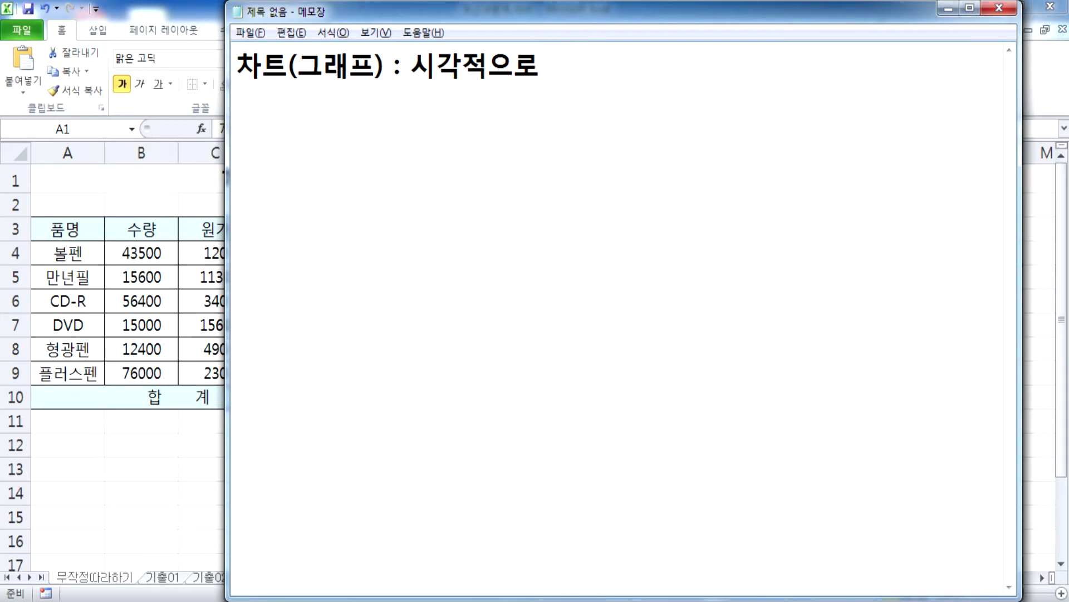
Complete the definition line in the Notepad note with "표현(높이, 크기, 면적, 추세, ...)" after "차트(그래프) : 시각적으로"
{"action": "key", "text": "Return"}
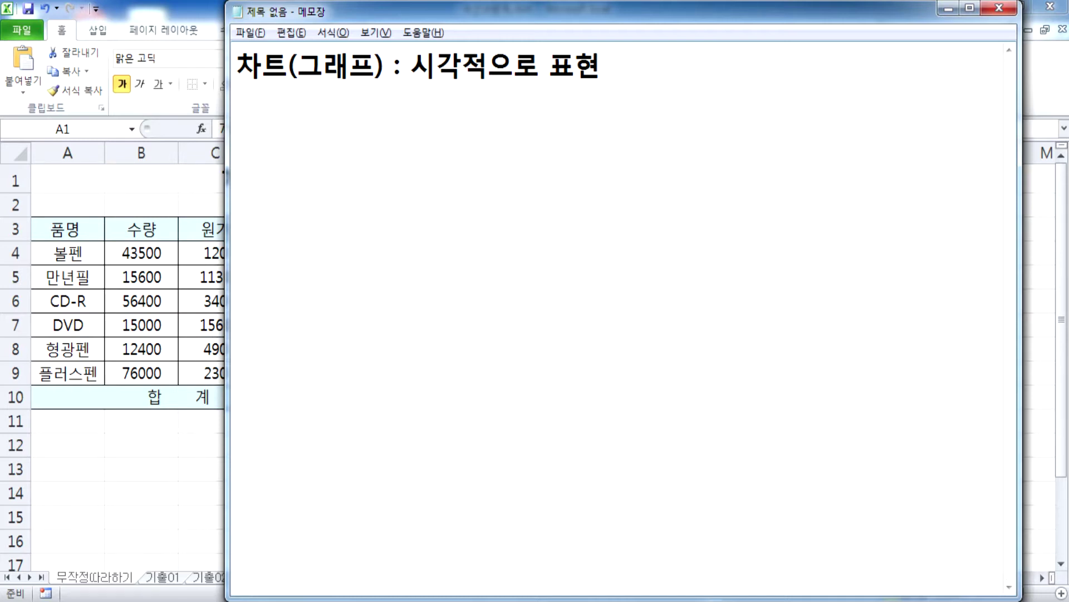
{"action": "key", "text": "BackSpace"}
{"action": "type", "text": "("}
{"action": "type", "text": "높"}
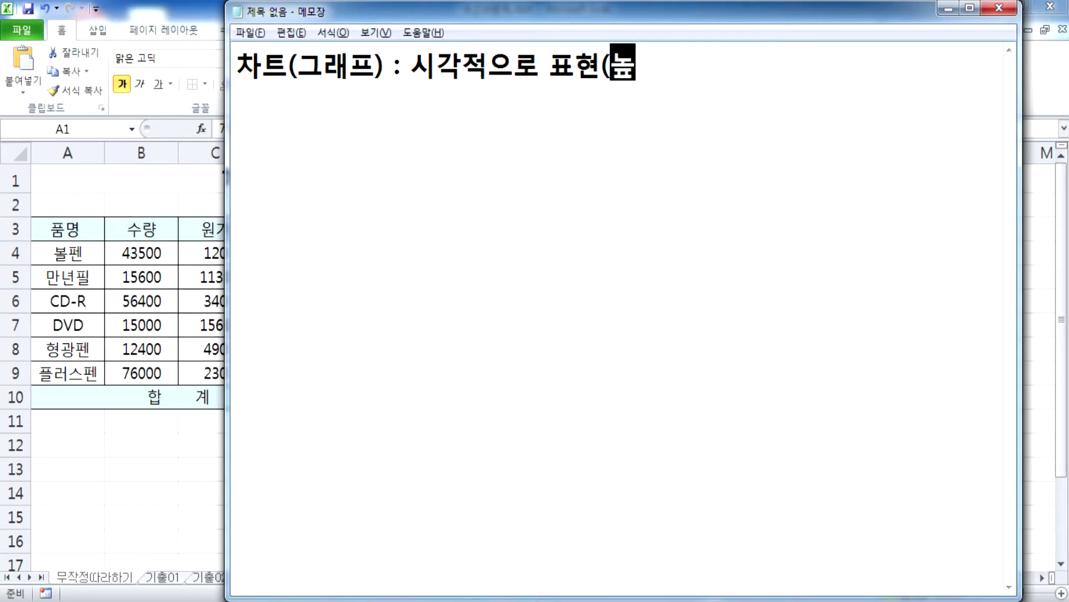
{"action": "type", "text": "이, 크기, "}
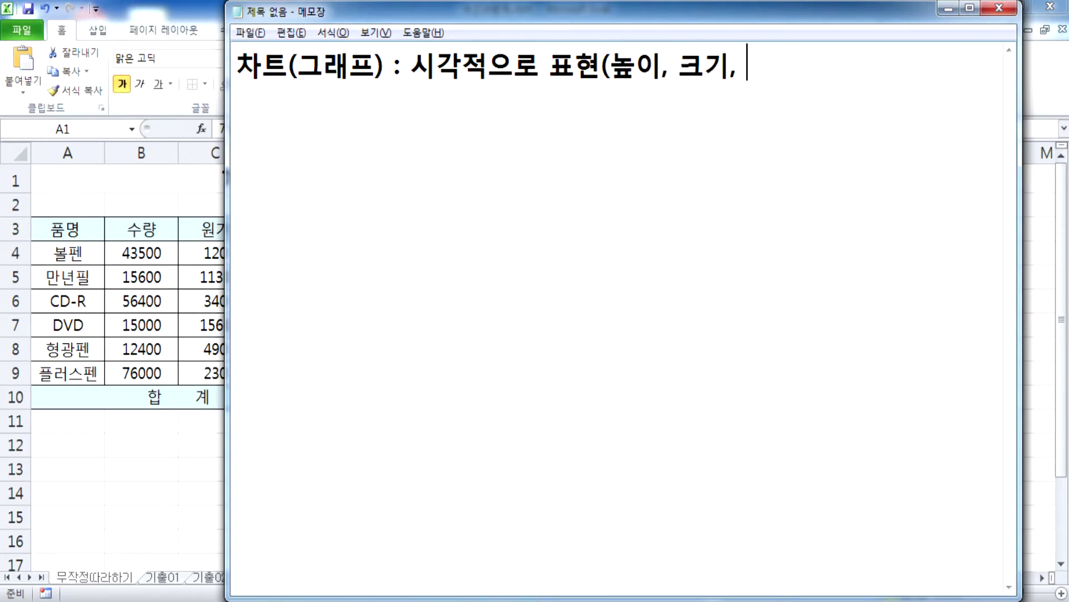
{"action": "type", "text": "면적"}
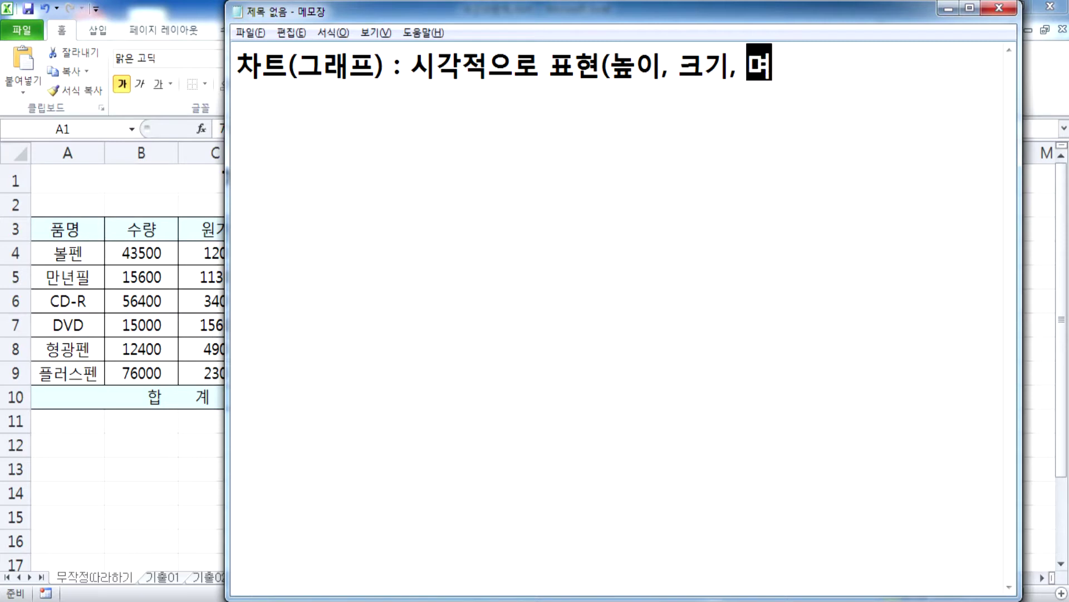
{"action": "type", "text": ","}
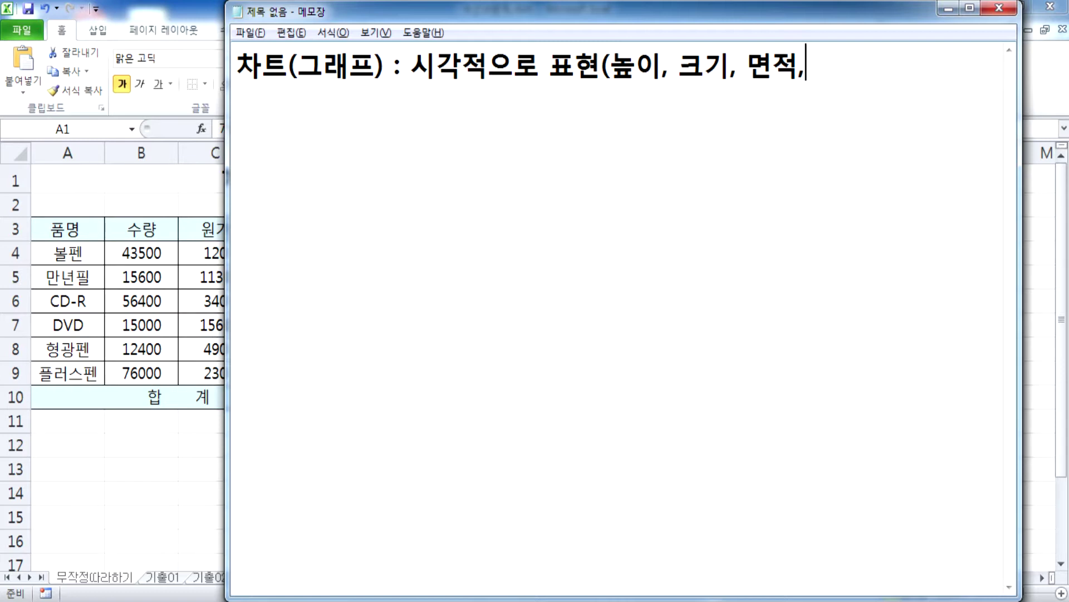
{"action": "type", "text": "추세"}
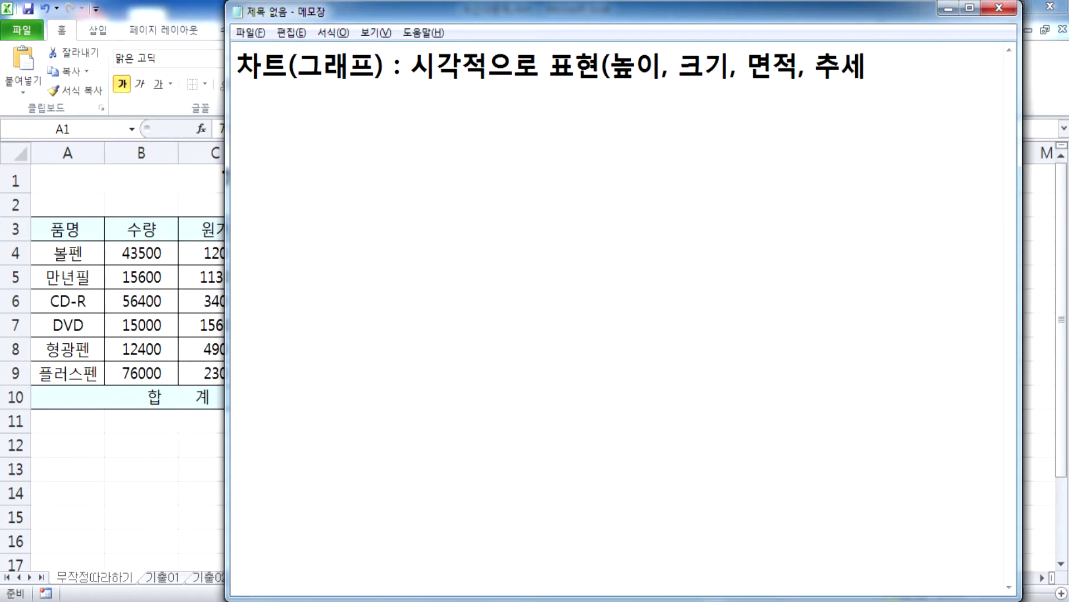
{"action": "type", "text": ", ...)"}
{"action": "key", "text": "Return"}
Switch to the Excel workbook and compare the 수량 values of the products in B4:B9
{"action": "key", "text": "alt+Tab"}
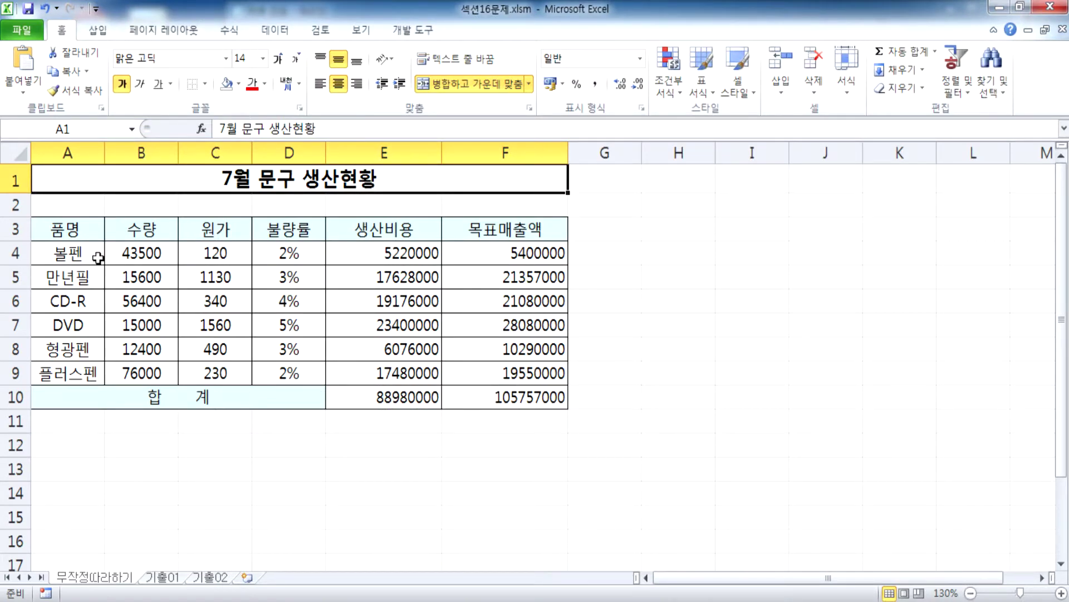
{"action": "left_click_drag", "start_coordinate": [127, 253], "coordinate": [139, 371]}
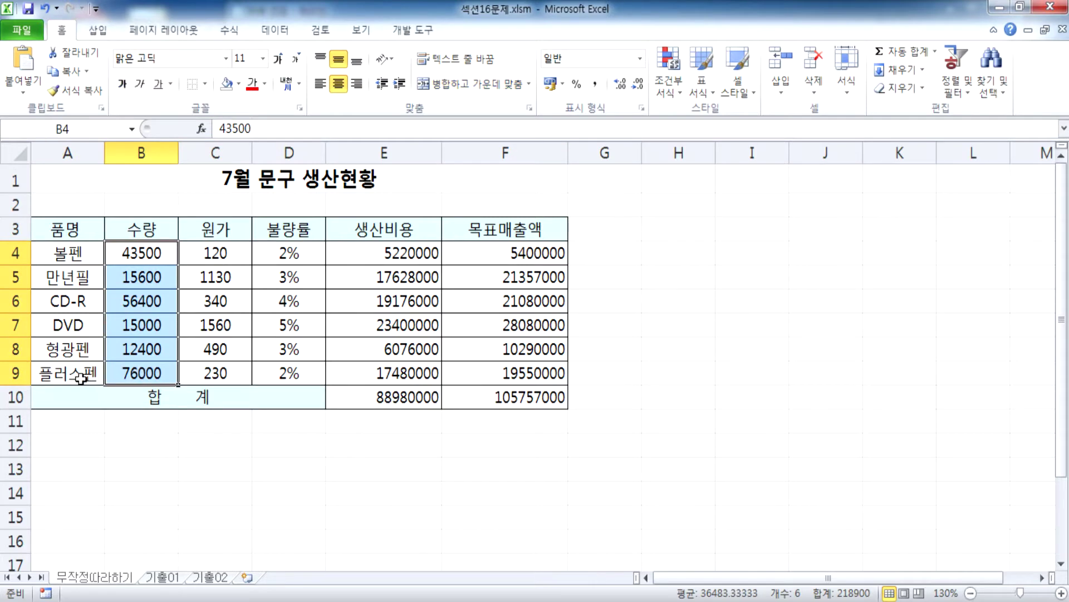
{"action": "left_click", "coordinate": [127, 372]}
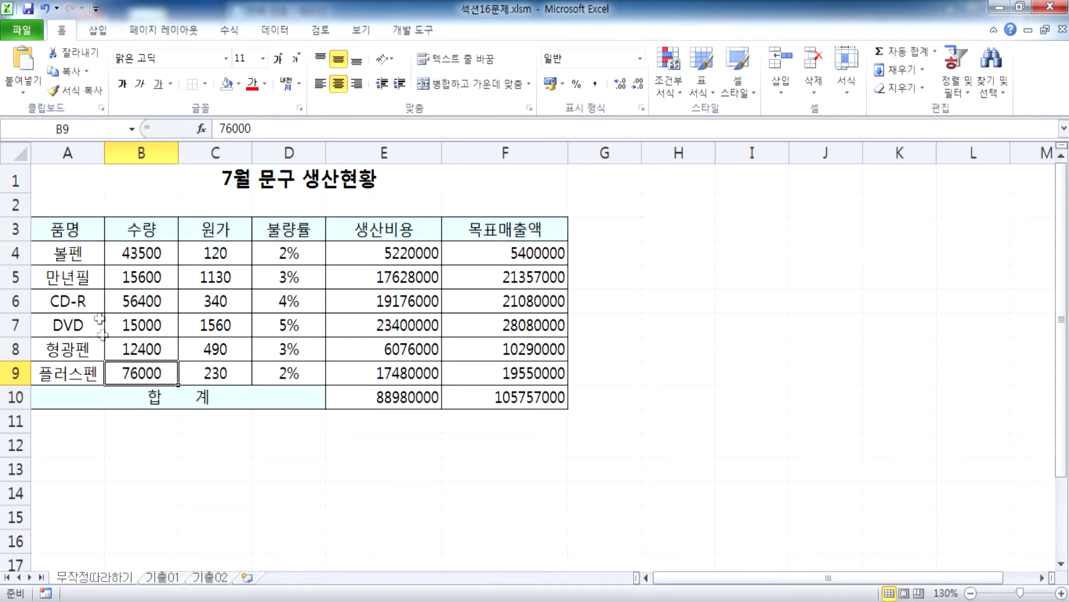
{"action": "left_click", "coordinate": [74, 372]}
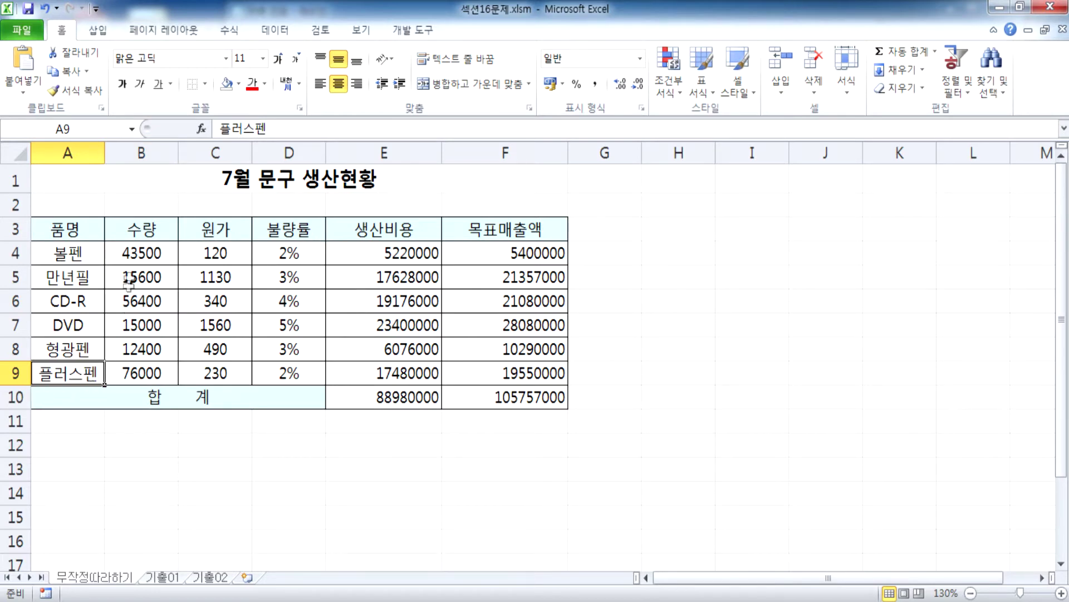
{"action": "left_click", "coordinate": [140, 380]}
{"action": "key", "text": "alt+Tab"}
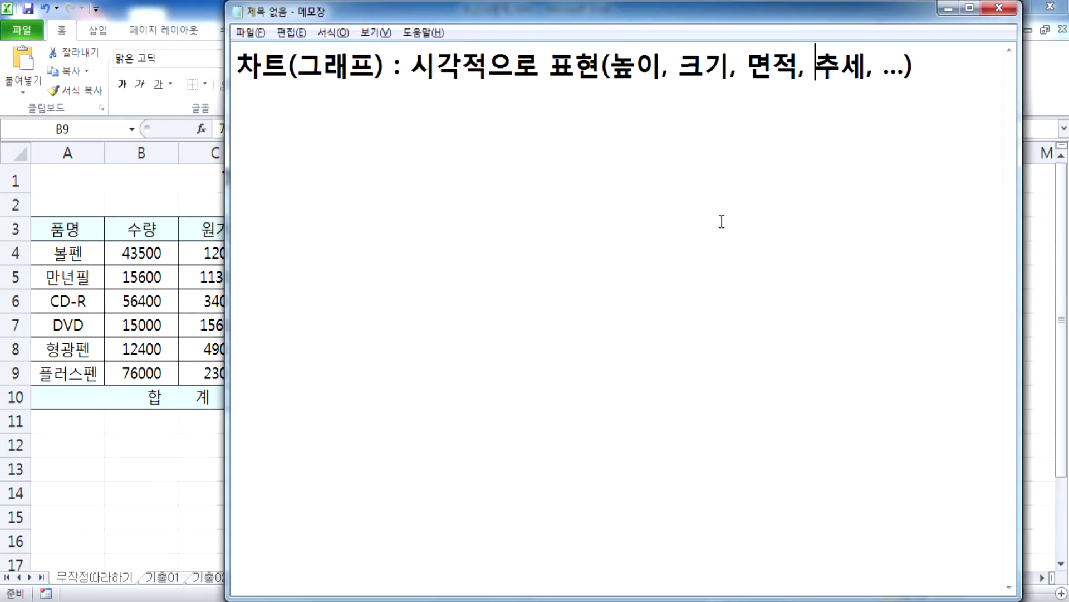
Examine the 원가, 불량률 and 목표매출액 figures in Excel and relate them to the word "높이" in the Notepad note
{"action": "key", "text": "alt+Tab"}
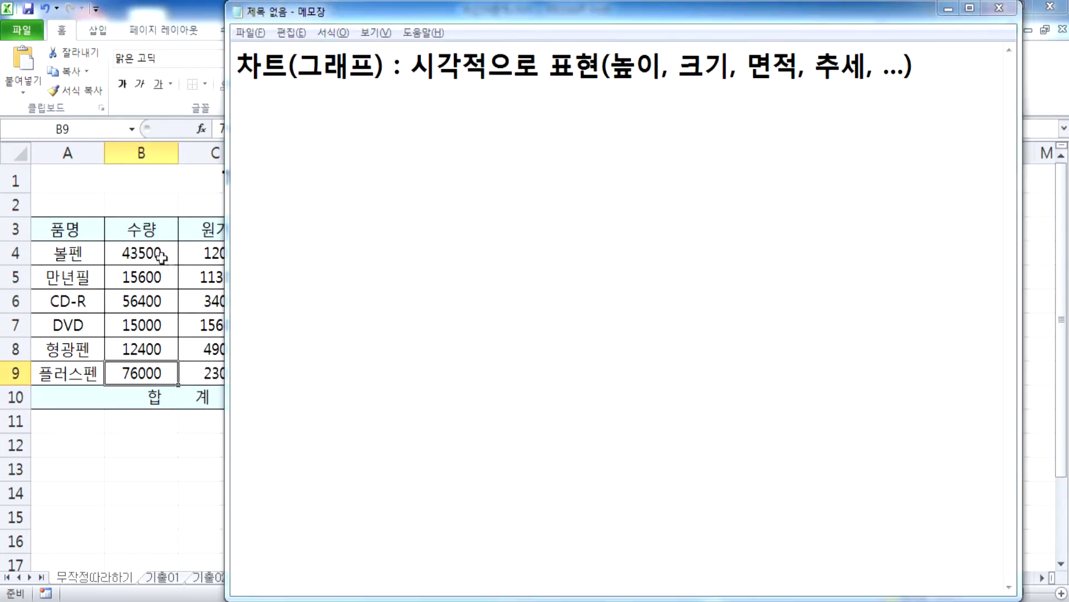
{"action": "left_click", "coordinate": [138, 258]}
{"action": "left_click", "coordinate": [192, 259]}
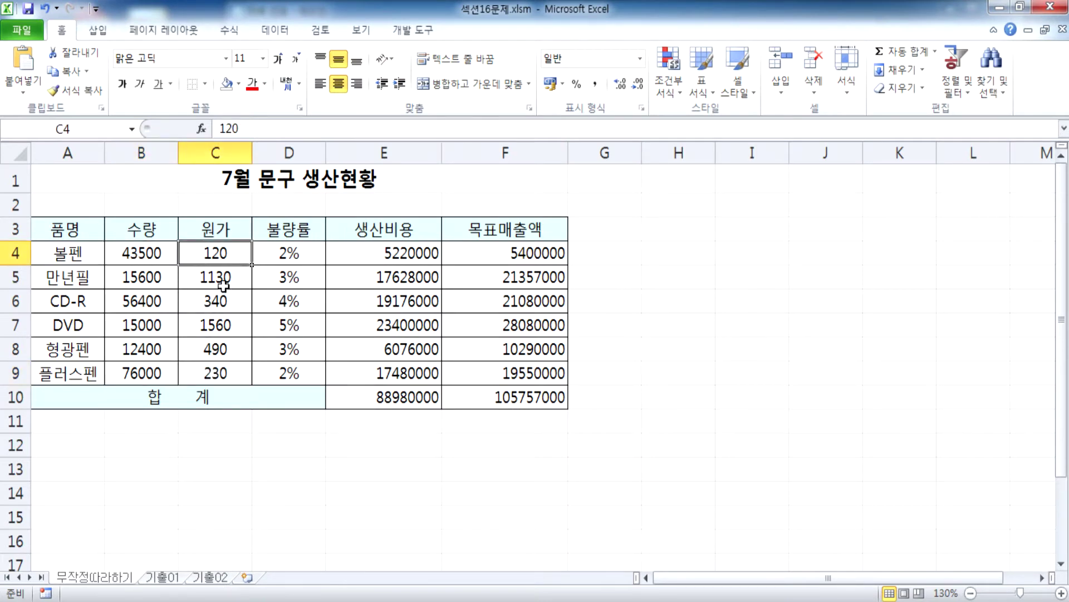
{"action": "left_click", "coordinate": [299, 254]}
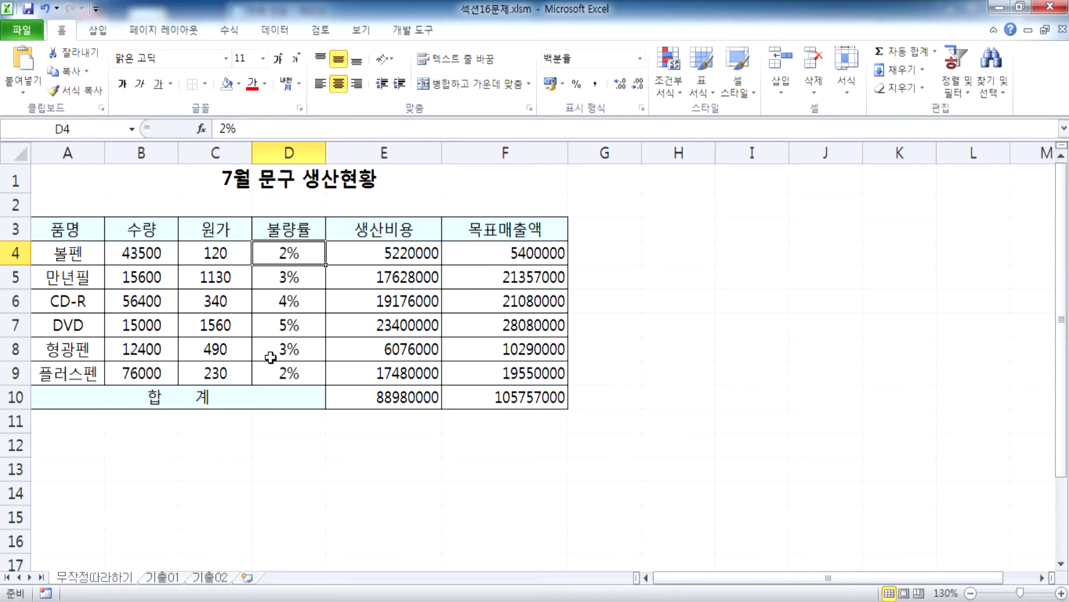
{"action": "left_click_drag", "start_coordinate": [518, 254], "coordinate": [510, 370]}
{"action": "key", "text": "alt+Tab"}
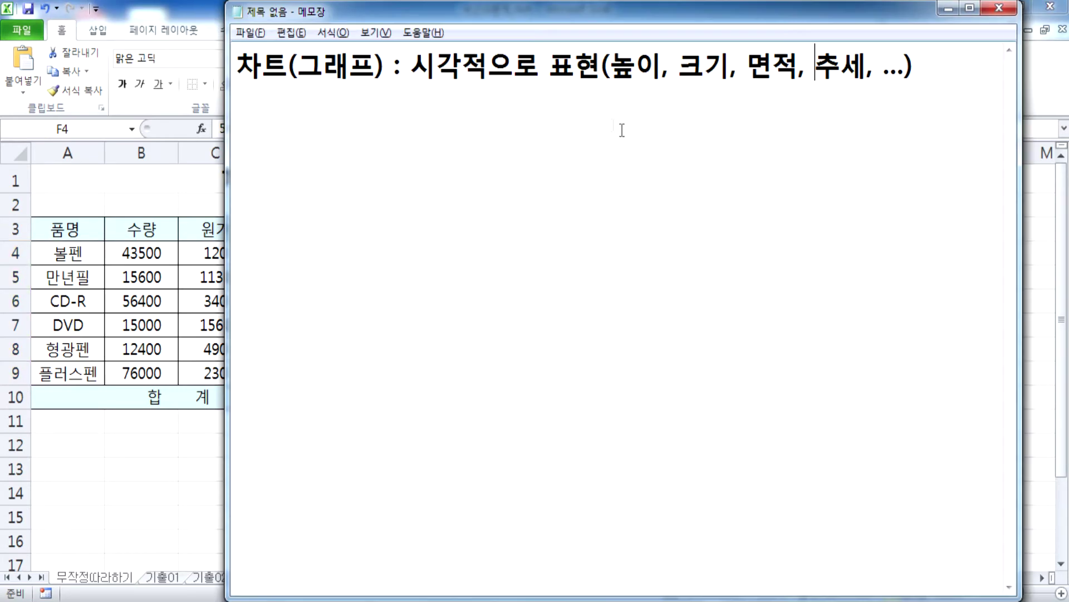
{"action": "left_click_drag", "start_coordinate": [613, 65], "coordinate": [662, 62]}
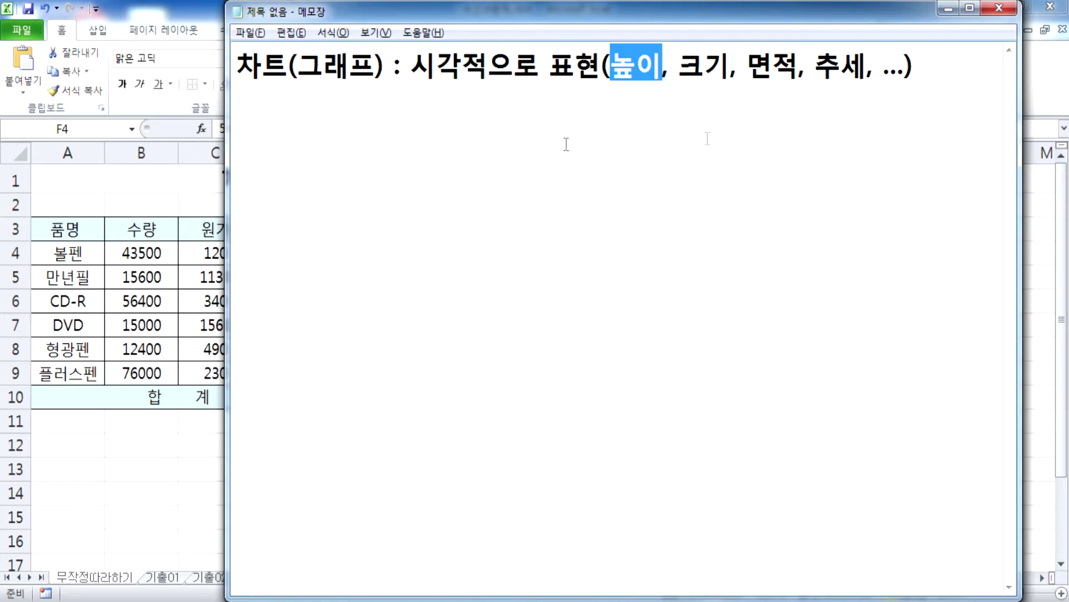
{"action": "key", "text": "alt+Tab"}
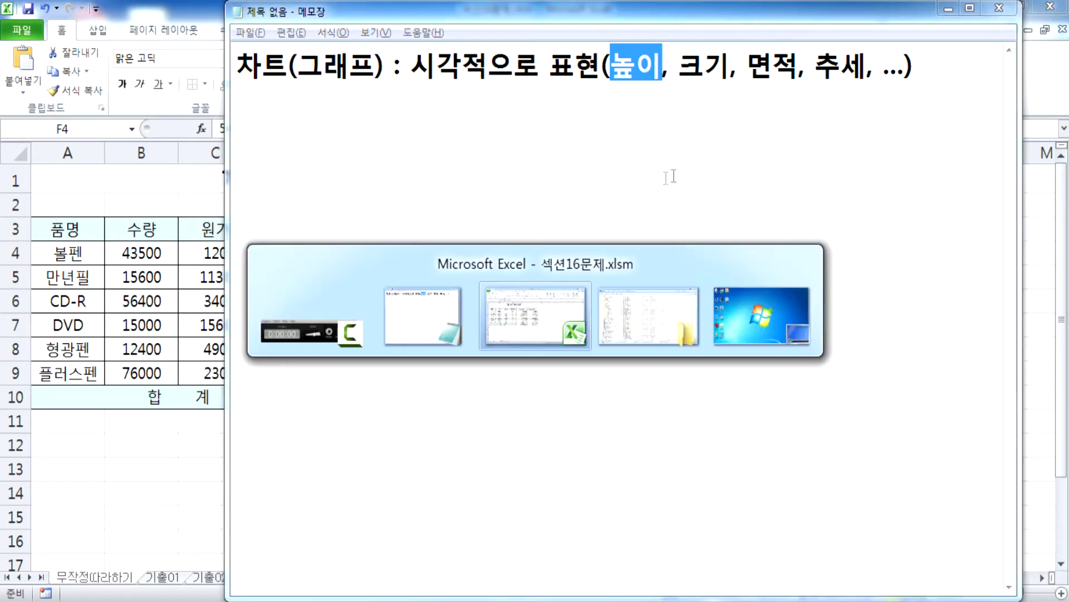
{"action": "left_click_drag", "start_coordinate": [143, 252], "coordinate": [139, 301]}
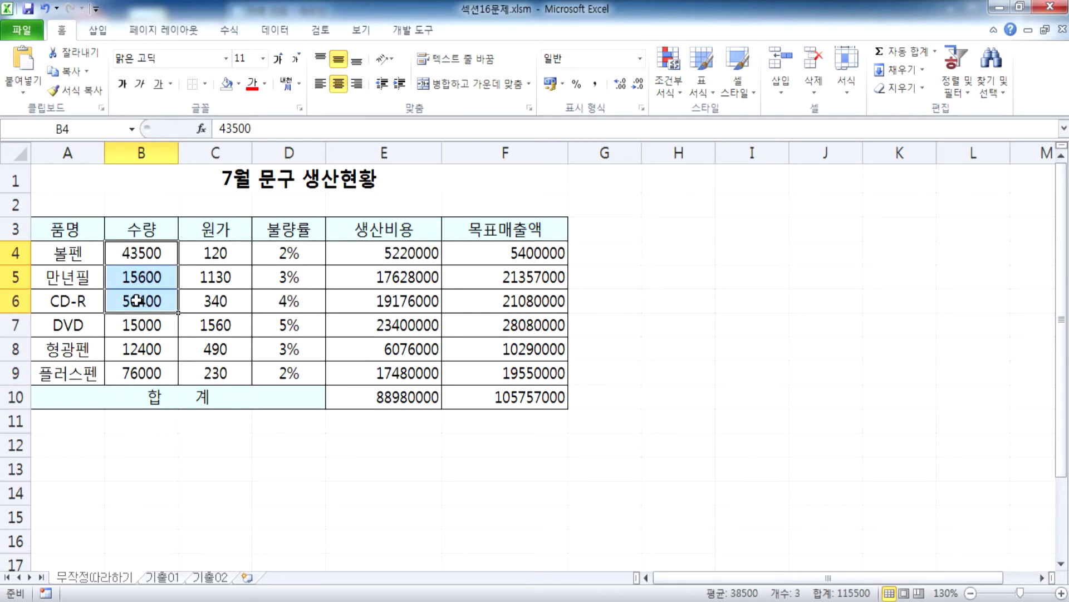
{"action": "left_click_drag", "start_coordinate": [285, 252], "coordinate": [288, 361]}
Insert a 2-D clustered column chart from the table range A3:F9
{"action": "left_click_drag", "start_coordinate": [78, 238], "coordinate": [553, 346]}
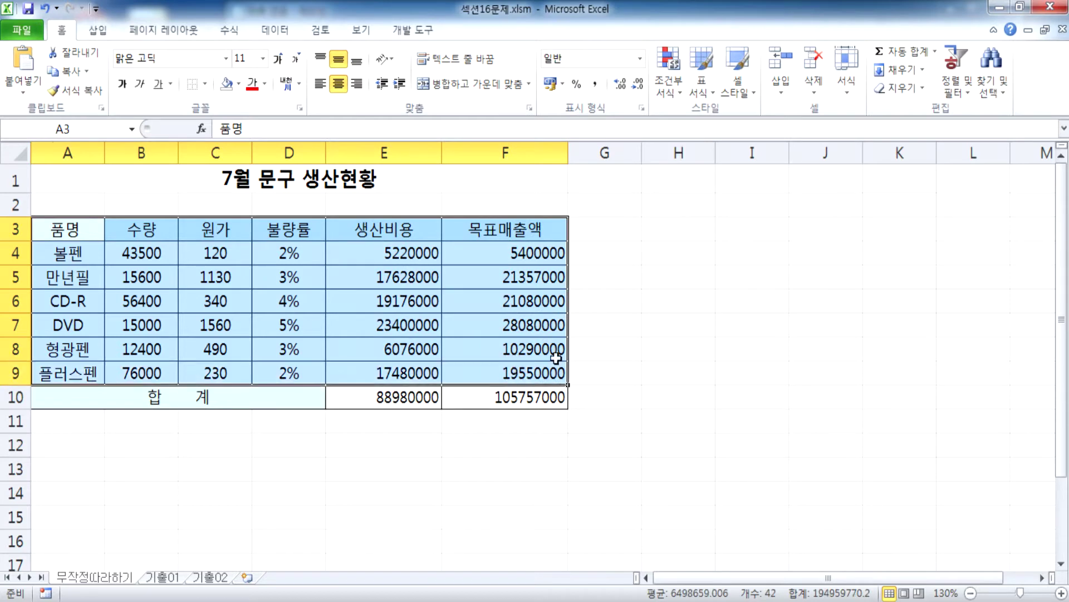
{"action": "left_click_drag", "start_coordinate": [67, 231], "coordinate": [518, 364]}
{"action": "scroll", "coordinate": [388, 303], "scroll_direction": "down", "scroll_amount": 2}
{"action": "left_click", "coordinate": [98, 30]}
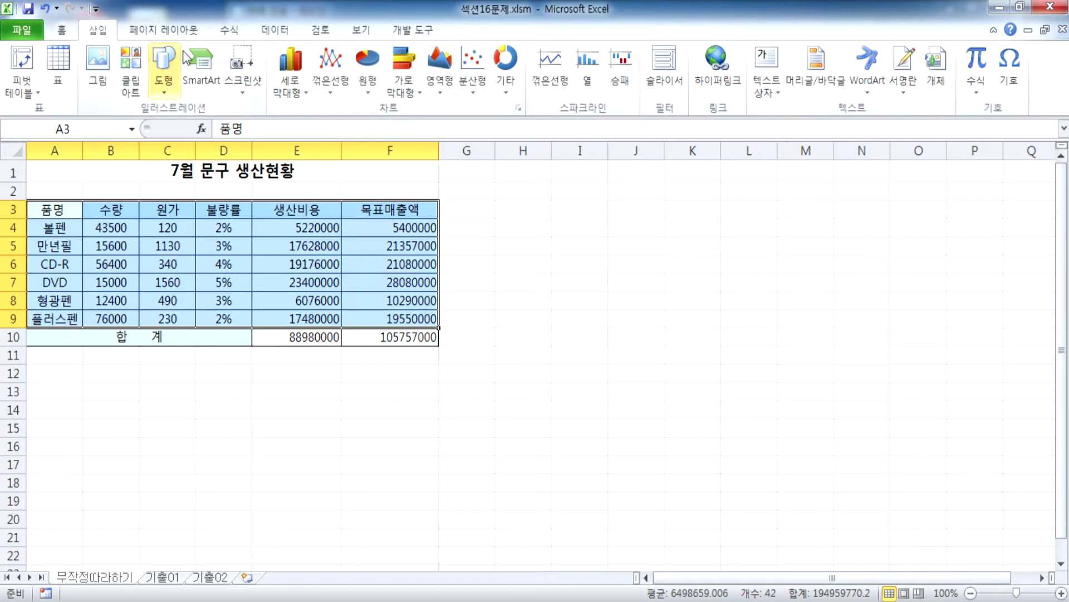
{"action": "left_click", "coordinate": [290, 70]}
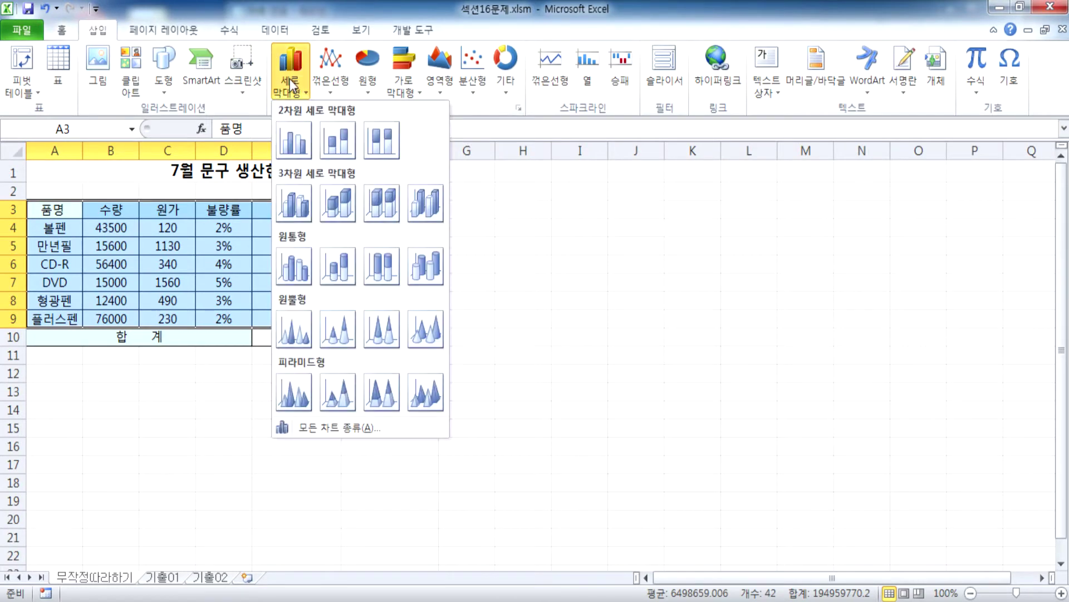
{"action": "left_click", "coordinate": [294, 136]}
Place the column chart beside the table and widen it to reach about column P
{"action": "left_click_drag", "start_coordinate": [712, 263], "coordinate": [802, 200]}
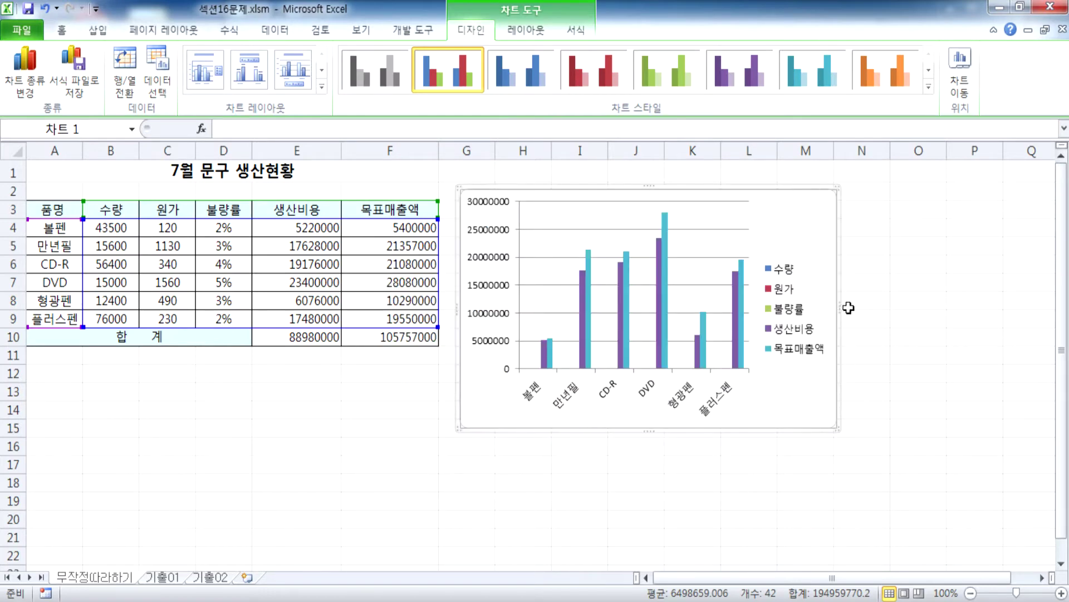
{"action": "left_click_drag", "start_coordinate": [836, 308], "coordinate": [981, 308]}
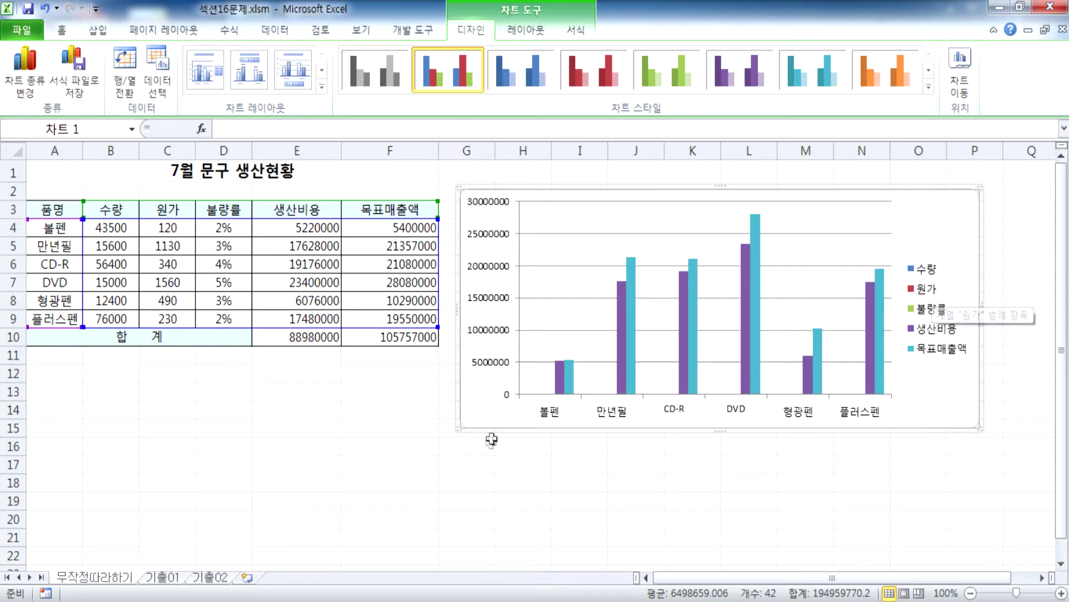
{"action": "left_click", "coordinate": [425, 426]}
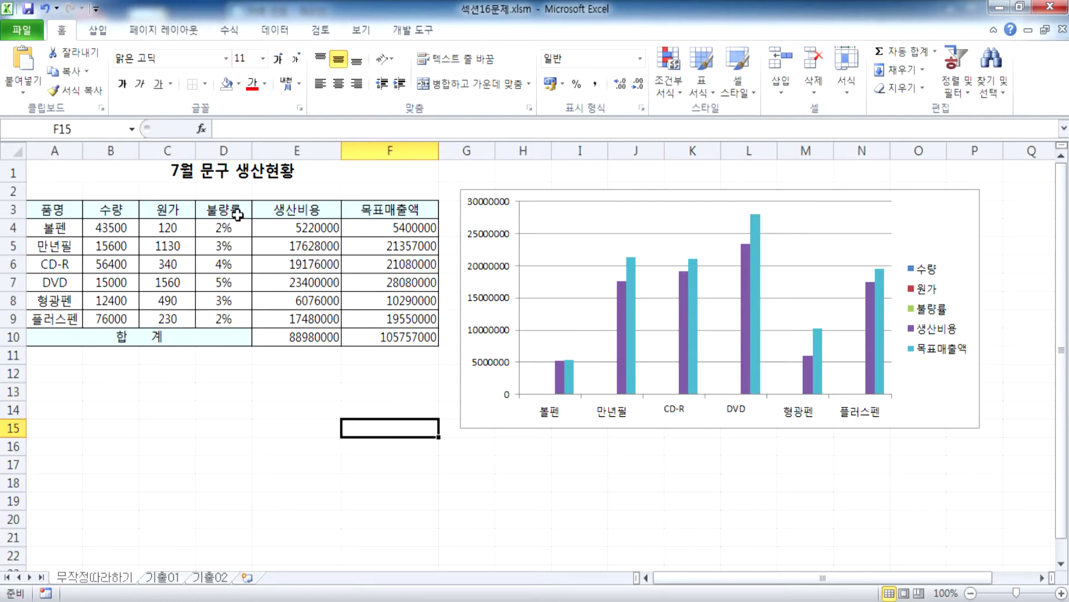
Select the nonadjacent 품명 range A3:A9 and 원가 to 불량률 range C3:D9 together
{"action": "left_click_drag", "start_coordinate": [53, 210], "coordinate": [104, 315]}
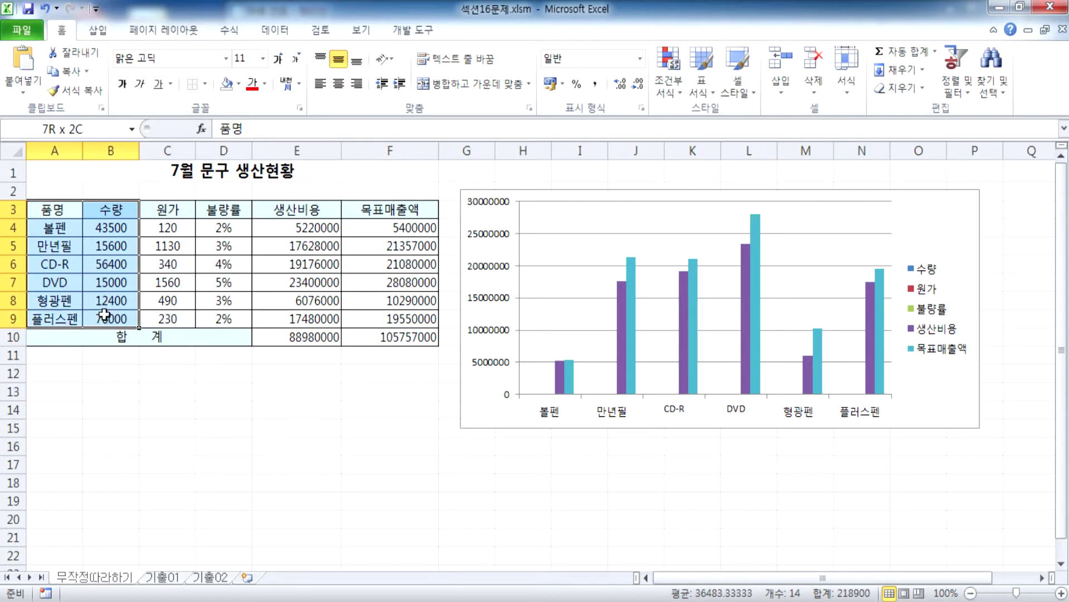
{"action": "left_click_drag", "start_coordinate": [66, 210], "coordinate": [64, 319]}
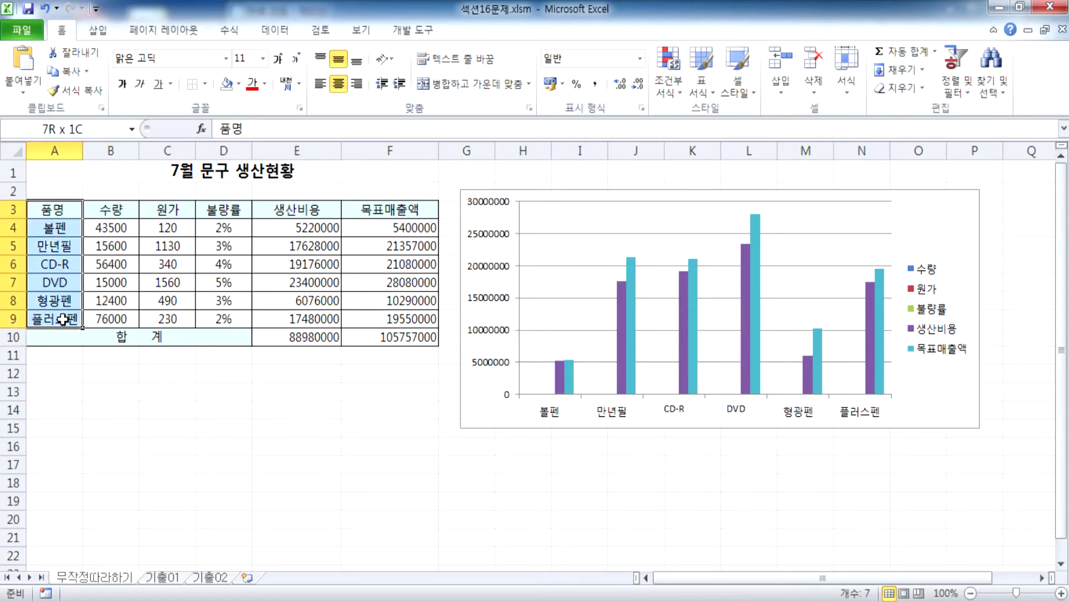
{"action": "left_click_drag", "start_coordinate": [181, 220], "coordinate": [226, 317]}
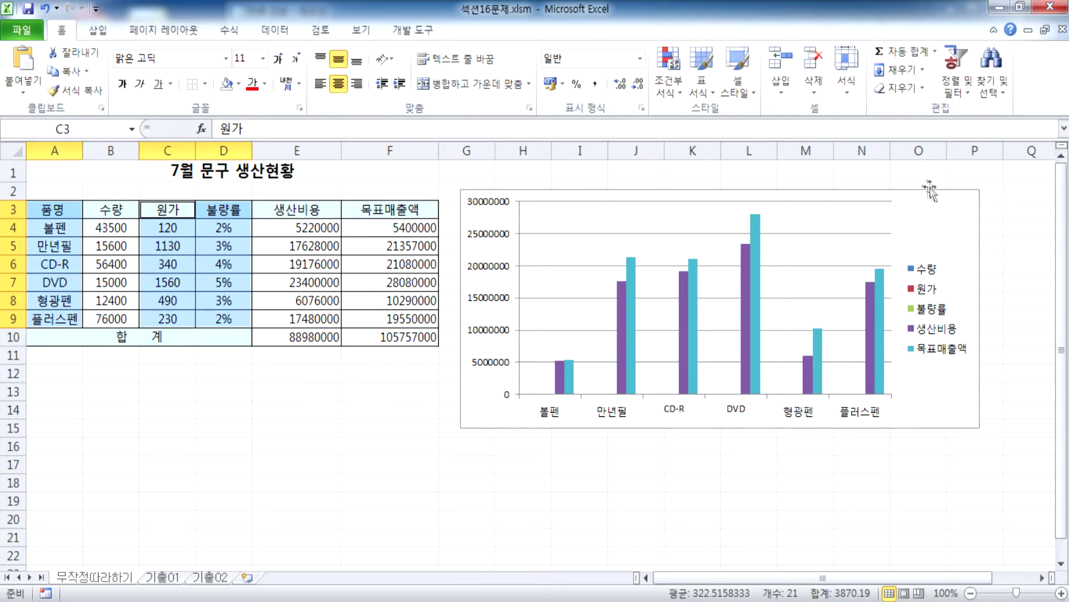
Delete the column chart beside the table and clear the cell selection
{"action": "left_click", "coordinate": [954, 222]}
{"action": "key", "text": "Delete"}
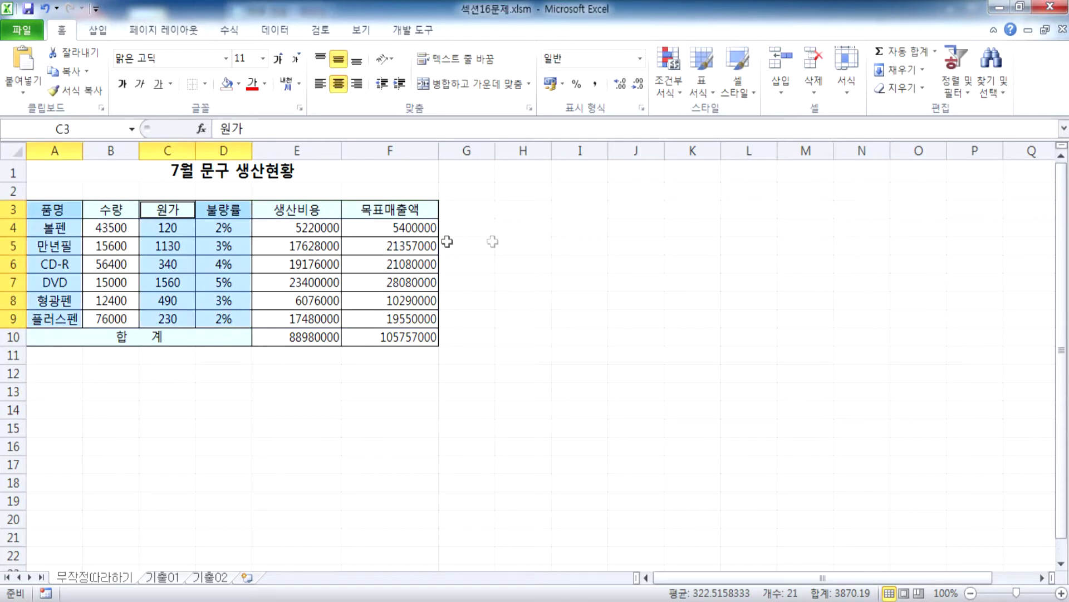
{"action": "left_click", "coordinate": [523, 300]}
{"action": "left_click_drag", "start_coordinate": [32, 210], "coordinate": [225, 318]}
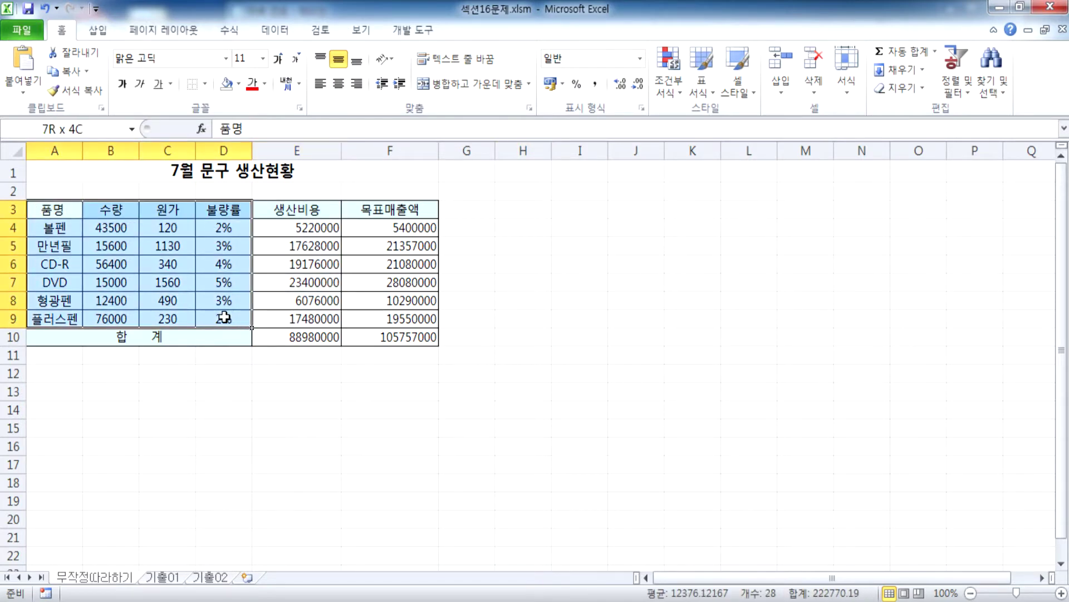
{"action": "left_click_drag", "start_coordinate": [225, 318], "coordinate": [224, 317]}
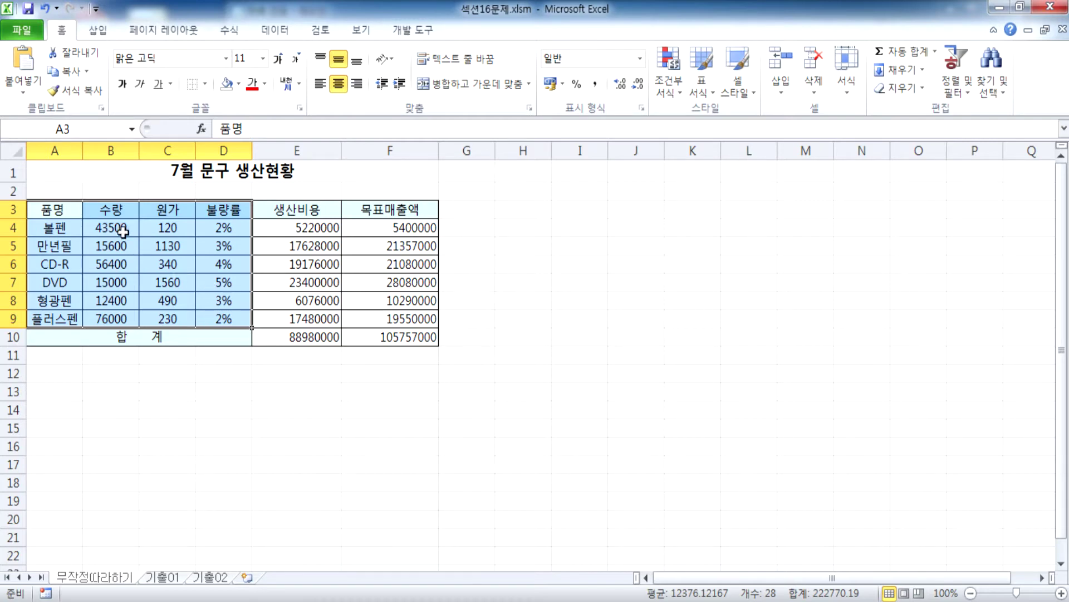
{"action": "left_click_drag", "start_coordinate": [212, 216], "coordinate": [294, 318]}
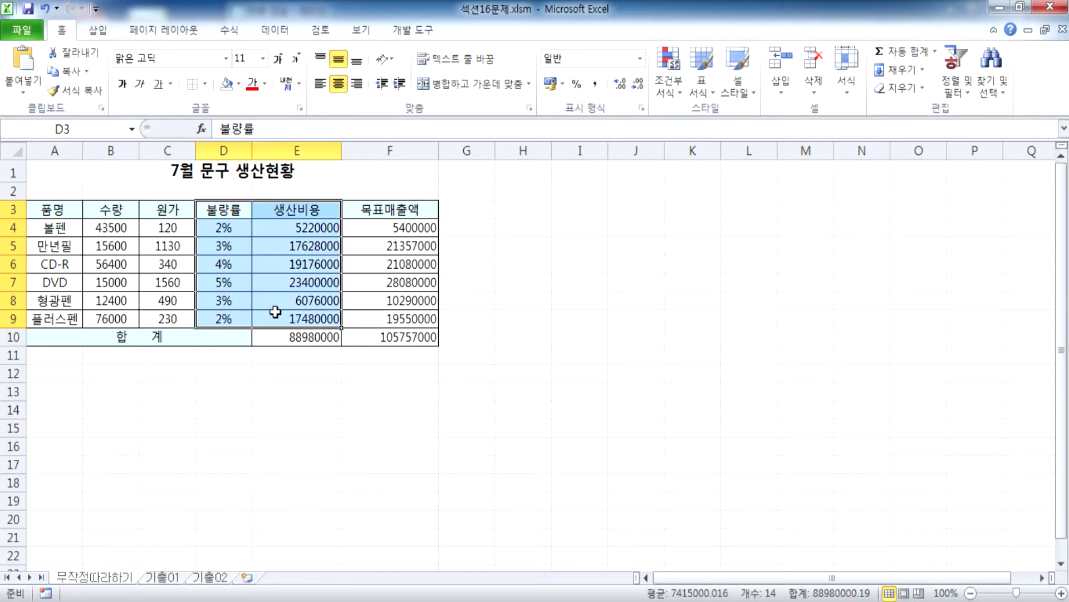
Insert a 2-D clustered column chart from the 품명 range A3:A9 and the 불량률 to 생산비용 range D3:E9
{"action": "left_click_drag", "start_coordinate": [49, 208], "coordinate": [56, 316]}
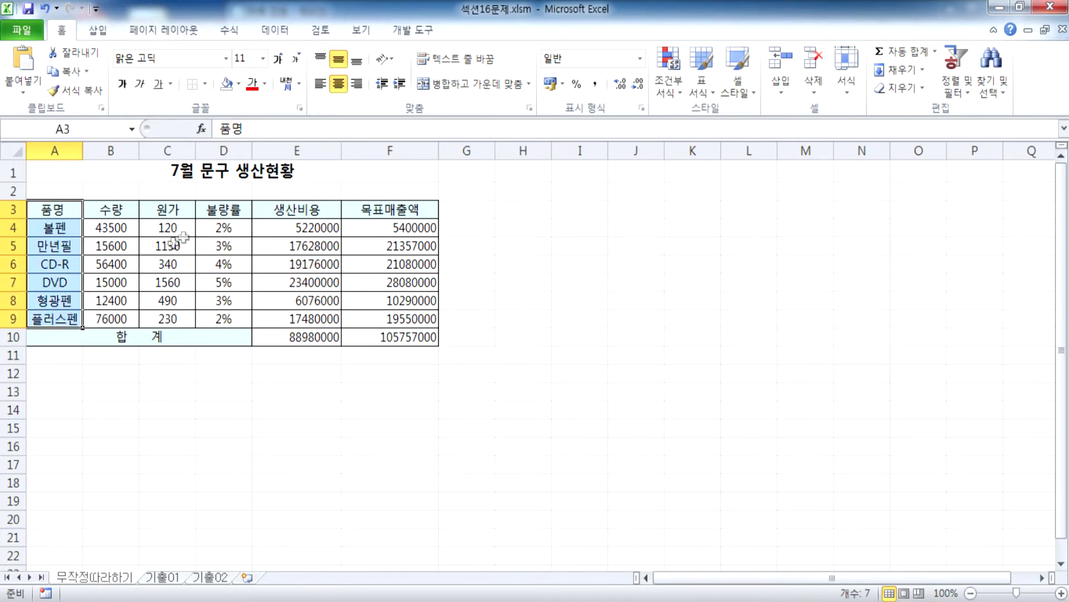
{"action": "left_click_drag", "start_coordinate": [213, 209], "coordinate": [255, 303]}
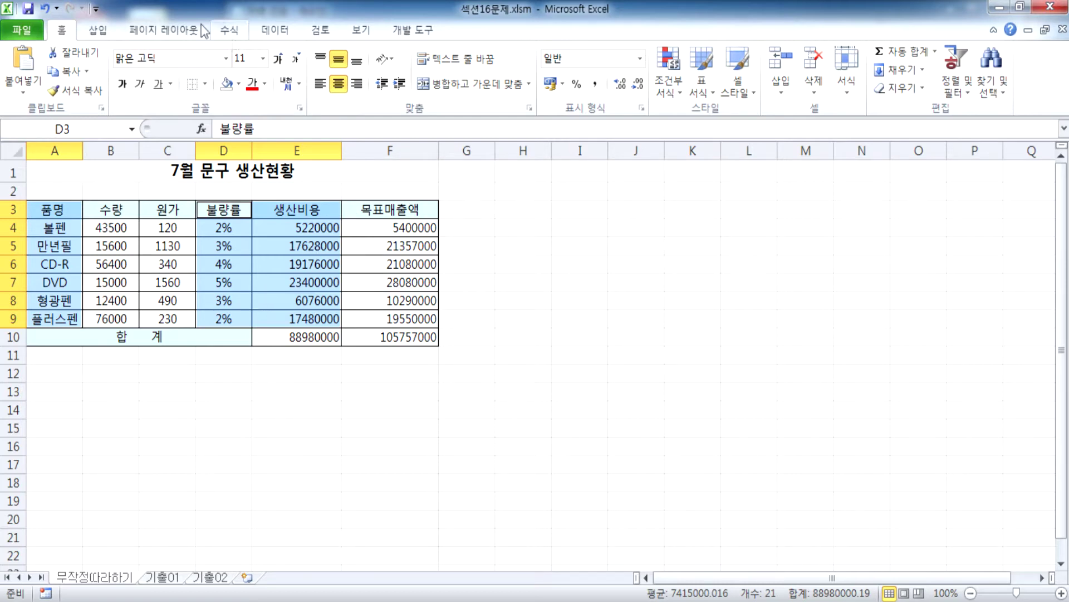
{"action": "left_click", "coordinate": [101, 35]}
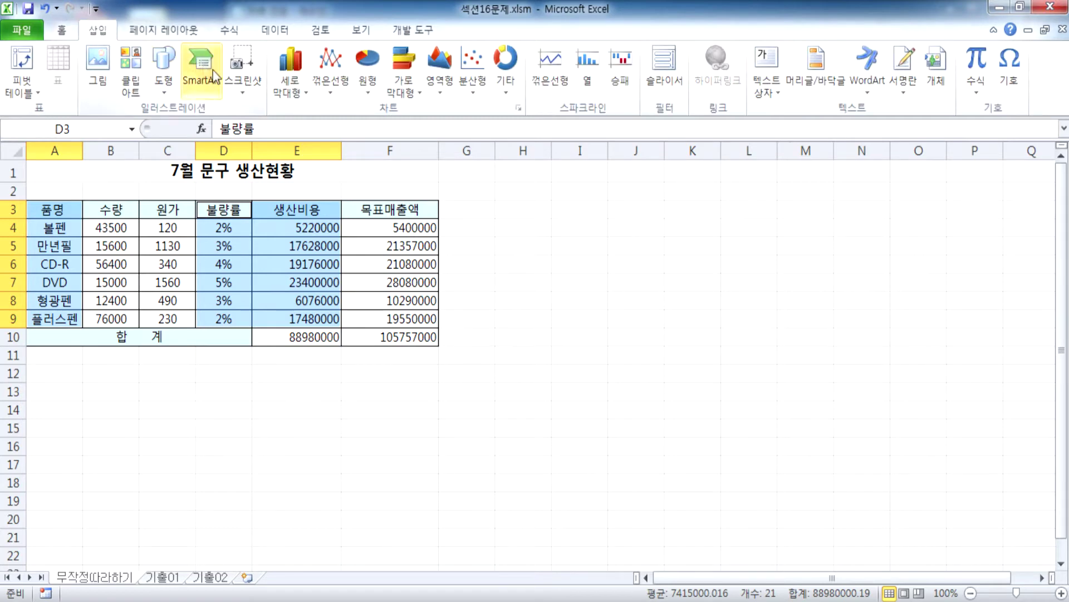
{"action": "left_click", "coordinate": [285, 92]}
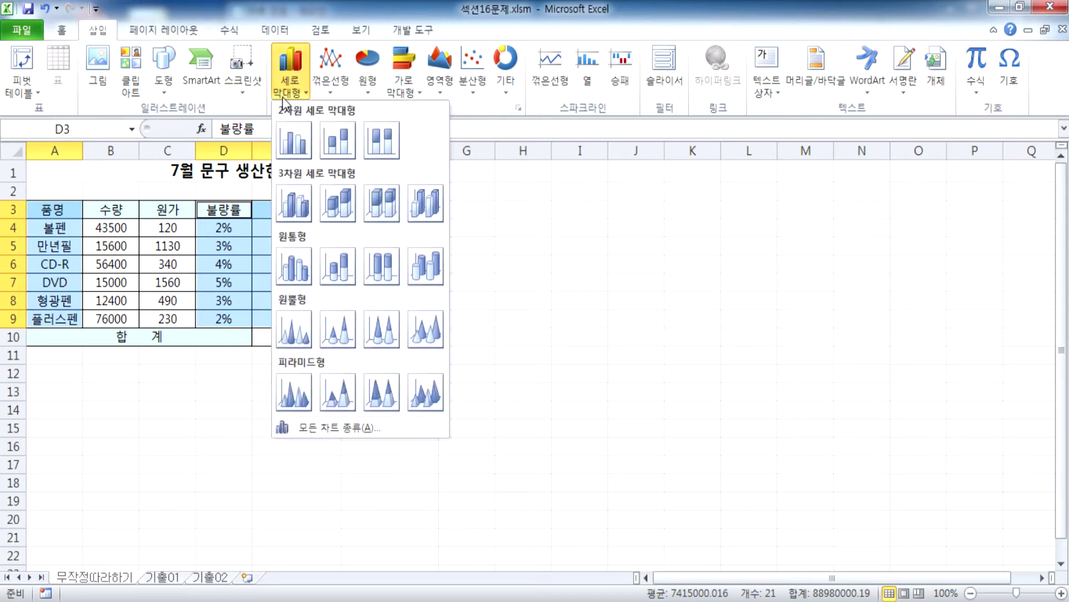
{"action": "left_click", "coordinate": [294, 140]}
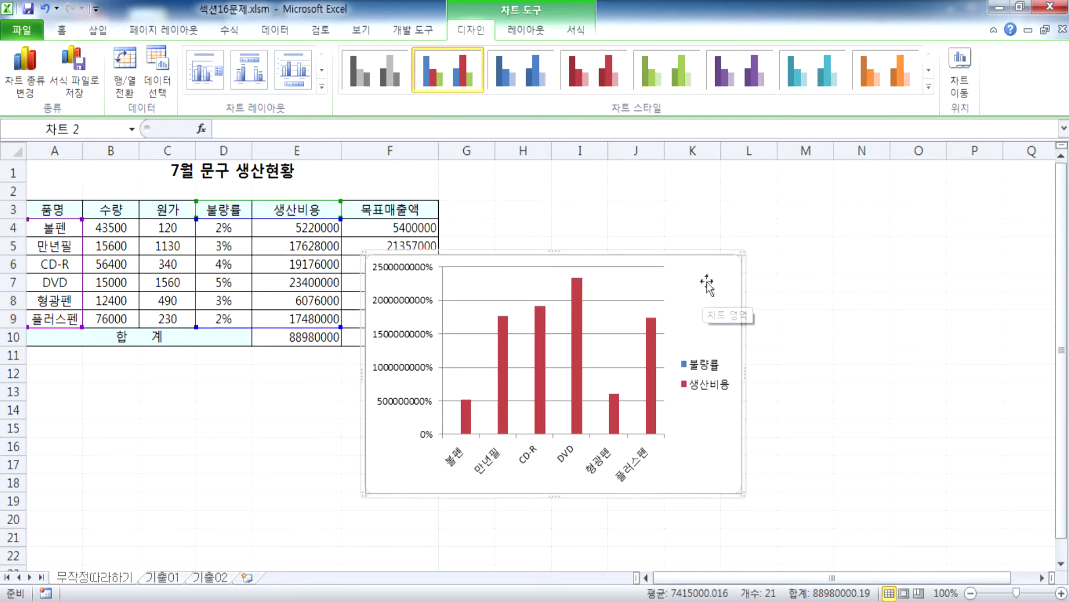
Move the new column chart clear of the table, to about columns G to M, and delete it
{"action": "left_click_drag", "start_coordinate": [708, 284], "coordinate": [801, 258]}
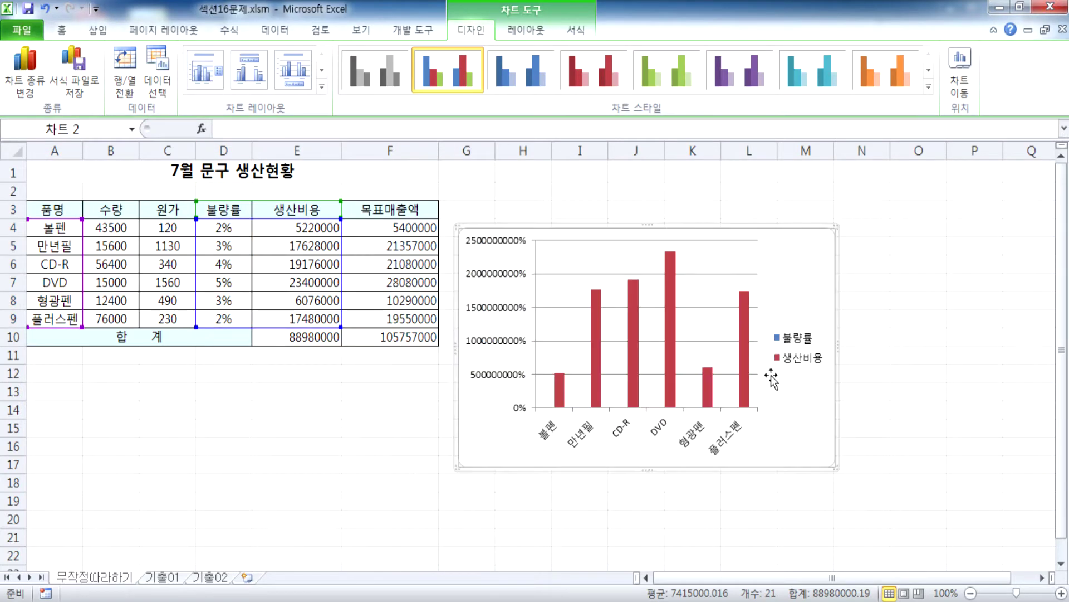
{"action": "key", "text": "Delete"}
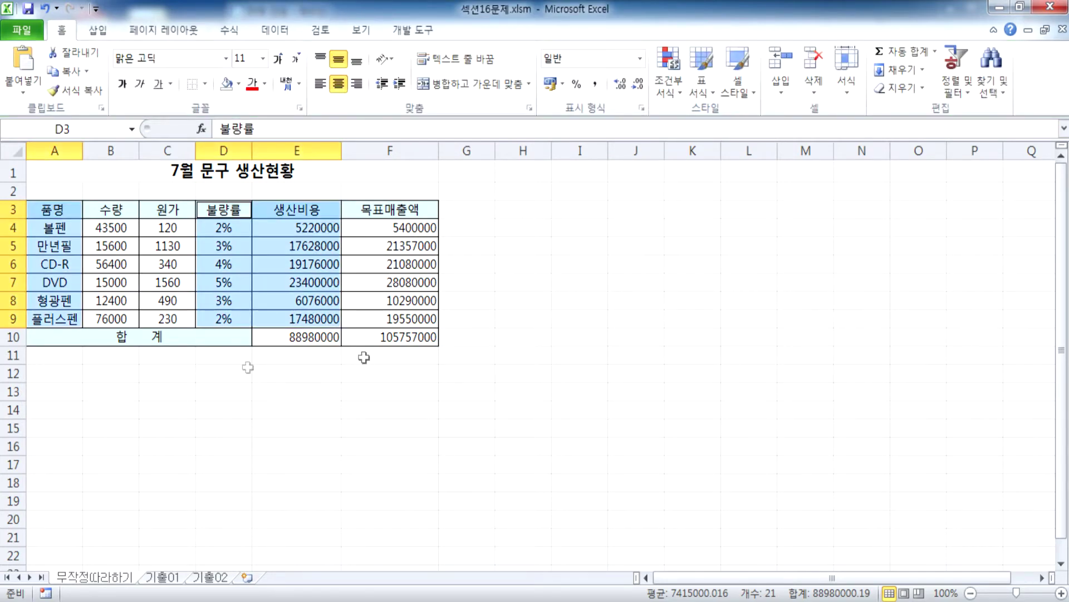
Select the 품명 range A3:A9, the 원가 cells C3:C5 and the 불량률 to 생산비용 columns together
{"action": "left_click_drag", "start_coordinate": [46, 211], "coordinate": [81, 428]}
{"action": "scroll", "coordinate": [48, 264], "scroll_direction": "up", "scroll_amount": 2}
{"action": "scroll", "coordinate": [56, 263], "scroll_direction": "up", "scroll_amount": 2}
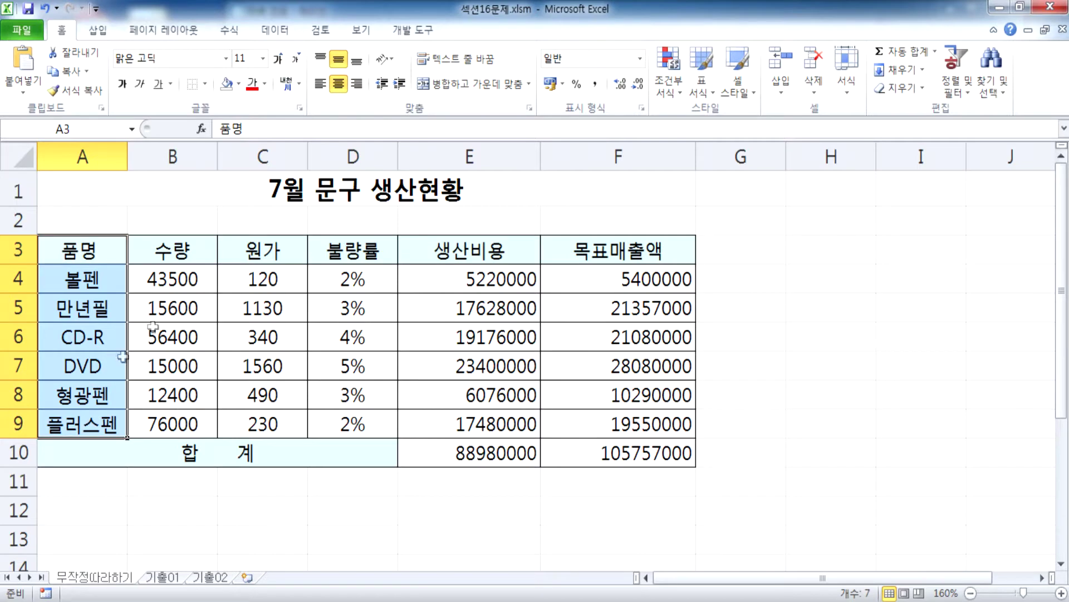
{"action": "left_click_drag", "start_coordinate": [108, 248], "coordinate": [99, 417]}
{"action": "left_click_drag", "start_coordinate": [276, 250], "coordinate": [272, 296], "text": "ctrl"}
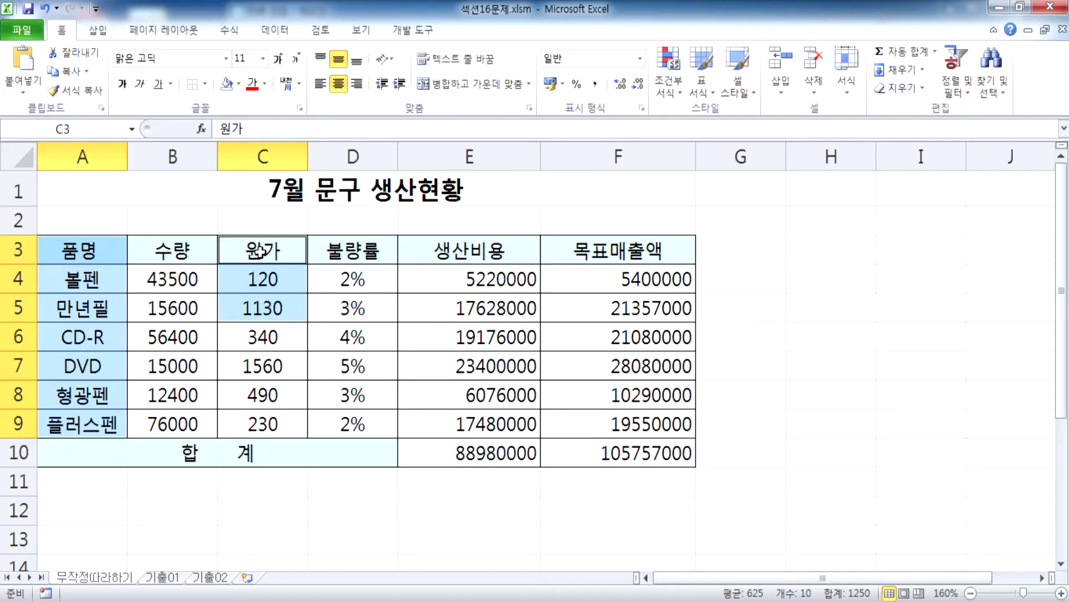
{"action": "left_click_drag", "start_coordinate": [352, 249], "coordinate": [450, 410], "text": "ctrl"}
Select A3:A9, the headings D3:E3 and the value ranges D4:D9 and E4:E9 as separate blocks
{"action": "left_click_drag", "start_coordinate": [85, 245], "coordinate": [84, 423]}
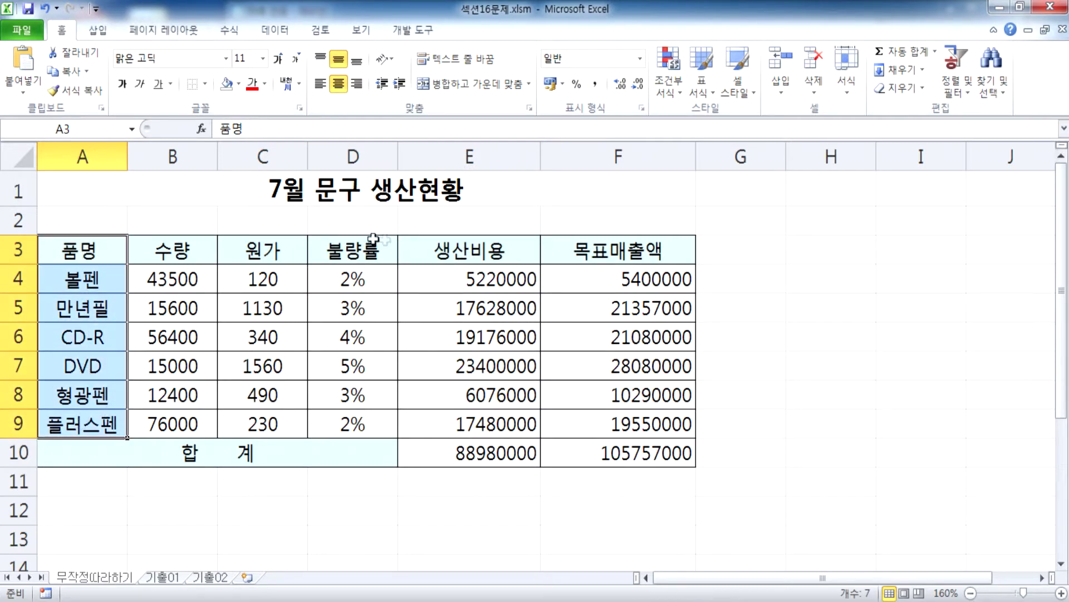
{"action": "left_click", "coordinate": [358, 247], "text": "ctrl"}
{"action": "left_click_drag", "start_coordinate": [358, 247], "coordinate": [461, 255], "text": "ctrl"}
{"action": "left_click_drag", "start_coordinate": [358, 278], "coordinate": [360, 423], "text": "ctrl"}
{"action": "left_click_drag", "start_coordinate": [454, 289], "coordinate": [448, 422], "text": "ctrl"}
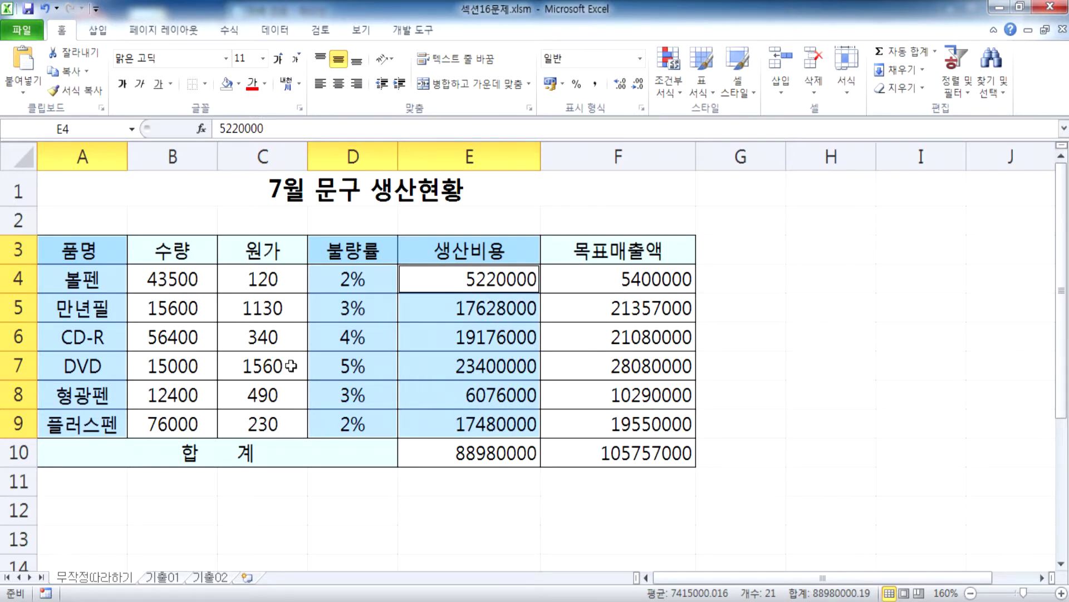
Select the 품명, 불량률 and 생산비용 columns as three separate ranges A3:A9, D3:D9 and E3:E9
{"action": "left_click_drag", "start_coordinate": [83, 250], "coordinate": [82, 424]}
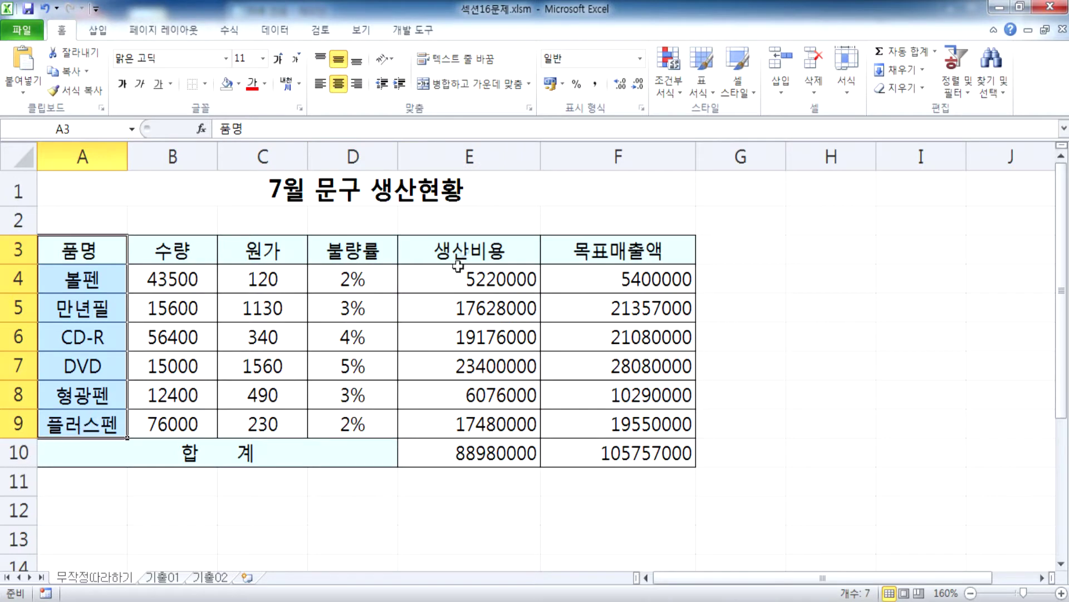
{"action": "left_click_drag", "start_coordinate": [365, 249], "coordinate": [361, 423], "text": "ctrl"}
{"action": "left_click_drag", "start_coordinate": [466, 253], "coordinate": [438, 423], "text": "ctrl"}
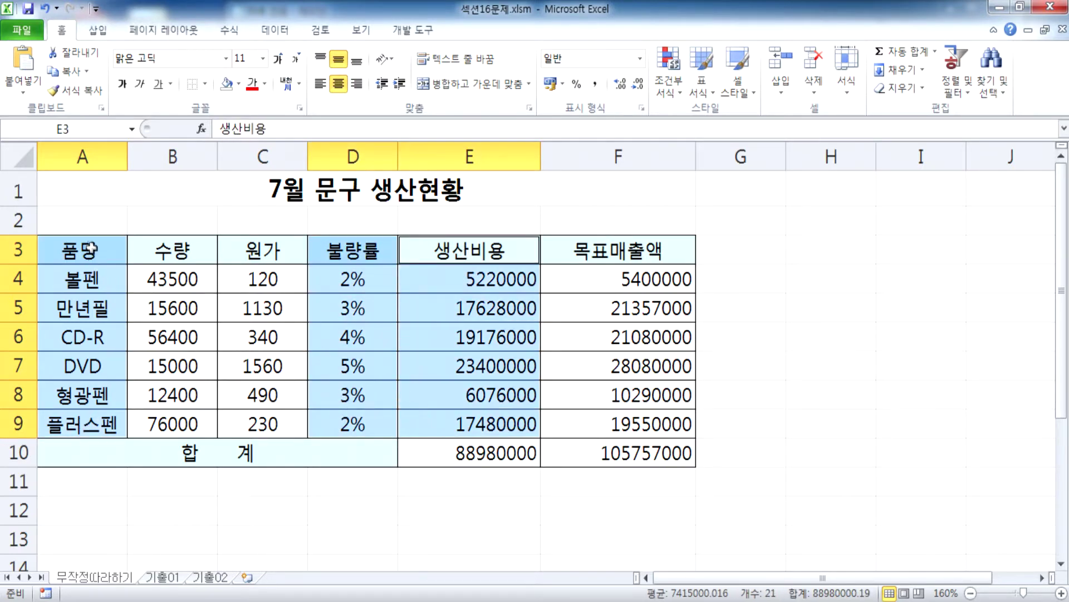
Insert a 2-D clustered column chart from A3:A9 and D3:E9, and move it to about columns E to K
{"action": "left_click_drag", "start_coordinate": [87, 249], "coordinate": [88, 419]}
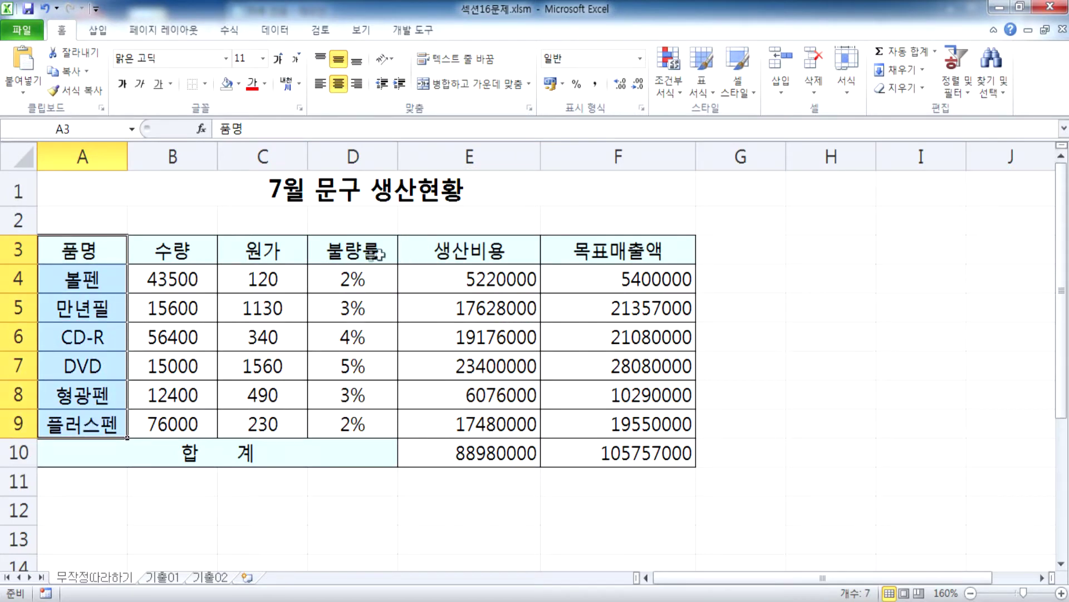
{"action": "left_click_drag", "start_coordinate": [351, 252], "coordinate": [438, 424], "text": "ctrl"}
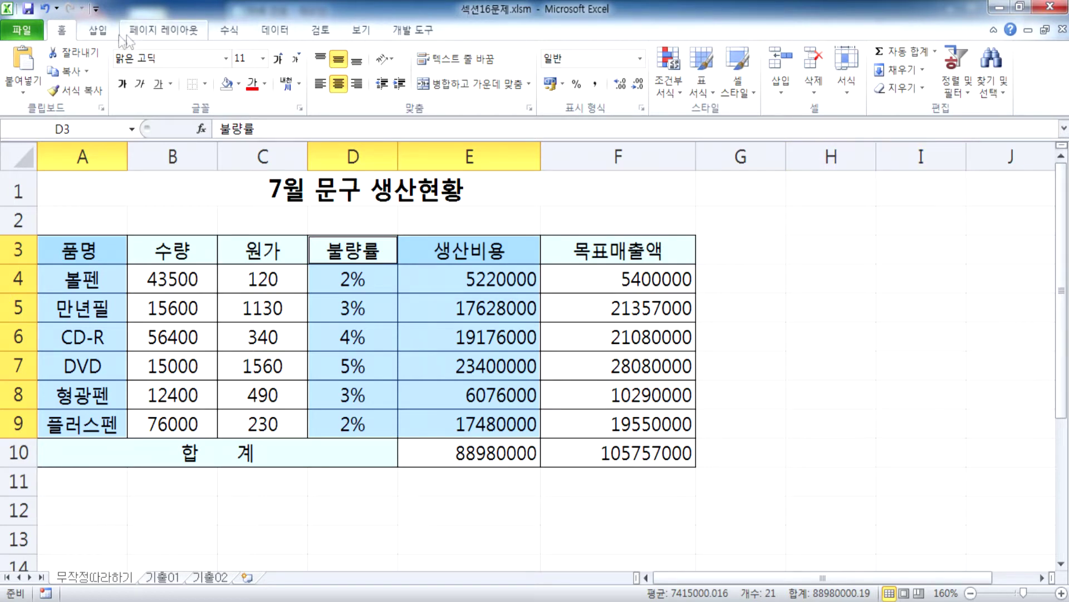
{"action": "left_click", "coordinate": [96, 33]}
{"action": "left_click", "coordinate": [290, 72]}
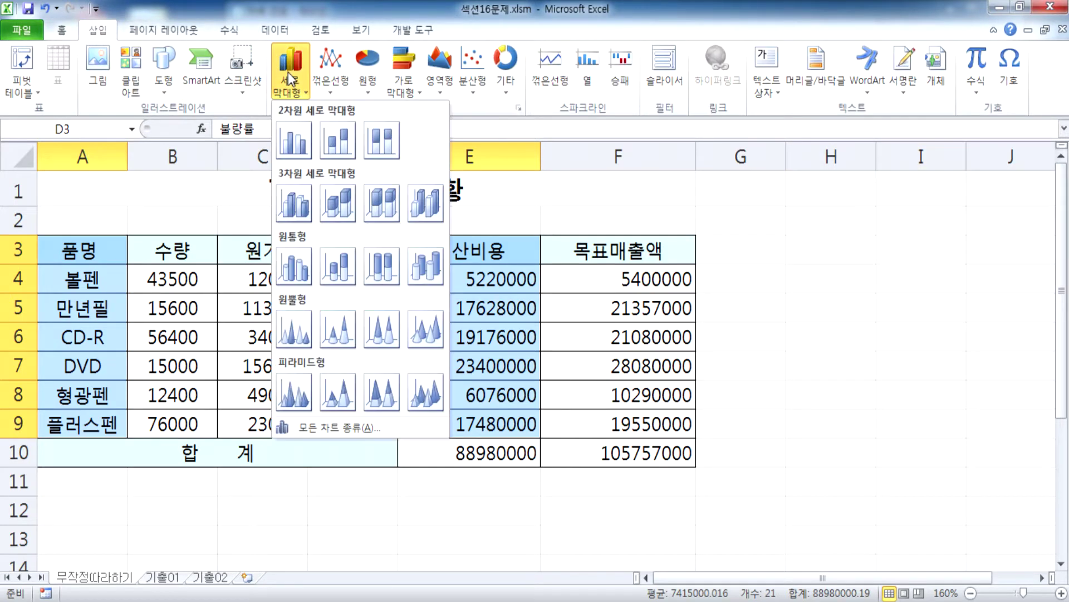
{"action": "left_click", "coordinate": [294, 146]}
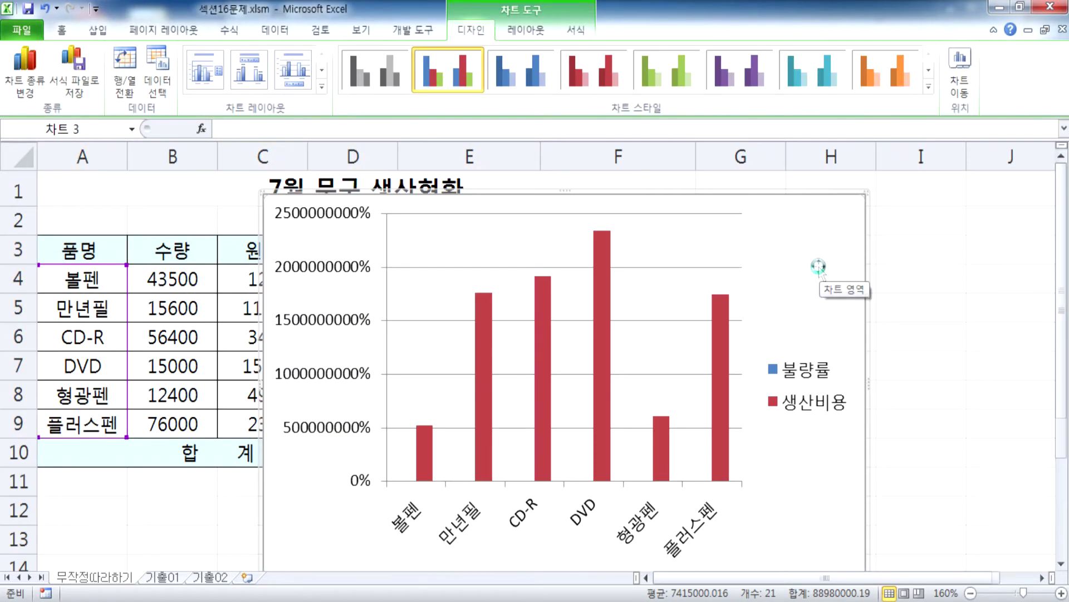
{"action": "scroll", "coordinate": [819, 267], "scroll_direction": "down", "scroll_amount": 4}
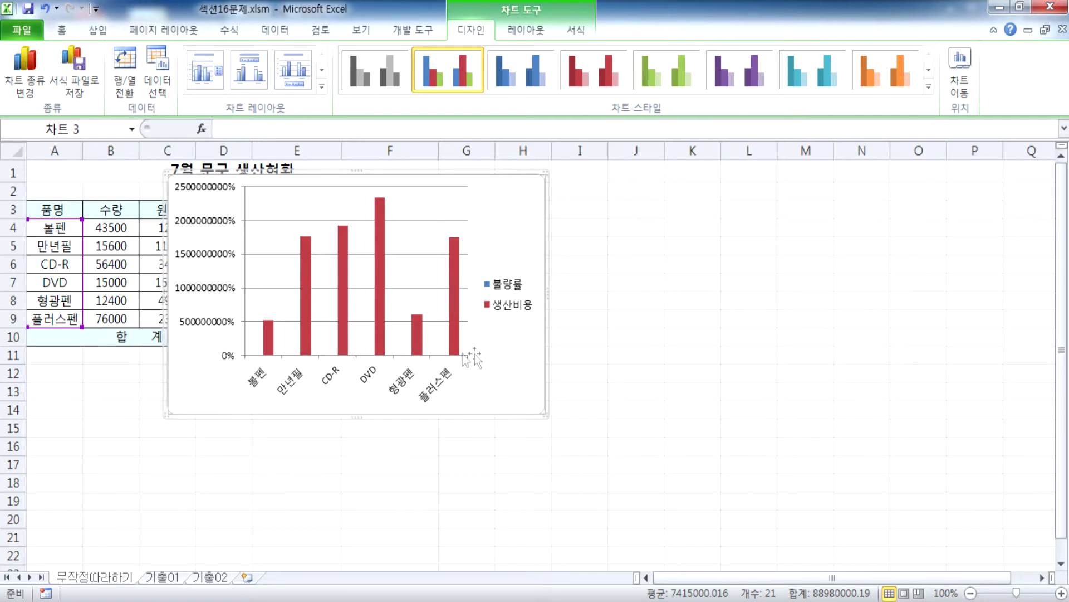
{"action": "left_click_drag", "start_coordinate": [520, 174], "coordinate": [676, 210]}
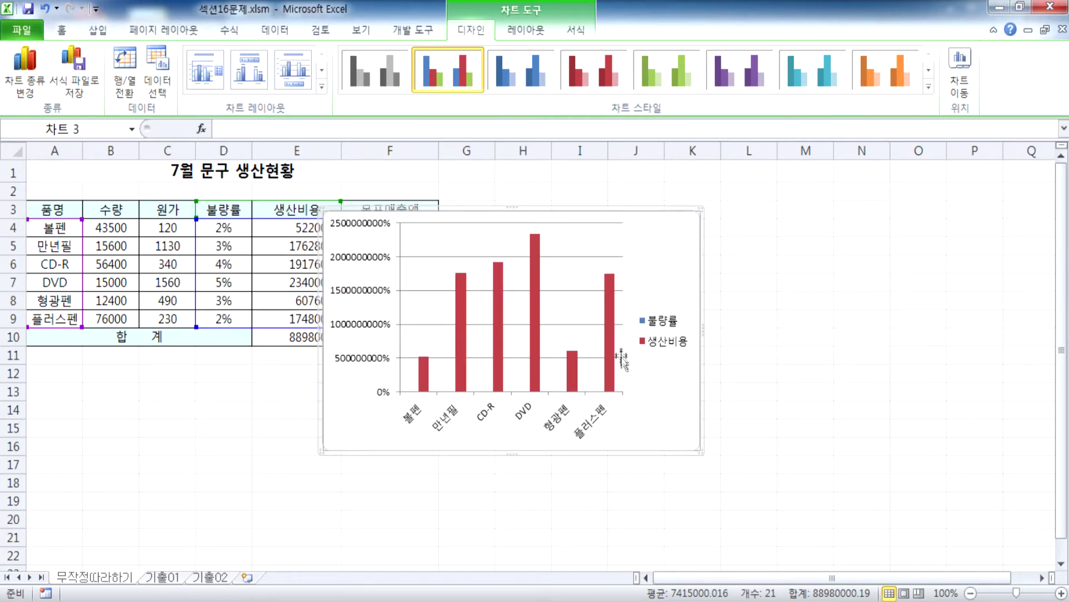
Select the 생산비용 series in the chart and examine its data point for 플러스펜
{"action": "mouse_move", "coordinate": [609, 362]}
{"action": "left_click", "coordinate": [608, 307]}
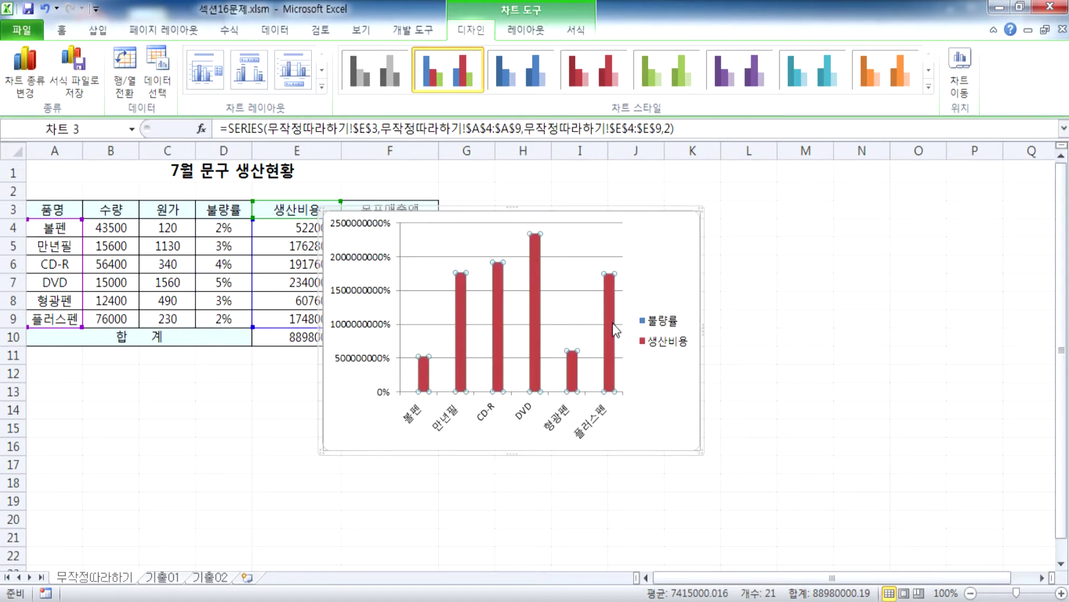
{"action": "mouse_move", "coordinate": [615, 331]}
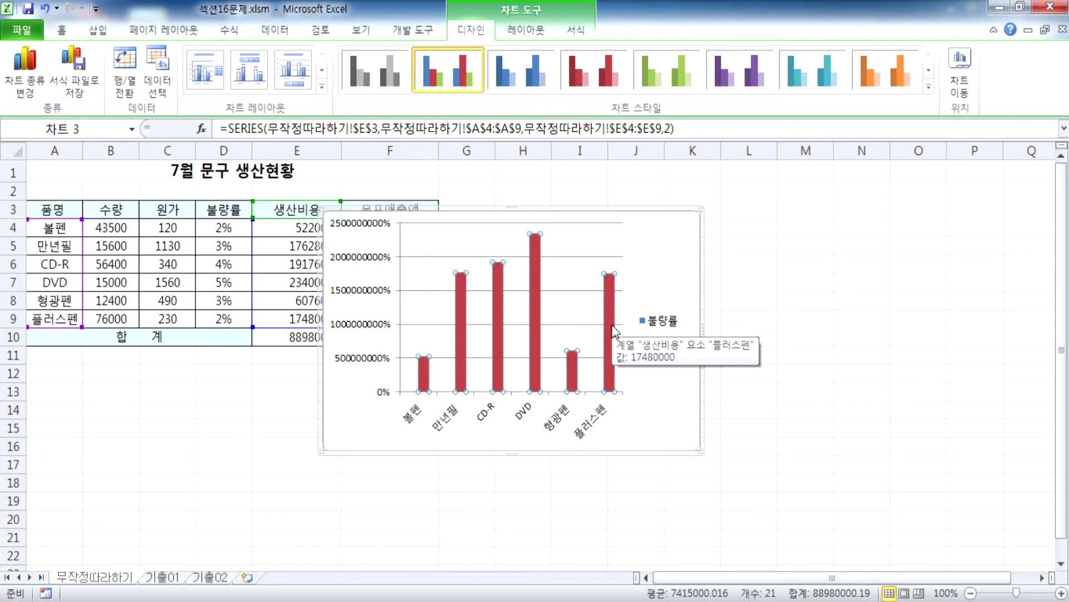
Try changing the whole chart to a line chart with markers, and undo the change
{"action": "left_click", "coordinate": [651, 252]}
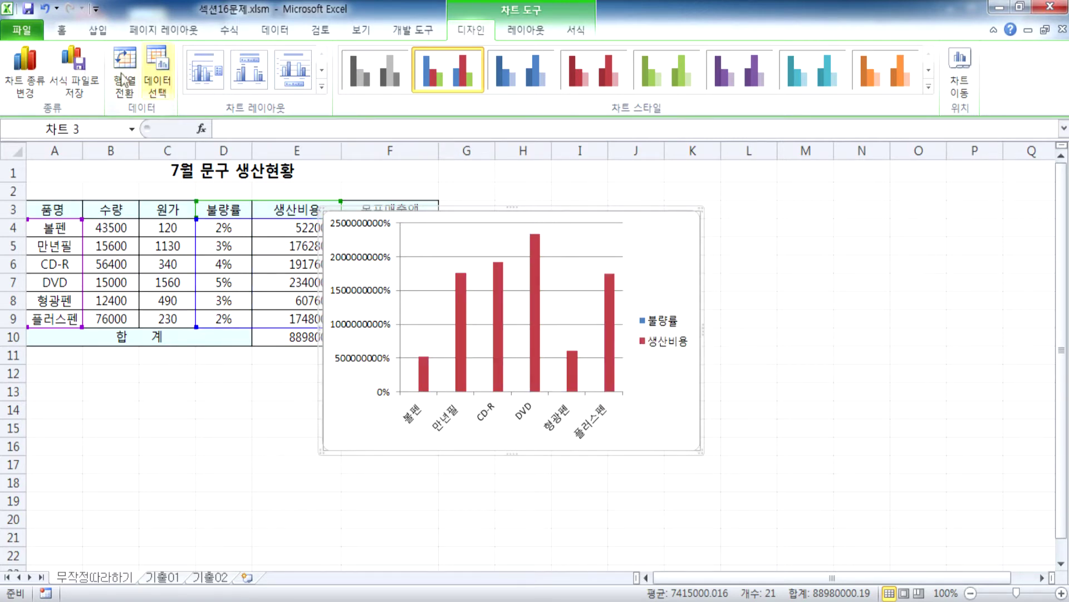
{"action": "left_click", "coordinate": [24, 87]}
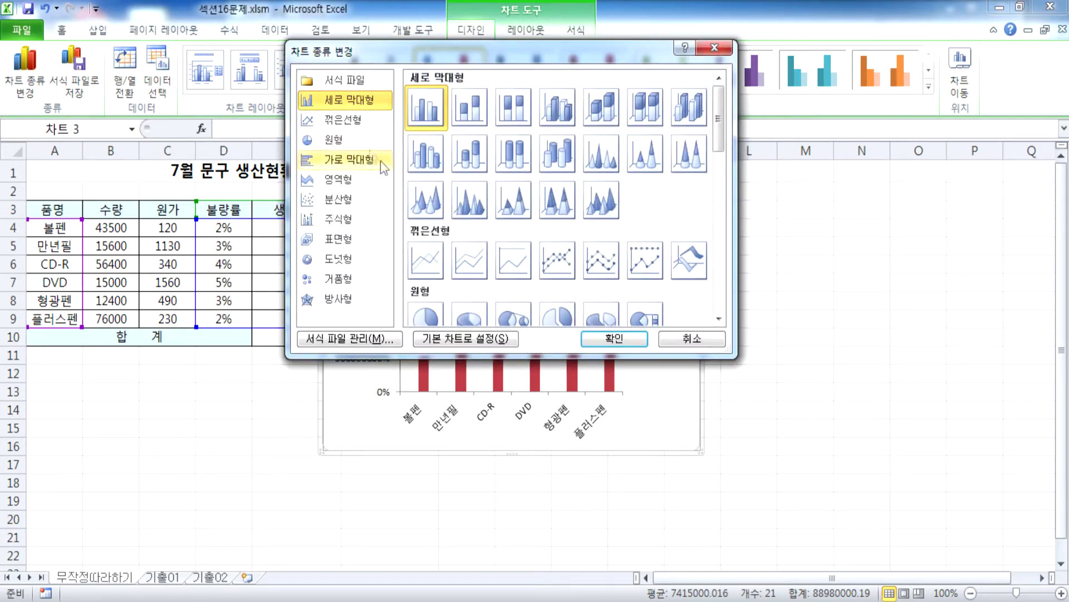
{"action": "left_click", "coordinate": [559, 262]}
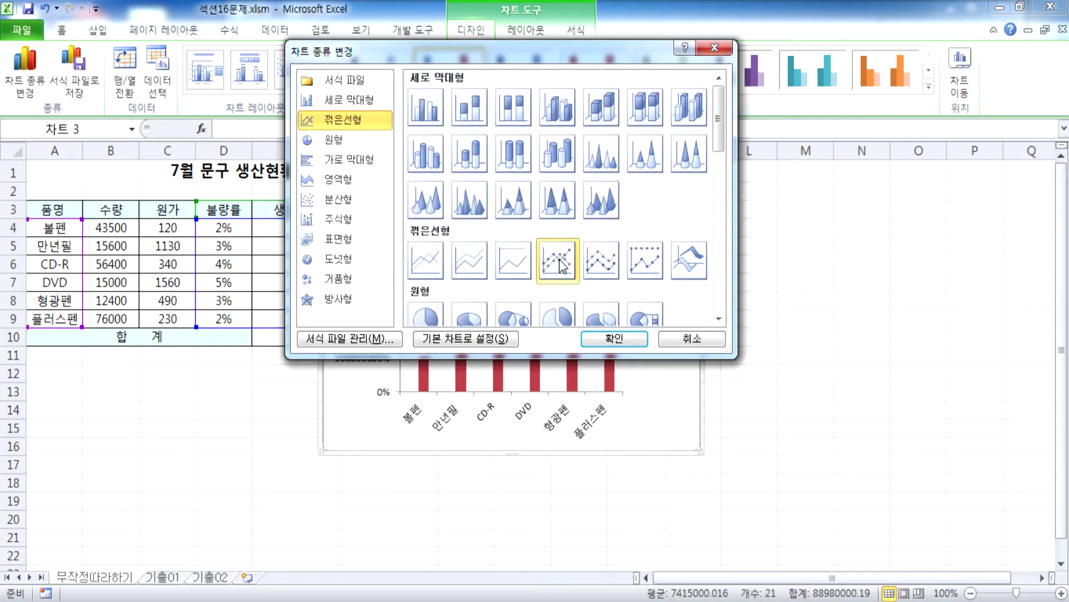
{"action": "left_click", "coordinate": [614, 339]}
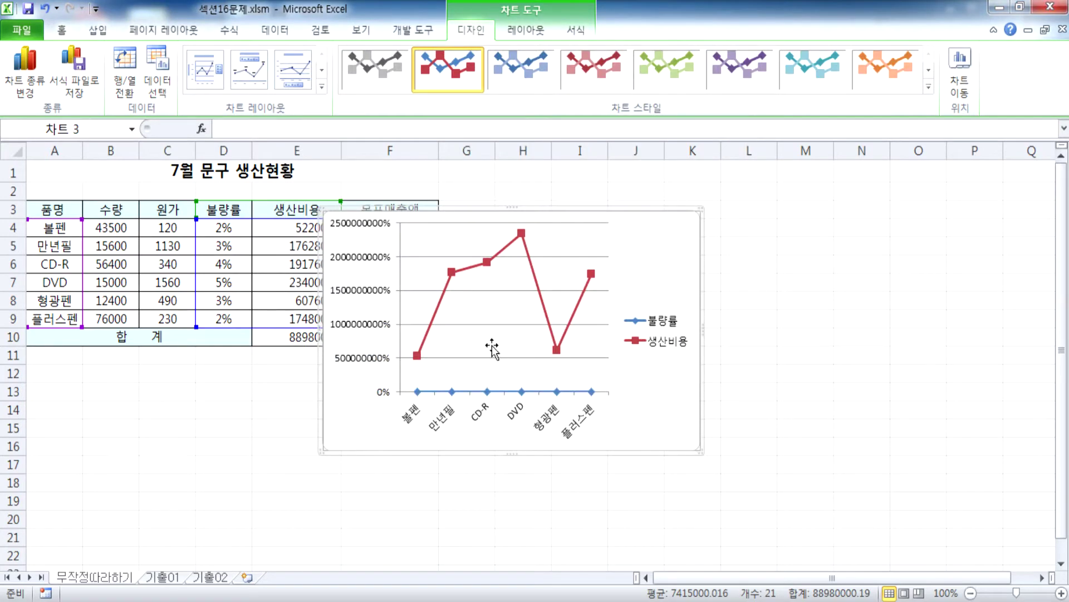
{"action": "key", "text": "ctrl+z"}
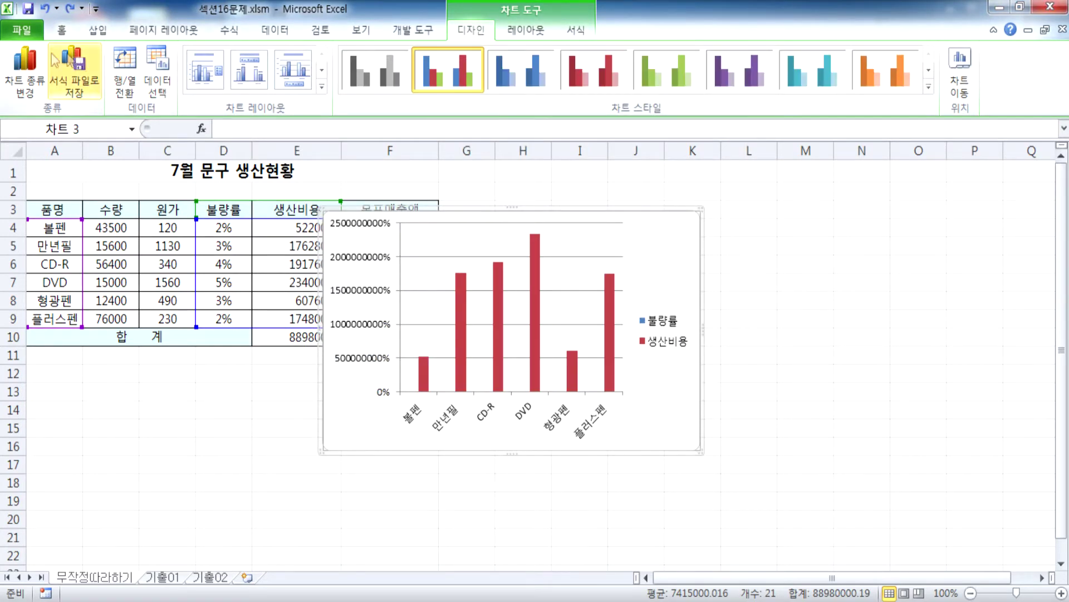
{"action": "left_click", "coordinate": [24, 67]}
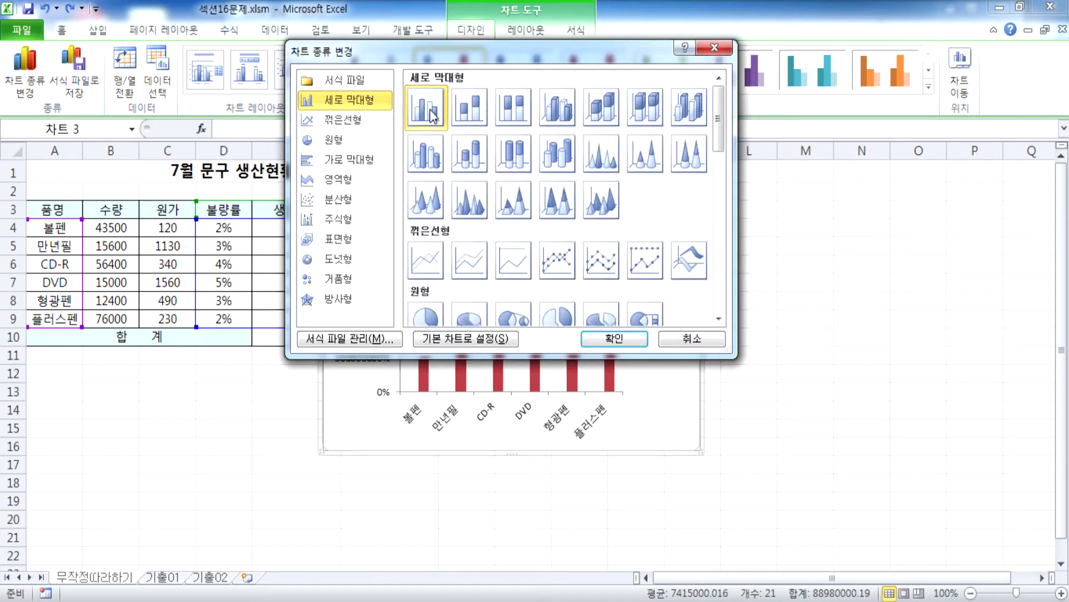
{"action": "left_click", "coordinate": [680, 339]}
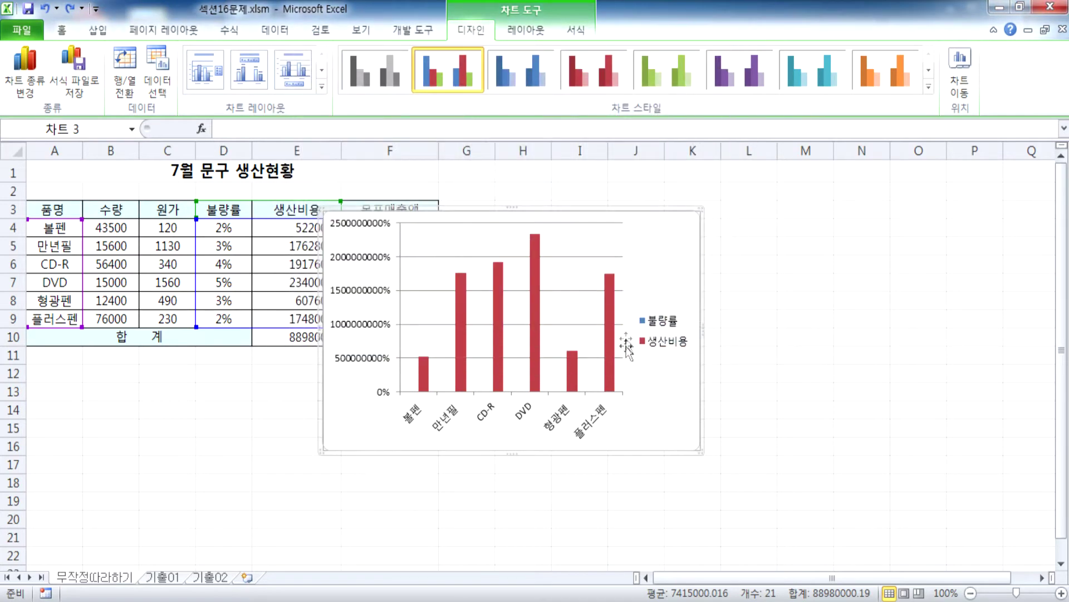
Change only the 생산비용 series to a line with markers (표식이 있는 꺾은선형), leaving 불량률 as columns
{"action": "mouse_move", "coordinate": [609, 298]}
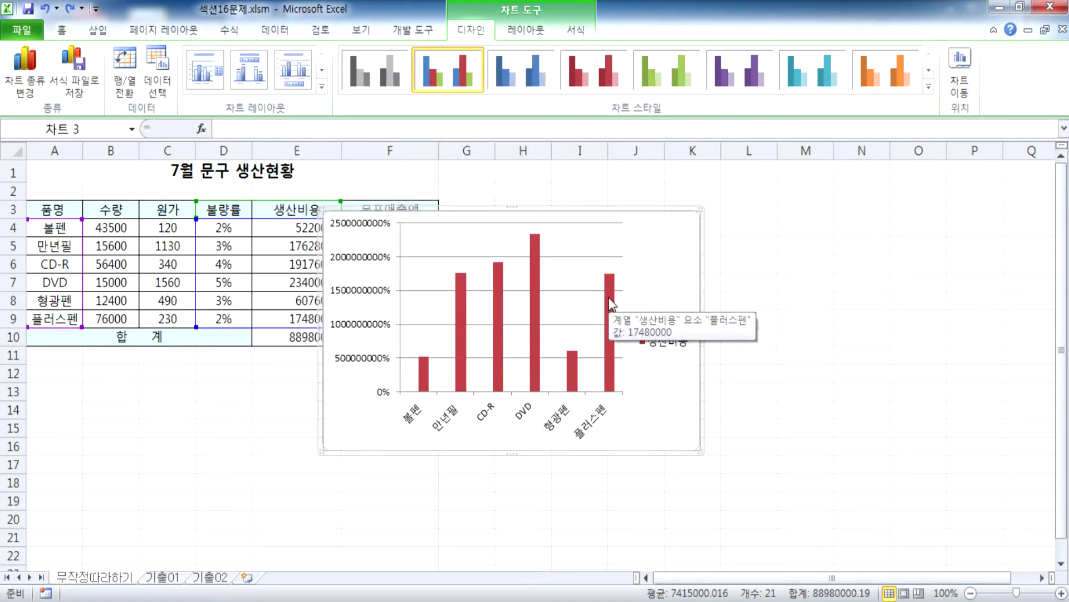
{"action": "left_click", "coordinate": [613, 300]}
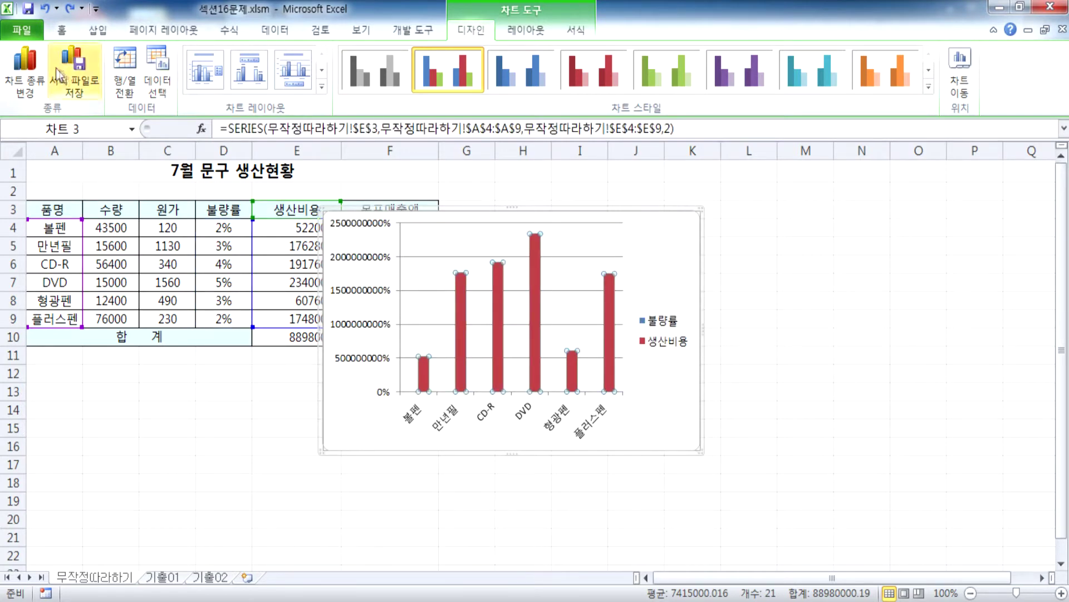
{"action": "left_click", "coordinate": [26, 71]}
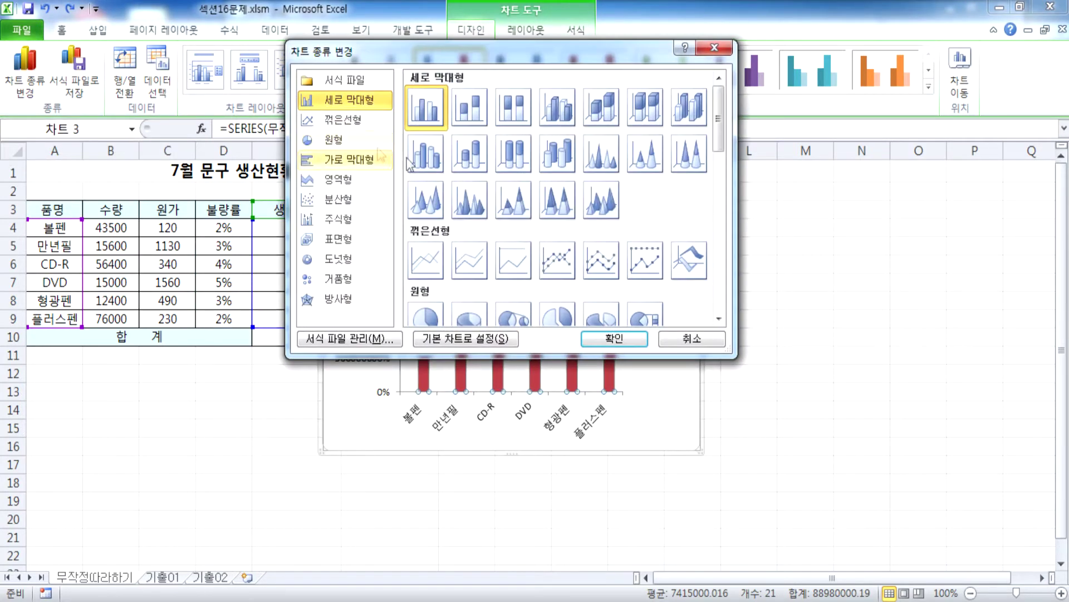
{"action": "left_click", "coordinate": [556, 259]}
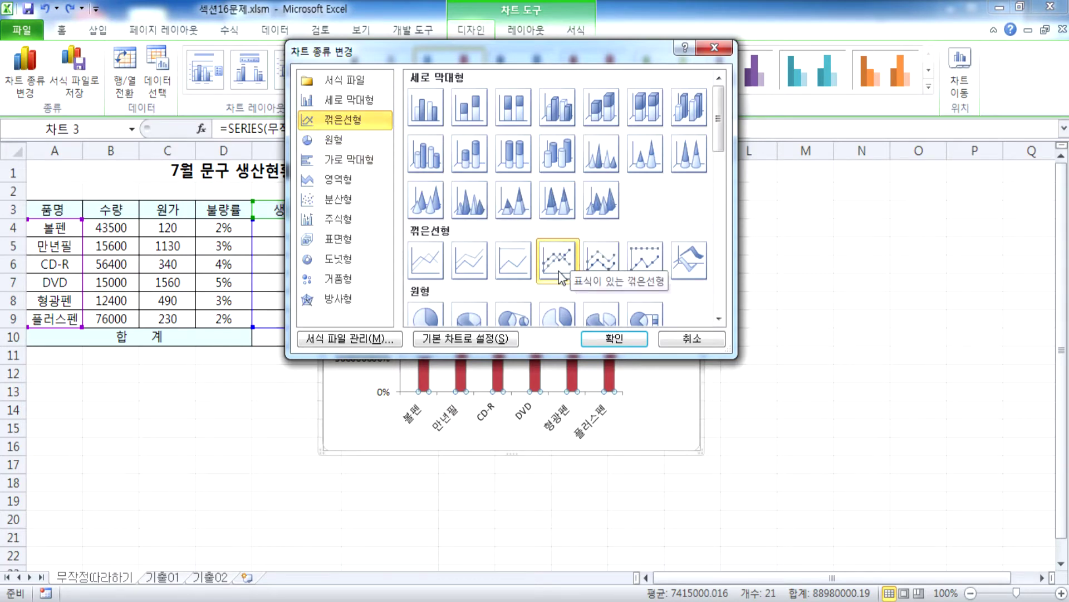
{"action": "left_click", "coordinate": [334, 139]}
{"action": "left_click", "coordinate": [318, 120]}
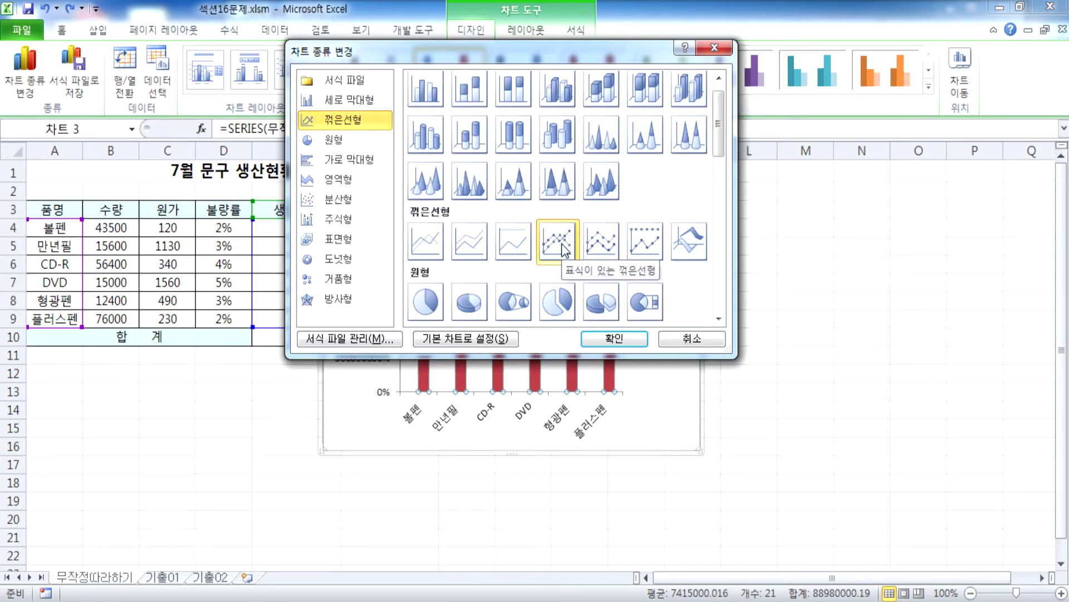
{"action": "left_click", "coordinate": [611, 339]}
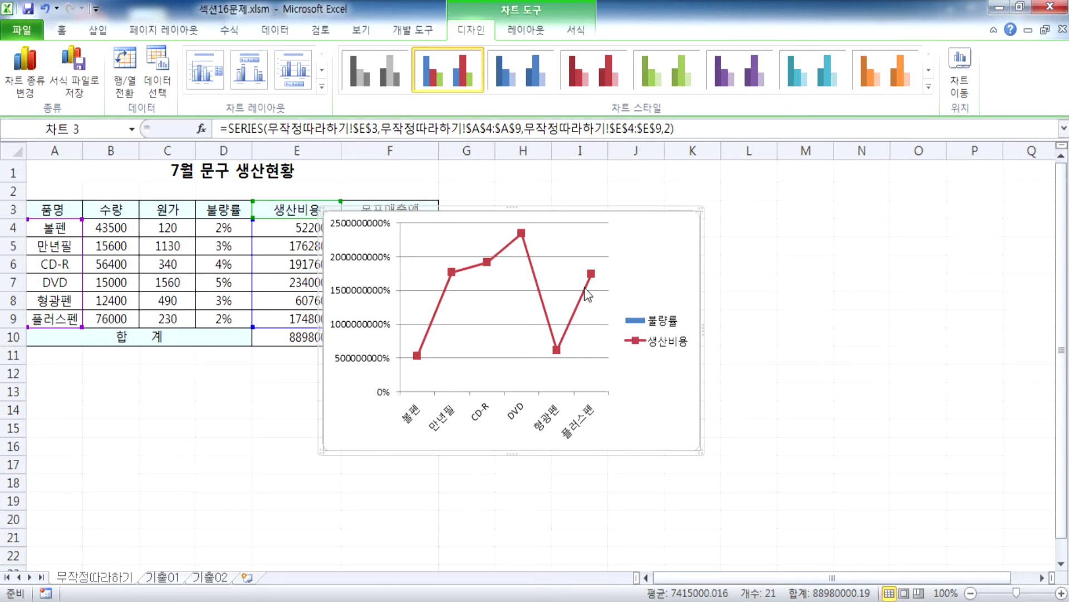
{"action": "mouse_move", "coordinate": [586, 292]}
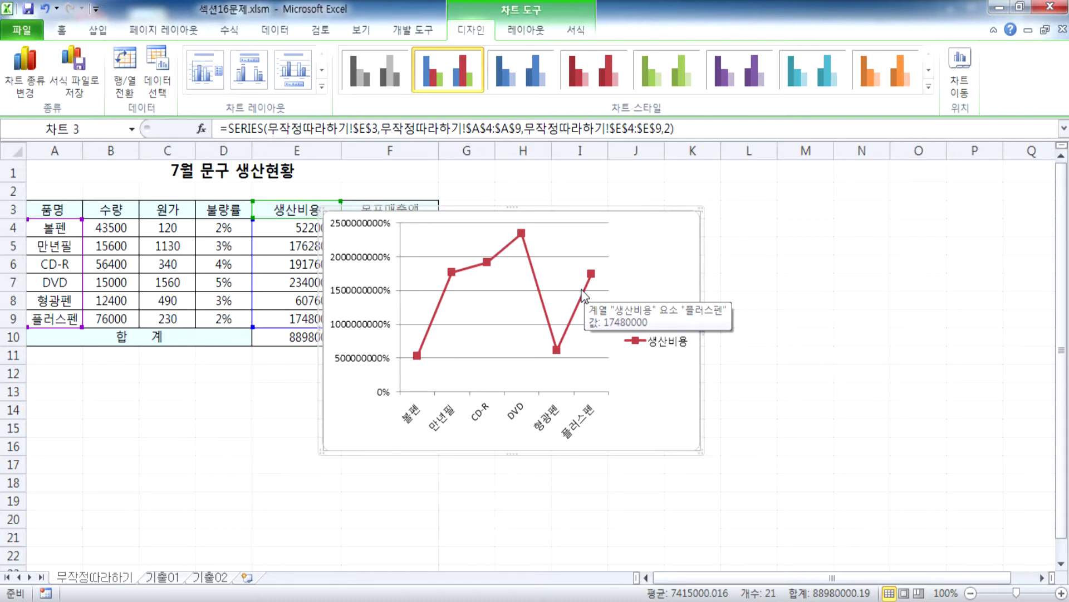
Plot the 생산비용 line series on the secondary axis (보조 축), and select the chart area
{"action": "double_click", "coordinate": [590, 276]}
{"action": "left_click_drag", "start_coordinate": [516, 95], "coordinate": [800, 66]}
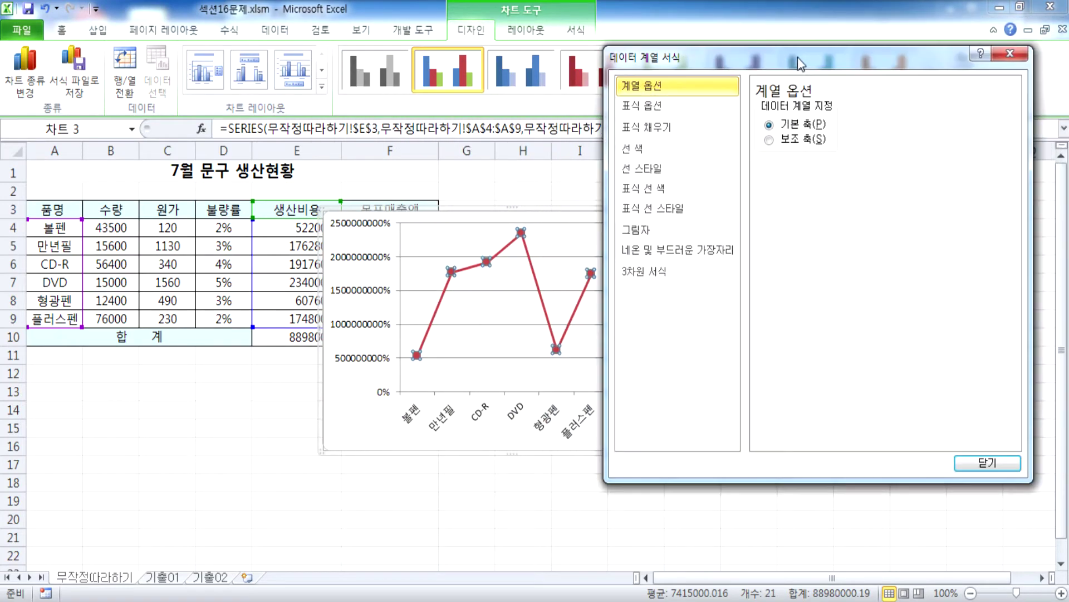
{"action": "left_click", "coordinate": [768, 140]}
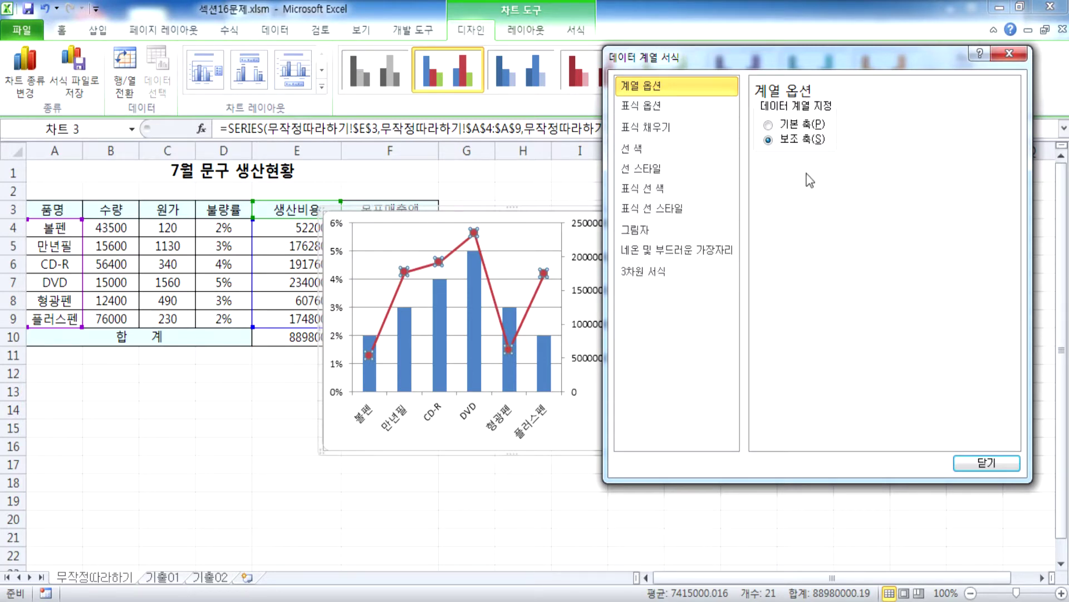
{"action": "left_click", "coordinate": [780, 125]}
{"action": "left_click", "coordinate": [780, 140]}
{"action": "left_click", "coordinate": [986, 463]}
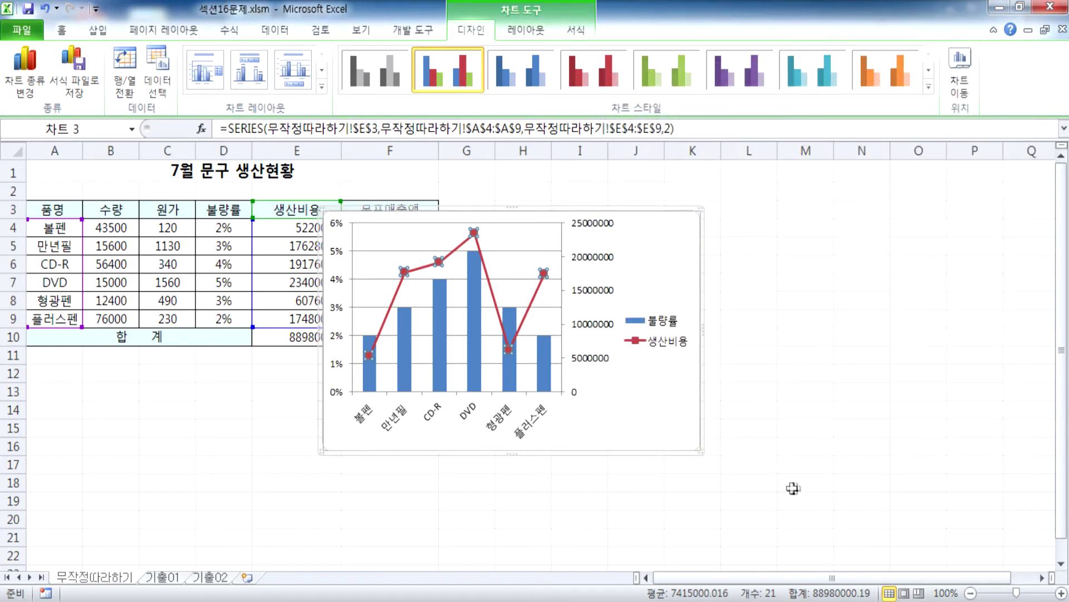
{"action": "left_click", "coordinate": [657, 253]}
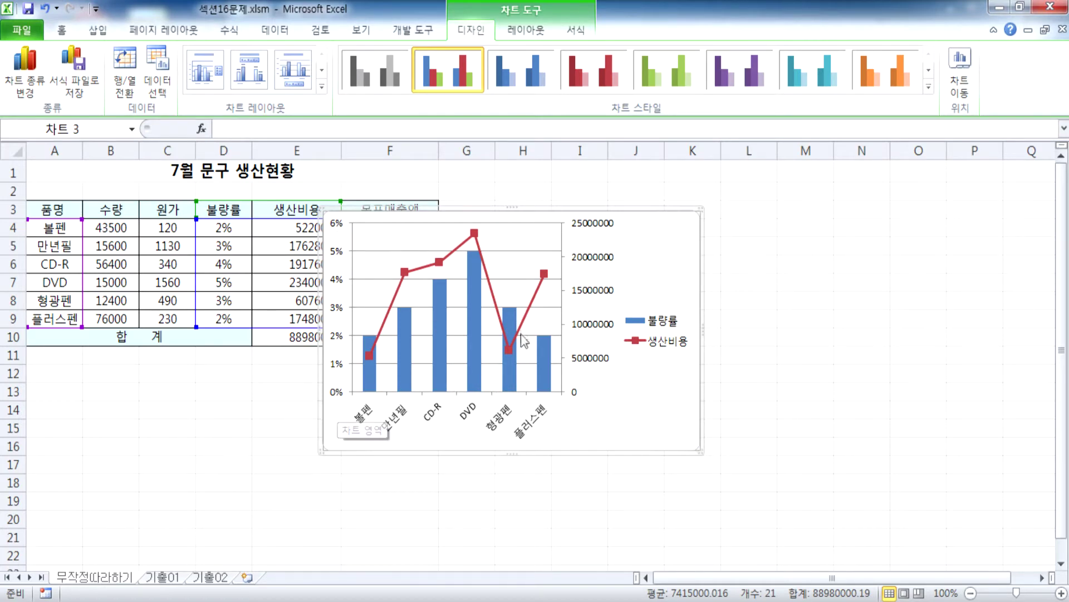
{"action": "mouse_move", "coordinate": [538, 298]}
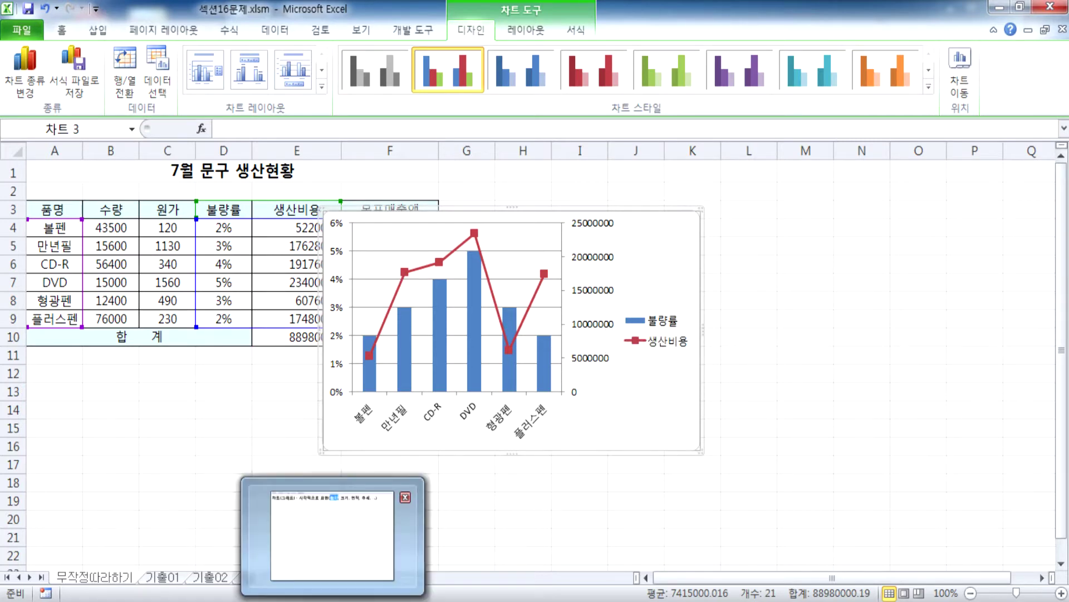
Switch to Notepad and add the note line "* 차트를 작성하기 위해서는 반드시 영역을 지정한다." below the chart definition
{"action": "left_click", "coordinate": [351, 595]}
{"action": "left_click", "coordinate": [935, 112]}
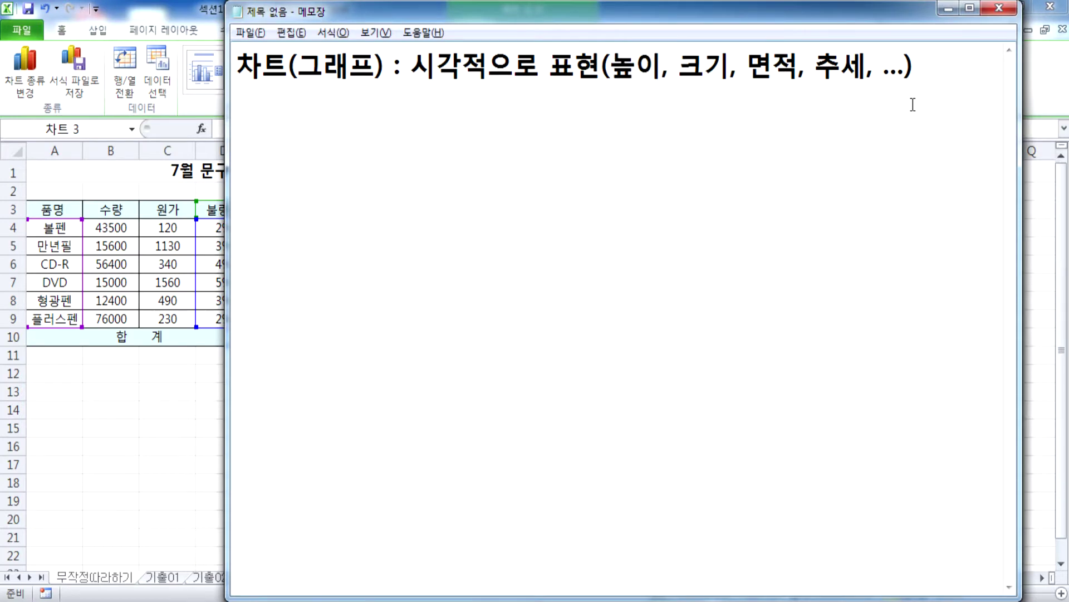
{"action": "type", "text": "* 차트"}
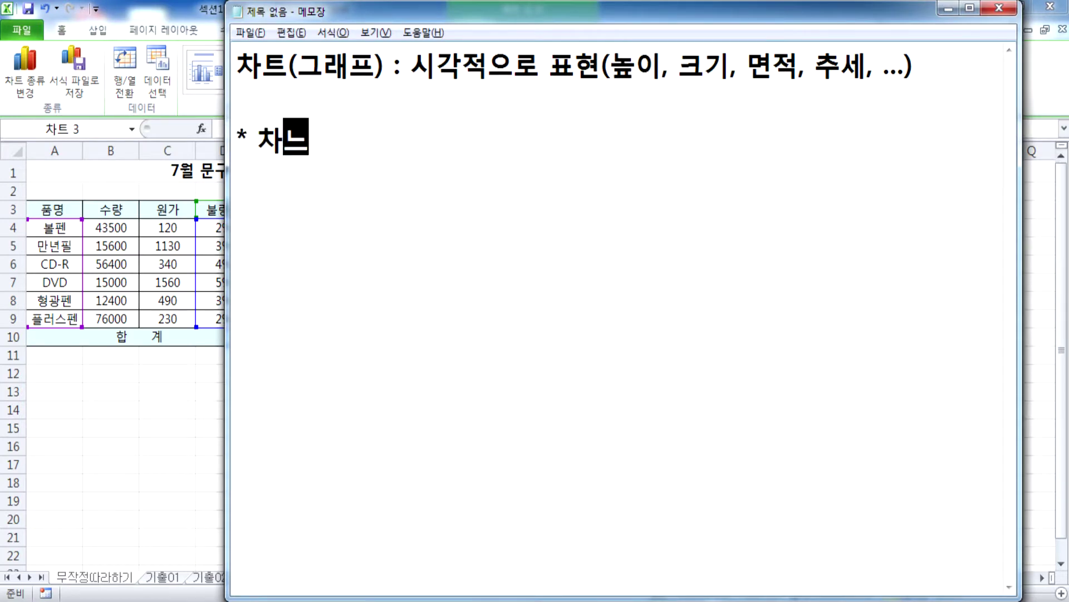
{"action": "type", "text": "를"}
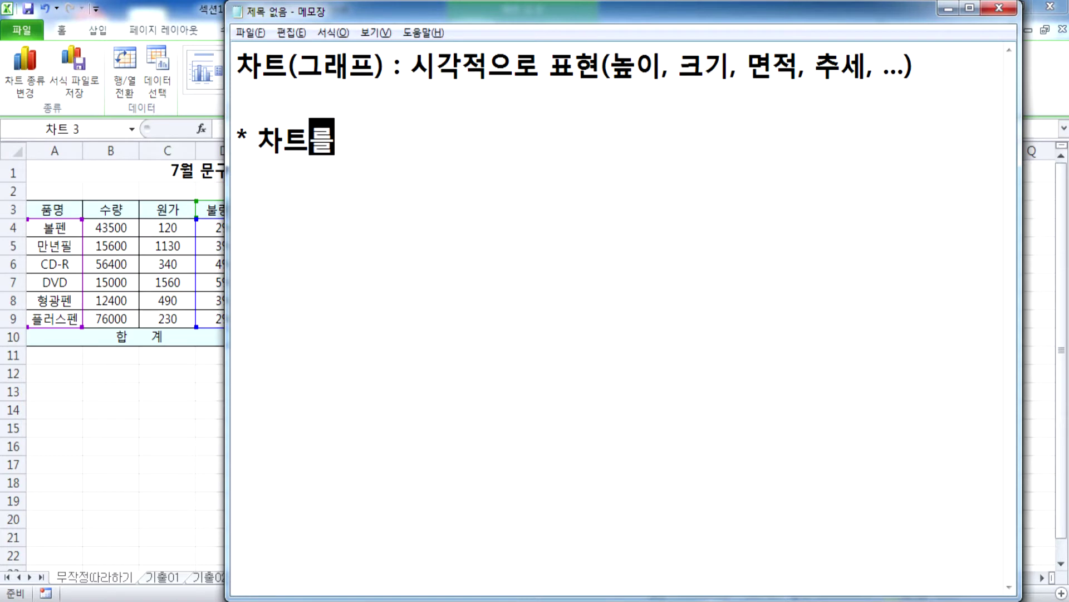
{"action": "type", "text": " 작성하기 위햇"}
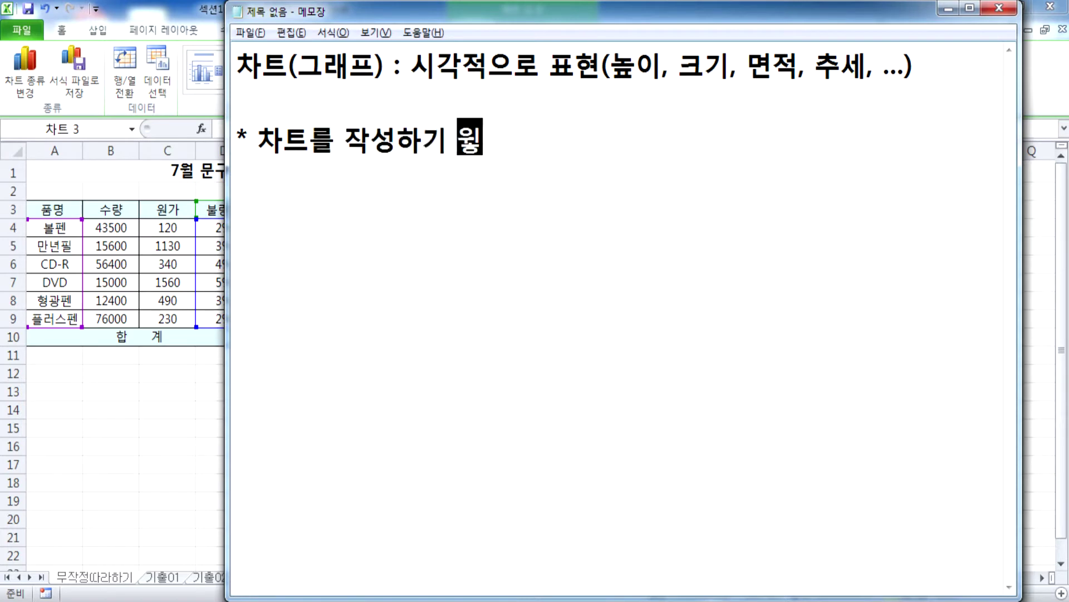
{"action": "type", "text": "서는 반드시"}
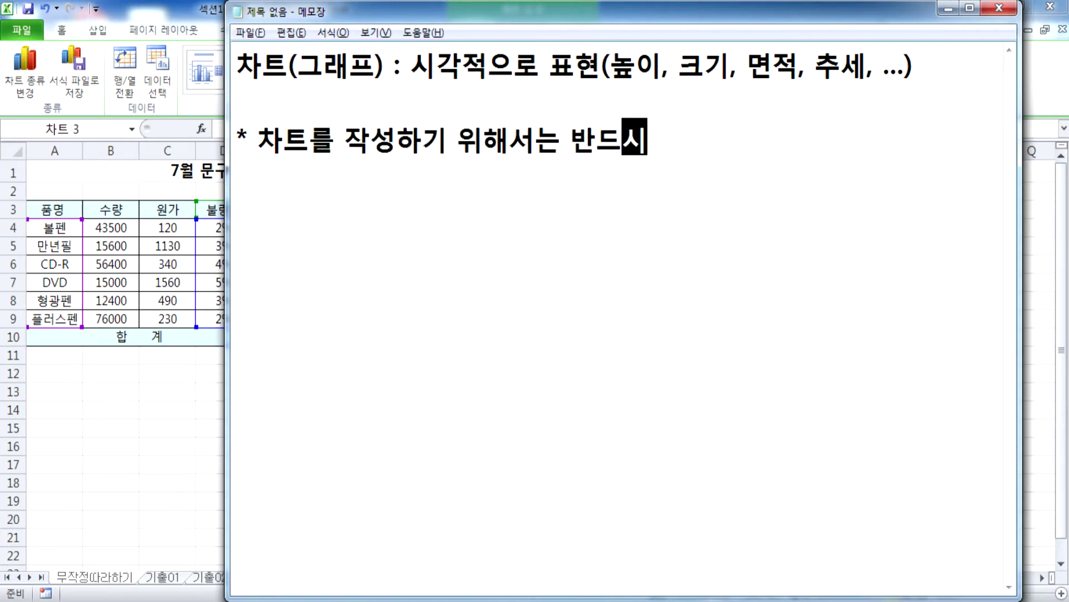
{"action": "type", "text": " 영역을 지정"}
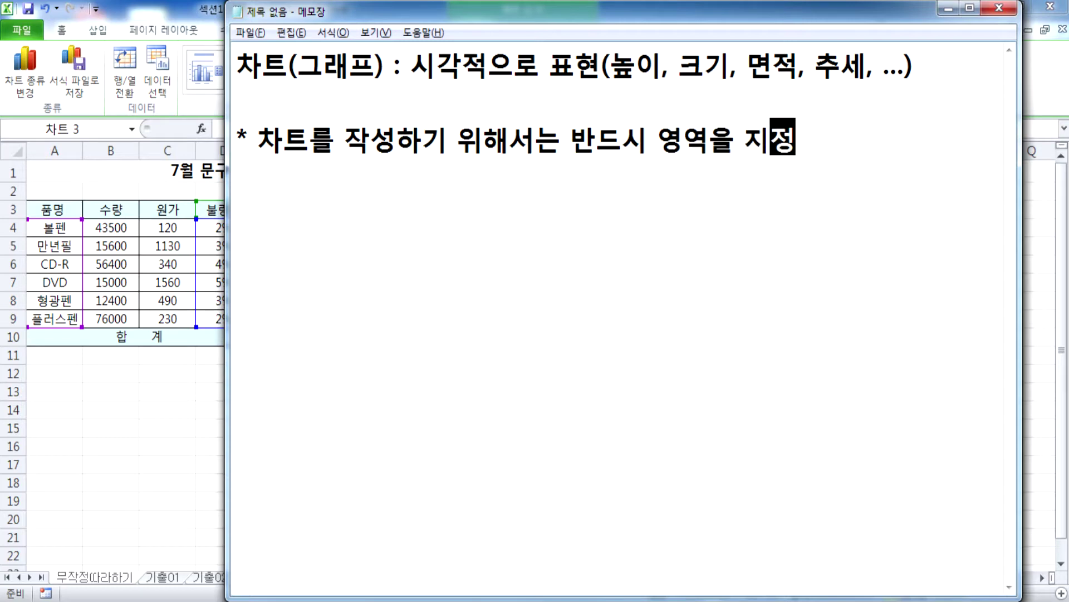
{"action": "type", "text": "하ㄴ다."}
{"action": "key", "text": "Return"}
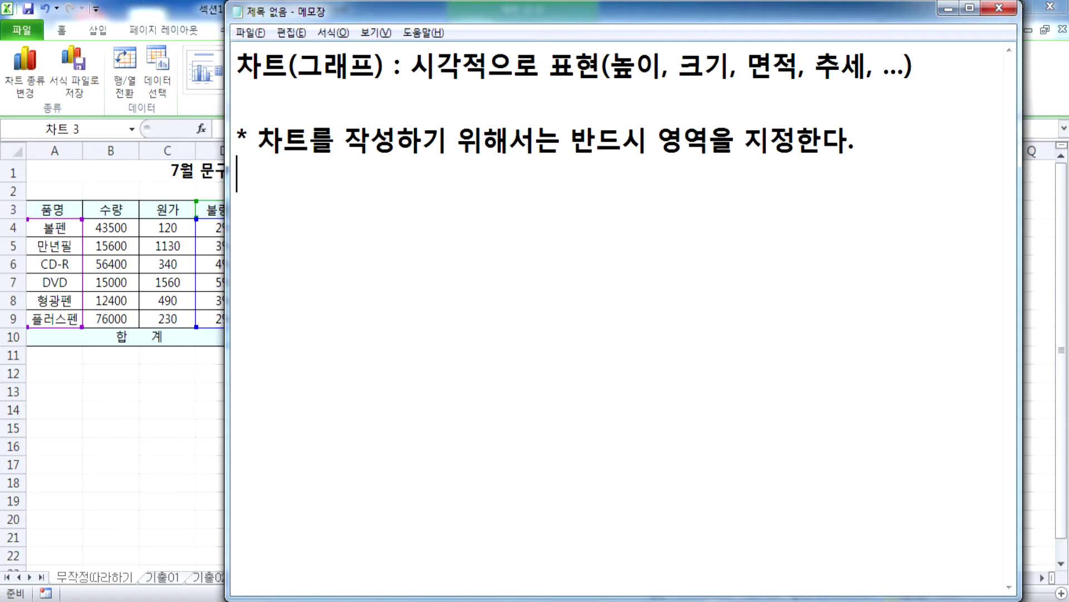
Start the next note line with 일반적으로 "이중축 혼합형 차트", putting the chart type in quotation marks followed by a comma
{"action": "type", "text": "일반적으로 "}
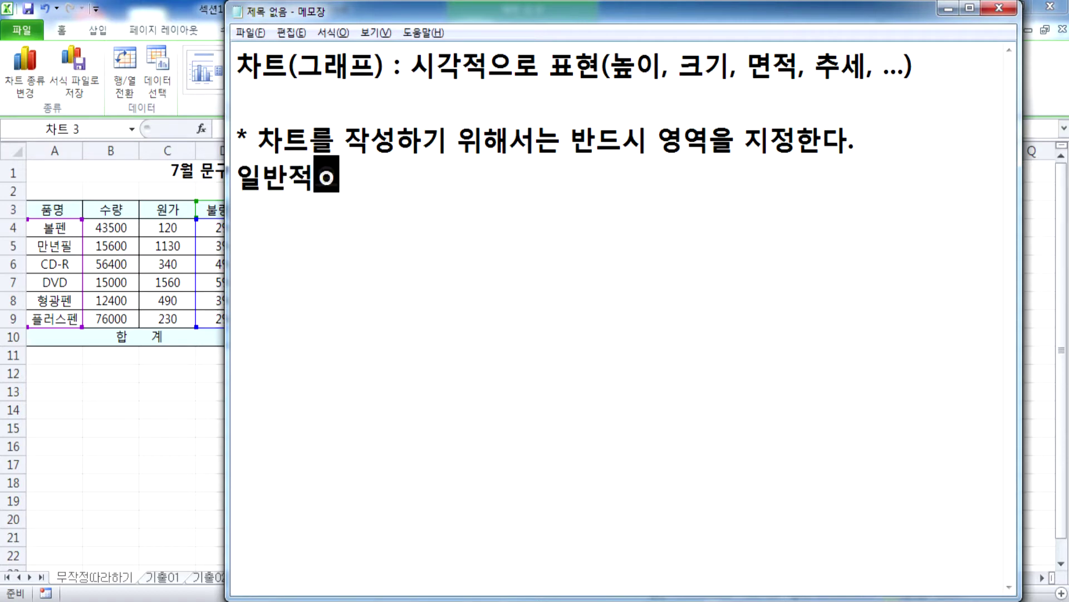
{"action": "type", "text": "이중축 혼합"}
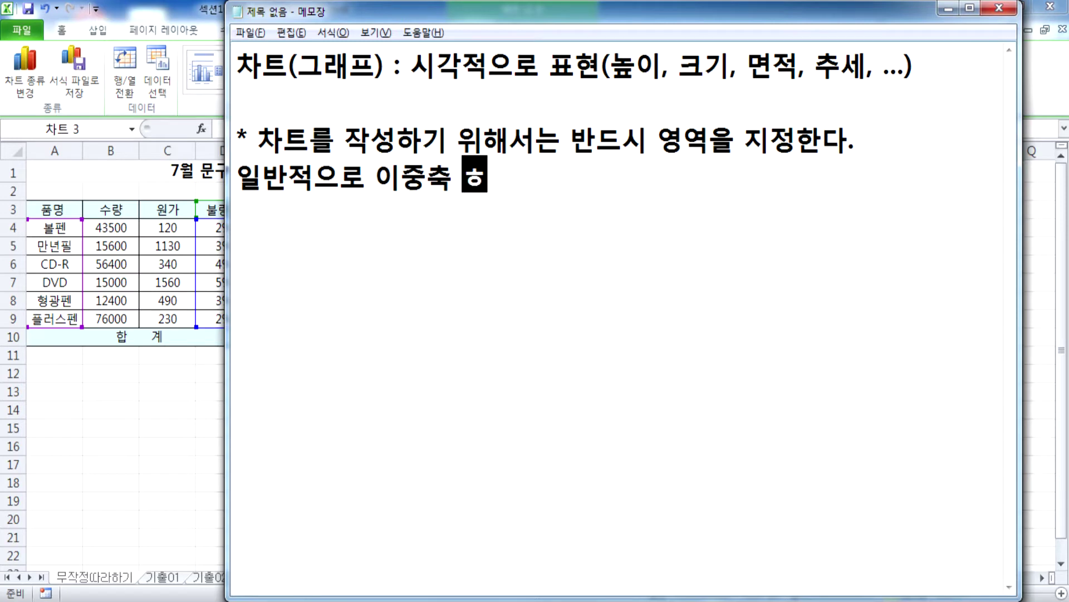
{"action": "type", "text": "형 차트"}
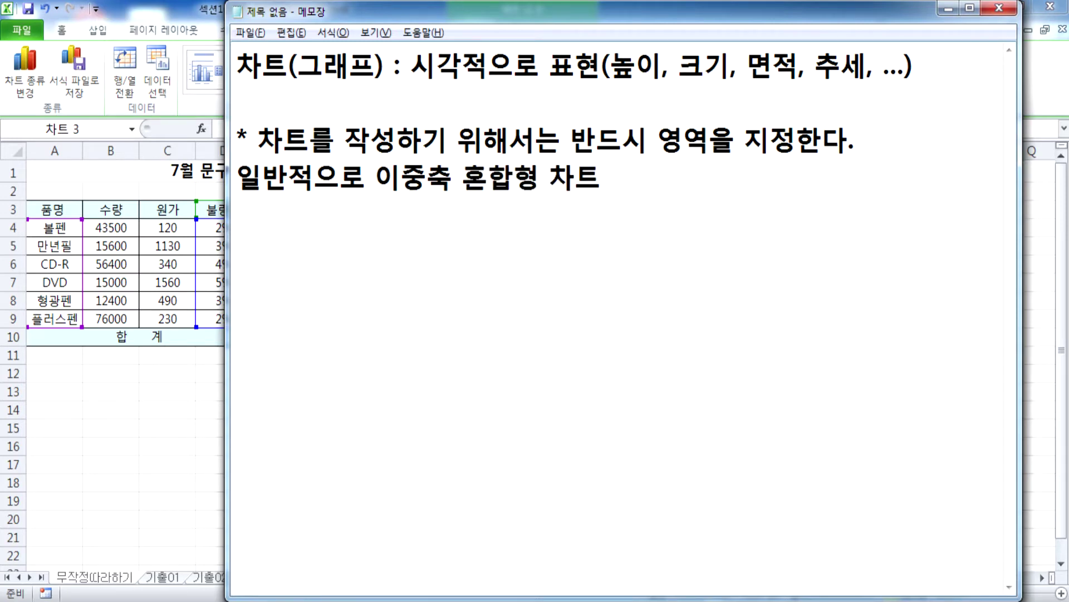
{"action": "key", "text": "Left"}
{"action": "key", "text": "Left"}
{"action": "key", "text": "Left"}
{"action": "key", "text": "Left"}
{"action": "key", "text": "Left"}
{"action": "key", "text": "Left"}
{"action": "key", "text": "Left"}
{"action": "key", "text": "Left"}
{"action": "key", "text": "Left"}
{"action": "type", "text": "\""}
{"action": "key", "text": "End"}
{"action": "type", "text": "\", "}
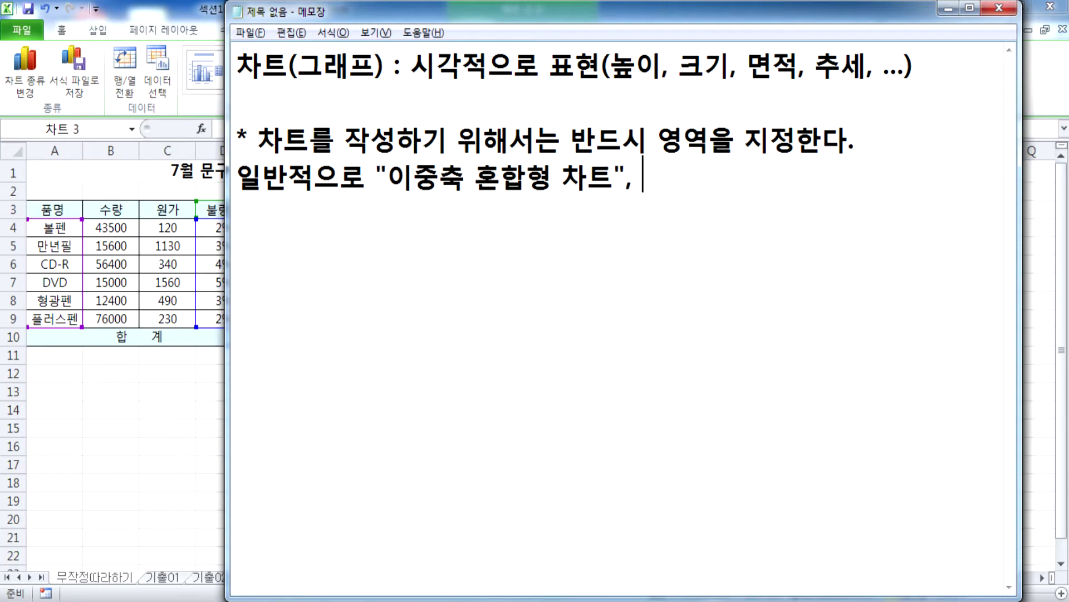
Complete the note line with "원형 차트"가 출제된다., quoting the chart type, and start a new line
{"action": "type", "text": "원"}
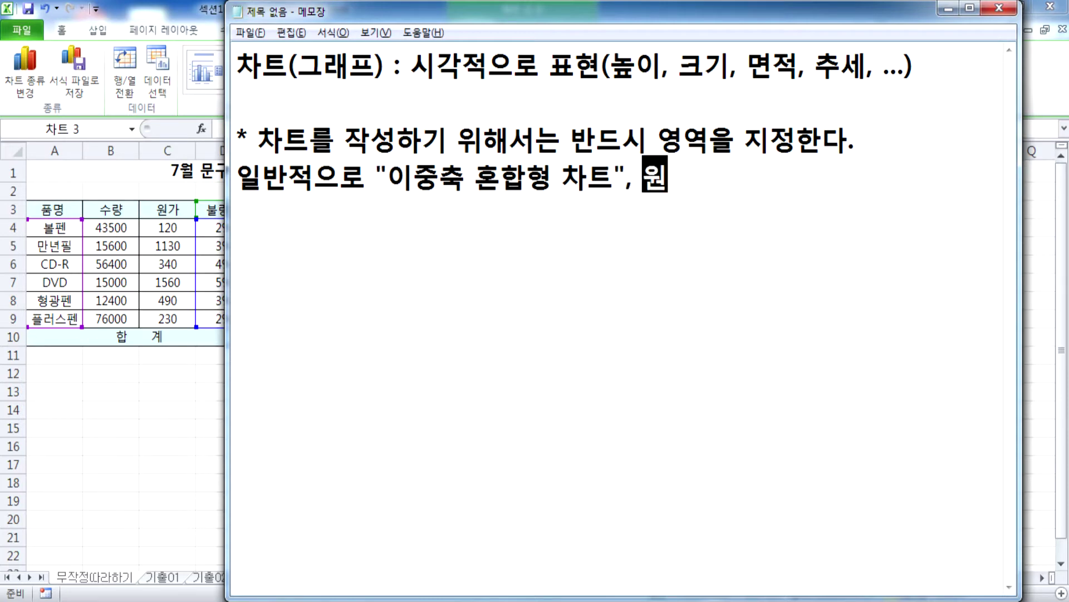
{"action": "type", "text": "형 차트"}
{"action": "key", "text": "Left"}
{"action": "key", "text": "Left"}
{"action": "key", "text": "Left"}
{"action": "key", "text": "Left"}
{"action": "key", "text": "Left"}
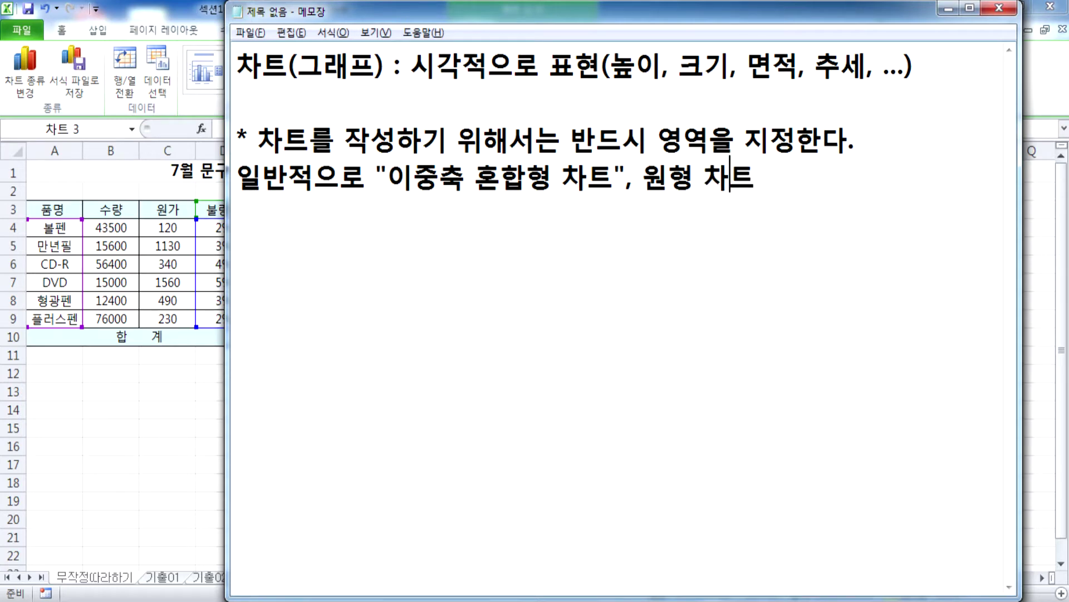
{"action": "type", "text": "\""}
{"action": "key", "text": "End"}
{"action": "type", "text": "\"가 추ㄹ제된다."}
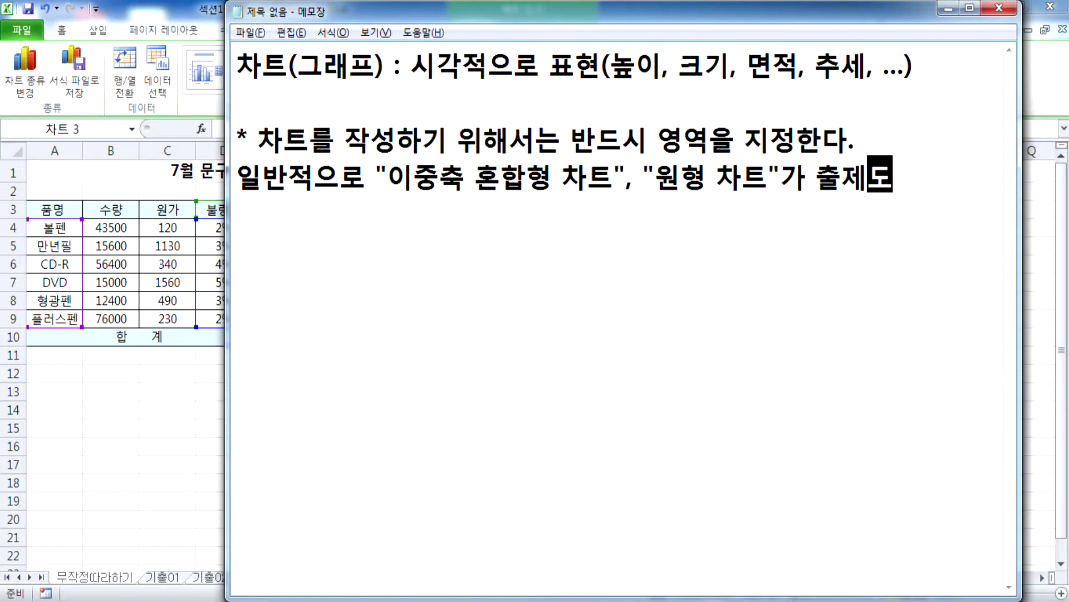
{"action": "key", "text": "Return"}
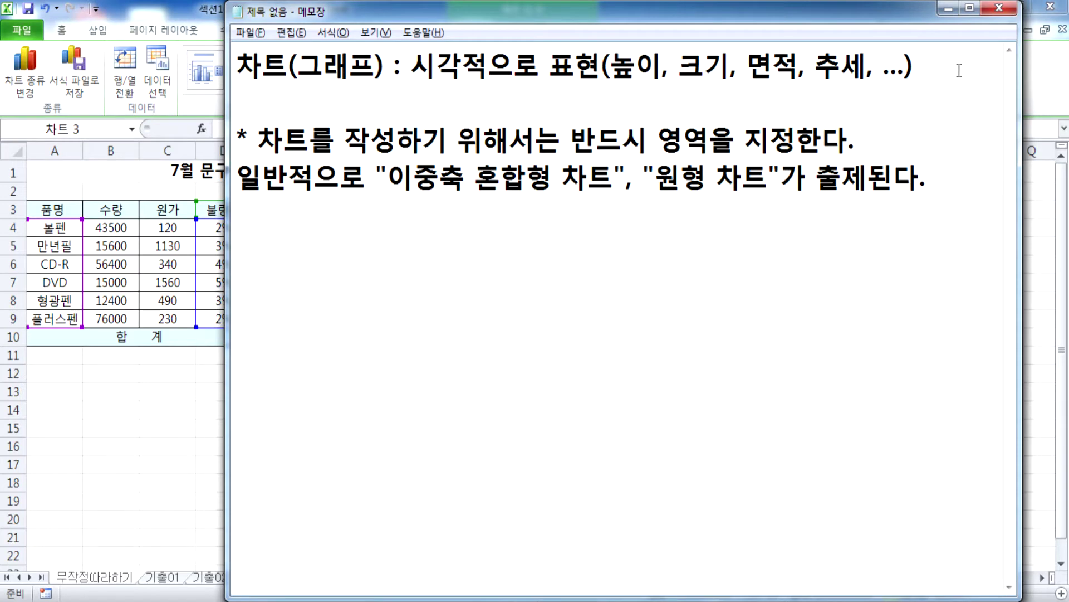
Compare the note's term 이중축 혼합형 차트 with the mixed chart in Excel
{"action": "key", "text": "alt+Tab"}
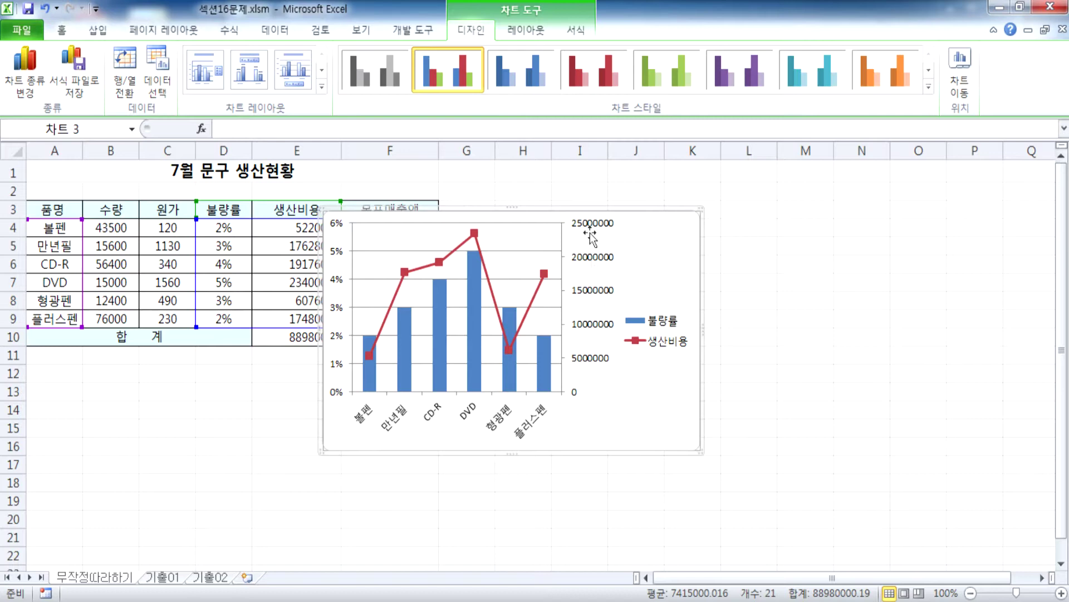
{"action": "key", "text": "alt+Tab"}
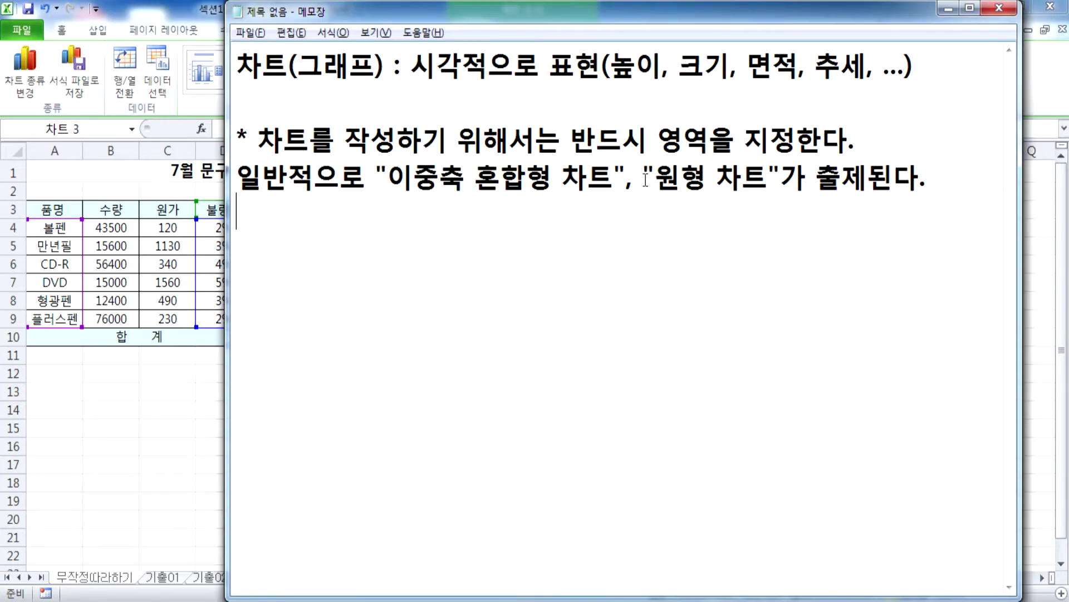
{"action": "left_click_drag", "start_coordinate": [486, 188], "coordinate": [551, 184]}
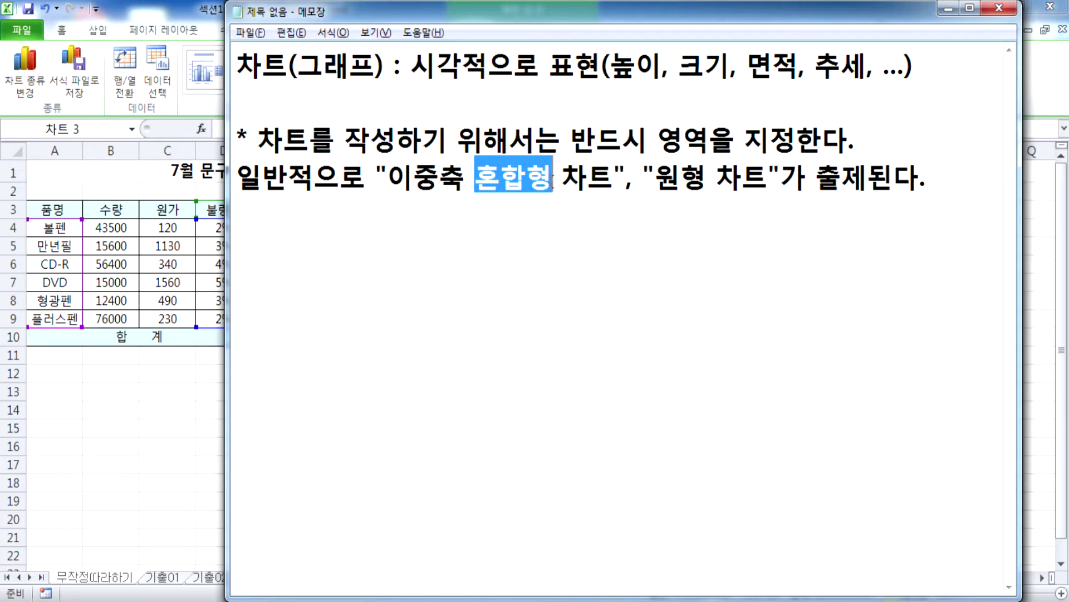
{"action": "key", "text": "alt+Tab"}
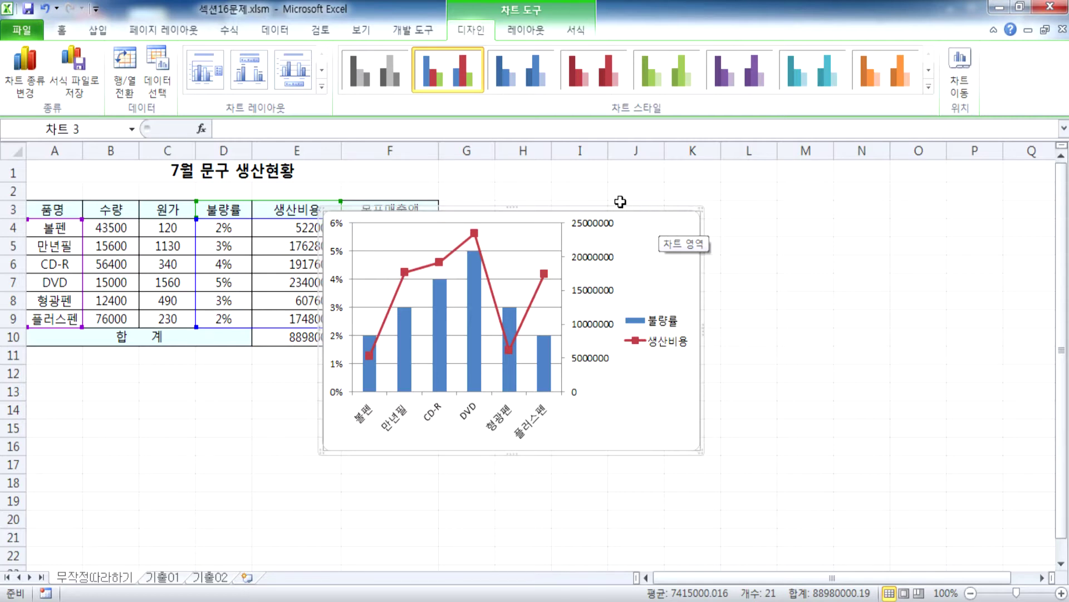
{"action": "key", "text": "alt+Tab"}
{"action": "left_click", "coordinate": [376, 236]}
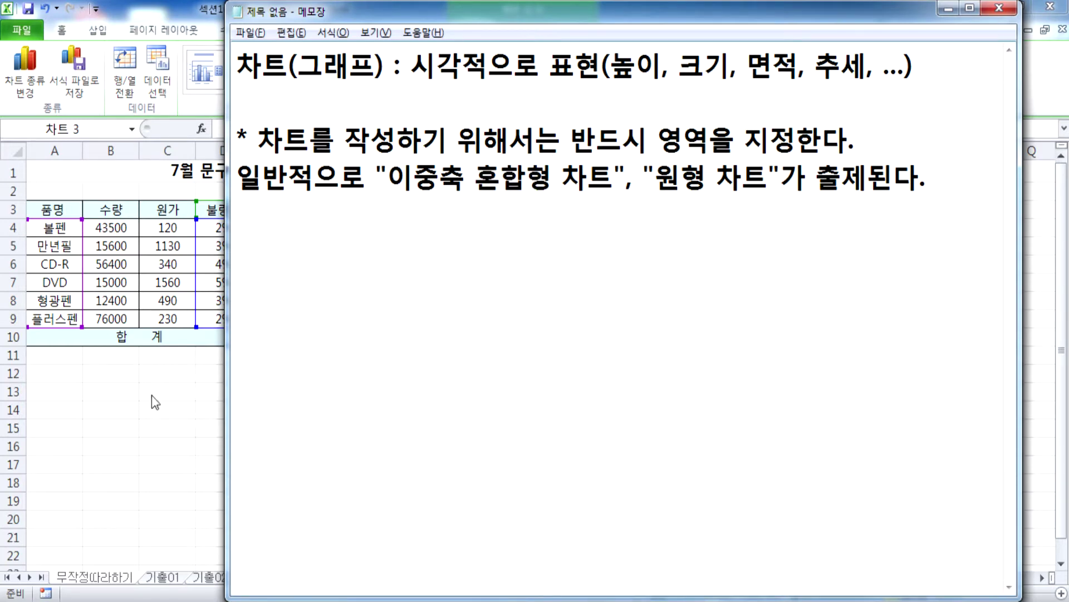
Switch back to Excel and delete the mixed chart from the worksheet
{"action": "key", "text": "alt+Tab"}
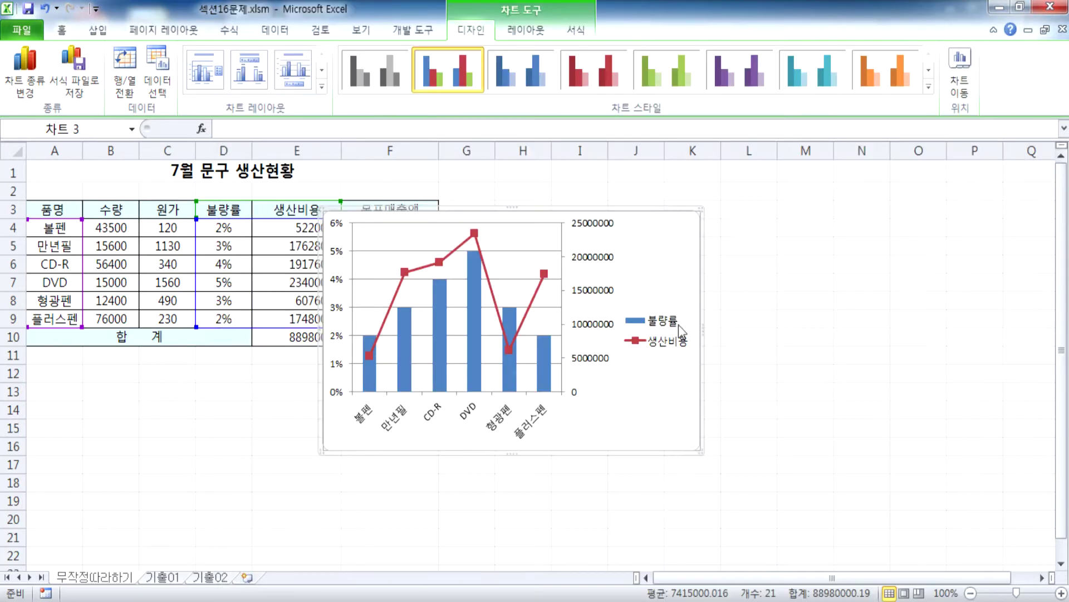
{"action": "key", "text": "Delete"}
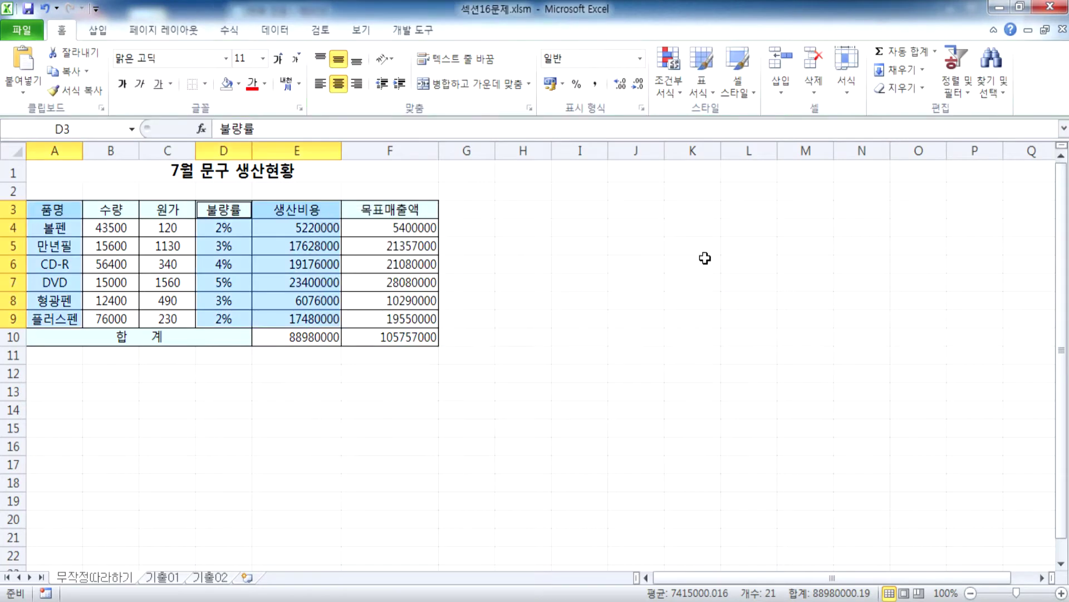
{"action": "left_click", "coordinate": [543, 356]}
Select A3:A9 and D3:E9 and insert a new 2-D clustered column chart from them
{"action": "left_click", "coordinate": [65, 212]}
{"action": "left_click_drag", "start_coordinate": [65, 212], "coordinate": [63, 318]}
{"action": "left_click_drag", "start_coordinate": [220, 210], "coordinate": [295, 318]}
{"action": "left_click", "coordinate": [108, 32]}
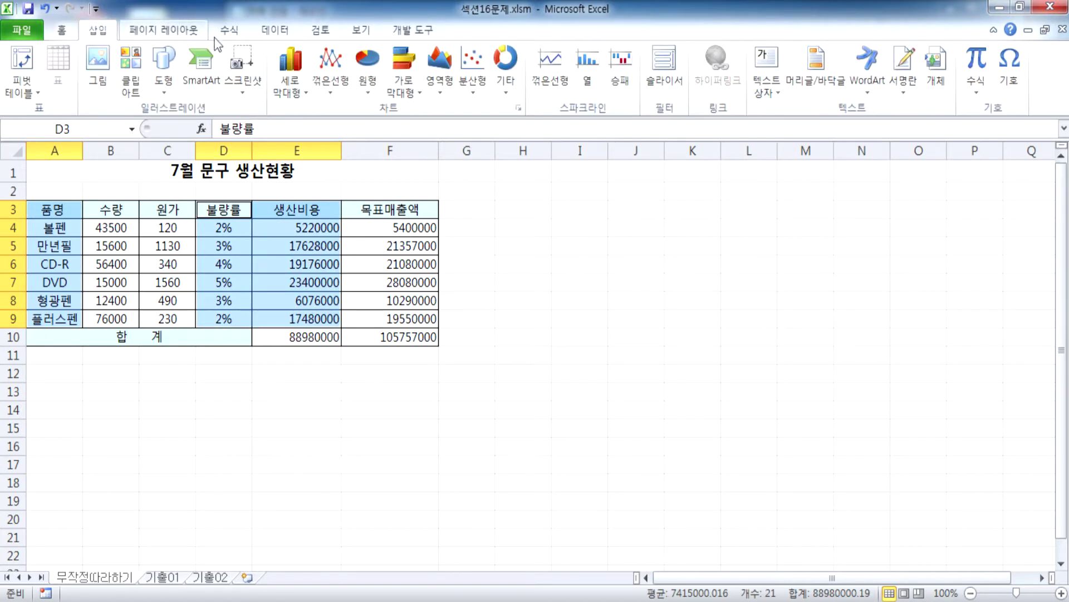
{"action": "left_click", "coordinate": [289, 67]}
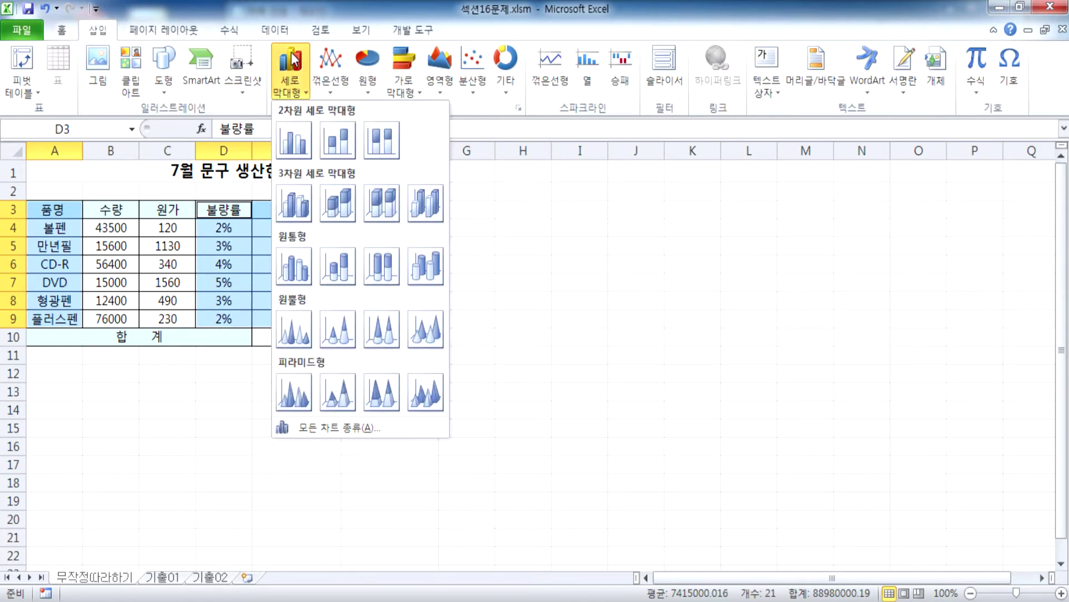
{"action": "left_click", "coordinate": [294, 141]}
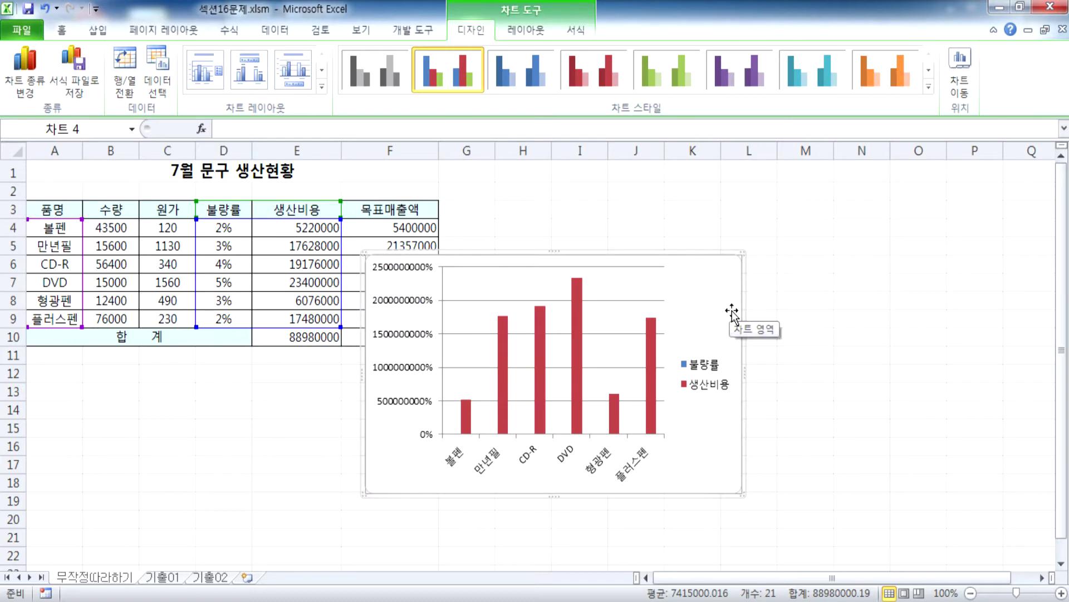
Change the new chart's 생산비용 series to a line with markers, keeping 불량률 as columns
{"action": "left_click", "coordinate": [650, 342]}
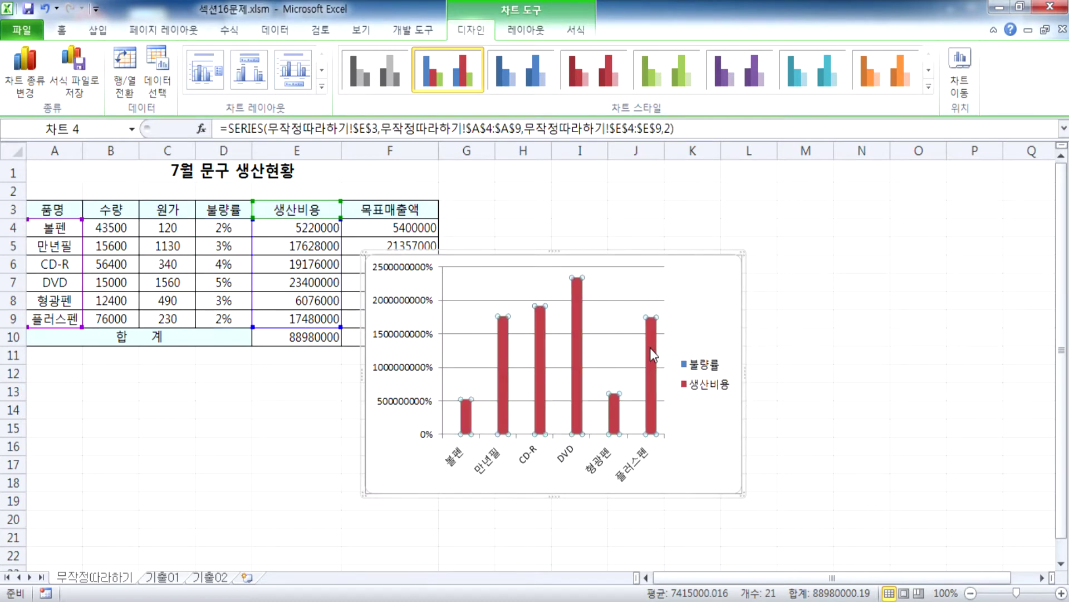
{"action": "left_click", "coordinate": [20, 70]}
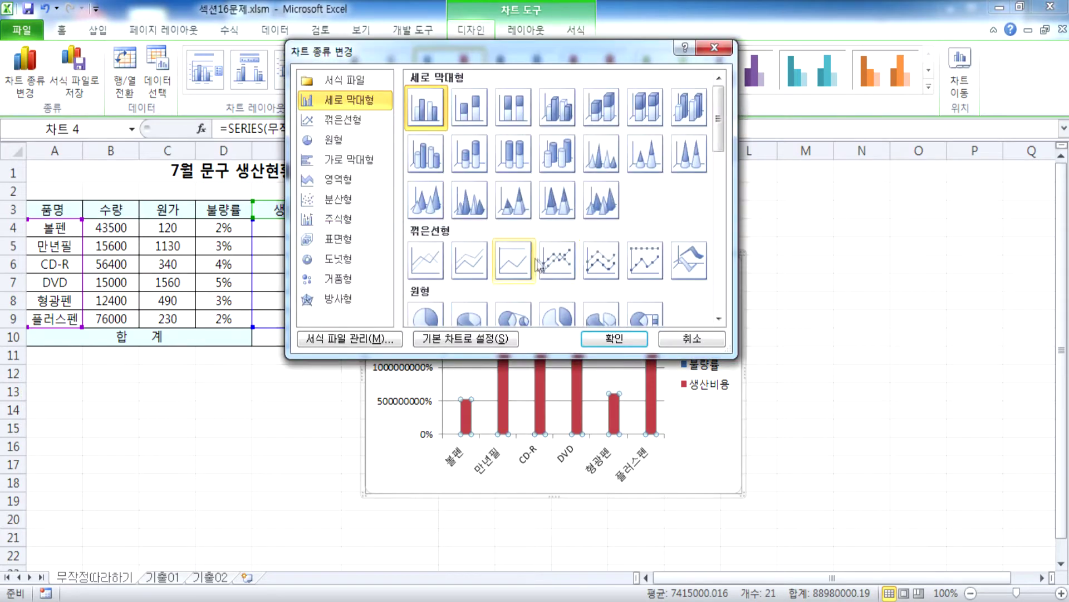
{"action": "left_click", "coordinate": [552, 262]}
{"action": "left_click", "coordinate": [614, 338]}
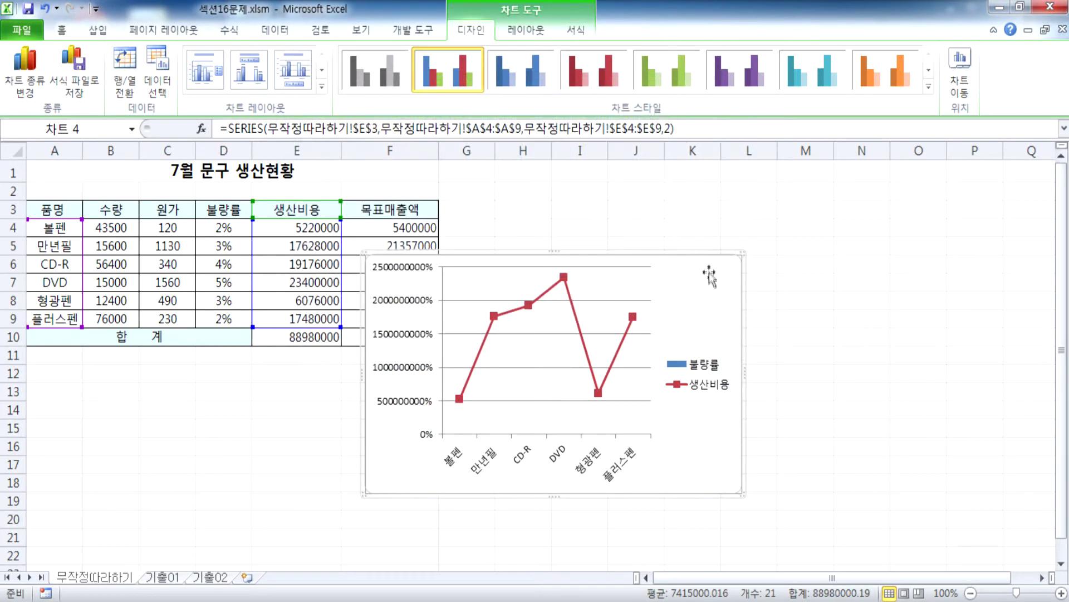
Assign the new chart's 생산비용 series to the secondary axis (보조 축)
{"action": "left_click", "coordinate": [627, 336]}
{"action": "double_click", "coordinate": [628, 336]}
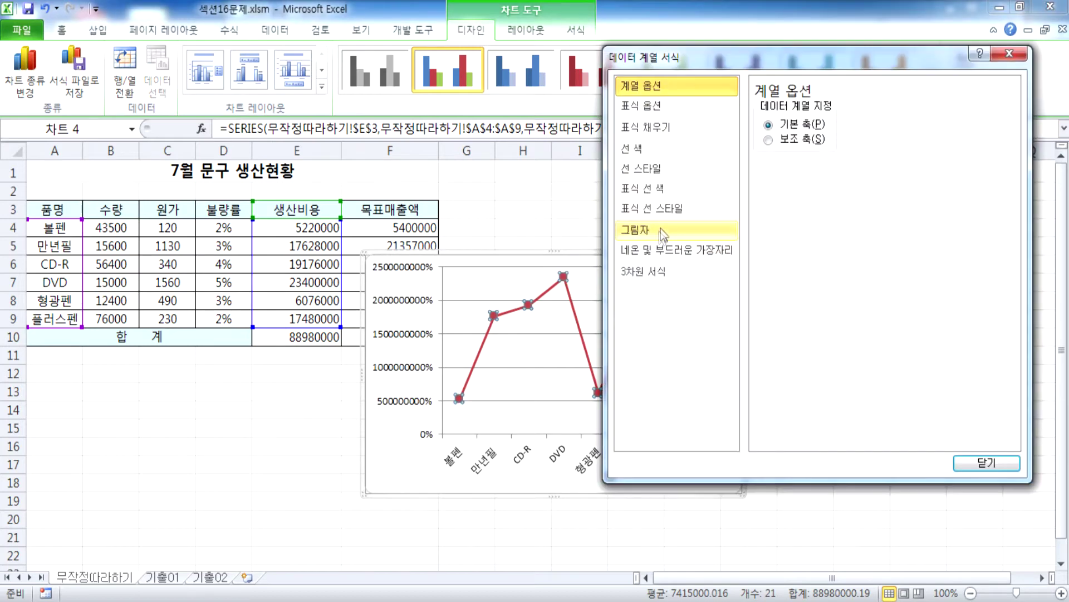
{"action": "left_click", "coordinate": [769, 140]}
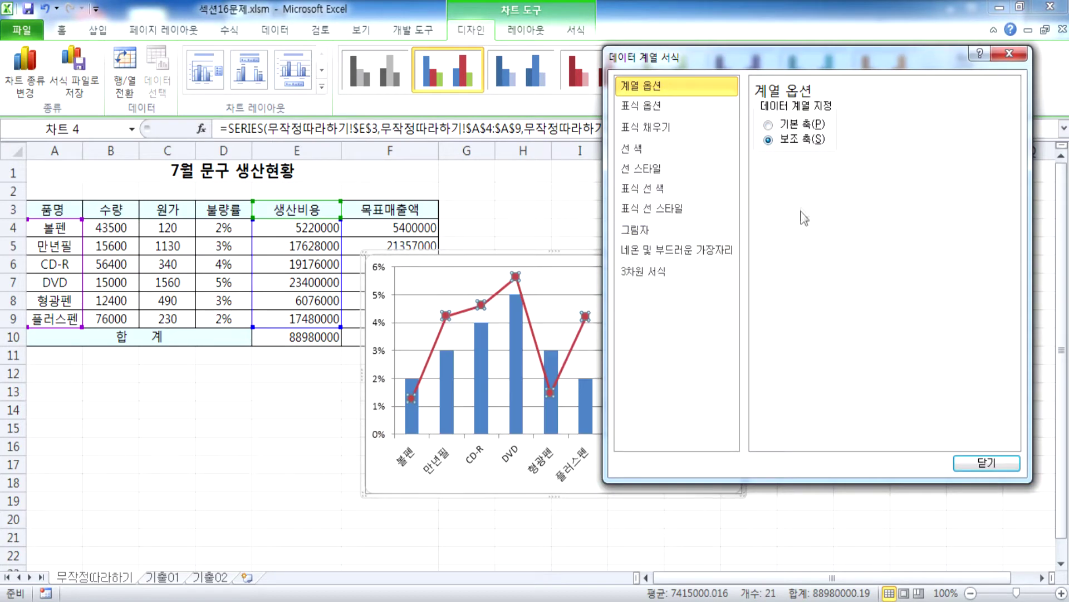
Close the series formatting dialog, and check the ways to reopen the 생산비용 series' format options without changing them
{"action": "left_click_drag", "start_coordinate": [719, 58], "coordinate": [727, 31]}
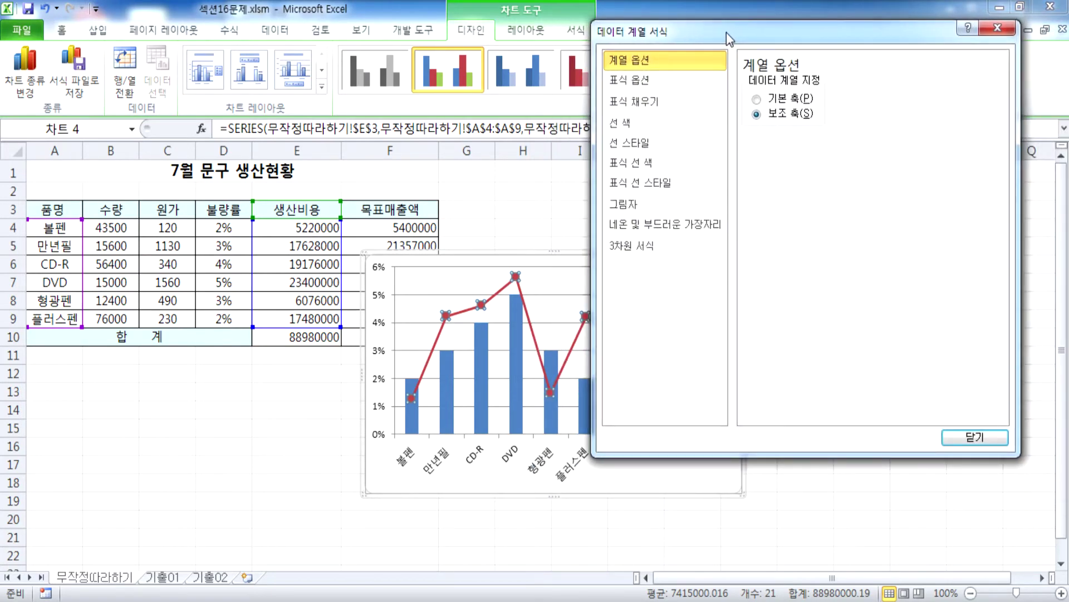
{"action": "left_click", "coordinate": [997, 28]}
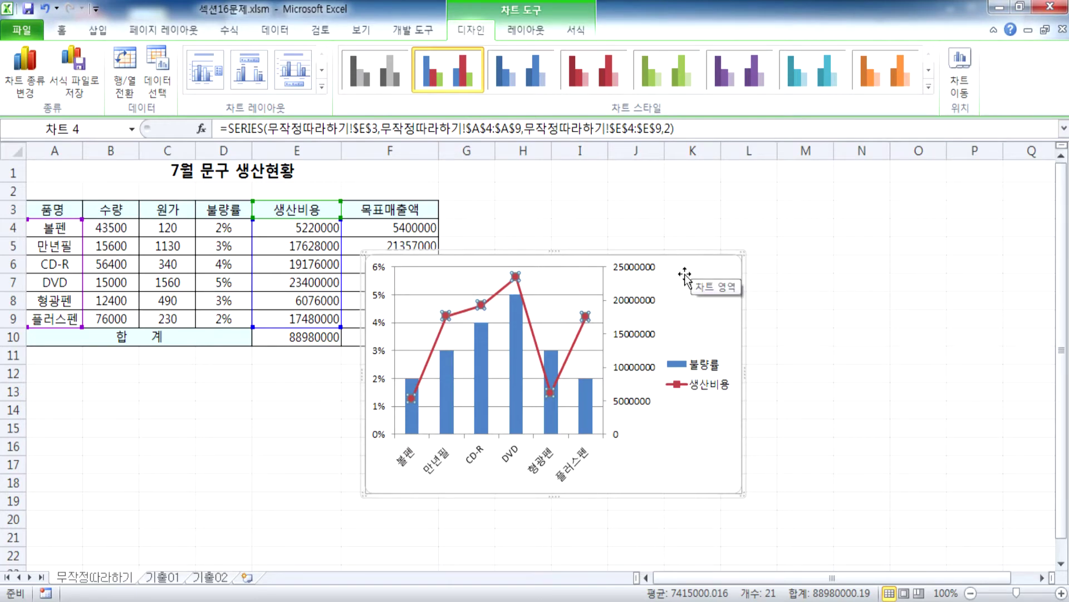
{"action": "double_click", "coordinate": [585, 316]}
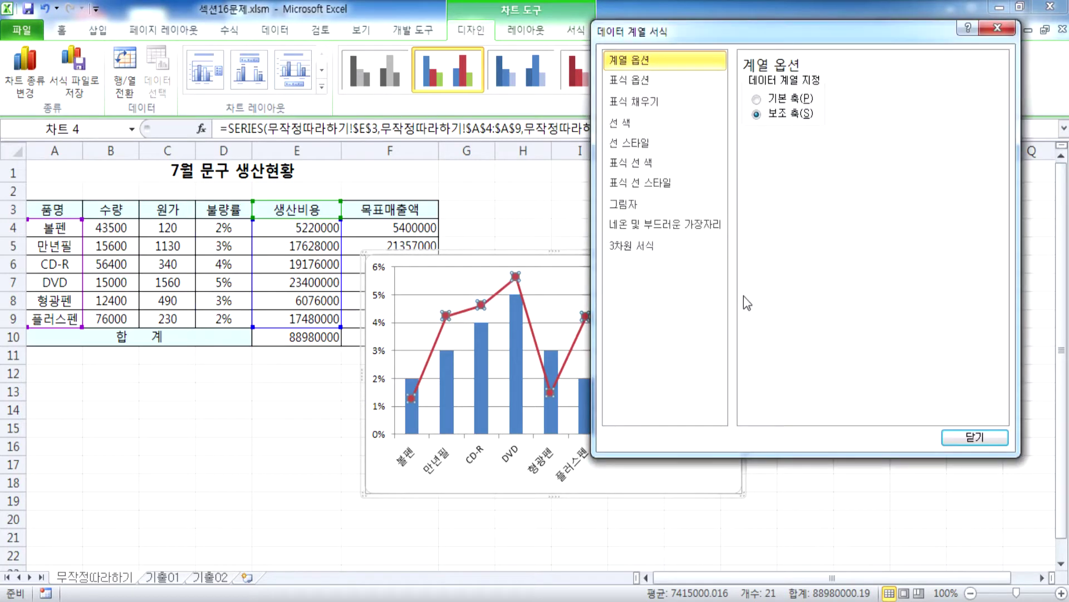
{"action": "key", "text": "Escape"}
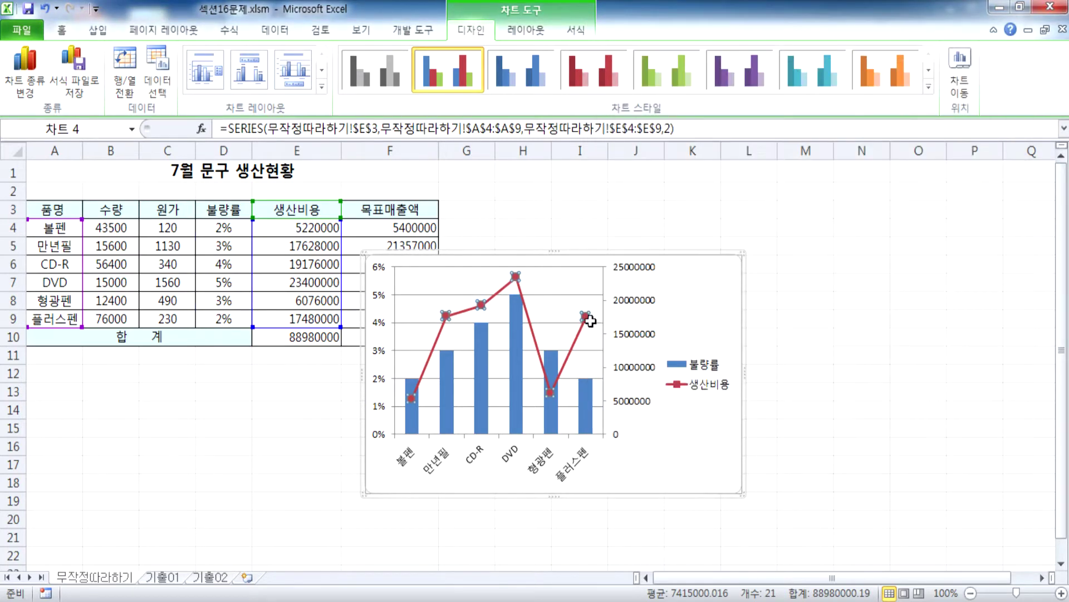
{"action": "right_click", "coordinate": [580, 334]}
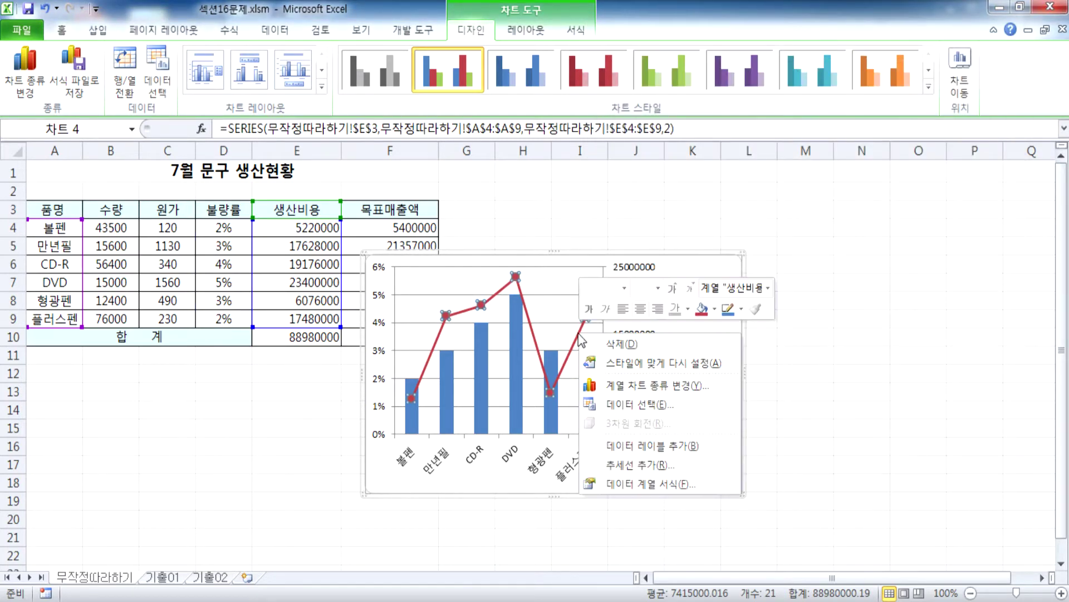
{"action": "left_click", "coordinate": [631, 485]}
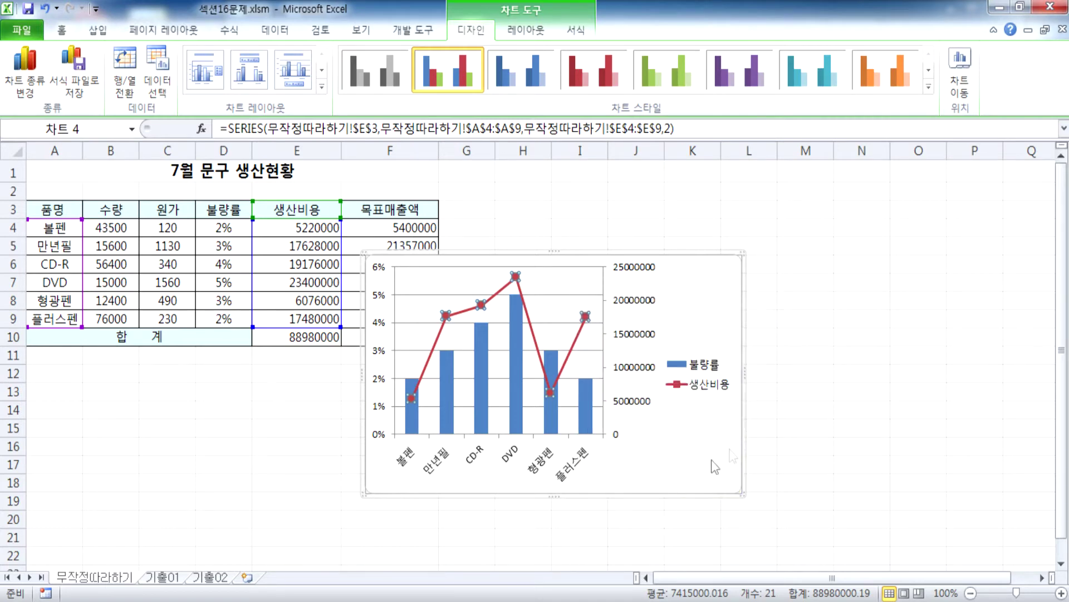
{"action": "key", "text": "Escape"}
{"action": "double_click", "coordinate": [577, 338]}
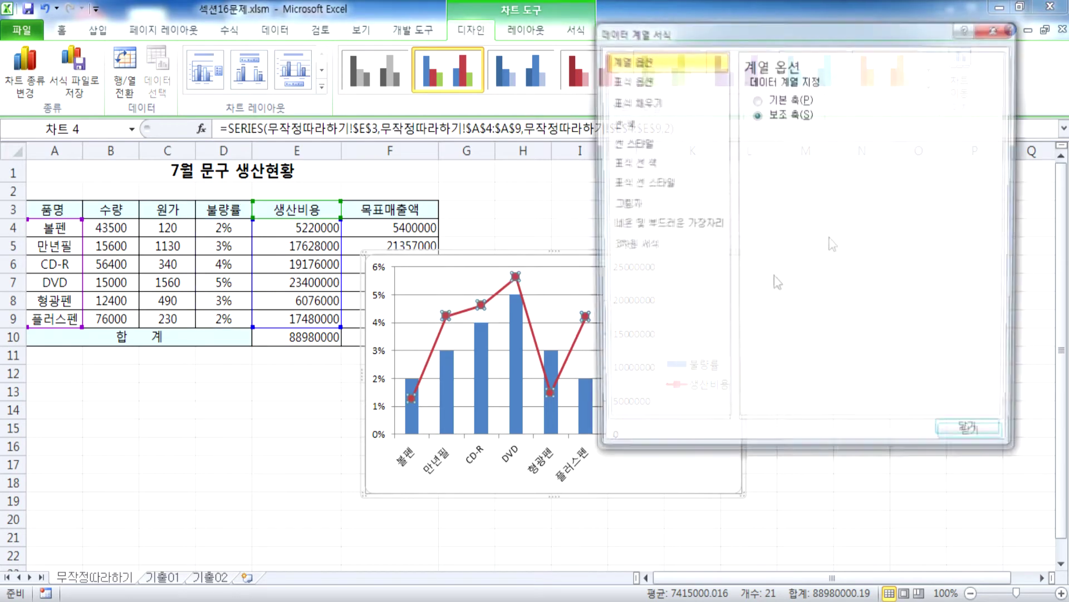
{"action": "key", "text": "Escape"}
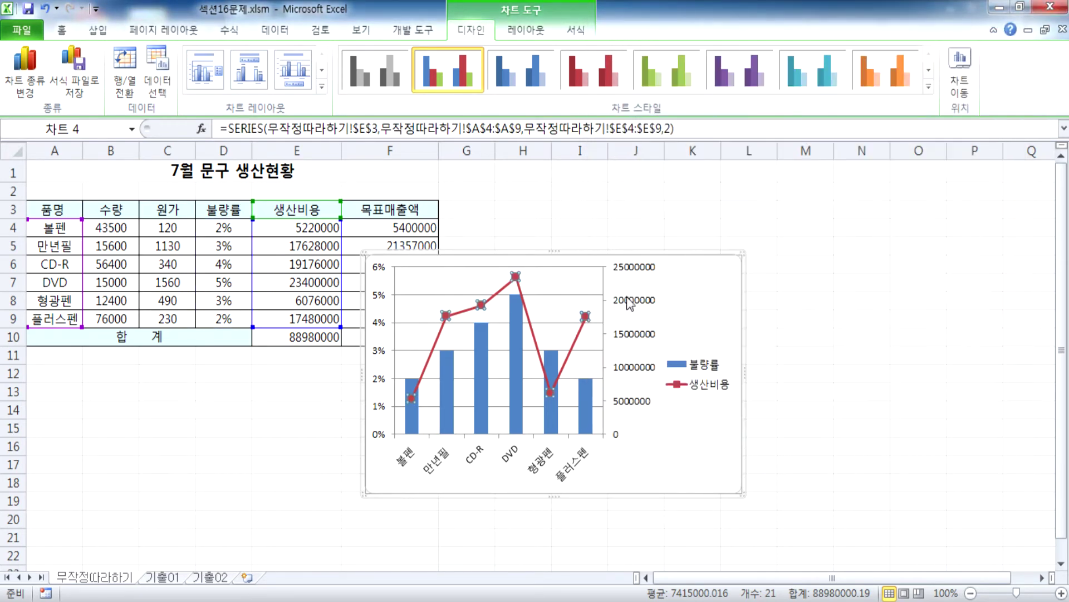
Examine the format options of the gridlines, chart area, 생산비용 series, primary value axis, legend and category axis
{"action": "double_click", "coordinate": [556, 294]}
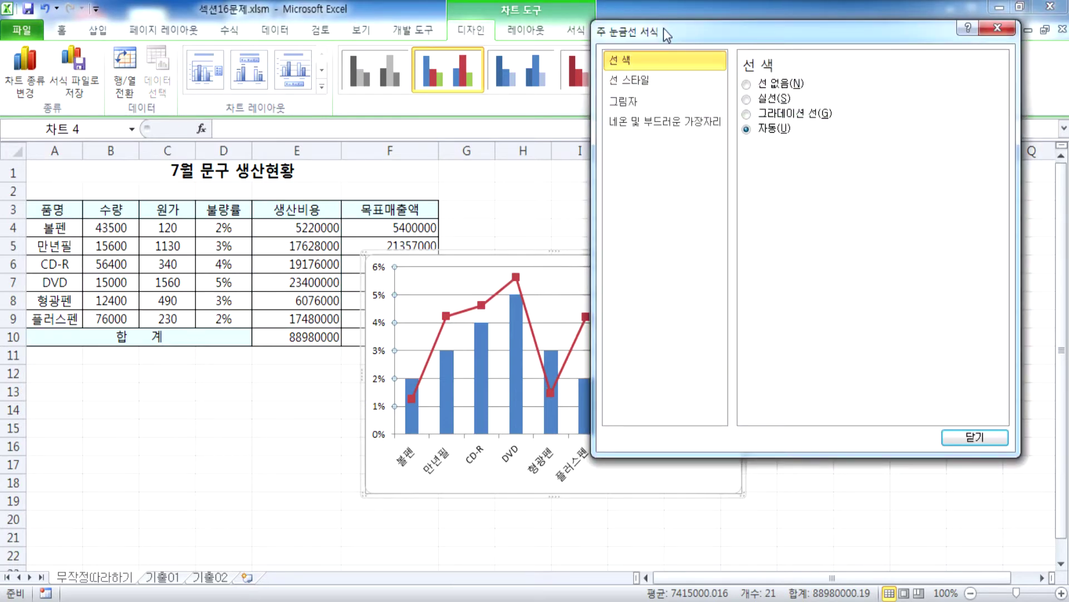
{"action": "left_click_drag", "start_coordinate": [664, 27], "coordinate": [801, 10]}
{"action": "left_click_drag", "start_coordinate": [678, 279], "coordinate": [574, 296]}
{"action": "left_click_drag", "start_coordinate": [851, 13], "coordinate": [762, 7]}
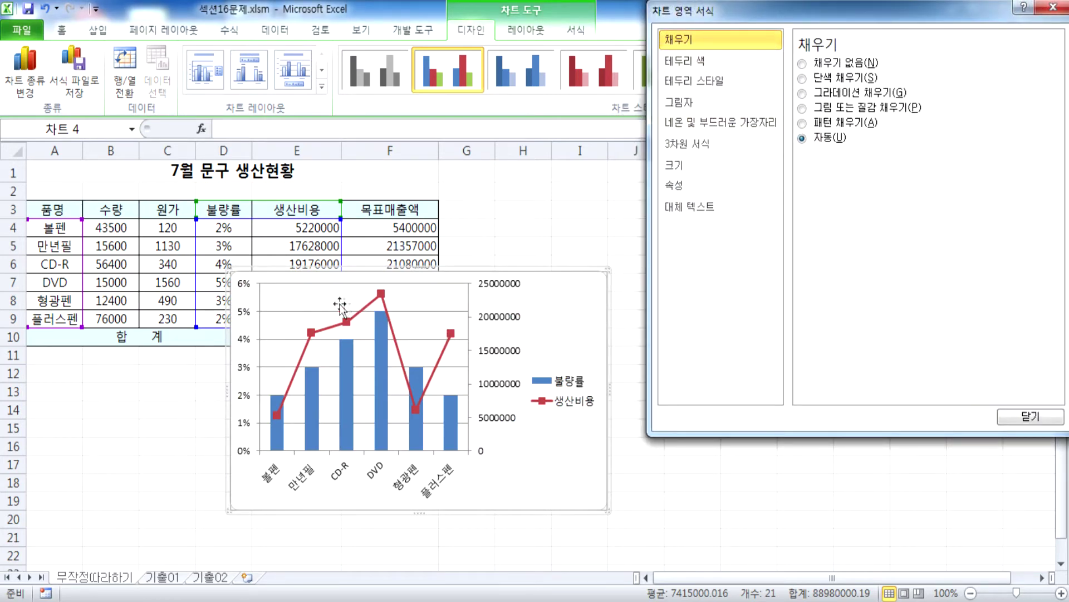
{"action": "left_click", "coordinate": [379, 294]}
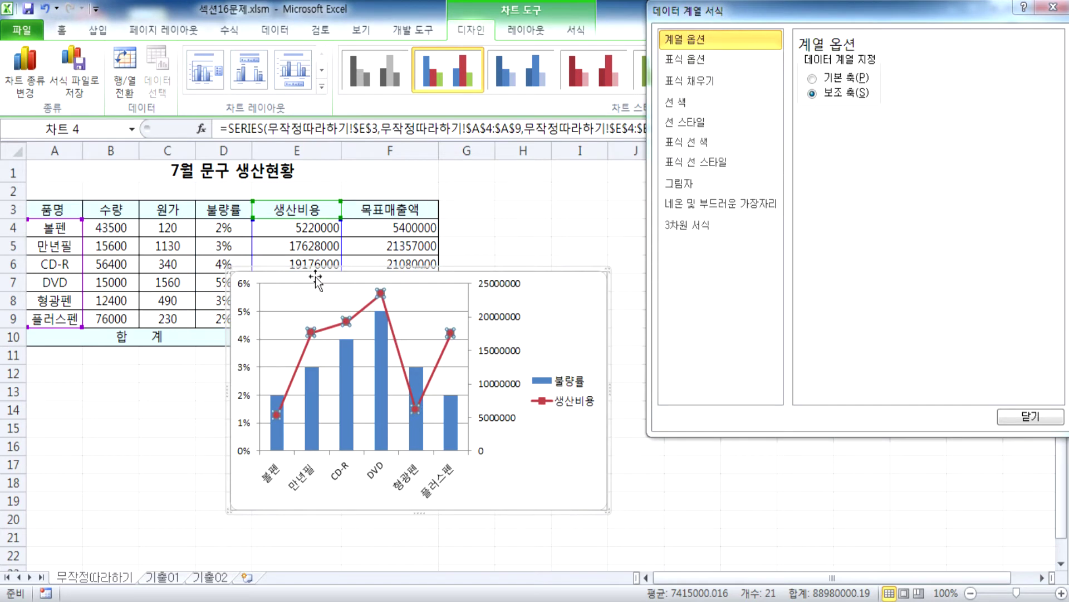
{"action": "left_click", "coordinate": [243, 317]}
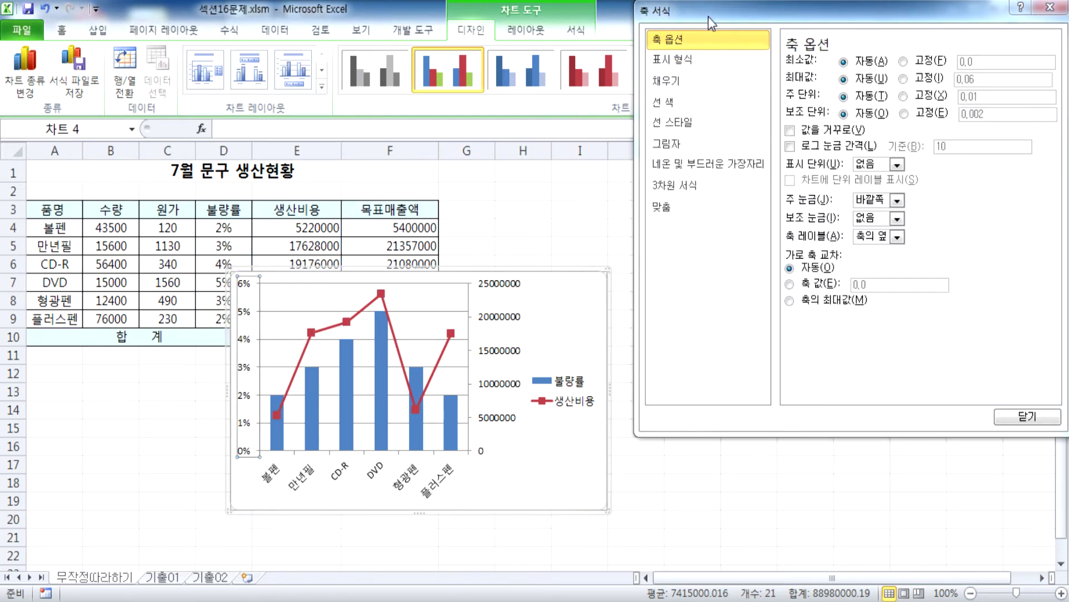
{"action": "left_click", "coordinate": [563, 395]}
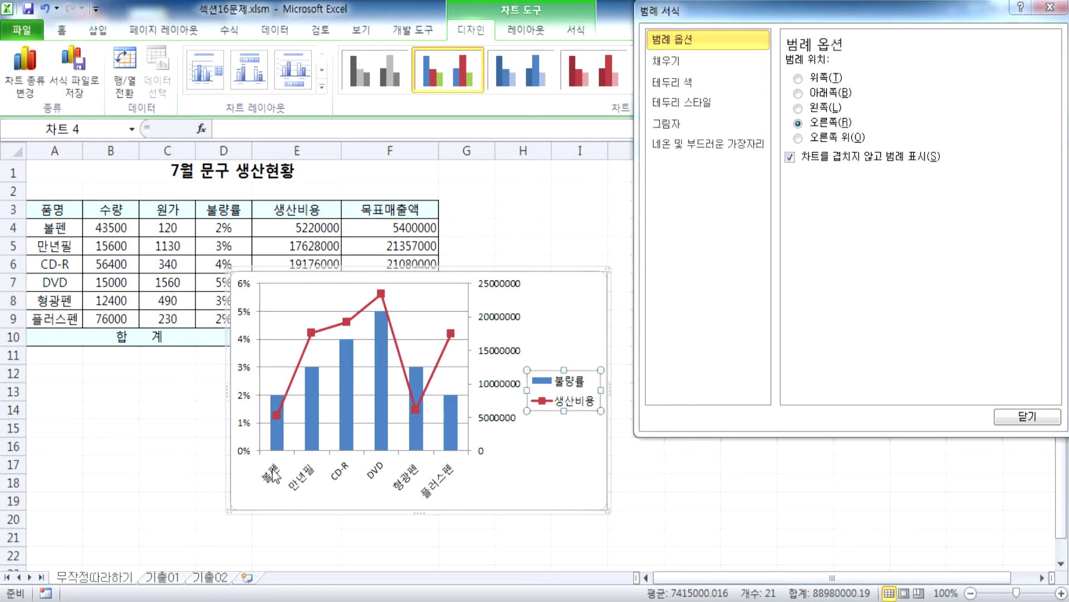
{"action": "left_click", "coordinate": [295, 482]}
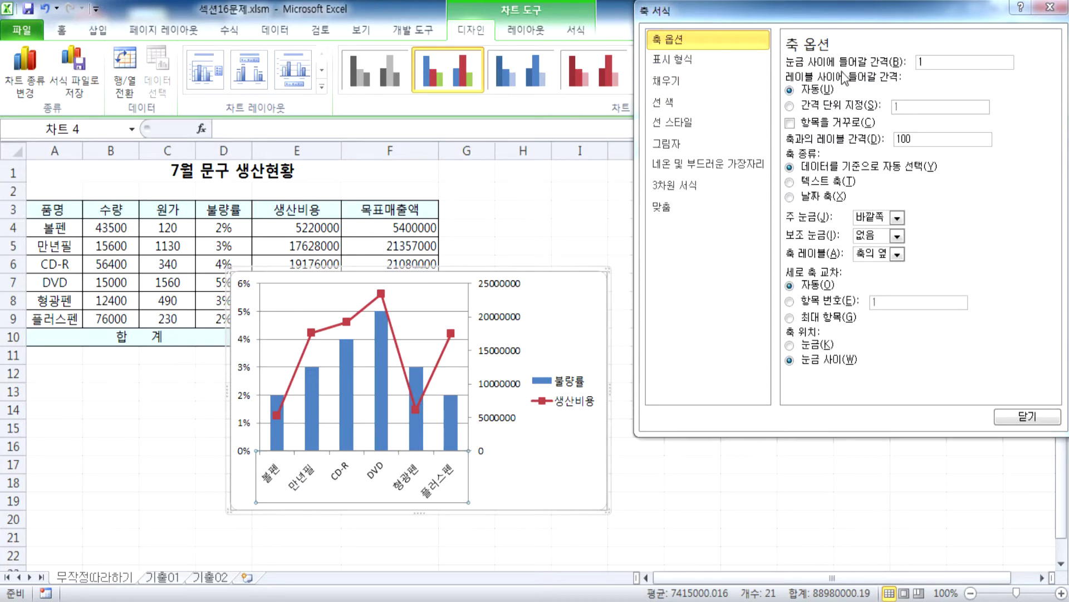
Inspect the format options of the secondary value axis and the chart area, and close the dialog
{"action": "left_click", "coordinate": [1050, 6]}
{"action": "double_click", "coordinate": [515, 324]}
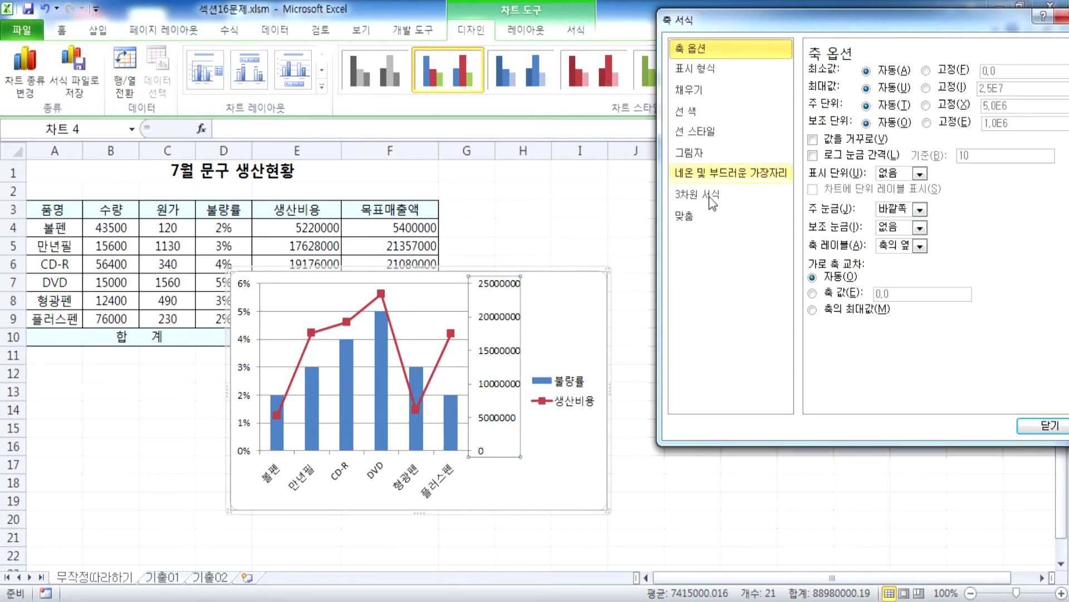
{"action": "left_click", "coordinate": [587, 306]}
{"action": "left_click", "coordinate": [420, 285]}
{"action": "left_click", "coordinate": [555, 303]}
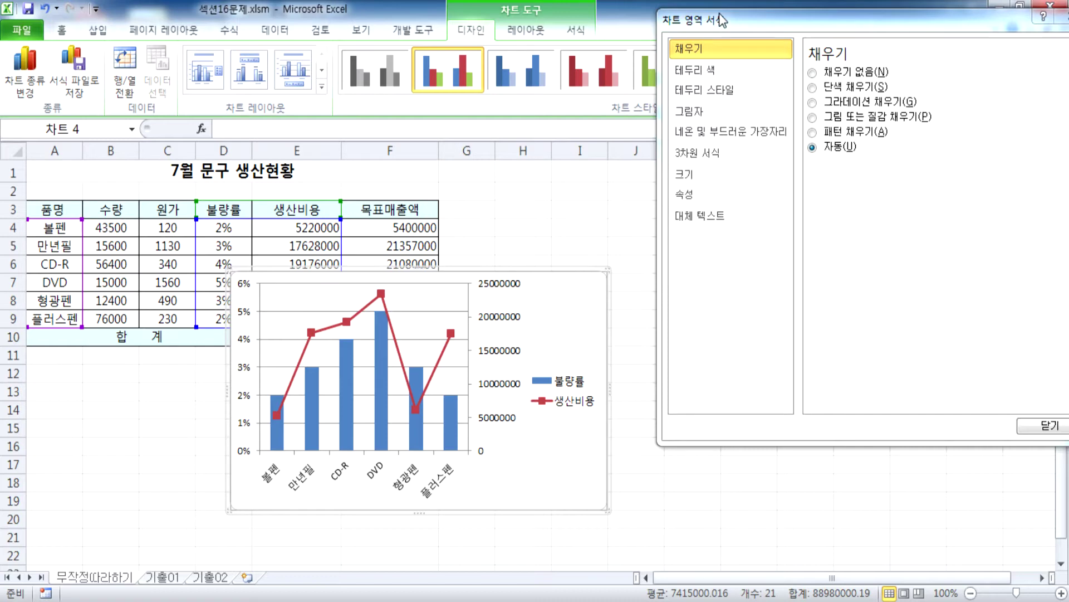
{"action": "left_click", "coordinate": [1061, 17]}
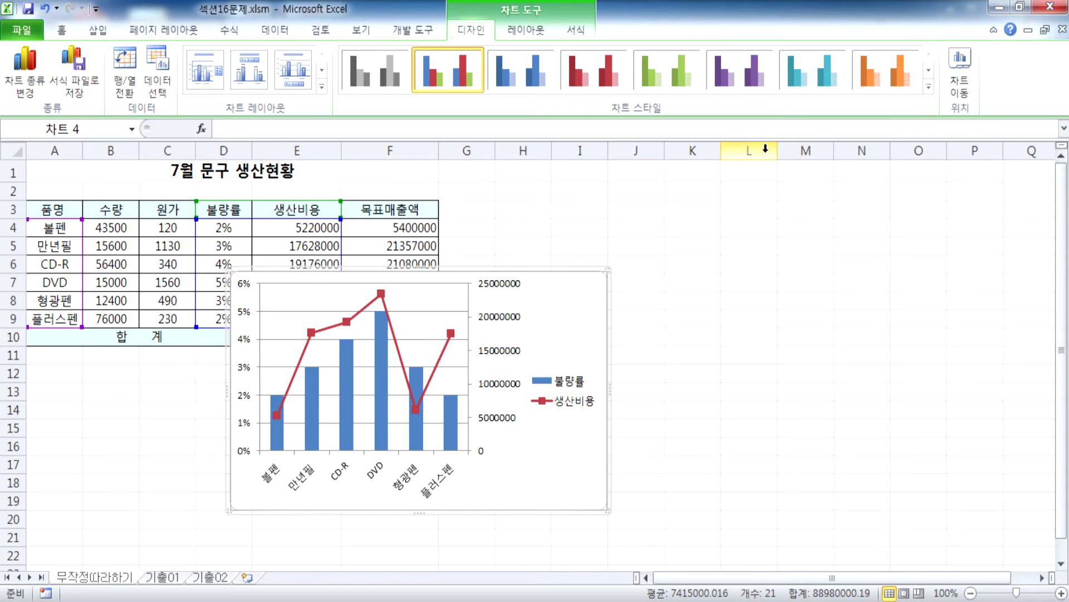
Move the mixed chart below the table and resize it to fit cells A13:F27
{"action": "left_click_drag", "start_coordinate": [573, 279], "coordinate": [593, 338]}
{"action": "scroll", "coordinate": [624, 285], "scroll_direction": "down", "scroll_amount": 2}
{"action": "left_click_drag", "start_coordinate": [611, 230], "coordinate": [706, 189]}
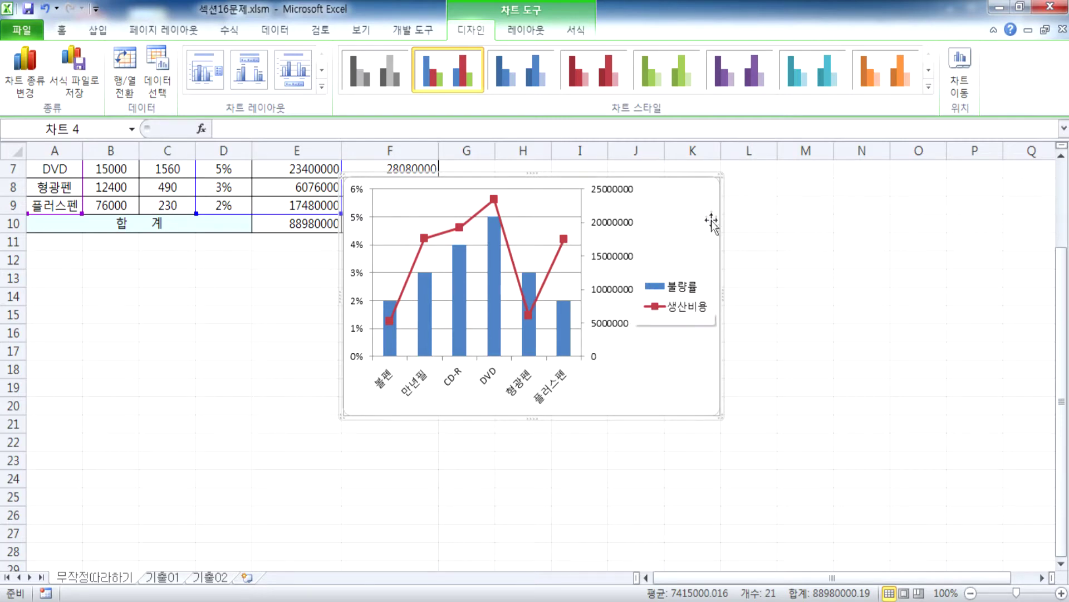
{"action": "left_click_drag", "start_coordinate": [697, 175], "coordinate": [393, 270]}
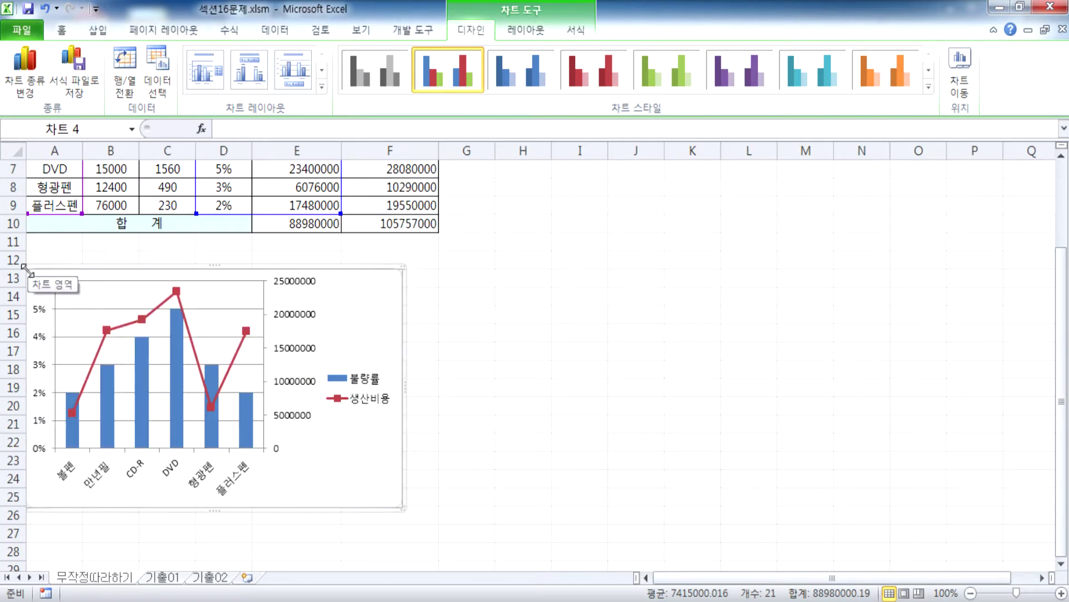
{"action": "left_click_drag", "start_coordinate": [71, 275], "coordinate": [27, 267]}
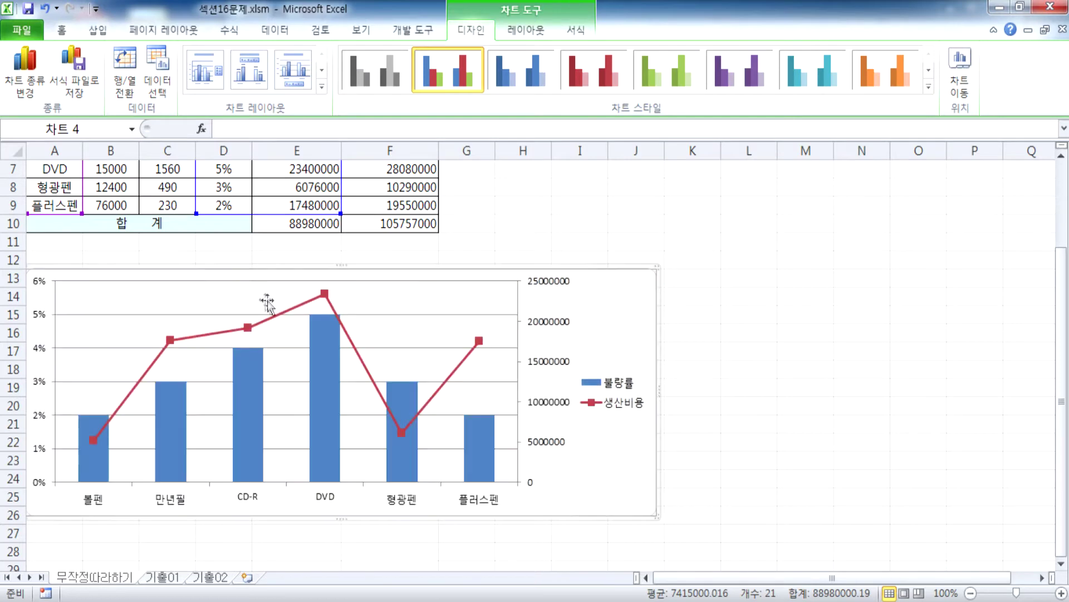
{"action": "scroll", "coordinate": [641, 362], "scroll_direction": "down", "scroll_amount": 1}
{"action": "scroll", "coordinate": [640, 362], "scroll_direction": "down", "scroll_amount": 1}
{"action": "left_click_drag", "start_coordinate": [655, 409], "coordinate": [451, 425]}
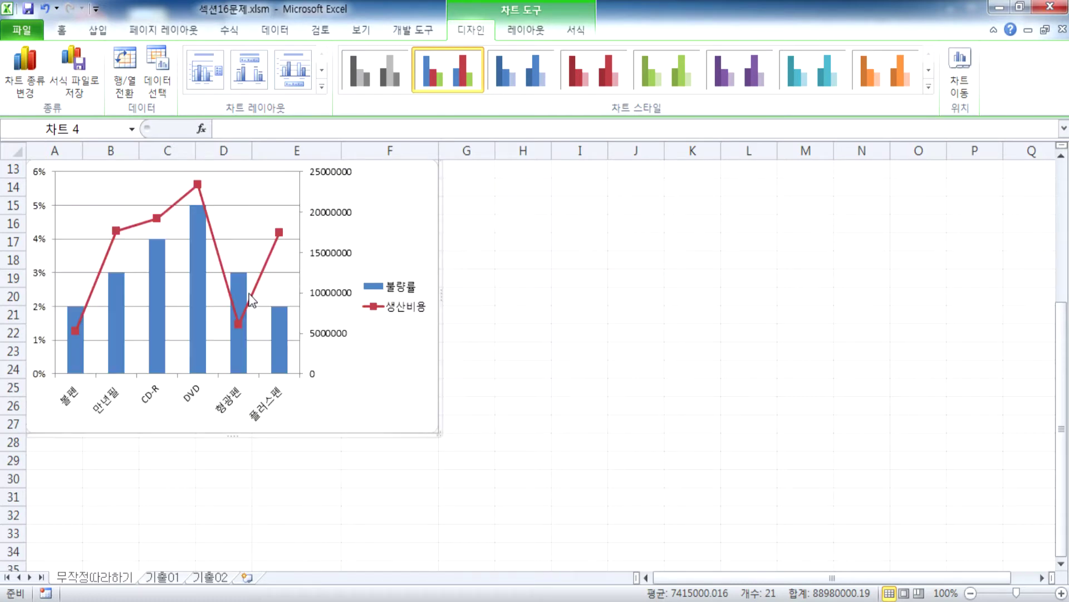
{"action": "scroll", "coordinate": [512, 322], "scroll_direction": "up", "scroll_amount": 2}
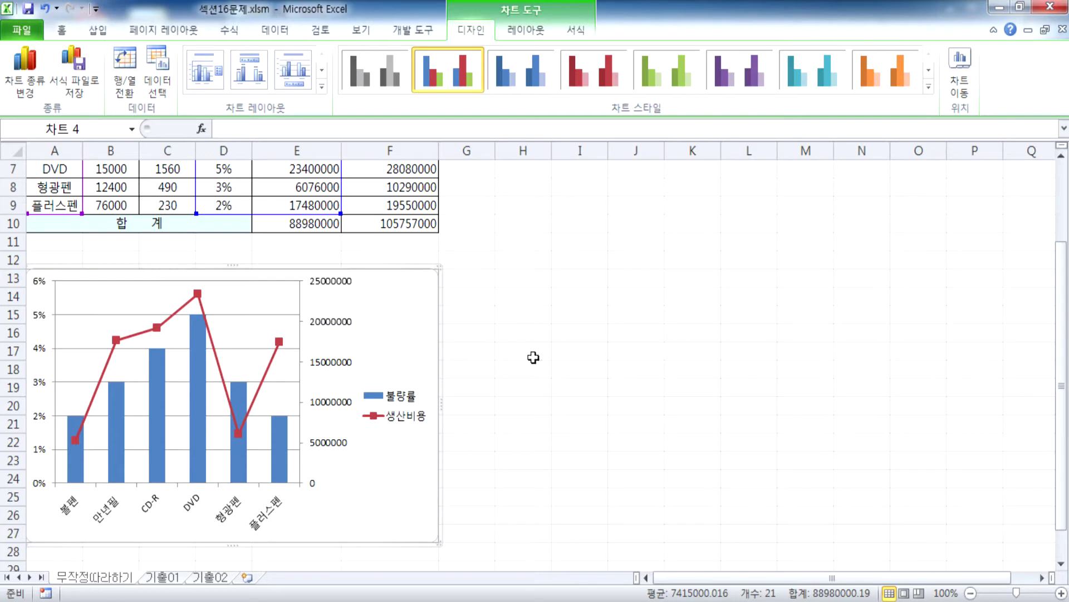
Try fitting a rounded rectangle to cells I9:K12, sized 2.33 cm by 5.72 cm, and delete it
{"action": "left_click", "coordinate": [600, 261]}
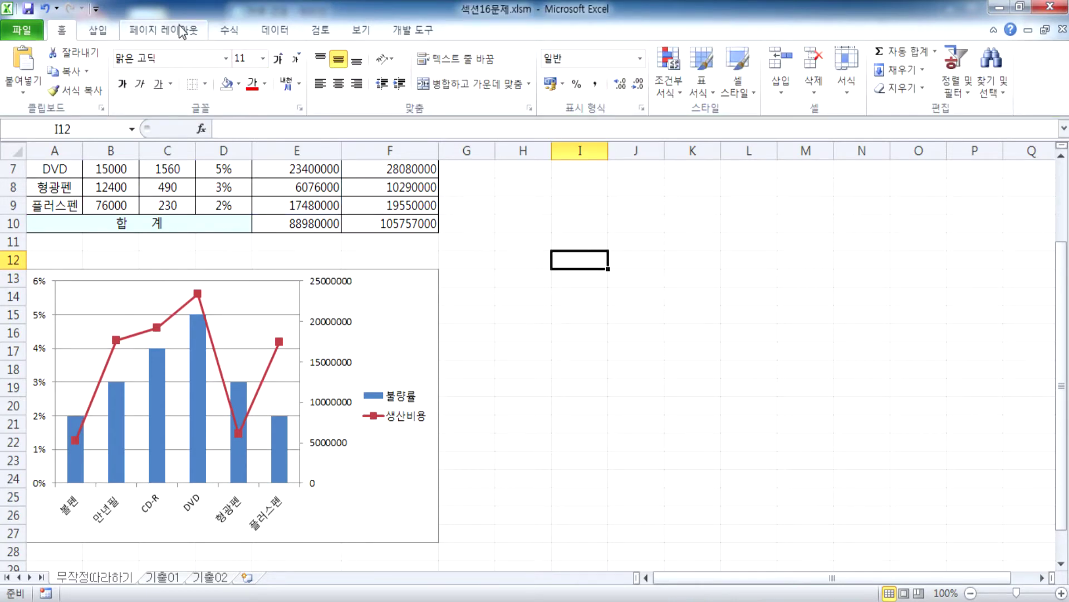
{"action": "left_click", "coordinate": [98, 30]}
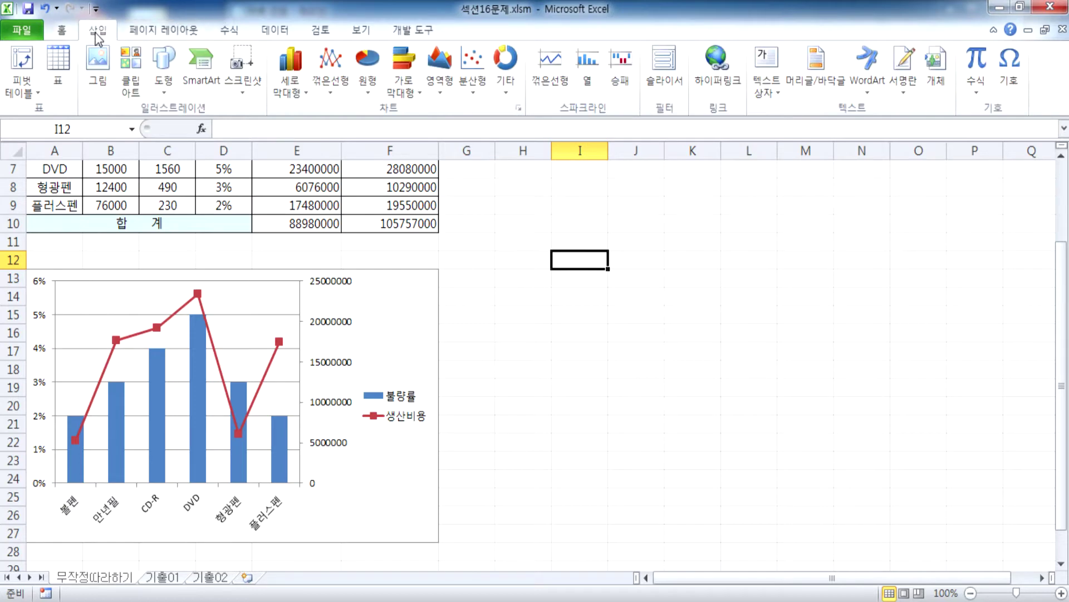
{"action": "left_click", "coordinate": [164, 61]}
{"action": "left_click", "coordinate": [161, 212]}
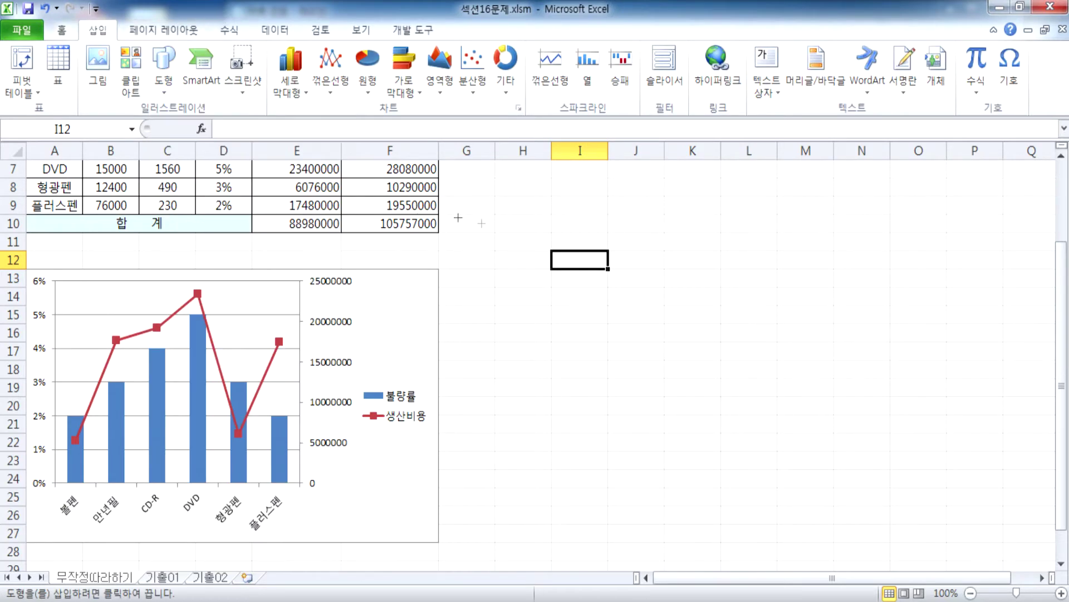
{"action": "left_click_drag", "start_coordinate": [488, 224], "coordinate": [743, 348]}
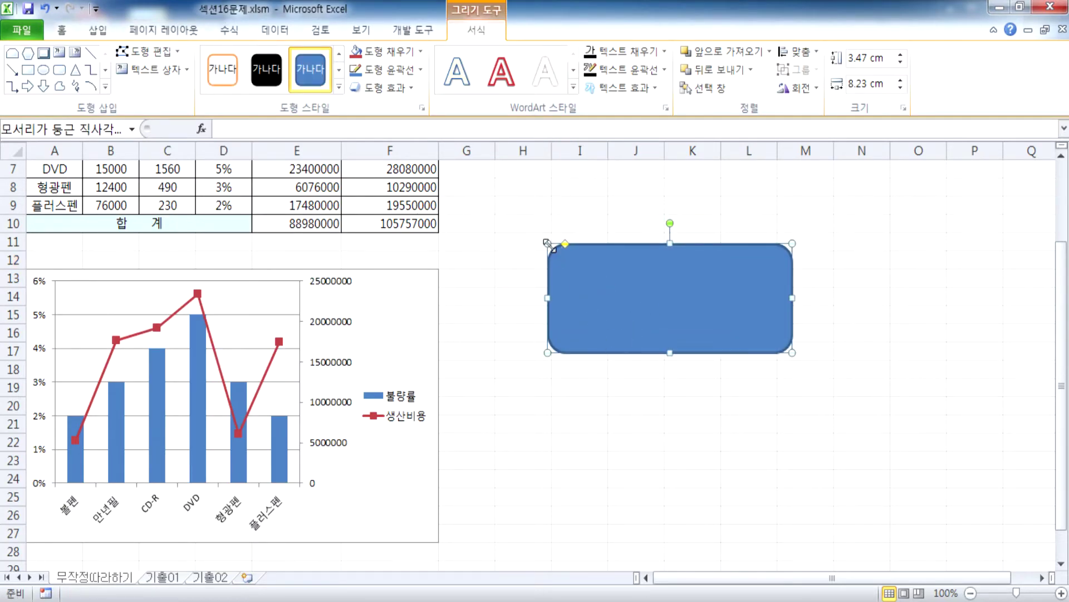
{"action": "left_click_drag", "start_coordinate": [548, 243], "coordinate": [550, 196]}
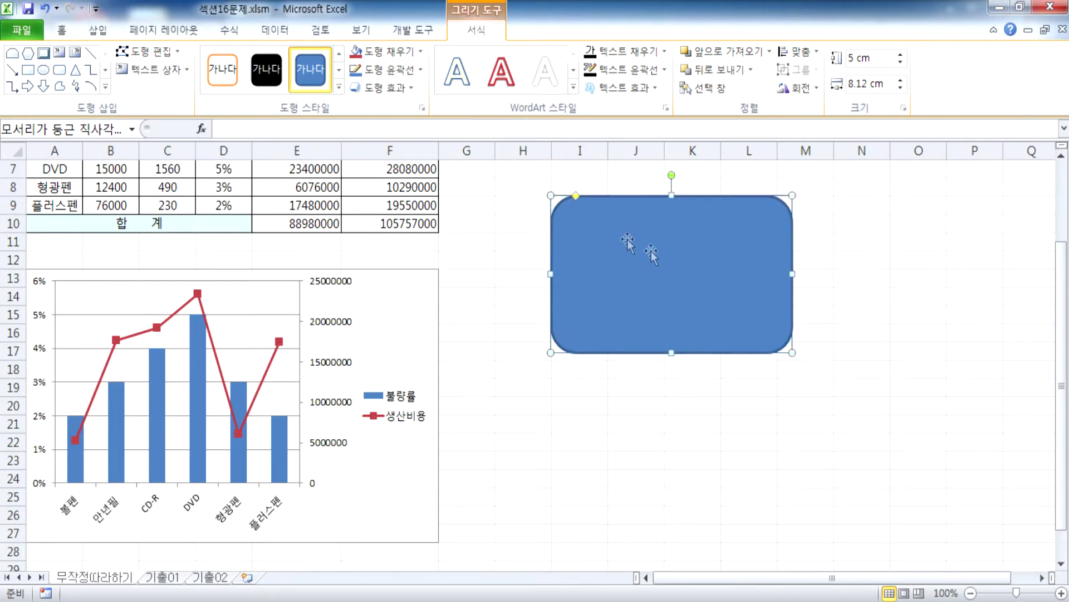
{"action": "left_click_drag", "start_coordinate": [787, 354], "coordinate": [716, 269]}
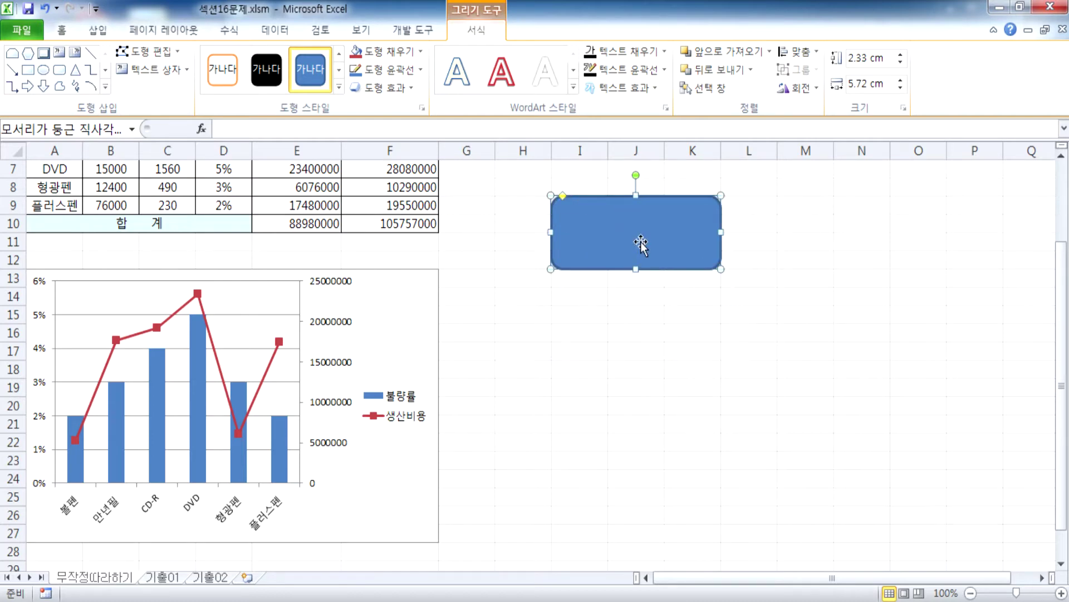
{"action": "key", "text": "Delete"}
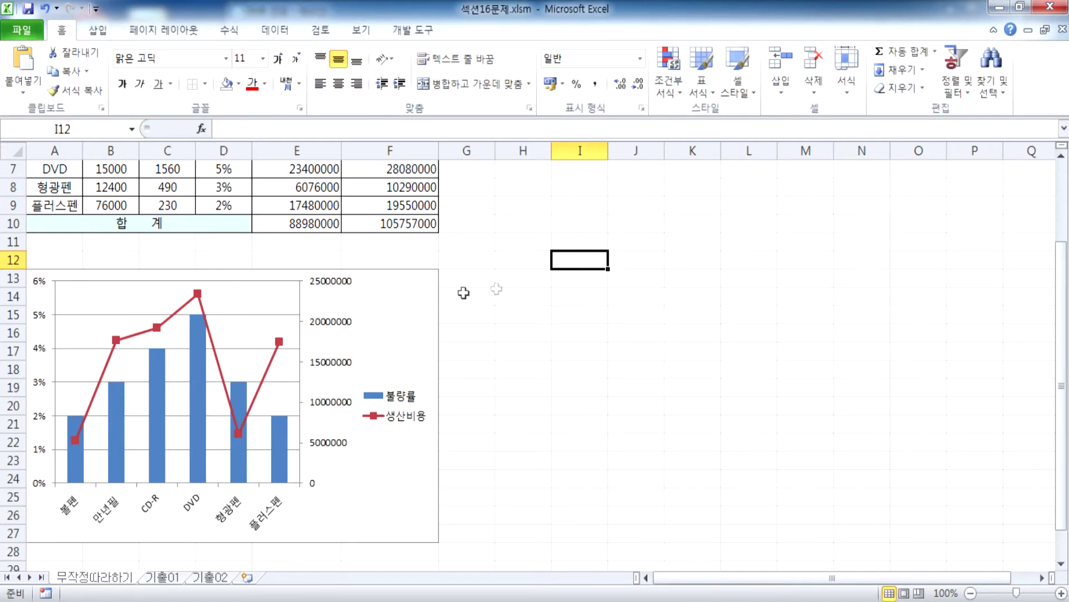
{"action": "left_click", "coordinate": [401, 293]}
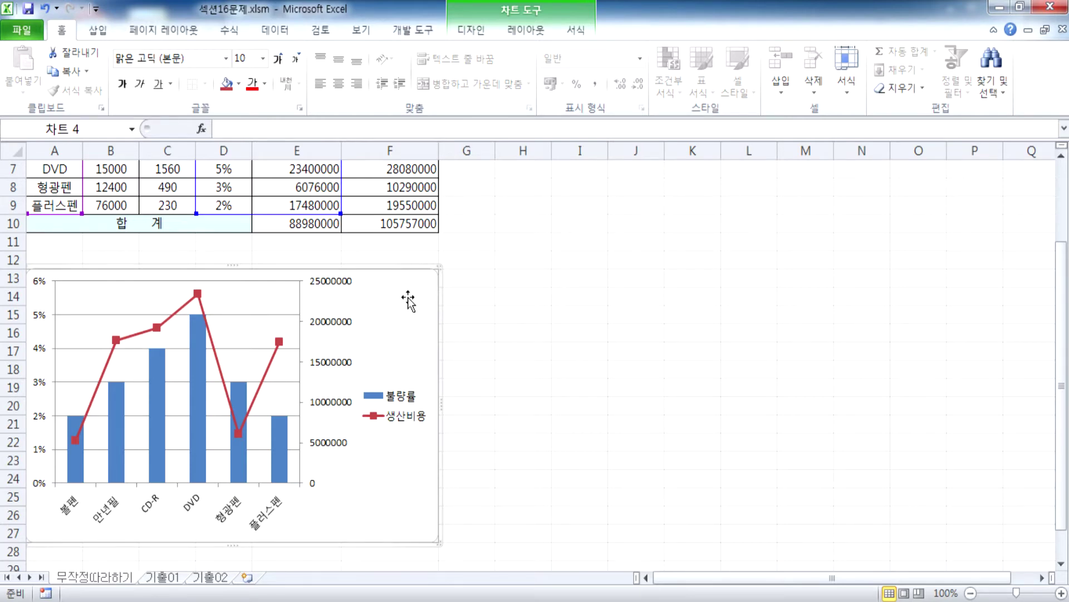
{"action": "left_click", "coordinate": [627, 310]}
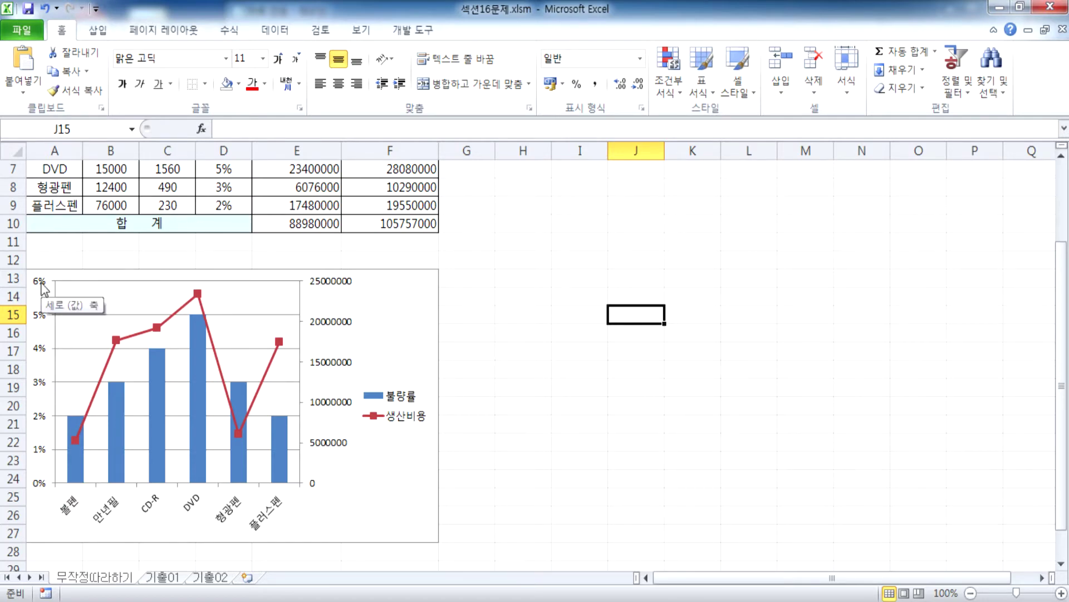
{"action": "scroll", "coordinate": [151, 323], "scroll_direction": "down", "scroll_amount": 3}
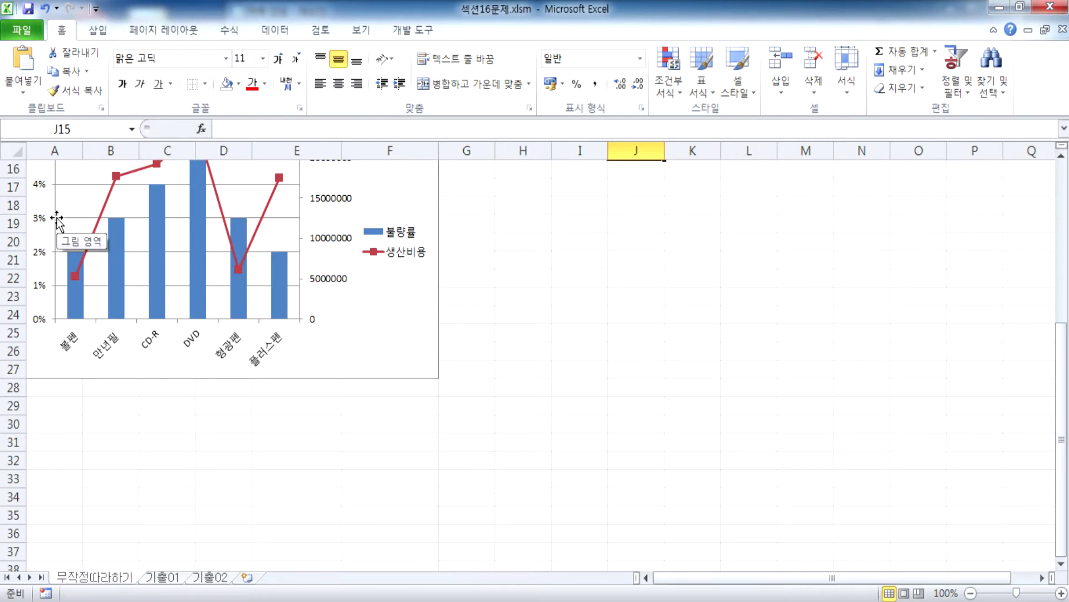
{"action": "scroll", "coordinate": [57, 219], "scroll_direction": "up", "scroll_amount": 1}
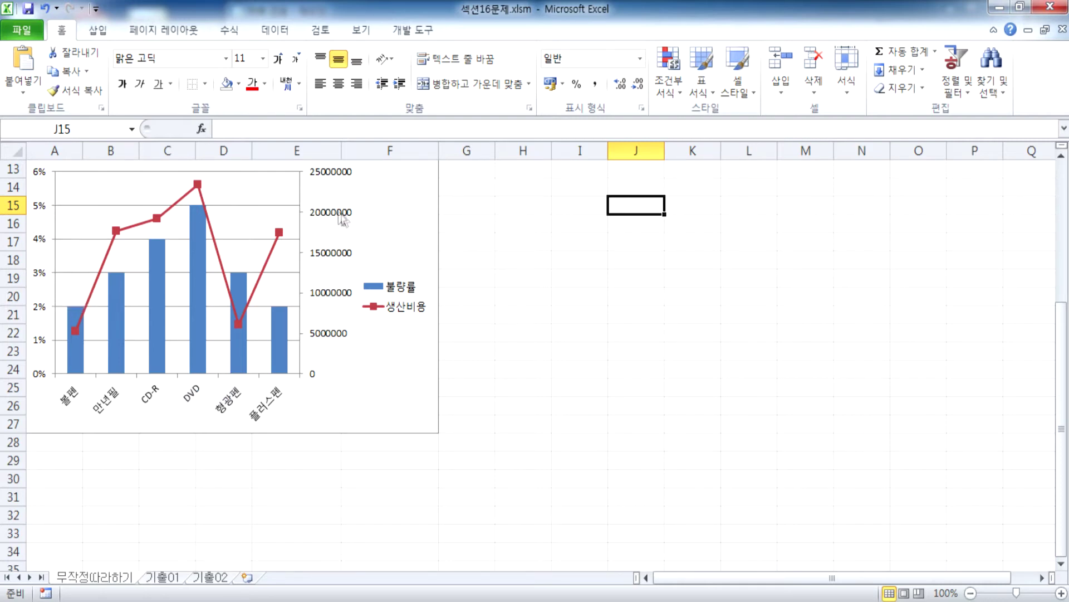
{"action": "scroll", "coordinate": [317, 329], "scroll_direction": "down", "scroll_amount": 1}
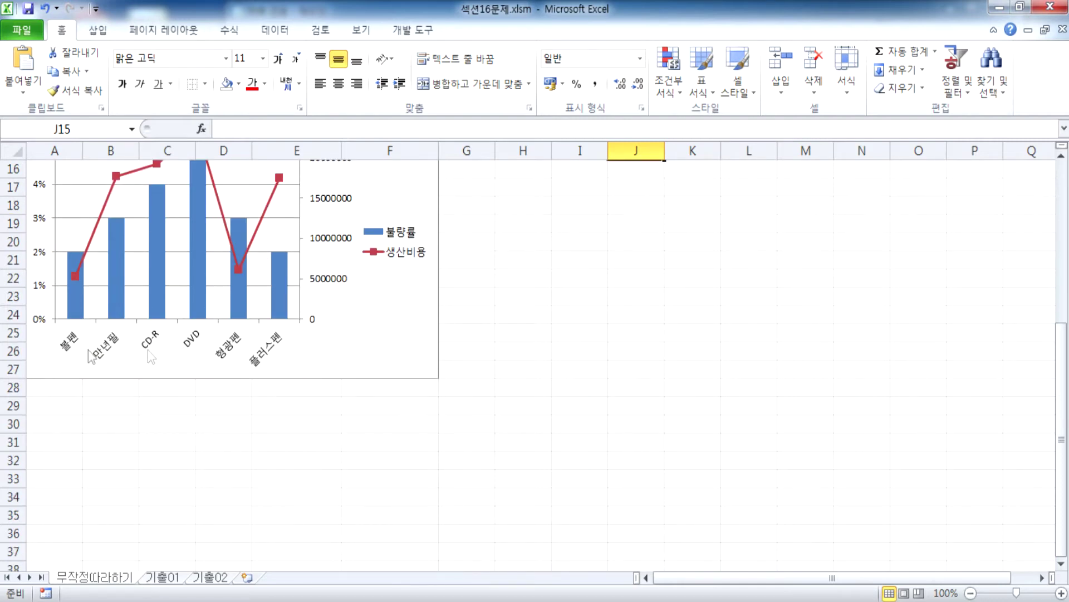
{"action": "scroll", "coordinate": [201, 356], "scroll_direction": "up", "scroll_amount": 3}
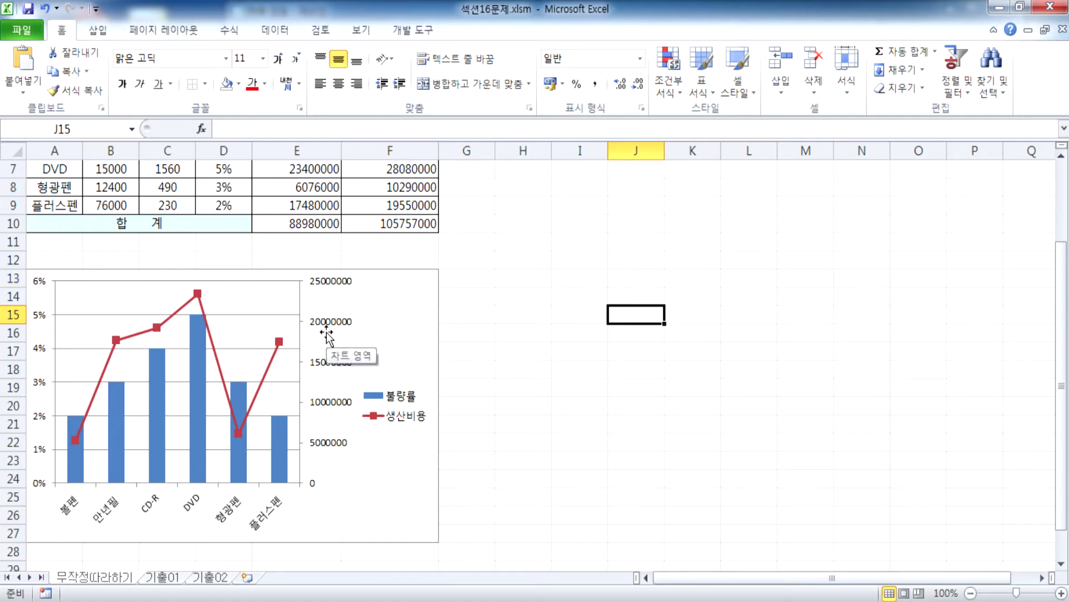
Examine the 불량률 and 생산비용 values of all items in D3:E9
{"action": "scroll", "coordinate": [276, 279], "scroll_direction": "up", "scroll_amount": 2}
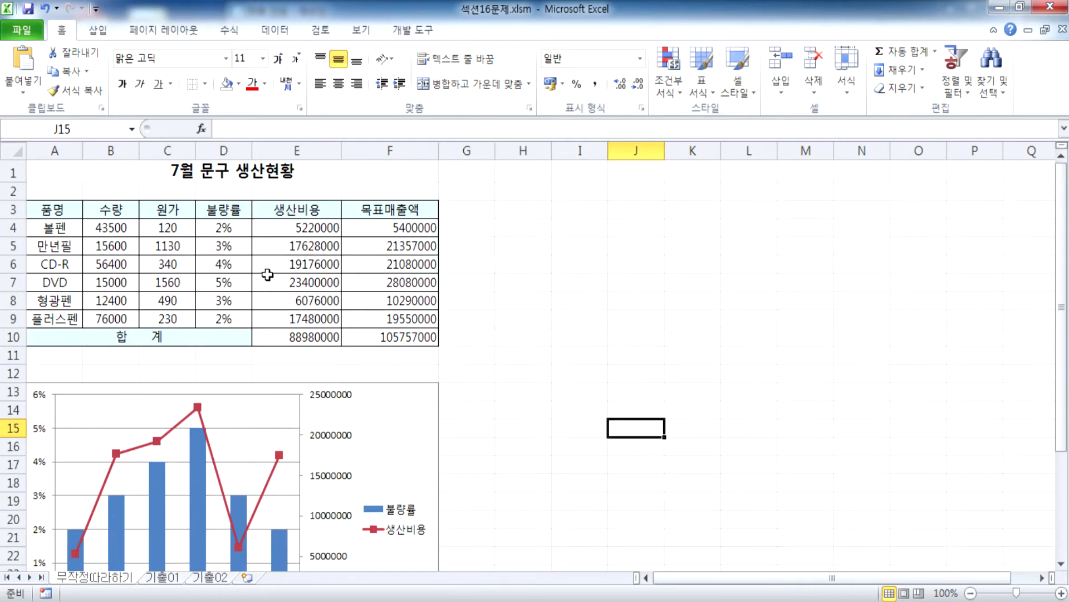
{"action": "left_click_drag", "start_coordinate": [223, 210], "coordinate": [295, 323]}
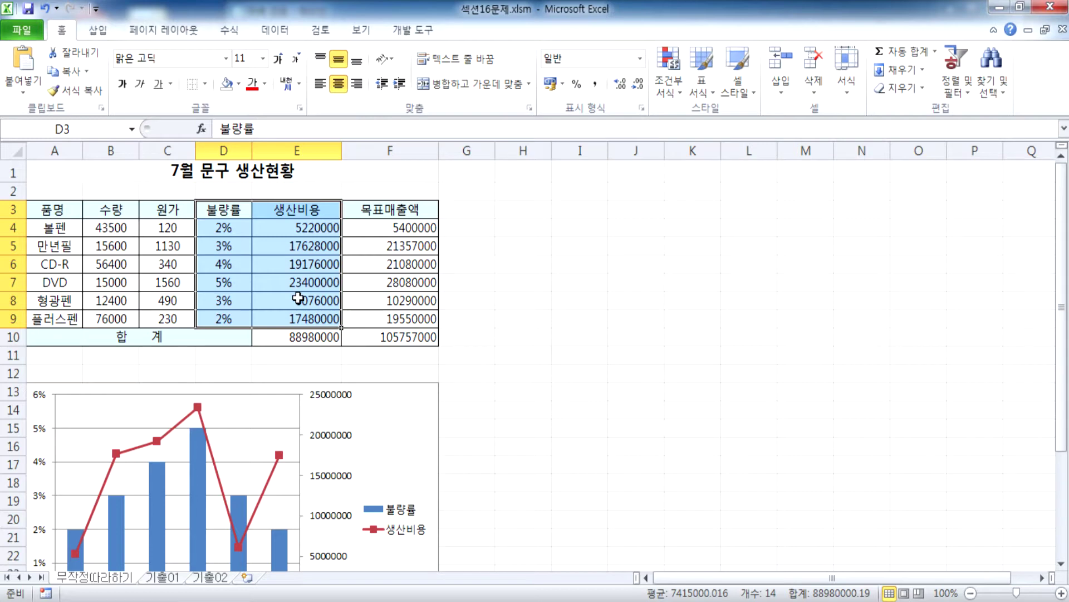
{"action": "left_click_drag", "start_coordinate": [218, 230], "coordinate": [221, 321]}
{"action": "left_click_drag", "start_coordinate": [305, 226], "coordinate": [304, 310]}
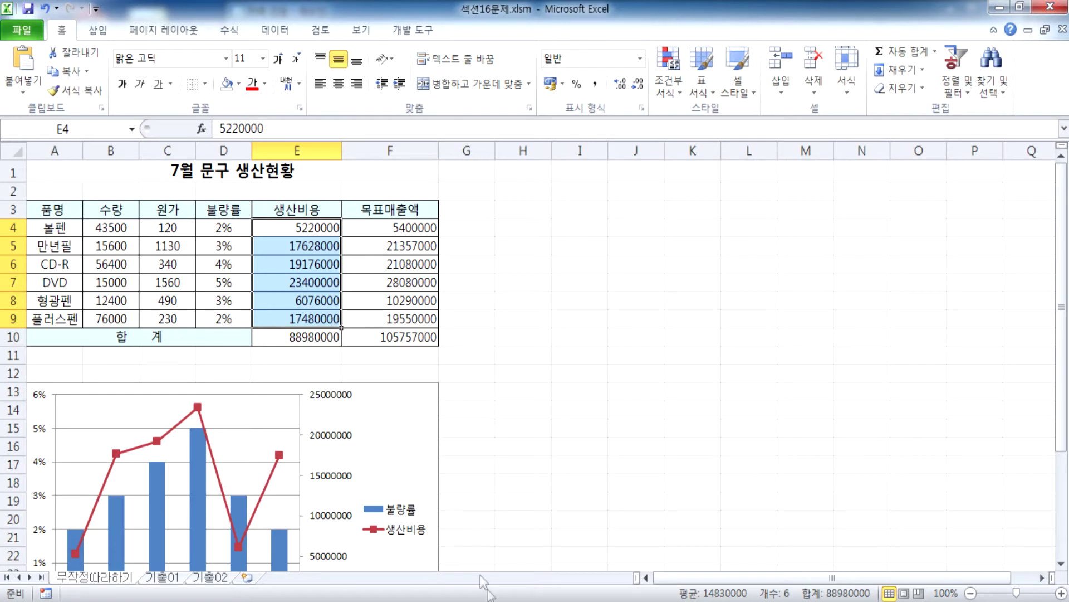
Switch to Notepad and add the note "이중축 혼합형 : 값의 차이가 현저하게 많이 날 때" below the existing text
{"action": "left_click", "coordinate": [359, 600]}
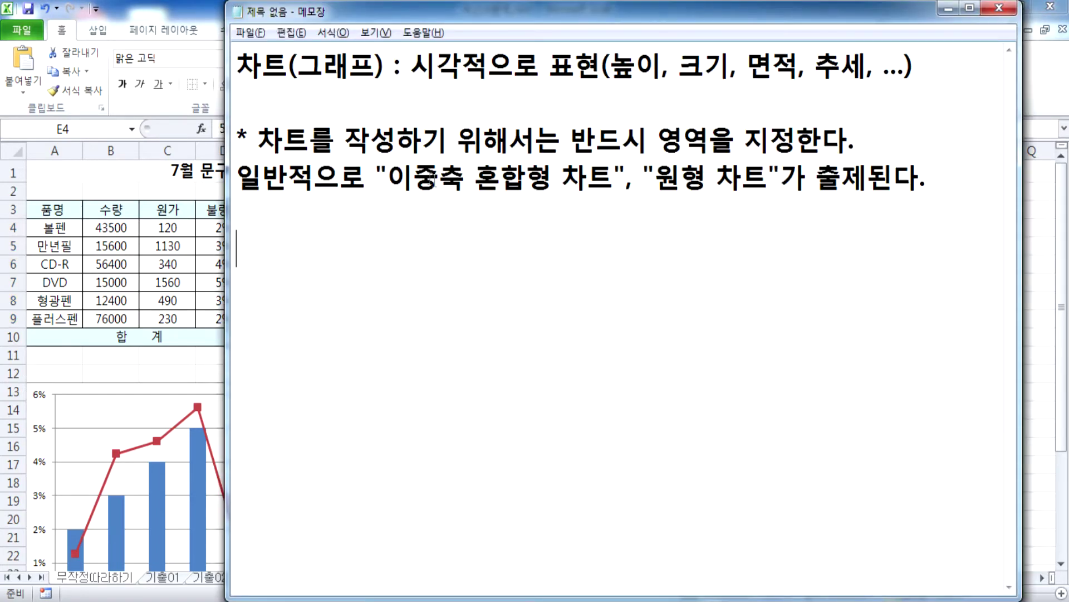
{"action": "key", "text": "Return"}
{"action": "key", "text": "Return"}
{"action": "type", "text": "이중축 호"}
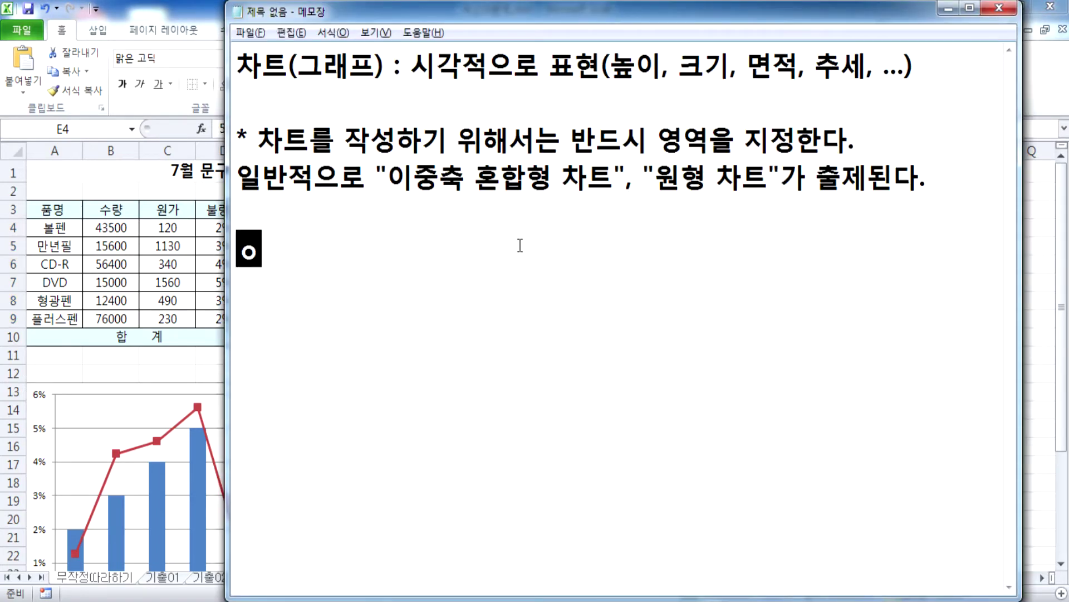
{"action": "type", "text": "ㄴ합형 :"}
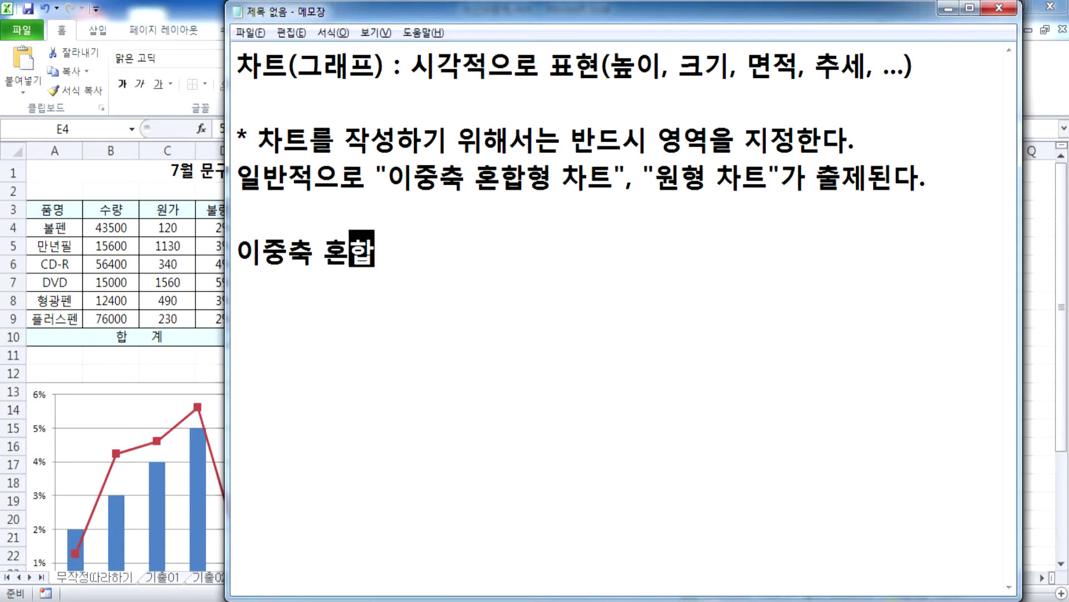
{"action": "type", "text": " 갑의 ㅊ"}
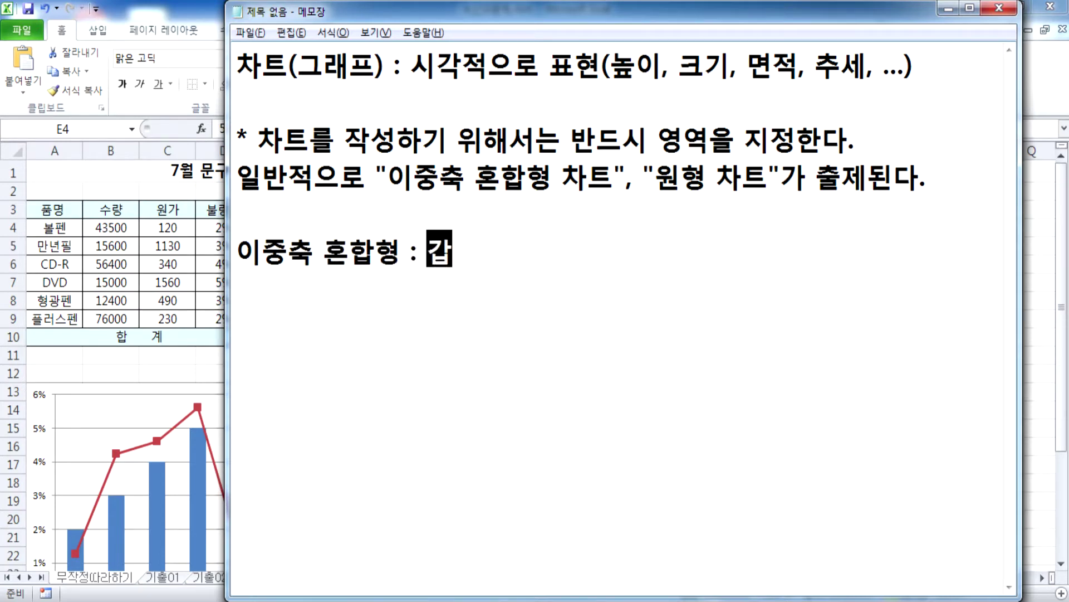
{"action": "key", "text": "BackSpace"}
{"action": "key", "text": "BackSpace"}
{"action": "key", "text": "BackSpace"}
{"action": "key", "text": "BackSpace"}
{"action": "type", "text": "값의 차이가 "}
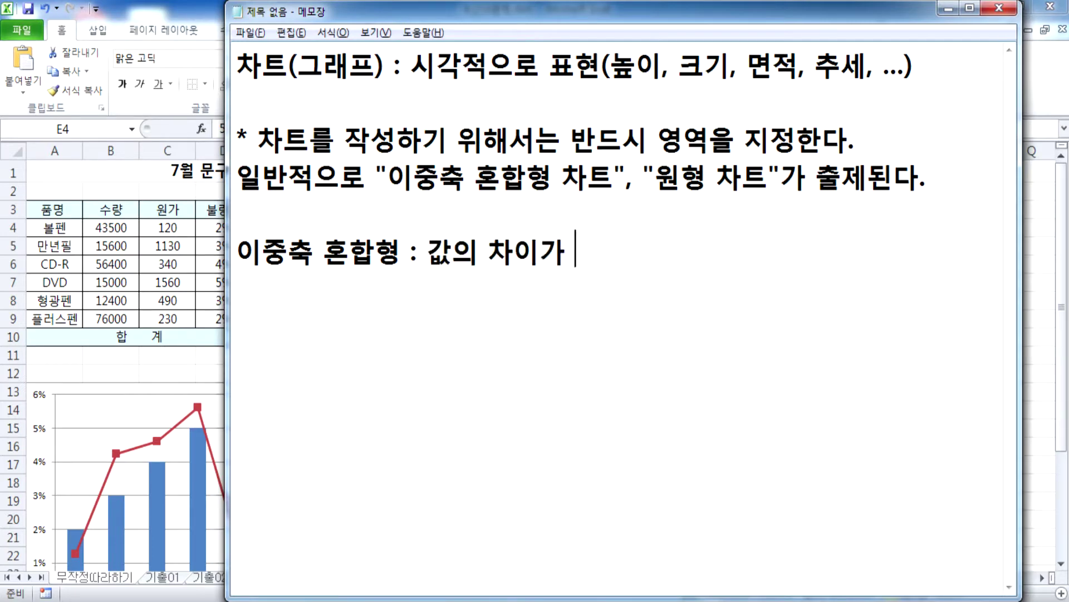
{"action": "type", "text": "현저하게 많"}
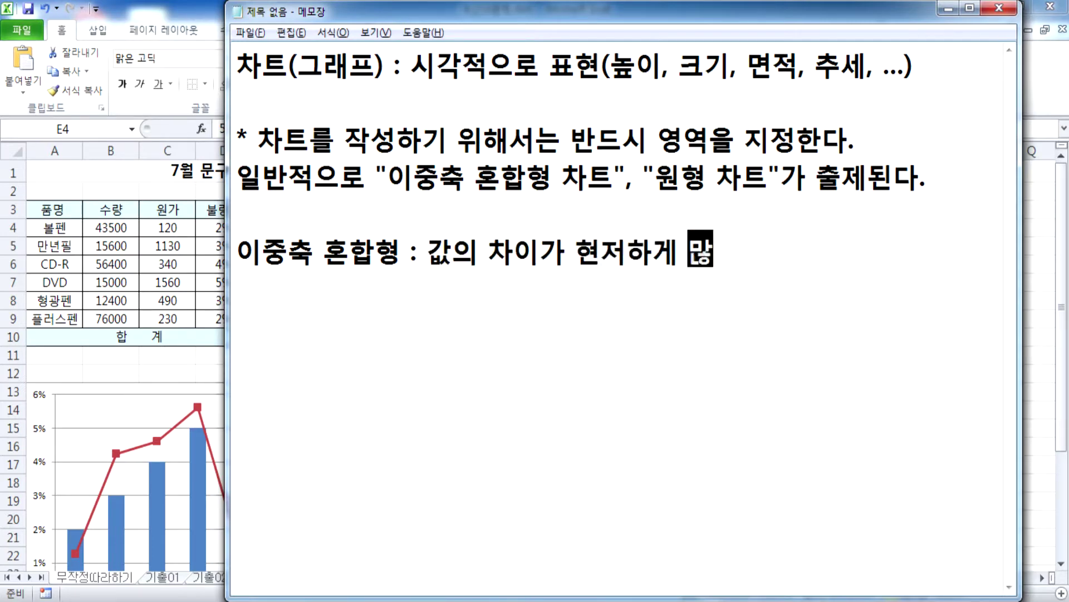
{"action": "type", "text": "이 날 때"}
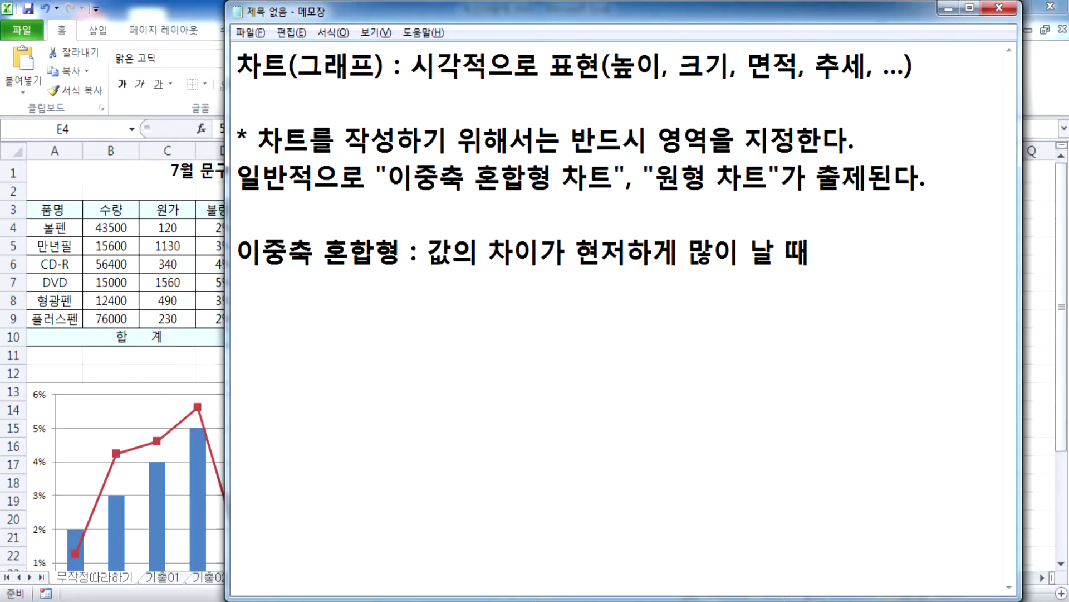
{"action": "key", "text": "Return"}
{"action": "key", "text": "Return"}
{"action": "key", "text": "Return"}
{"action": "key", "text": "BackSpace"}
{"action": "key", "text": "BackSpace"}
Return to Excel and compare the available chart tools with the mixed chart selected and deselected
{"action": "left_click", "coordinate": [145, 388]}
{"action": "left_click", "coordinate": [353, 418]}
{"action": "scroll", "coordinate": [490, 356], "scroll_direction": "down", "scroll_amount": 3}
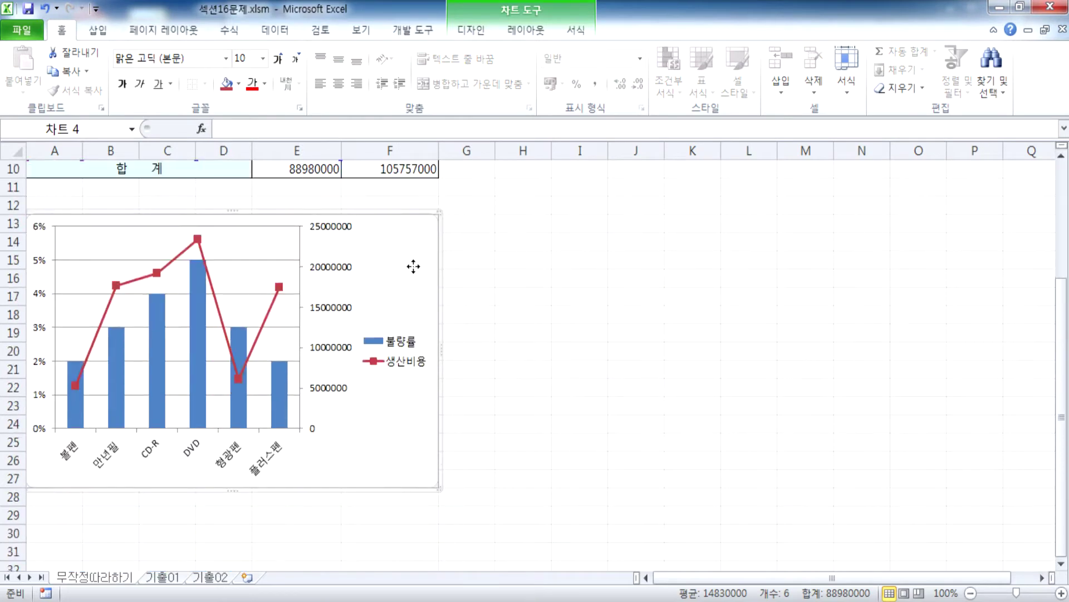
{"action": "left_click", "coordinate": [544, 294]}
{"action": "left_click", "coordinate": [399, 269]}
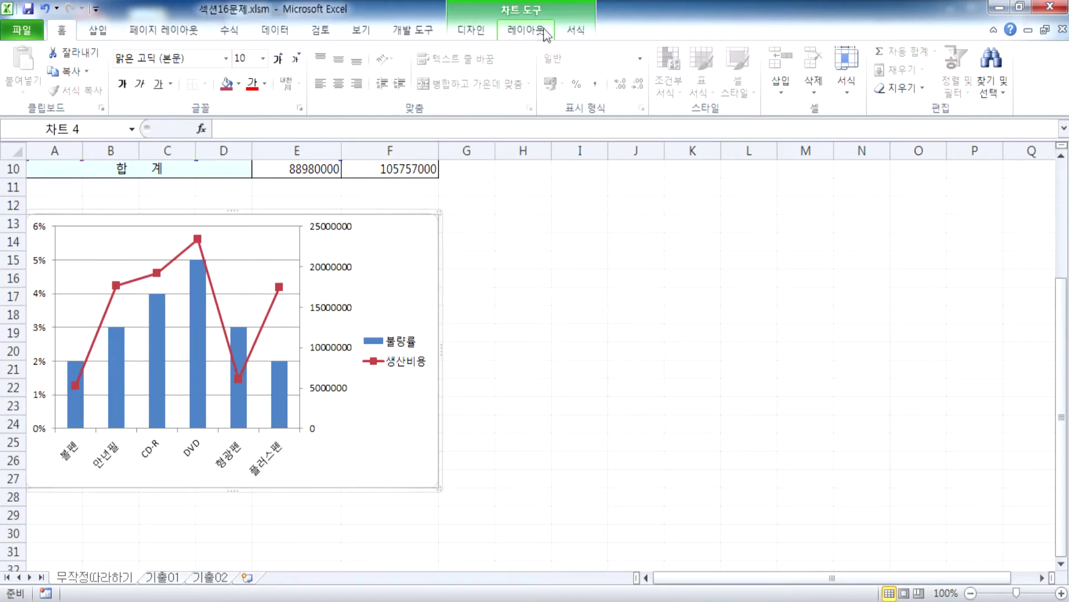
{"action": "left_click", "coordinate": [513, 291]}
{"action": "left_click", "coordinate": [423, 34]}
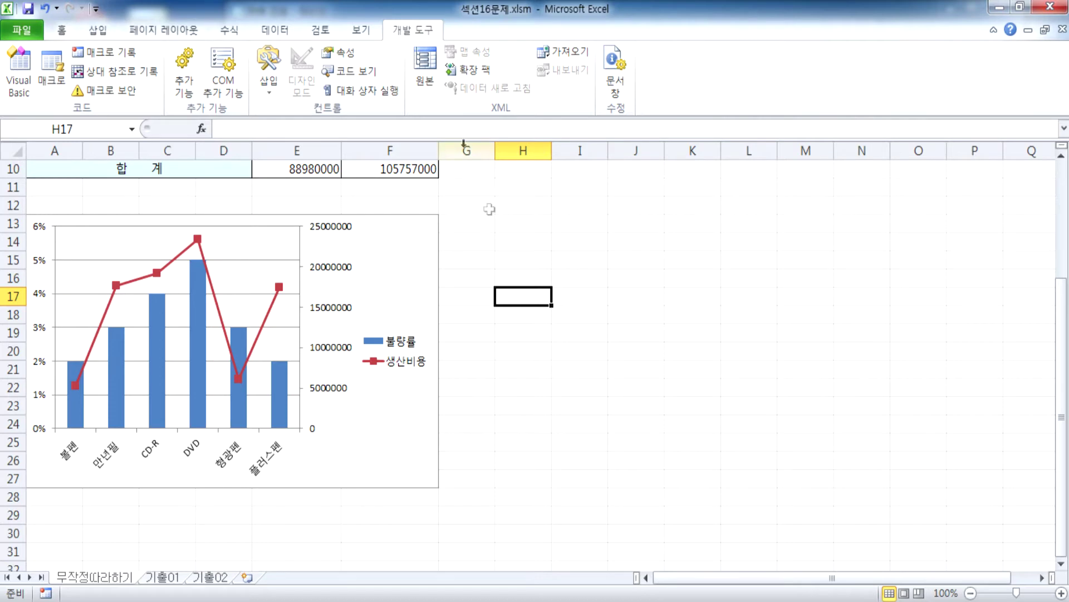
{"action": "left_click", "coordinate": [407, 246]}
{"action": "left_click", "coordinate": [507, 15]}
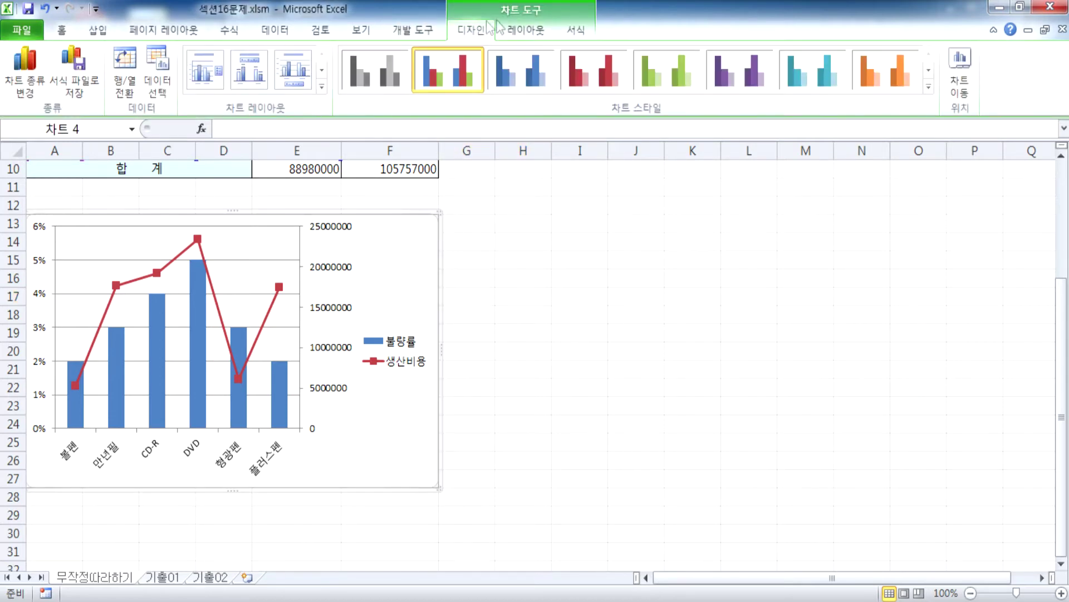
Examine the design, layout and format tools offered for the selected mixed chart
{"action": "left_click", "coordinate": [515, 35]}
{"action": "left_click", "coordinate": [569, 32]}
{"action": "left_click", "coordinate": [529, 34]}
{"action": "left_click", "coordinate": [484, 32]}
{"action": "left_click", "coordinate": [528, 33]}
{"action": "left_click", "coordinate": [576, 34]}
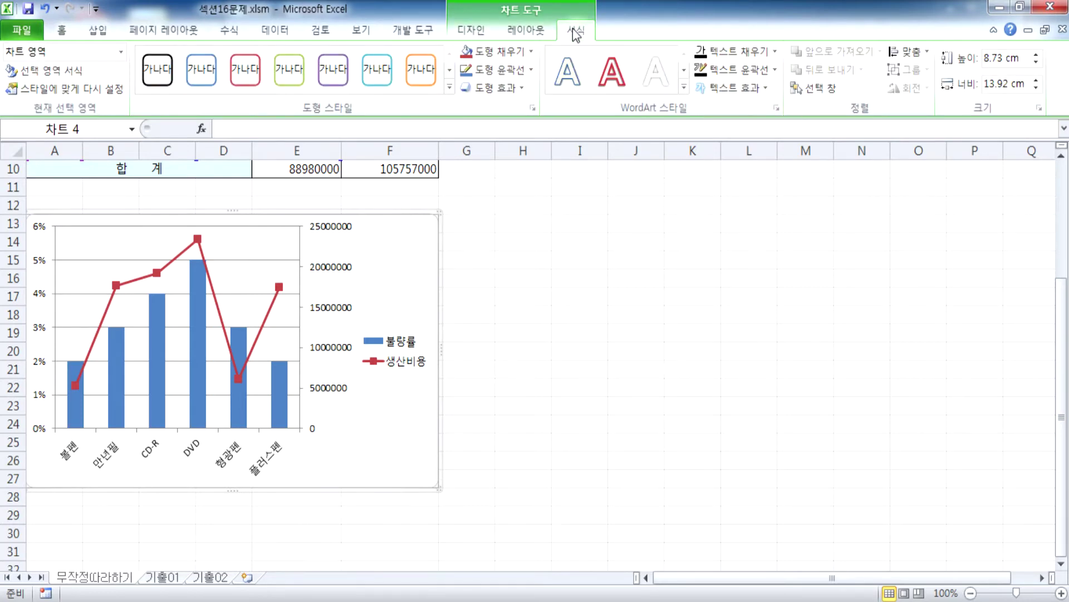
{"action": "left_click", "coordinate": [474, 32]}
{"action": "left_click", "coordinate": [524, 32]}
{"action": "left_click", "coordinate": [483, 33]}
{"action": "left_click", "coordinate": [524, 32]}
{"action": "left_click", "coordinate": [475, 32]}
{"action": "left_click", "coordinate": [572, 34]}
{"action": "left_click", "coordinate": [532, 33]}
{"action": "left_click", "coordinate": [482, 34]}
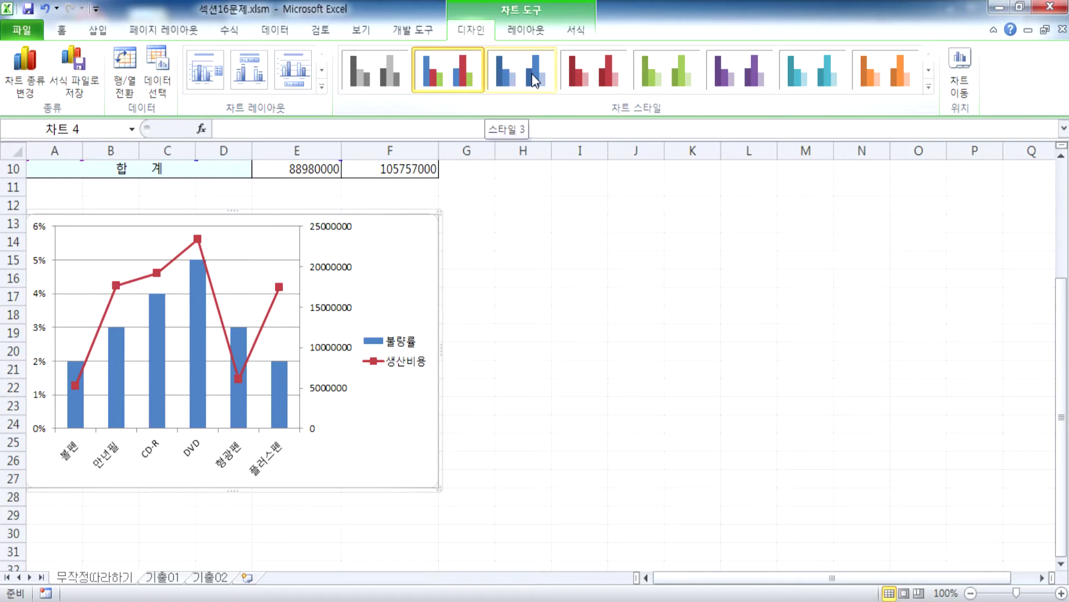
Inspect the chart type options and the full gallery of chart styles for the mixed chart
{"action": "left_click", "coordinate": [41, 71]}
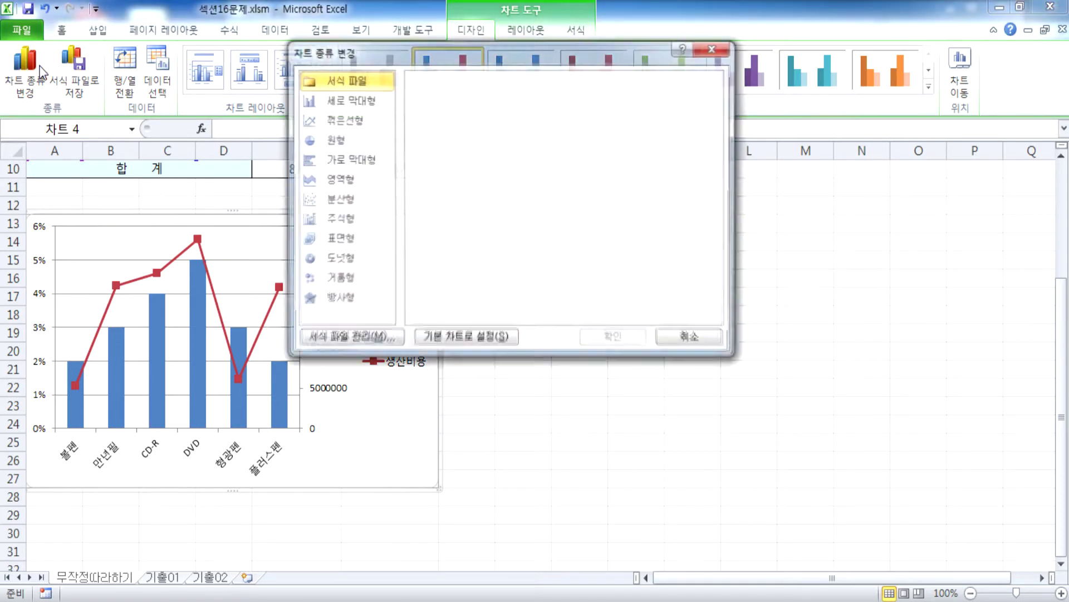
{"action": "left_click", "coordinate": [692, 339]}
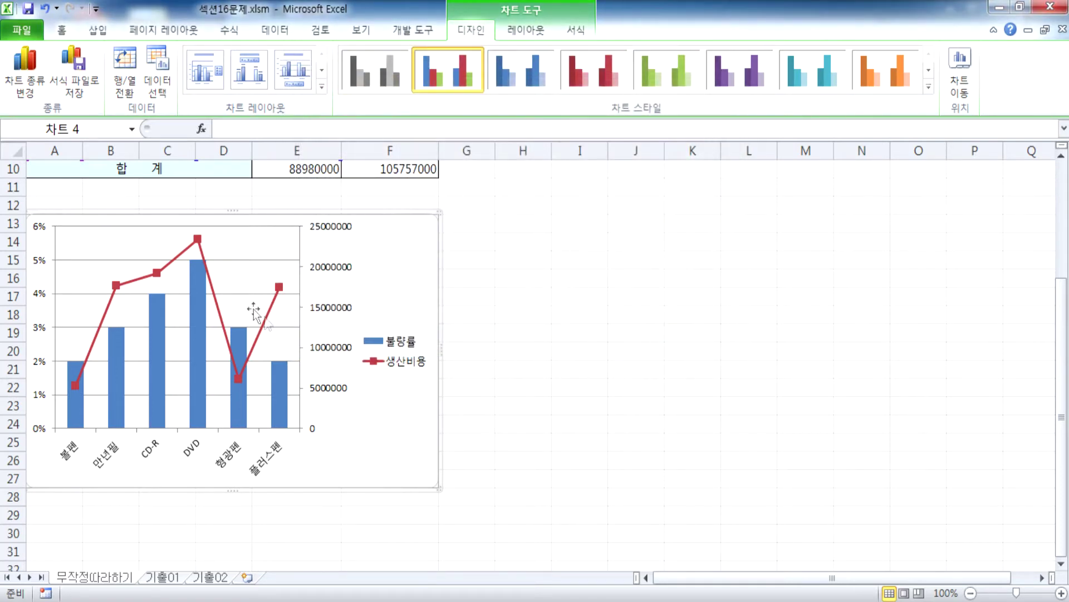
{"action": "left_click", "coordinate": [520, 75]}
{"action": "left_click", "coordinate": [450, 68]}
{"action": "left_click", "coordinate": [379, 71]}
{"action": "left_click", "coordinate": [437, 78]}
{"action": "left_click", "coordinate": [928, 87]}
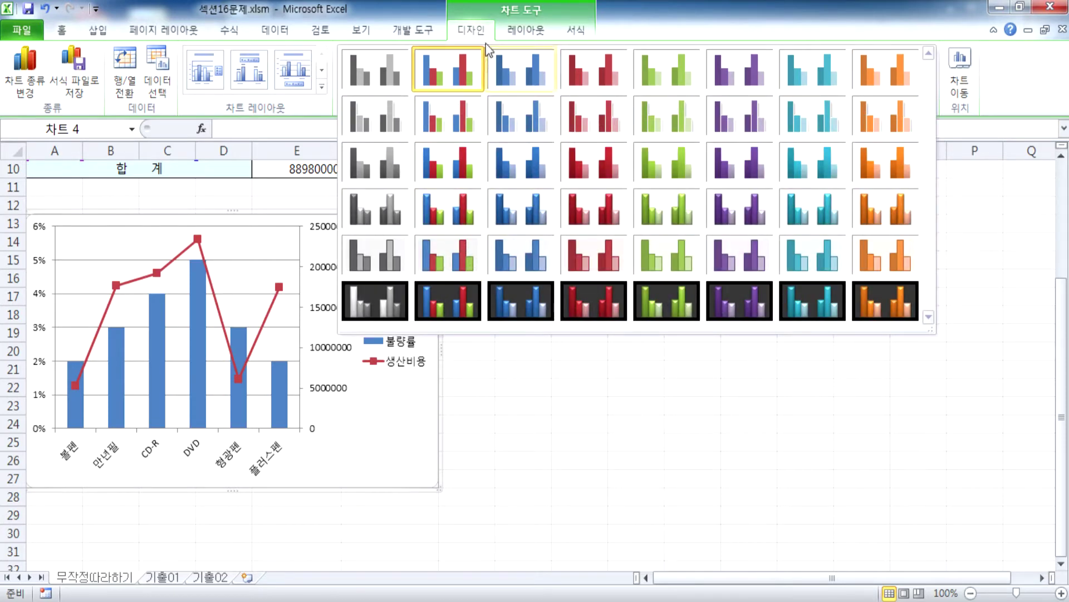
{"action": "left_click", "coordinate": [472, 29]}
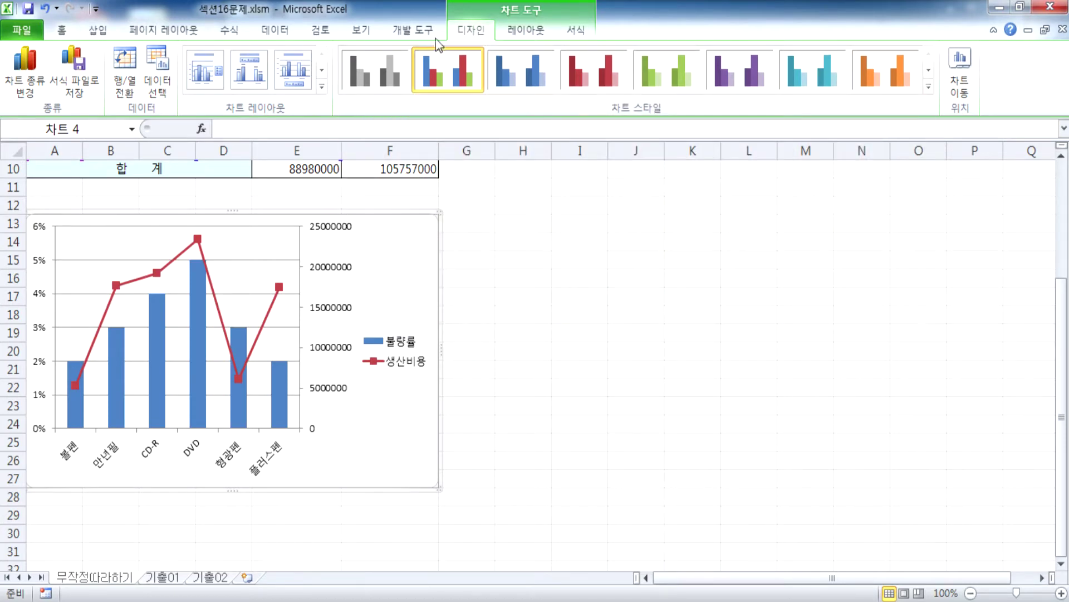
Try the preset chart layout with axis titles and minor gridlines on the mixed chart, and undo the layout changes
{"action": "left_click", "coordinate": [322, 87]}
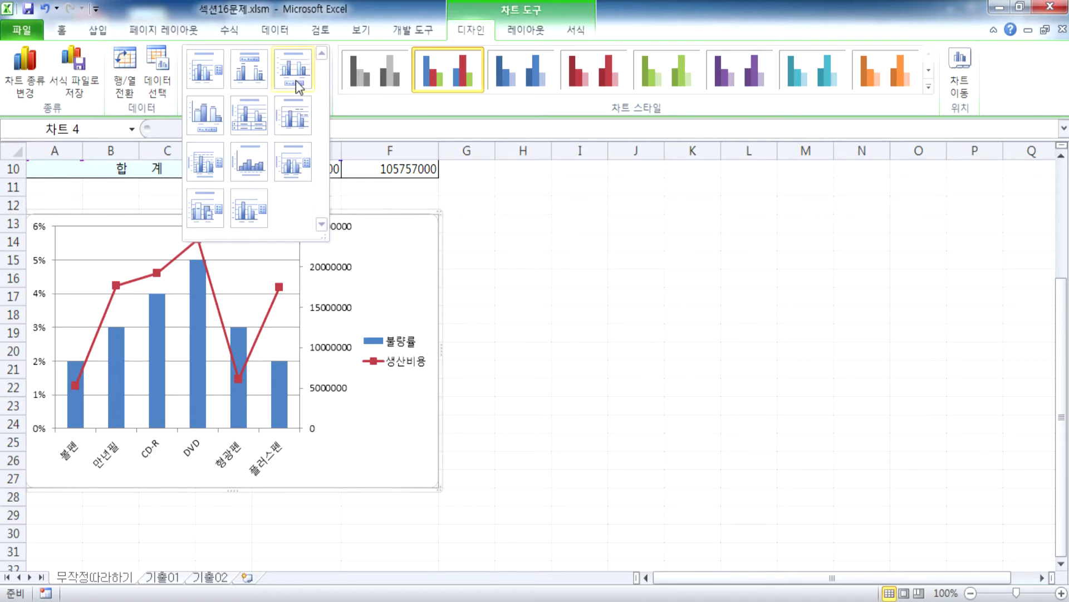
{"action": "left_click", "coordinate": [202, 166]}
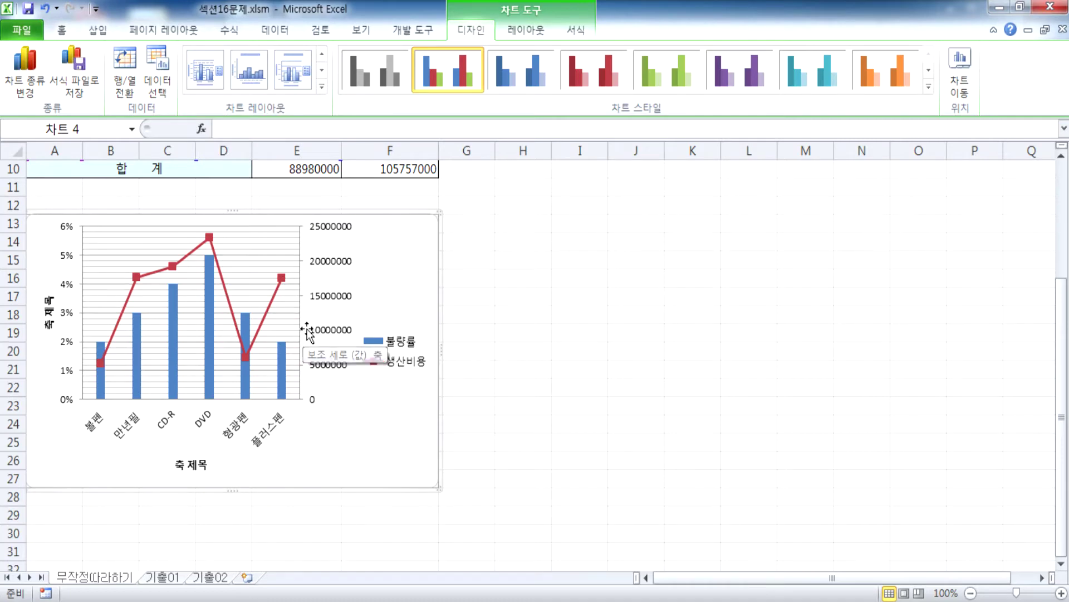
{"action": "key", "text": "ctrl+z"}
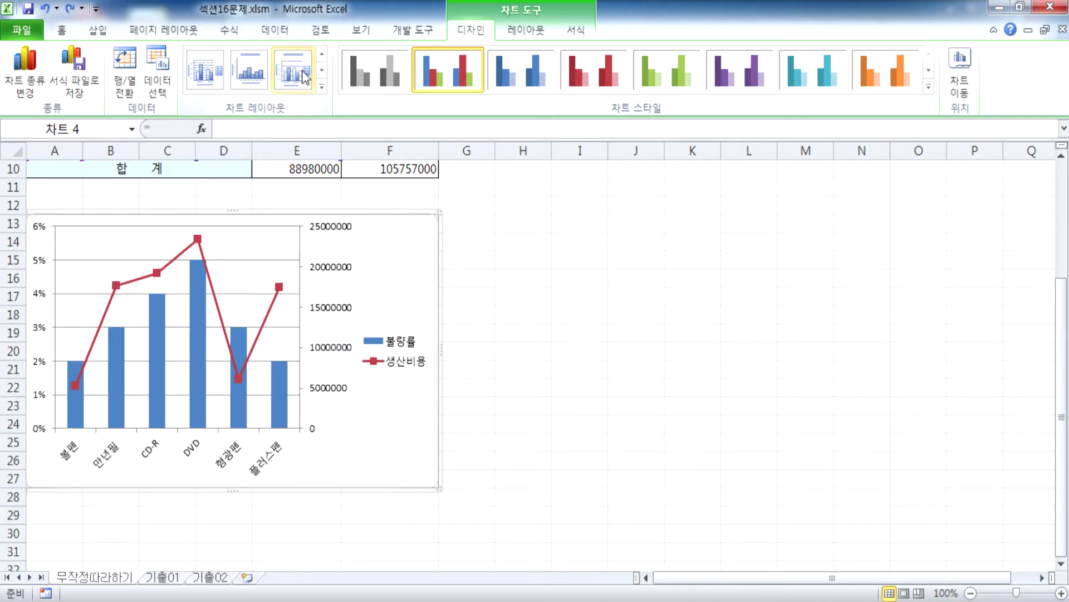
{"action": "left_click", "coordinate": [301, 76]}
{"action": "key", "text": "ctrl+z"}
Add a chart title above the mixed chart reading "품목별 불량률 및 생산비용"
{"action": "left_click", "coordinate": [526, 30]}
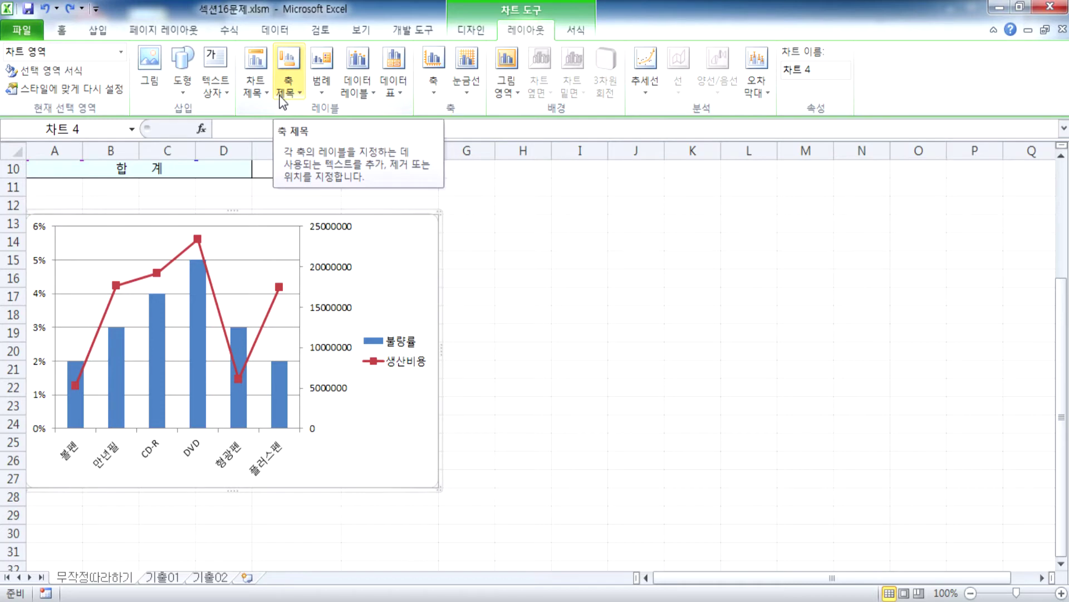
{"action": "left_click", "coordinate": [249, 91]}
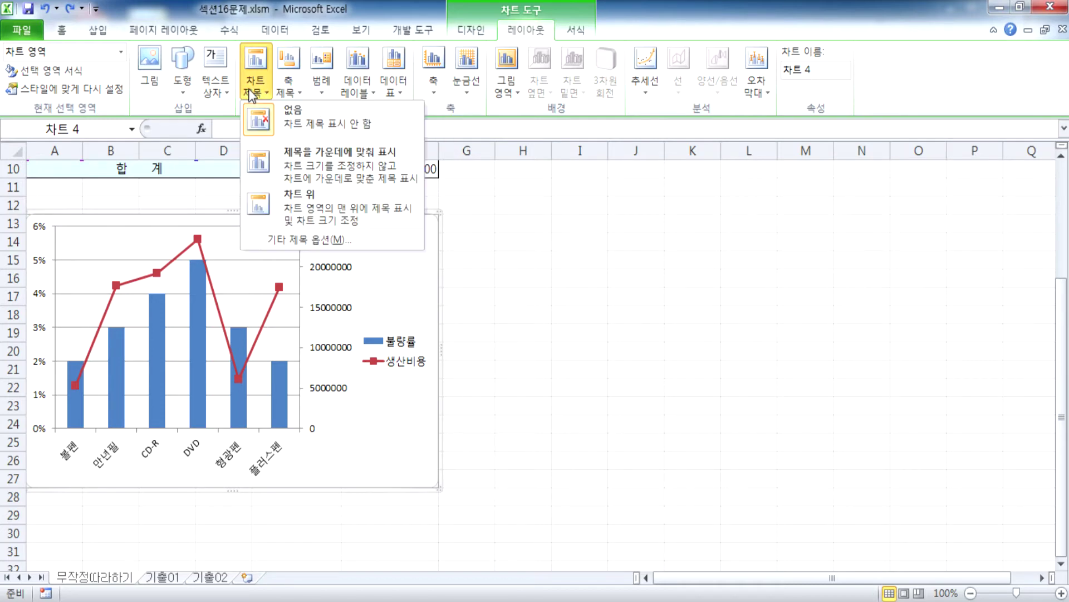
{"action": "left_click", "coordinate": [311, 210]}
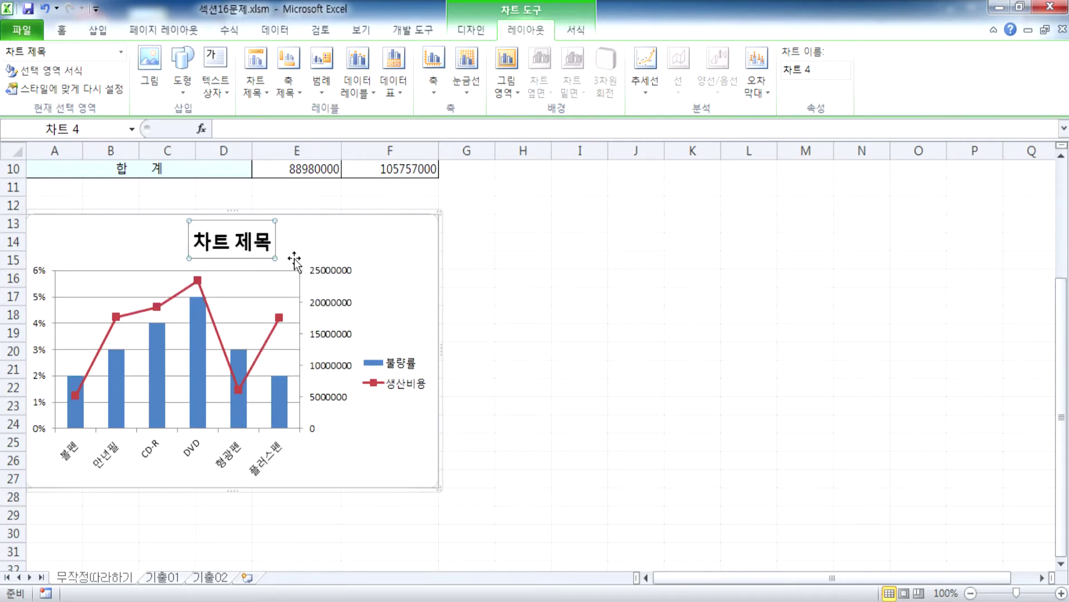
{"action": "type", "text": "VNA"}
{"action": "key", "text": "BackSpace"}
{"action": "key", "text": "BackSpace"}
{"action": "key", "text": "BackSpace"}
{"action": "type", "text": "품"}
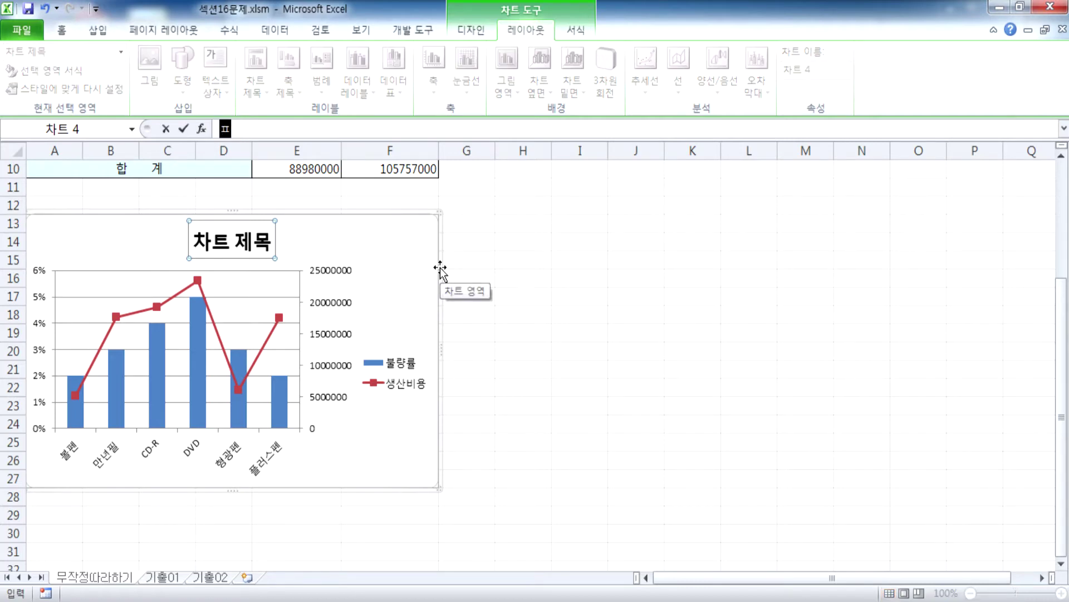
{"action": "type", "text": "몸"}
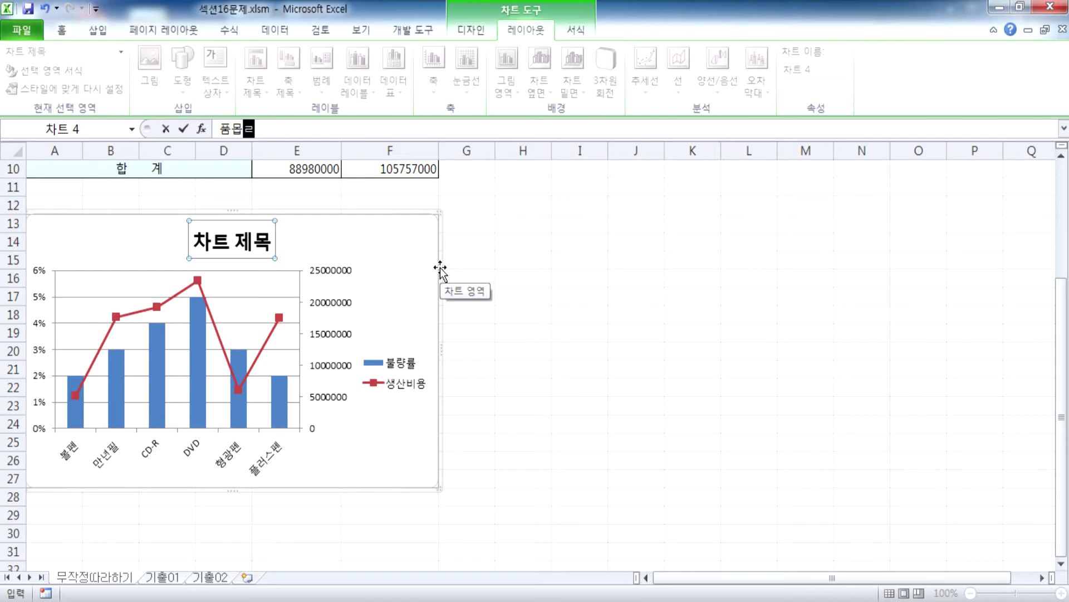
{"action": "key", "text": "BackSpace"}
{"action": "type", "text": "목벼ㅛㄹ"}
{"action": "key", "text": "BackSpace"}
{"action": "key", "text": "BackSpace"}
{"action": "key", "text": "BackSpace"}
{"action": "key", "text": "BackSpace"}
{"action": "type", "text": "ㅂㅕㄹ 불량률 및"}
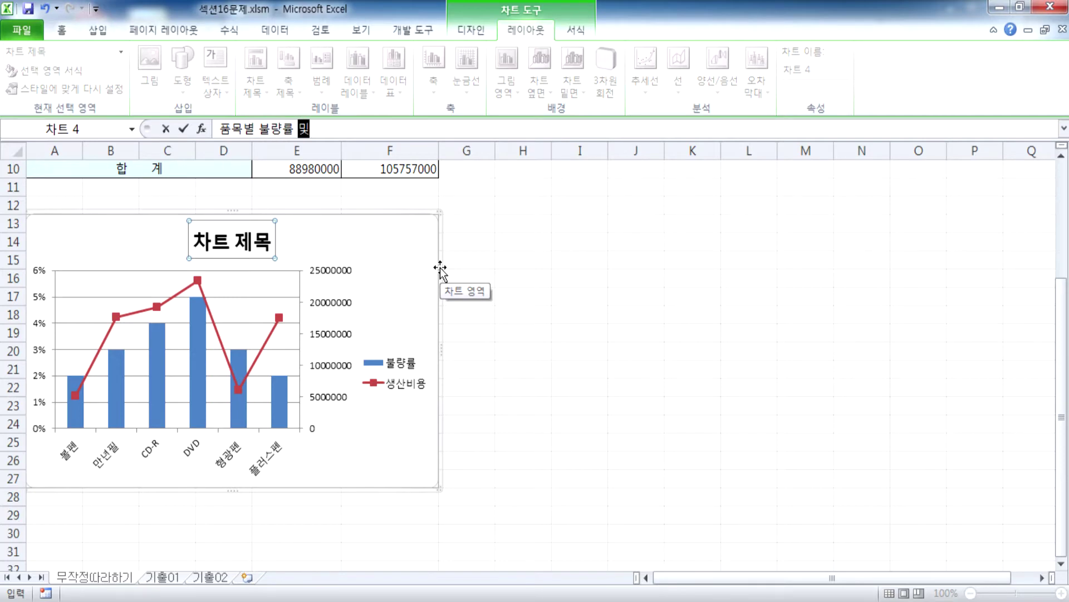
{"action": "type", "text": " 생산비용"}
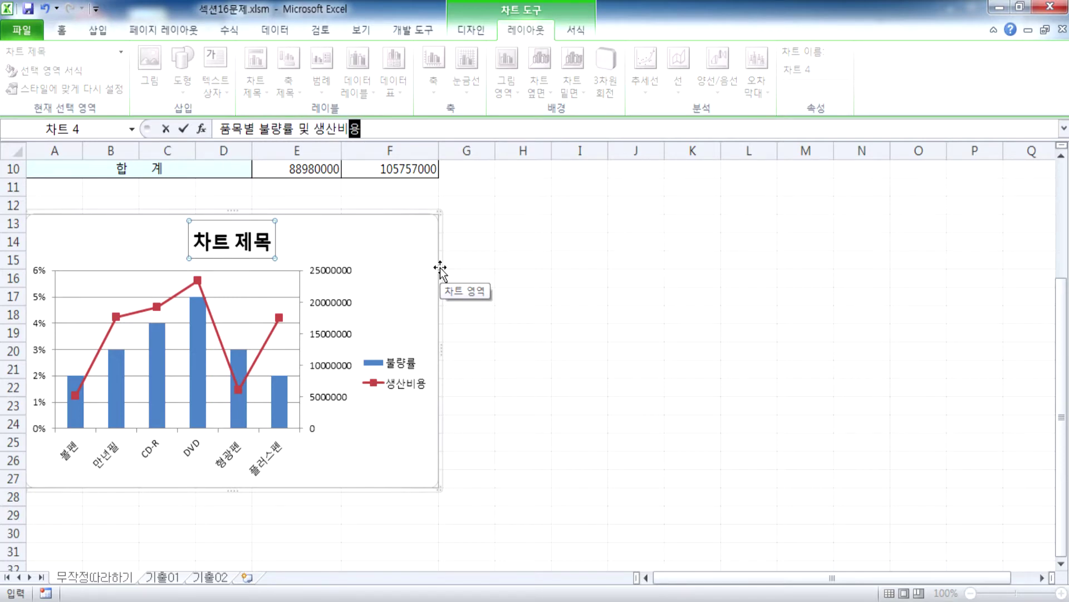
{"action": "key", "text": "Return"}
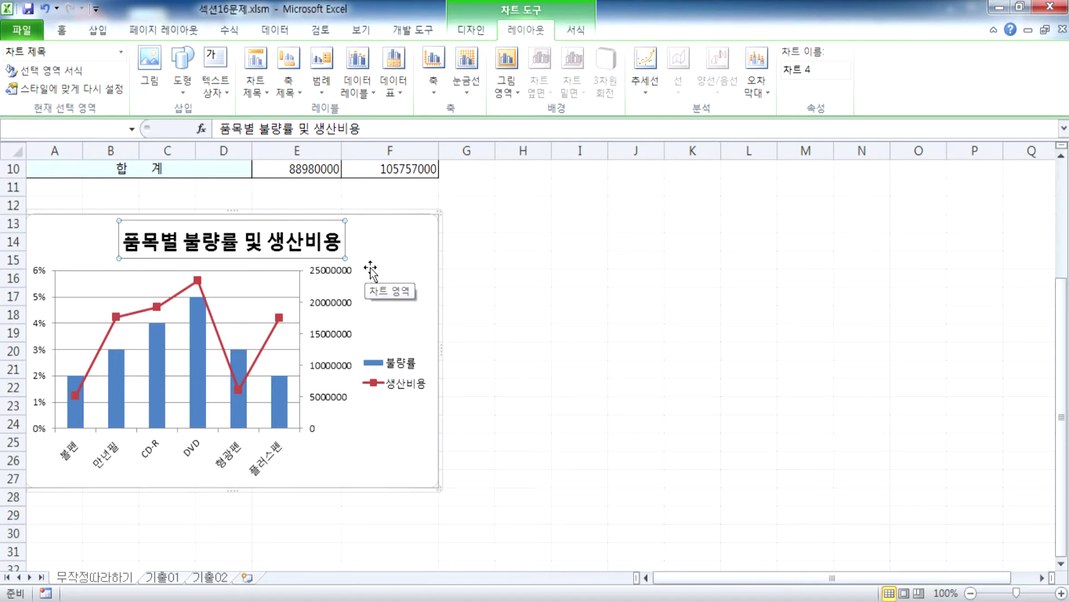
Add a primary vertical axis title with vertical text (세로 제목) to the mixed chart
{"action": "left_click", "coordinate": [408, 239]}
{"action": "left_click", "coordinate": [342, 240]}
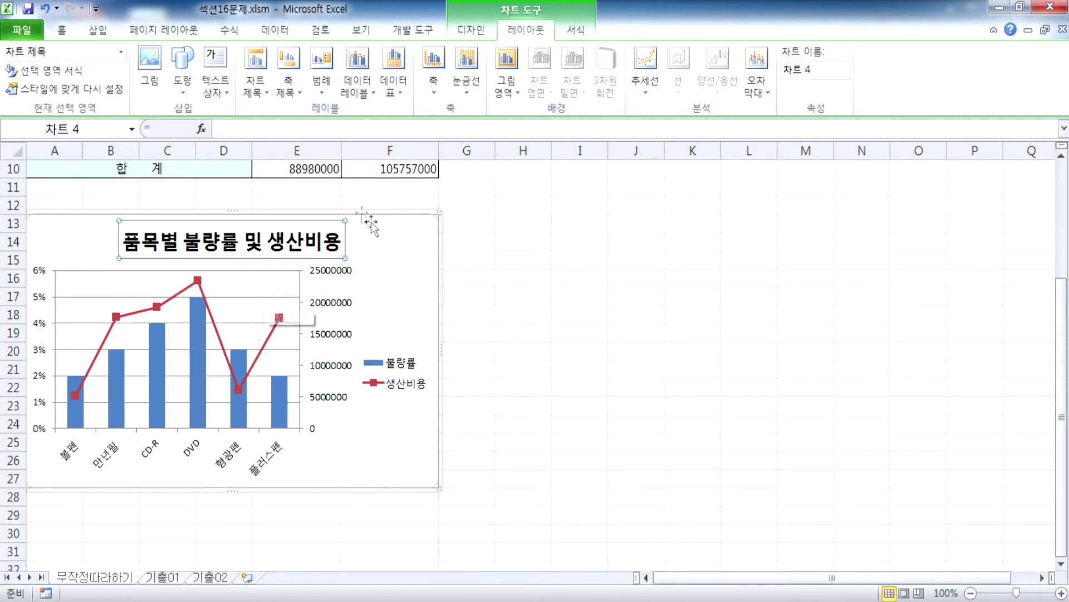
{"action": "left_click", "coordinate": [288, 90]}
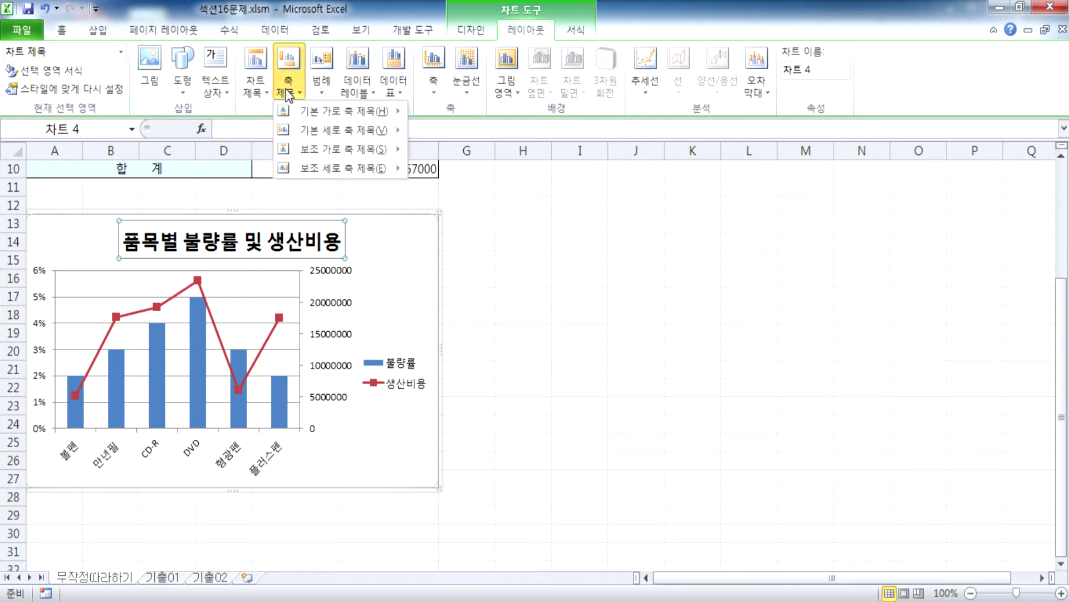
{"action": "mouse_move", "coordinate": [340, 130]}
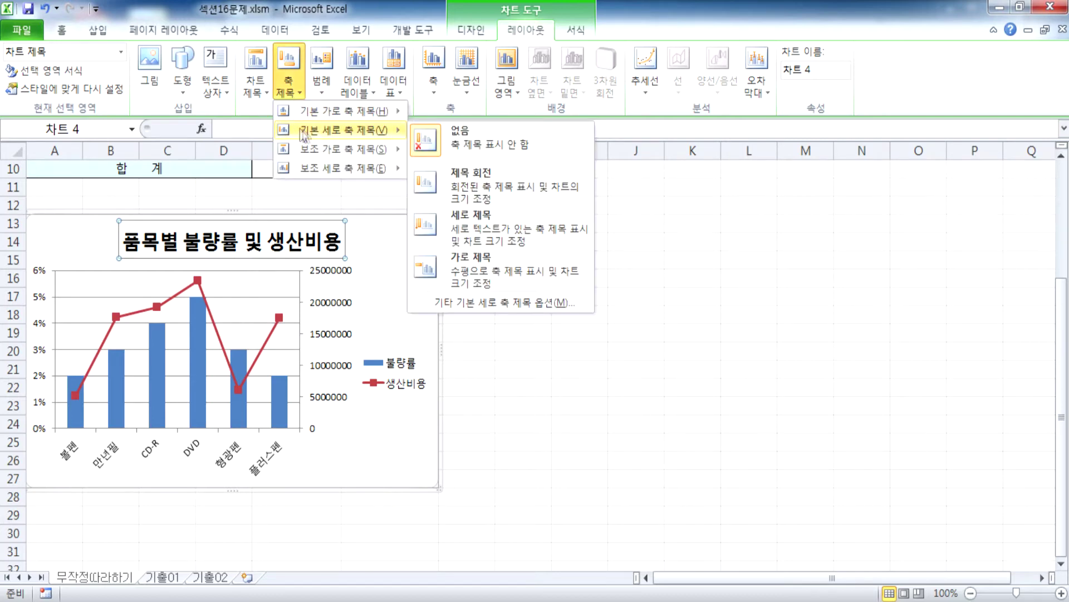
{"action": "left_click", "coordinate": [467, 233]}
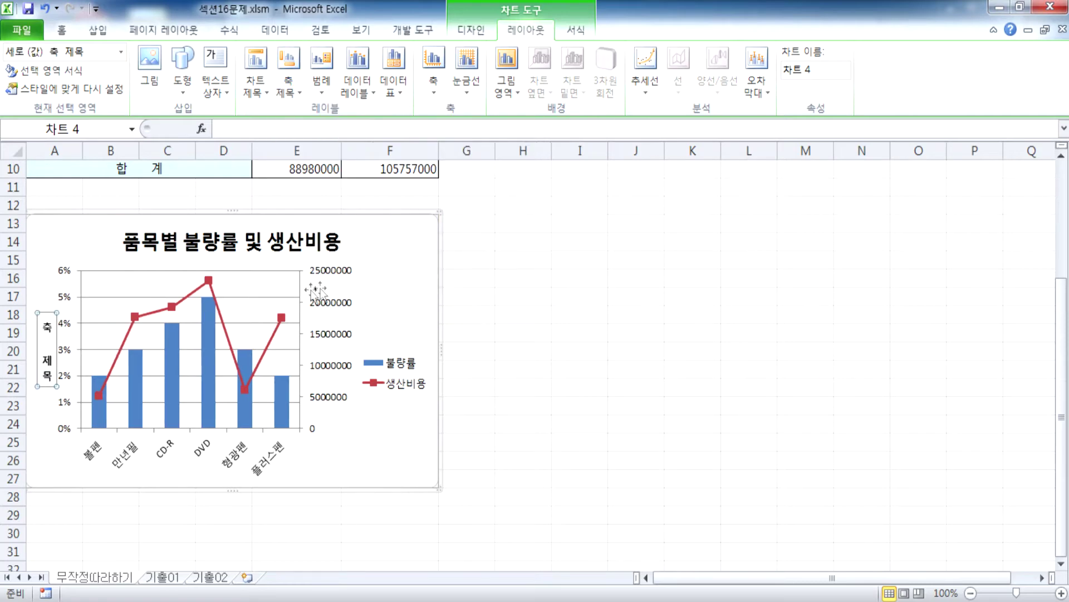
Add a secondary vertical axis title with vertical text (세로 제목) to the mixed chart
{"action": "left_click", "coordinate": [290, 92]}
{"action": "mouse_move", "coordinate": [313, 167]}
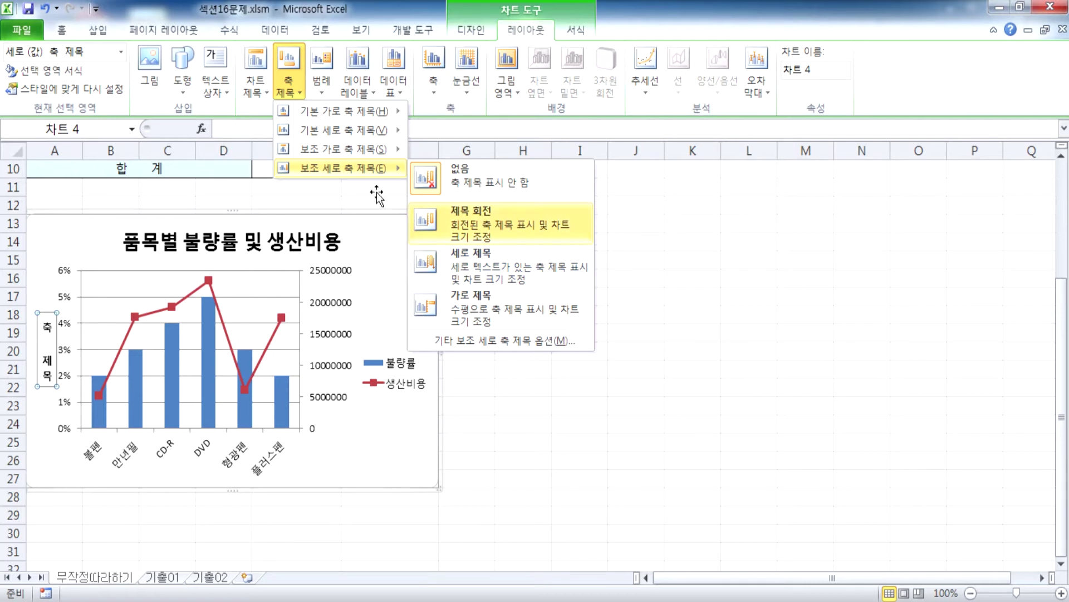
{"action": "left_click", "coordinate": [300, 85]}
{"action": "left_click", "coordinate": [300, 92]}
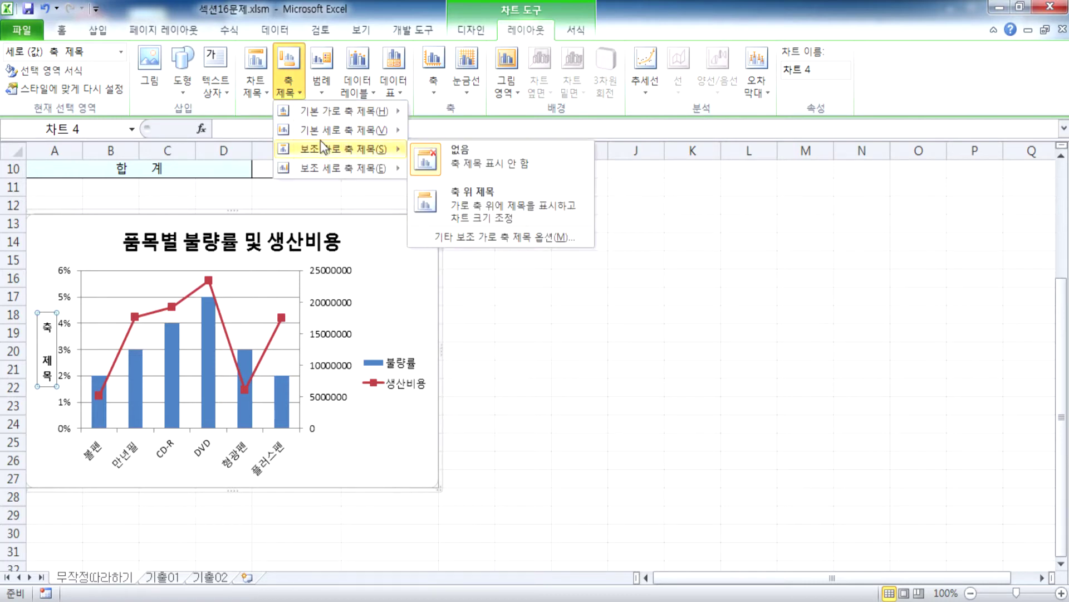
{"action": "mouse_move", "coordinate": [319, 132]}
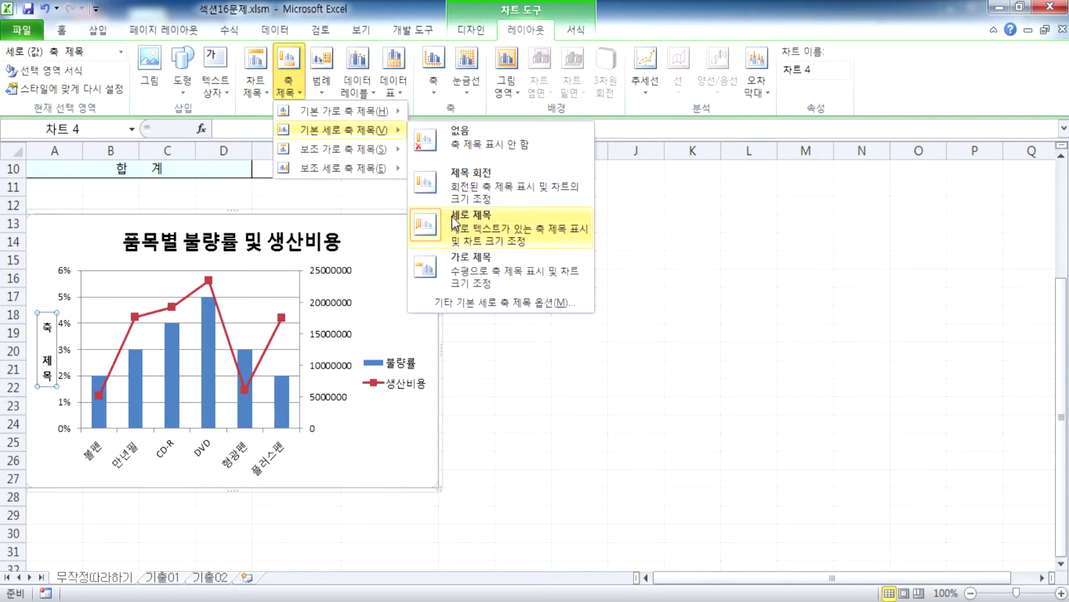
{"action": "mouse_move", "coordinate": [322, 169]}
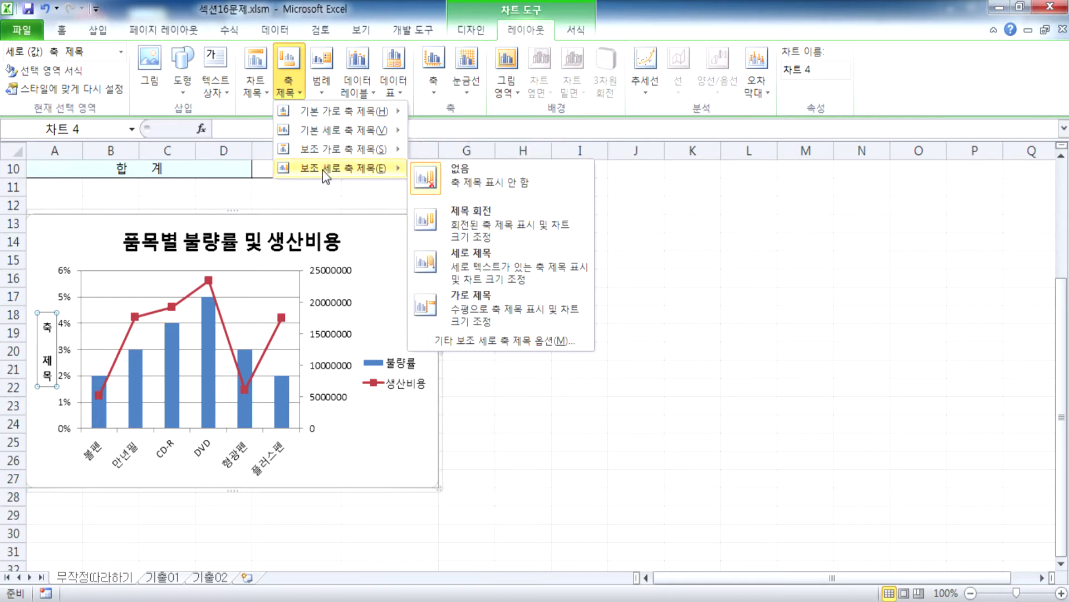
{"action": "left_click", "coordinate": [458, 274]}
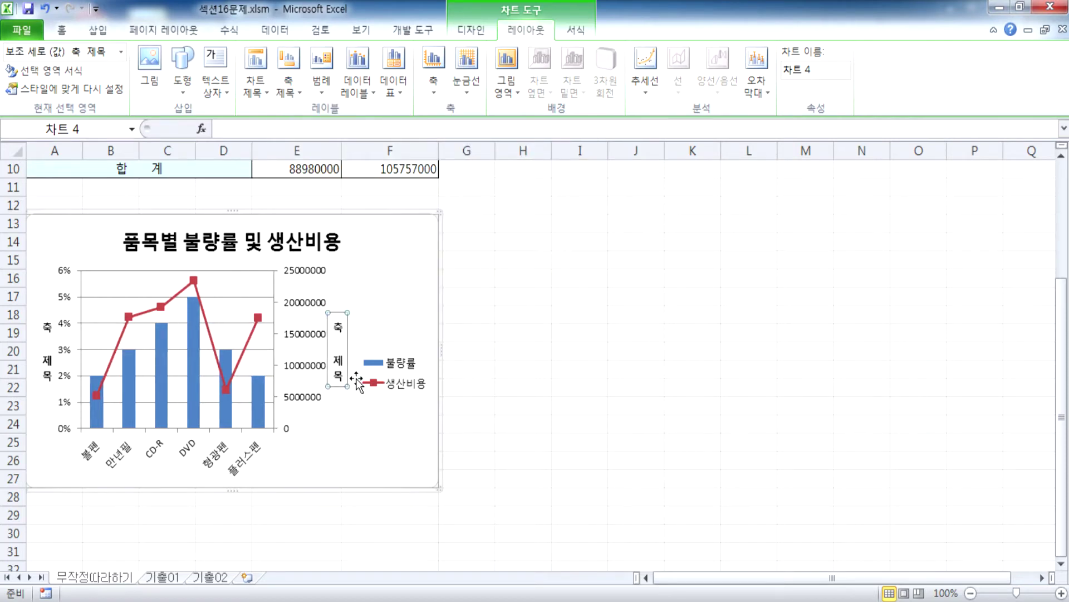
Replace the primary vertical axis title's placeholder text with "불량률"
{"action": "scroll", "coordinate": [494, 315], "scroll_direction": "down", "scroll_amount": 1}
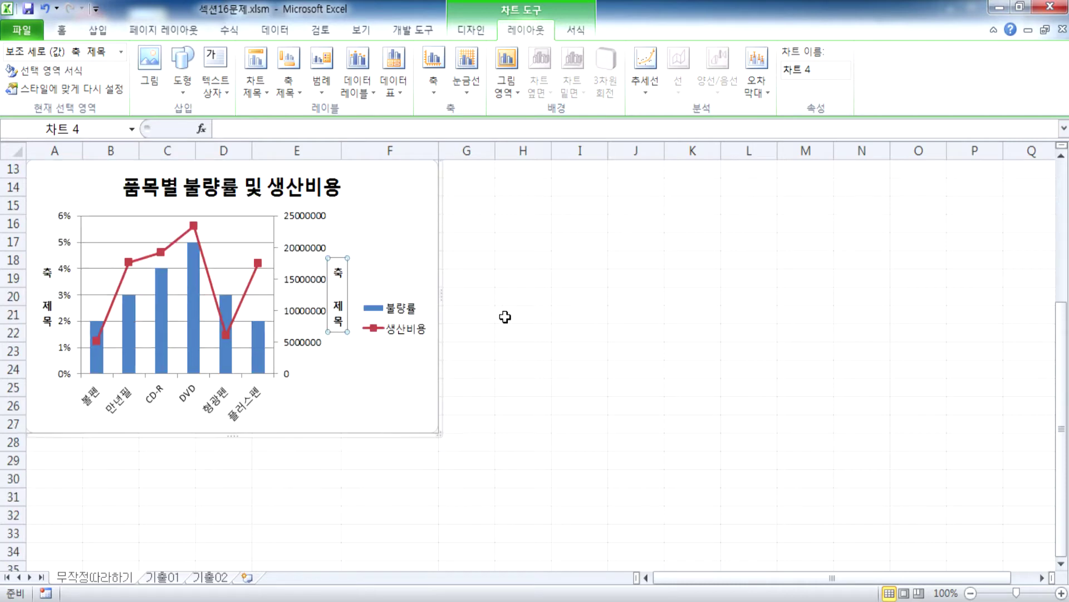
{"action": "left_click", "coordinate": [41, 276]}
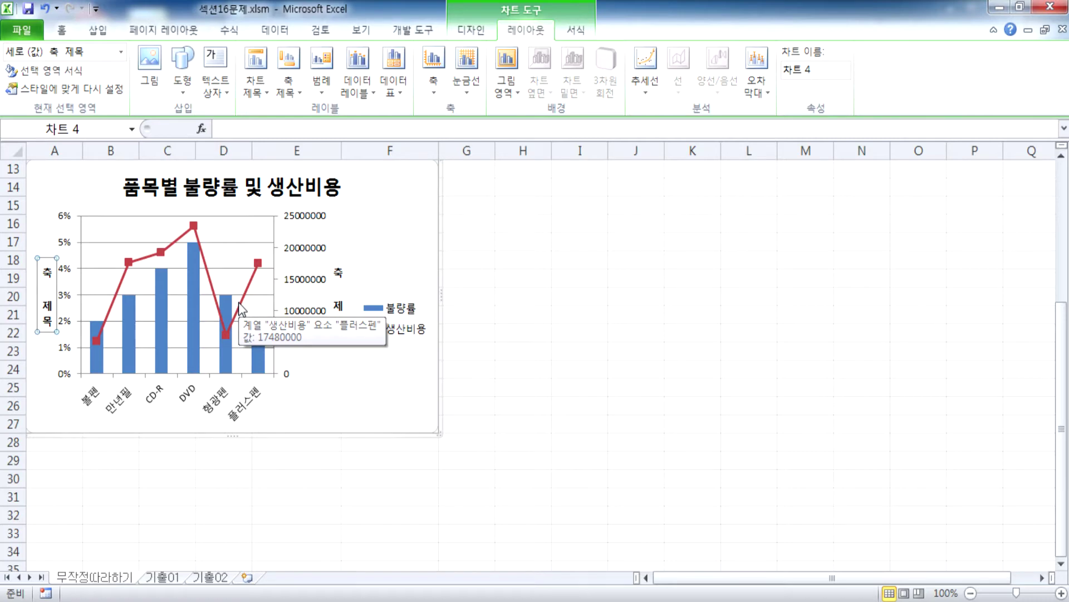
{"action": "type", "text": "ㅂㅁ"}
{"action": "type", "text": "량"}
{"action": "key", "text": "BackSpace"}
{"action": "key", "text": "BackSpace"}
{"action": "key", "text": "BackSpace"}
{"action": "key", "text": "BackSpace"}
{"action": "key", "text": "BackSpace"}
{"action": "type", "text": "불량률"}
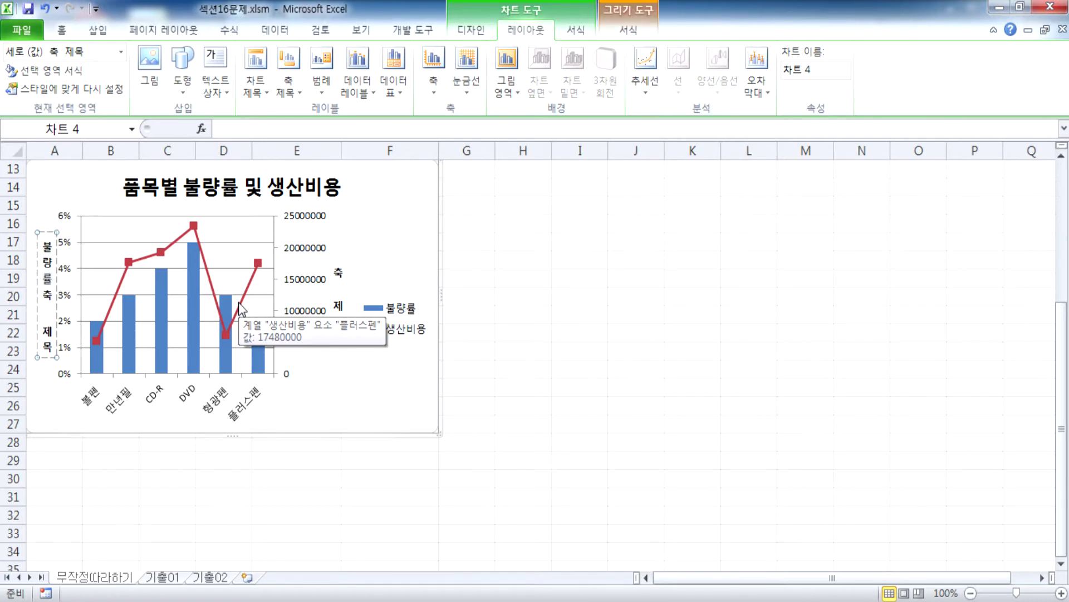
{"action": "key", "text": "Delete"}
{"action": "key", "text": "Delete"}
{"action": "key", "text": "Delete"}
{"action": "key", "text": "Delete"}
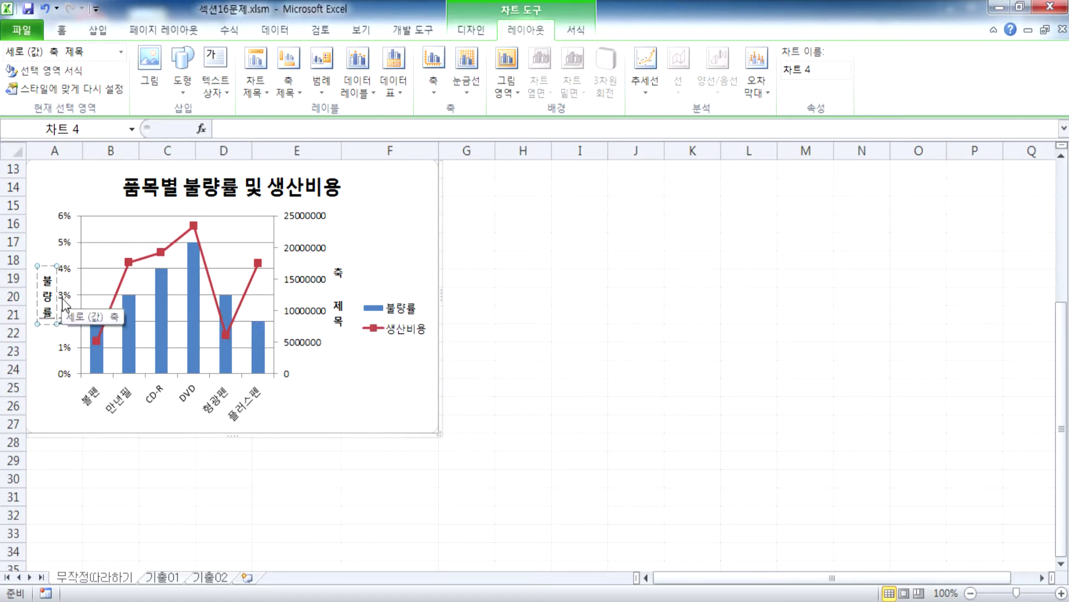
{"action": "key", "text": "Escape"}
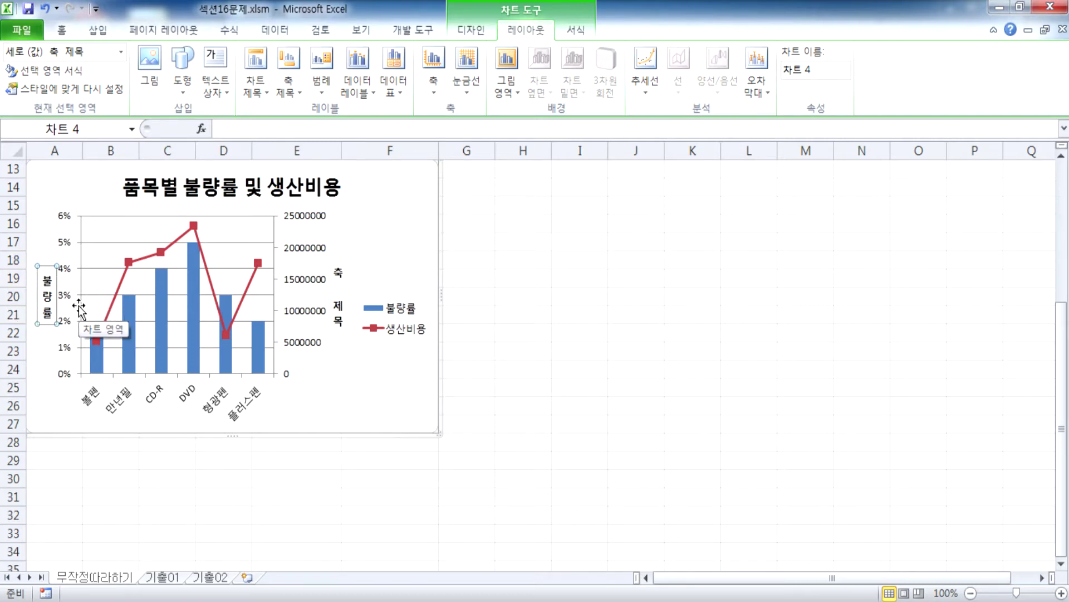
{"action": "left_click", "coordinate": [74, 308]}
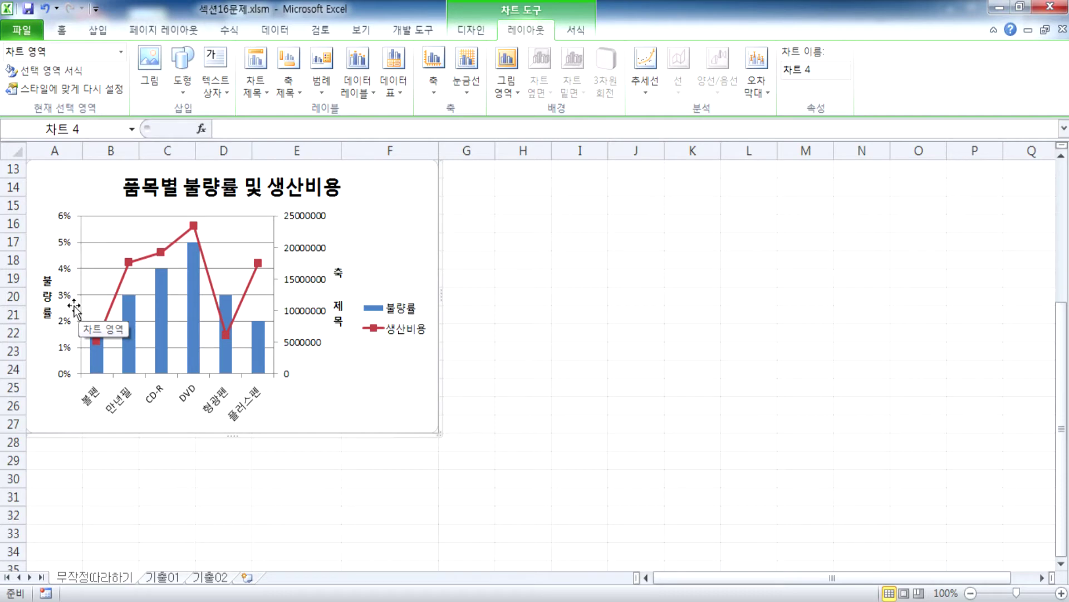
Replace the secondary vertical axis title's placeholder text with "생산비용"
{"action": "left_click", "coordinate": [338, 275]}
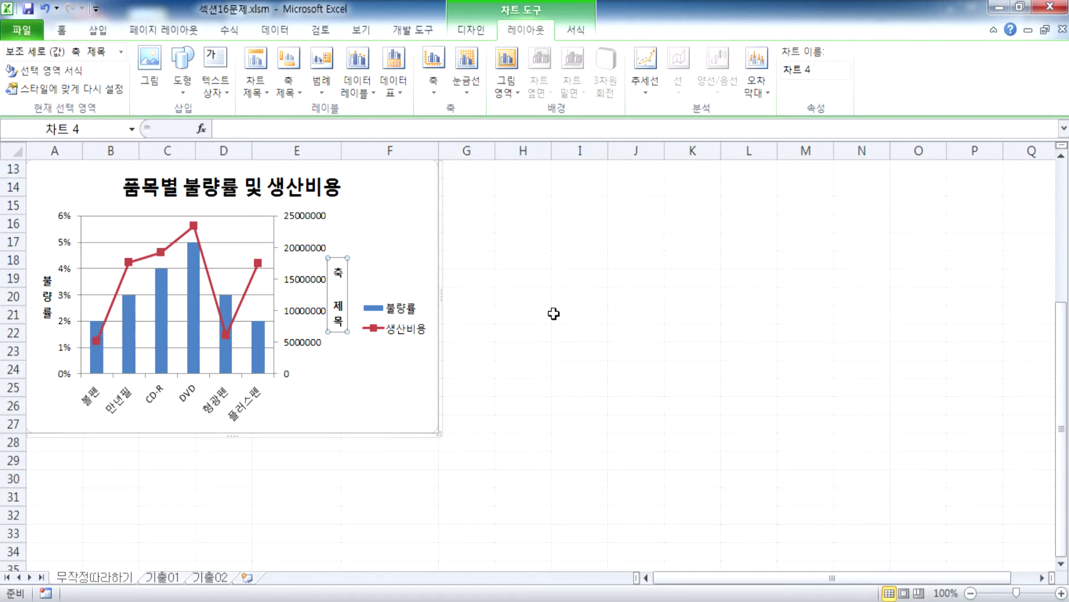
{"action": "type", "text": "생산비용"}
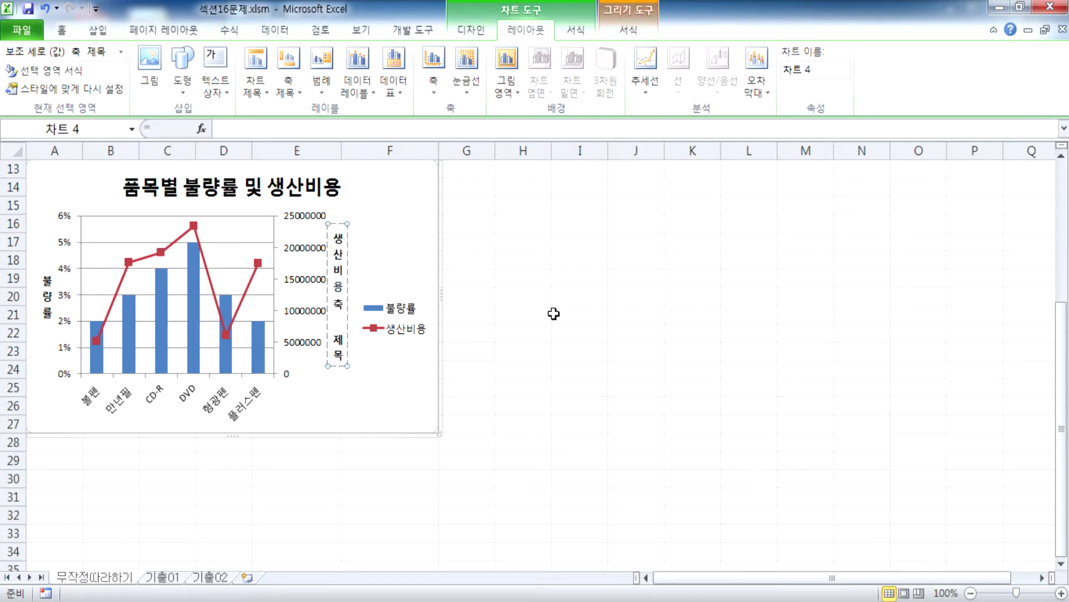
{"action": "key", "text": "Delete"}
{"action": "key", "text": "Delete"}
{"action": "key", "text": "Delete"}
{"action": "key", "text": "Delete"}
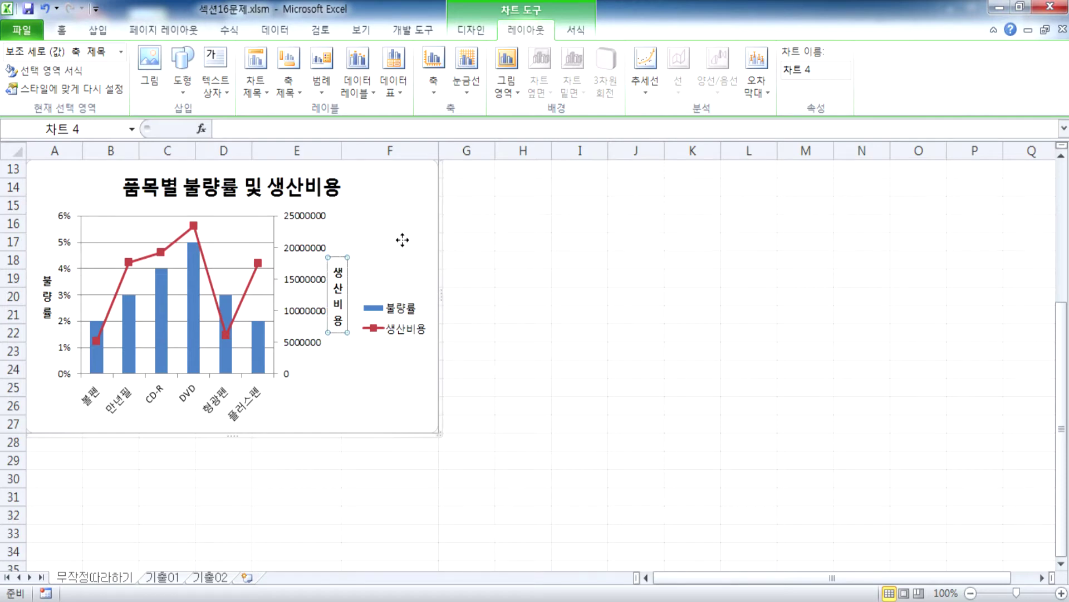
{"action": "left_click", "coordinate": [400, 262]}
Change the 불량률 axis title to the horizontal title layout (가로 제목)
{"action": "left_click", "coordinate": [48, 307]}
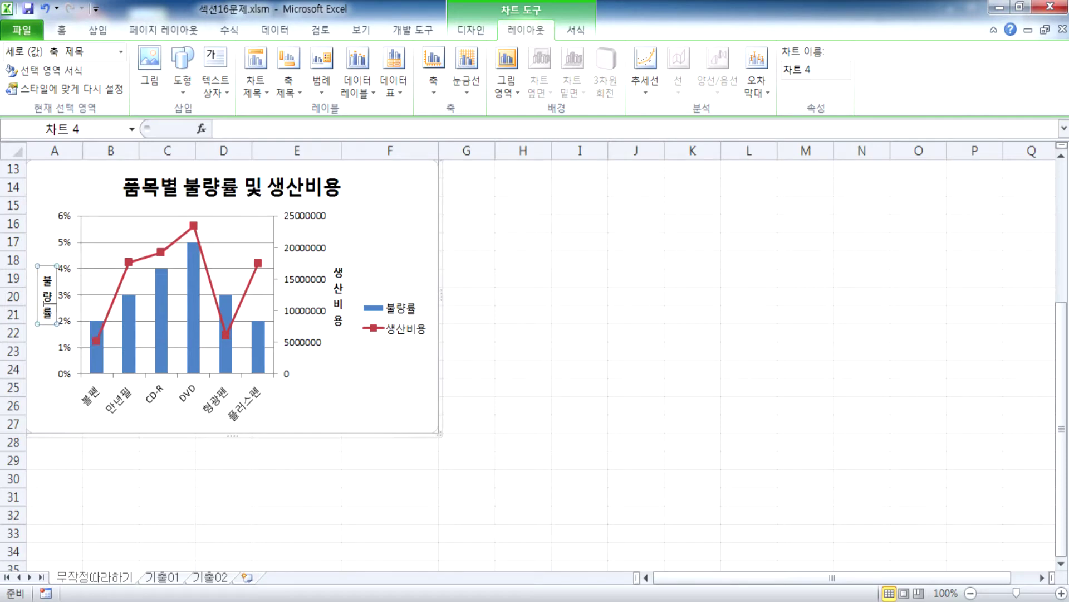
{"action": "left_click", "coordinate": [288, 83]}
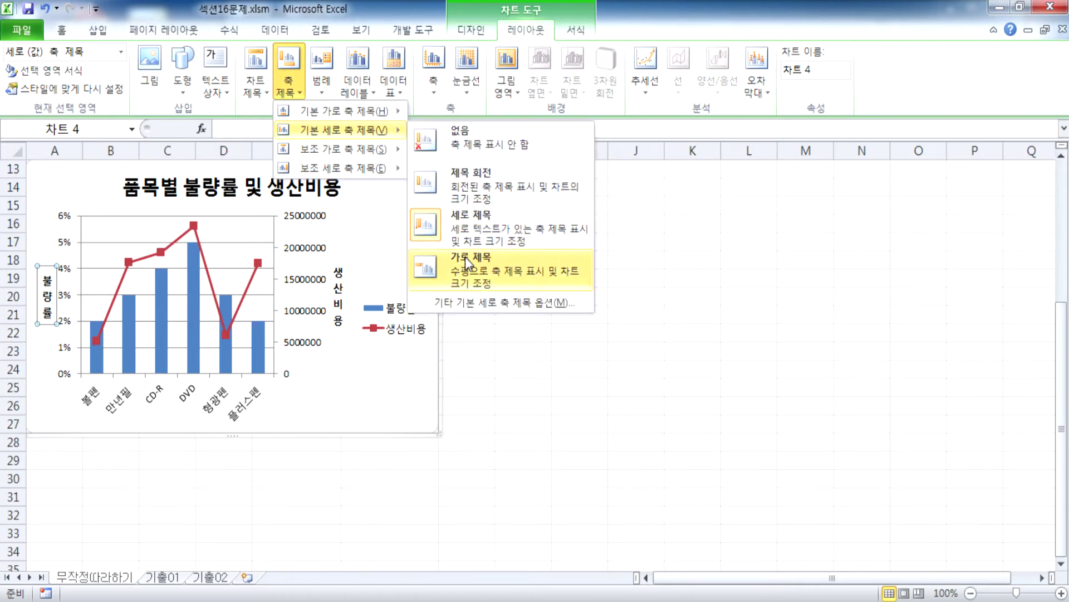
{"action": "left_click", "coordinate": [465, 259]}
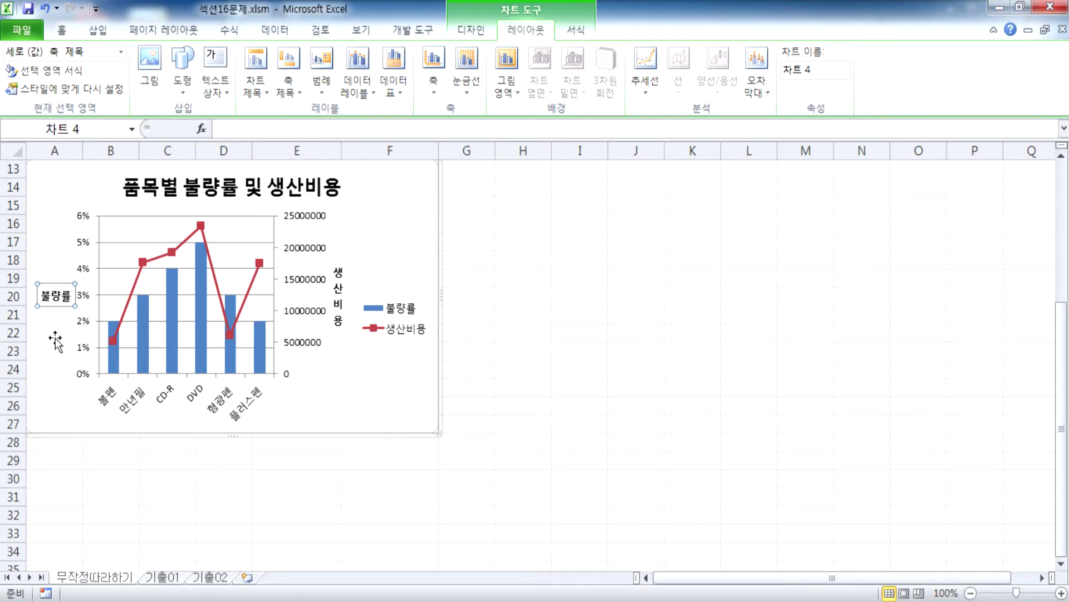
Try the text direction 세로 in the 불량률 axis title's alignment settings, and undo the change
{"action": "double_click", "coordinate": [55, 295]}
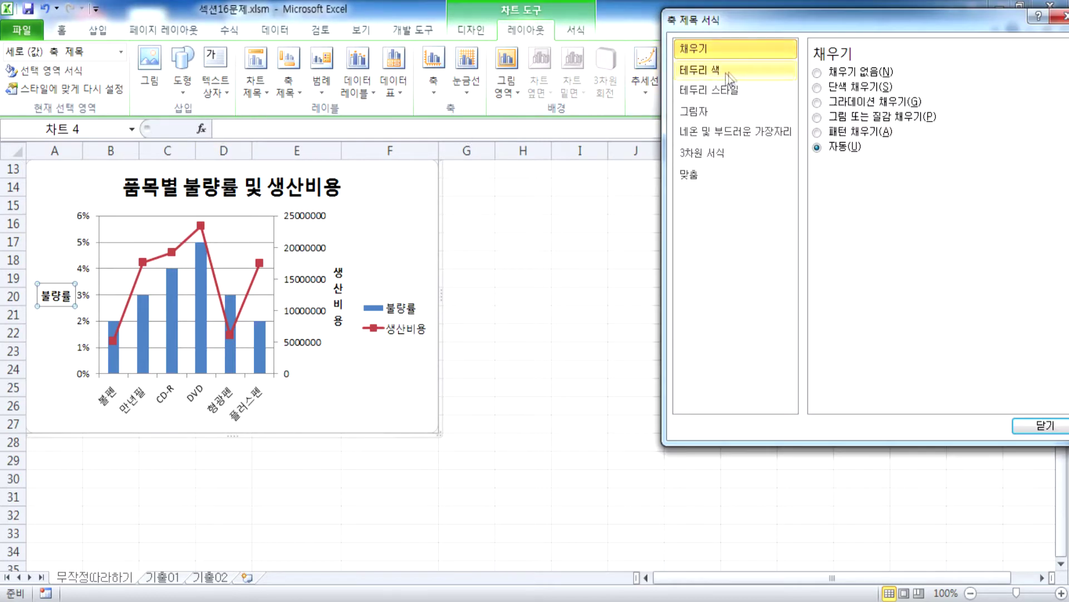
{"action": "left_click_drag", "start_coordinate": [716, 22], "coordinate": [604, 47]}
{"action": "left_click", "coordinate": [577, 199]}
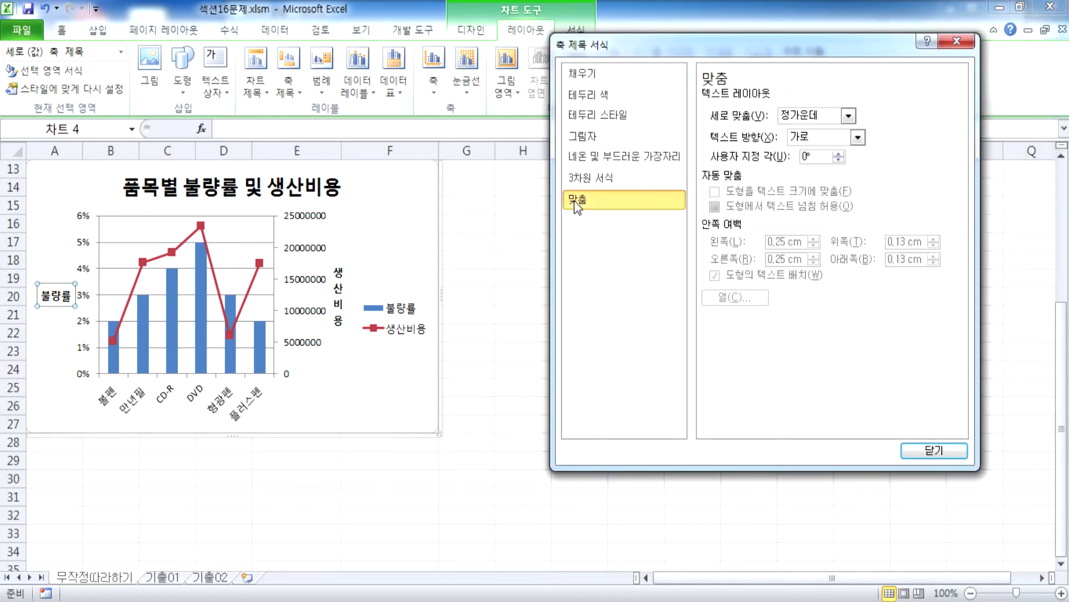
{"action": "left_click", "coordinate": [858, 137]}
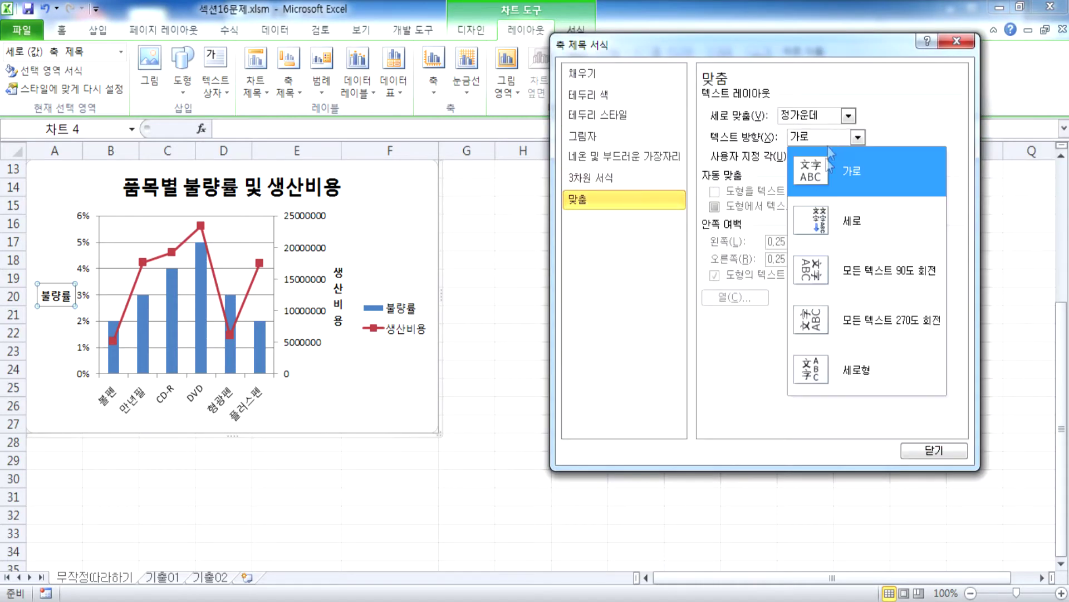
{"action": "left_click", "coordinate": [826, 236]}
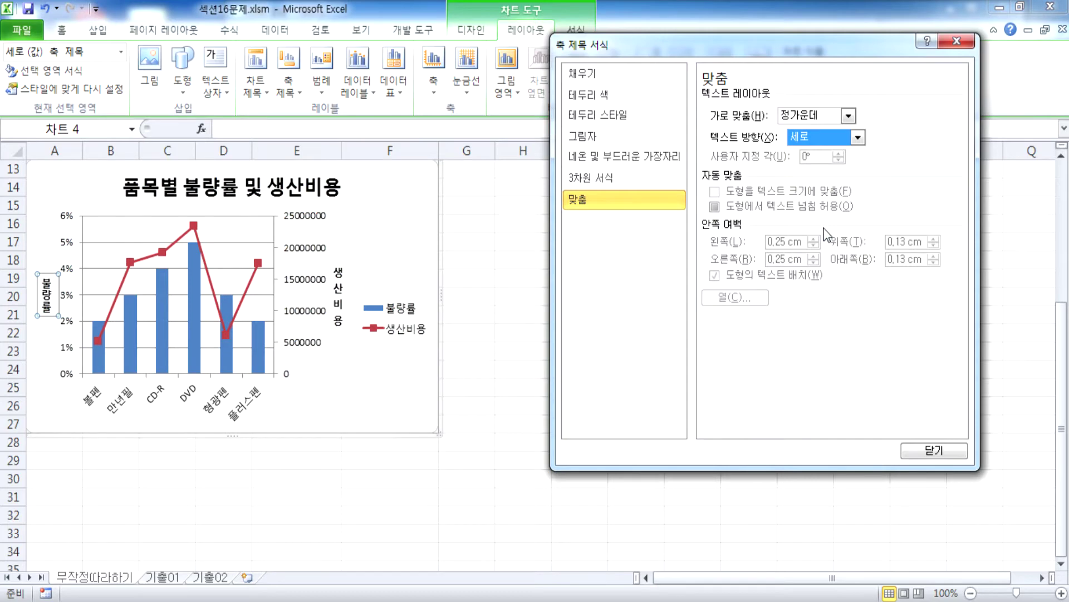
{"action": "key", "text": "Escape"}
{"action": "key", "text": "ctrl+z"}
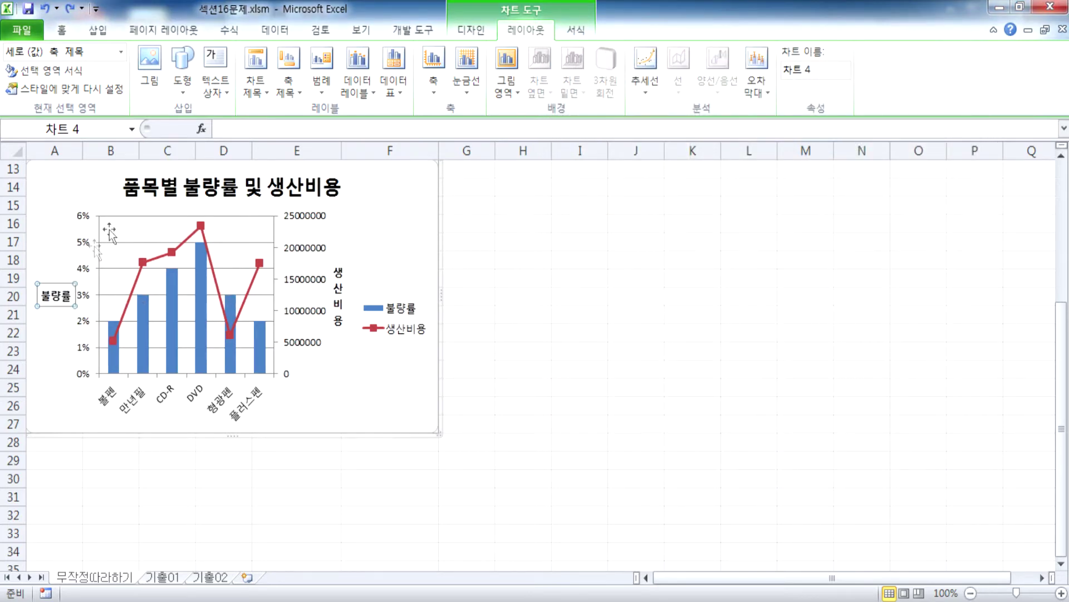
Set the 불량률 axis title back to the vertical text layout (세로 제목)
{"action": "left_click", "coordinate": [289, 88]}
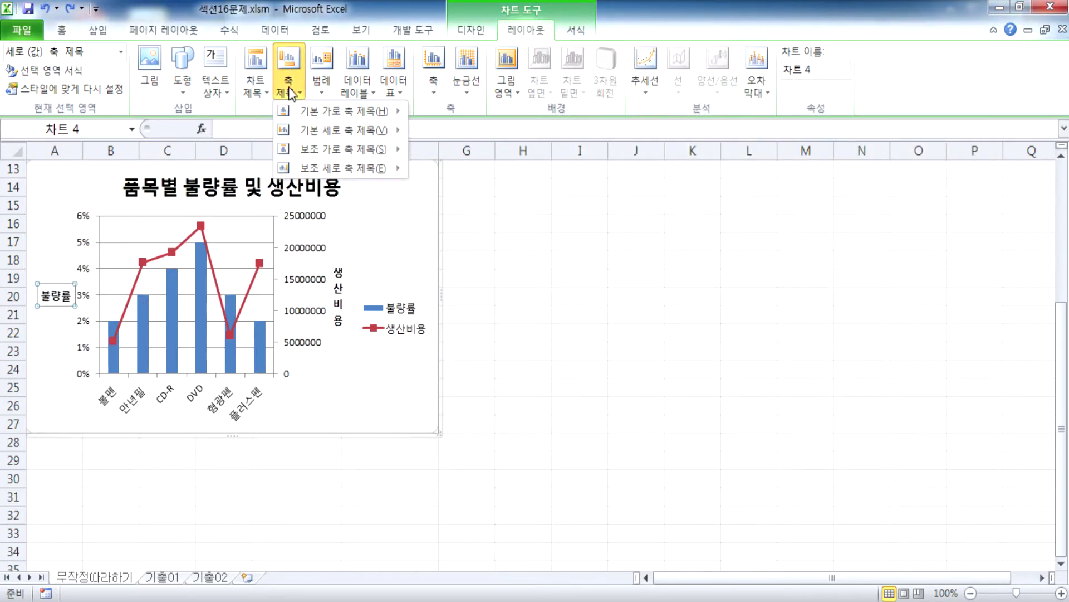
{"action": "mouse_move", "coordinate": [330, 132]}
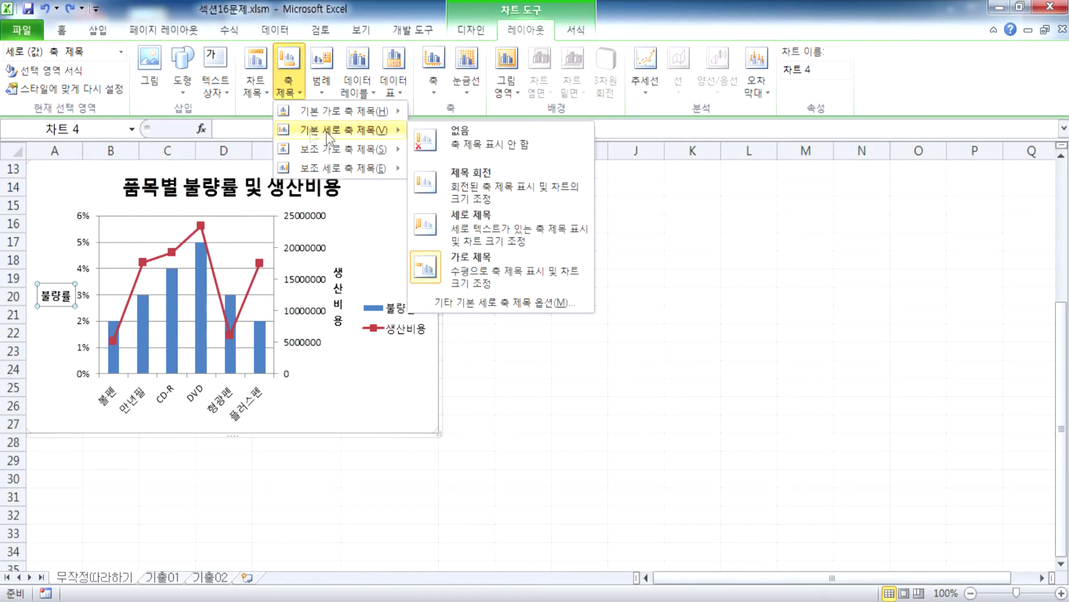
{"action": "left_click", "coordinate": [480, 225]}
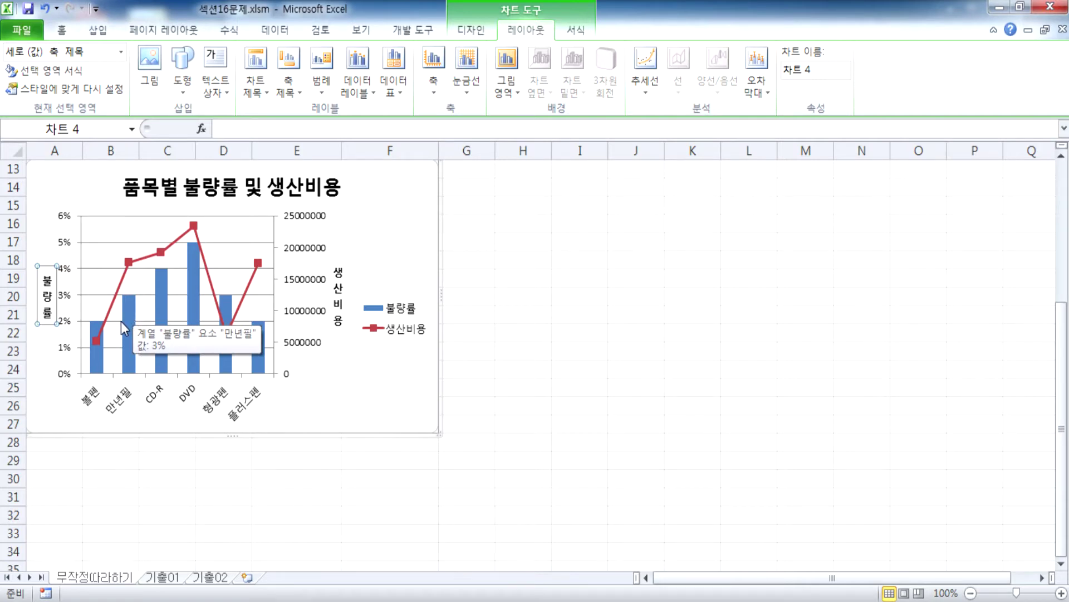
Examine the text direction in the alignment settings (맞춤) of the 불량률 axis title
{"action": "double_click", "coordinate": [41, 320]}
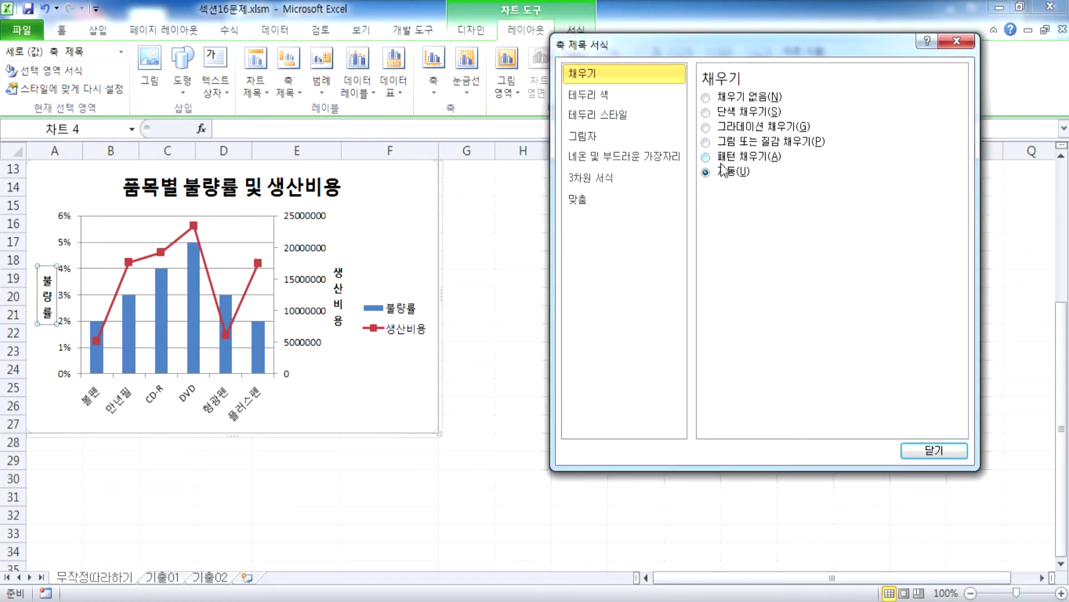
{"action": "left_click", "coordinate": [579, 199]}
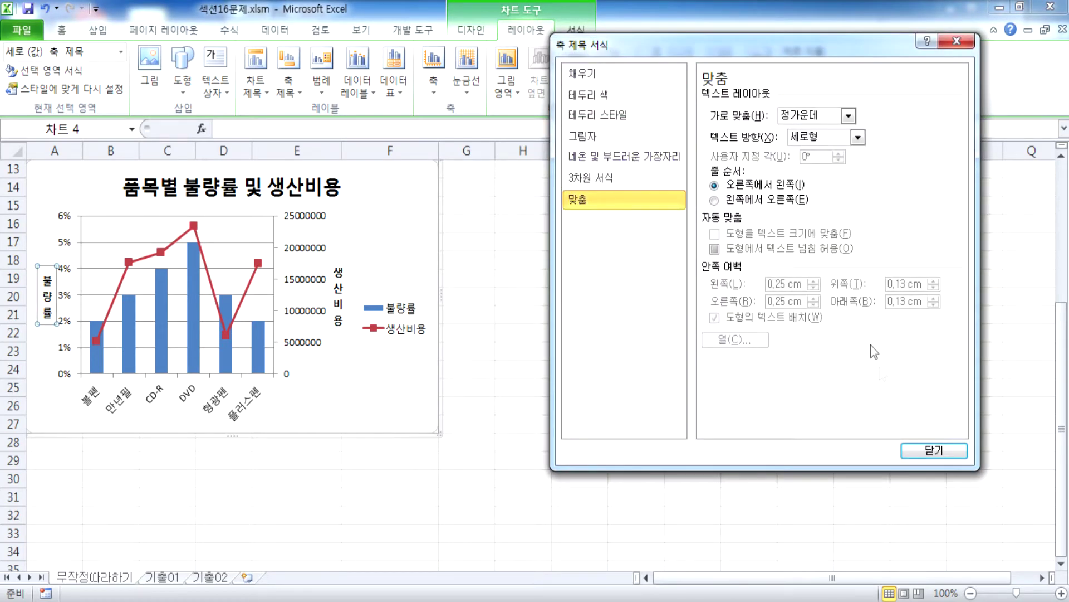
{"action": "left_click", "coordinate": [920, 449]}
{"action": "left_click", "coordinate": [347, 388]}
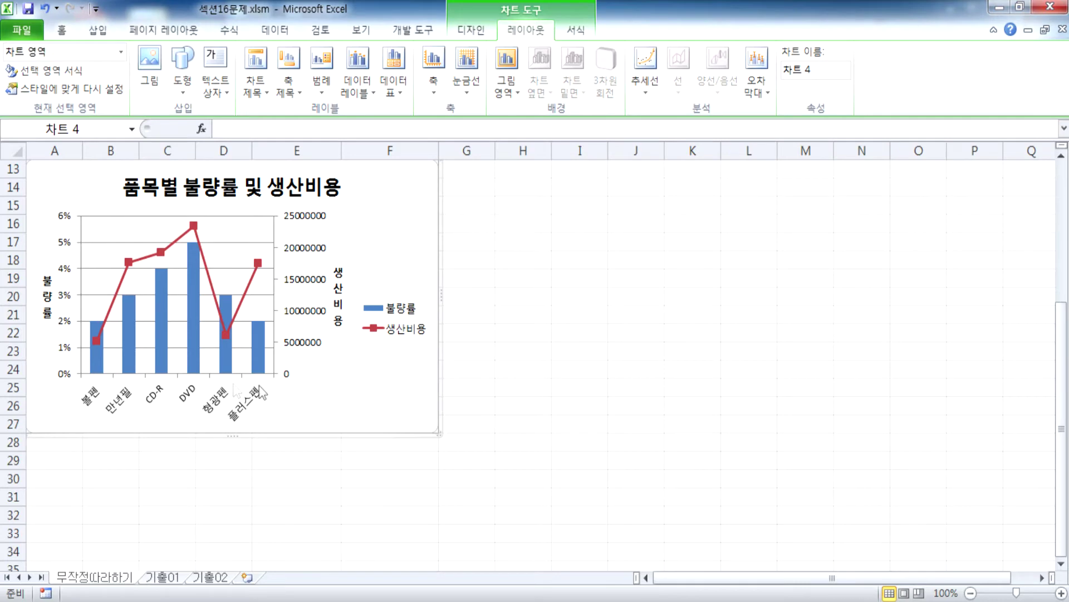
Try the horizontal layout (가로 제목) on the 불량률 axis title, and return it to vertical text (세로 제목)
{"action": "left_click", "coordinate": [48, 287]}
{"action": "left_click", "coordinate": [289, 94]}
{"action": "mouse_move", "coordinate": [343, 129]}
{"action": "left_click", "coordinate": [469, 260]}
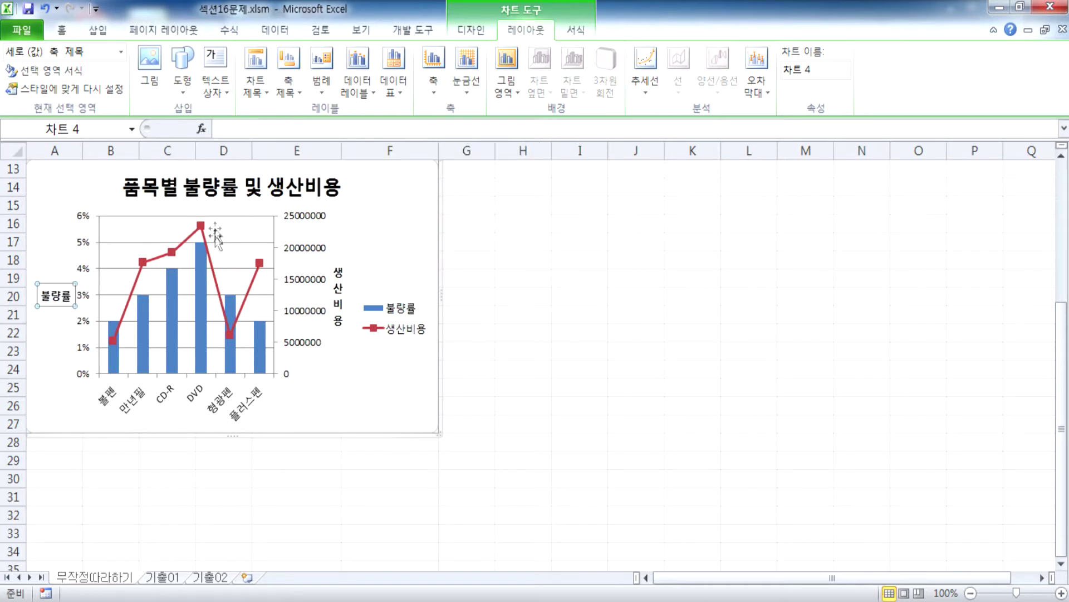
{"action": "left_click", "coordinate": [255, 86]}
{"action": "left_click", "coordinate": [290, 86]}
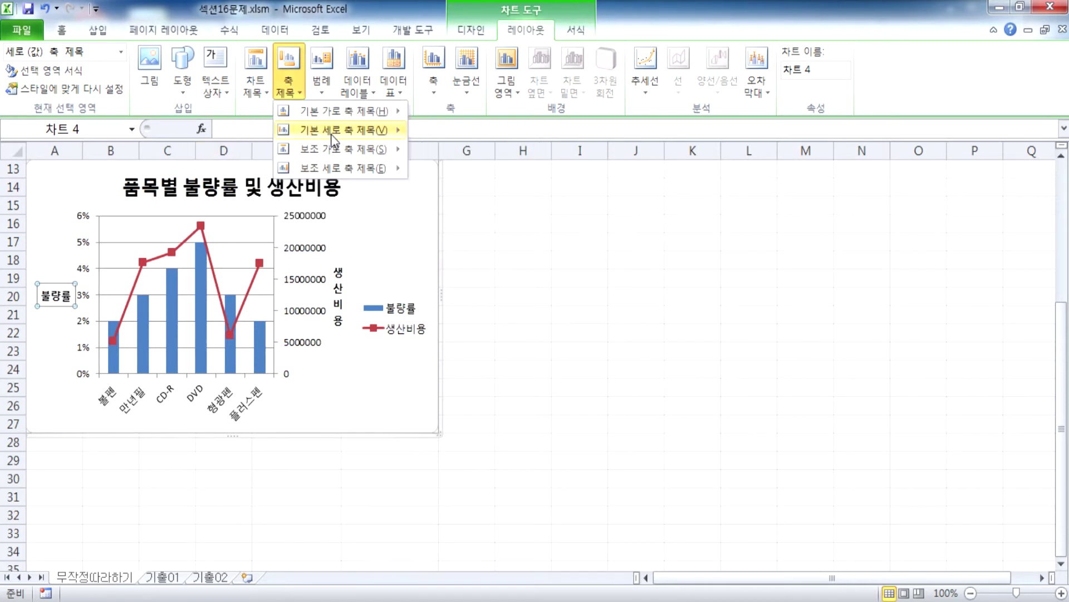
{"action": "mouse_move", "coordinate": [334, 135]}
{"action": "left_click", "coordinate": [469, 226]}
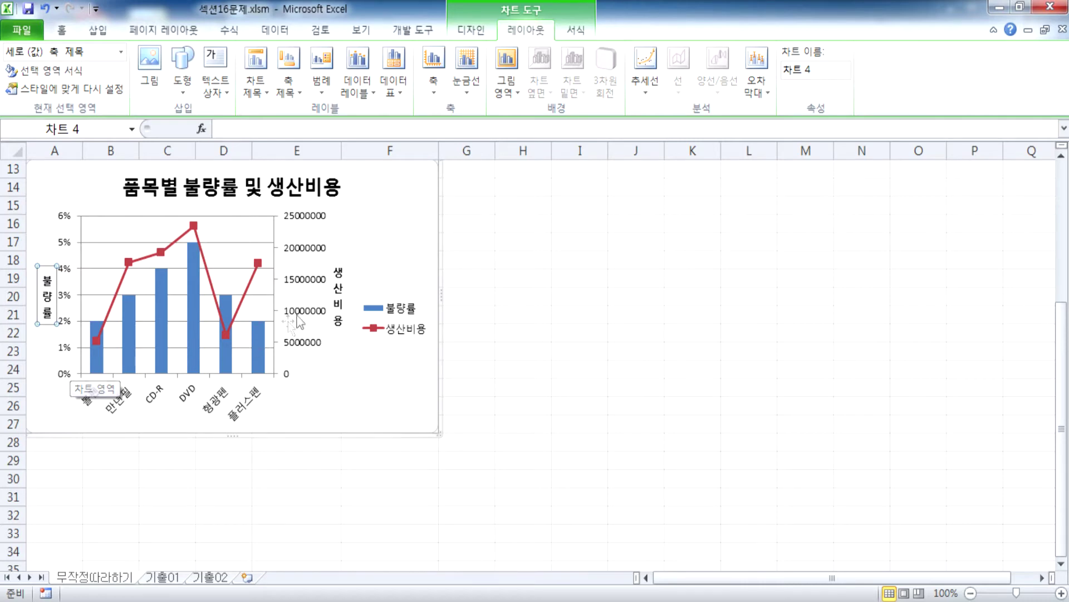
{"action": "left_click", "coordinate": [409, 241]}
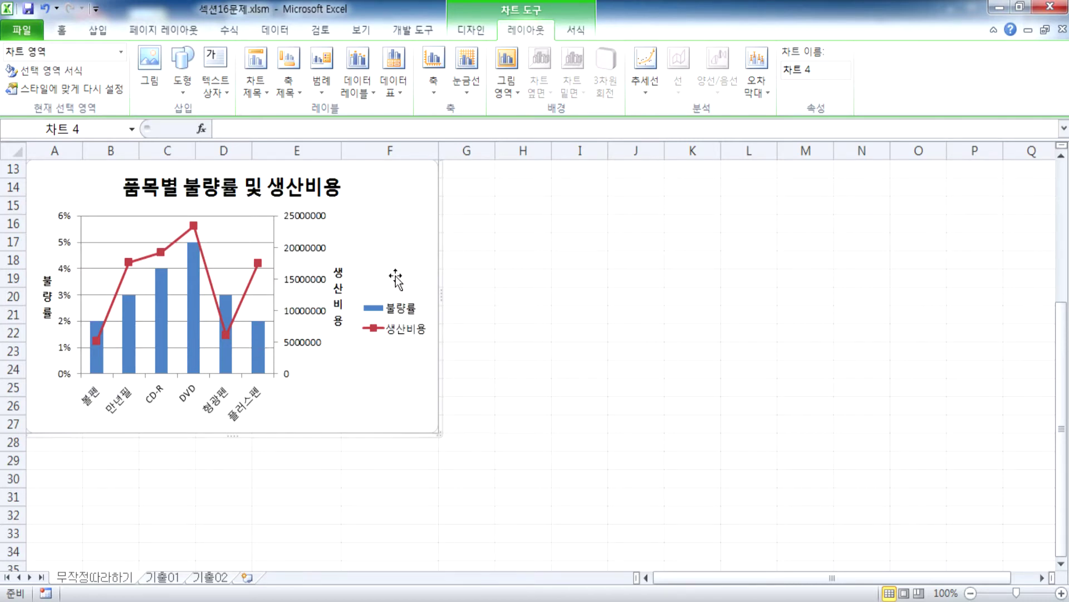
Set the font of the chart title 품목별 불량률 및 생산비용 to 굴림
{"action": "scroll", "coordinate": [396, 278], "scroll_direction": "up", "scroll_amount": 1}
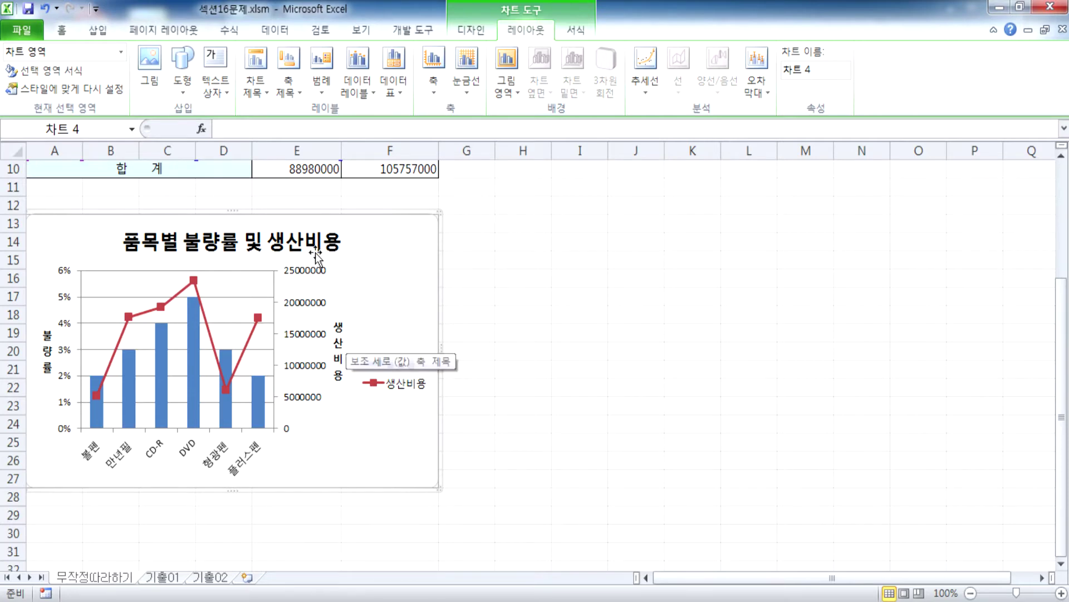
{"action": "left_click", "coordinate": [331, 249]}
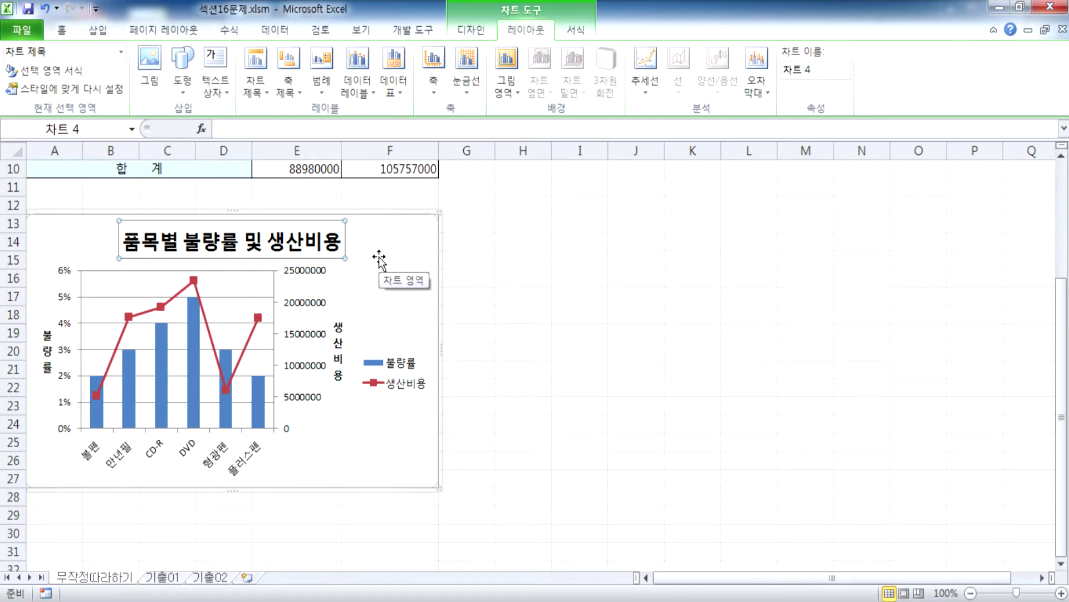
{"action": "left_click", "coordinate": [62, 33]}
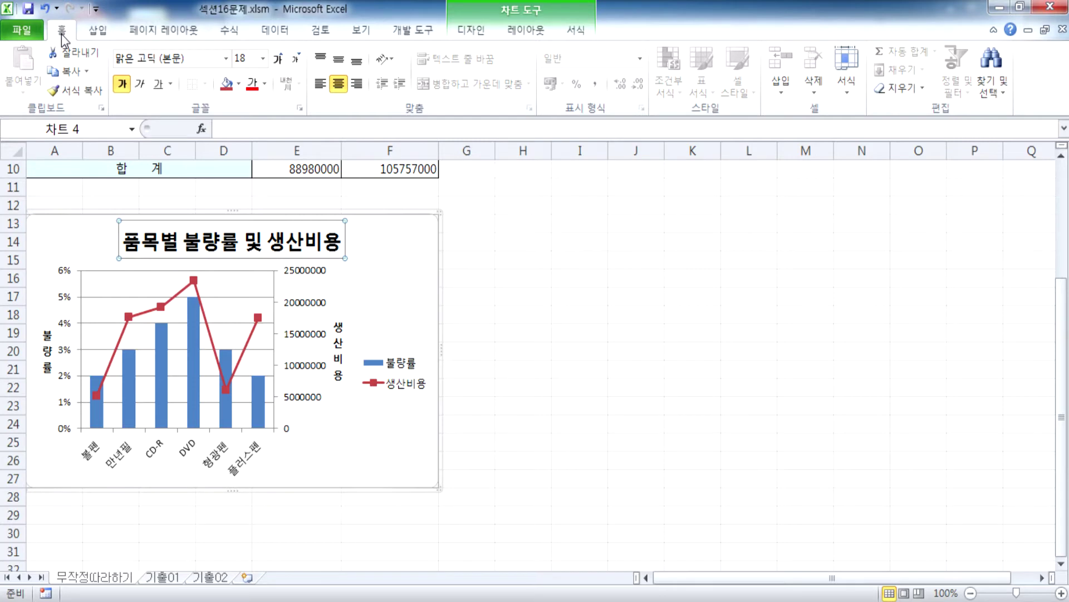
{"action": "left_click", "coordinate": [473, 31]}
{"action": "left_click", "coordinate": [348, 257]}
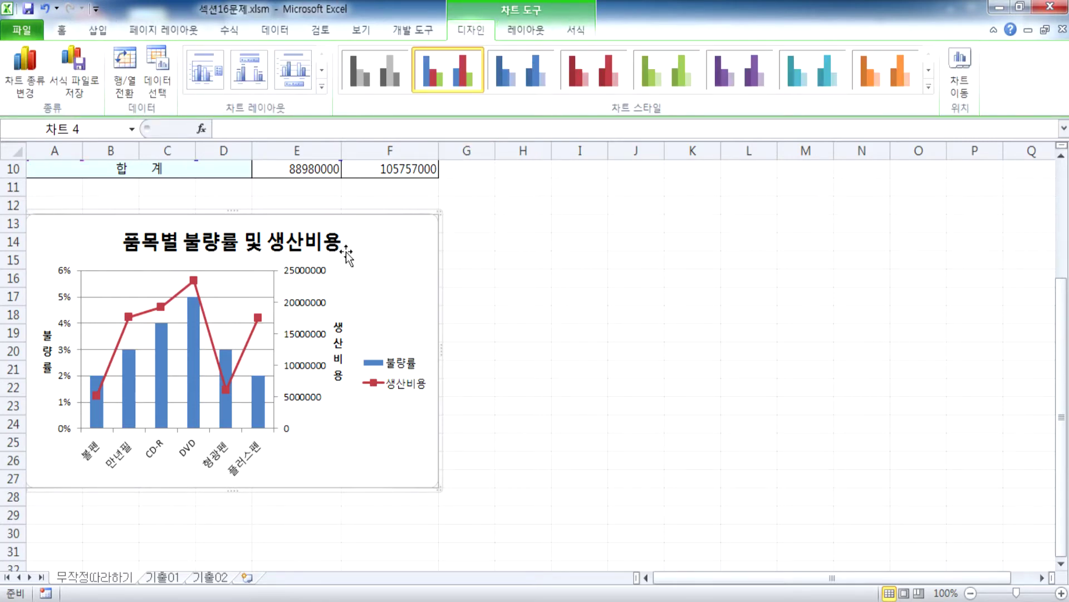
{"action": "left_click", "coordinate": [336, 252]}
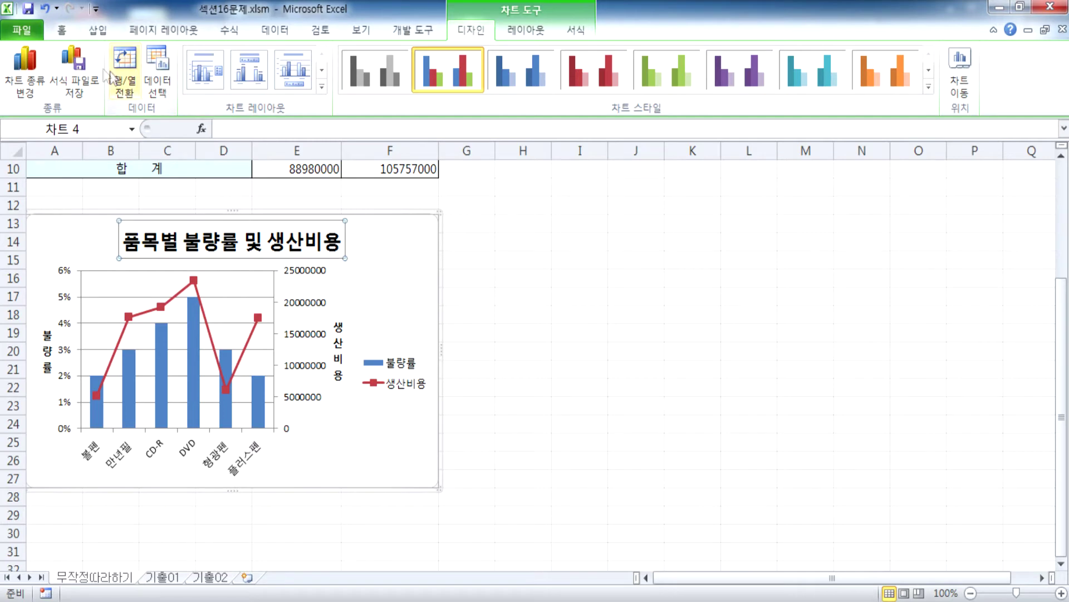
{"action": "left_click", "coordinate": [58, 33]}
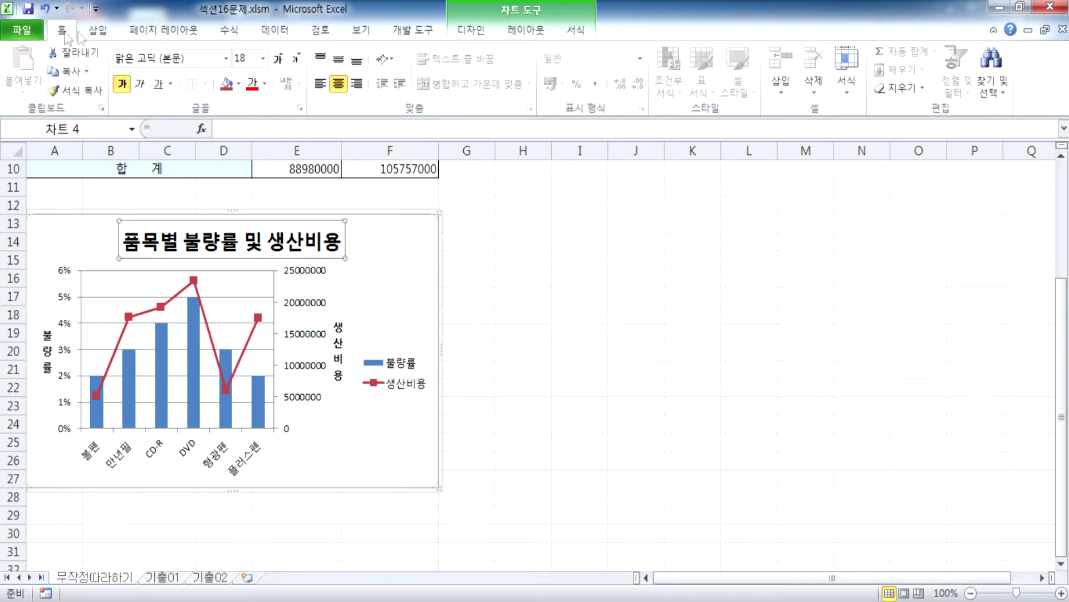
{"action": "left_click", "coordinate": [225, 59]}
{"action": "type", "text": "굴림"}
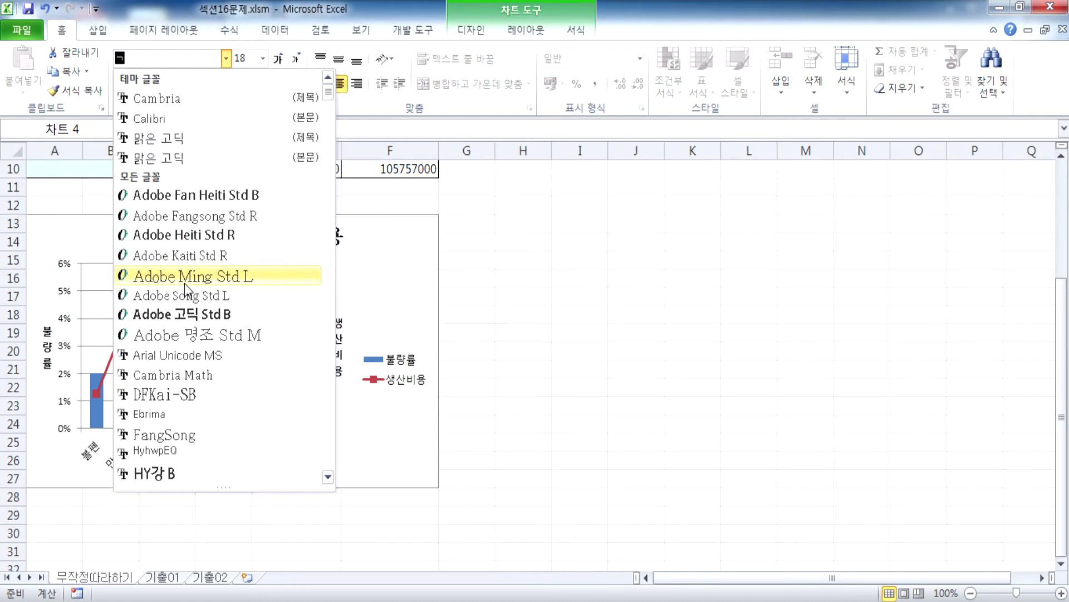
{"action": "key", "text": "Return"}
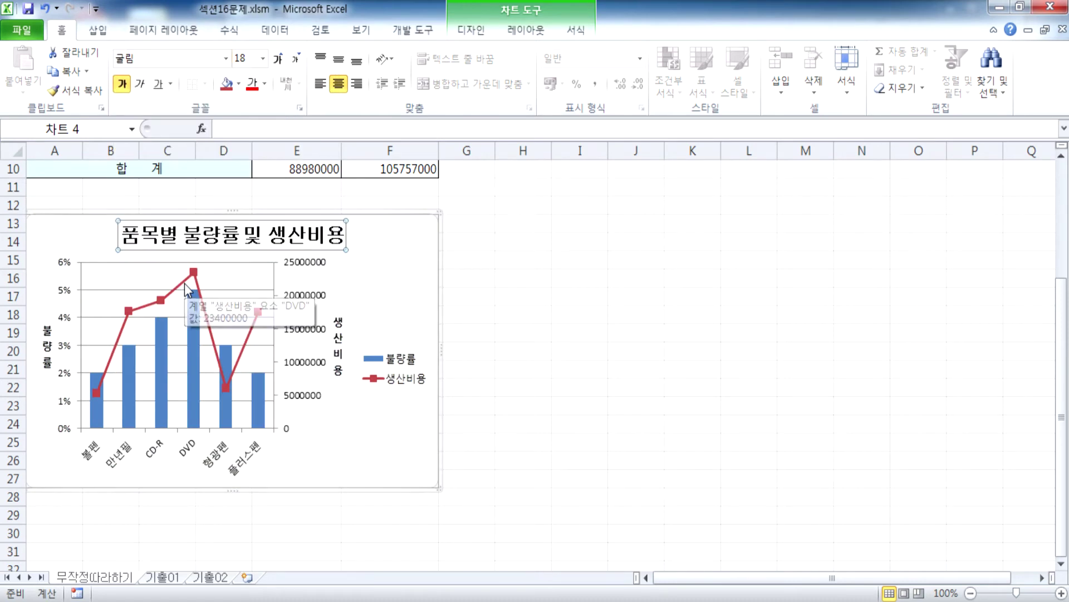
Set the chart title's font size to 14
{"action": "left_click", "coordinate": [226, 59]}
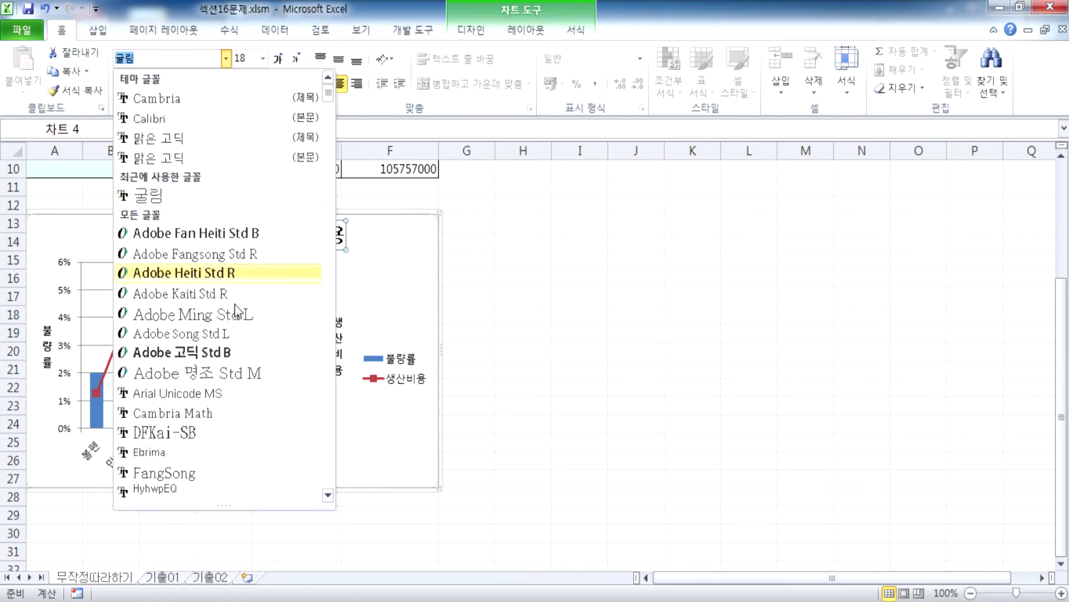
{"action": "scroll", "coordinate": [333, 128], "scroll_direction": "down", "scroll_amount": 2}
{"action": "left_click_drag", "start_coordinate": [333, 128], "coordinate": [329, 84]}
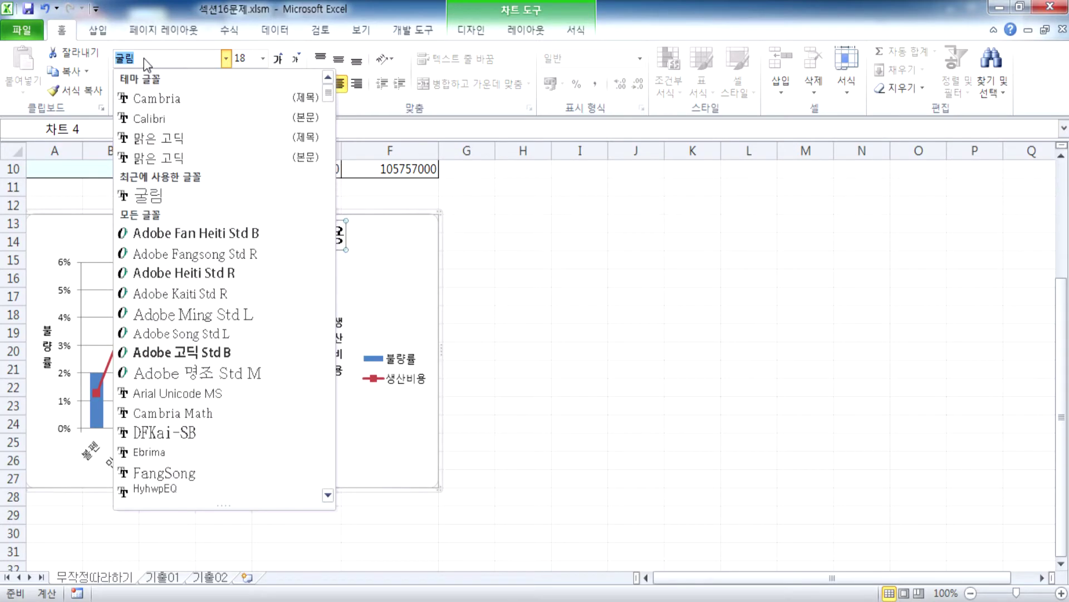
{"action": "left_click", "coordinate": [296, 59]}
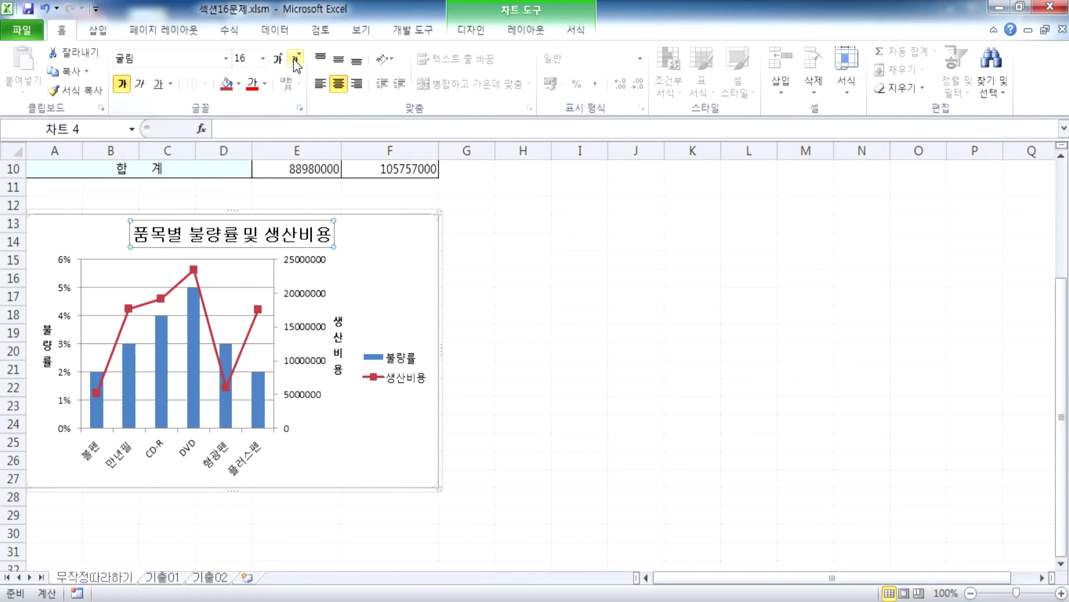
{"action": "left_click", "coordinate": [296, 59]}
{"action": "left_click", "coordinate": [296, 59]}
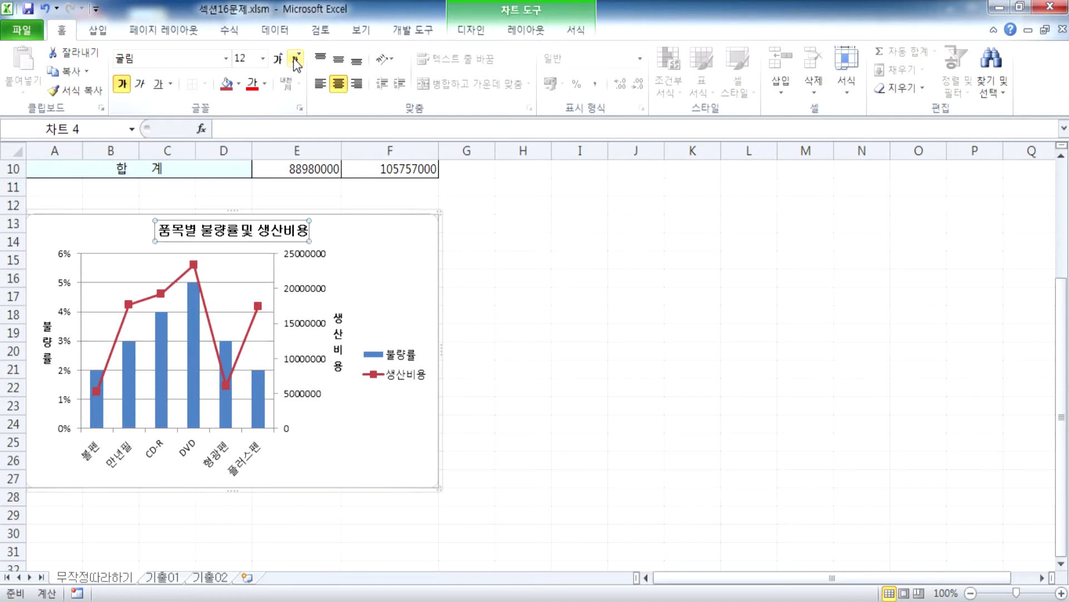
{"action": "left_click", "coordinate": [279, 59]}
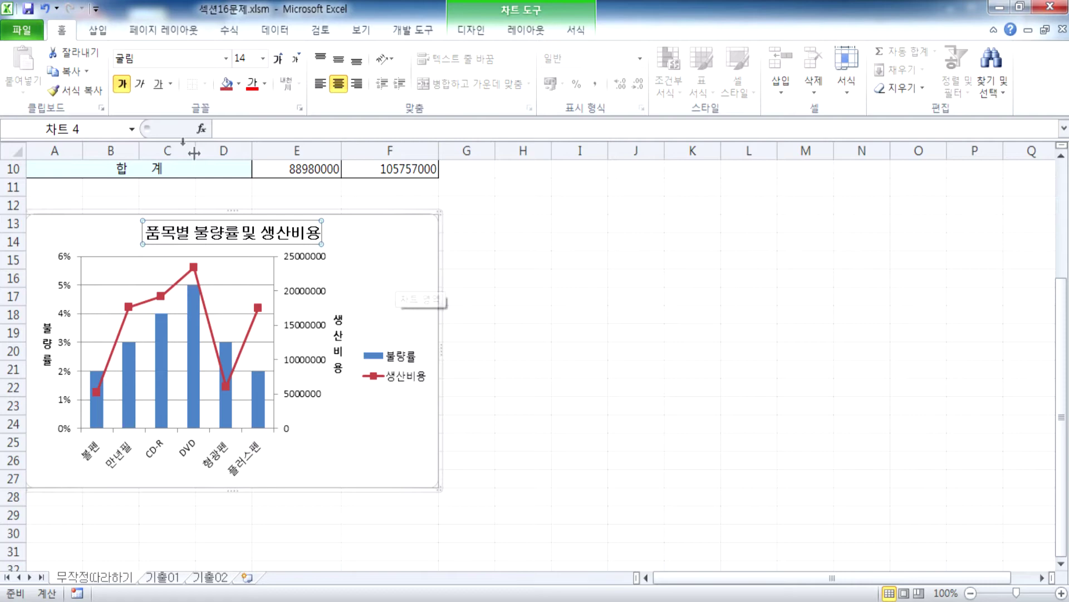
Try removing the bold style from the chart title, and restore it
{"action": "left_click", "coordinate": [121, 84]}
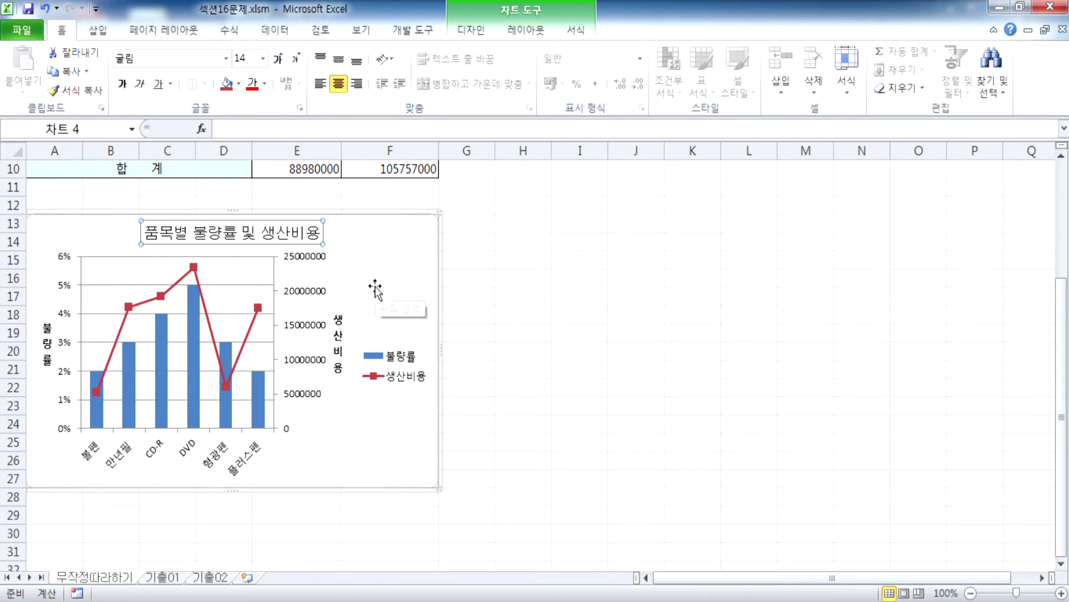
{"action": "left_click", "coordinate": [121, 84]}
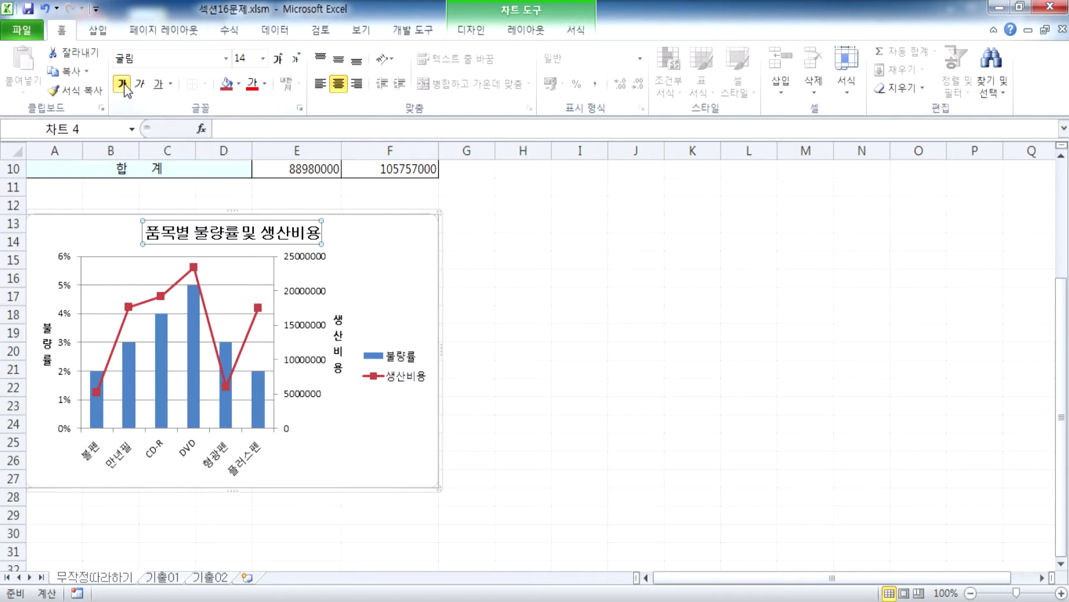
{"action": "left_click", "coordinate": [409, 288]}
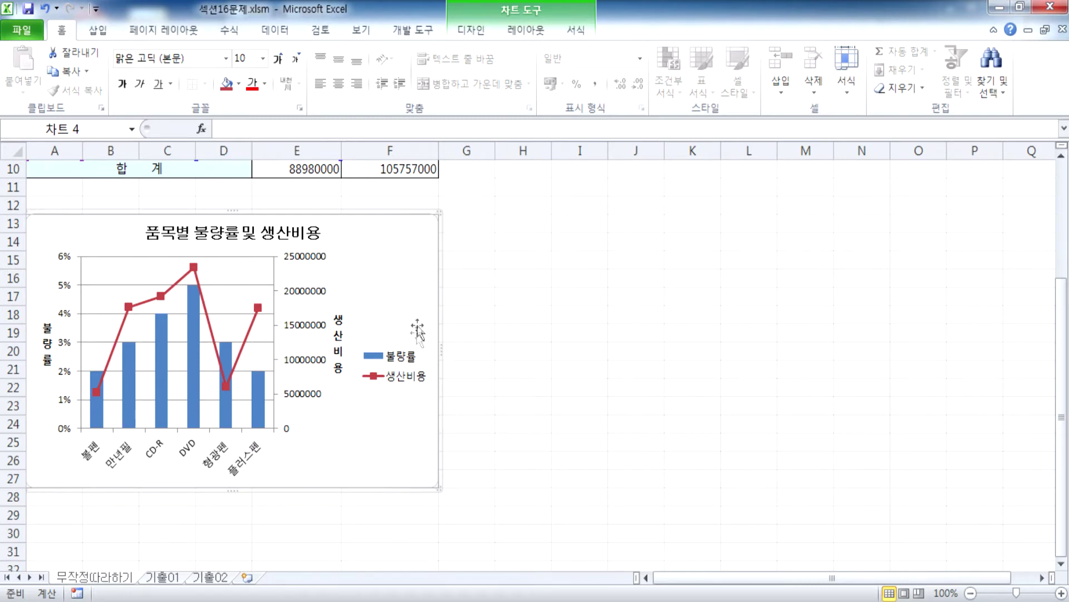
Set the secondary vertical axis (생산비용) number format to 숫자 with the 1000 단위 구분 기호 and 0 decimal places
{"action": "left_click", "coordinate": [304, 261]}
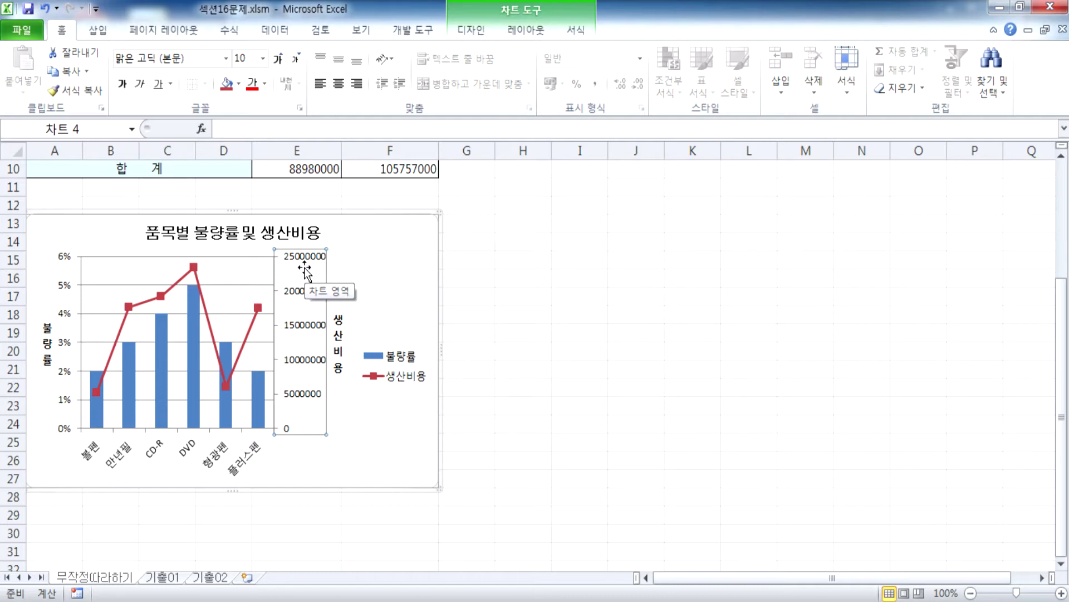
{"action": "left_click", "coordinate": [378, 264]}
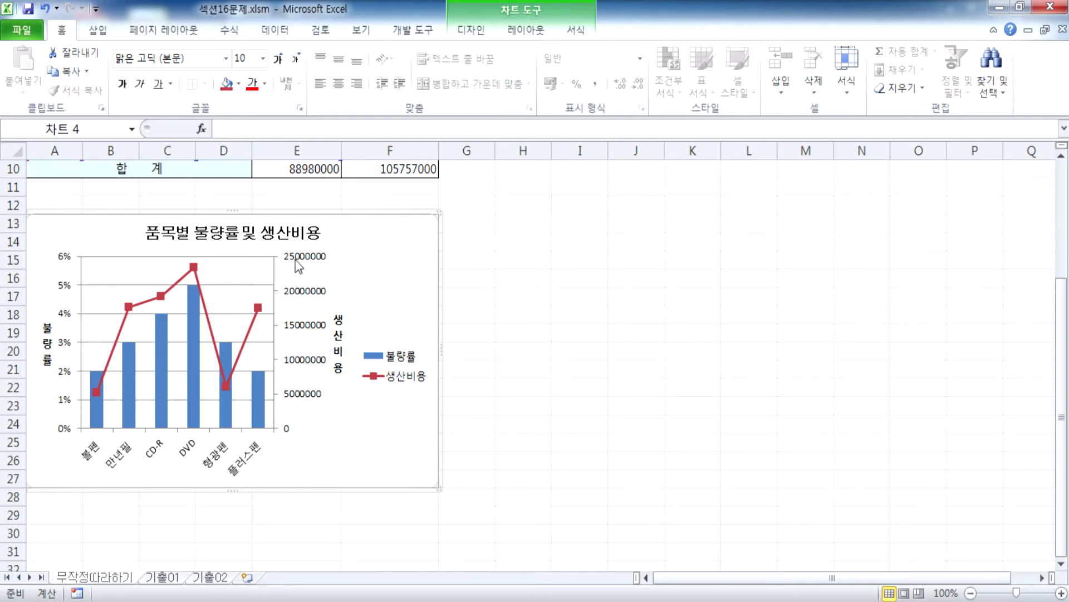
{"action": "double_click", "coordinate": [301, 262]}
{"action": "left_click_drag", "start_coordinate": [642, 41], "coordinate": [591, 68]}
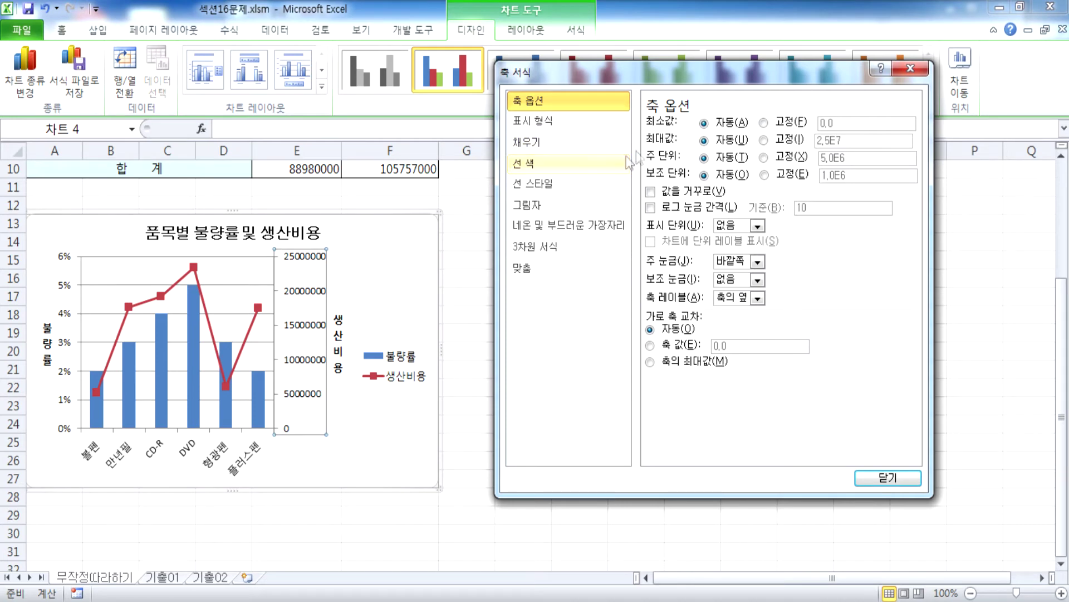
{"action": "left_click", "coordinate": [553, 121]}
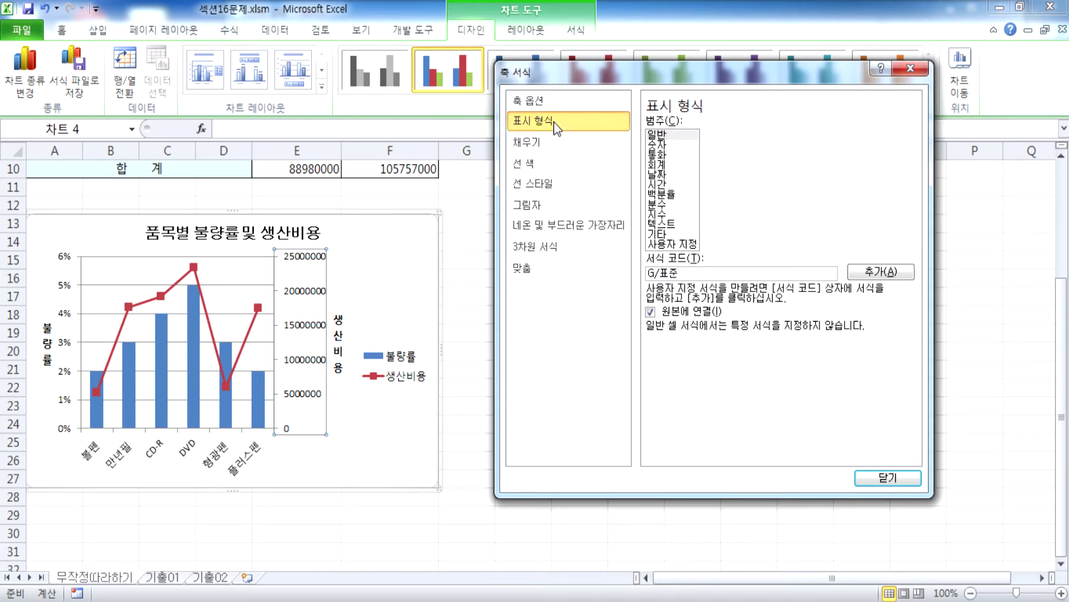
{"action": "left_click", "coordinate": [673, 144]}
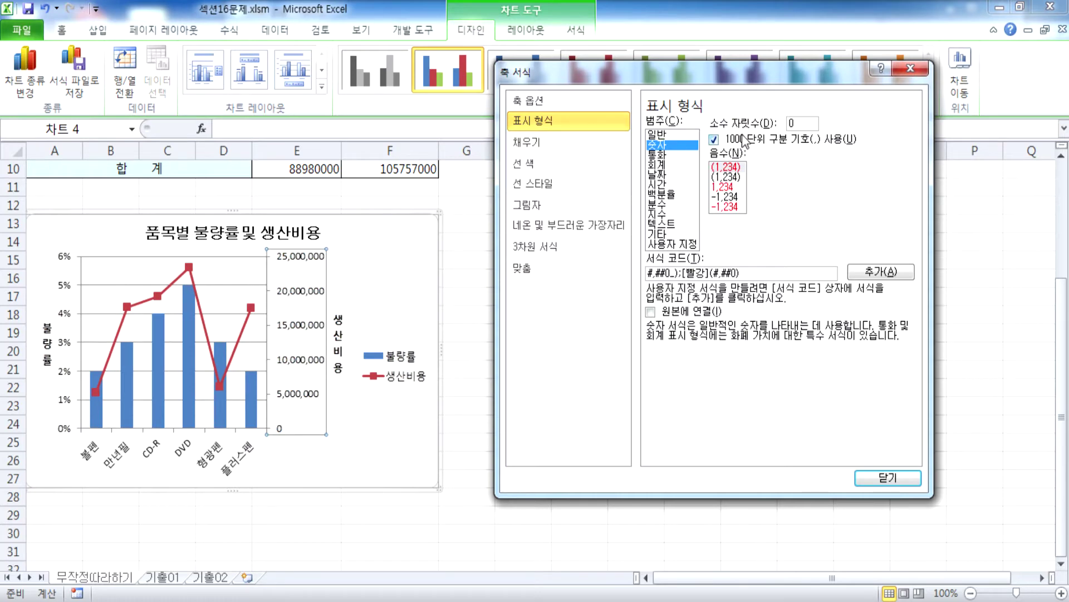
Try the 일반 number format on the secondary axis, and return it to 숫자
{"action": "left_click", "coordinate": [550, 106]}
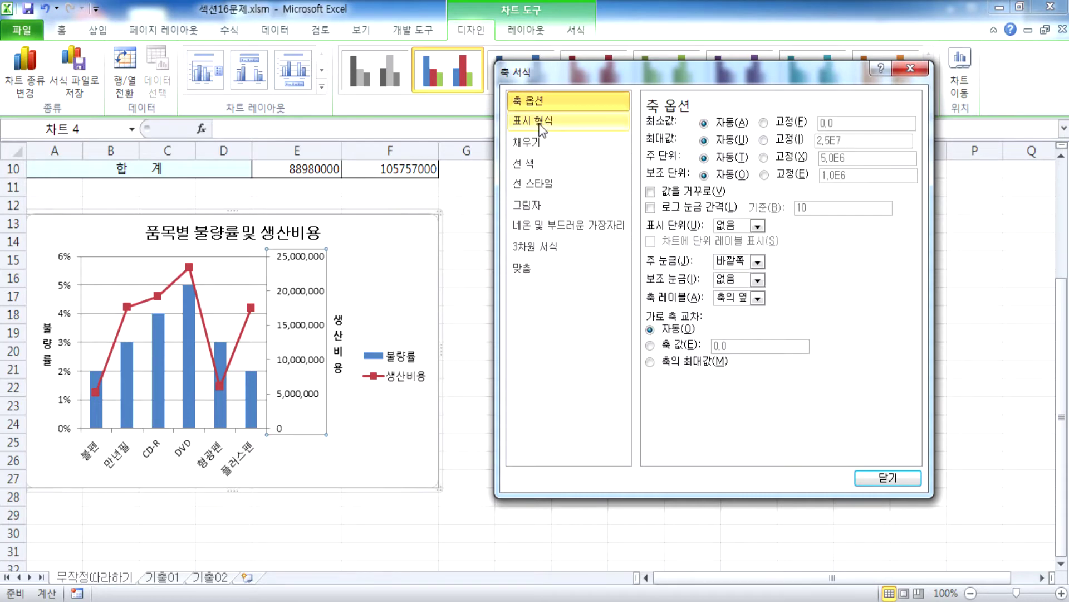
{"action": "left_click", "coordinate": [540, 127]}
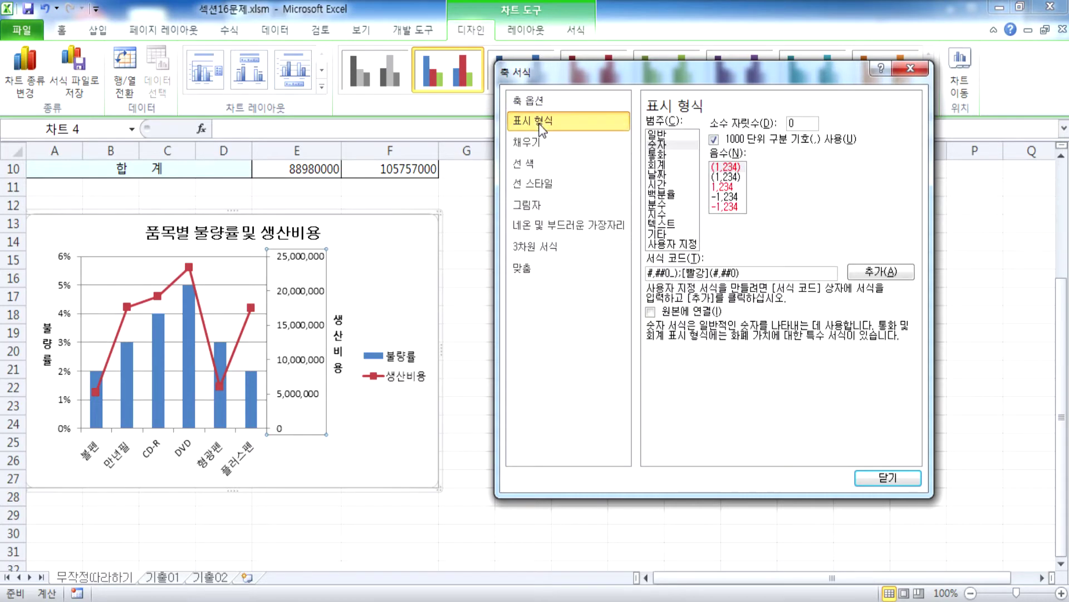
{"action": "left_click", "coordinate": [663, 135]}
{"action": "left_click", "coordinate": [663, 145]}
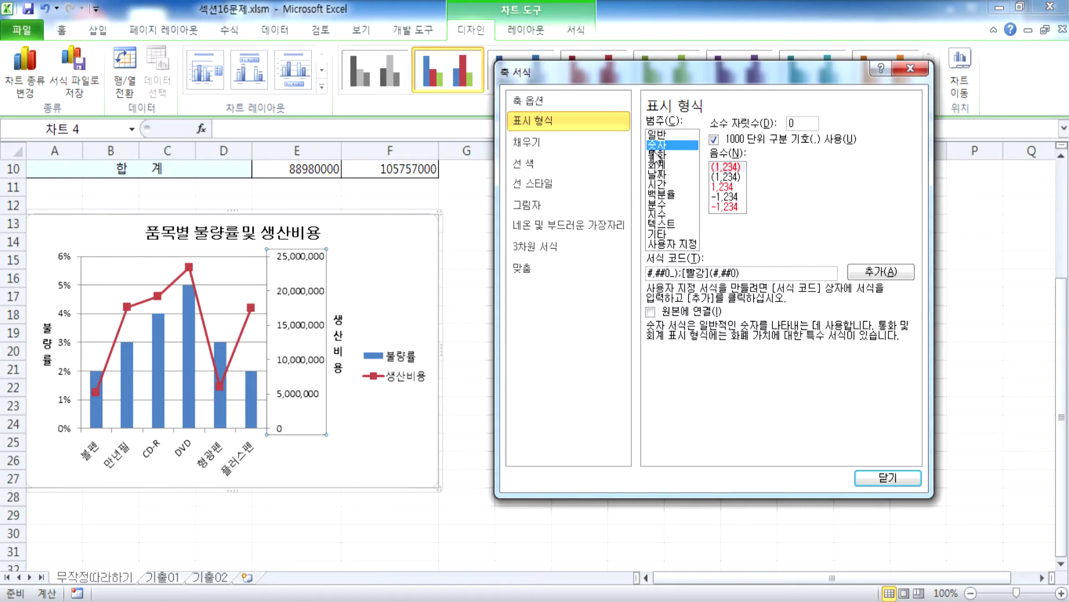
{"action": "left_click", "coordinate": [543, 101]}
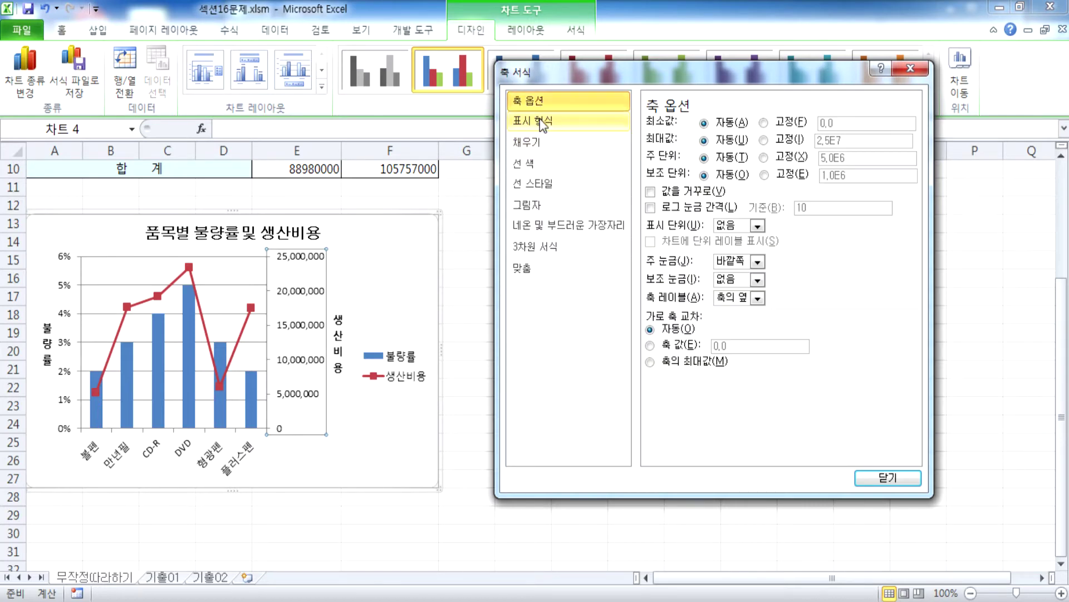
{"action": "left_click", "coordinate": [540, 119]}
{"action": "left_click", "coordinate": [674, 146]}
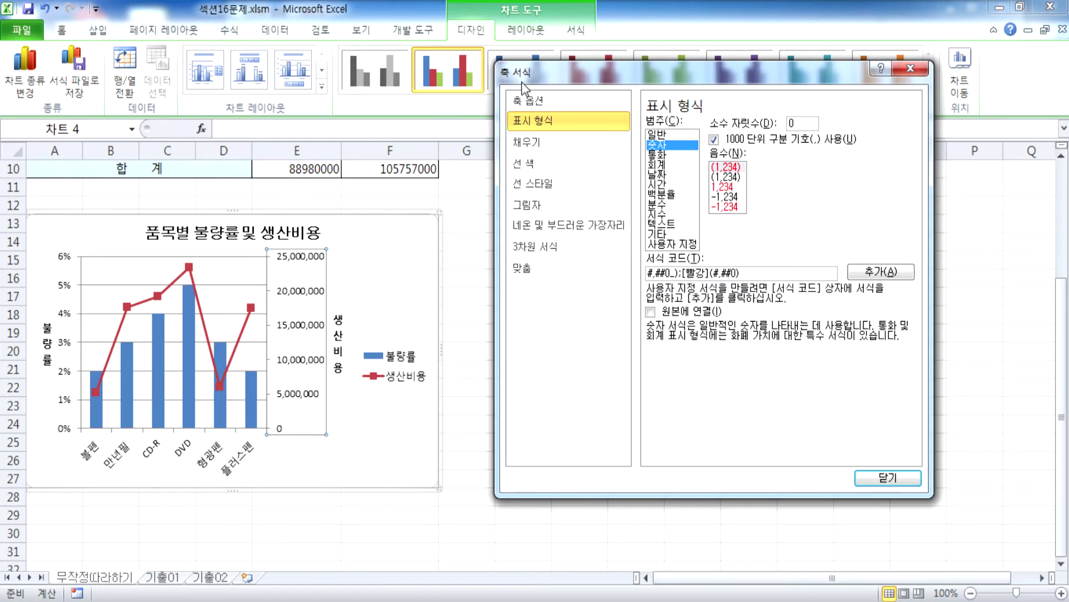
Fix the maximum value (최대값) of the secondary vertical axis at 30000000
{"action": "left_click", "coordinate": [567, 103]}
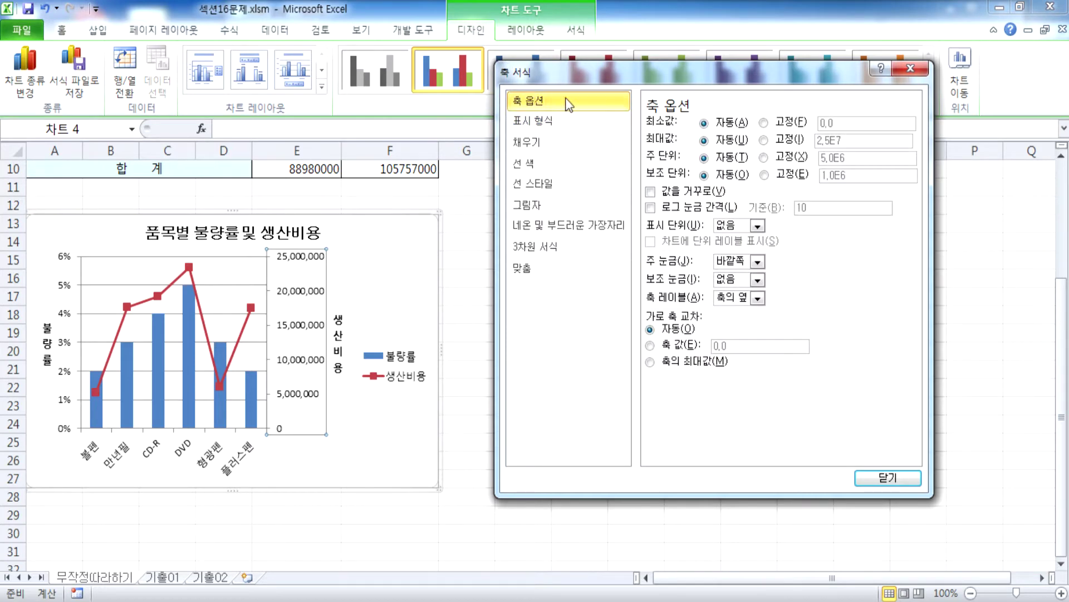
{"action": "left_click_drag", "start_coordinate": [727, 81], "coordinate": [645, 74]}
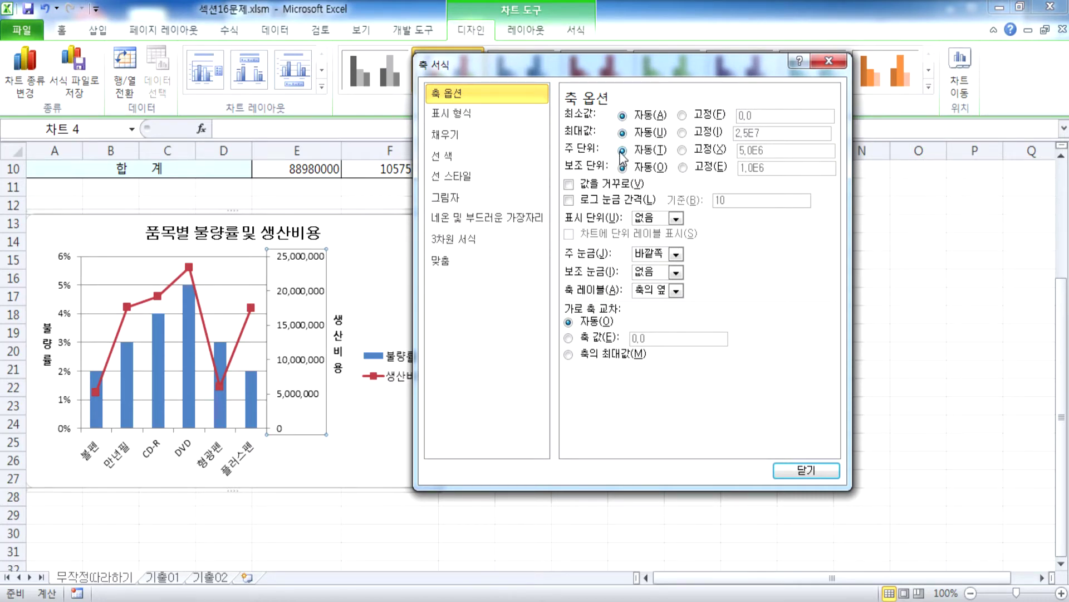
{"action": "left_click", "coordinate": [682, 133]}
{"action": "left_click_drag", "start_coordinate": [774, 134], "coordinate": [706, 130]}
{"action": "left_click", "coordinate": [779, 134]}
{"action": "left_click_drag", "start_coordinate": [768, 134], "coordinate": [720, 129]}
{"action": "type", "text": "30000000"}
Fix the major unit (주 단위) of the secondary vertical axis at 10000000 and close the axis settings
{"action": "left_click", "coordinate": [683, 151]}
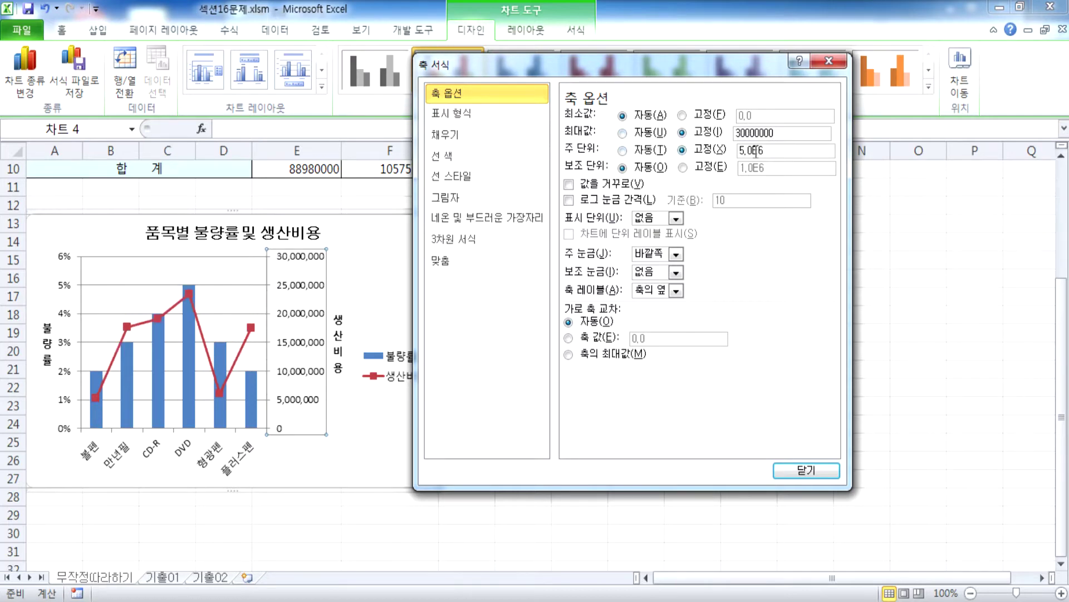
{"action": "type", "text": "10000000"}
{"action": "left_click", "coordinate": [711, 149]}
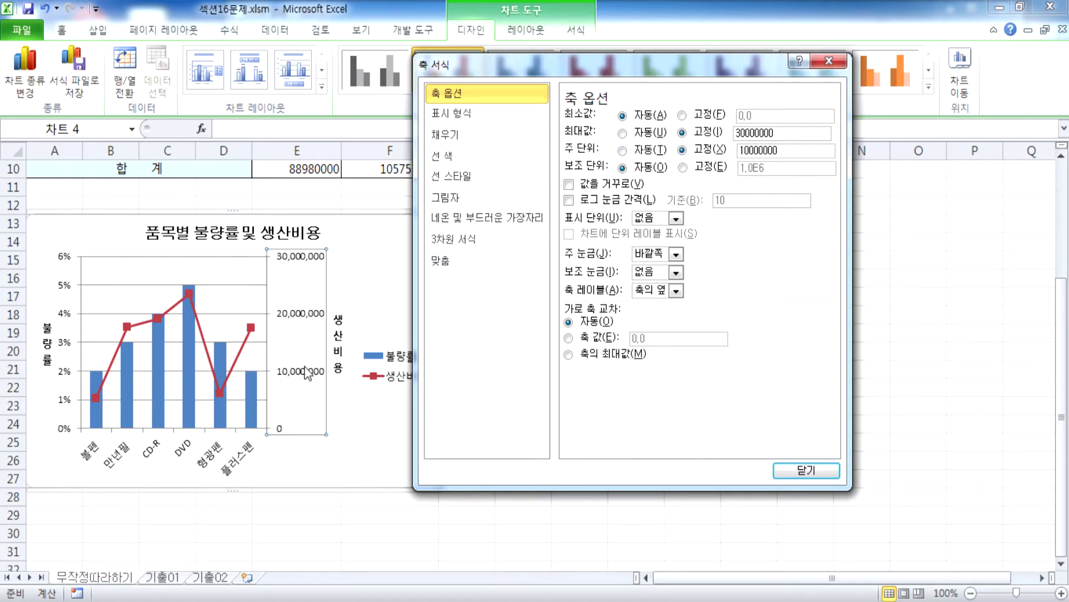
{"action": "left_click_drag", "start_coordinate": [752, 69], "coordinate": [816, 59]}
{"action": "left_click", "coordinate": [890, 53]}
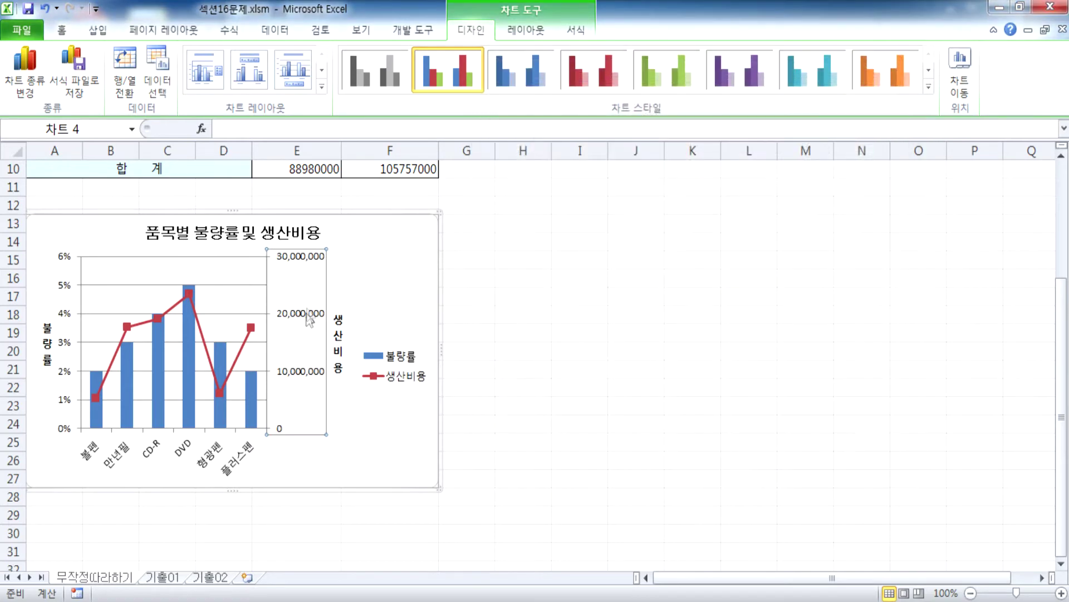
Open the legend's format settings (범례 서식) and place the dialog clear of the chart
{"action": "left_click_drag", "start_coordinate": [715, 55], "coordinate": [836, 63]}
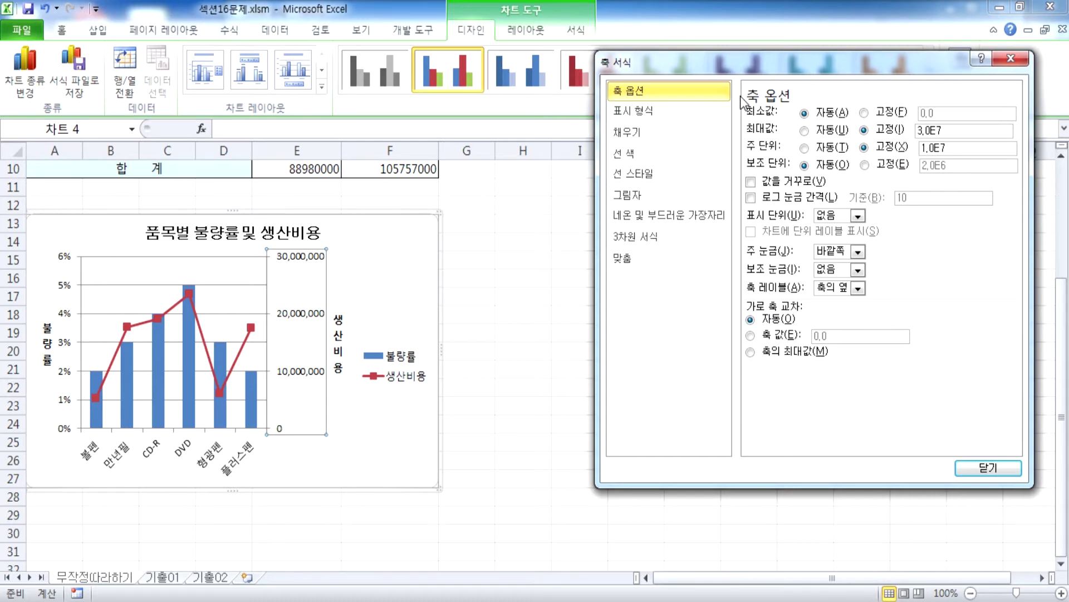
{"action": "left_click", "coordinate": [412, 371]}
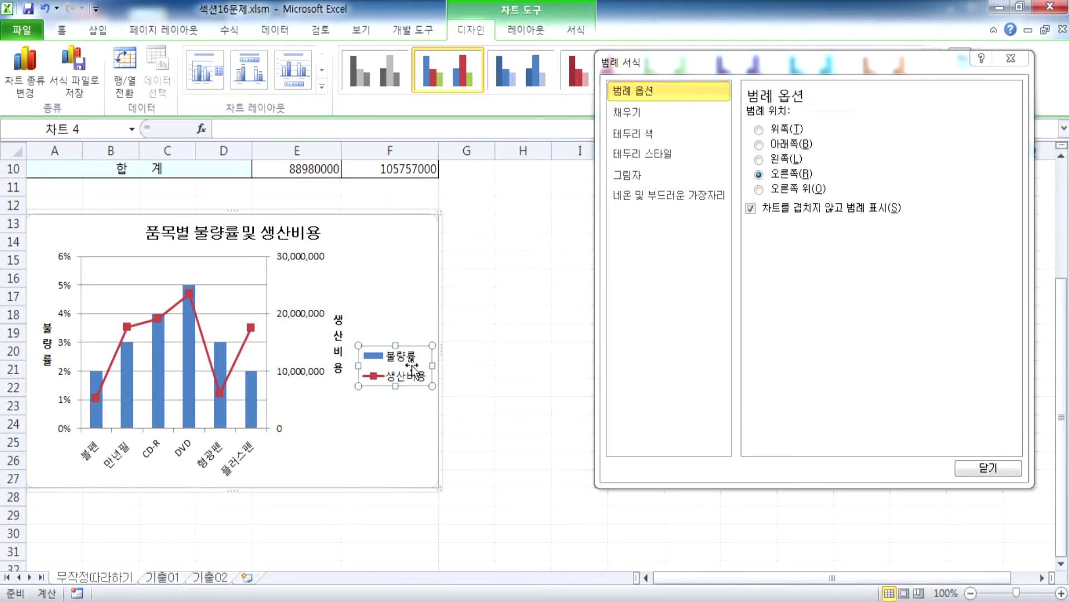
{"action": "left_click", "coordinate": [308, 257]}
{"action": "left_click", "coordinate": [400, 363]}
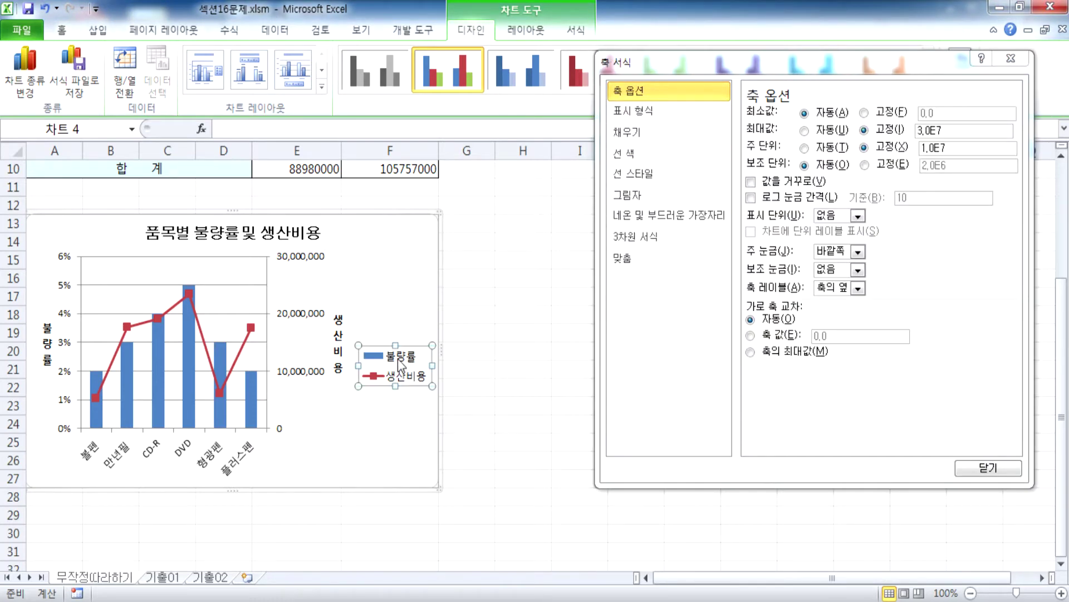
{"action": "left_click_drag", "start_coordinate": [668, 63], "coordinate": [555, 112]}
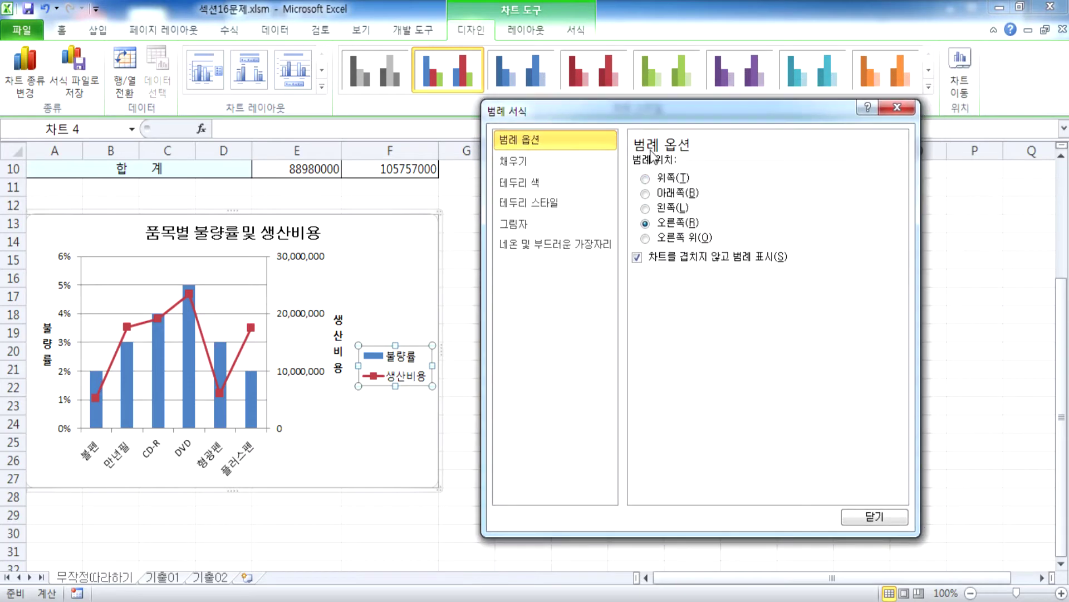
Try the 아래쪽 position for the legend in its format settings, and return it to 오른쪽
{"action": "left_click", "coordinate": [669, 194]}
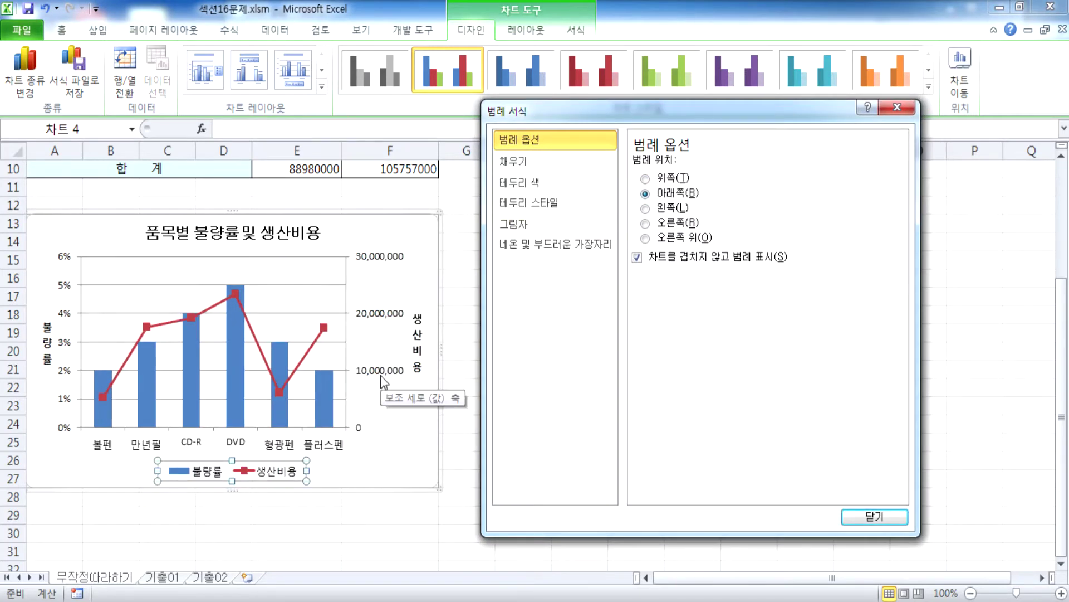
{"action": "left_click", "coordinate": [663, 224]}
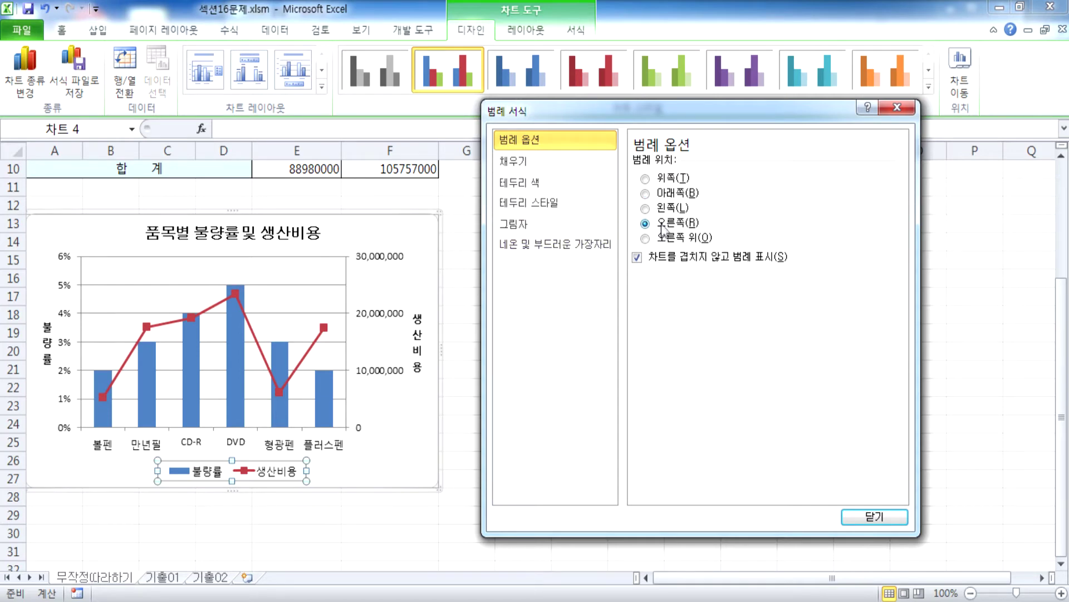
{"action": "left_click", "coordinate": [660, 193]}
{"action": "left_click", "coordinate": [663, 228]}
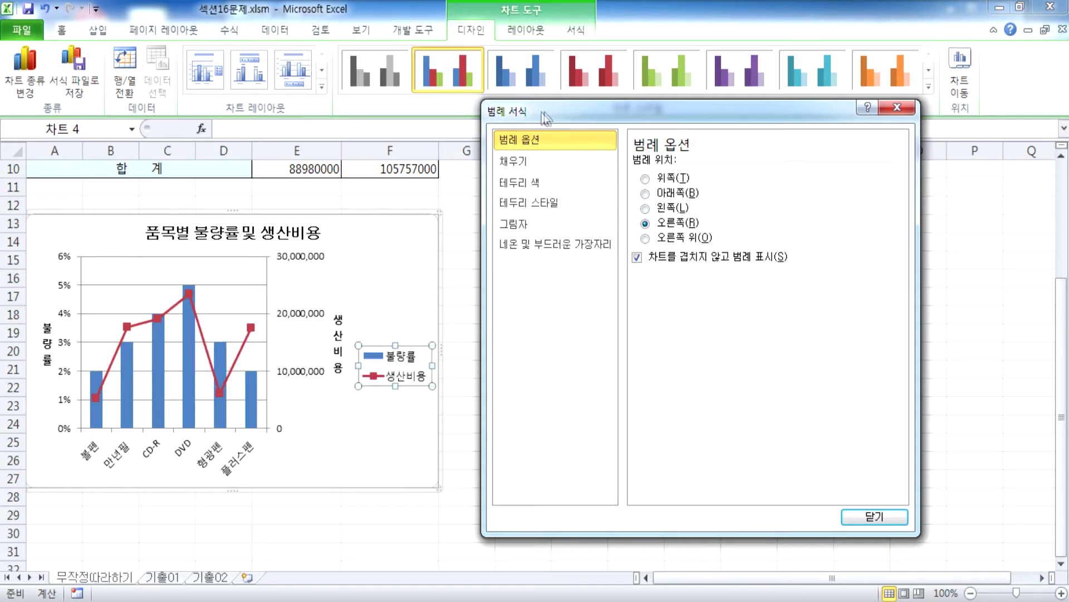
Try the preset legend layout 아래쪽에 범례 표시, and restore the legend position to 오른쪽
{"action": "left_click_drag", "start_coordinate": [544, 112], "coordinate": [618, 132]}
{"action": "left_click", "coordinate": [529, 32]}
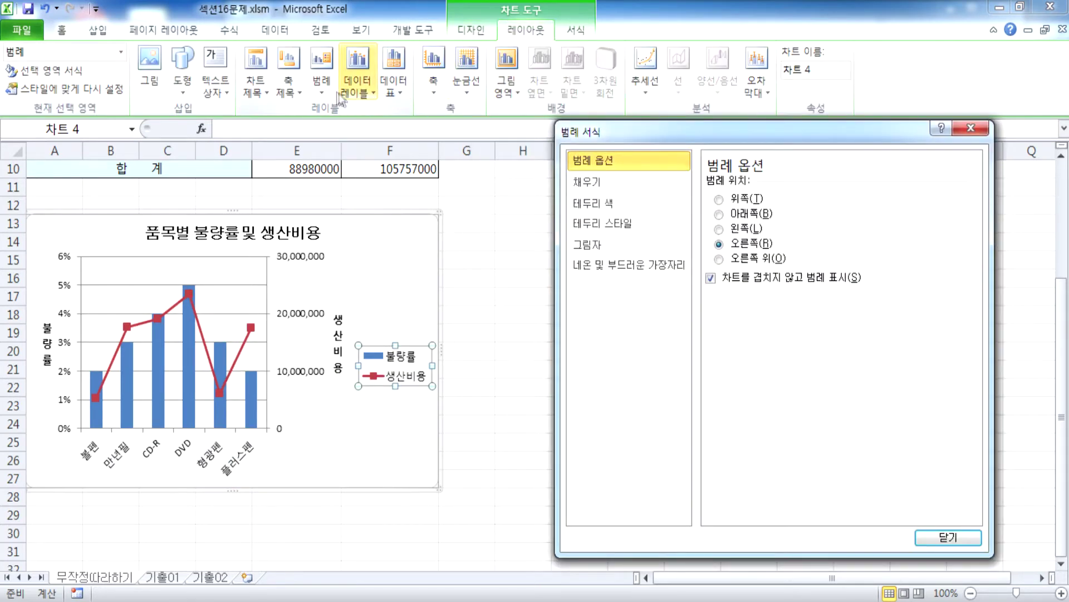
{"action": "left_click", "coordinate": [323, 87]}
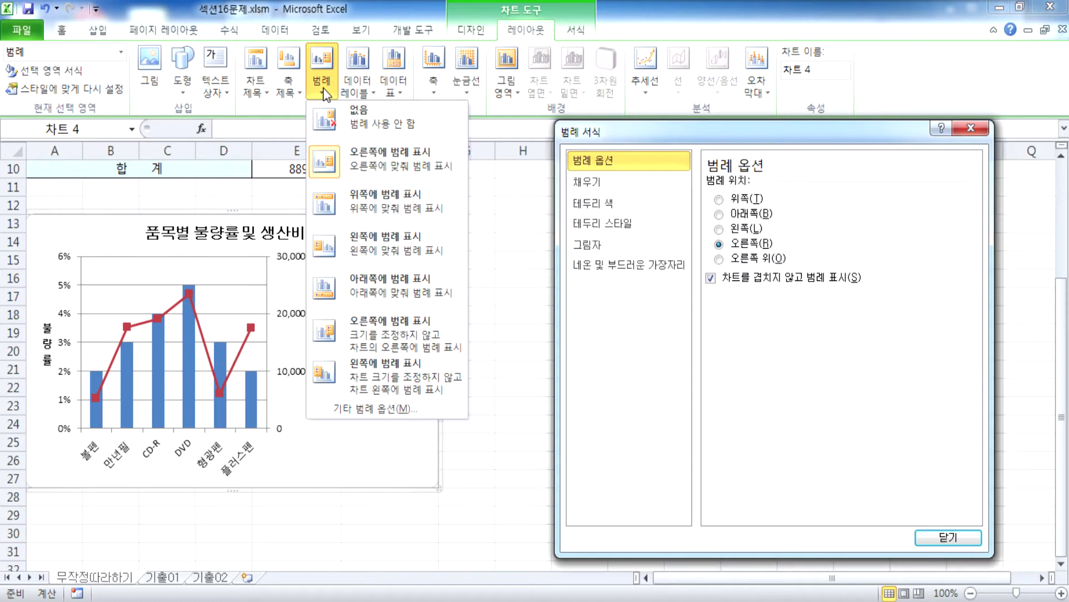
{"action": "left_click", "coordinate": [363, 279]}
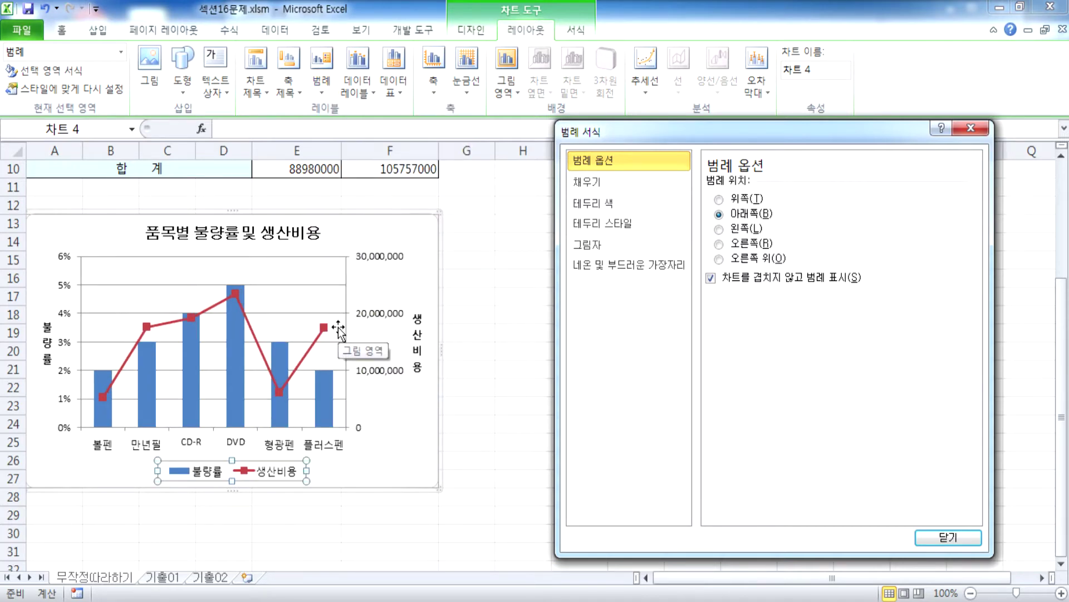
{"action": "left_click", "coordinate": [751, 245]}
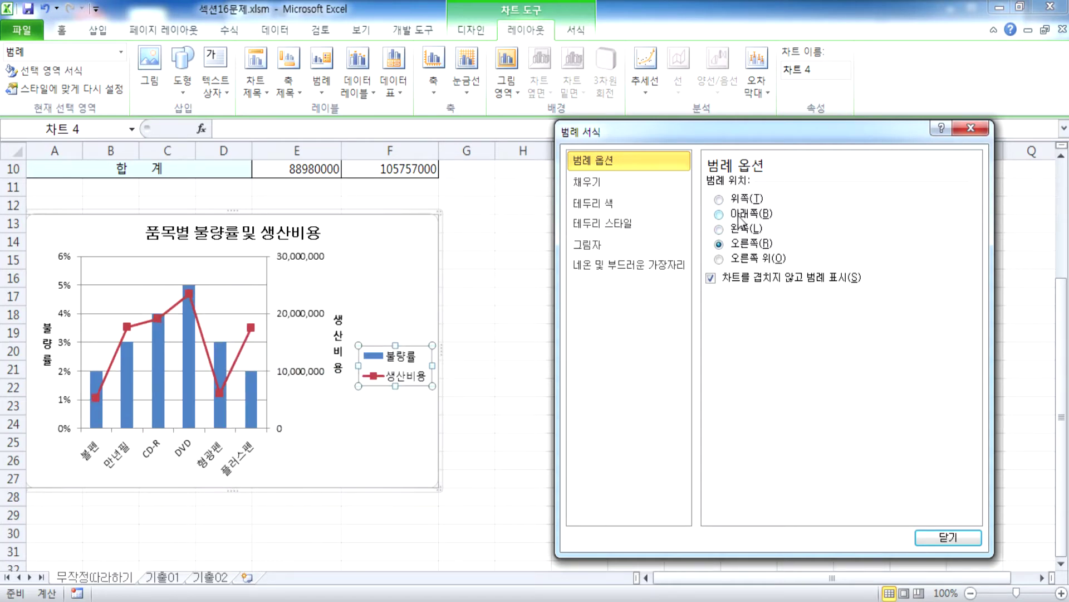
{"action": "left_click", "coordinate": [727, 216]}
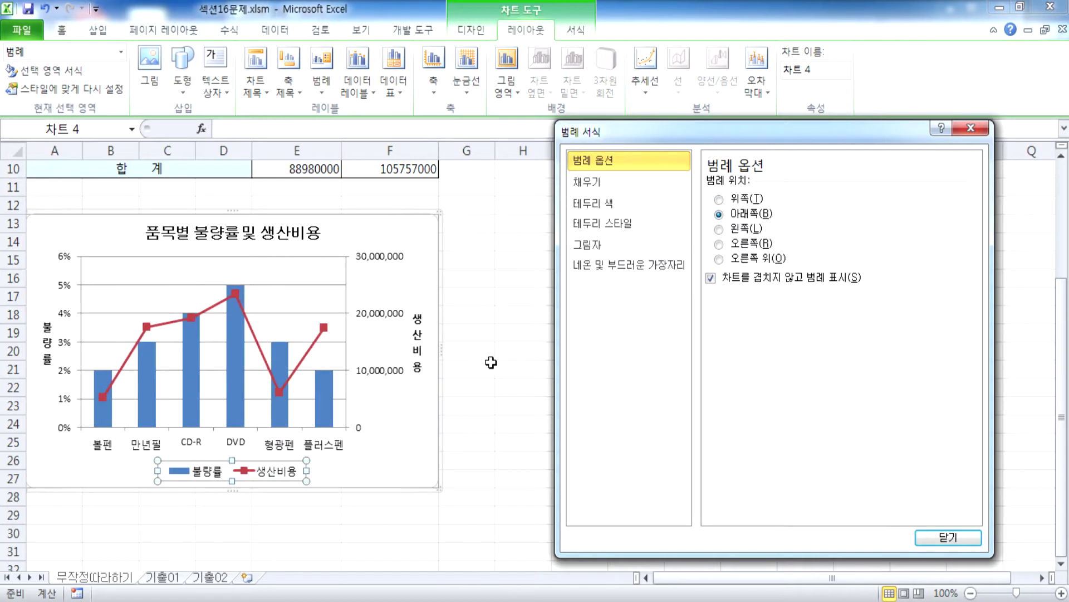
{"action": "left_click", "coordinate": [723, 246]}
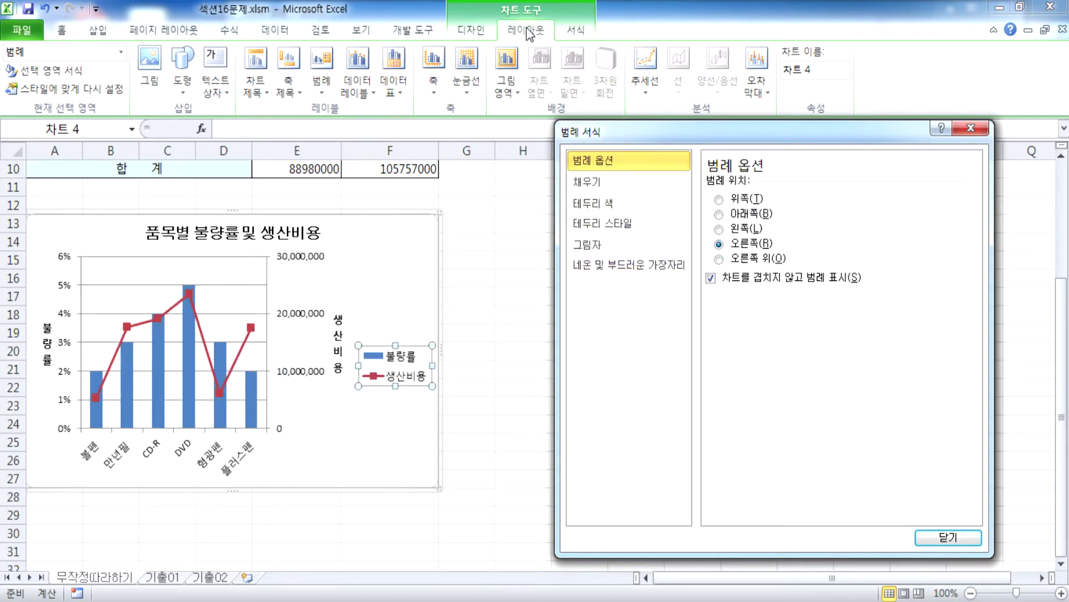
Place the legend below the plot with 아래쪽에 범례 표시, leaving the legend selected
{"action": "left_click", "coordinate": [331, 91]}
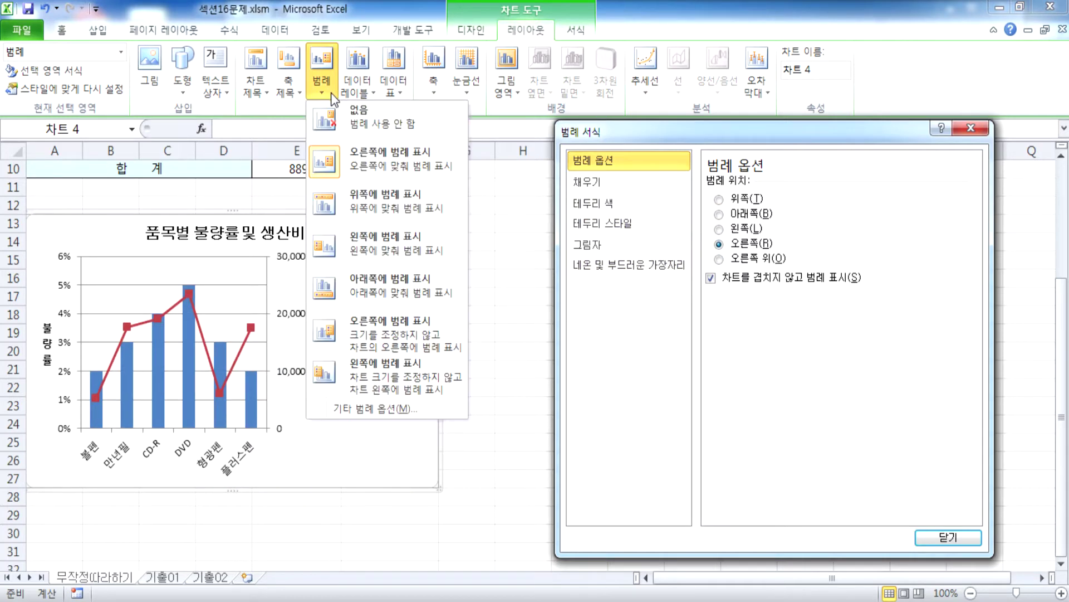
{"action": "left_click", "coordinate": [361, 286]}
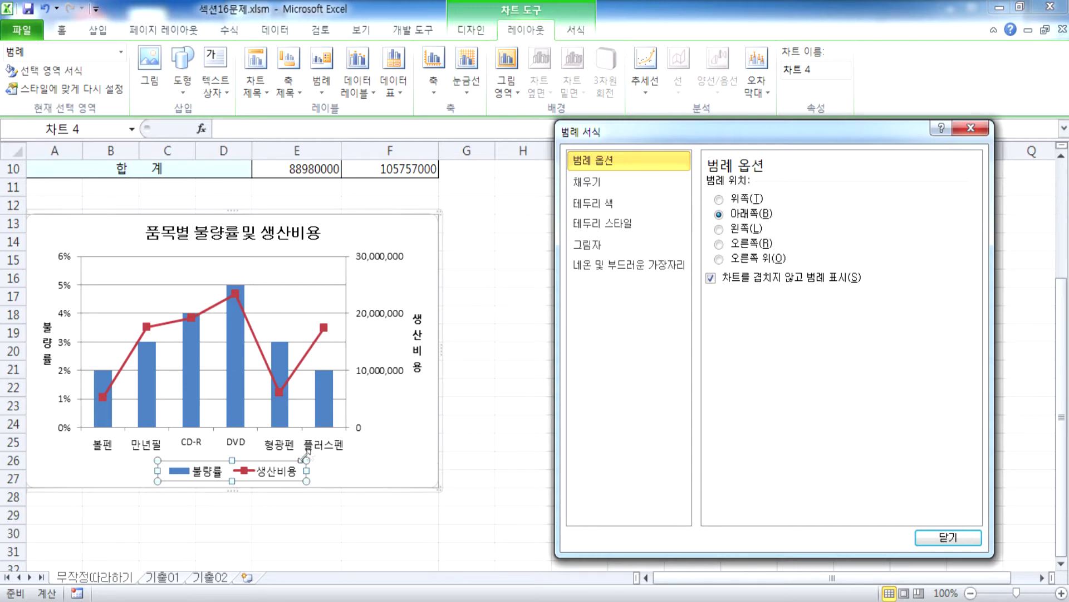
{"action": "left_click", "coordinate": [398, 470]}
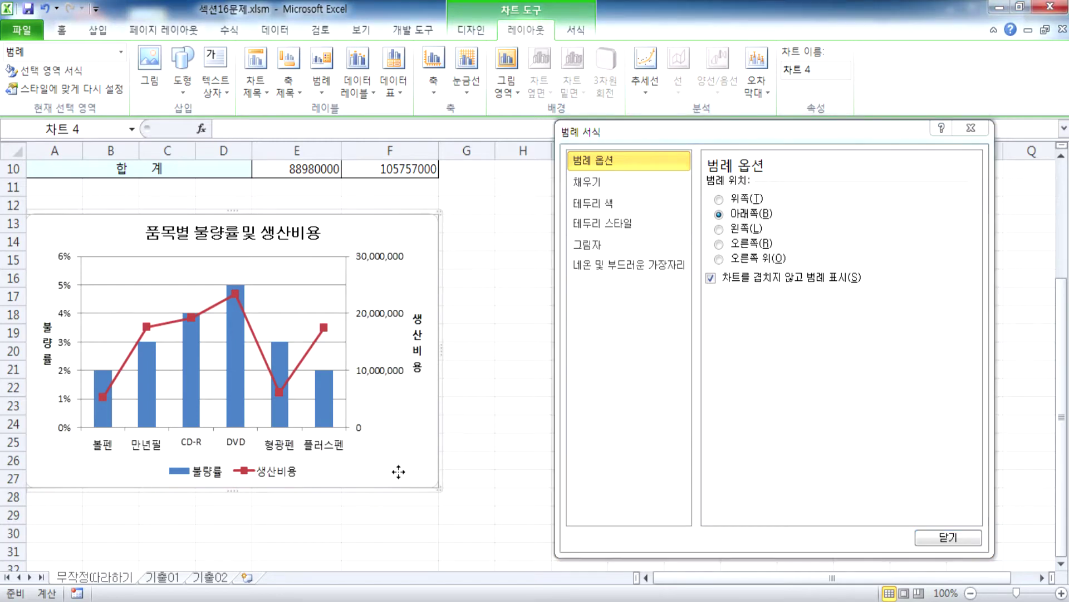
{"action": "scroll", "coordinate": [385, 457], "scroll_direction": "down", "scroll_amount": 3}
{"action": "left_click", "coordinate": [285, 312]}
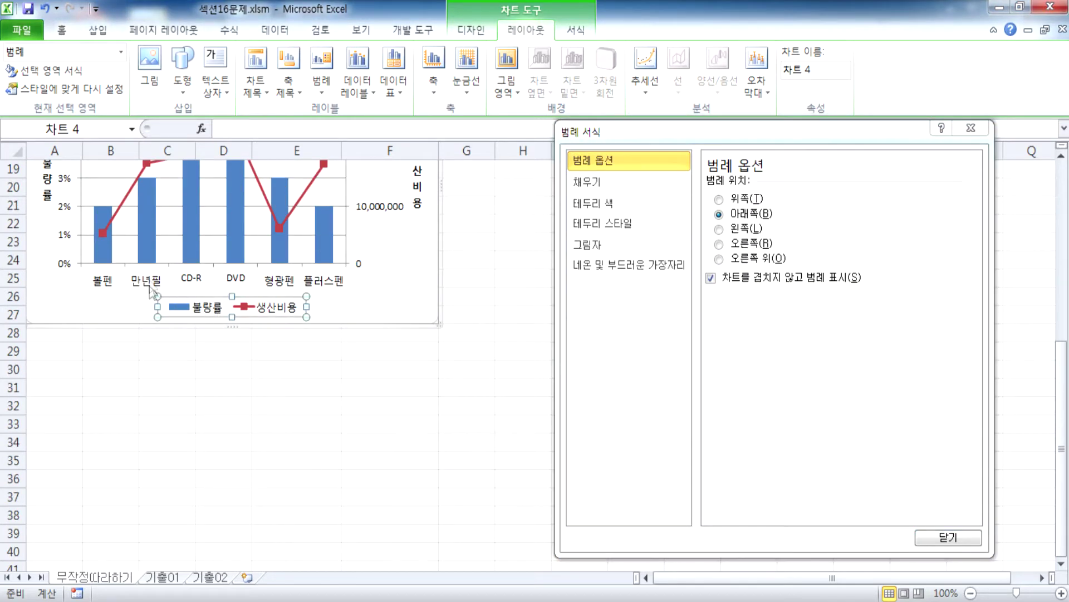
{"action": "left_click", "coordinate": [377, 306]}
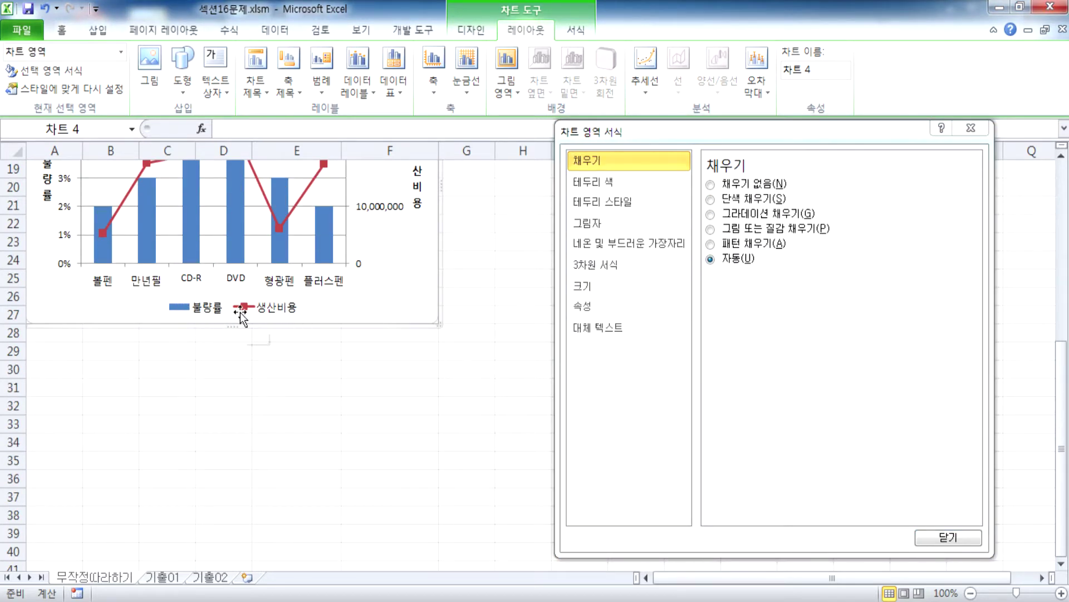
{"action": "left_click", "coordinate": [235, 313]}
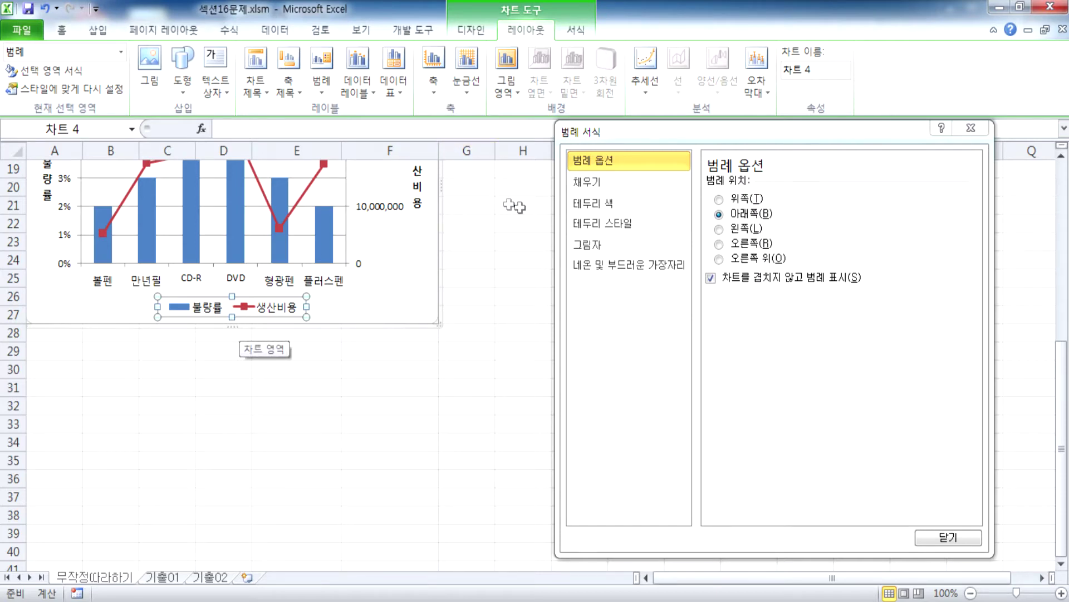
Try the solid dash type (대시 종류) in the legend's border style settings
{"action": "left_click_drag", "start_coordinate": [601, 133], "coordinate": [563, 68]}
{"action": "left_click", "coordinate": [579, 160]}
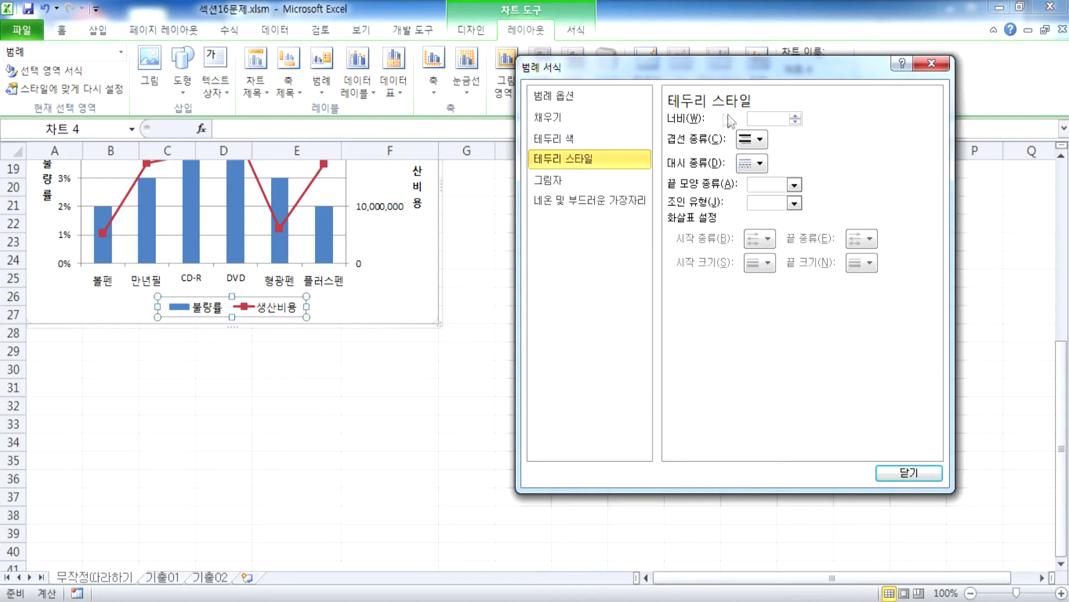
{"action": "left_click", "coordinate": [762, 144]}
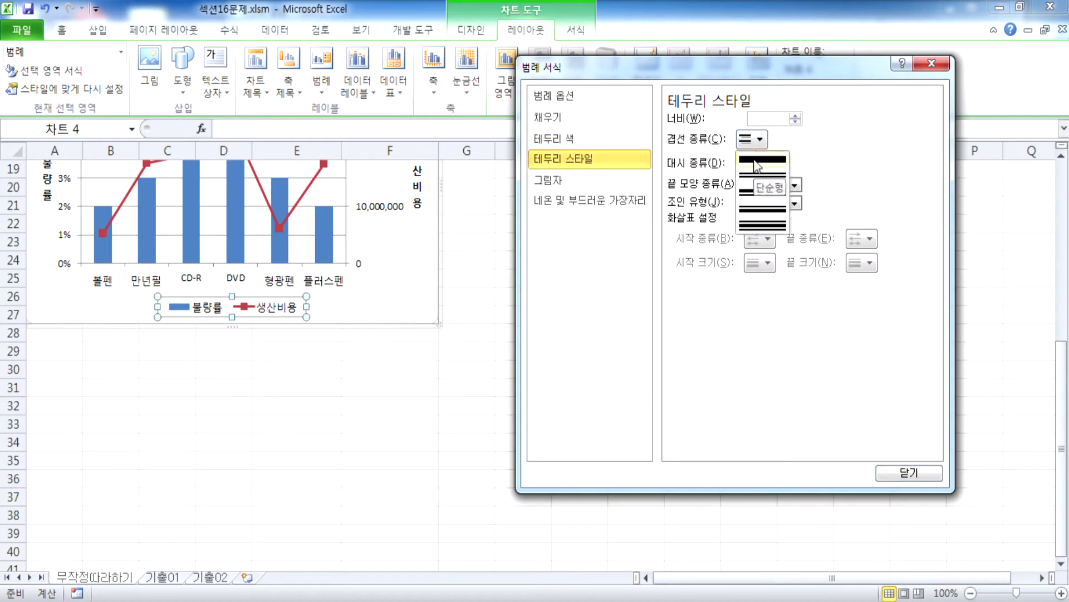
{"action": "left_click", "coordinate": [762, 177]}
{"action": "left_click", "coordinate": [755, 167]}
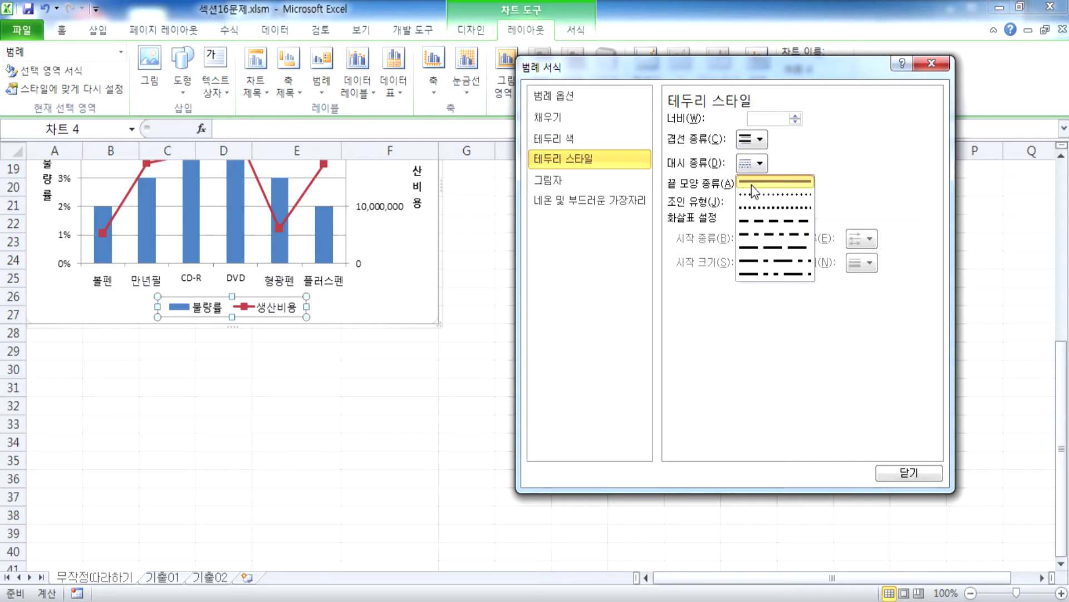
{"action": "left_click", "coordinate": [752, 183]}
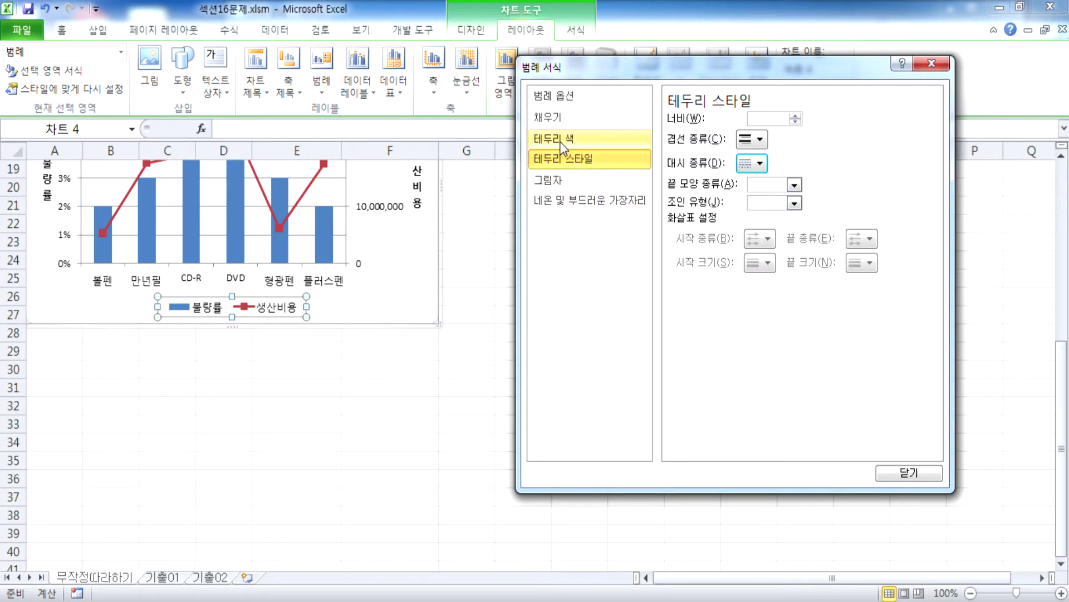
Give the legend a solid border line (실선) in the standard colour 파랑
{"action": "left_click", "coordinate": [575, 140]}
{"action": "left_click", "coordinate": [686, 142]}
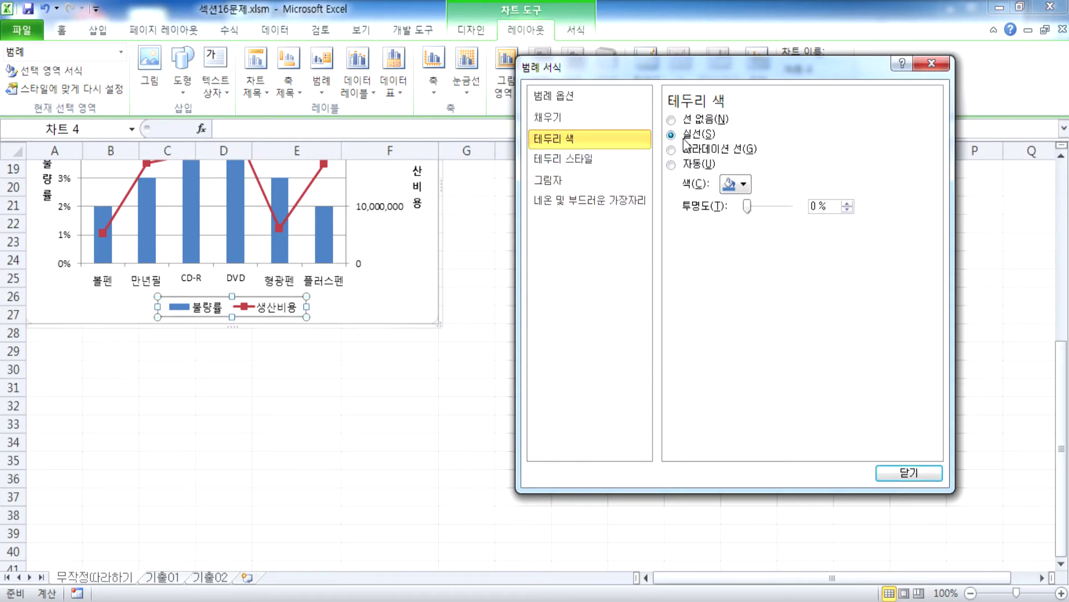
{"action": "left_click", "coordinate": [747, 184]}
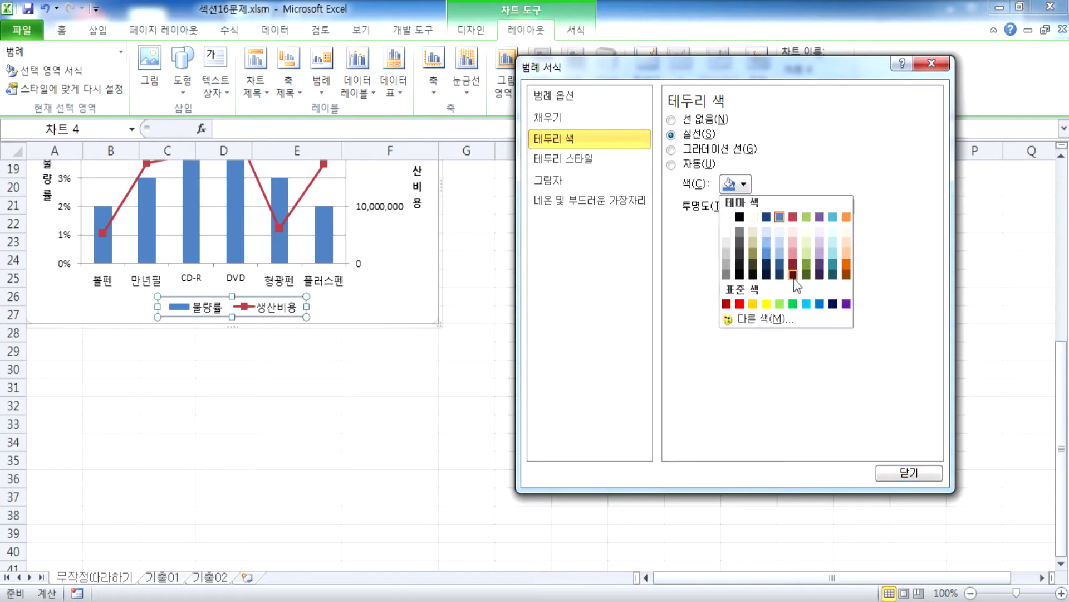
{"action": "left_click", "coordinate": [819, 305]}
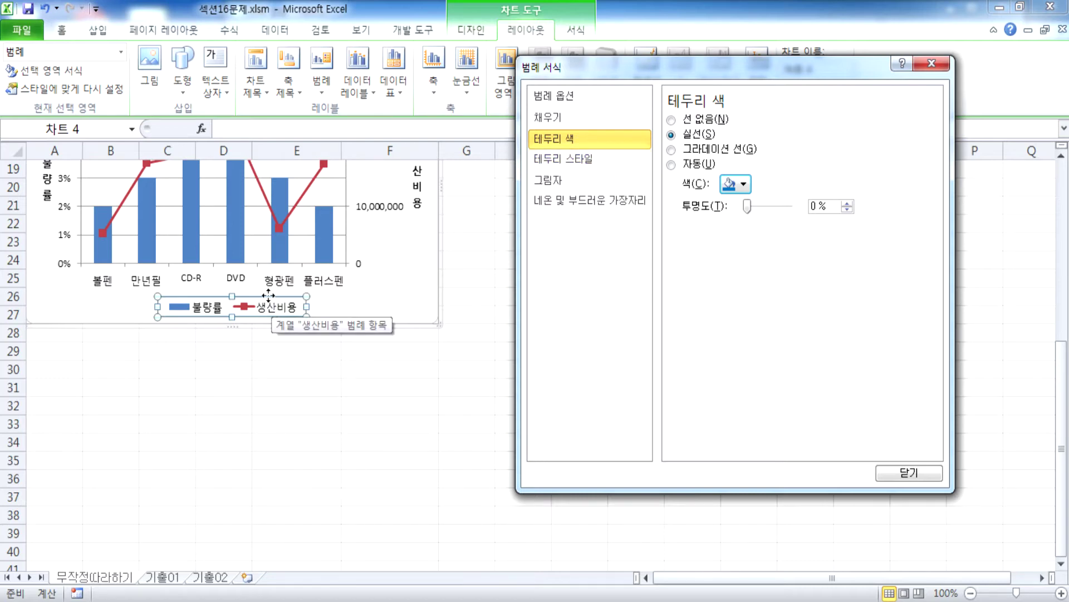
Set the legend text's font to 궁서
{"action": "left_click", "coordinate": [63, 30]}
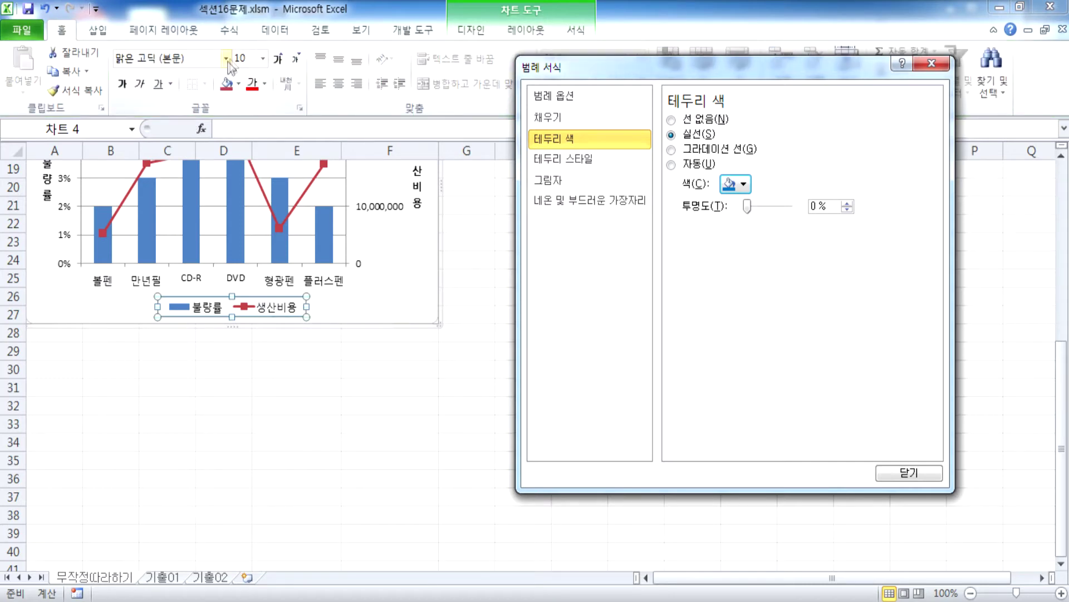
{"action": "left_click", "coordinate": [226, 58]}
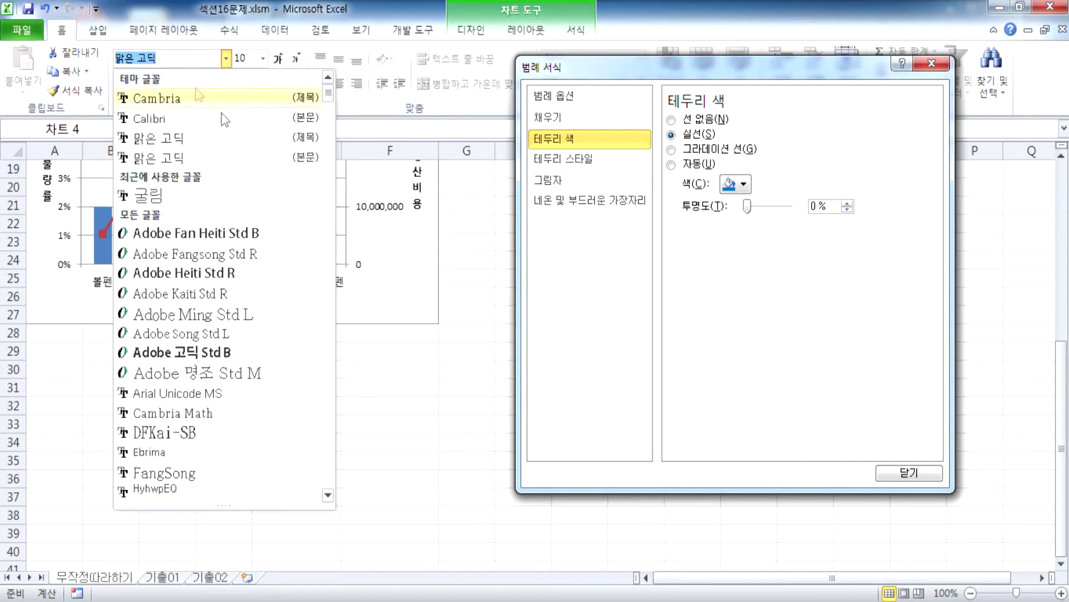
{"action": "type", "text": "궁서"}
{"action": "key", "text": "Return"}
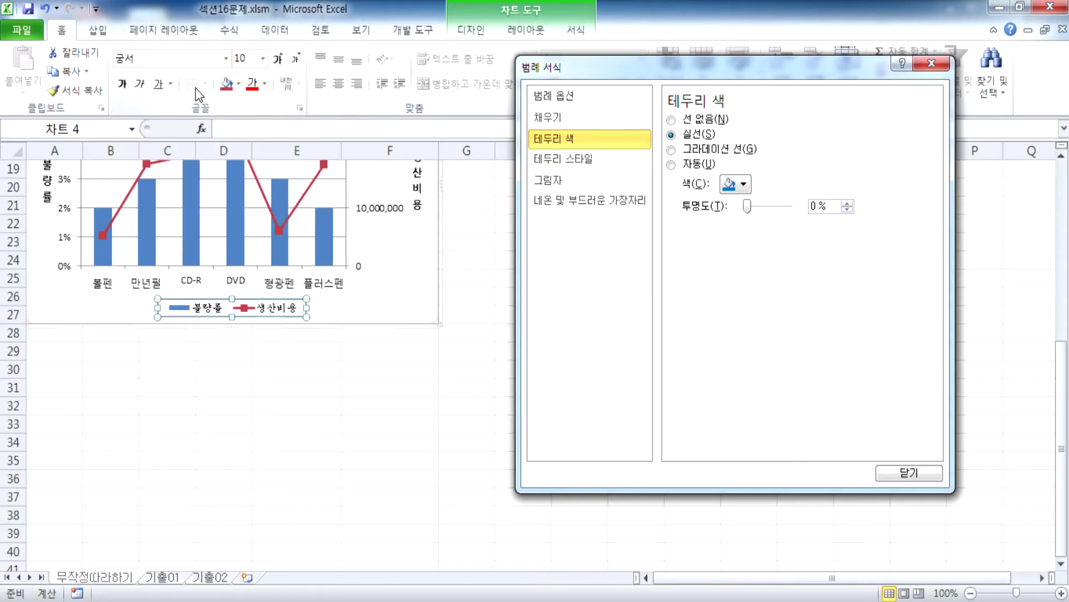
Set the legend text's size to 13 and make it bold, finishing with the chart area selected
{"action": "left_click", "coordinate": [242, 57]}
{"action": "left_click", "coordinate": [262, 58]}
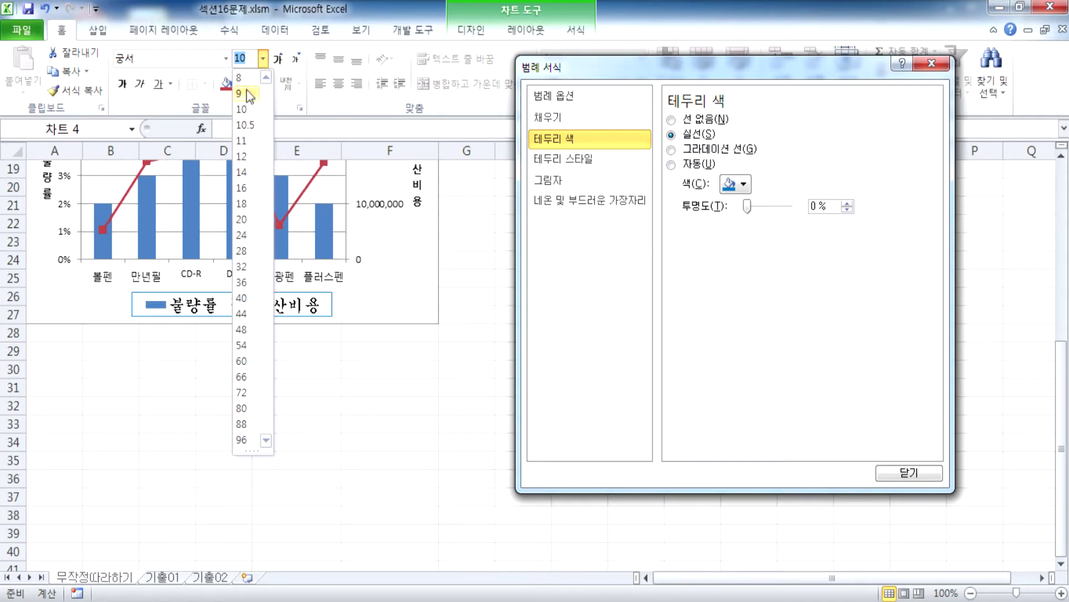
{"action": "left_click", "coordinate": [263, 58]}
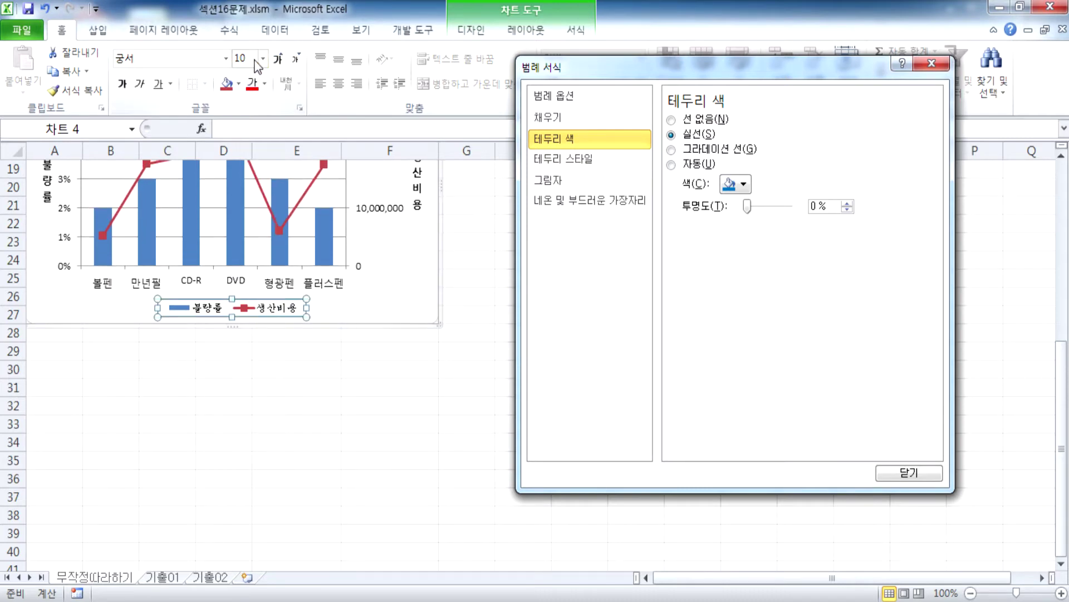
{"action": "type", "text": "13"}
{"action": "key", "text": "Return"}
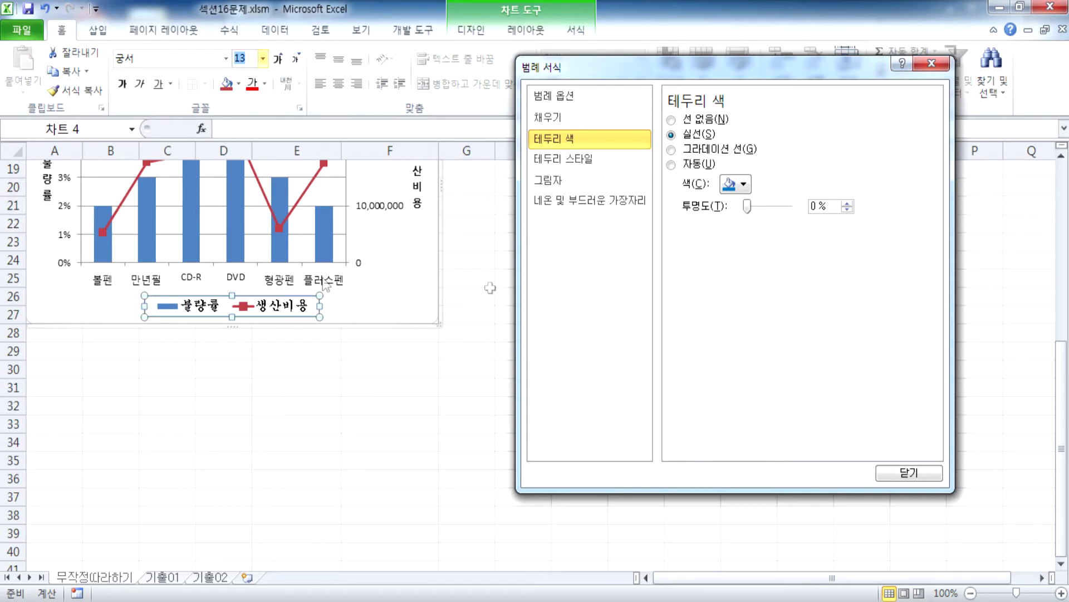
{"action": "left_click", "coordinate": [252, 60]}
{"action": "key", "text": "Return"}
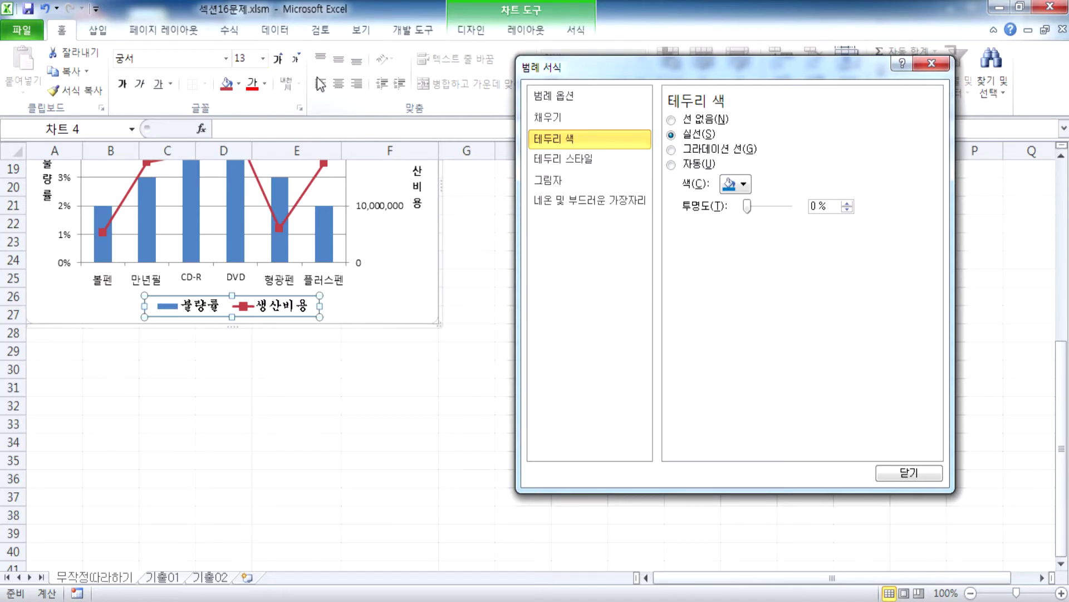
{"action": "left_click", "coordinate": [122, 88]}
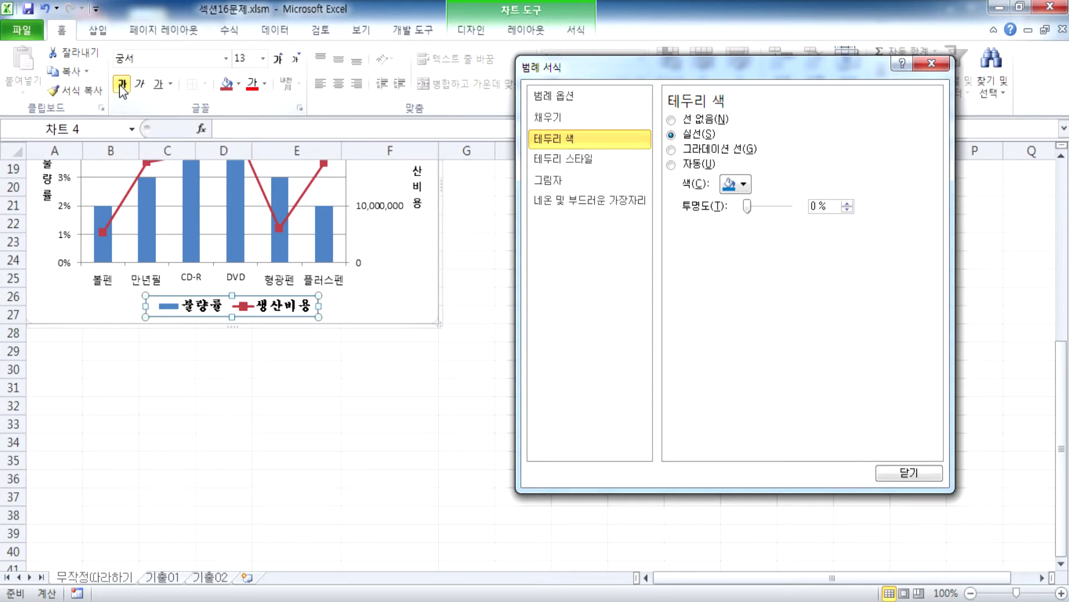
{"action": "left_click", "coordinate": [410, 273]}
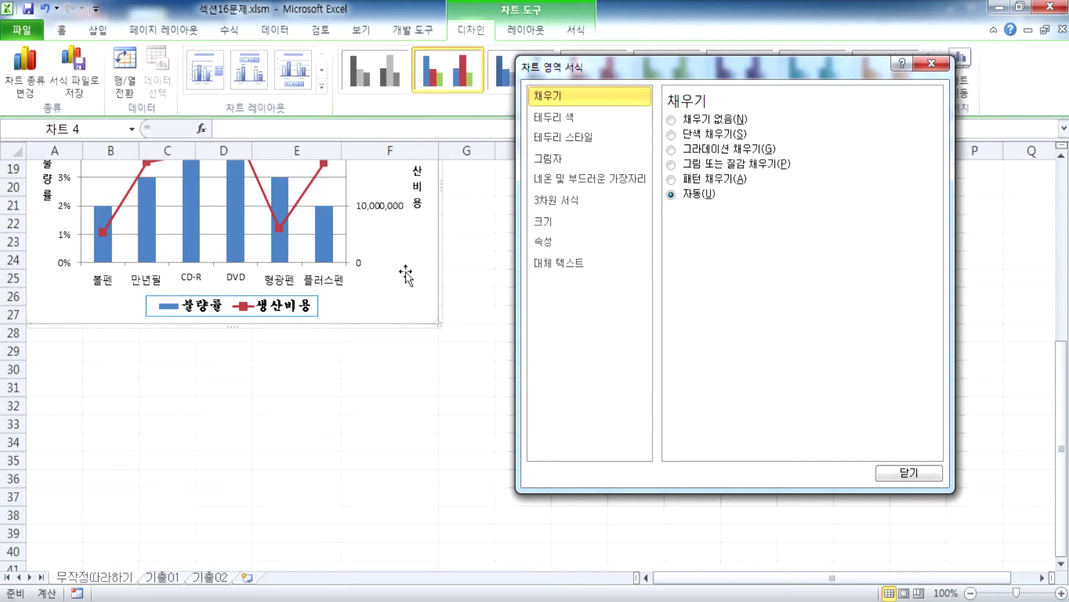
Set the dash type (대시 종류) of the legend's border to solid (실선)
{"action": "left_click", "coordinate": [306, 308]}
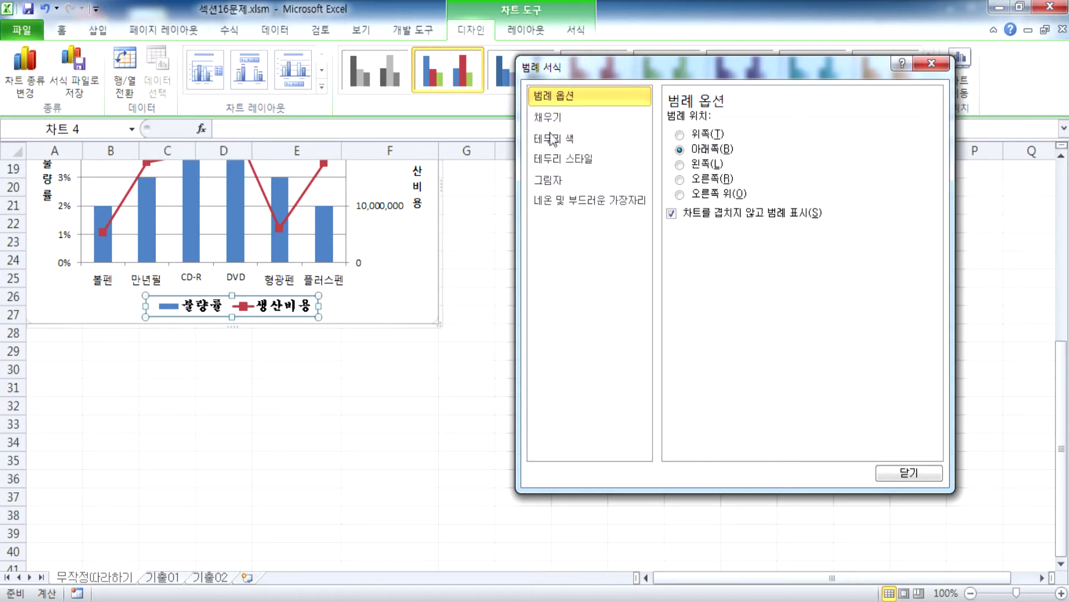
{"action": "left_click", "coordinate": [560, 159]}
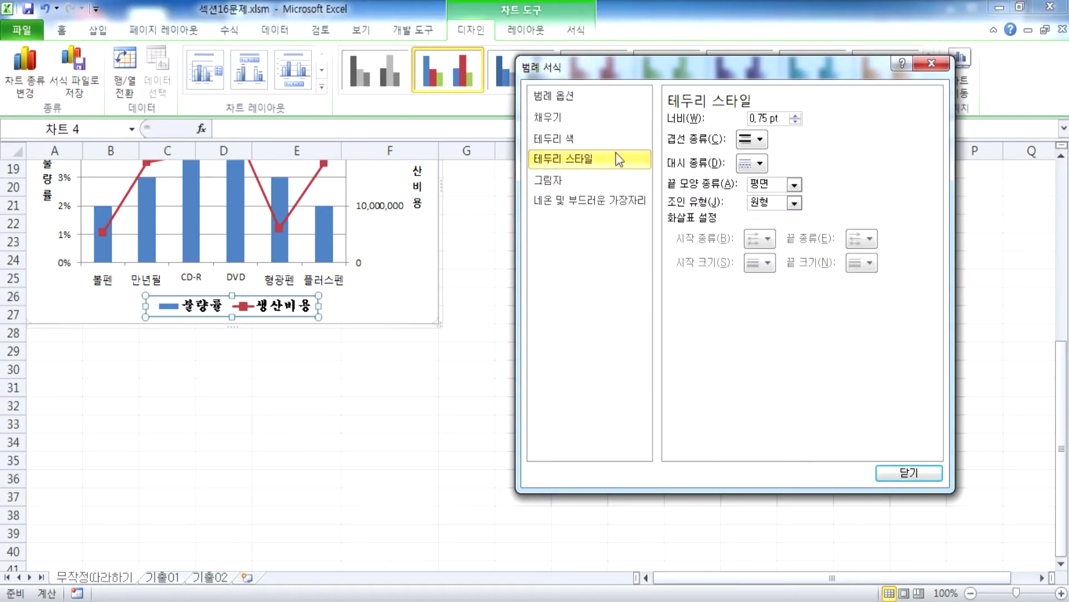
{"action": "left_click", "coordinate": [758, 164]}
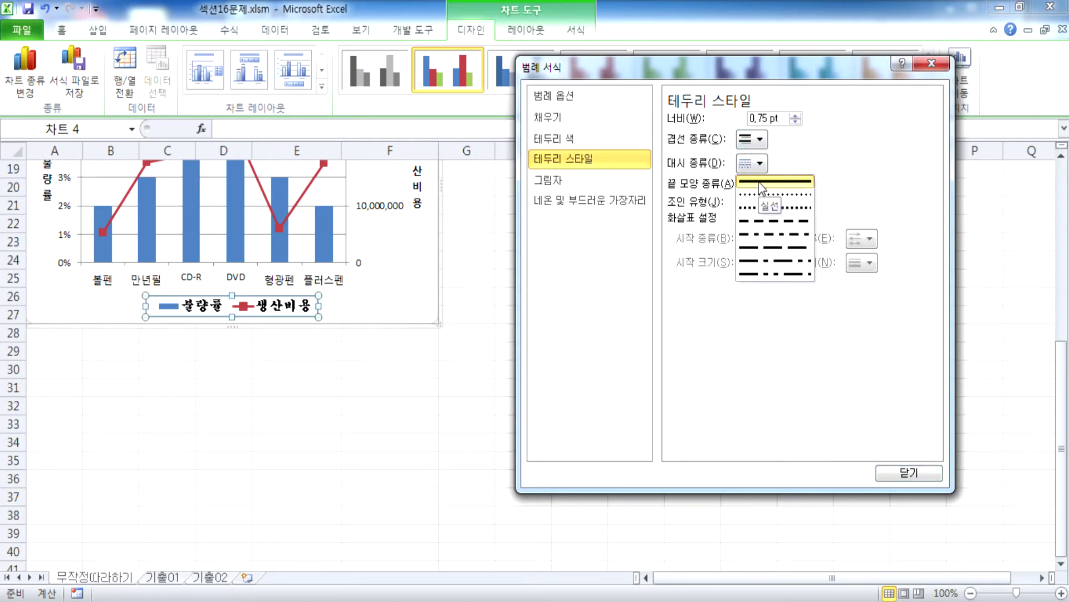
{"action": "left_click", "coordinate": [761, 182]}
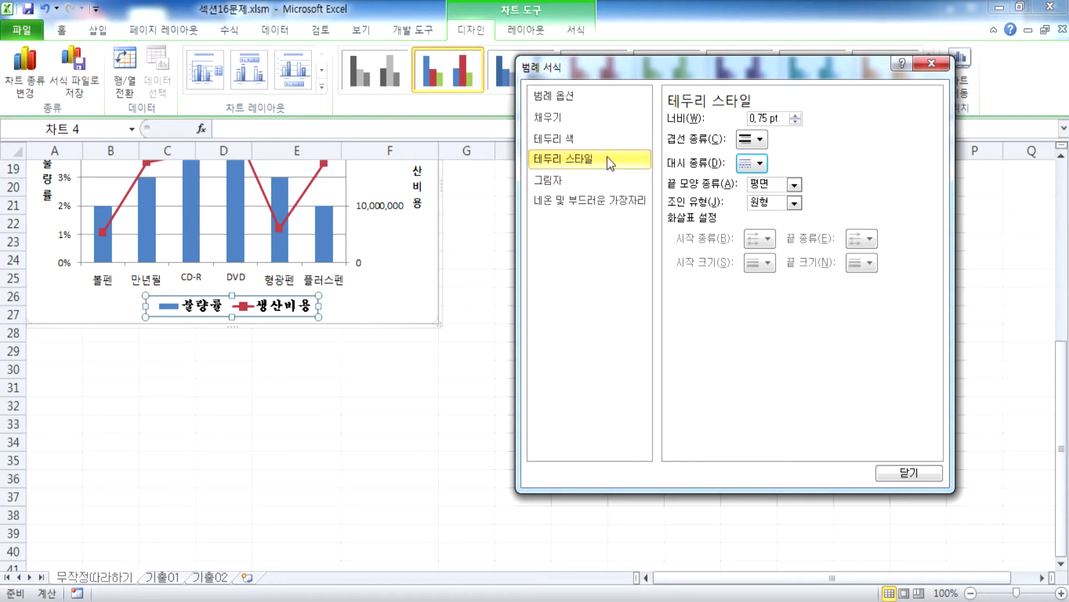
Apply the standard colour 파랑 to the legend's solid border line, finishing with the chart area selected
{"action": "left_click", "coordinate": [565, 139]}
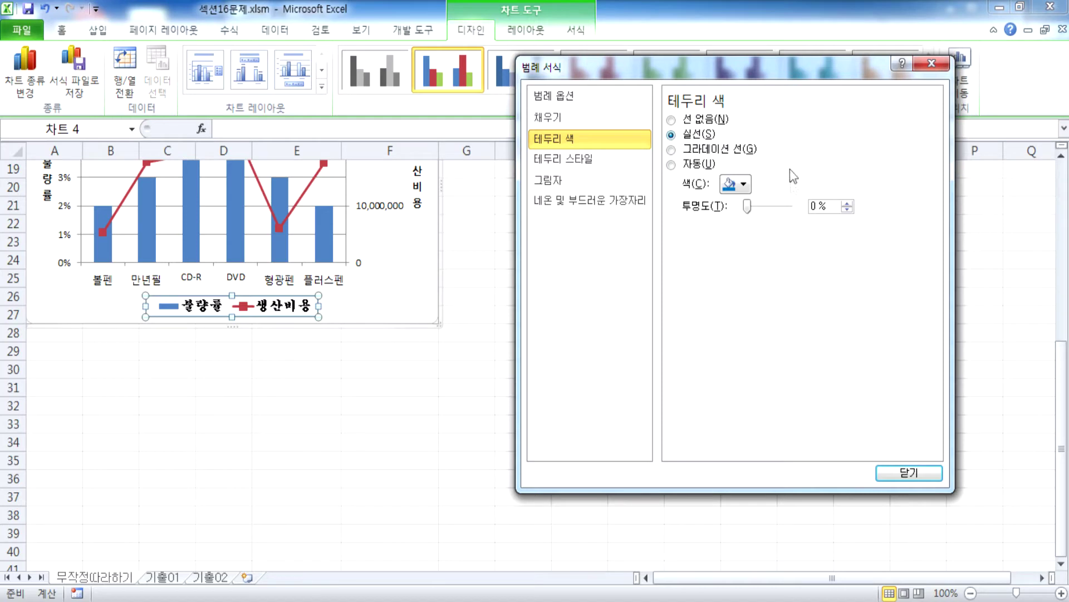
{"action": "left_click", "coordinate": [743, 185]}
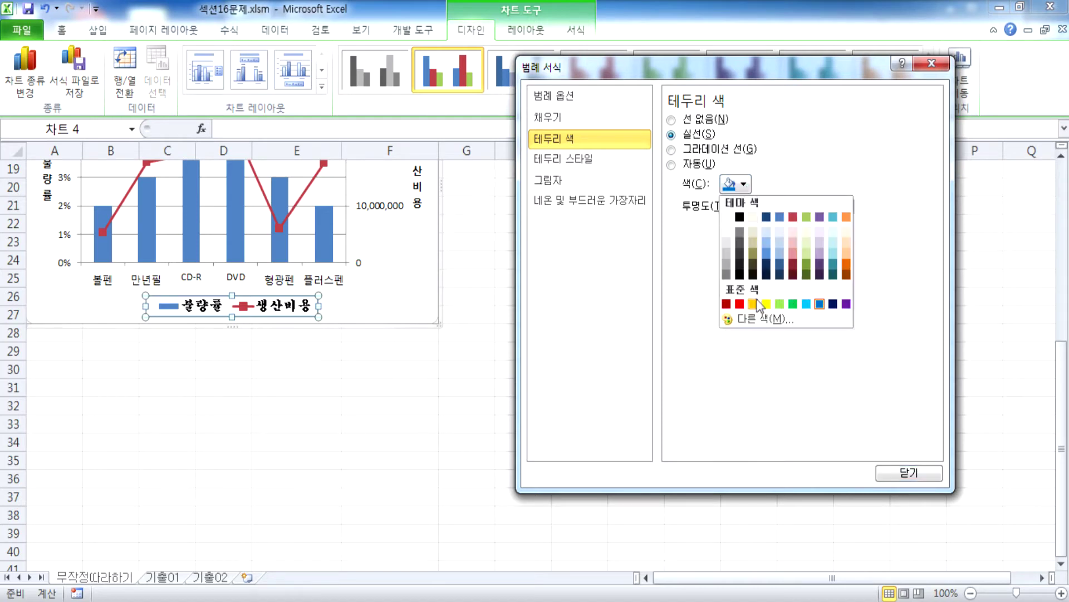
{"action": "left_click", "coordinate": [740, 303]}
{"action": "left_click", "coordinate": [744, 185]}
{"action": "left_click", "coordinate": [818, 303]}
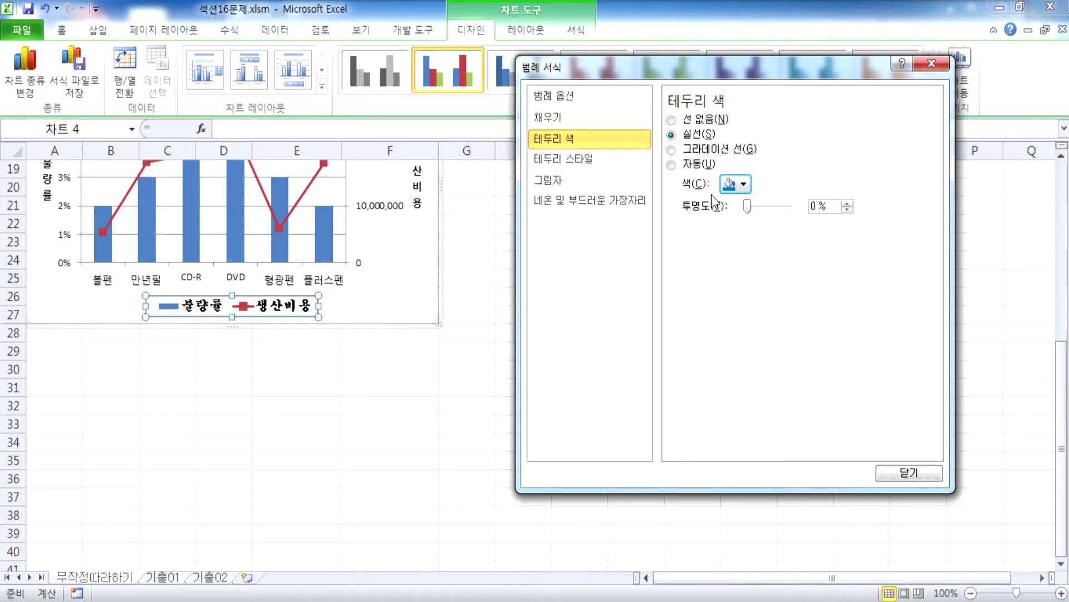
{"action": "left_click", "coordinate": [411, 266]}
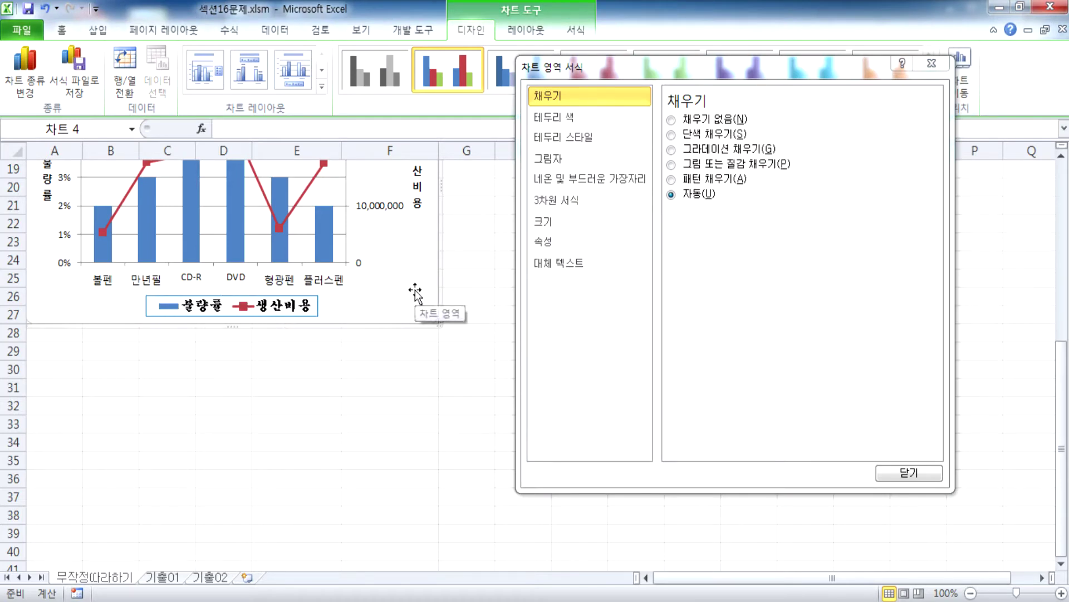
Review the legend's border colour (테두리 색) and border style (테두리 스타일) settings
{"action": "left_click", "coordinate": [315, 306]}
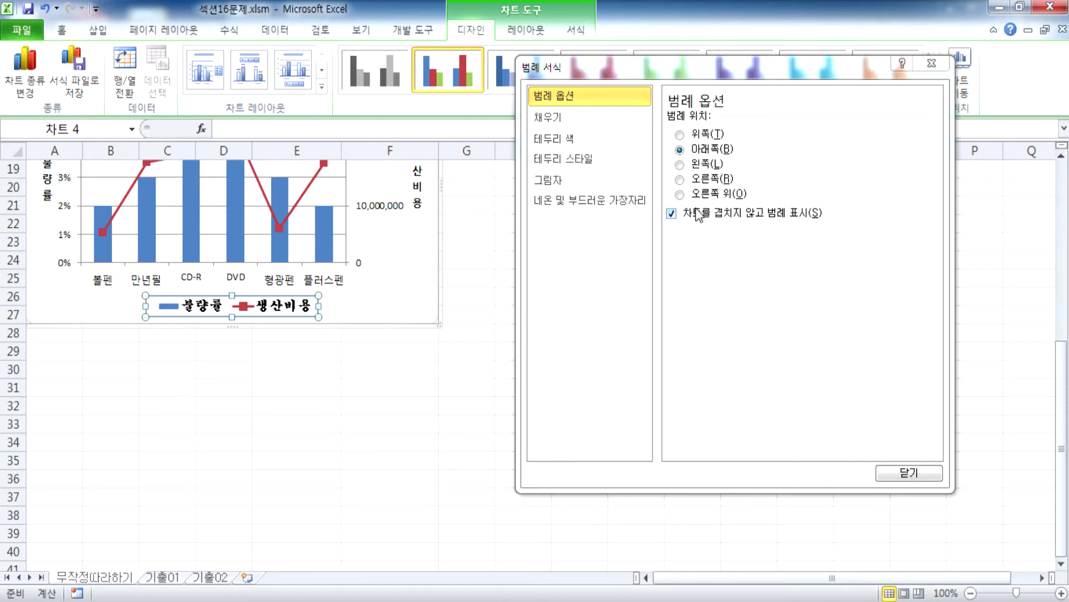
{"action": "left_click", "coordinate": [388, 273]}
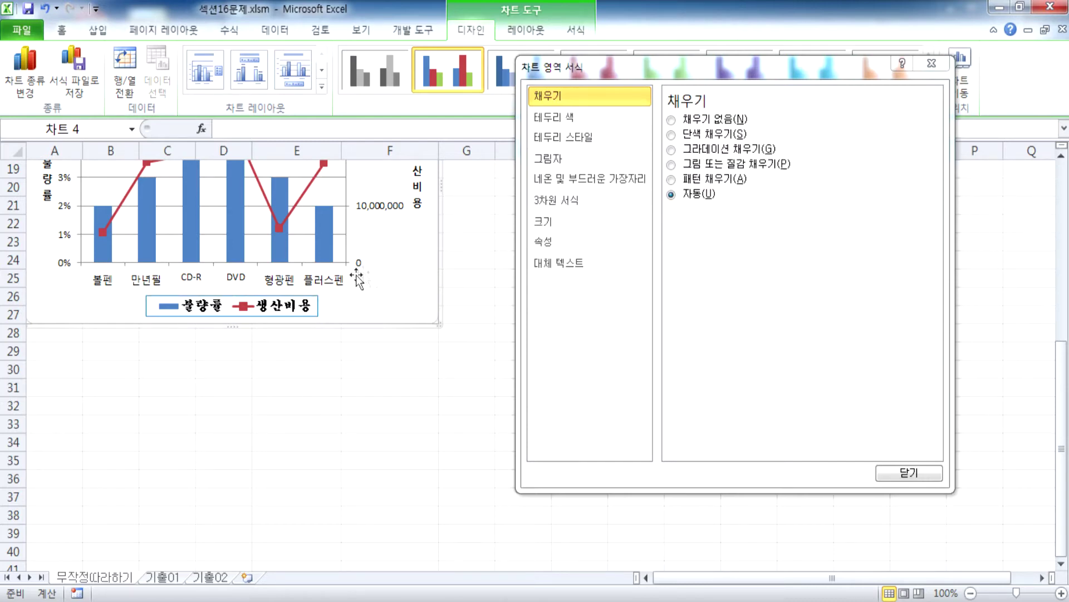
{"action": "left_click", "coordinate": [301, 304]}
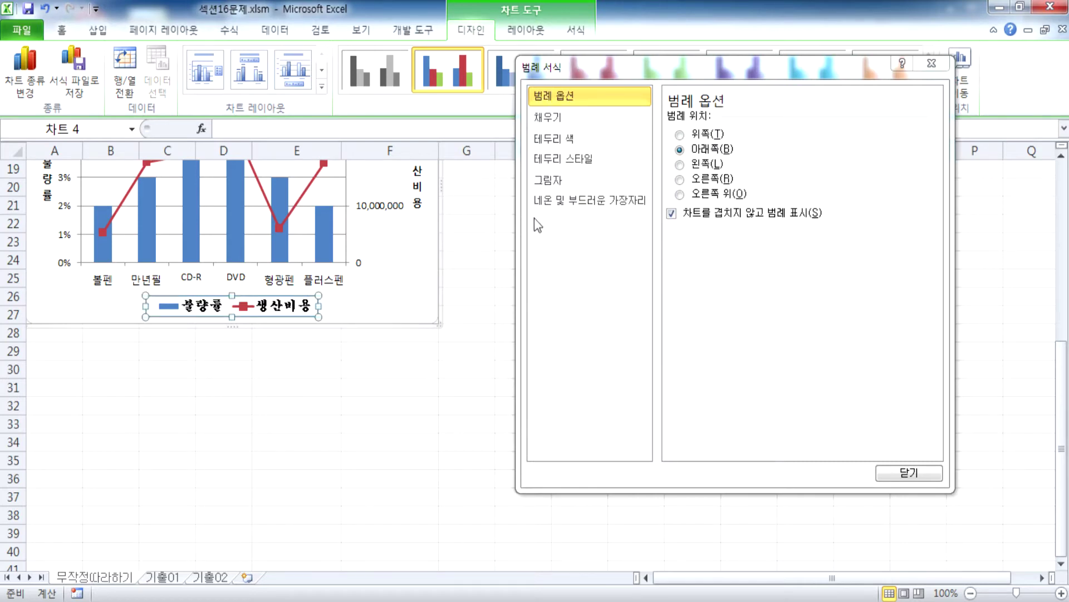
{"action": "left_click_drag", "start_coordinate": [594, 70], "coordinate": [563, 91]}
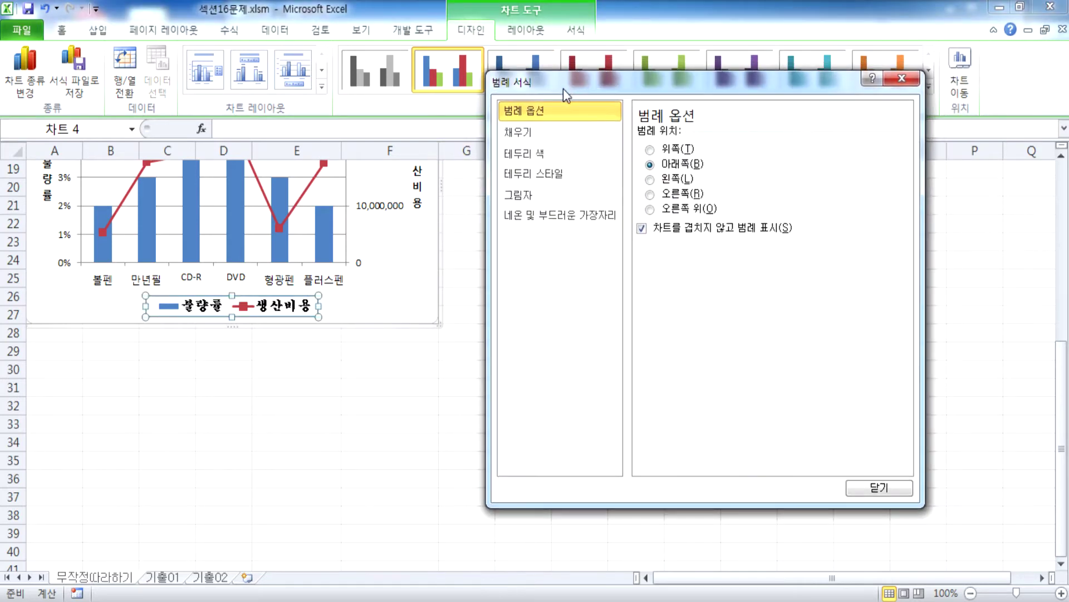
{"action": "left_click", "coordinate": [528, 139]}
{"action": "left_click", "coordinate": [527, 160]}
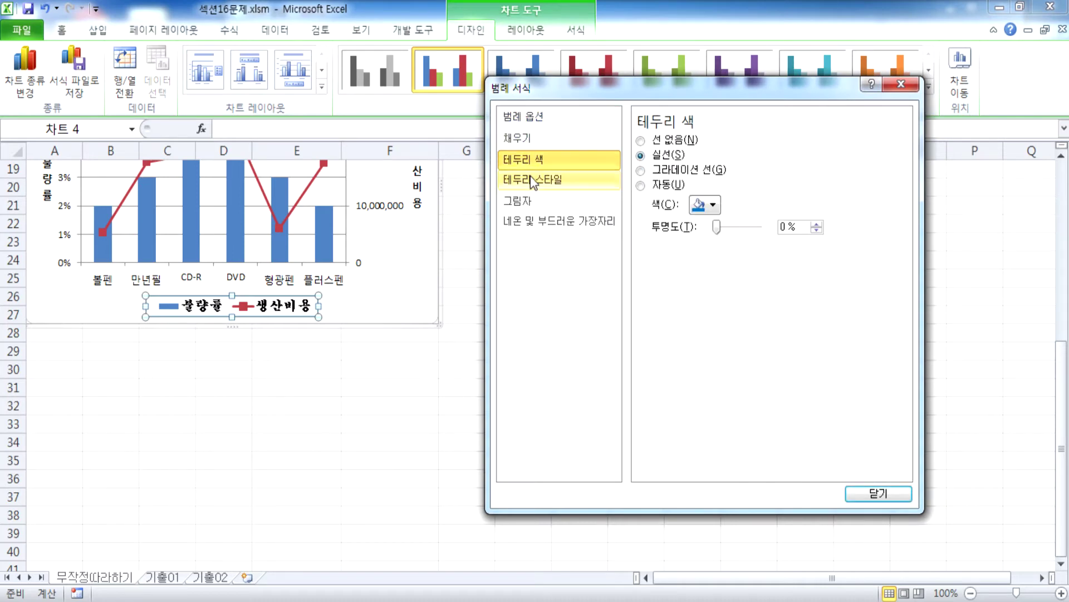
{"action": "left_click", "coordinate": [532, 179]}
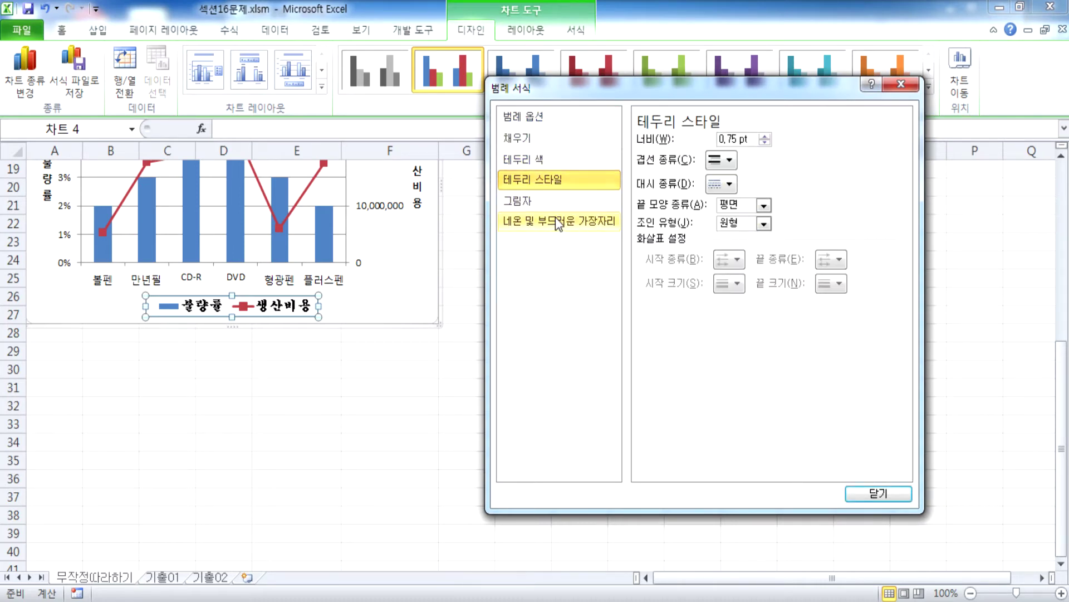
{"action": "left_click_drag", "start_coordinate": [625, 94], "coordinate": [623, 66]}
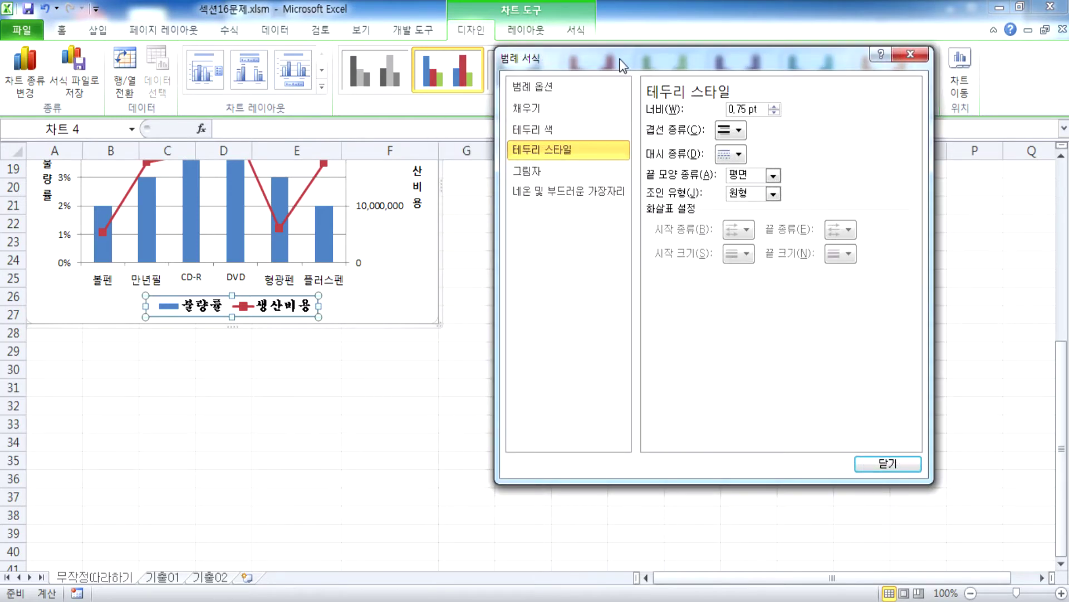
{"action": "left_click_drag", "start_coordinate": [623, 66], "coordinate": [635, 72]}
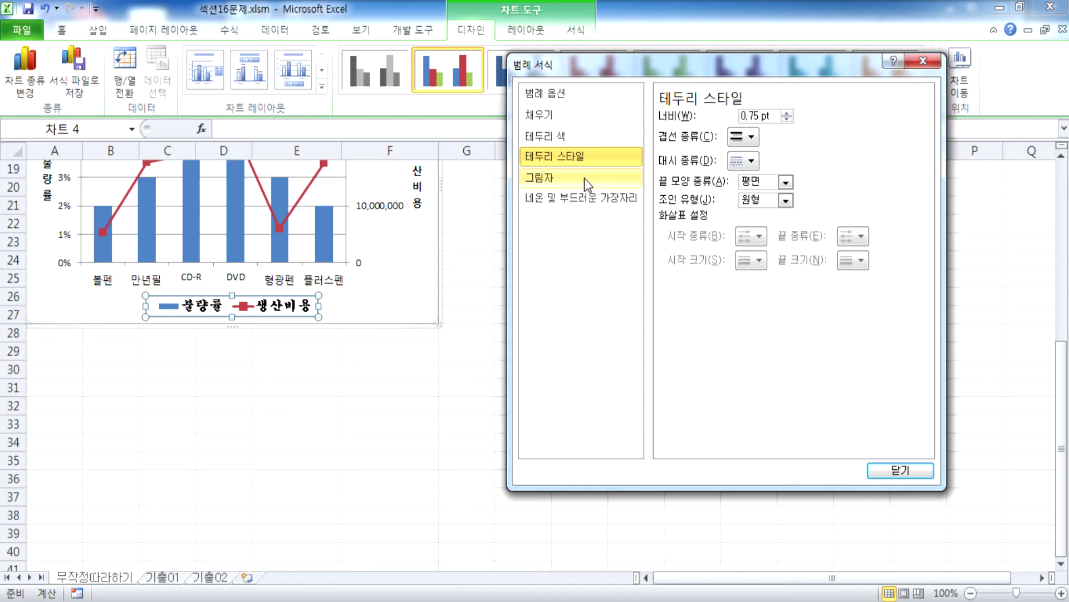
Select the chart area and close its formatting dialog
{"action": "left_click", "coordinate": [378, 268]}
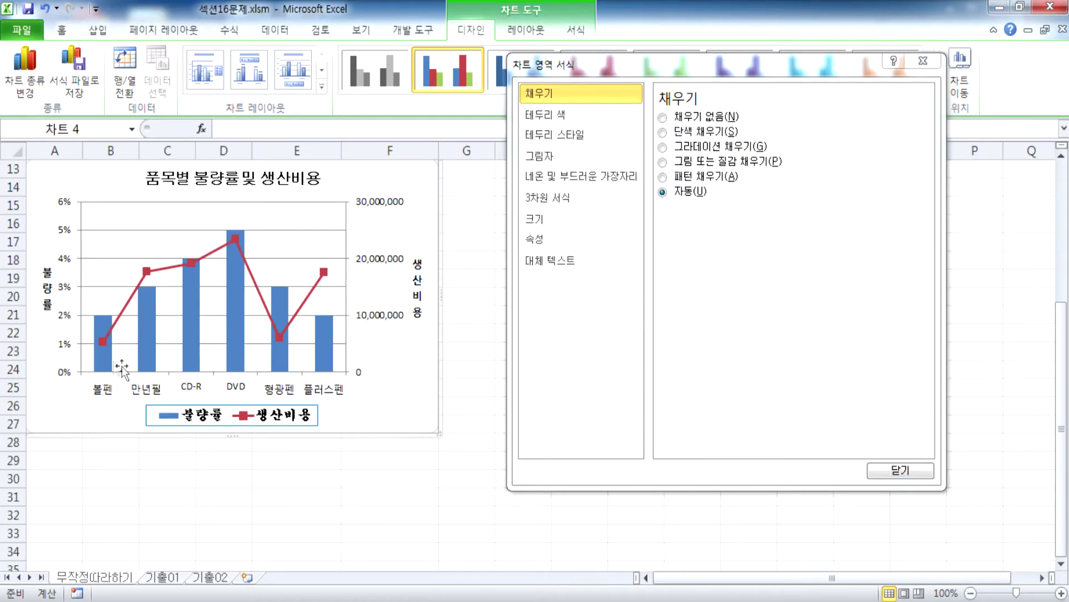
{"action": "mouse_move", "coordinate": [146, 344]}
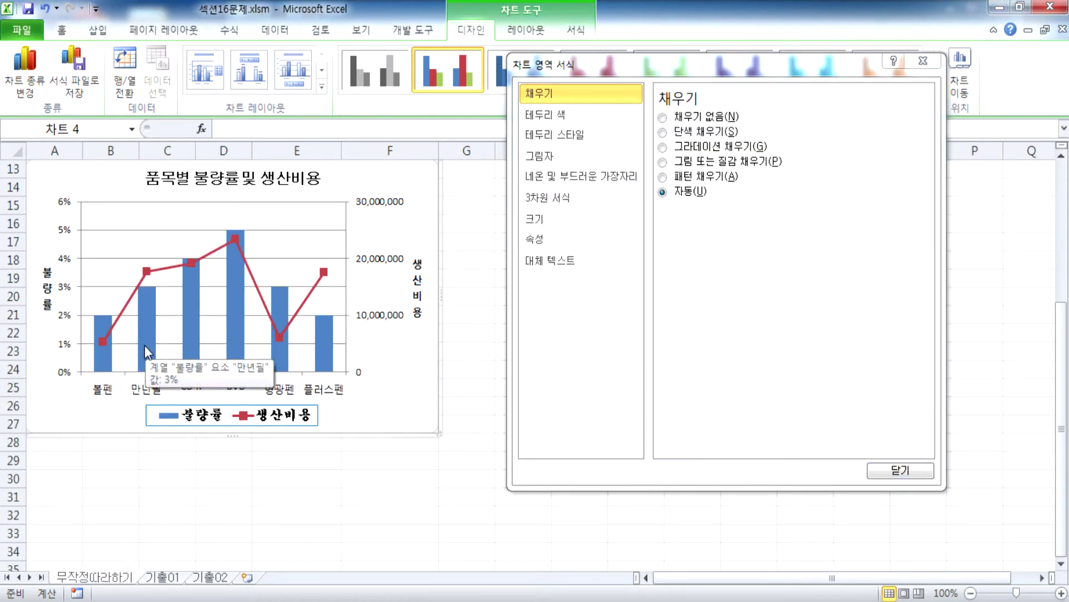
{"action": "left_click", "coordinate": [239, 320]}
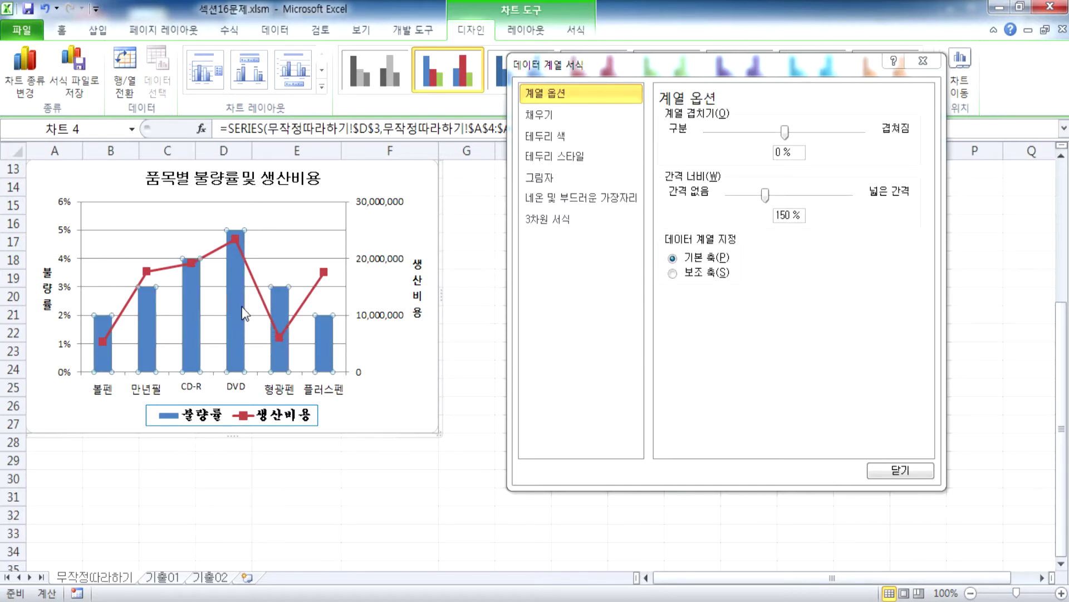
{"action": "left_click", "coordinate": [421, 230]}
{"action": "left_click_drag", "start_coordinate": [633, 64], "coordinate": [646, 136]}
{"action": "left_click", "coordinate": [933, 138]}
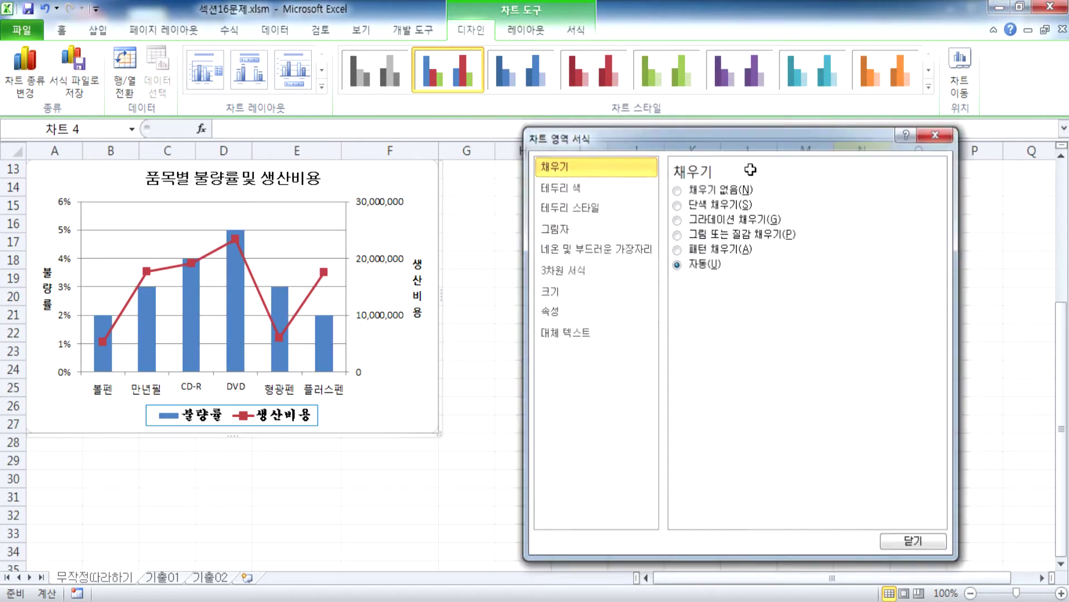
Try outside-end data labels (바깥쪽 끝에) with the whole mixed chart selected, and reset the labels to none (없음)
{"action": "left_click", "coordinate": [526, 29]}
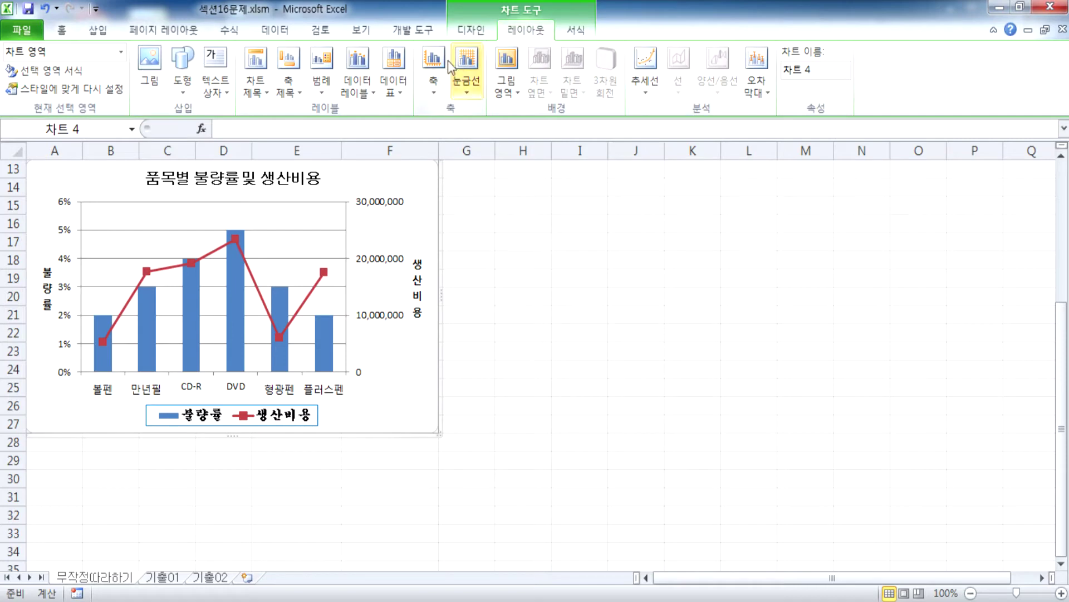
{"action": "left_click", "coordinate": [374, 95]}
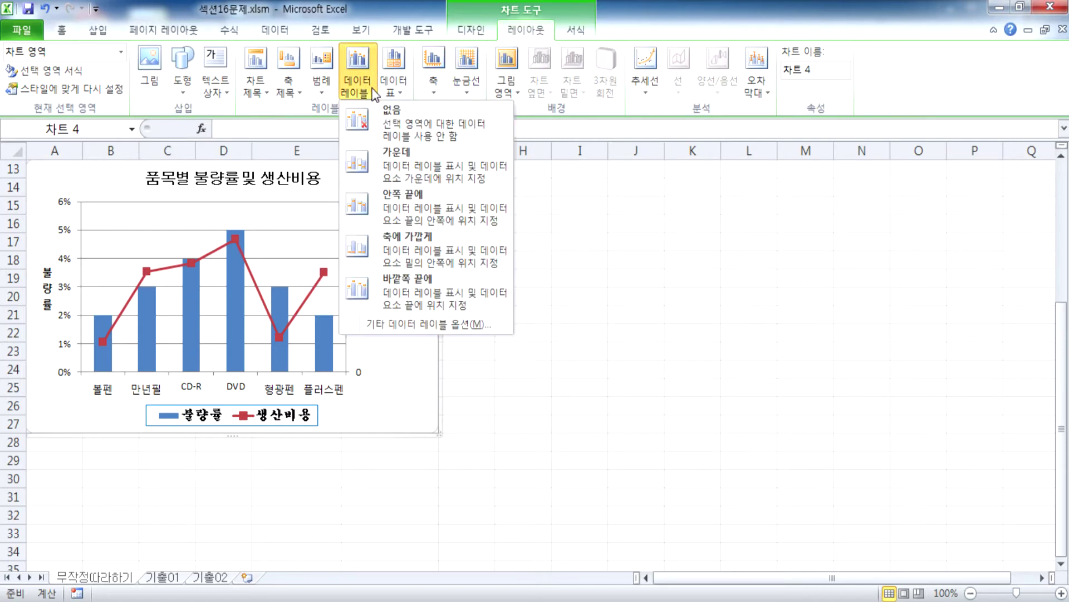
{"action": "left_click", "coordinate": [392, 290]}
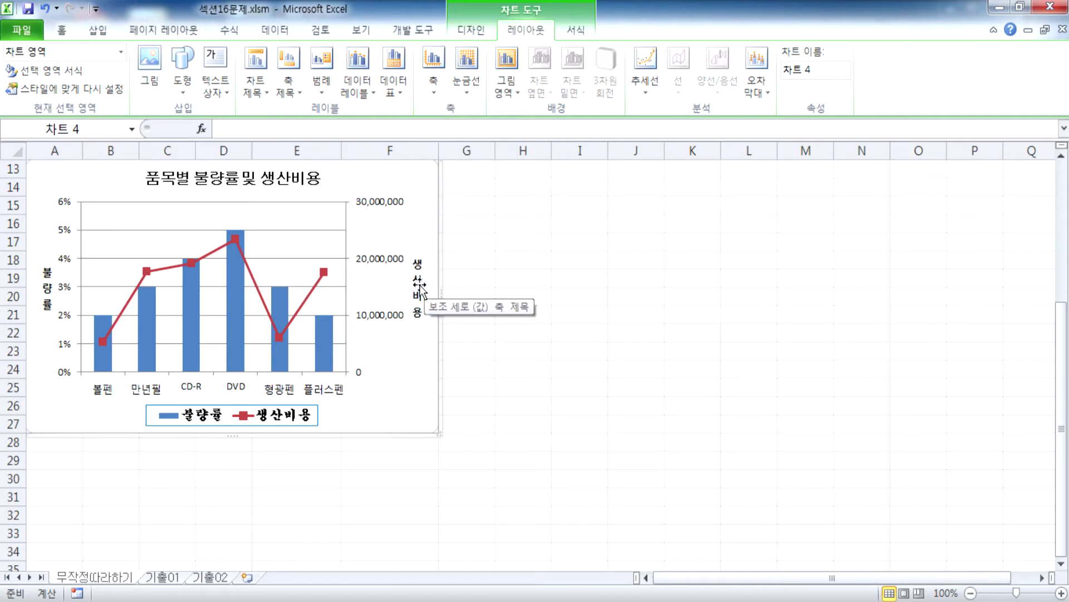
{"action": "left_click", "coordinate": [366, 95]}
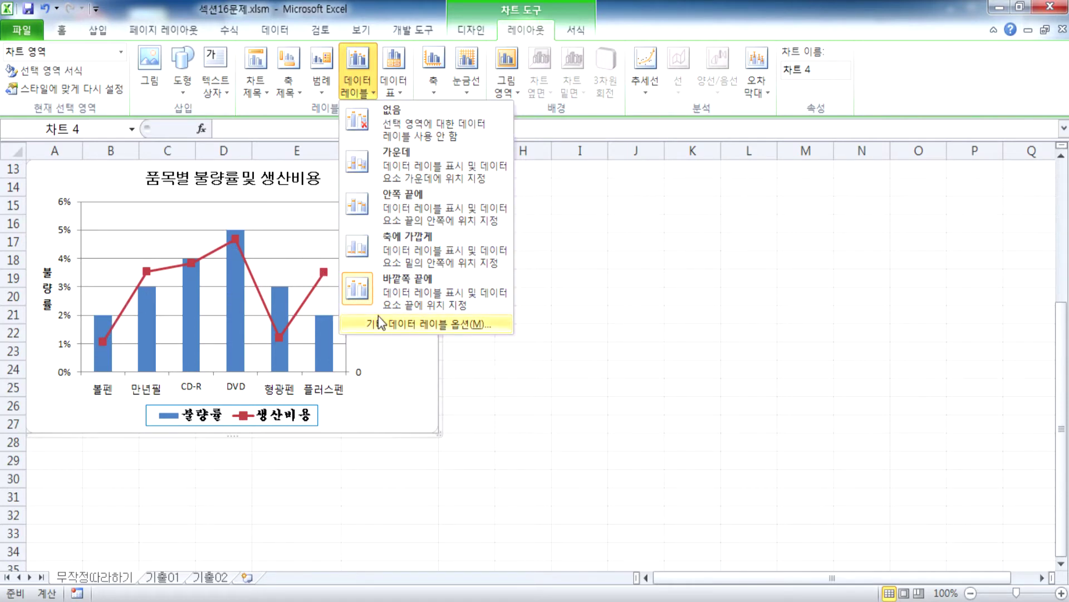
{"action": "left_click", "coordinate": [392, 125]}
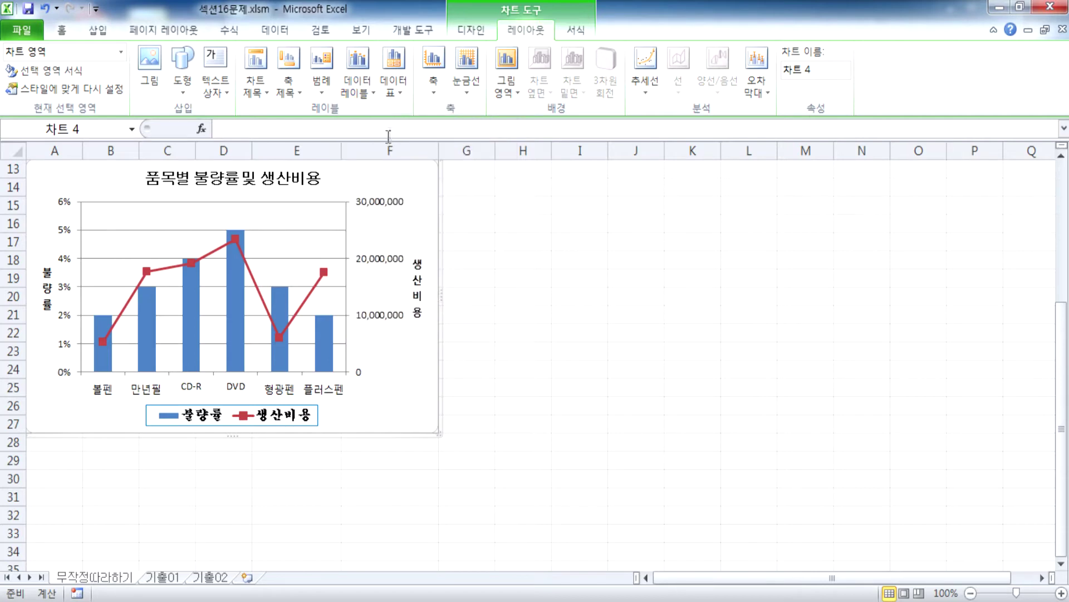
Add outside-end data labels (바깥쪽 끝에) to the 불량률 column series only, and deselect the chart
{"action": "left_click", "coordinate": [193, 332]}
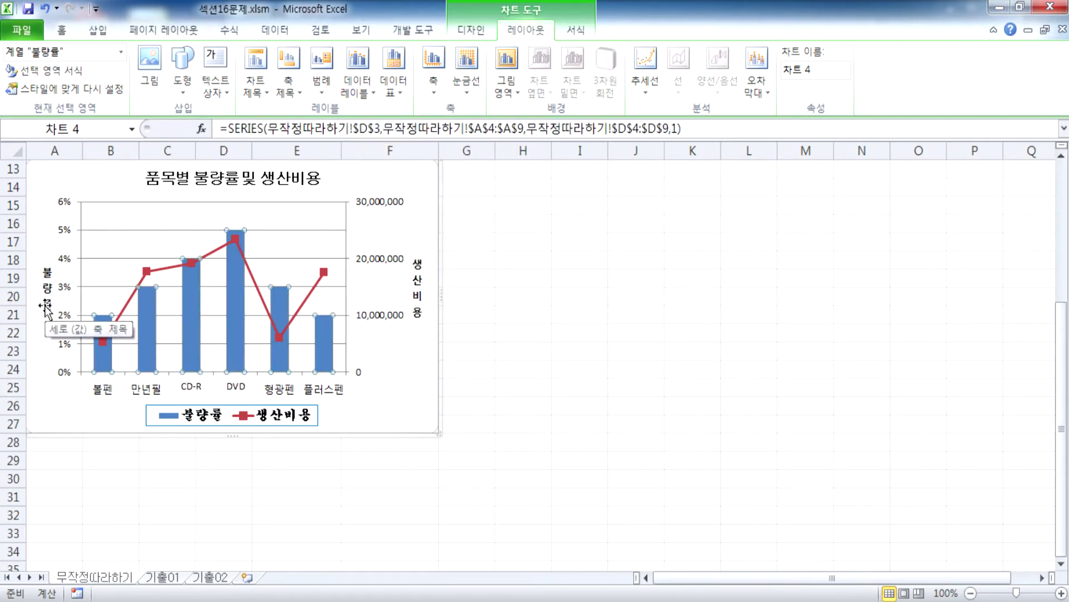
{"action": "left_click", "coordinate": [357, 83]}
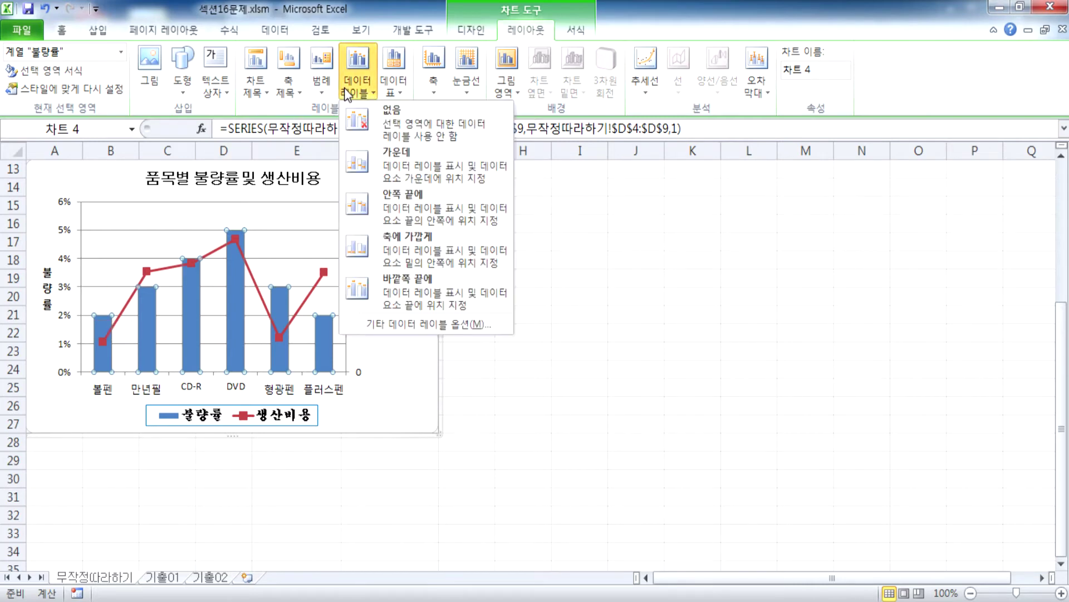
{"action": "left_click", "coordinate": [369, 304]}
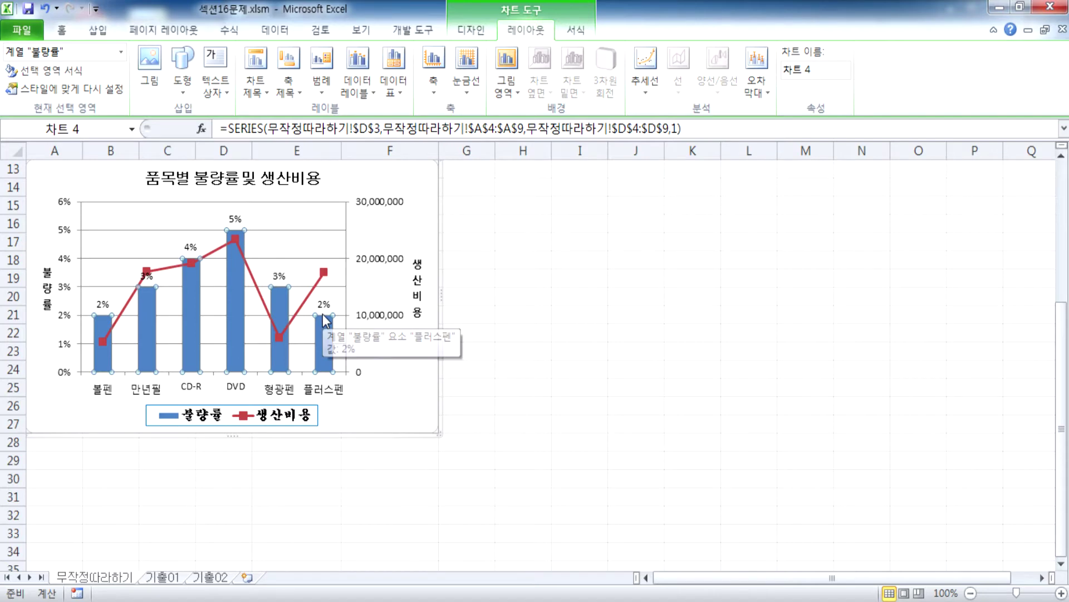
{"action": "left_click", "coordinate": [501, 294]}
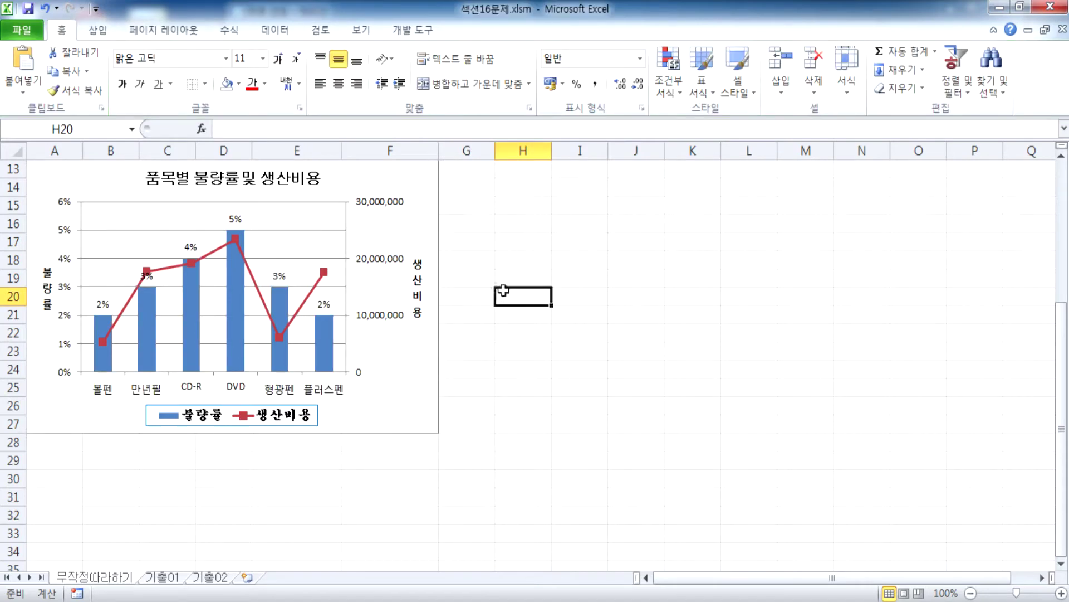
Insert a clustered column practice chart from A3:C9 and place it beside the data table, over columns H to O
{"action": "scroll", "coordinate": [288, 238], "scroll_direction": "up", "scroll_amount": 4}
{"action": "left_click_drag", "start_coordinate": [50, 209], "coordinate": [167, 319]}
{"action": "left_click", "coordinate": [98, 29]}
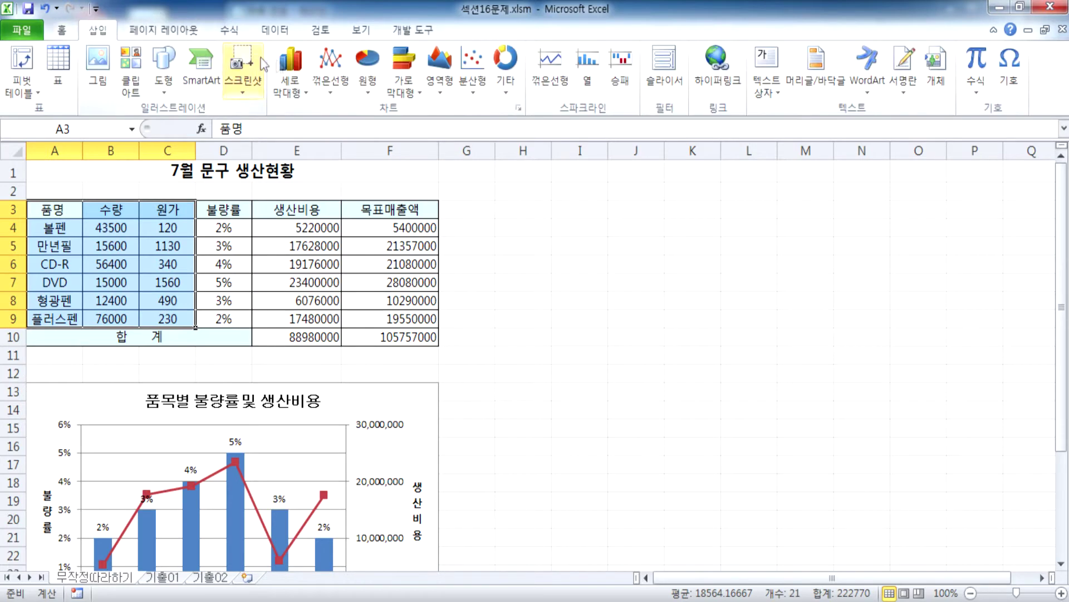
{"action": "left_click", "coordinate": [290, 70]}
{"action": "left_click", "coordinate": [295, 141]}
{"action": "left_click_drag", "start_coordinate": [703, 258], "coordinate": [883, 173]}
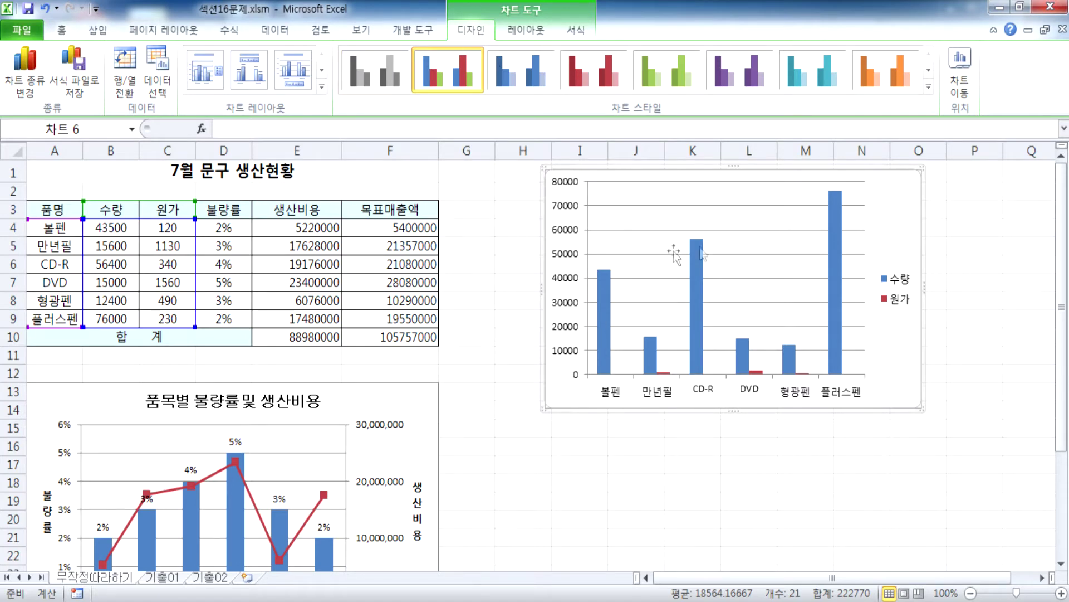
Try outside-end data labels (바깥쪽 끝에) on all series of the practice chart, and undo them
{"action": "left_click", "coordinate": [526, 29]}
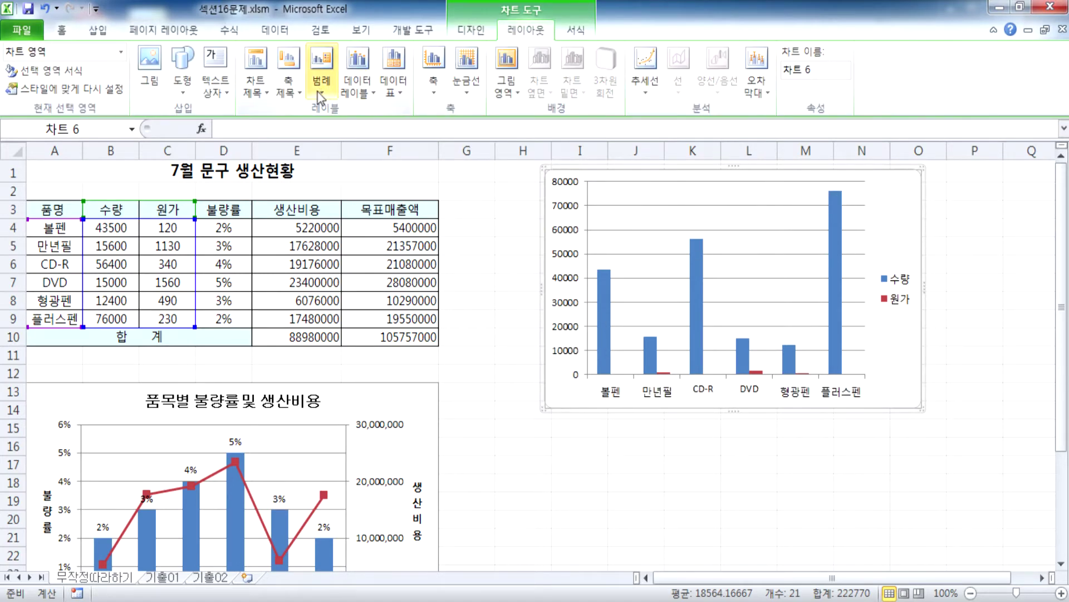
{"action": "left_click", "coordinate": [360, 92]}
{"action": "left_click", "coordinate": [389, 292]}
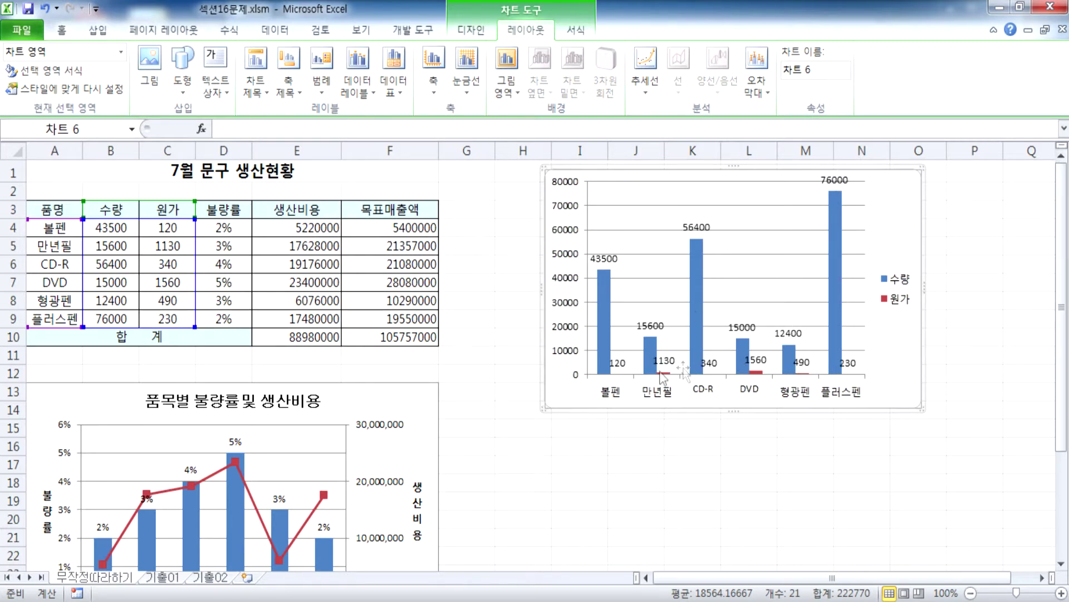
{"action": "key", "text": "ctrl+z"}
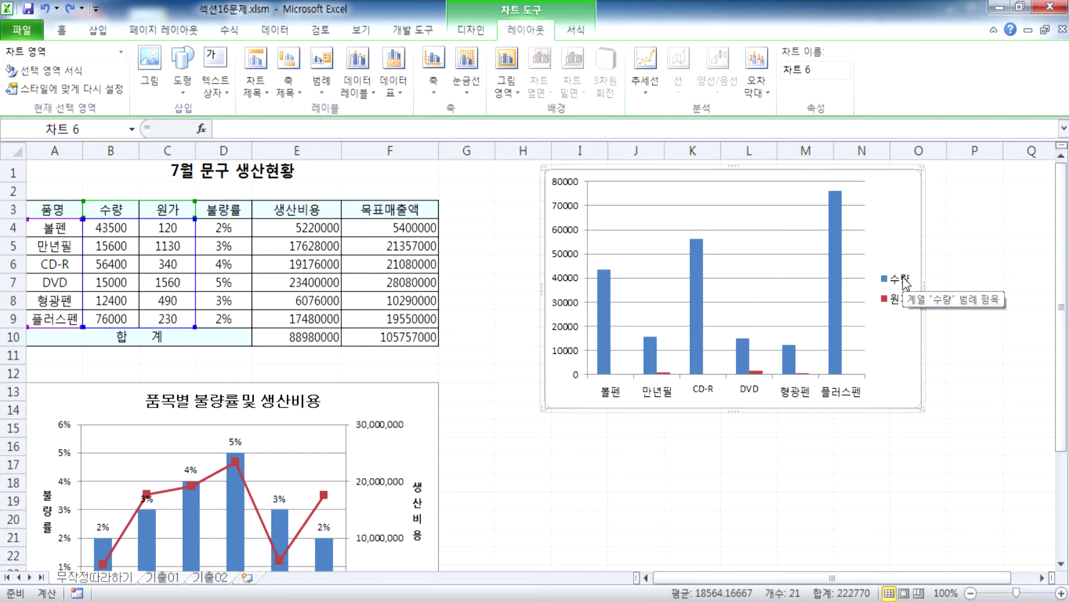
Add outside-end data labels (바깥쪽 끝에) to only the 수량 series of the practice chart
{"action": "left_click", "coordinate": [694, 259]}
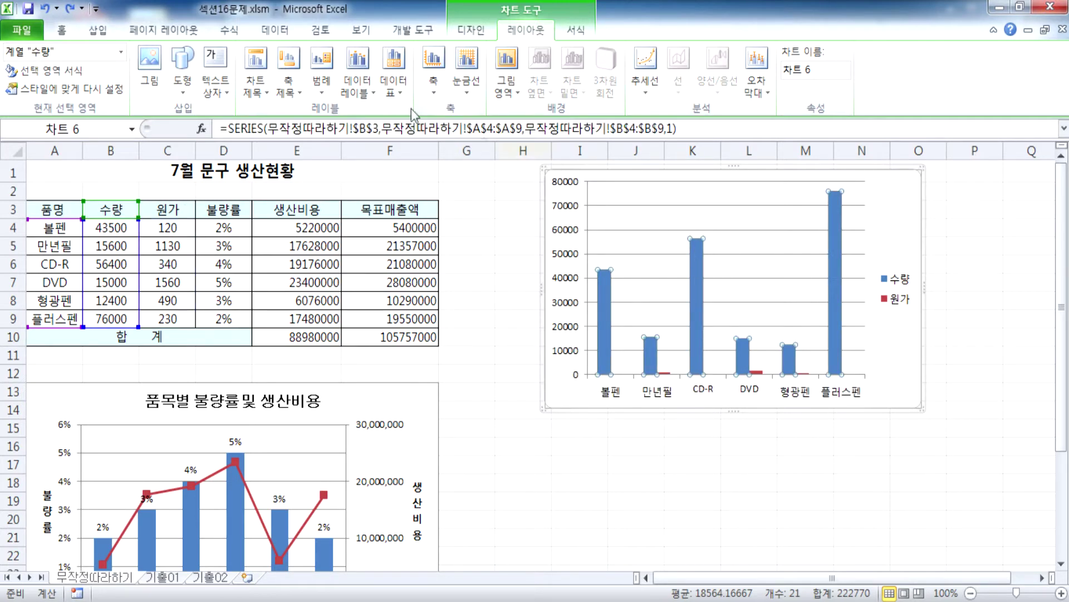
{"action": "left_click", "coordinate": [358, 83]}
{"action": "left_click", "coordinate": [390, 293]}
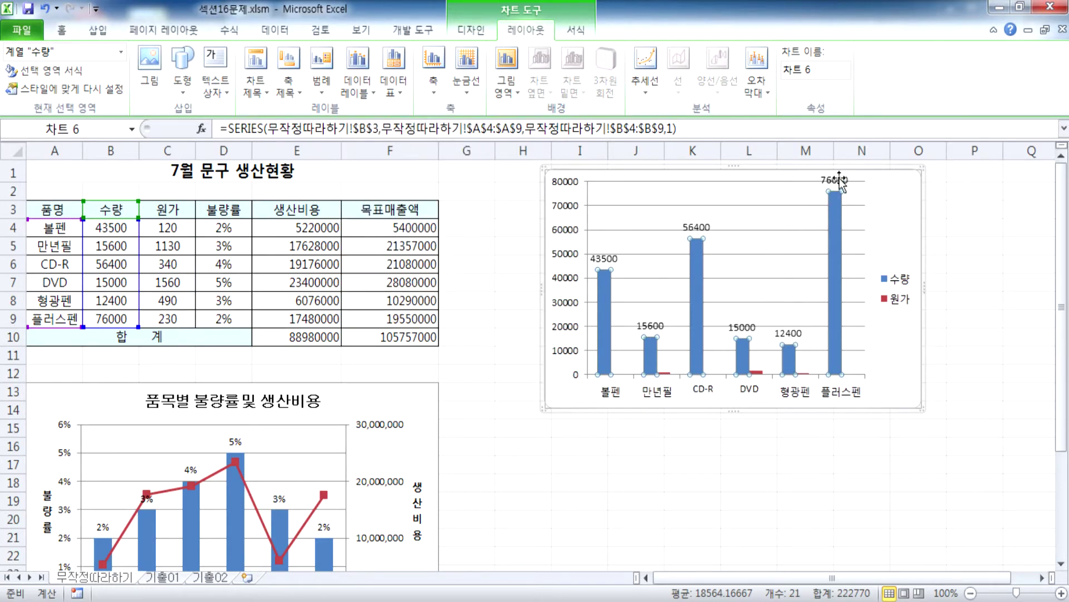
{"action": "left_click", "coordinate": [983, 288]}
Delete the 수량 and 원가 practice chart beside the data table
{"action": "left_click", "coordinate": [897, 232]}
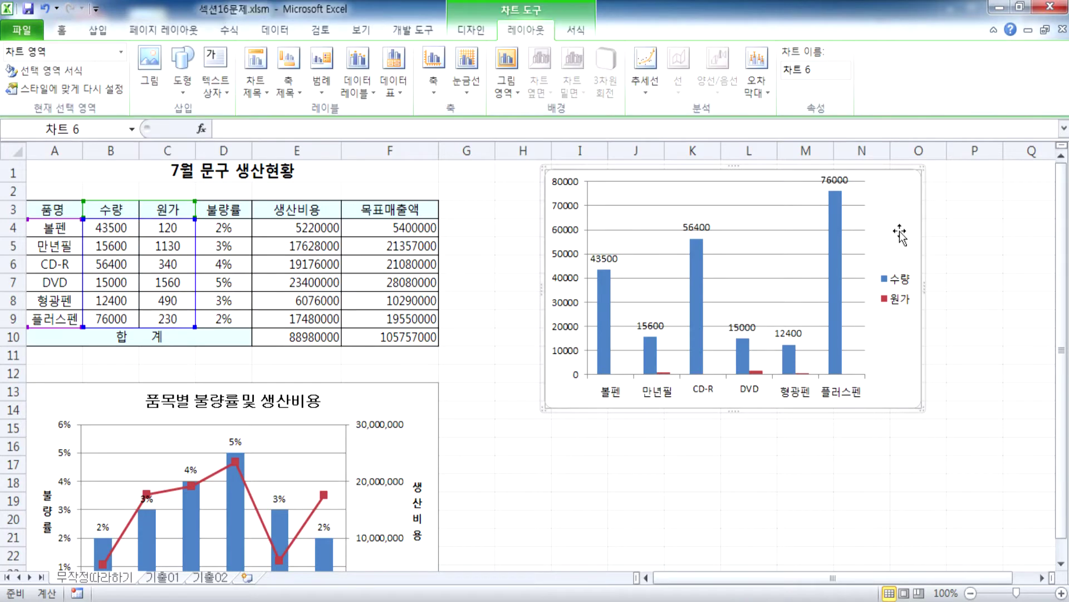
{"action": "key", "text": "Delete"}
Select the 불량률 column series in the mixed chart below the table
{"action": "scroll", "coordinate": [312, 381], "scroll_direction": "down", "scroll_amount": 3}
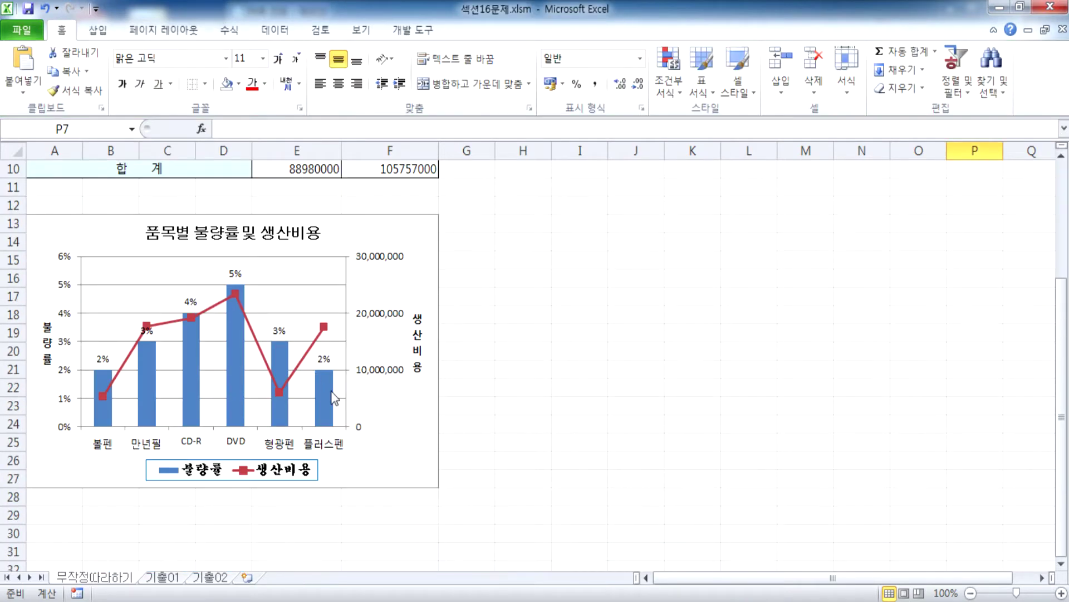
{"action": "left_click", "coordinate": [150, 387]}
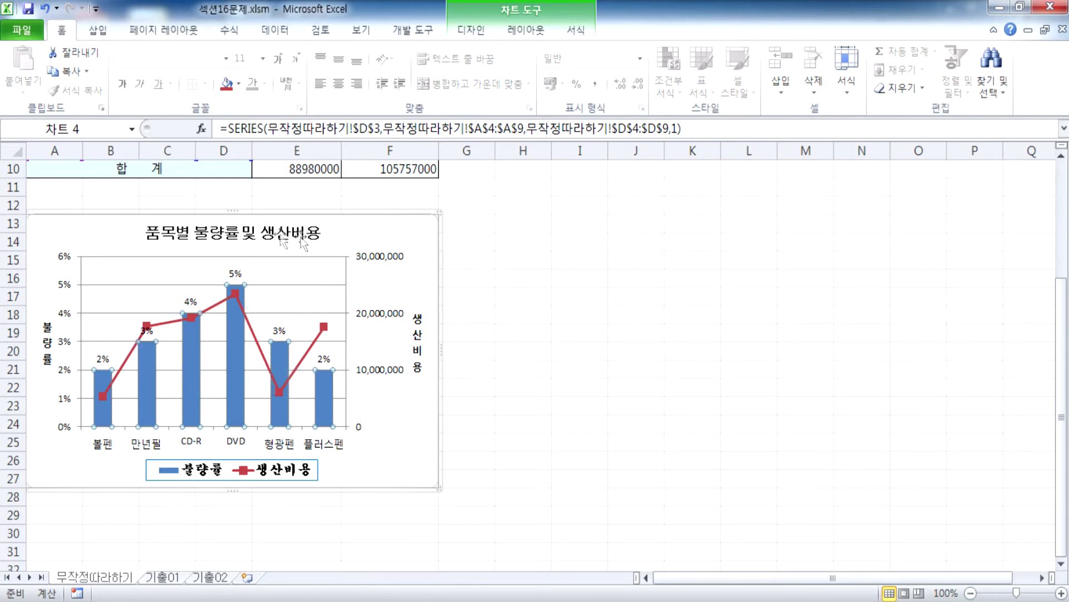
Review the data label position options for the 불량률 column series and compare the chart with its source table
{"action": "left_click", "coordinate": [526, 30]}
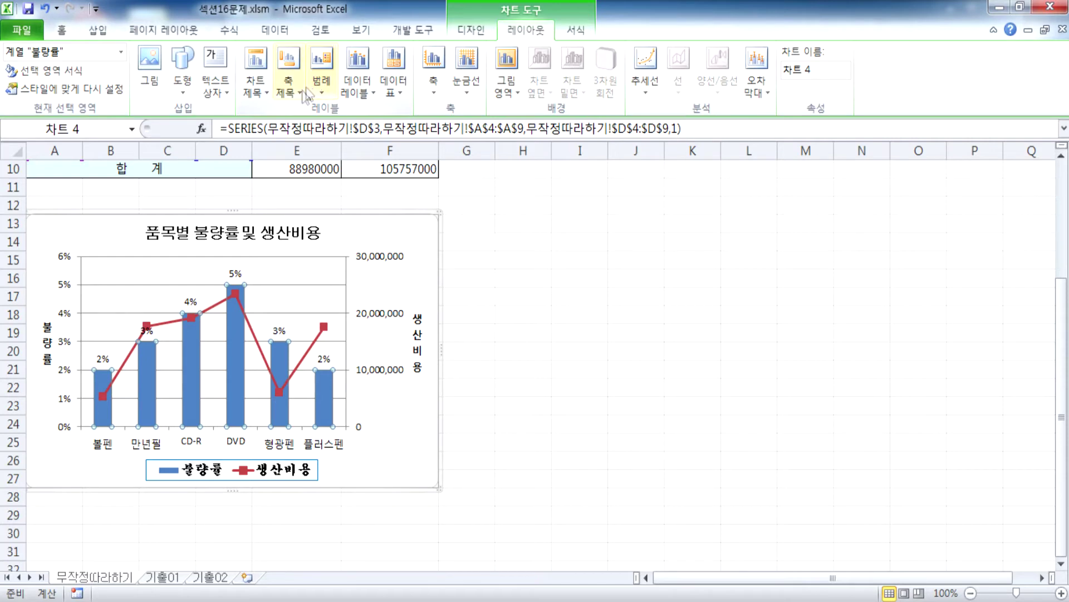
{"action": "left_click", "coordinate": [360, 96]}
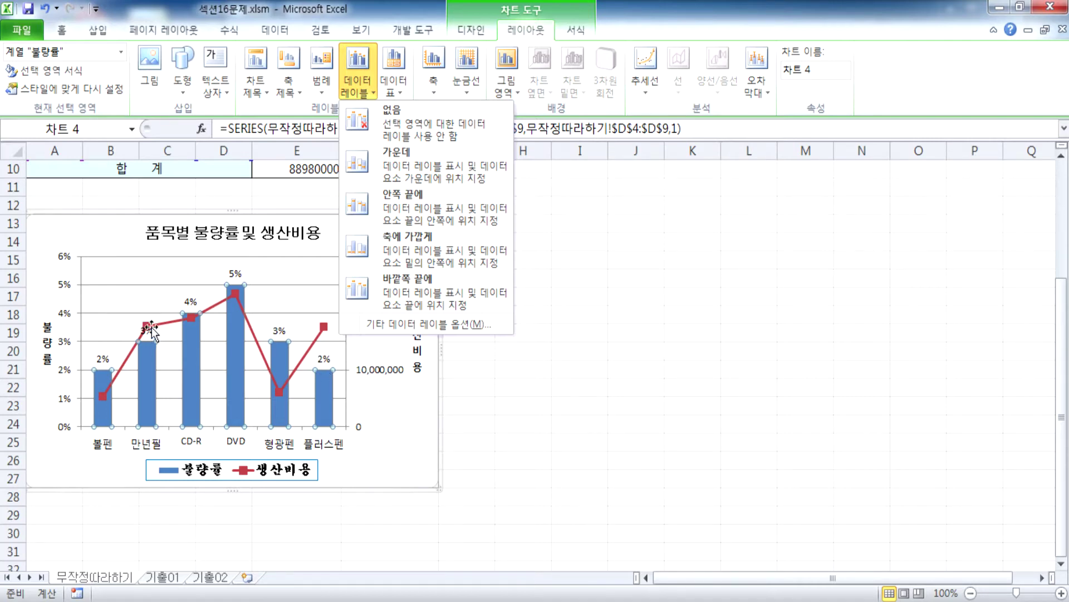
{"action": "left_click", "coordinate": [378, 417]}
{"action": "scroll", "coordinate": [396, 420], "scroll_direction": "up", "scroll_amount": 3}
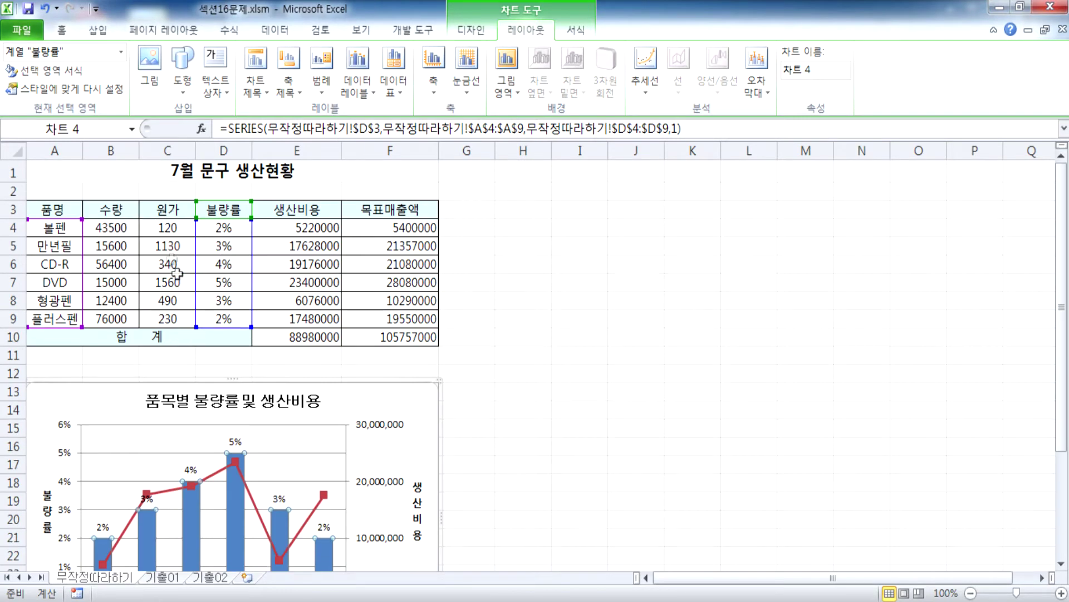
{"action": "scroll", "coordinate": [209, 301], "scroll_direction": "down", "scroll_amount": 3}
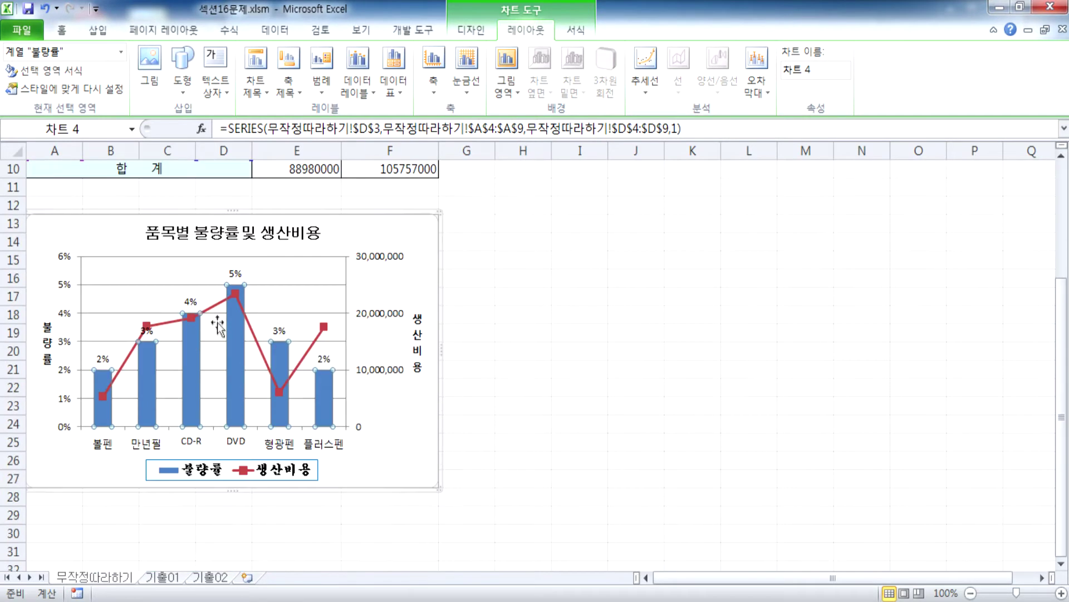
{"action": "left_click", "coordinate": [387, 437]}
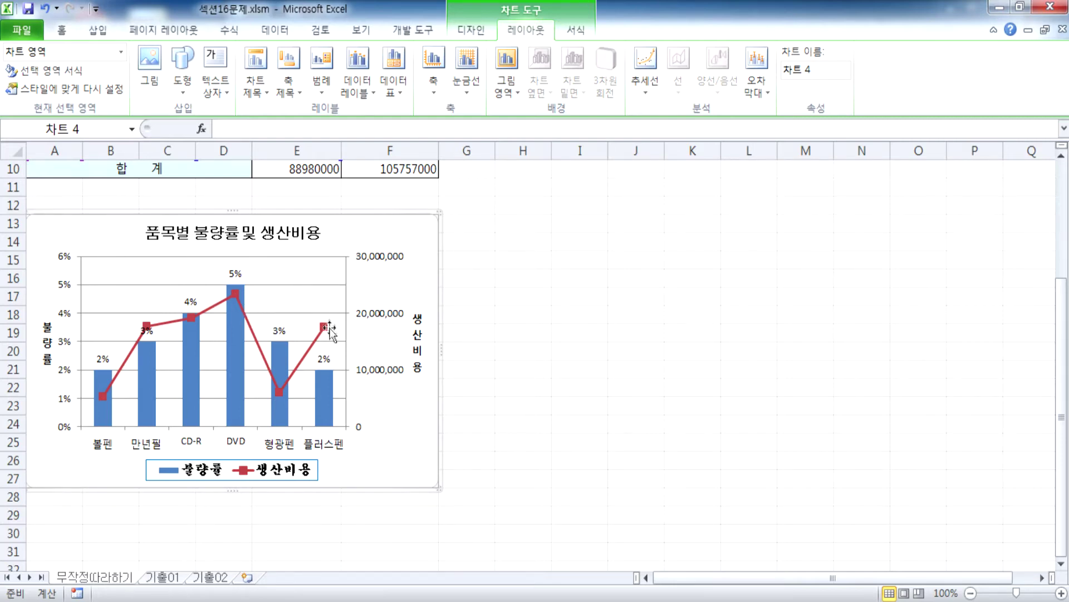
{"action": "left_click", "coordinate": [102, 385]}
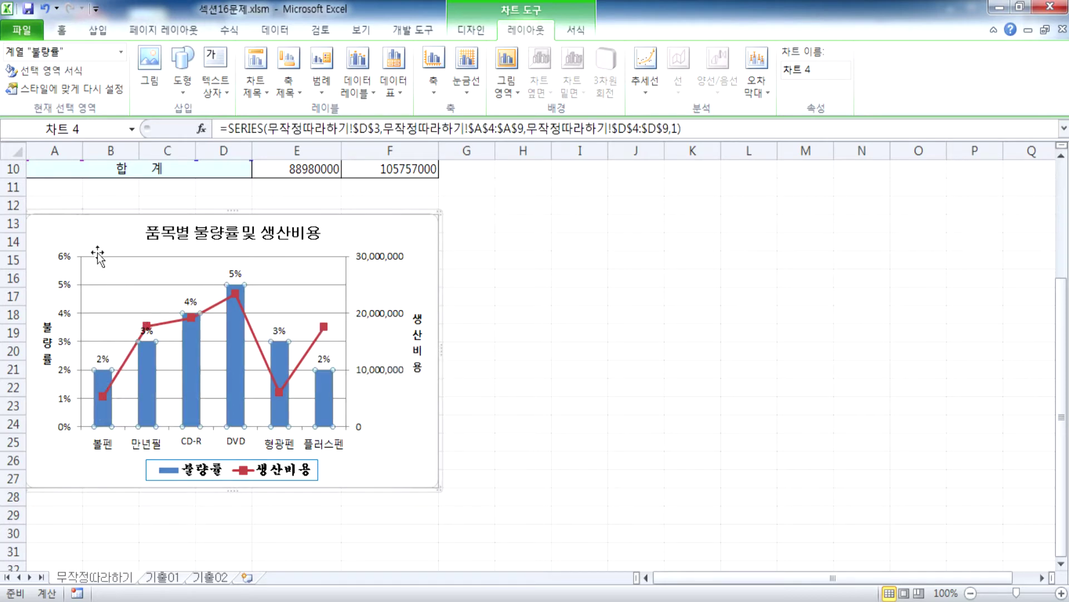
Open the data series formatting for the 생산비용 line and place the dialog beside the chart
{"action": "left_click", "coordinate": [256, 344]}
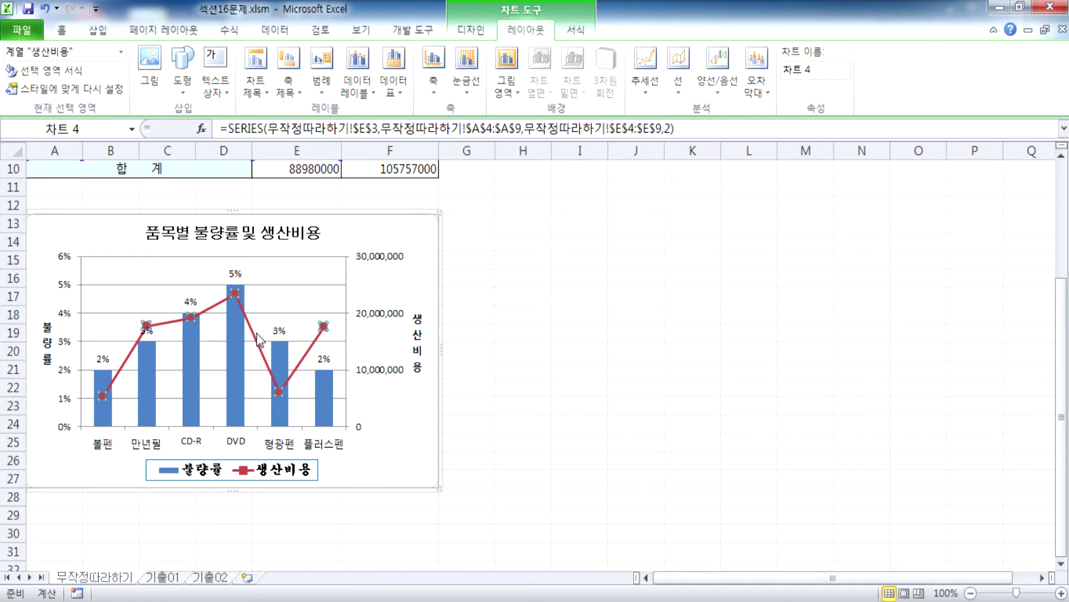
{"action": "left_click", "coordinate": [374, 287]}
{"action": "double_click", "coordinate": [254, 337]}
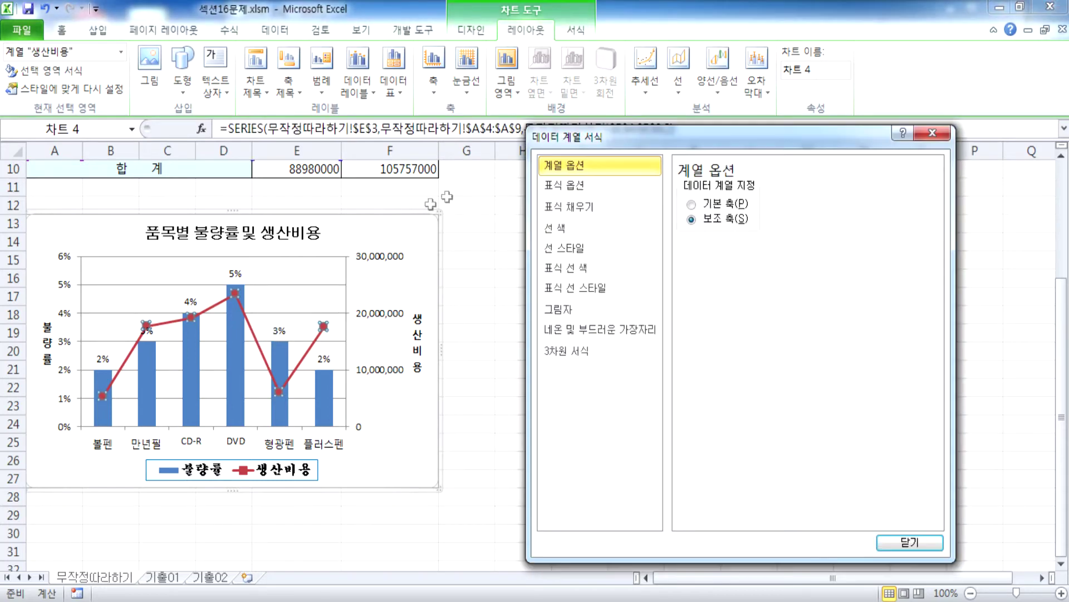
{"action": "left_click_drag", "start_coordinate": [596, 162], "coordinate": [559, 86]}
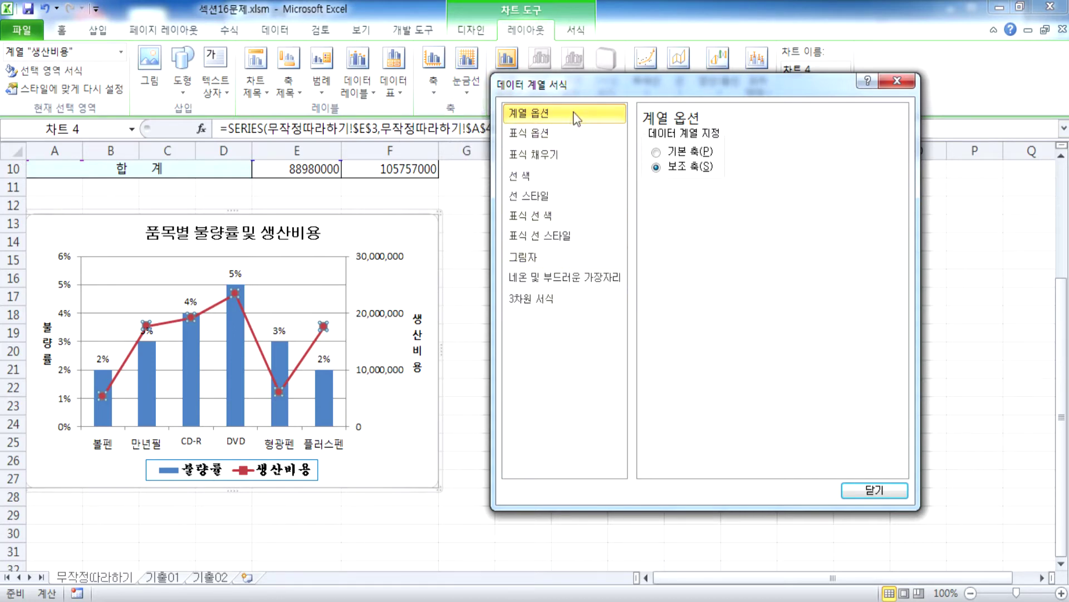
{"action": "left_click_drag", "start_coordinate": [566, 94], "coordinate": [539, 119]}
Set the 생산비용 line's width to 4 pt and turn on the smoothed line option (완만한 선)
{"action": "left_click", "coordinate": [496, 222]}
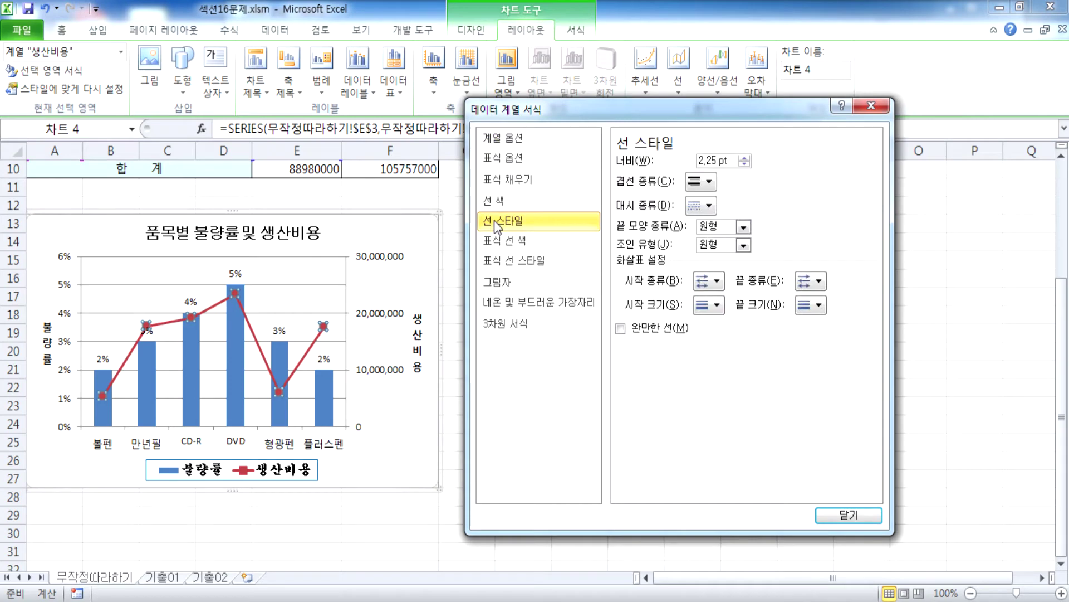
{"action": "left_click", "coordinate": [496, 201]}
{"action": "left_click", "coordinate": [504, 179]}
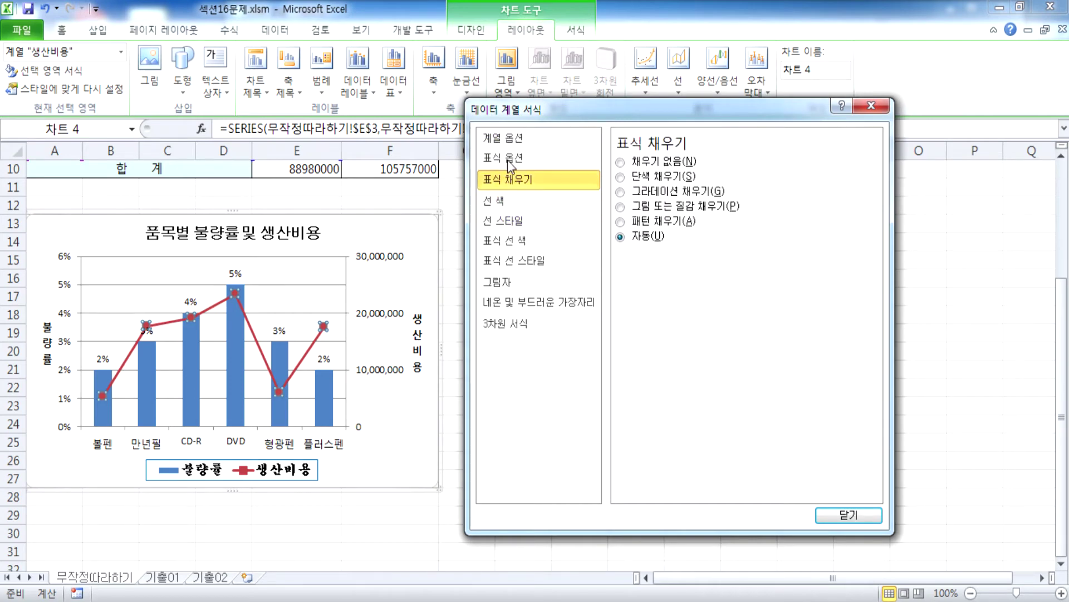
{"action": "left_click", "coordinate": [503, 158]}
{"action": "left_click", "coordinate": [509, 139]}
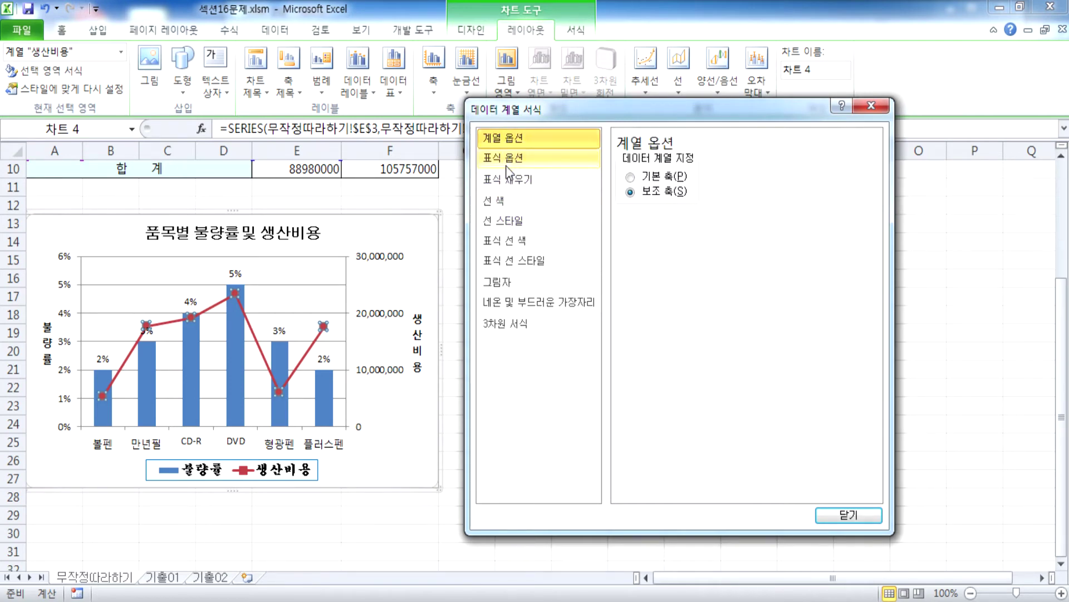
{"action": "left_click", "coordinate": [504, 201]}
{"action": "left_click", "coordinate": [511, 222]}
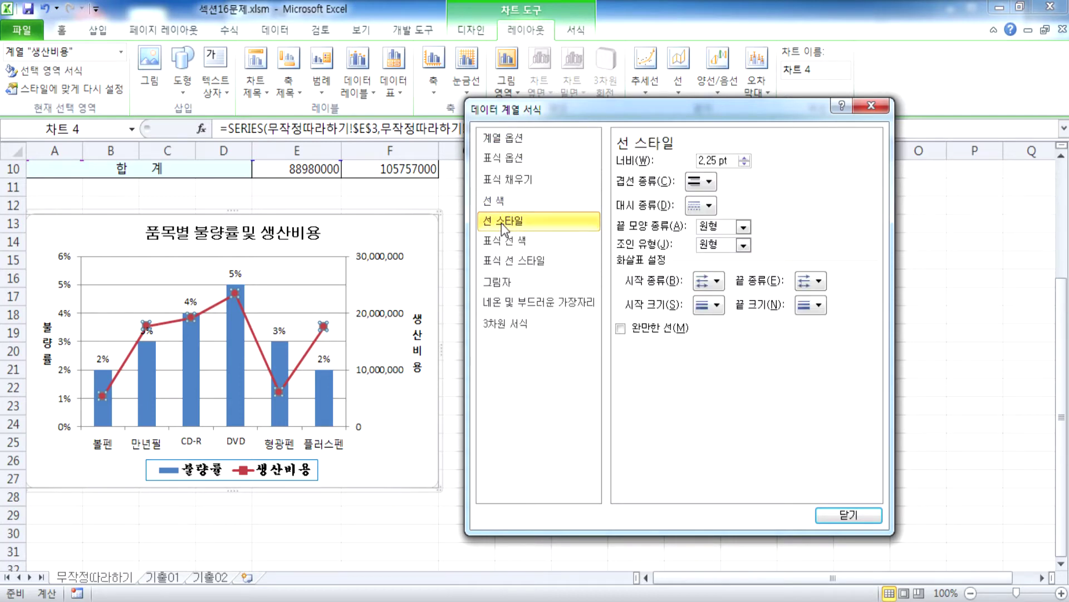
{"action": "left_click", "coordinate": [745, 158]}
{"action": "left_click", "coordinate": [745, 159]}
{"action": "left_click", "coordinate": [745, 159]}
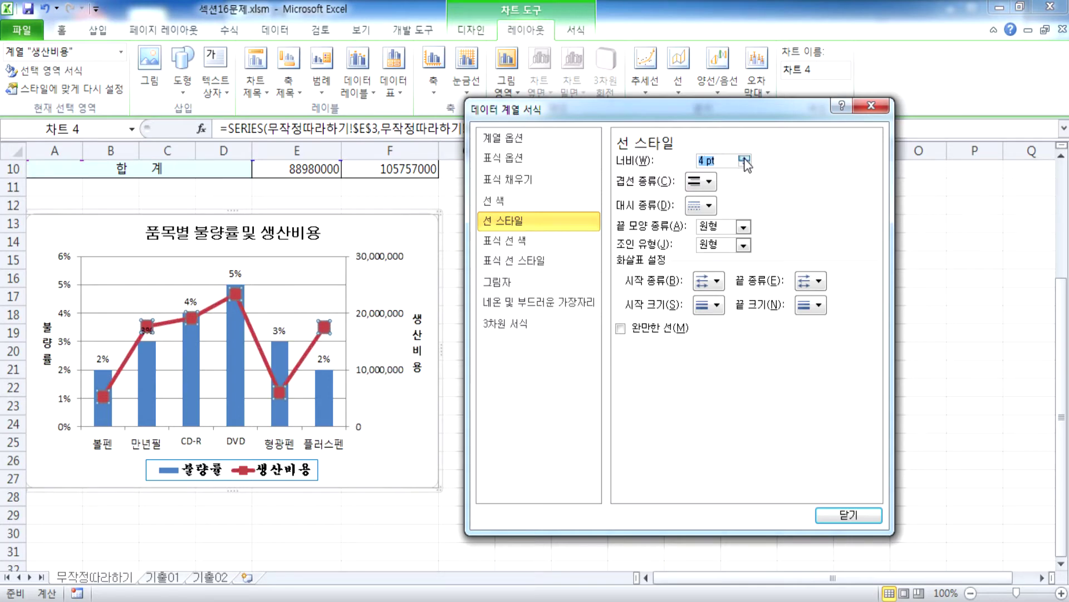
{"action": "left_click", "coordinate": [621, 328]}
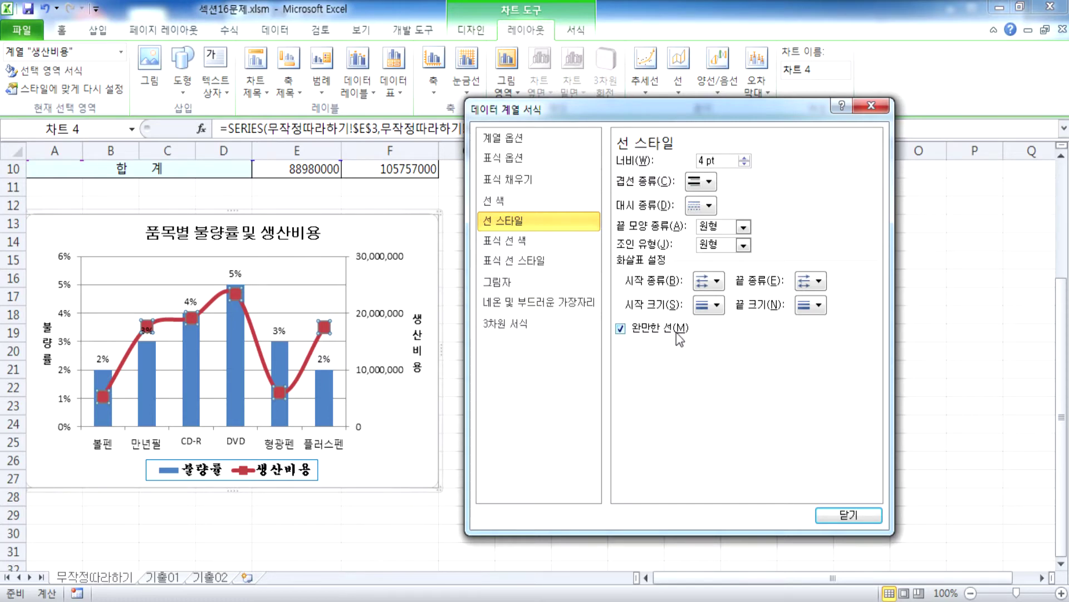
Colour the 생산비용 line with the orange-yellow standard colour
{"action": "left_click", "coordinate": [511, 206]}
{"action": "left_click", "coordinate": [695, 226]}
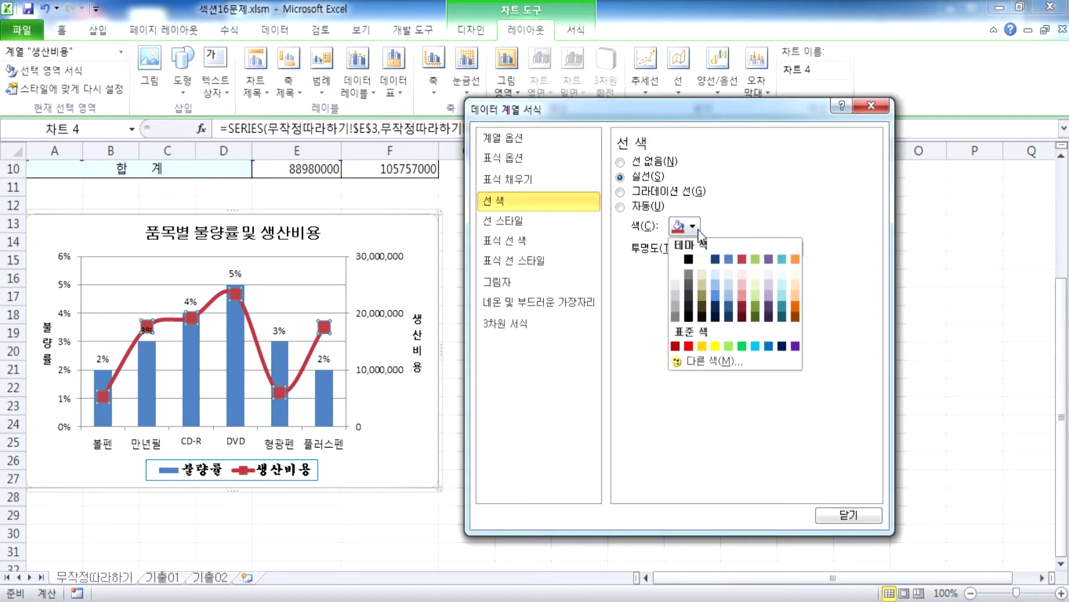
{"action": "left_click", "coordinate": [701, 347]}
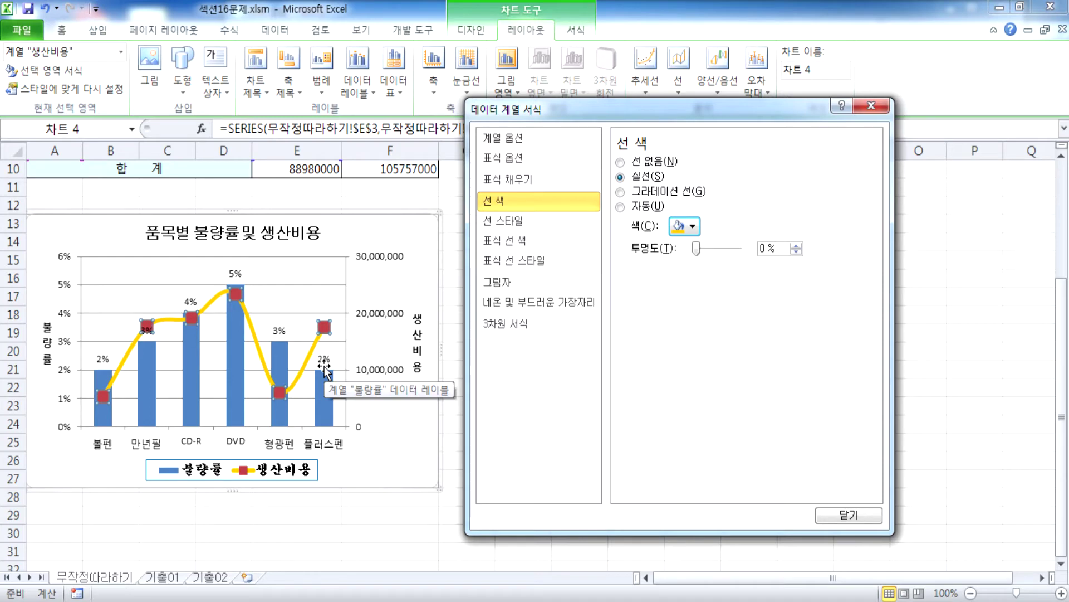
Review the line colour and line style settings of the 생산비용 series, and close its formatting
{"action": "left_click", "coordinate": [570, 224]}
{"action": "key", "text": "Up"}
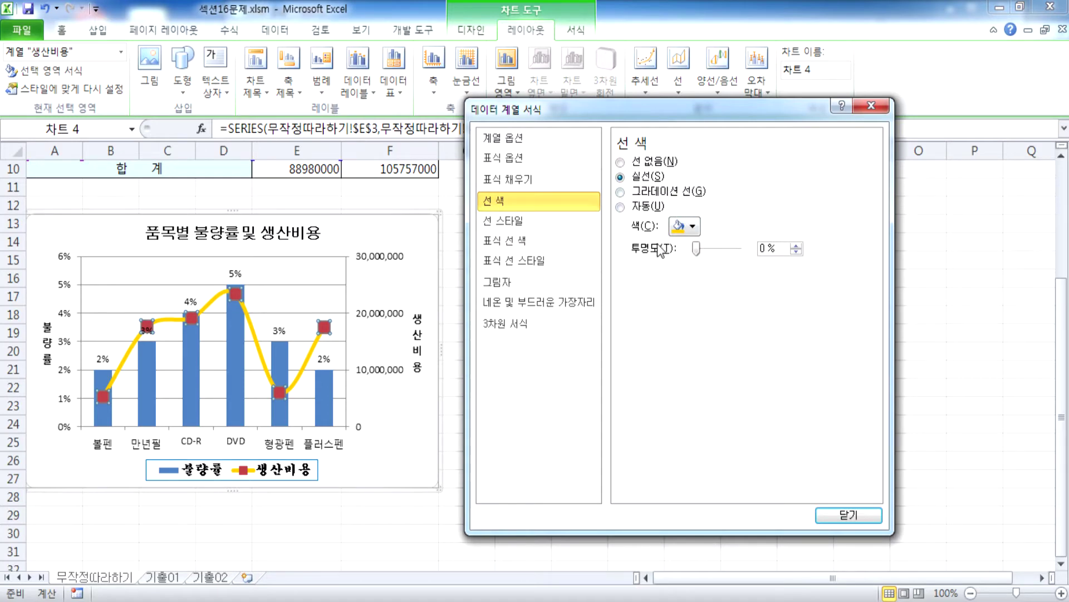
{"action": "left_click", "coordinate": [515, 221]}
{"action": "left_click", "coordinate": [501, 201]}
{"action": "left_click", "coordinate": [515, 222]}
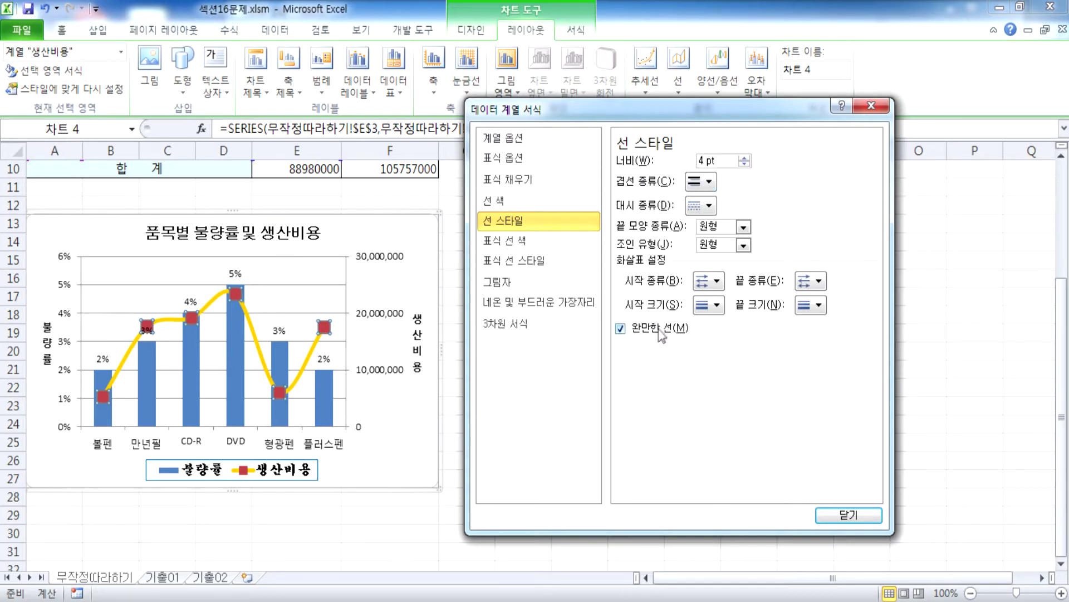
{"action": "left_click", "coordinate": [496, 200]}
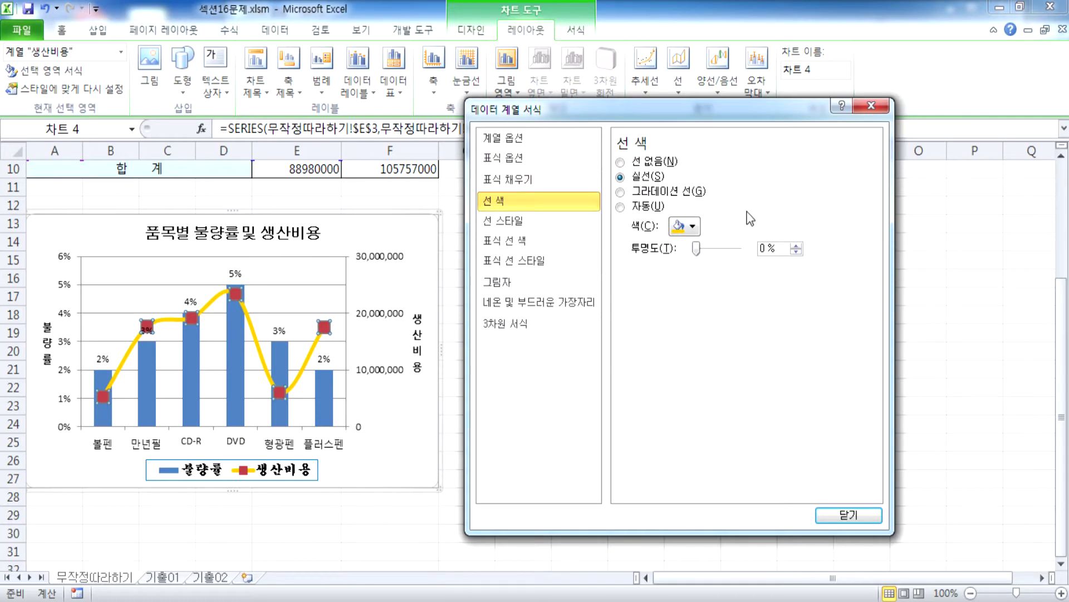
{"action": "left_click", "coordinate": [541, 223]}
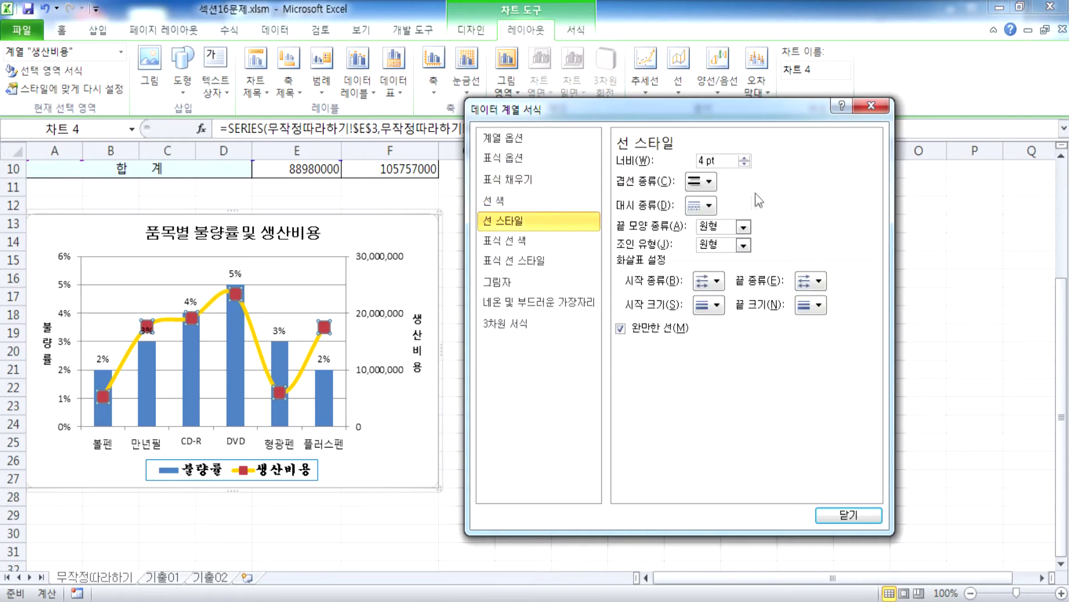
{"action": "left_click", "coordinate": [527, 204]}
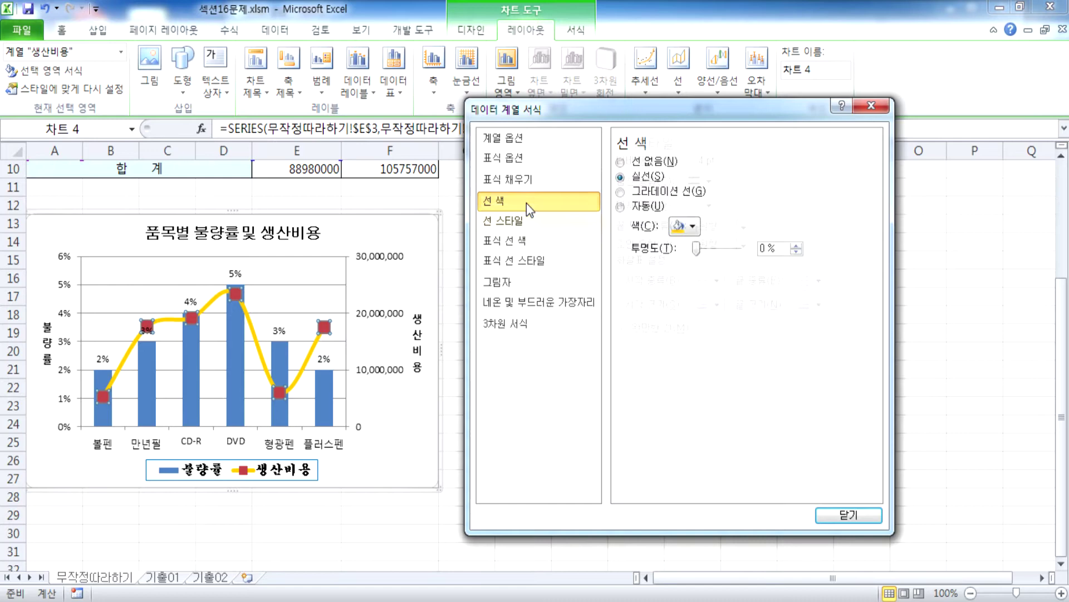
{"action": "left_click", "coordinate": [536, 225]}
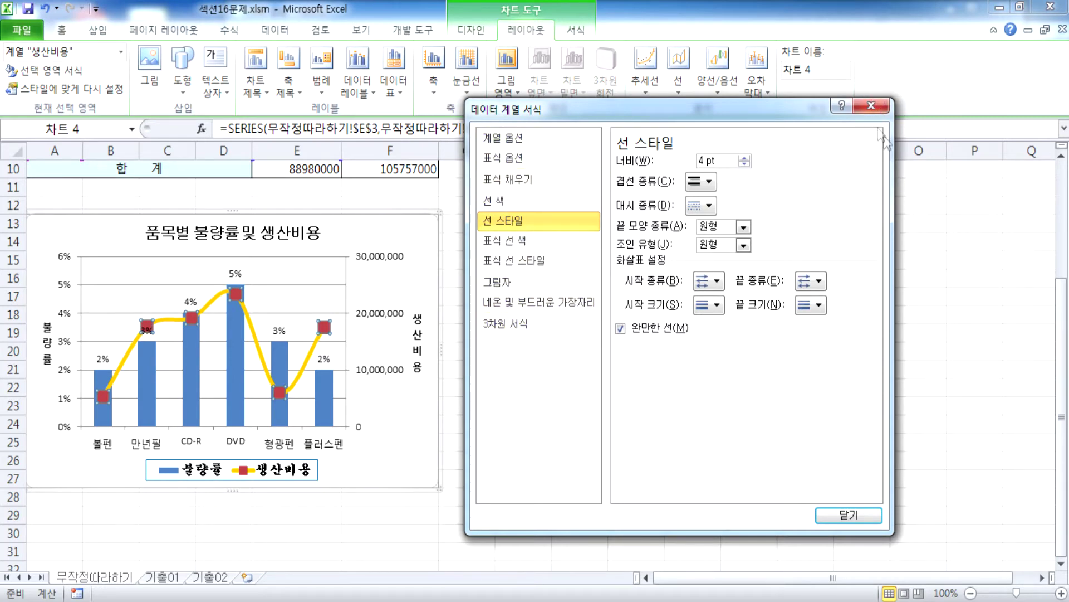
{"action": "left_click", "coordinate": [874, 105]}
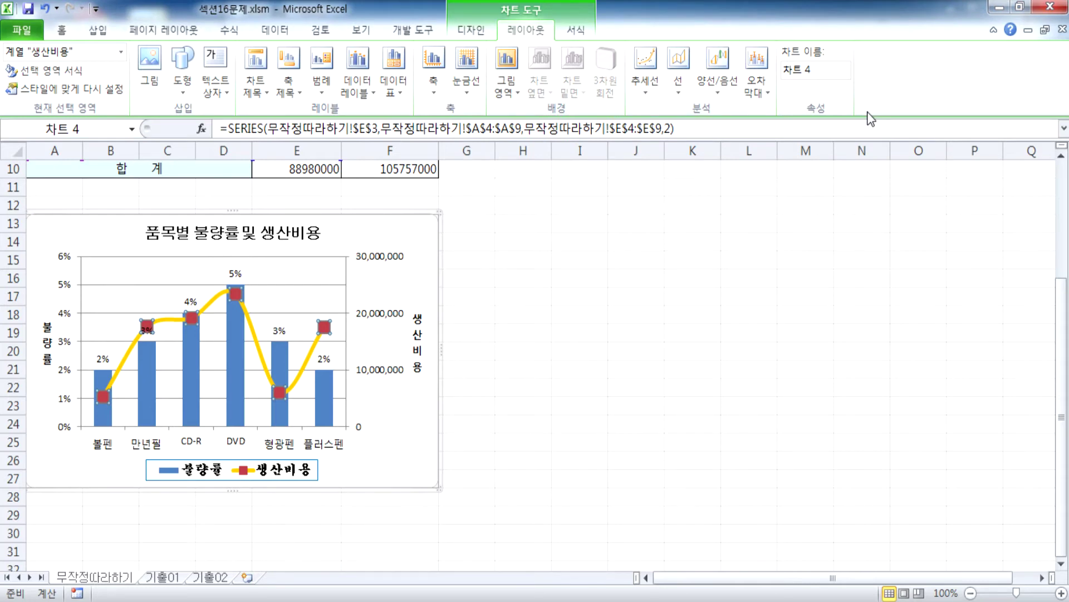
Apply the outer shadow preset 오프셋 대각선 오른쪽 아래 to the chart area
{"action": "left_click", "coordinate": [417, 234]}
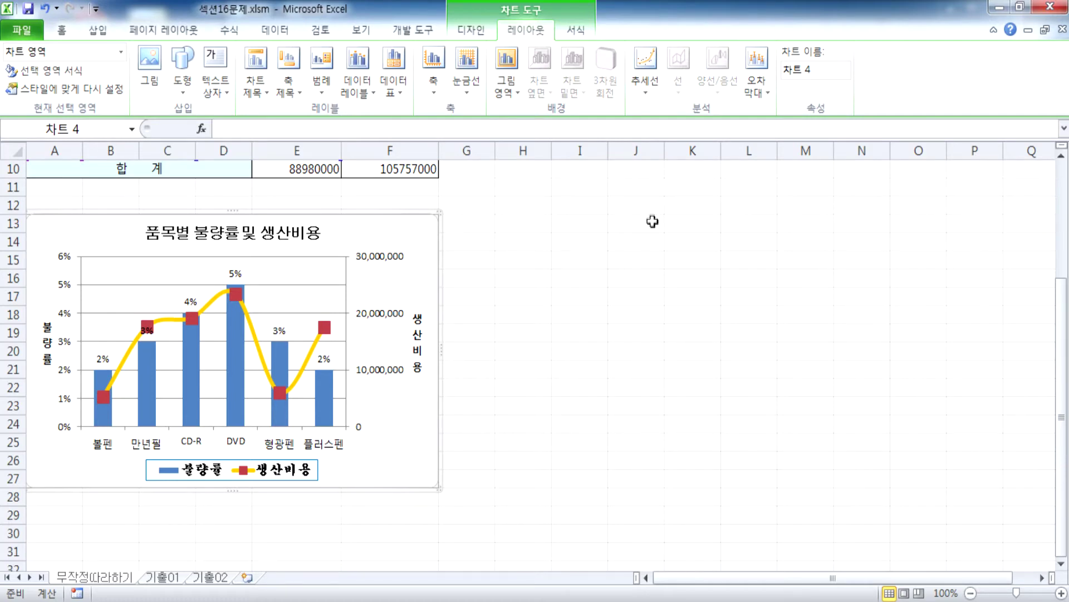
{"action": "left_click", "coordinate": [565, 229]}
{"action": "left_click", "coordinate": [426, 234]}
{"action": "double_click", "coordinate": [427, 235]}
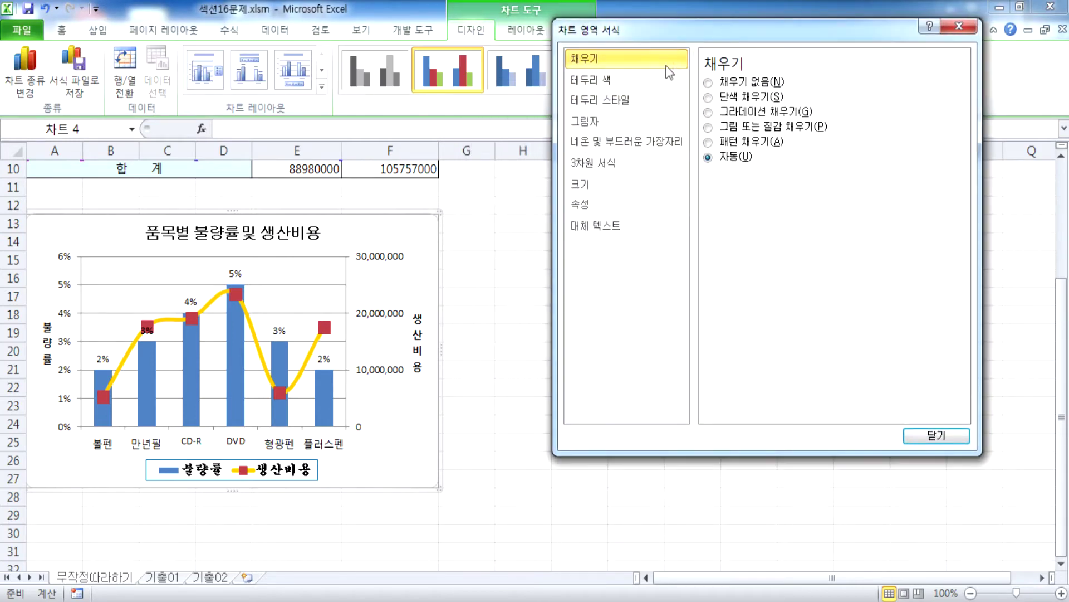
{"action": "left_click", "coordinate": [595, 120]}
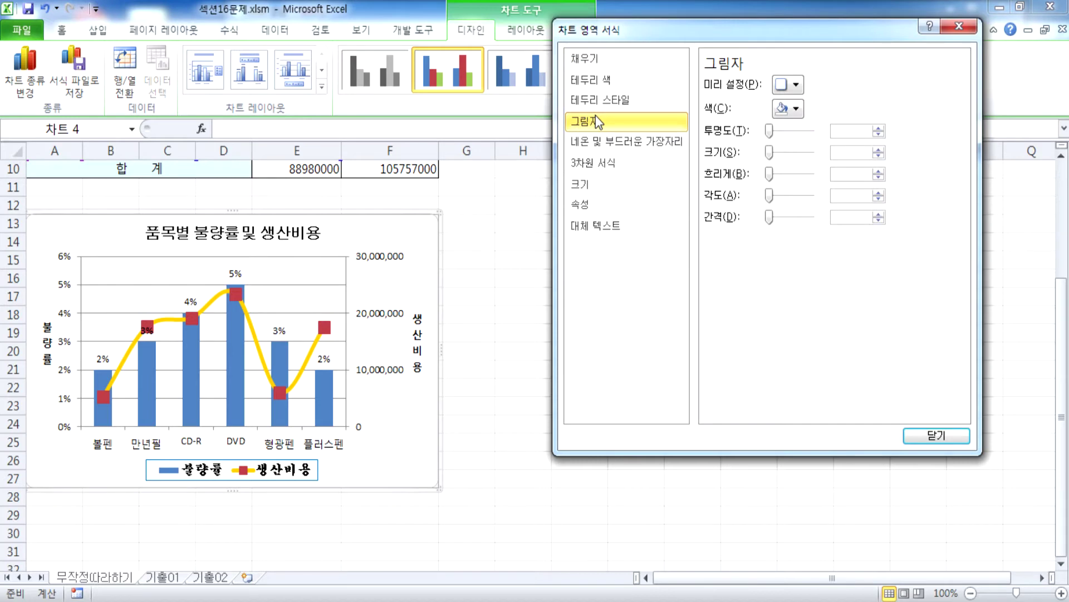
{"action": "left_click", "coordinate": [798, 85]}
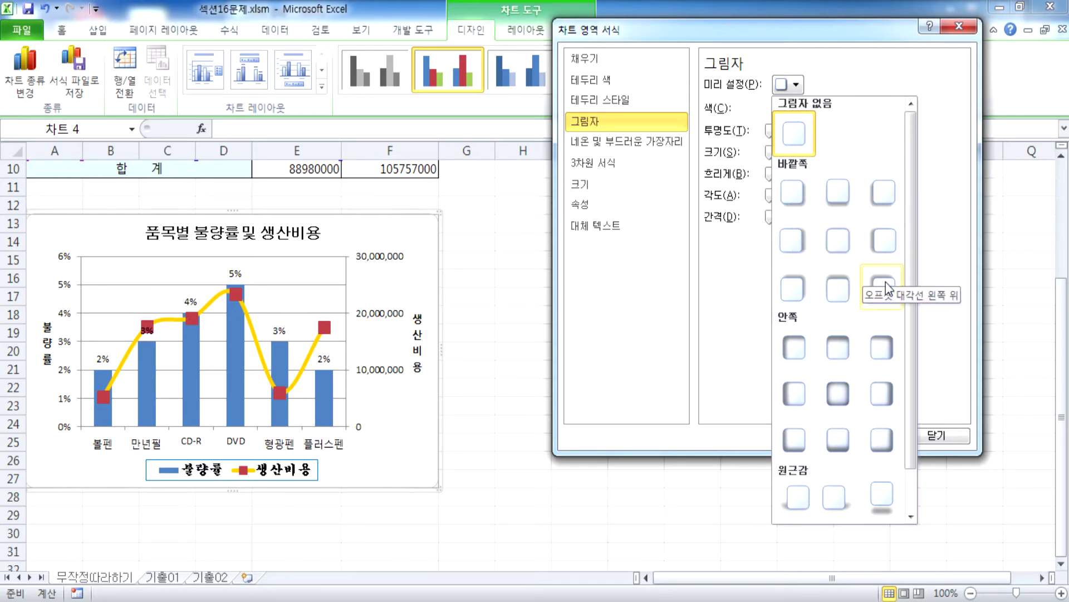
{"action": "left_click", "coordinate": [783, 194]}
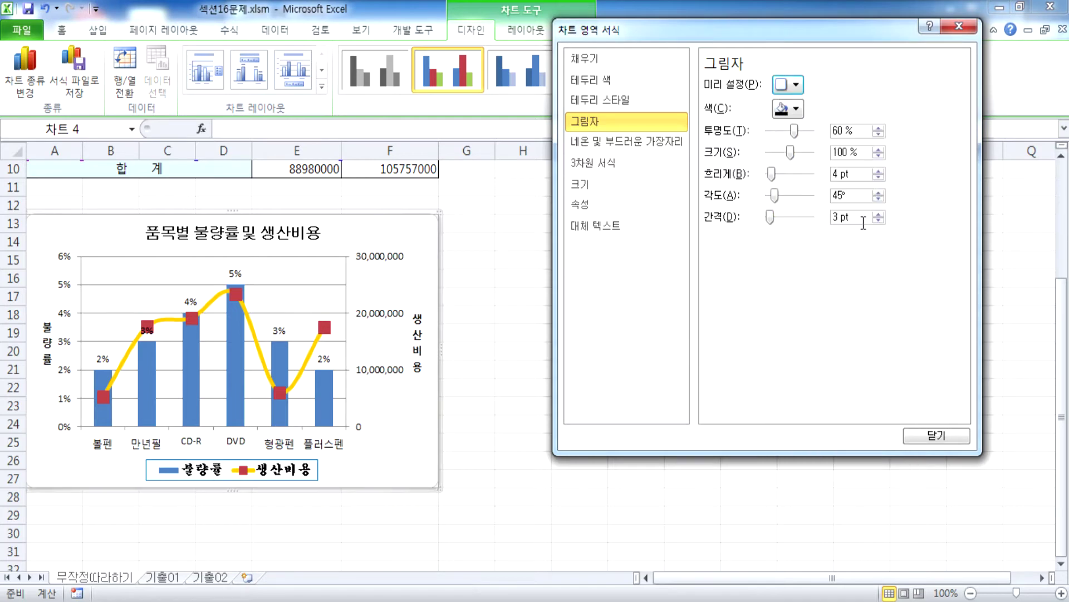
Check the name of the applied shadow preset and examine the shadow along the deselected chart's edges
{"action": "left_click", "coordinate": [791, 86]}
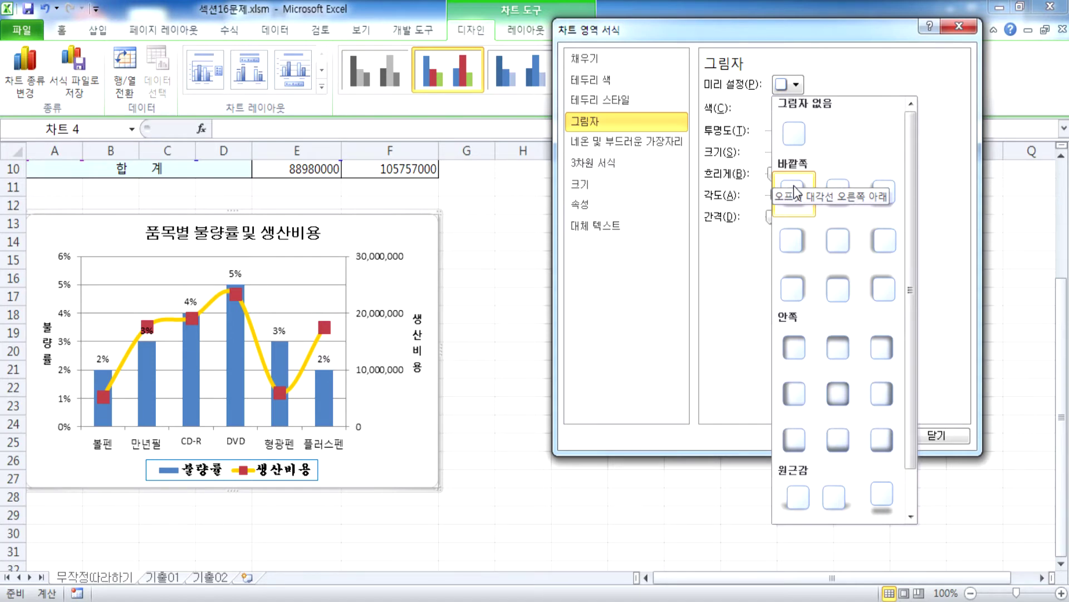
{"action": "left_click", "coordinate": [479, 380]}
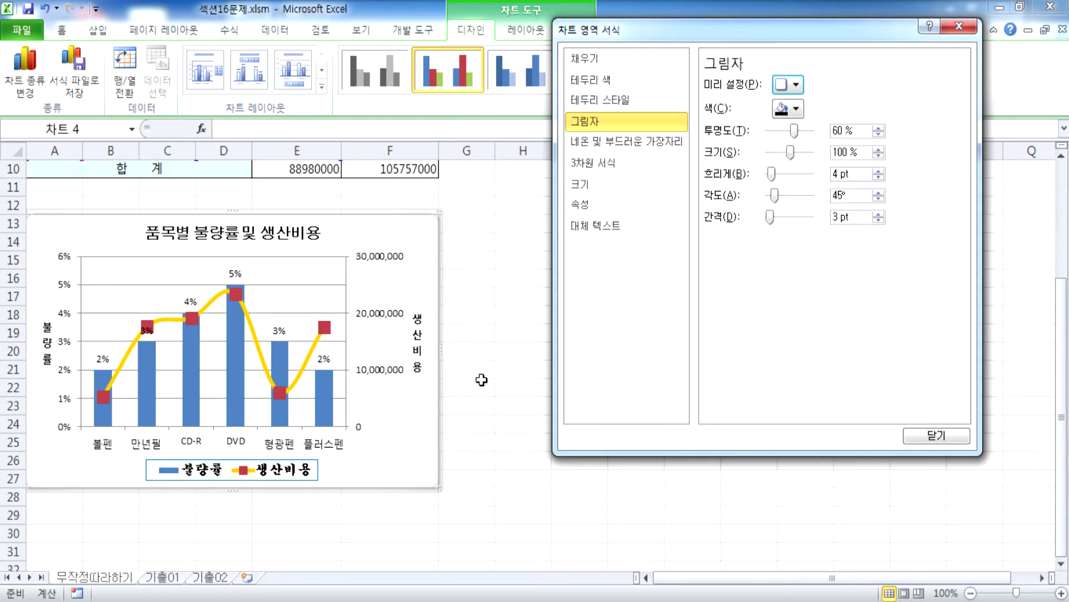
{"action": "left_click", "coordinate": [504, 435]}
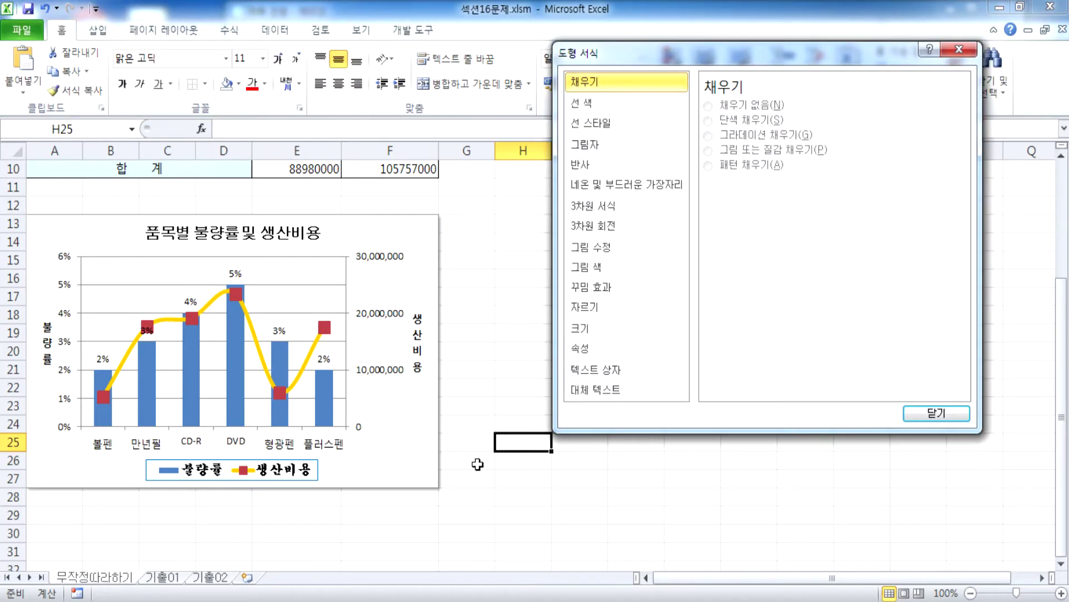
{"action": "left_click", "coordinate": [477, 460]}
{"action": "scroll", "coordinate": [477, 454], "scroll_direction": "down", "scroll_amount": 4}
{"action": "left_click_drag", "start_coordinate": [468, 405], "coordinate": [468, 390]}
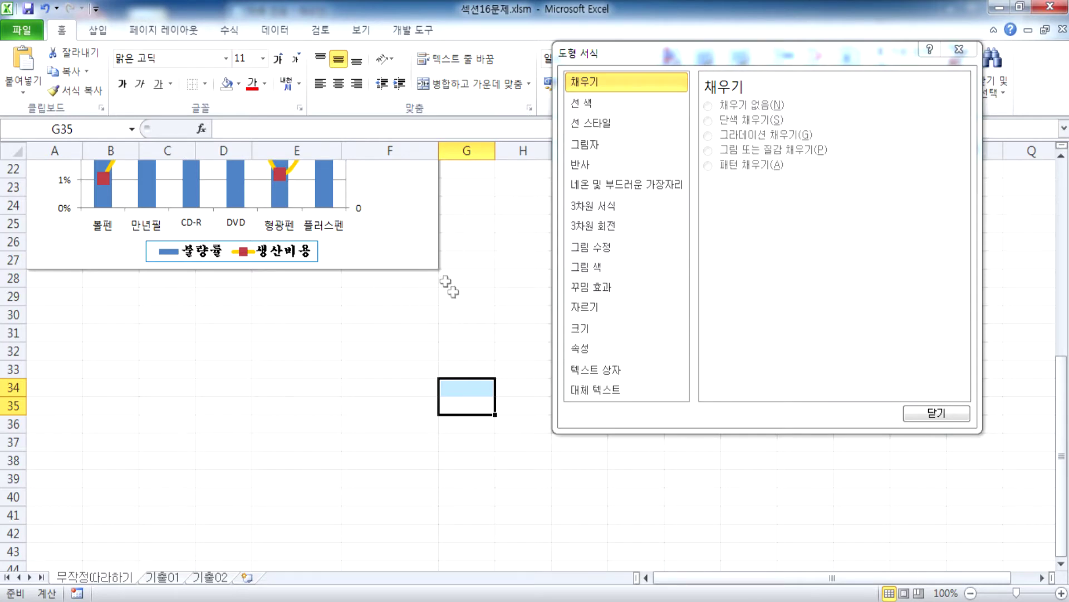
Give the chart area's border rounded corners (둥근 모서리) and deselect the chart
{"action": "left_click", "coordinate": [395, 230]}
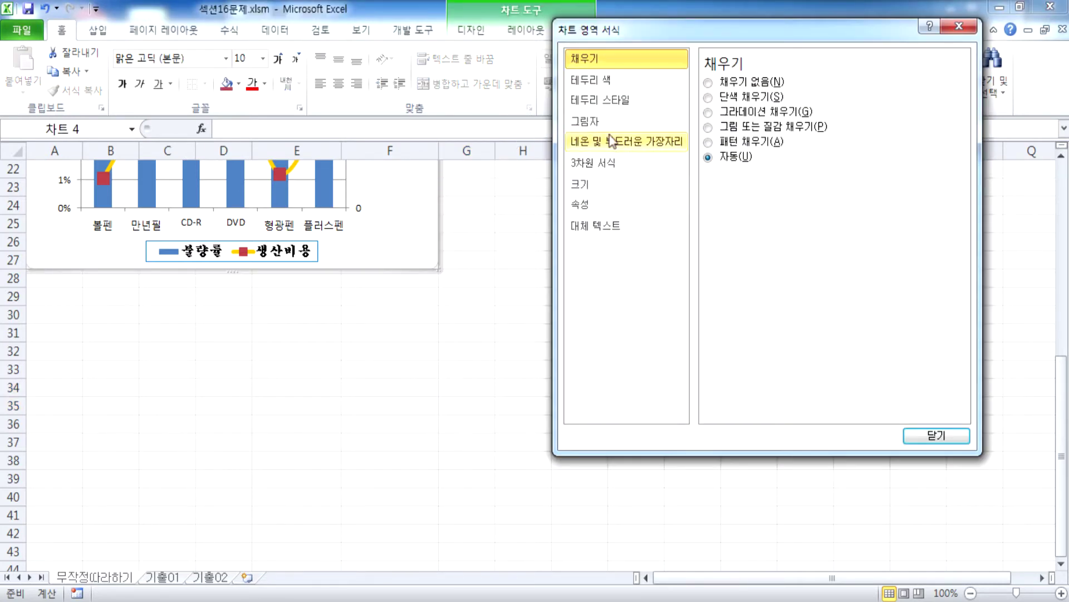
{"action": "left_click", "coordinate": [600, 100]}
{"action": "left_click", "coordinate": [708, 249]}
{"action": "left_click", "coordinate": [477, 349]}
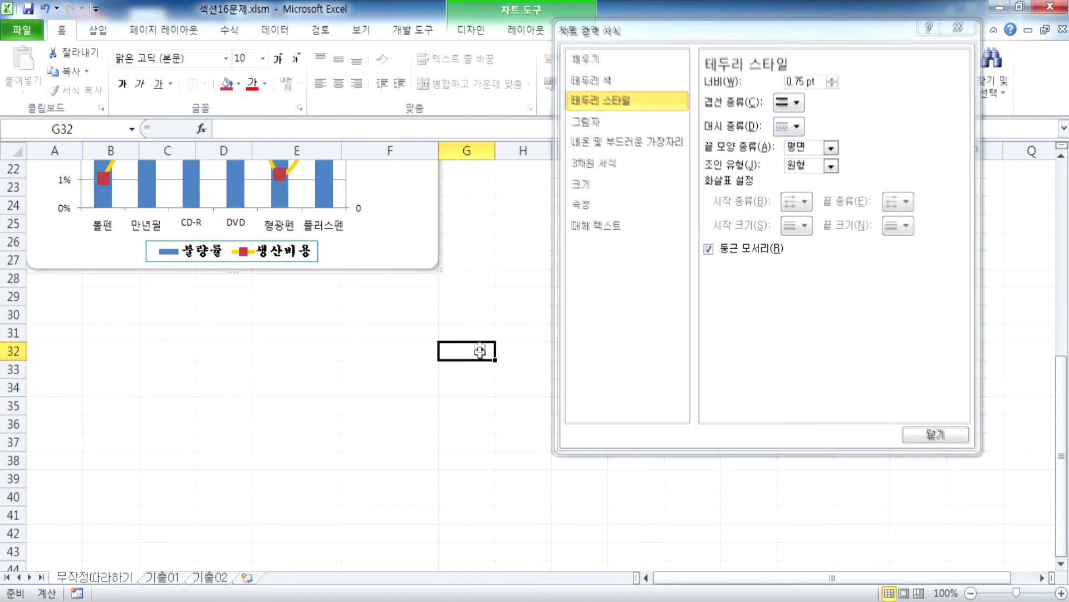
Review the border style and shadow settings of the chart area, then close its formatting and deselect the chart
{"action": "left_click", "coordinate": [482, 391]}
{"action": "left_click", "coordinate": [420, 212]}
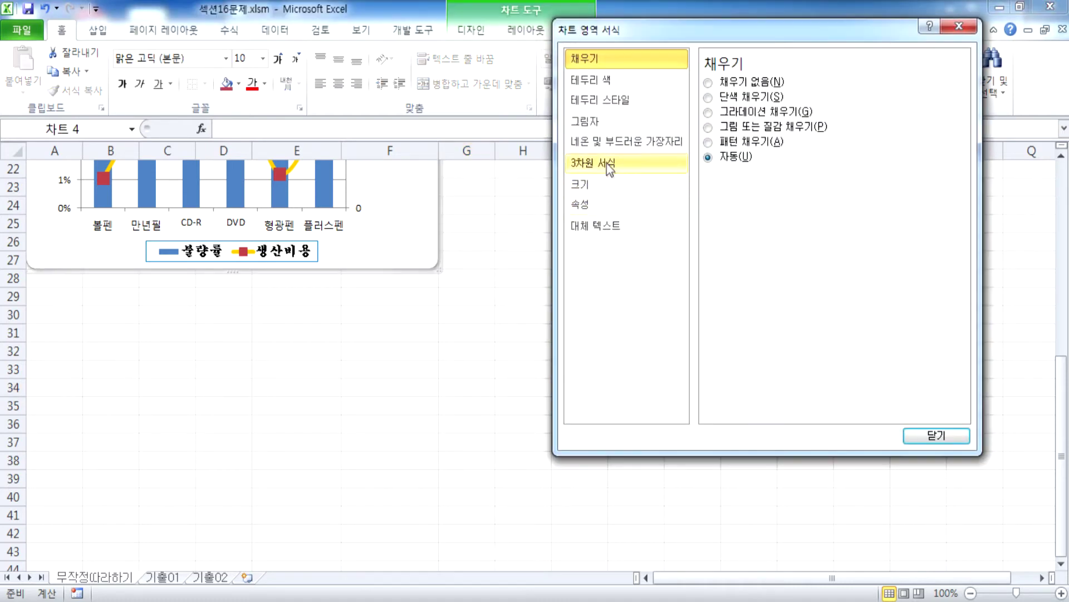
{"action": "left_click", "coordinate": [596, 100]}
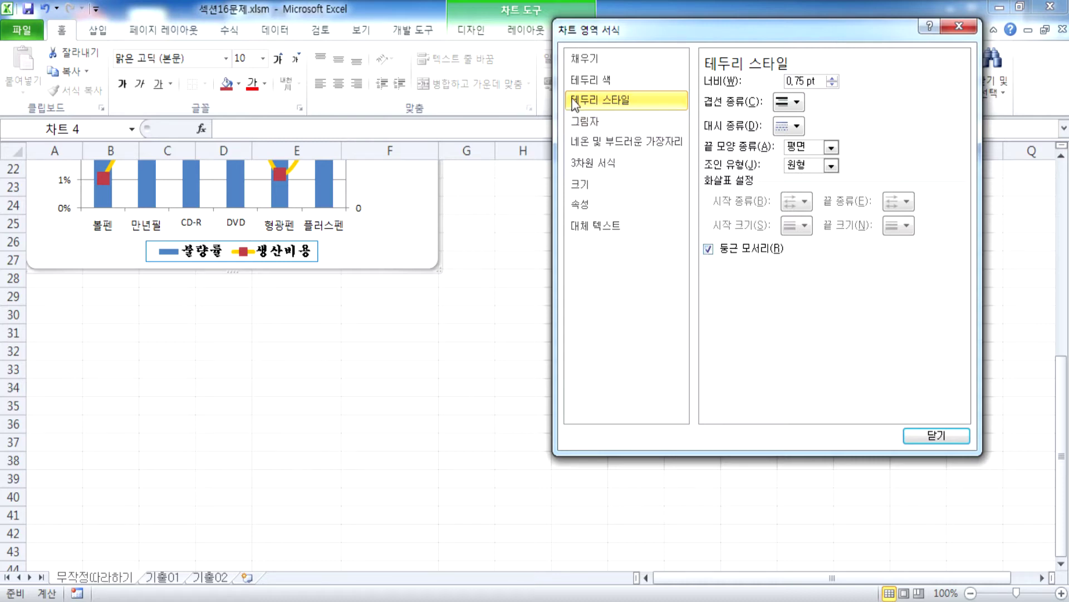
{"action": "left_click", "coordinate": [604, 118]}
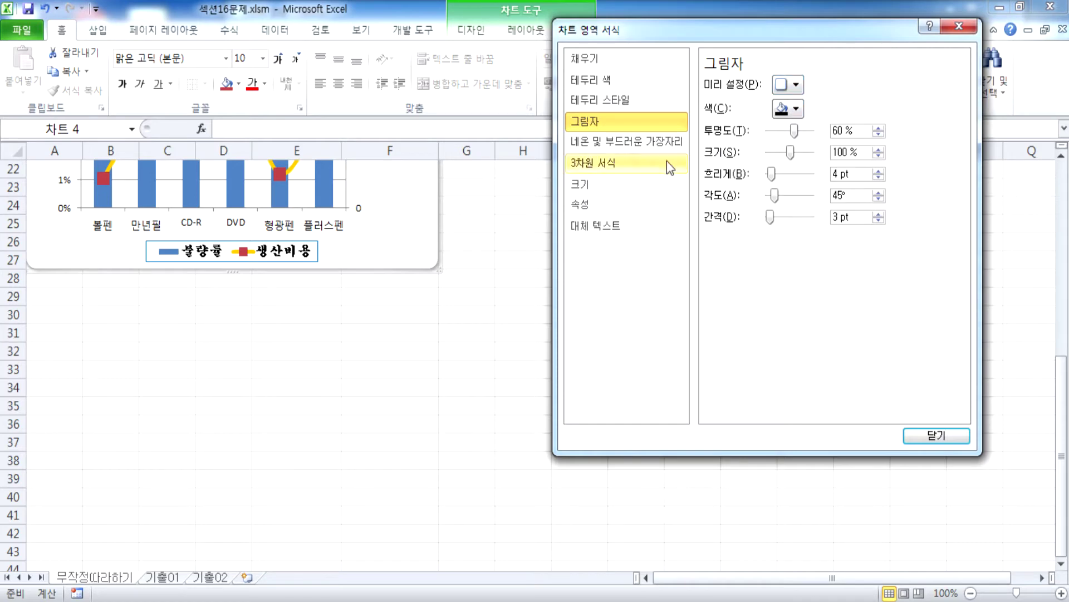
{"action": "left_click", "coordinate": [596, 102]}
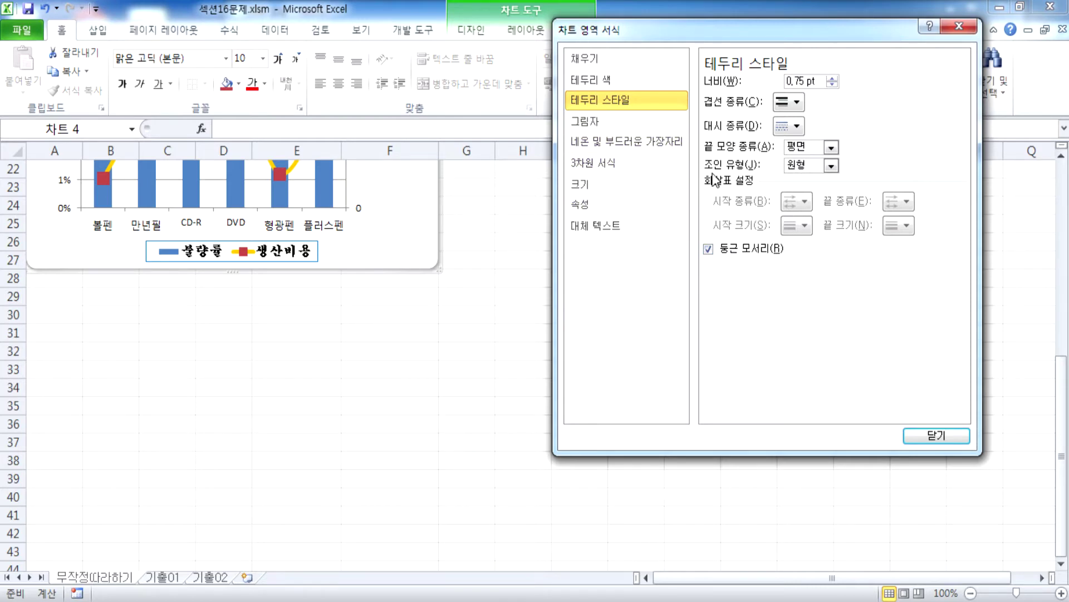
{"action": "left_click", "coordinate": [446, 352]}
{"action": "left_click", "coordinate": [935, 413]}
{"action": "left_click", "coordinate": [499, 408]}
{"action": "scroll", "coordinate": [474, 367], "scroll_direction": "up", "scroll_amount": 4}
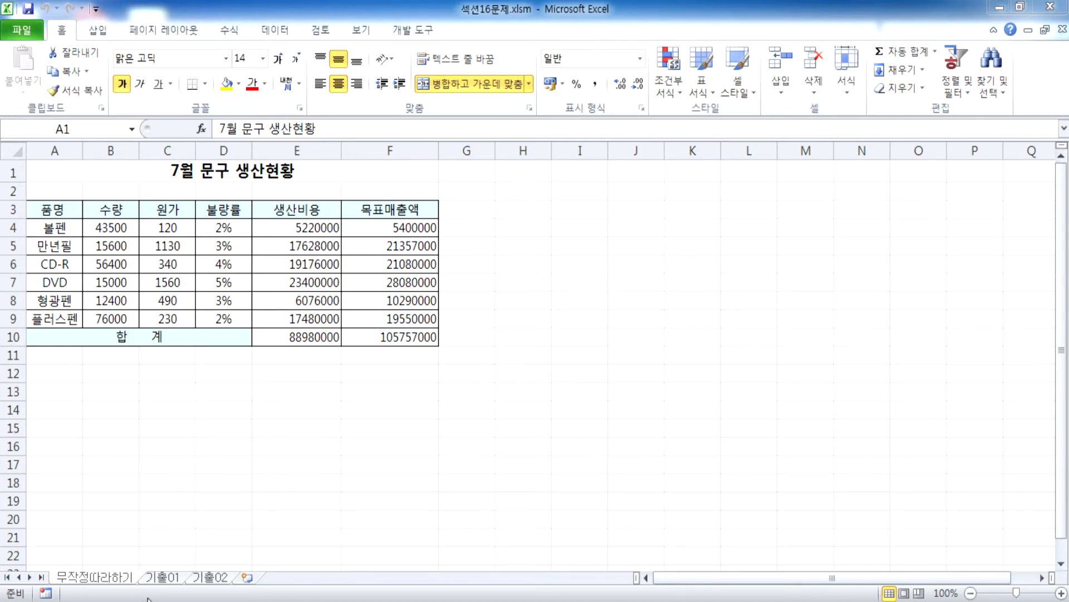
Look over the practice charts on the 기출01 and 기출02 sheets and return to the 무작정따라하기 sheet
{"action": "left_click", "coordinate": [164, 578]}
{"action": "left_click", "coordinate": [170, 578]}
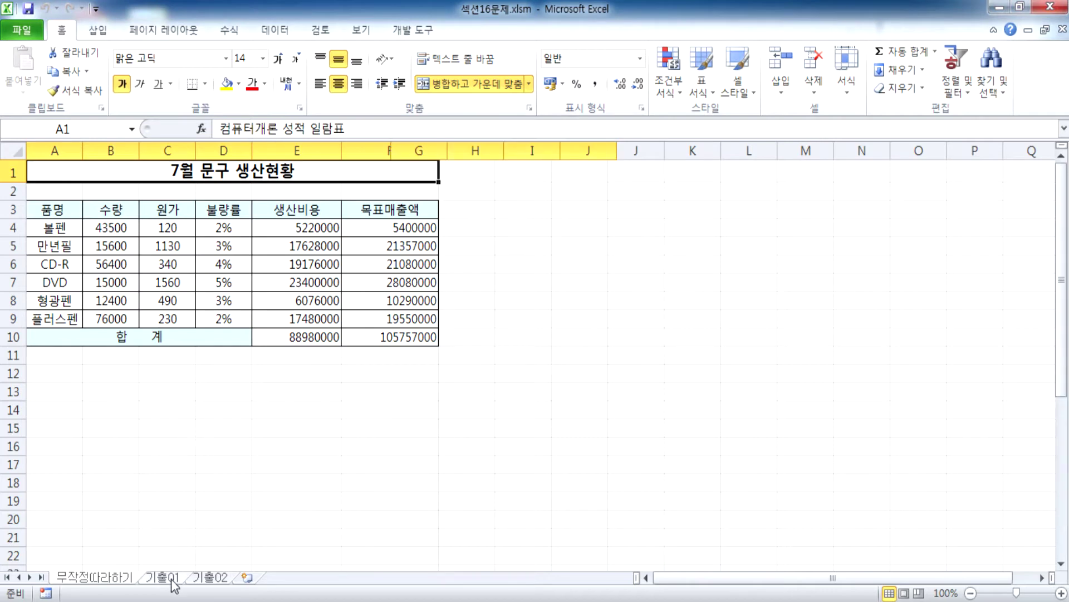
{"action": "scroll", "coordinate": [248, 415], "scroll_direction": "down", "scroll_amount": 6}
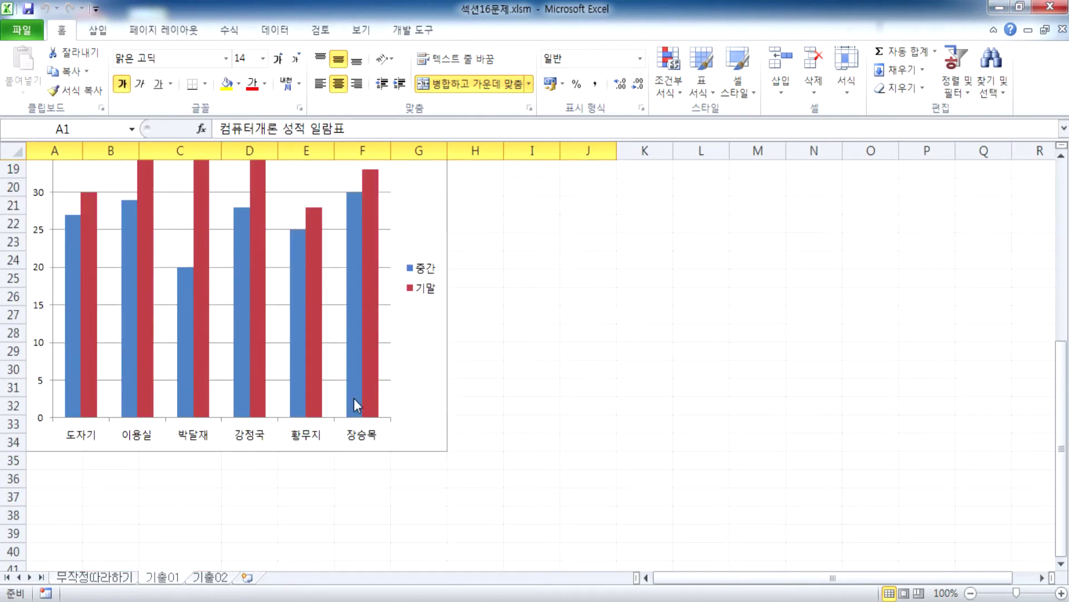
{"action": "left_click", "coordinate": [419, 394]}
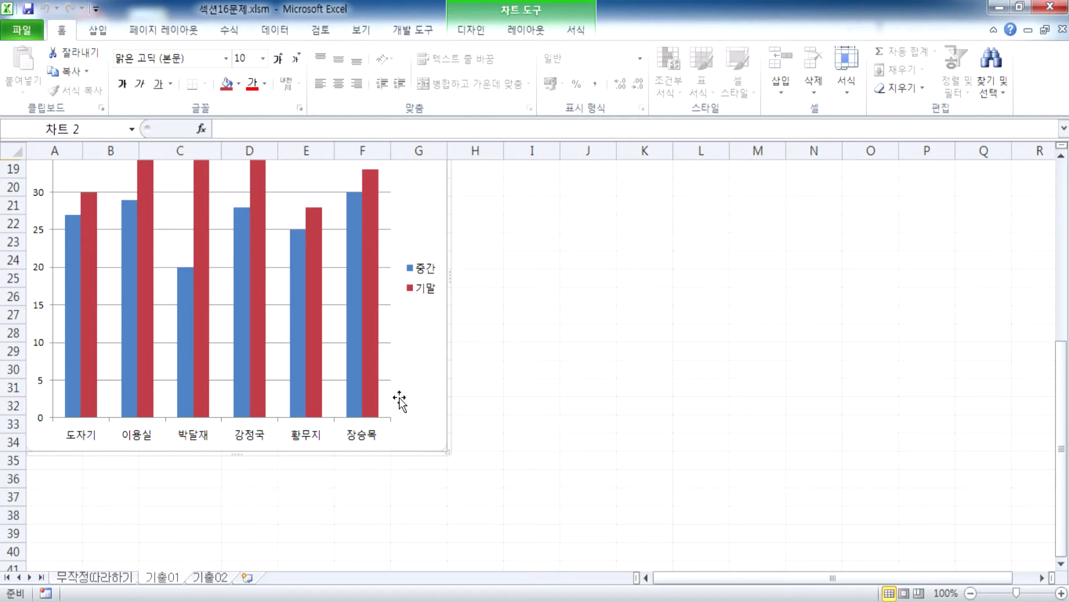
{"action": "left_click", "coordinate": [215, 578]}
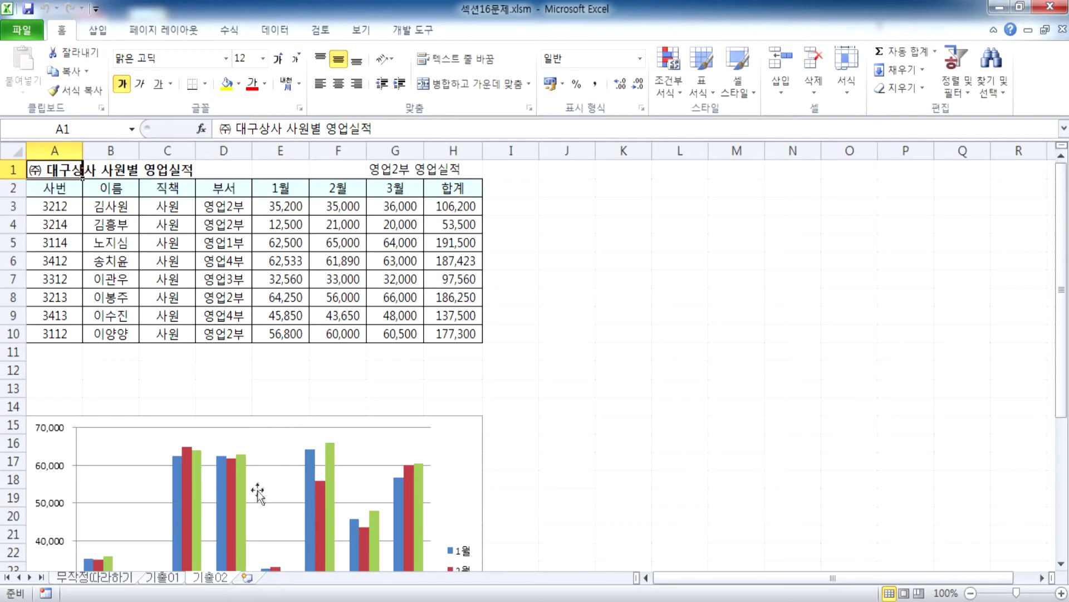
{"action": "scroll", "coordinate": [258, 491], "scroll_direction": "down", "scroll_amount": 5}
{"action": "left_click", "coordinate": [163, 581]}
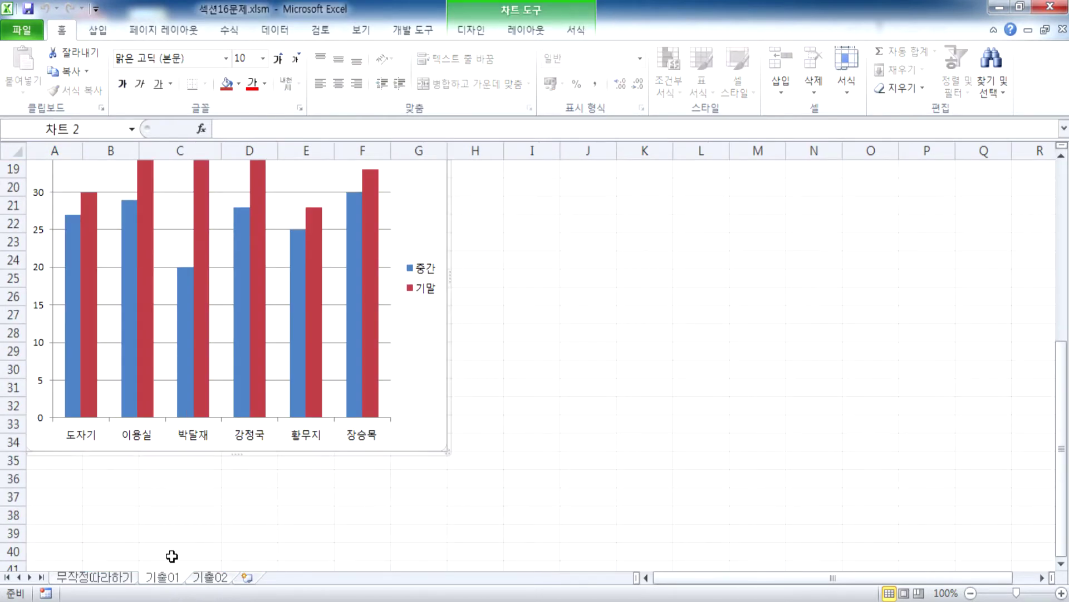
{"action": "left_click", "coordinate": [209, 578]}
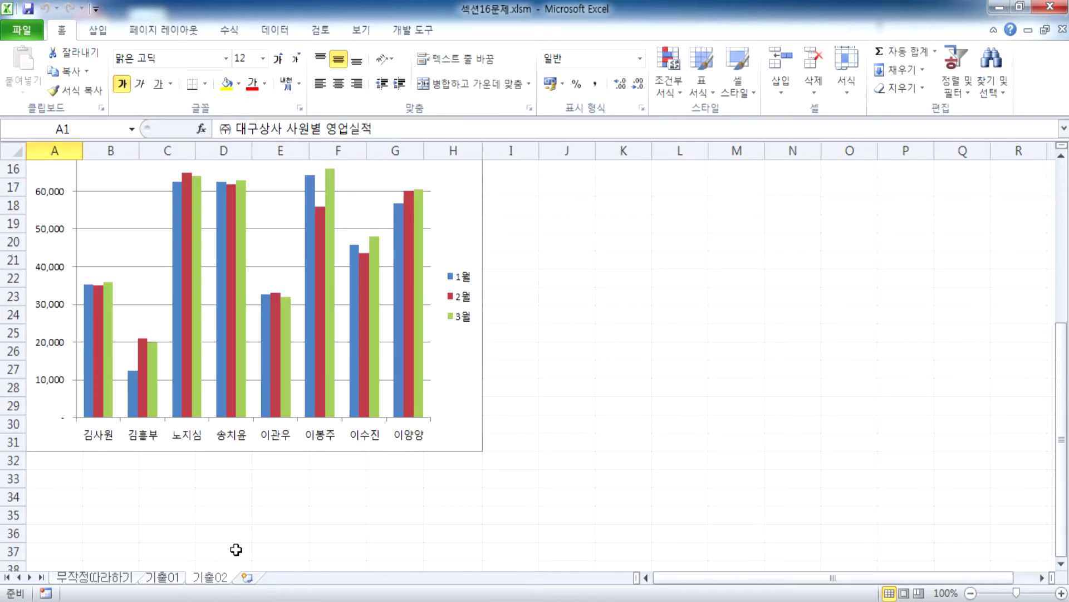
{"action": "left_click", "coordinate": [81, 579]}
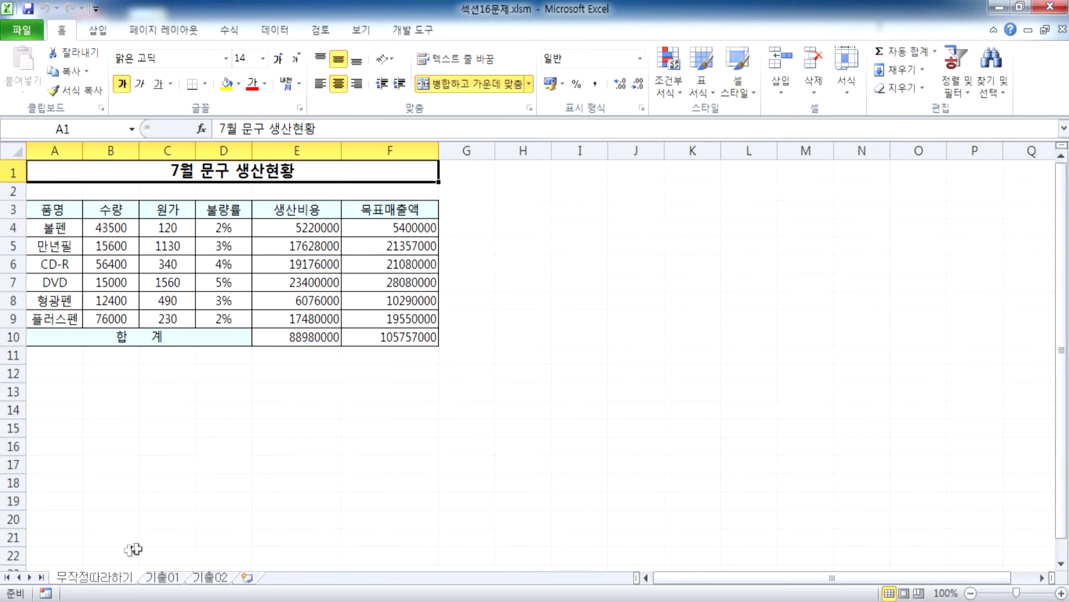
Examine the sales table on the 기출02 sheet together with its monthly column chart
{"action": "left_click", "coordinate": [211, 578]}
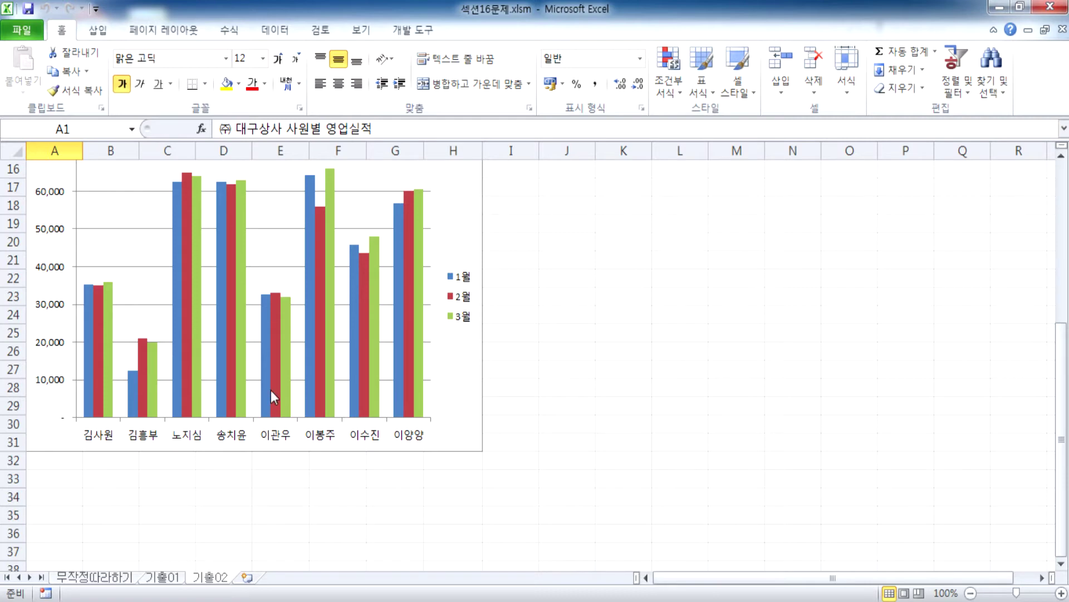
{"action": "scroll", "coordinate": [274, 397], "scroll_direction": "up", "scroll_amount": 3}
{"action": "scroll", "coordinate": [274, 397], "scroll_direction": "up", "scroll_amount": 2}
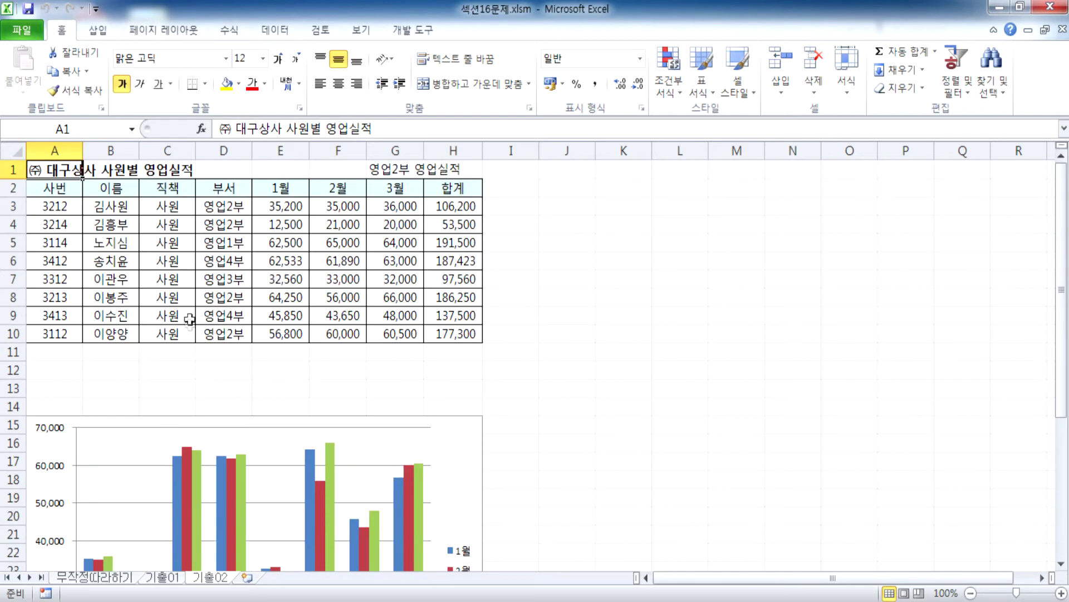
{"action": "scroll", "coordinate": [172, 378], "scroll_direction": "down", "scroll_amount": 3}
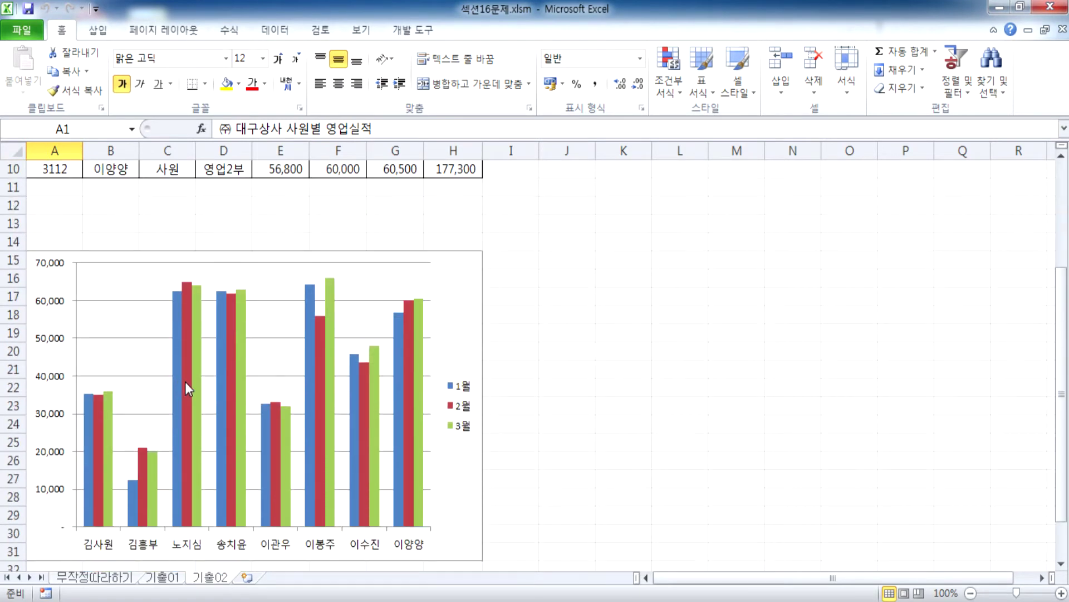
{"action": "mouse_move", "coordinate": [186, 383]}
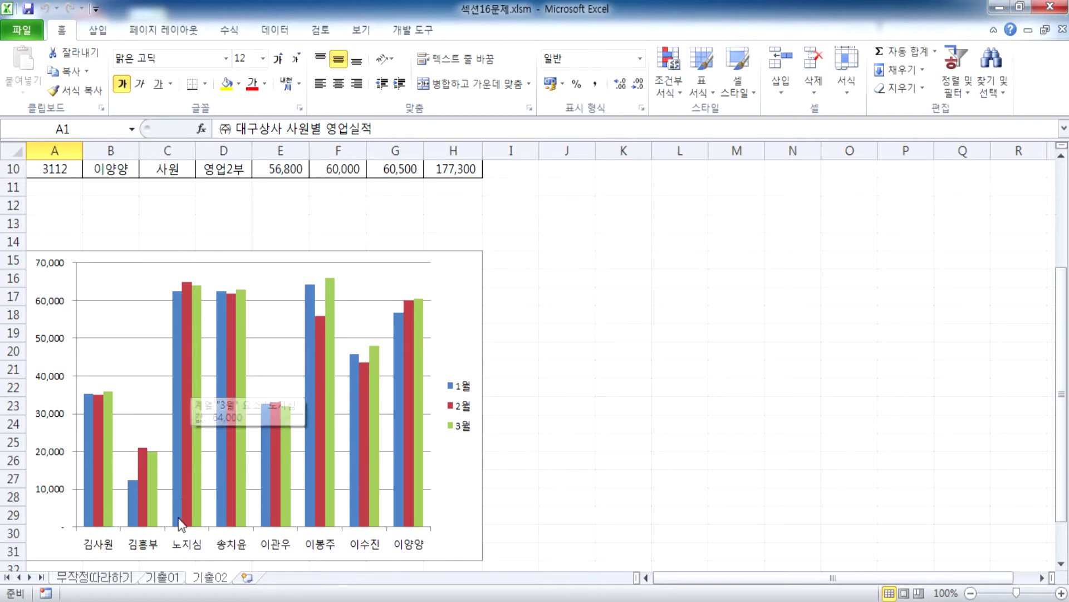
Compare the grade table on the 기출01 sheet with its 중간 and 기말 column chart
{"action": "left_click", "coordinate": [161, 577]}
{"action": "scroll", "coordinate": [216, 506], "scroll_direction": "up", "scroll_amount": 3}
{"action": "mouse_move", "coordinate": [233, 493]}
{"action": "scroll", "coordinate": [234, 493], "scroll_direction": "down", "scroll_amount": 3}
{"action": "scroll", "coordinate": [235, 492], "scroll_direction": "up", "scroll_amount": 2}
{"action": "scroll", "coordinate": [235, 492], "scroll_direction": "up", "scroll_amount": 4}
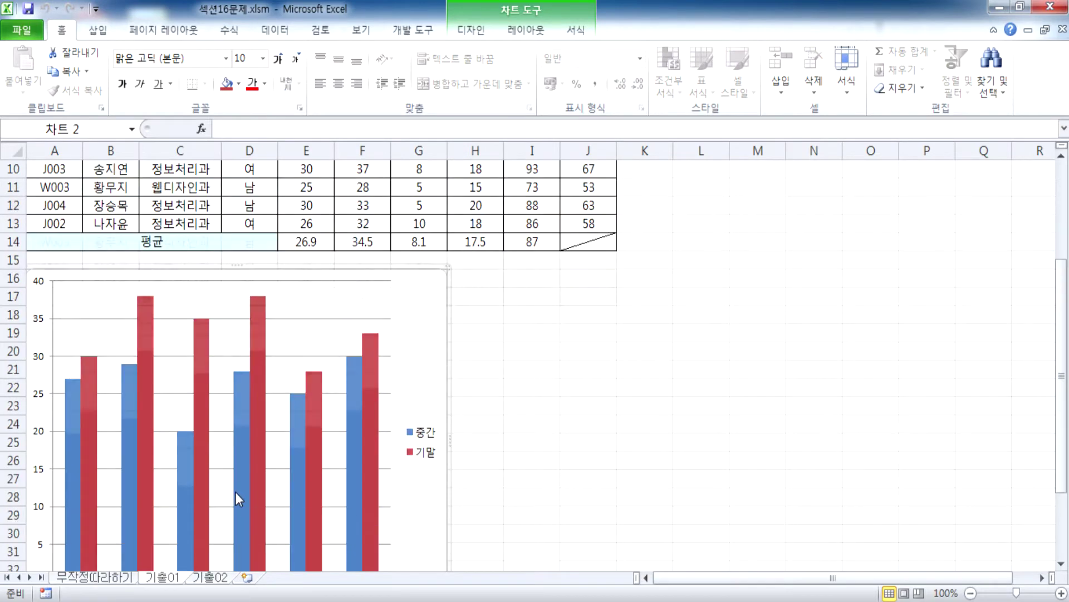
{"action": "scroll", "coordinate": [236, 493], "scroll_direction": "down", "scroll_amount": 4}
{"action": "scroll", "coordinate": [242, 499], "scroll_direction": "up", "scroll_amount": 4}
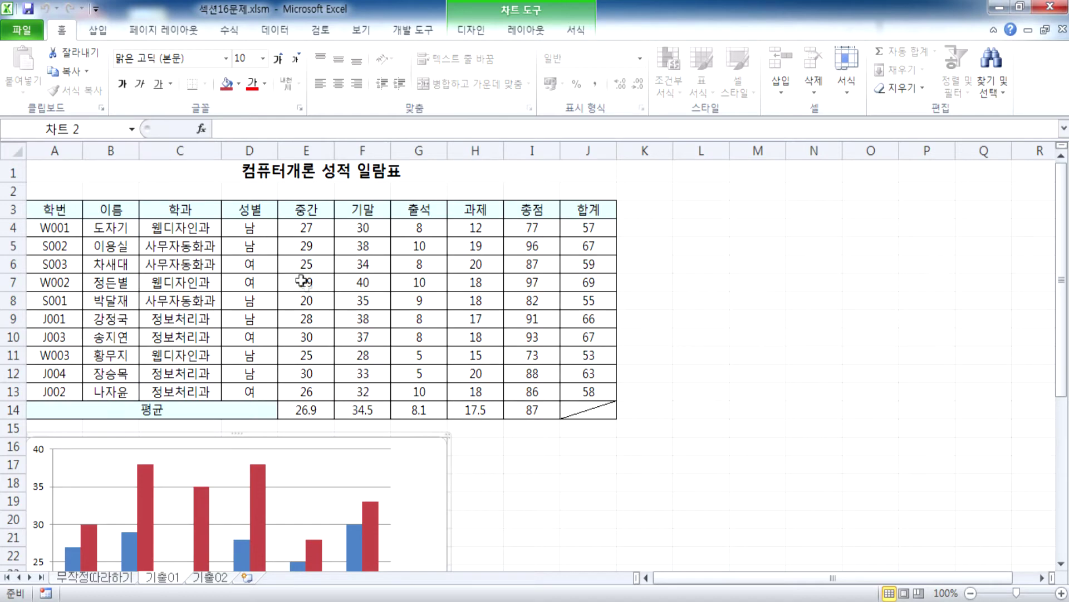
{"action": "scroll", "coordinate": [318, 301], "scroll_direction": "down", "scroll_amount": 3}
{"action": "scroll", "coordinate": [342, 328], "scroll_direction": "up", "scroll_amount": 2}
{"action": "scroll", "coordinate": [280, 229], "scroll_direction": "up", "scroll_amount": 1}
{"action": "scroll", "coordinate": [426, 231], "scroll_direction": "down", "scroll_amount": 2}
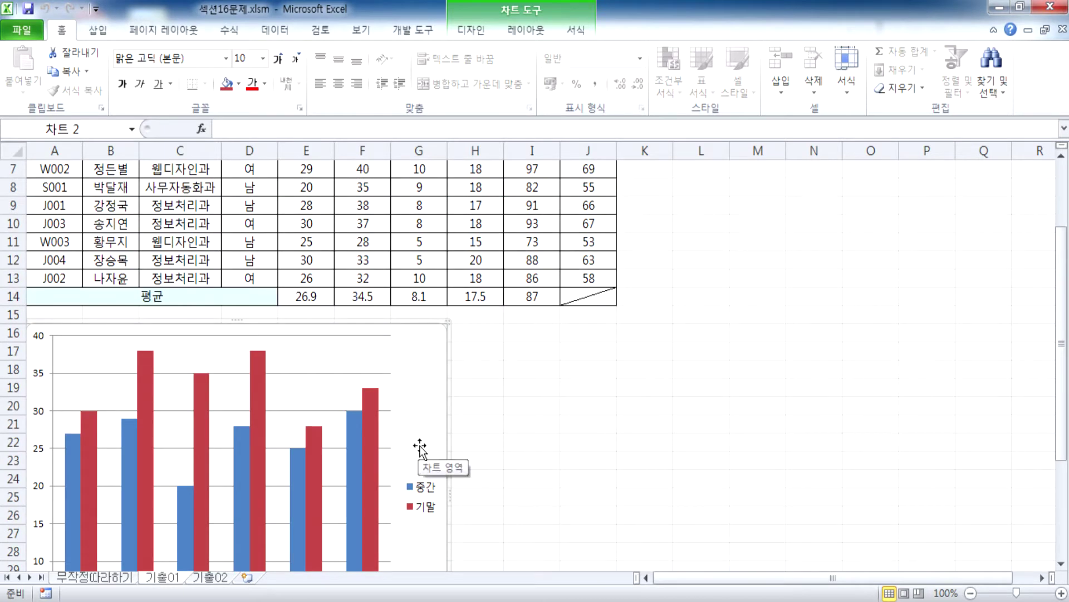
Recheck the whole 1월–3월 chart and data table on the 기출02 sheet
{"action": "left_click", "coordinate": [209, 577]}
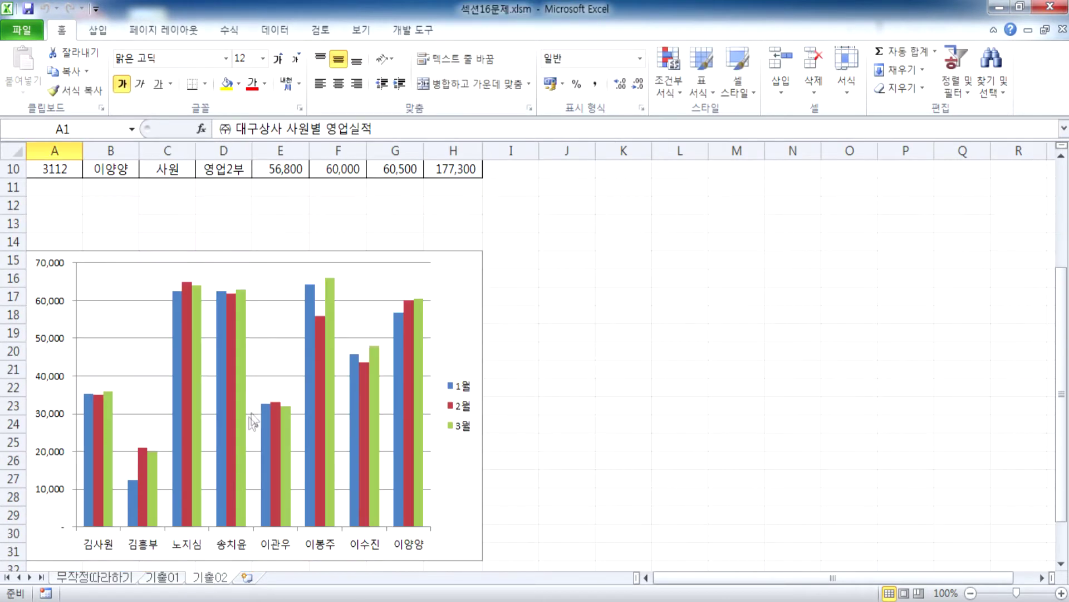
{"action": "scroll", "coordinate": [356, 379], "scroll_direction": "down", "scroll_amount": 3}
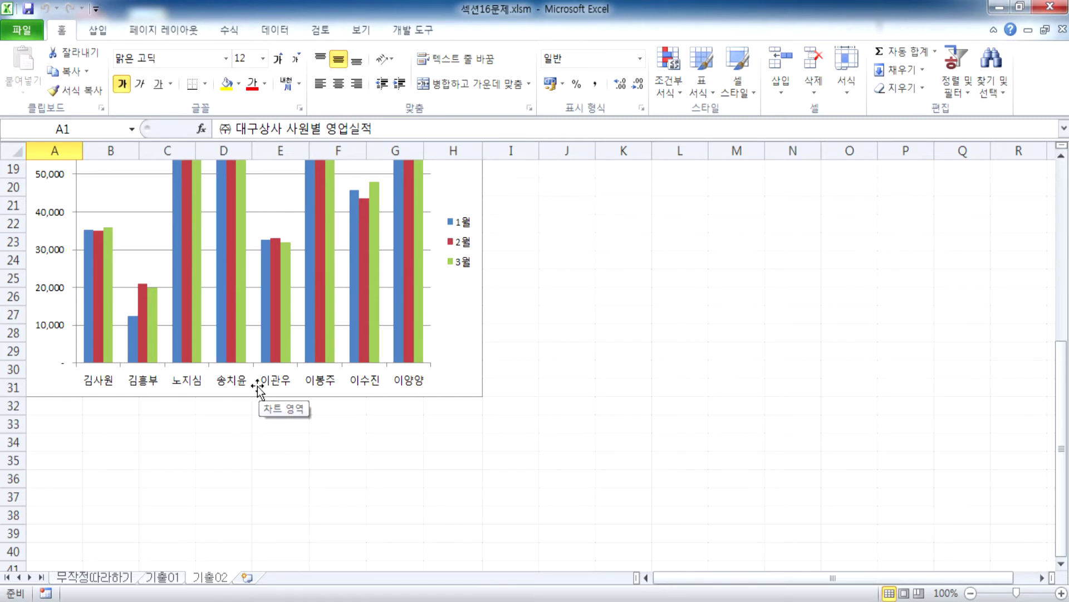
{"action": "scroll", "coordinate": [258, 389], "scroll_direction": "up", "scroll_amount": 6}
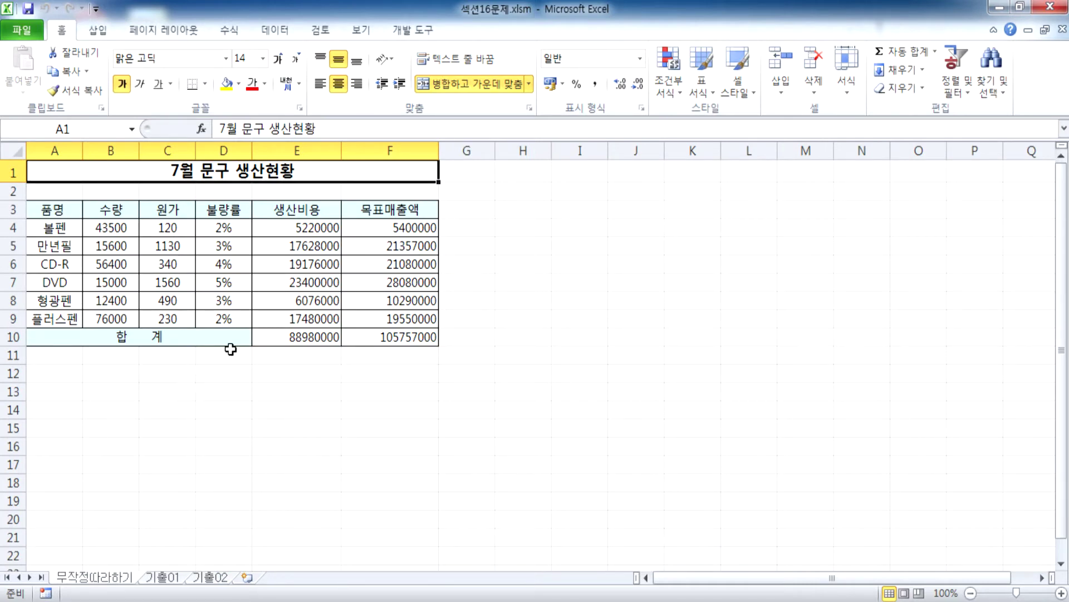
Insert a 2-D clustered column chart from the 품명, 불량률 and 생산비용 data in A3:A9 and D3:E9 of the 무작정따라하기 sheet
{"action": "left_click_drag", "start_coordinate": [49, 216], "coordinate": [60, 312]}
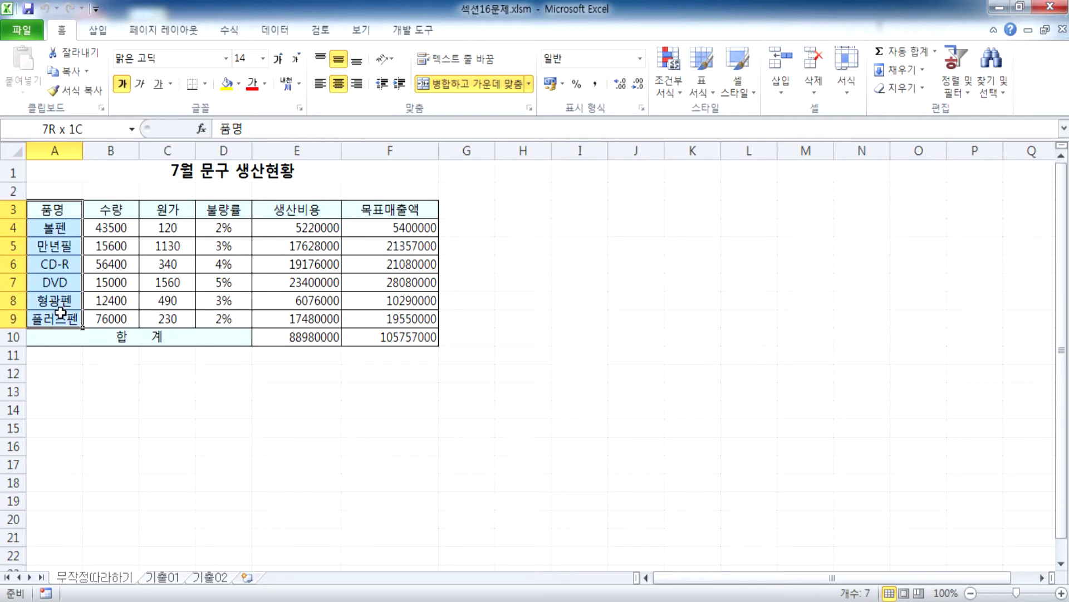
{"action": "left_click_drag", "start_coordinate": [60, 312], "coordinate": [60, 312]}
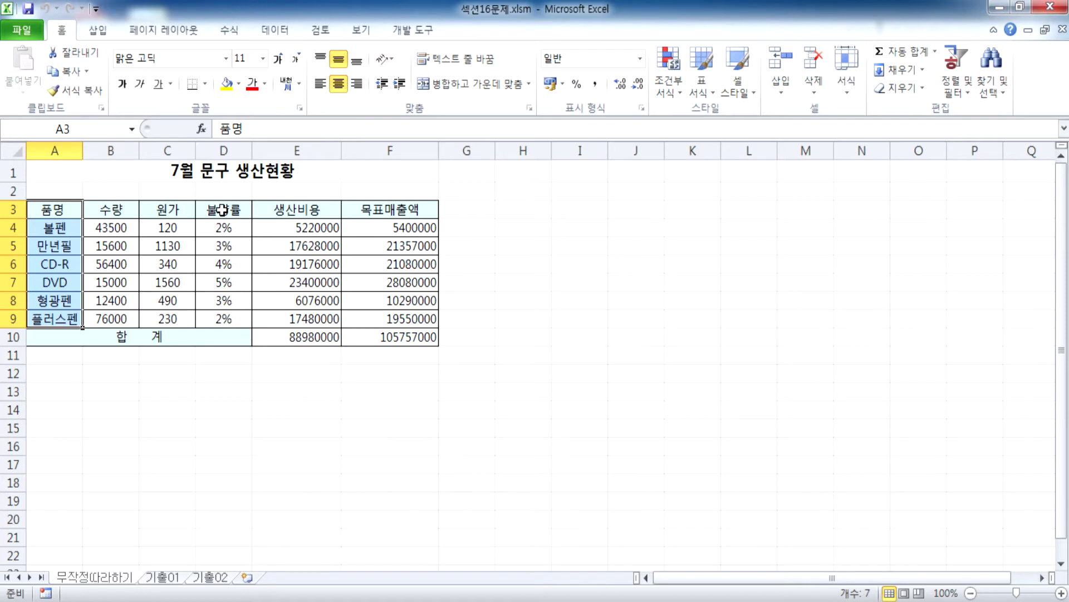
{"action": "left_click_drag", "start_coordinate": [223, 210], "coordinate": [277, 321]}
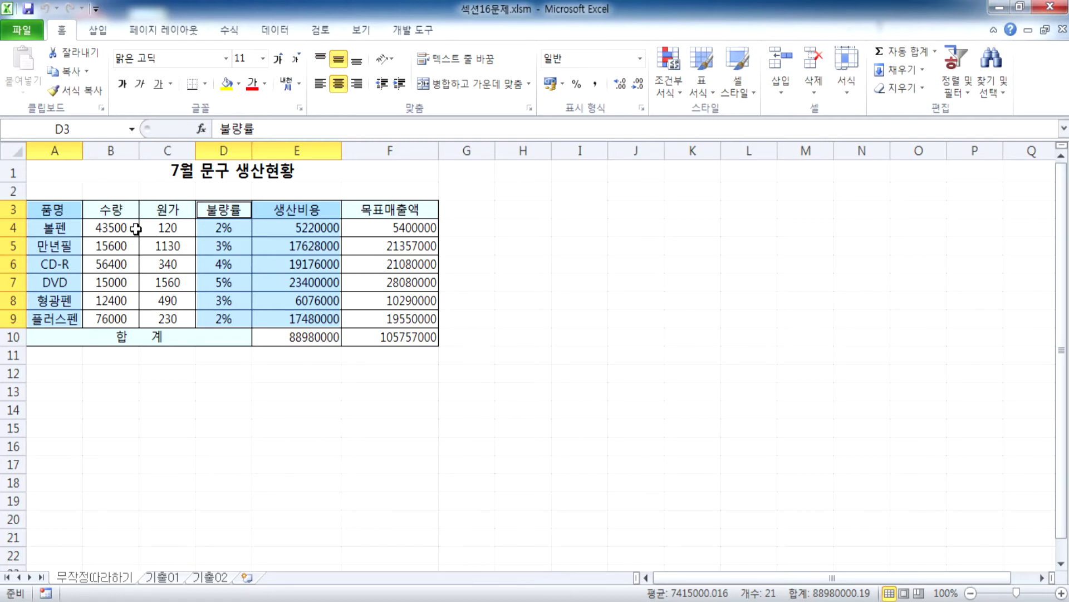
{"action": "left_click", "coordinate": [98, 30]}
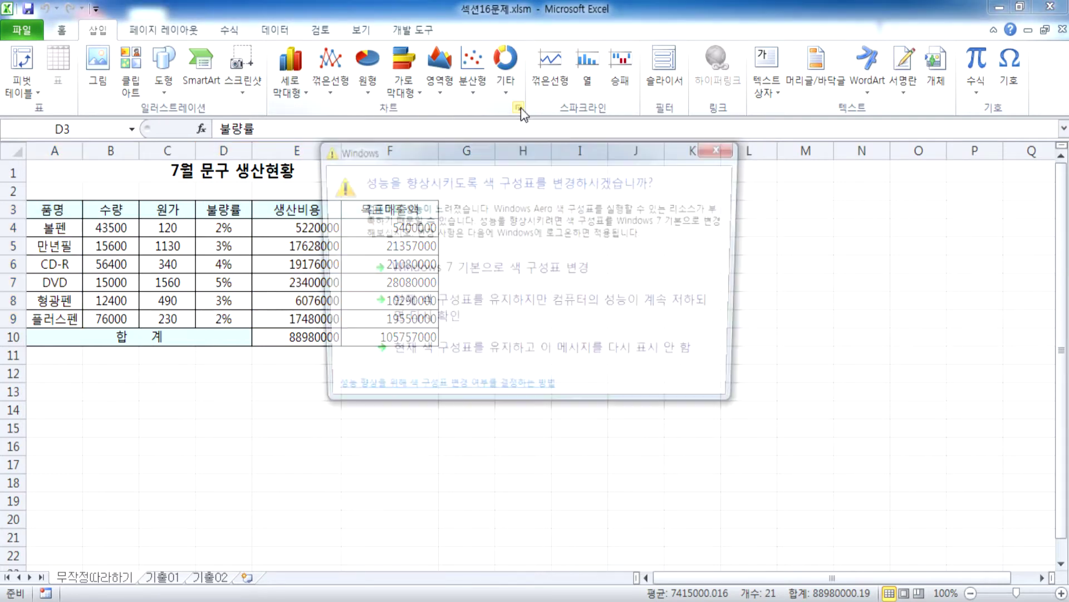
{"action": "left_click", "coordinate": [500, 352]}
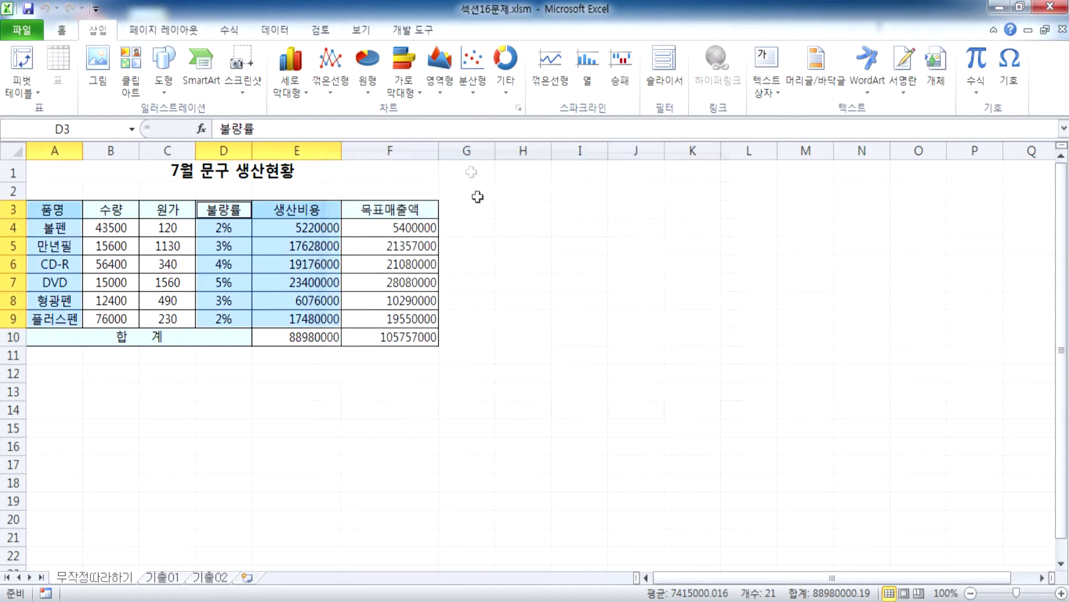
{"action": "left_click", "coordinate": [519, 108]}
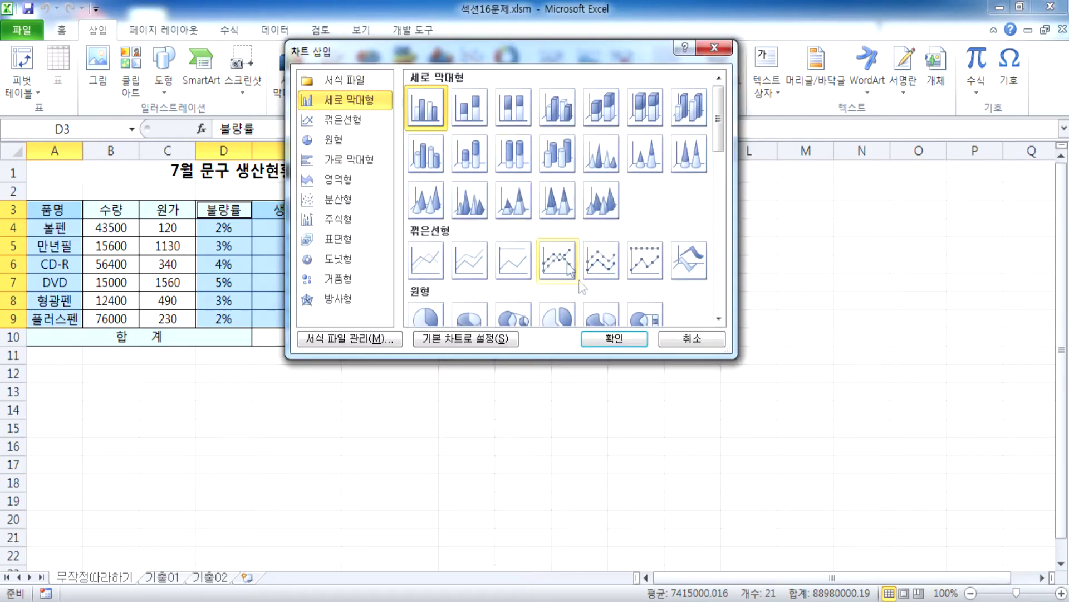
{"action": "left_click", "coordinate": [677, 340]}
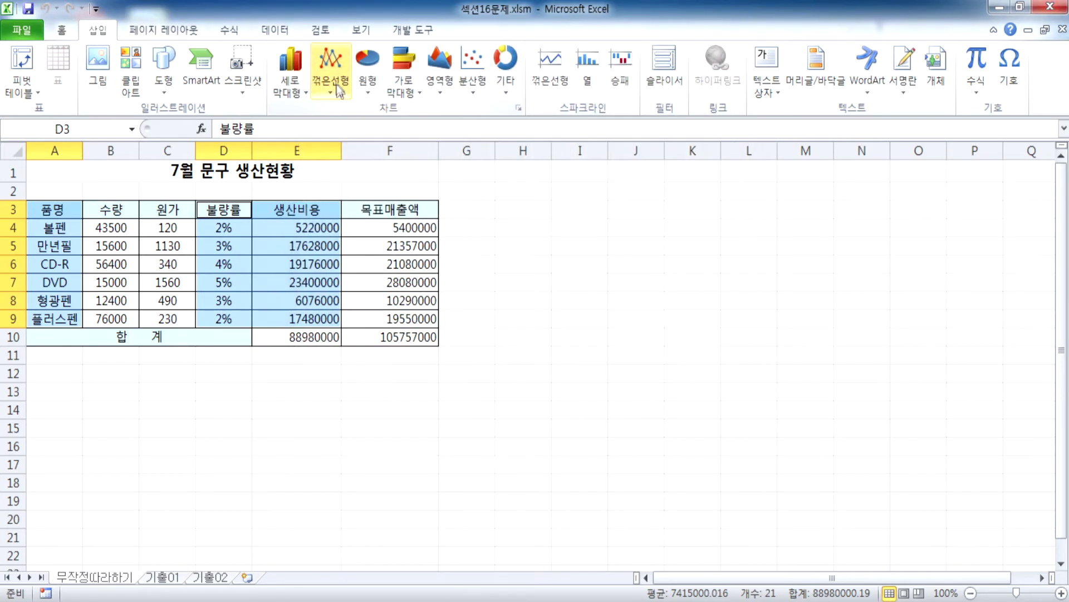
{"action": "left_click", "coordinate": [293, 88]}
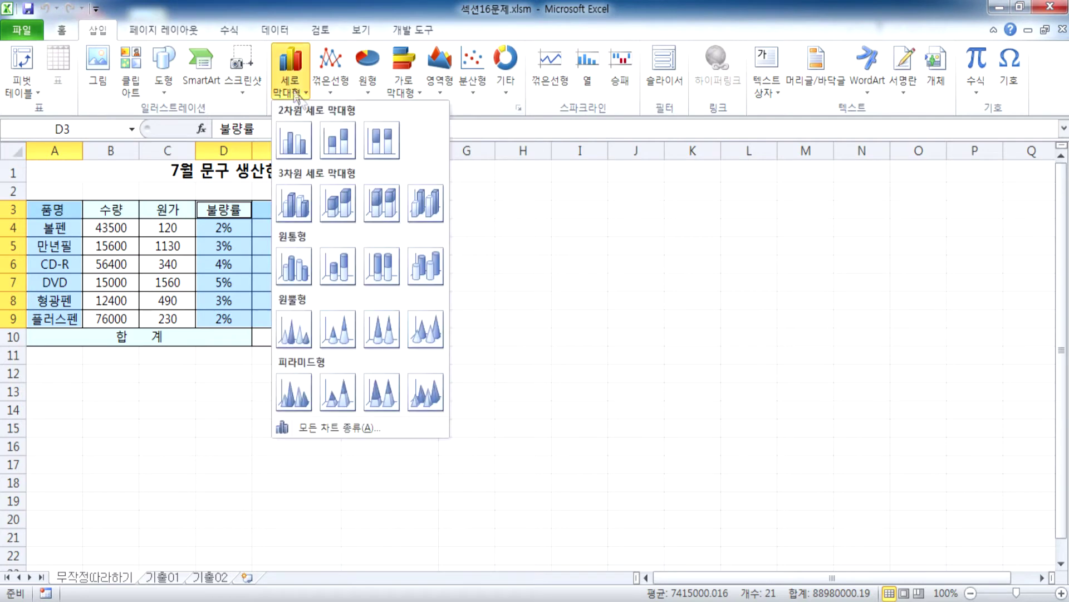
{"action": "left_click", "coordinate": [304, 146]}
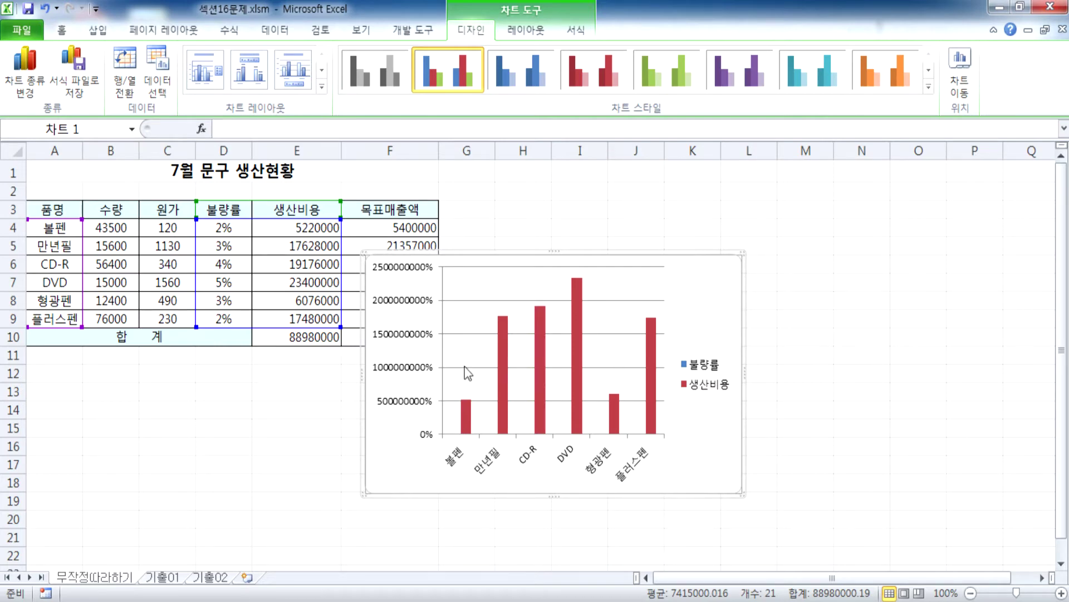
Check the 불량률 header and the chart's legend, then select the 생산비용 column series in the chart
{"action": "left_click", "coordinate": [219, 211]}
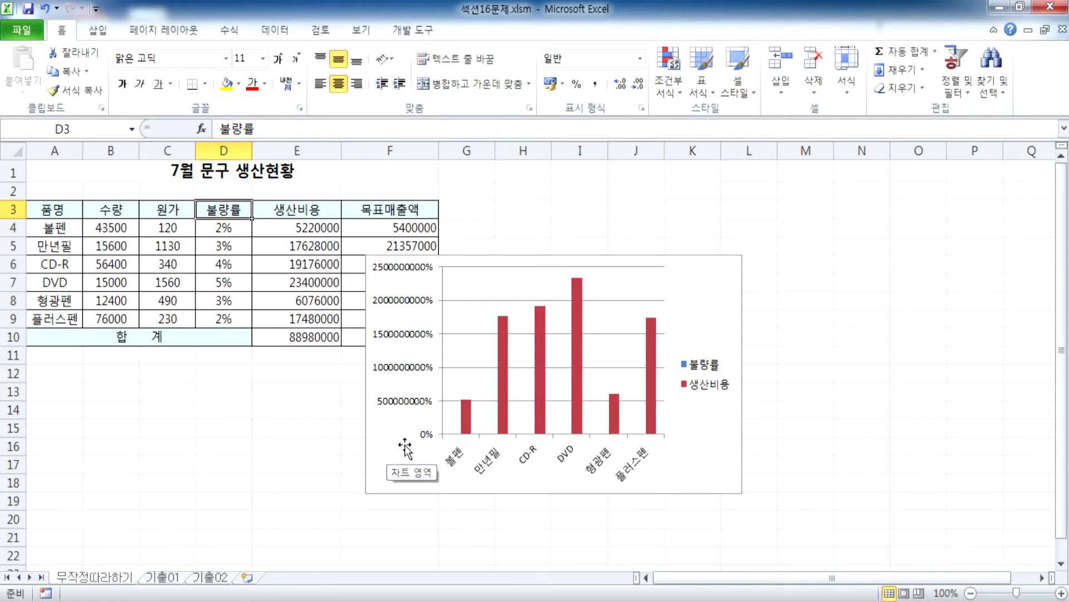
{"action": "left_click", "coordinate": [721, 278]}
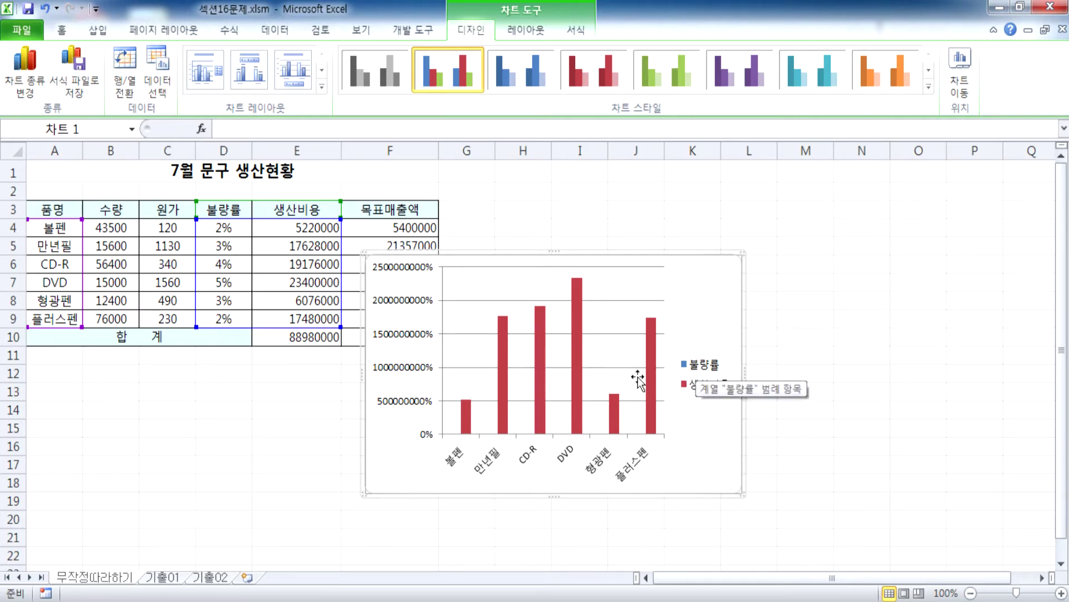
{"action": "left_click", "coordinate": [717, 393]}
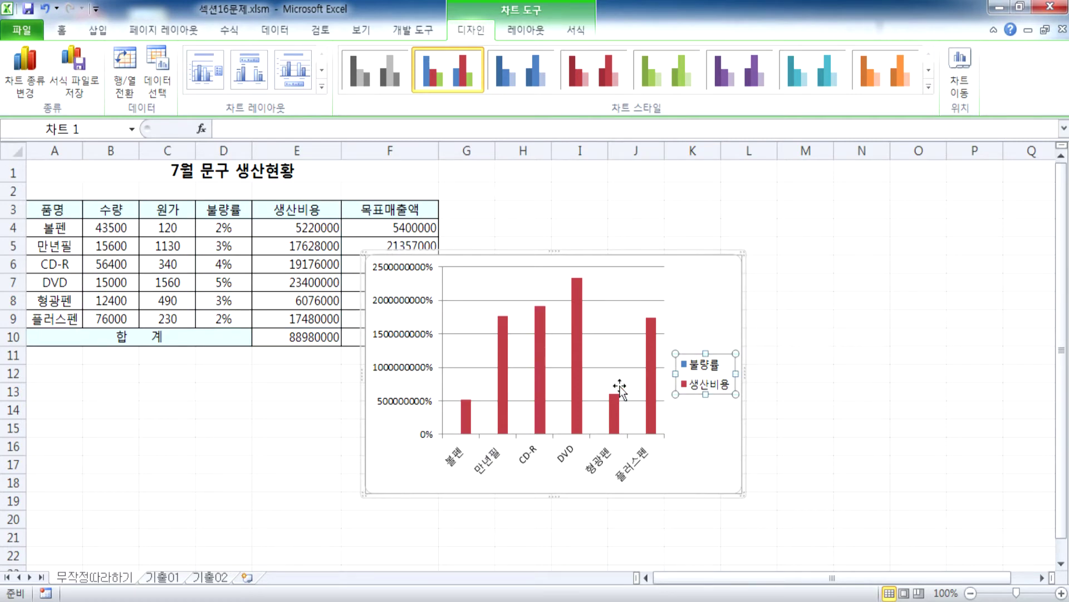
{"action": "left_click", "coordinate": [543, 346]}
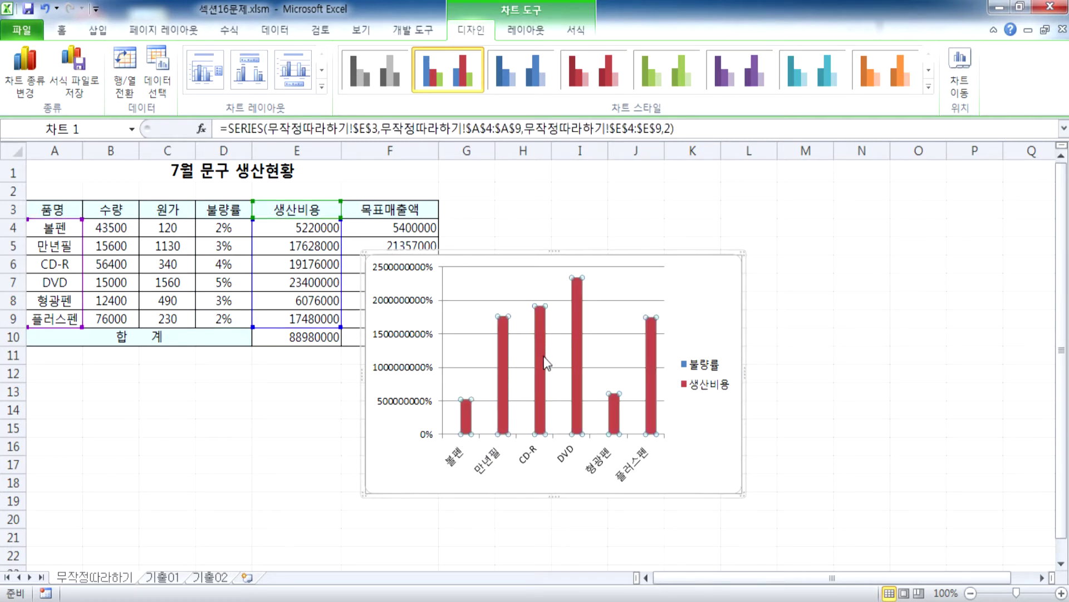
Change the 생산비용 series from columns to a line with markers
{"action": "mouse_move", "coordinate": [537, 343]}
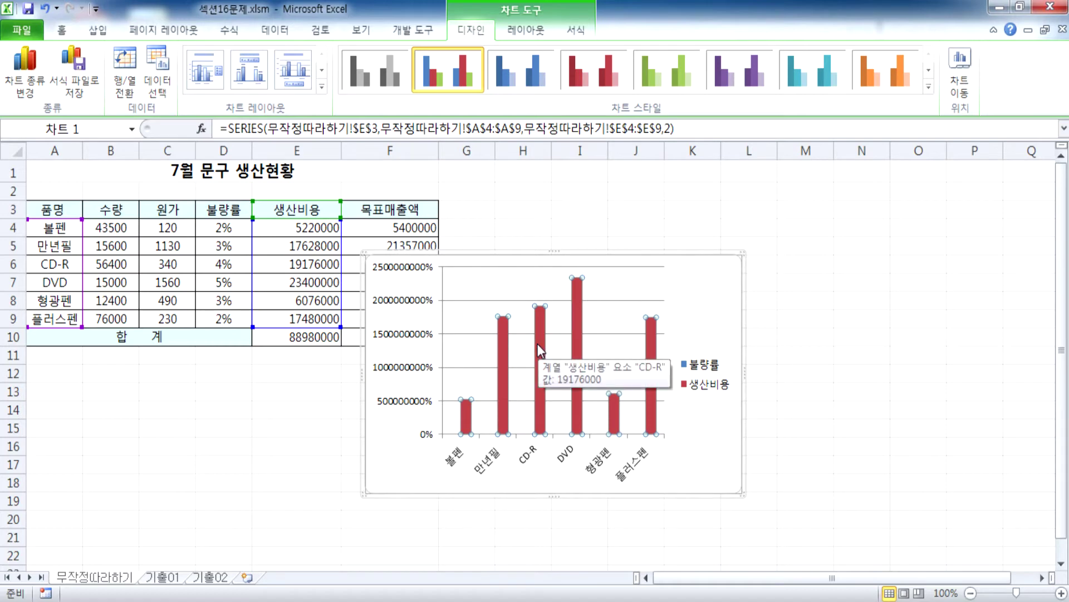
{"action": "right_click", "coordinate": [540, 339]}
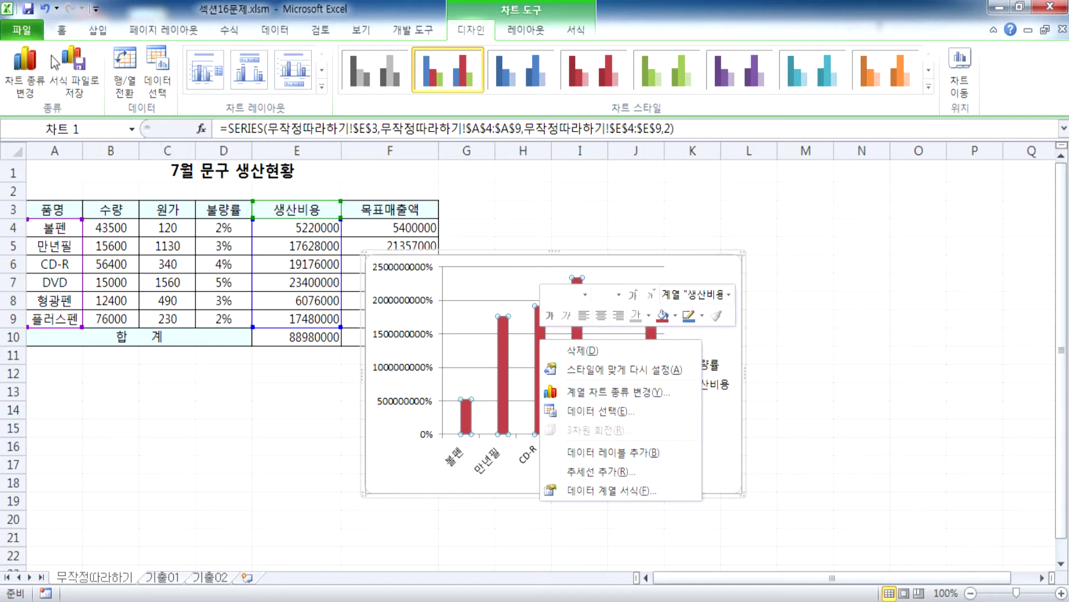
{"action": "left_click", "coordinate": [29, 68]}
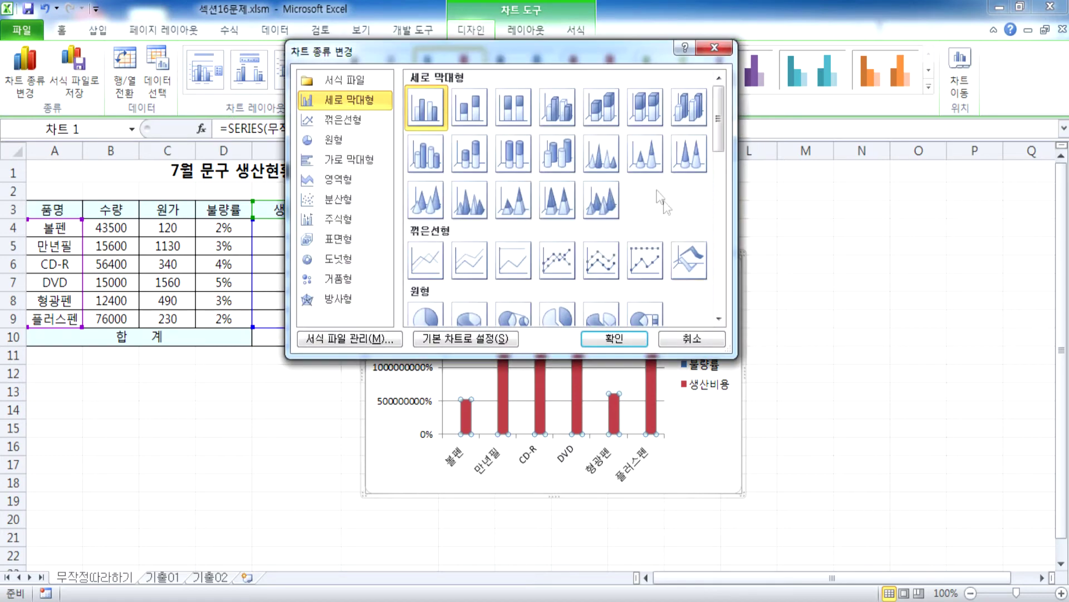
{"action": "left_click", "coordinate": [556, 263]}
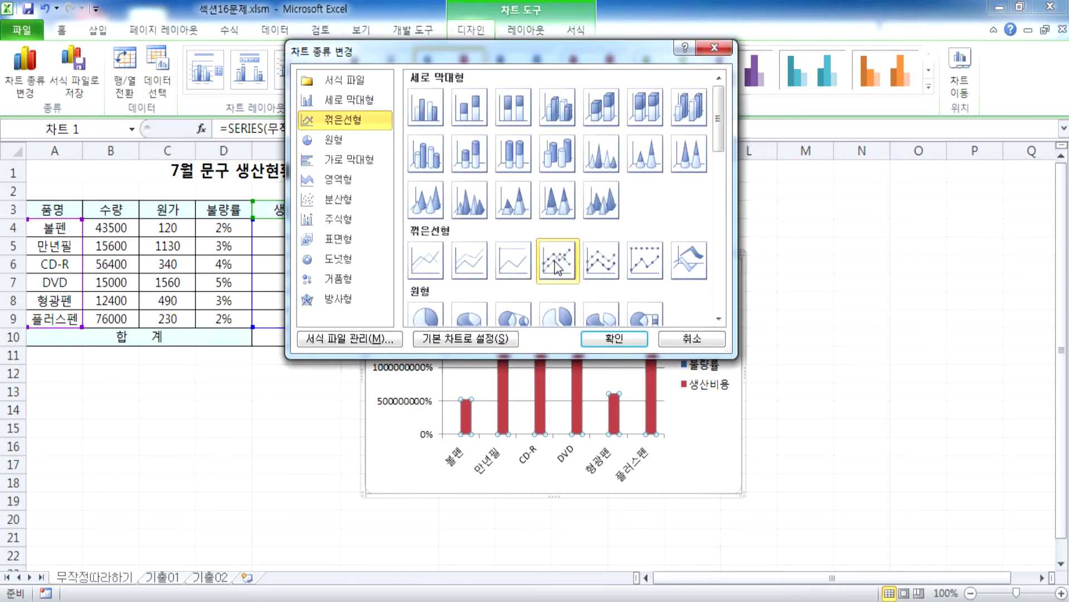
{"action": "left_click", "coordinate": [618, 341]}
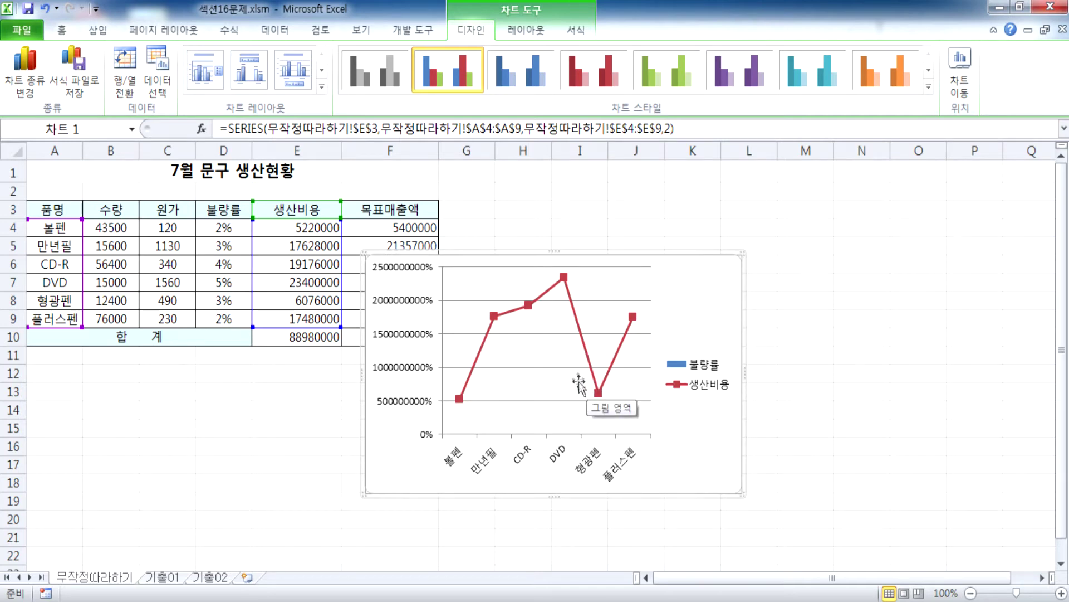
Plot the 생산비용 line on the secondary axis (보조 축)
{"action": "double_click", "coordinate": [576, 322]}
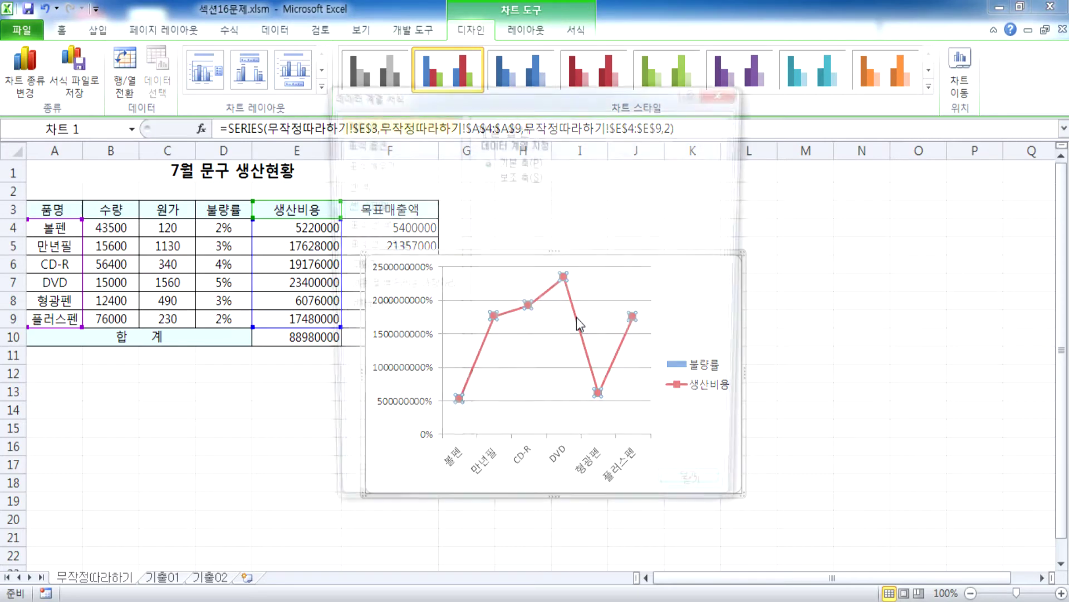
{"action": "left_click_drag", "start_coordinate": [397, 96], "coordinate": [637, 72]}
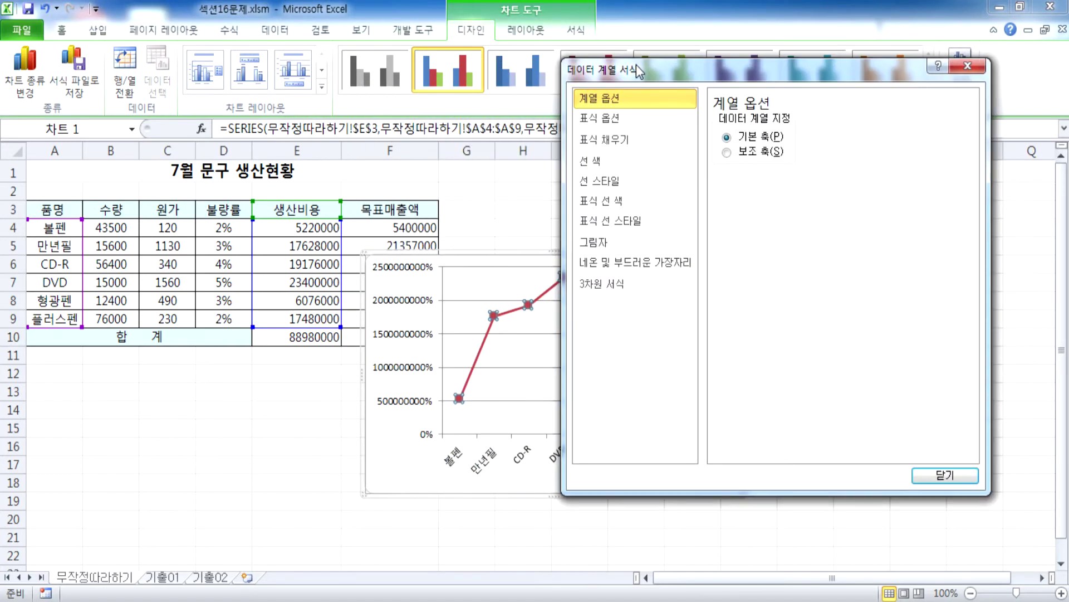
{"action": "left_click", "coordinate": [750, 158]}
{"action": "left_click_drag", "start_coordinate": [660, 75], "coordinate": [826, 75]}
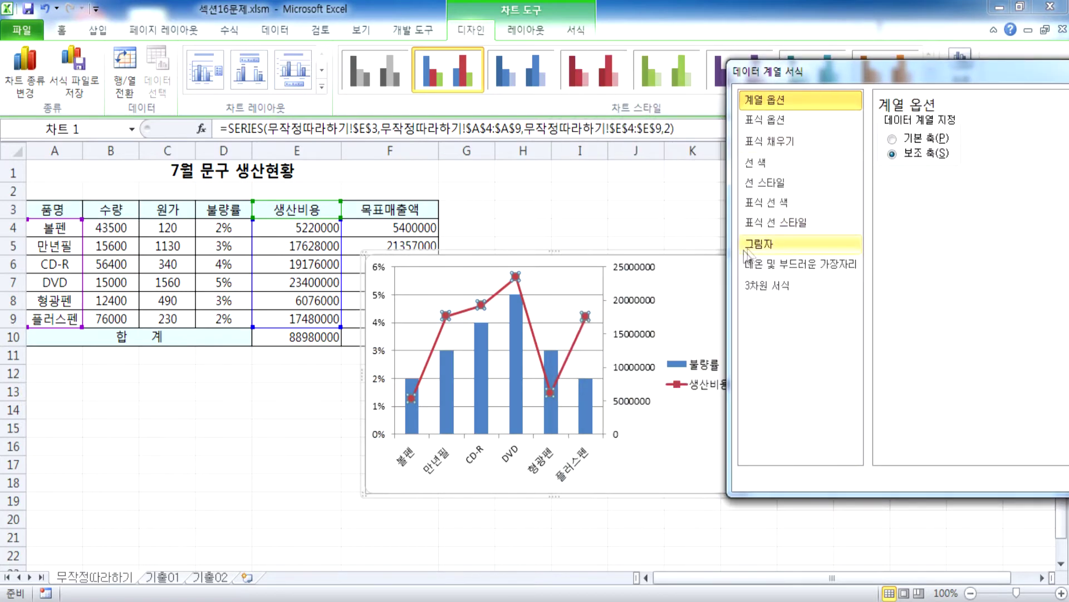
Move the chart clear of the format dialog, try the 생산비용 line on 기본 축, and return it to 보조 축
{"action": "left_click", "coordinate": [703, 258]}
{"action": "left_click_drag", "start_coordinate": [700, 256], "coordinate": [462, 294]}
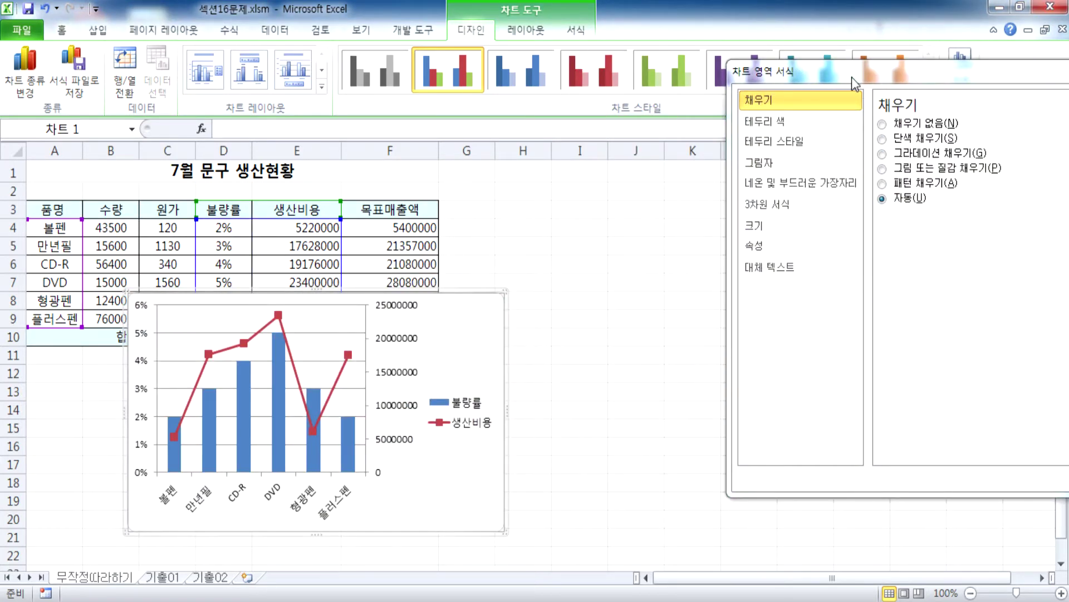
{"action": "left_click_drag", "start_coordinate": [851, 77], "coordinate": [674, 94]}
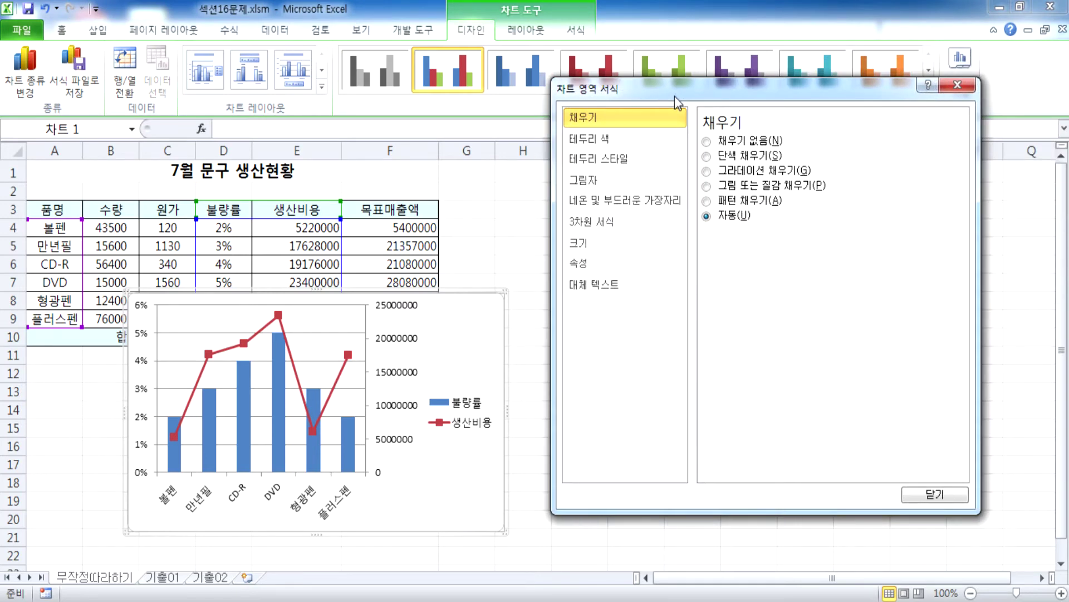
{"action": "left_click", "coordinate": [337, 380]}
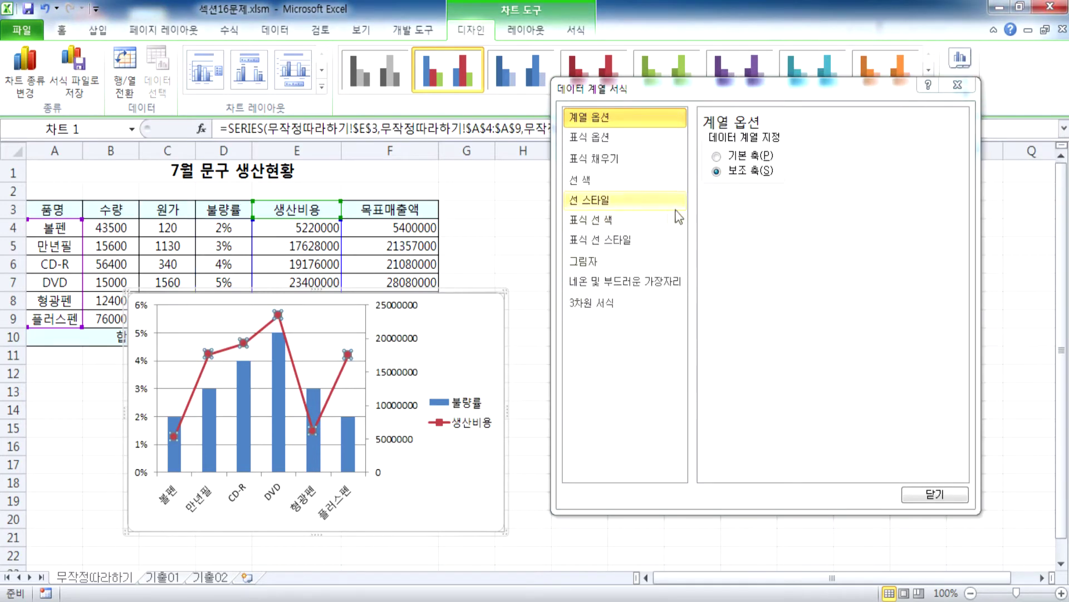
{"action": "left_click", "coordinate": [722, 157]}
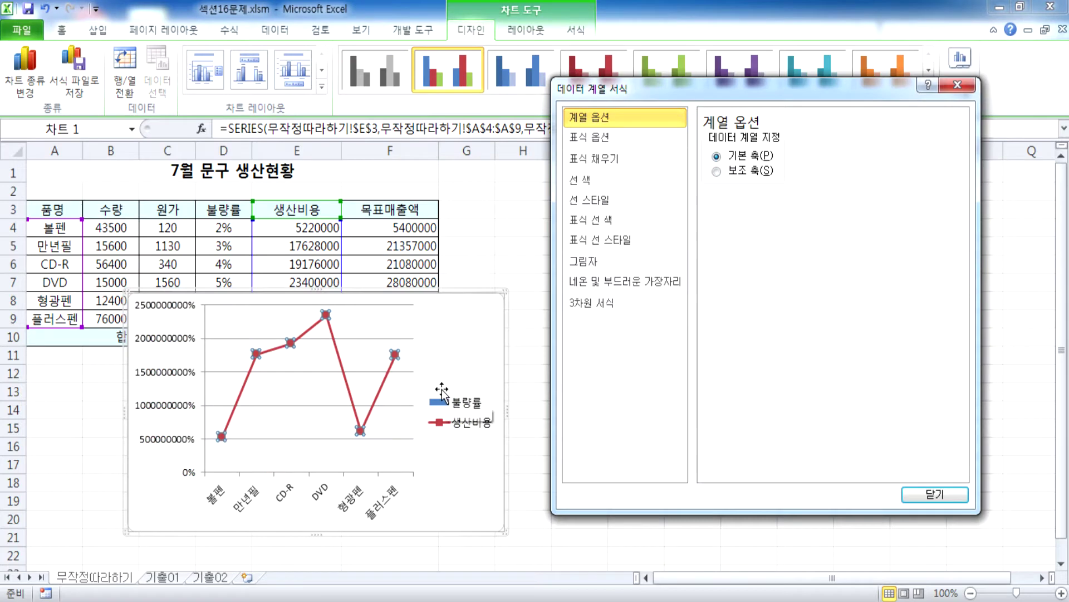
{"action": "left_click", "coordinate": [728, 174]}
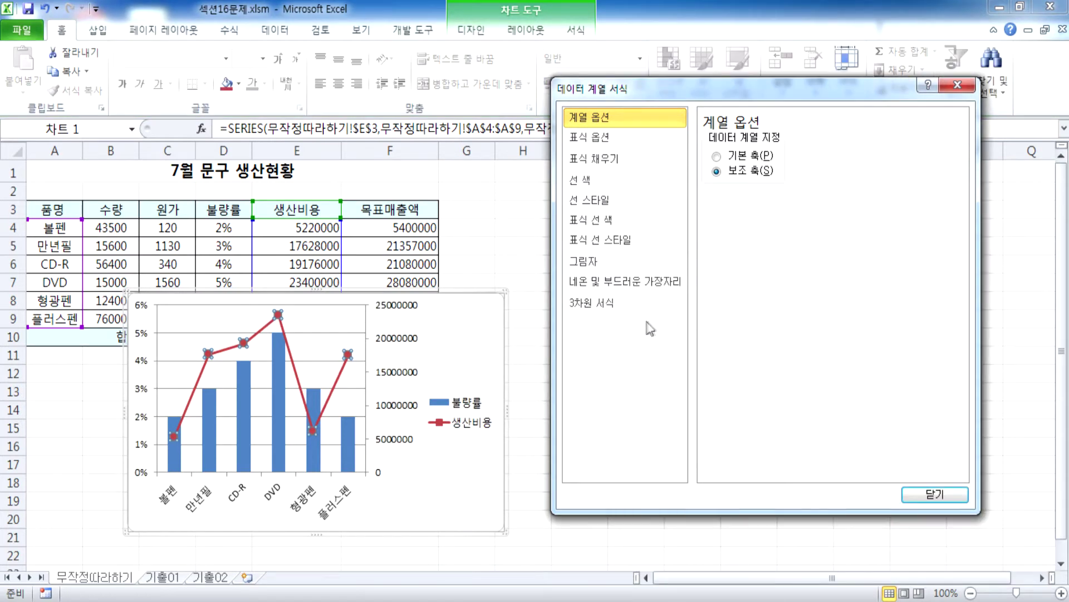
{"action": "left_click_drag", "start_coordinate": [824, 89], "coordinate": [912, 63]}
{"action": "left_click", "coordinate": [959, 61]}
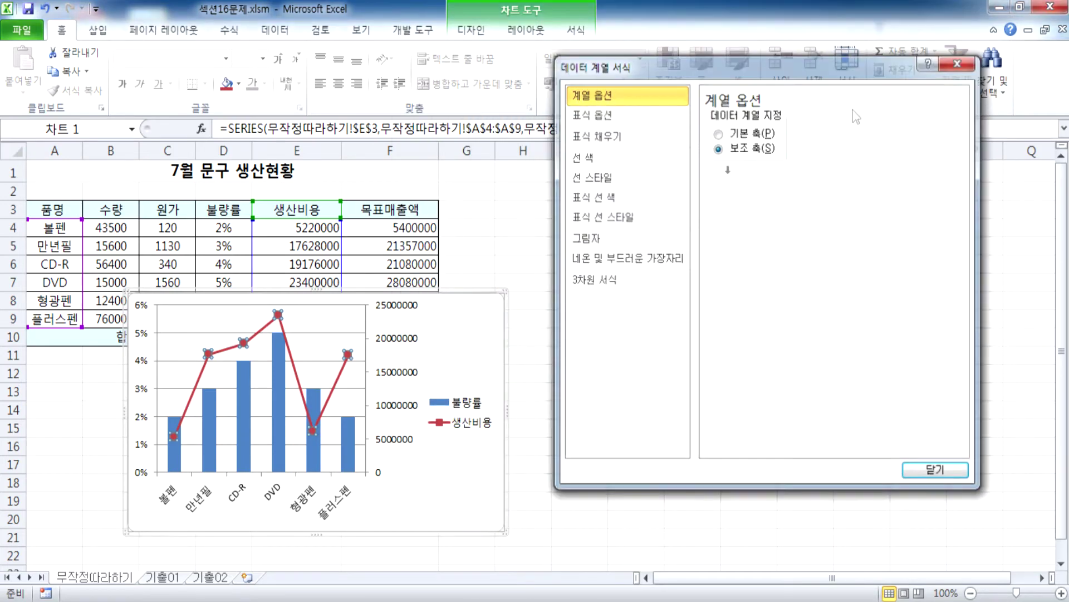
{"action": "double_click", "coordinate": [468, 329]}
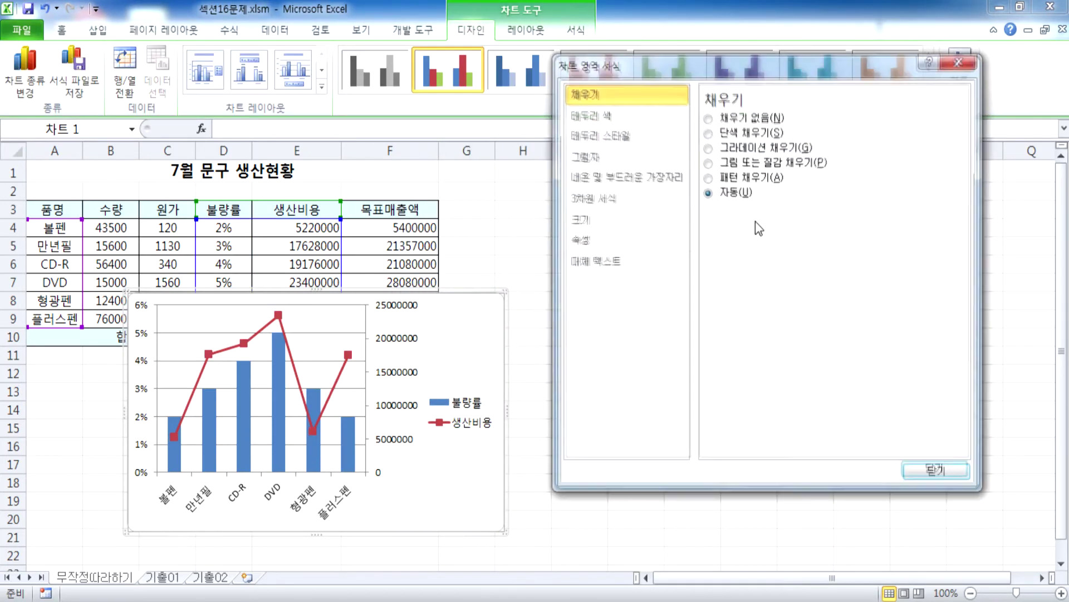
{"action": "left_click", "coordinate": [922, 478]}
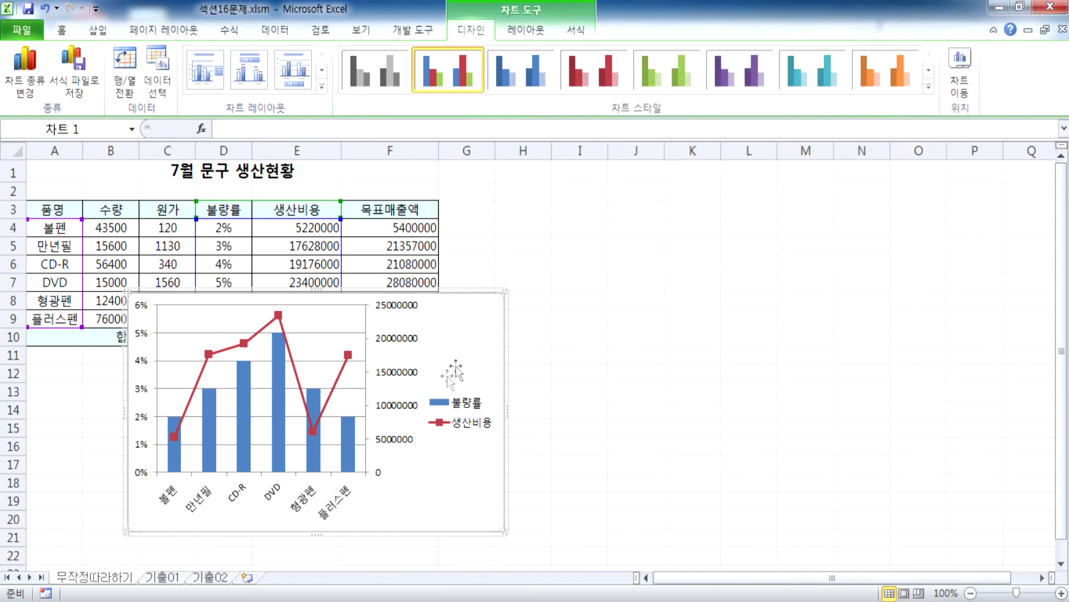
Position the chart below the table and resize it to fill cells A13:F27
{"action": "left_click_drag", "start_coordinate": [482, 294], "coordinate": [549, 369]}
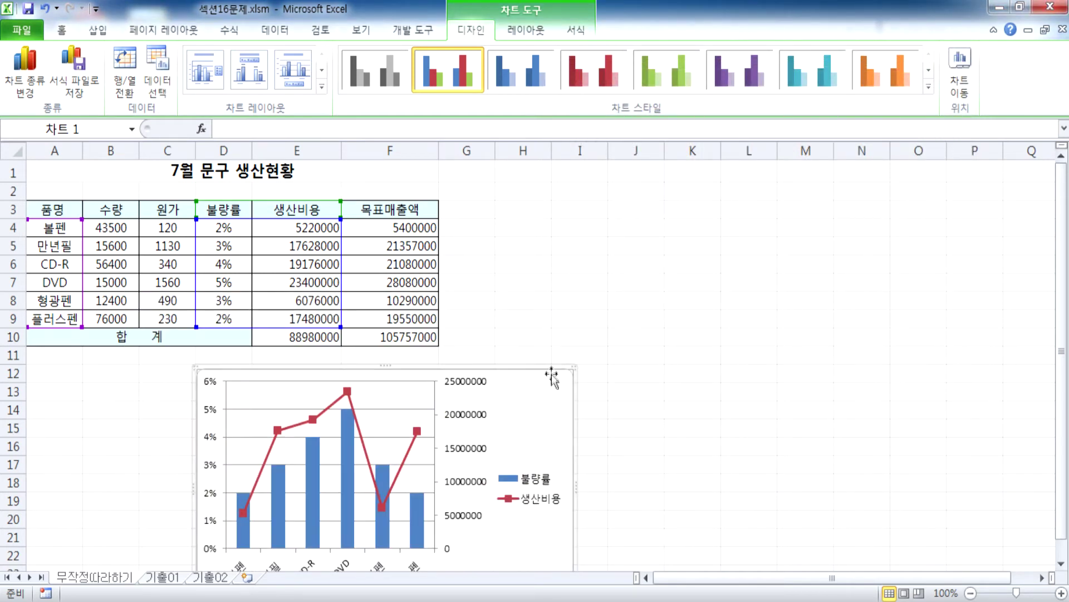
{"action": "left_click_drag", "start_coordinate": [215, 366], "coordinate": [181, 377]}
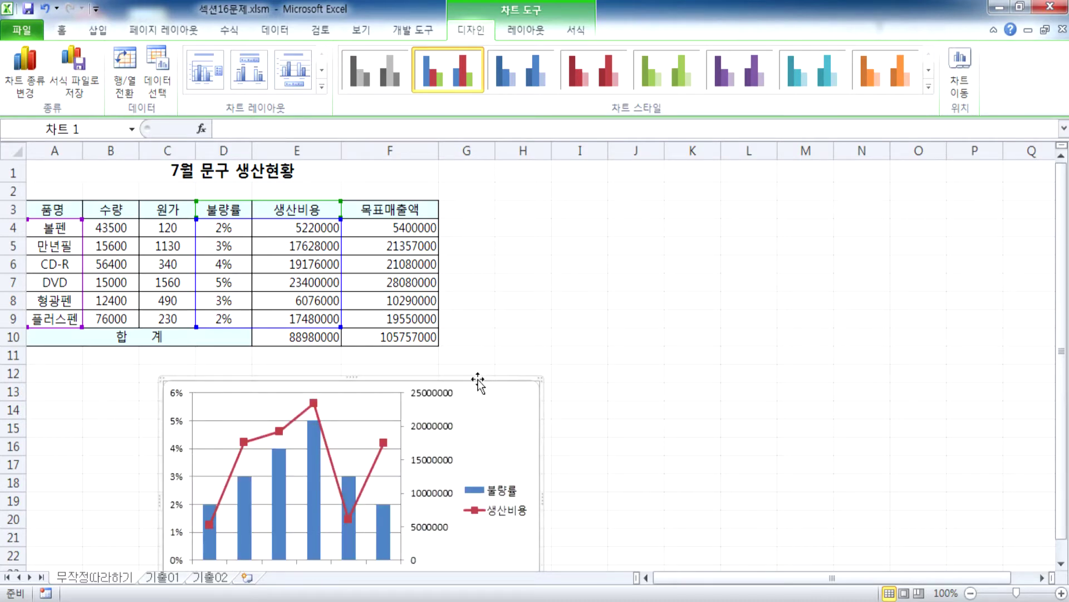
{"action": "left_click_drag", "start_coordinate": [478, 378], "coordinate": [452, 378]}
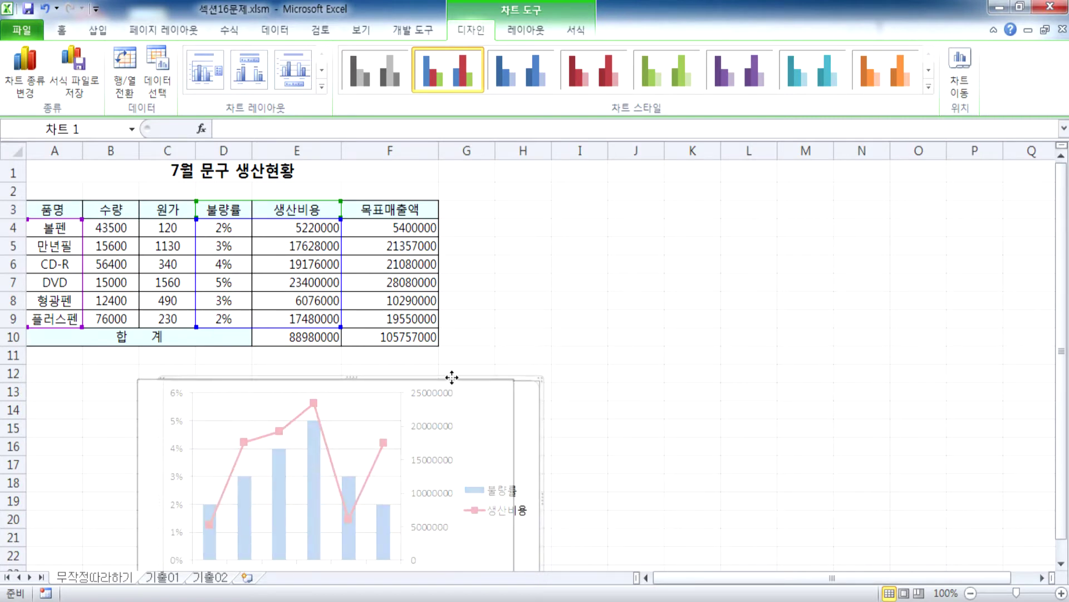
{"action": "left_click_drag", "start_coordinate": [452, 377], "coordinate": [355, 390]}
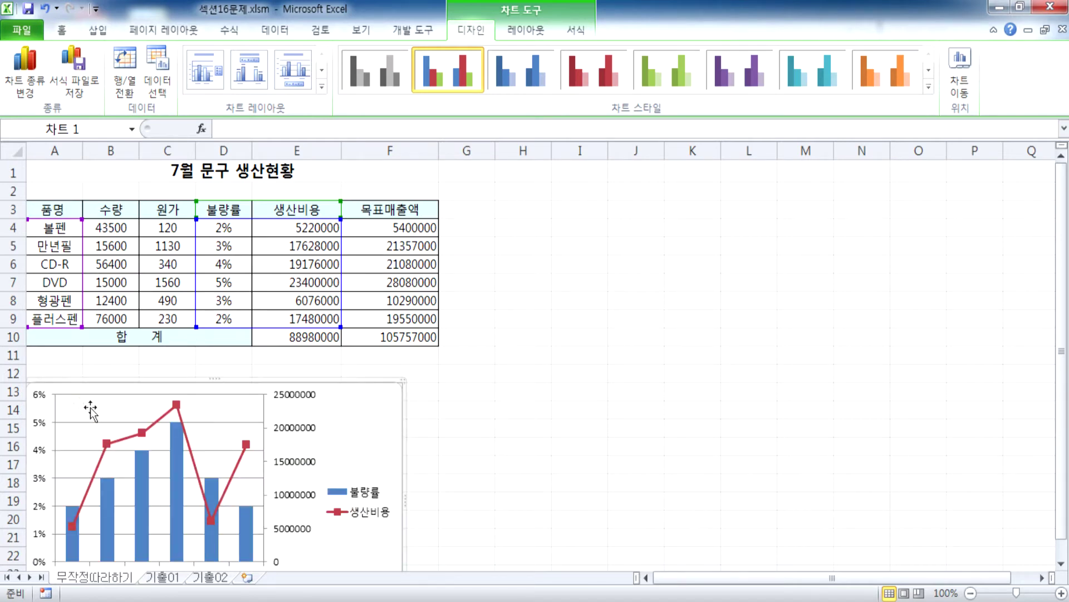
{"action": "scroll", "coordinate": [442, 373], "scroll_direction": "down", "scroll_amount": 3}
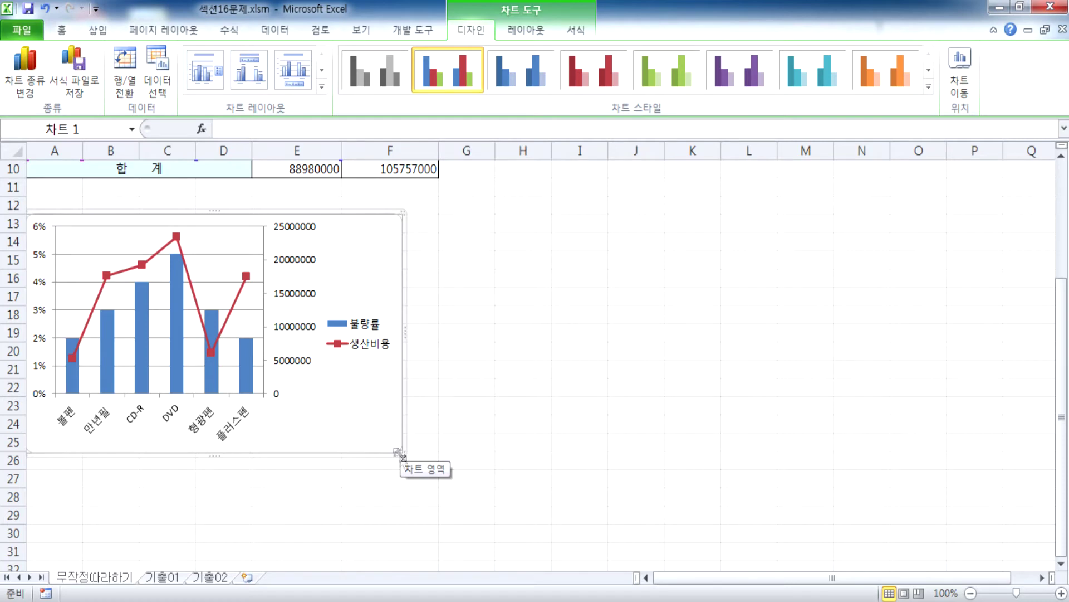
{"action": "left_click_drag", "start_coordinate": [406, 451], "coordinate": [409, 478]}
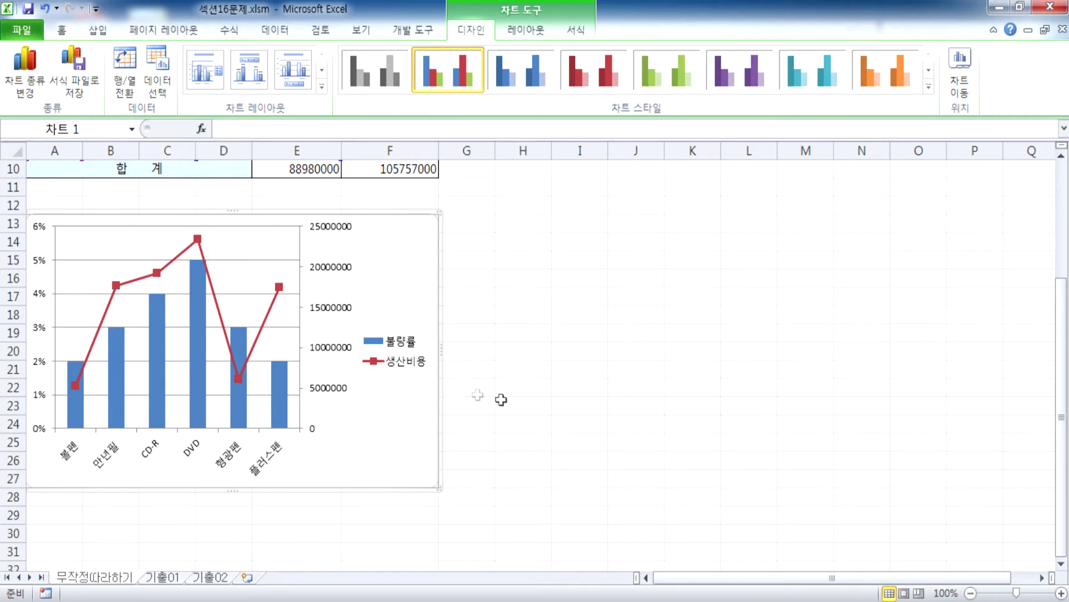
{"action": "left_click", "coordinate": [544, 403]}
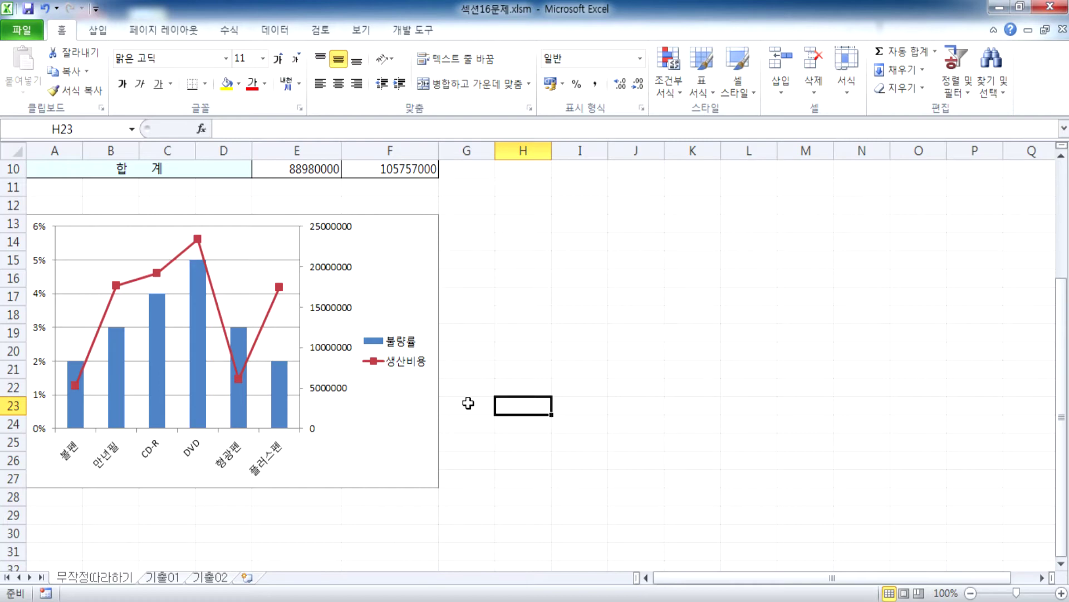
Add a chart title with the 차트 위 placement
{"action": "left_click", "coordinate": [393, 257]}
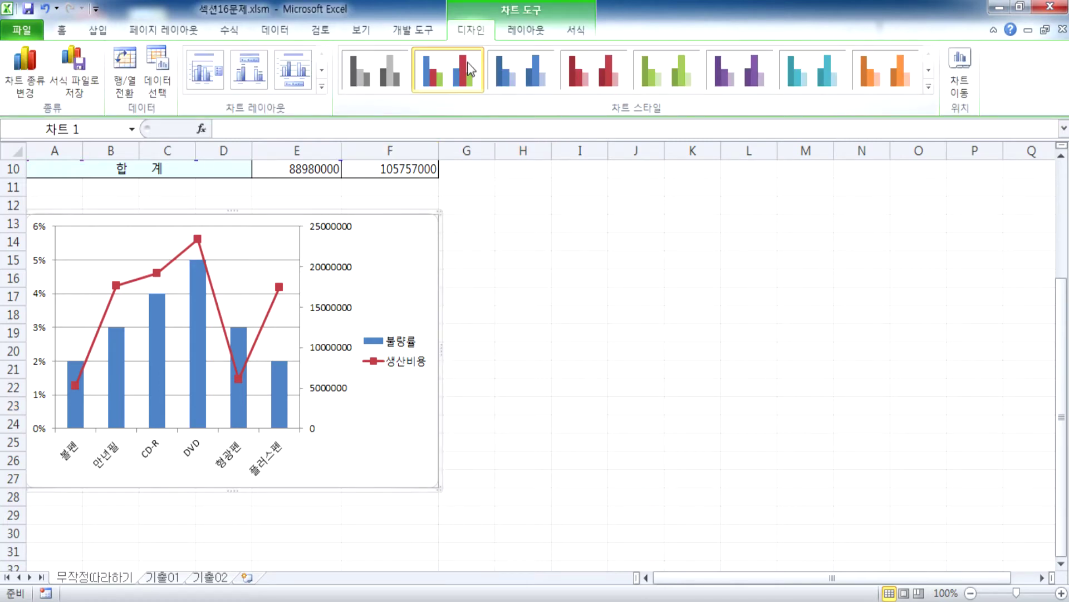
{"action": "left_click", "coordinate": [518, 35]}
{"action": "left_click", "coordinate": [254, 95]}
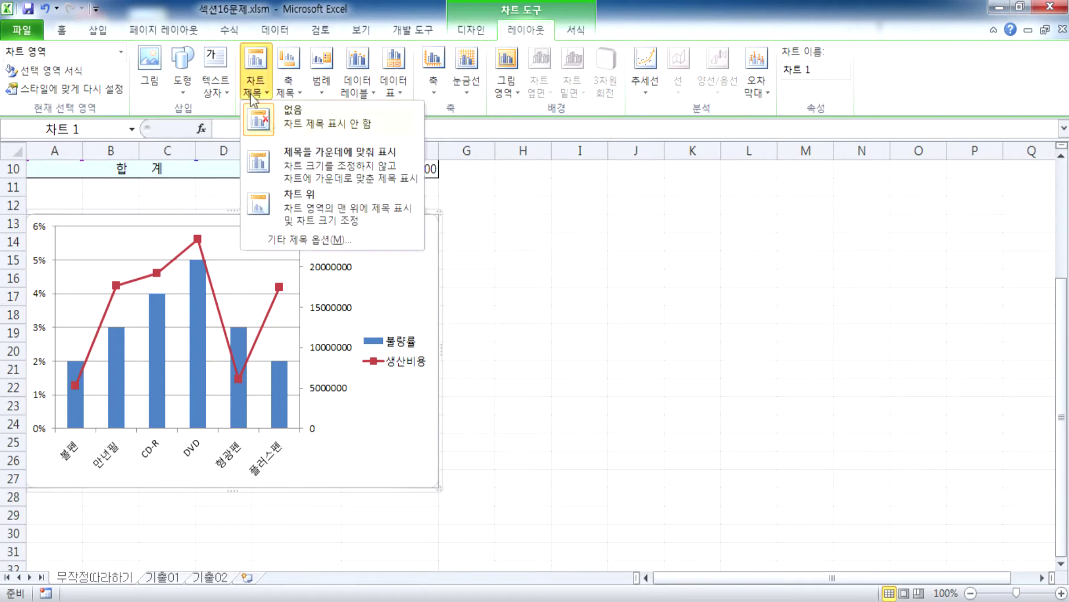
{"action": "left_click", "coordinate": [302, 200]}
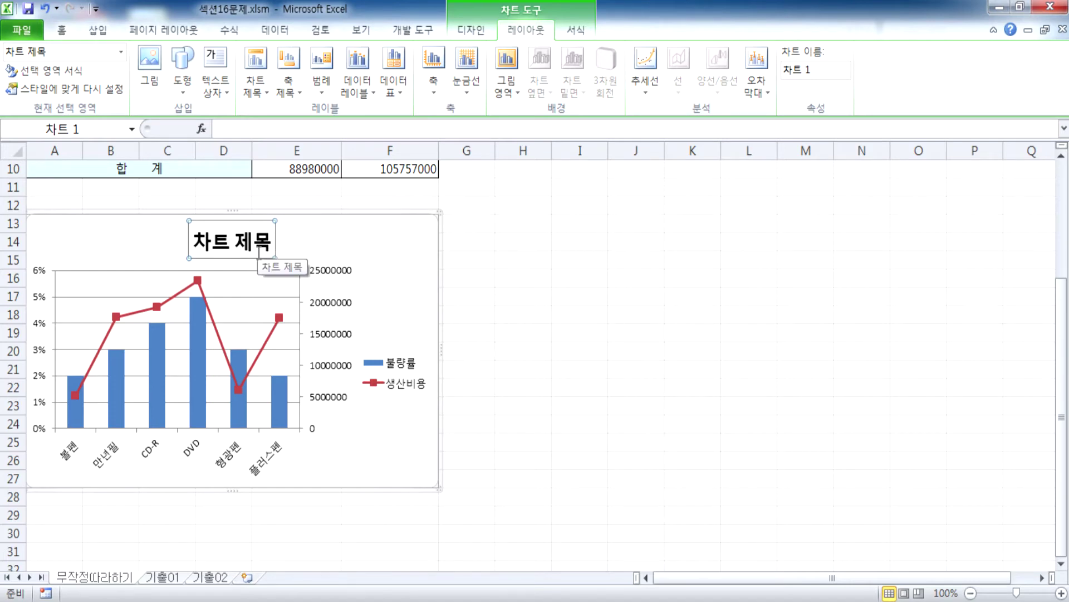
Try the chart title options 없음 and 제목을 가운데에 맞춰 표시, and return the title to 차트 위
{"action": "left_click", "coordinate": [256, 83]}
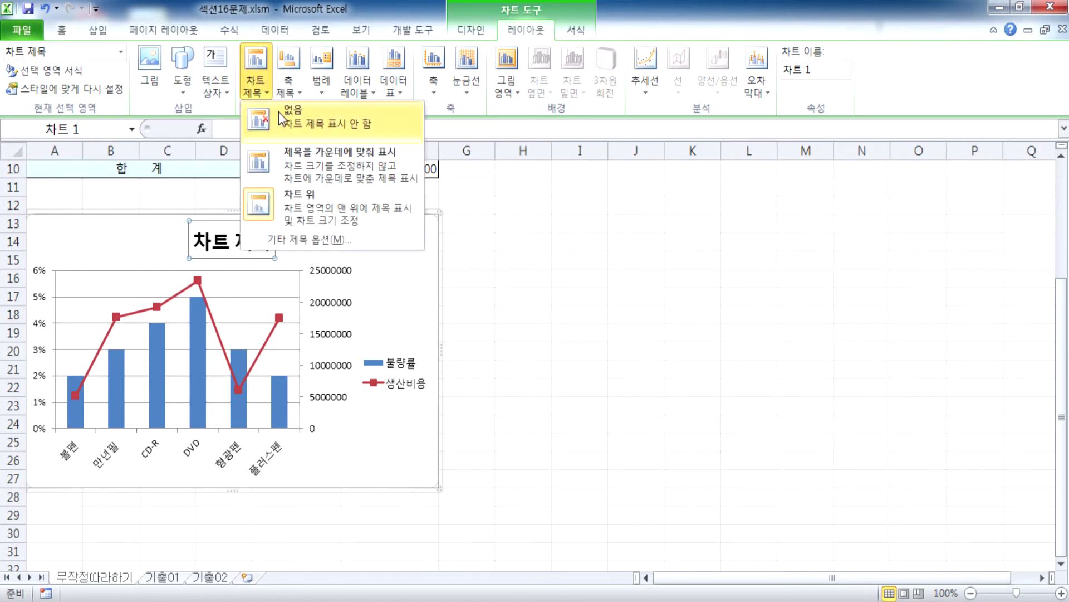
{"action": "left_click", "coordinate": [283, 122]}
{"action": "left_click", "coordinate": [257, 84]}
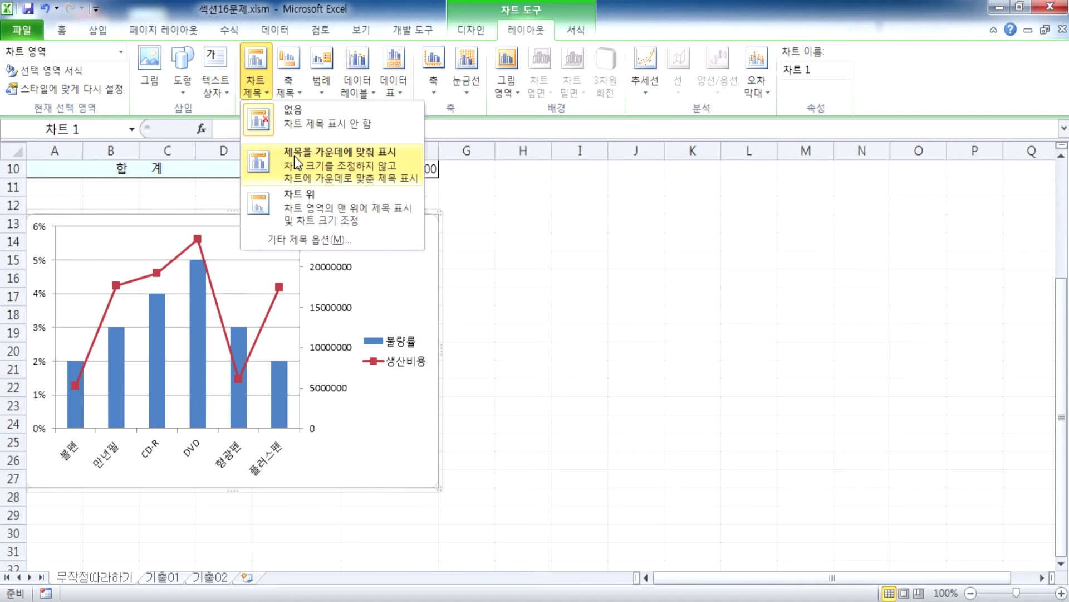
{"action": "left_click", "coordinate": [298, 206]}
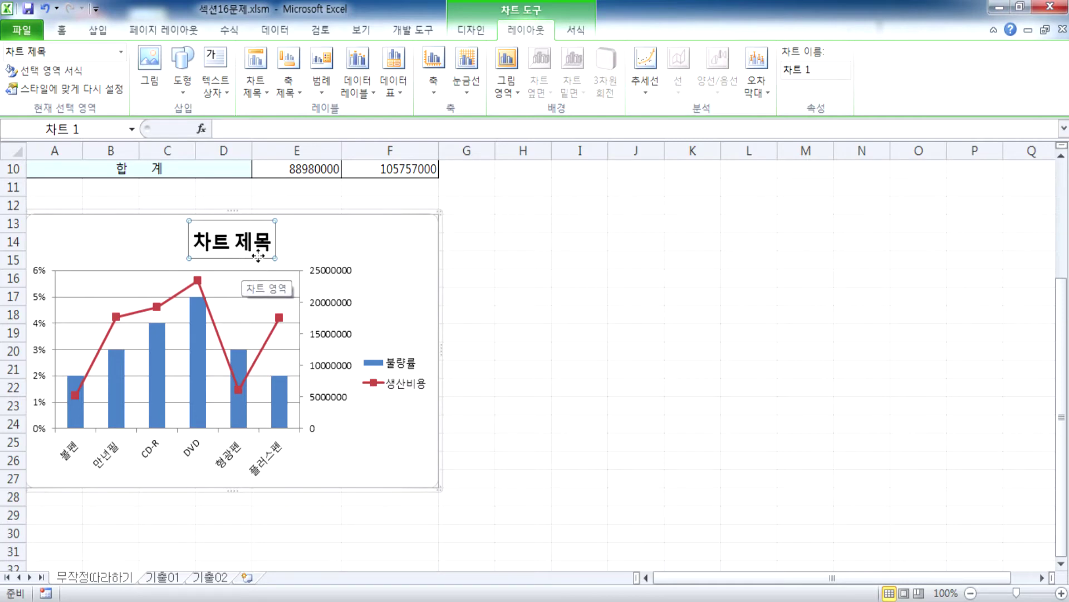
{"action": "left_click", "coordinate": [256, 84]}
{"action": "left_click", "coordinate": [312, 149]}
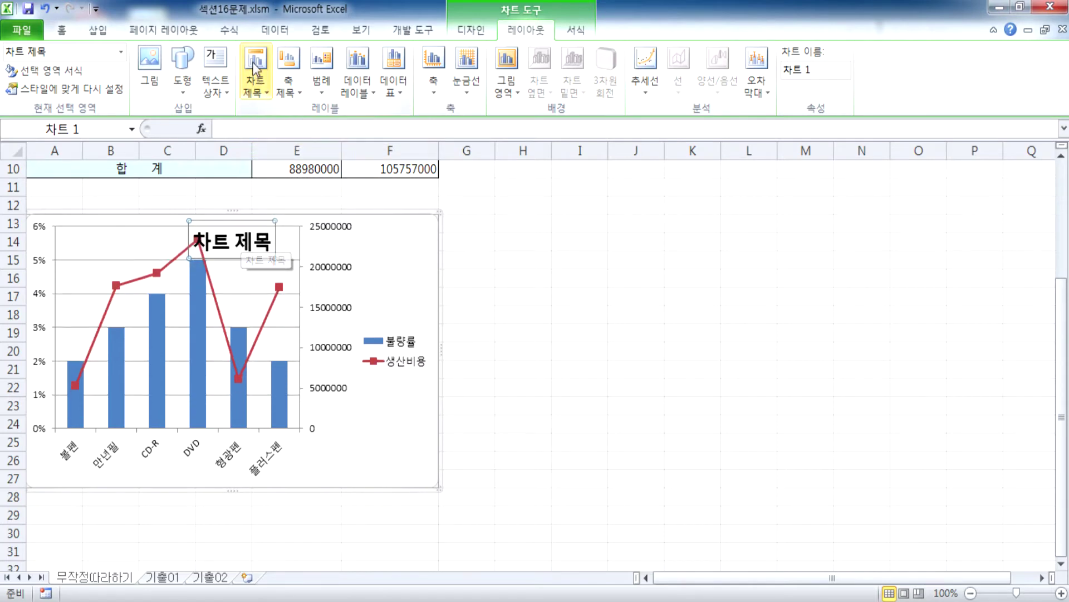
{"action": "left_click", "coordinate": [255, 83]}
{"action": "left_click", "coordinate": [290, 213]}
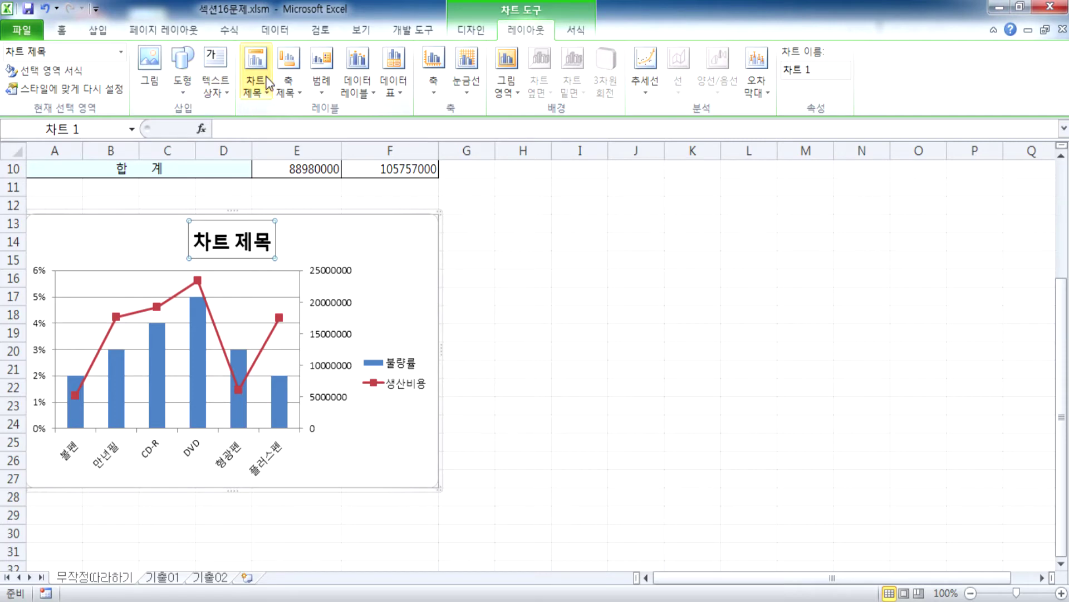
Apply the first preset chart layout and check the axis assignment of the 생산비용 line
{"action": "left_click", "coordinate": [470, 29]}
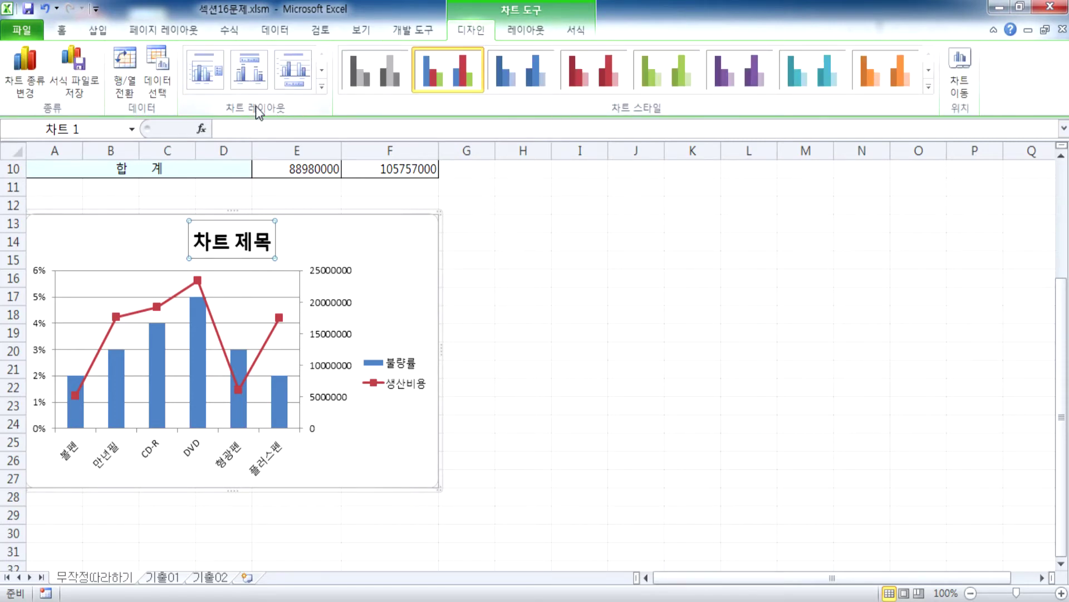
{"action": "left_click", "coordinate": [221, 80]}
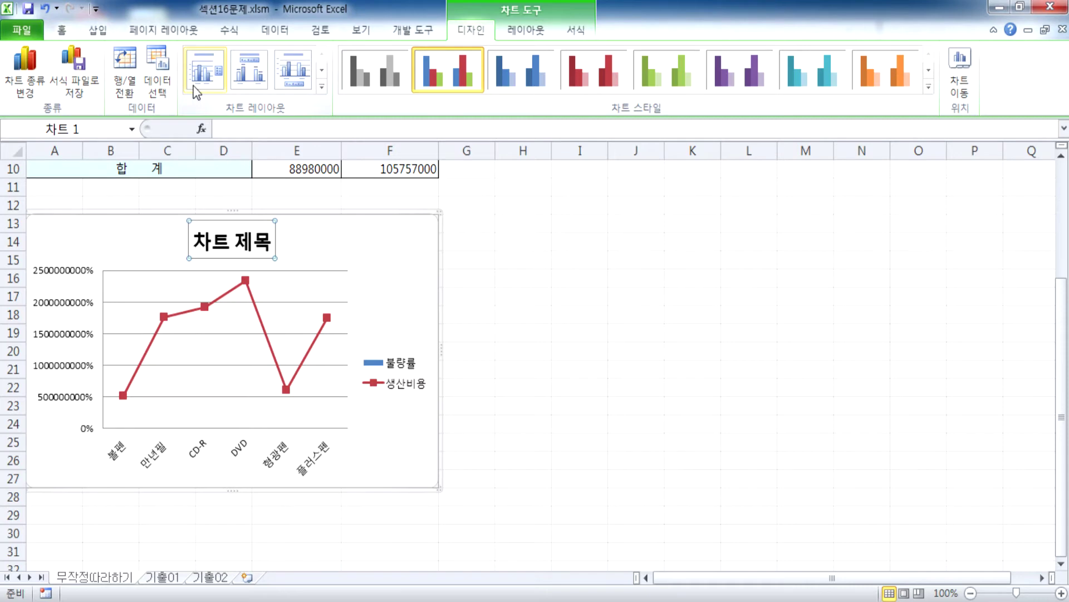
{"action": "double_click", "coordinate": [264, 326]}
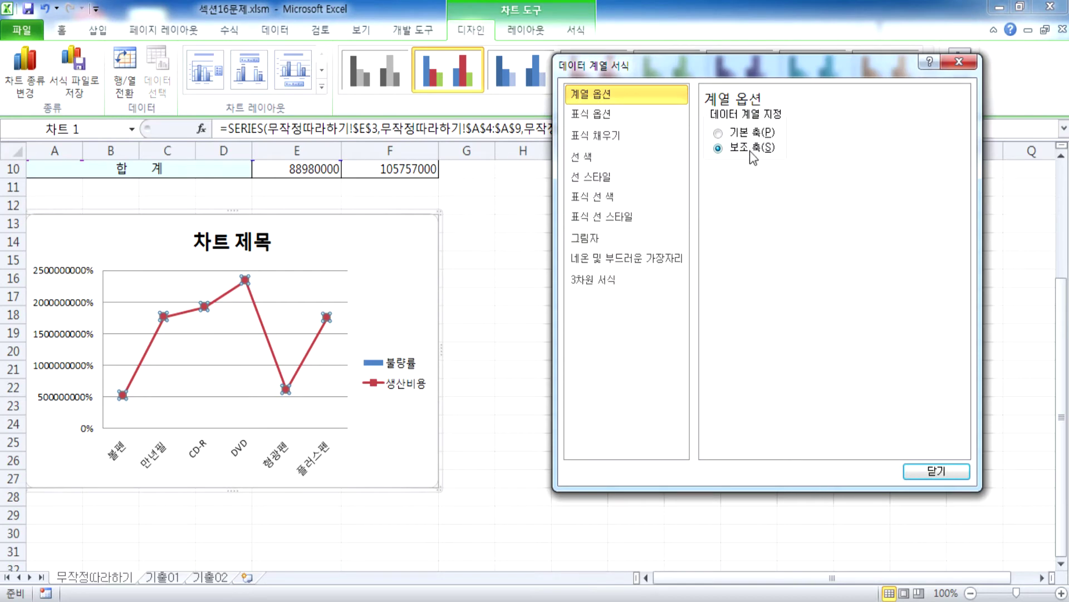
{"action": "left_click", "coordinate": [913, 474]}
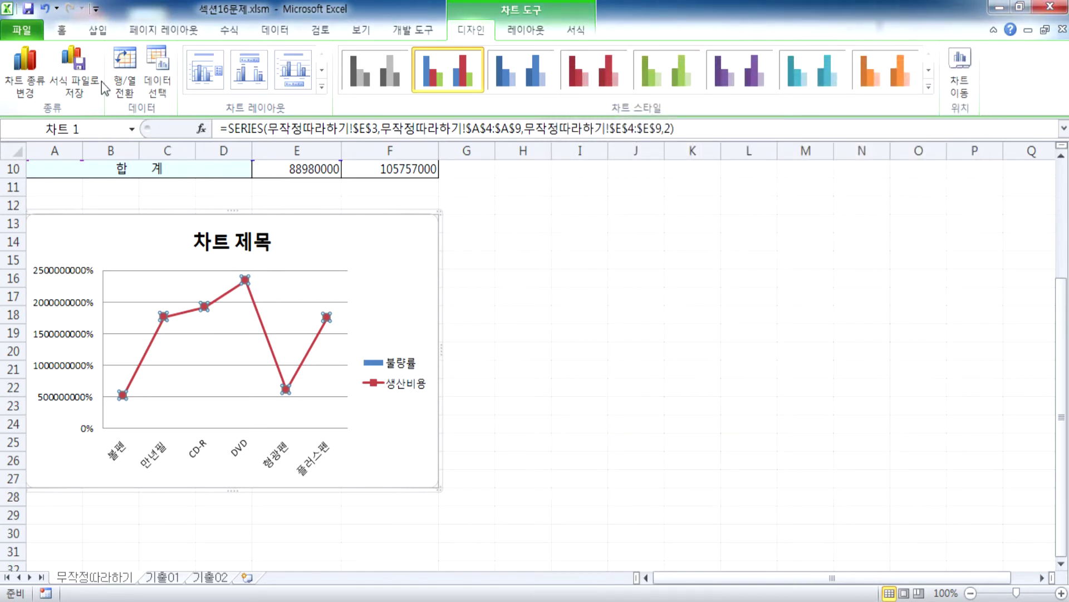
Undo the preset chart layout to restore the 불량률 columns and the 생산비용 line on its secondary axis
{"action": "left_click", "coordinate": [44, 10]}
{"action": "left_click", "coordinate": [45, 10]}
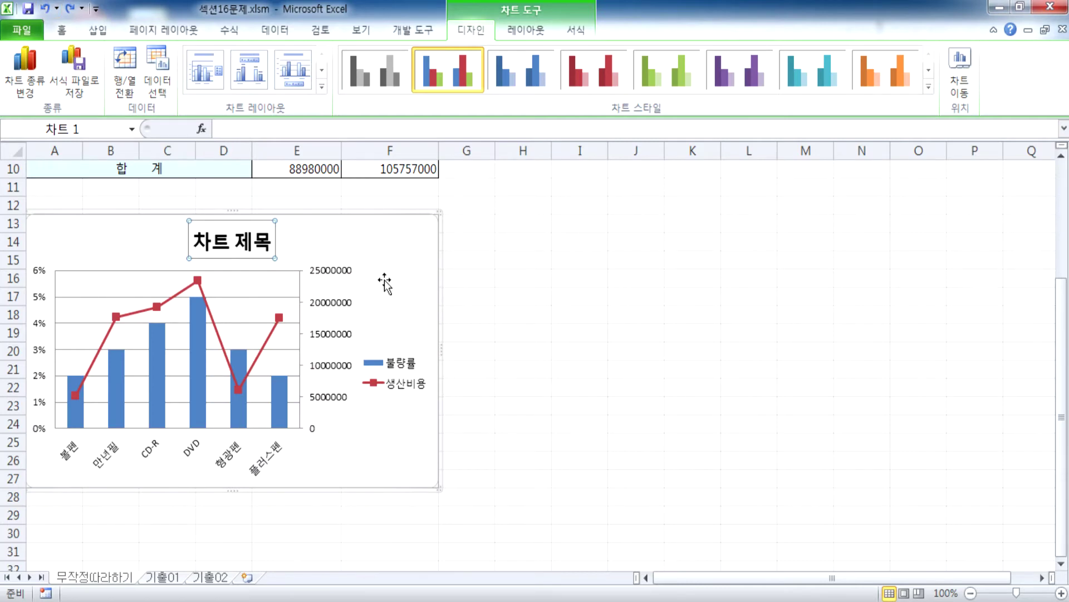
{"action": "left_click", "coordinate": [234, 266]}
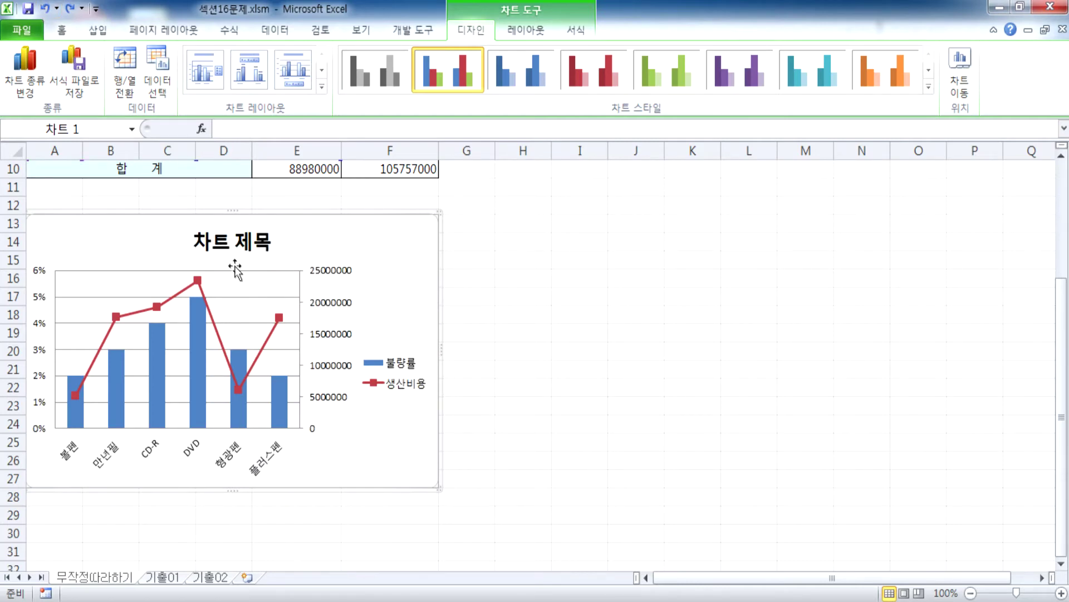
{"action": "left_click", "coordinate": [206, 83]}
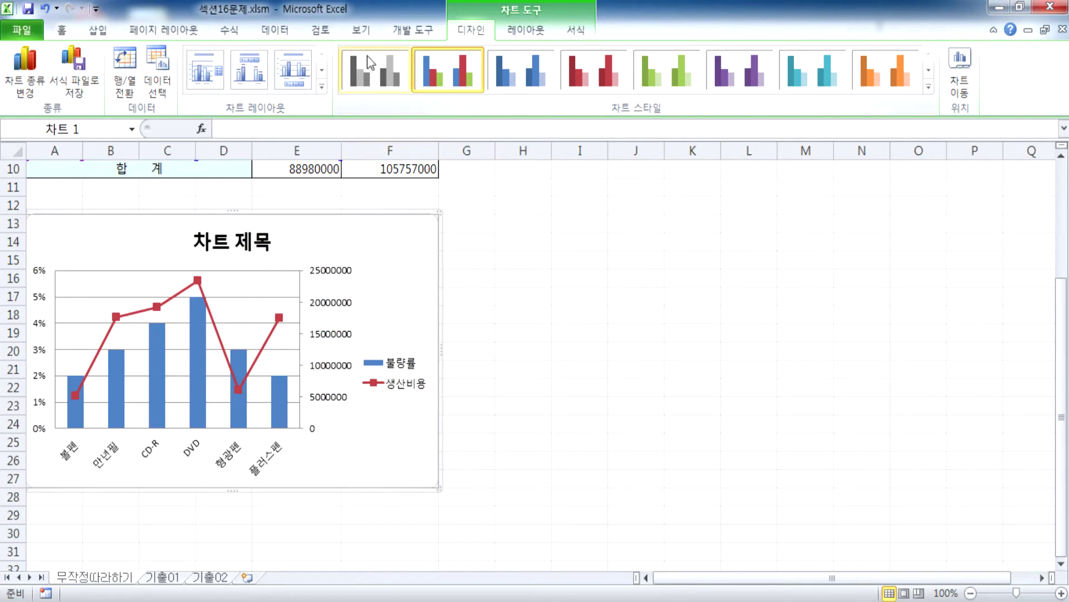
Remove the chart title with 없음 and add it again with the 차트 위 placement
{"action": "left_click", "coordinate": [525, 30]}
{"action": "left_click", "coordinate": [259, 95]}
{"action": "left_click", "coordinate": [276, 119]}
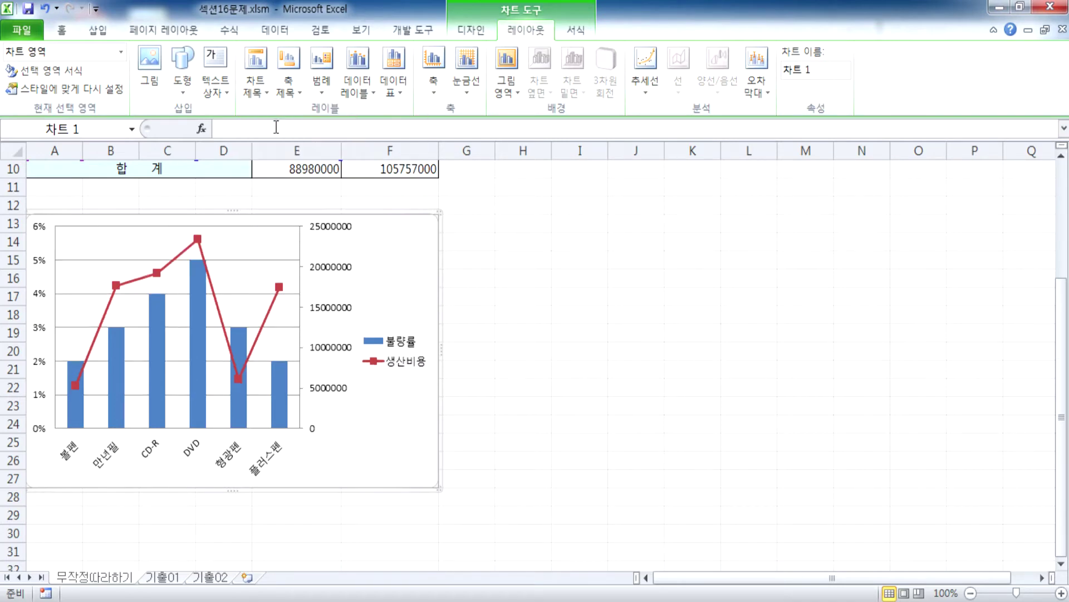
{"action": "left_click", "coordinate": [257, 90]}
{"action": "left_click", "coordinate": [301, 208]}
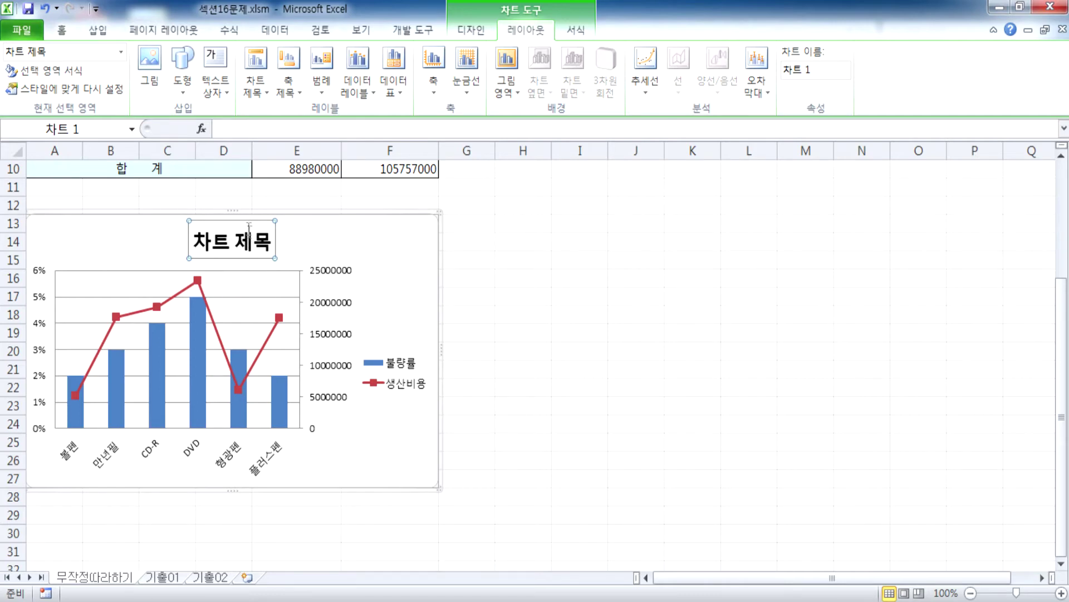
{"action": "left_click", "coordinate": [395, 254]}
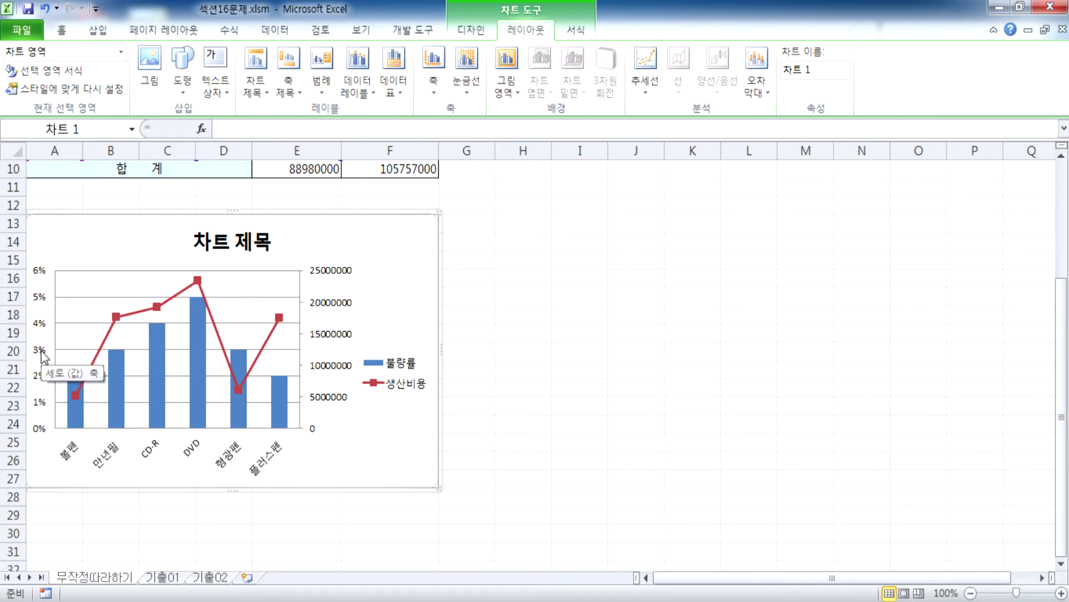
Add 세로 제목 titles with vertical text to both the primary and secondary vertical axes
{"action": "left_click", "coordinate": [288, 88]}
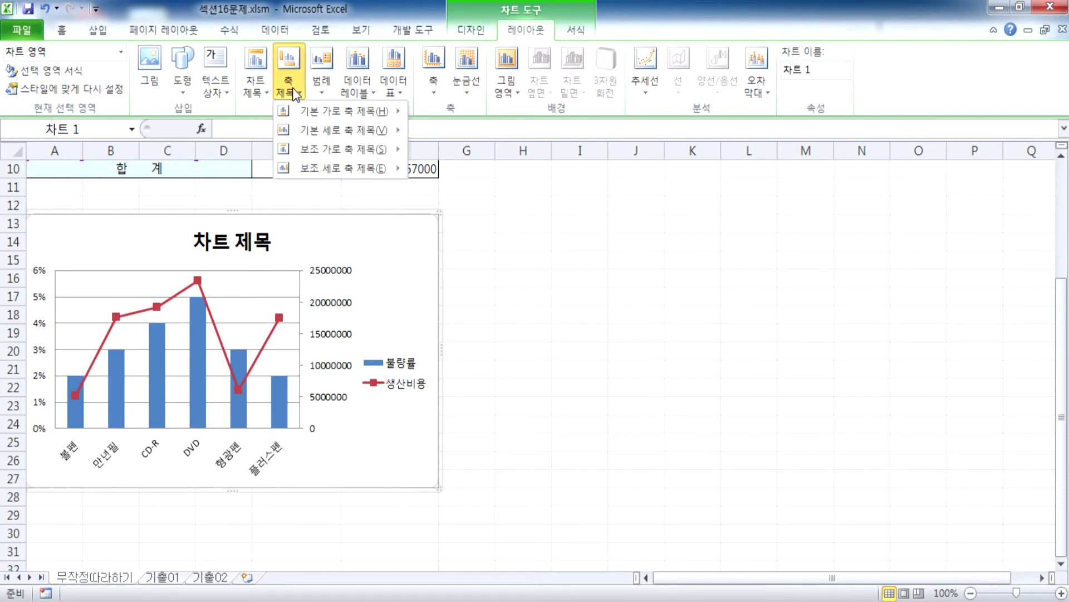
{"action": "mouse_move", "coordinate": [371, 131]}
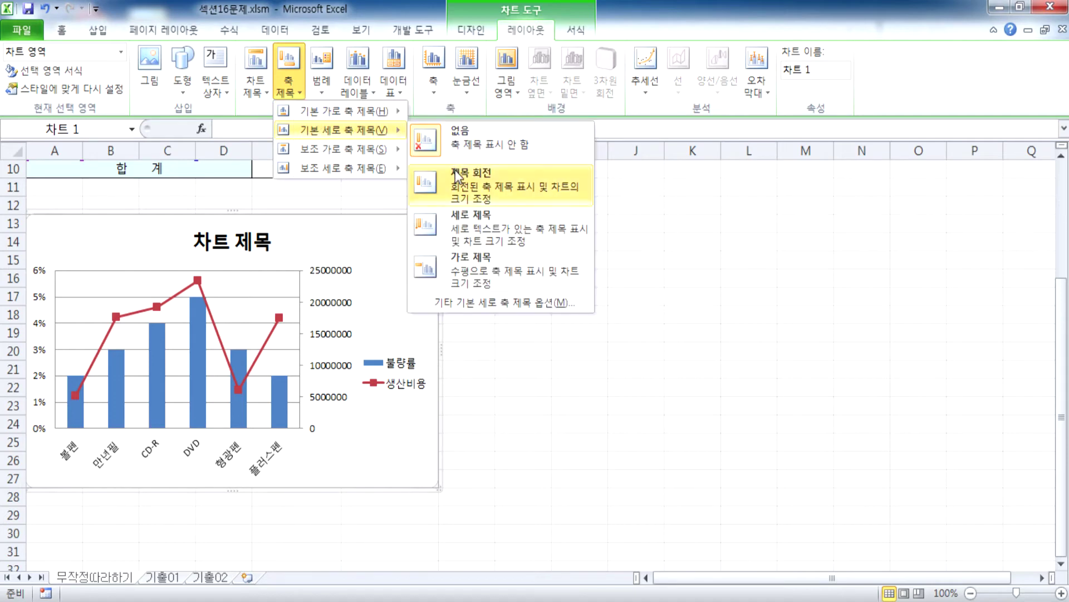
{"action": "left_click", "coordinate": [463, 223]}
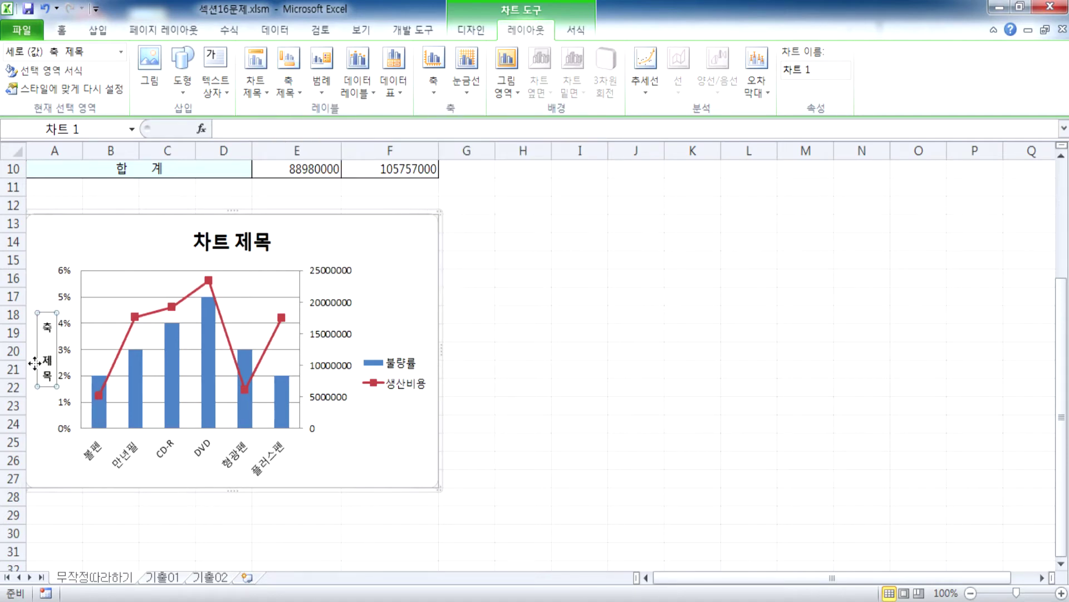
{"action": "left_click", "coordinate": [290, 92]}
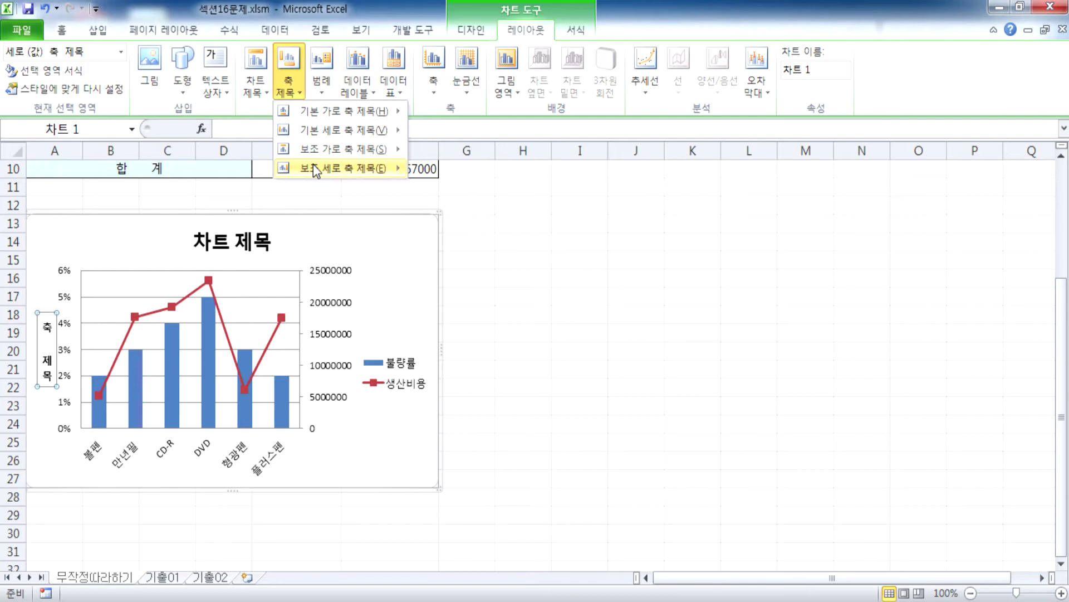
{"action": "mouse_move", "coordinate": [313, 164]}
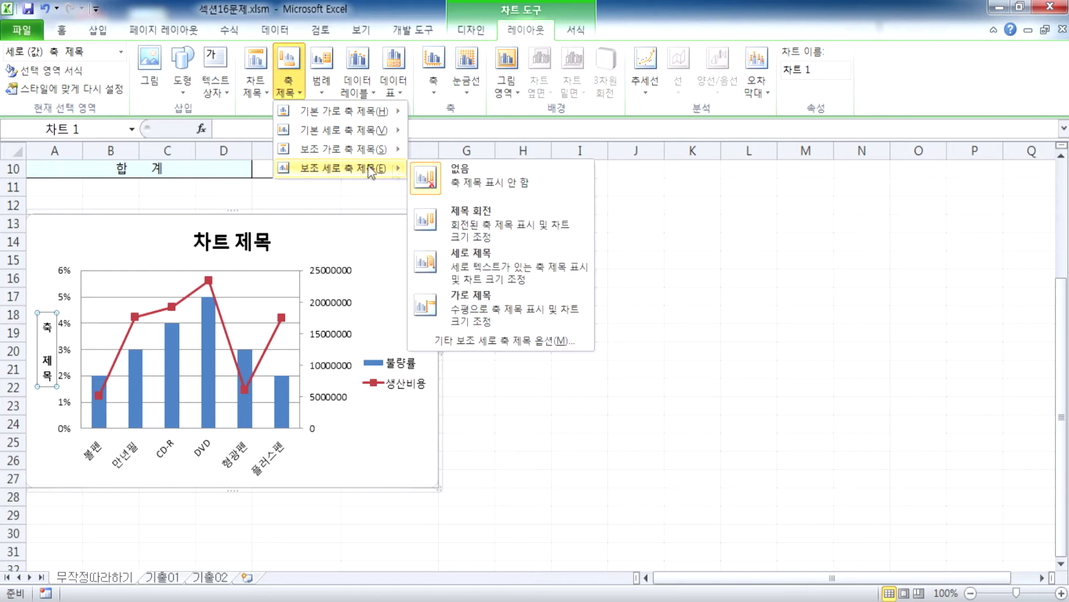
{"action": "left_click", "coordinate": [470, 260]}
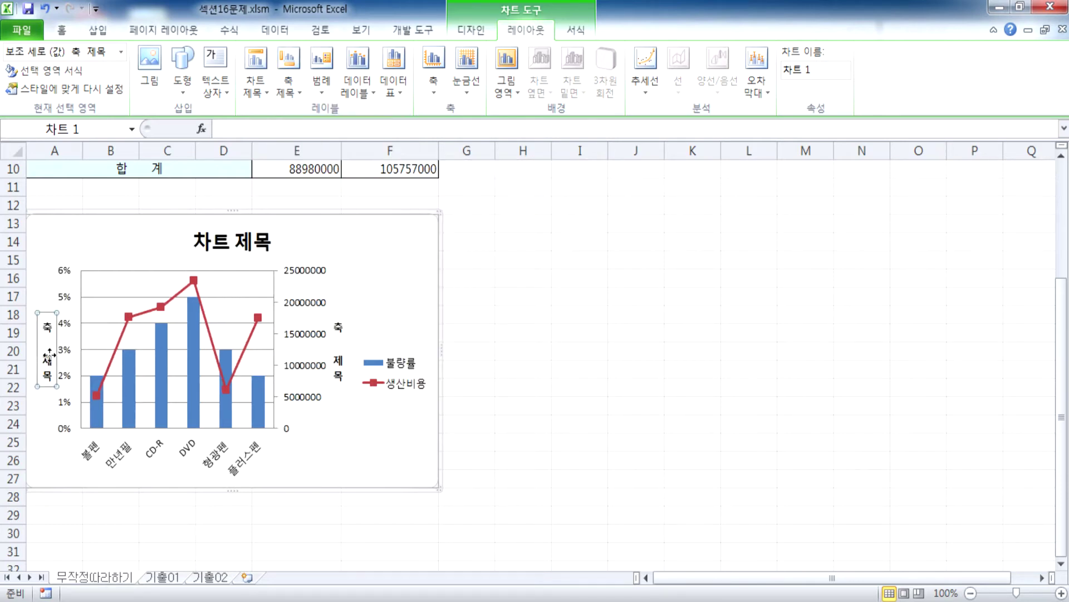
{"action": "left_click", "coordinate": [339, 351]}
{"action": "left_click", "coordinate": [48, 326]}
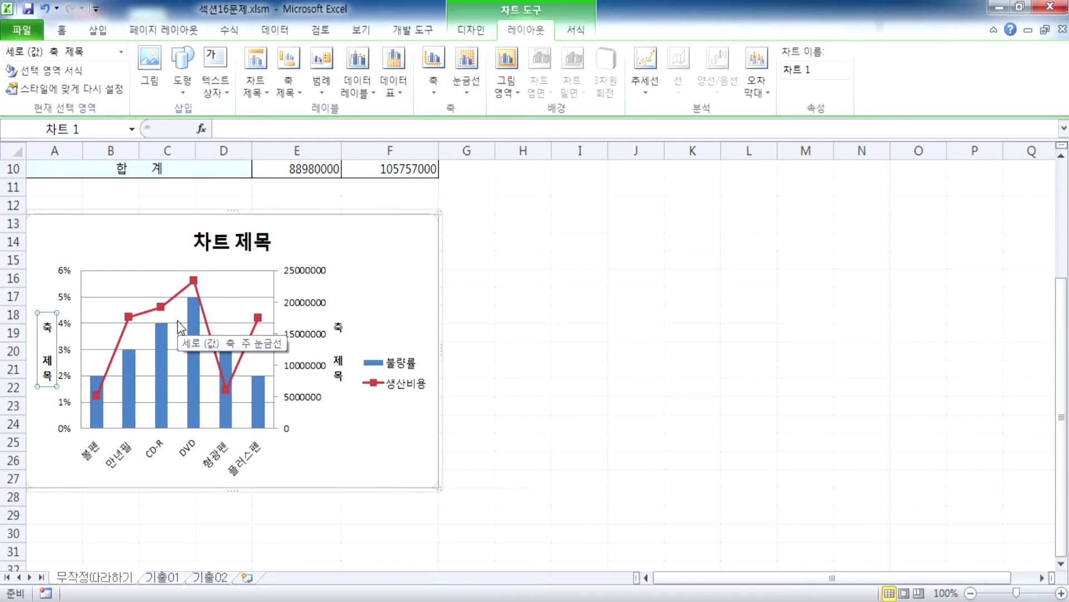
{"action": "left_click", "coordinate": [393, 229]}
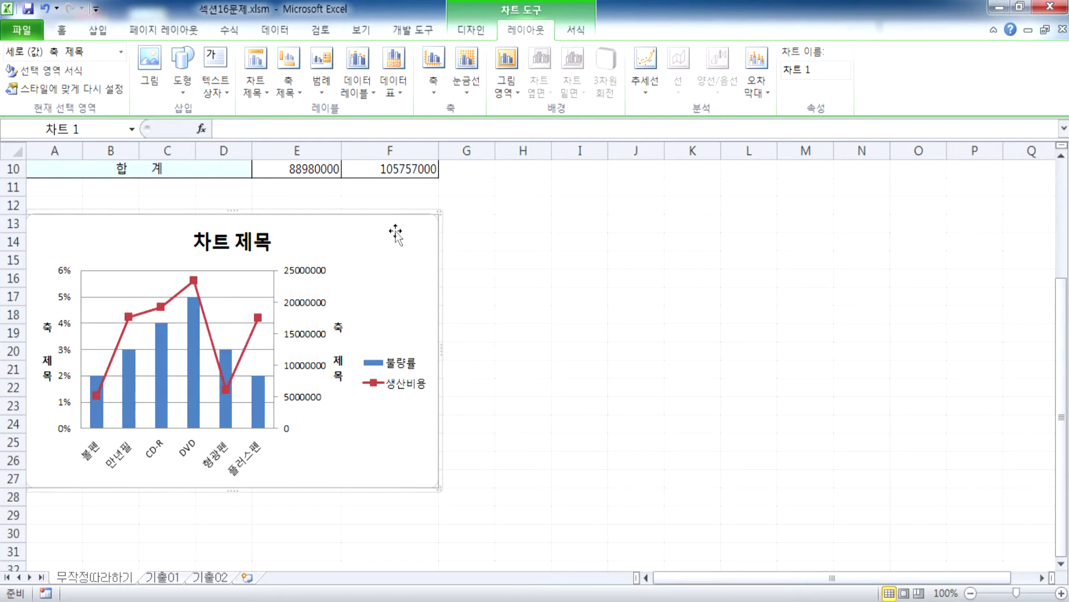
{"action": "left_click", "coordinate": [248, 245]}
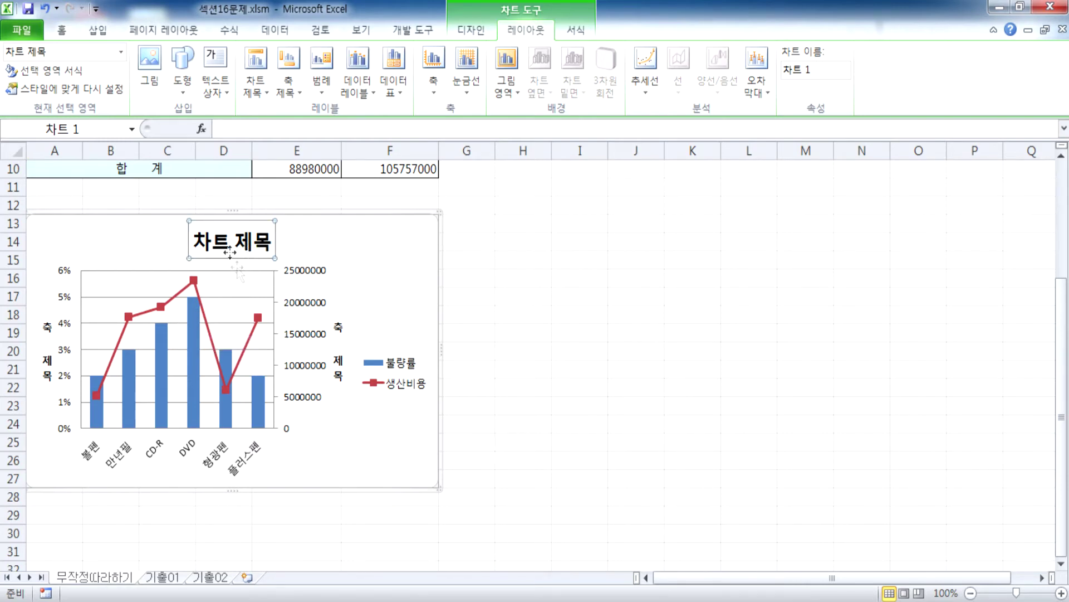
{"action": "left_click", "coordinate": [49, 327]}
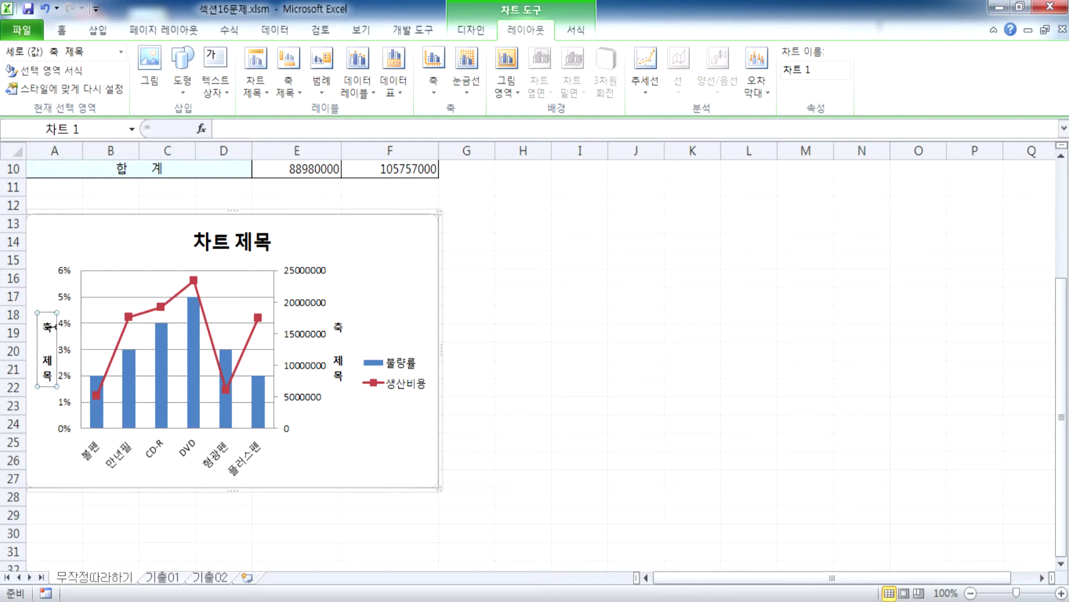
{"action": "left_click", "coordinate": [339, 328]}
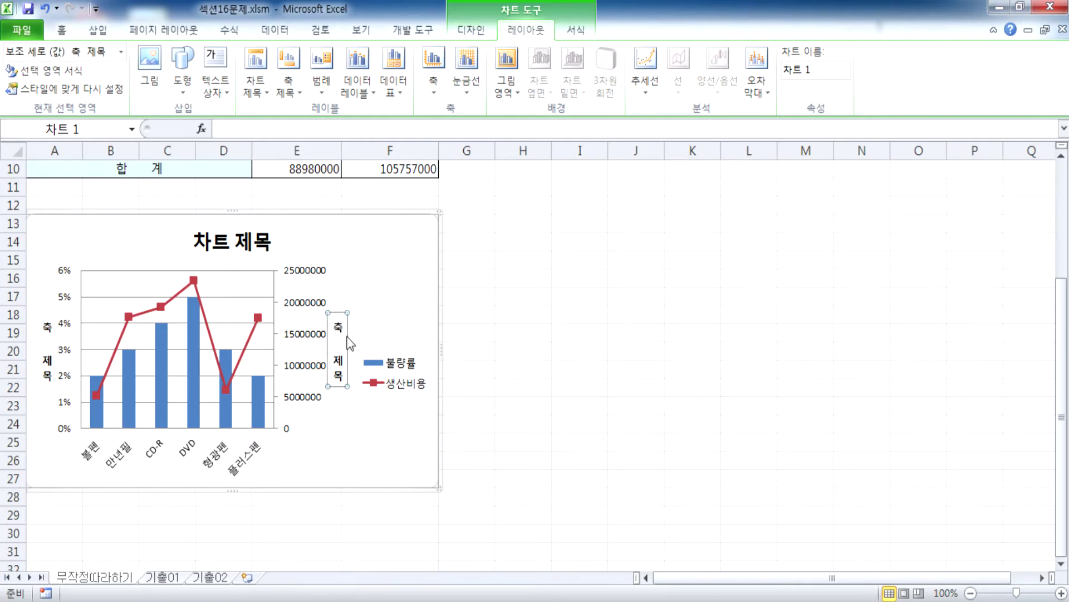
{"action": "left_click", "coordinate": [236, 252]}
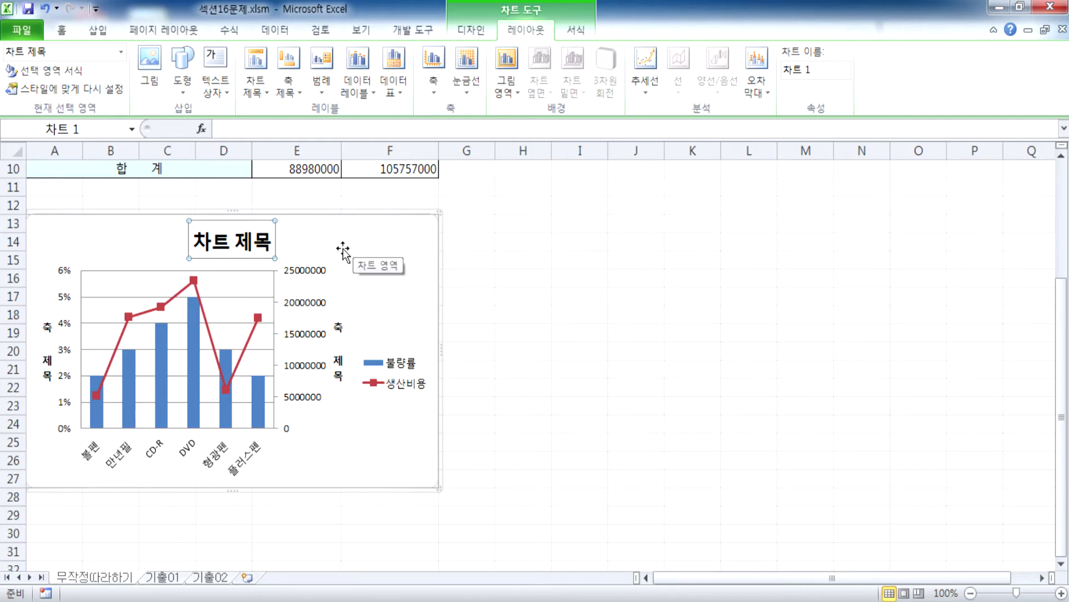
{"action": "left_click", "coordinate": [384, 247]}
{"action": "left_click", "coordinate": [267, 241]}
{"action": "left_click", "coordinate": [37, 331]}
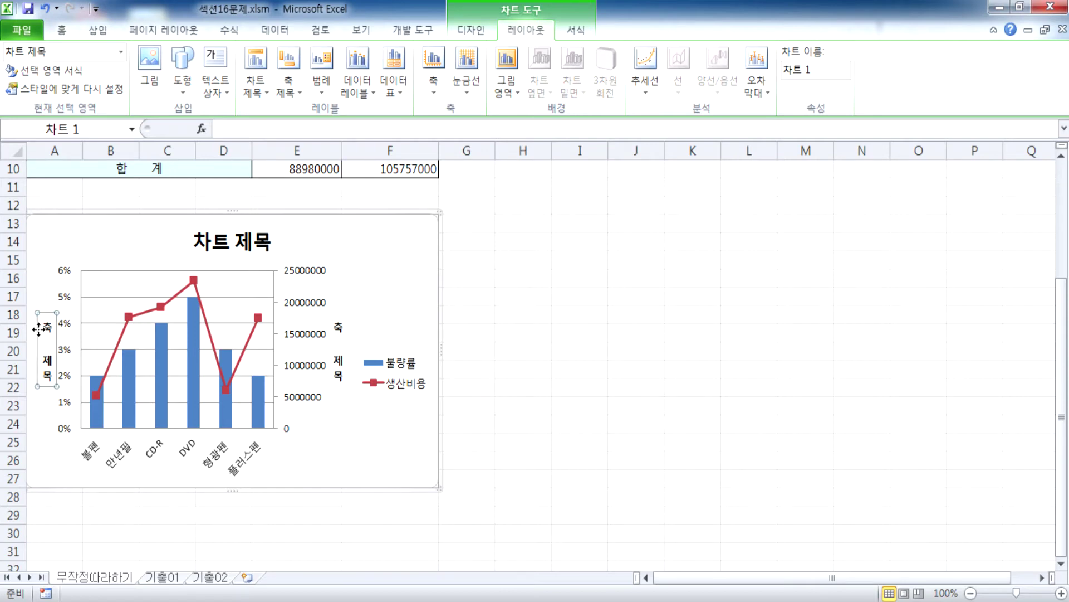
Change the chart title's font to 굴림
{"action": "left_click", "coordinate": [216, 246]}
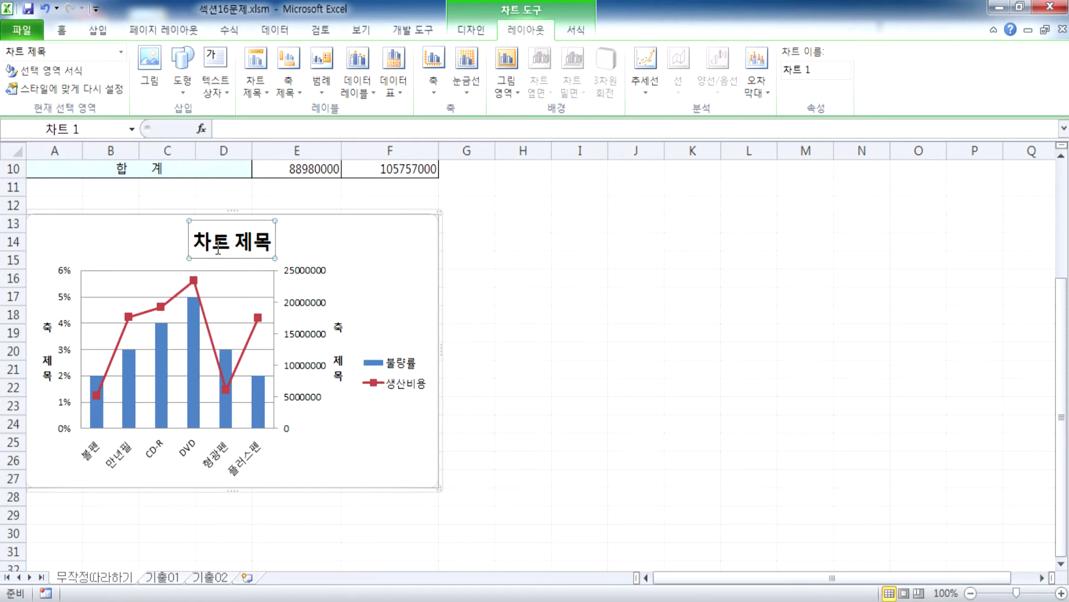
{"action": "left_click", "coordinate": [60, 32]}
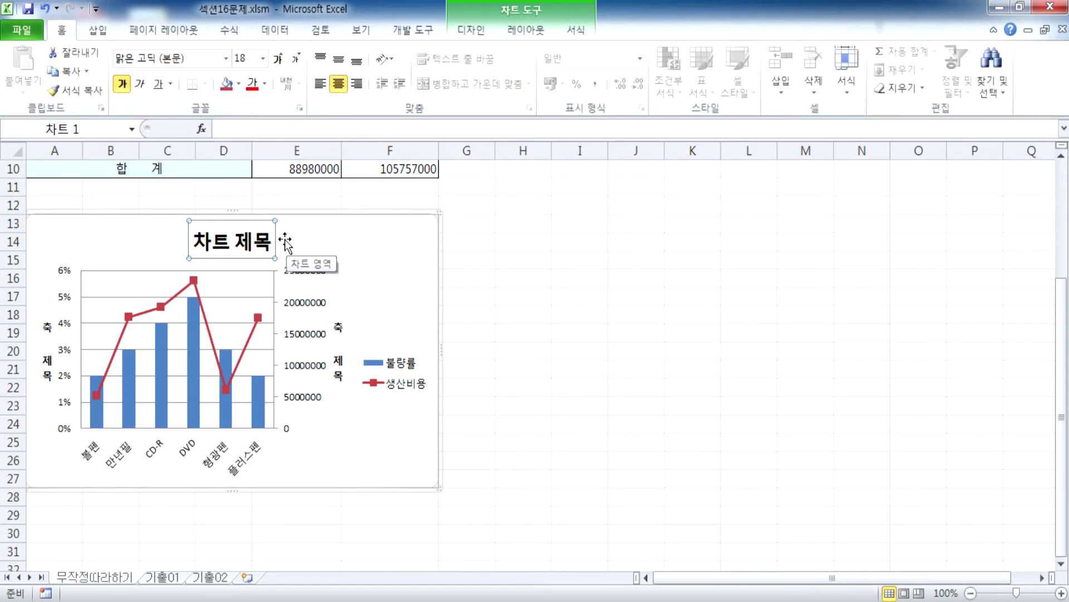
{"action": "left_click", "coordinate": [202, 60]}
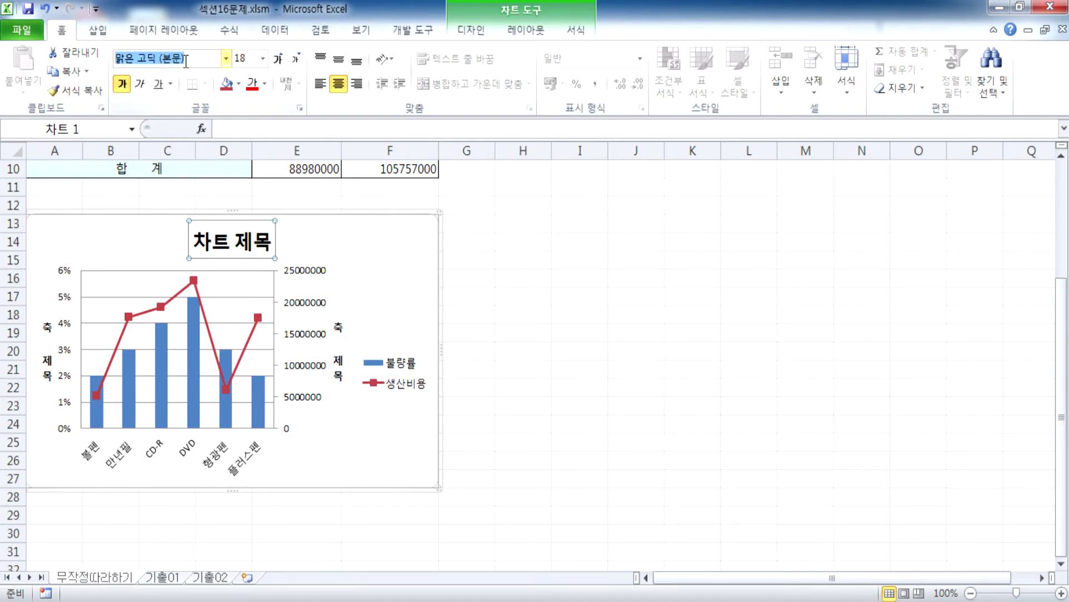
{"action": "left_click", "coordinate": [226, 58]}
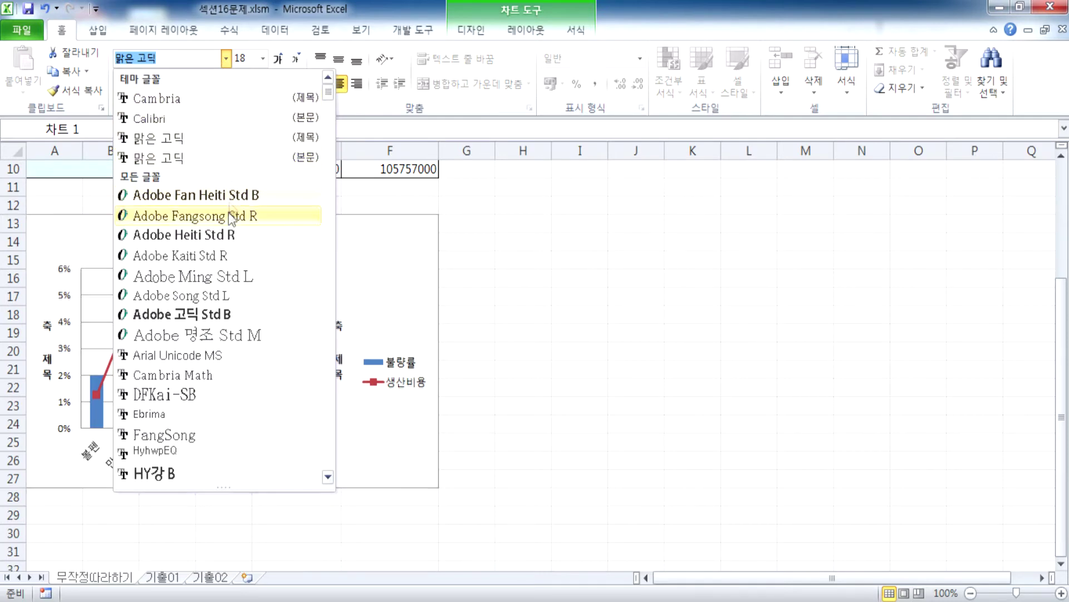
{"action": "scroll", "coordinate": [232, 253], "scroll_direction": "down", "scroll_amount": 15}
{"action": "scroll", "coordinate": [234, 255], "scroll_direction": "down", "scroll_amount": 15}
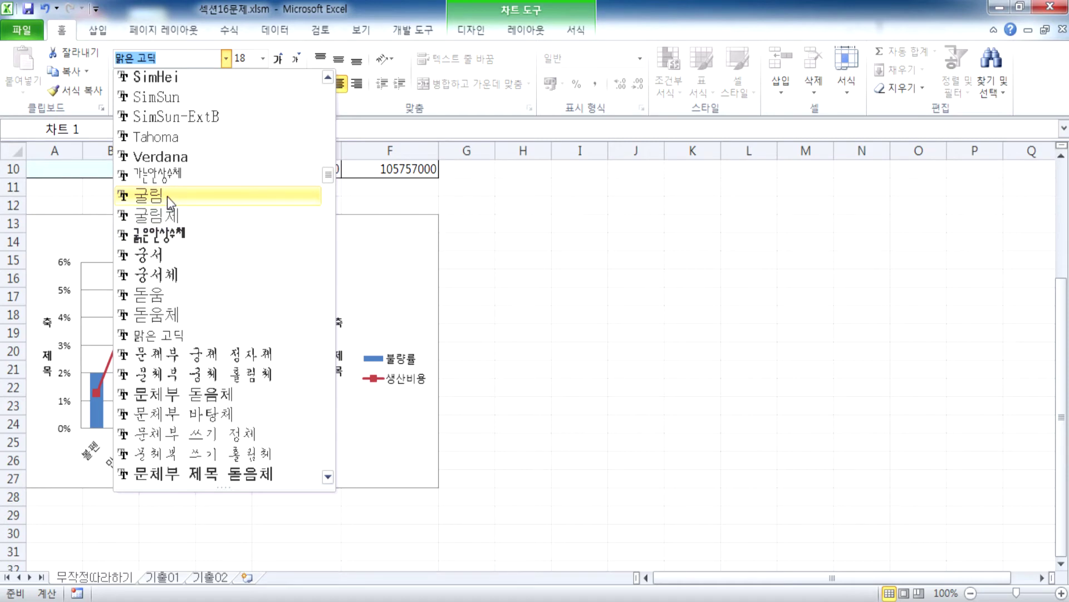
{"action": "left_click", "coordinate": [168, 196]}
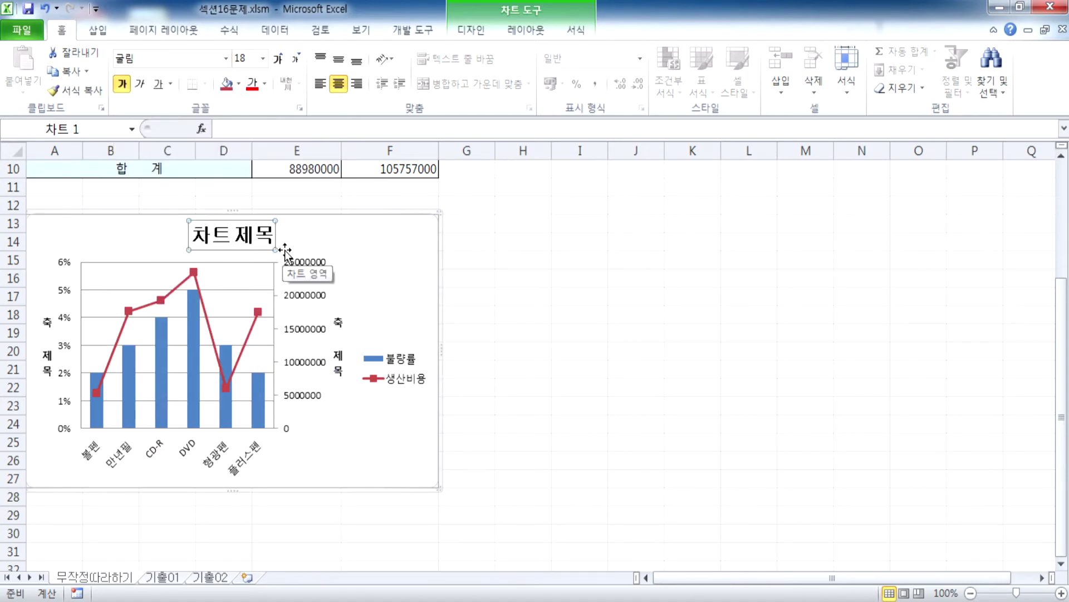
Reduce the chart title's font size to 14 and toggle its bold formatting, leaving it bold
{"action": "left_click", "coordinate": [293, 63]}
{"action": "left_click", "coordinate": [293, 62]}
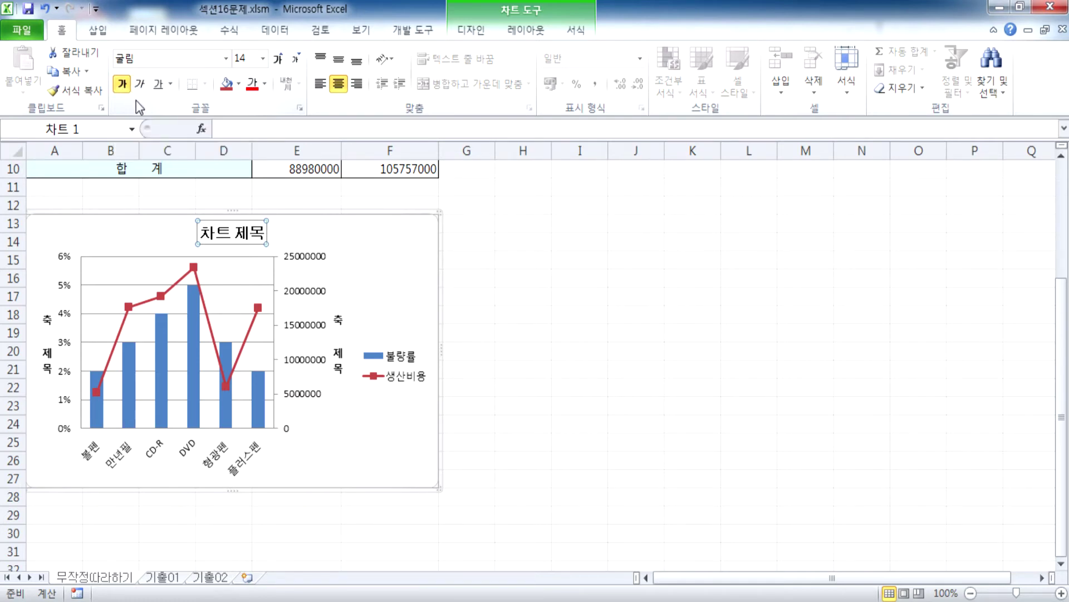
{"action": "left_click", "coordinate": [119, 89]}
{"action": "left_click", "coordinate": [122, 85]}
{"action": "left_click", "coordinate": [122, 83]}
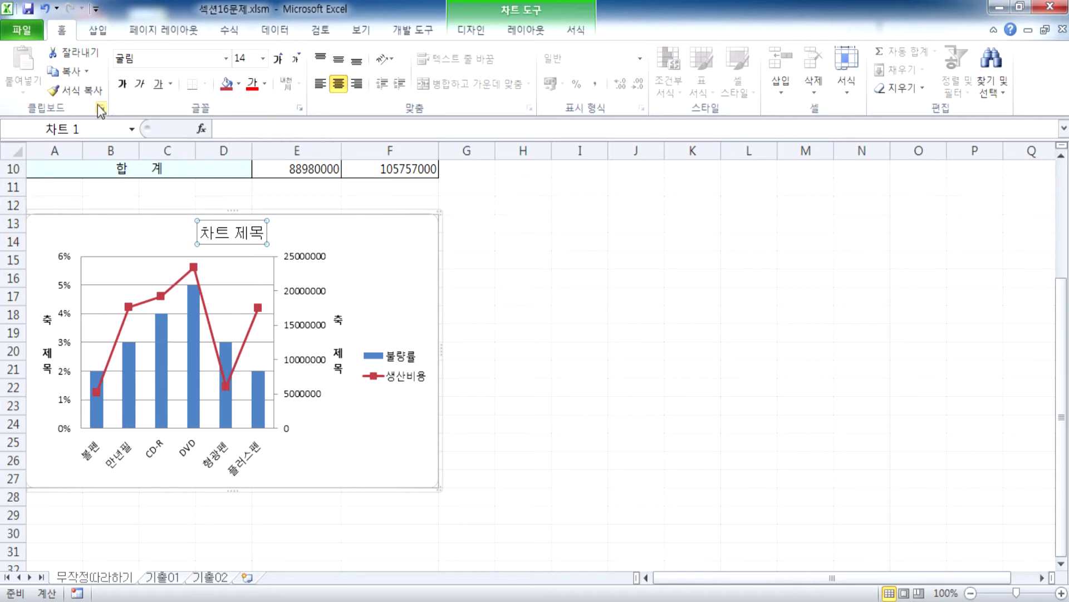
{"action": "left_click", "coordinate": [123, 85]}
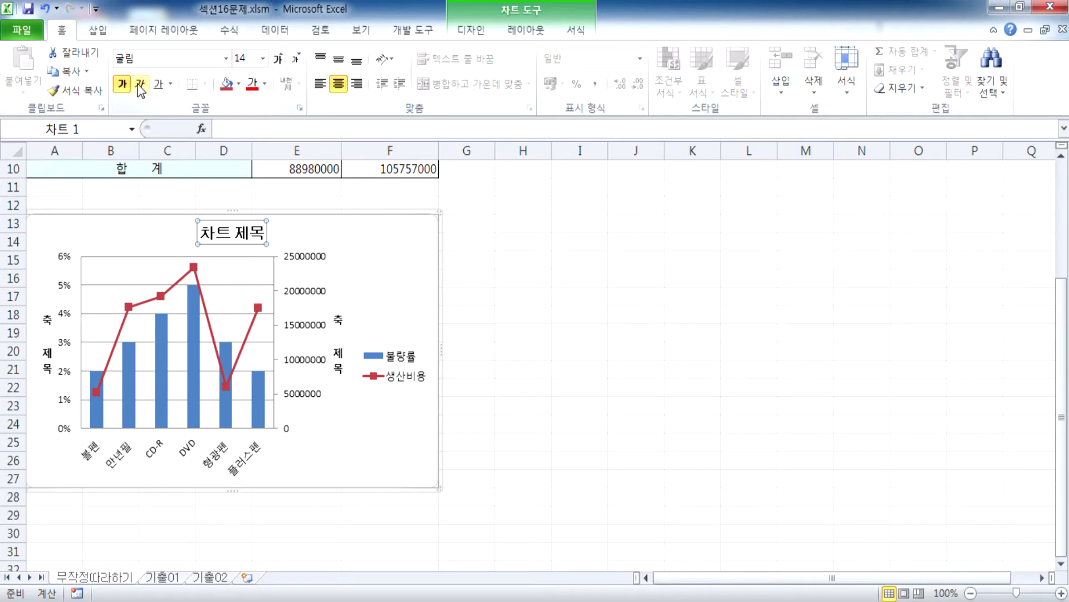
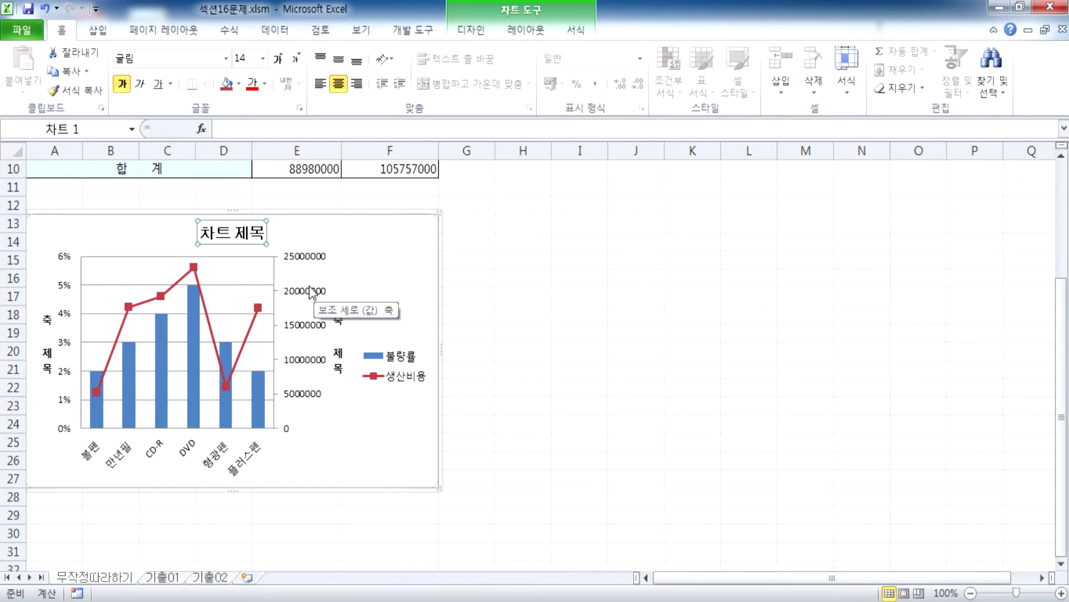
Format the secondary vertical axis labels with the 숫자 category, zero decimal places and a thousands separator
{"action": "double_click", "coordinate": [306, 298]}
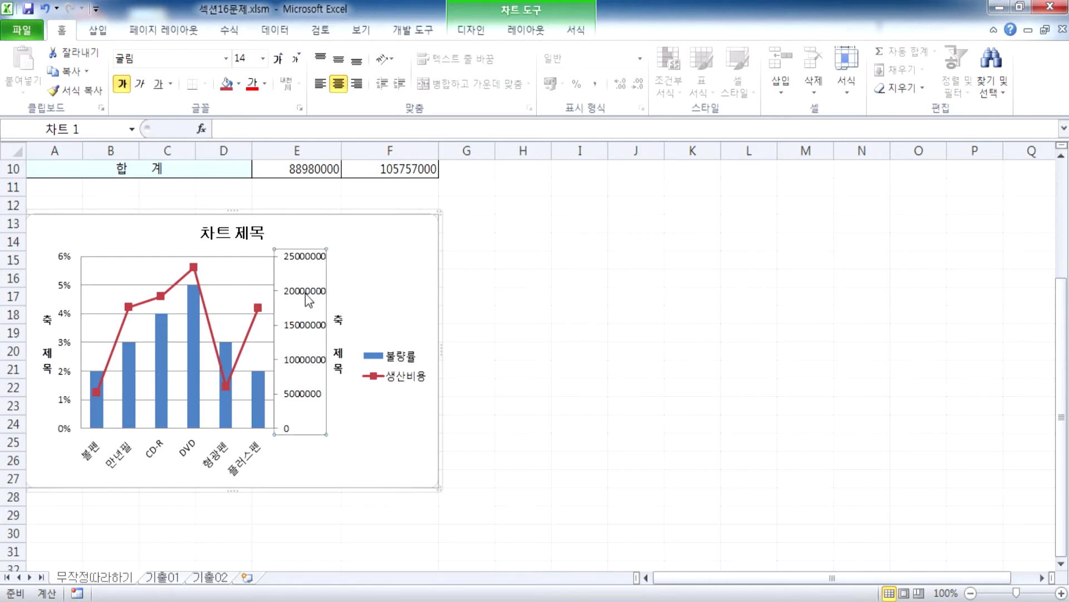
{"action": "left_click_drag", "start_coordinate": [666, 71], "coordinate": [597, 68]}
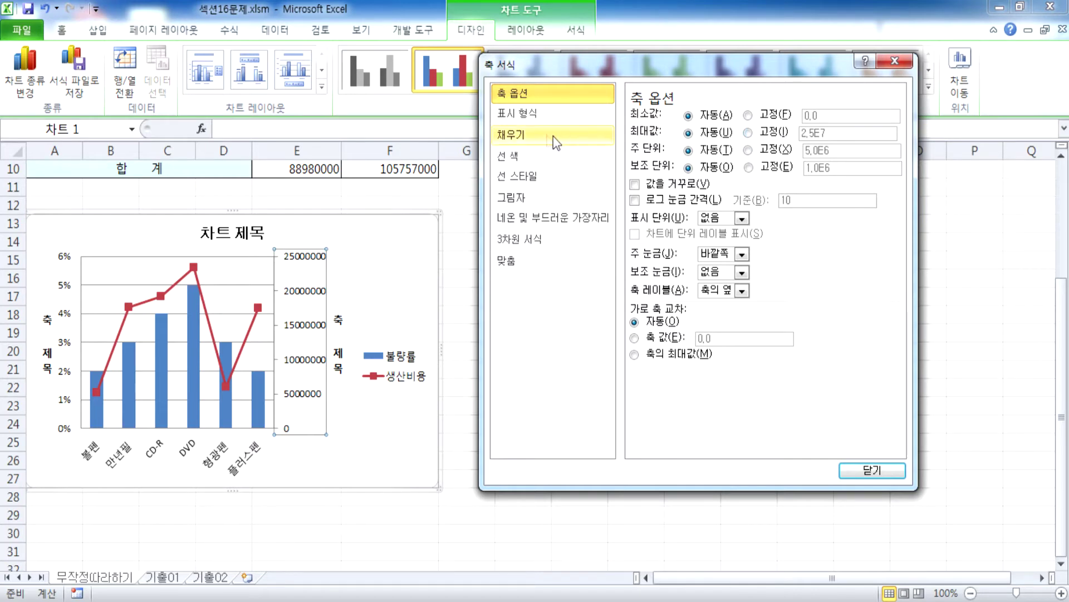
{"action": "left_click", "coordinate": [521, 114]}
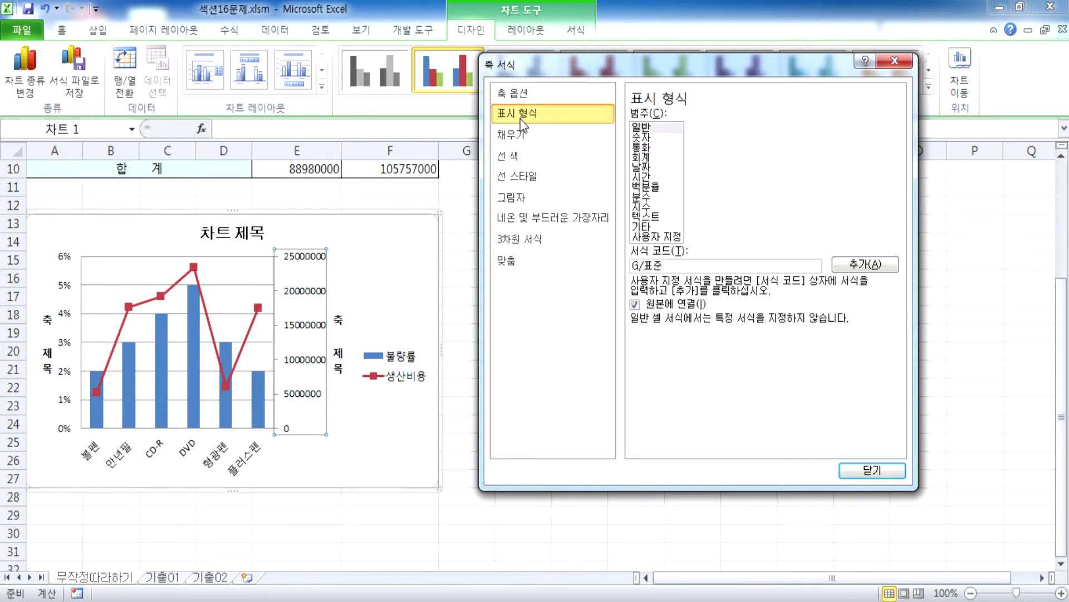
{"action": "left_click", "coordinate": [659, 138]}
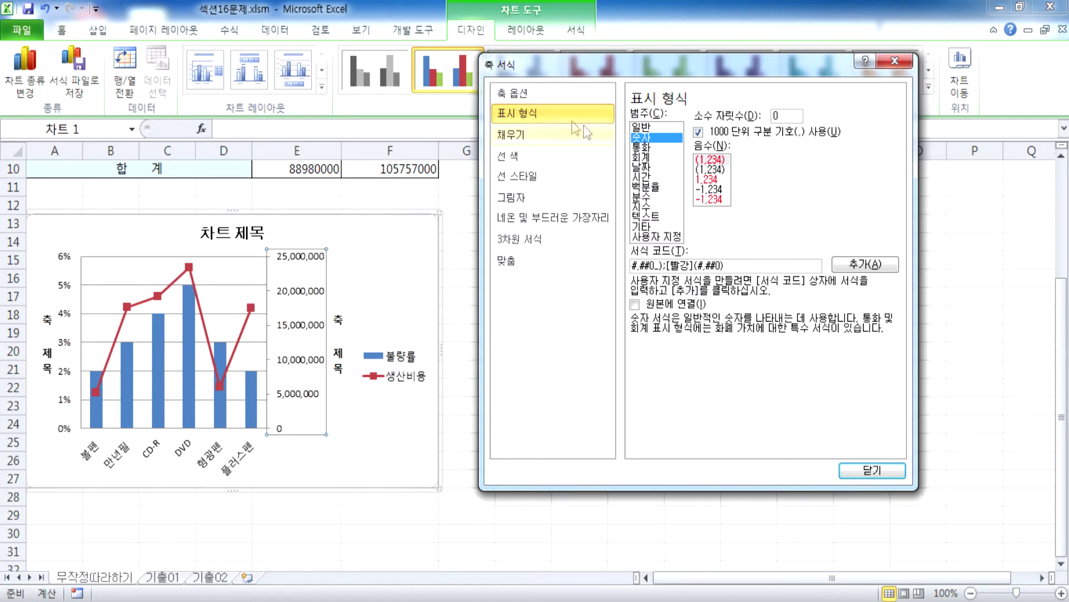
Fix the secondary vertical axis maximum at 30000000 in the axis options
{"action": "left_click", "coordinate": [515, 95]}
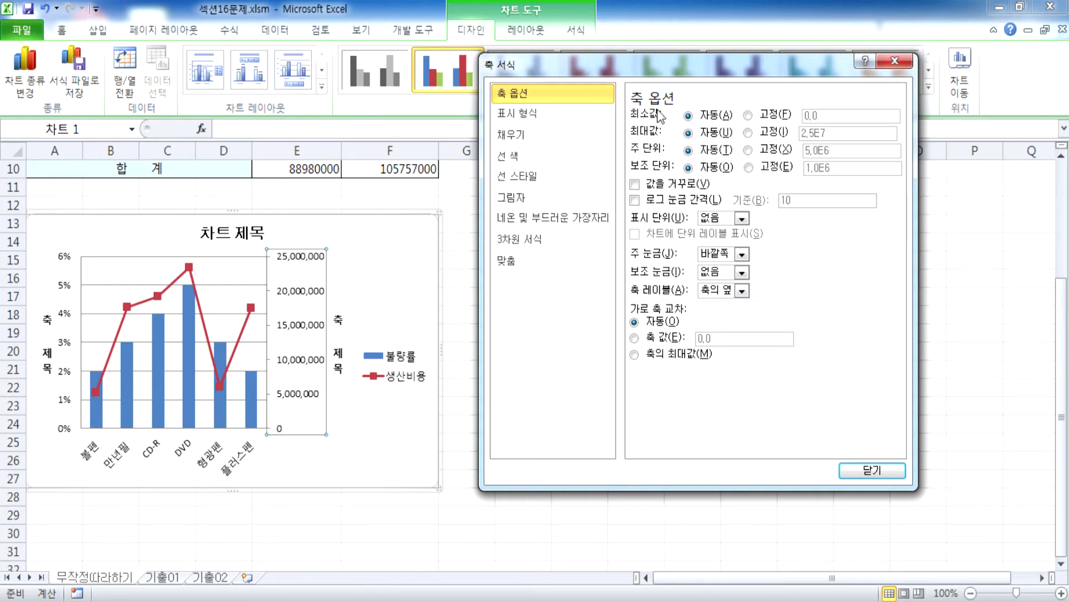
{"action": "left_click", "coordinate": [749, 133]}
{"action": "left_click_drag", "start_coordinate": [829, 132], "coordinate": [801, 132]}
{"action": "type", "text": "30000000"}
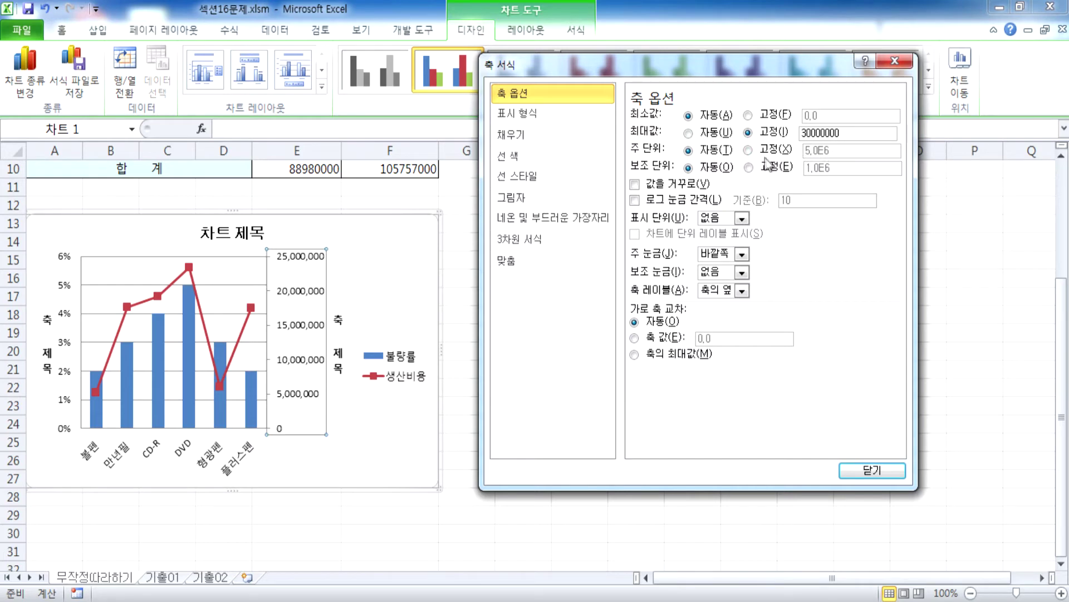
Fix the secondary vertical axis major unit at 10000000 in the axis options
{"action": "left_click", "coordinate": [750, 150]}
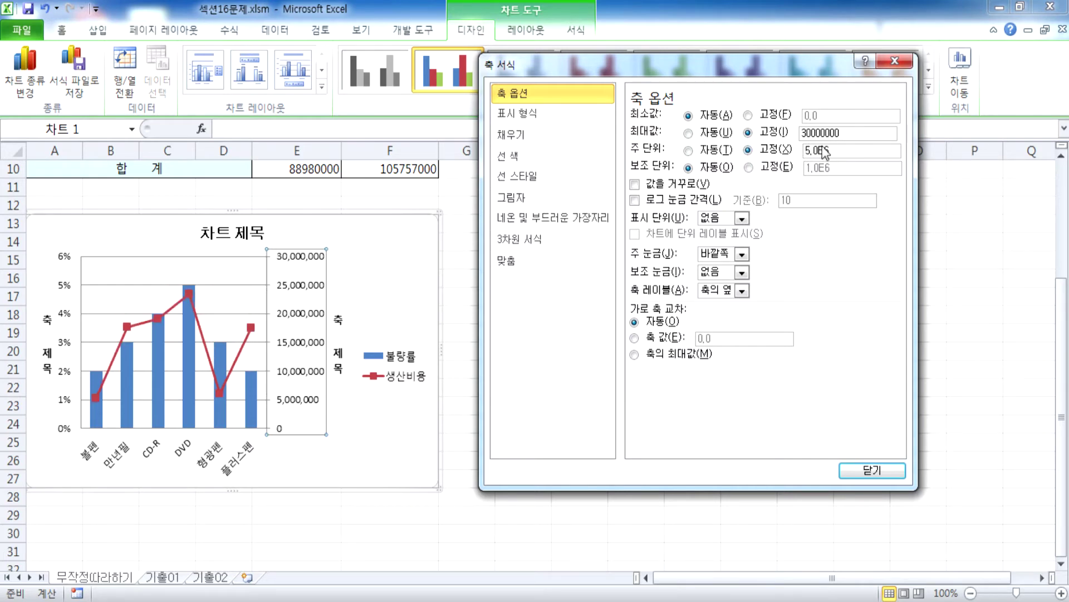
{"action": "double_click", "coordinate": [825, 151]}
{"action": "type", "text": "10000000"}
{"action": "left_click_drag", "start_coordinate": [760, 64], "coordinate": [750, 26]}
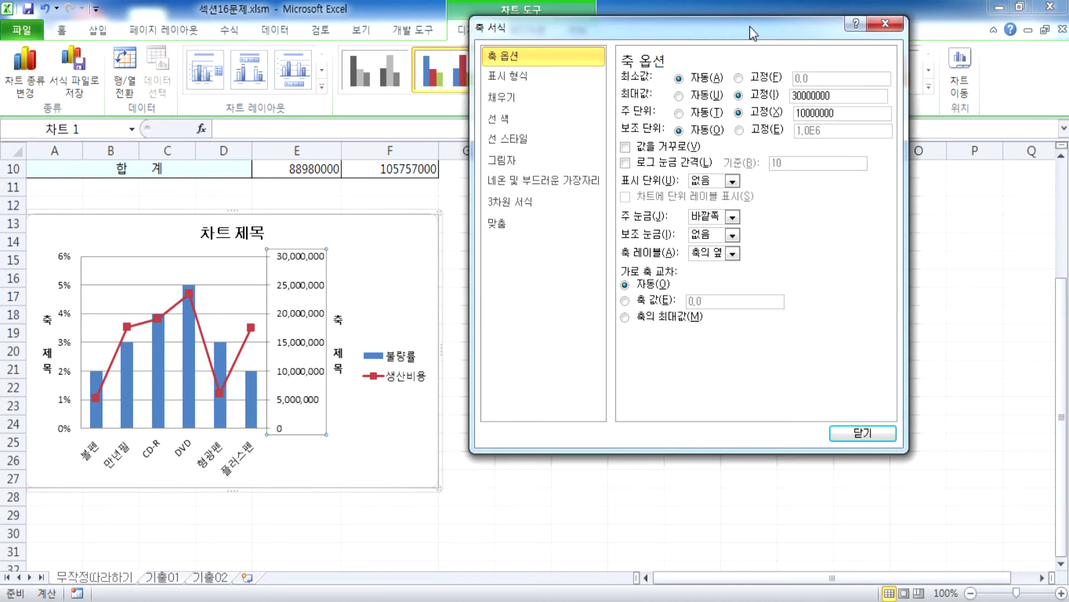
{"action": "left_click", "coordinate": [761, 116]}
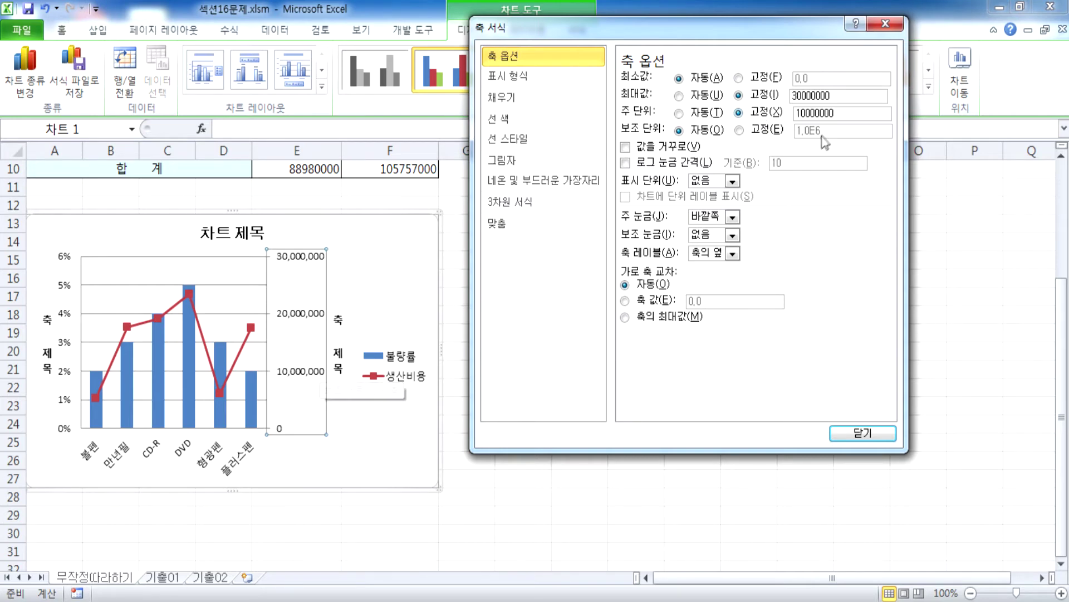
Switch the secondary axis major unit to automatic and back to the fixed 10000000, and close the axis formatting dialog
{"action": "left_click", "coordinate": [678, 113]}
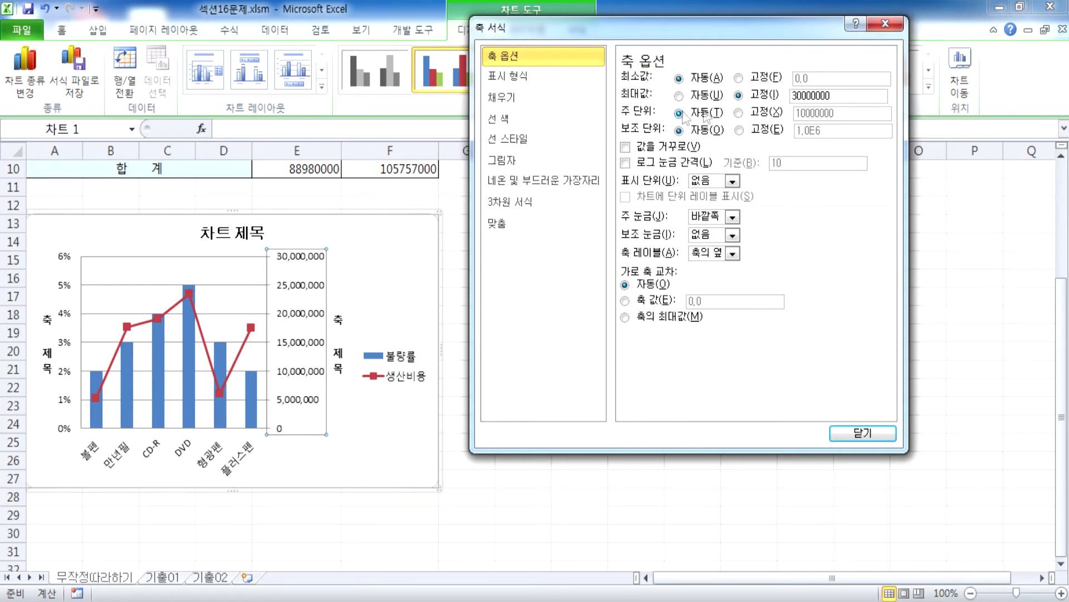
{"action": "left_click", "coordinate": [764, 116]}
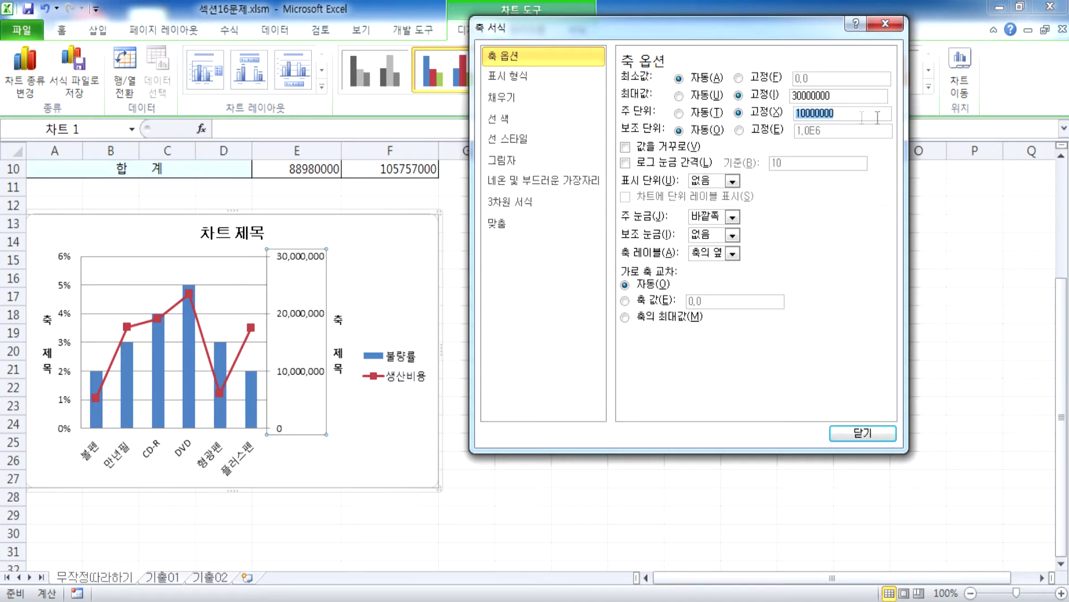
{"action": "left_click", "coordinate": [757, 118]}
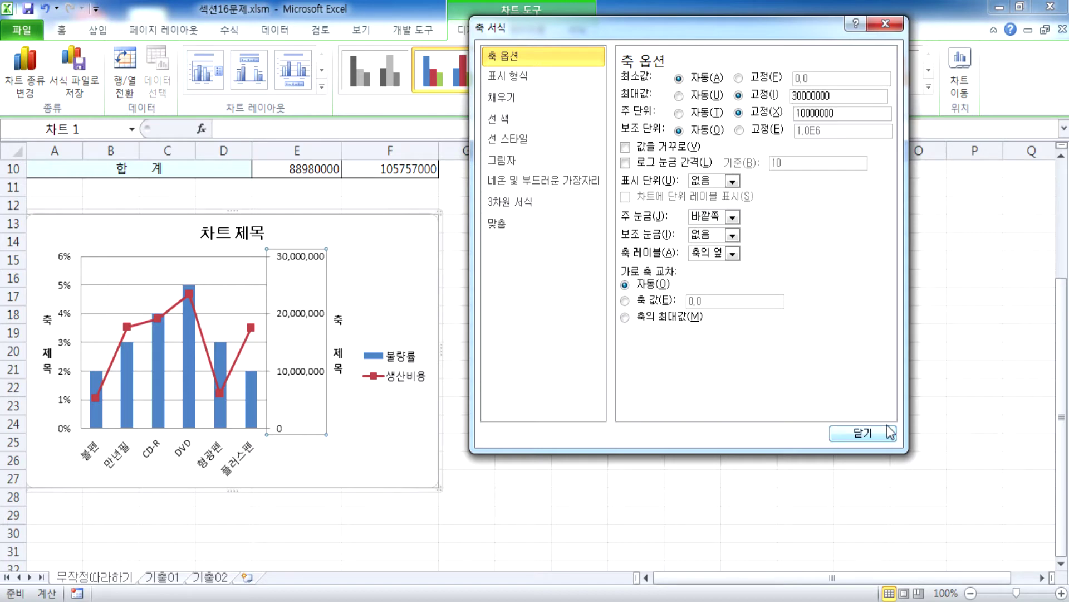
{"action": "left_click", "coordinate": [884, 26]}
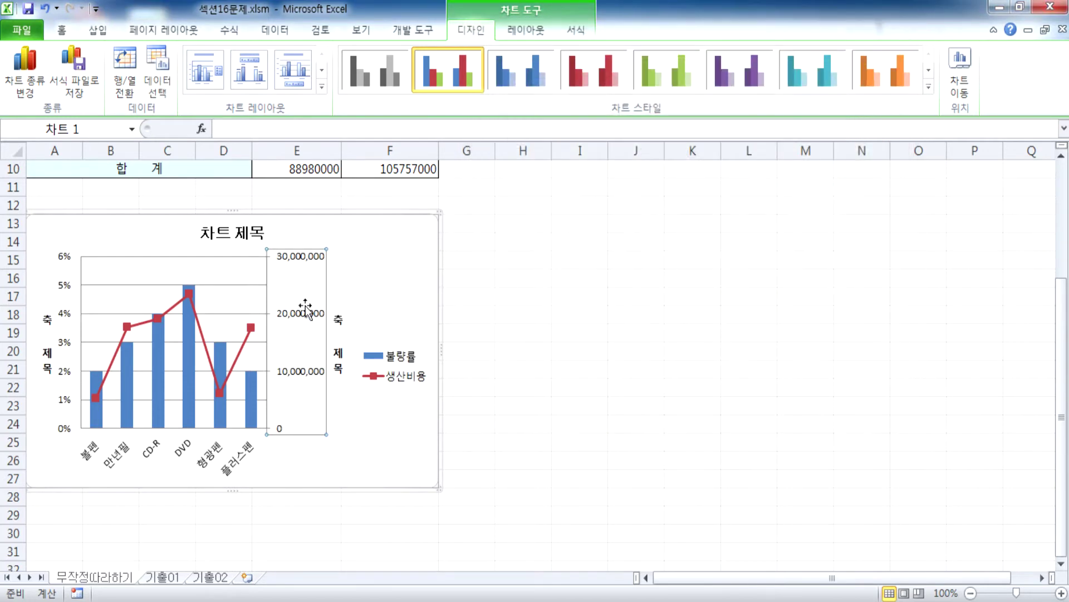
Reopen the secondary axis options and toggle the minimum between fixed and automatic, leaving it automatic
{"action": "double_click", "coordinate": [305, 320]}
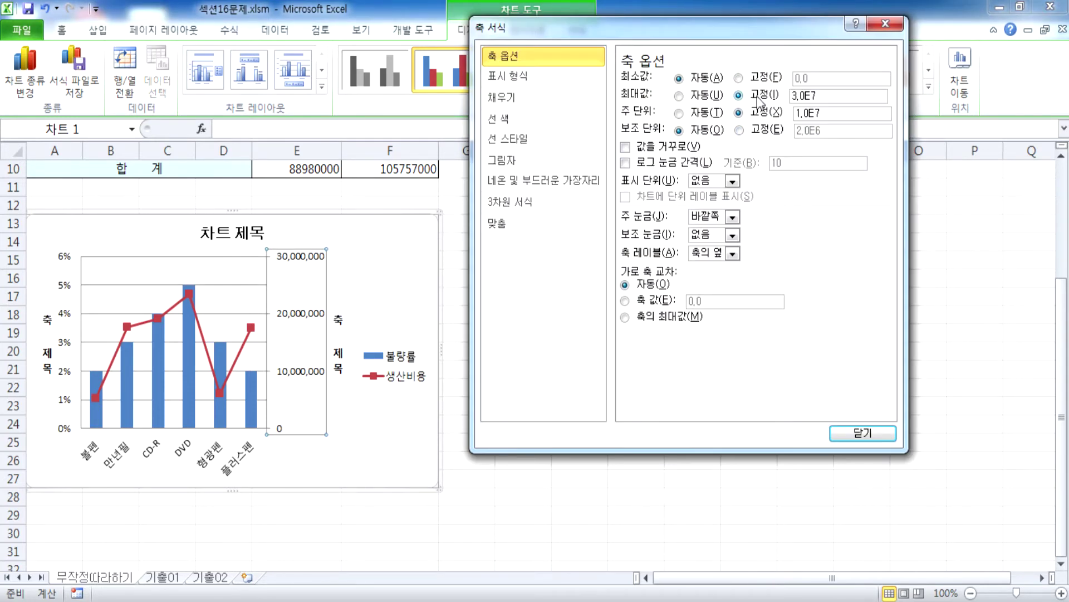
{"action": "left_click", "coordinate": [739, 78]}
{"action": "left_click", "coordinate": [691, 78]}
Try the 아래쪽 legend position in the legend options and return the legend to 오른쪽
{"action": "left_click", "coordinate": [408, 369]}
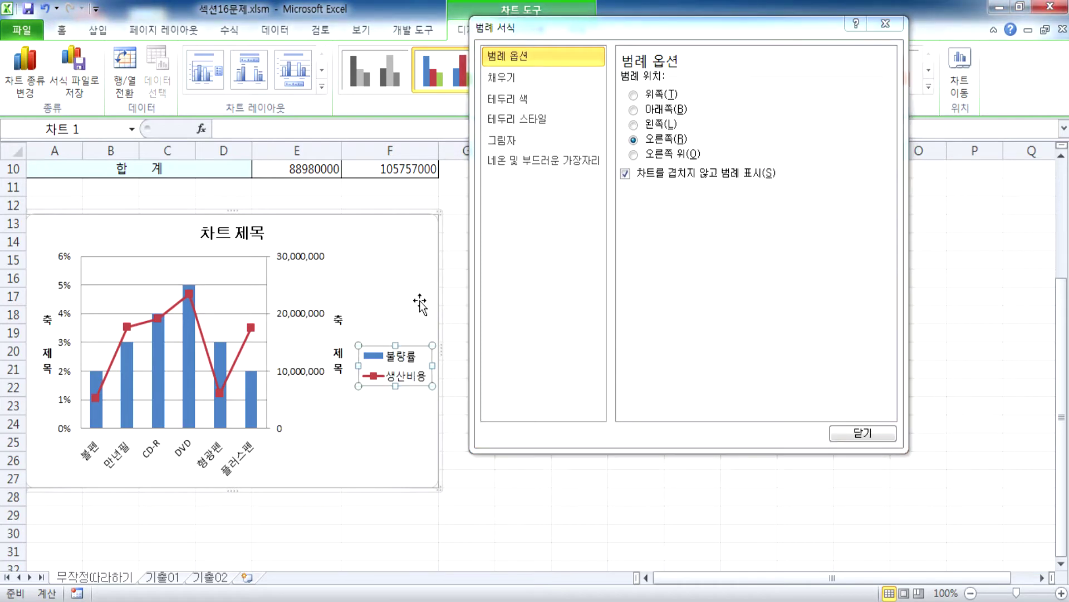
{"action": "scroll", "coordinate": [420, 304], "scroll_direction": "down", "scroll_amount": 2}
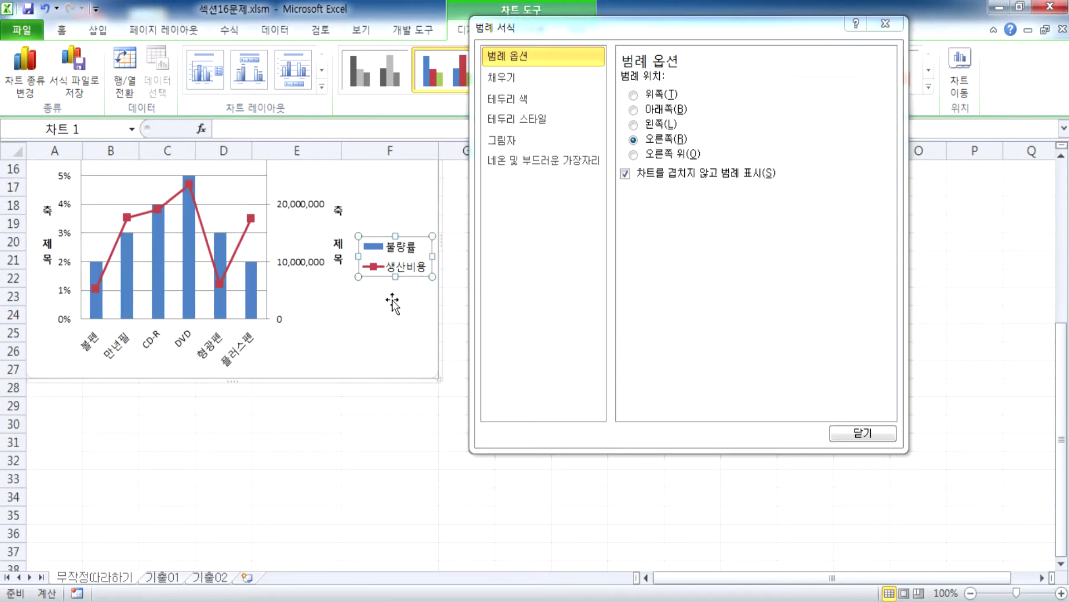
{"action": "left_click_drag", "start_coordinate": [528, 22], "coordinate": [580, 78]}
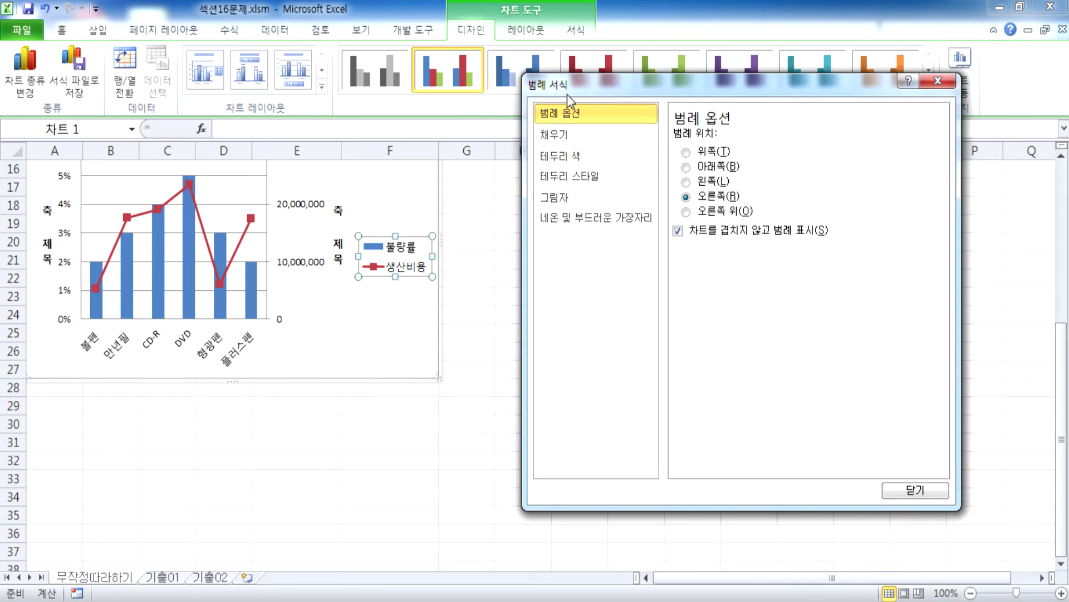
{"action": "left_click", "coordinate": [705, 165]}
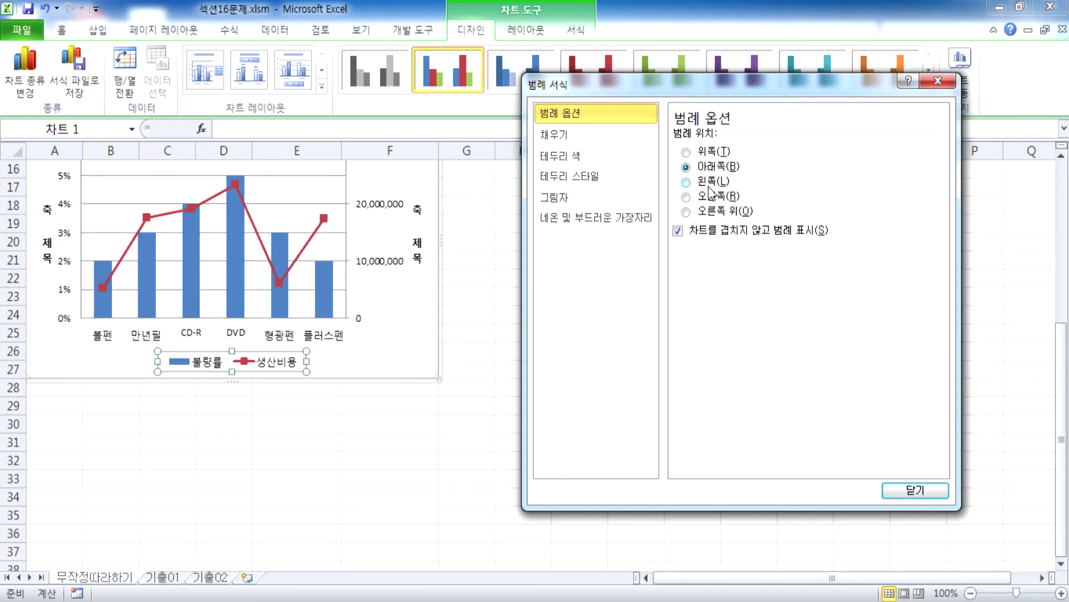
{"action": "left_click", "coordinate": [704, 196]}
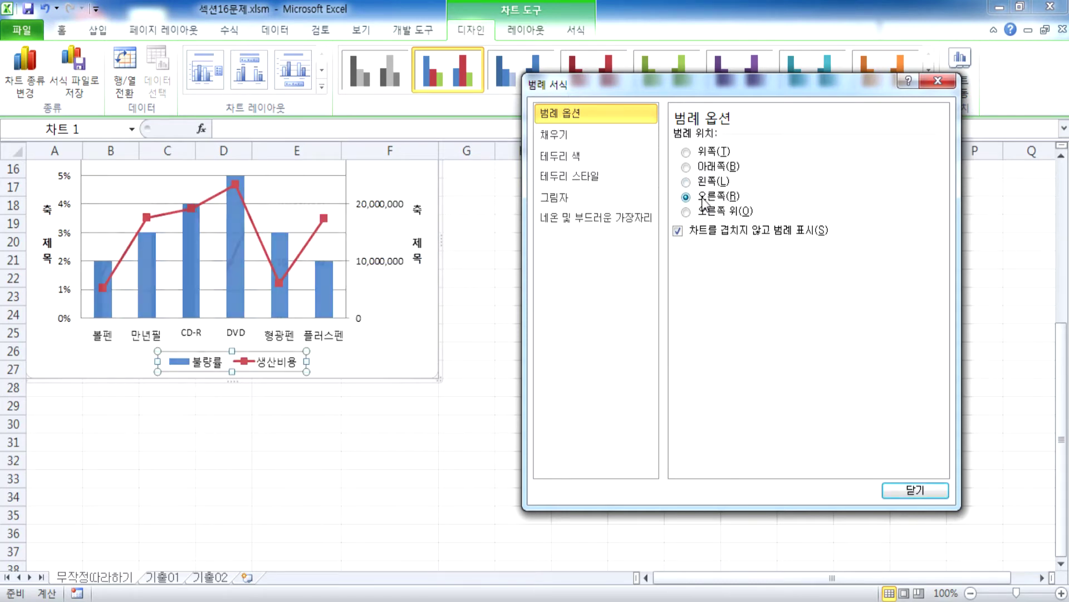
{"action": "left_click", "coordinate": [704, 166]}
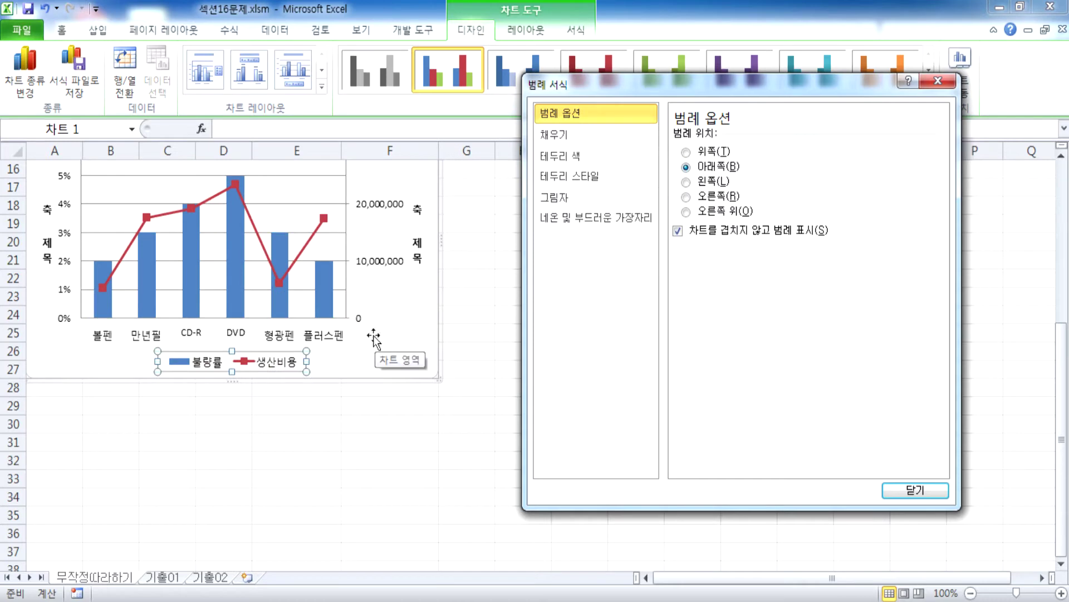
{"action": "left_click", "coordinate": [697, 198]}
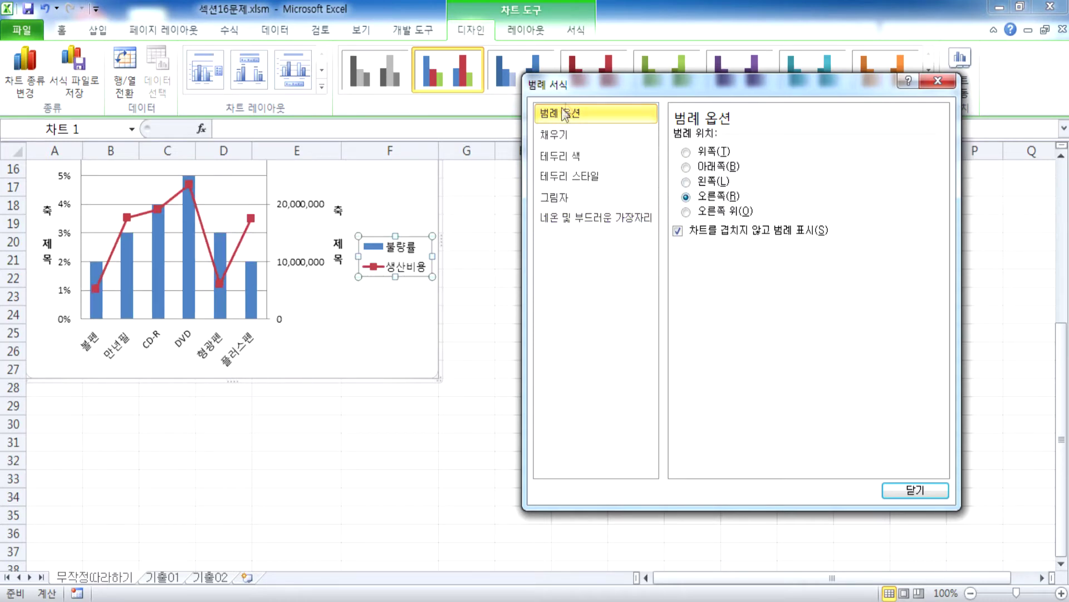
Apply the 아래쪽에 범례 표시 layout preset to the chart legend
{"action": "left_click_drag", "start_coordinate": [584, 91], "coordinate": [633, 175]}
{"action": "left_click", "coordinate": [539, 33]}
{"action": "left_click", "coordinate": [322, 89]}
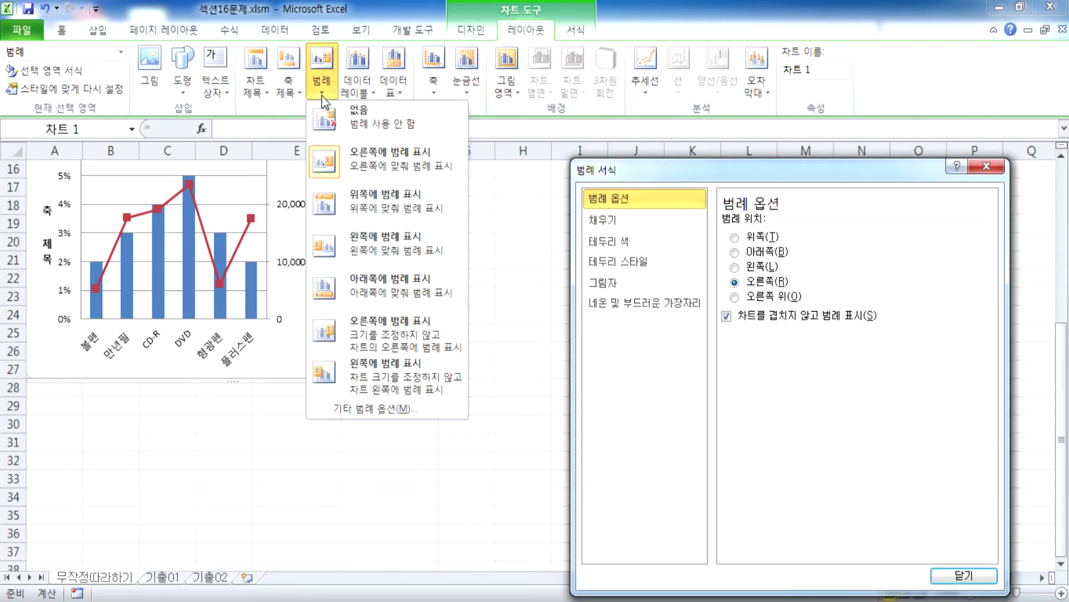
{"action": "left_click", "coordinate": [362, 285]}
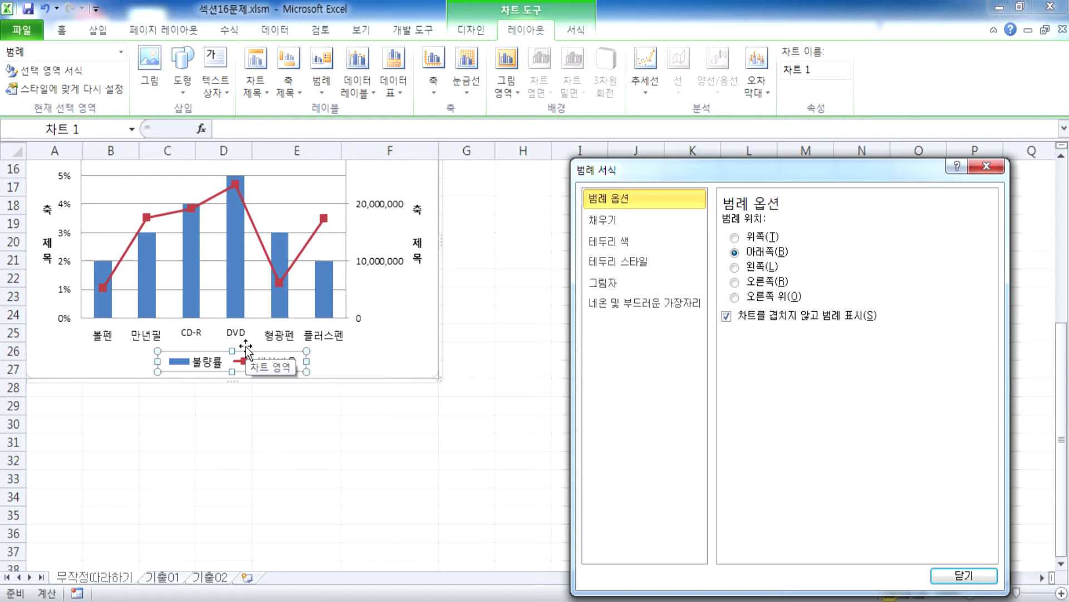
Alternate the legend position between 오른쪽 and 아래쪽 in the legend options, ending on 오른쪽
{"action": "left_click_drag", "start_coordinate": [634, 167], "coordinate": [578, 94]}
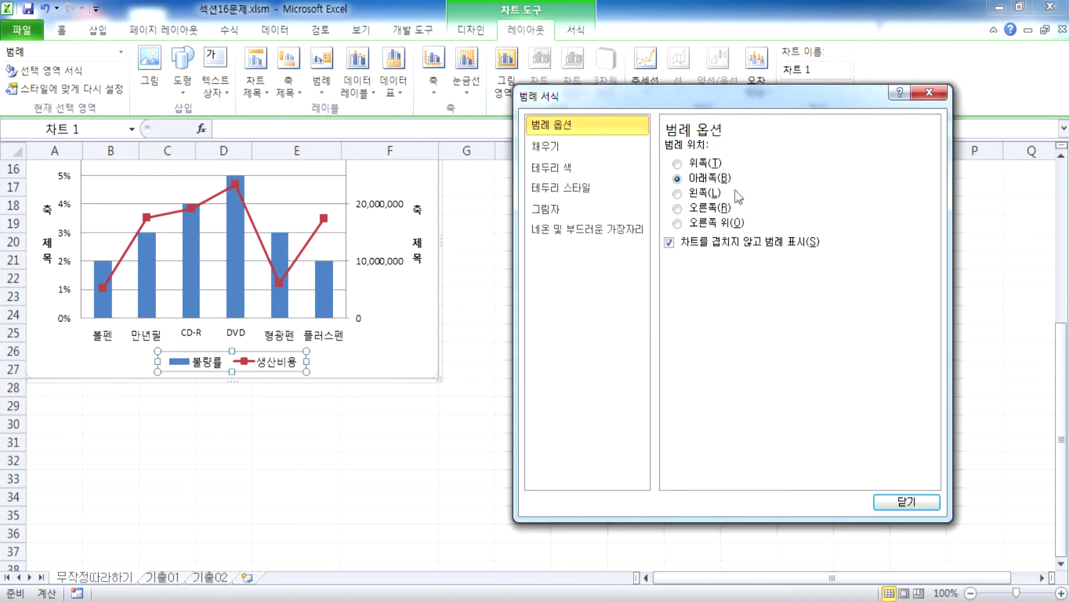
{"action": "left_click", "coordinate": [717, 208]}
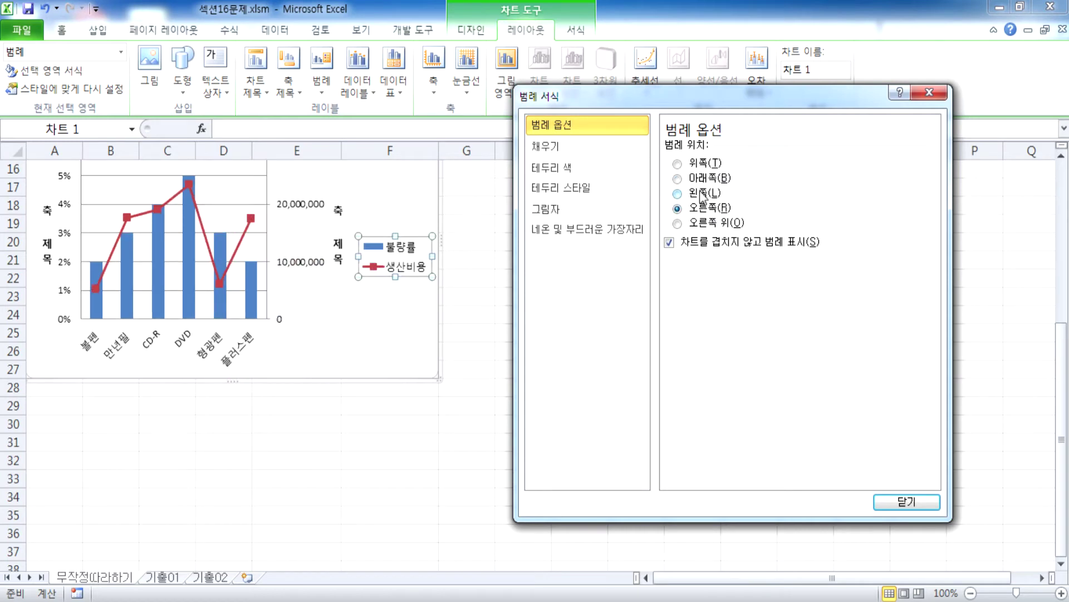
{"action": "left_click", "coordinate": [703, 178]}
{"action": "left_click", "coordinate": [706, 208]}
Place the legend below the plot area with the 아래쪽에 범례 표시 preset
{"action": "left_click", "coordinate": [319, 88]}
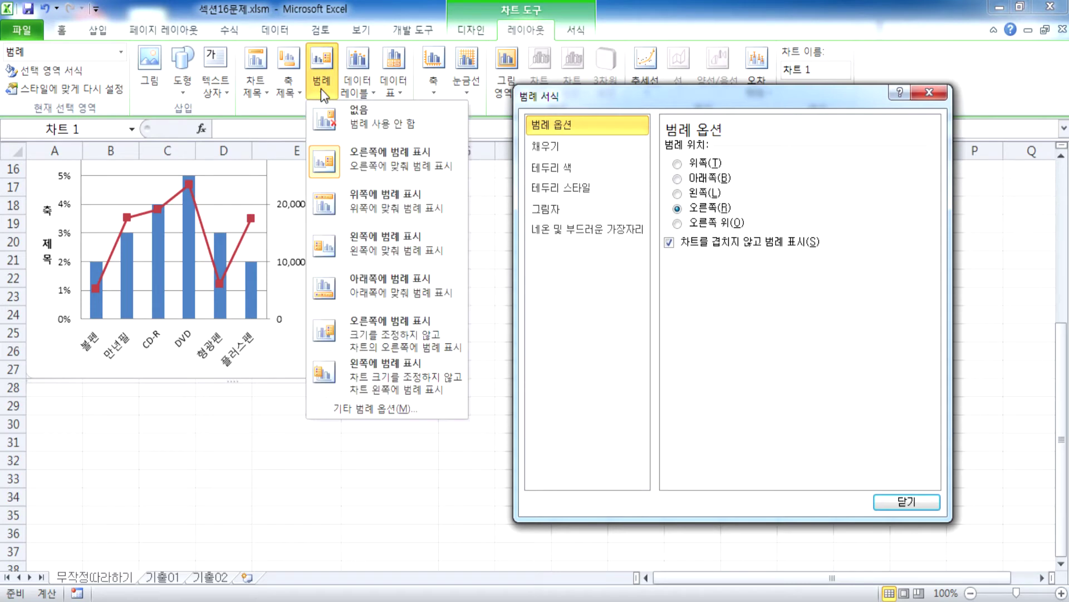
{"action": "left_click", "coordinate": [369, 286]}
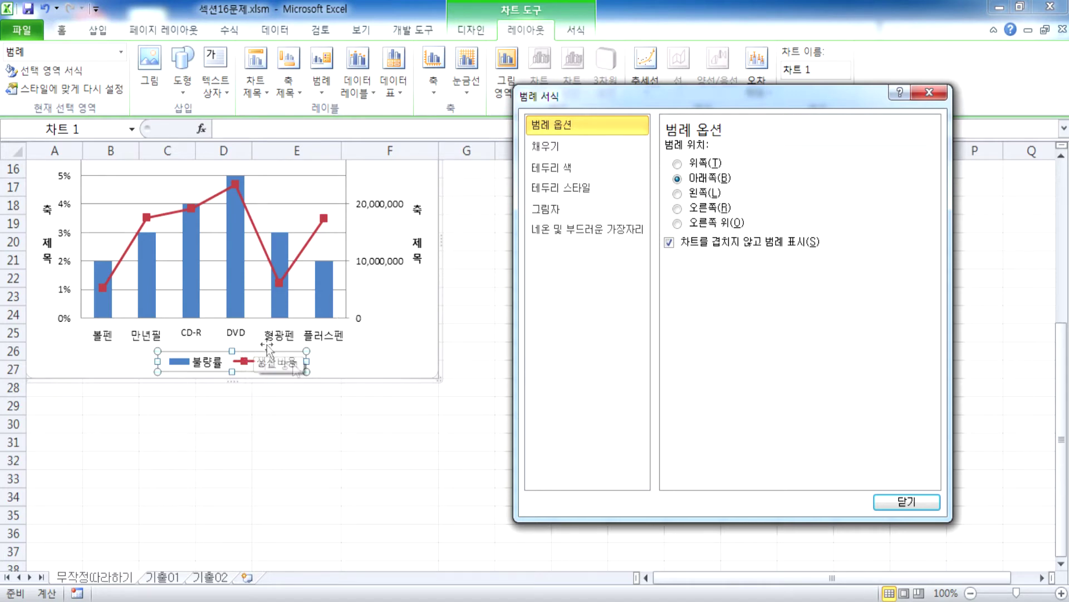
{"action": "left_click", "coordinate": [370, 356]}
{"action": "scroll", "coordinate": [363, 357], "scroll_direction": "up", "scroll_amount": 3}
{"action": "scroll", "coordinate": [309, 368], "scroll_direction": "down", "scroll_amount": 2}
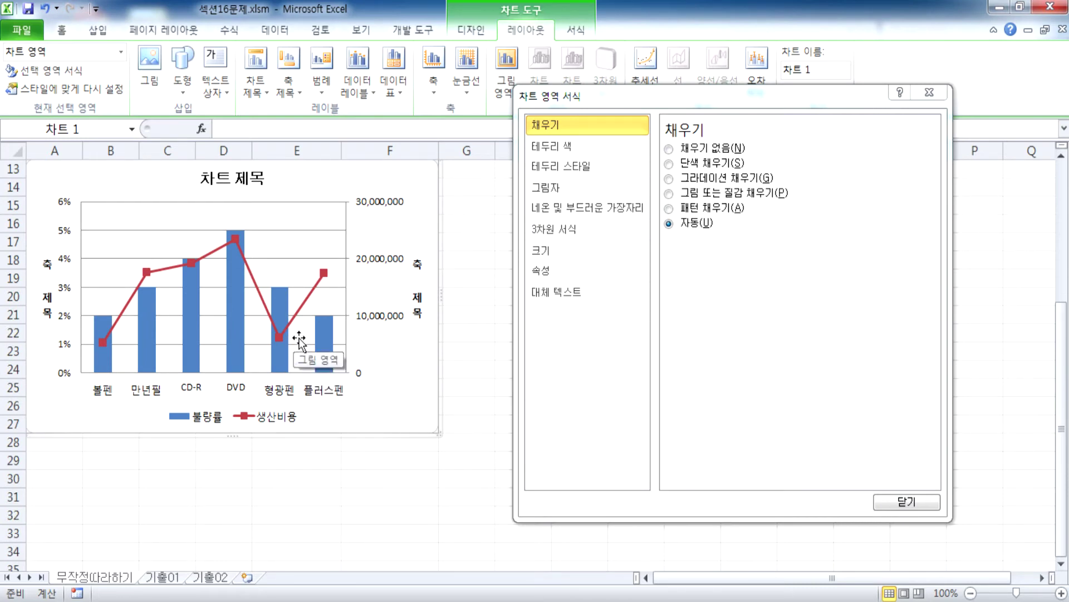
Select the legend and look through its fill, border colour, border style and shadow settings
{"action": "left_click", "coordinate": [271, 417]}
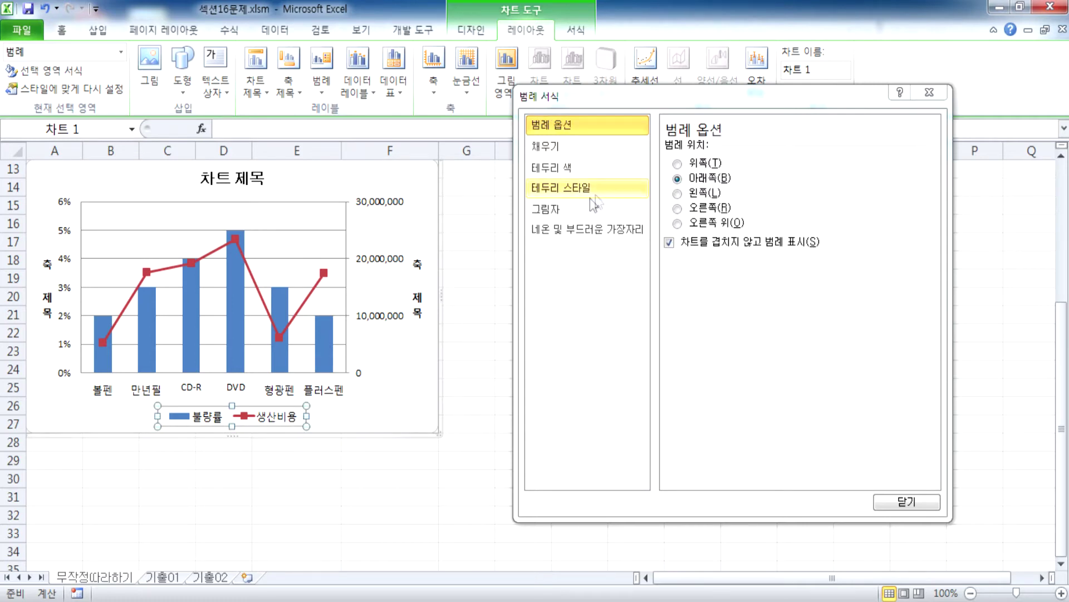
{"action": "left_click", "coordinate": [394, 397]}
{"action": "left_click", "coordinate": [247, 419]}
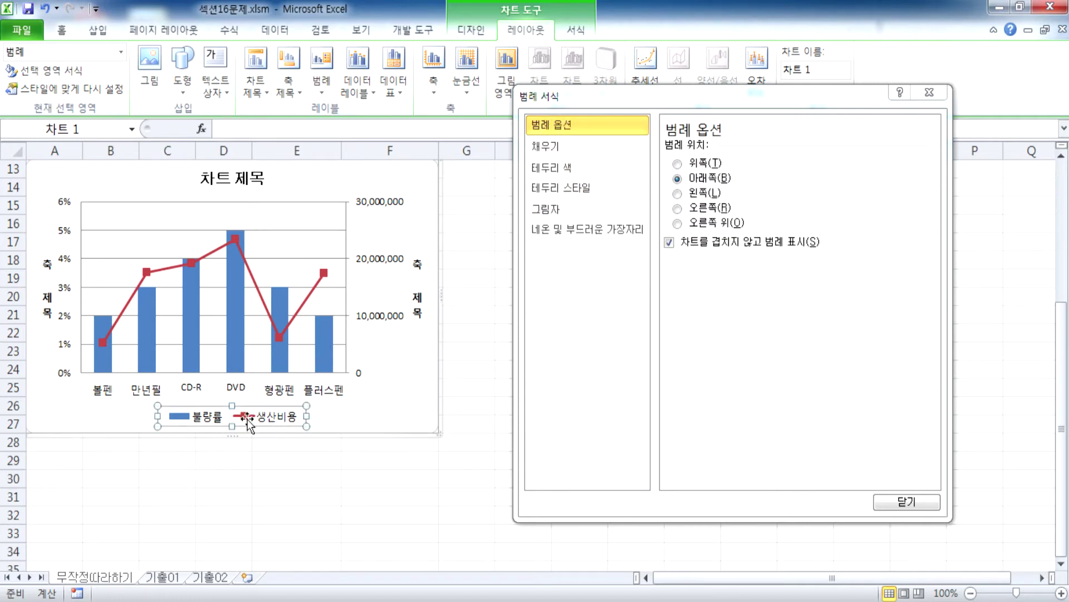
{"action": "left_click_drag", "start_coordinate": [580, 104], "coordinate": [546, 74]}
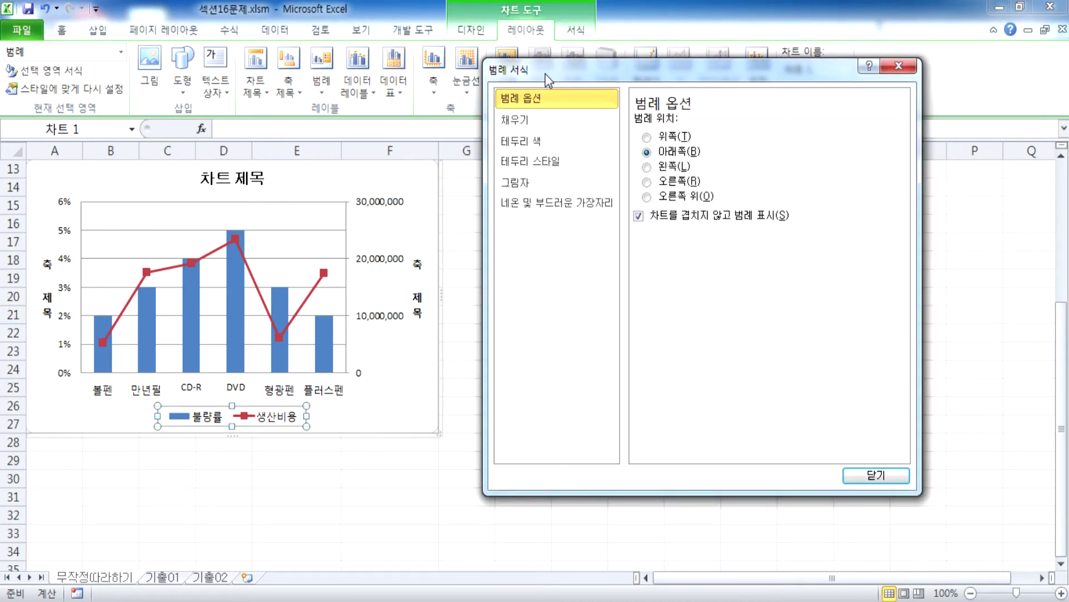
{"action": "left_click", "coordinate": [519, 119]}
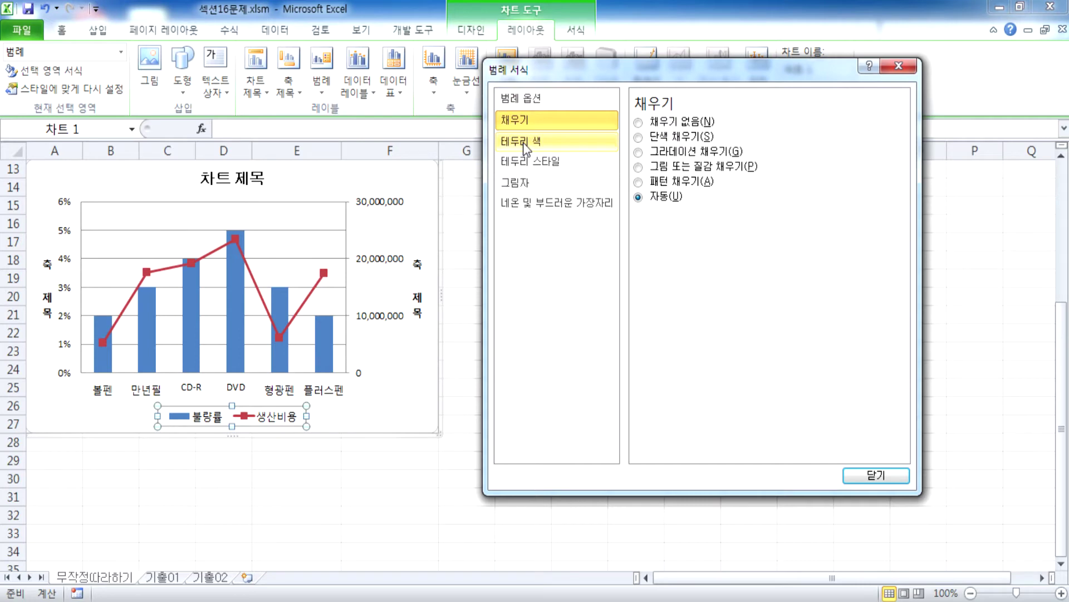
{"action": "left_click", "coordinate": [525, 143]}
{"action": "left_click", "coordinate": [528, 163]}
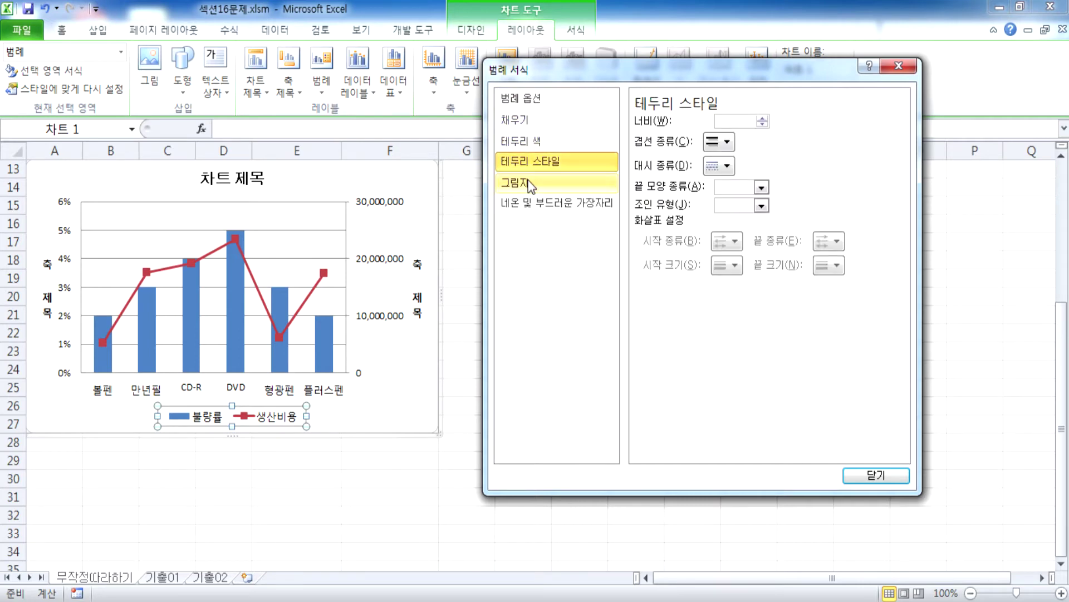
{"action": "left_click", "coordinate": [529, 185]}
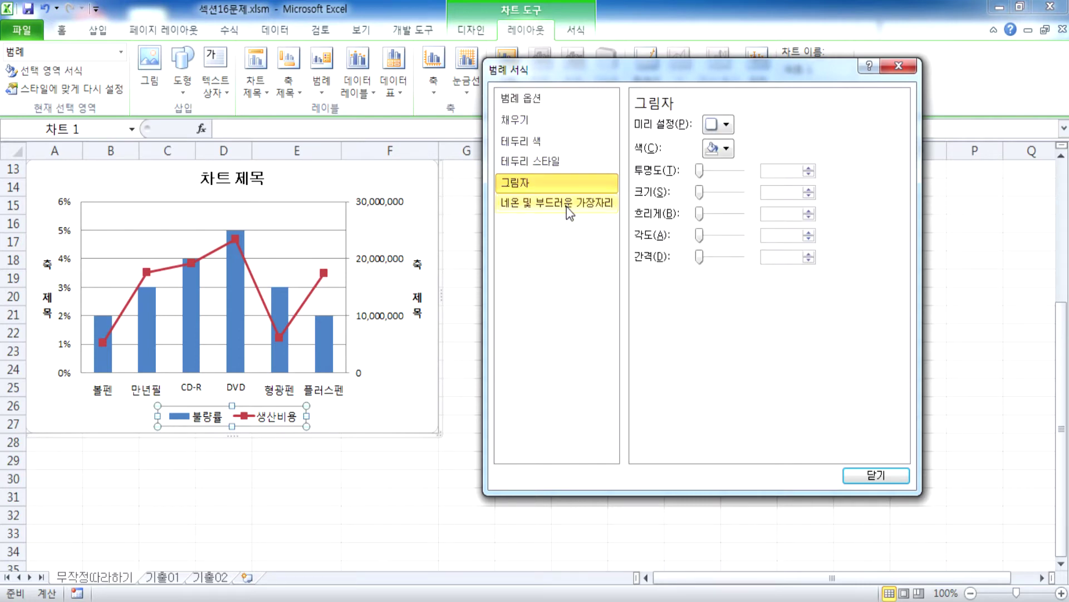
Give the legend a solid border line in the standard blue colour
{"action": "left_click", "coordinate": [543, 142]}
{"action": "left_click", "coordinate": [666, 138]}
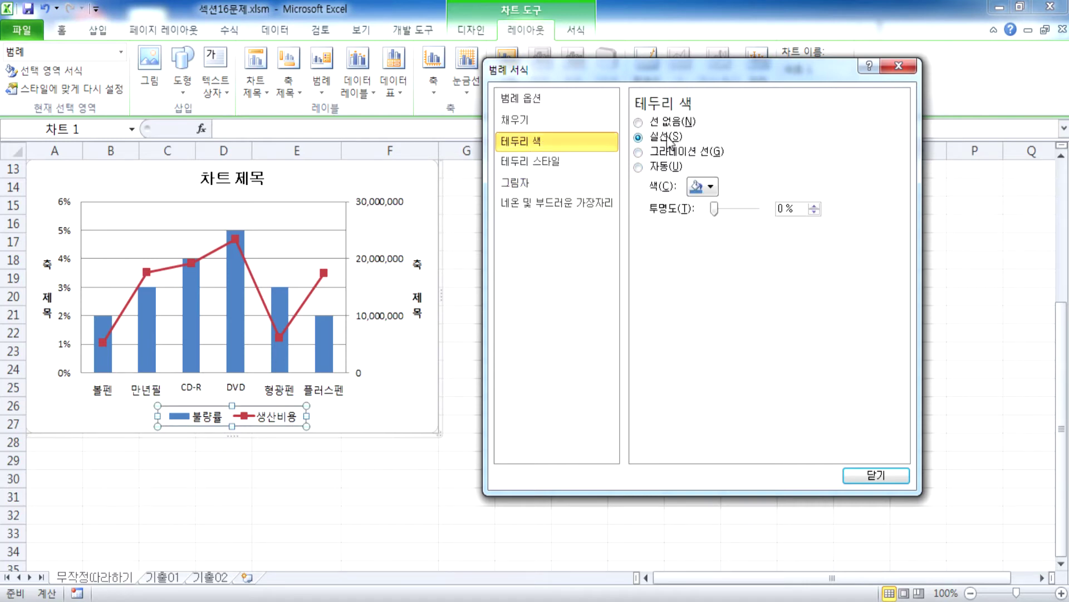
{"action": "left_click", "coordinate": [712, 188]}
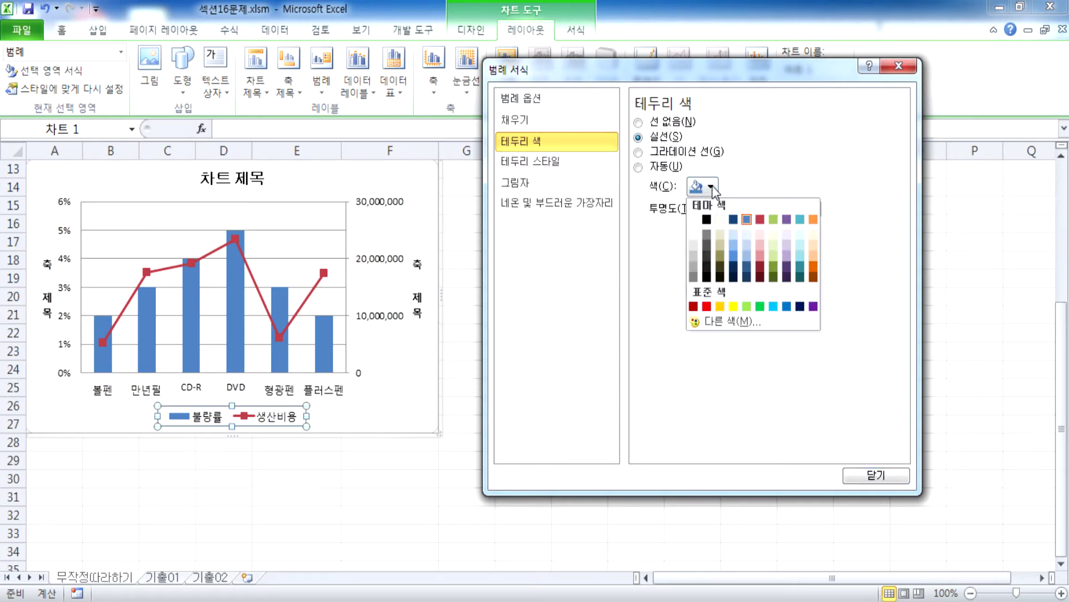
{"action": "left_click", "coordinate": [786, 306]}
{"action": "left_click", "coordinate": [710, 187]}
Change the legend text's font to 궁서
{"action": "left_click", "coordinate": [62, 31]}
{"action": "left_click_drag", "start_coordinate": [644, 56], "coordinate": [723, 140]}
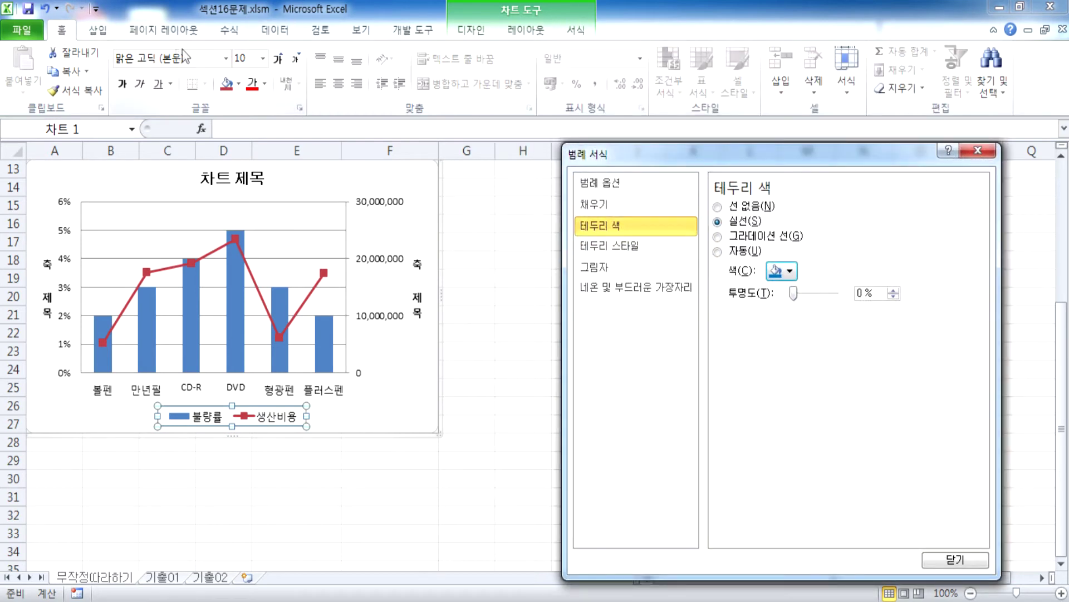
{"action": "left_click", "coordinate": [226, 58]}
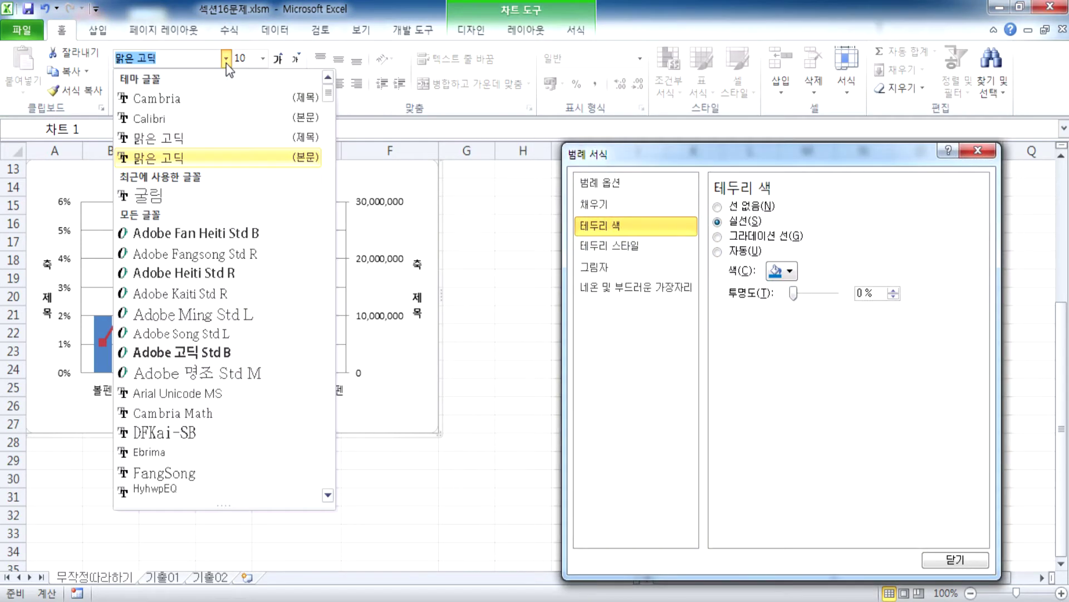
{"action": "scroll", "coordinate": [223, 167], "scroll_direction": "down", "scroll_amount": 20}
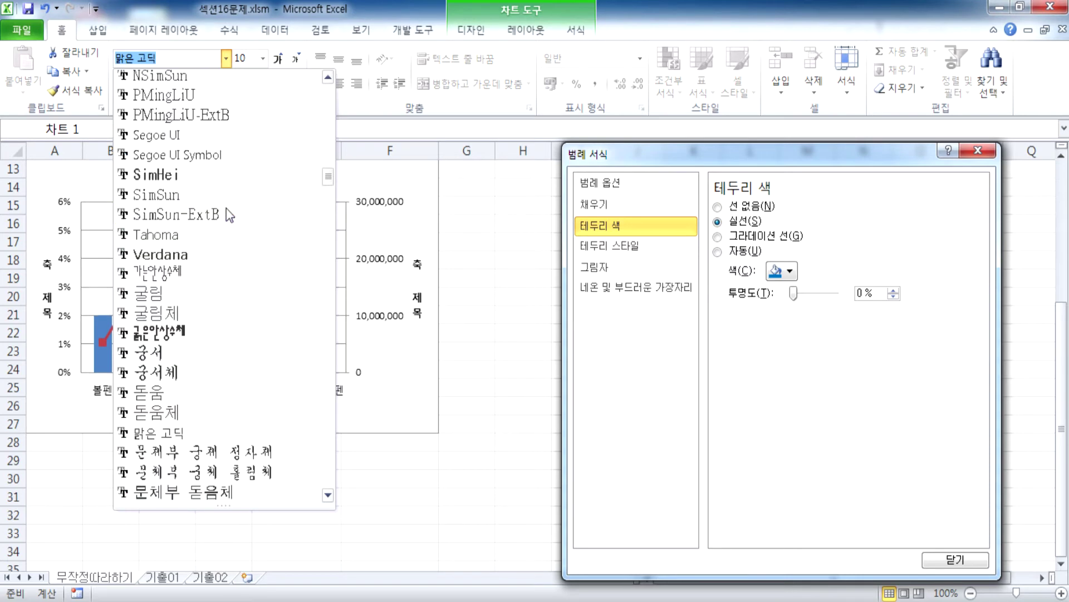
{"action": "left_click", "coordinate": [206, 351]}
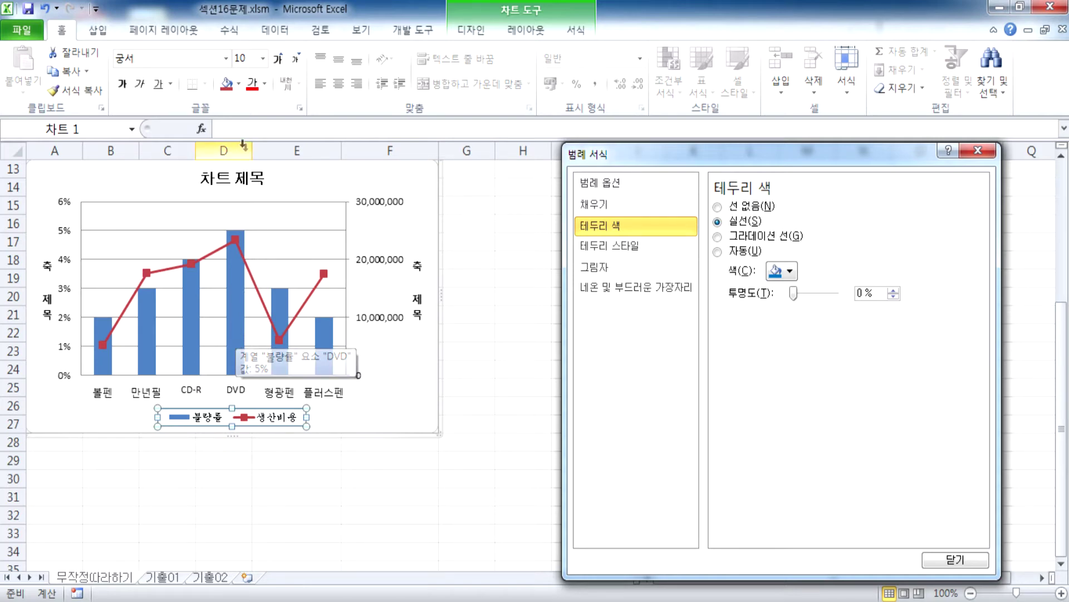
Set the legend text's font size to 13
{"action": "left_click", "coordinate": [262, 60]}
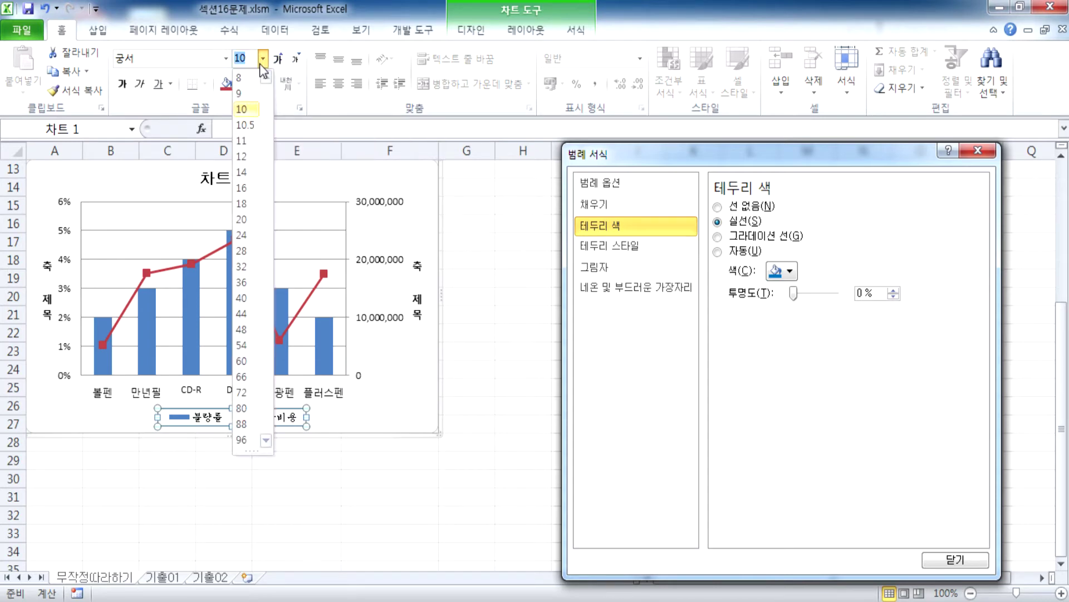
{"action": "left_click", "coordinate": [248, 60]}
{"action": "left_click", "coordinate": [305, 178]}
{"action": "left_click", "coordinate": [250, 58]}
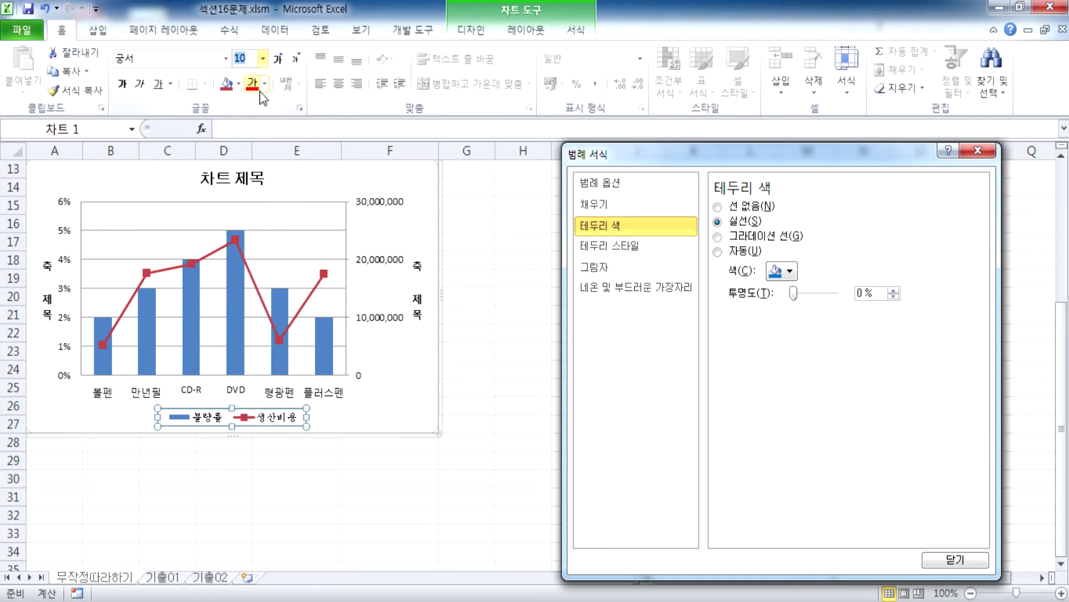
{"action": "type", "text": "ㅔ"}
{"action": "key", "text": "BackSpace"}
{"action": "key", "text": "Return"}
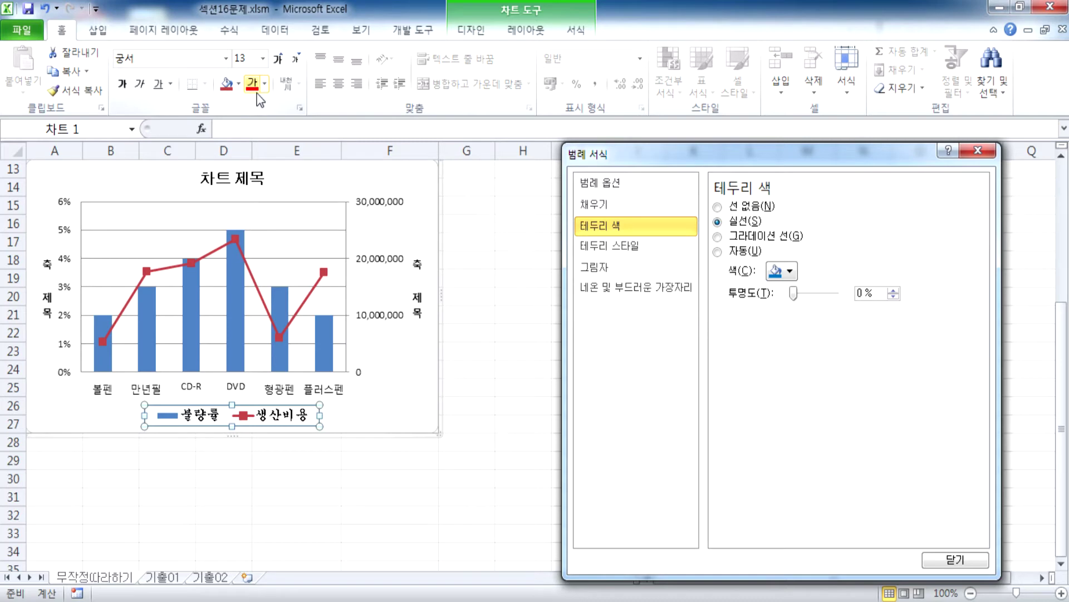
Make the legend text bold
{"action": "left_click", "coordinate": [125, 88]}
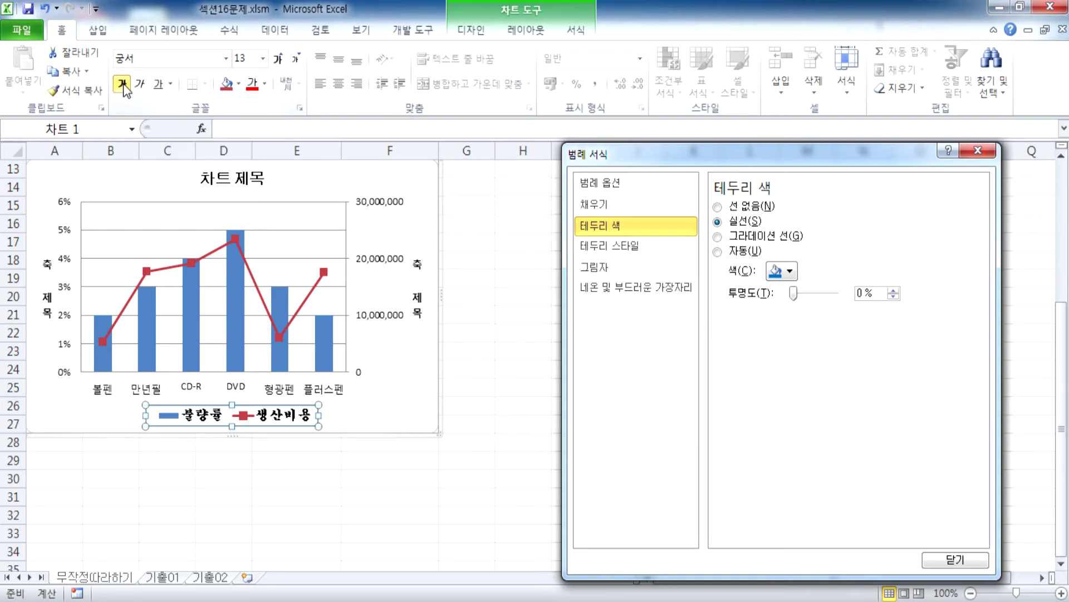
{"action": "left_click", "coordinate": [220, 178]}
{"action": "left_click", "coordinate": [177, 417]}
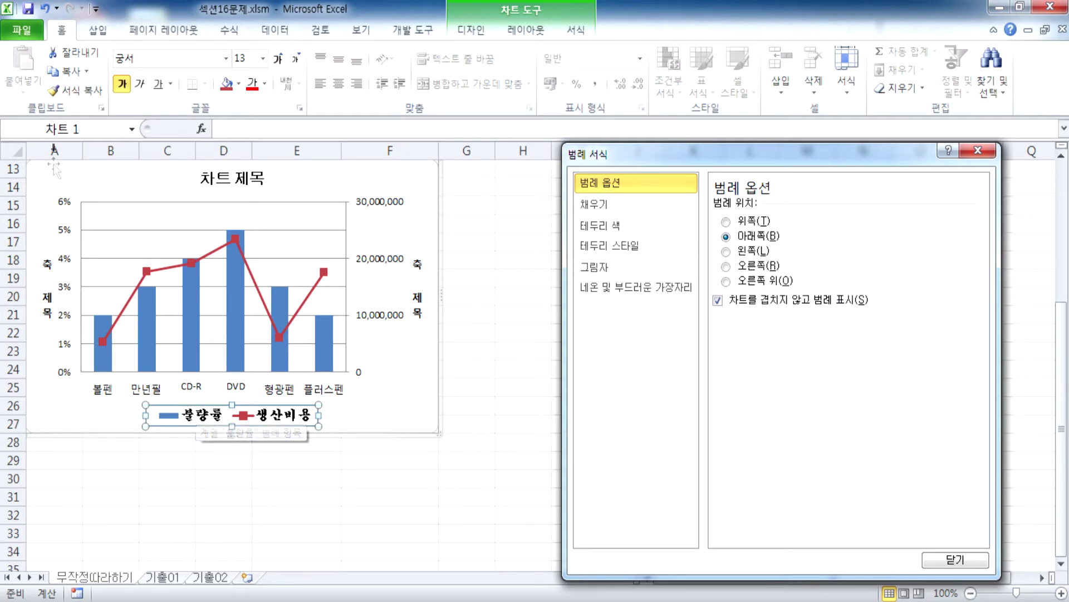
{"action": "left_click", "coordinate": [122, 85]}
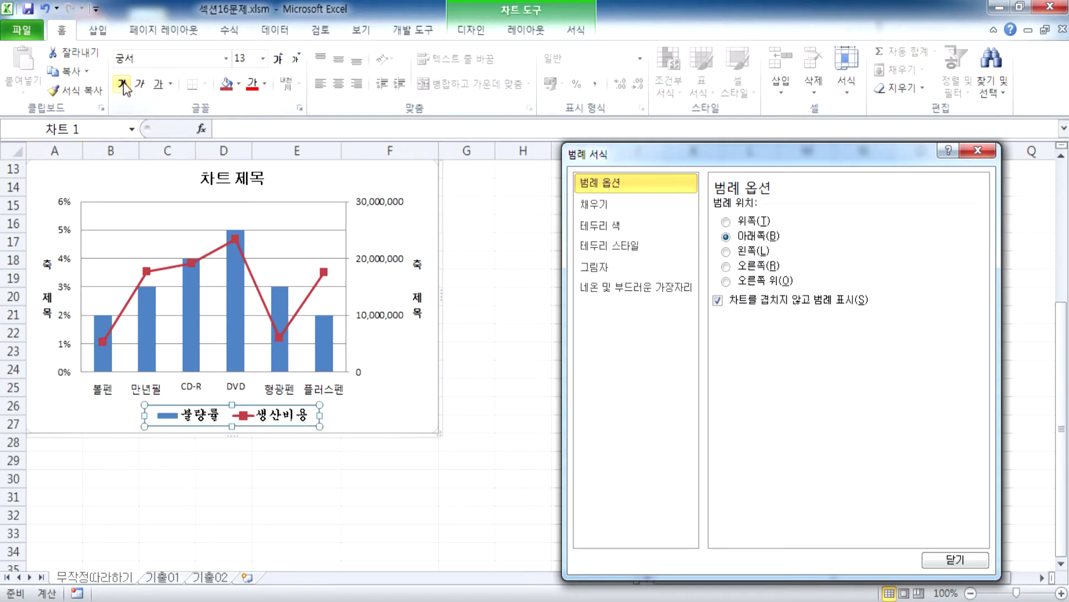
{"action": "left_click", "coordinate": [124, 84]}
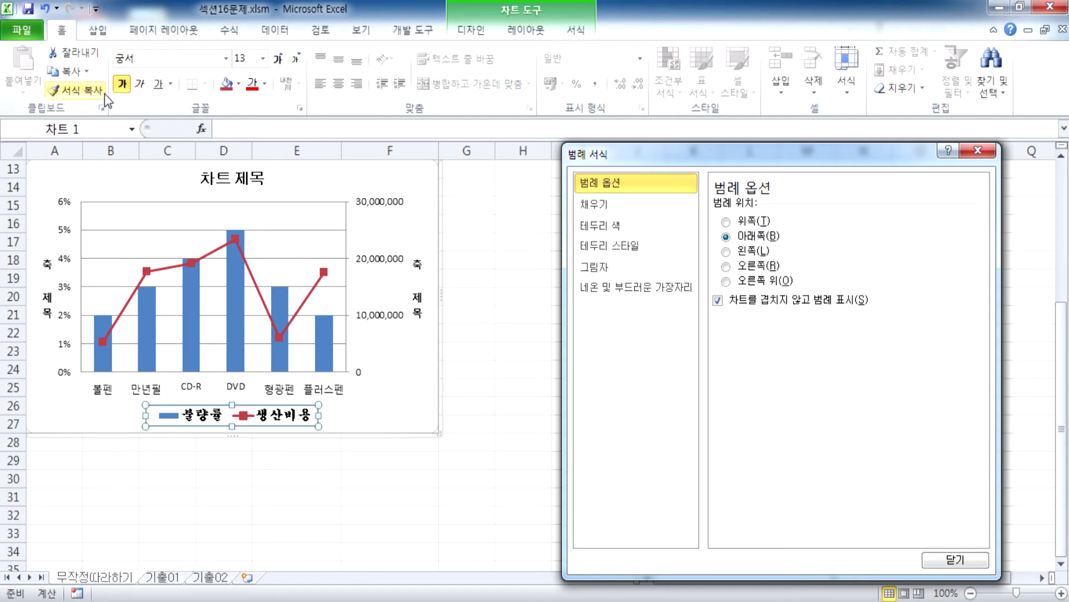
Select the chart area and the chart title in turn to check their formatting, and close the format dialog
{"action": "left_click", "coordinate": [425, 213]}
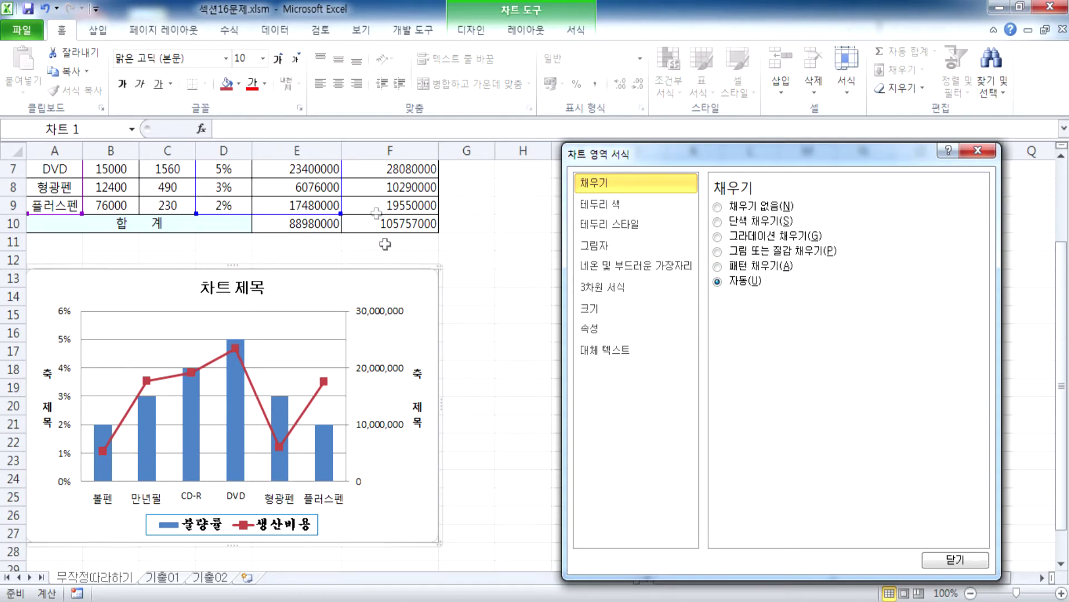
{"action": "left_click", "coordinate": [258, 58]}
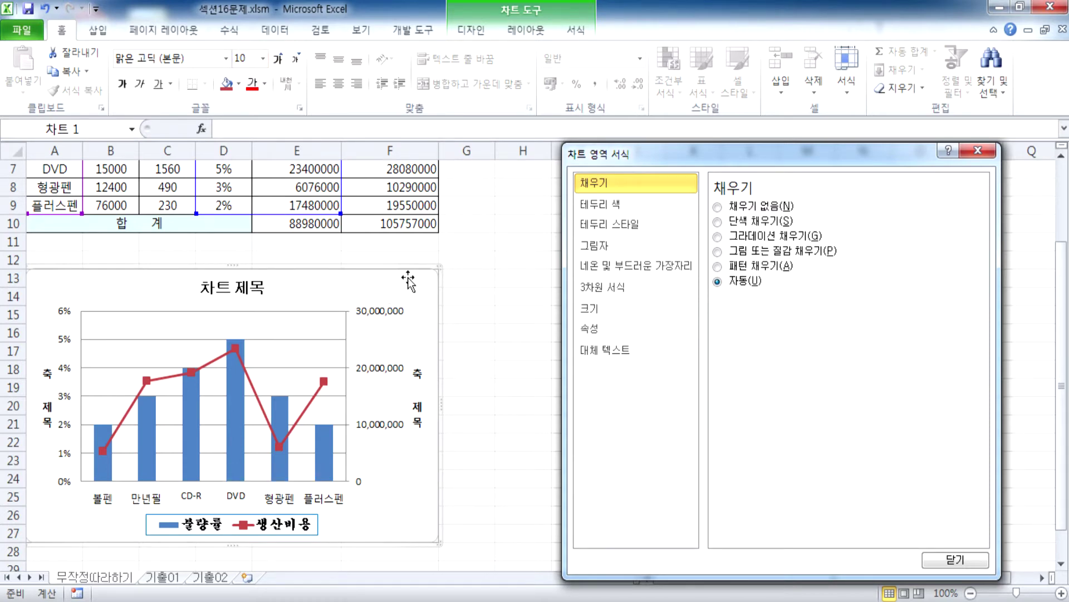
{"action": "left_click", "coordinate": [236, 290]}
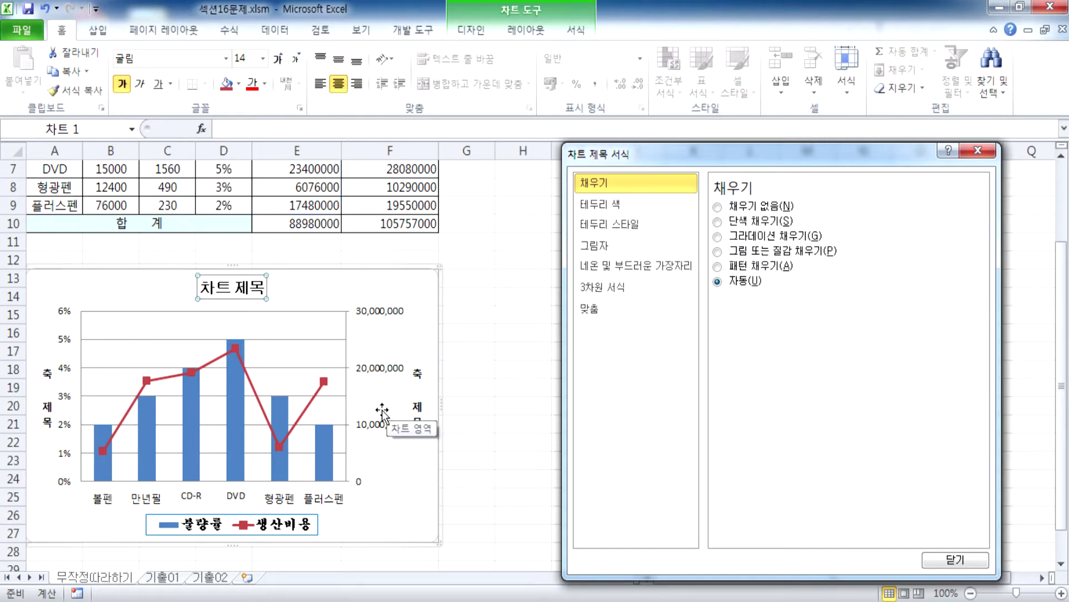
{"action": "left_click", "coordinate": [413, 282]}
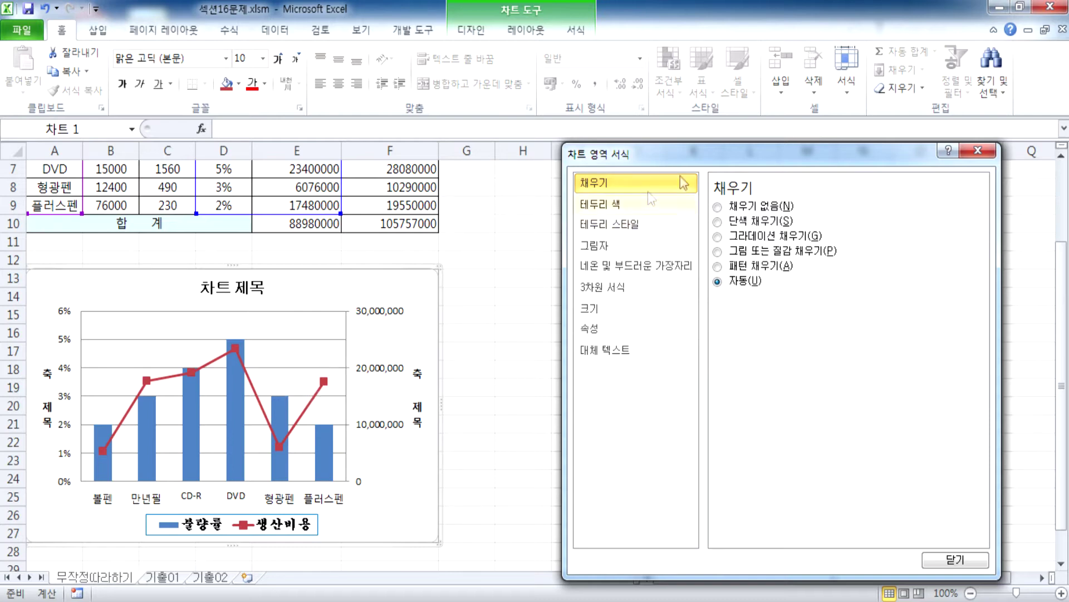
{"action": "left_click", "coordinate": [976, 152]}
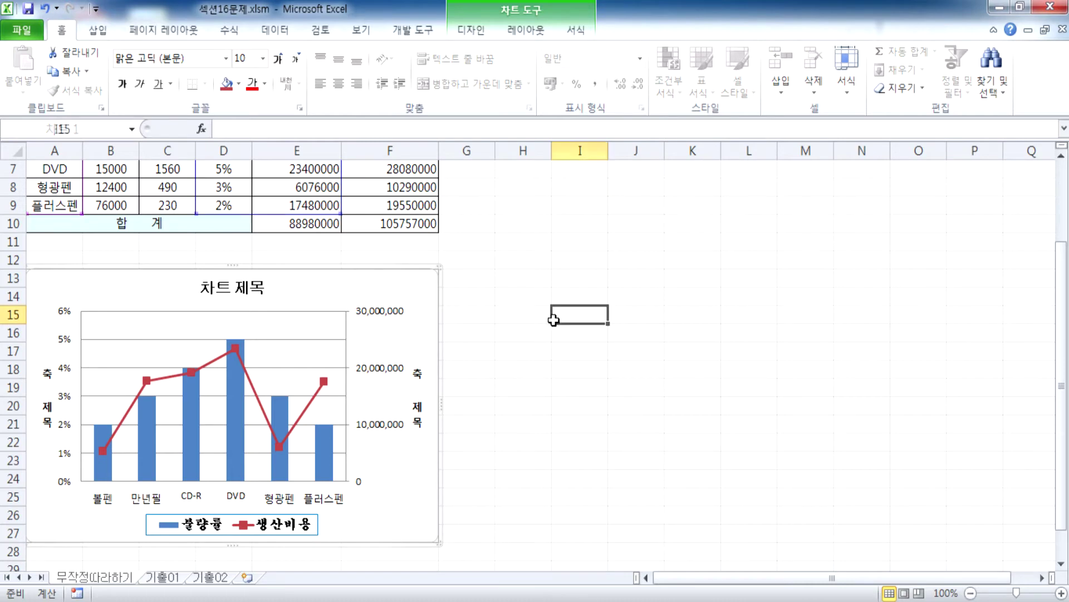
{"action": "left_click", "coordinate": [553, 318]}
{"action": "left_click", "coordinate": [405, 284]}
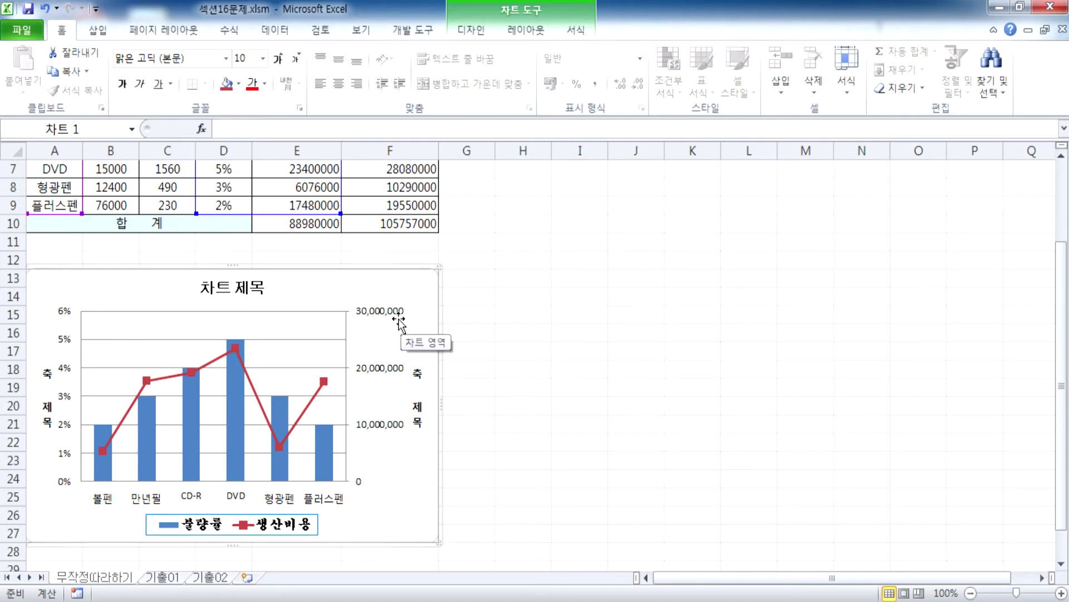
{"action": "left_click", "coordinate": [322, 460]}
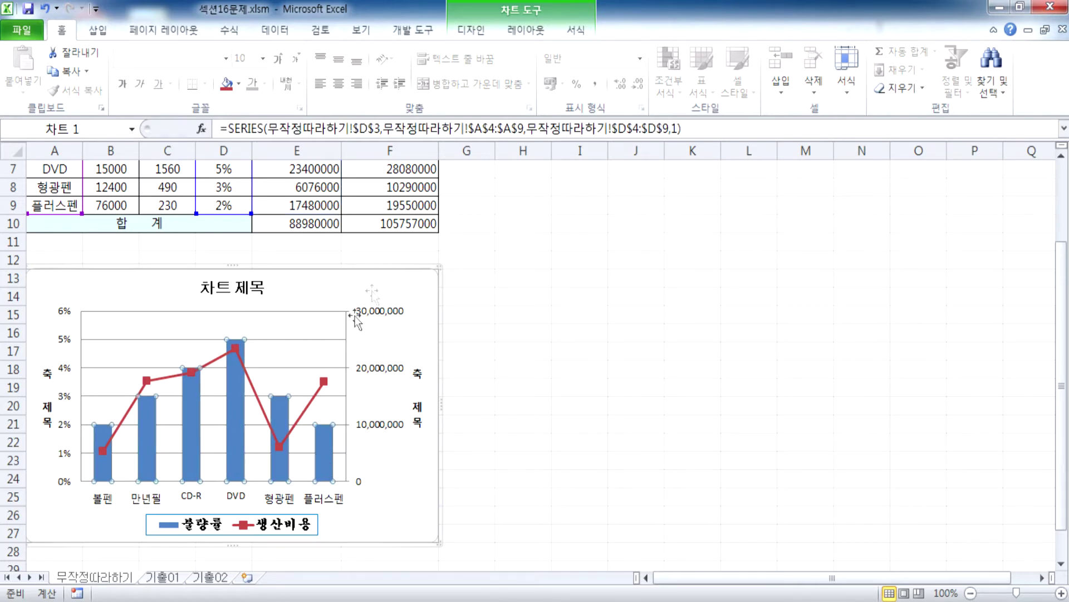
{"action": "left_click", "coordinate": [389, 275]}
Insert a clustered column practice chart from A3:C9 and move it beside the data table
{"action": "scroll", "coordinate": [501, 303], "scroll_direction": "up", "scroll_amount": 2}
{"action": "left_click_drag", "start_coordinate": [61, 210], "coordinate": [169, 314]}
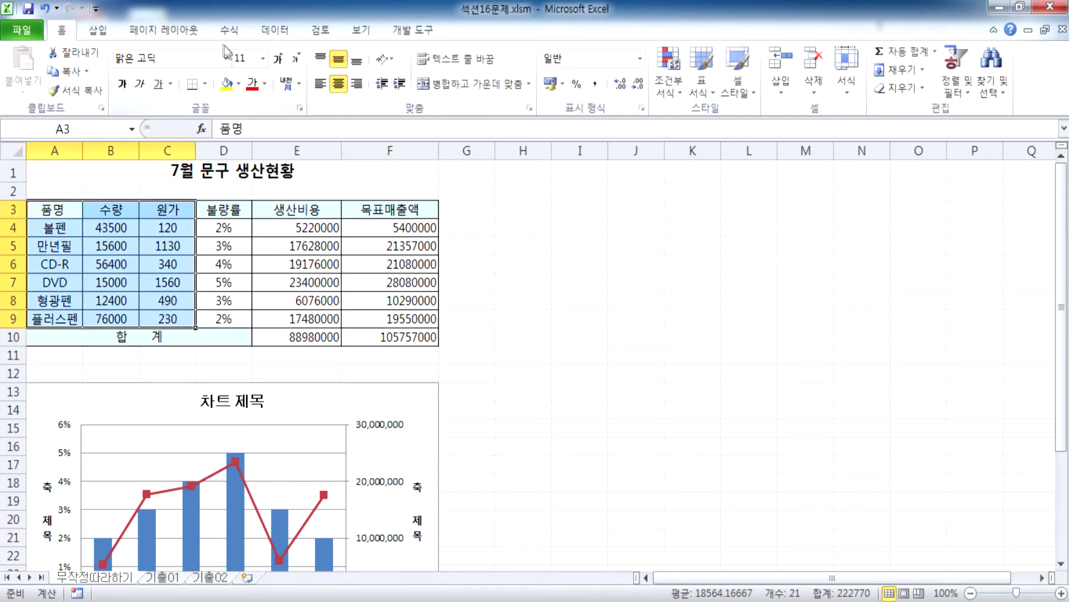
{"action": "left_click", "coordinate": [98, 31]}
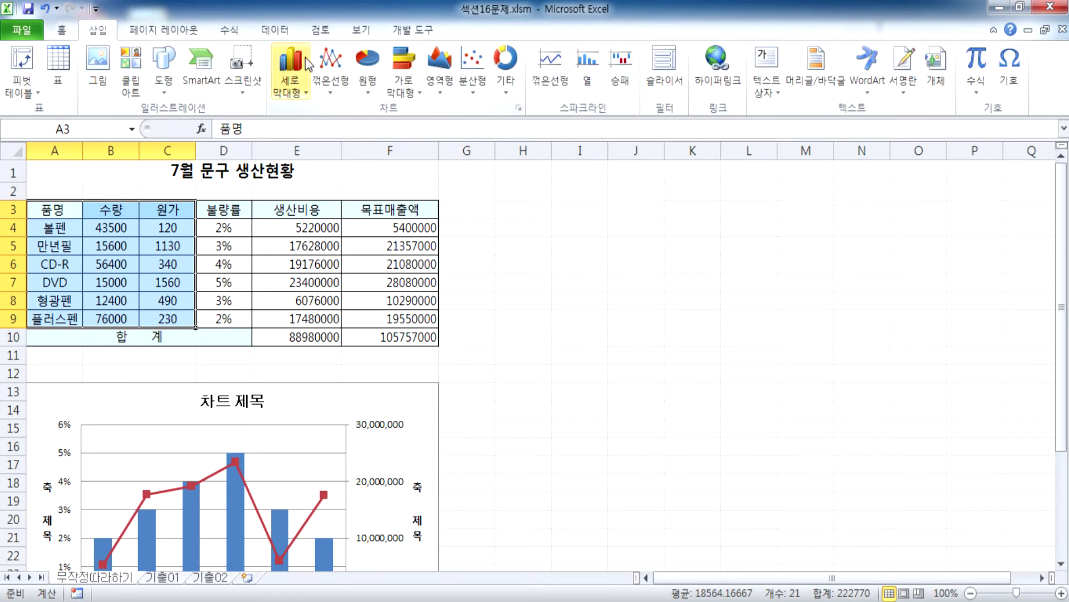
{"action": "left_click", "coordinate": [305, 59]}
{"action": "left_click", "coordinate": [293, 142]}
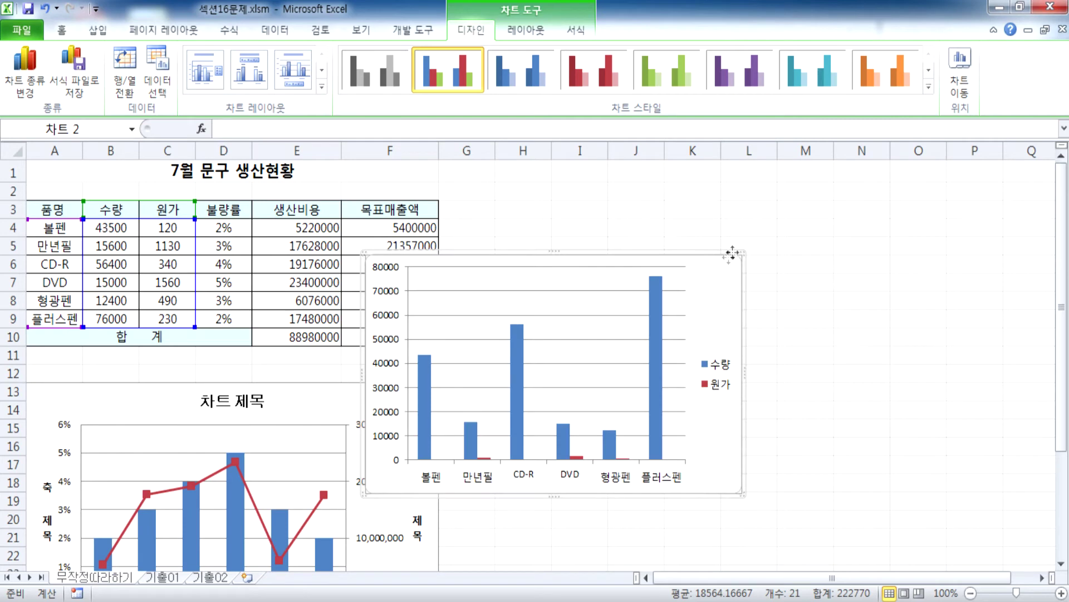
{"action": "left_click_drag", "start_coordinate": [731, 262], "coordinate": [839, 186]}
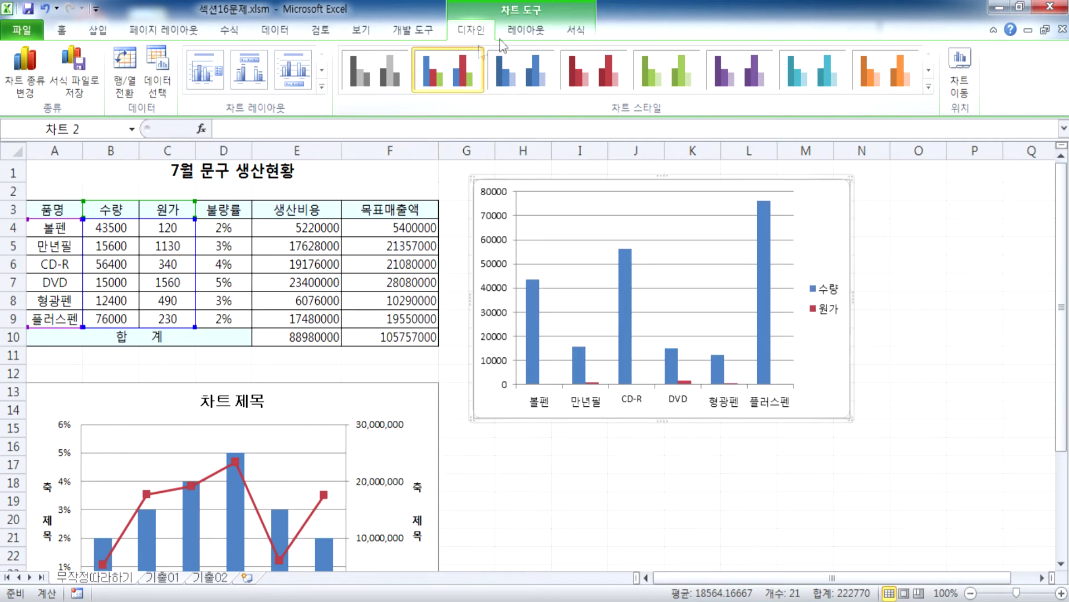
Try 바깥쪽 끝에 data labels on all series of the practice chart and remove them again
{"action": "left_click", "coordinate": [524, 30]}
{"action": "left_click", "coordinate": [349, 93]}
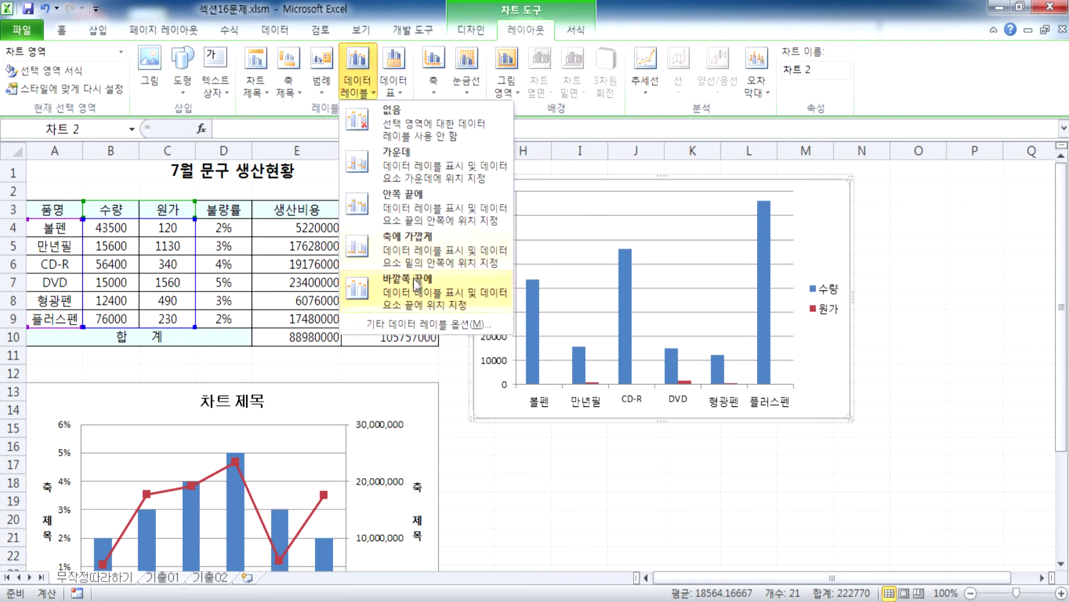
{"action": "left_click", "coordinate": [390, 270]}
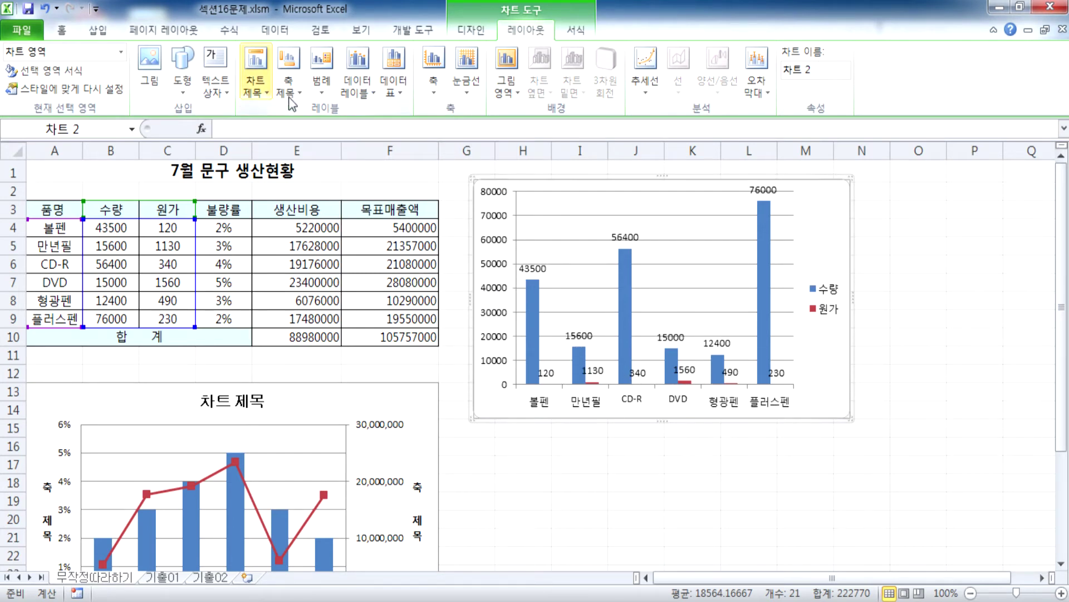
{"action": "left_click", "coordinate": [356, 89]}
{"action": "left_click", "coordinate": [358, 118]}
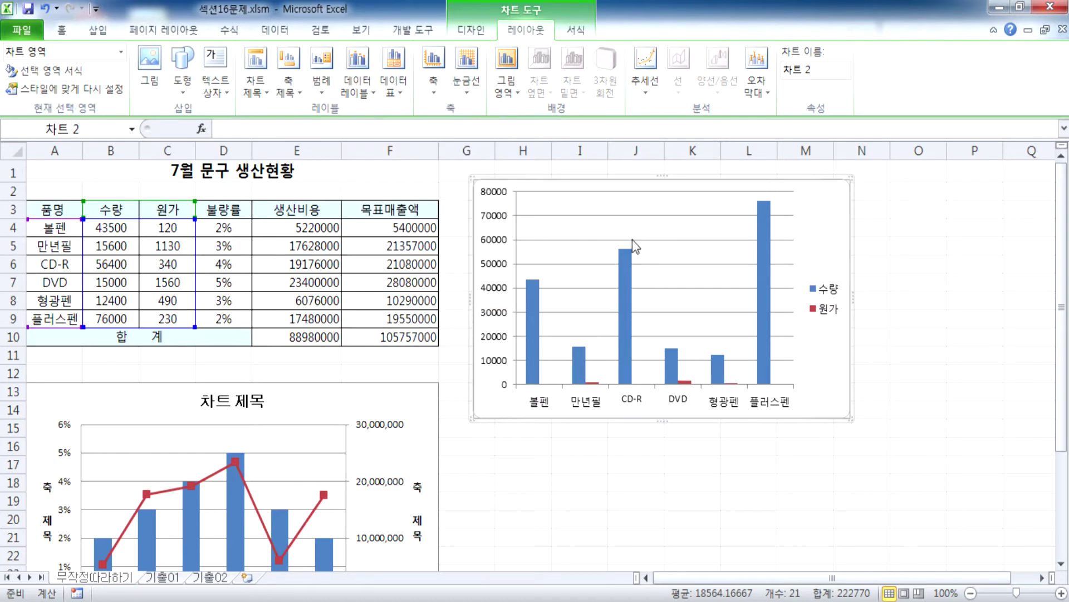
Add 바깥쪽 끝에 data labels to only the 수량 series of the practice chart
{"action": "left_click", "coordinate": [627, 279]}
{"action": "left_click", "coordinate": [357, 86]}
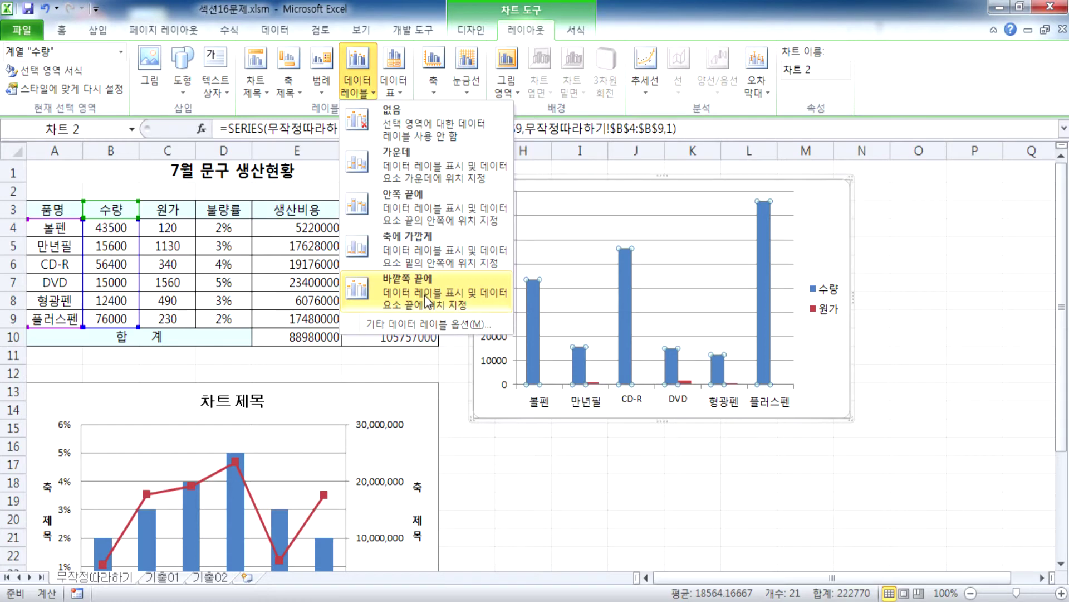
{"action": "left_click", "coordinate": [429, 302]}
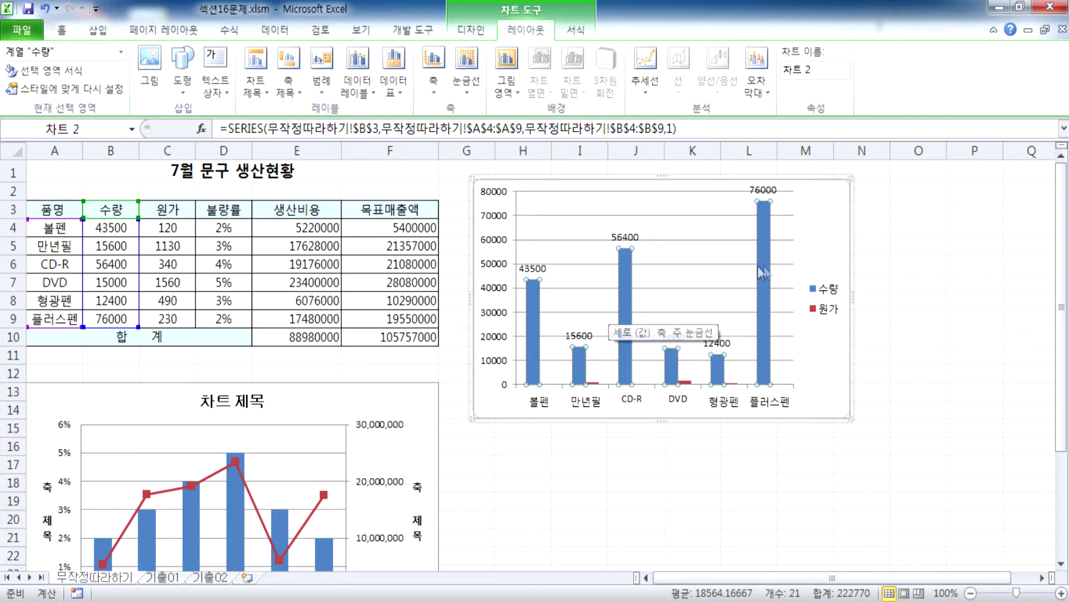
Delete the practice chart and return to the 불량률 and 생산비용 combination chart
{"action": "left_click", "coordinate": [818, 233]}
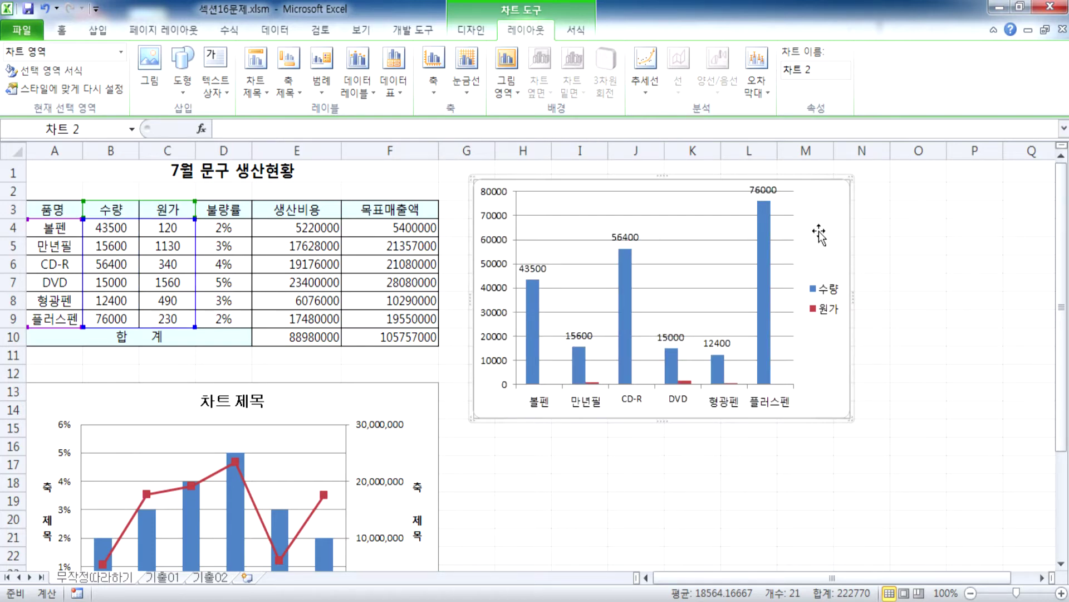
{"action": "key", "text": "Delete"}
{"action": "scroll", "coordinate": [430, 351], "scroll_direction": "down", "scroll_amount": 3}
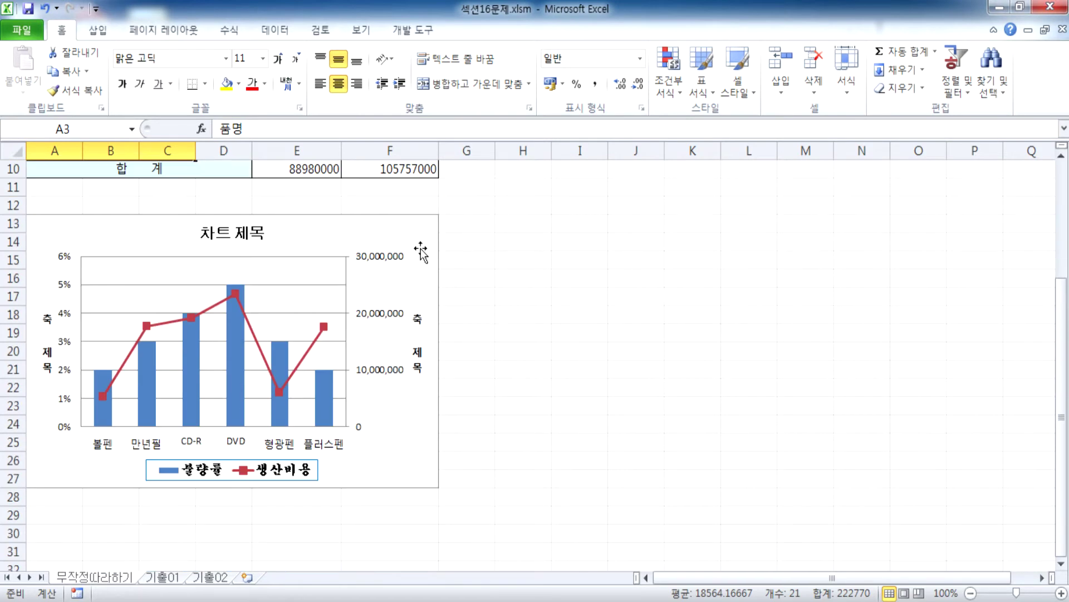
{"action": "left_click", "coordinate": [509, 244]}
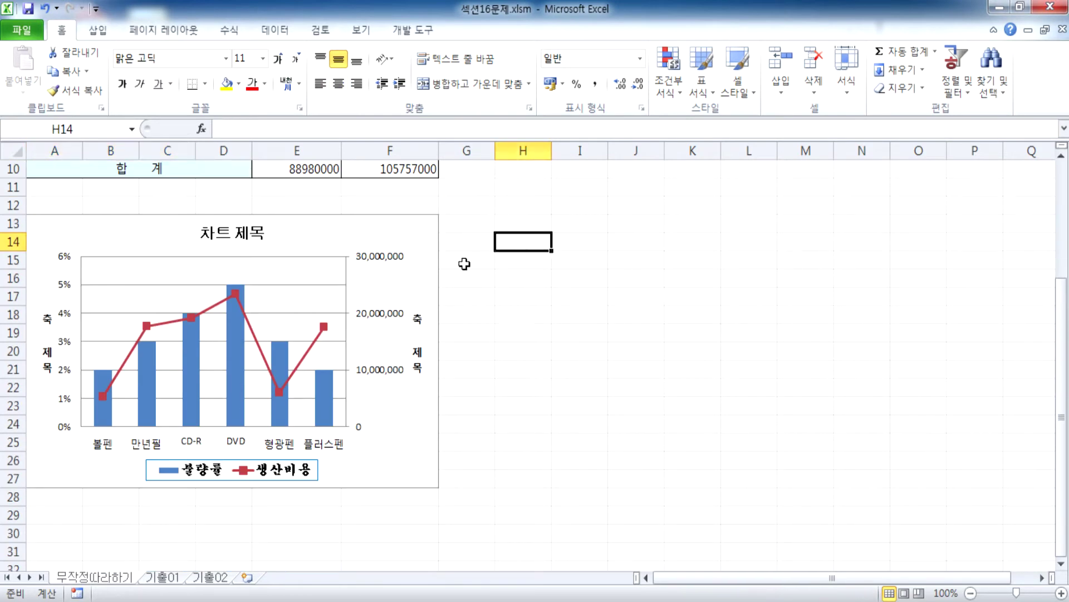
Add 바깥쪽 끝에 data labels to the 불량률 columns of the combination chart
{"action": "left_click", "coordinate": [323, 392]}
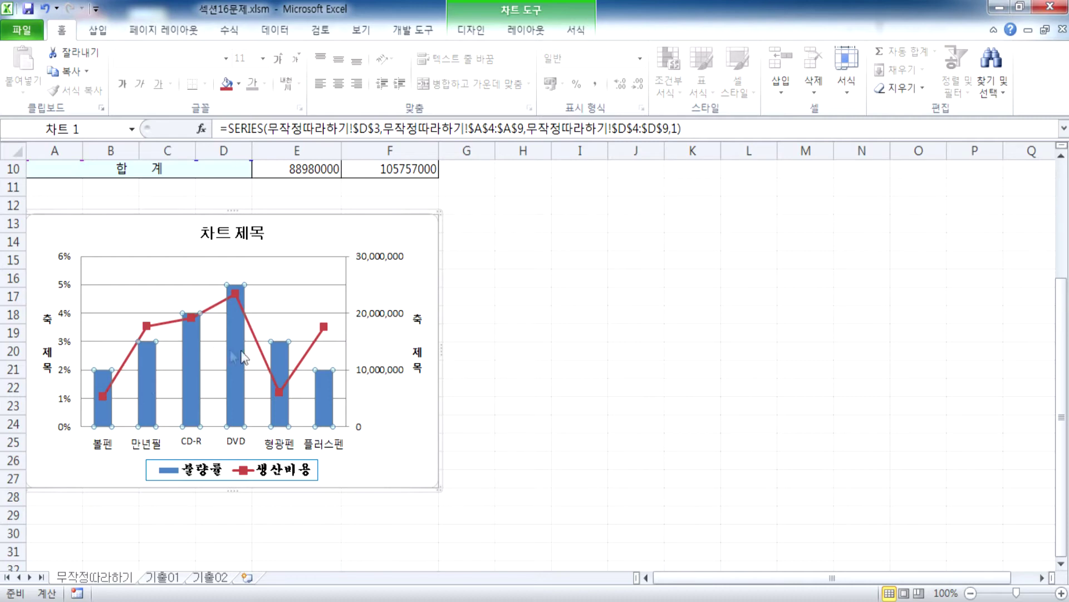
{"action": "left_click", "coordinate": [529, 34]}
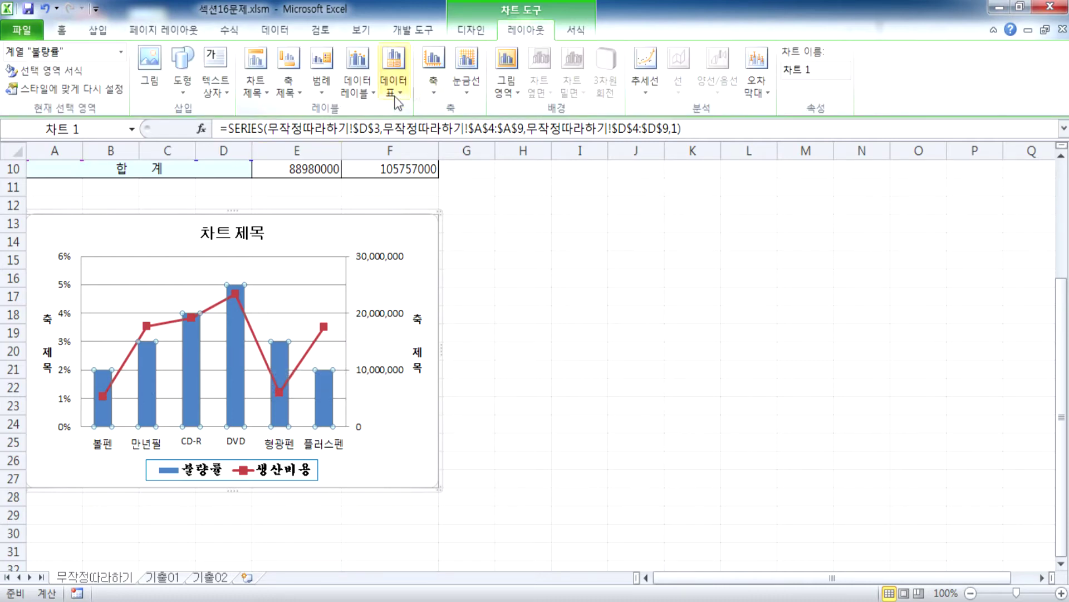
{"action": "left_click", "coordinate": [366, 94]}
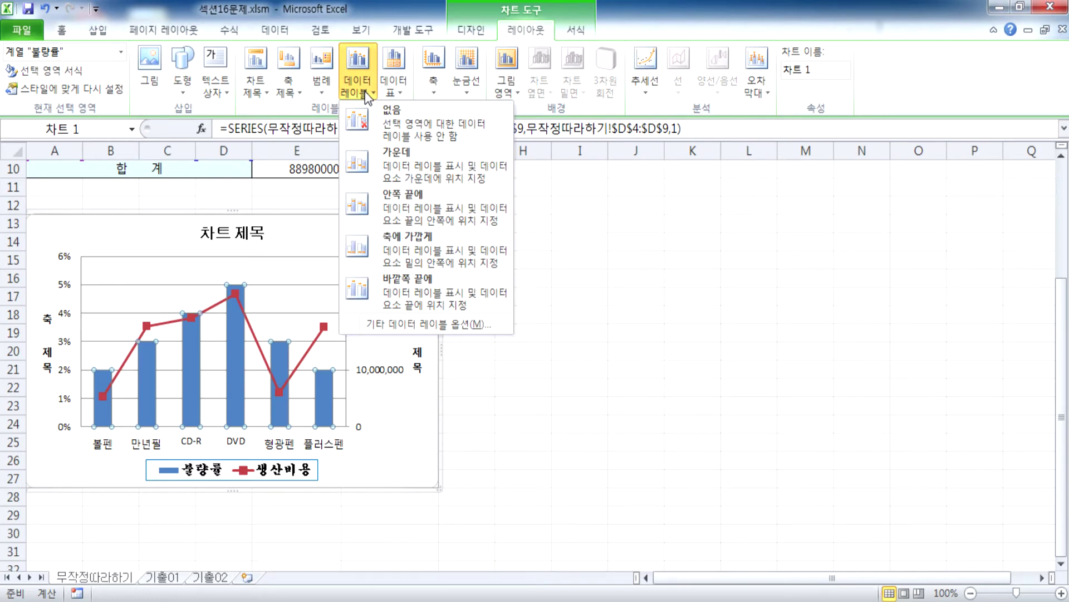
{"action": "left_click", "coordinate": [364, 297]}
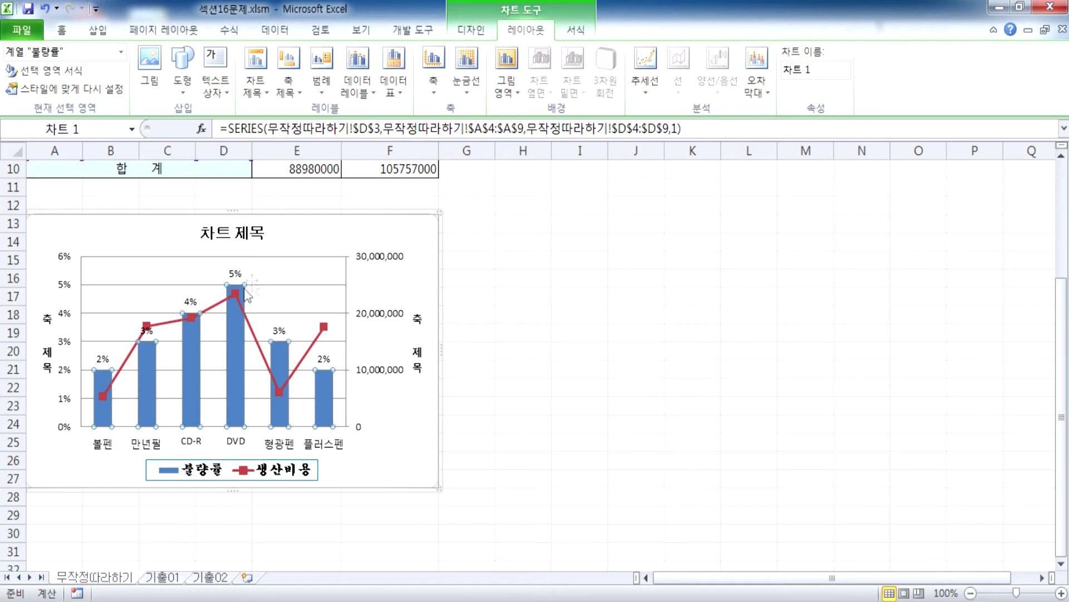
Try the series name and category name contents for the 불량률 data labels, then close their formatting with only 값 enabled
{"action": "double_click", "coordinate": [237, 273]}
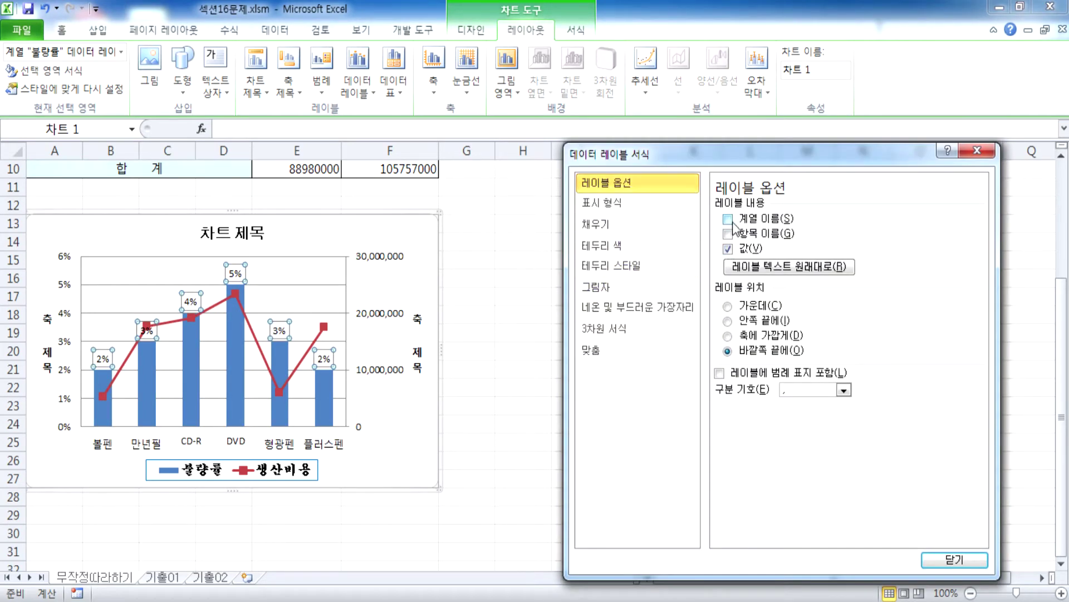
{"action": "left_click", "coordinate": [733, 222]}
{"action": "left_click", "coordinate": [733, 235]}
{"action": "left_click", "coordinate": [729, 234]}
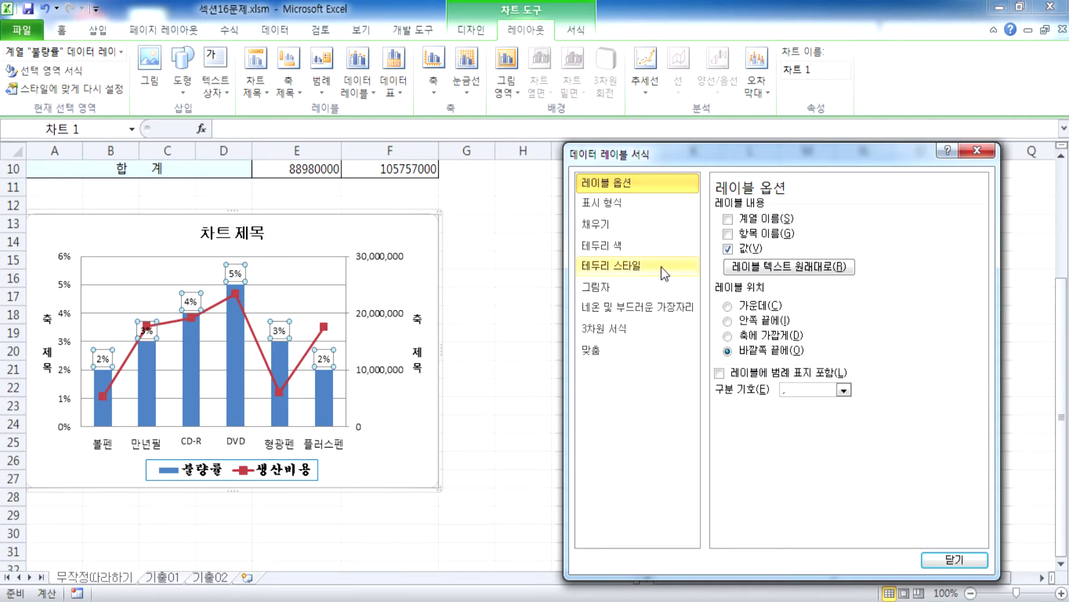
{"action": "left_click", "coordinate": [977, 151]}
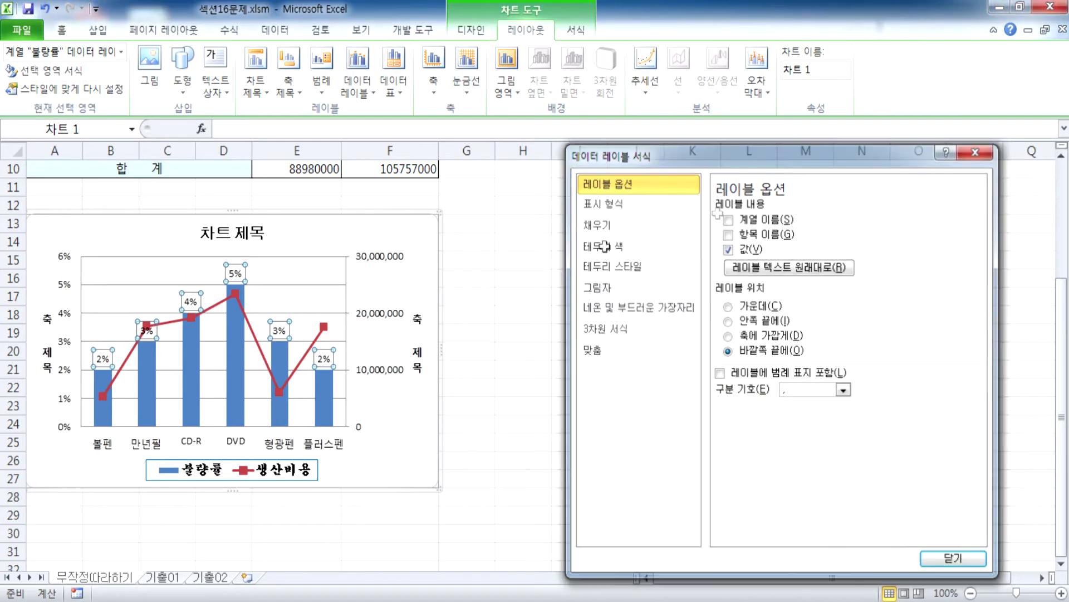
Remove all data labels from the combination chart
{"action": "left_click", "coordinate": [399, 286]}
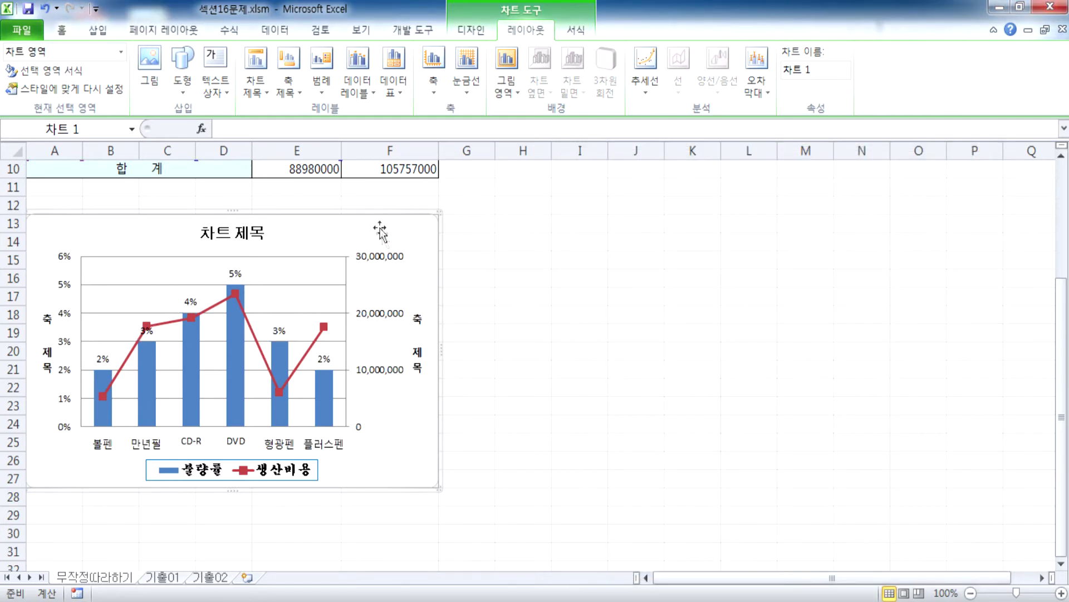
{"action": "left_click", "coordinate": [357, 83]}
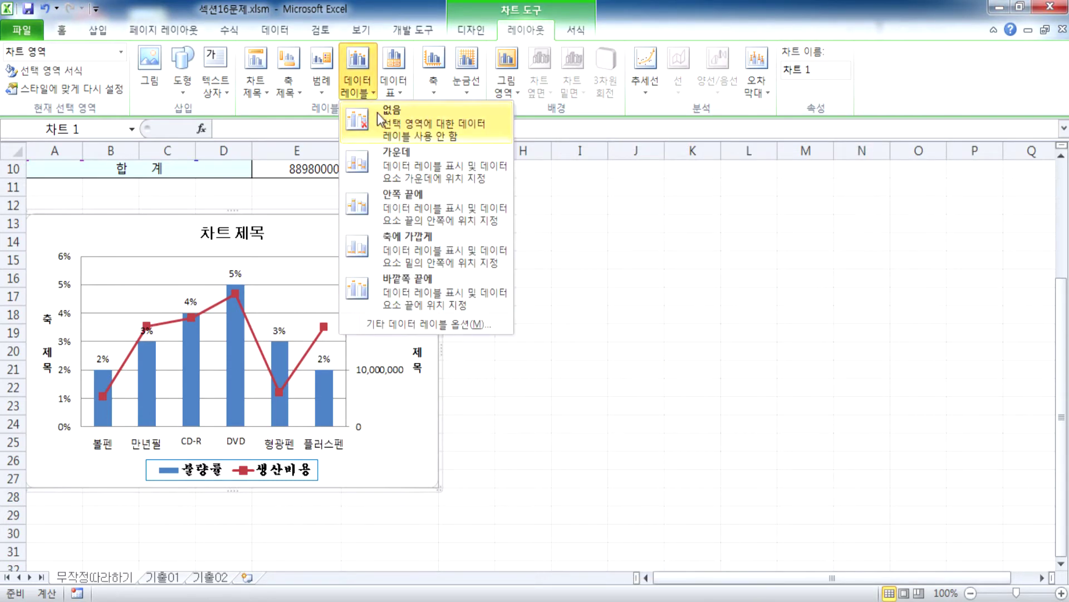
{"action": "left_click", "coordinate": [376, 112]}
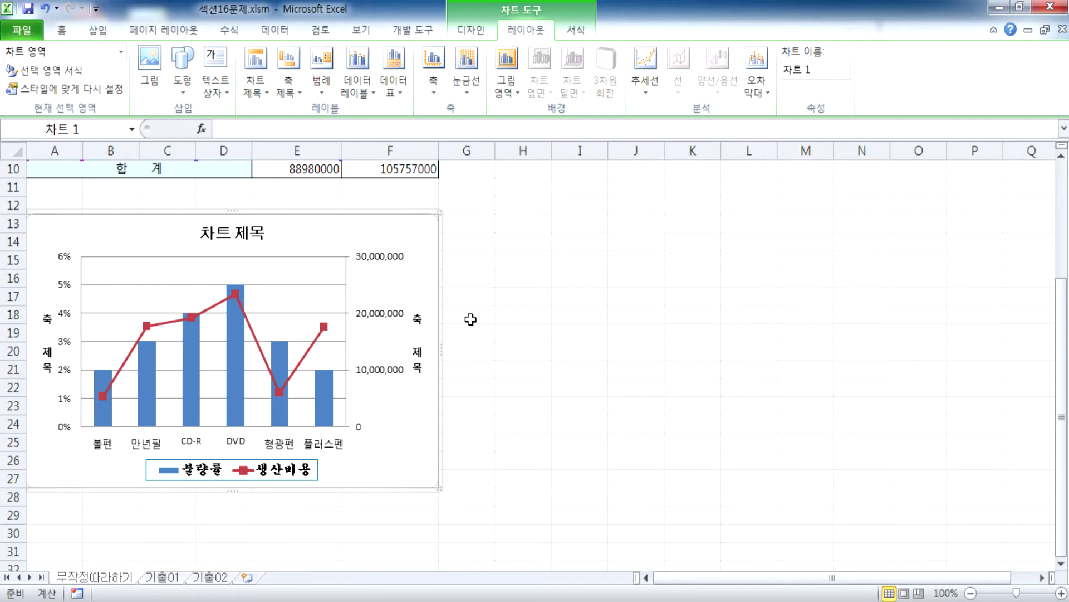
Add a 바깥쪽 끝에 data label to only the DVD column of the 불량률 series
{"action": "left_click", "coordinate": [237, 353]}
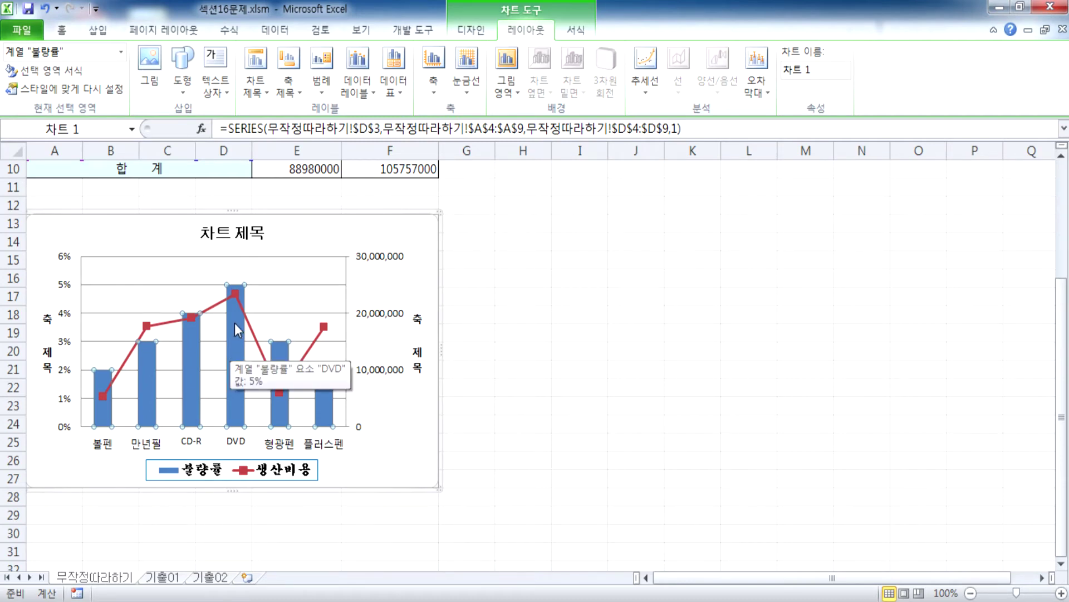
{"action": "left_click", "coordinate": [238, 336]}
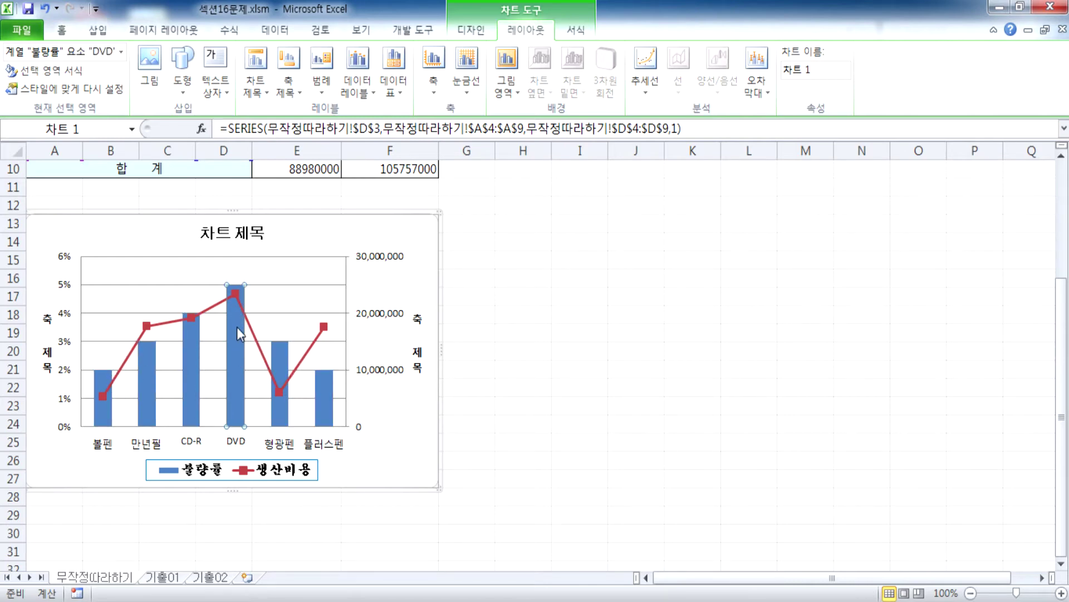
{"action": "mouse_move", "coordinate": [237, 328]}
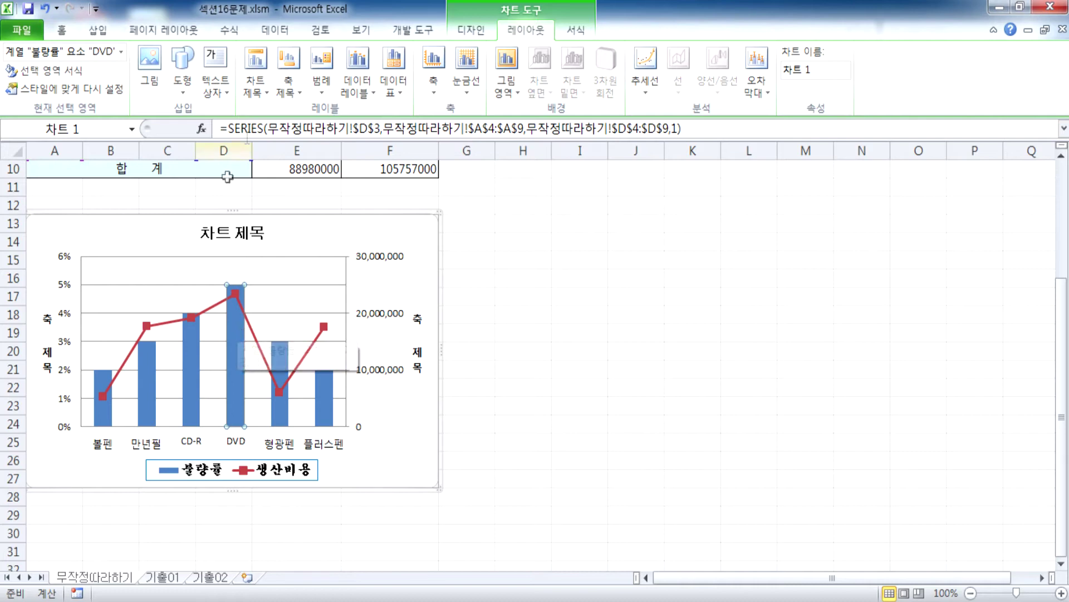
{"action": "left_click", "coordinate": [362, 85]}
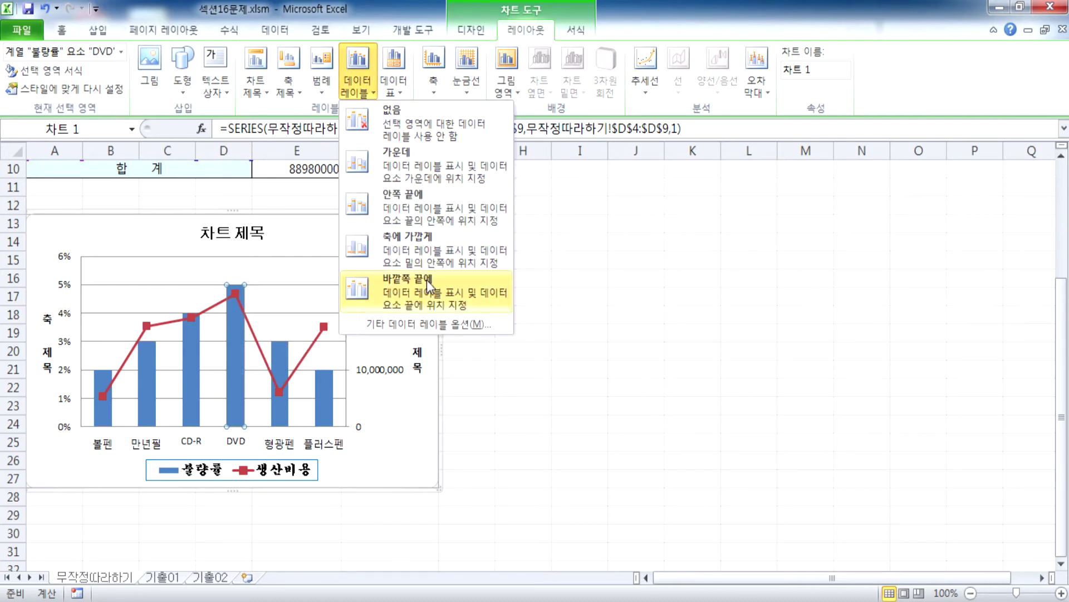
{"action": "left_click", "coordinate": [390, 407]}
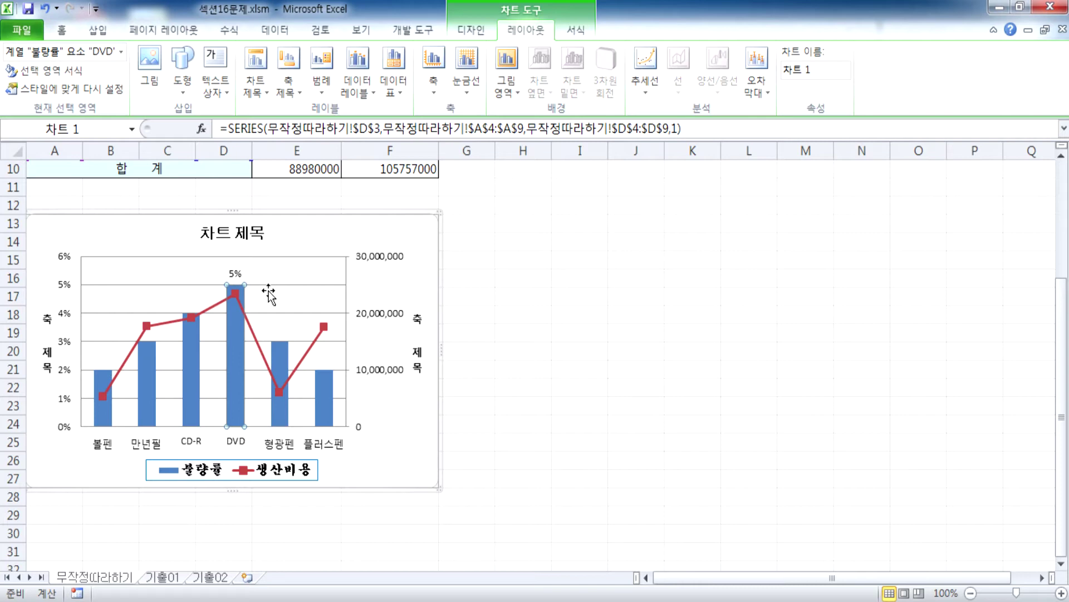
Clear the single DVD label and add 바깥쪽 끝에 data labels to the whole 불량률 series
{"action": "left_click", "coordinate": [393, 245]}
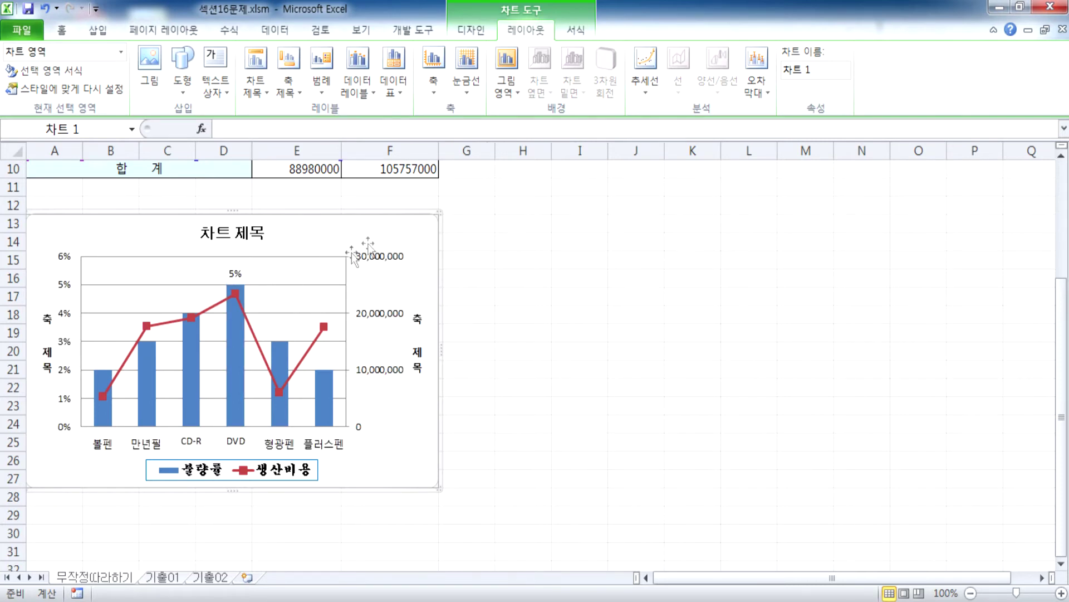
{"action": "left_click", "coordinate": [195, 353]}
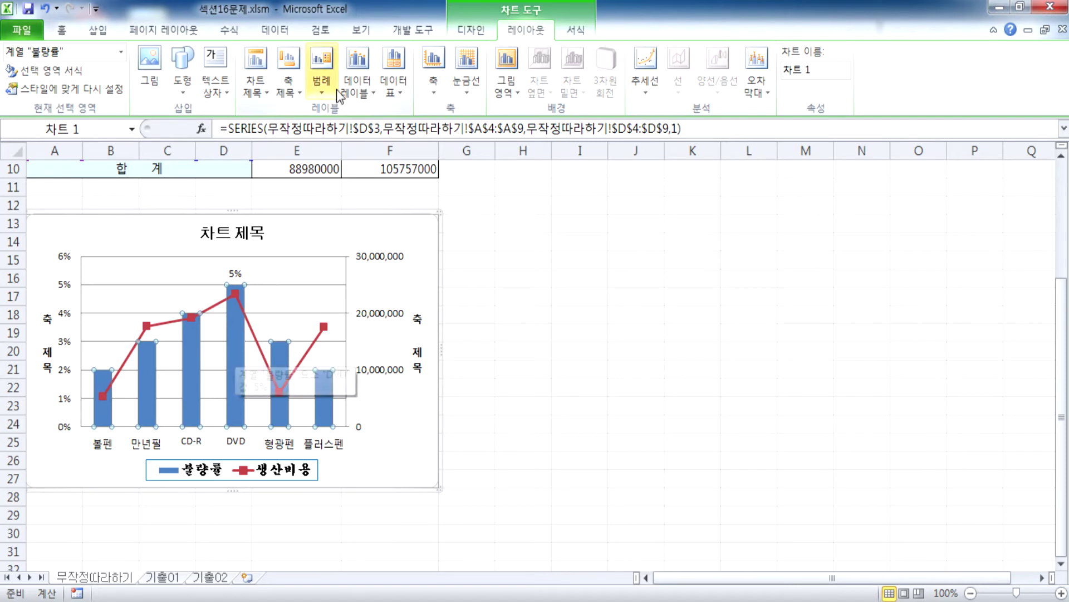
{"action": "left_click", "coordinate": [363, 88]}
{"action": "left_click", "coordinate": [365, 89]}
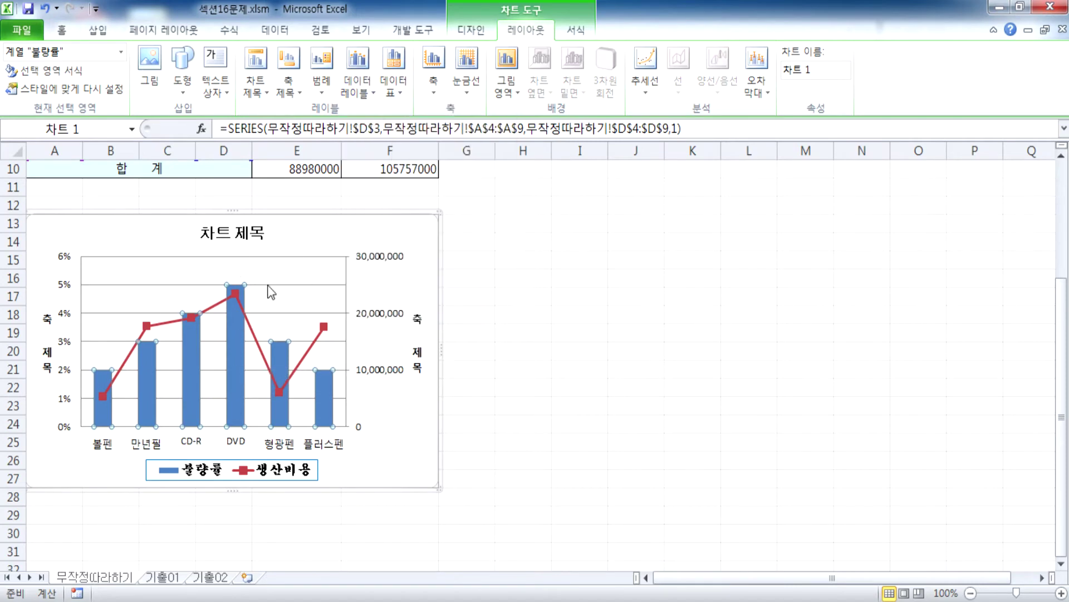
{"action": "left_click", "coordinate": [365, 88]}
{"action": "left_click", "coordinate": [405, 284]}
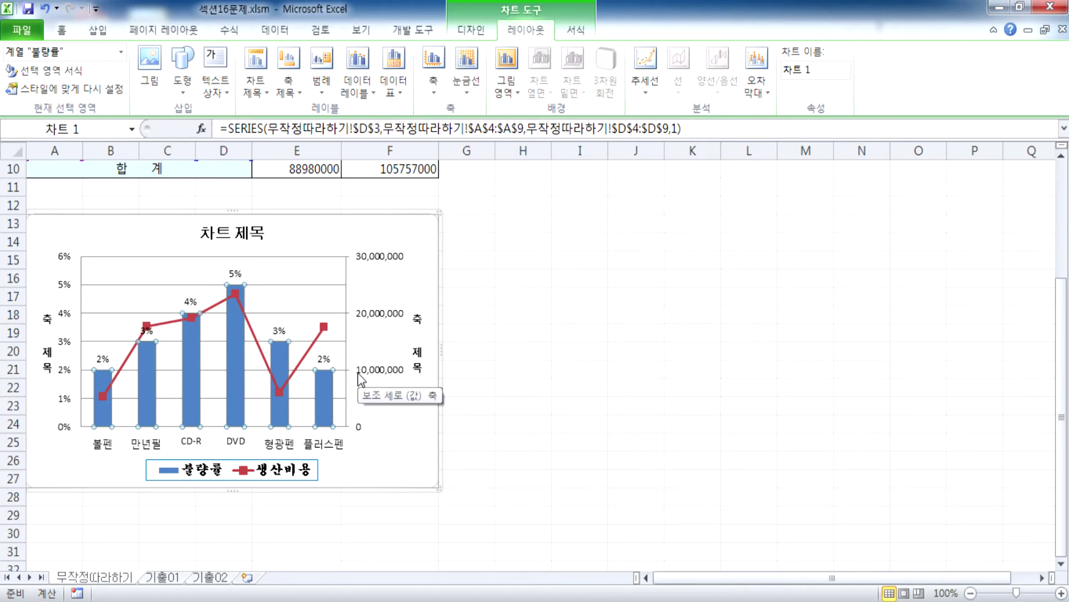
Try the 안쪽 끝에, 가운데 and 축에 가깝게 positions for the 불량률 data labels, then set them back to 바깥쪽 끝에
{"action": "left_click", "coordinate": [363, 229]}
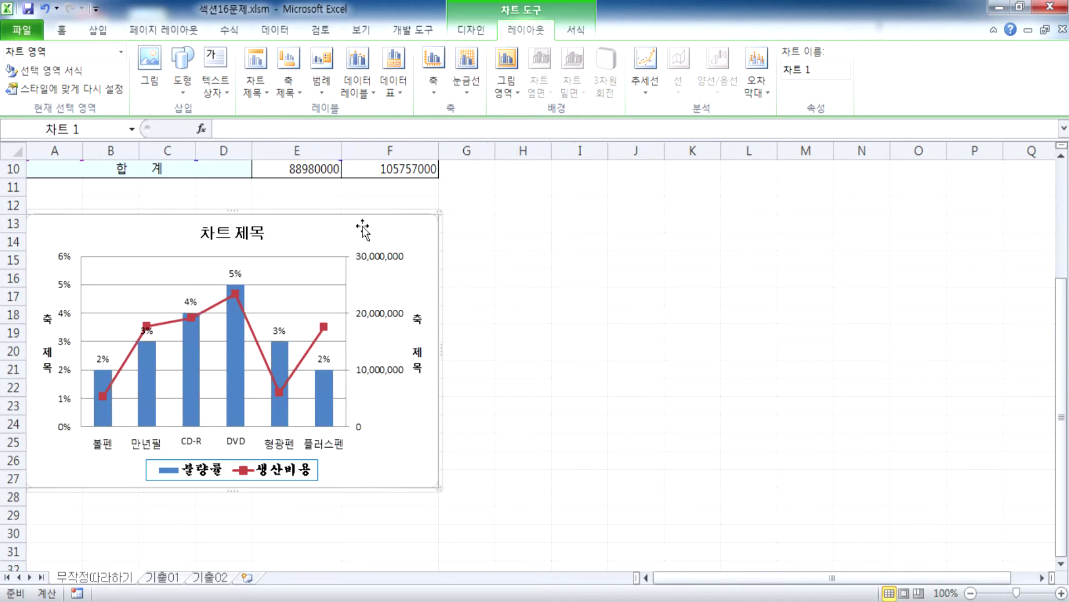
{"action": "left_click", "coordinate": [357, 88]}
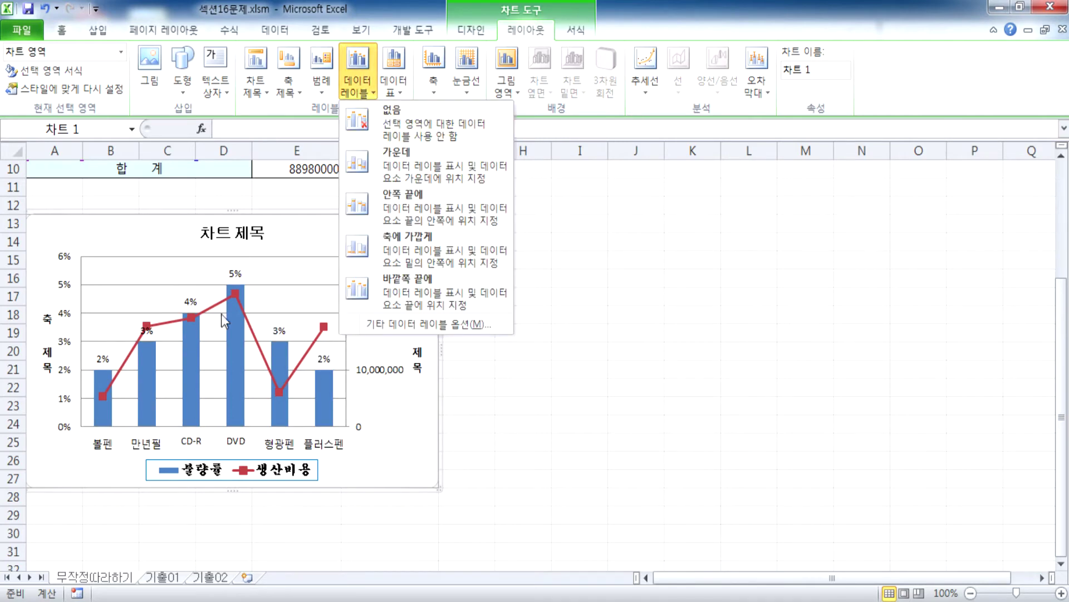
{"action": "left_click", "coordinate": [413, 410]}
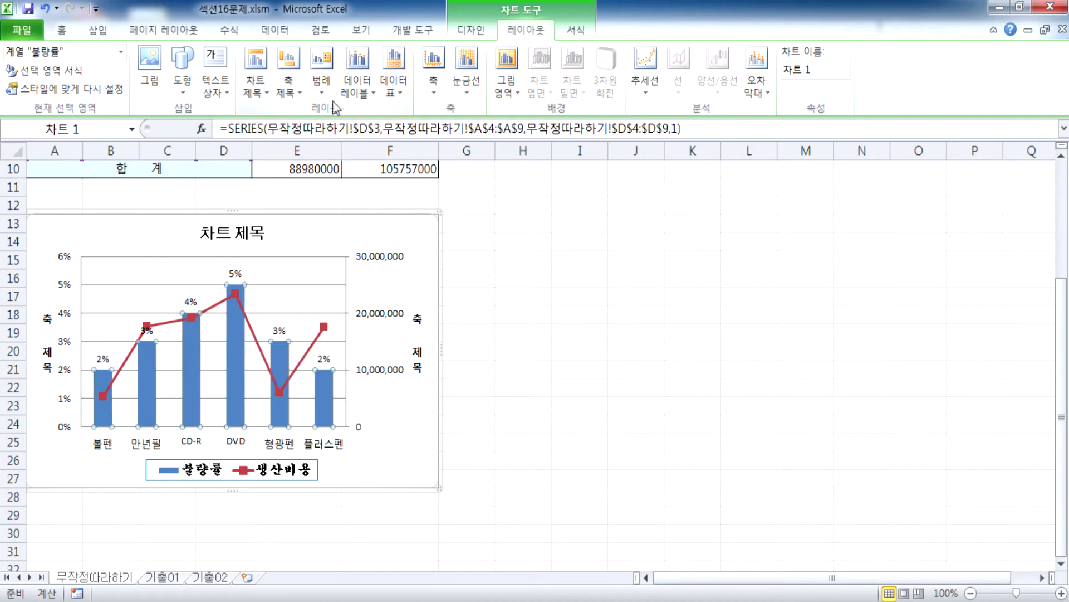
{"action": "left_click", "coordinate": [362, 93]}
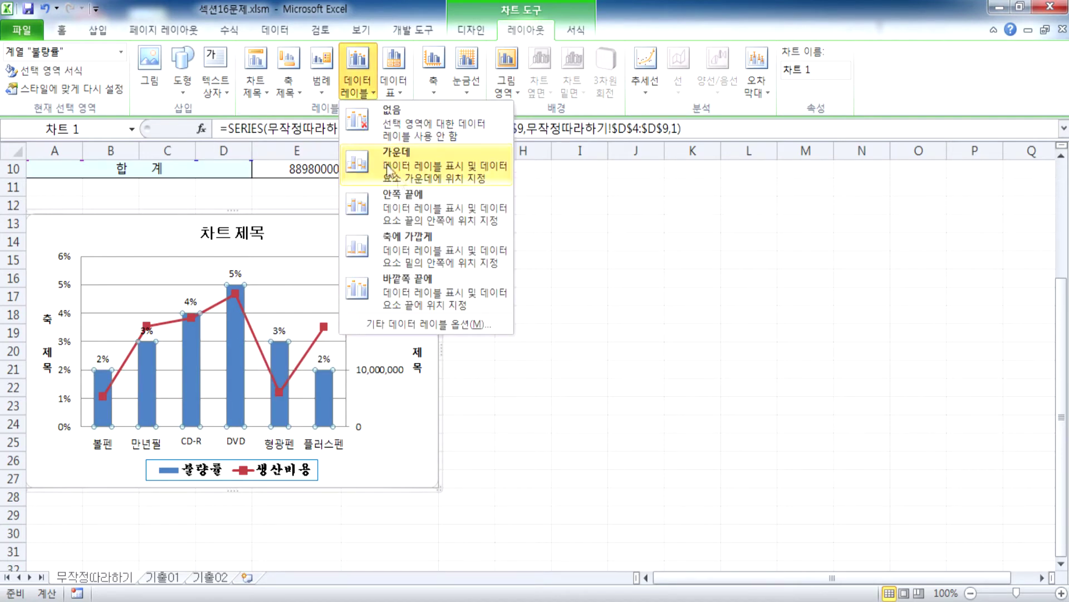
{"action": "left_click", "coordinate": [420, 216]}
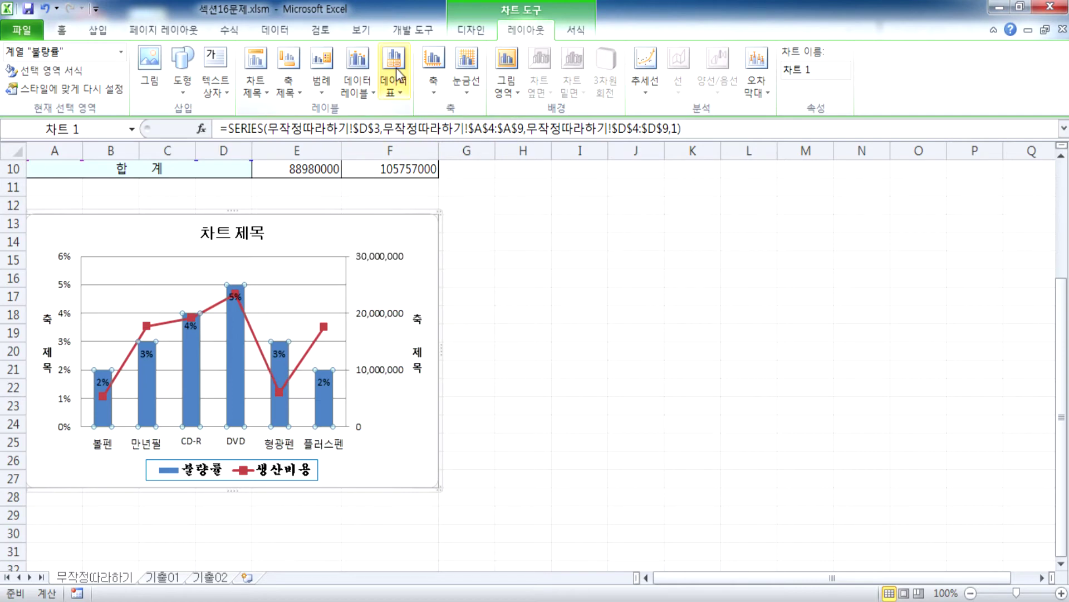
{"action": "left_click", "coordinate": [357, 84]}
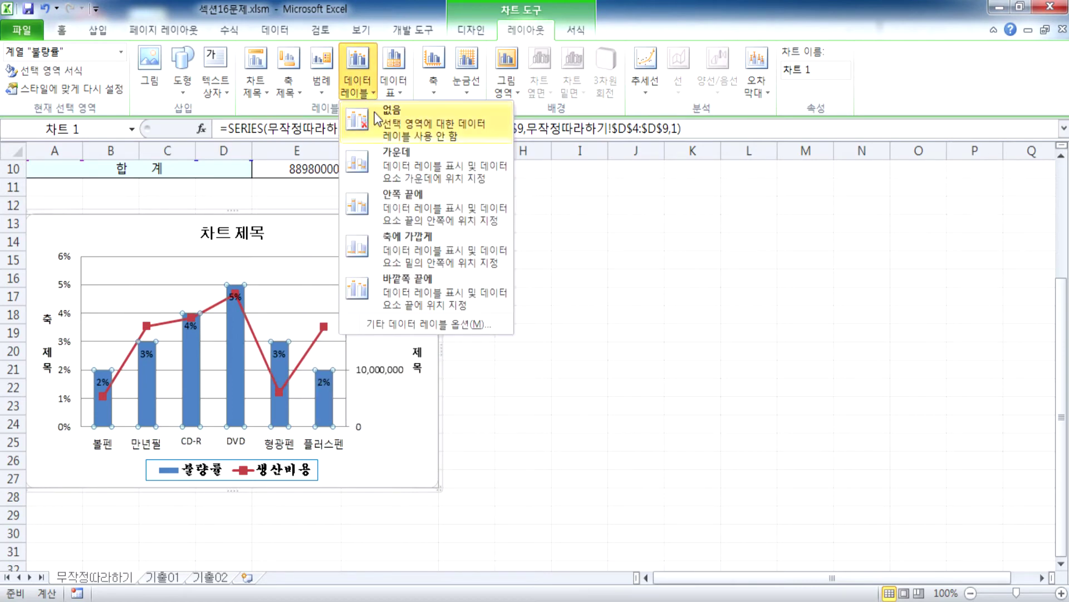
{"action": "left_click", "coordinate": [389, 166]}
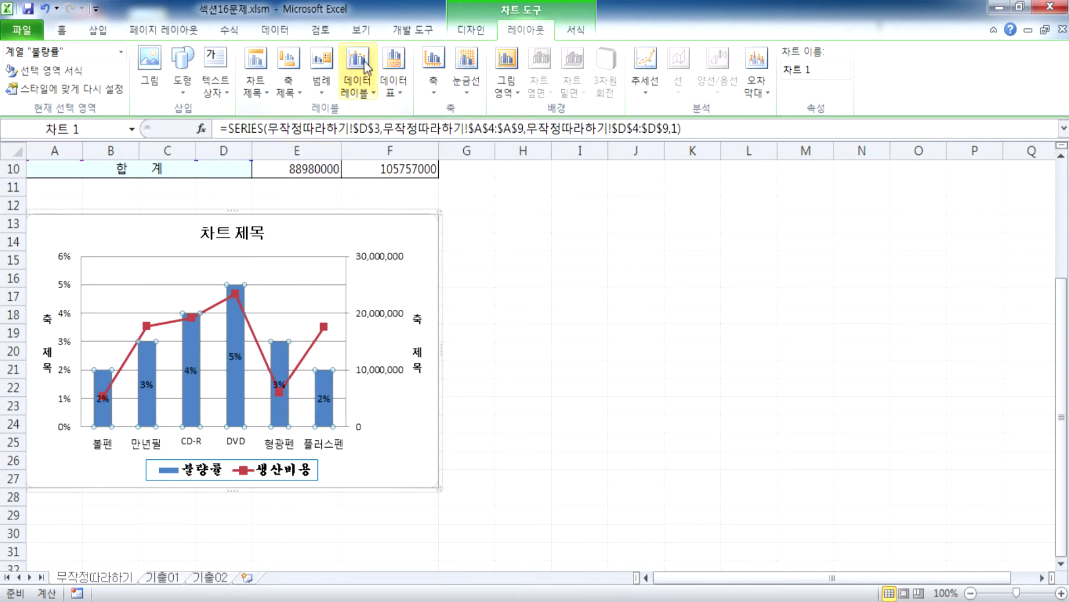
{"action": "left_click", "coordinate": [358, 83]}
{"action": "left_click", "coordinate": [419, 254]}
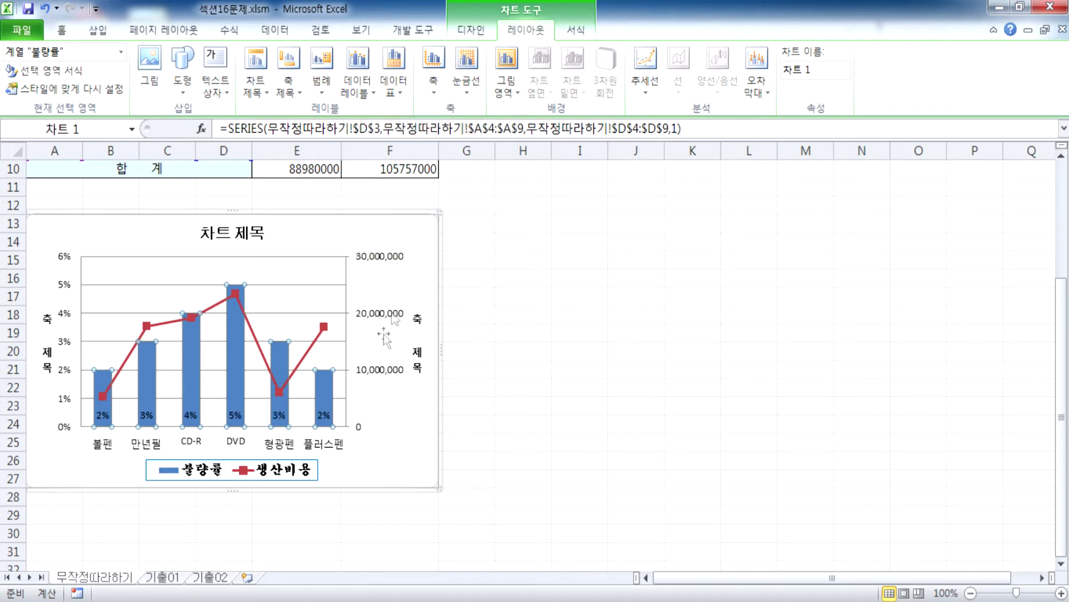
{"action": "left_click", "coordinate": [358, 84]}
{"action": "left_click", "coordinate": [422, 287]}
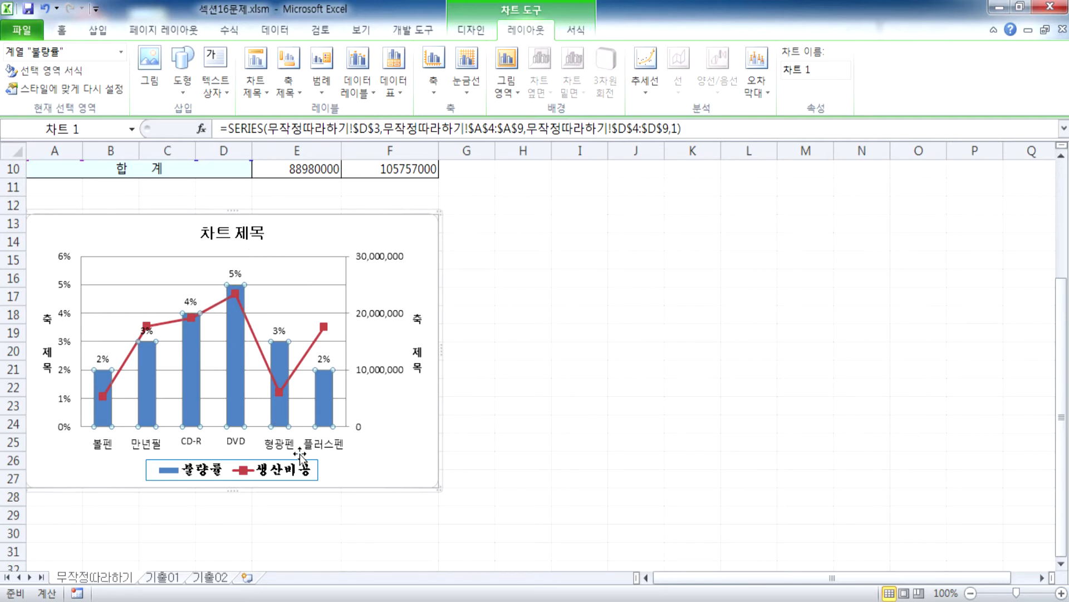
Switch the 생산비용 line series to 기본 축, then assign it back to 보조 축
{"action": "left_click", "coordinate": [181, 270]}
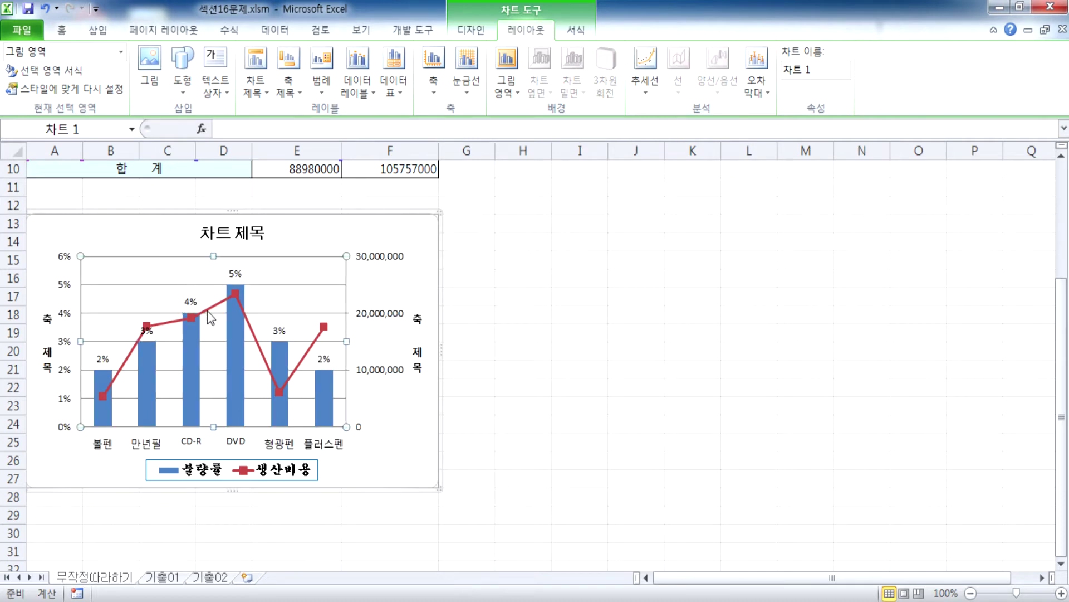
{"action": "left_click", "coordinate": [207, 313]}
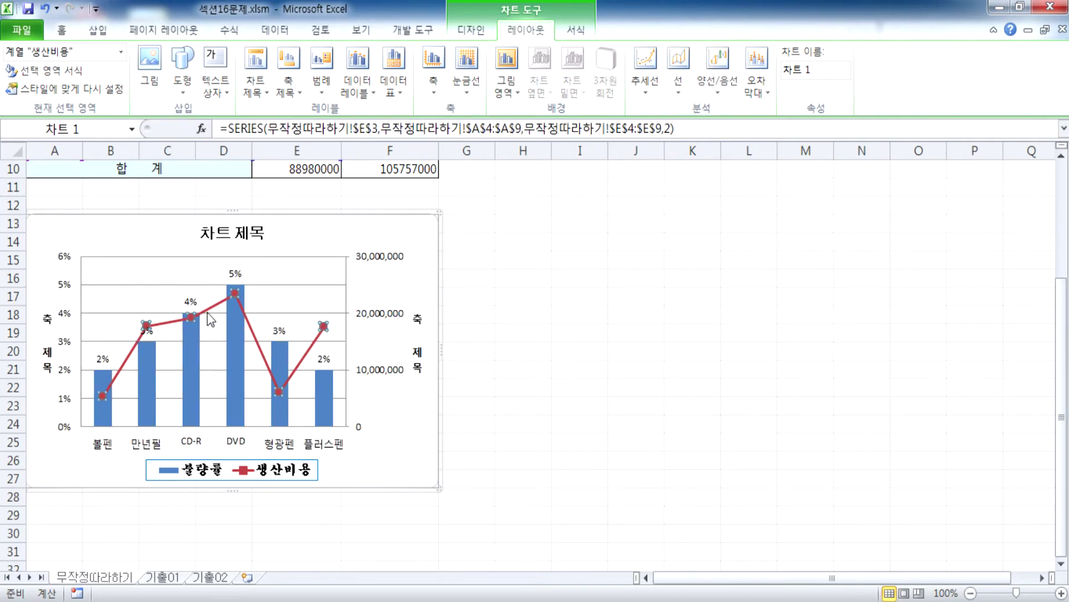
{"action": "left_click", "coordinate": [292, 282]}
{"action": "mouse_move", "coordinate": [215, 313]}
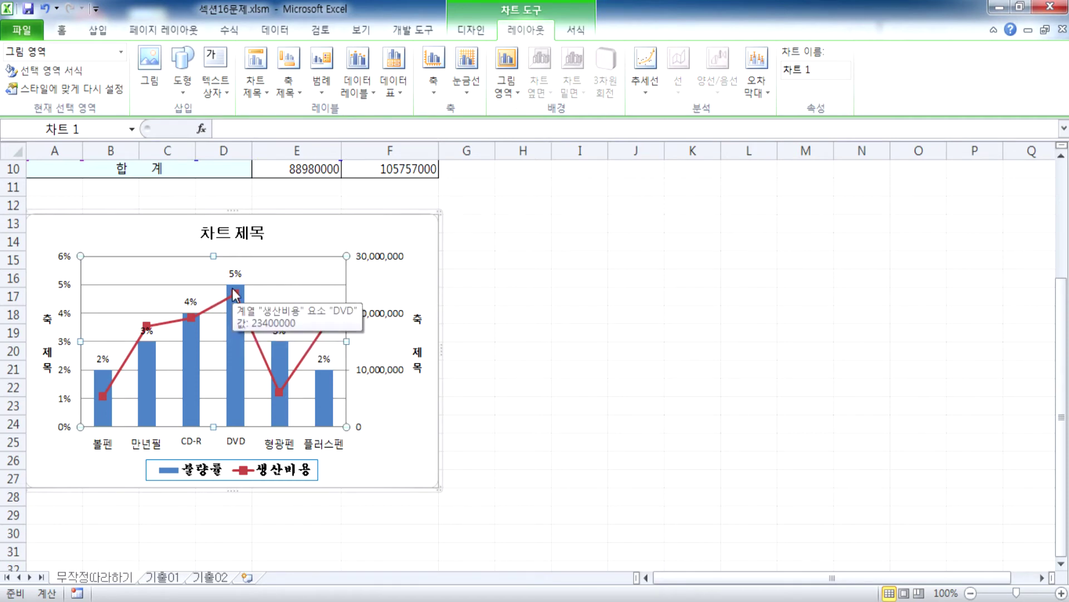
{"action": "left_click", "coordinate": [207, 310]}
{"action": "double_click", "coordinate": [208, 312]}
{"action": "left_click_drag", "start_coordinate": [621, 154], "coordinate": [524, 100]}
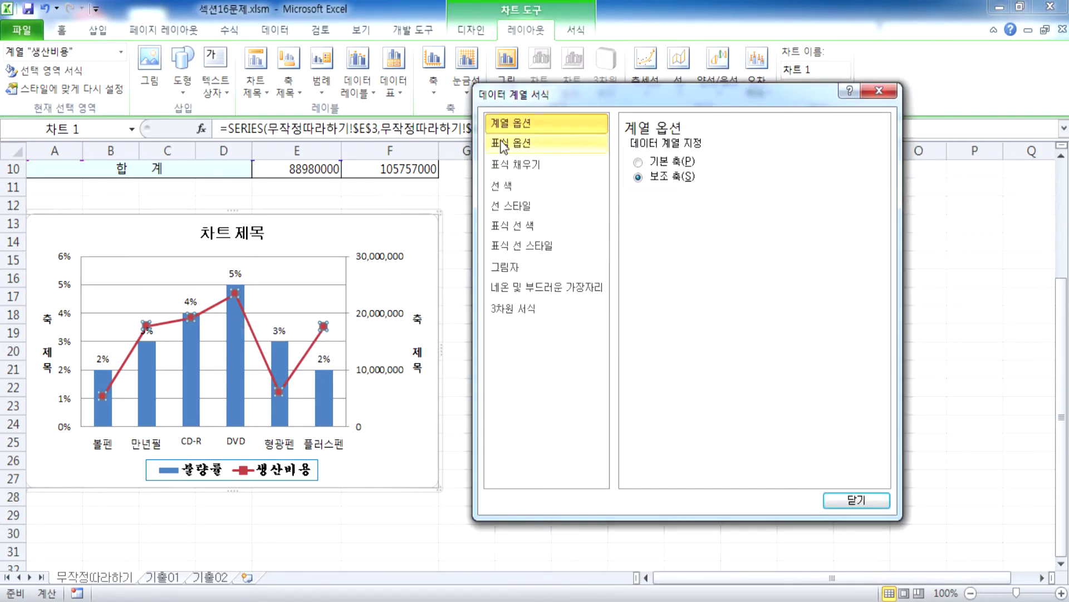
{"action": "left_click", "coordinate": [655, 167]}
{"action": "left_click", "coordinate": [653, 177]}
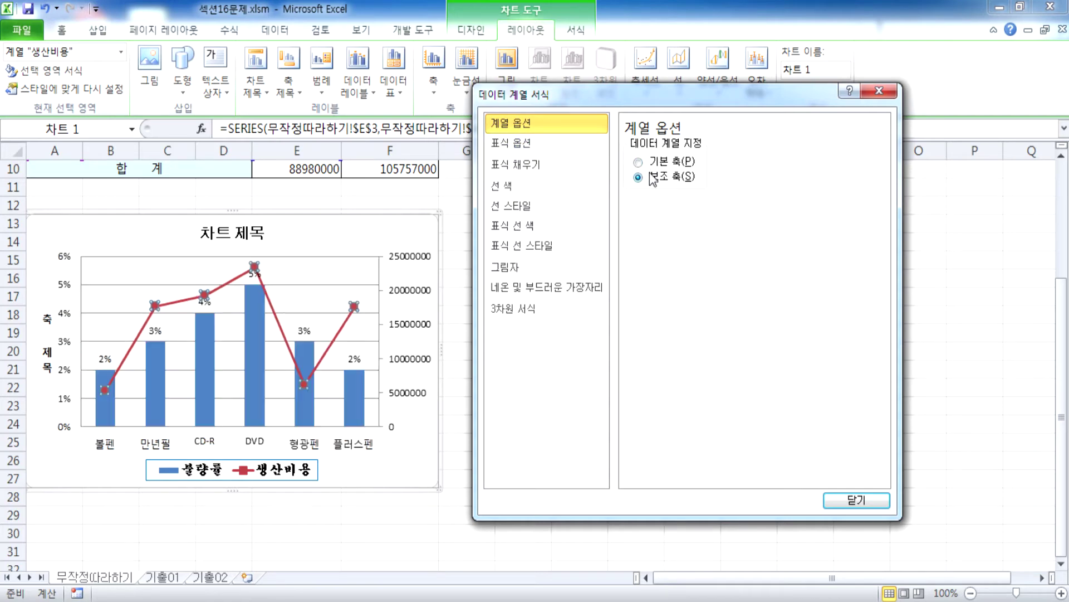
Set the secondary value axis number format to 숫자 with the 1000 단위 구분 기호
{"action": "left_click", "coordinate": [423, 264]}
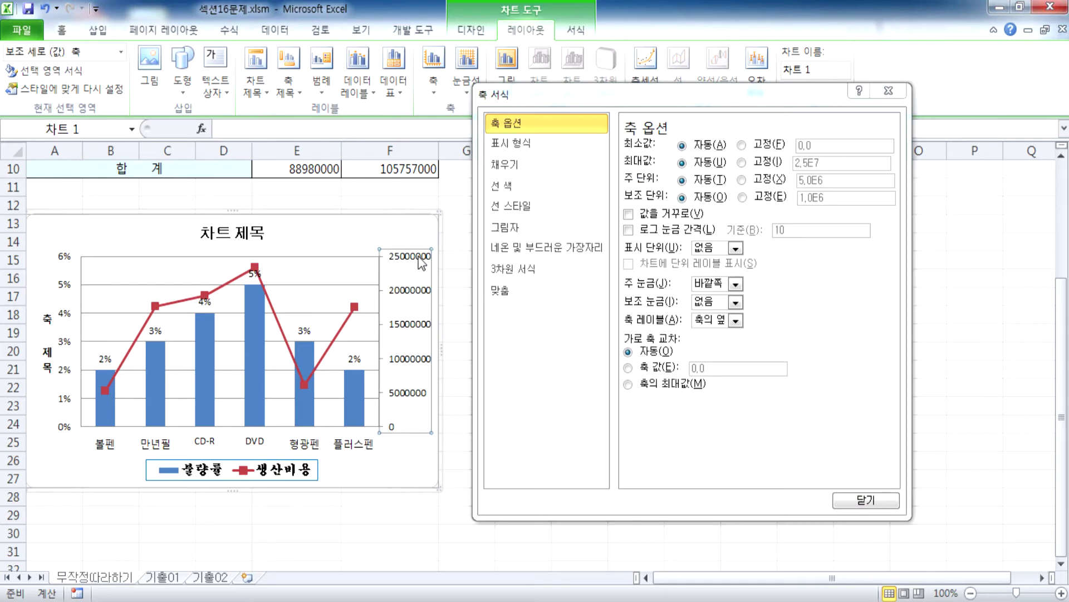
{"action": "left_click", "coordinate": [520, 146]}
{"action": "left_click", "coordinate": [649, 167]}
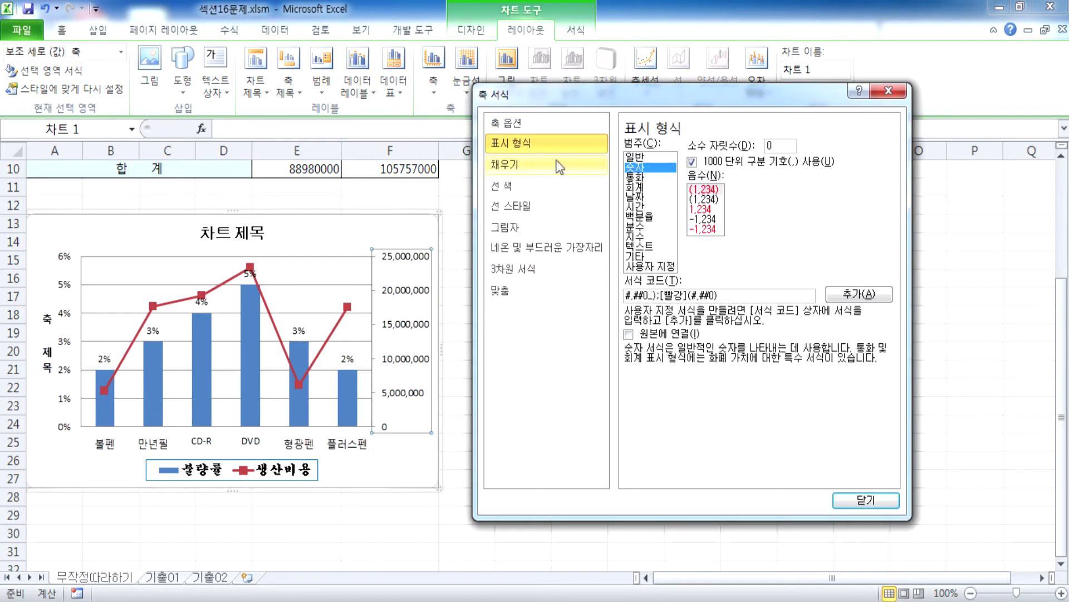
Fix the secondary value axis maximum at 30000000 and its major unit at 10000000
{"action": "left_click", "coordinate": [519, 130]}
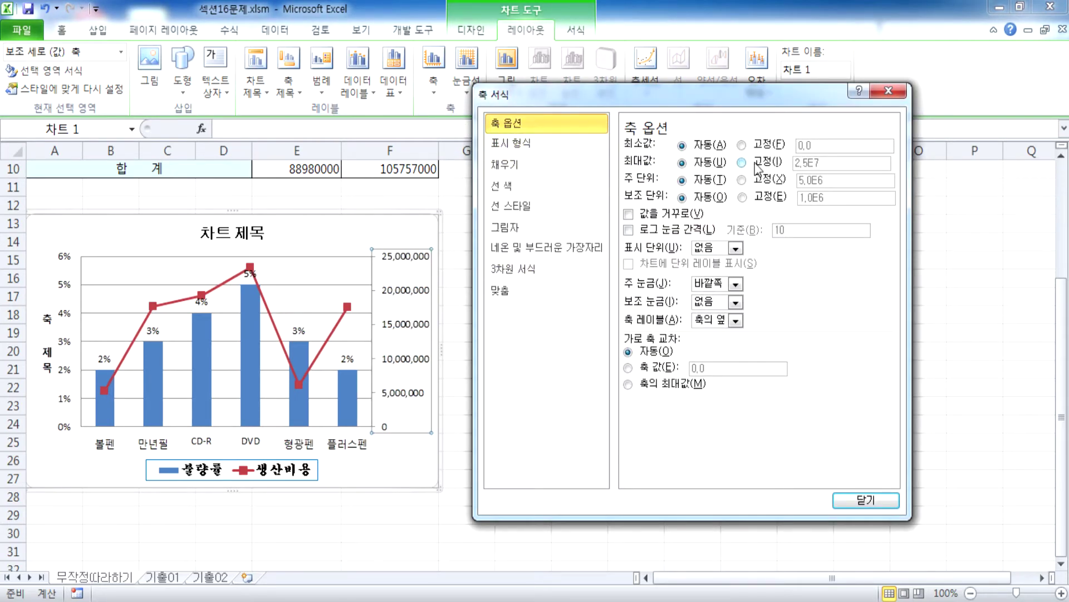
{"action": "left_click", "coordinate": [758, 165]}
{"action": "left_click", "coordinate": [741, 180]}
{"action": "left_click", "coordinate": [742, 162]}
{"action": "type", "text": "30000000"}
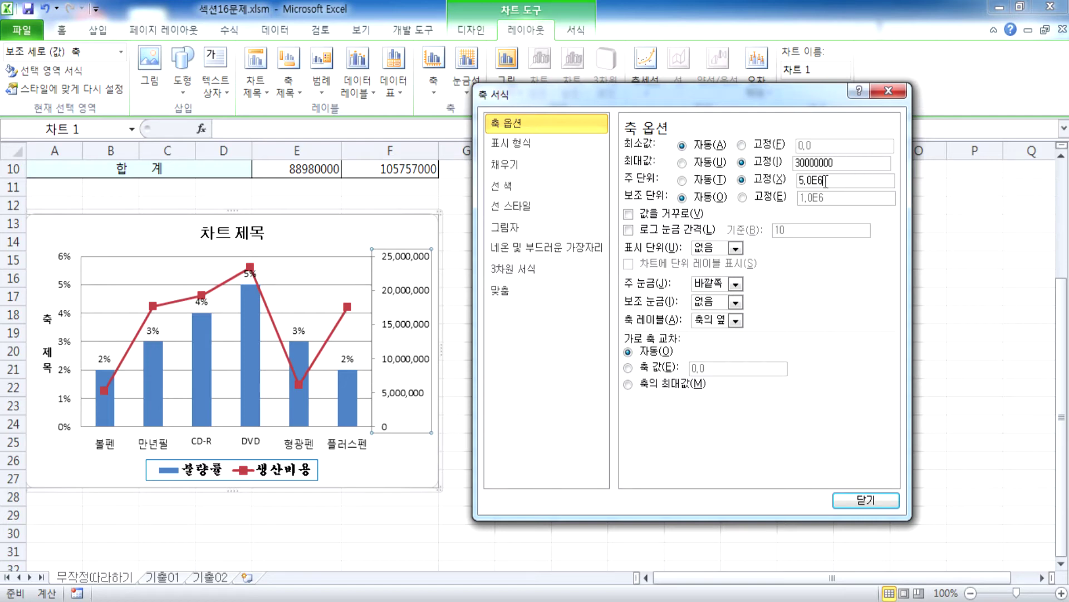
{"action": "left_click_drag", "start_coordinate": [825, 181], "coordinate": [786, 190]}
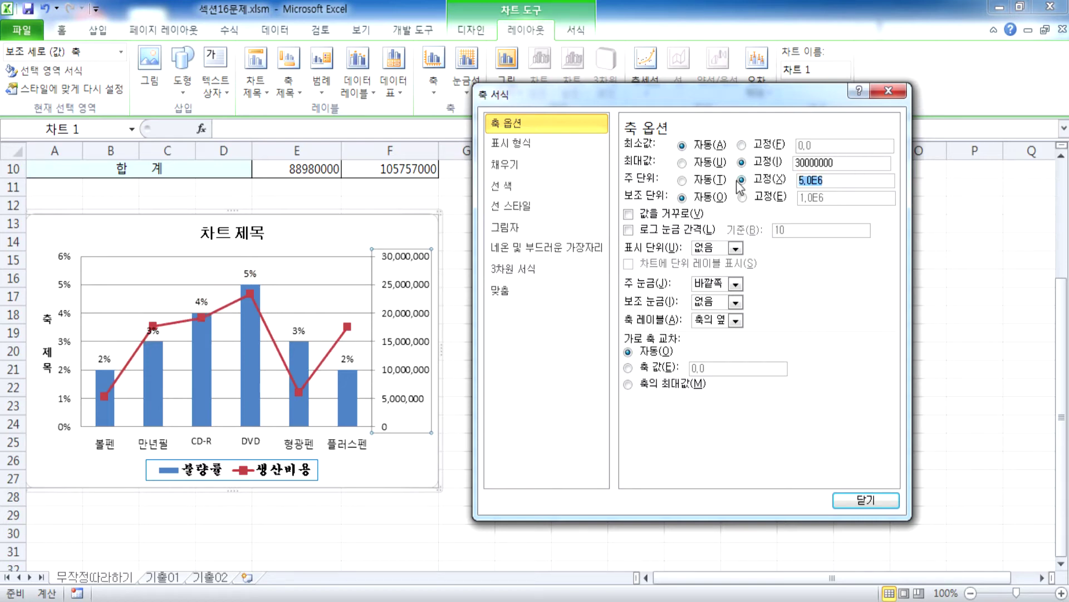
{"action": "type", "text": "10000000"}
{"action": "left_click", "coordinate": [761, 179]}
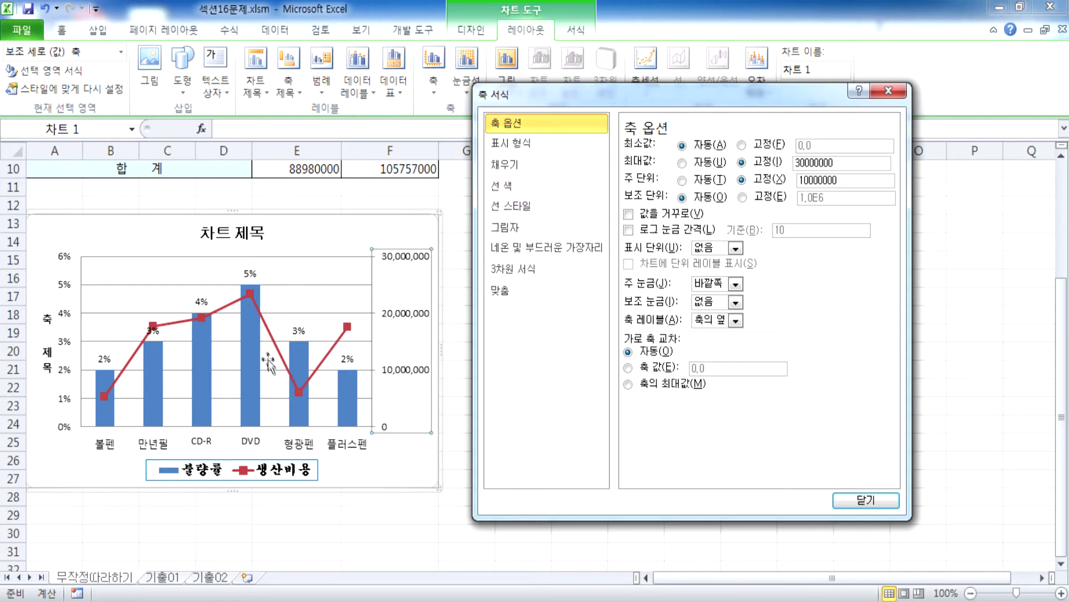
Turn on 완만한 선 in the line style of the 생산비용 series
{"action": "mouse_move", "coordinate": [273, 340]}
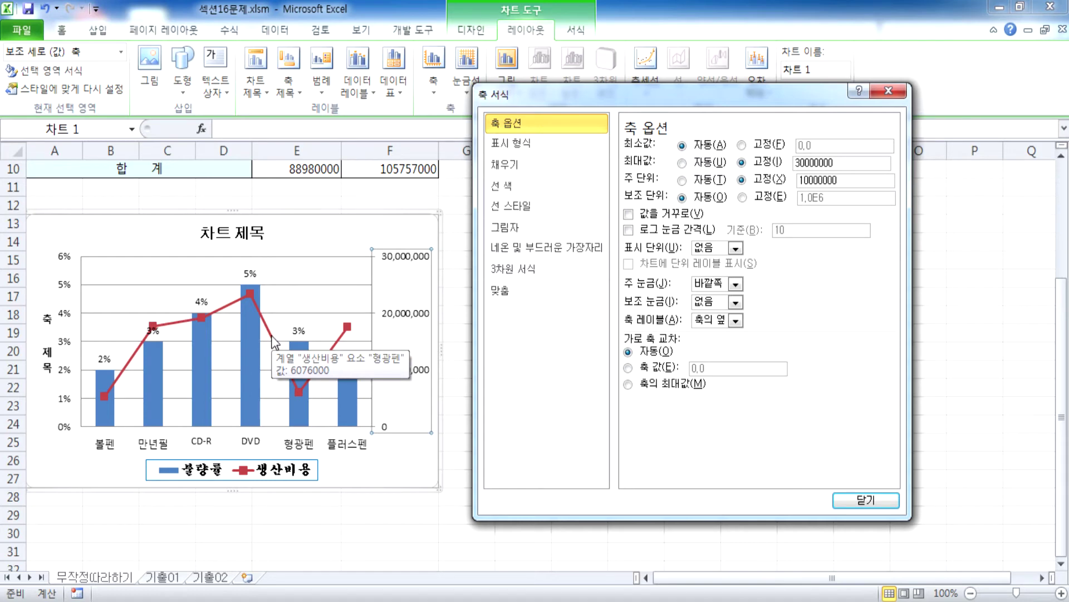
{"action": "left_click", "coordinate": [273, 339]}
{"action": "left_click_drag", "start_coordinate": [681, 94], "coordinate": [674, 22]}
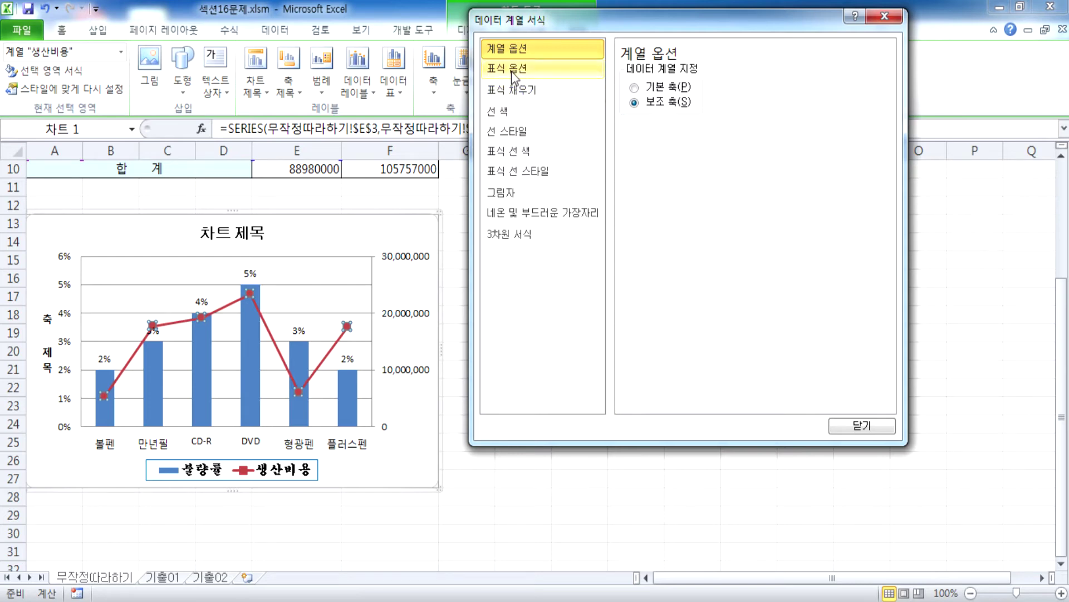
{"action": "left_click", "coordinate": [512, 112]}
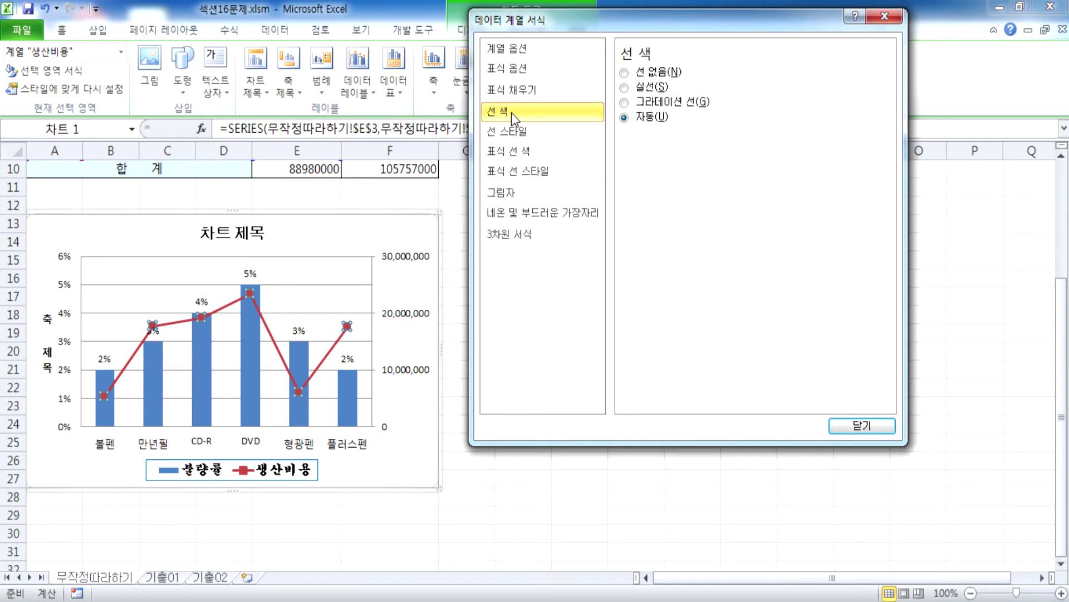
{"action": "left_click", "coordinate": [508, 132]}
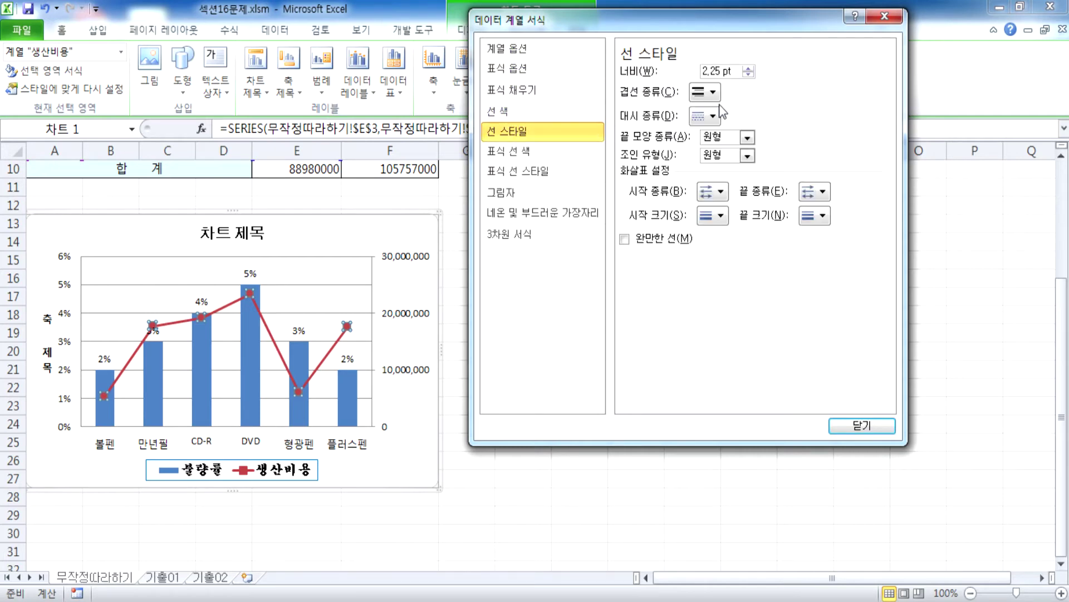
{"action": "left_click", "coordinate": [663, 246]}
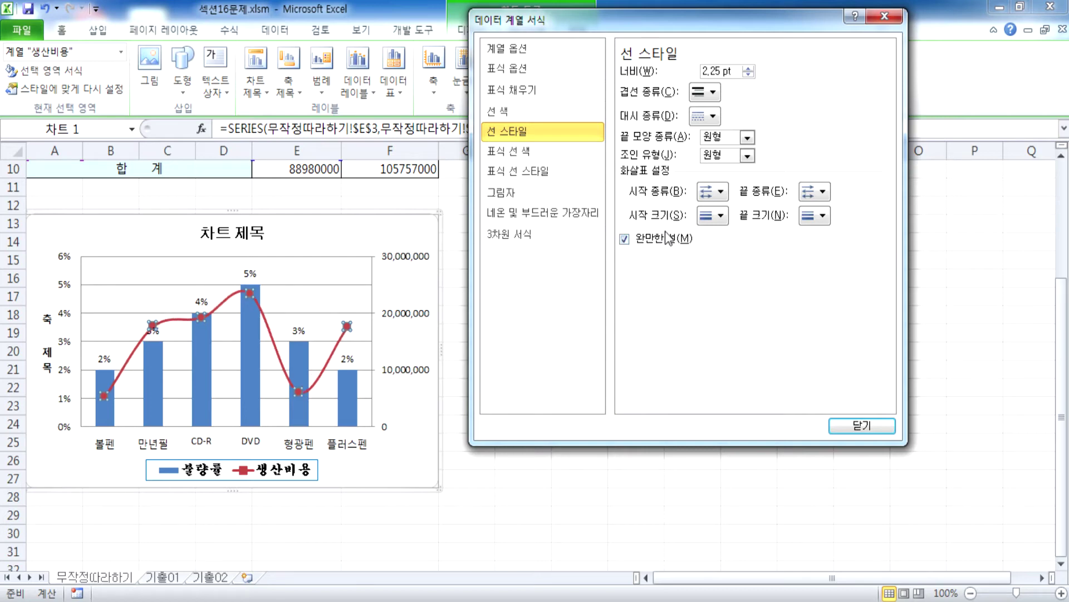
Make the 생산비용 line a solid line (실선) in the standard orange-gold colour
{"action": "left_click", "coordinate": [531, 112]}
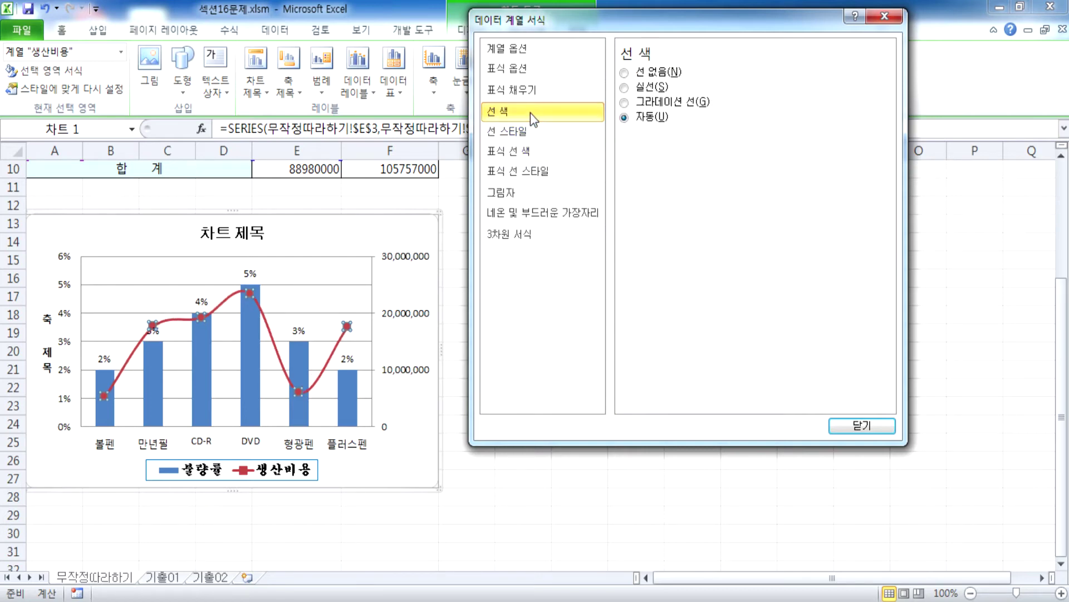
{"action": "left_click", "coordinate": [647, 88]}
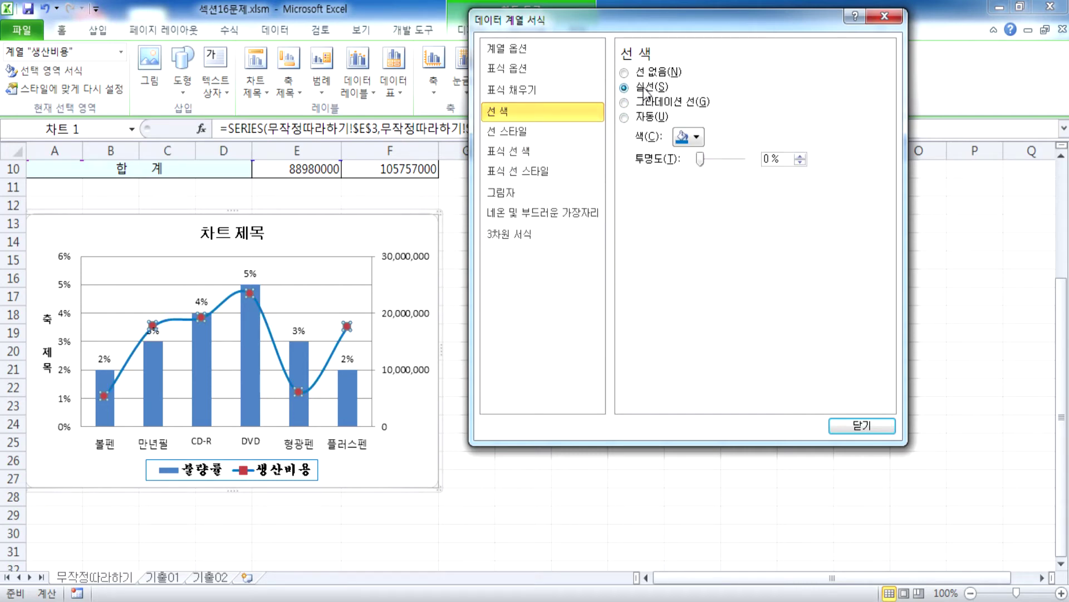
{"action": "left_click", "coordinate": [697, 137]}
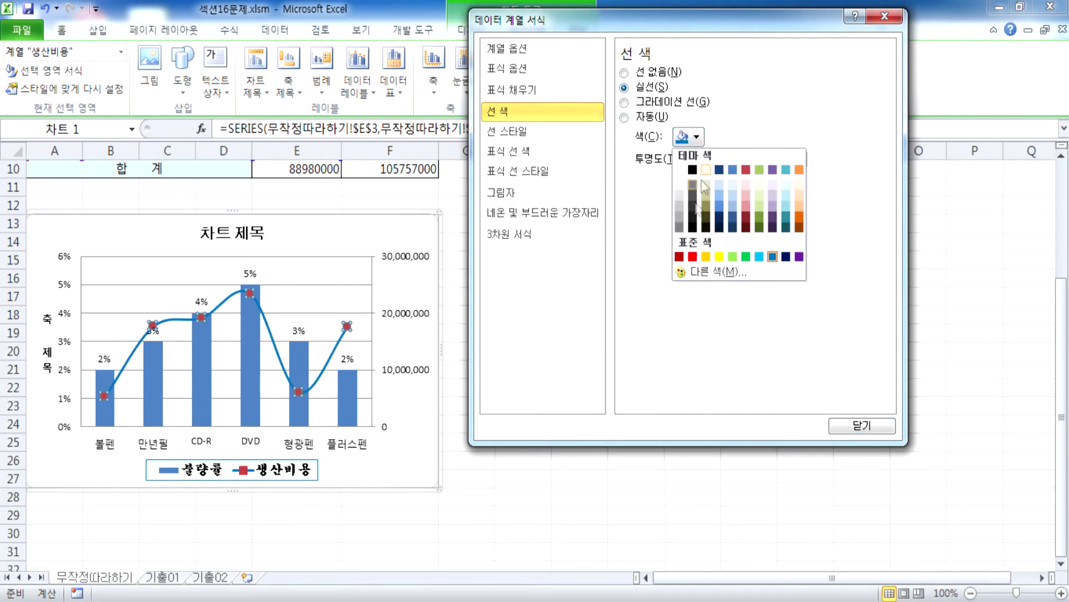
{"action": "left_click", "coordinate": [706, 258]}
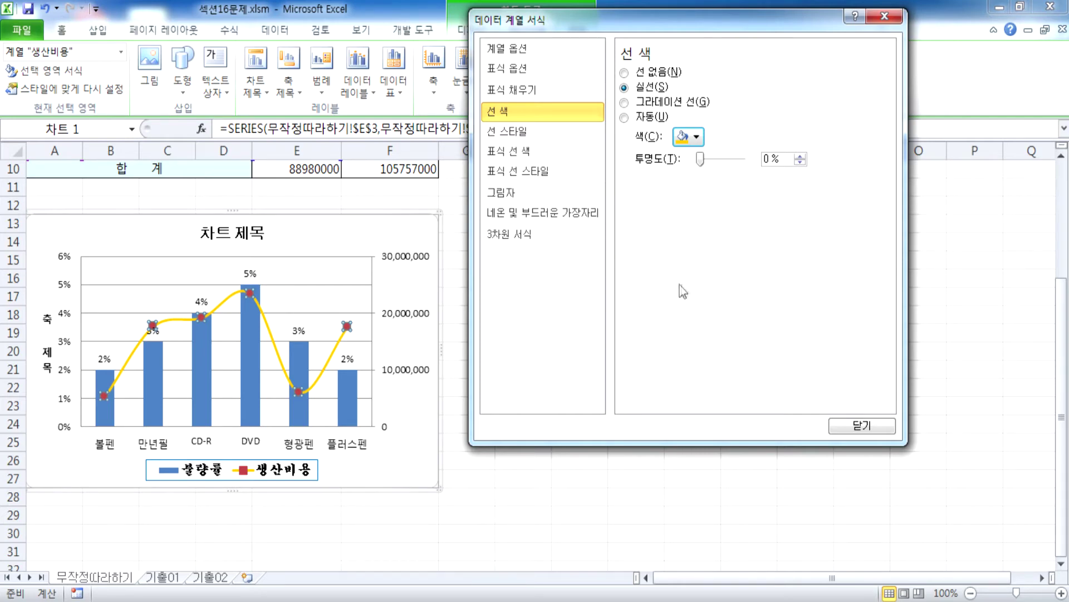
Set the width of the 생산비용 line to 4 pt
{"action": "left_click", "coordinate": [515, 133]}
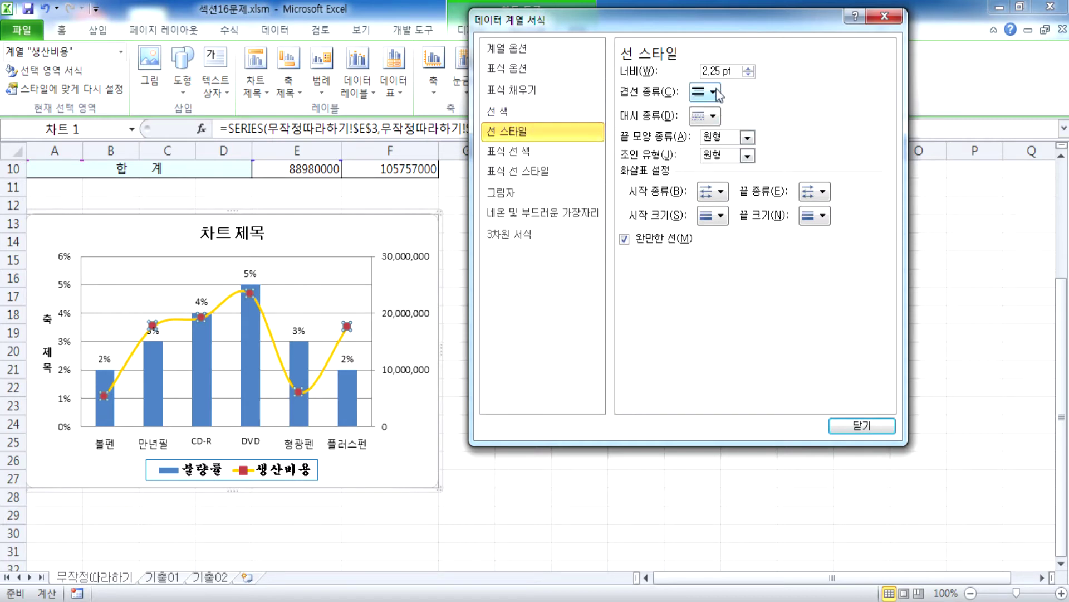
{"action": "left_click", "coordinate": [749, 68]}
{"action": "left_click", "coordinate": [750, 68]}
{"action": "left_click", "coordinate": [749, 68]}
{"action": "left_click", "coordinate": [749, 68]}
{"action": "left_click", "coordinate": [750, 68]}
{"action": "left_click", "coordinate": [749, 68]}
{"action": "left_click", "coordinate": [749, 68]}
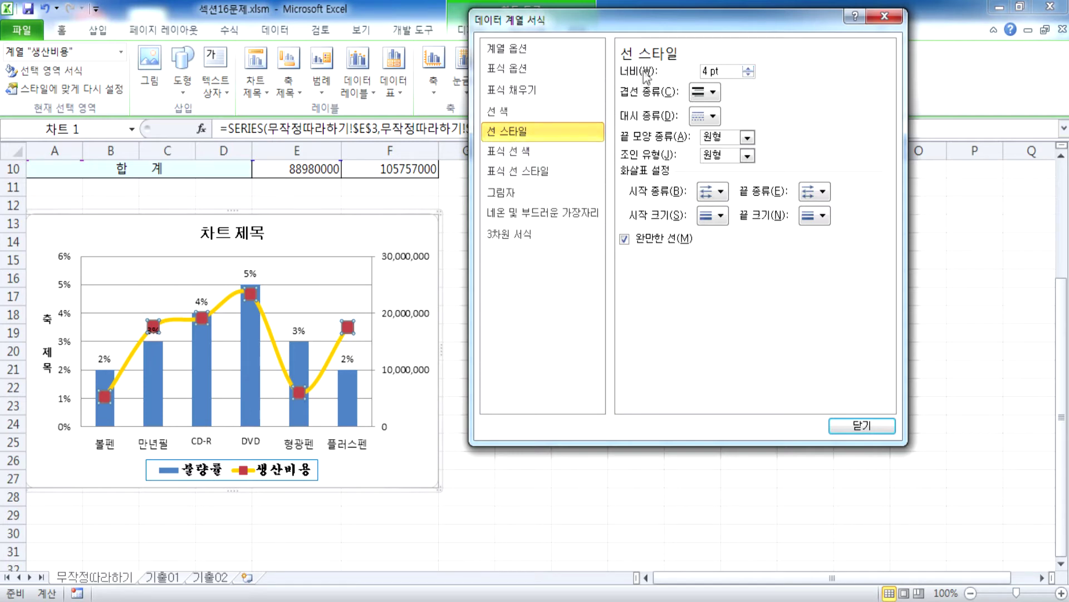
{"action": "left_click", "coordinate": [733, 72]}
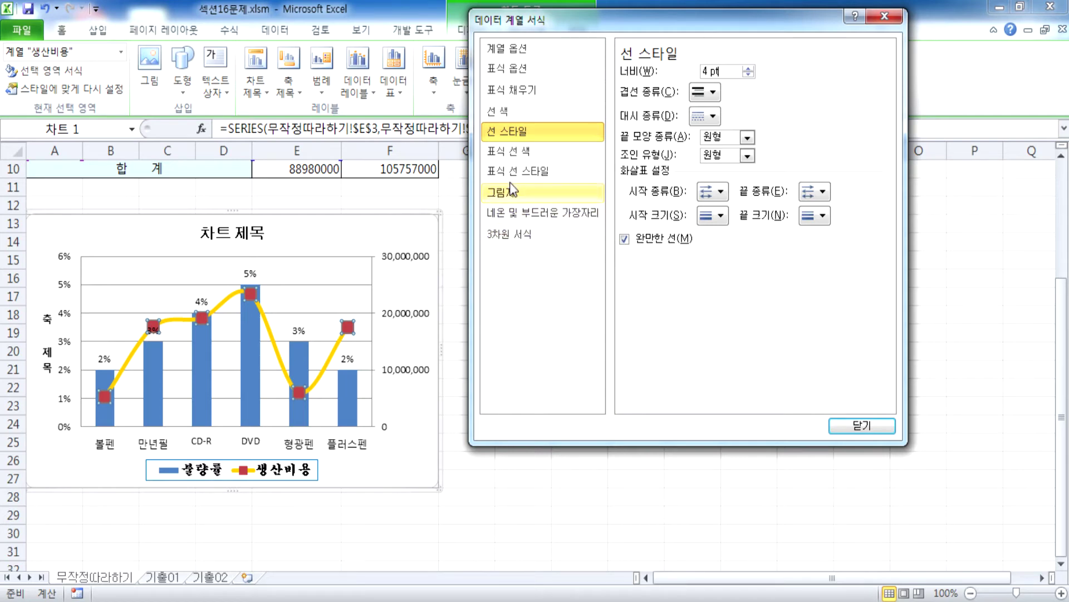
Reapply the standard orange-gold colour to the 생산비용 line and finish formatting the series
{"action": "left_click", "coordinate": [501, 112]}
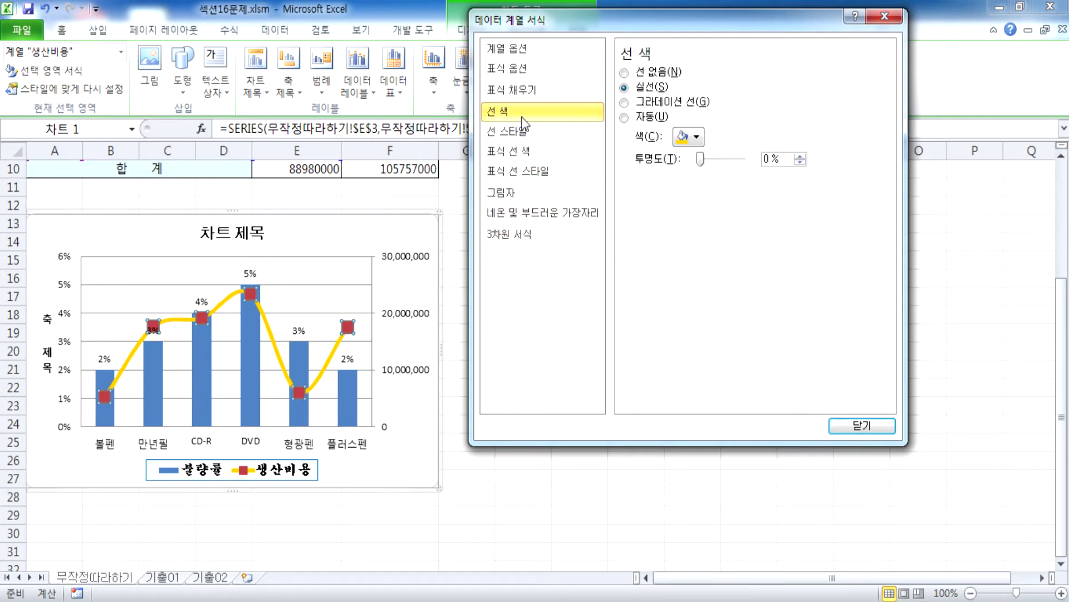
{"action": "left_click", "coordinate": [695, 137]}
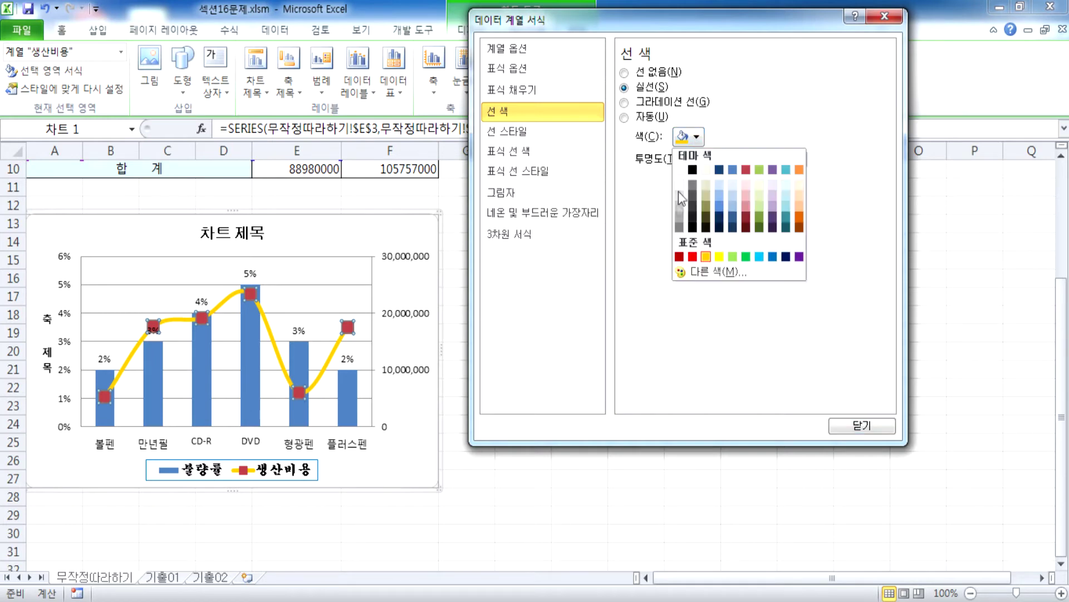
{"action": "left_click", "coordinate": [706, 257]}
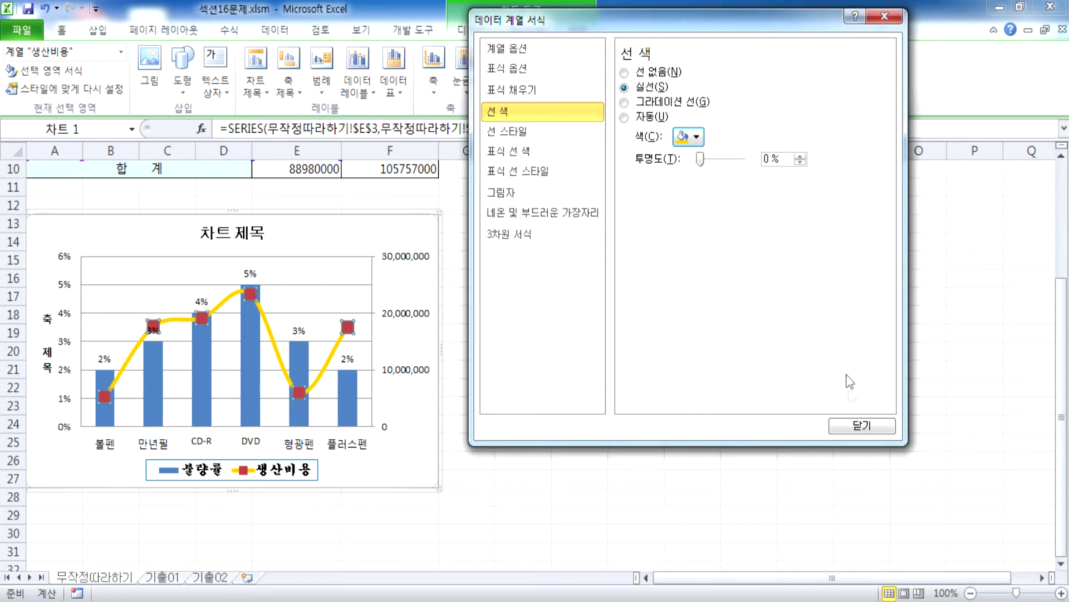
{"action": "left_click", "coordinate": [848, 426]}
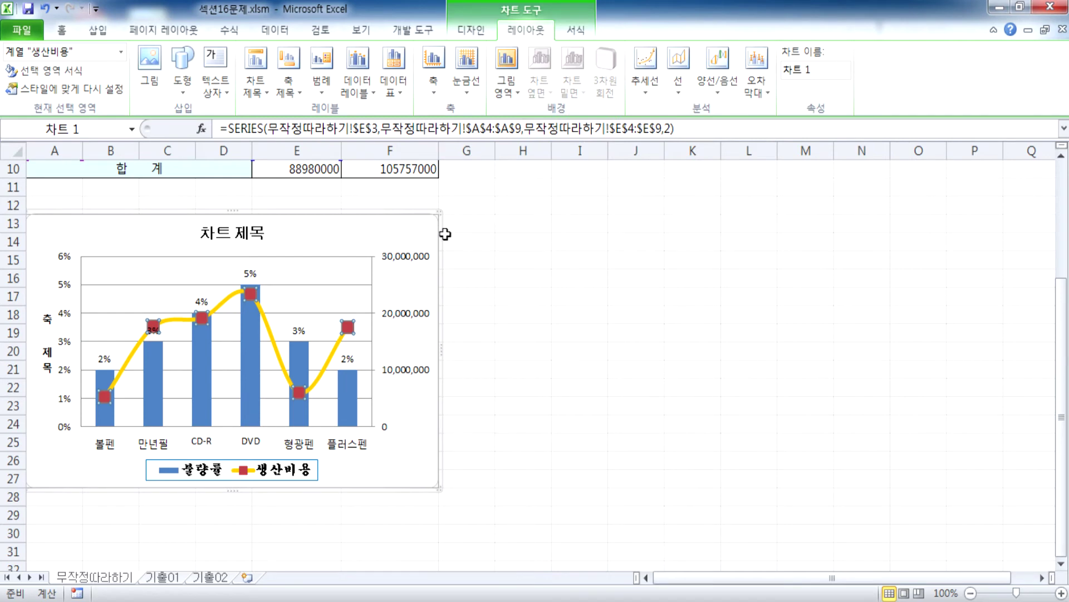
Apply the outer shadow preset 오프셋 대각선 오른쪽 아래 to the chart area and deselect the chart
{"action": "double_click", "coordinate": [352, 232]}
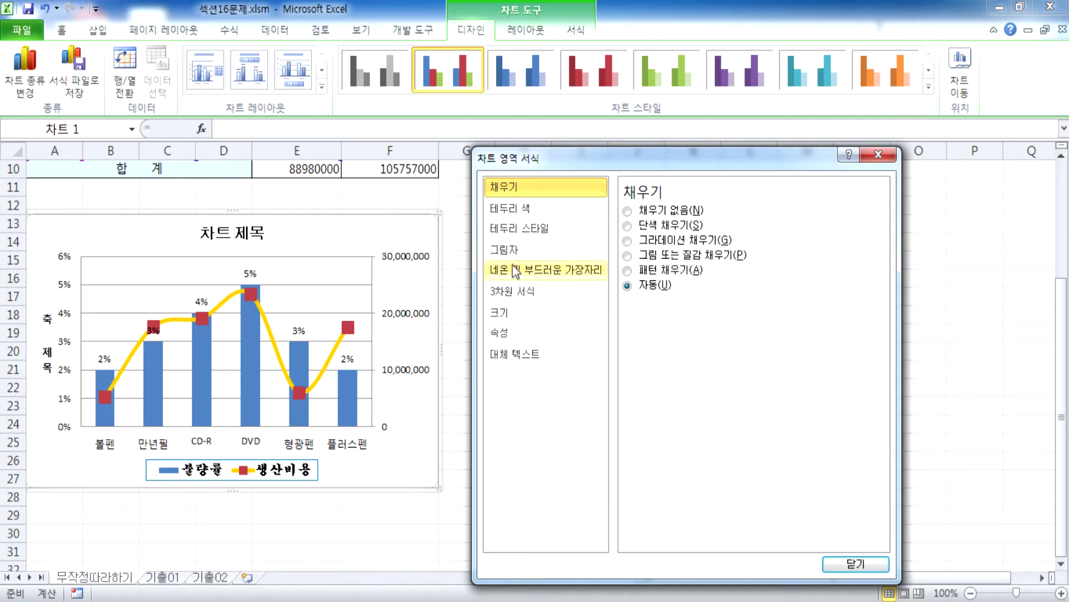
{"action": "left_click", "coordinate": [506, 249]}
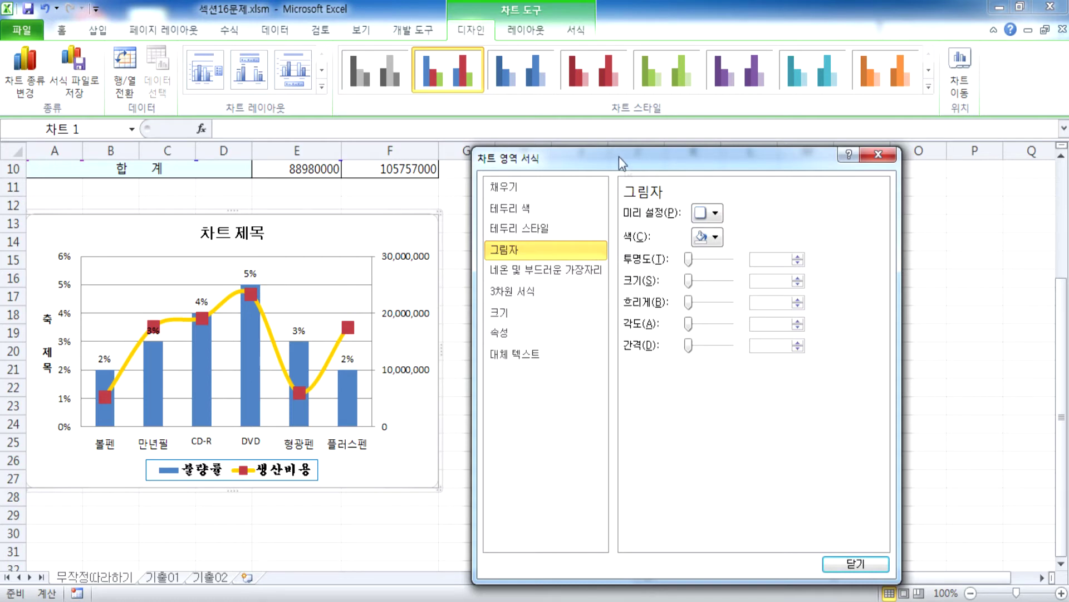
{"action": "left_click_drag", "start_coordinate": [619, 156], "coordinate": [575, 76]}
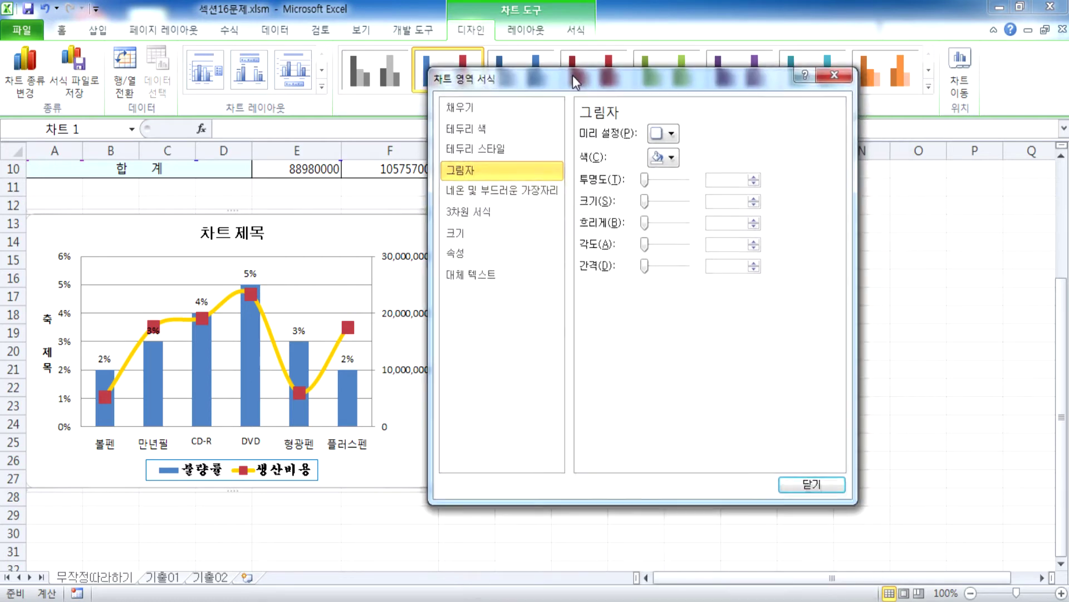
{"action": "left_click", "coordinate": [671, 137]}
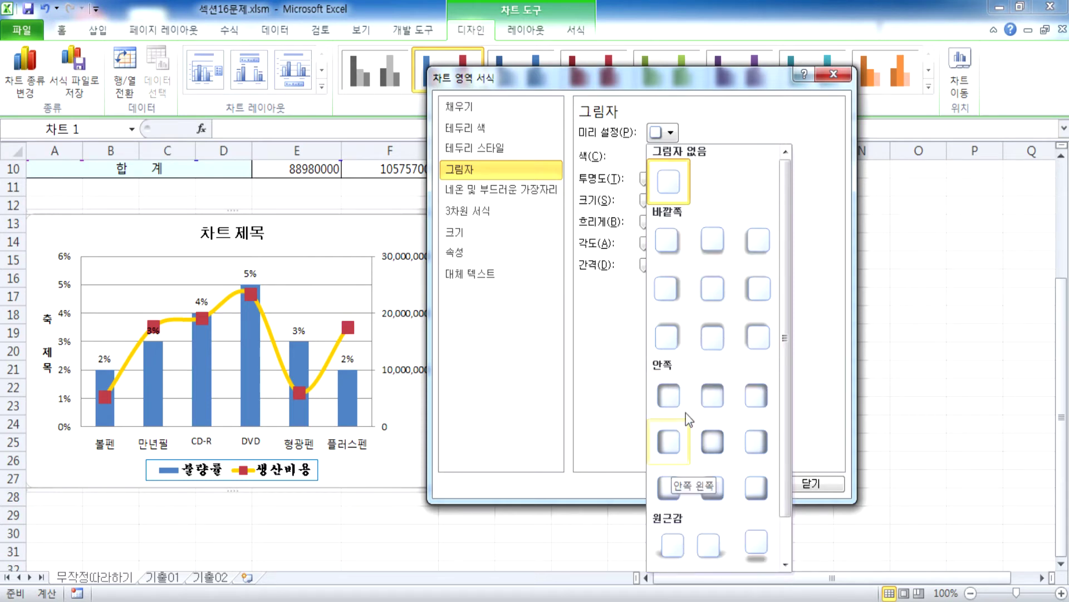
{"action": "scroll", "coordinate": [691, 409], "scroll_direction": "down", "scroll_amount": 1}
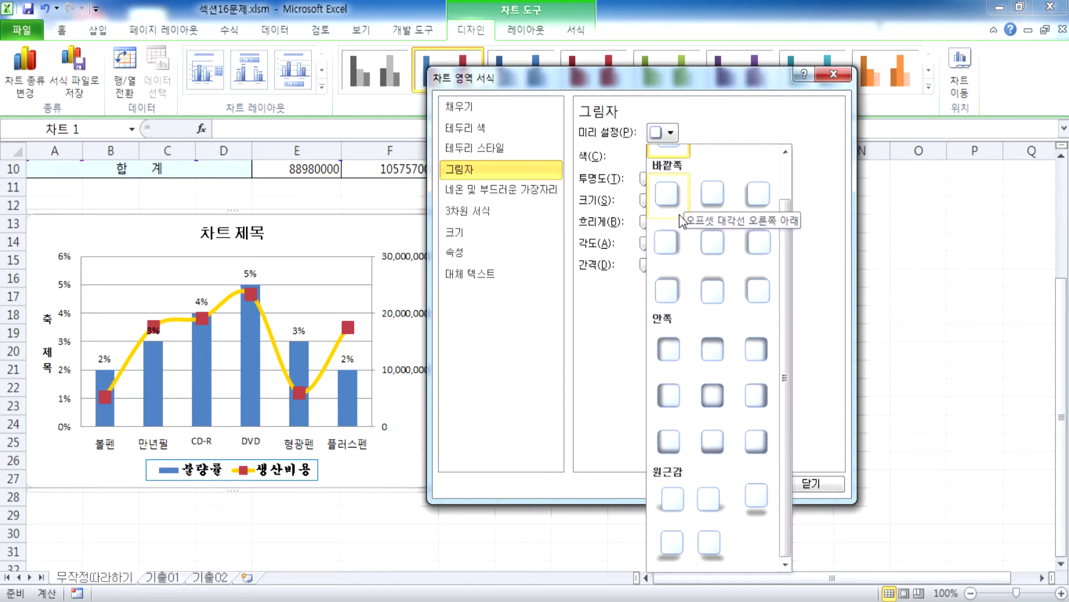
{"action": "left_click", "coordinate": [667, 198]}
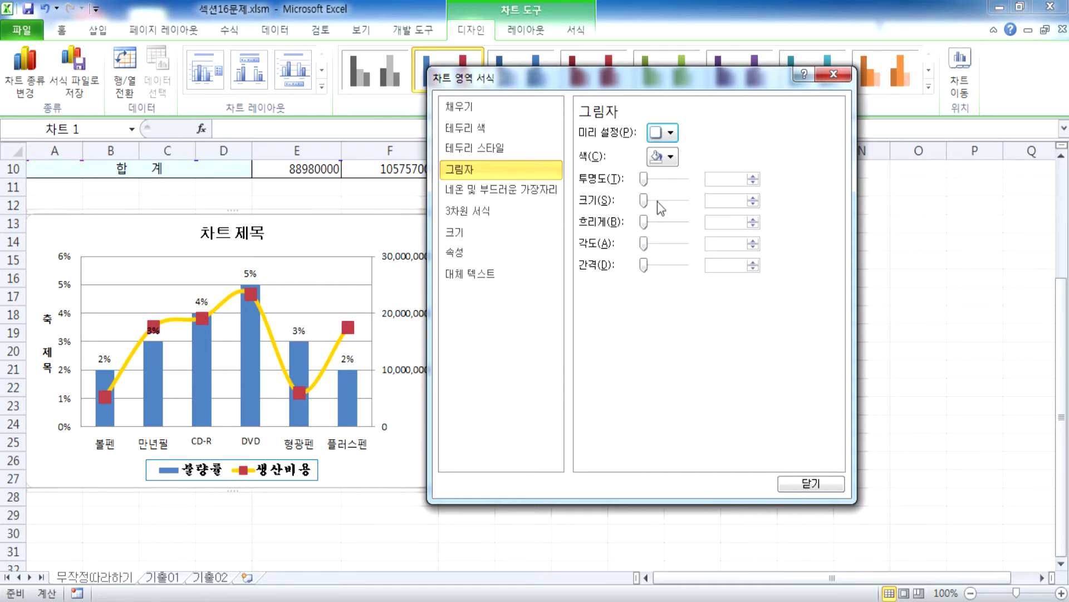
{"action": "left_click_drag", "start_coordinate": [549, 89], "coordinate": [685, 100]}
{"action": "left_click", "coordinate": [521, 218]}
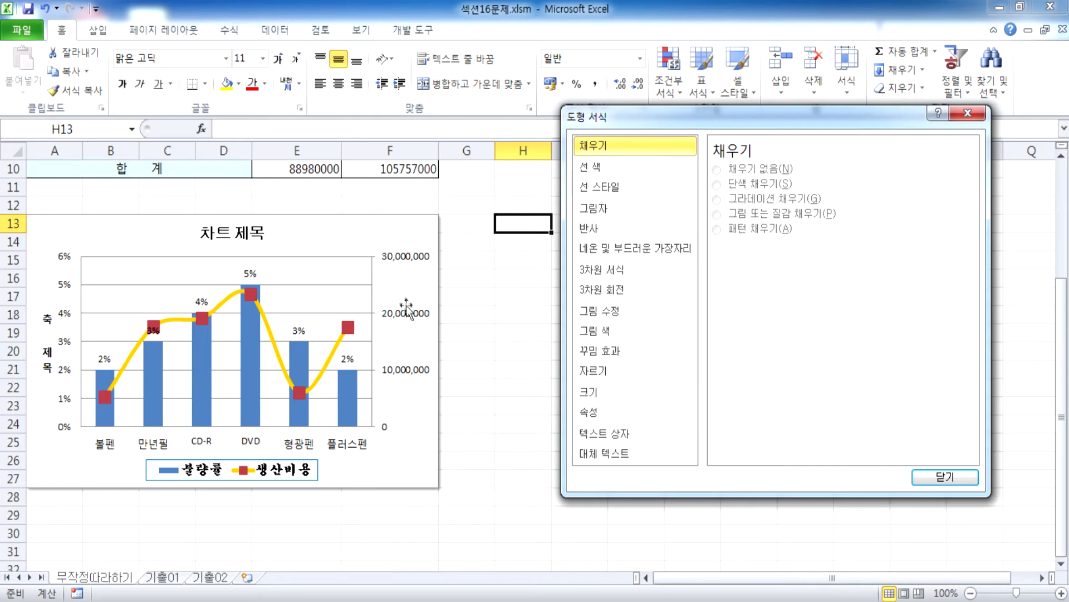
Review the chart area's border and shadow settings, give its border rounded corners (둥근 모서리), and finish formatting
{"action": "left_click", "coordinate": [389, 222]}
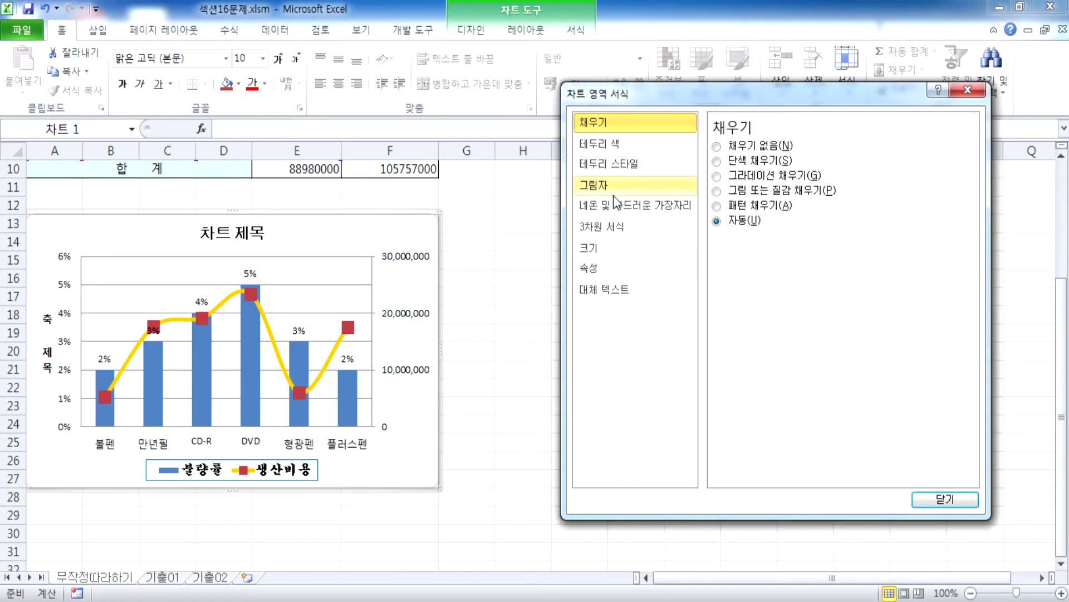
{"action": "left_click", "coordinate": [616, 163]}
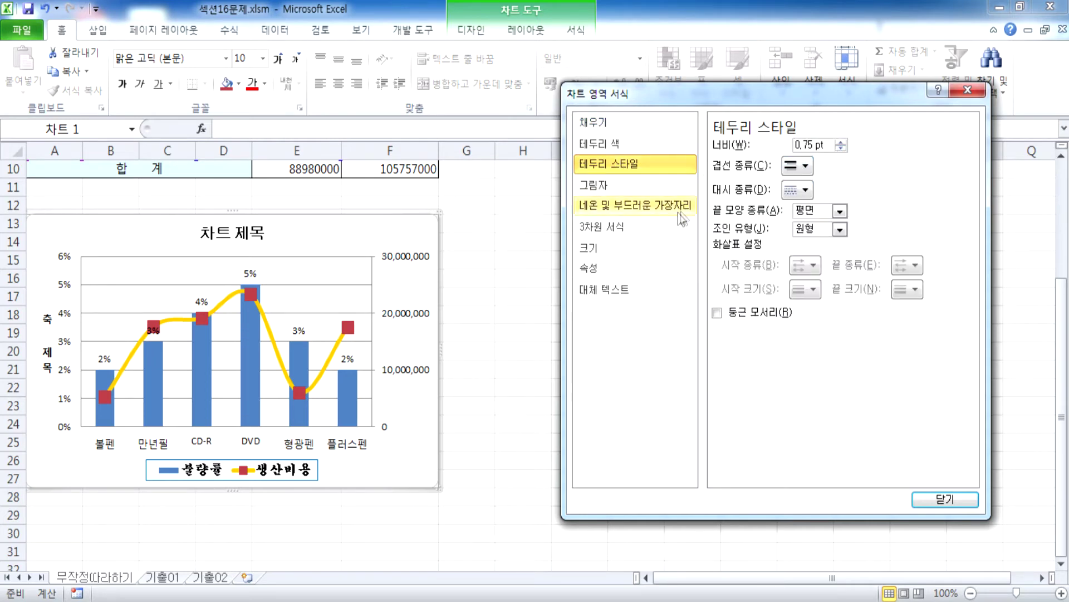
{"action": "left_click", "coordinate": [604, 146]}
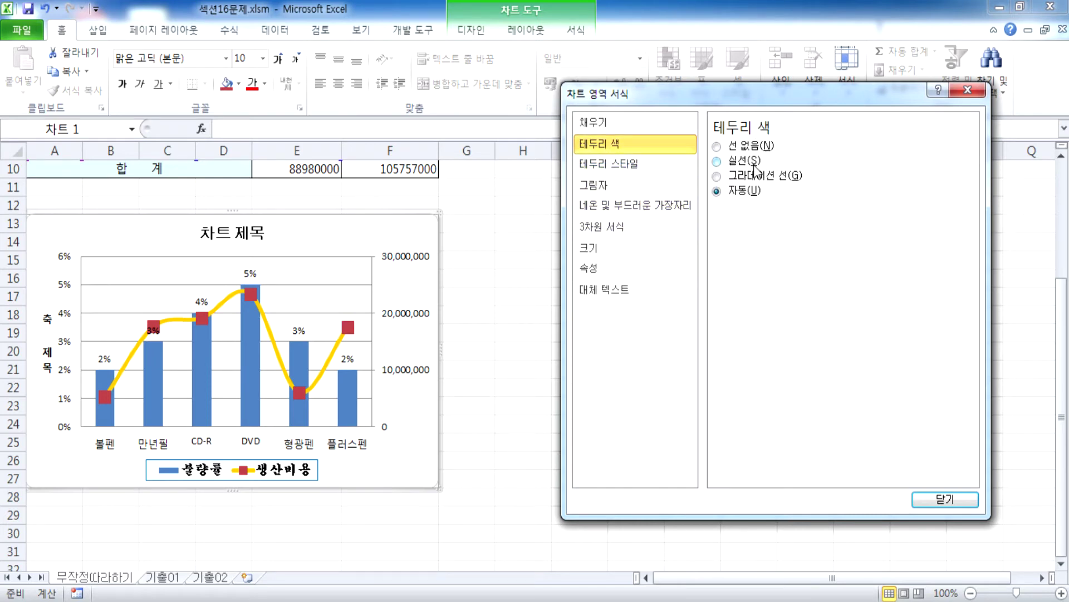
{"action": "left_click", "coordinate": [631, 185]}
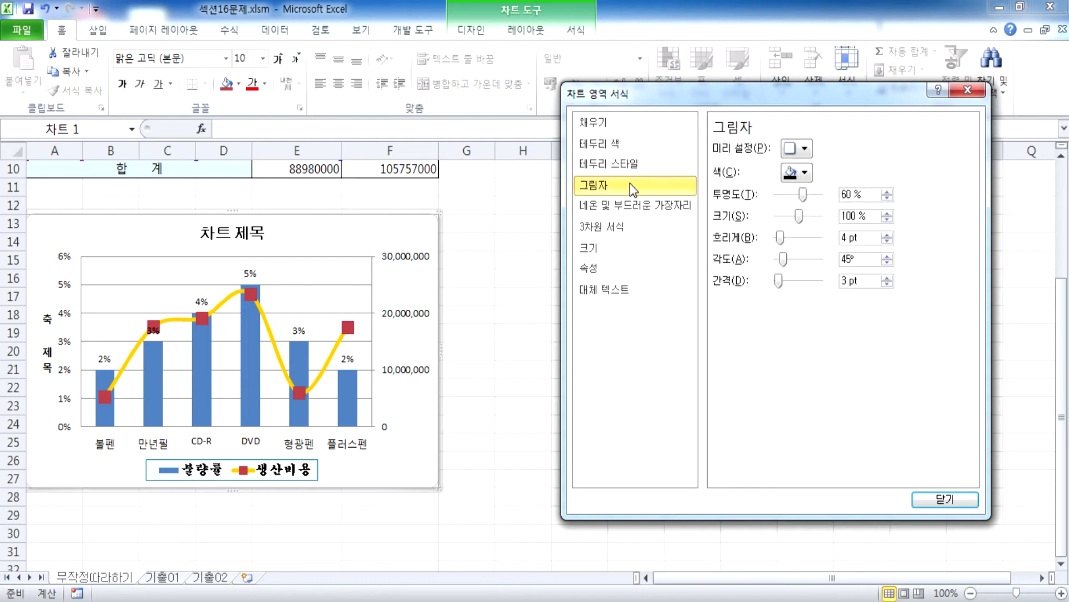
{"action": "left_click", "coordinate": [799, 150]}
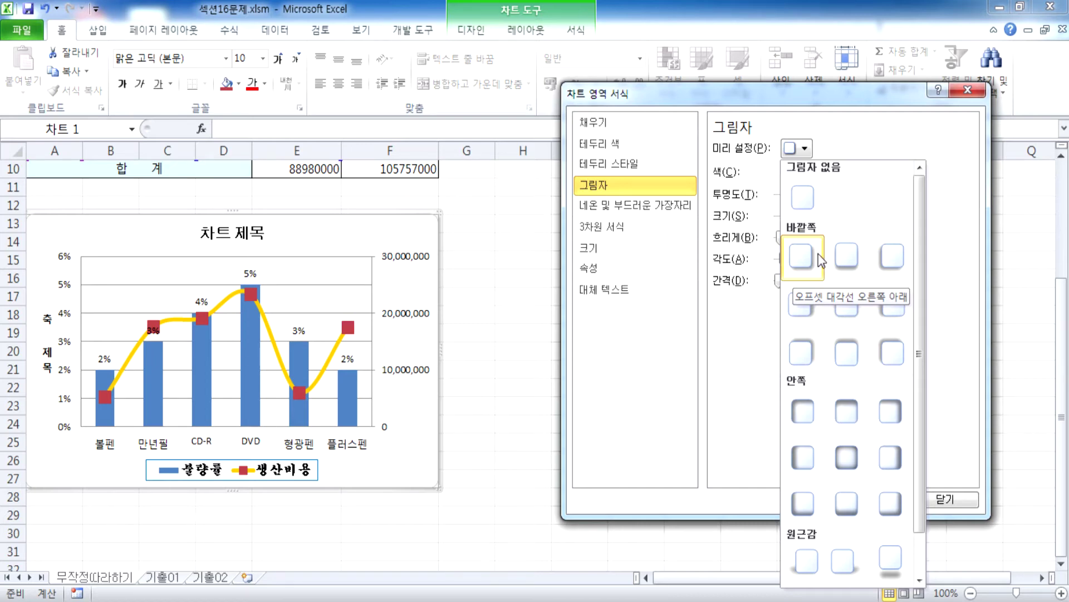
{"action": "left_click", "coordinate": [616, 164]}
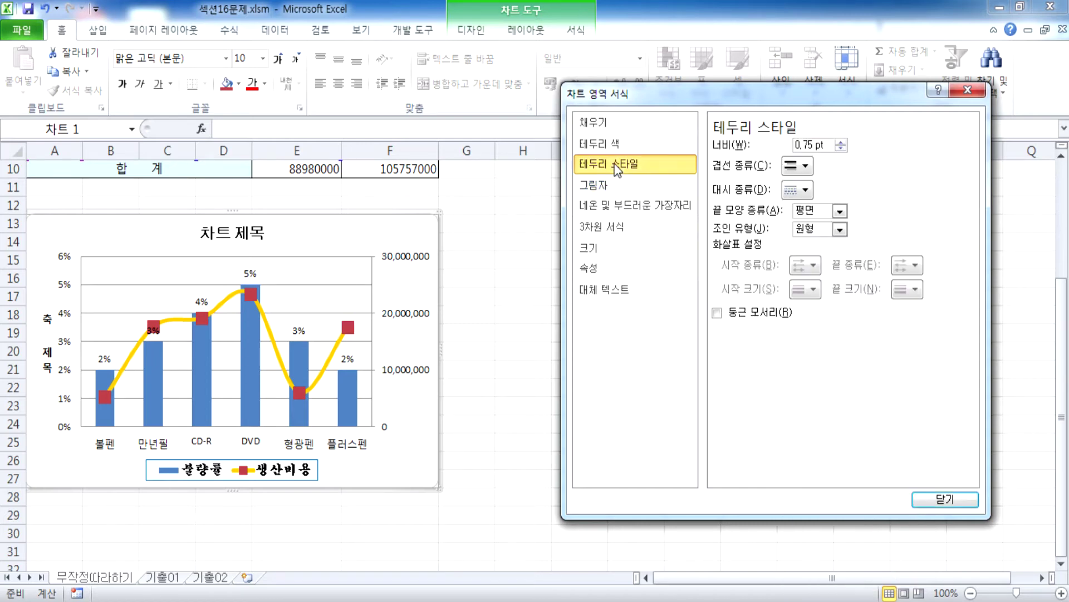
{"action": "left_click", "coordinate": [724, 316]}
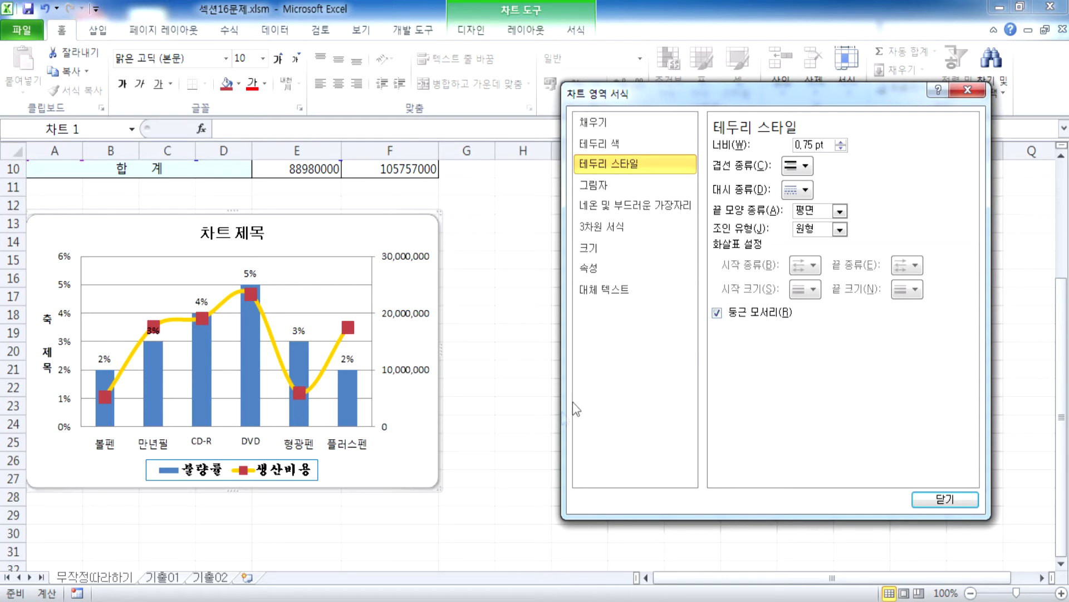
{"action": "left_click", "coordinate": [536, 421]}
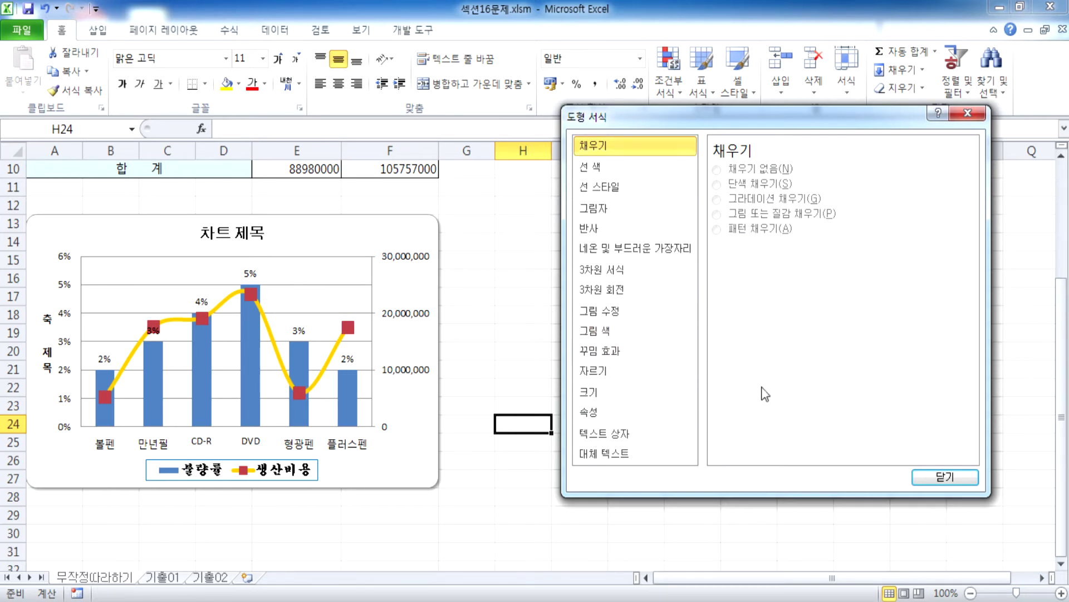
{"action": "left_click", "coordinate": [950, 473]}
{"action": "left_click", "coordinate": [677, 333]}
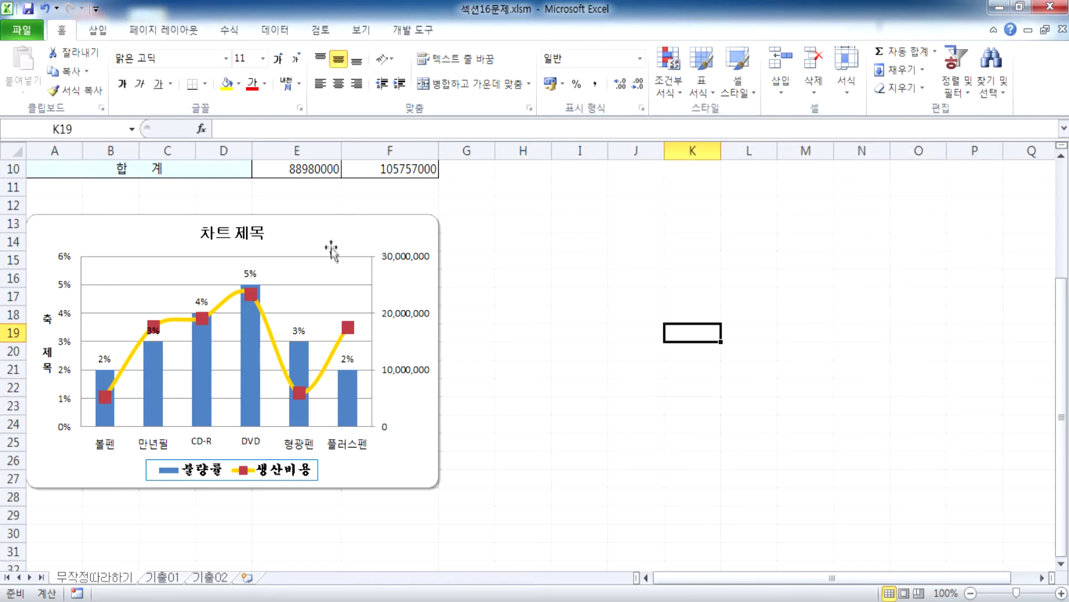
Review the formatting options of the chart area, chart title, vertical axis title, legend, gridlines and plot area
{"action": "double_click", "coordinate": [361, 233]}
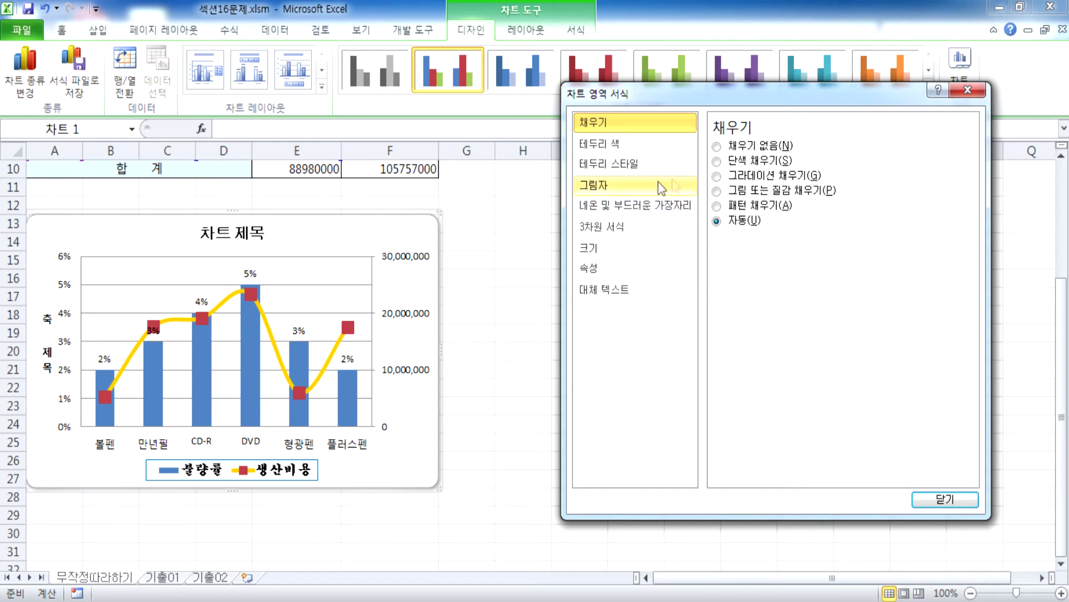
{"action": "left_click", "coordinate": [226, 234]}
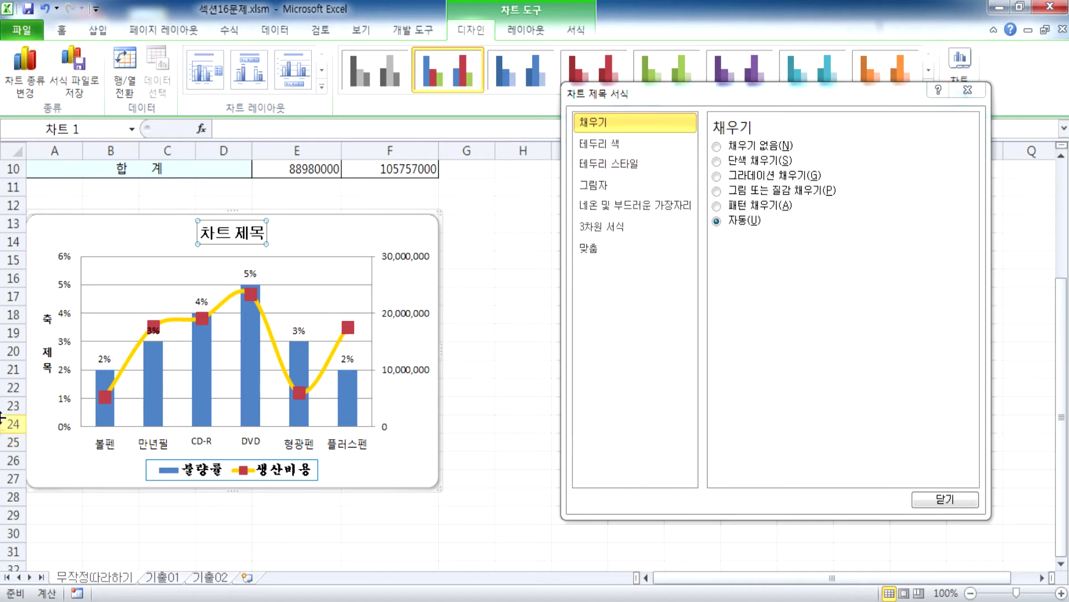
{"action": "left_click", "coordinate": [43, 366]}
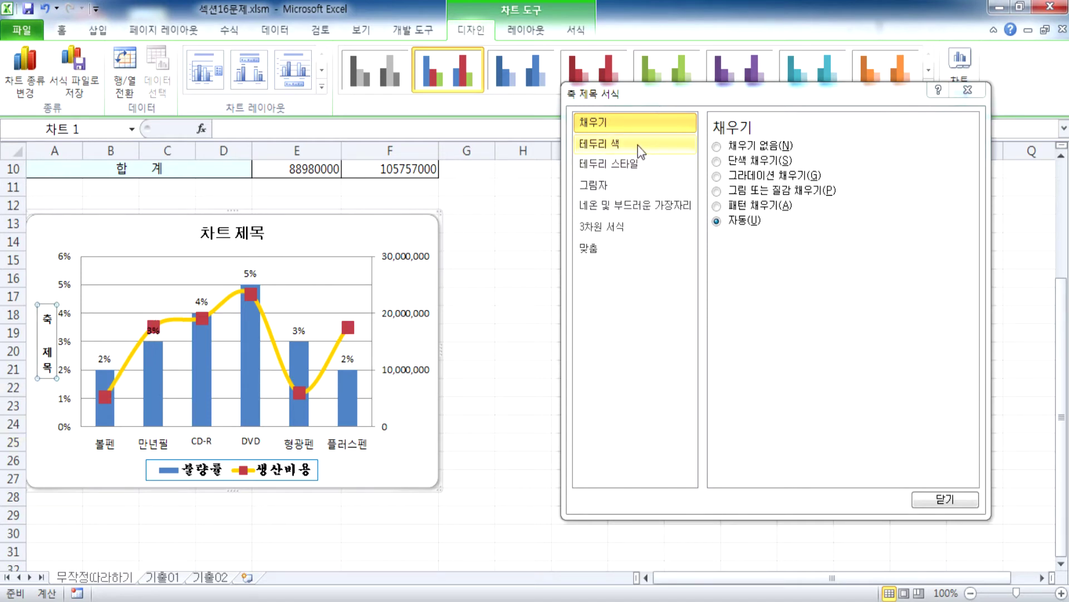
{"action": "left_click", "coordinate": [305, 473]}
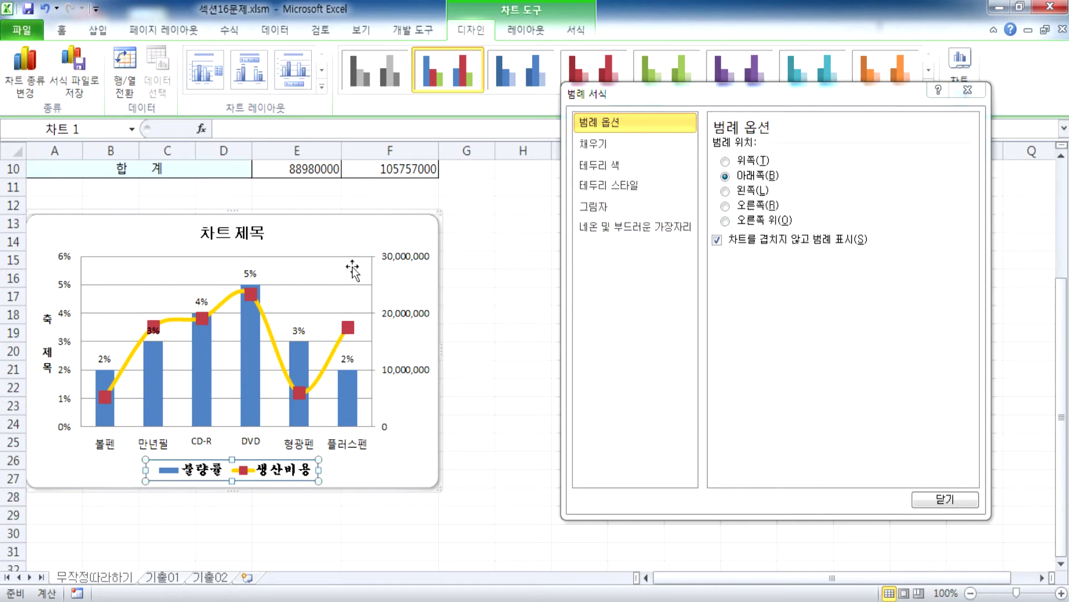
{"action": "left_click", "coordinate": [329, 291]}
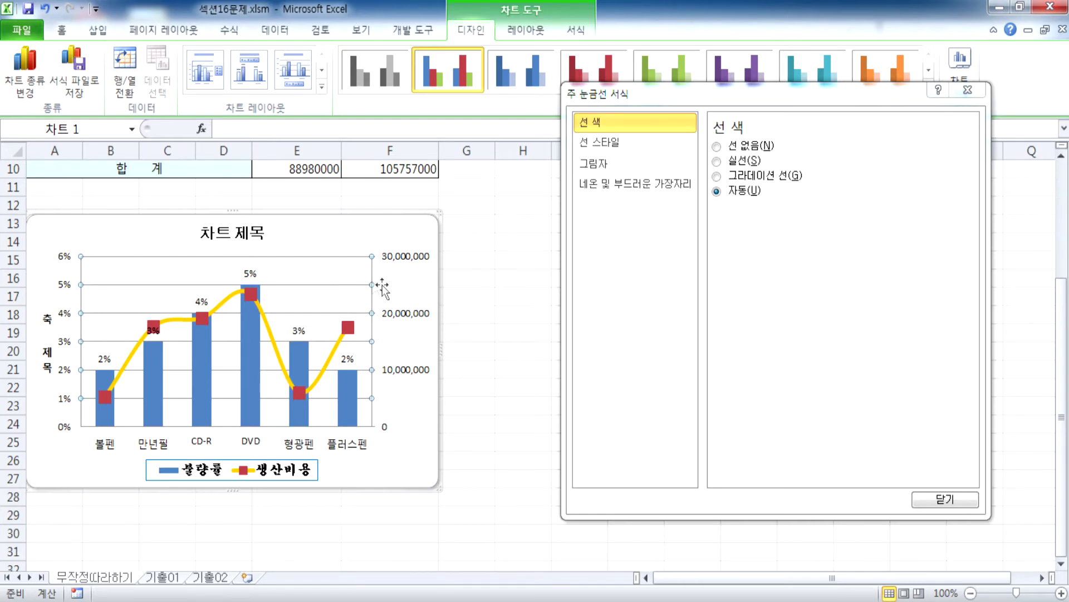
{"action": "left_click", "coordinate": [405, 302]}
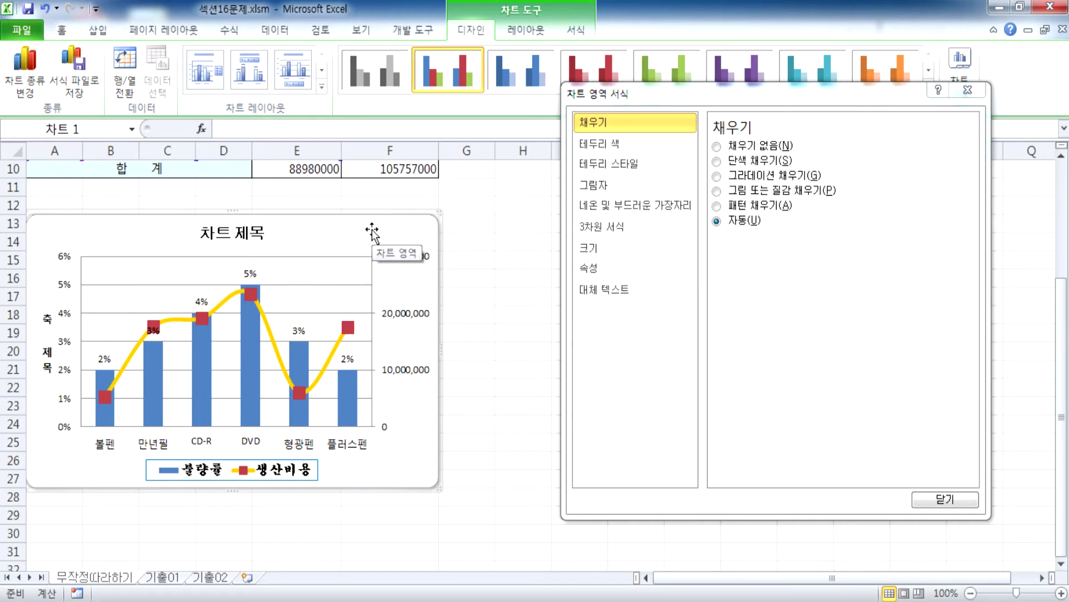
{"action": "left_click", "coordinate": [337, 273]}
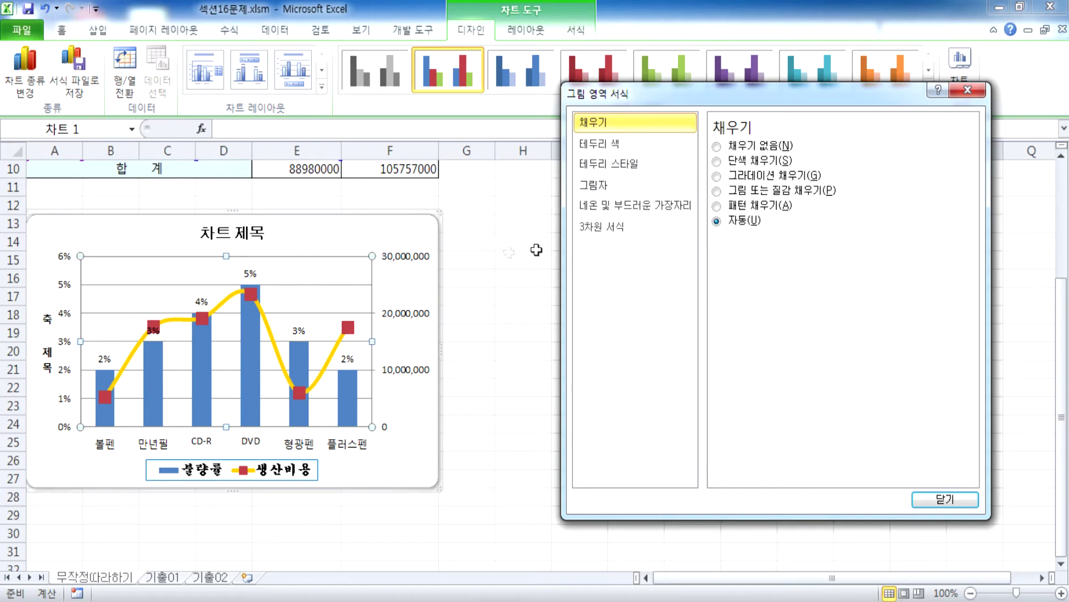
{"action": "left_click", "coordinate": [400, 216]}
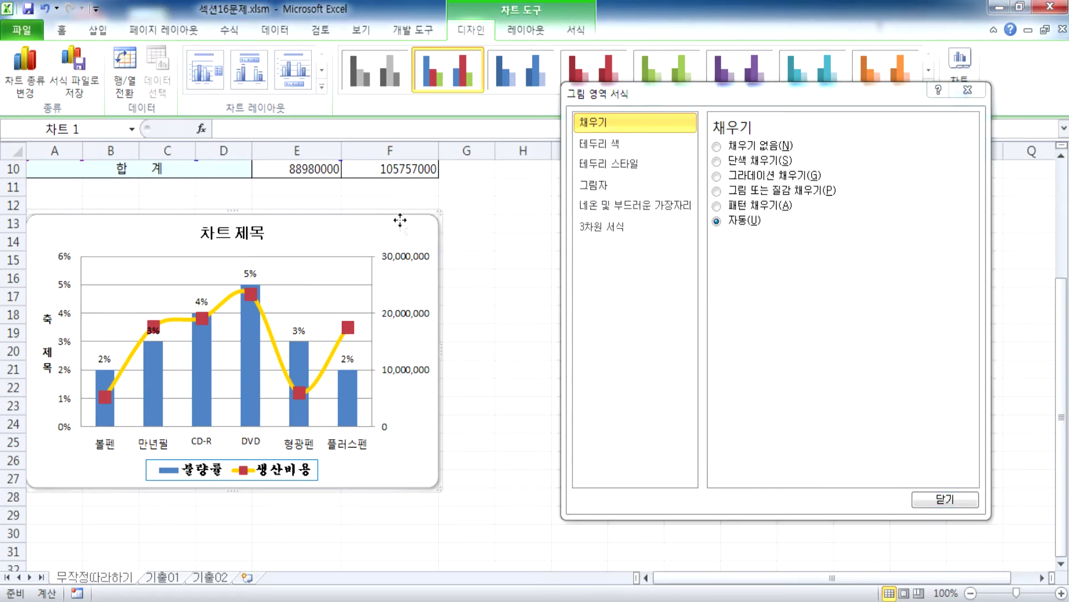
Replace the chart title with 품목별 불량률 및 생산비용
{"action": "left_click", "coordinate": [245, 238]}
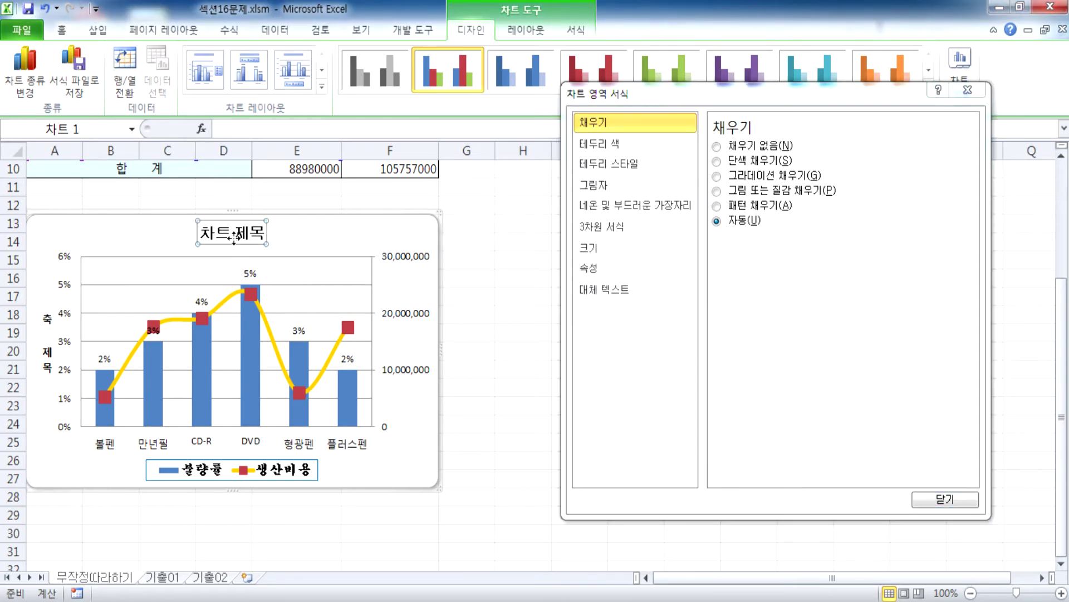
{"action": "type", "text": "vba"}
{"action": "key", "text": "BackSpace"}
{"action": "key", "text": "BackSpace"}
{"action": "key", "text": "BackSpace"}
{"action": "type", "text": "품"}
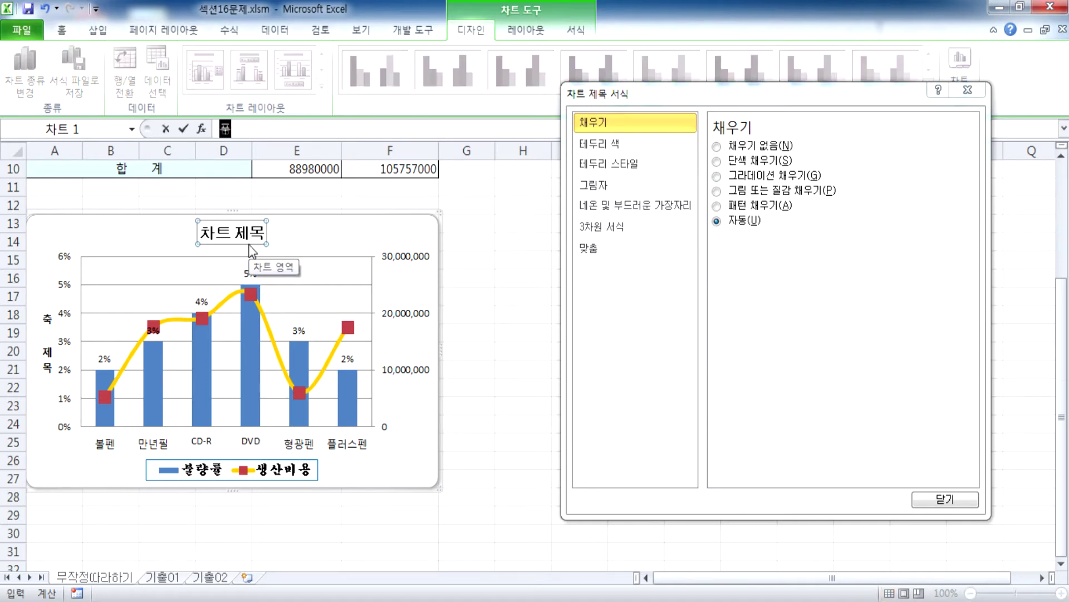
{"action": "type", "text": "목별 블량률"}
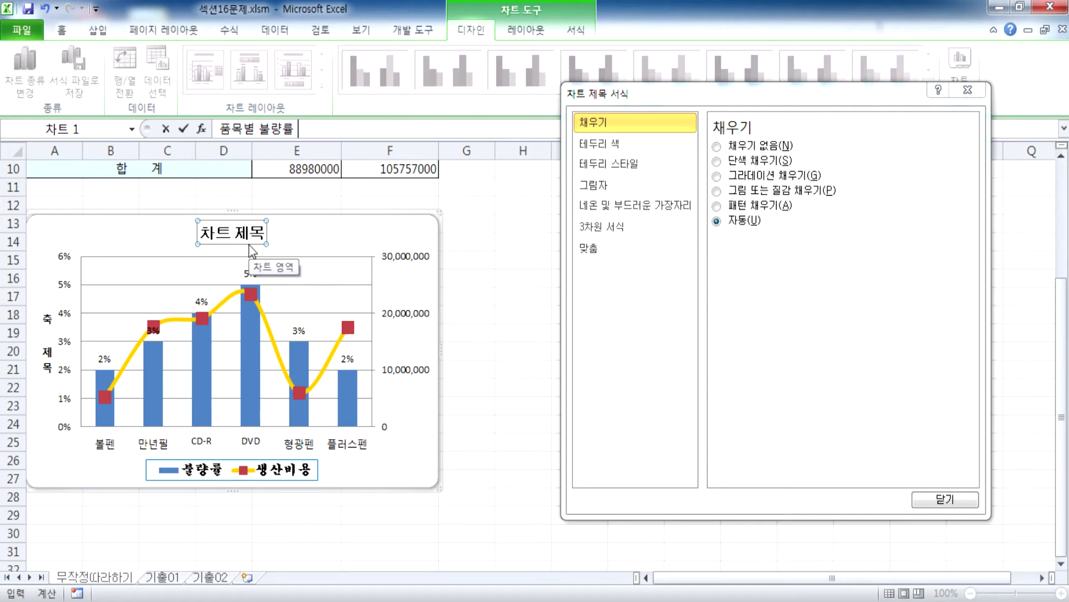
{"action": "type", "text": " 및 생산비용"}
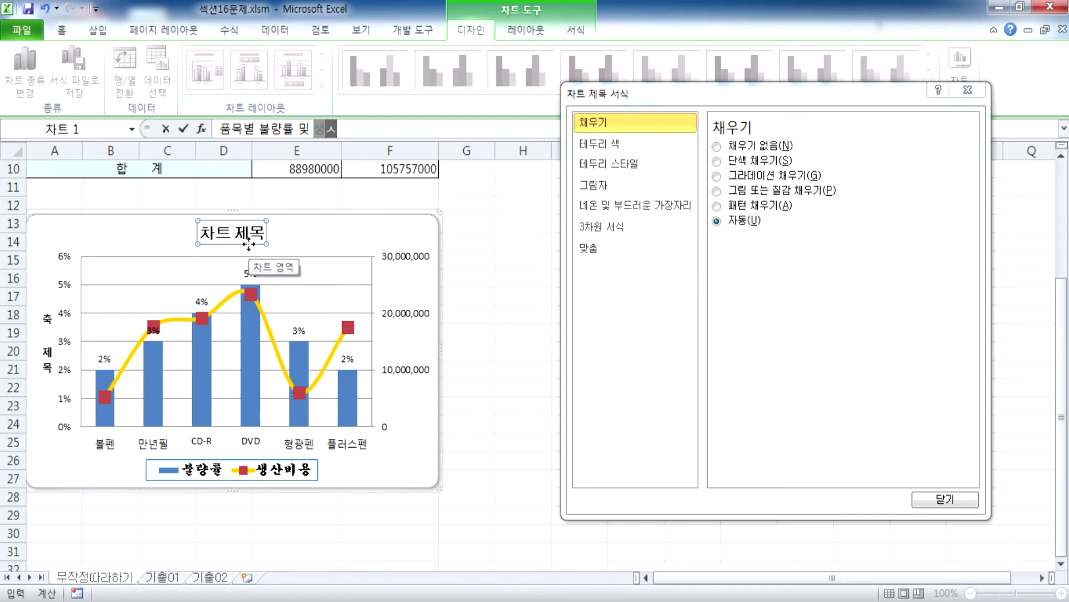
{"action": "key", "text": "Return"}
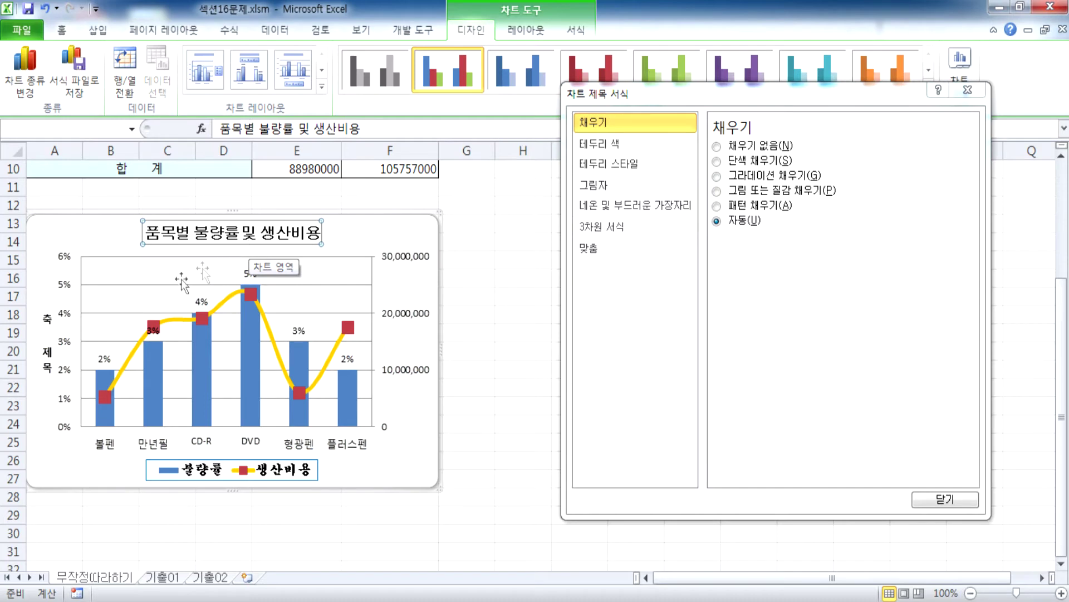
Replace the primary vertical axis title with 불량률
{"action": "left_click", "coordinate": [47, 332]}
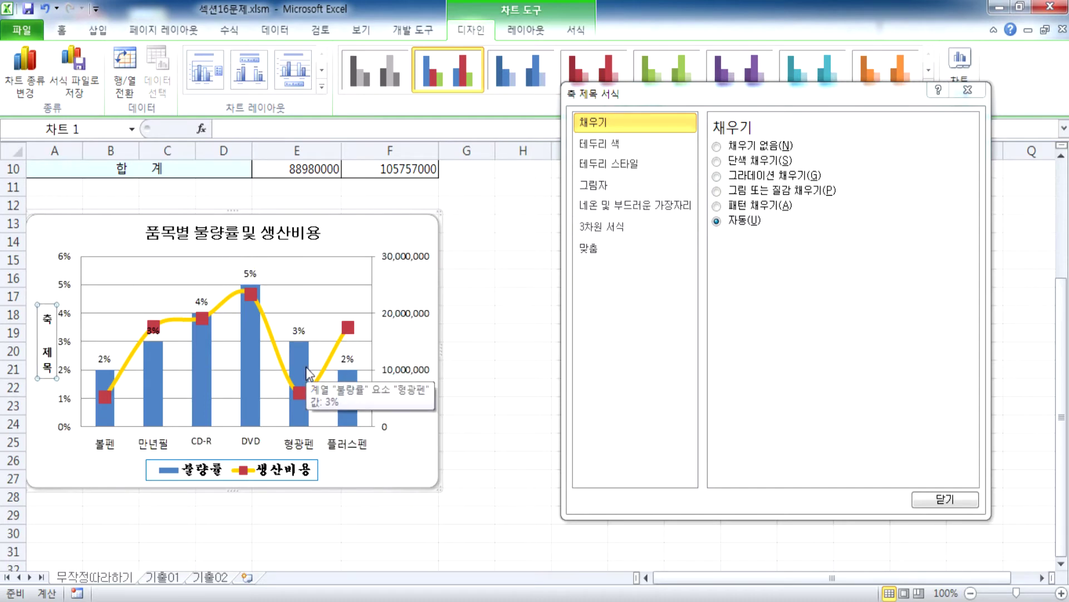
{"action": "type", "text": "불랴"}
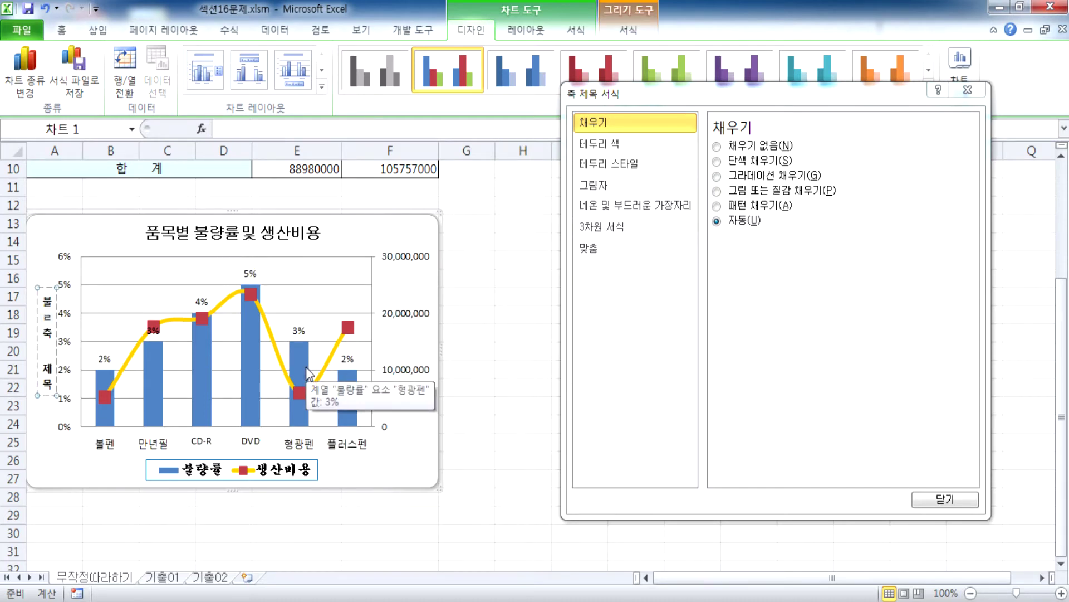
{"action": "type", "text": "ㅇ률"}
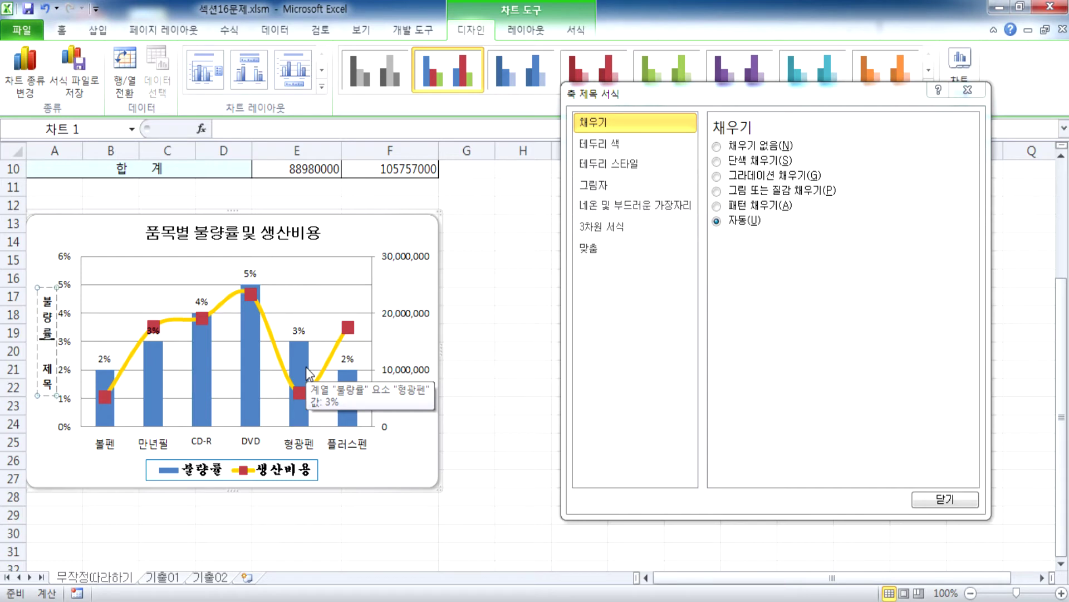
{"action": "key", "text": "Escape"}
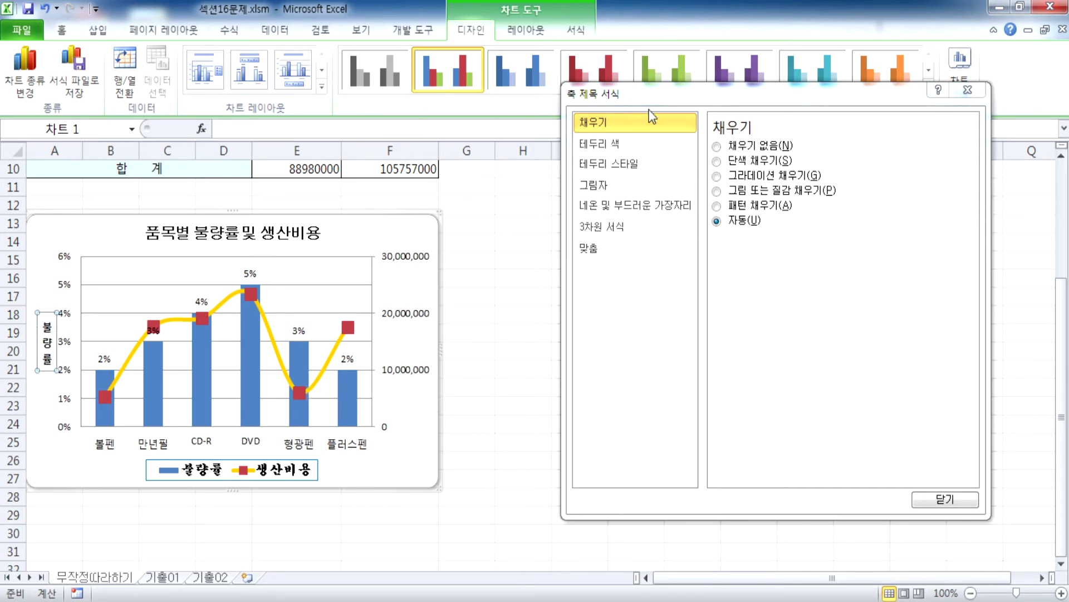
Add a secondary vertical axis title in the 세로 제목 style to the chart
{"action": "left_click", "coordinate": [679, 96]}
{"action": "left_click_drag", "start_coordinate": [679, 95], "coordinate": [682, 146]}
{"action": "left_click", "coordinate": [526, 29]}
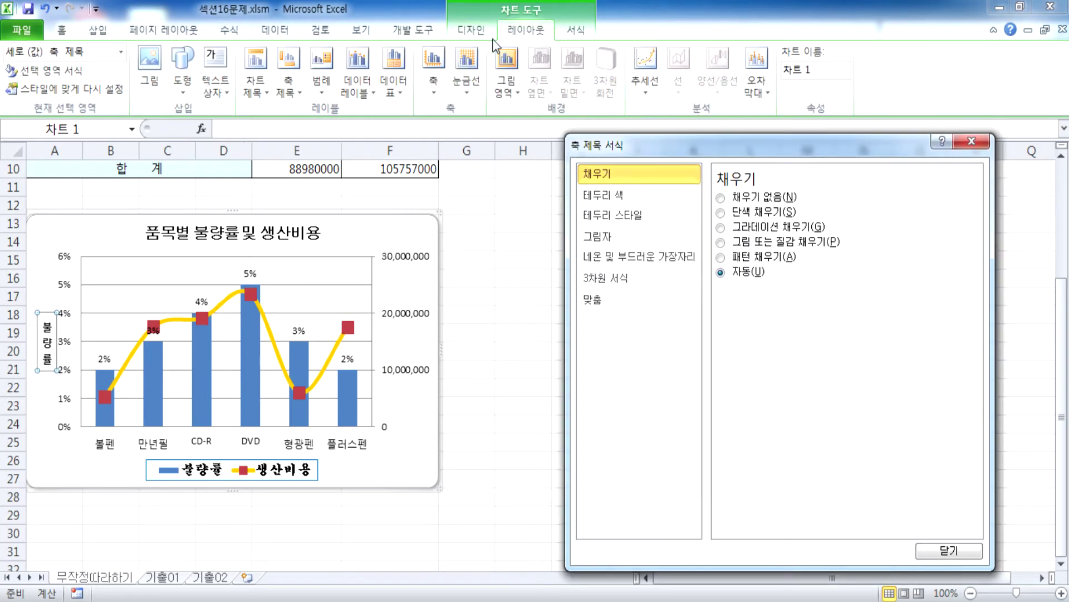
{"action": "left_click", "coordinate": [294, 77]}
{"action": "mouse_move", "coordinate": [332, 162]}
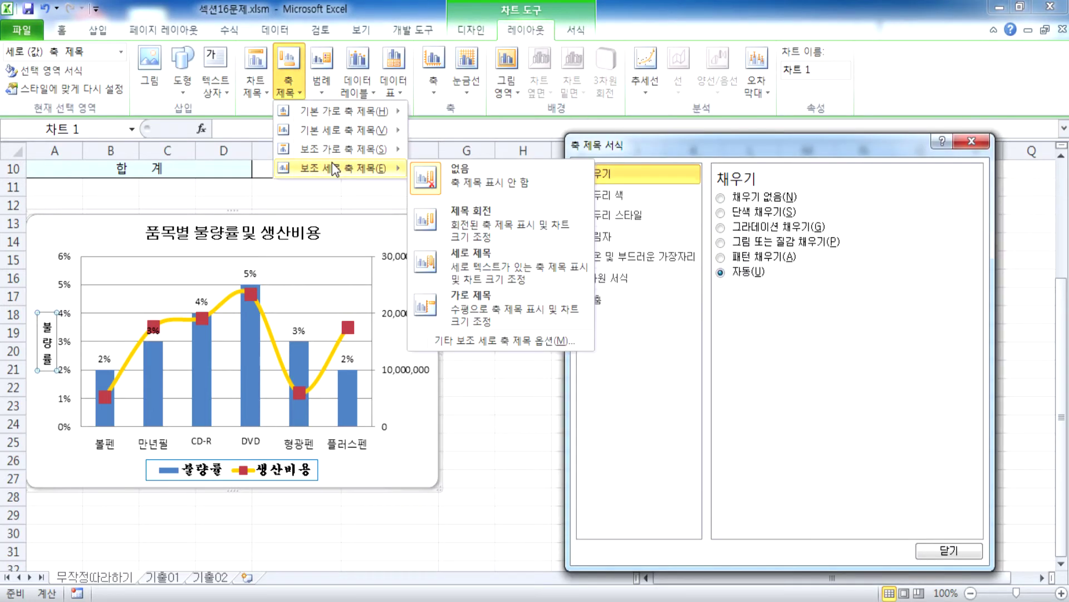
{"action": "left_click", "coordinate": [486, 278]}
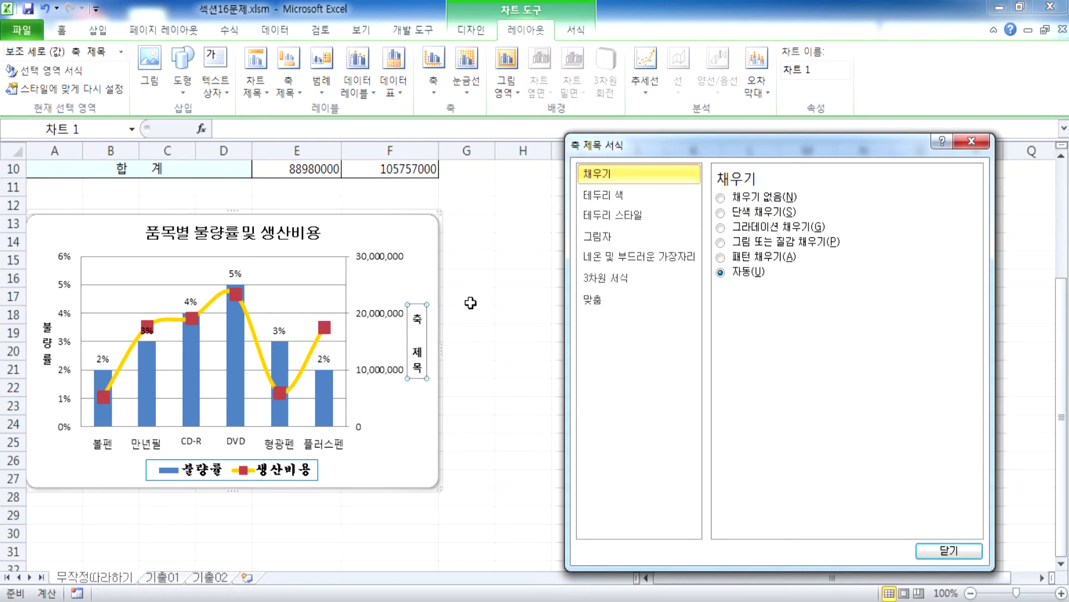
Replace the secondary vertical axis title with 생산비용 and finish editing it
{"action": "left_click", "coordinate": [418, 306]}
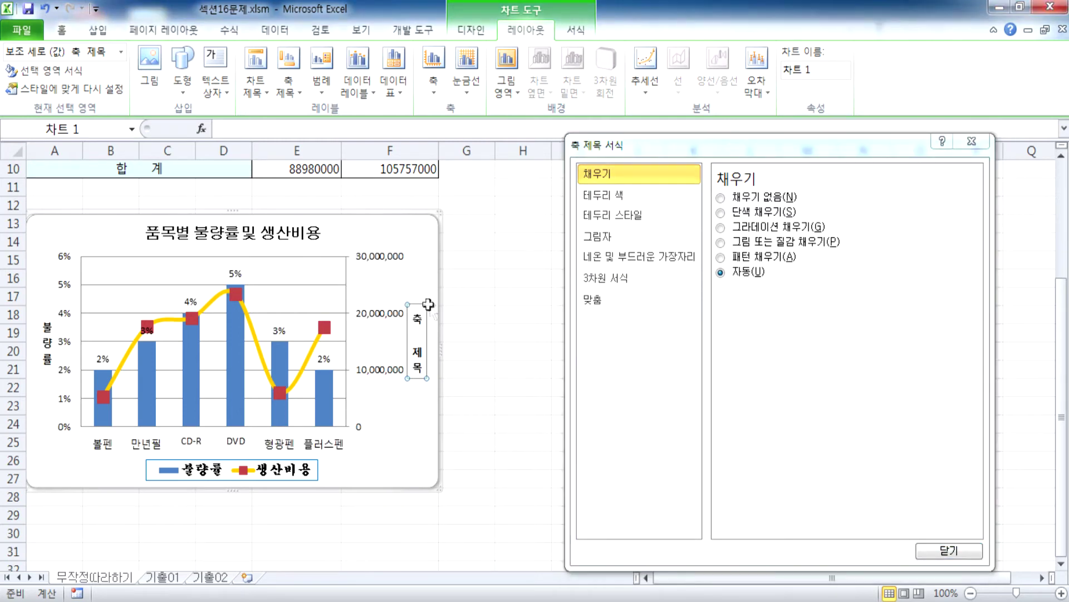
{"action": "type", "text": "생산비용"}
{"action": "key", "text": "Delete"}
{"action": "key", "text": "Delete"}
{"action": "key", "text": "Delete"}
{"action": "key", "text": "Delete"}
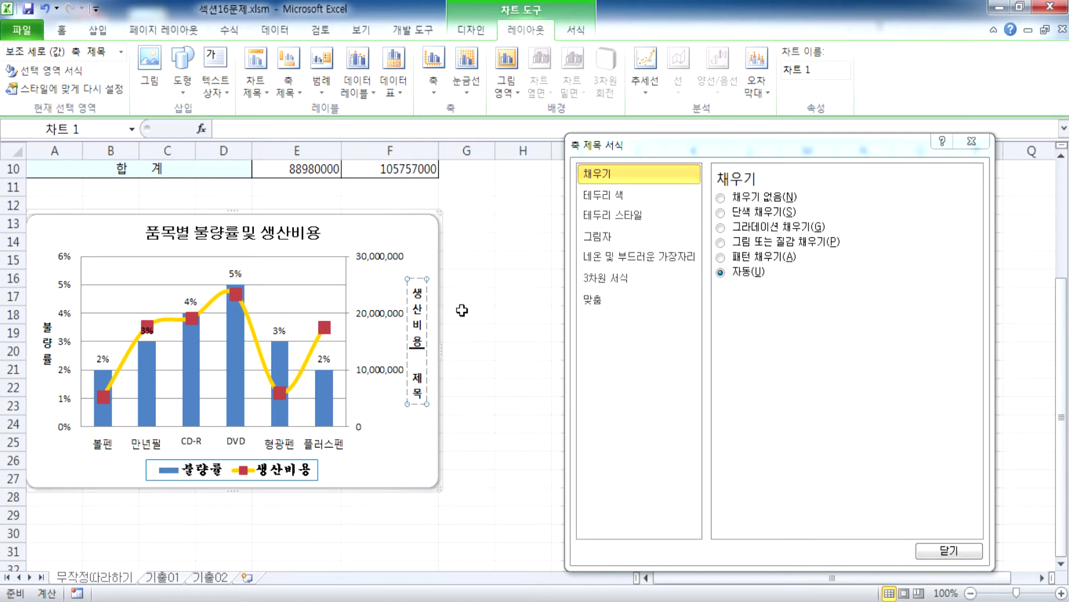
{"action": "key", "text": "Escape"}
{"action": "left_click", "coordinate": [413, 367]}
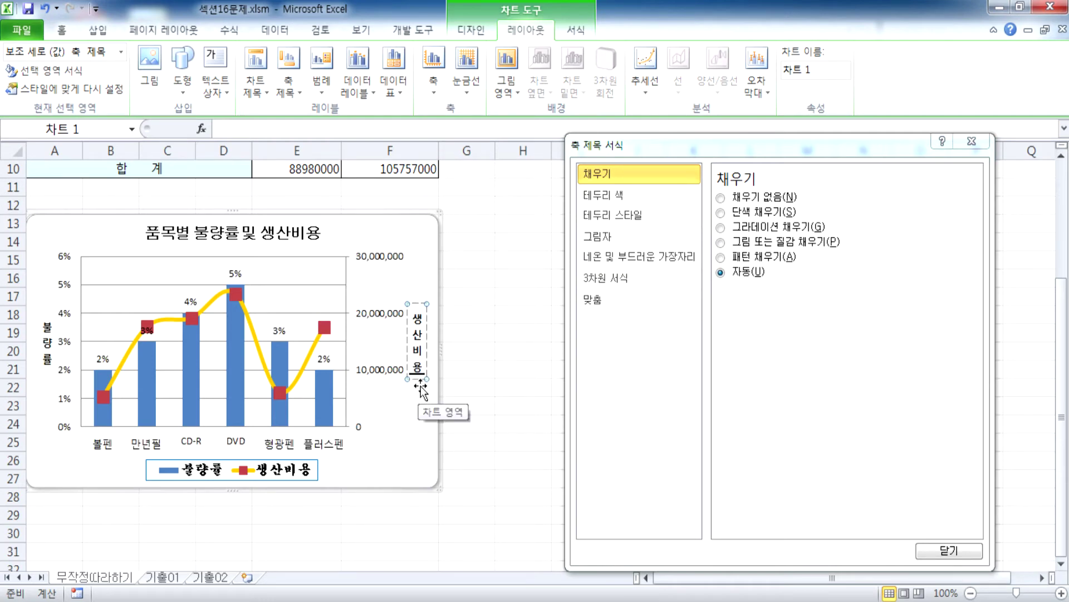
{"action": "left_click", "coordinate": [419, 389]}
{"action": "left_click", "coordinate": [419, 388]}
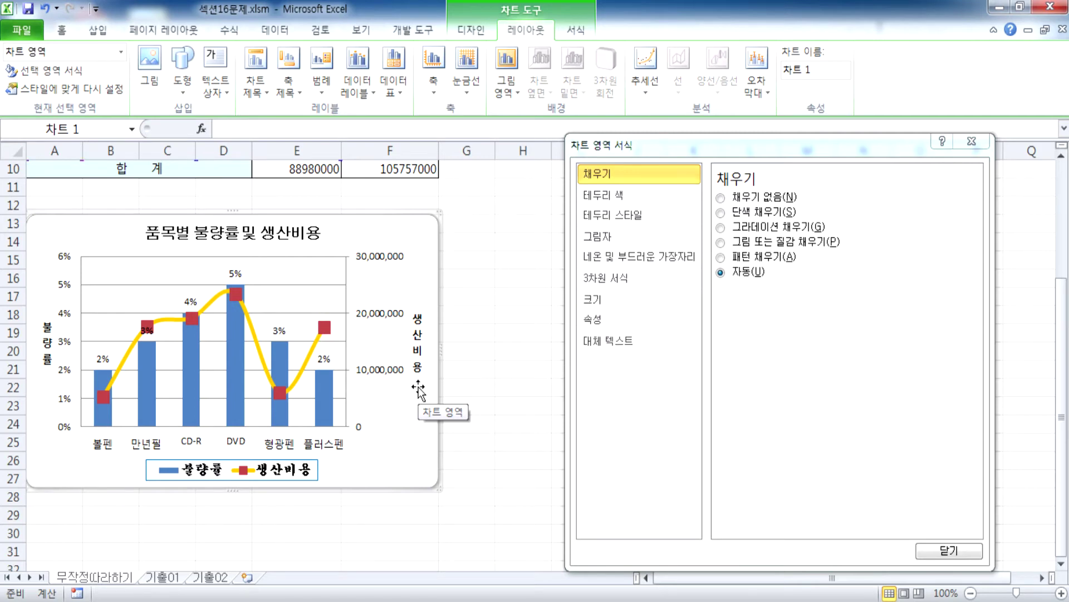
Try a line break at the end of the chart title and remove it again
{"action": "left_click", "coordinate": [313, 238]}
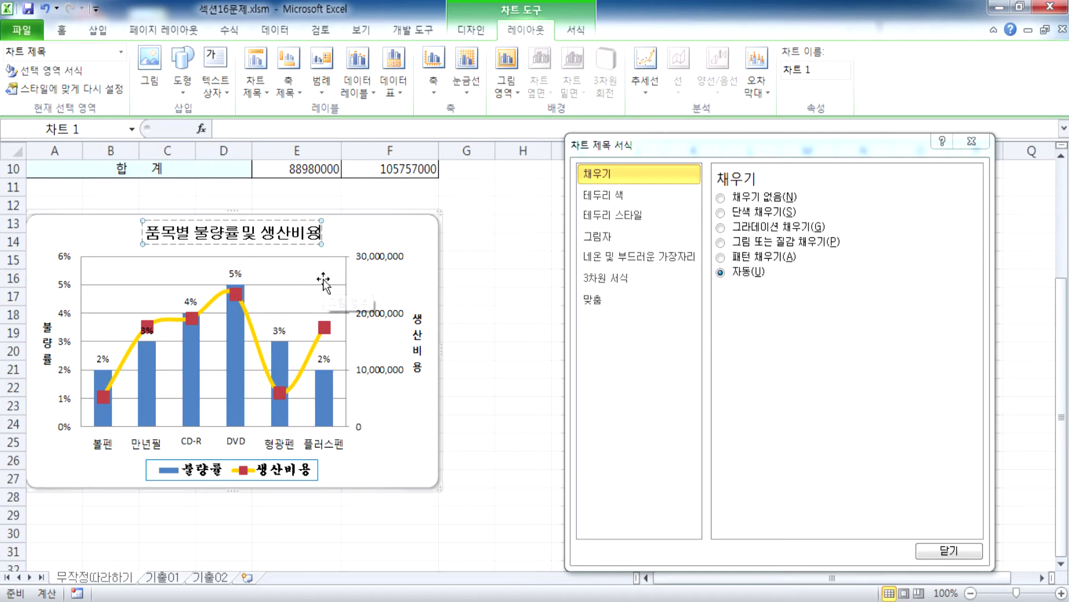
{"action": "key", "text": "Return"}
{"action": "key", "text": "BackSpace"}
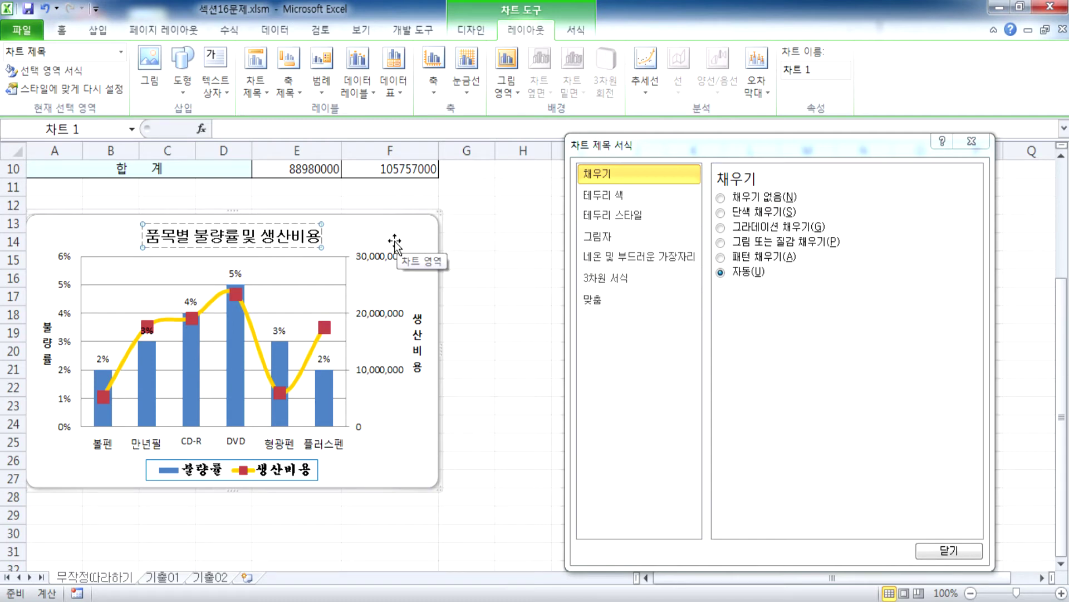
Deselect the chart and close its formatting settings
{"action": "left_click", "coordinate": [216, 257]}
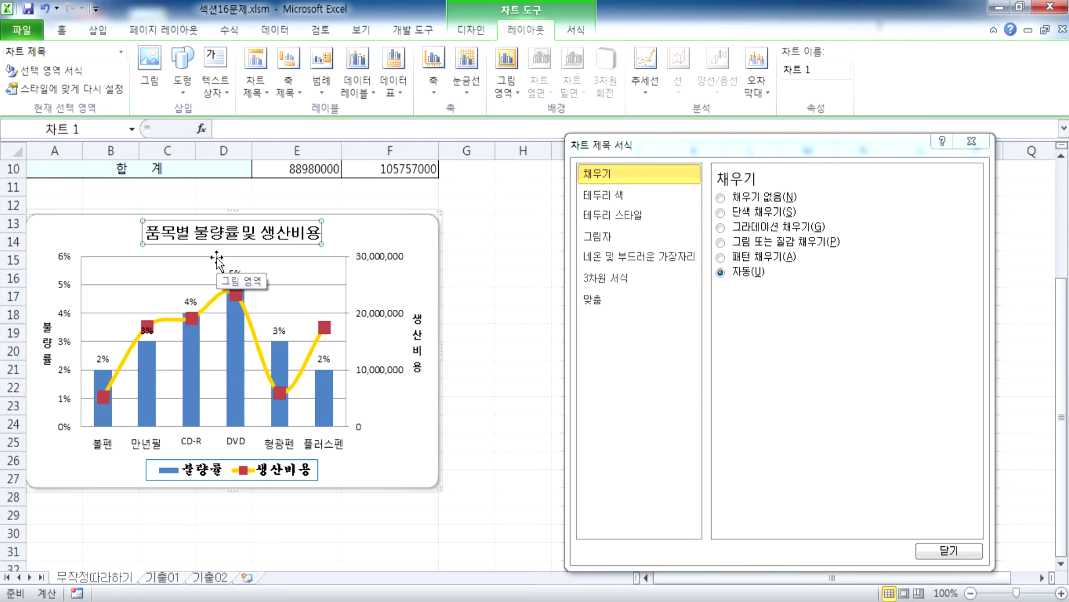
{"action": "left_click", "coordinate": [513, 426]}
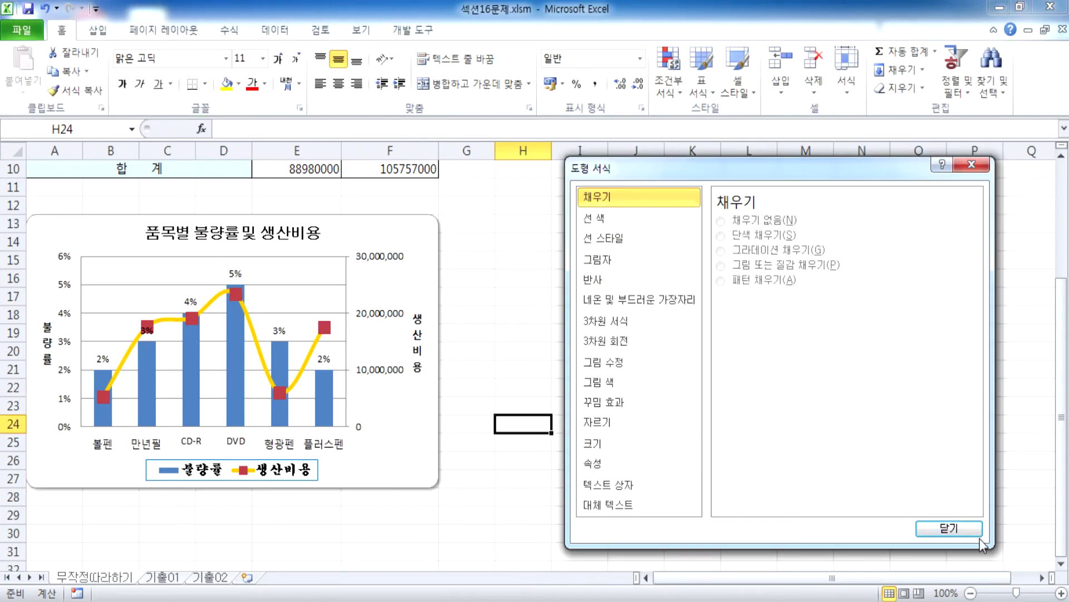
{"action": "left_click", "coordinate": [946, 527]}
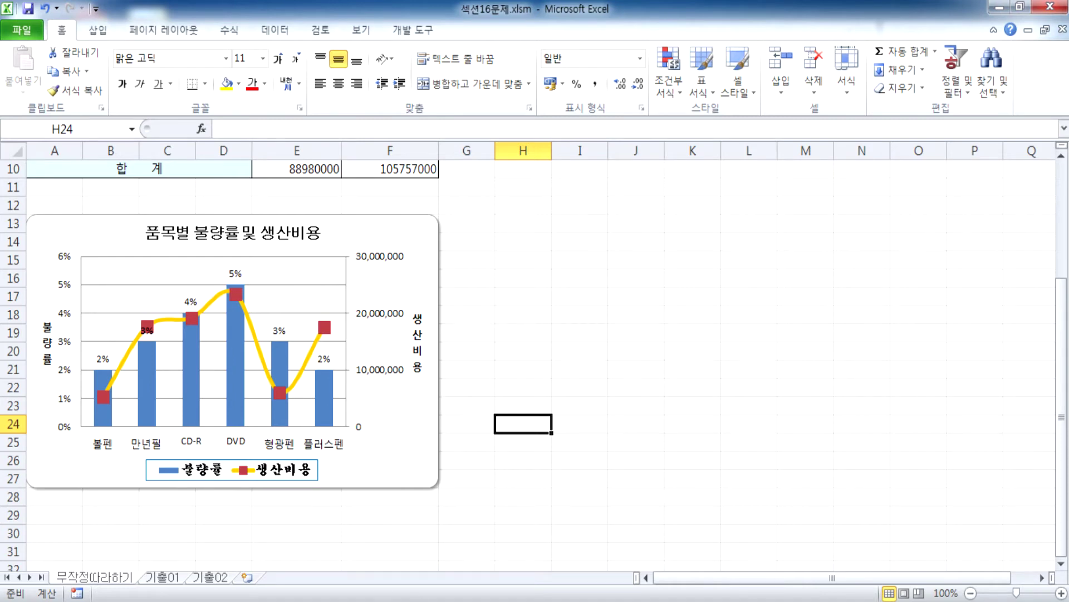
Look at the shortcut menus of the 생산비용 line and of an empty cell, and dismiss them
{"action": "left_click", "coordinate": [362, 601]}
{"action": "right_click", "coordinate": [316, 346]}
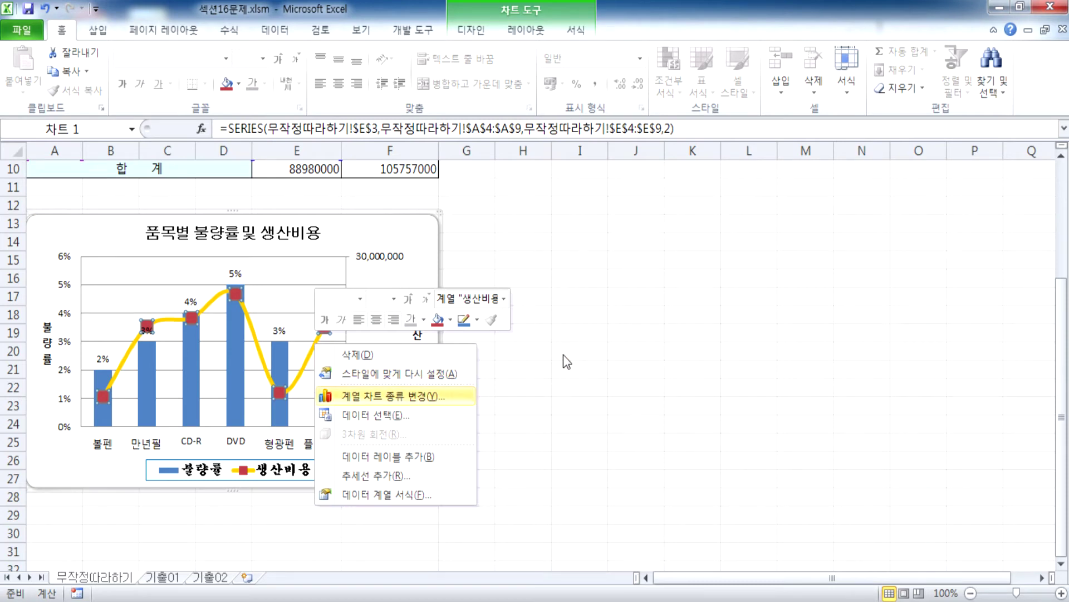
{"action": "left_click", "coordinate": [605, 281]}
{"action": "right_click", "coordinate": [608, 278]}
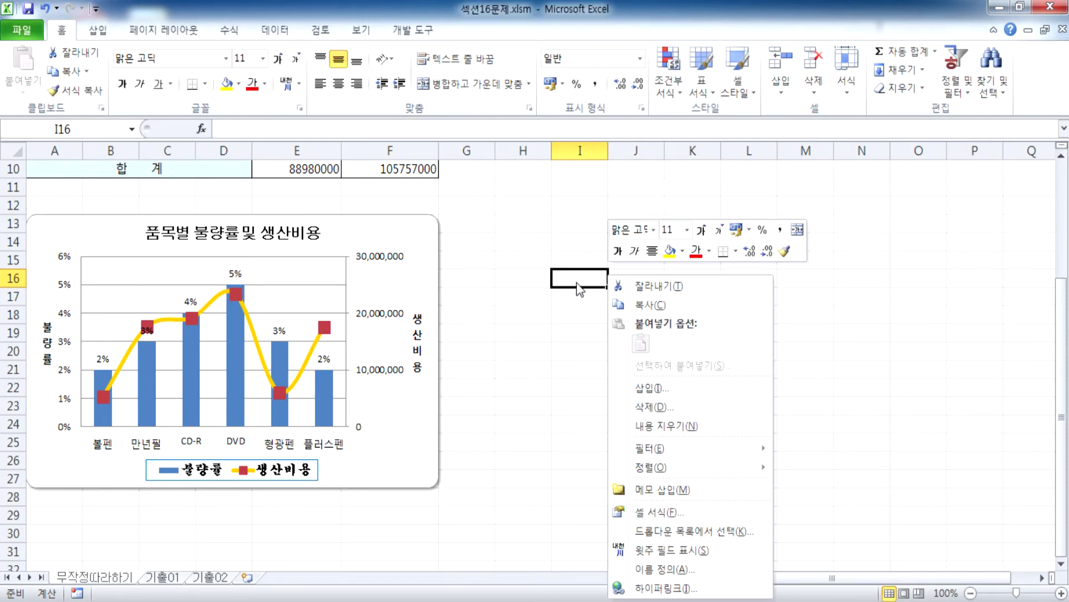
{"action": "left_click", "coordinate": [575, 284]}
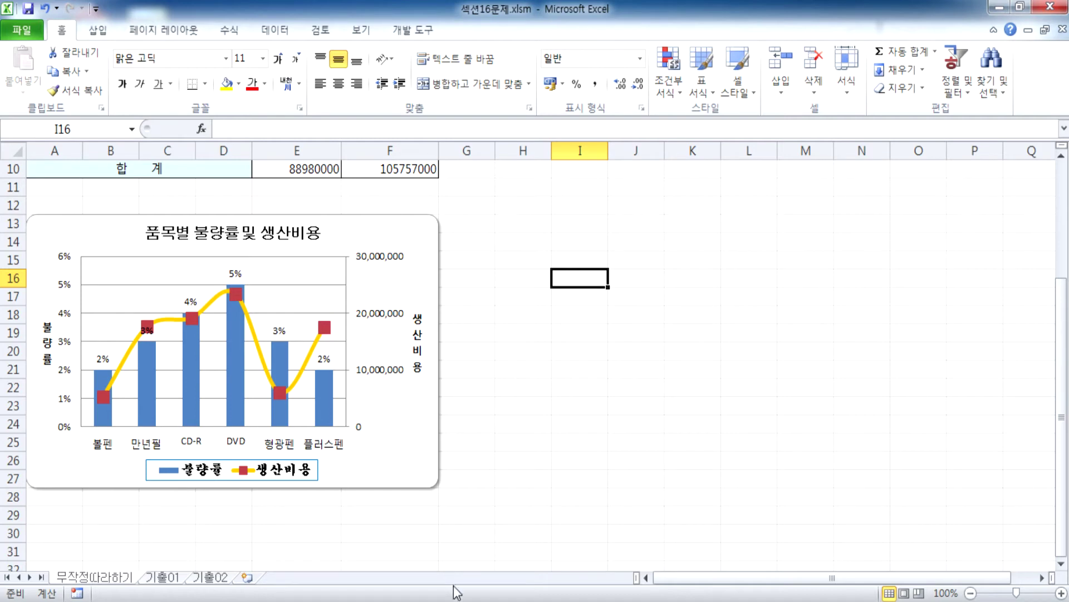
Switch to Notepad (메모장) and write the note "바로가기 메뉴(마/오 버튼을 누르면 나오는 메유"
{"action": "key", "text": "super"}
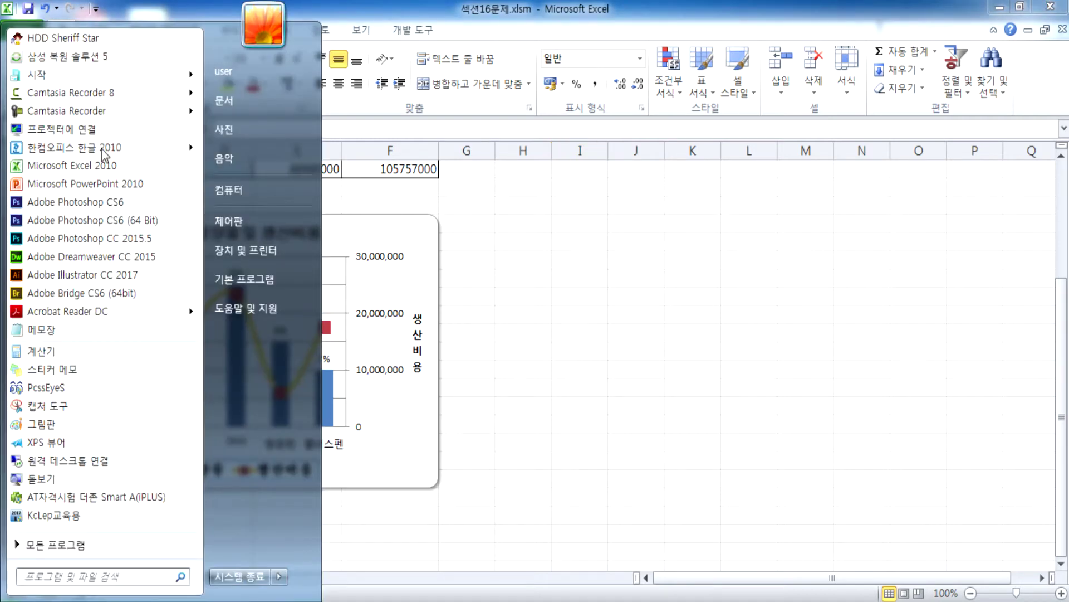
{"action": "left_click", "coordinate": [42, 329]}
{"action": "type", "text": "바로"}
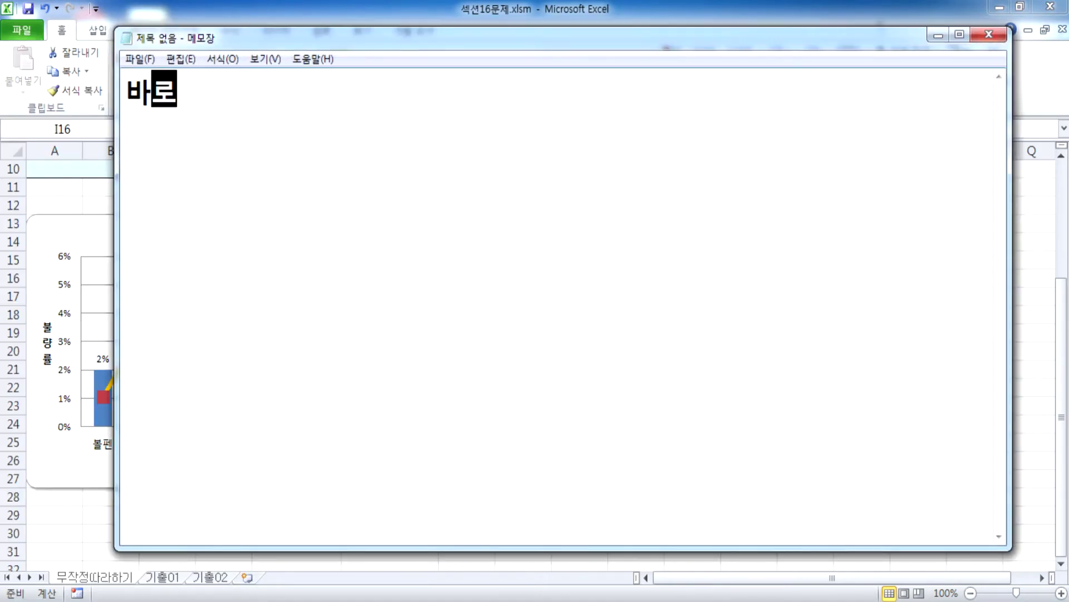
{"action": "type", "text": "가기 메뉴(마/오 버튼으"}
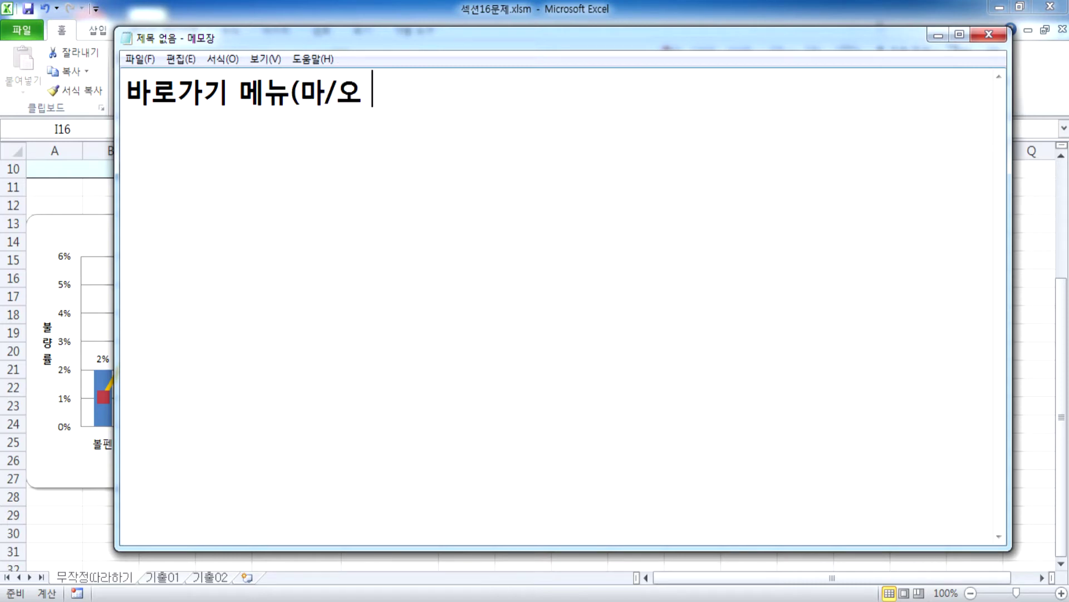
{"action": "type", "text": "을 "}
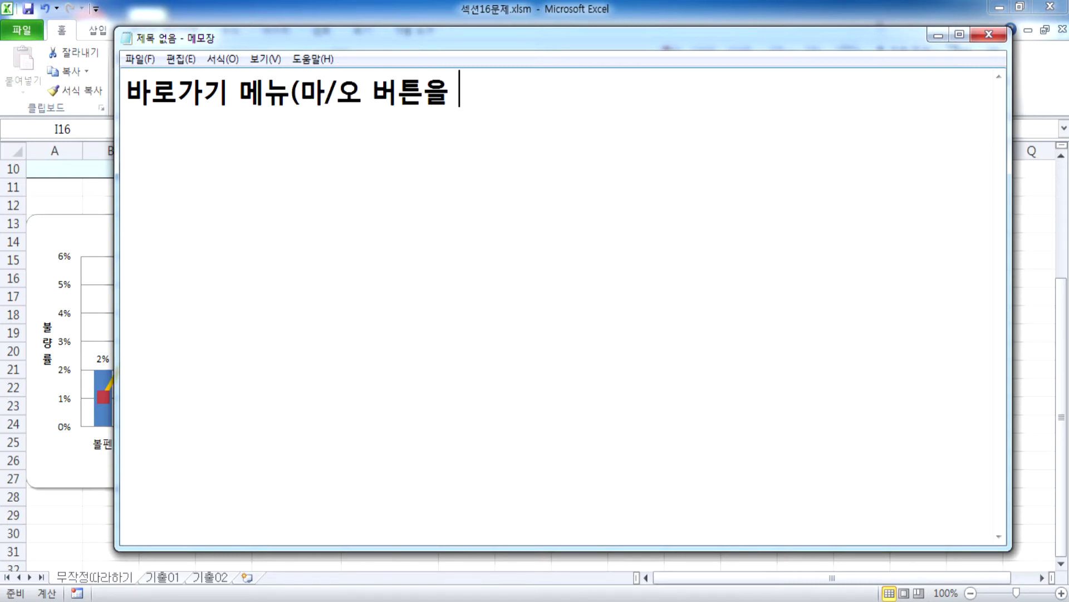
{"action": "type", "text": "누르면 나오는 메유"}
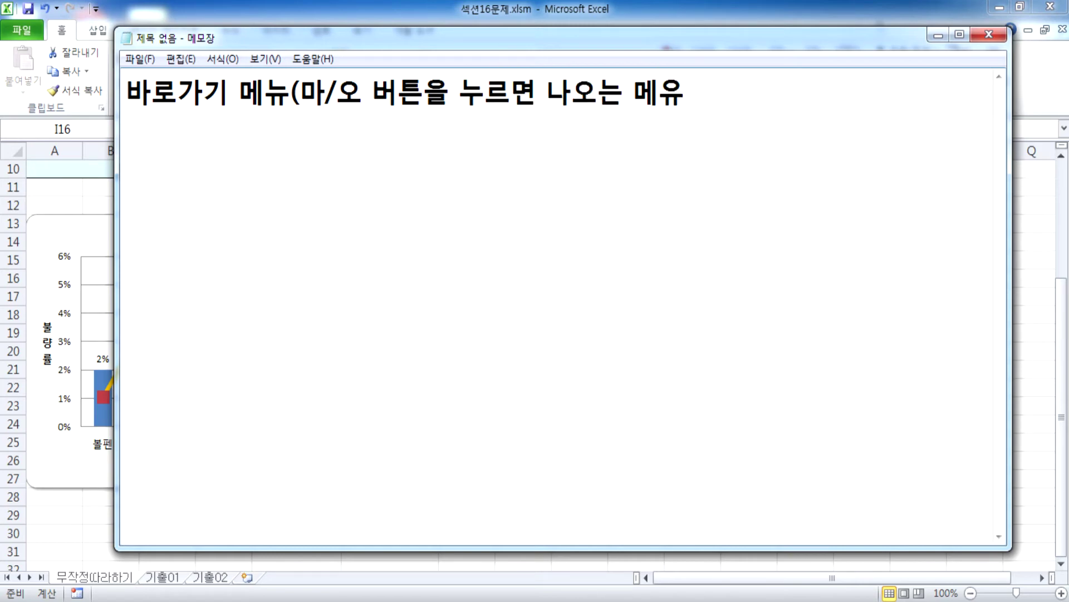
Insert "=우클릭" directly after "마/오" in the shortcut menu definition
{"action": "key", "text": "Left"}
{"action": "key", "text": "Left"}
{"action": "key", "text": "Left"}
{"action": "key", "text": "Left"}
{"action": "key", "text": "Left"}
{"action": "key", "text": "Left"}
{"action": "key", "text": "Left"}
{"action": "key", "text": "Left"}
{"action": "key", "text": "Left"}
{"action": "key", "text": "Left"}
{"action": "key", "text": "Left"}
{"action": "key", "text": "Left"}
{"action": "key", "text": "Left"}
{"action": "key", "text": "Left"}
{"action": "key", "text": "Left"}
{"action": "type", "text": "=유클릭"}
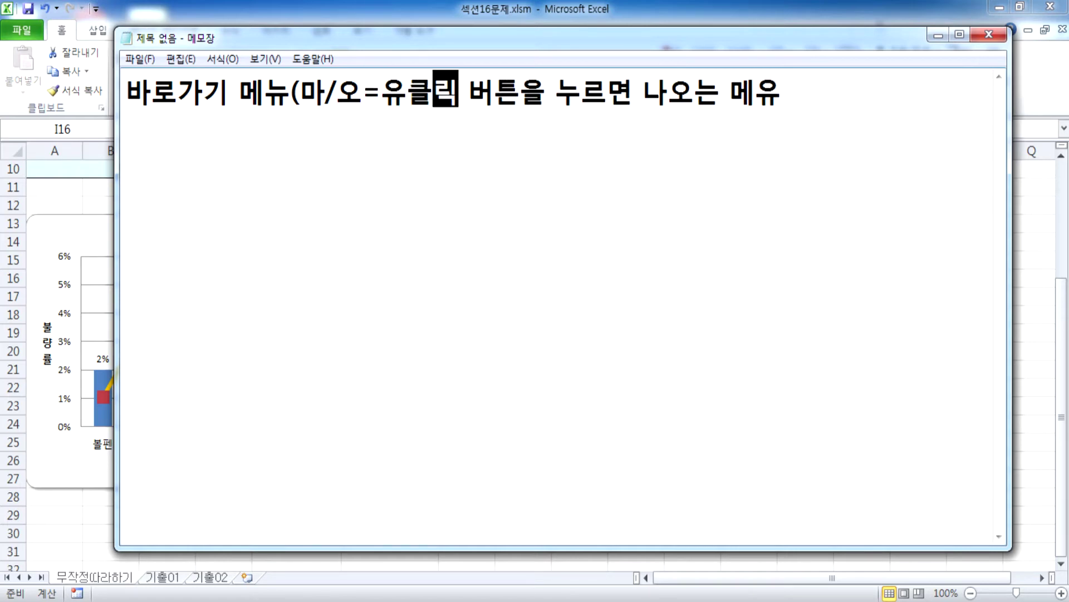
{"action": "key", "text": "Left"}
{"action": "key", "text": "Left"}
{"action": "key", "text": "Left"}
{"action": "type", "text": "우"}
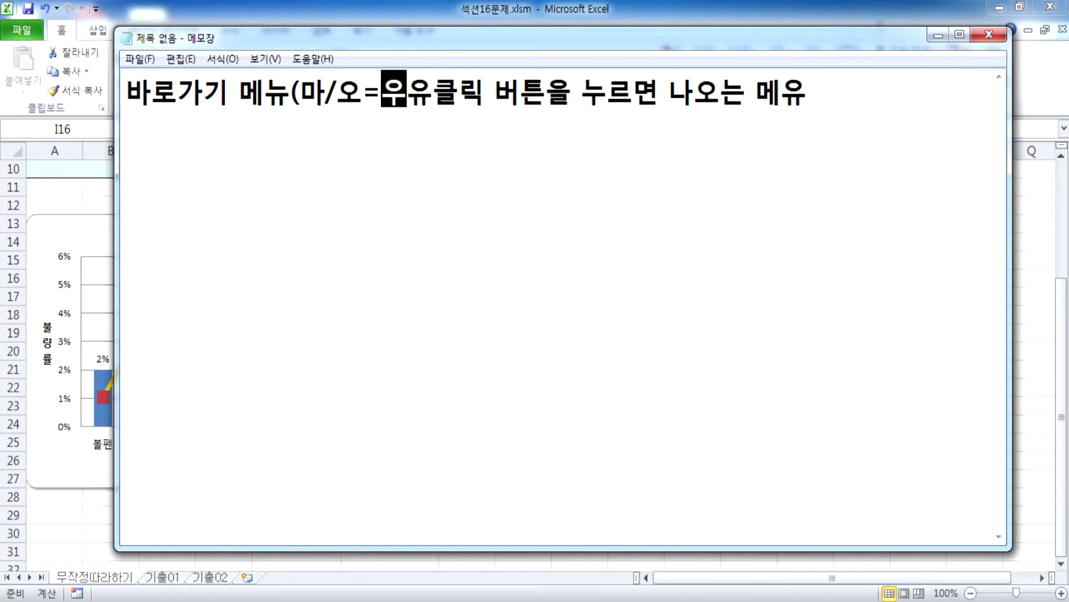
{"action": "key", "text": "Delete"}
Correct the ending of the definition line from the misspelled word to "메뉴)"
{"action": "key", "text": "End"}
{"action": "key", "text": "BackSpace"}
{"action": "key", "text": "BackSpace"}
{"action": "type", "text": "뉴)"}
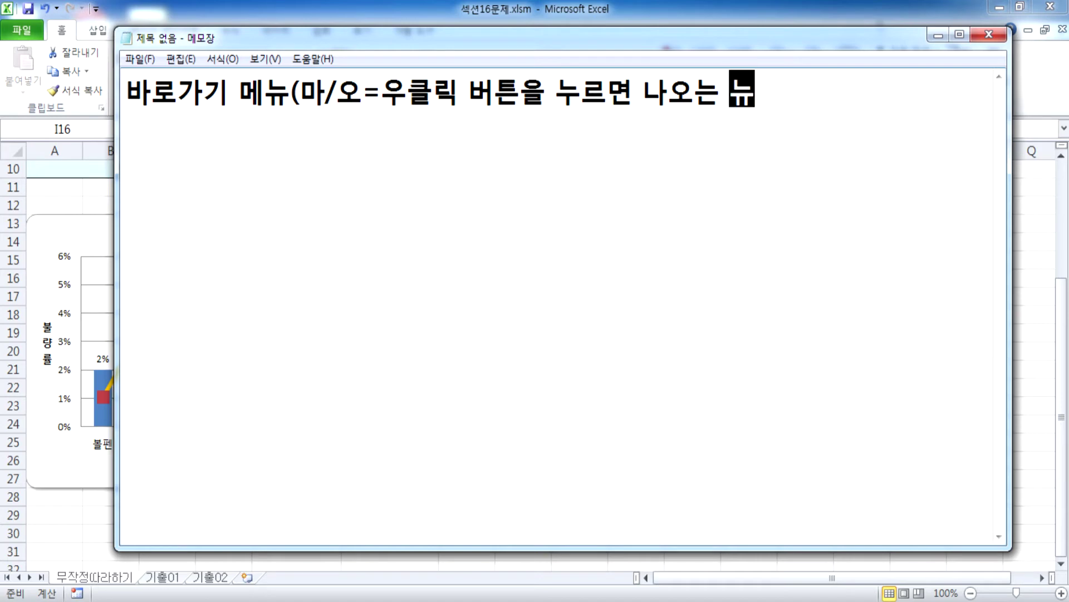
{"action": "key", "text": "Left"}
{"action": "key", "text": "Left"}
{"action": "type", "text": "메"}
Add a second line reading "=Context Menu(컨텍스트 메뉴)" below the definition
{"action": "key", "text": "End"}
{"action": "key", "text": "Return"}
{"action": "type", "text": "=Contex"}
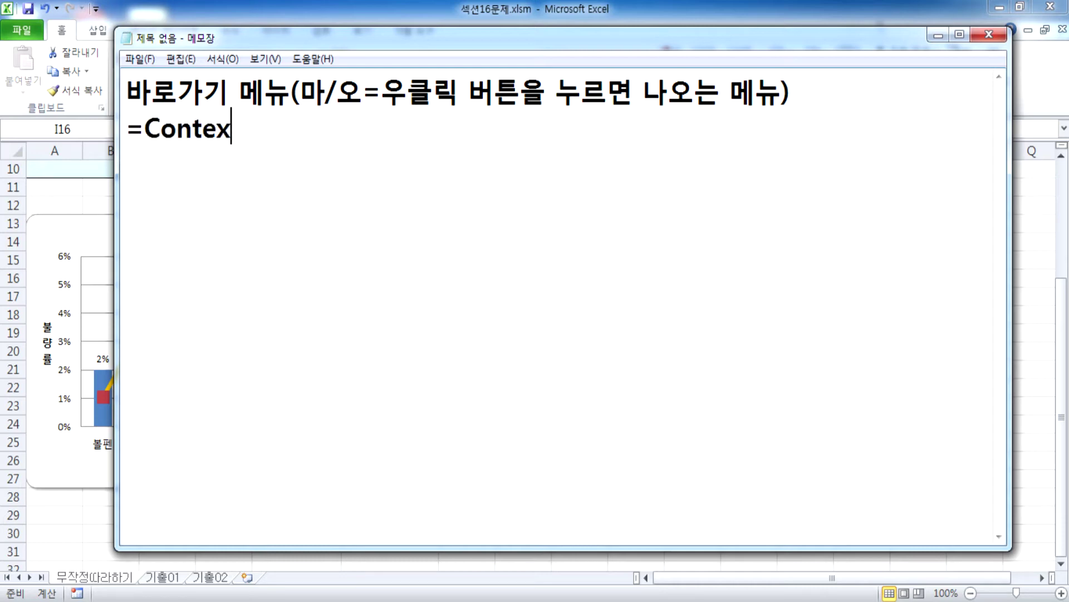
{"action": "type", "text": "t Menu"}
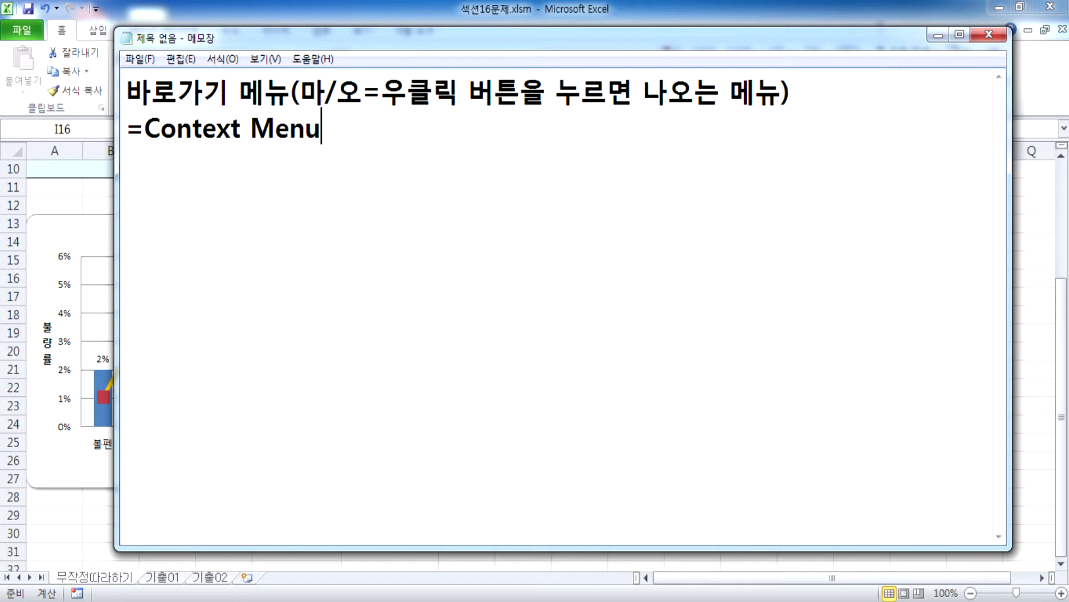
{"action": "left_click_drag", "start_coordinate": [282, 93], "coordinate": [84, 96]}
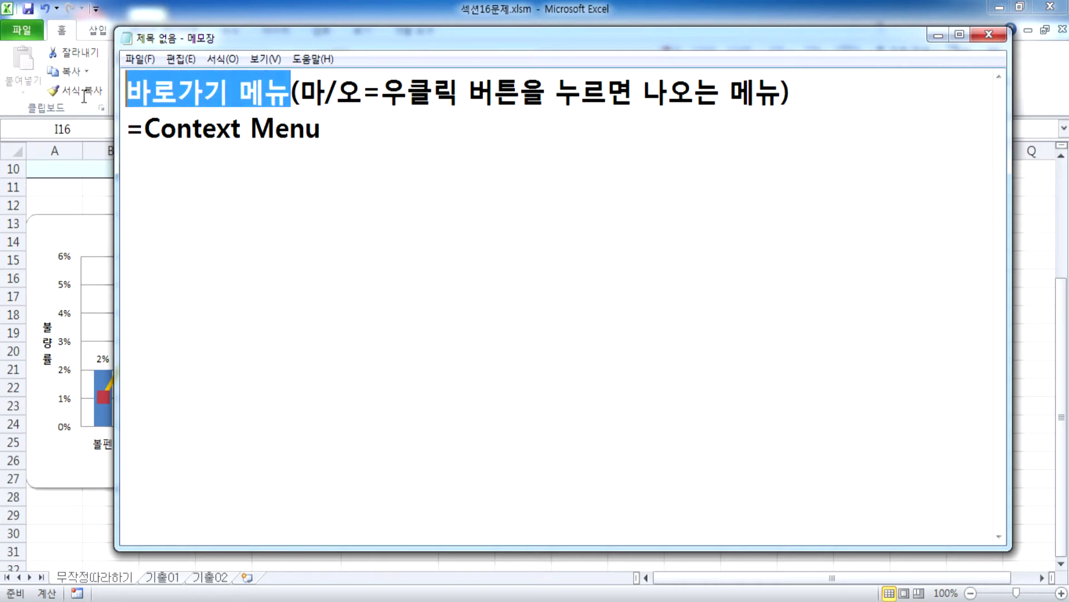
{"action": "left_click", "coordinate": [392, 135]}
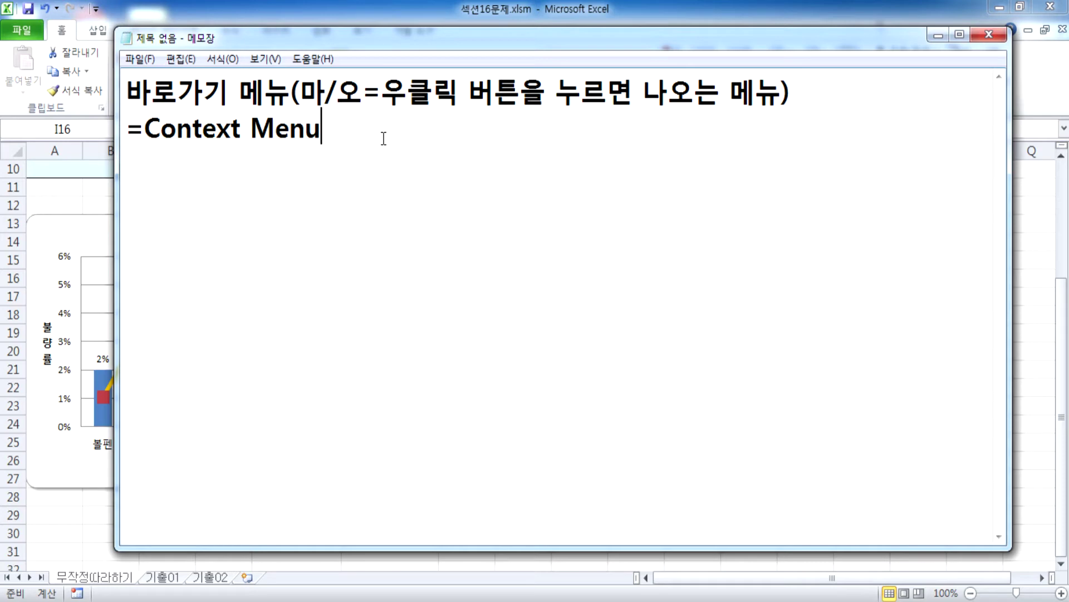
{"action": "type", "text": "(컨텍스트 메뉴)"}
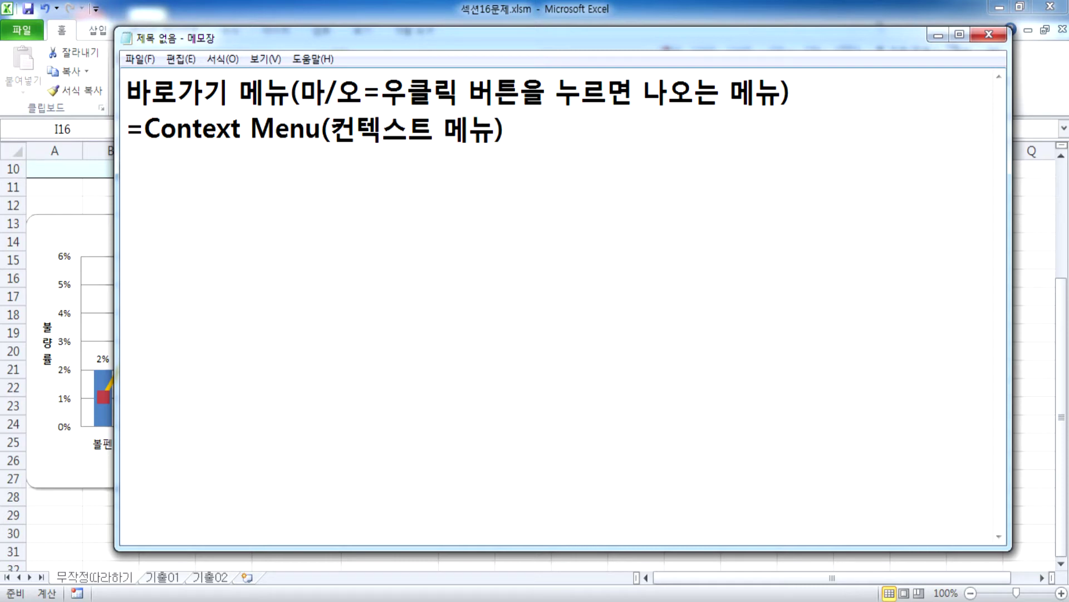
Insert a blank line above the Context Menu line and replace its leading equals sign with "컴퓨터 학문 : "
{"action": "key", "text": "Home"}
{"action": "key", "text": "Return"}
{"action": "key", "text": "Delete"}
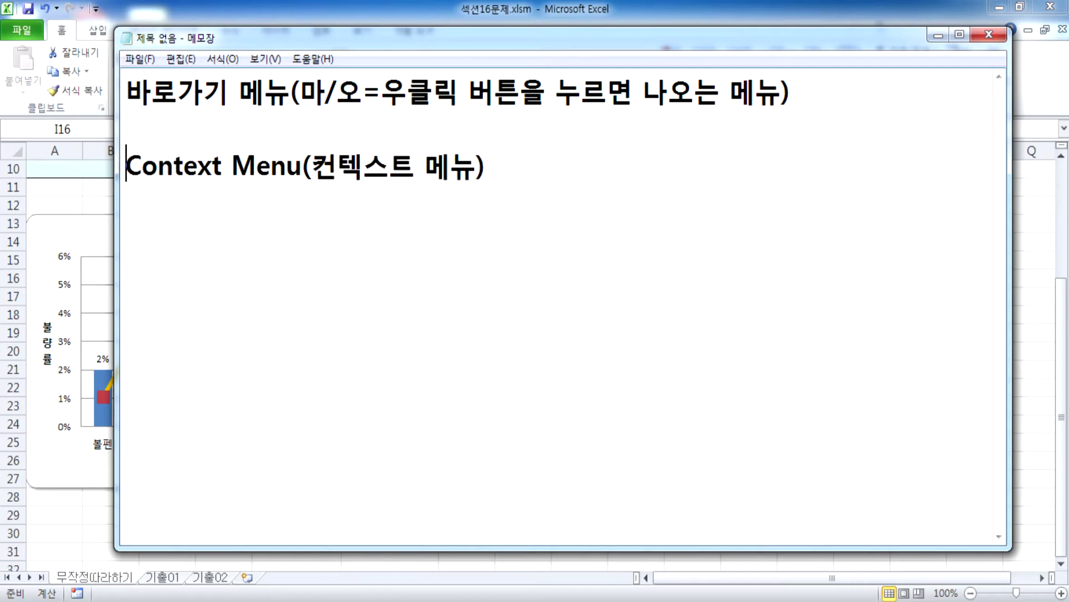
{"action": "type", "text": "컴퓨"}
{"action": "type", "text": "터 학문"}
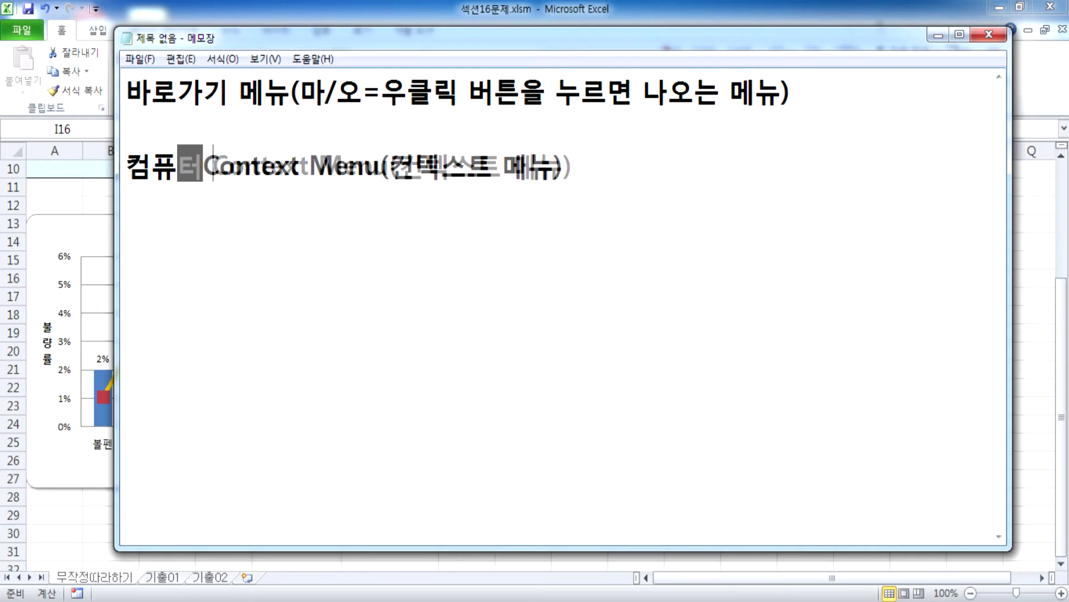
{"action": "type", "text": " :"}
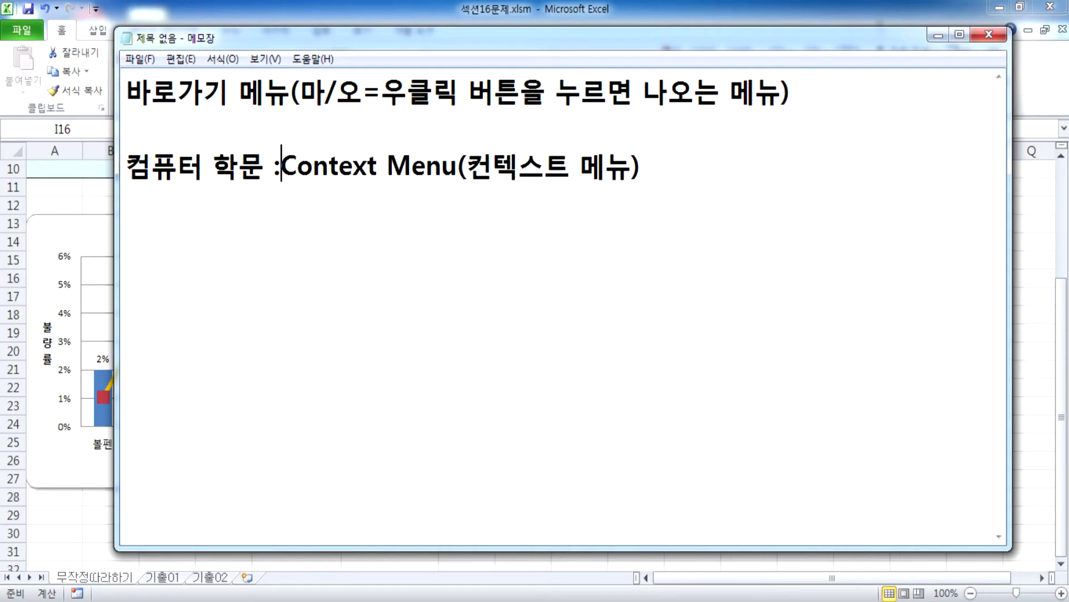
Prefix the first line with "윈도우 : " and remove the blank line between the two definitions
{"action": "key", "text": "ctrl+Home"}
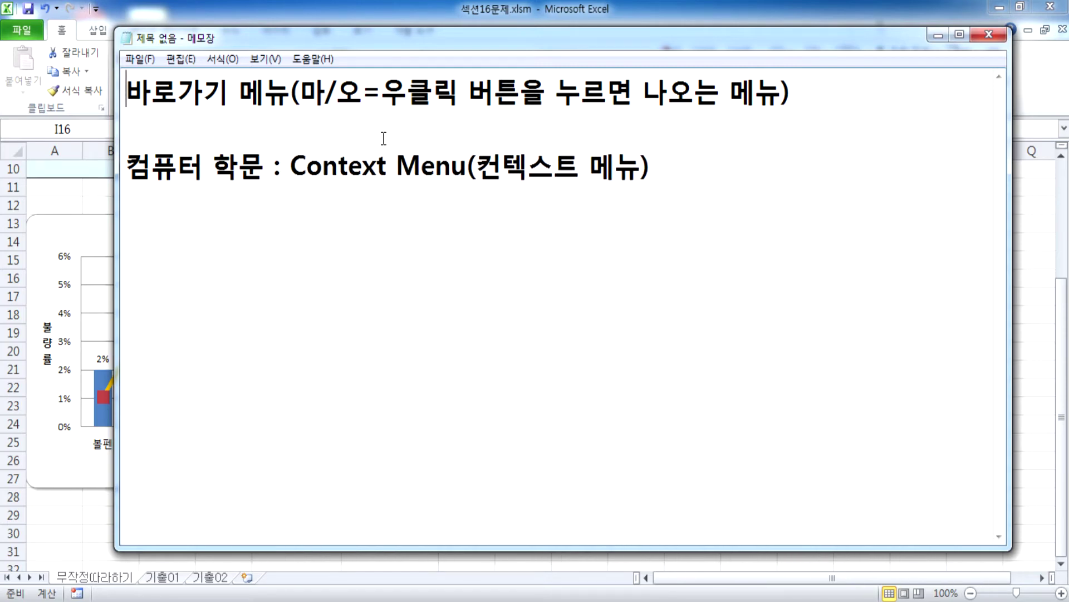
{"action": "type", "text": "우윈도우 :"}
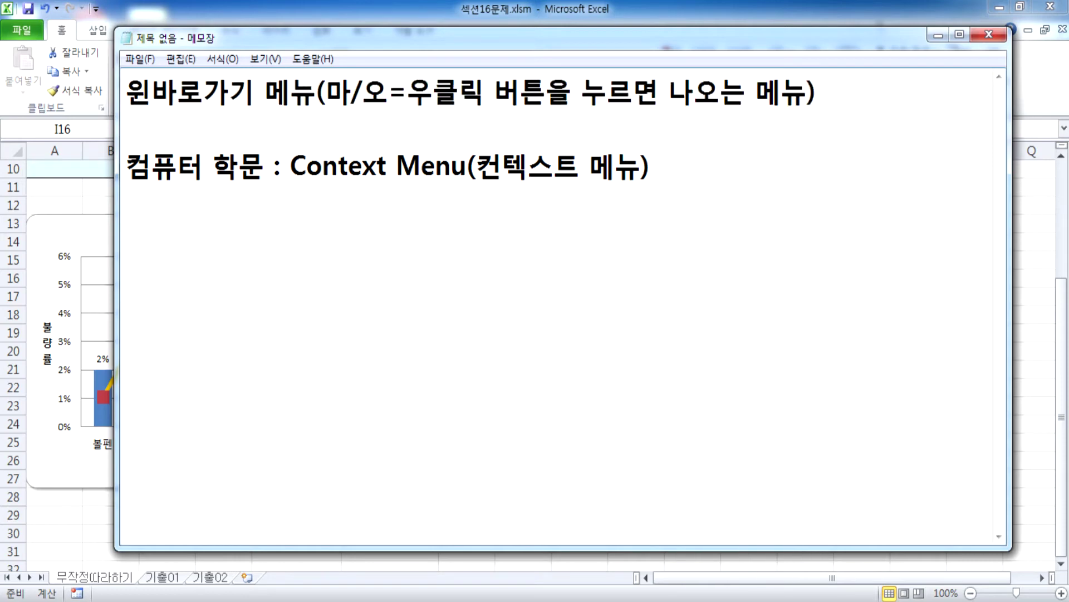
{"action": "left_click", "coordinate": [382, 136]}
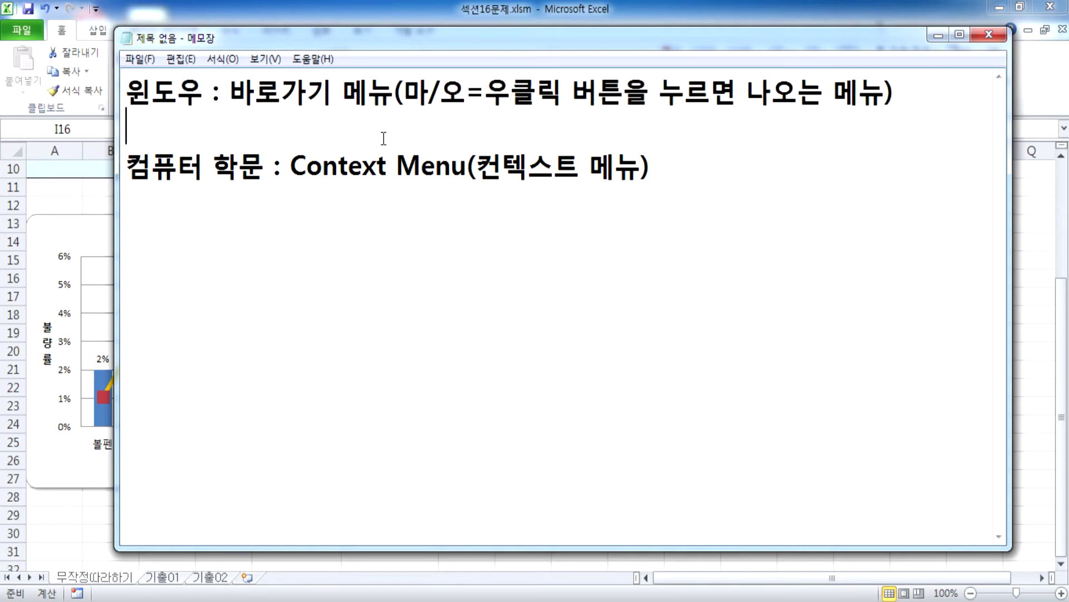
{"action": "key", "text": "Delete"}
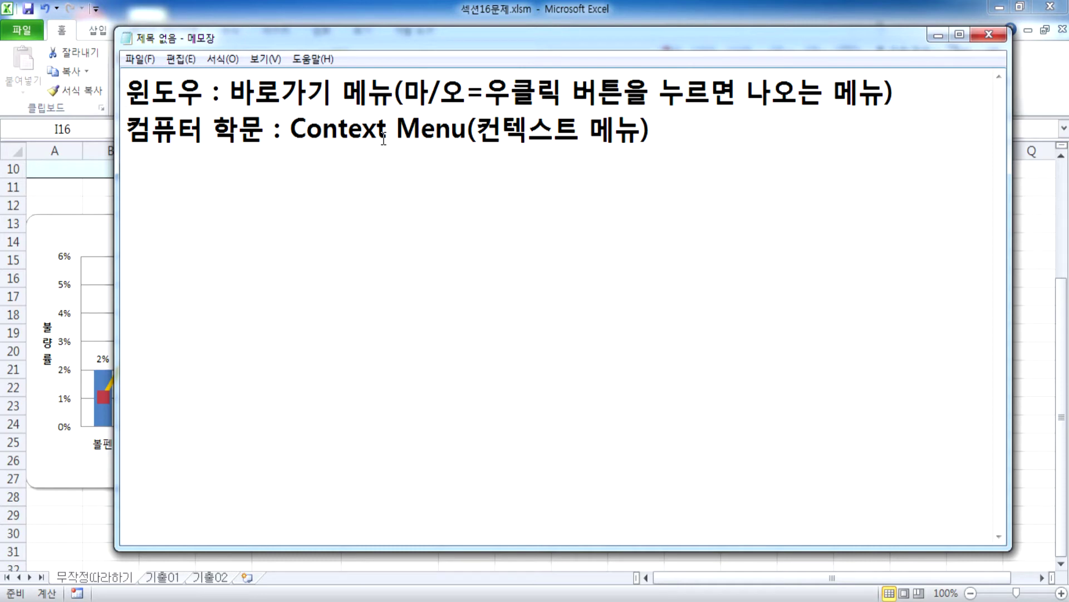
Start a new paragraph below the Context Menu line, leaving one blank line between them
{"action": "left_click", "coordinate": [258, 220]}
{"action": "key", "text": "End"}
{"action": "key", "text": "Return"}
{"action": "key", "text": "Return"}
Switch to Excel and check the chart type assigned to the 생산비용 series
{"action": "key", "text": "alt+Tab"}
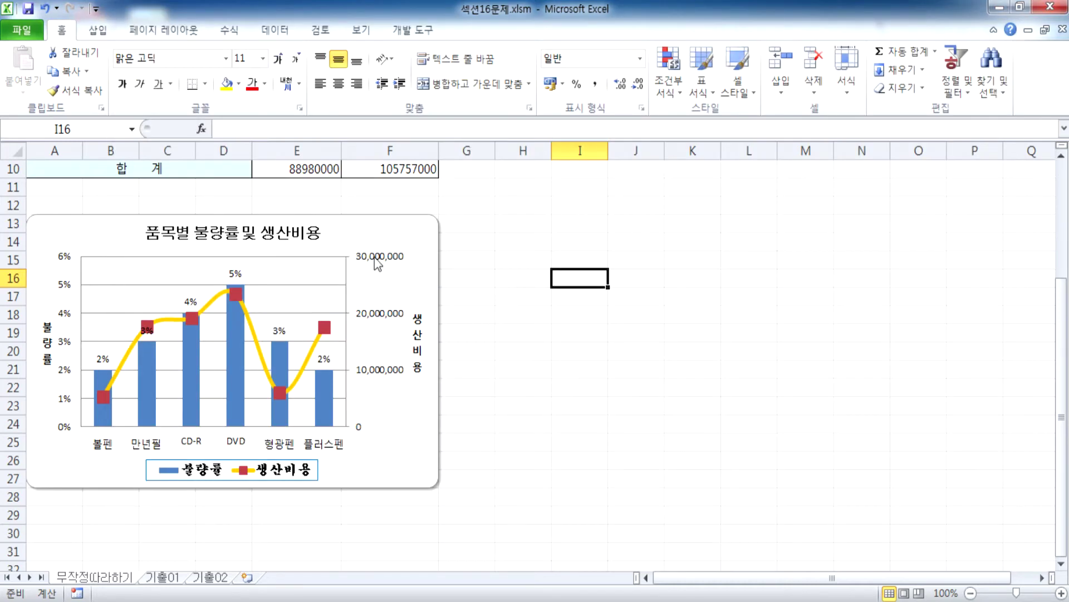
{"action": "right_click", "coordinate": [317, 349]}
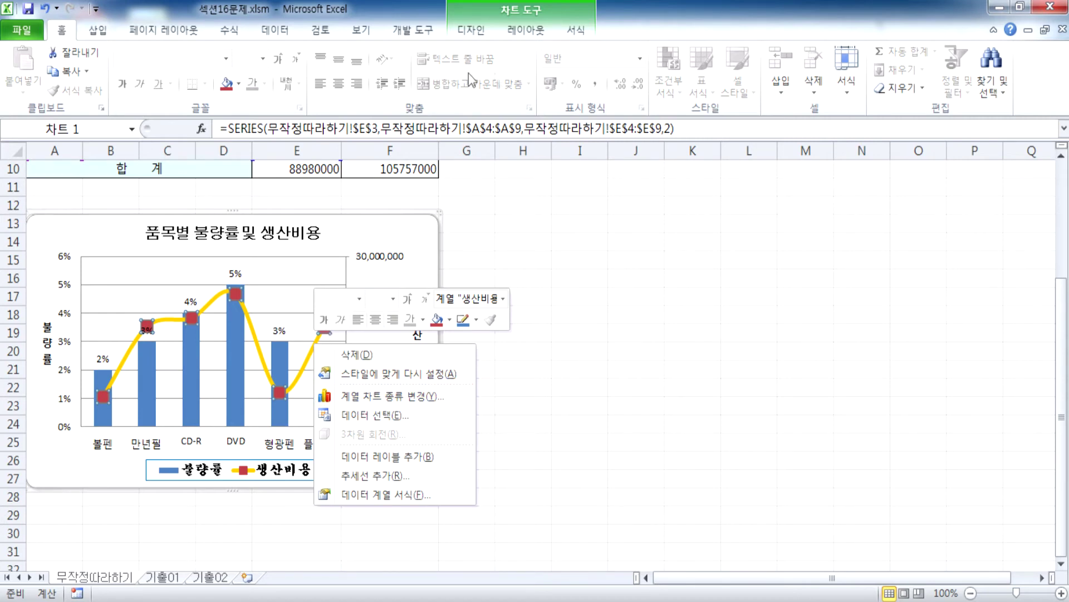
{"action": "left_click", "coordinate": [480, 34]}
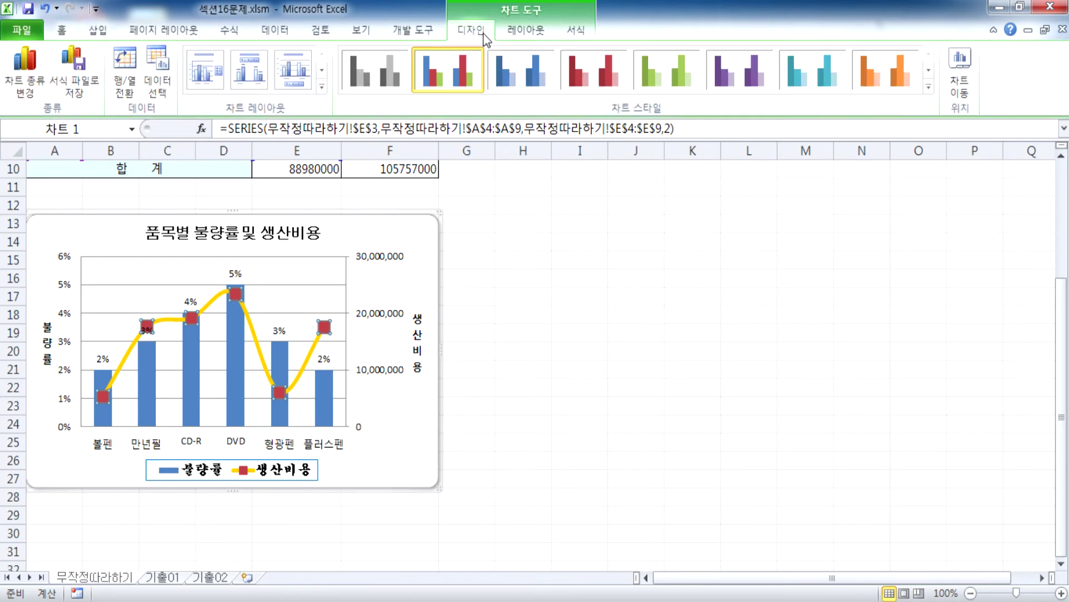
{"action": "left_click", "coordinate": [20, 83]}
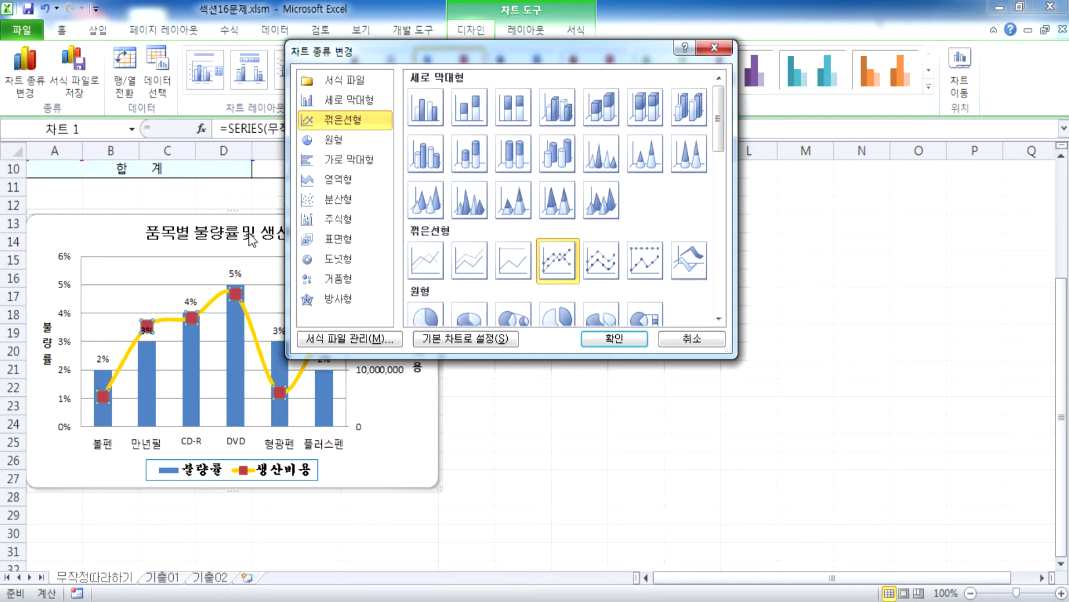
{"action": "key", "text": "Return"}
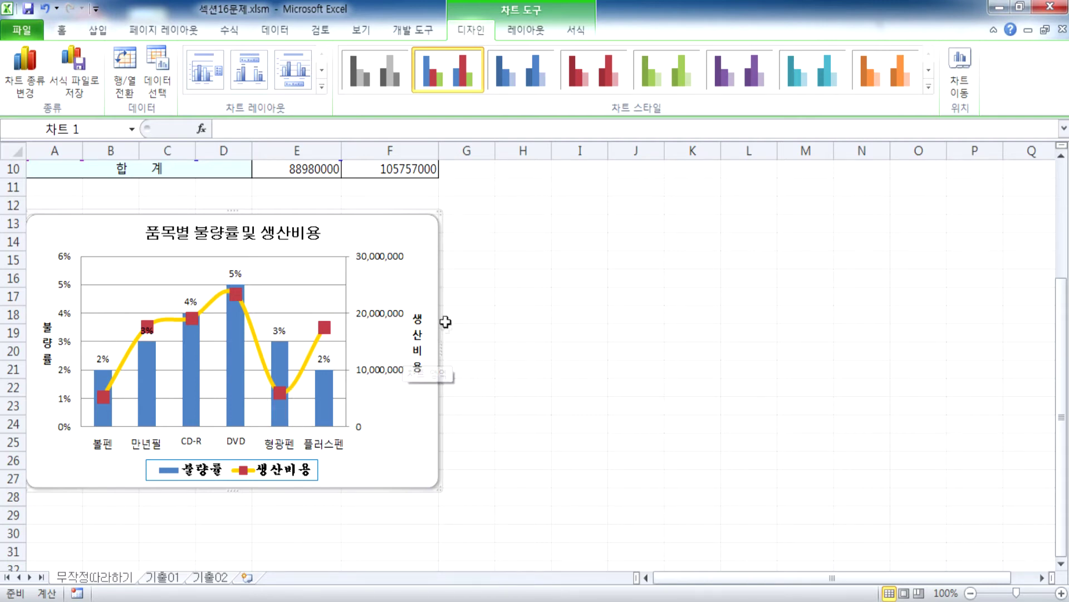
Switch back to Notepad and begin the new note with "이중축 혼합형 차트 : 차트문제"
{"action": "key", "text": "alt+Tab"}
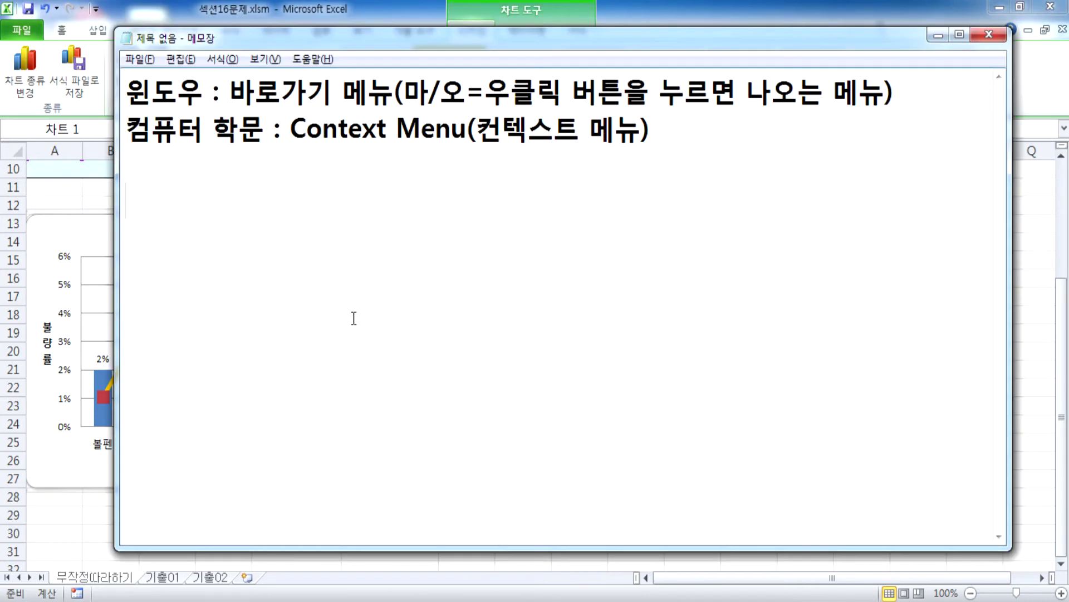
{"action": "type", "text": "이중ㅊ축"}
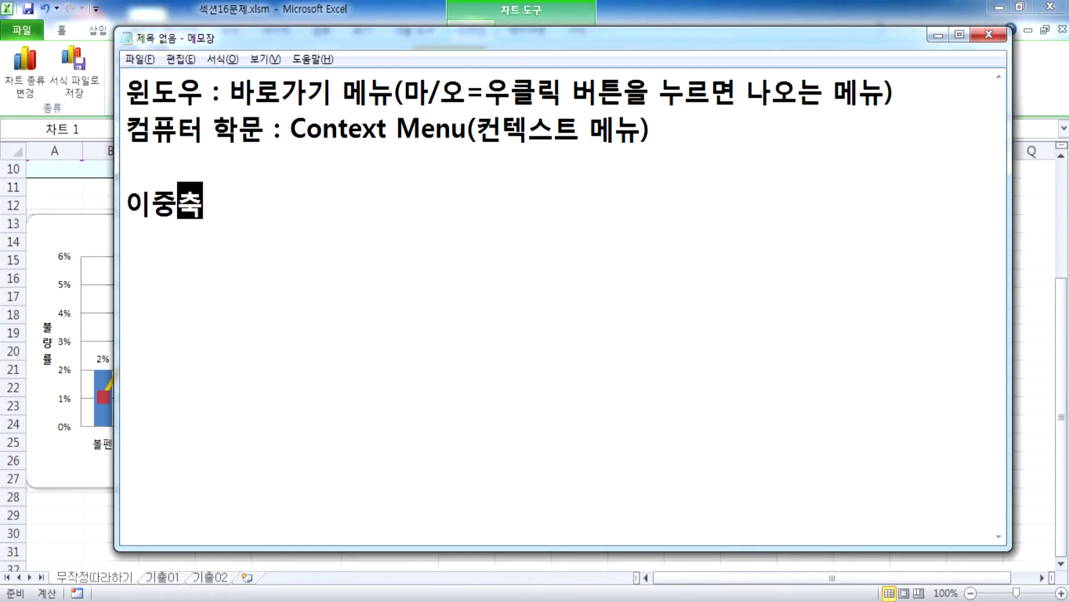
{"action": "type", "text": " 혼합혀ㅇ 차트 : "}
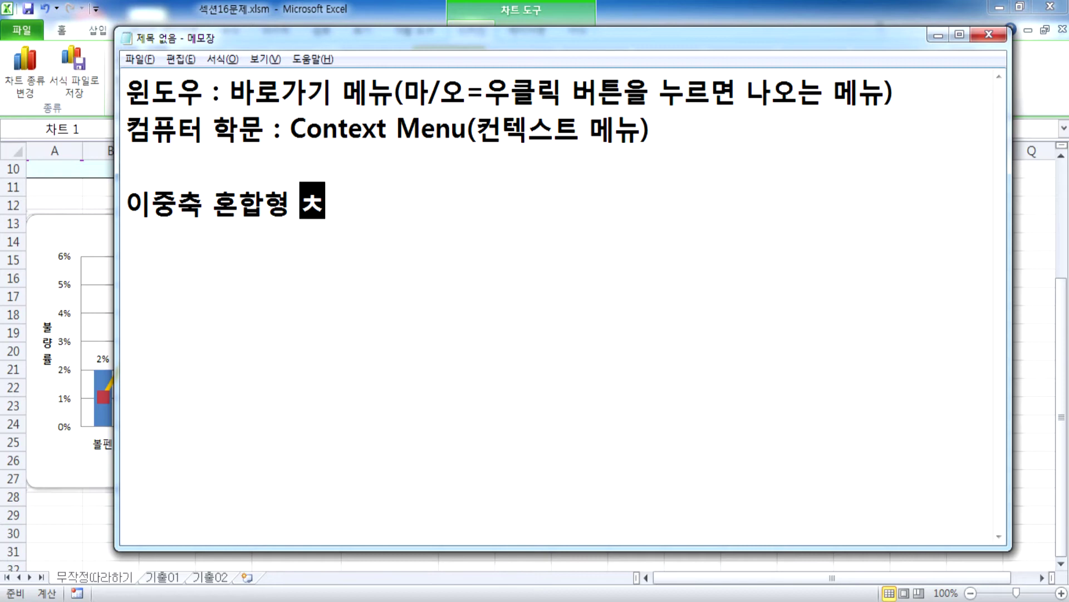
{"action": "type", "text": "ㅅ"}
{"action": "key", "text": "BackSpace"}
{"action": "type", "text": "차트 : 차트문제가"}
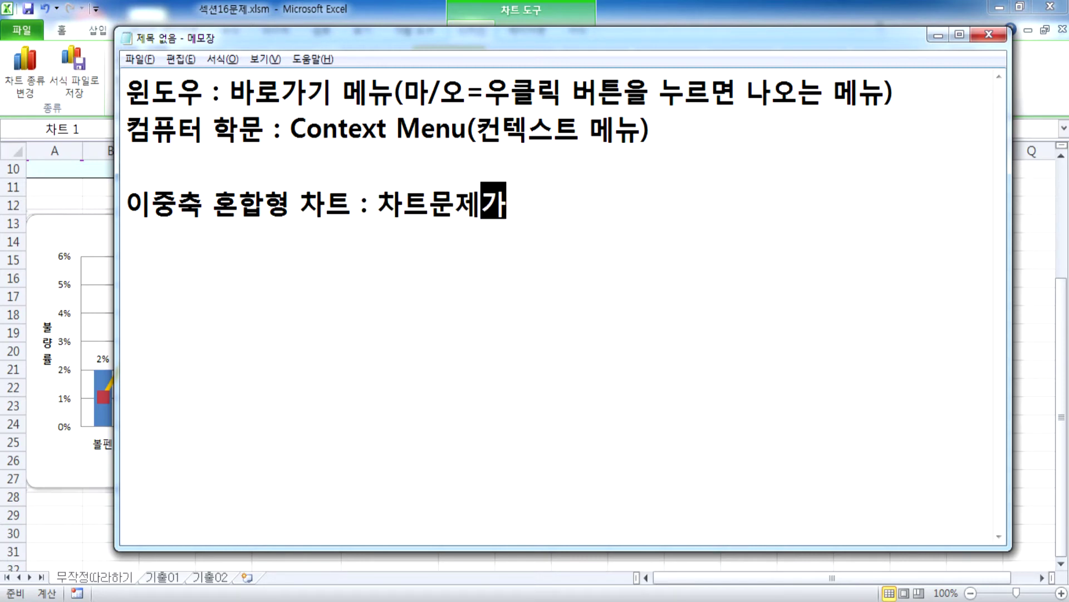
{"action": "key", "text": "BackSpace"}
Complete the chart note with "에서 가장 많이 출제되는 형태" and start a new line
{"action": "type", "text": "에서 가장 ㅁ낳"}
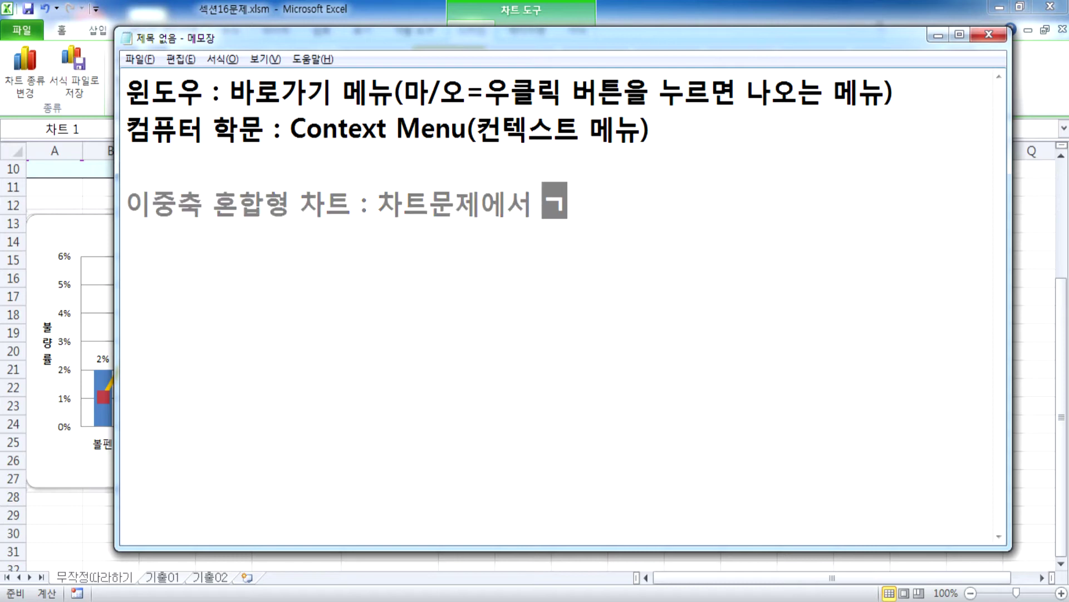
{"action": "key", "text": "BackSpace"}
{"action": "key", "text": "BackSpace"}
{"action": "key", "text": "BackSpace"}
{"action": "key", "text": "BackSpace"}
{"action": "type", "text": "많이"}
{"action": "type", "text": " 나오"}
{"action": "key", "text": "BackSpace"}
{"action": "key", "text": "BackSpace"}
{"action": "key", "text": "BackSpace"}
{"action": "type", "text": "출제되는"}
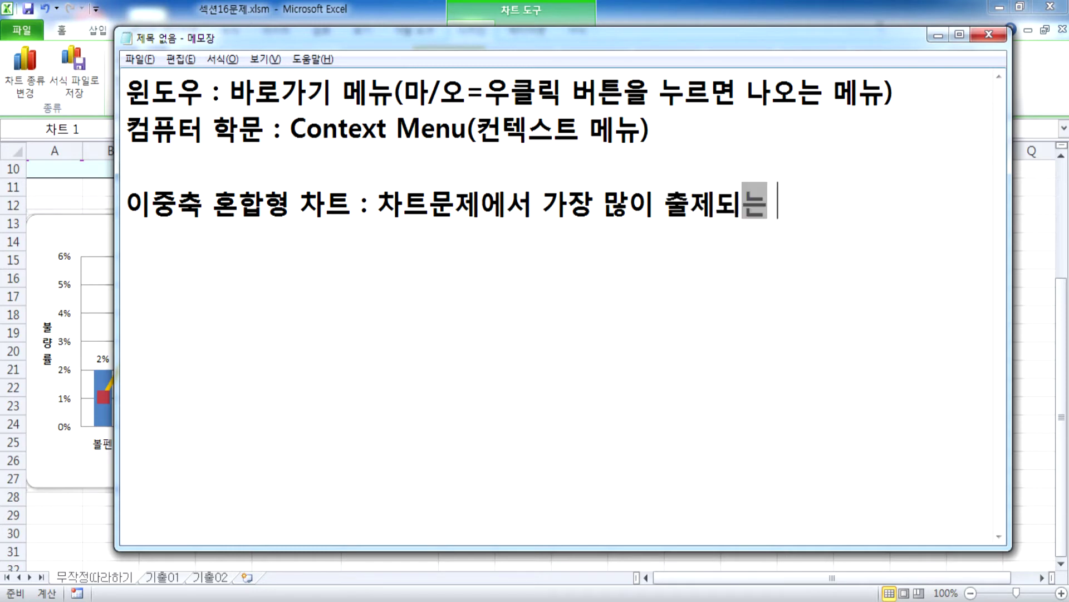
{"action": "type", "text": " 형ㅌㅐ"}
{"action": "key", "text": "Return"}
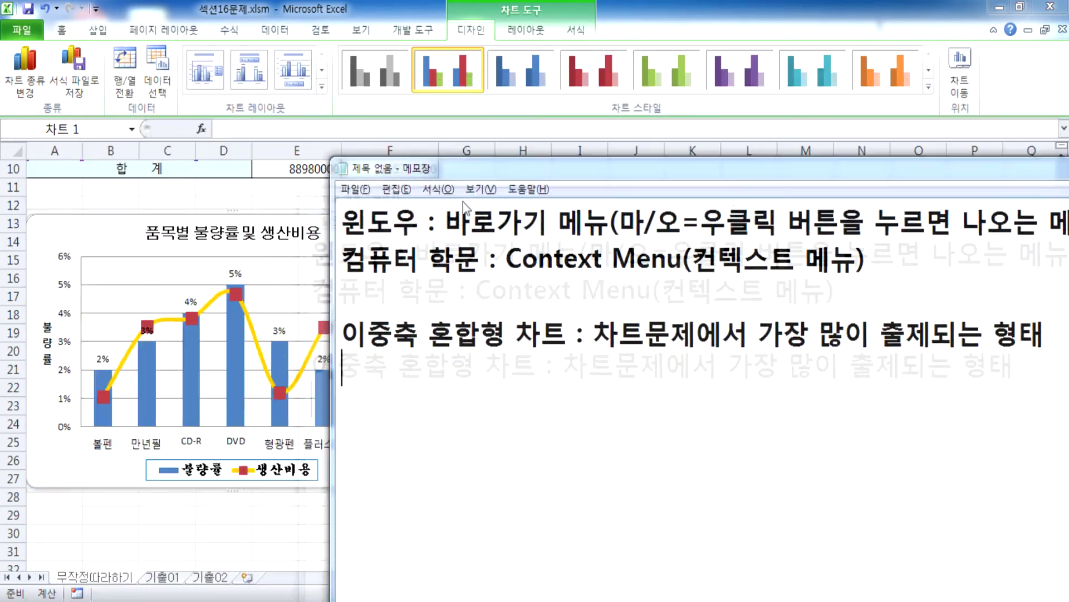
Return to the worksheet, try stretching the chart across more columns, and shrink it back to columns A through F
{"action": "left_click_drag", "start_coordinate": [463, 202], "coordinate": [469, 66]}
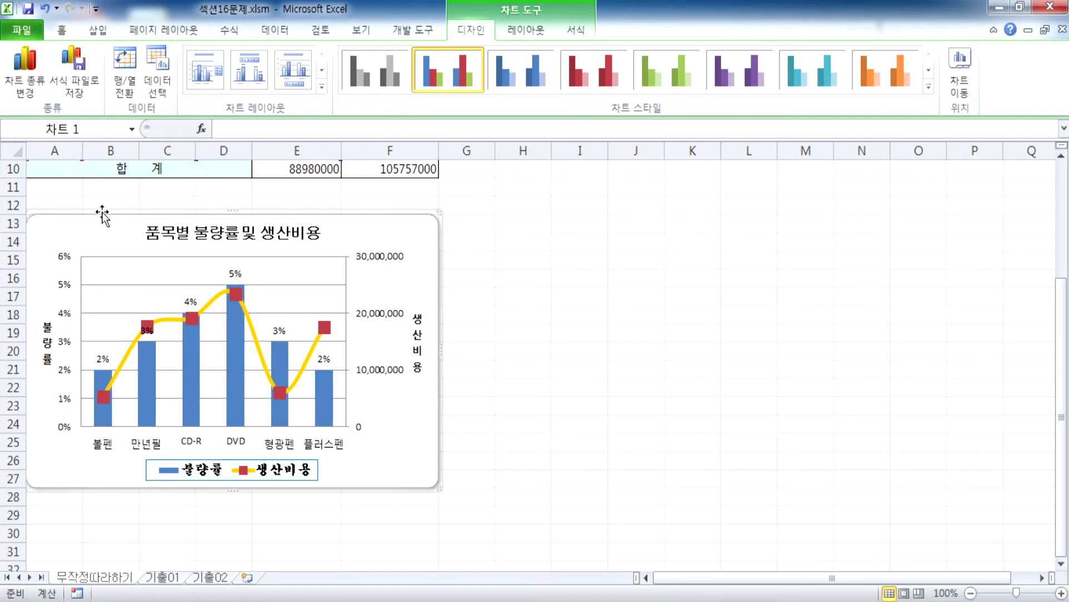
{"action": "left_click_drag", "start_coordinate": [102, 212], "coordinate": [513, 210]}
{"action": "left_click_drag", "start_coordinate": [436, 213], "coordinate": [28, 214]}
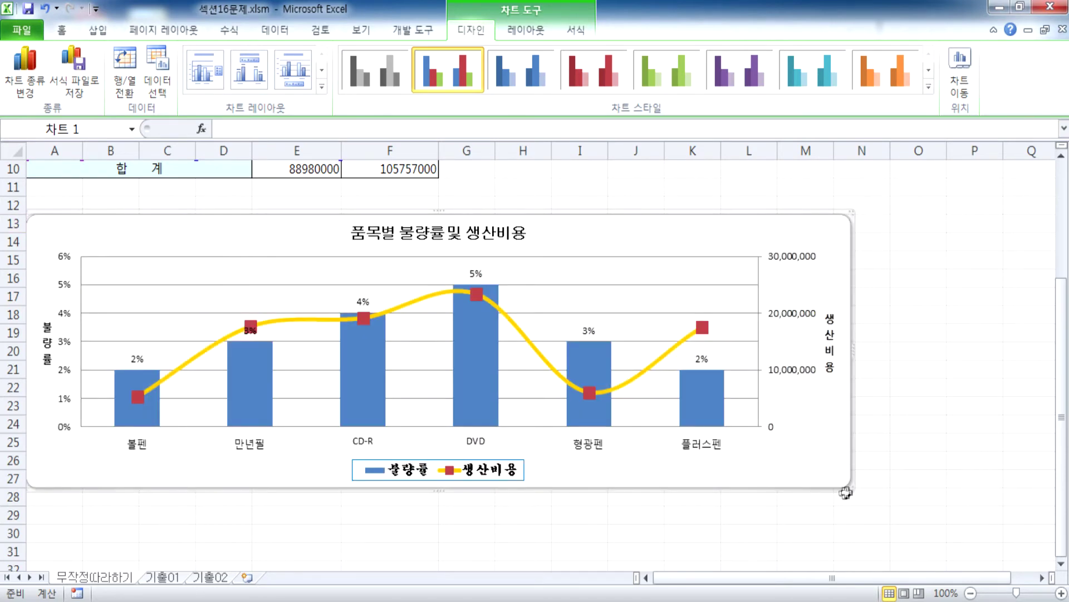
{"action": "left_click_drag", "start_coordinate": [852, 489], "coordinate": [432, 490]}
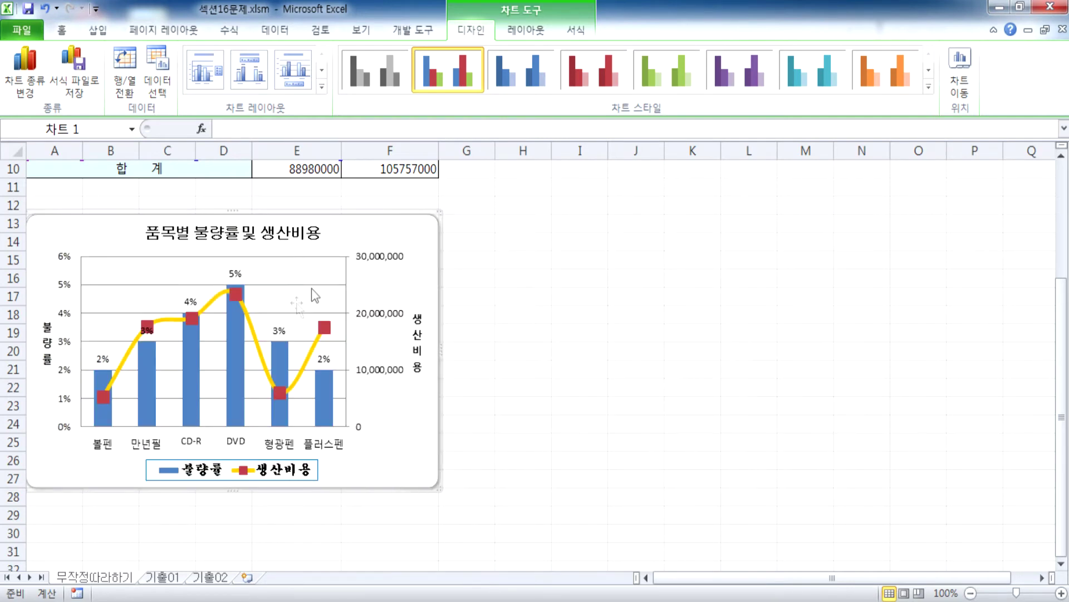
{"action": "left_click", "coordinate": [449, 507]}
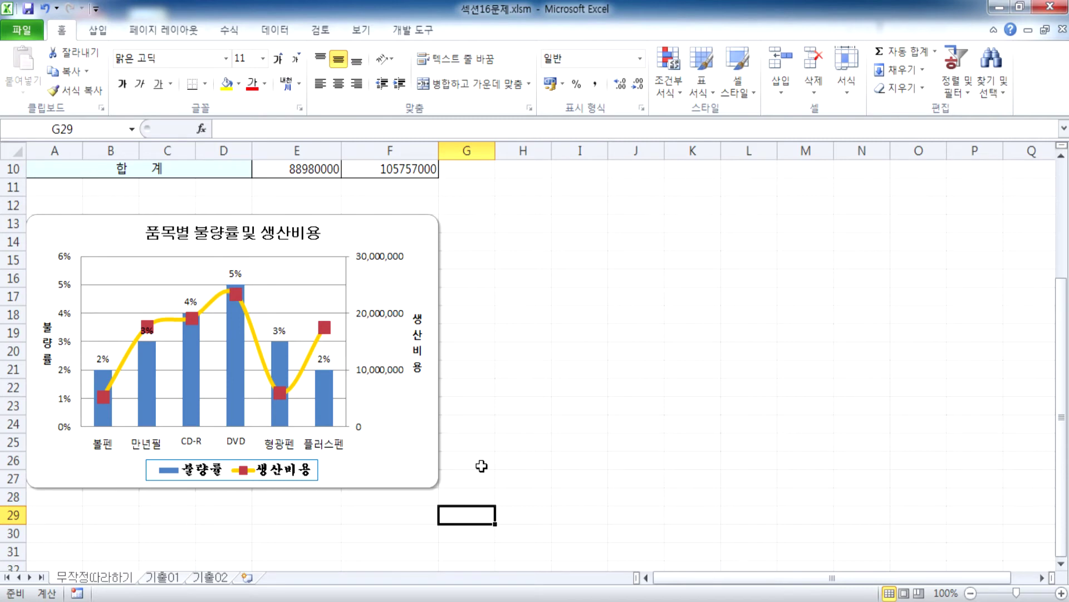
Select the chart title, the 불량률 and 생산비용 axis titles, and the legend in turn to examine them
{"action": "left_click", "coordinate": [291, 238]}
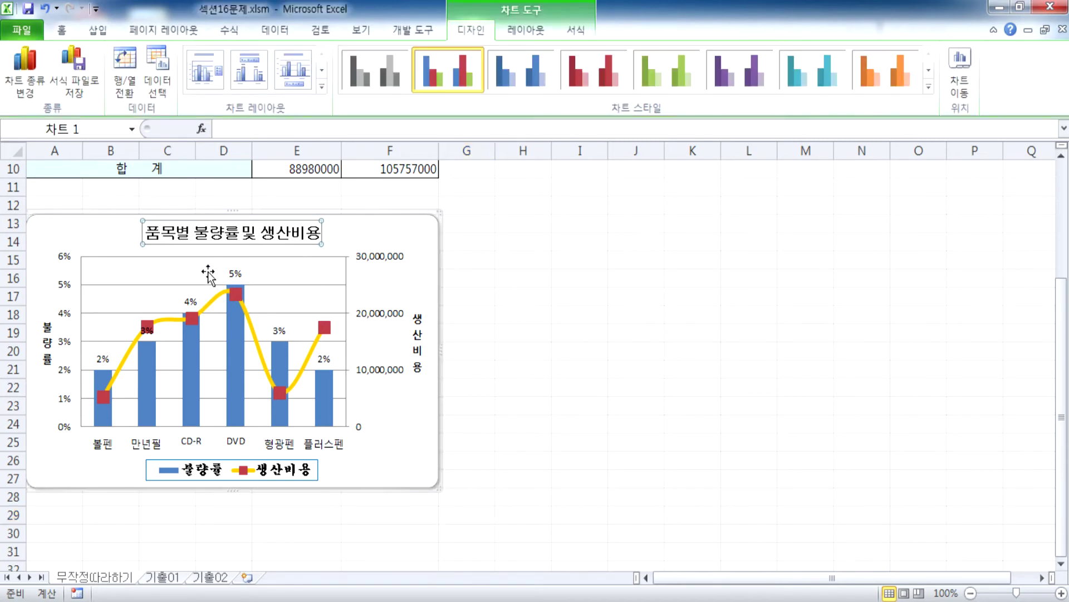
{"action": "left_click", "coordinate": [47, 343]}
{"action": "left_click", "coordinate": [418, 365]}
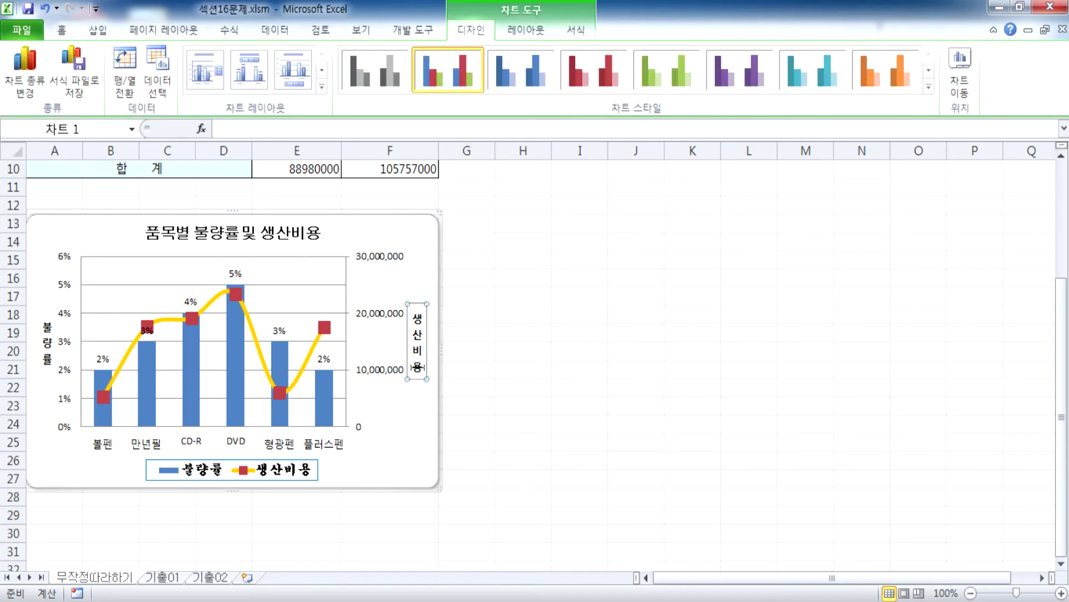
{"action": "left_click", "coordinate": [295, 470]}
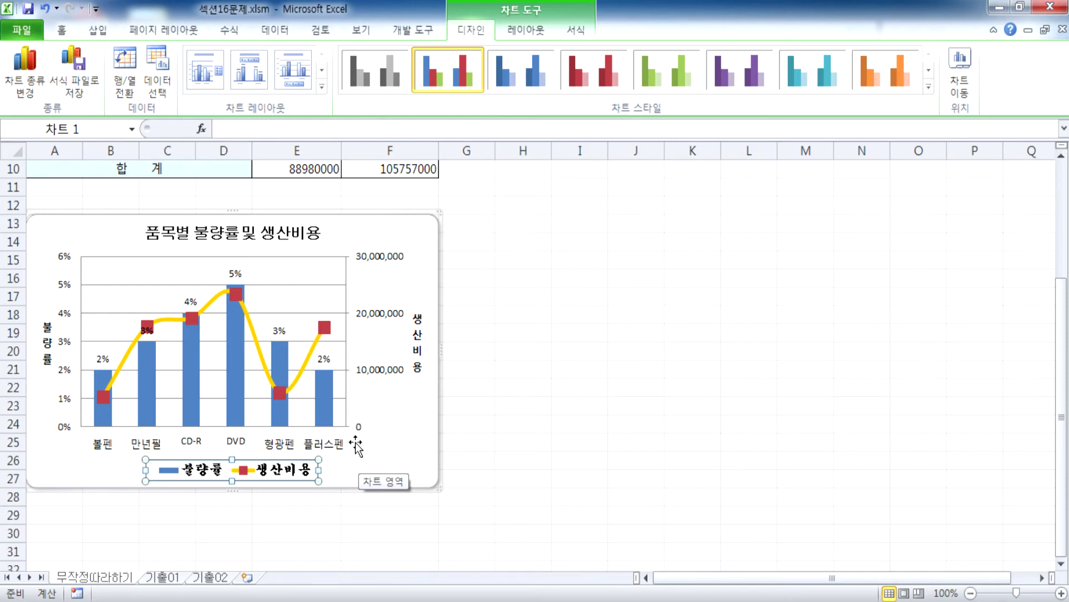
{"action": "left_click", "coordinate": [276, 230]}
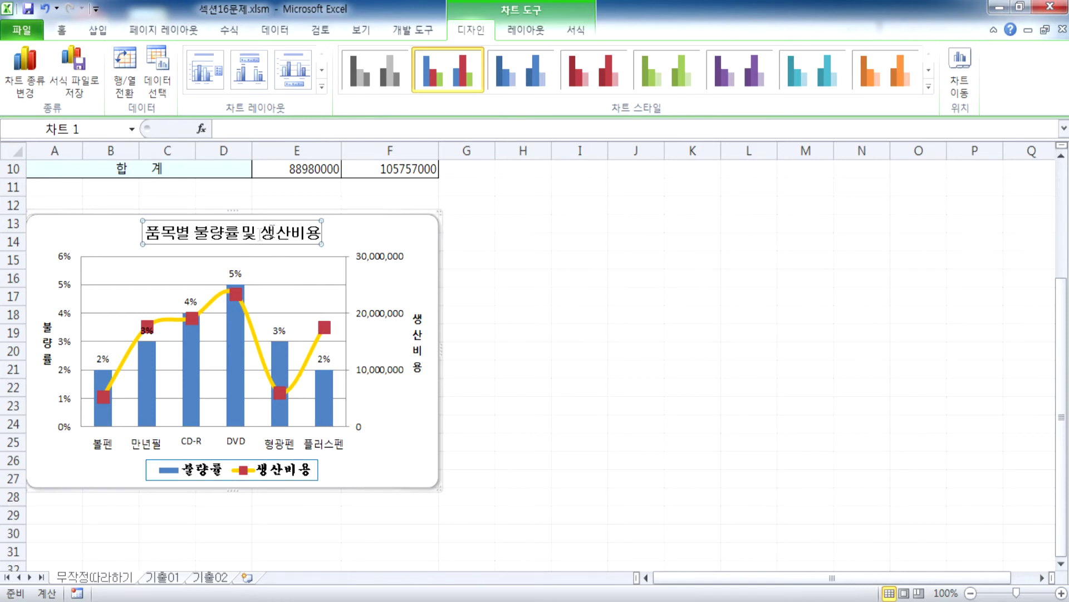
Deselect the chart, switch to the 기출01 sheet, and examine its 컴퓨터개론 성적 일람표 table and column chart
{"action": "left_click", "coordinate": [52, 35]}
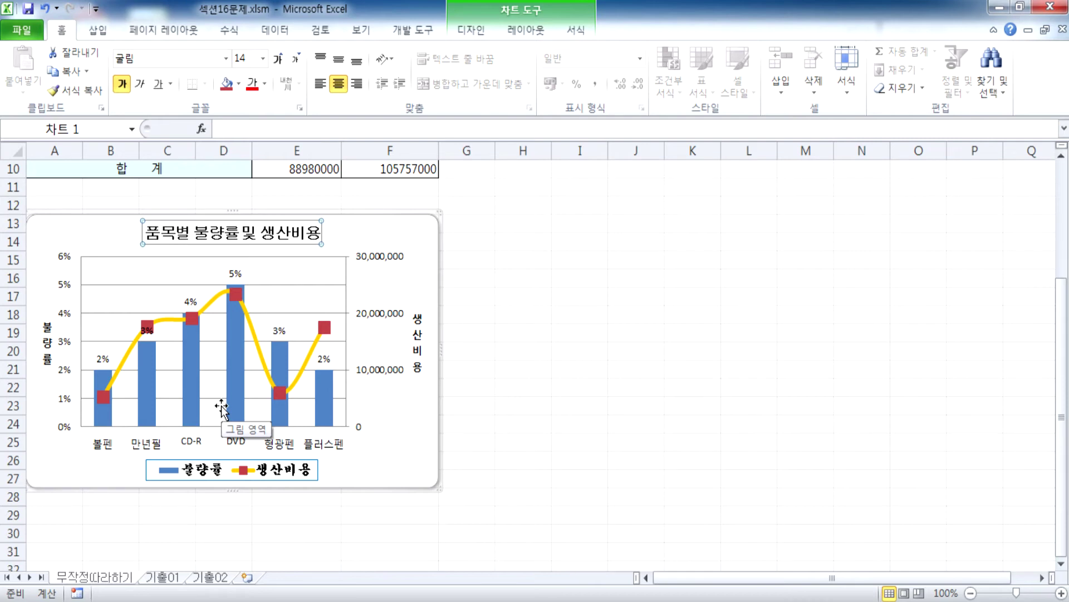
{"action": "left_click", "coordinate": [554, 317]}
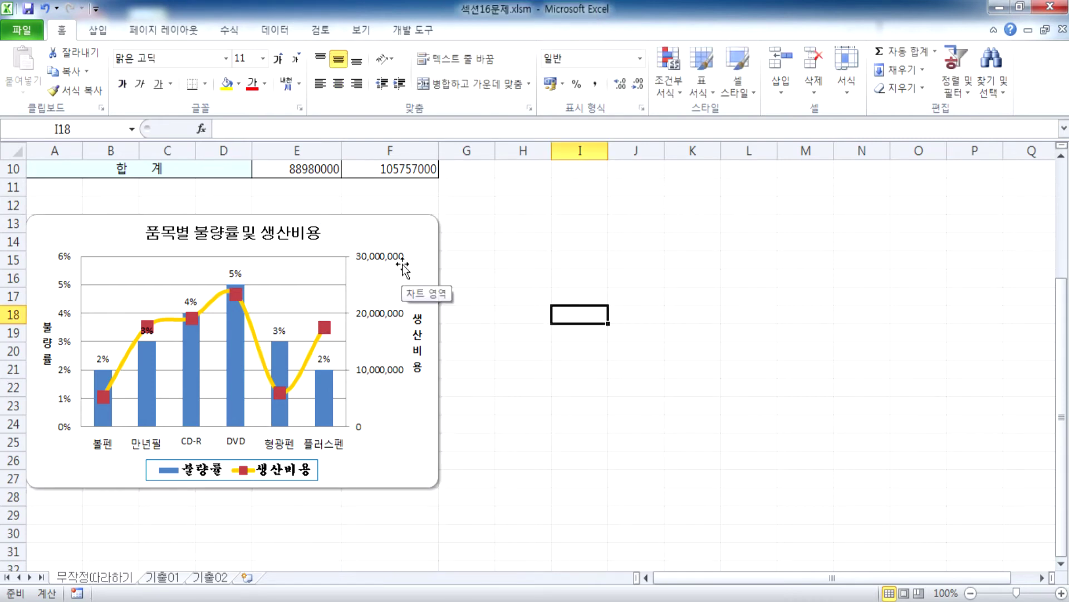
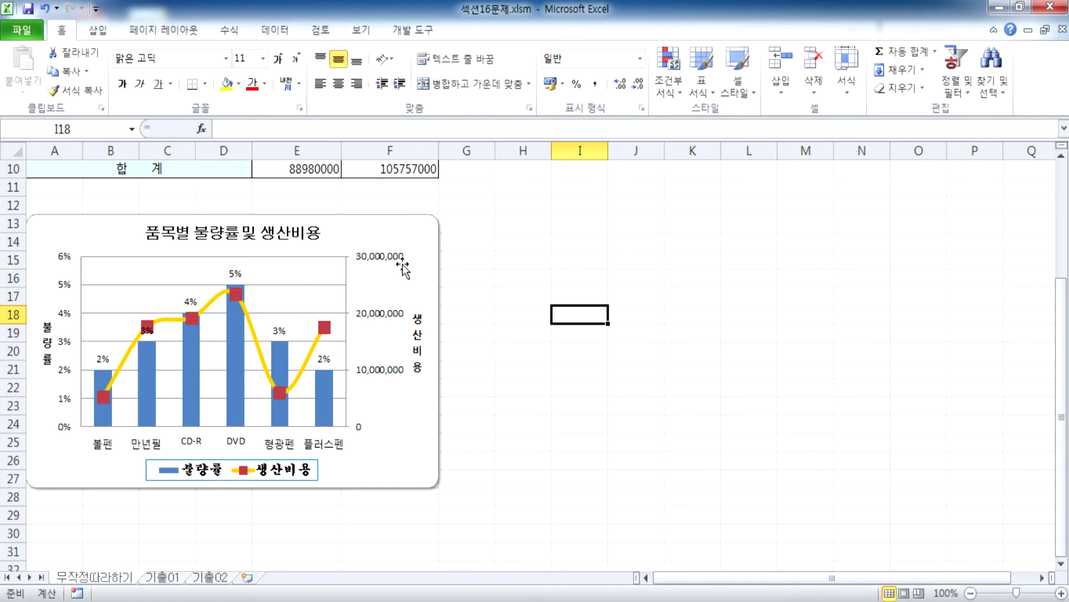
{"action": "left_click", "coordinate": [167, 579]}
{"action": "scroll", "coordinate": [186, 477], "scroll_direction": "up", "scroll_amount": 2}
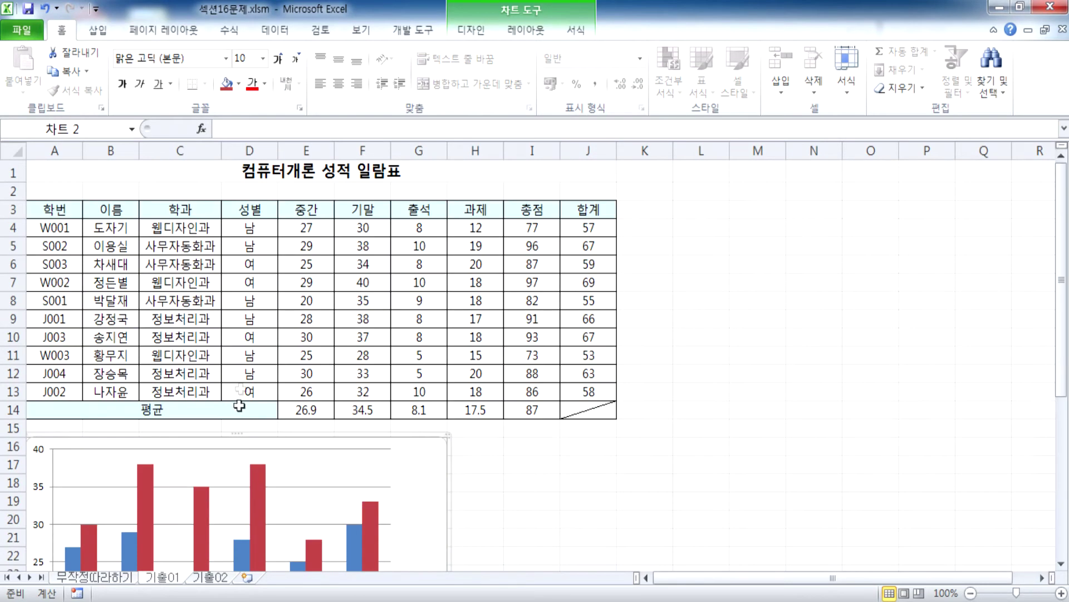
{"action": "left_click", "coordinate": [237, 227]}
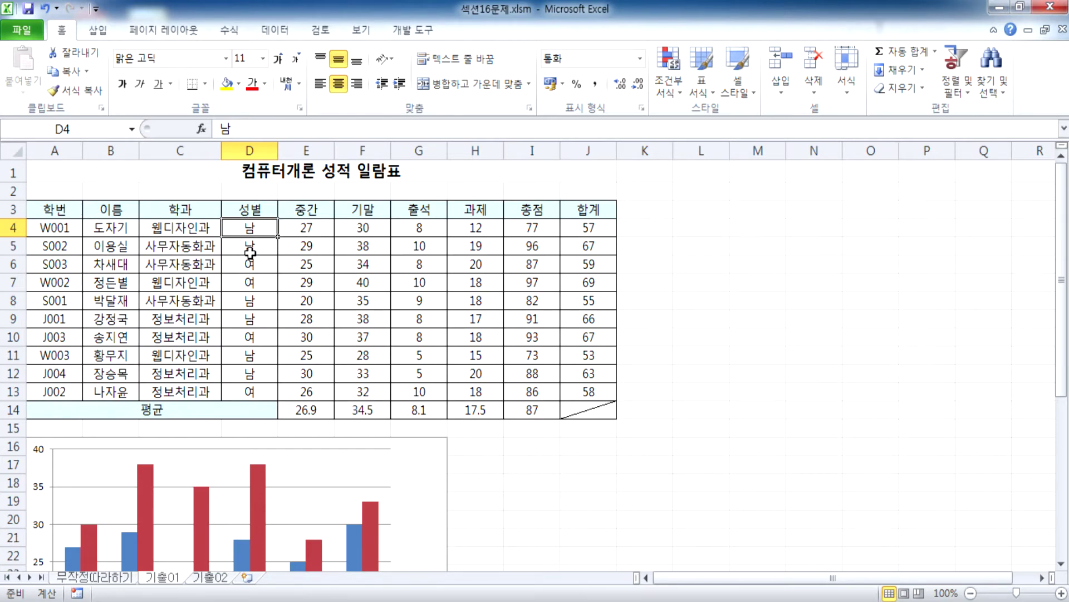
{"action": "scroll", "coordinate": [464, 315], "scroll_direction": "down", "scroll_amount": 2}
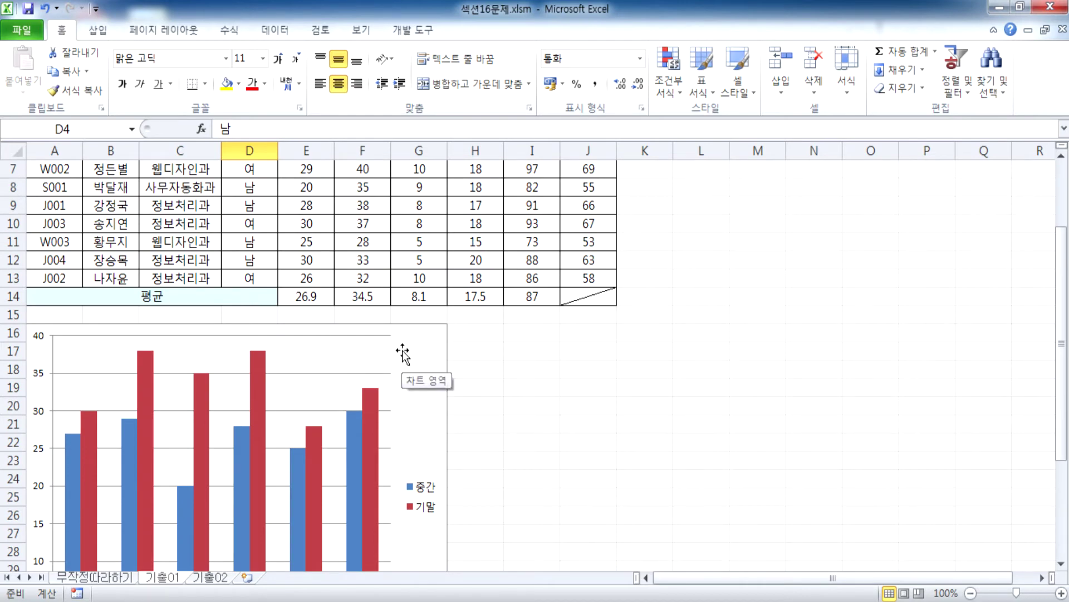
{"action": "scroll", "coordinate": [402, 354], "scroll_direction": "up", "scroll_amount": 2}
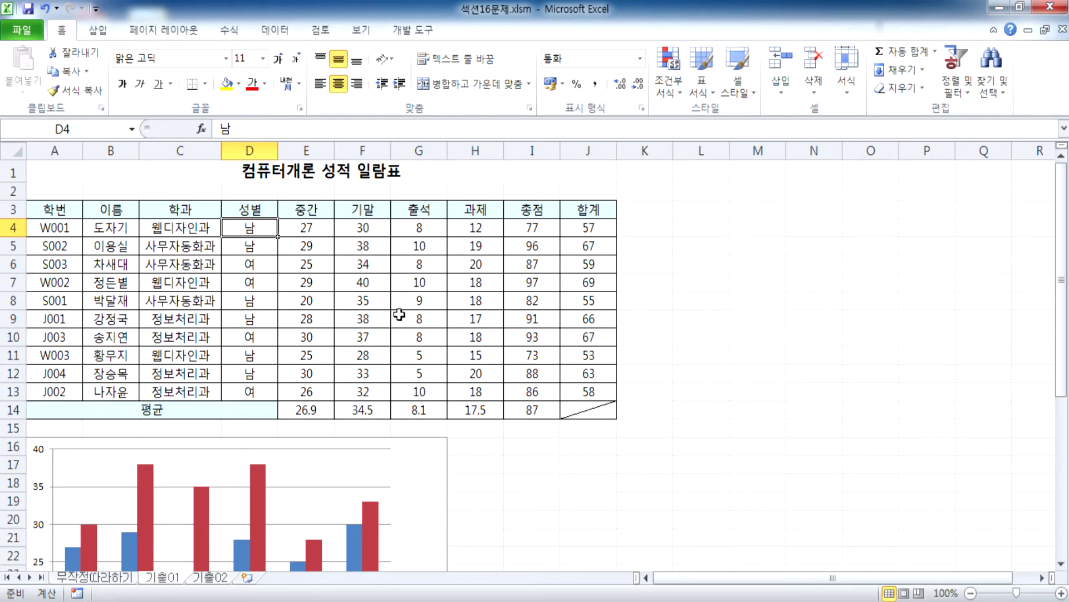
{"action": "scroll", "coordinate": [400, 314], "scroll_direction": "down", "scroll_amount": 3}
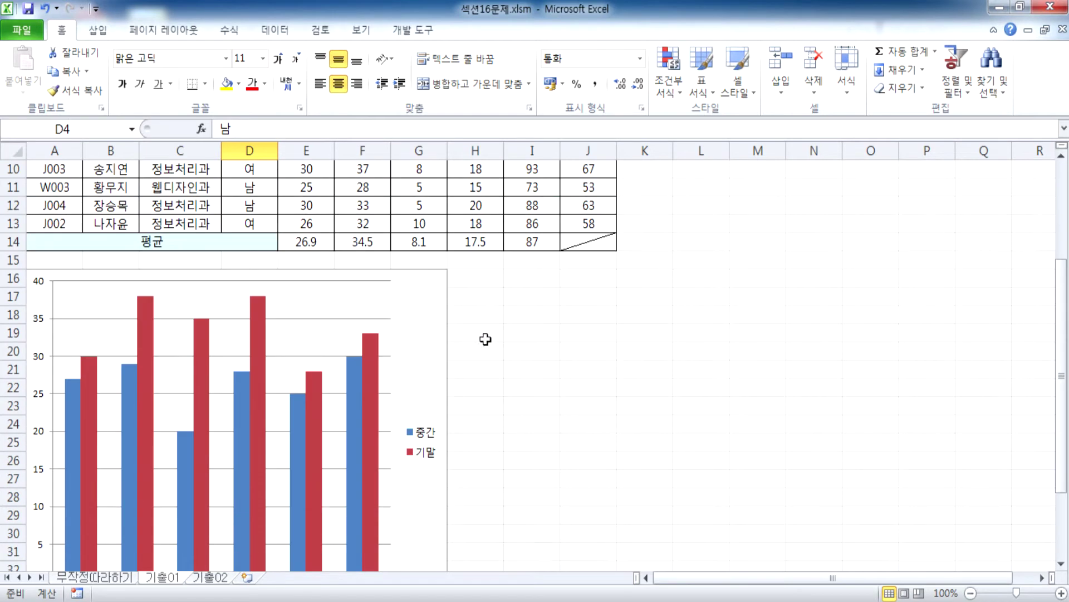
{"action": "left_click", "coordinate": [417, 316]}
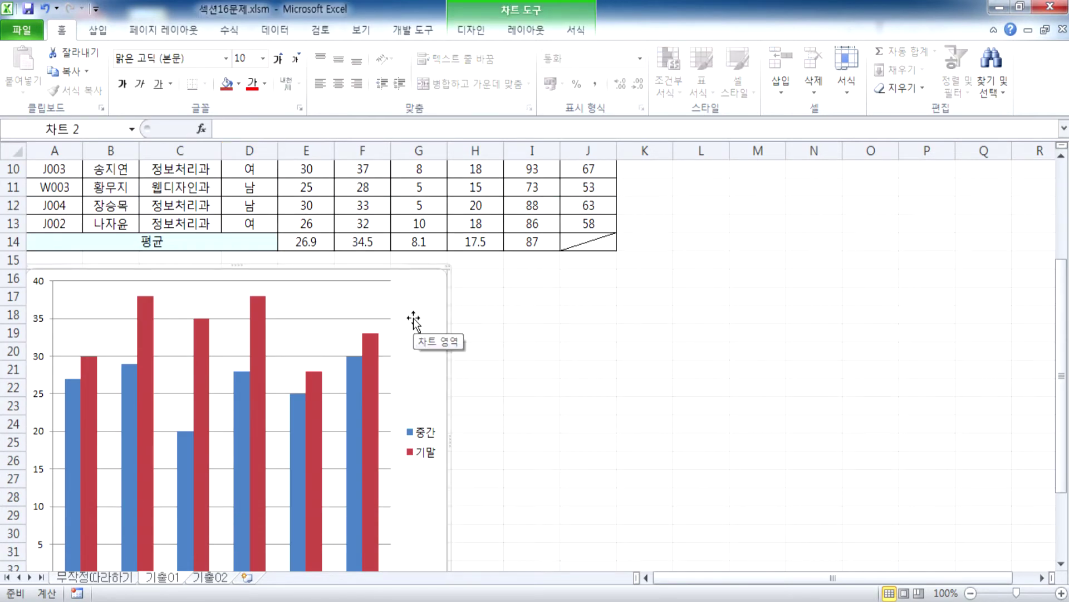
{"action": "double_click", "coordinate": [418, 314]}
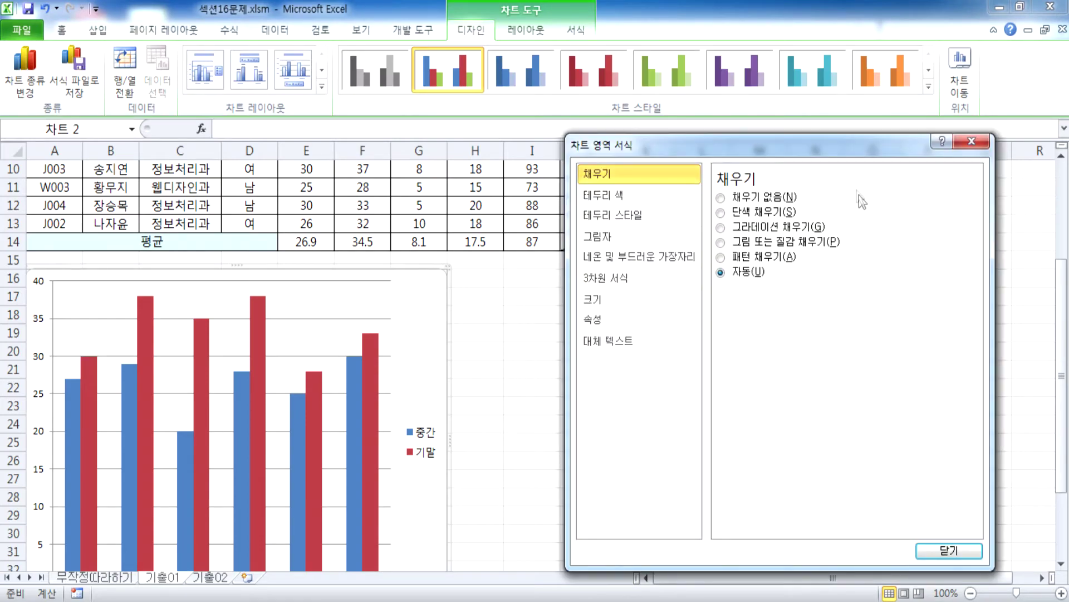
{"action": "left_click_drag", "start_coordinate": [845, 158], "coordinate": [823, 135]}
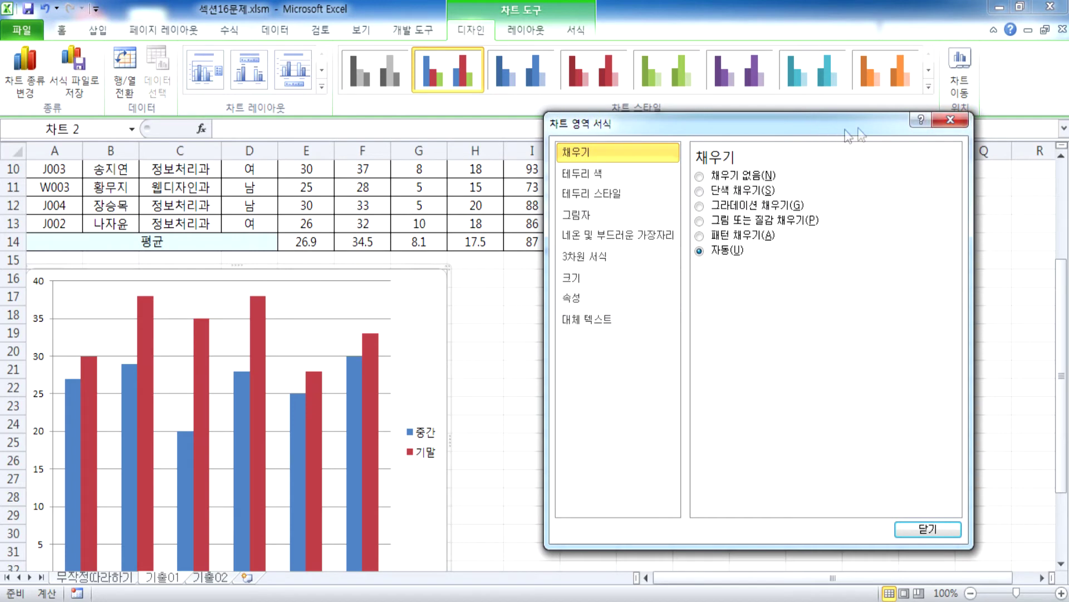
{"action": "left_click", "coordinate": [950, 120]}
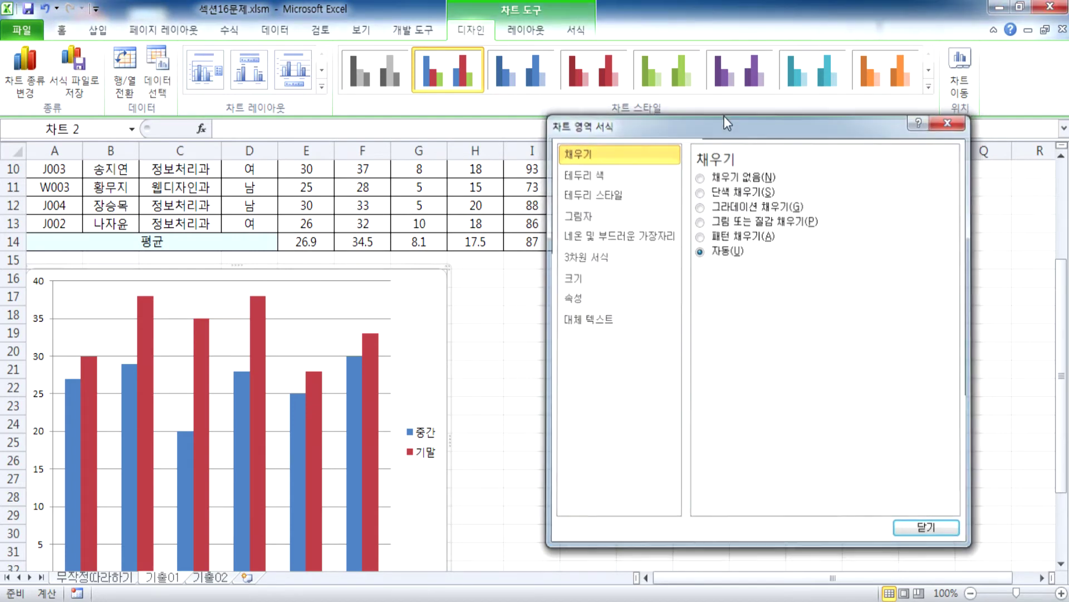
Try adding the 출석 cells G3:G5, G8:G9 and G11:G12 to the chart's source data, and cancel the change
{"action": "left_click", "coordinate": [159, 84]}
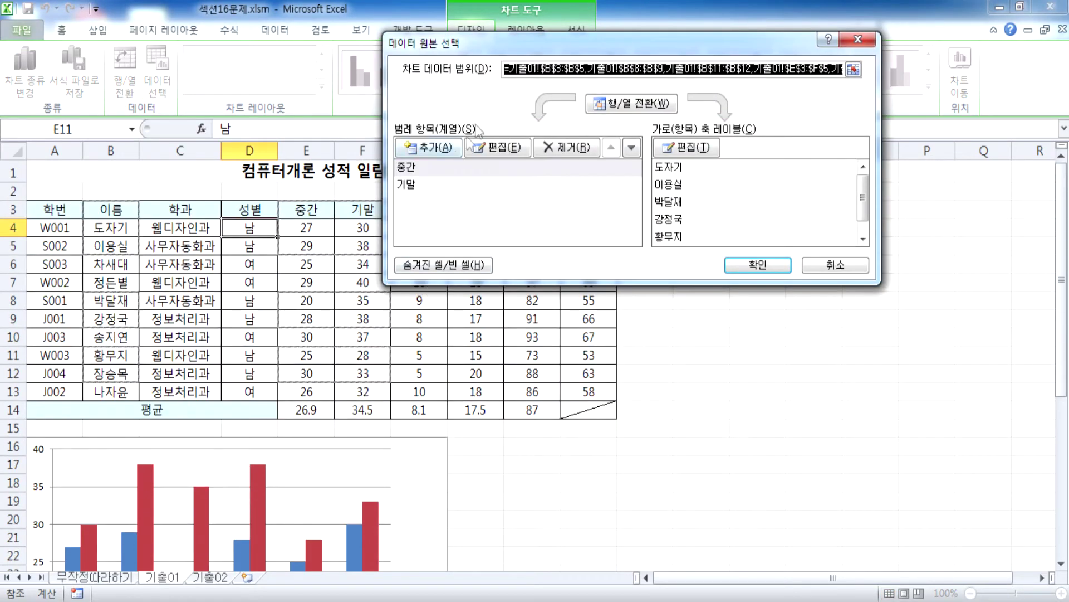
{"action": "left_click_drag", "start_coordinate": [517, 51], "coordinate": [641, 21]}
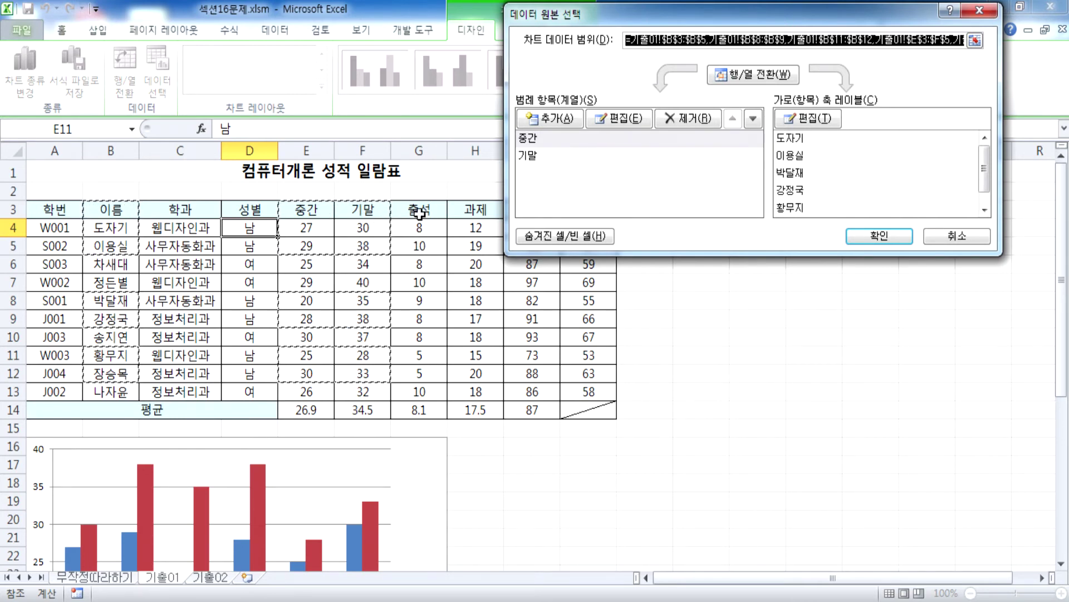
{"action": "left_click_drag", "start_coordinate": [419, 213], "coordinate": [419, 246]}
{"action": "left_click_drag", "start_coordinate": [418, 301], "coordinate": [419, 373]}
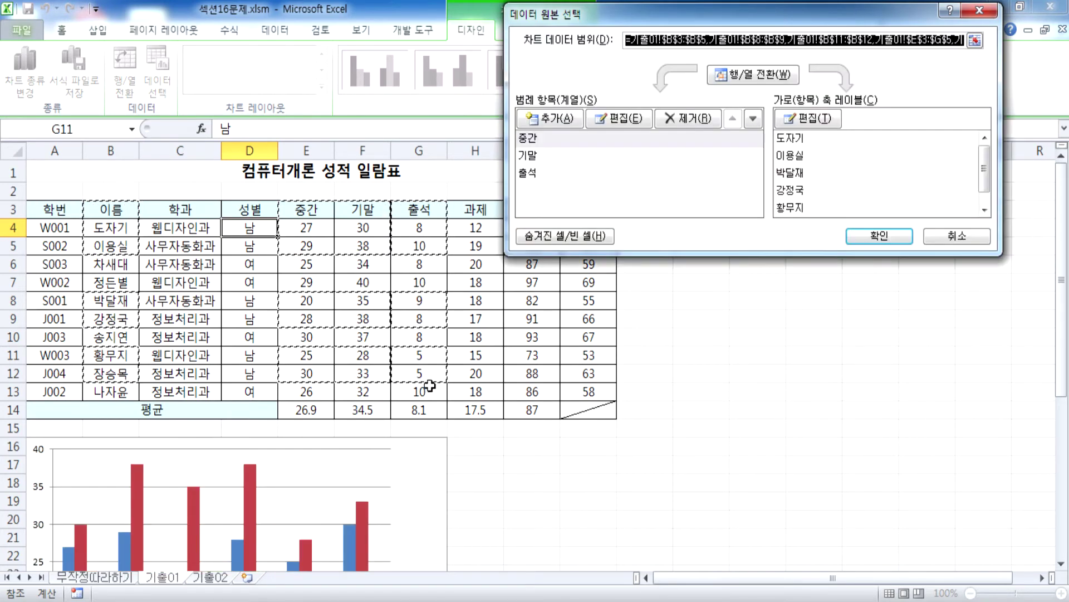
{"action": "scroll", "coordinate": [371, 440], "scroll_direction": "down", "scroll_amount": 6}
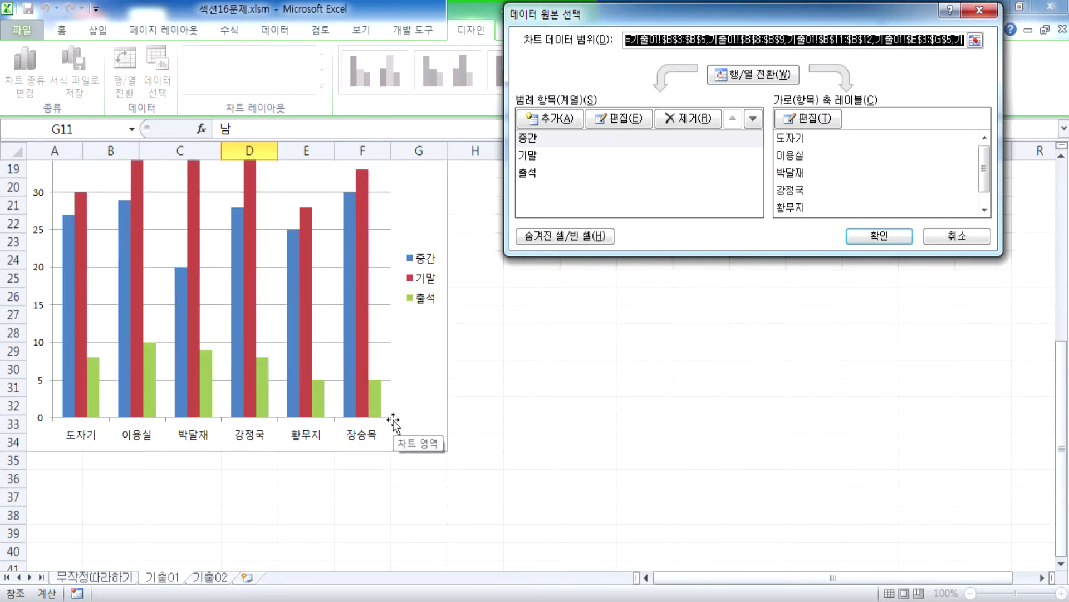
{"action": "key", "text": "Escape"}
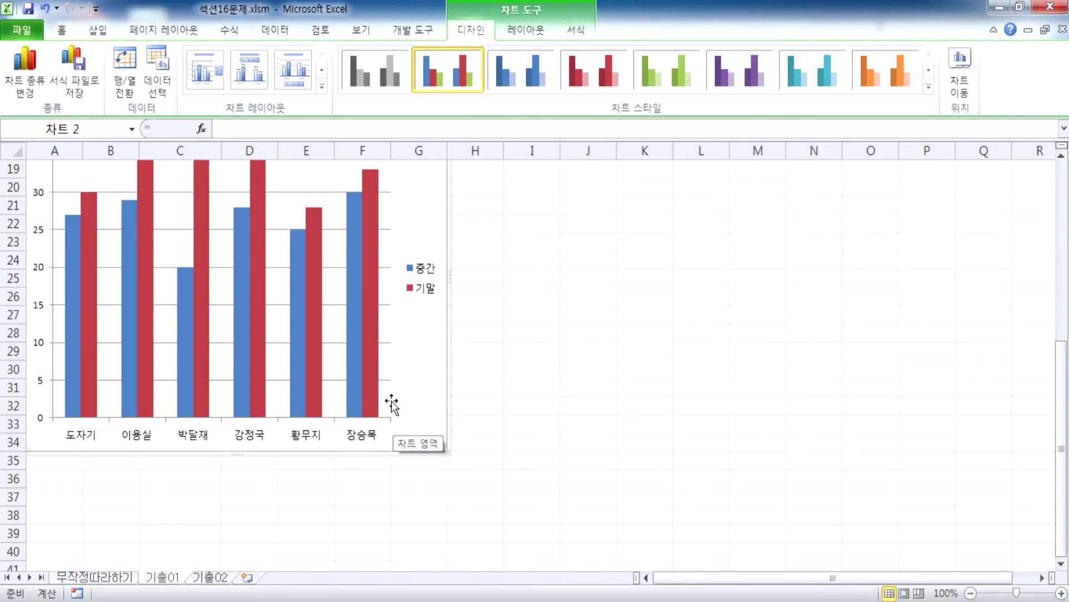
Extend the chart's source data with 출석 cells G3:G5, G8:G9 and G11:G12, apply it, and undo the addition
{"action": "scroll", "coordinate": [412, 429], "scroll_direction": "up", "scroll_amount": 2}
{"action": "left_click", "coordinate": [158, 70]}
{"action": "left_click_drag", "start_coordinate": [606, 21], "coordinate": [756, 93]}
{"action": "scroll", "coordinate": [448, 353], "scroll_direction": "up", "scroll_amount": 3}
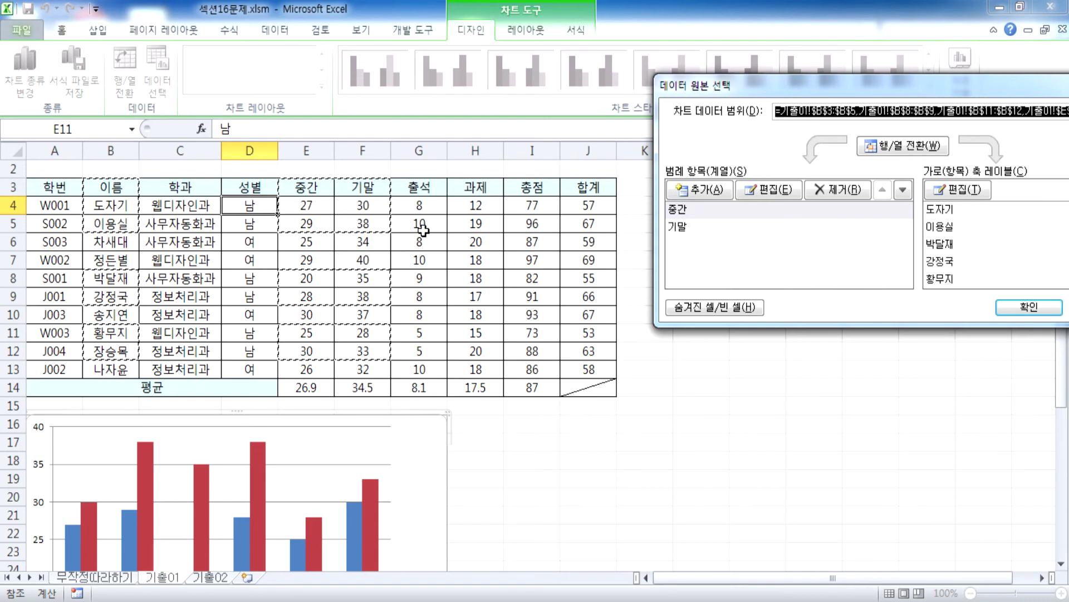
{"action": "left_click_drag", "start_coordinate": [417, 190], "coordinate": [425, 225]}
{"action": "left_click_drag", "start_coordinate": [428, 278], "coordinate": [420, 349]}
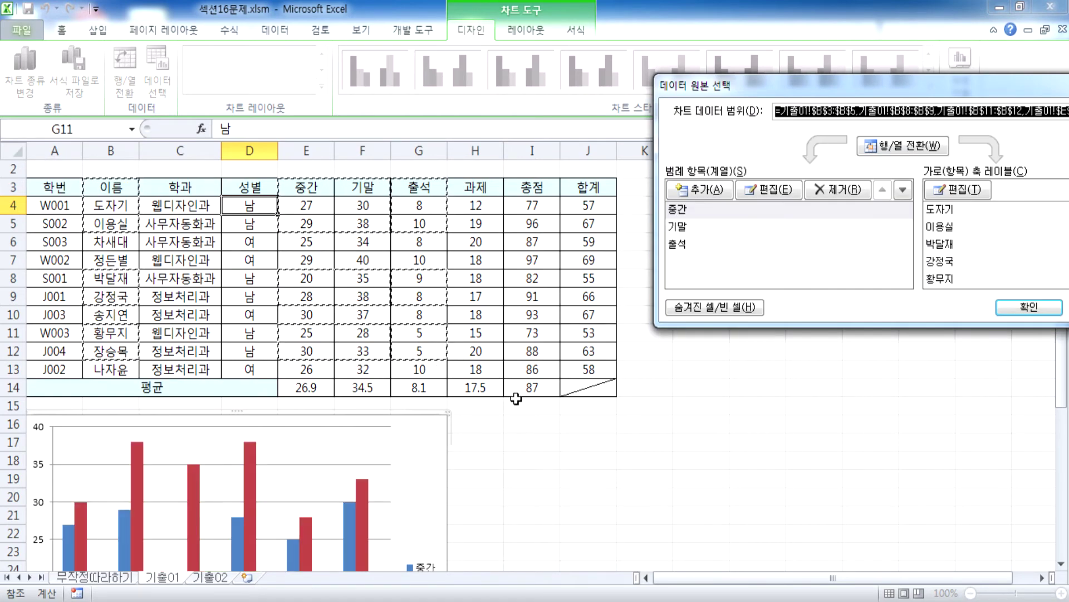
{"action": "scroll", "coordinate": [418, 420], "scroll_direction": "down", "scroll_amount": 2}
{"action": "scroll", "coordinate": [418, 421], "scroll_direction": "down", "scroll_amount": 4}
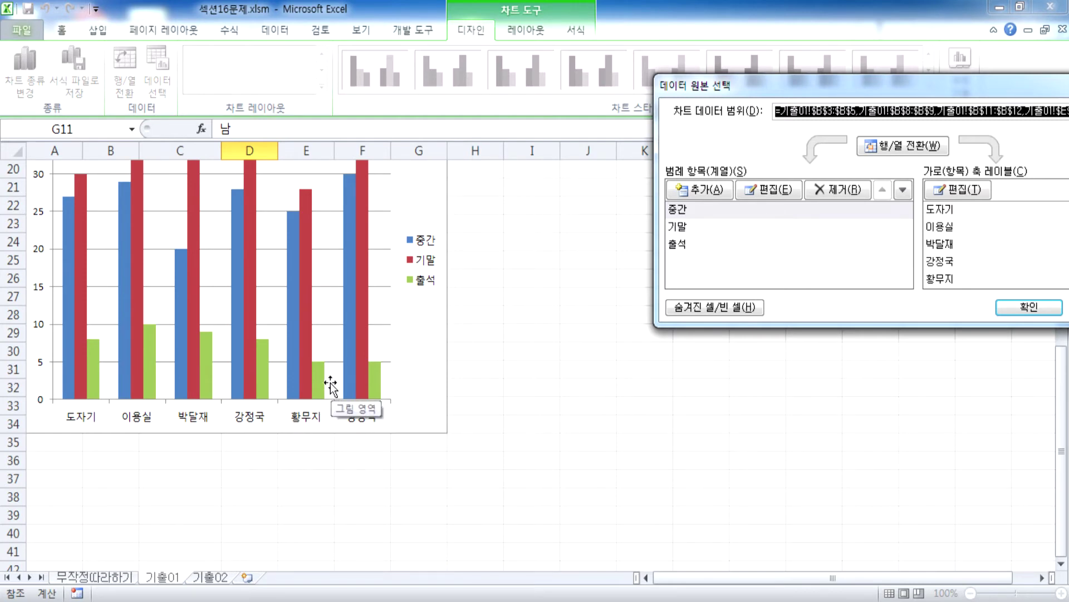
{"action": "left_click", "coordinate": [1029, 307]}
{"action": "scroll", "coordinate": [413, 401], "scroll_direction": "up", "scroll_amount": 2}
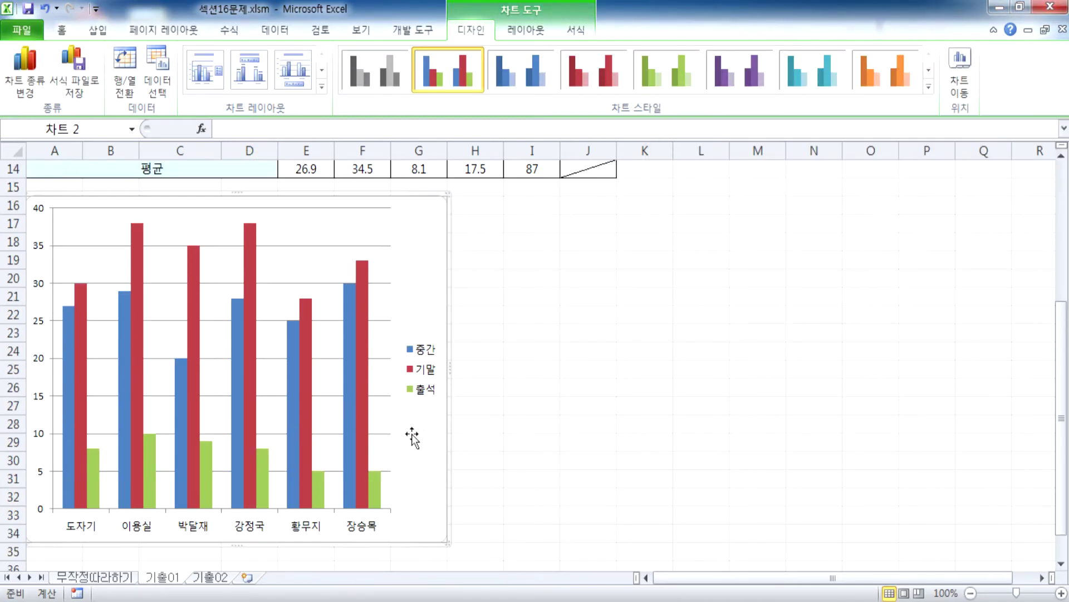
{"action": "key", "text": "ctrl+z"}
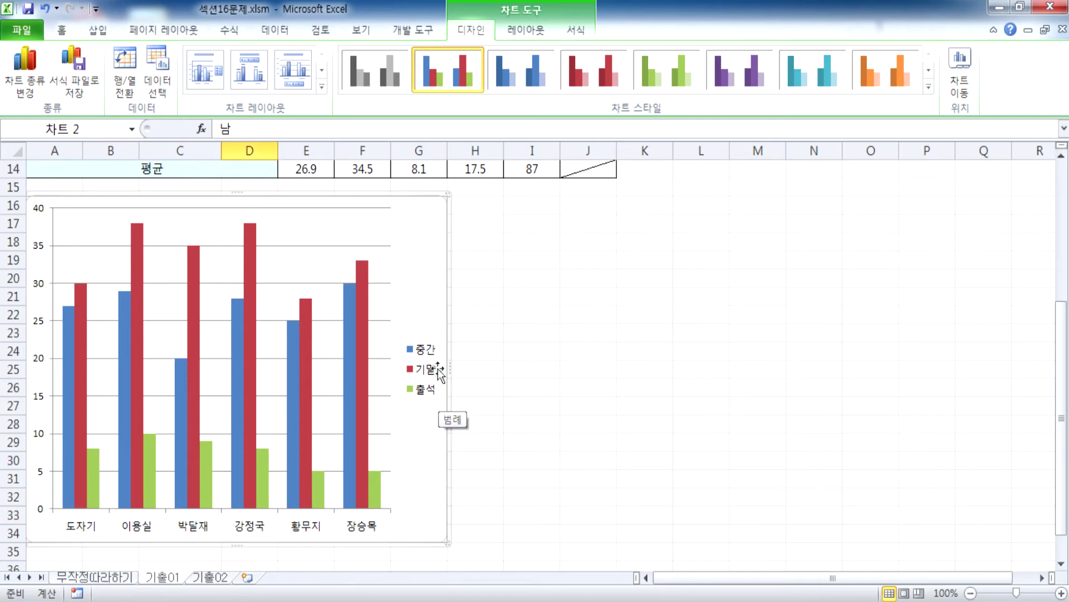
Copy 출석 cells G3:G5, G8:G9 and G11:G12, paste them into the chart as a series, and undo the paste
{"action": "left_click_drag", "start_coordinate": [419, 210], "coordinate": [420, 249]}
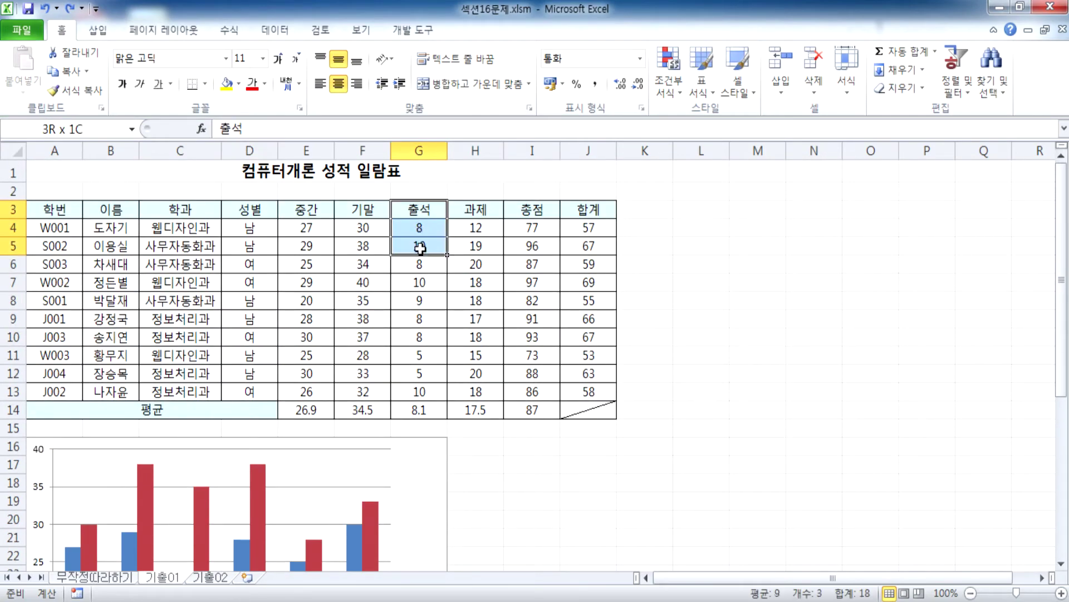
{"action": "left_click_drag", "start_coordinate": [405, 301], "coordinate": [405, 318], "text": "ctrl"}
{"action": "left_click_drag", "start_coordinate": [417, 355], "coordinate": [412, 372], "text": "ctrl"}
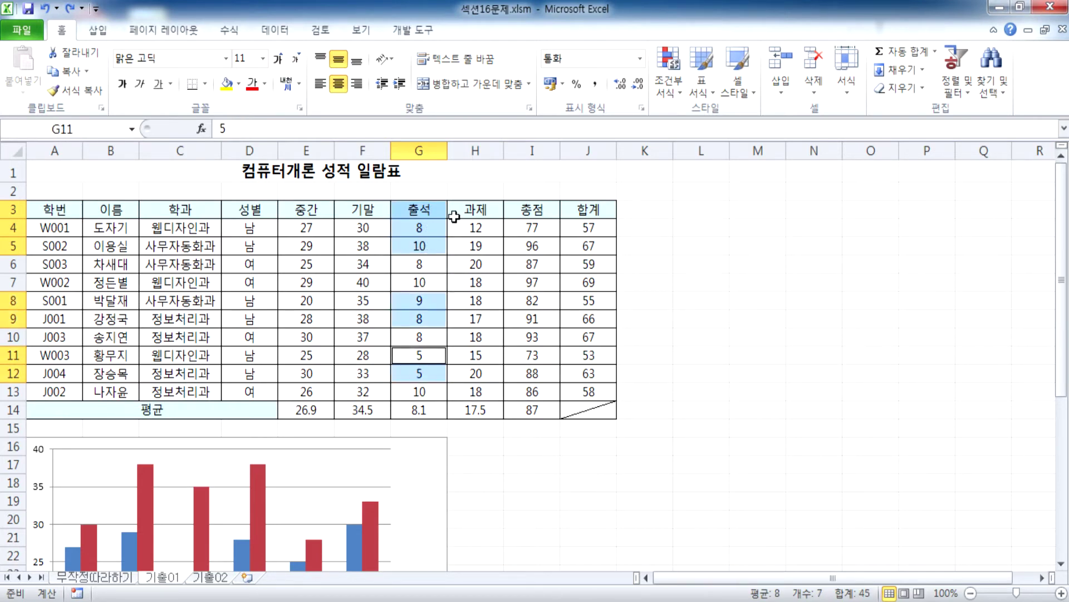
{"action": "key", "text": "ctrl+c"}
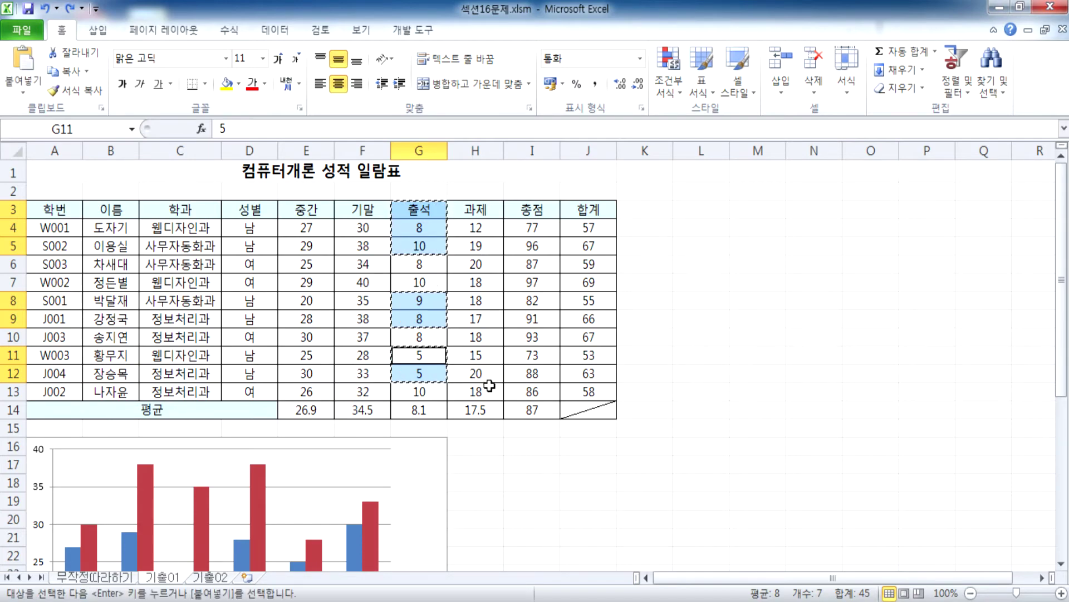
{"action": "scroll", "coordinate": [489, 384], "scroll_direction": "down", "scroll_amount": 4}
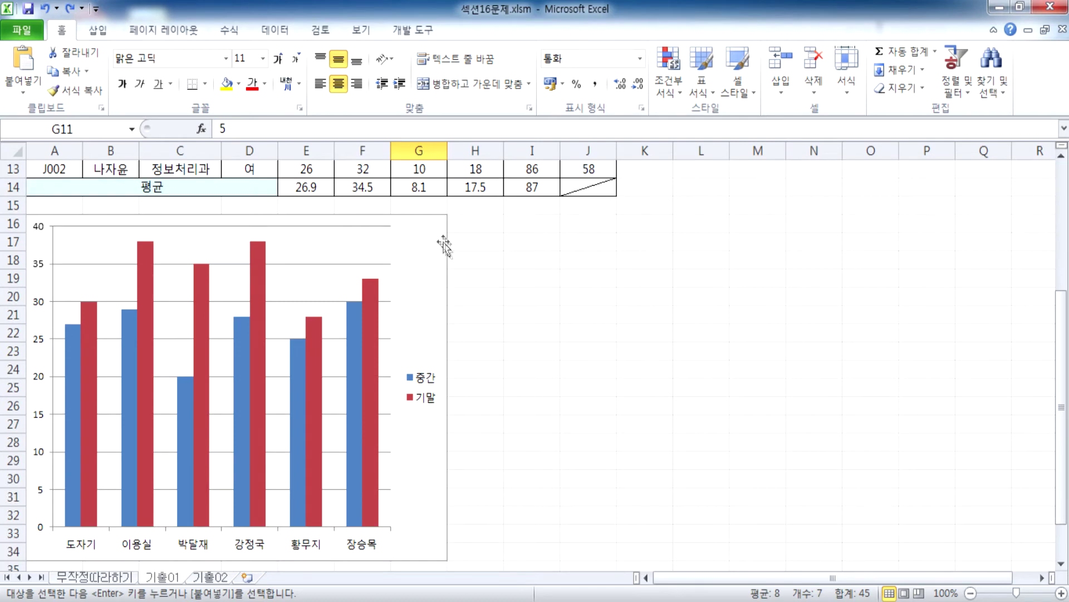
{"action": "left_click", "coordinate": [428, 239]}
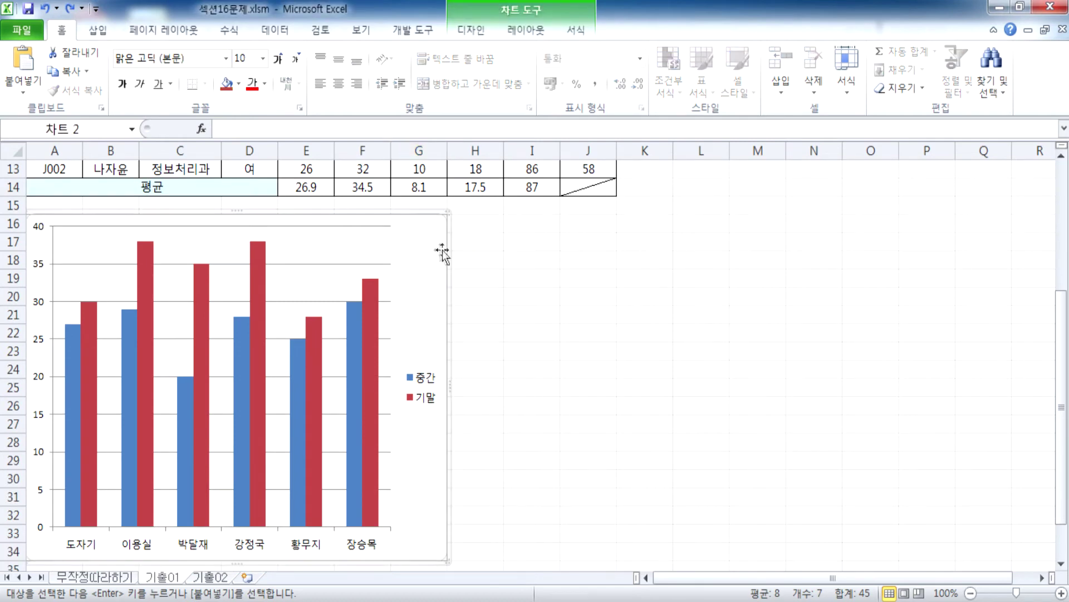
{"action": "key", "text": "ctrl+v"}
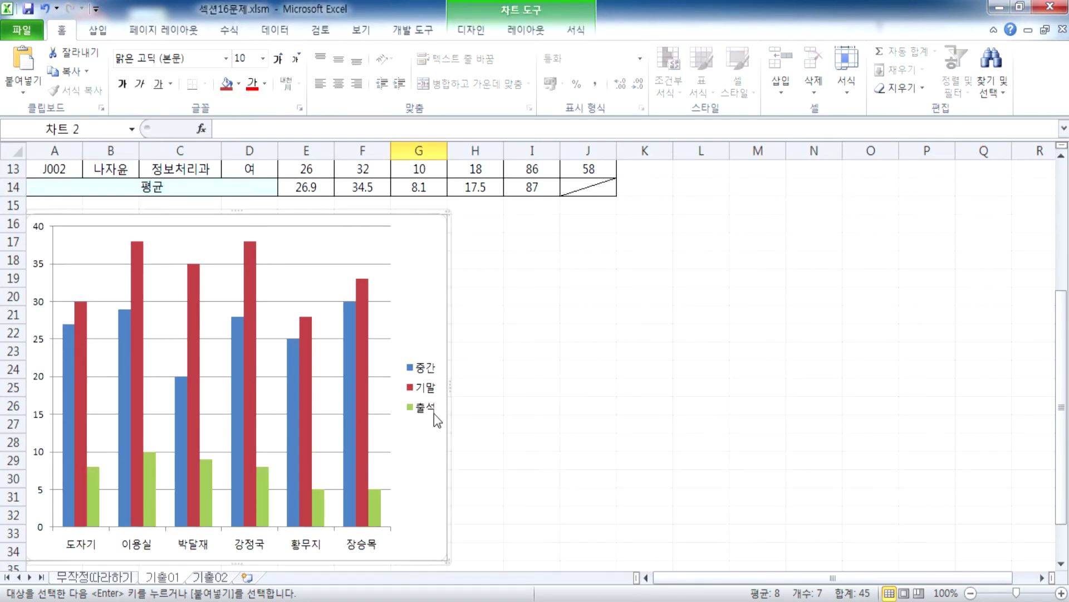
{"action": "scroll", "coordinate": [428, 418], "scroll_direction": "up", "scroll_amount": 3}
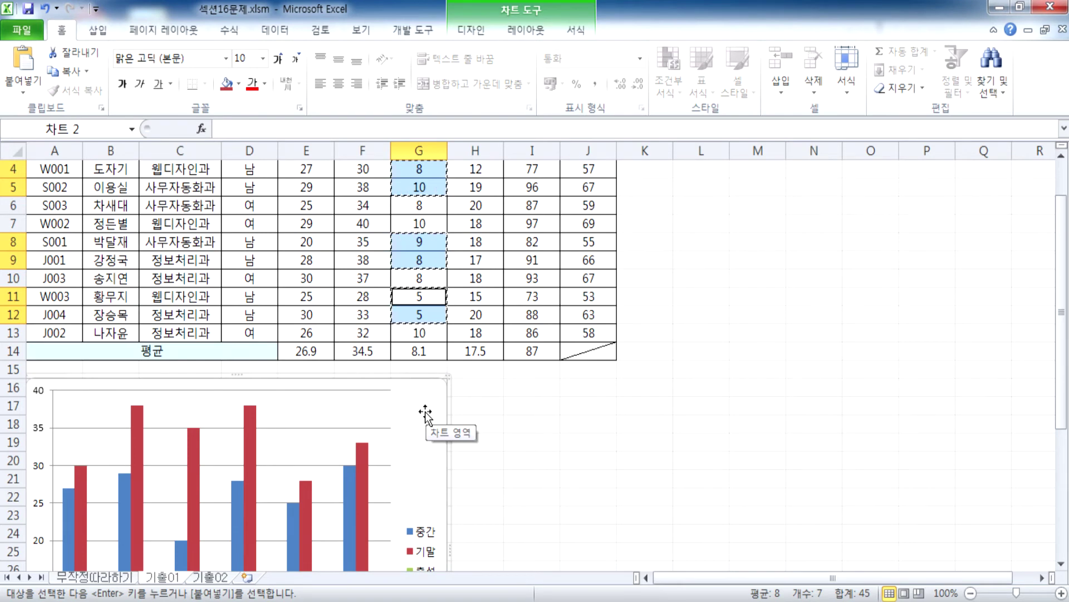
{"action": "key", "text": "ctrl+z"}
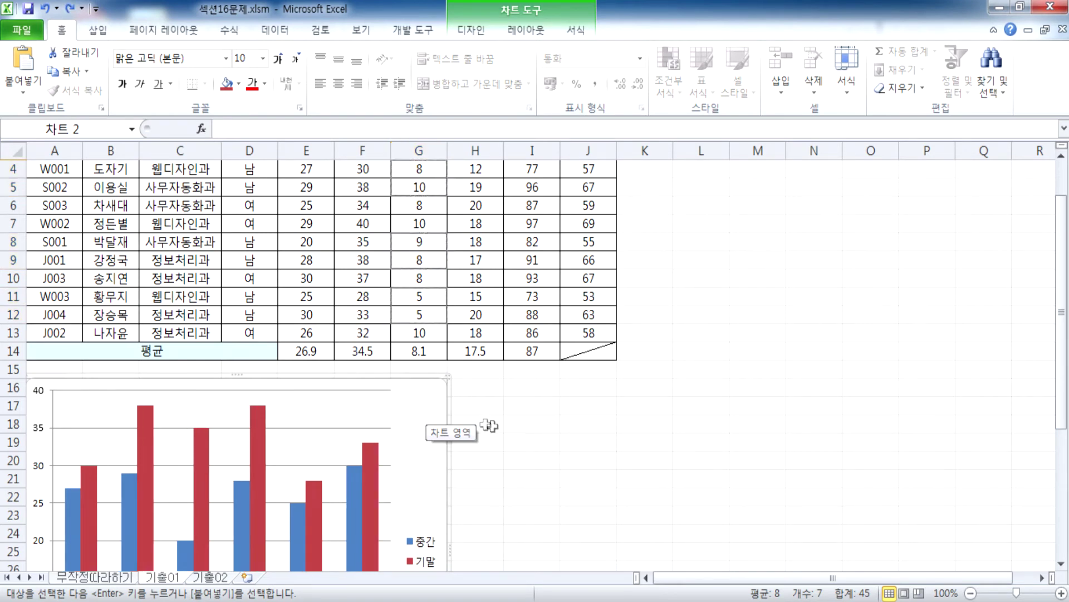
{"action": "left_click", "coordinate": [521, 431]}
{"action": "left_click", "coordinate": [415, 421]}
{"action": "scroll", "coordinate": [414, 421], "scroll_direction": "up", "scroll_amount": 1}
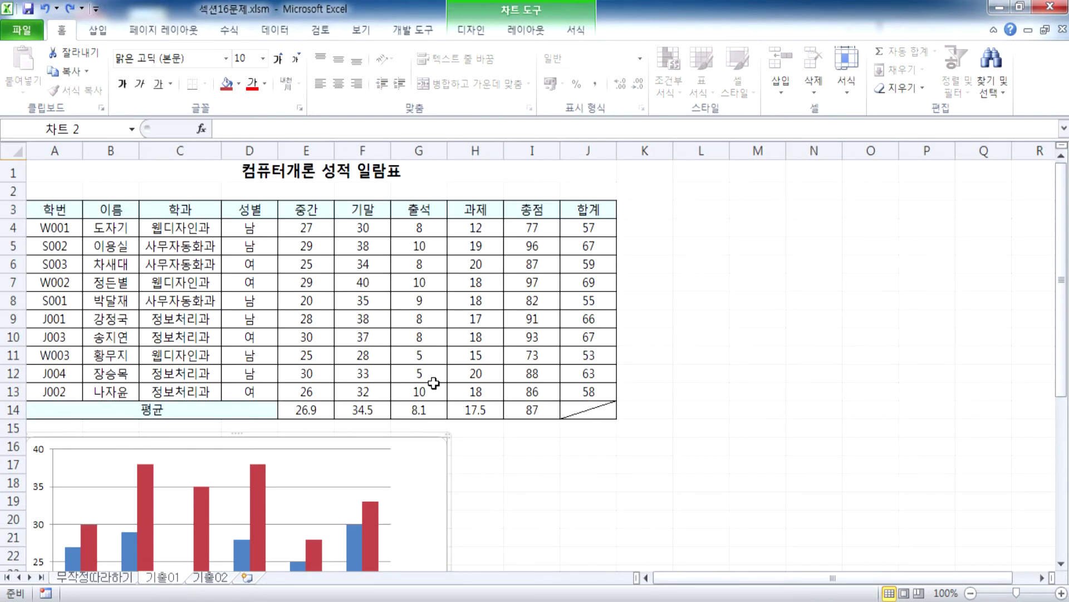
{"action": "left_click", "coordinate": [304, 211]}
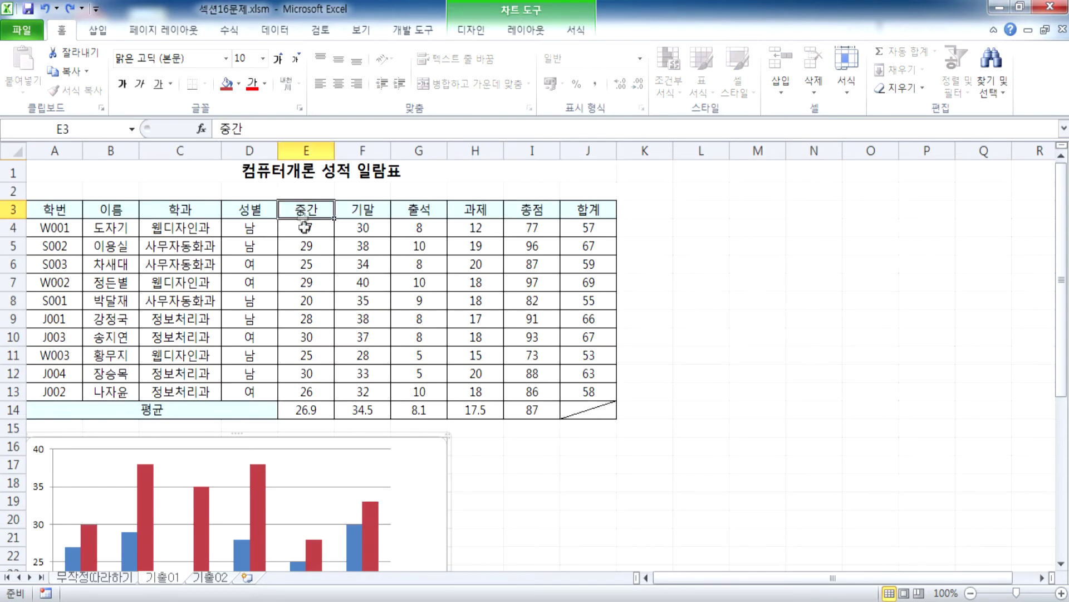
{"action": "left_click", "coordinate": [423, 474]}
{"action": "scroll", "coordinate": [423, 390], "scroll_direction": "down", "scroll_amount": 3}
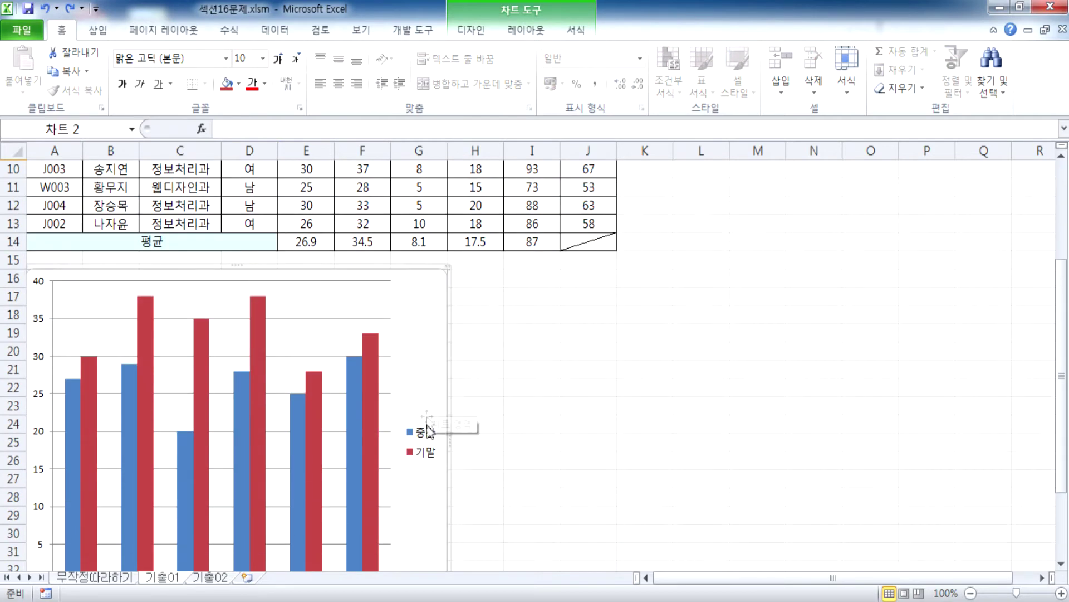
{"action": "scroll", "coordinate": [421, 383], "scroll_direction": "up", "scroll_amount": 3}
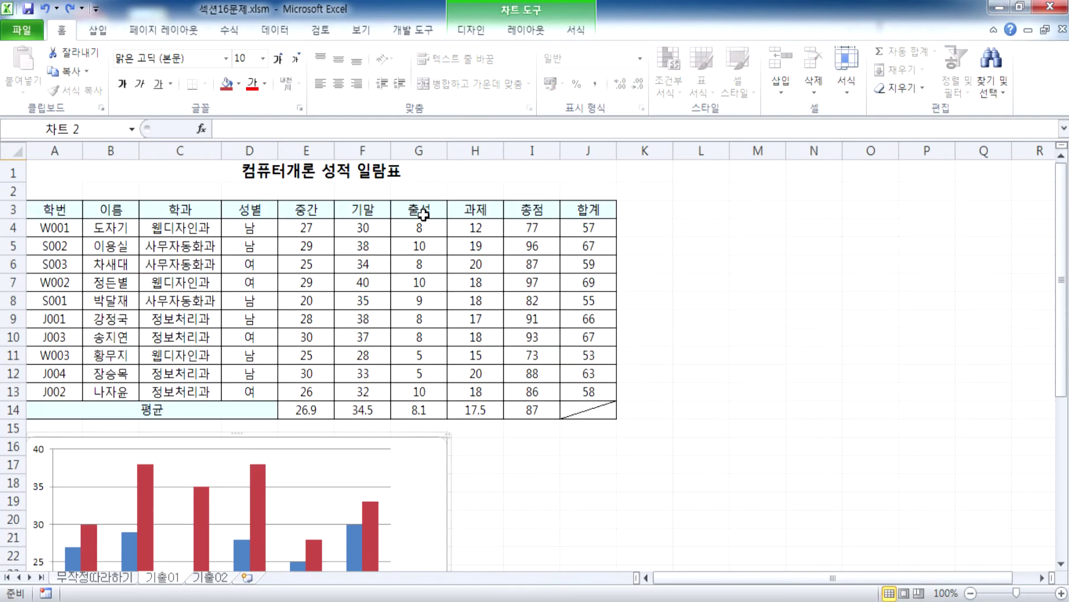
Examine how the 중간, 기말, 출석 and 이름 columns of the grade table relate to the existing chart's series
{"action": "left_click_drag", "start_coordinate": [306, 212], "coordinate": [419, 246]}
{"action": "left_click_drag", "start_coordinate": [355, 210], "coordinate": [421, 246]}
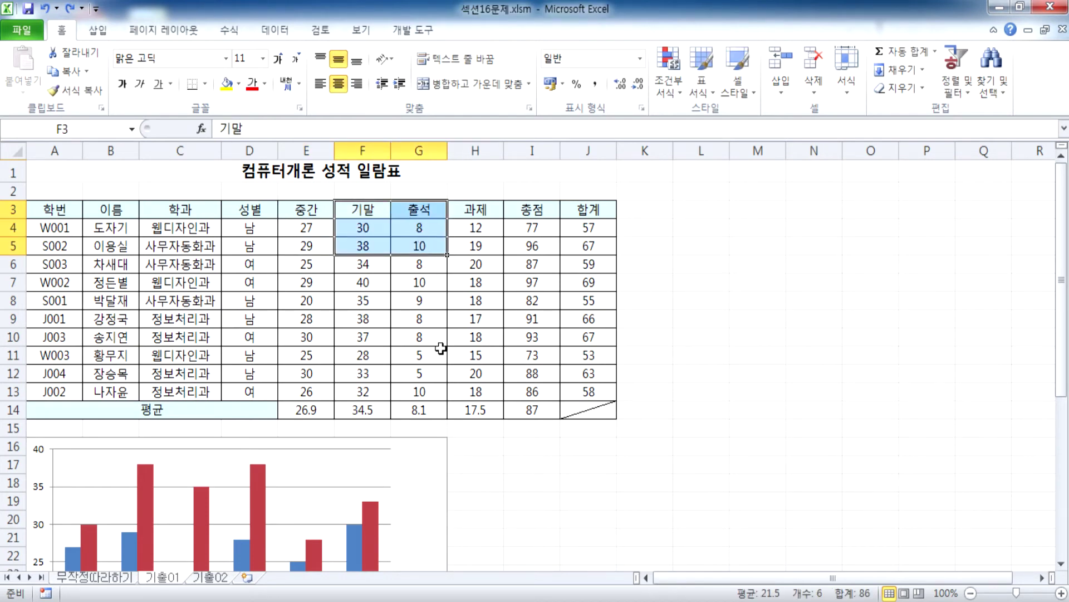
{"action": "left_click_drag", "start_coordinate": [313, 214], "coordinate": [309, 246]}
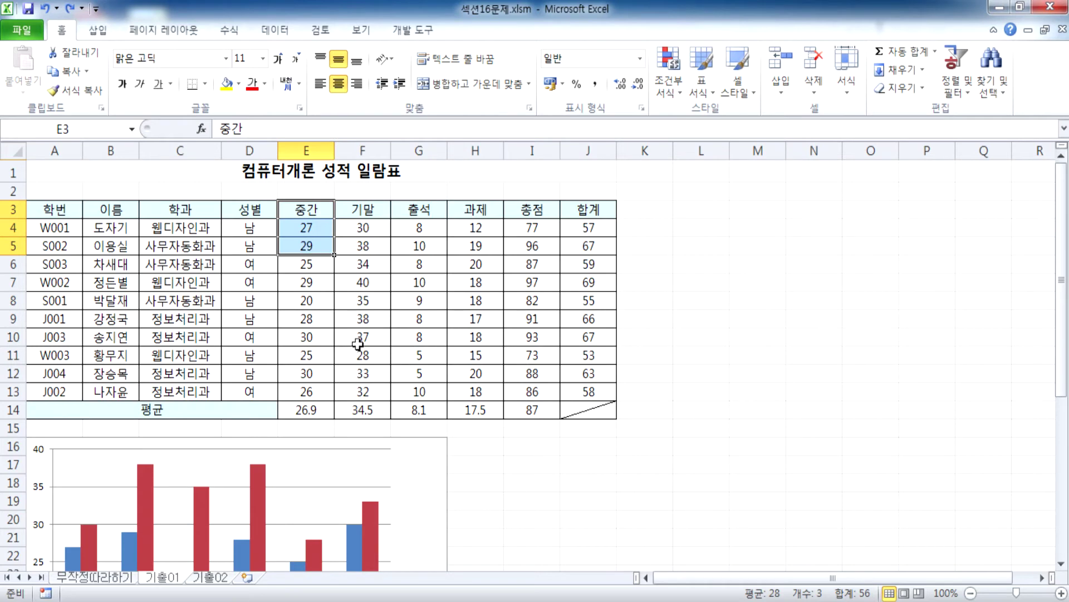
{"action": "left_click", "coordinate": [415, 471]}
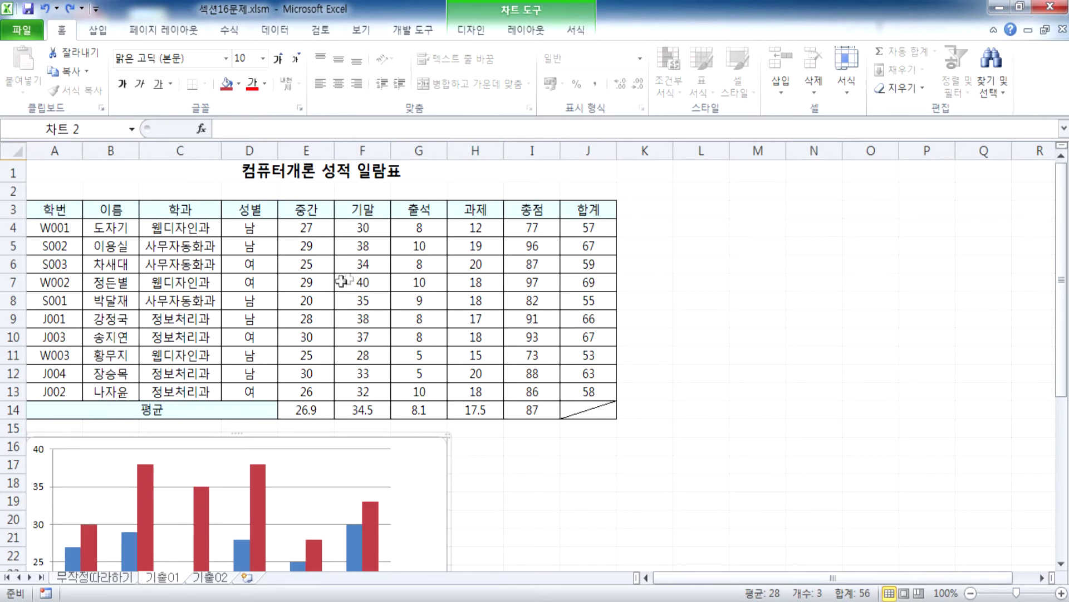
{"action": "left_click_drag", "start_coordinate": [310, 210], "coordinate": [361, 253]}
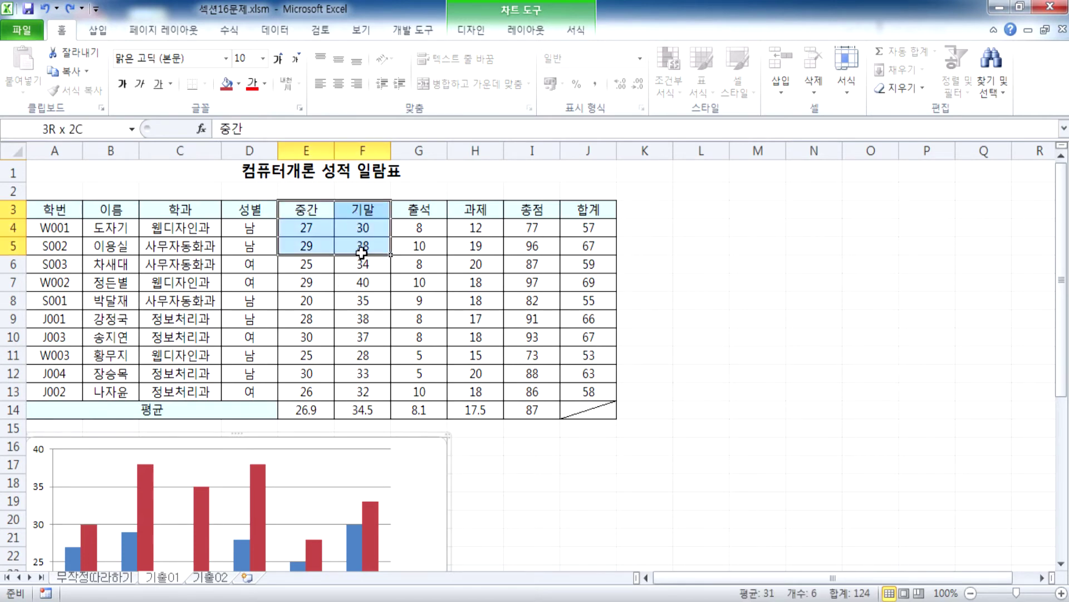
{"action": "scroll", "coordinate": [424, 440], "scroll_direction": "down", "scroll_amount": 3}
{"action": "scroll", "coordinate": [411, 433], "scroll_direction": "up", "scroll_amount": 3}
{"action": "left_click_drag", "start_coordinate": [419, 210], "coordinate": [419, 248]}
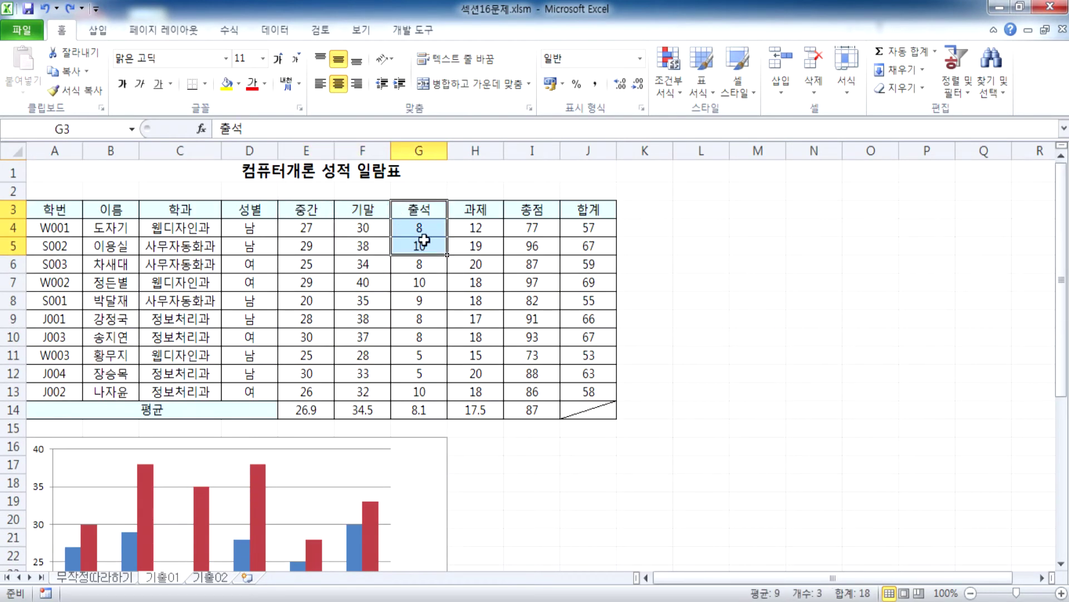
{"action": "scroll", "coordinate": [418, 267], "scroll_direction": "down", "scroll_amount": 4}
{"action": "left_click", "coordinate": [412, 310]}
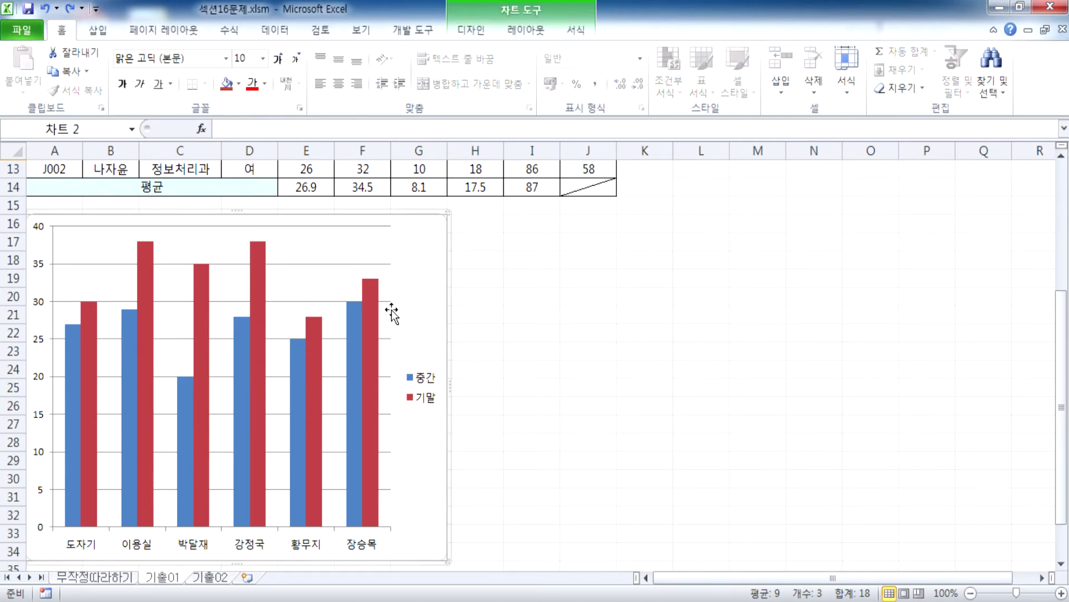
{"action": "scroll", "coordinate": [391, 313], "scroll_direction": "up", "scroll_amount": 4}
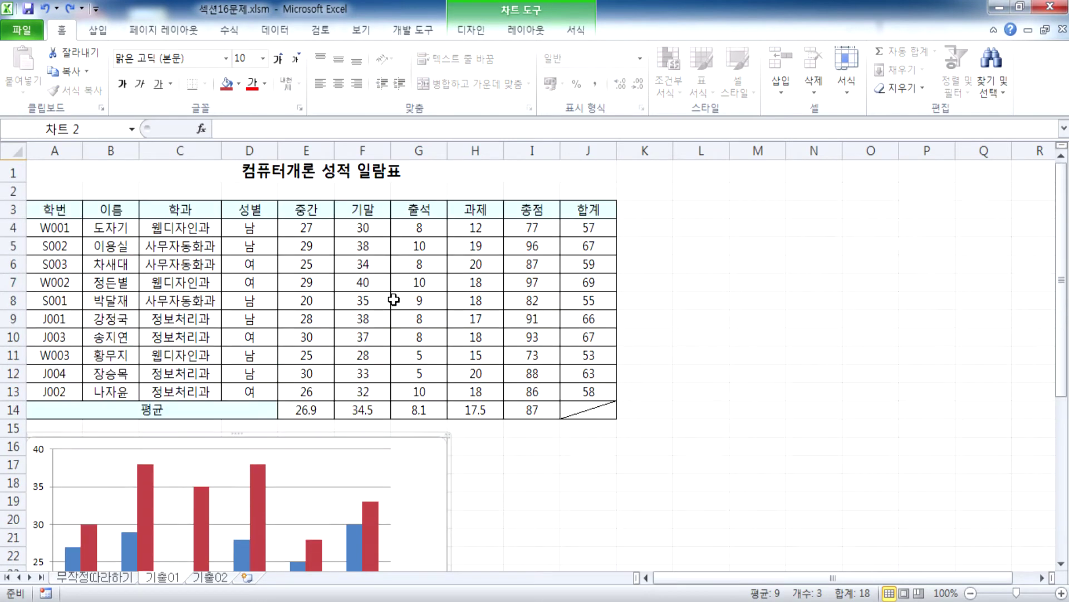
{"action": "left_click_drag", "start_coordinate": [348, 209], "coordinate": [465, 396]}
{"action": "left_click_drag", "start_coordinate": [306, 209], "coordinate": [308, 371]}
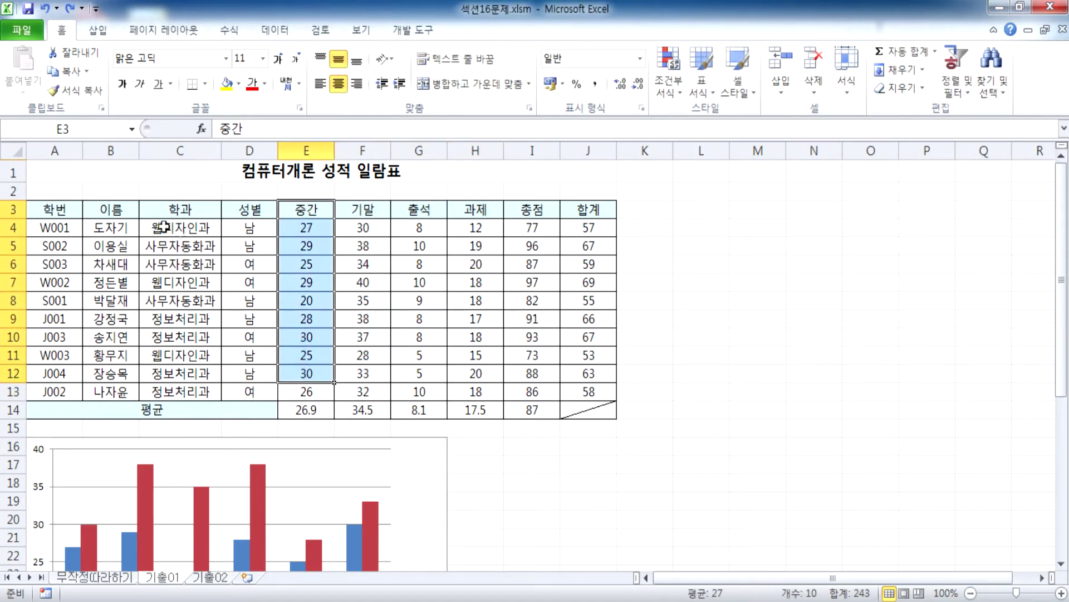
{"action": "left_click_drag", "start_coordinate": [103, 209], "coordinate": [117, 386]}
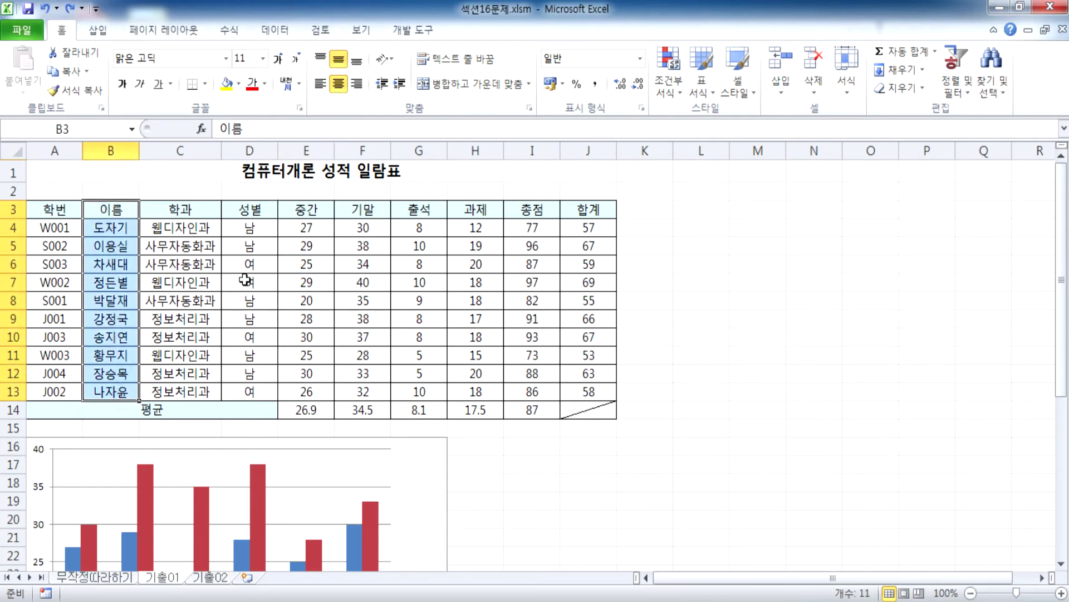
{"action": "left_click_drag", "start_coordinate": [307, 210], "coordinate": [403, 216]}
Insert a clustered column chart from 이름 B3:B13 and 기말/출석 F3:G13, and place it beside the table
{"action": "left_click_drag", "start_coordinate": [127, 209], "coordinate": [114, 391]}
{"action": "left_click_drag", "start_coordinate": [362, 210], "coordinate": [419, 391]}
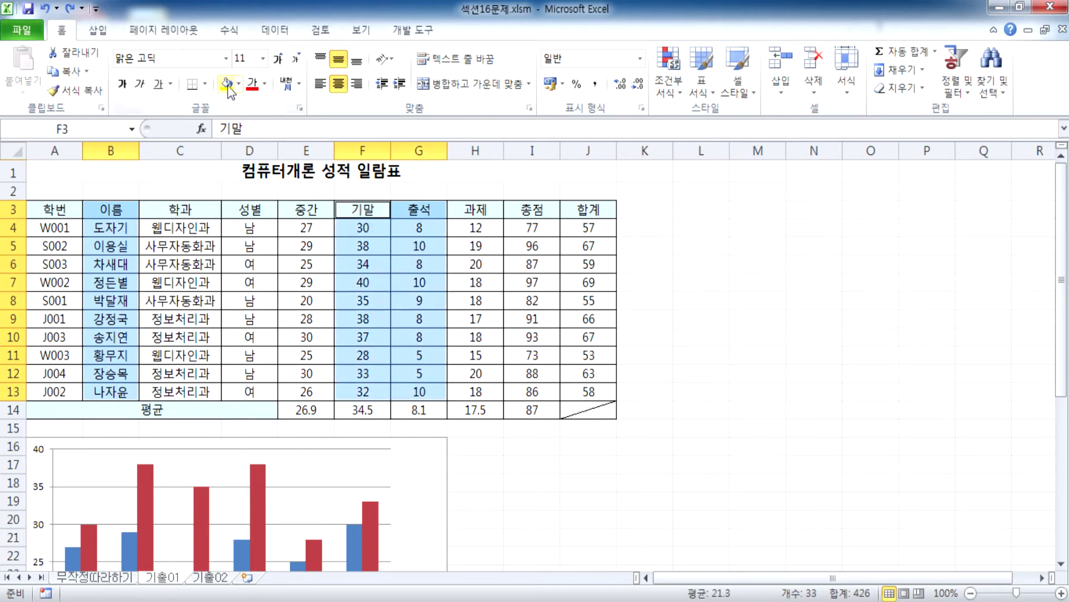
{"action": "left_click", "coordinate": [97, 30]}
{"action": "left_click", "coordinate": [303, 140]}
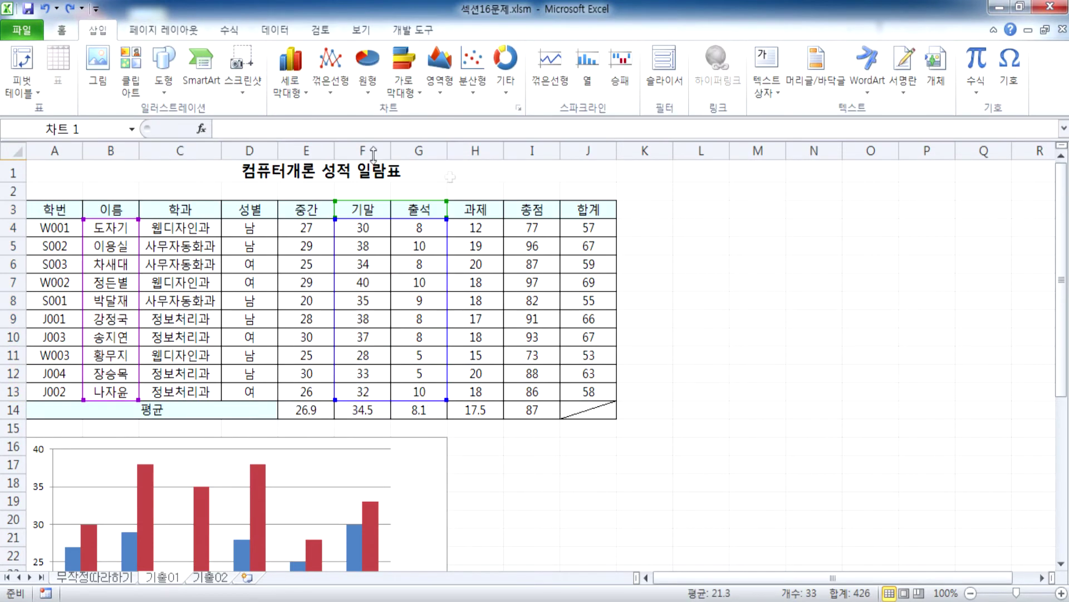
{"action": "left_click_drag", "start_coordinate": [716, 272], "coordinate": [914, 206]}
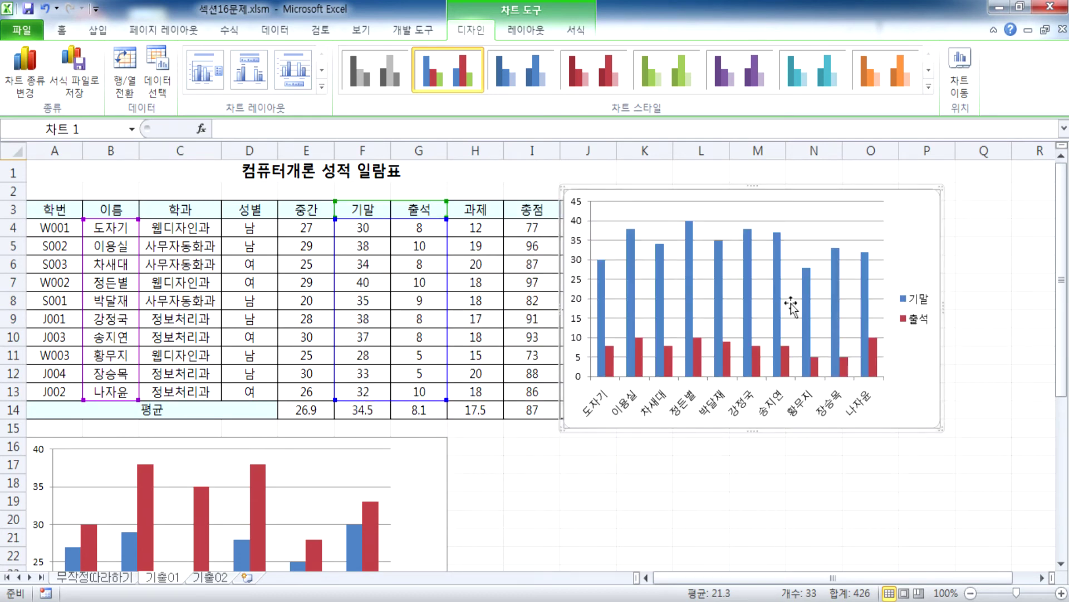
Copy the 중간 cells E3:E13 and paste them into the new chart as an additional series
{"action": "left_click_drag", "start_coordinate": [312, 210], "coordinate": [305, 391]}
{"action": "key", "text": "ctrl+c"}
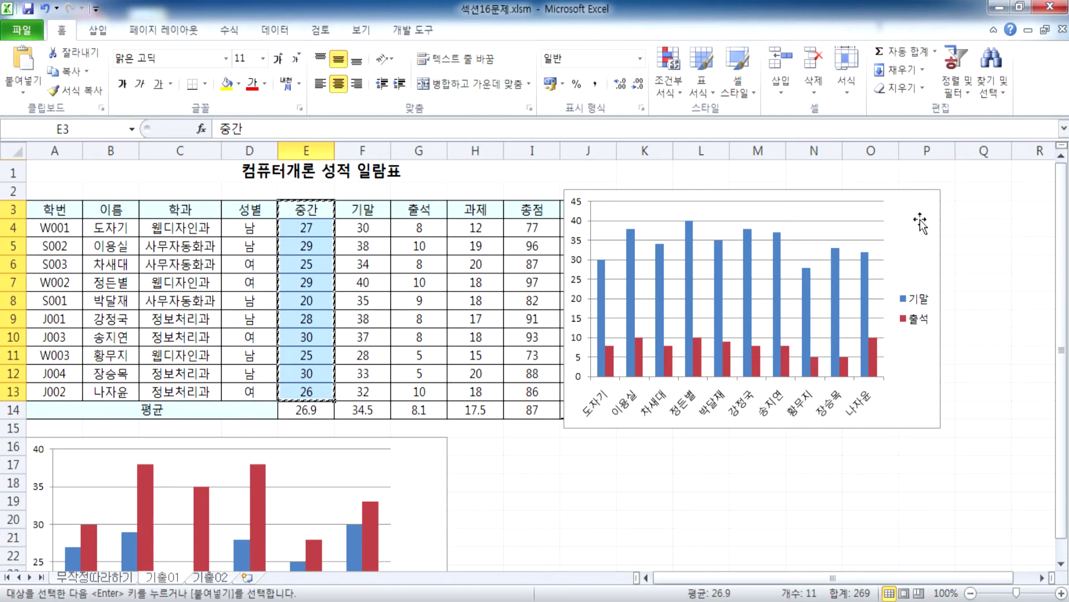
{"action": "left_click", "coordinate": [932, 233]}
{"action": "key", "text": "ctrl+v"}
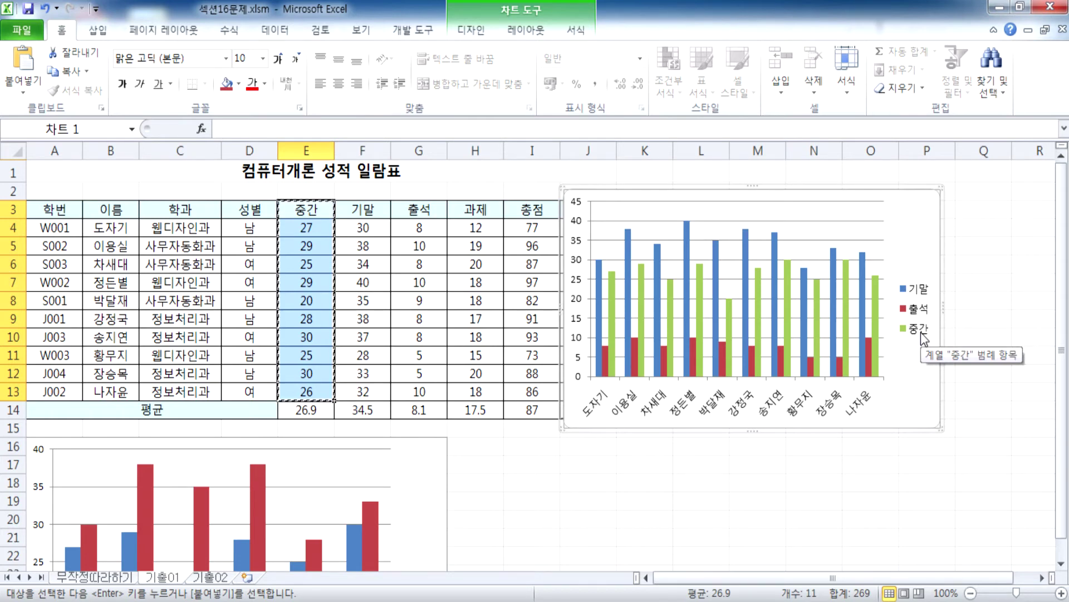
Try moving the 중간 series above 기말 and 출석 in the new chart's source data, and cancel the reordering
{"action": "left_click", "coordinate": [463, 30]}
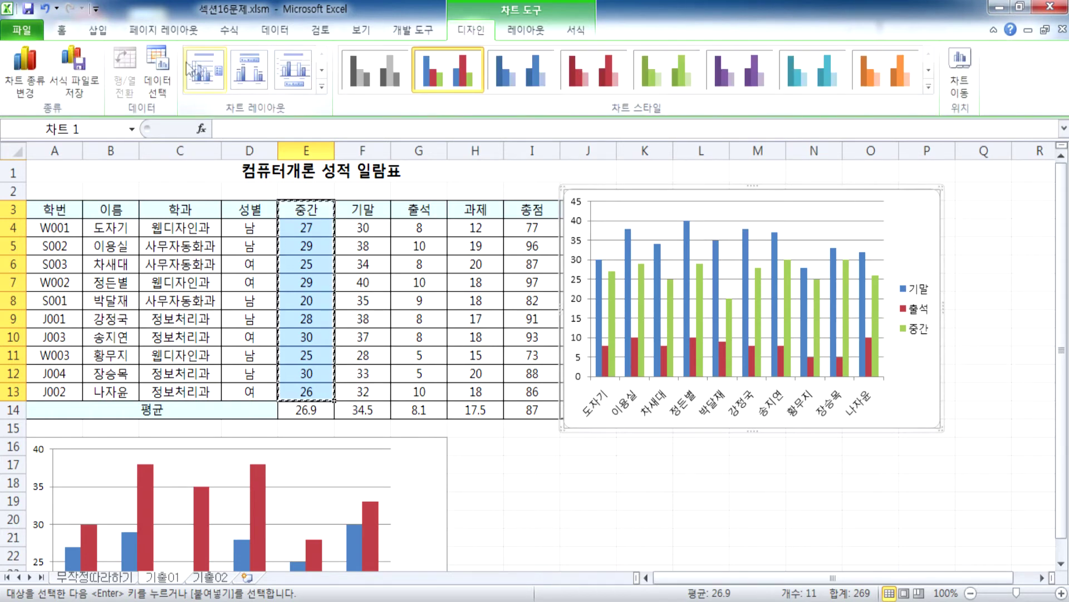
{"action": "left_click", "coordinate": [158, 72]}
{"action": "left_click", "coordinate": [603, 248]}
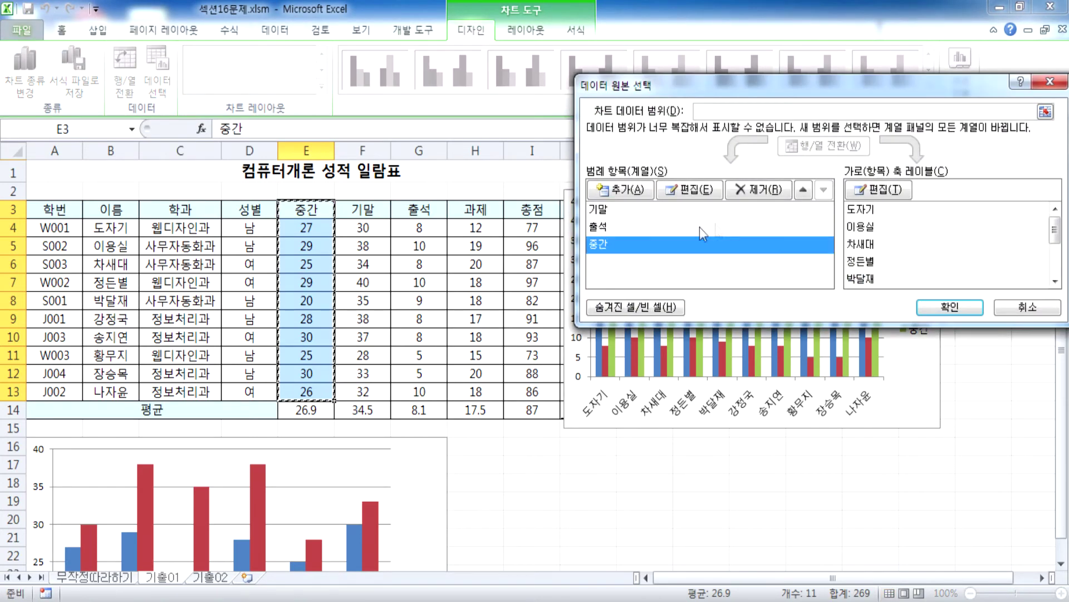
{"action": "left_click", "coordinate": [803, 189]}
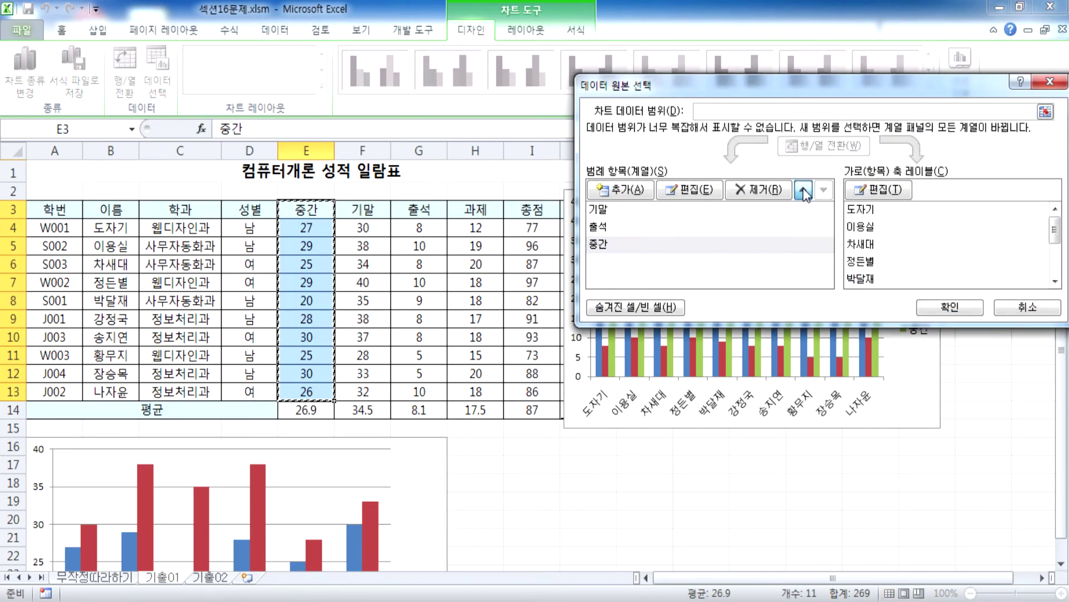
{"action": "left_click", "coordinate": [803, 189]}
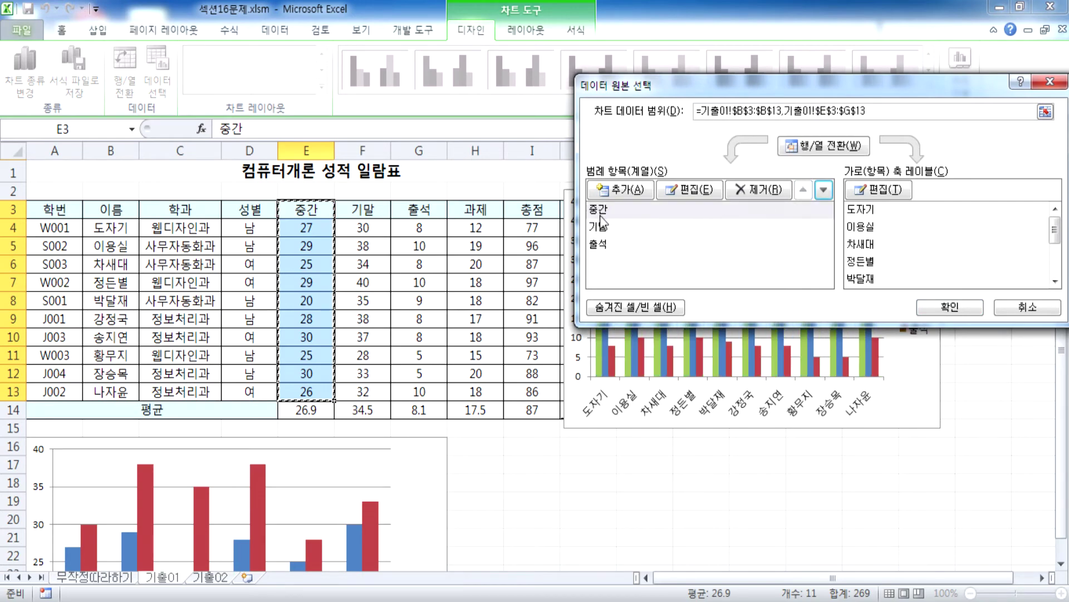
{"action": "left_click_drag", "start_coordinate": [724, 84], "coordinate": [763, 427]}
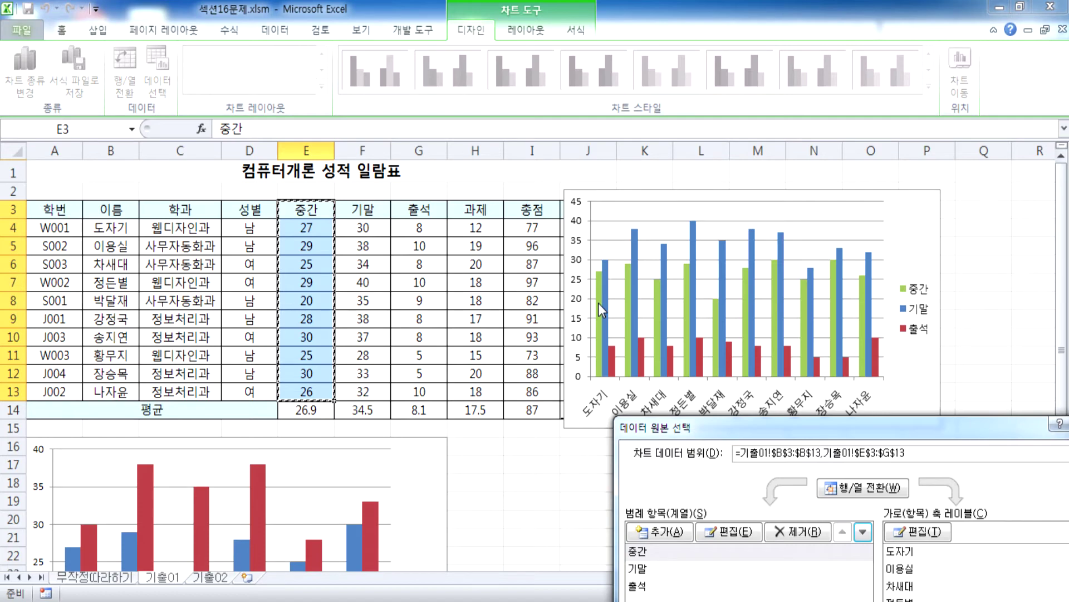
{"action": "left_click_drag", "start_coordinate": [780, 419], "coordinate": [564, 203]}
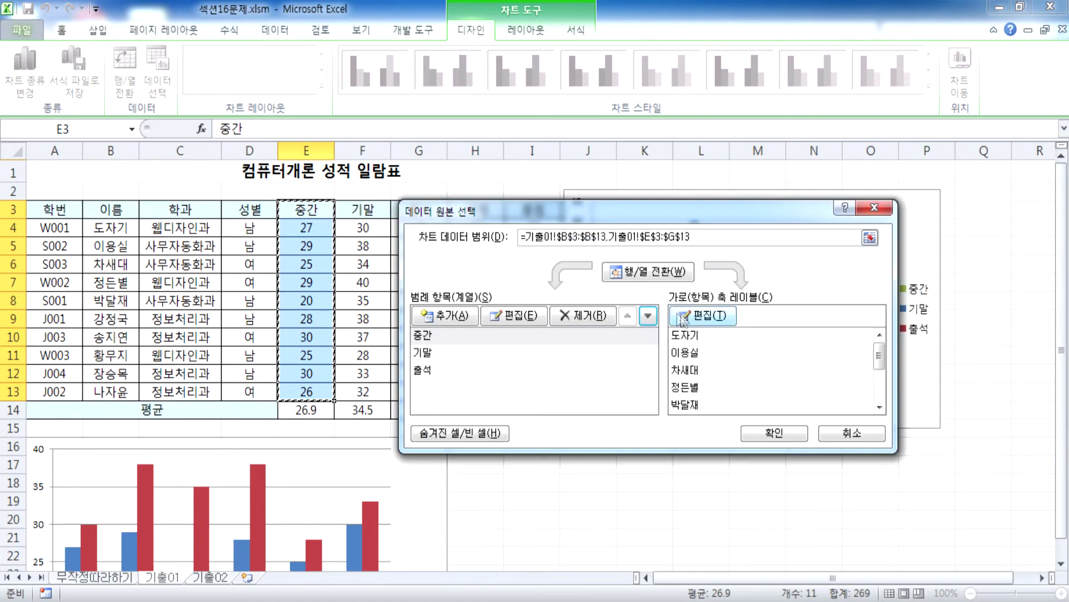
{"action": "key", "text": "Escape"}
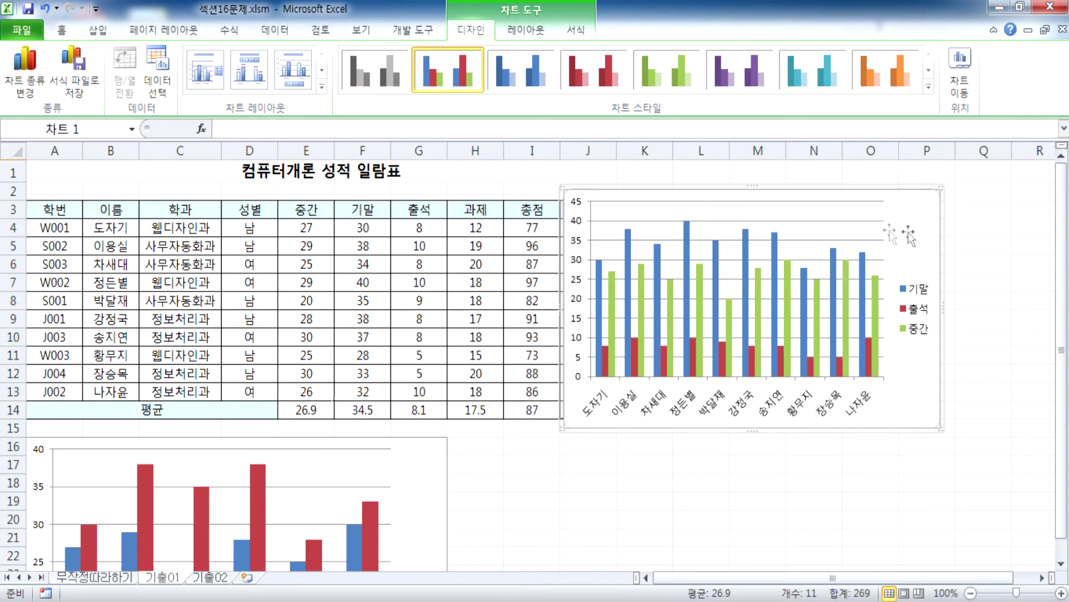
Try redefining the new chart's source data starting from the 이름 cells B3:B13, undo it, and reopen and close the source data selection
{"action": "left_click", "coordinate": [154, 68]}
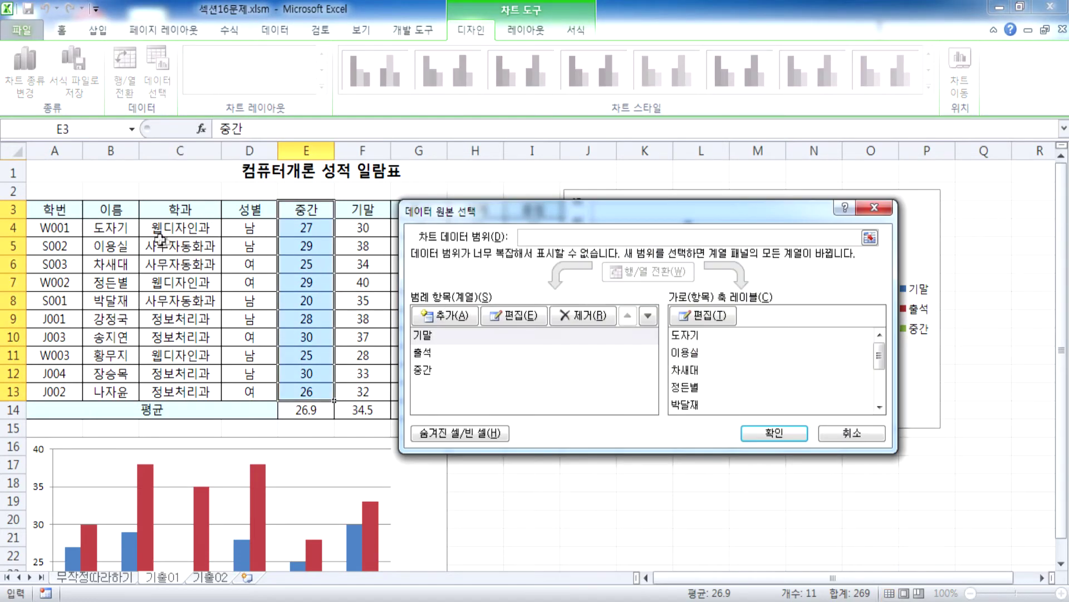
{"action": "left_click_drag", "start_coordinate": [107, 212], "coordinate": [112, 386]}
{"action": "left_click", "coordinate": [774, 432]}
{"action": "key", "text": "ctrl+z"}
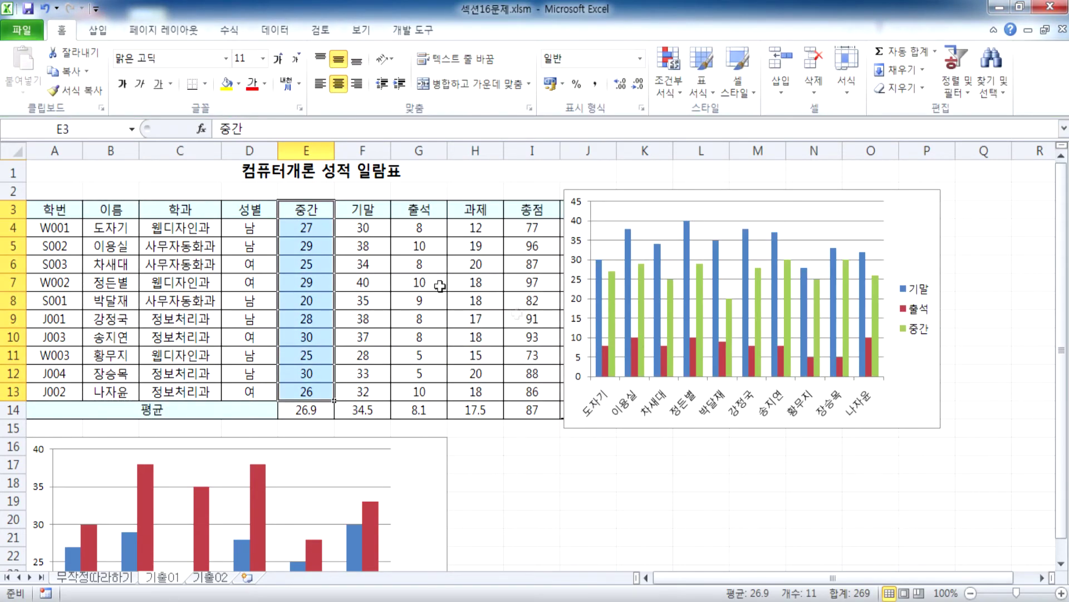
{"action": "left_click", "coordinate": [929, 220]}
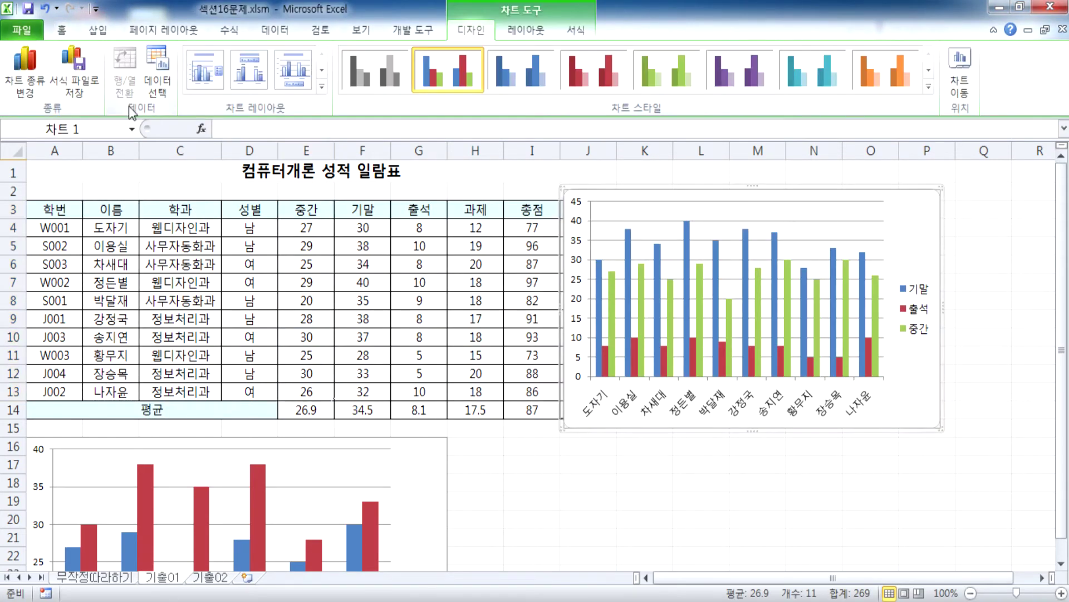
{"action": "left_click", "coordinate": [162, 84]}
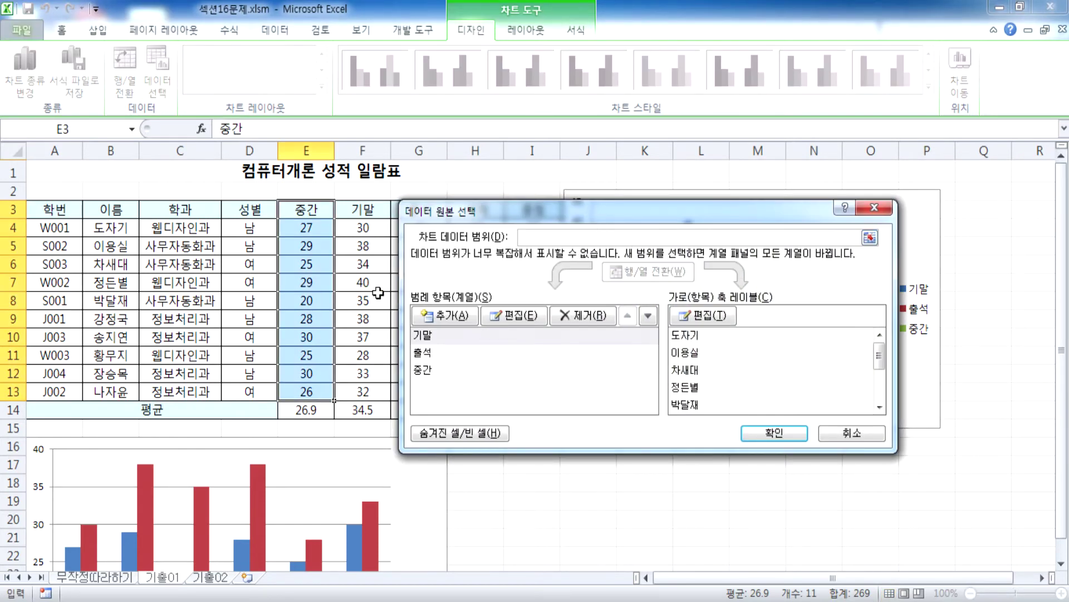
{"action": "key", "text": "Return"}
Delete the 기말 series from the new chart and redefine its source data as B3:B13 and E3:G13
{"action": "left_click", "coordinate": [863, 293]}
{"action": "key", "text": "Delete"}
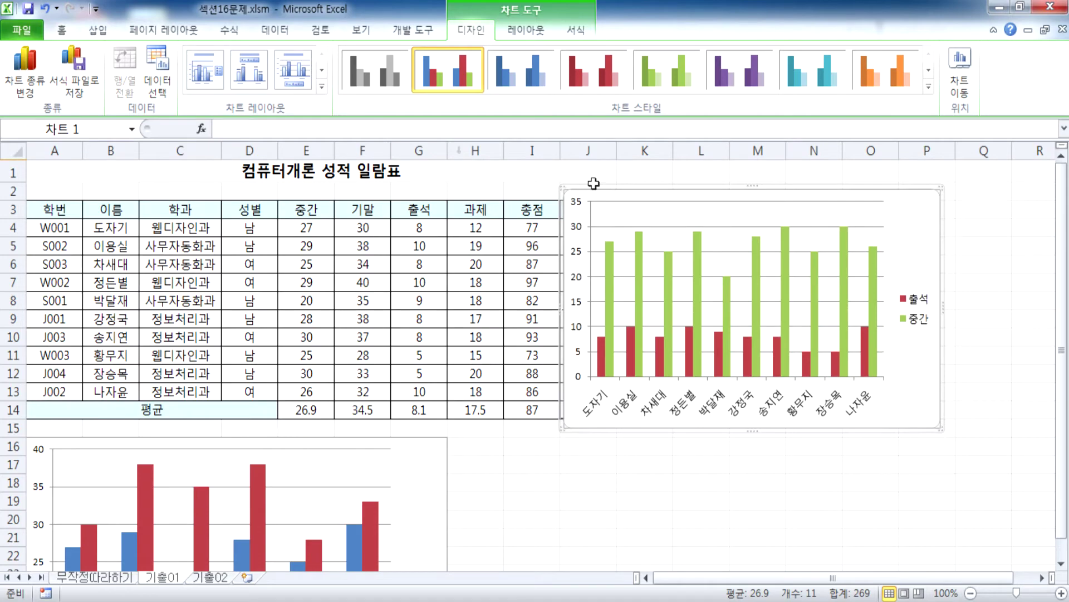
{"action": "left_click", "coordinate": [157, 75]}
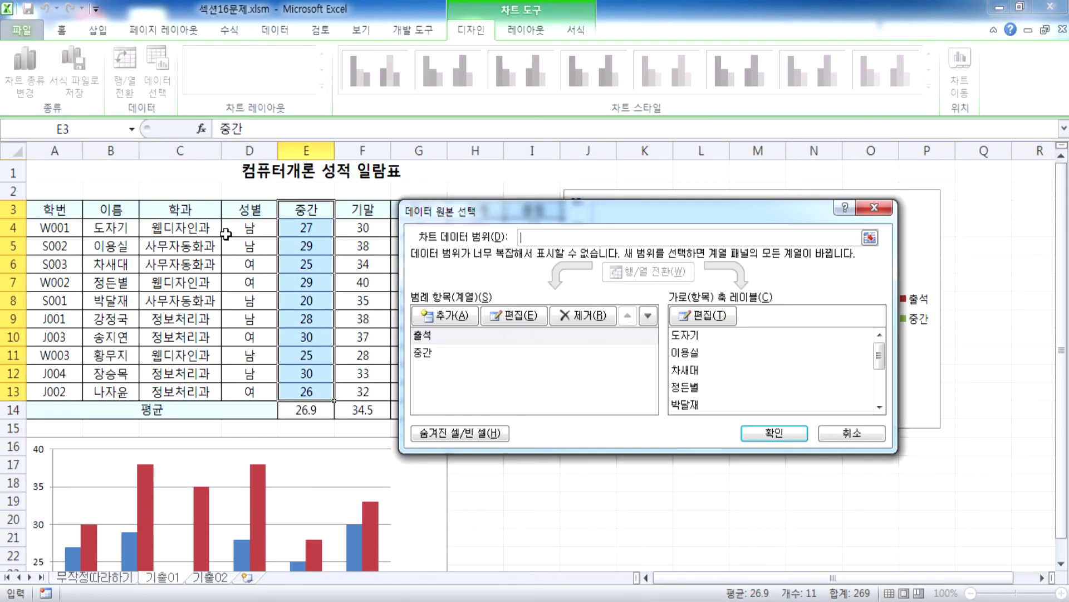
{"action": "left_click_drag", "start_coordinate": [104, 211], "coordinate": [140, 397]}
{"action": "left_click_drag", "start_coordinate": [242, 210], "coordinate": [362, 391]}
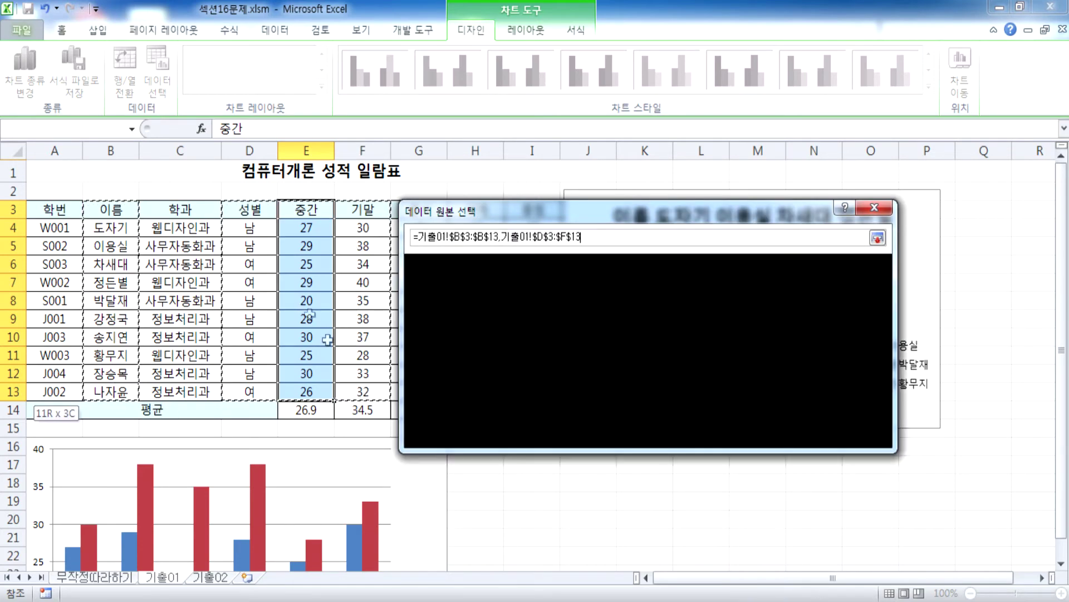
{"action": "left_click_drag", "start_coordinate": [111, 214], "coordinate": [129, 391]}
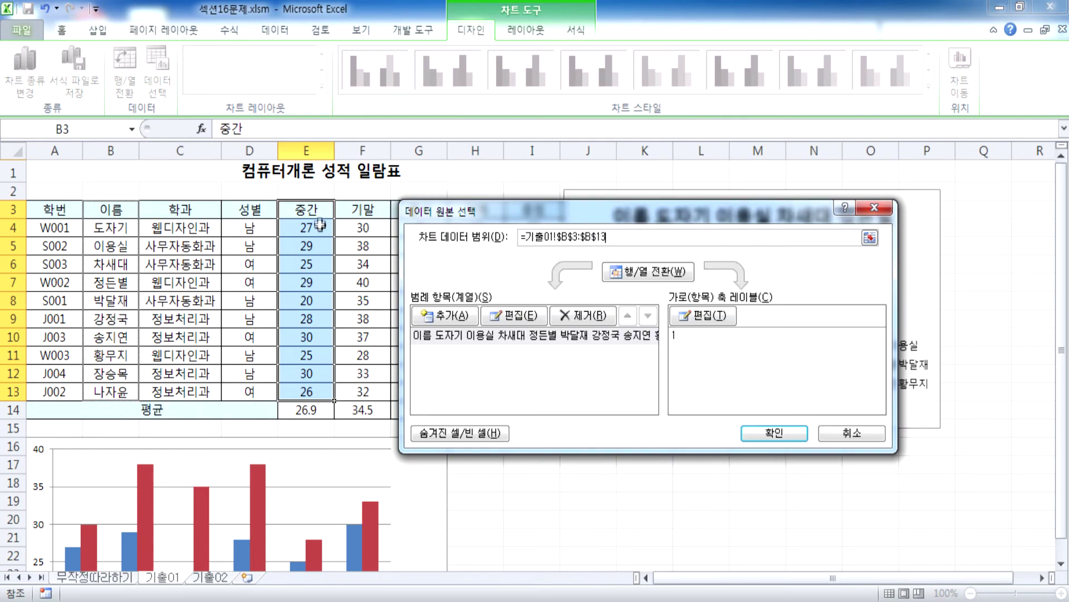
{"action": "left_click_drag", "start_coordinate": [306, 210], "coordinate": [417, 388]}
{"action": "left_click", "coordinate": [781, 436]}
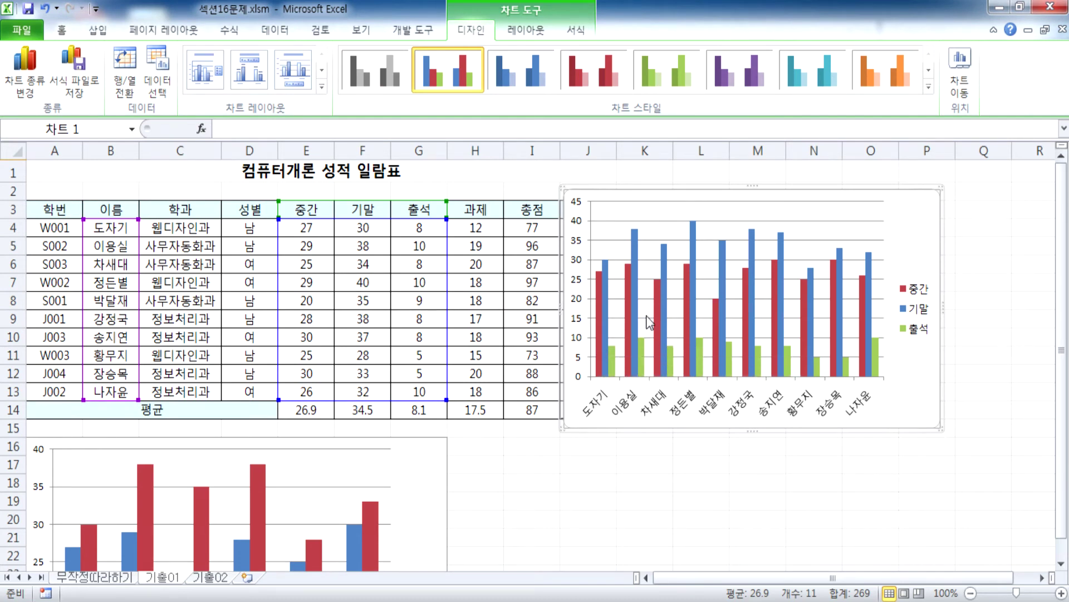
Delete the demonstration chart beside the table and select the empty cell L5
{"action": "mouse_move", "coordinate": [640, 305]}
{"action": "key", "text": "Delete"}
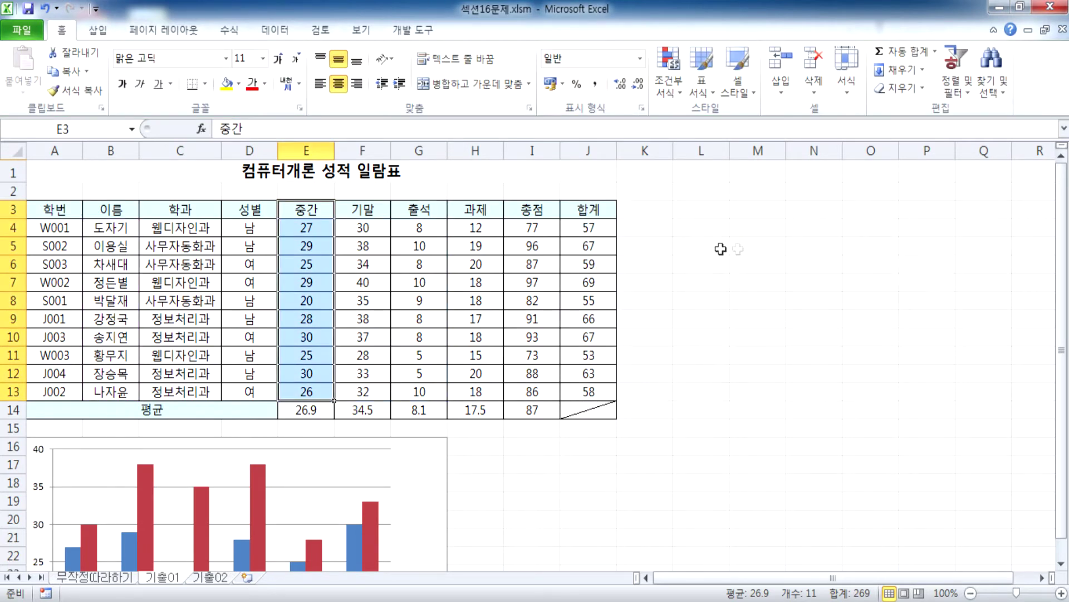
{"action": "left_click", "coordinate": [706, 248]}
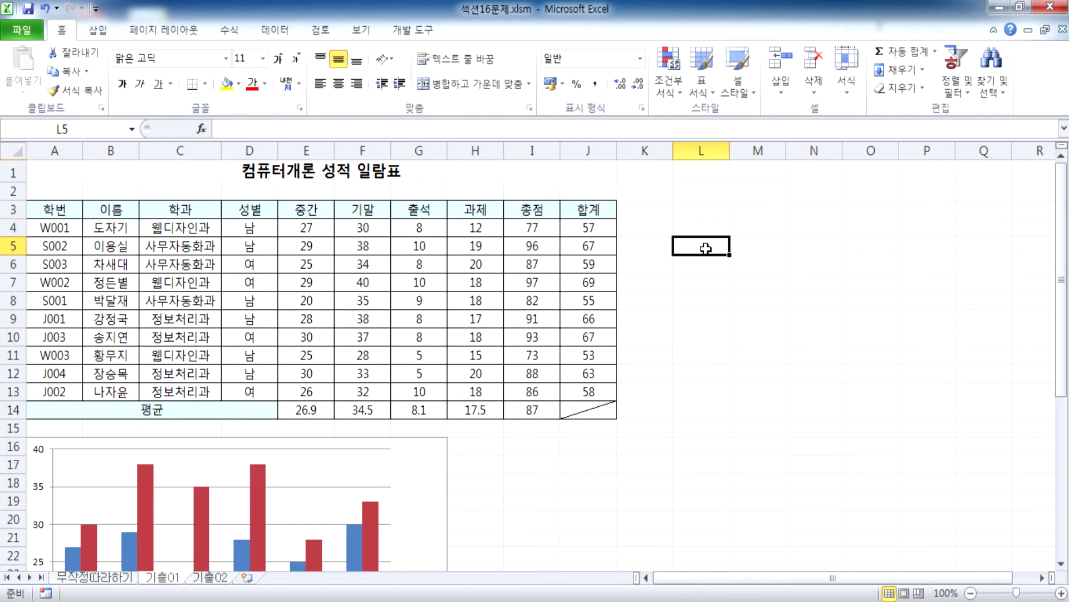
Try extending the existing chart's source data with the 출석 cells G3:G5, G8:G9 and G11:G12, and cancel the change
{"action": "scroll", "coordinate": [501, 234], "scroll_direction": "down", "scroll_amount": 3}
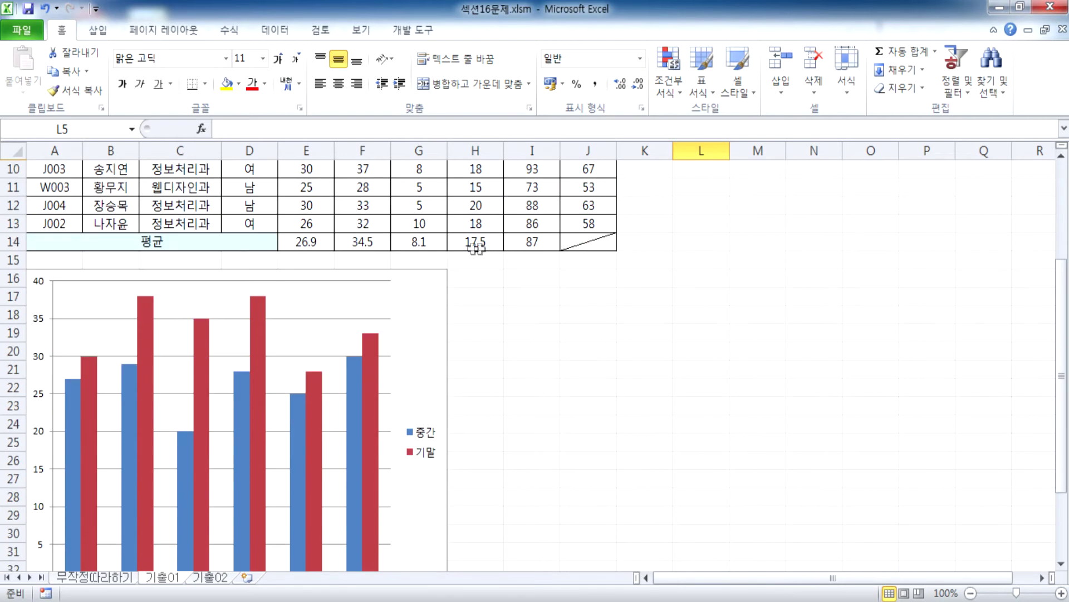
{"action": "left_click", "coordinate": [412, 315]}
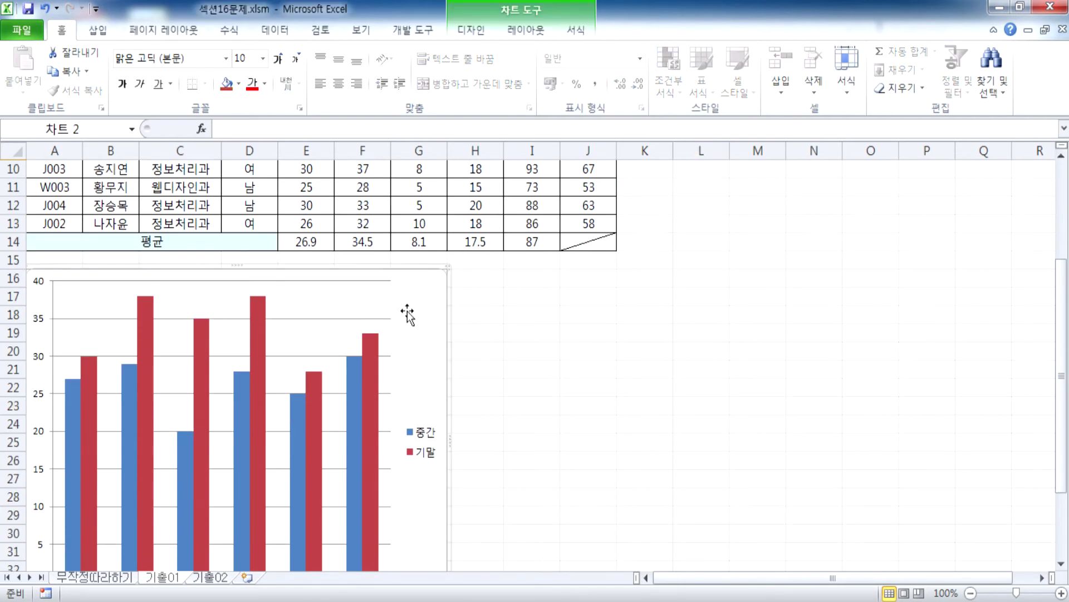
{"action": "left_click", "coordinate": [472, 30]}
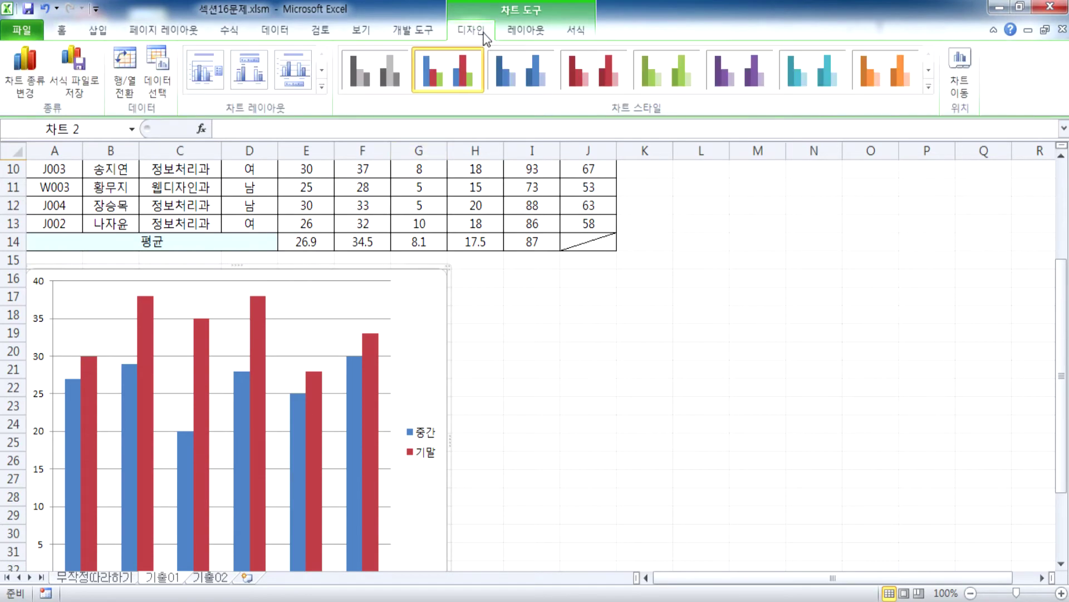
{"action": "left_click", "coordinate": [159, 83]}
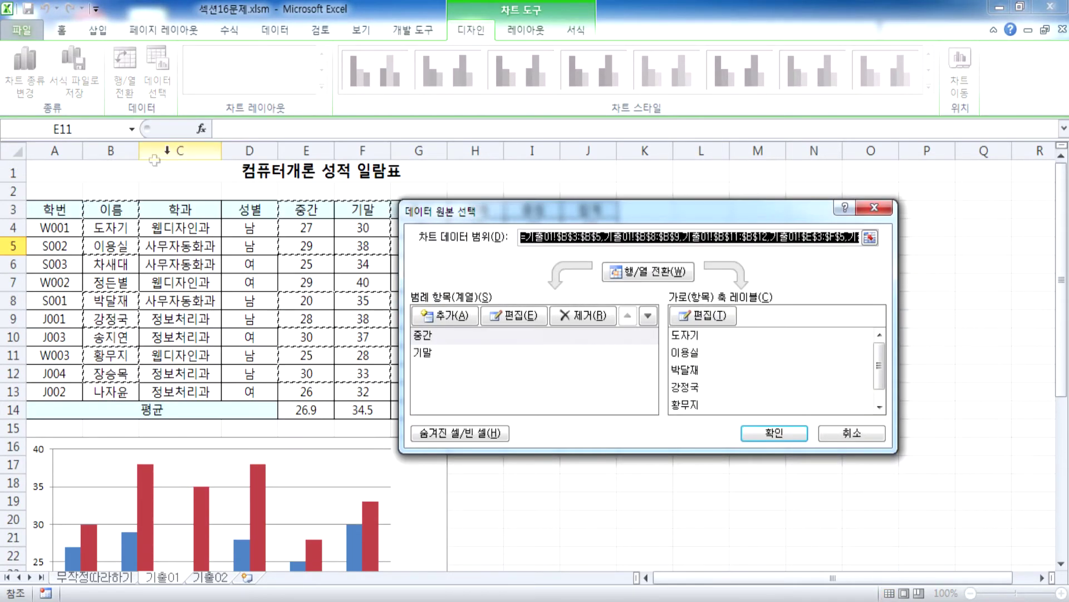
{"action": "left_click_drag", "start_coordinate": [503, 220], "coordinate": [661, 220]}
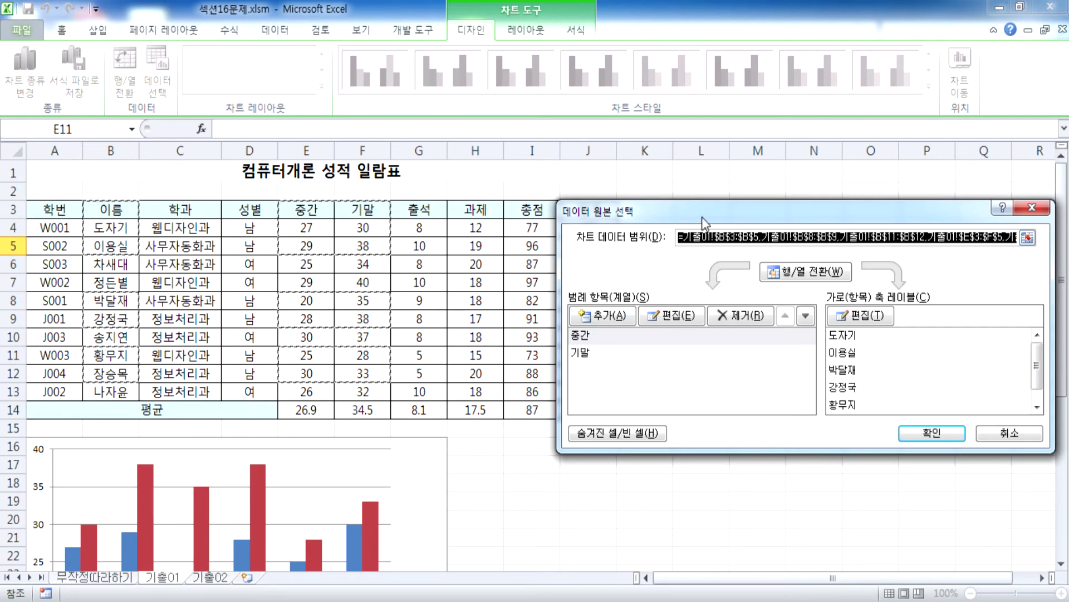
{"action": "left_click_drag", "start_coordinate": [702, 216], "coordinate": [715, 143]}
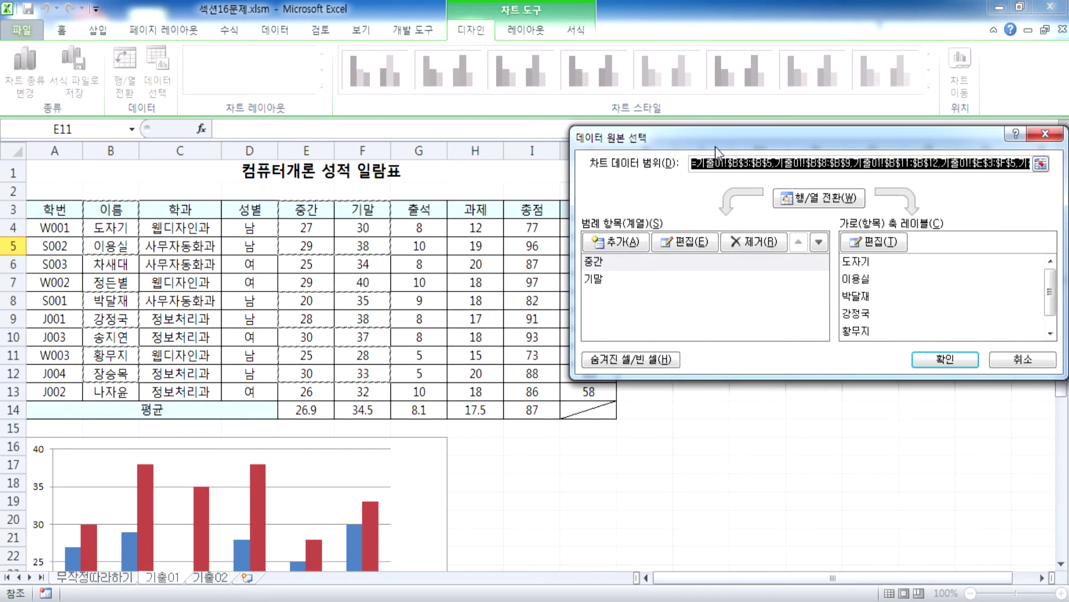
{"action": "left_click_drag", "start_coordinate": [419, 212], "coordinate": [418, 254]}
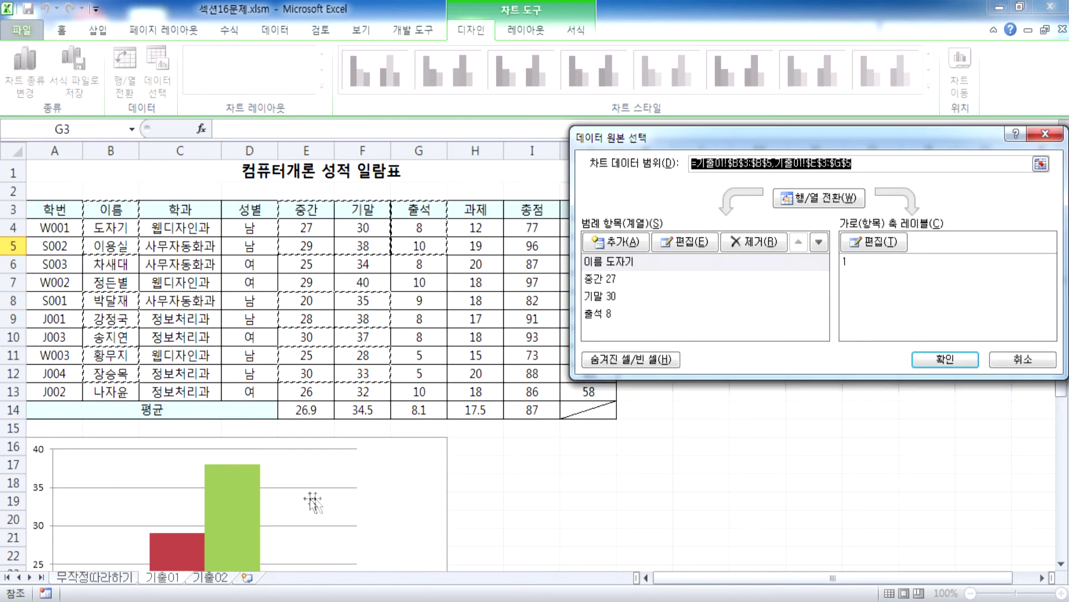
{"action": "scroll", "coordinate": [323, 496], "scroll_direction": "down", "scroll_amount": 3}
{"action": "scroll", "coordinate": [329, 493], "scroll_direction": "up", "scroll_amount": 3}
{"action": "left_click_drag", "start_coordinate": [423, 301], "coordinate": [426, 320]}
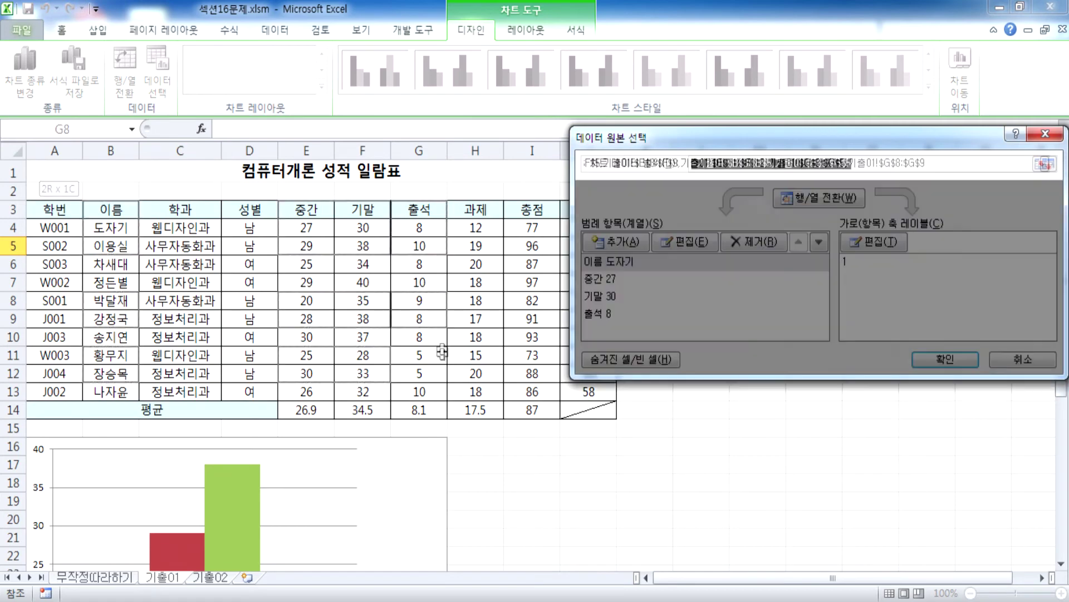
{"action": "left_click_drag", "start_coordinate": [428, 357], "coordinate": [426, 370]}
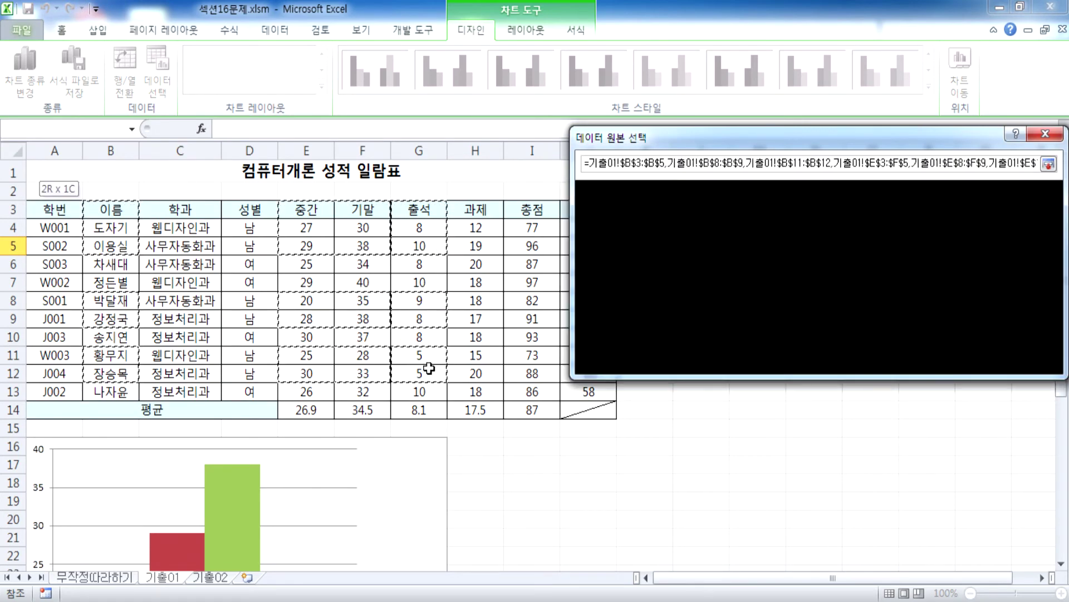
{"action": "scroll", "coordinate": [384, 418], "scroll_direction": "down", "scroll_amount": 4}
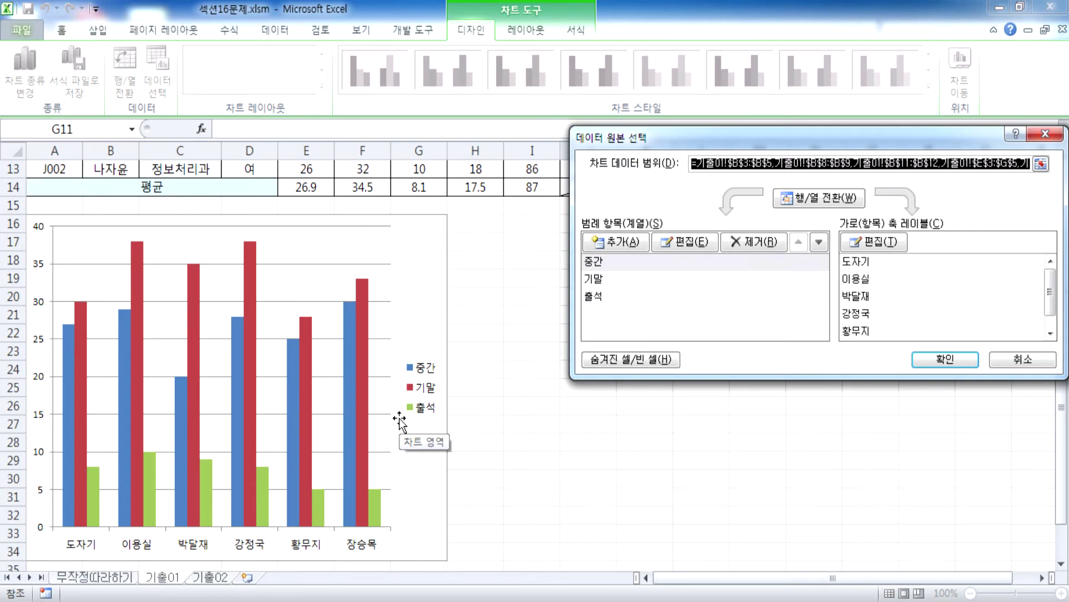
{"action": "left_click", "coordinate": [1025, 359]}
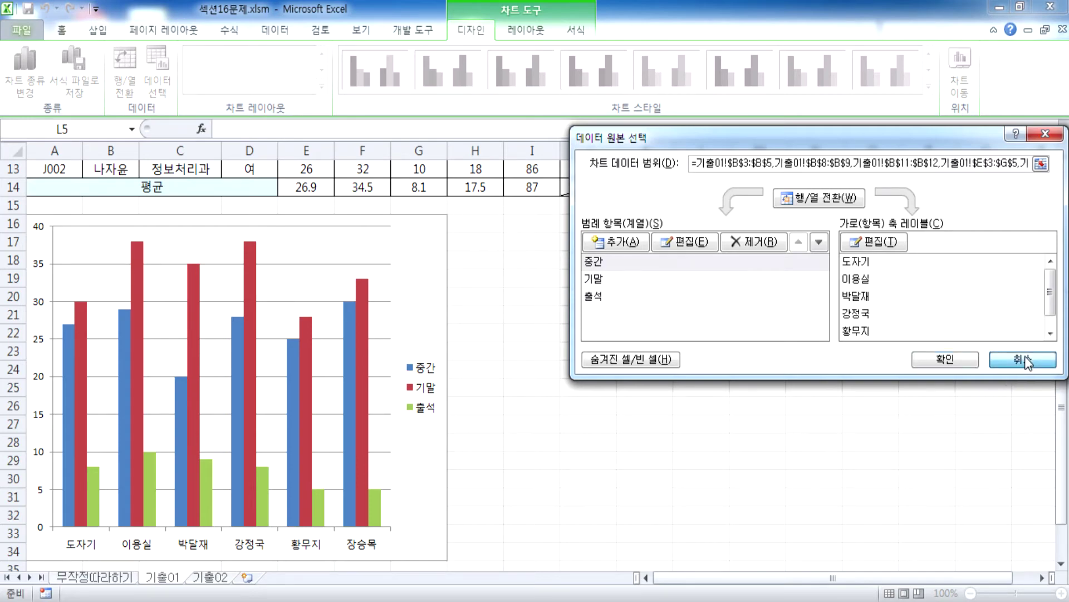
Copy the 출석 header and the male students' 출석 scores in G3:G5, G8:G9 and G11:G12
{"action": "scroll", "coordinate": [362, 286], "scroll_direction": "up", "scroll_amount": 4}
{"action": "scroll", "coordinate": [365, 288], "scroll_direction": "down", "scroll_amount": 4}
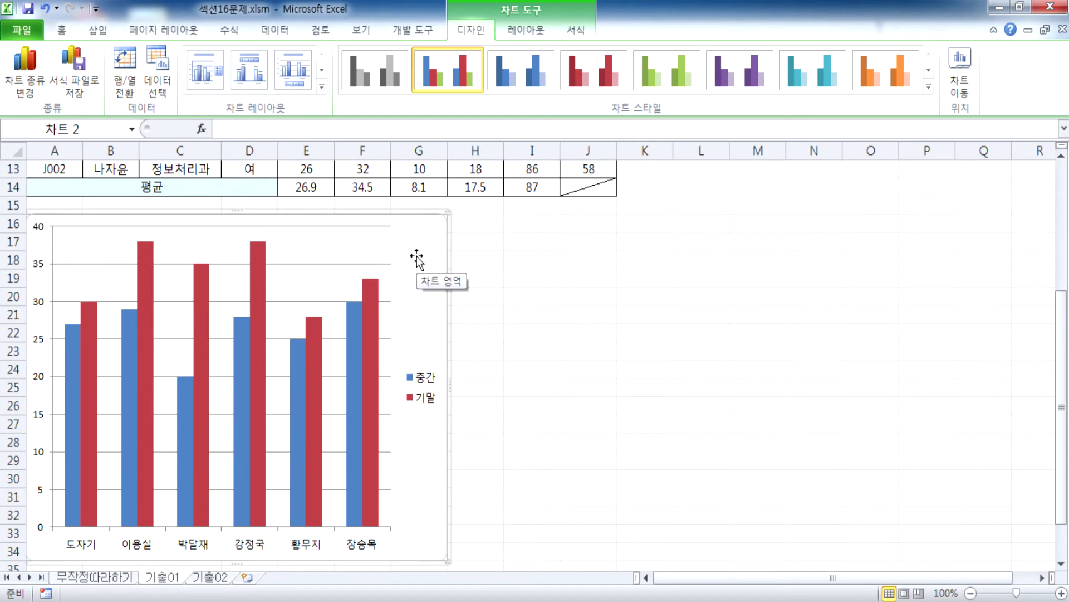
{"action": "scroll", "coordinate": [417, 259], "scroll_direction": "up", "scroll_amount": 4}
{"action": "left_click", "coordinate": [415, 210]}
{"action": "left_click_drag", "start_coordinate": [415, 211], "coordinate": [416, 253]}
{"action": "left_click_drag", "start_coordinate": [423, 299], "coordinate": [423, 316]}
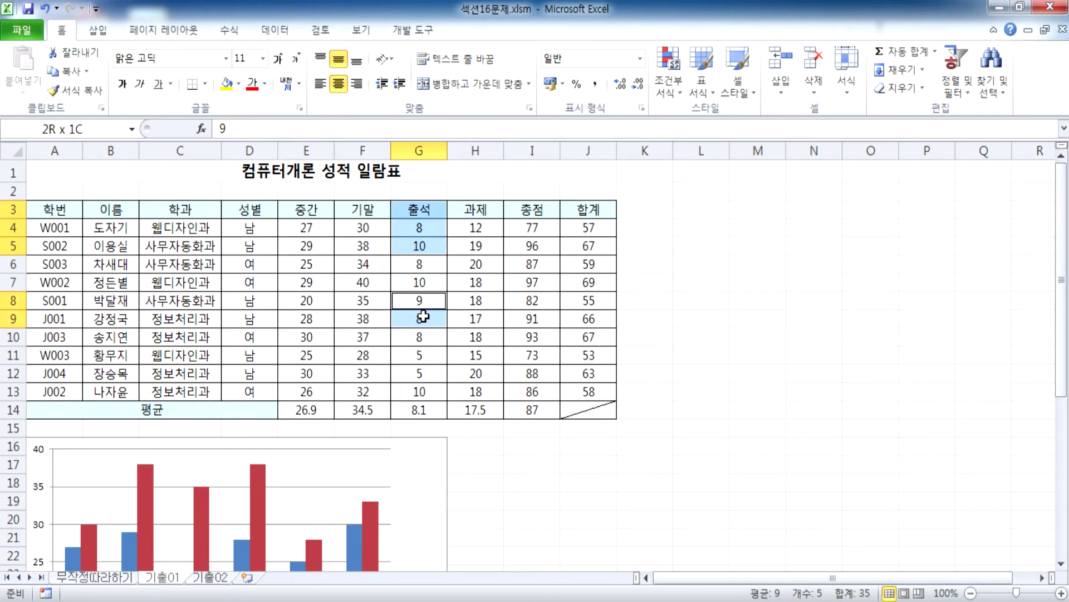
{"action": "left_click_drag", "start_coordinate": [419, 356], "coordinate": [419, 374]}
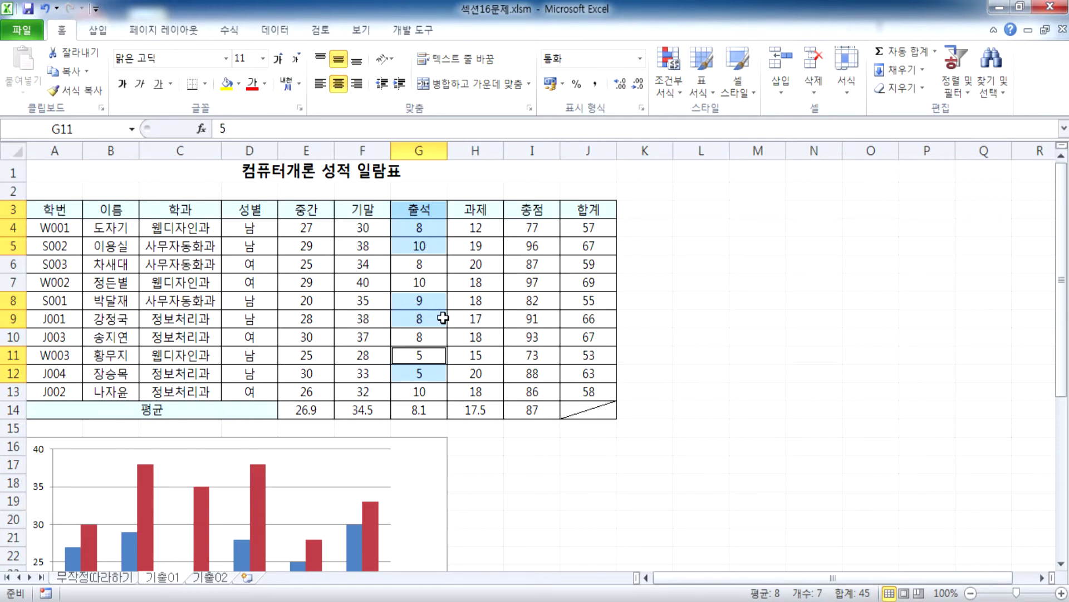
{"action": "key", "text": "ctrl+c"}
Paste the copied 출석 data into the existing chart as a new series and end copy mode
{"action": "scroll", "coordinate": [443, 317], "scroll_direction": "down", "scroll_amount": 4}
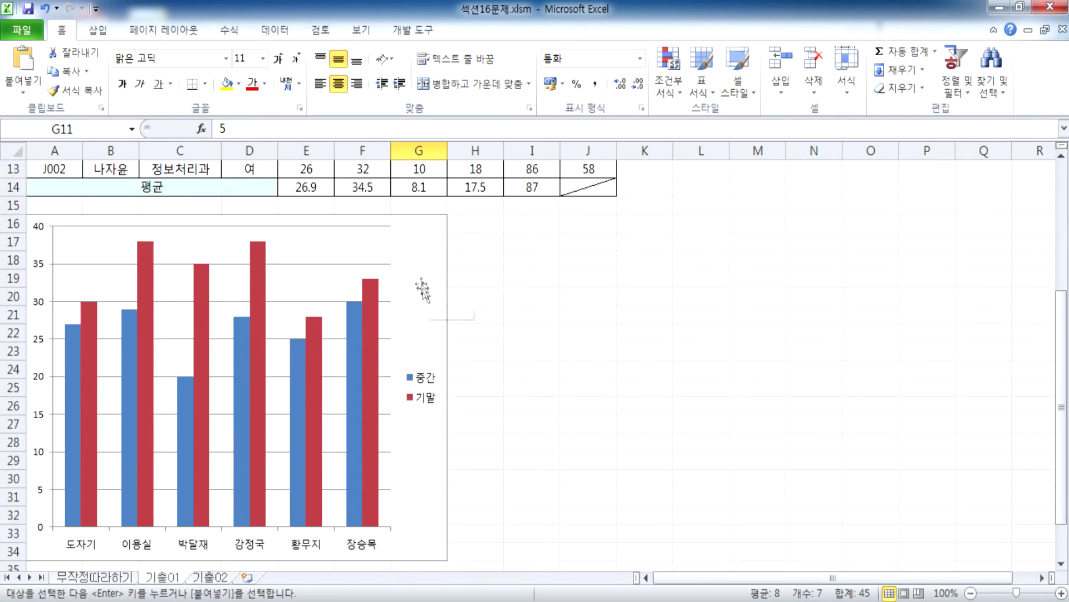
{"action": "left_click", "coordinate": [424, 290]}
{"action": "key", "text": "ctrl+v"}
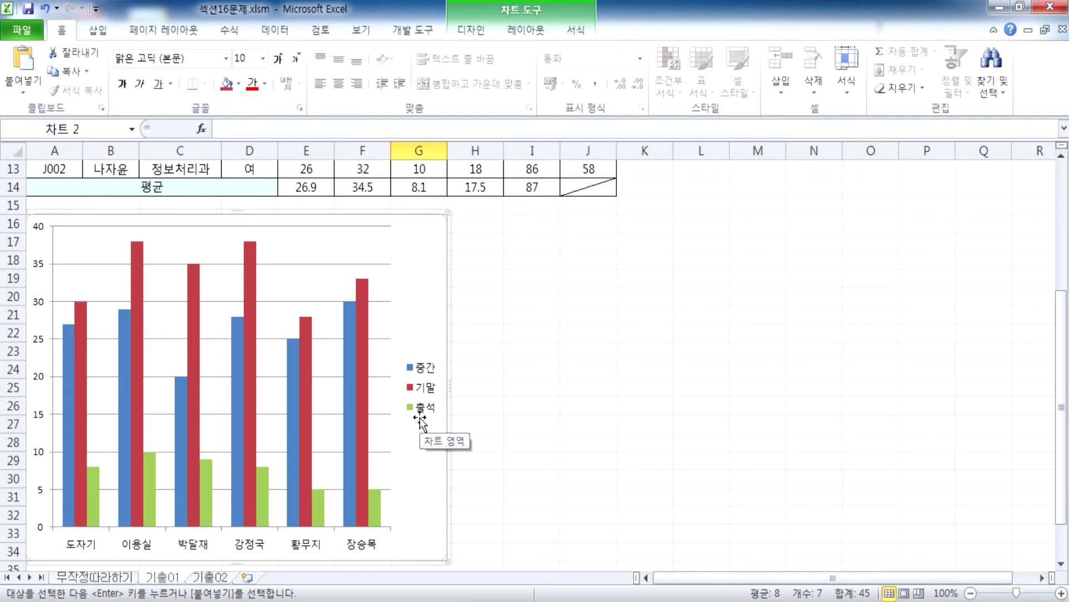
{"action": "scroll", "coordinate": [420, 422], "scroll_direction": "up", "scroll_amount": 1}
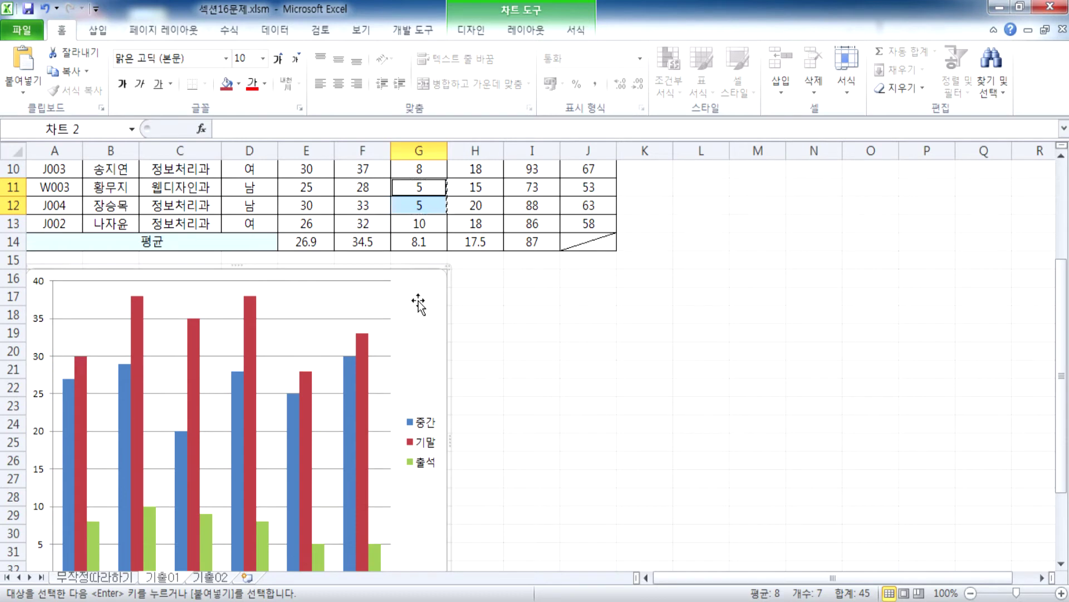
{"action": "key", "text": "Escape"}
{"action": "left_click", "coordinate": [507, 313]}
Add a chart title to the existing chart using the 차트 위 placement
{"action": "left_click", "coordinate": [425, 312]}
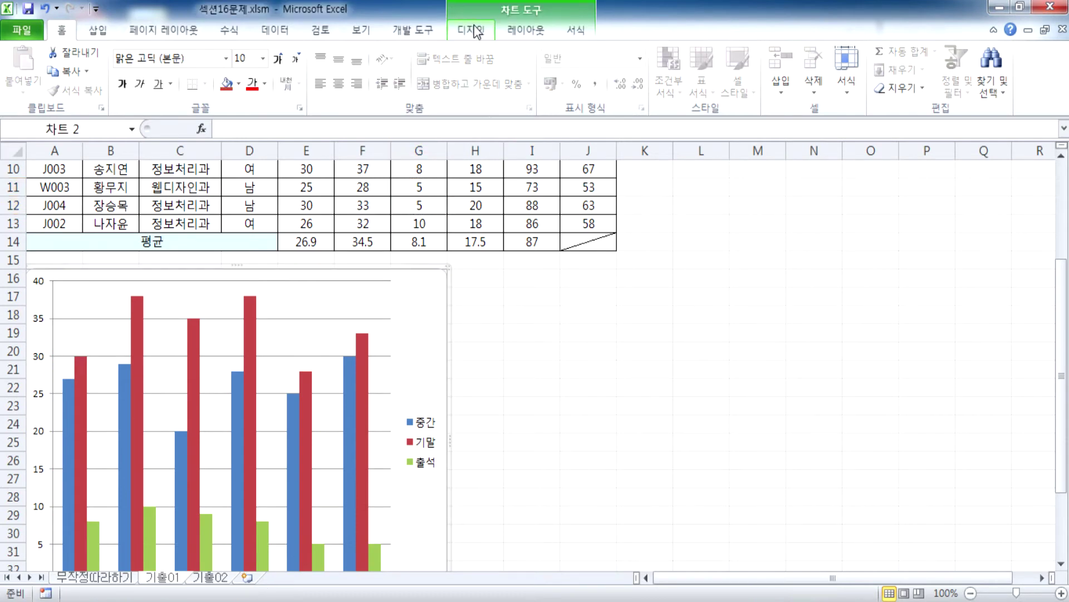
{"action": "left_click", "coordinate": [526, 30]}
{"action": "left_click", "coordinate": [256, 72]}
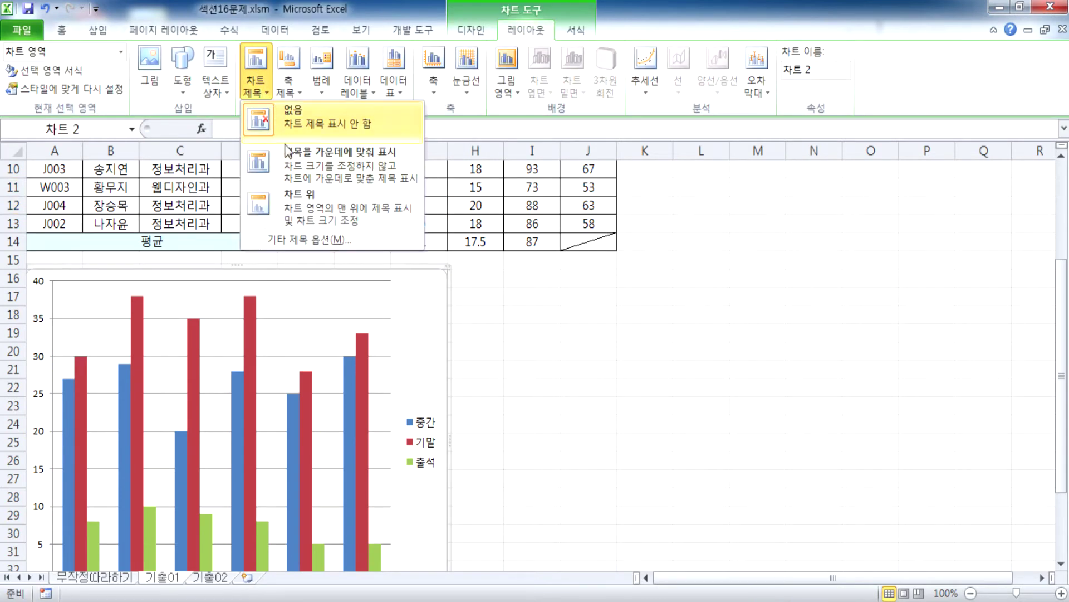
{"action": "left_click", "coordinate": [285, 205]}
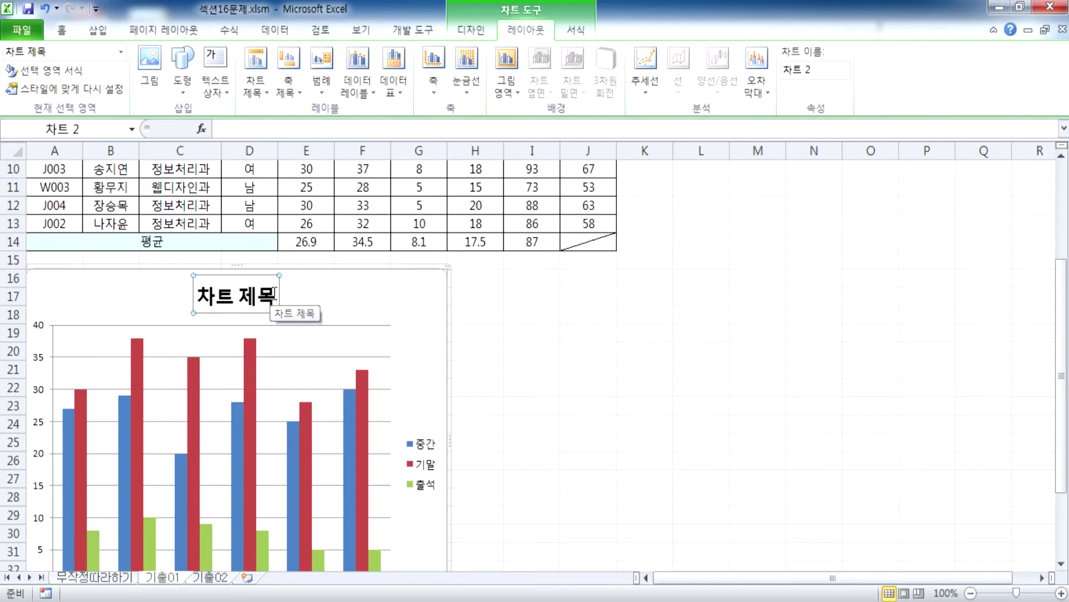
Set the chart title text to "남학생 컴퓨터 개론 성적"
{"action": "type", "text": "="}
{"action": "type", "text": "남학생 컴"}
{"action": "type", "text": "퓨터 개론 성ㅈ"}
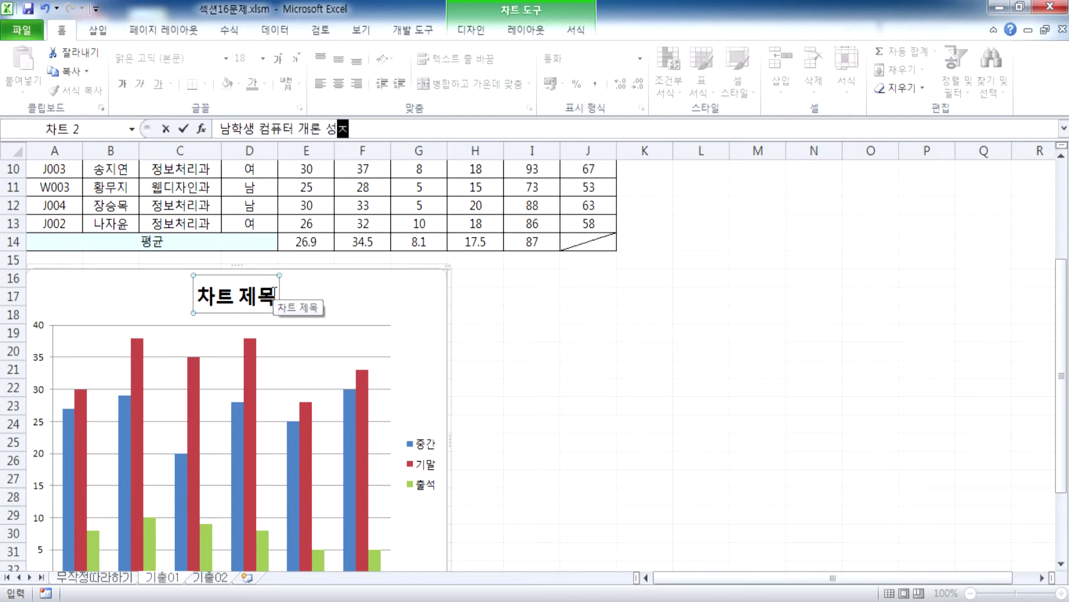
{"action": "type", "text": "거"}
{"action": "key", "text": "Return"}
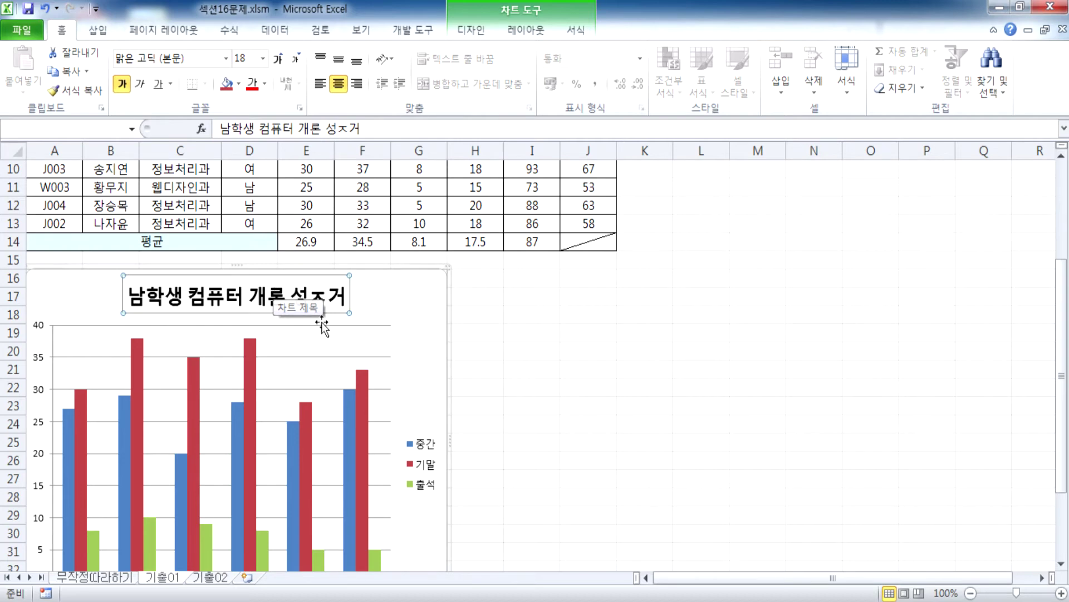
{"action": "left_click", "coordinate": [311, 290]}
{"action": "type", "text": "적"}
{"action": "key", "text": "Delete"}
{"action": "key", "text": "Delete"}
{"action": "key", "text": "Escape"}
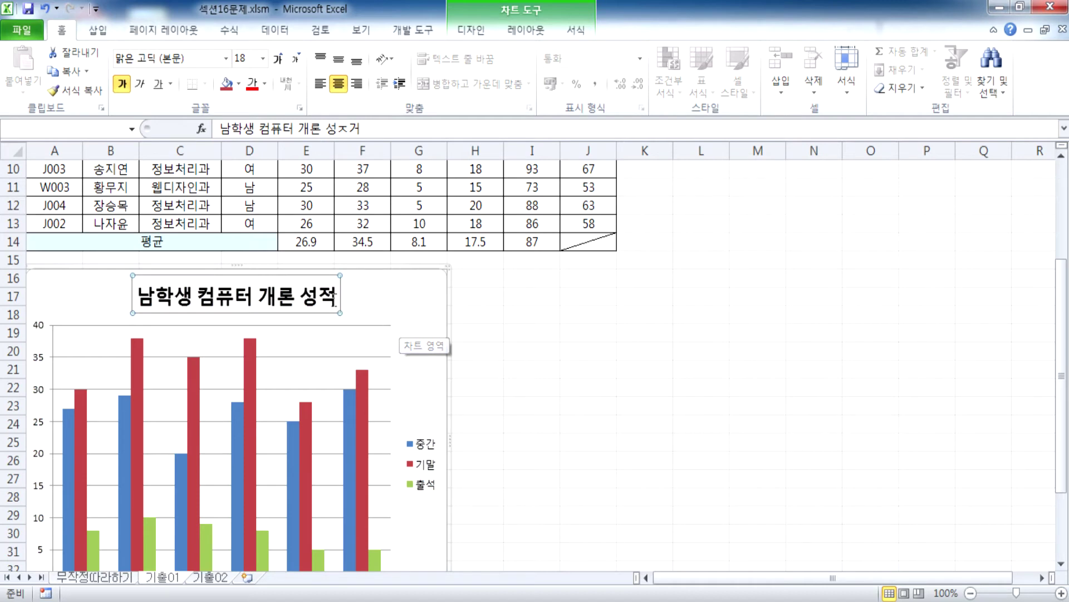
Change the chart title's font to 굴림체 and turn off its bold formatting
{"action": "left_click", "coordinate": [189, 55]}
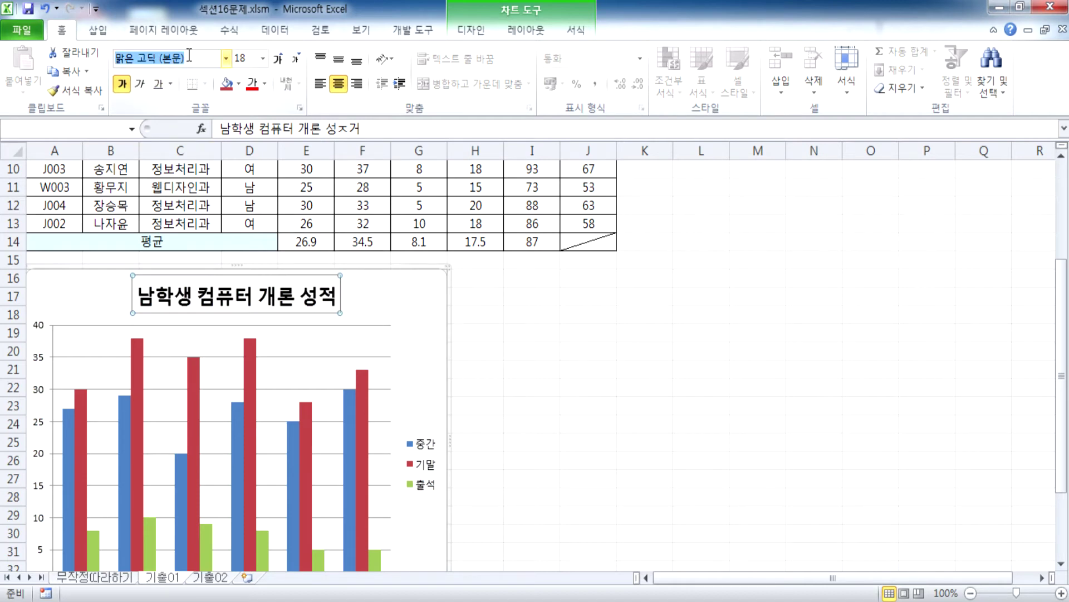
{"action": "type", "text": "굴림ㅊ["}
{"action": "key", "text": "Return"}
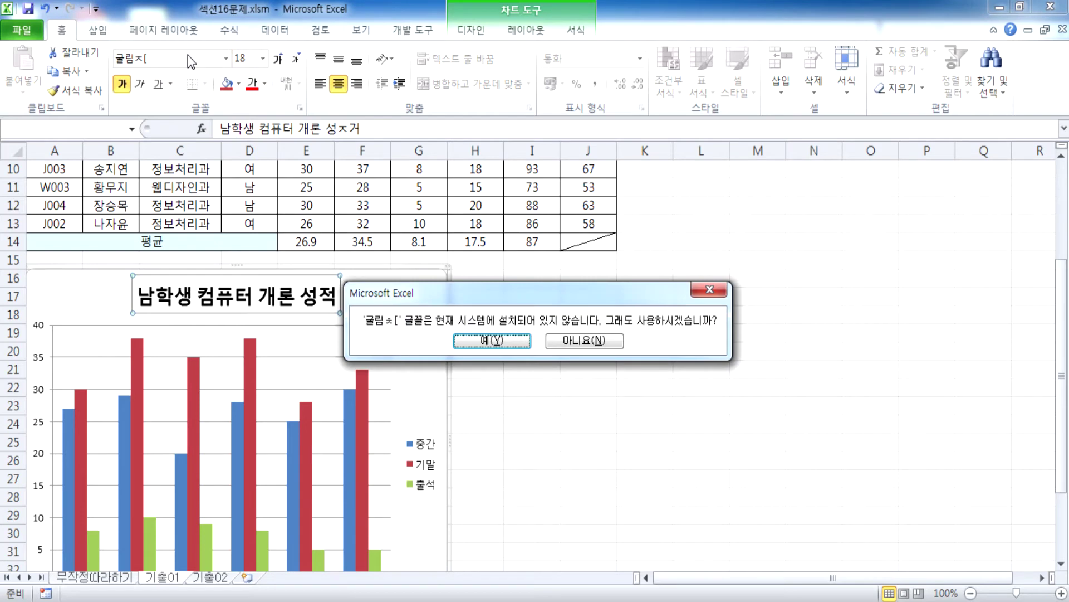
{"action": "key", "text": "n"}
{"action": "left_click", "coordinate": [184, 55]}
{"action": "type", "text": "굴림체"}
{"action": "key", "text": "Return"}
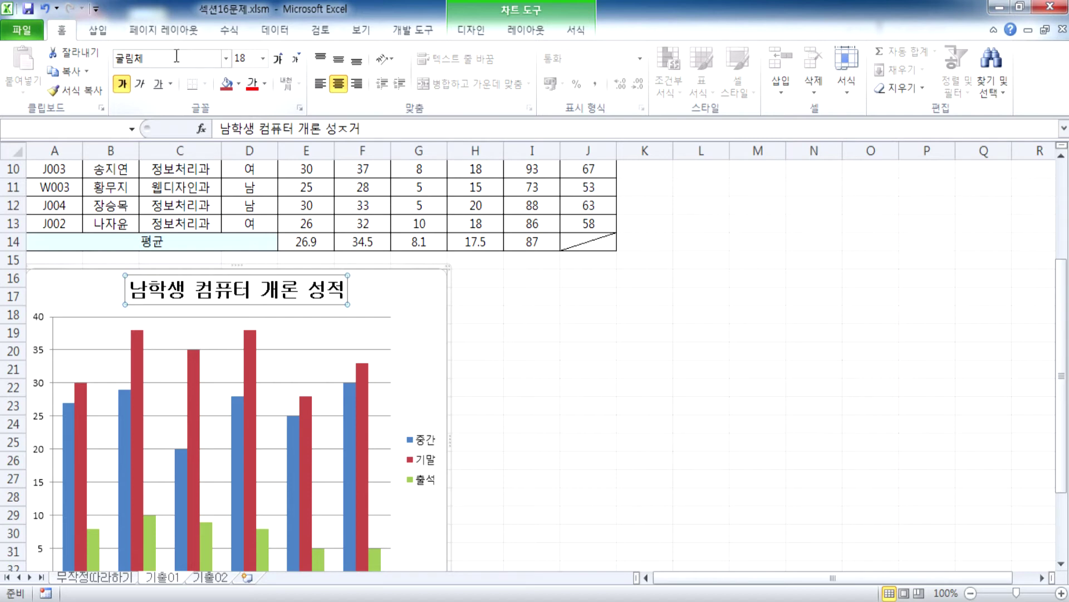
{"action": "left_click", "coordinate": [125, 86]}
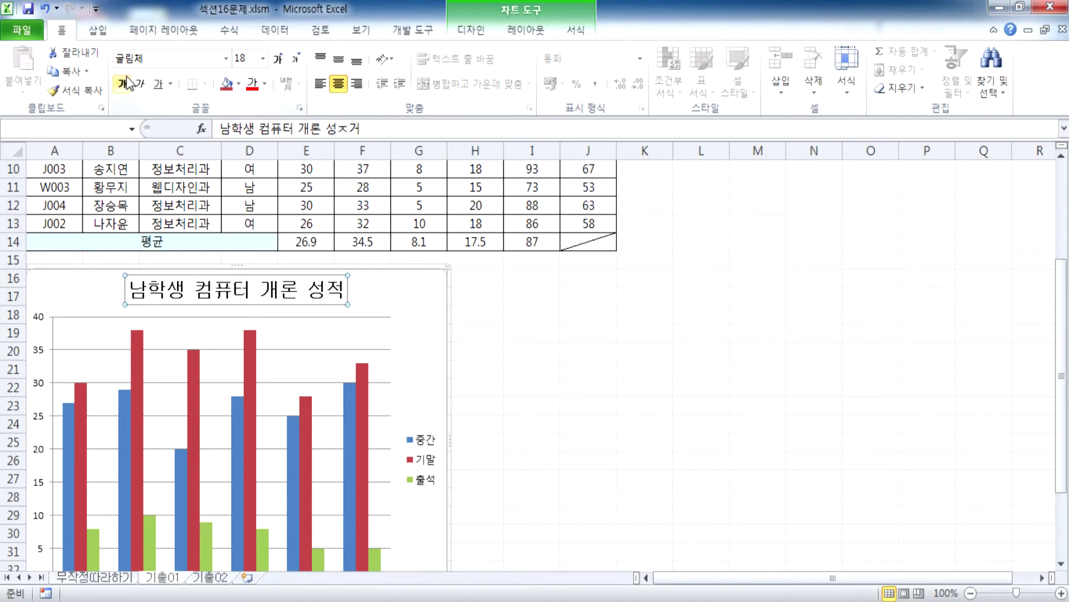
Set the chart title's font size to 13 and fill its background with the standard blue color
{"action": "left_click", "coordinate": [245, 57]}
{"action": "type", "text": "13"}
{"action": "key", "text": "Return"}
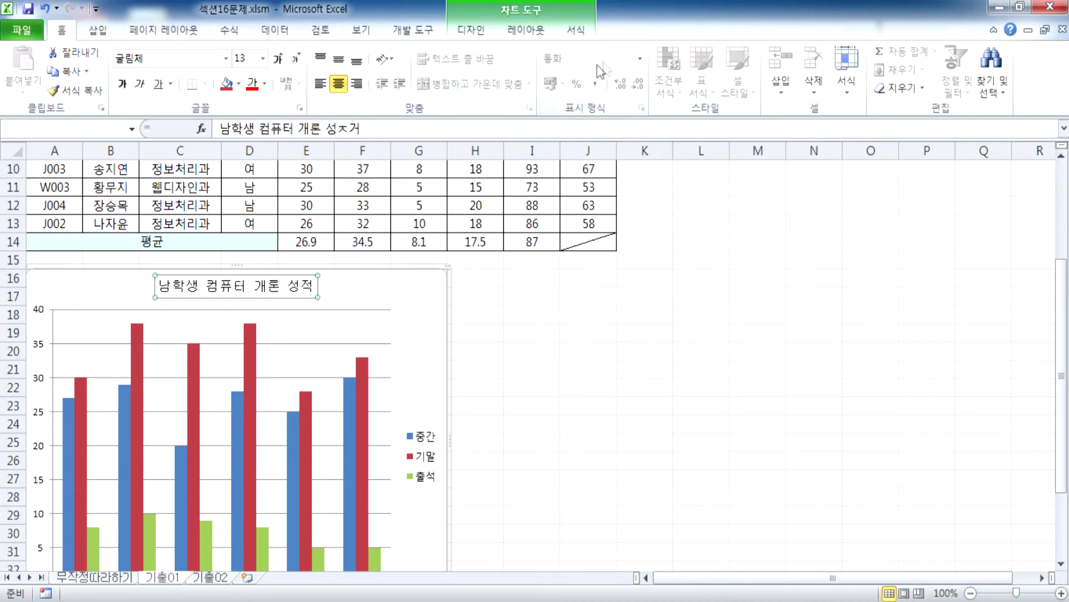
{"action": "left_click", "coordinate": [238, 86]}
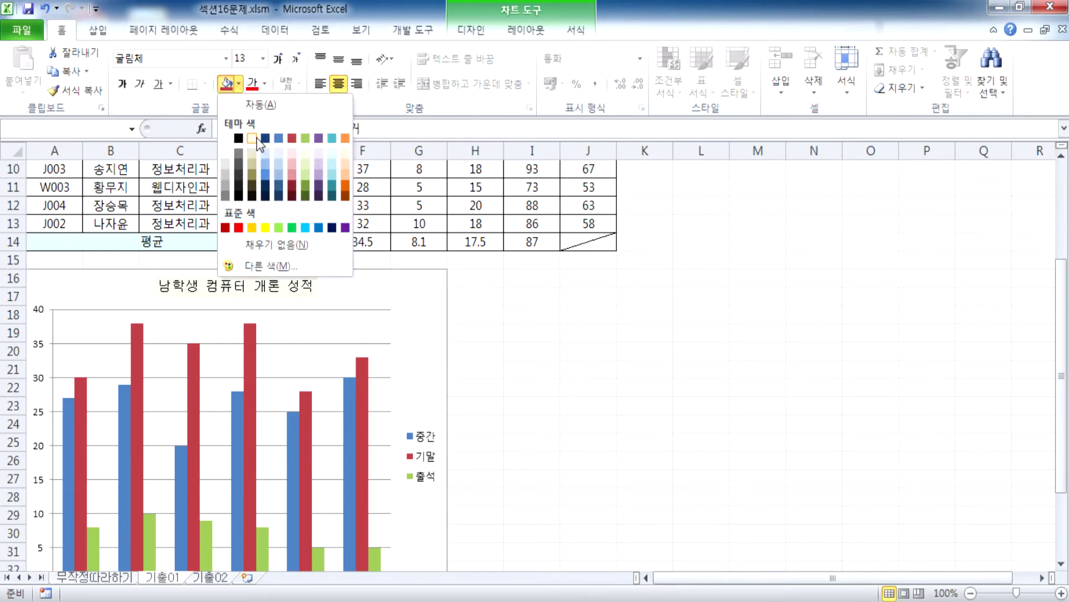
{"action": "left_click", "coordinate": [318, 228]}
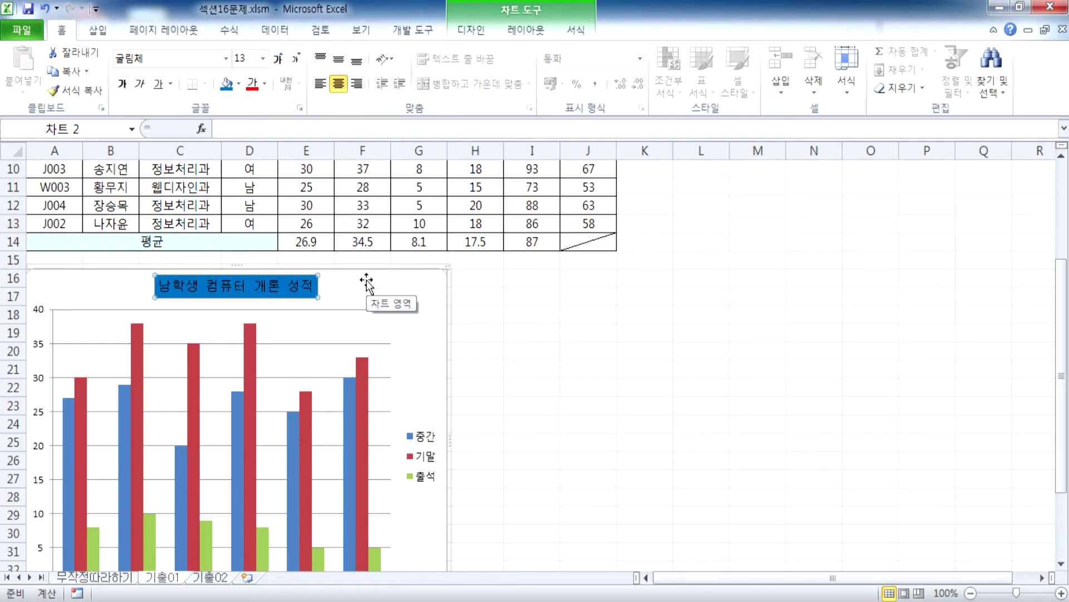
Set the vertical value axis to a fixed maximum of 50
{"action": "scroll", "coordinate": [223, 334], "scroll_direction": "down", "scroll_amount": 1}
{"action": "left_click", "coordinate": [38, 298]}
{"action": "double_click", "coordinate": [38, 298]}
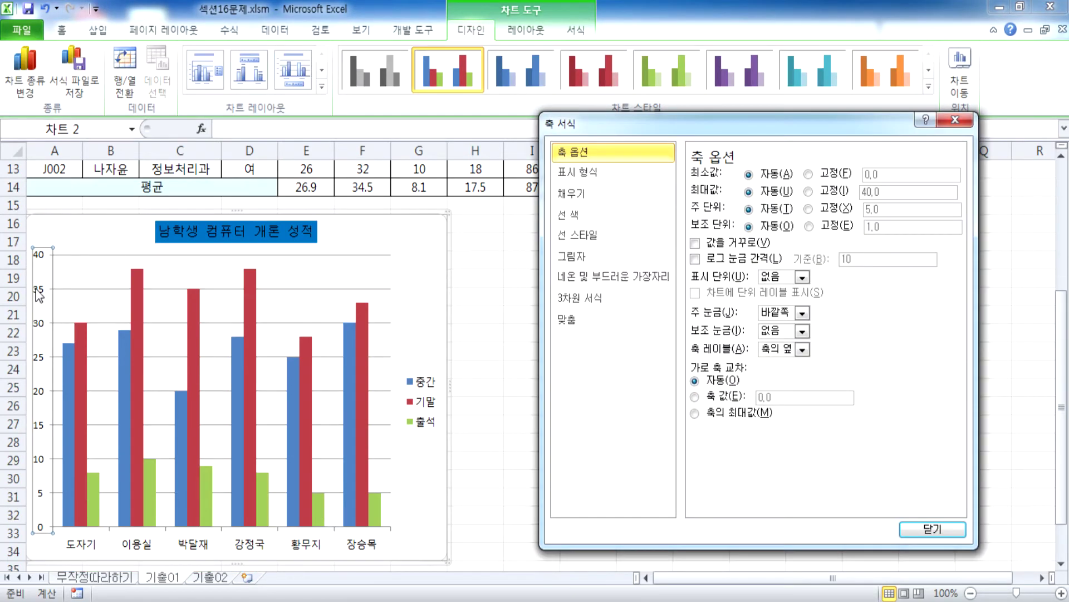
{"action": "left_click", "coordinate": [815, 193]}
{"action": "key", "text": "Tab"}
{"action": "type", "text": "50"}
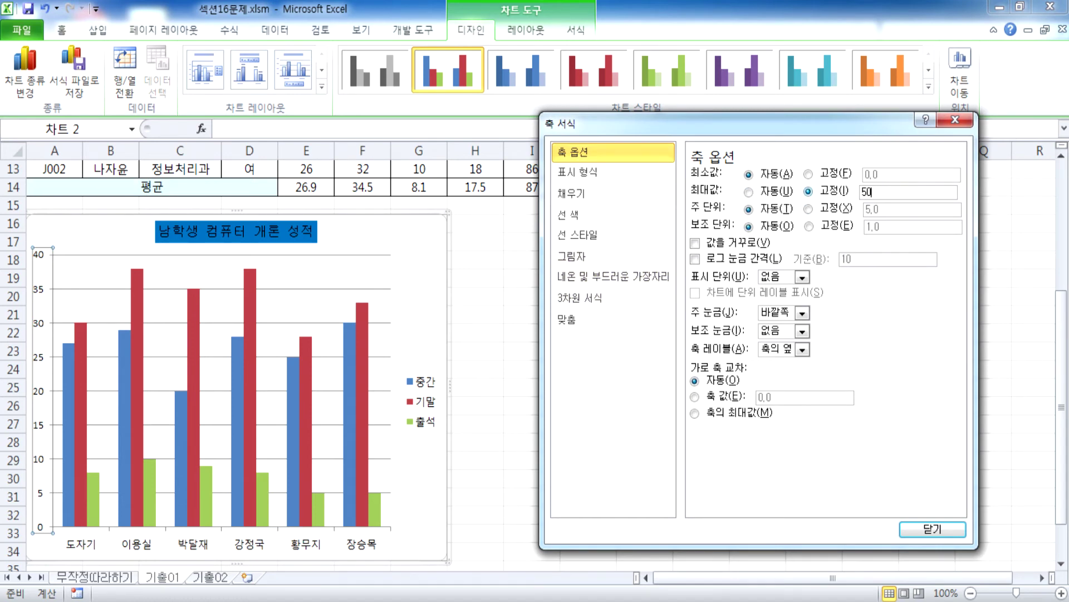
{"action": "key", "text": "Return"}
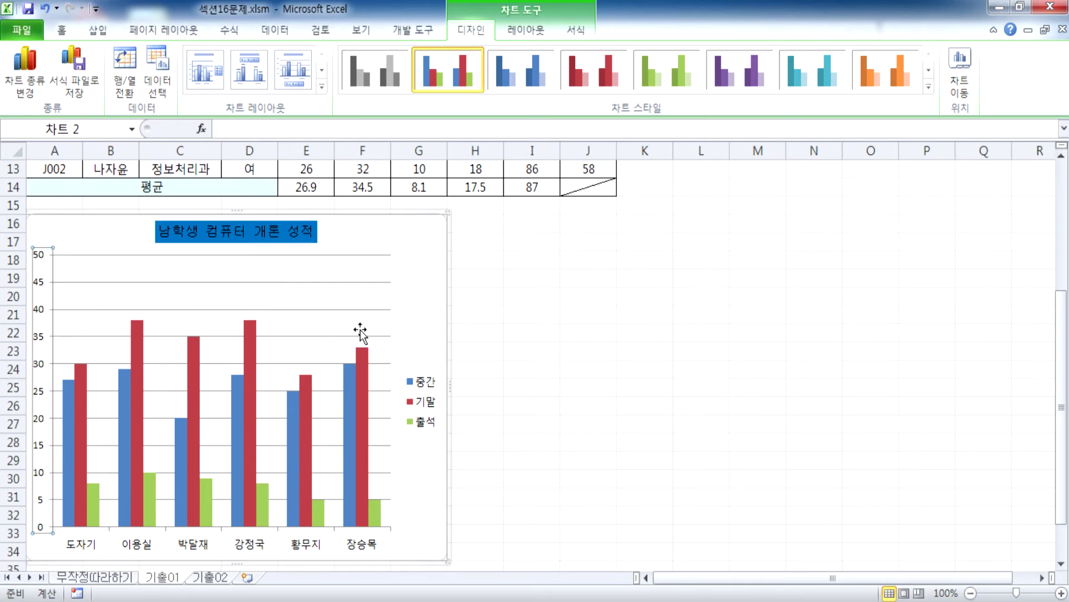
Add an inside-end data label to only the fourth student's 기말 column
{"action": "scroll", "coordinate": [359, 334], "scroll_direction": "down", "scroll_amount": 1}
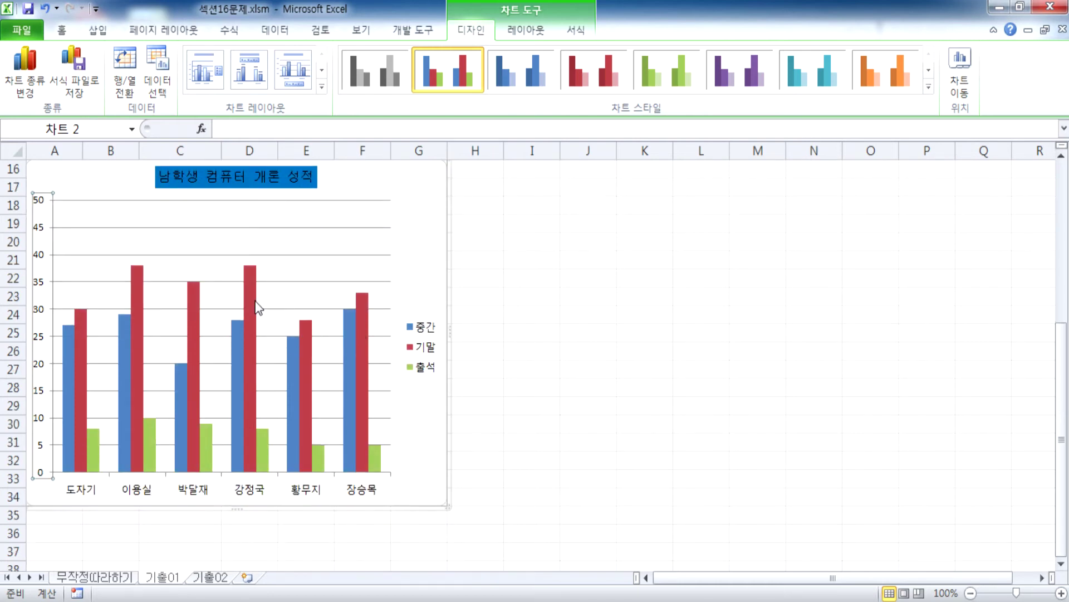
{"action": "mouse_move", "coordinate": [249, 281]}
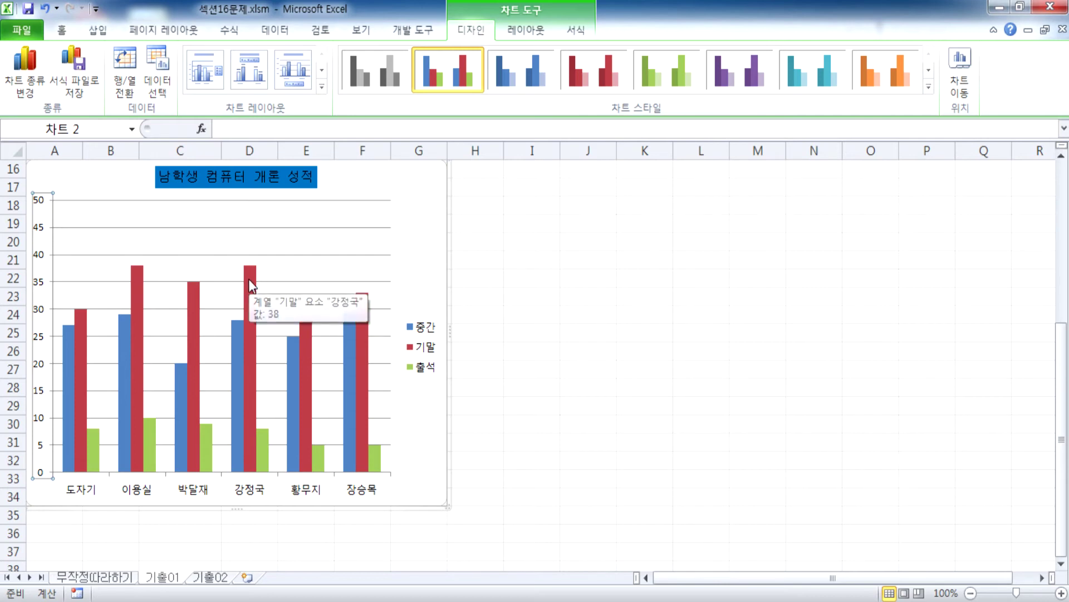
{"action": "left_click", "coordinate": [250, 285]}
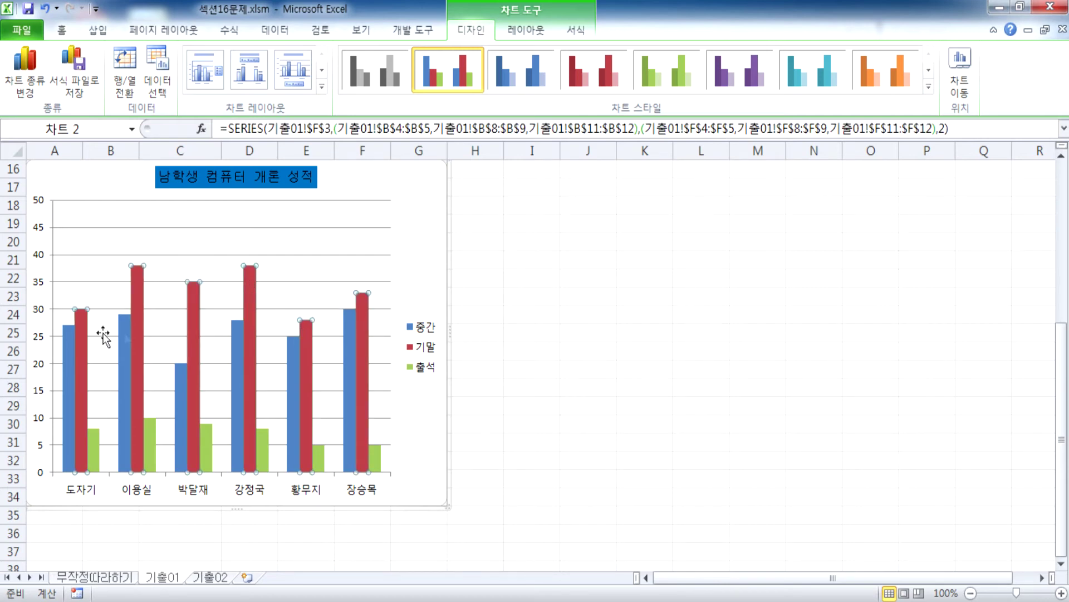
{"action": "left_click", "coordinate": [248, 283]}
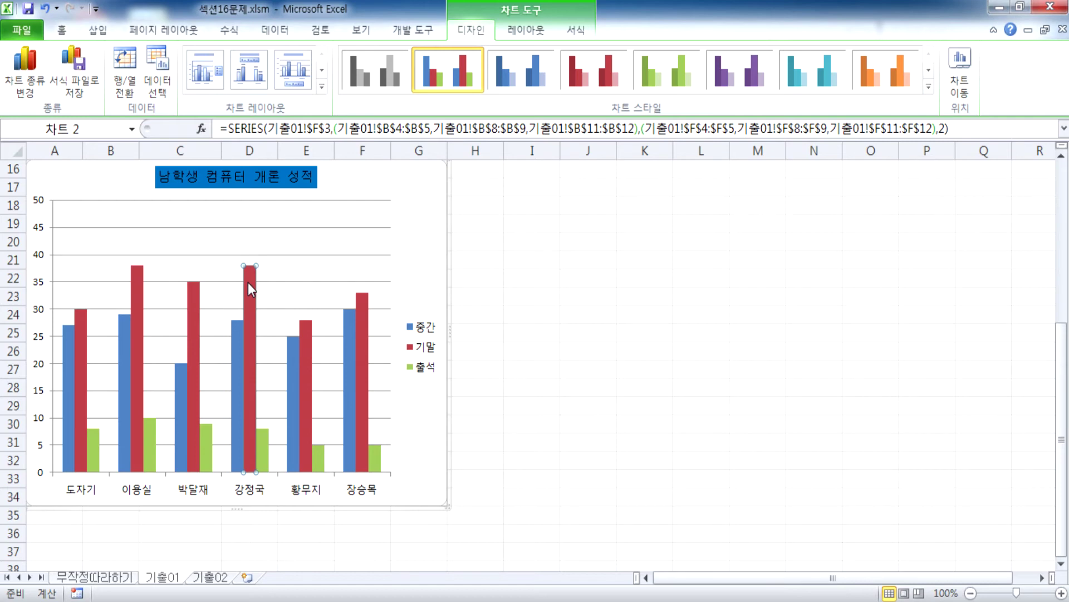
{"action": "left_click", "coordinate": [524, 31]}
{"action": "left_click", "coordinate": [352, 92]}
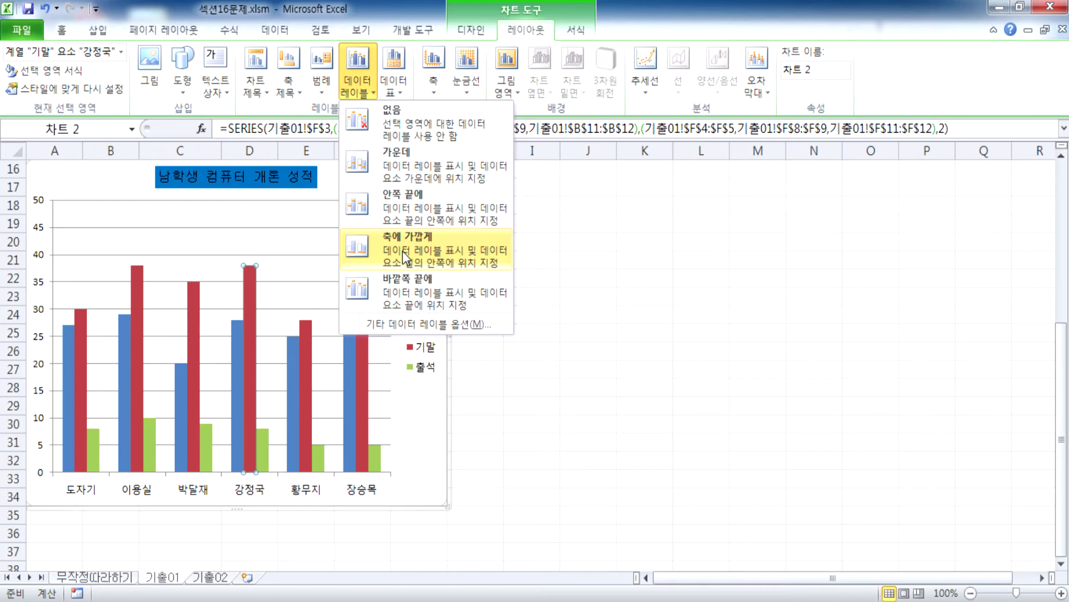
{"action": "left_click", "coordinate": [410, 207]}
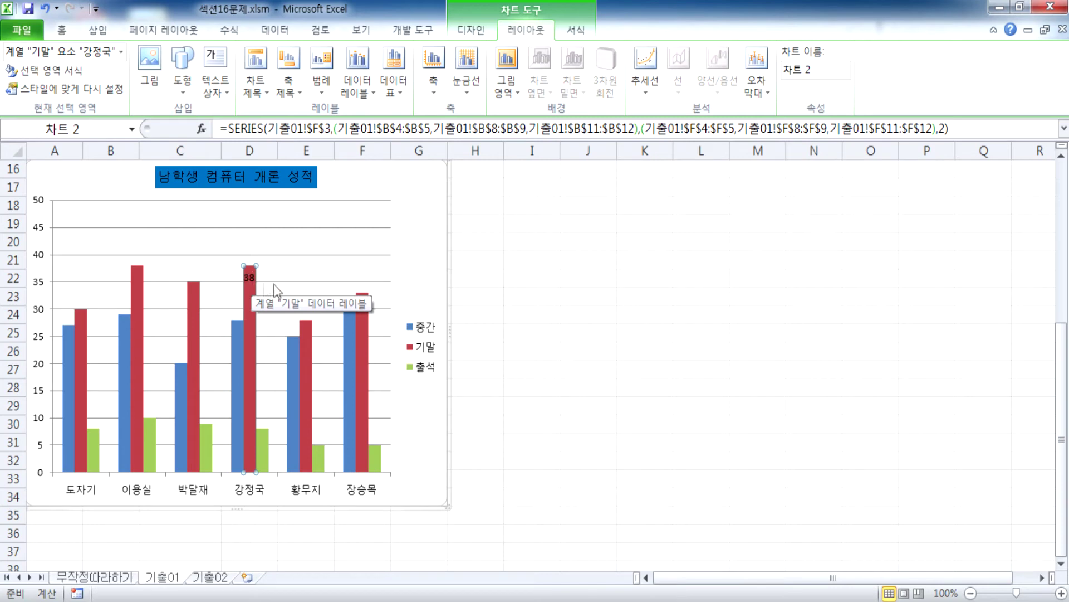
{"action": "left_click", "coordinate": [248, 278]}
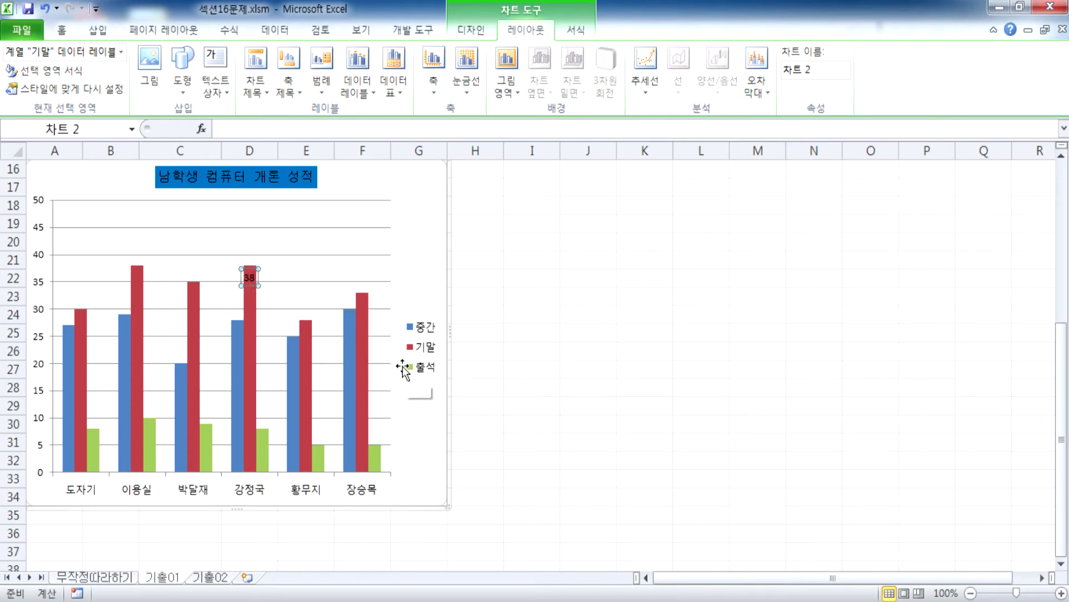
{"action": "left_click", "coordinate": [307, 276]}
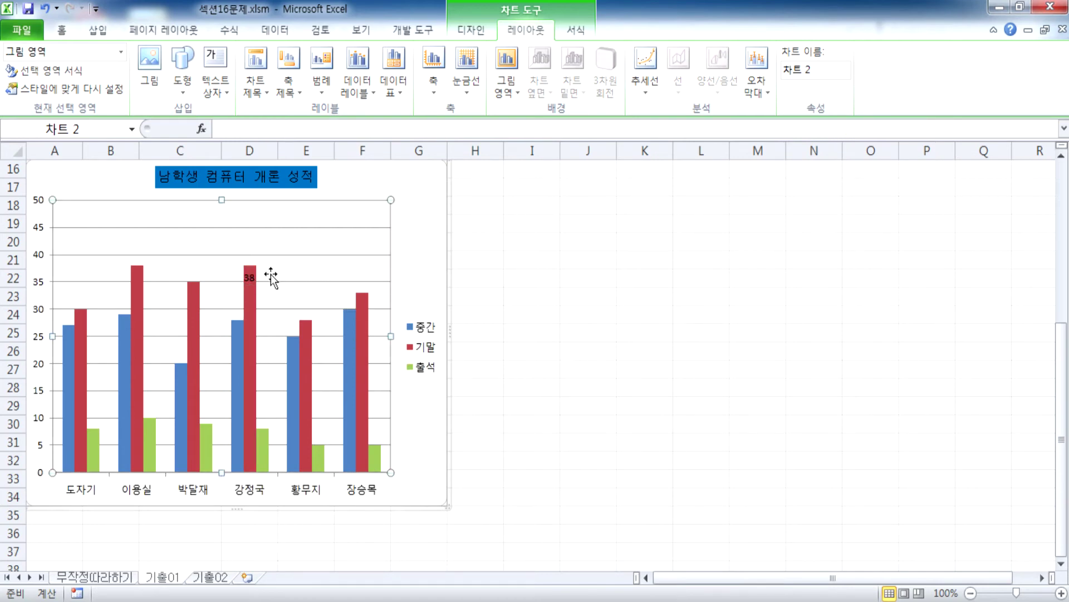
{"action": "left_click", "coordinate": [247, 279]}
{"action": "left_click", "coordinate": [284, 275]}
{"action": "left_click", "coordinate": [250, 279]}
{"action": "double_click", "coordinate": [250, 279]}
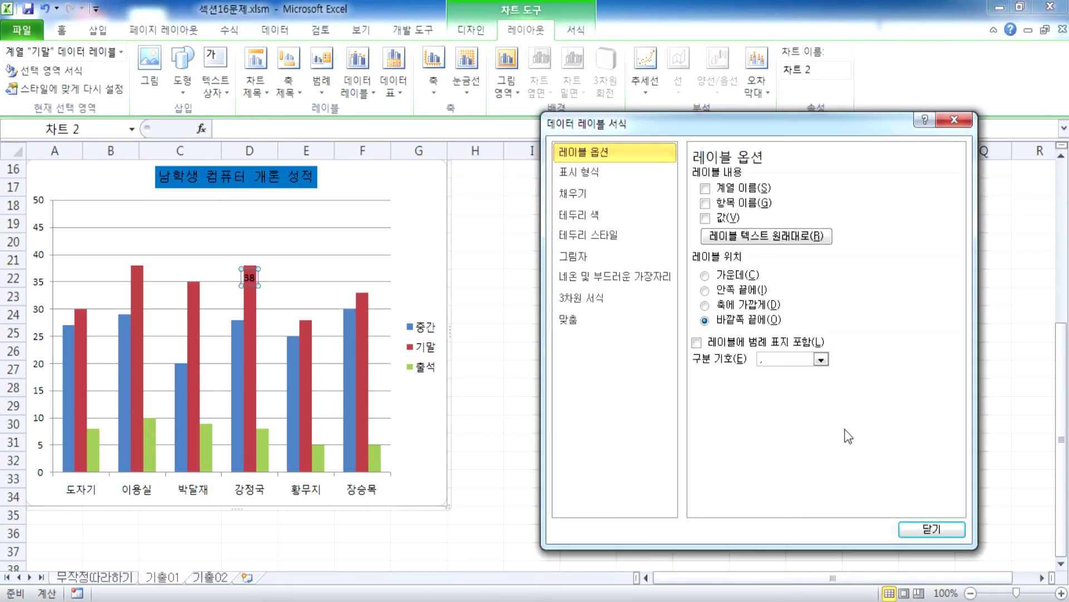
{"action": "left_click_drag", "start_coordinate": [791, 124], "coordinate": [698, 87]}
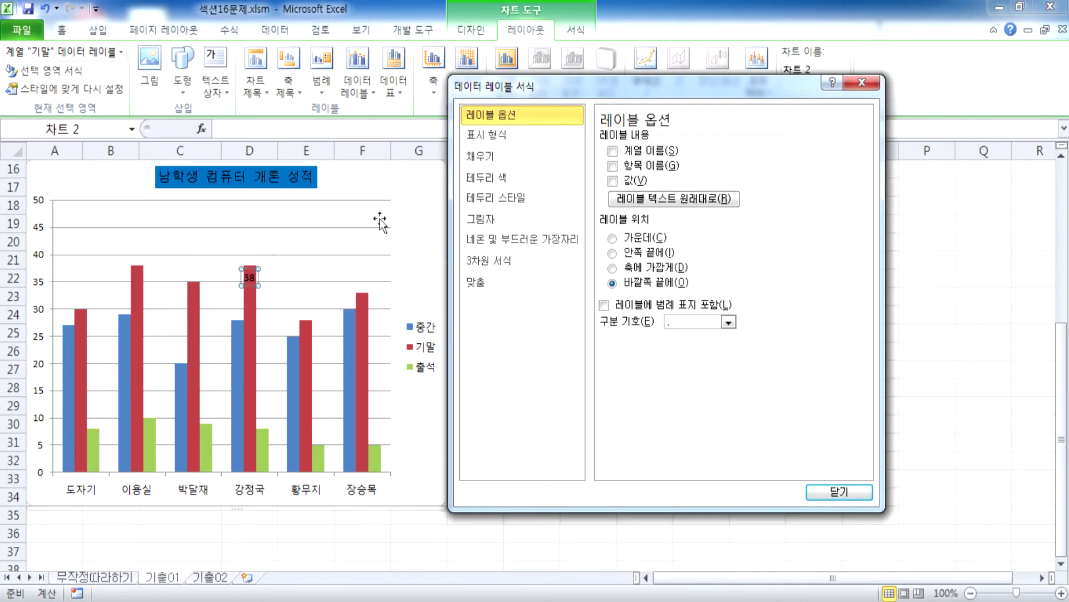
{"action": "left_click", "coordinate": [251, 277]}
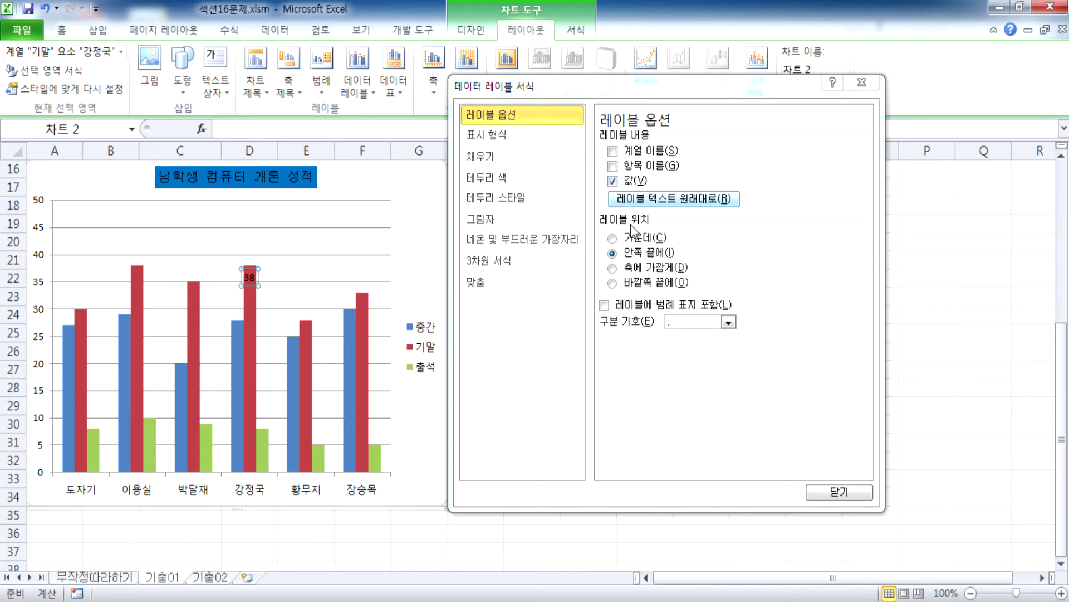
{"action": "left_click", "coordinate": [838, 491]}
{"action": "left_click", "coordinate": [342, 268]}
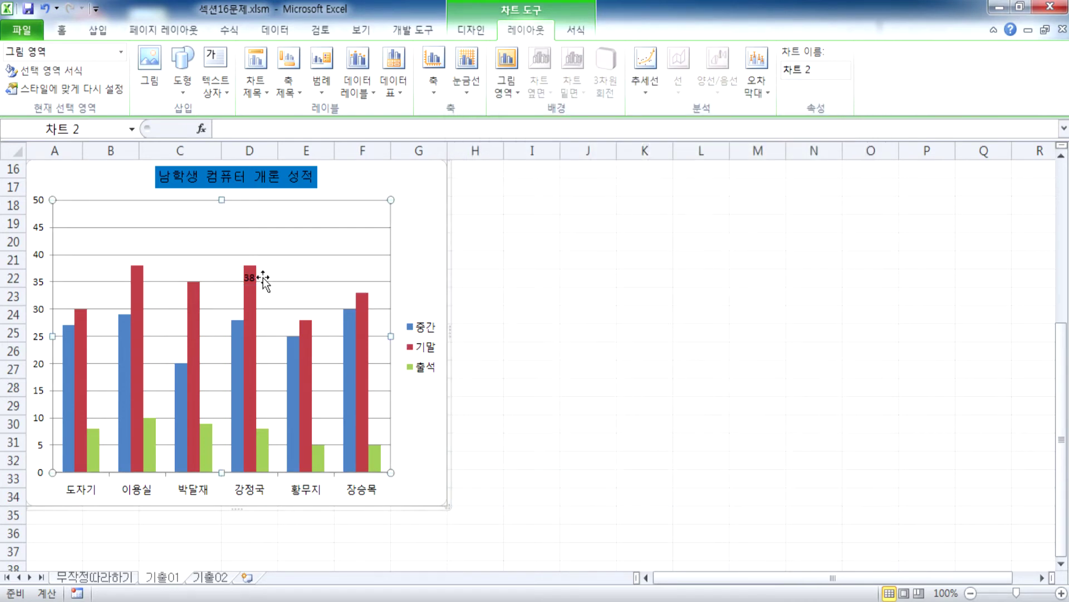
Show value labels on the whole 기말 series through the label options, and clear the value option again
{"action": "left_click", "coordinate": [250, 277]}
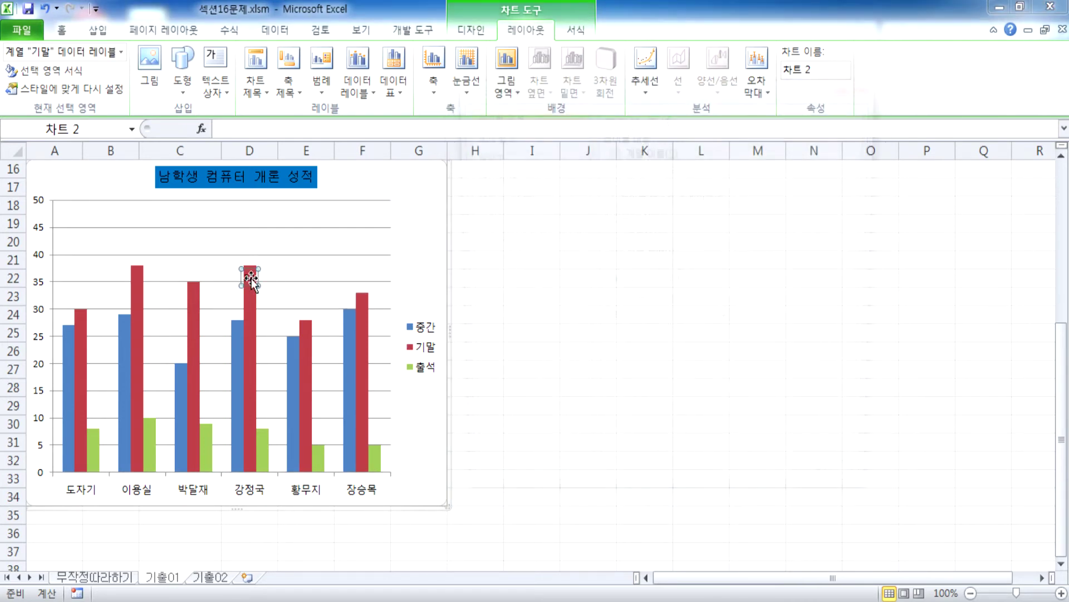
{"action": "double_click", "coordinate": [250, 277]}
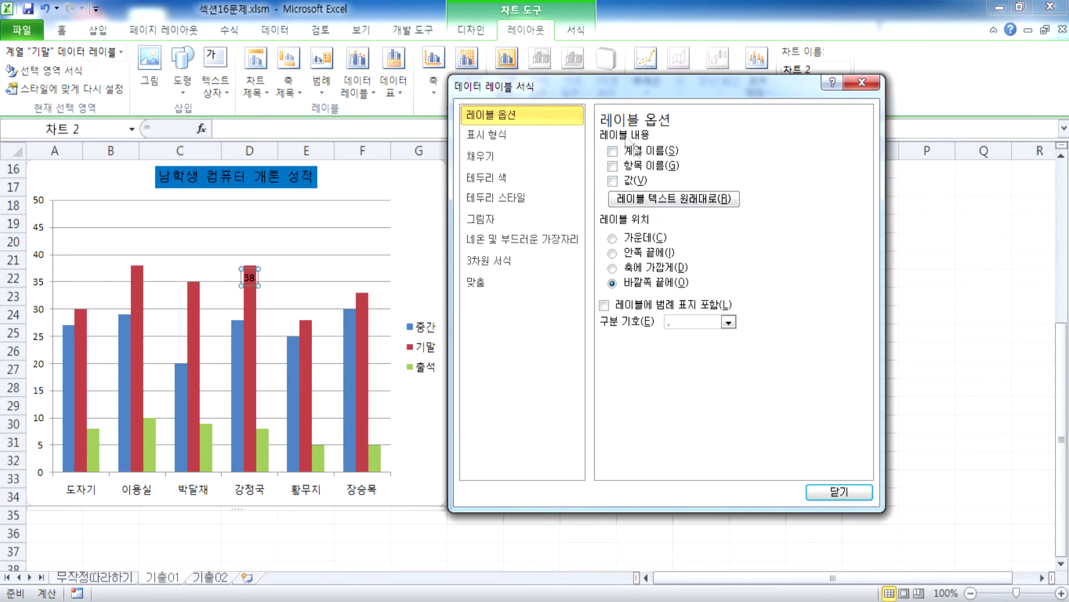
{"action": "left_click", "coordinate": [615, 181]}
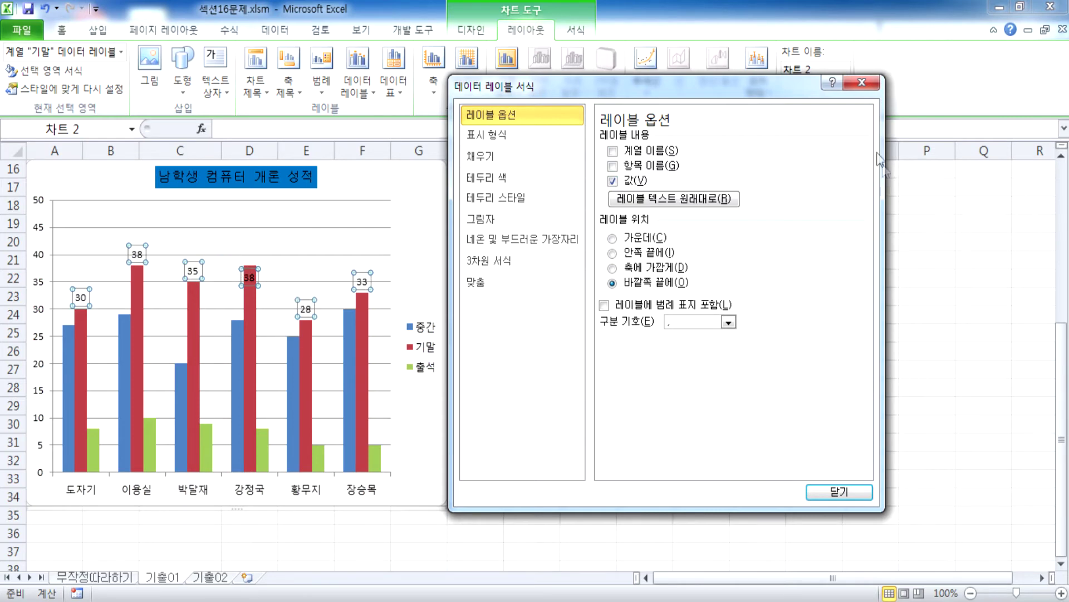
{"action": "left_click", "coordinate": [612, 181]}
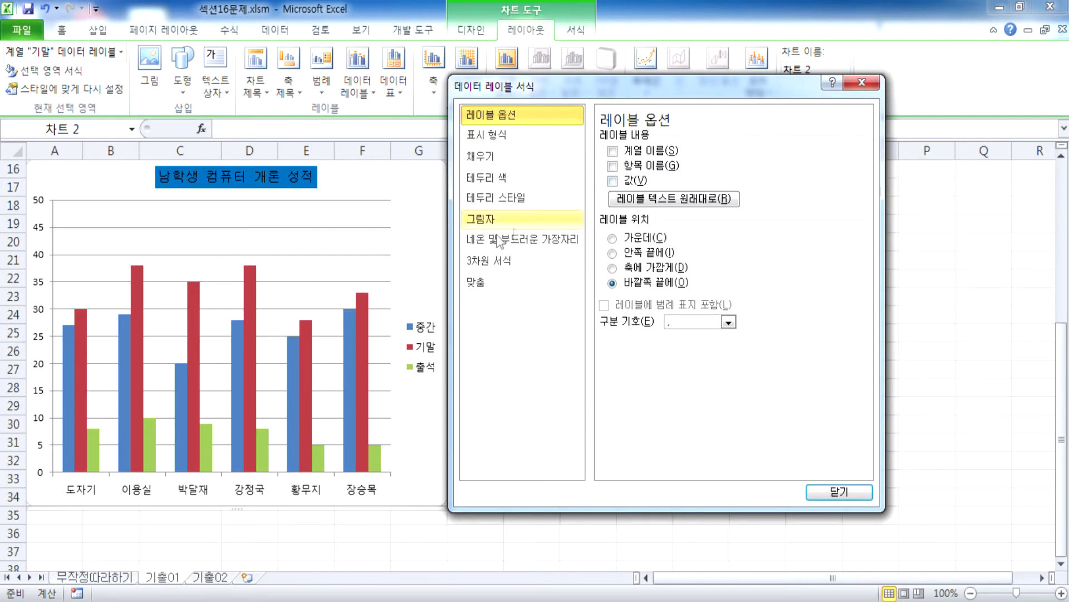
Add a data label positioned at the inside end of the fourth student's 기말 column only
{"action": "left_click", "coordinate": [249, 272]}
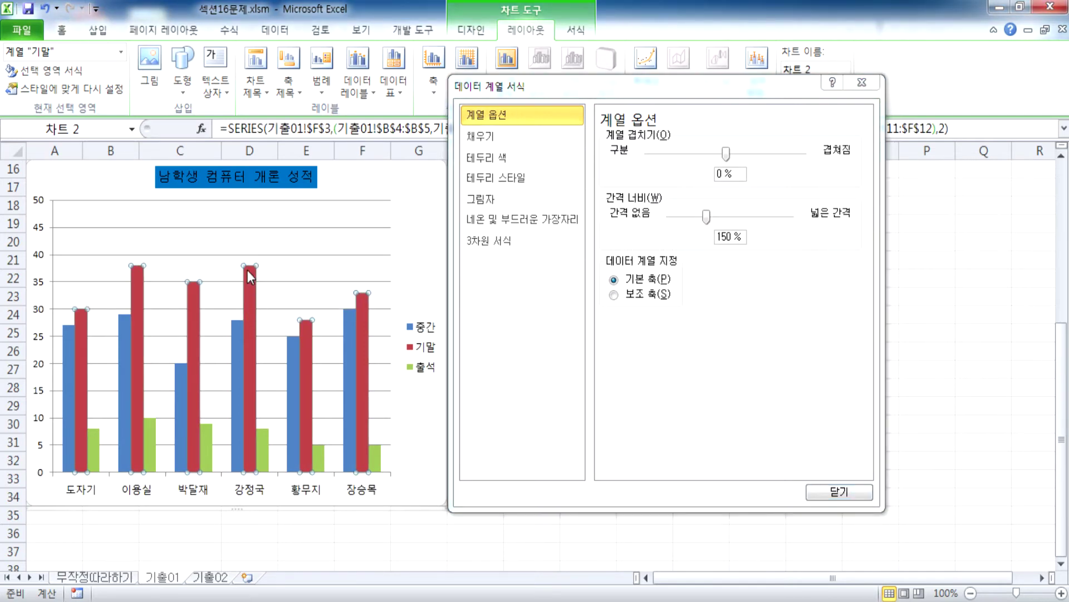
{"action": "left_click", "coordinate": [248, 282]}
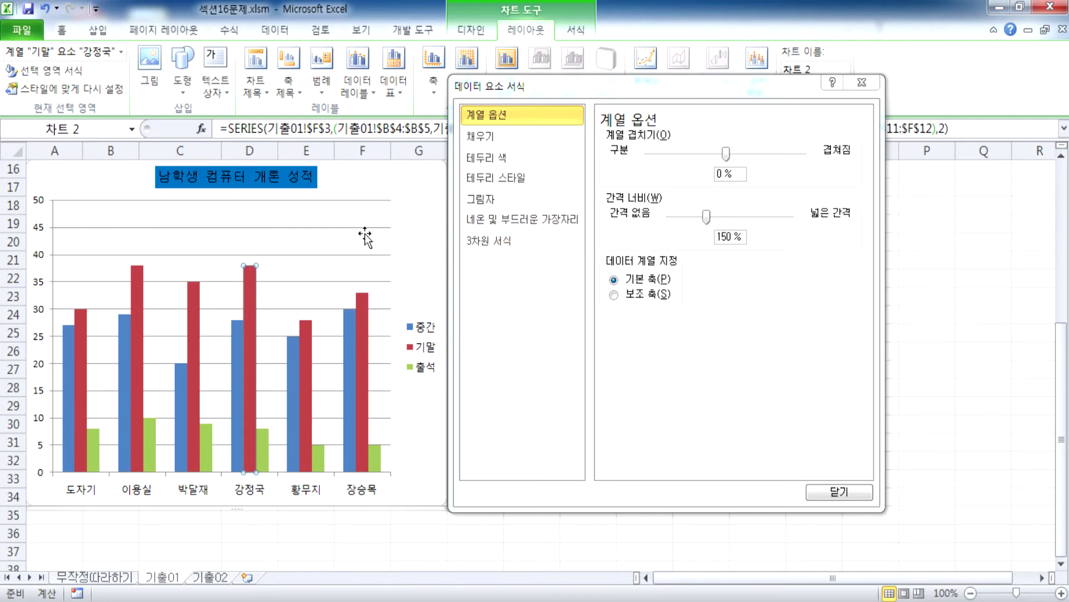
{"action": "left_click", "coordinate": [357, 86]}
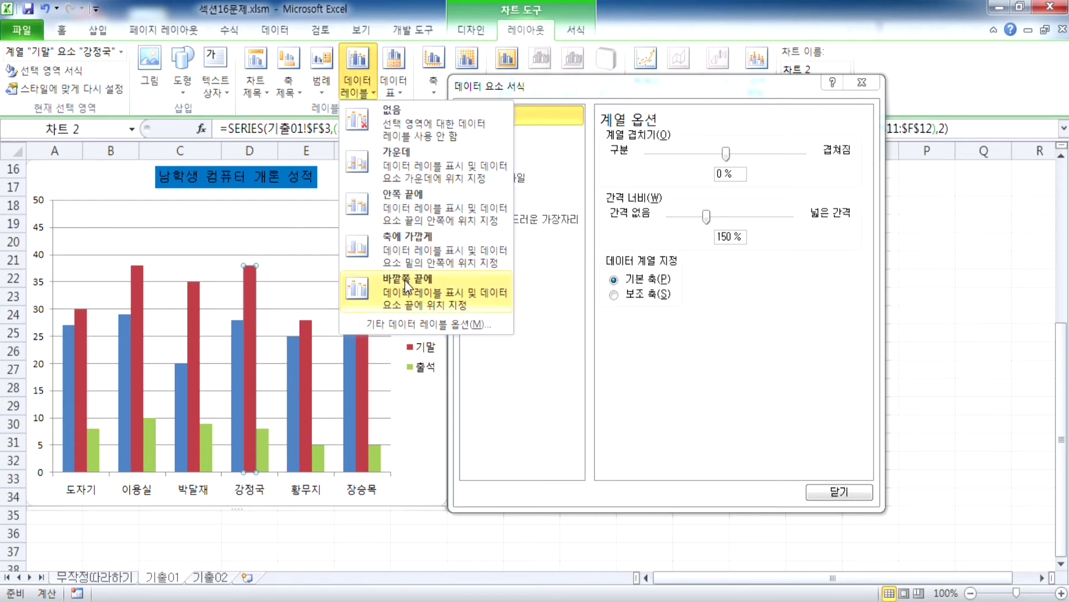
{"action": "left_click", "coordinate": [399, 208]}
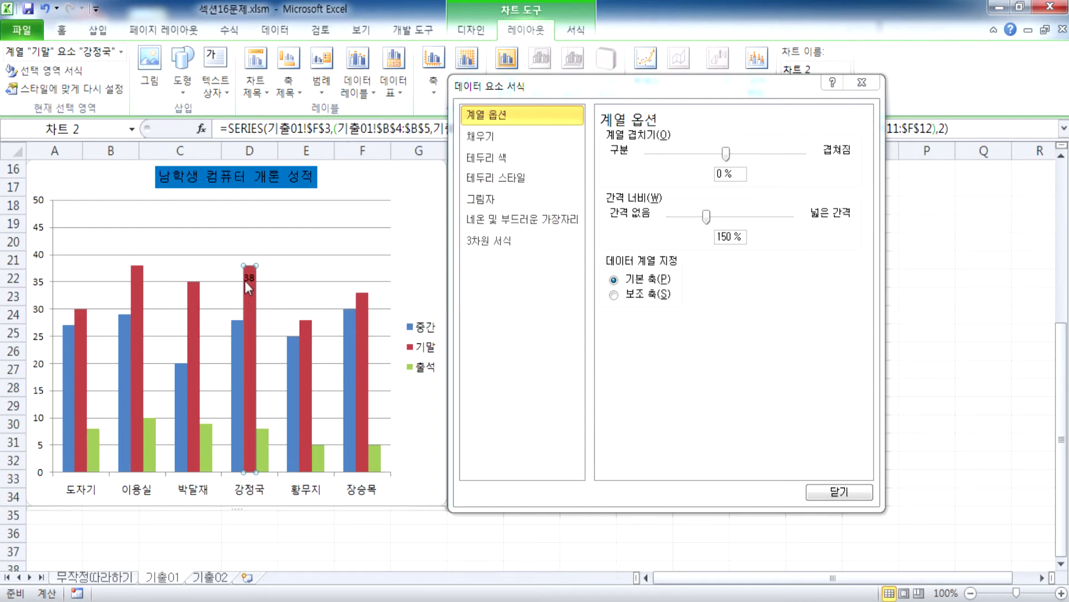
Make the fourth student's single 기말 data label show the category name instead of the value
{"action": "left_click", "coordinate": [247, 276]}
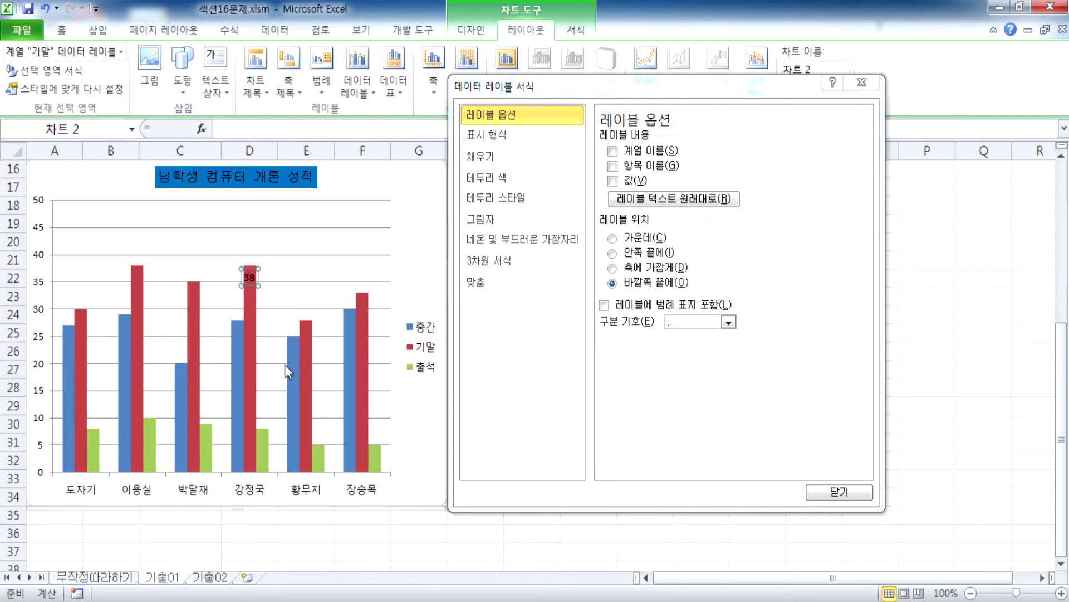
{"action": "left_click", "coordinate": [249, 278]}
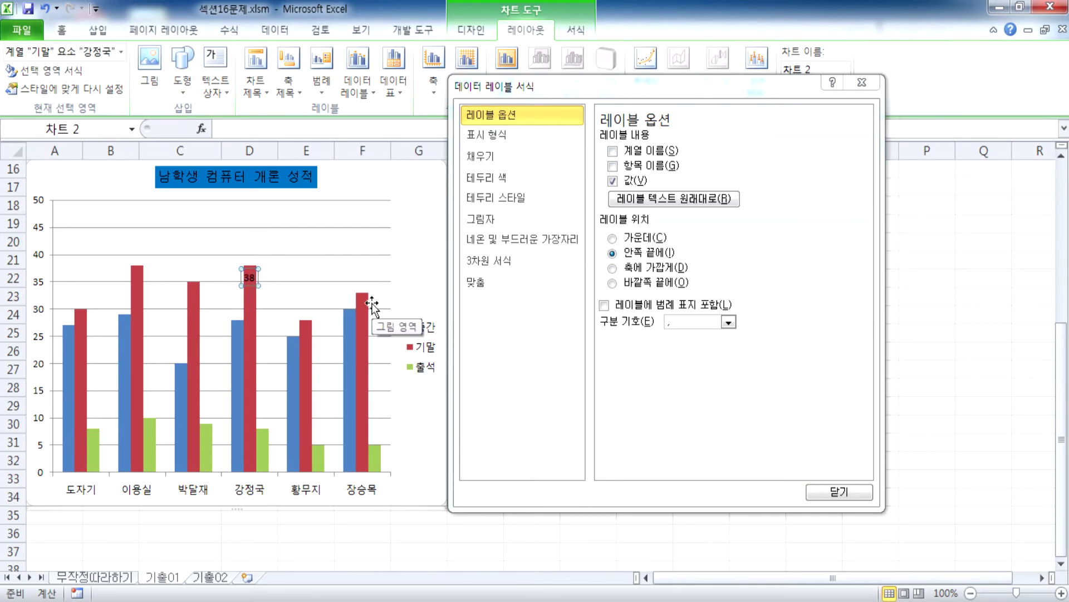
{"action": "left_click", "coordinate": [246, 312]}
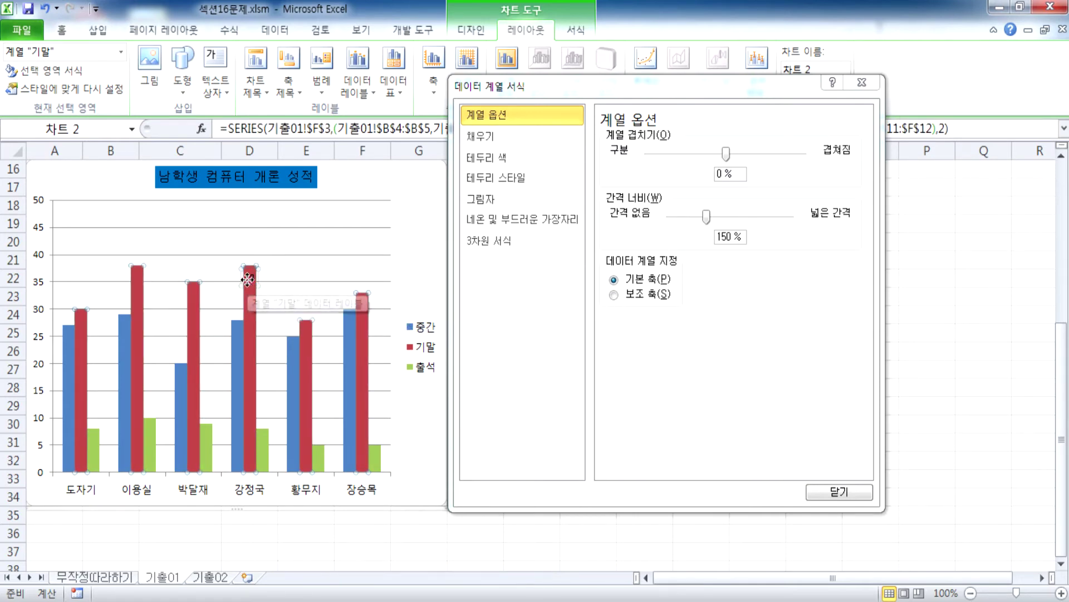
{"action": "left_click", "coordinate": [247, 282]}
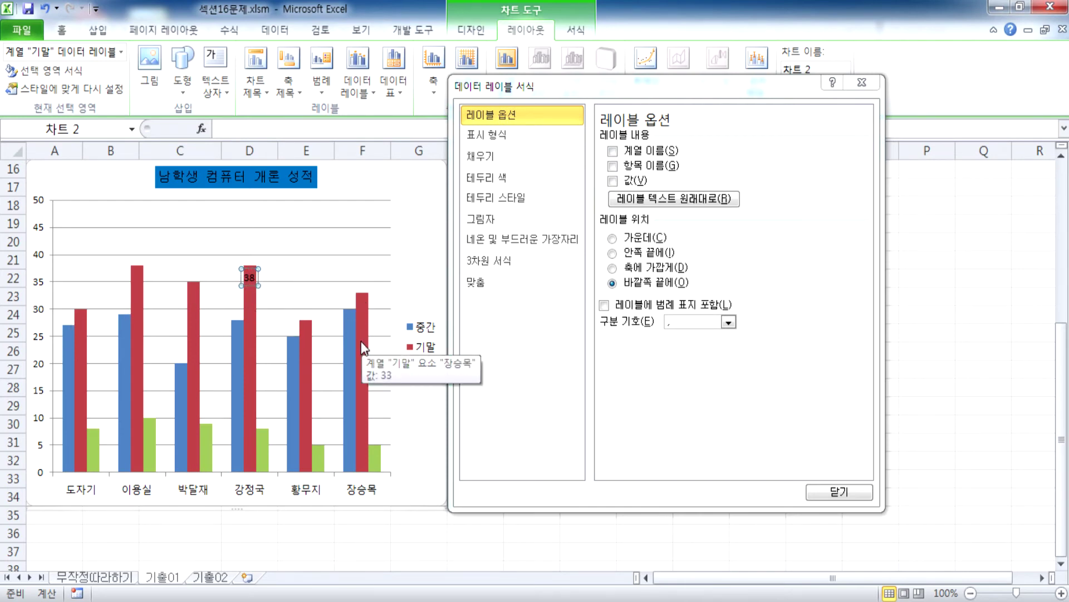
{"action": "left_click", "coordinate": [251, 280]}
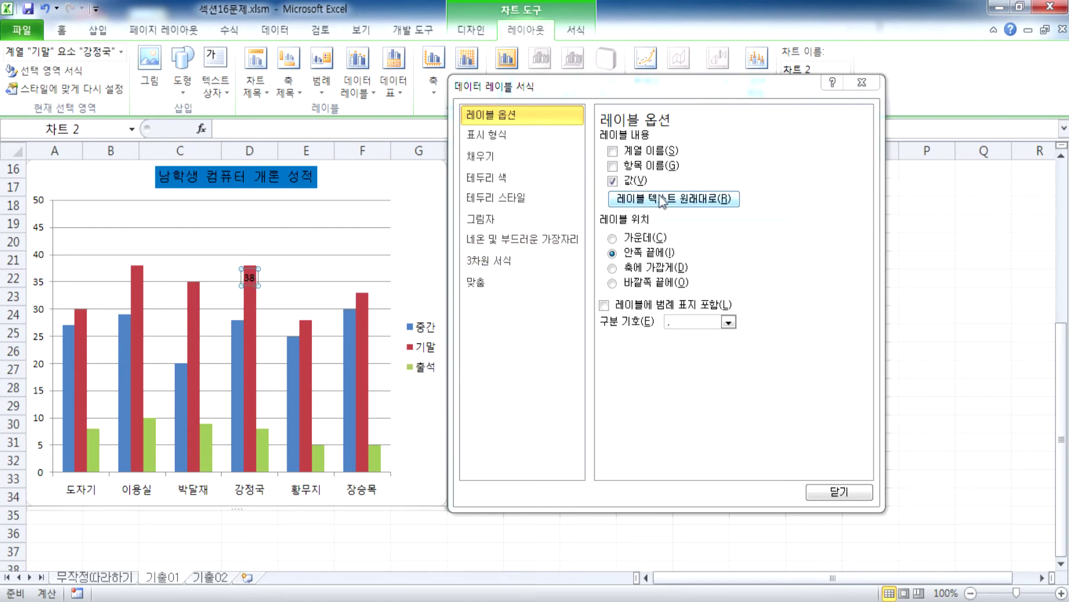
{"action": "left_click", "coordinate": [630, 165]}
{"action": "left_click", "coordinate": [613, 181]}
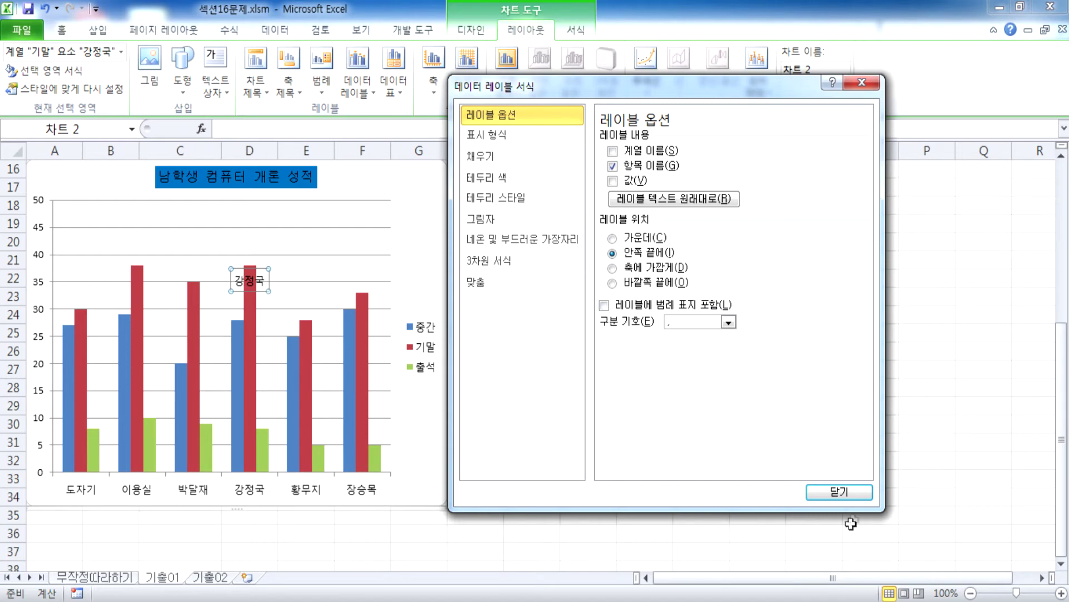
{"action": "left_click", "coordinate": [847, 493]}
Apply outside-end data labels to the entire chart, and undo the change
{"action": "left_click", "coordinate": [432, 205]}
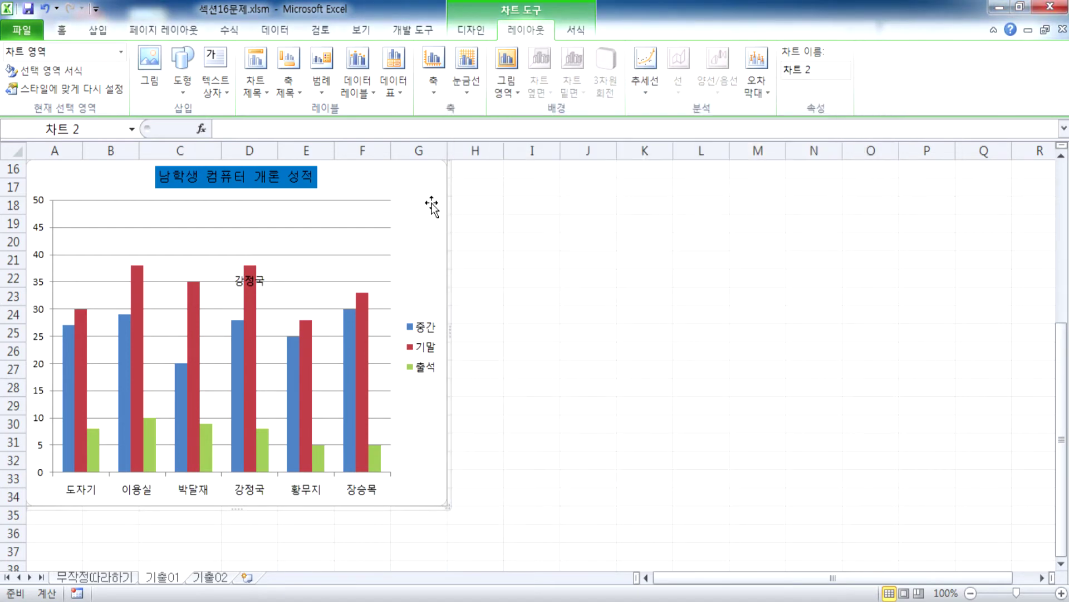
{"action": "left_click", "coordinate": [358, 84]}
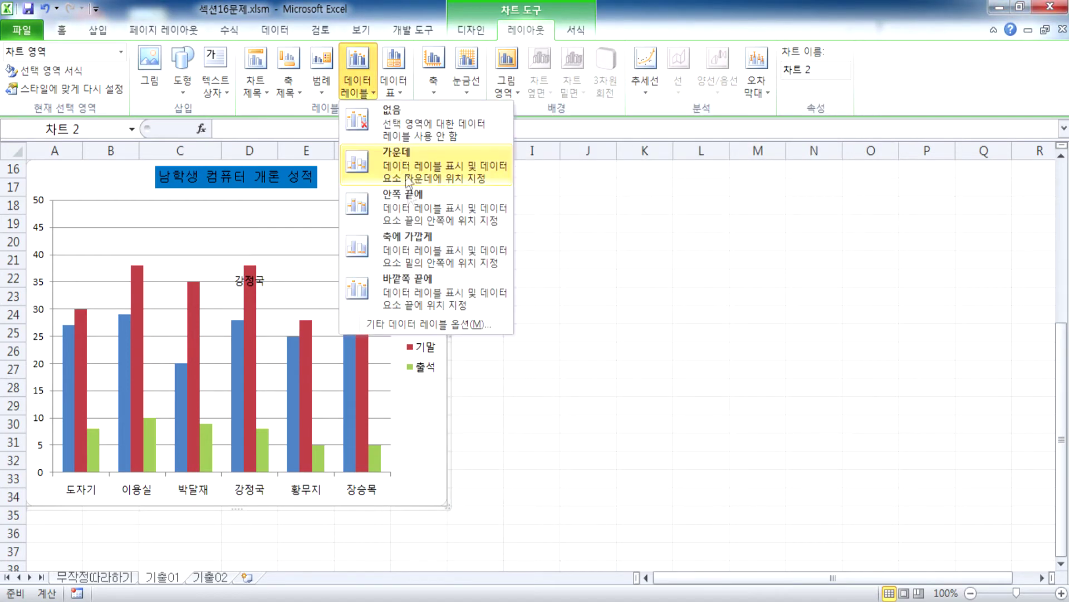
{"action": "left_click", "coordinate": [411, 286]}
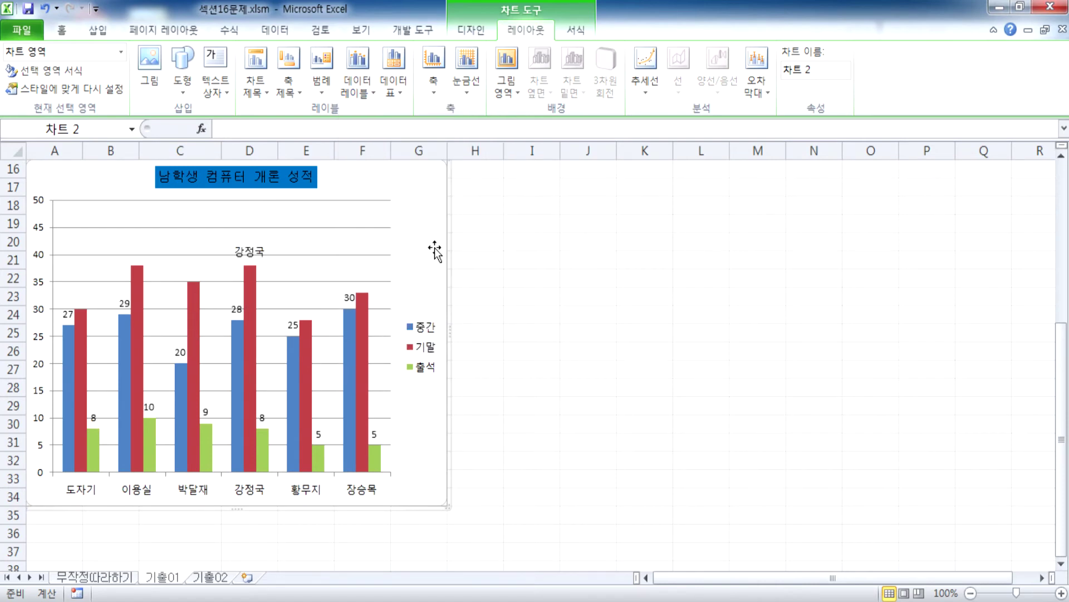
{"action": "key", "text": "ctrl+z"}
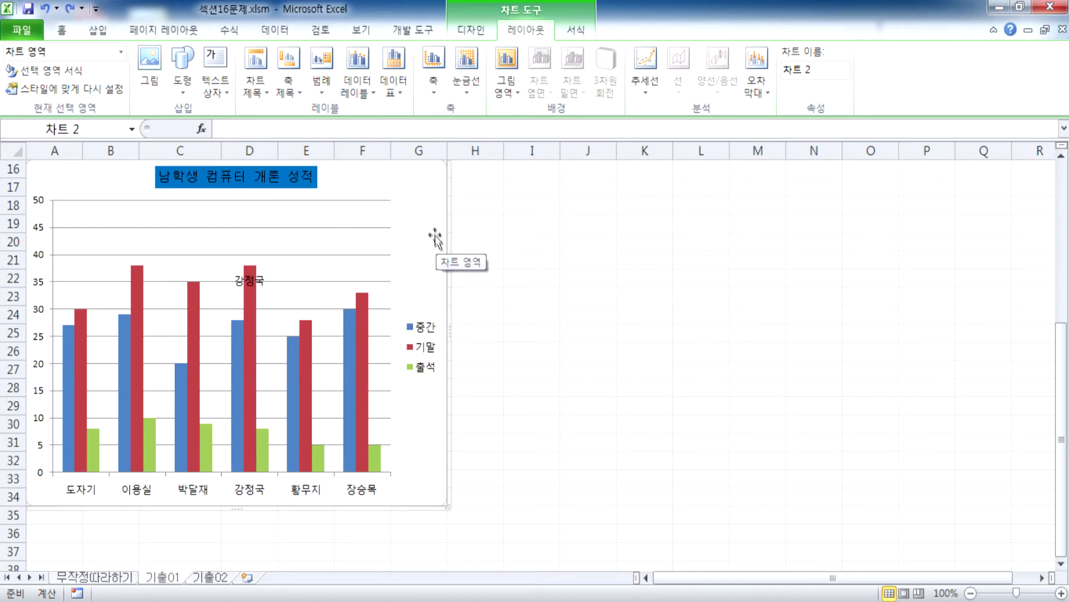
Add outside-end data labels to the whole 중간 series, and undo them
{"action": "left_click", "coordinate": [346, 327]}
{"action": "left_click", "coordinate": [357, 84]}
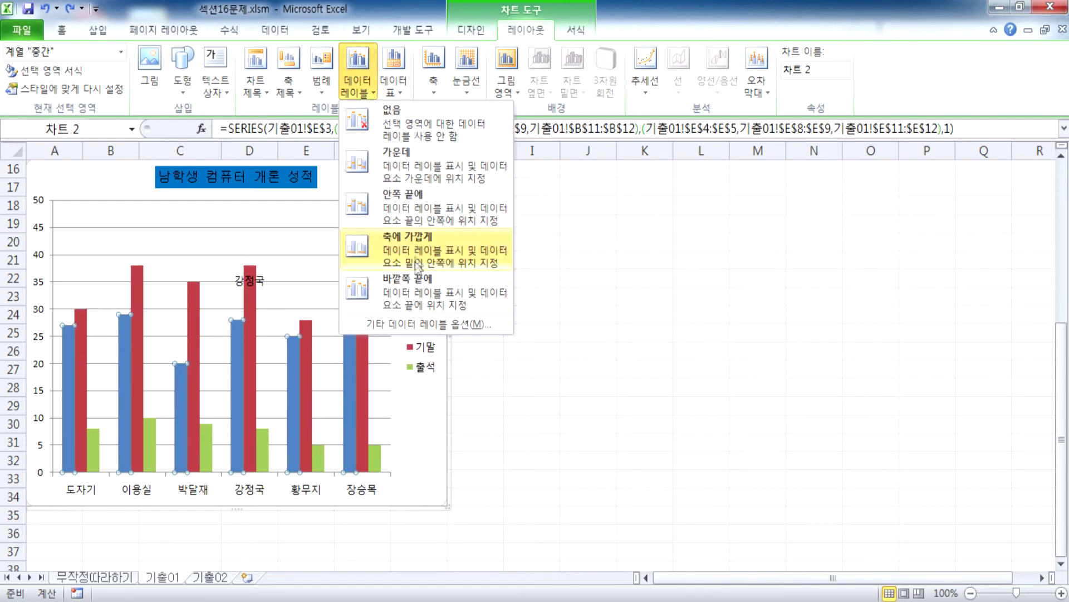
{"action": "left_click", "coordinate": [384, 289]}
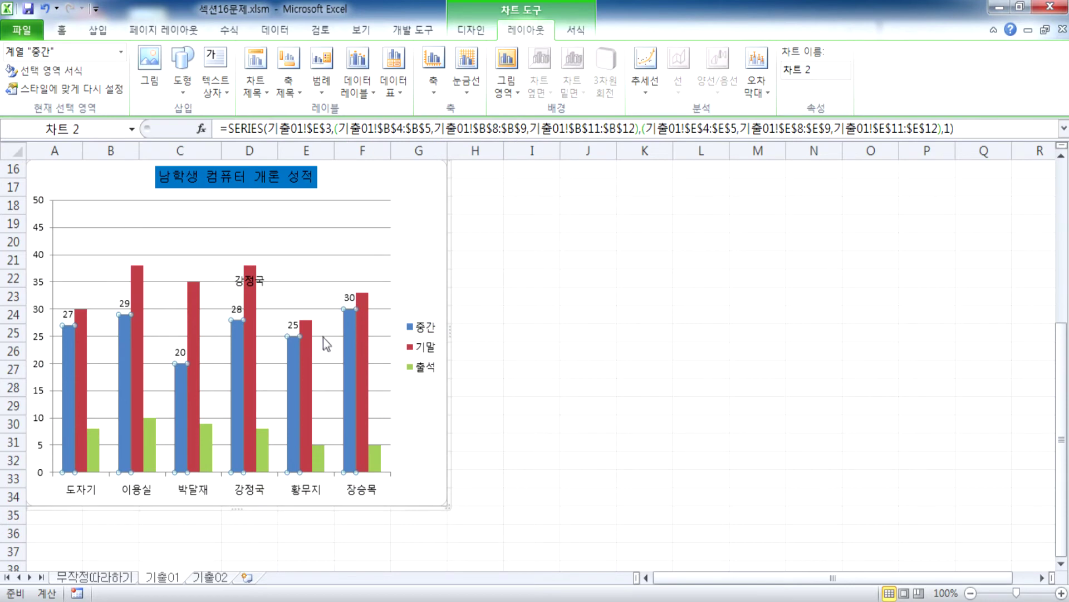
{"action": "key", "text": "ctrl+z"}
Try an outside-end data label on only the second student's 중간 column, and reselect the 기말 data label
{"action": "left_click", "coordinate": [122, 329]}
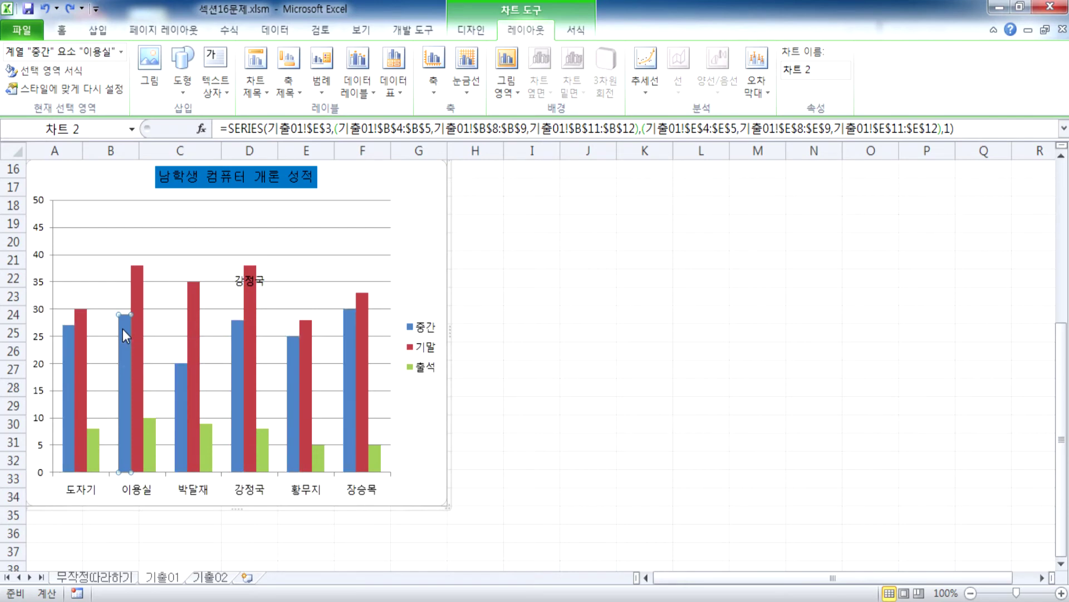
{"action": "left_click", "coordinate": [357, 83]}
{"action": "left_click", "coordinate": [393, 284]}
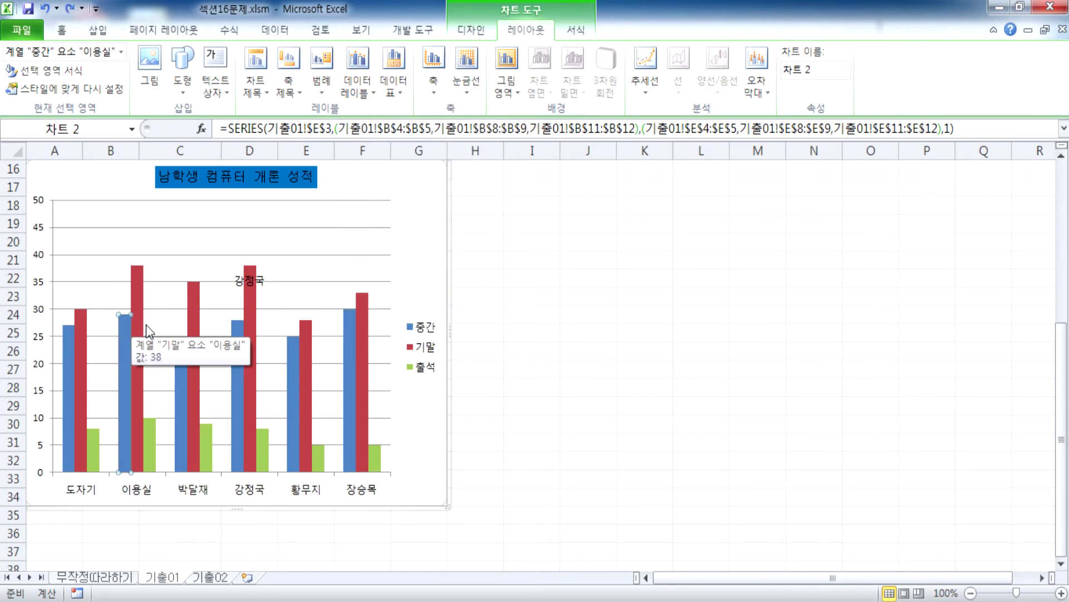
{"action": "left_click", "coordinate": [250, 283]}
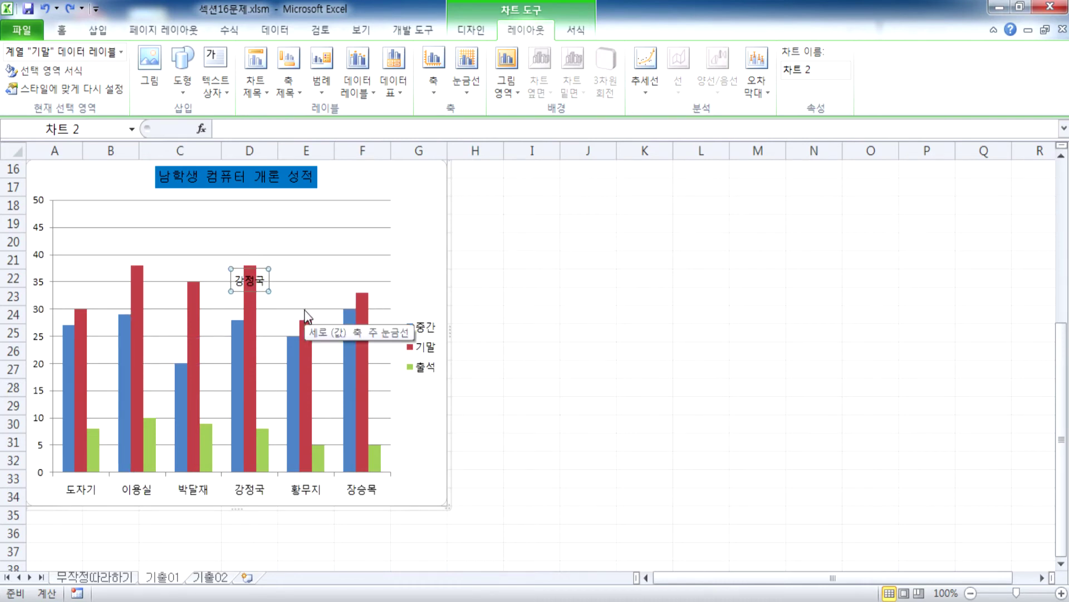
Delete the fourth student's 기말 data label and add a new inside-end data label to that single column
{"action": "key", "text": "Delete"}
{"action": "left_click", "coordinate": [252, 312]}
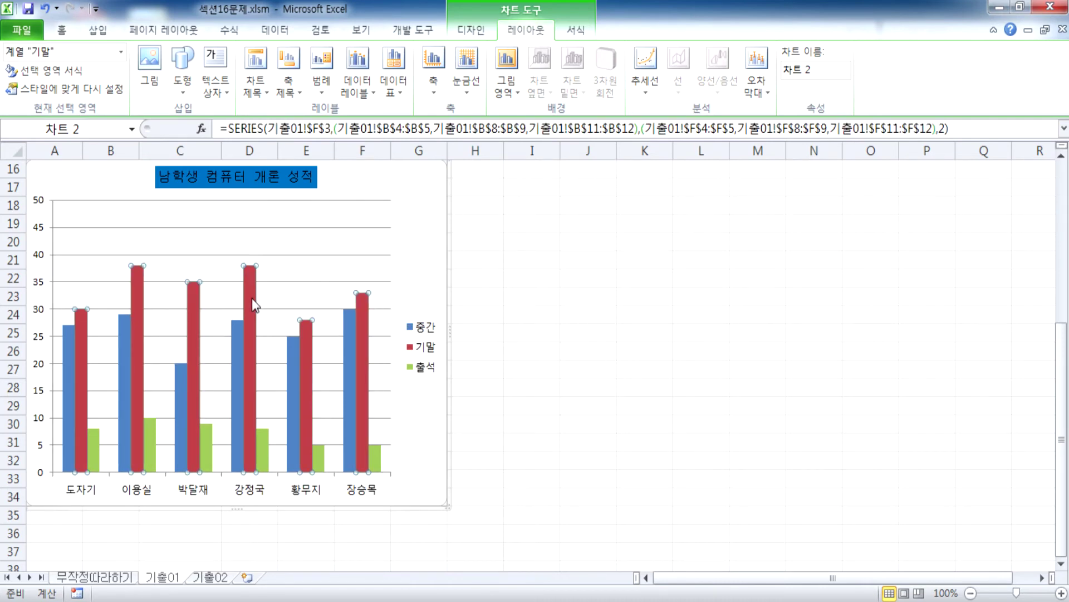
{"action": "left_click", "coordinate": [252, 301]}
{"action": "left_click", "coordinate": [357, 86]}
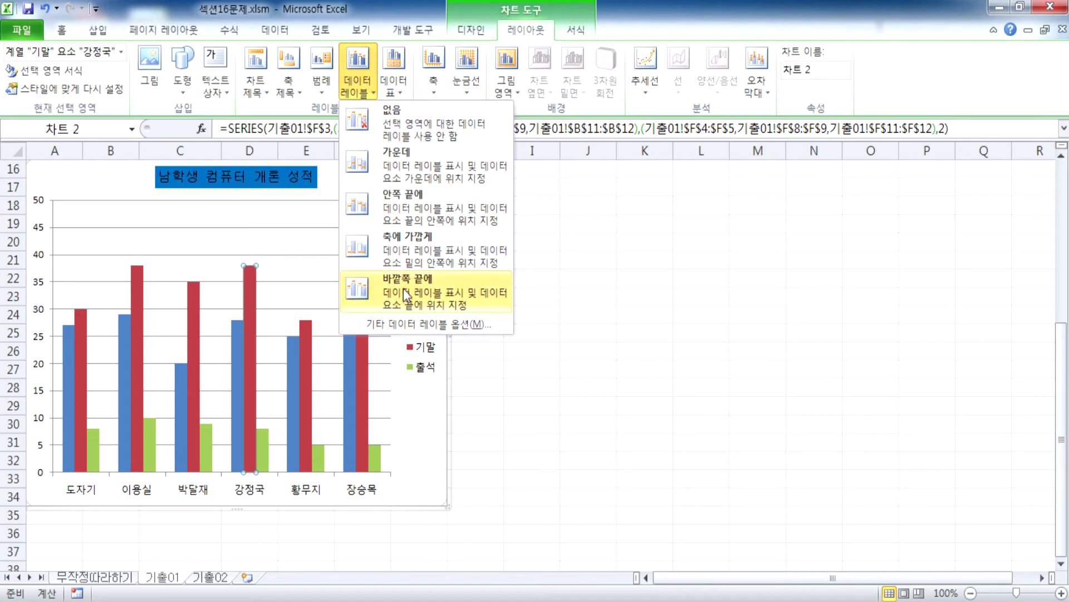
{"action": "left_click", "coordinate": [407, 209]}
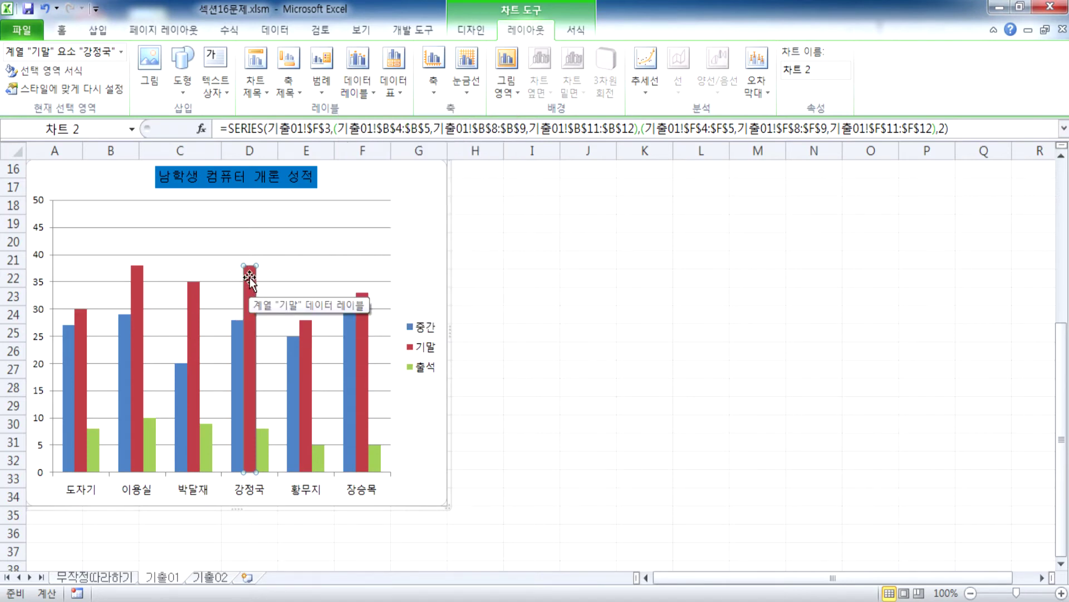
Set the fourth student's 기말 data label to show the category name and not the value
{"action": "double_click", "coordinate": [249, 279]}
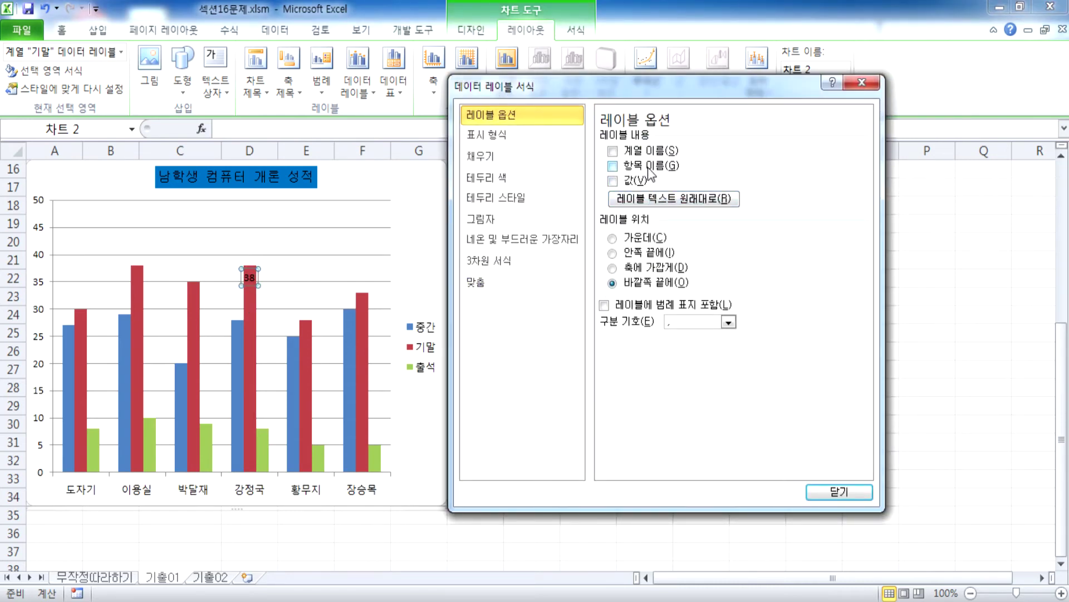
{"action": "left_click", "coordinate": [248, 279]}
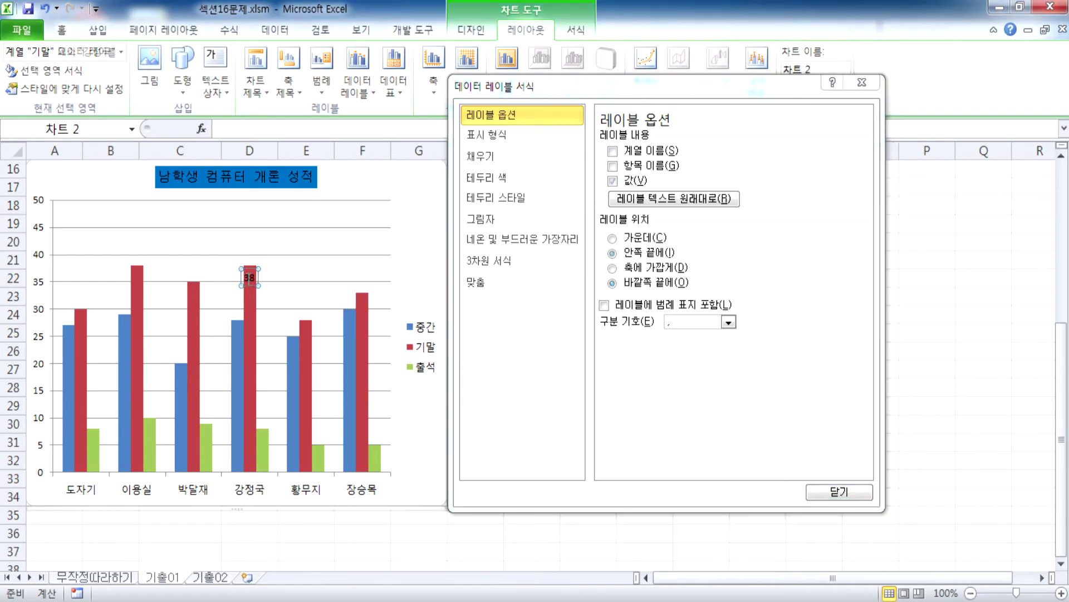
{"action": "left_click", "coordinate": [613, 166]}
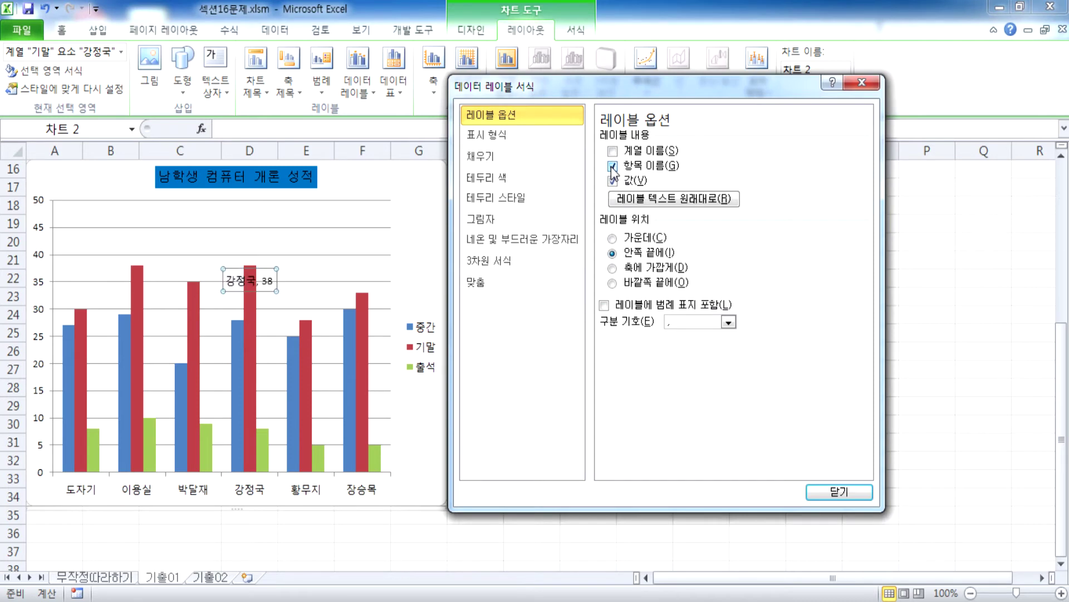
{"action": "left_click", "coordinate": [613, 180]}
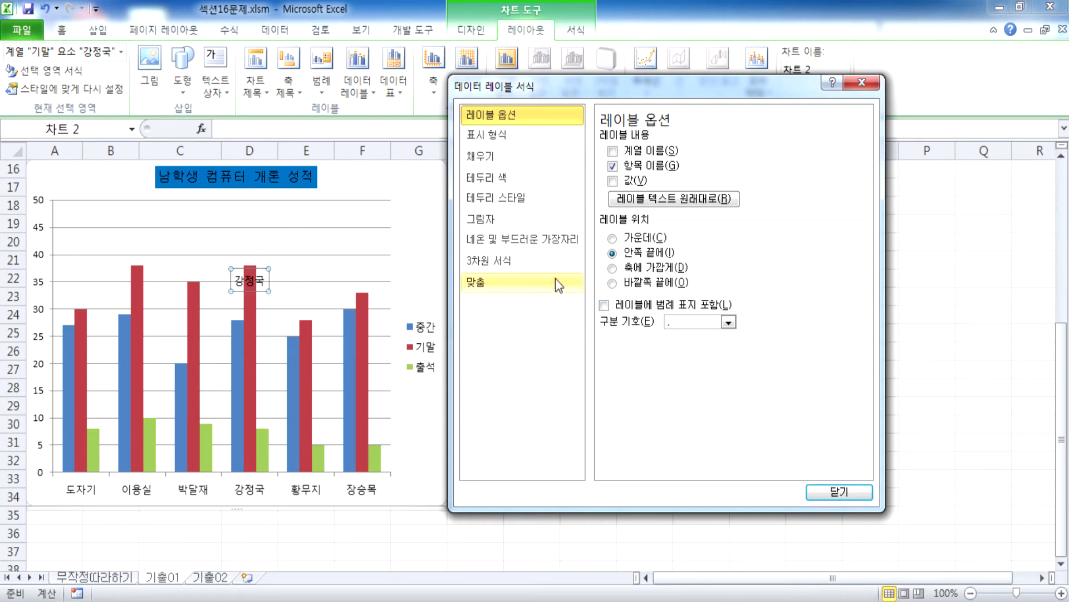
{"action": "left_click", "coordinate": [877, 84]}
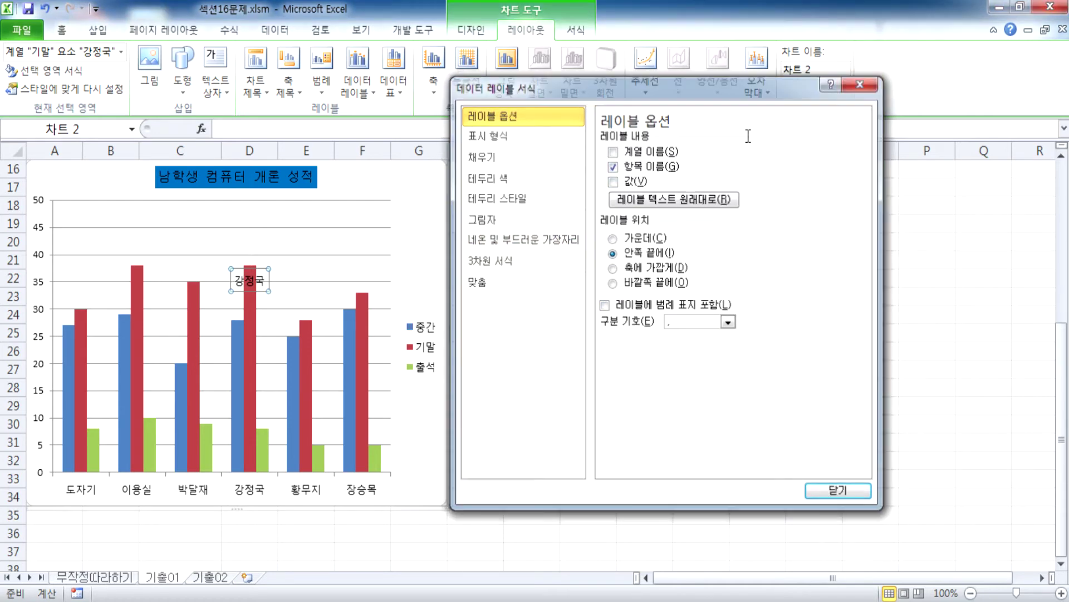
{"action": "left_click", "coordinate": [422, 243]}
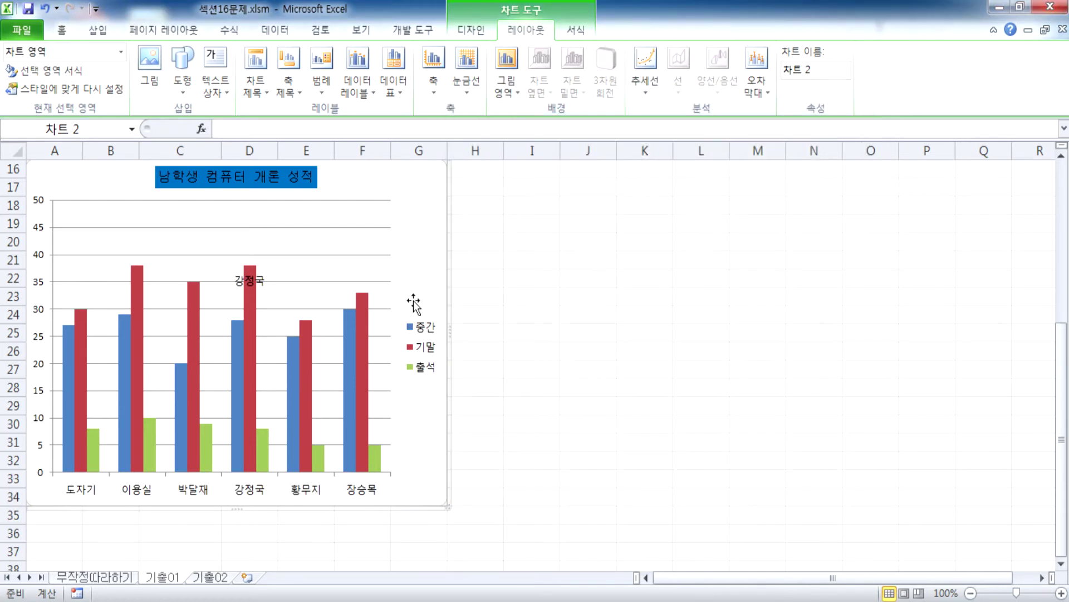
Format the 기말 series with a series overlap of 50% and a gap width of 100%
{"action": "left_click", "coordinate": [359, 342]}
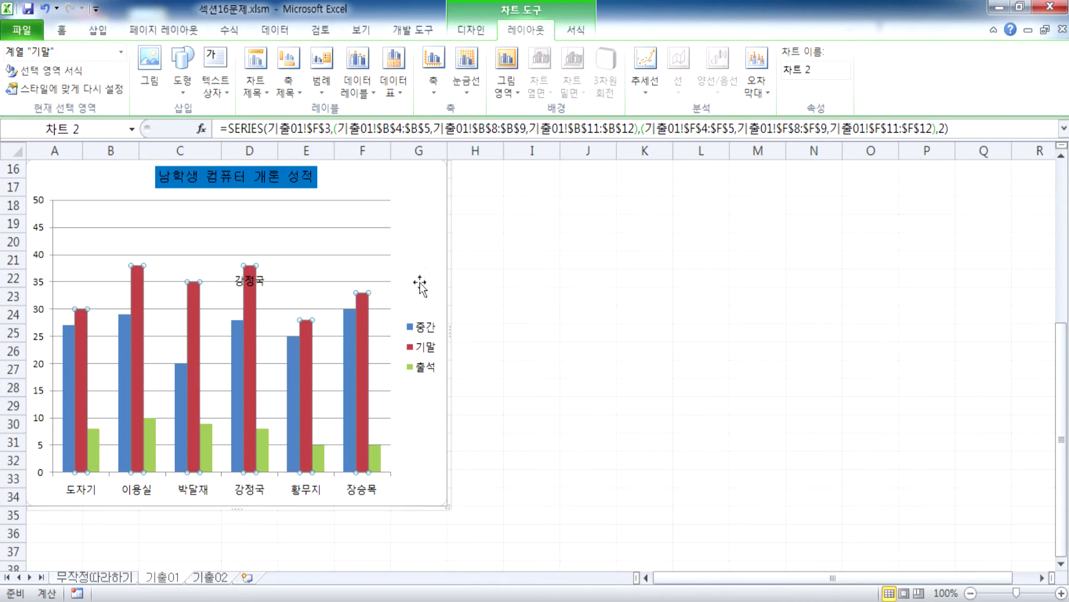
{"action": "left_click", "coordinate": [426, 245]}
{"action": "double_click", "coordinate": [368, 334]}
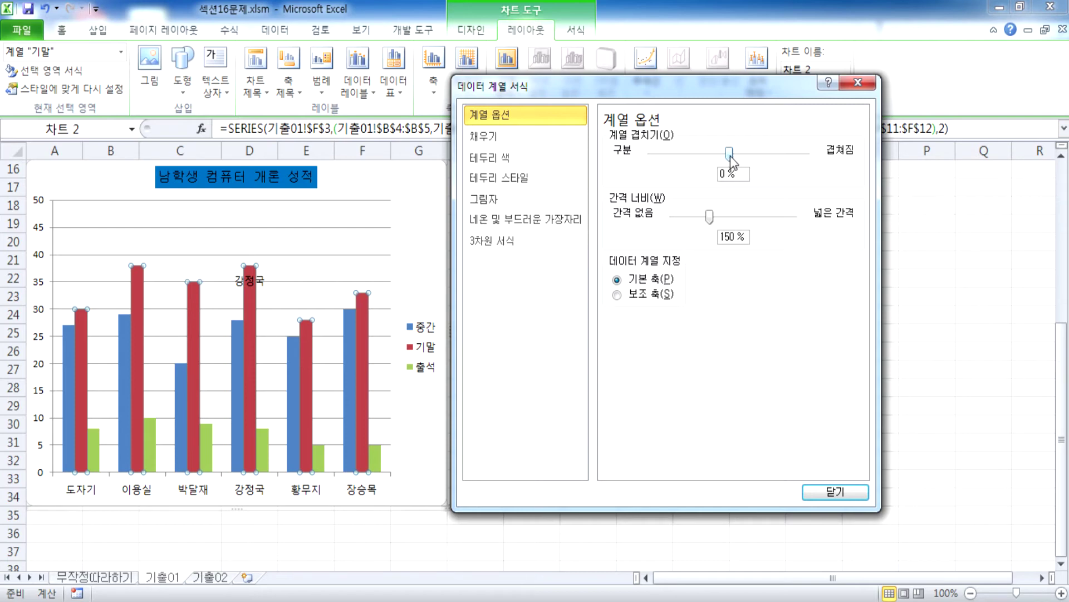
{"action": "left_click_drag", "start_coordinate": [731, 162], "coordinate": [764, 162]}
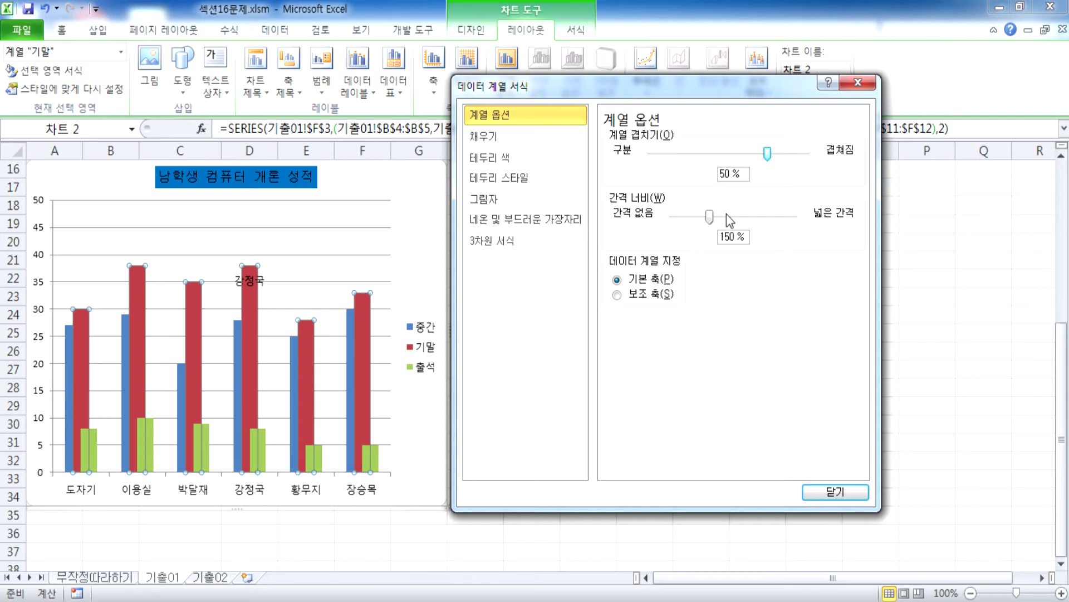
{"action": "mouse_move", "coordinate": [711, 215]}
{"action": "left_mouse_down"}
{"action": "mouse_move", "coordinate": [695, 216]}
{"action": "mouse_move", "coordinate": [708, 215]}
{"action": "left_mouse_up"}
{"action": "key", "text": "Tab"}
{"action": "type", "text": "100"}
{"action": "key", "text": "Tab"}
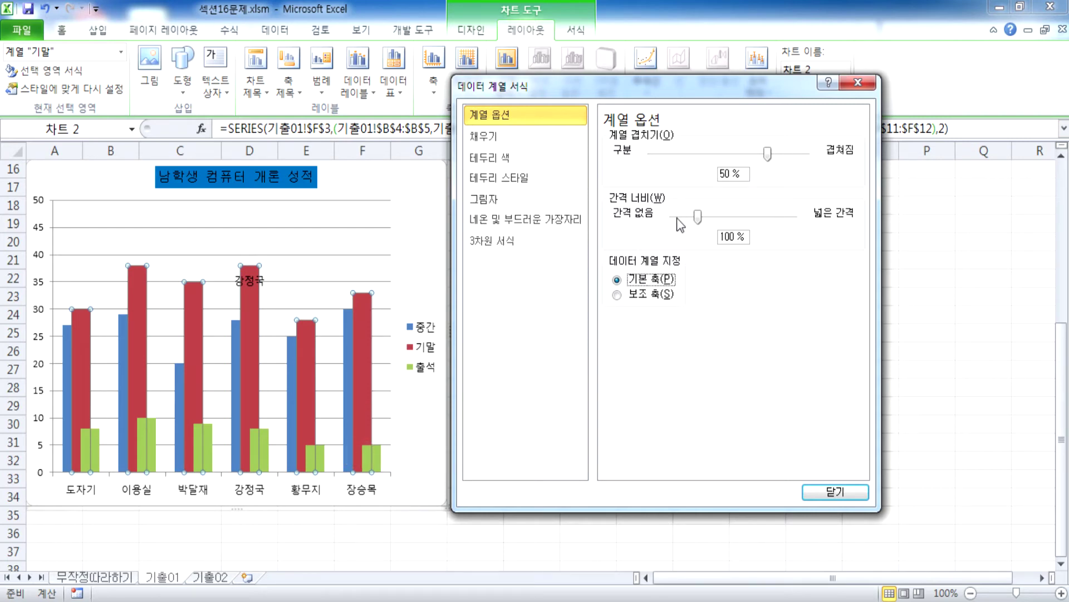
Reset the series overlap to 0% and the gap width to 150%
{"action": "left_click", "coordinate": [379, 462]}
{"action": "left_click", "coordinate": [362, 412]}
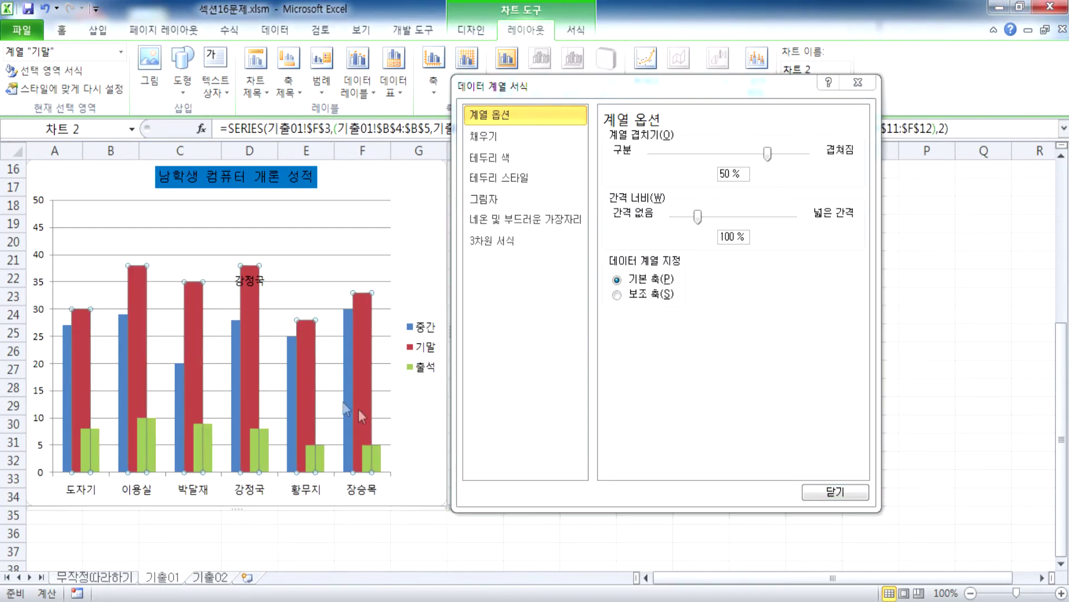
{"action": "left_click", "coordinate": [365, 370]}
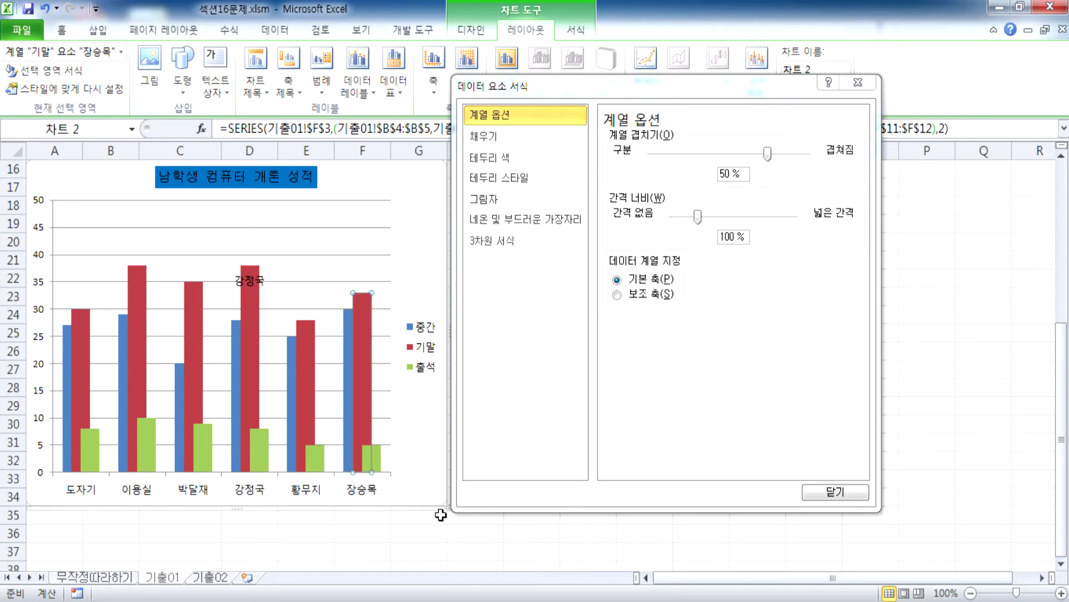
{"action": "left_click", "coordinate": [738, 178]}
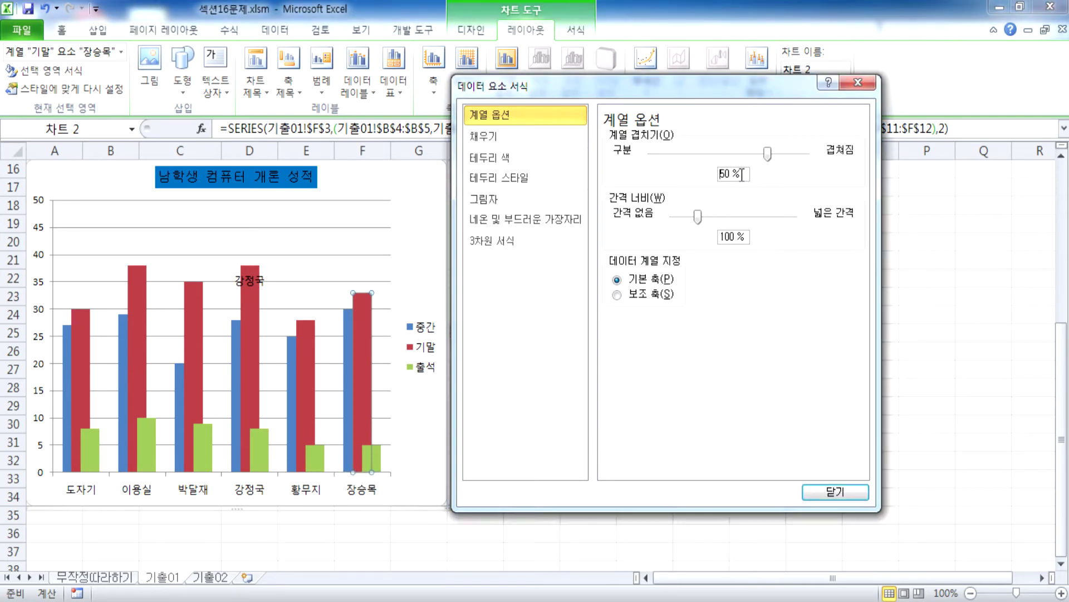
{"action": "left_click", "coordinate": [723, 173]}
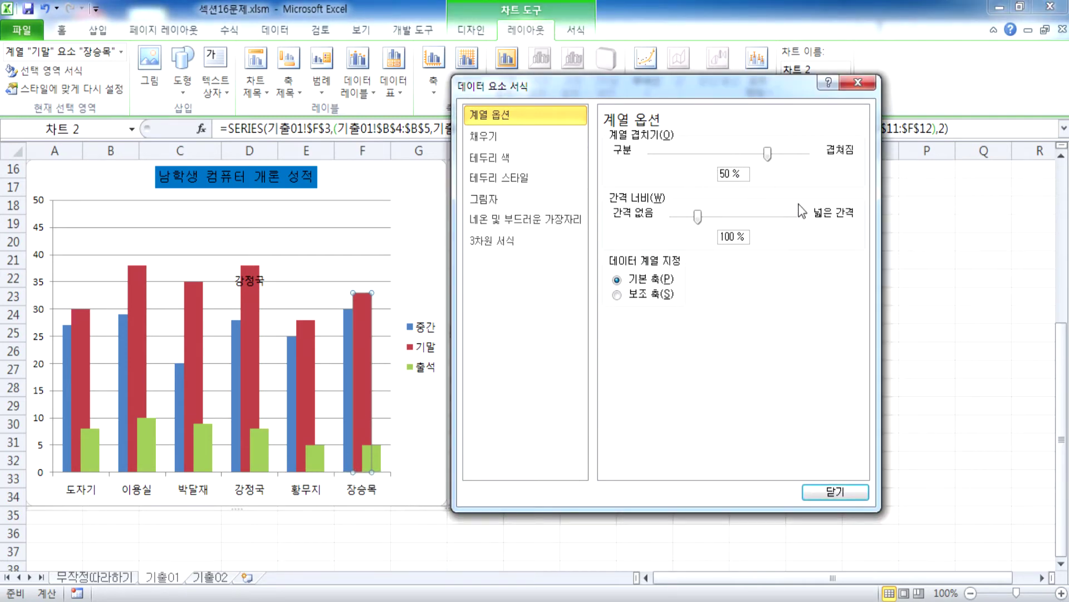
{"action": "key", "text": "Delete"}
{"action": "key", "text": "Tab"}
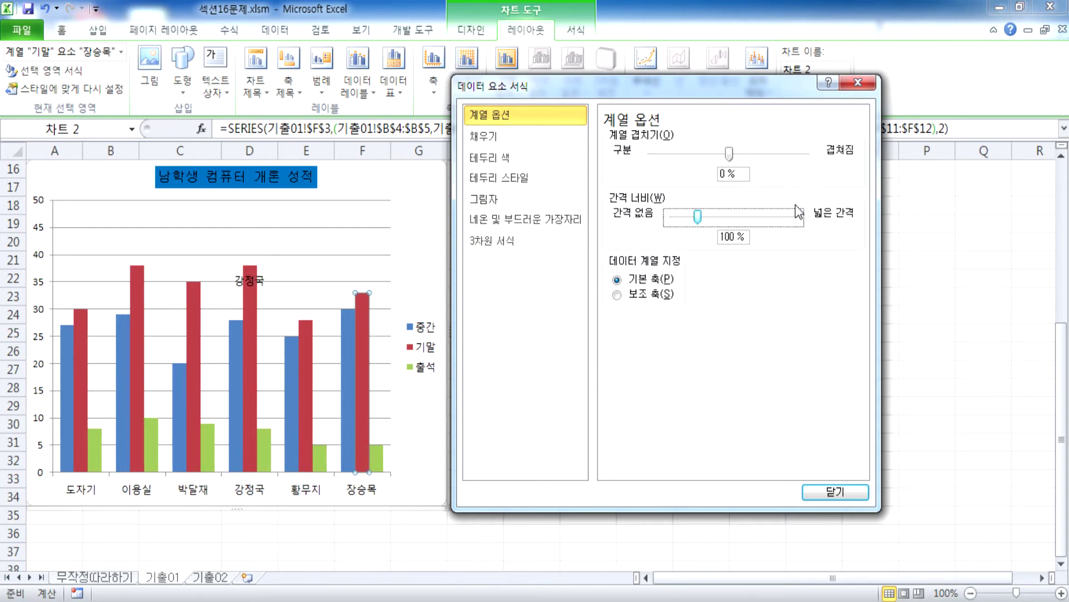
{"action": "key", "text": "Tab"}
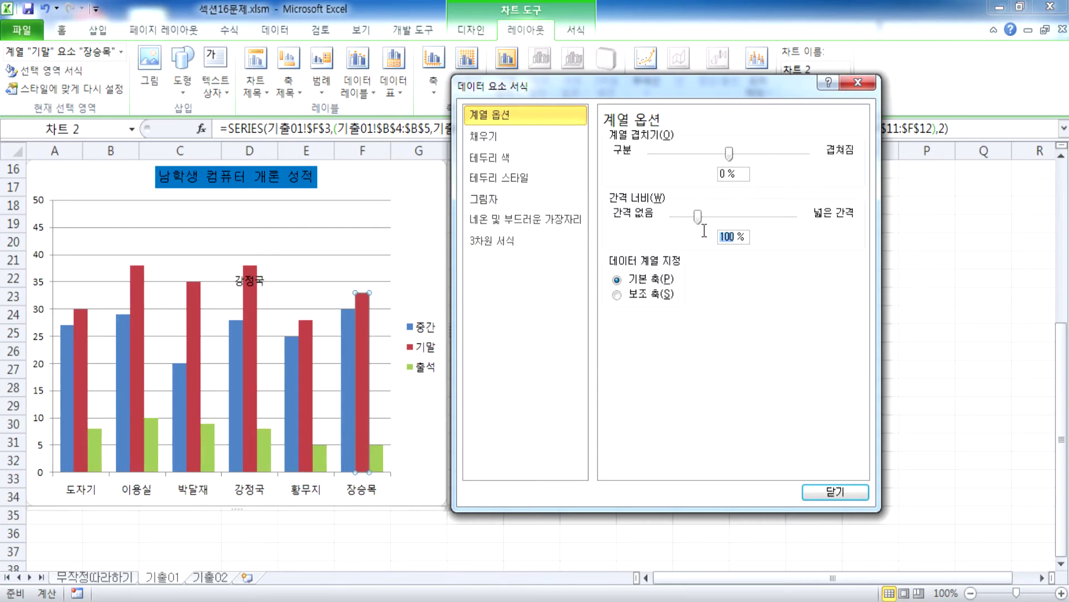
{"action": "type", "text": "150"}
{"action": "key", "text": "Tab"}
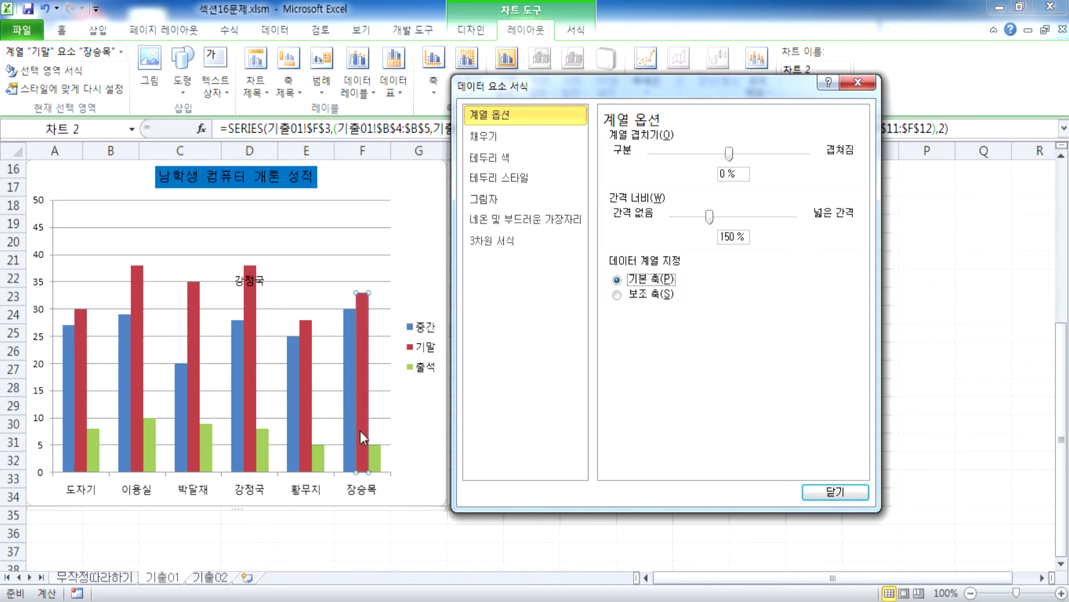
{"action": "left_click", "coordinate": [424, 450]}
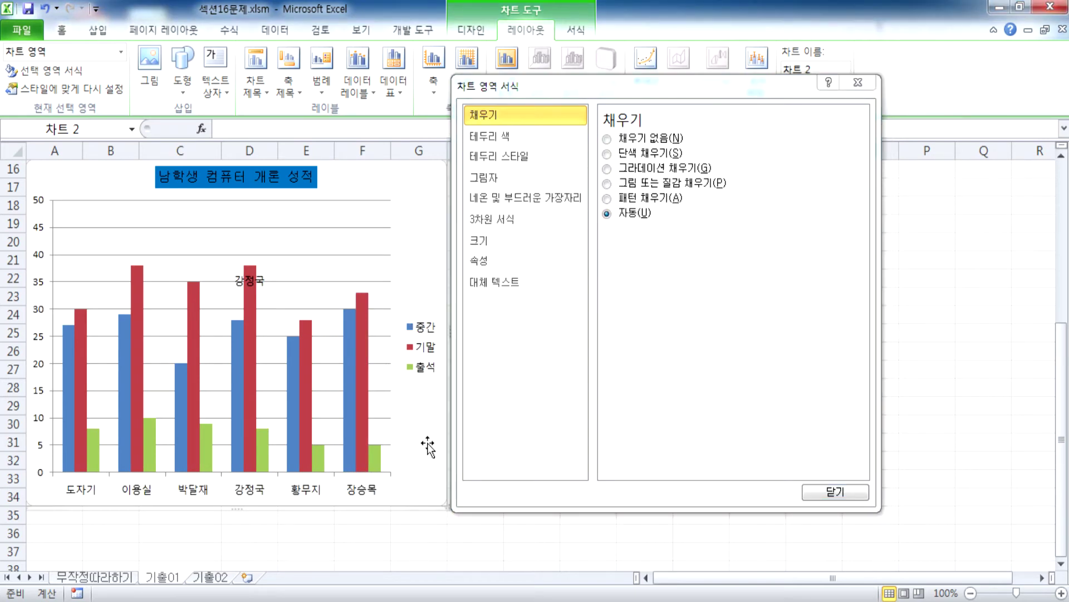
Open Paint, paste the captured Excel screen and magnify the chart columns to 200%
{"action": "left_click", "coordinate": [16, 600]}
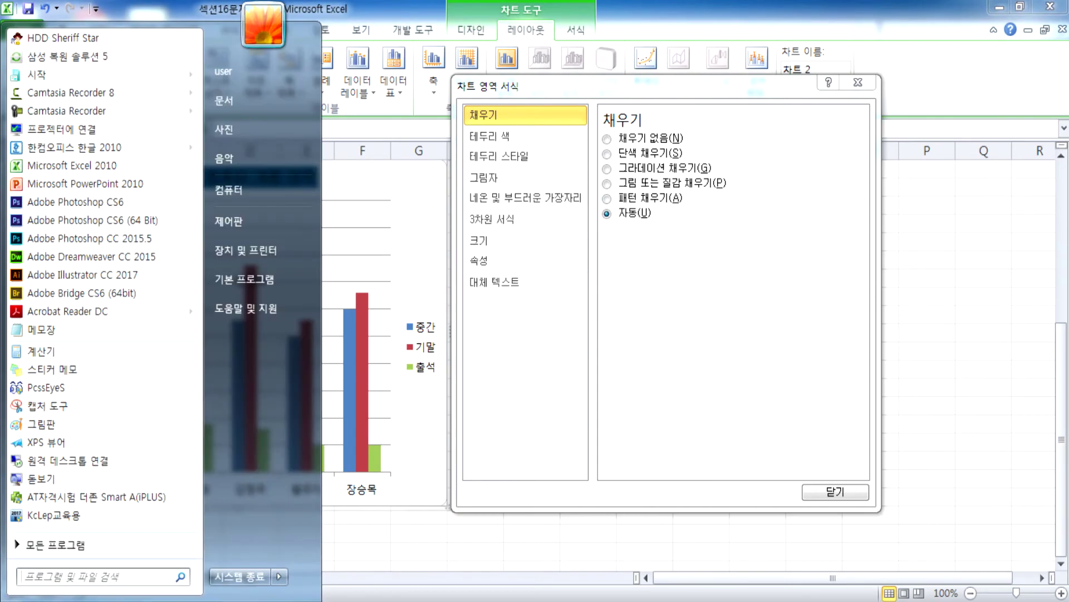
{"action": "left_click", "coordinate": [72, 424]}
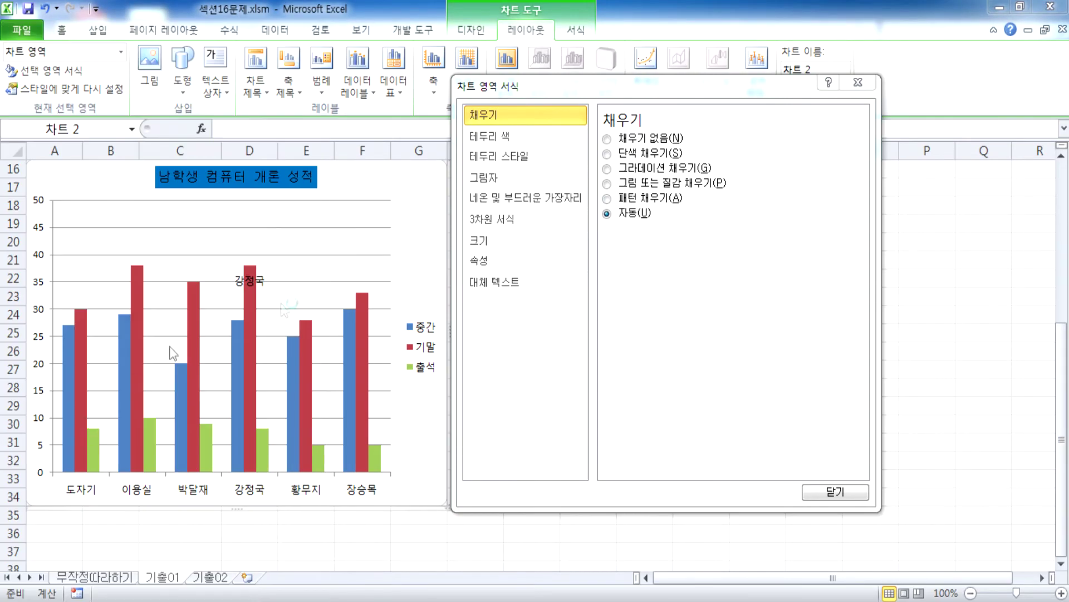
{"action": "key", "text": "ctrl+v"}
{"action": "left_click_drag", "start_coordinate": [454, 98], "coordinate": [437, 1]}
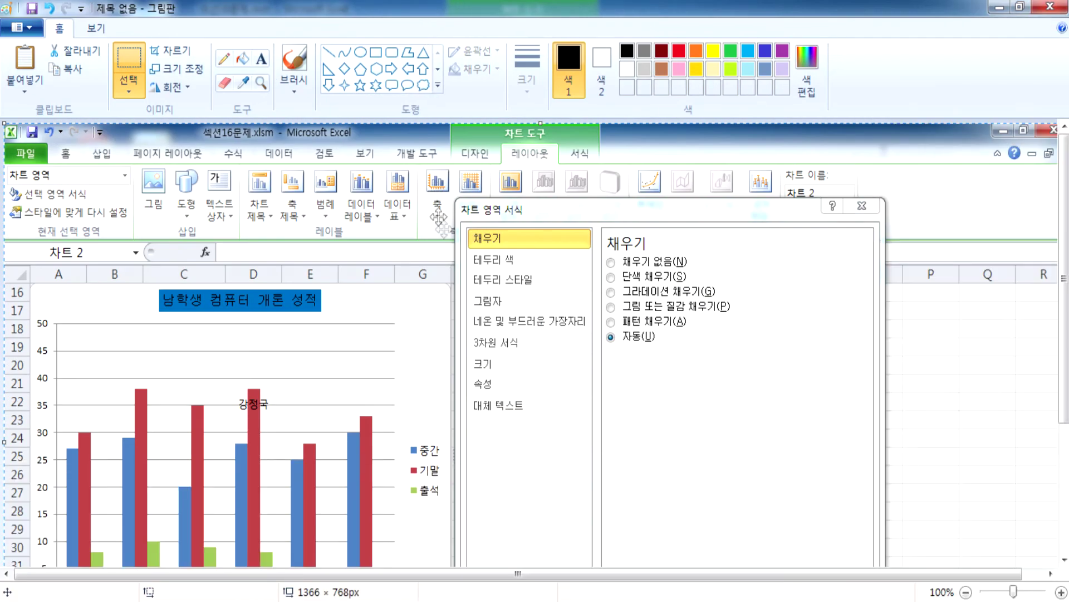
{"action": "scroll", "coordinate": [403, 311], "scroll_direction": "down", "scroll_amount": 3}
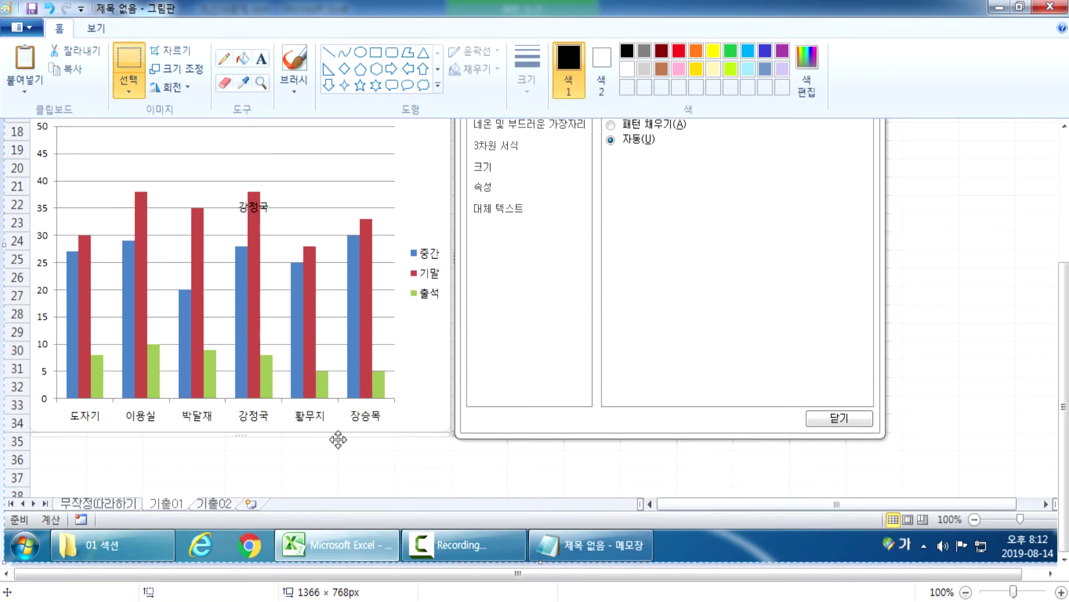
{"action": "left_click", "coordinate": [260, 83]}
{"action": "left_click", "coordinate": [324, 373]}
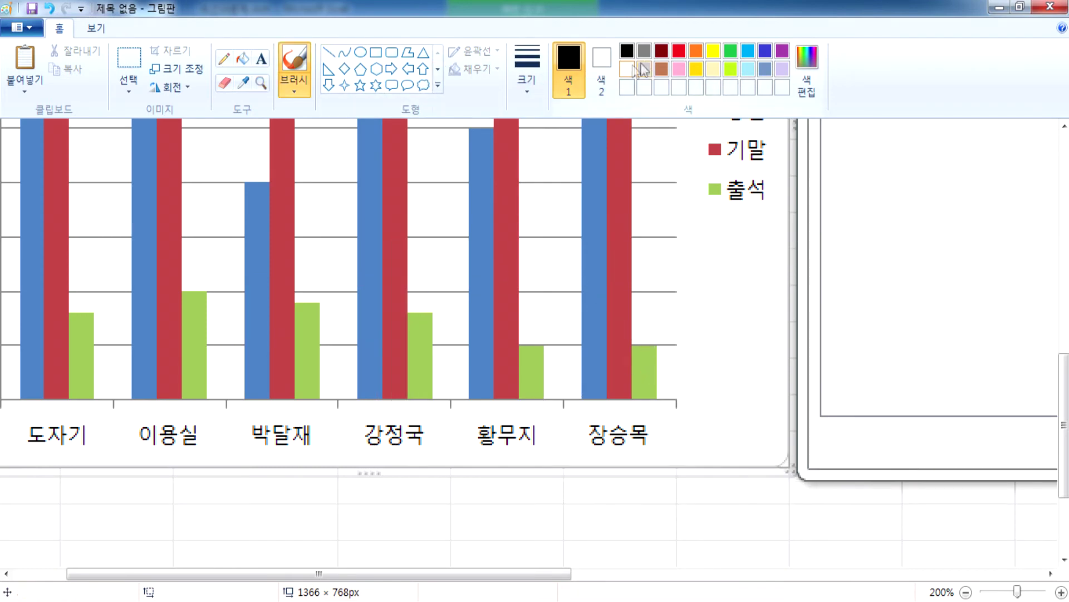
Mark the last 출석 column's width and the gap between the fifth and sixth column groups with a red pencil
{"action": "left_click", "coordinate": [679, 51]}
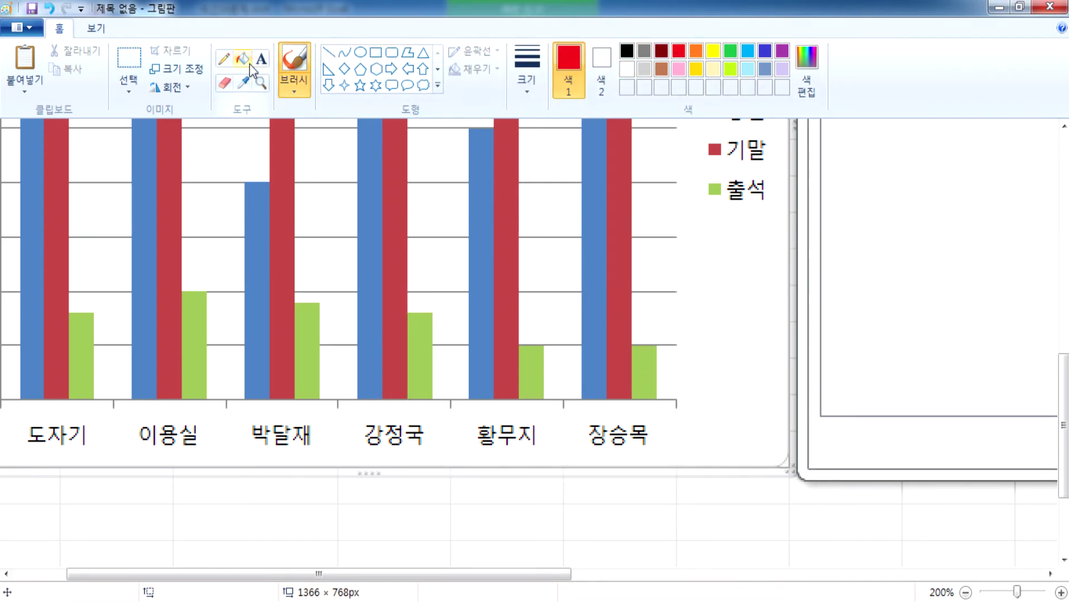
{"action": "left_click", "coordinate": [224, 58]}
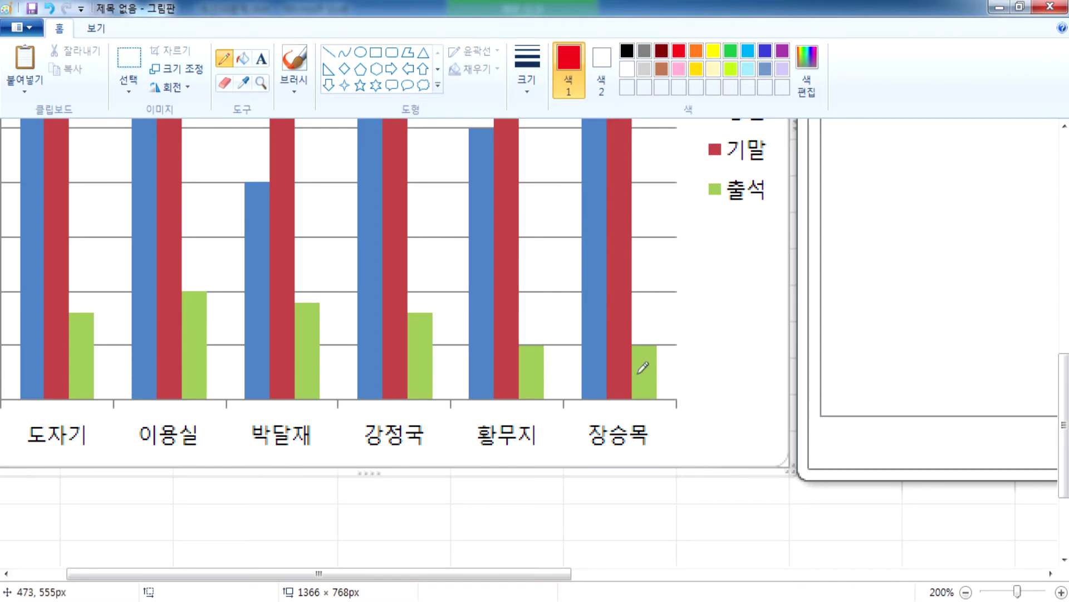
{"action": "left_click_drag", "start_coordinate": [634, 381], "coordinate": [662, 381]}
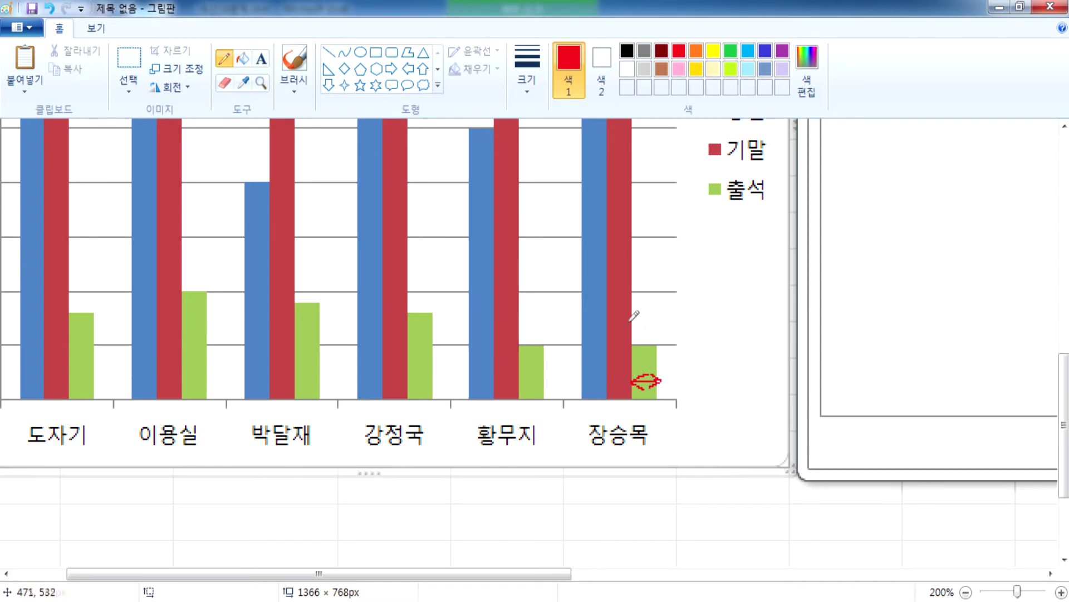
{"action": "left_click_drag", "start_coordinate": [499, 270], "coordinate": [520, 270]}
{"action": "mouse_move", "coordinate": [547, 346]}
{"action": "left_mouse_down"}
{"action": "mouse_move", "coordinate": [571, 324]}
{"action": "mouse_move", "coordinate": [583, 347]}
{"action": "mouse_move", "coordinate": [559, 325]}
{"action": "mouse_move", "coordinate": [548, 339]}
{"action": "mouse_move", "coordinate": [580, 334]}
{"action": "mouse_move", "coordinate": [549, 335]}
{"action": "mouse_move", "coordinate": [555, 323]}
{"action": "mouse_move", "coordinate": [586, 338]}
{"action": "left_mouse_up"}
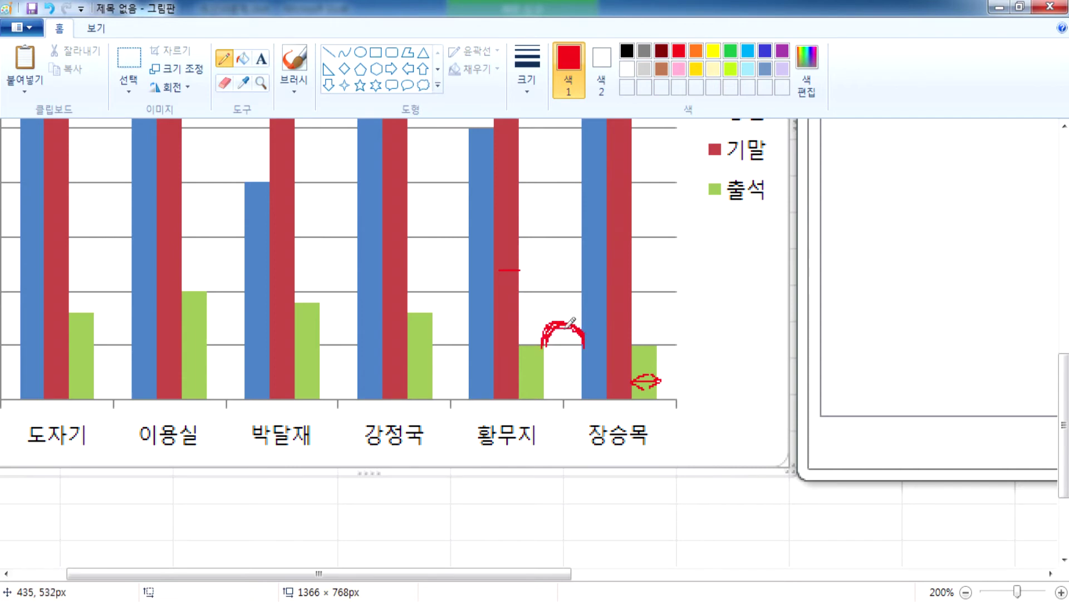
{"action": "left_click_drag", "start_coordinate": [473, 300], "coordinate": [493, 296]}
Switch back to Excel and set the 기말 series to 50% overlap and 100% gap width
{"action": "key", "text": "alt+Tab"}
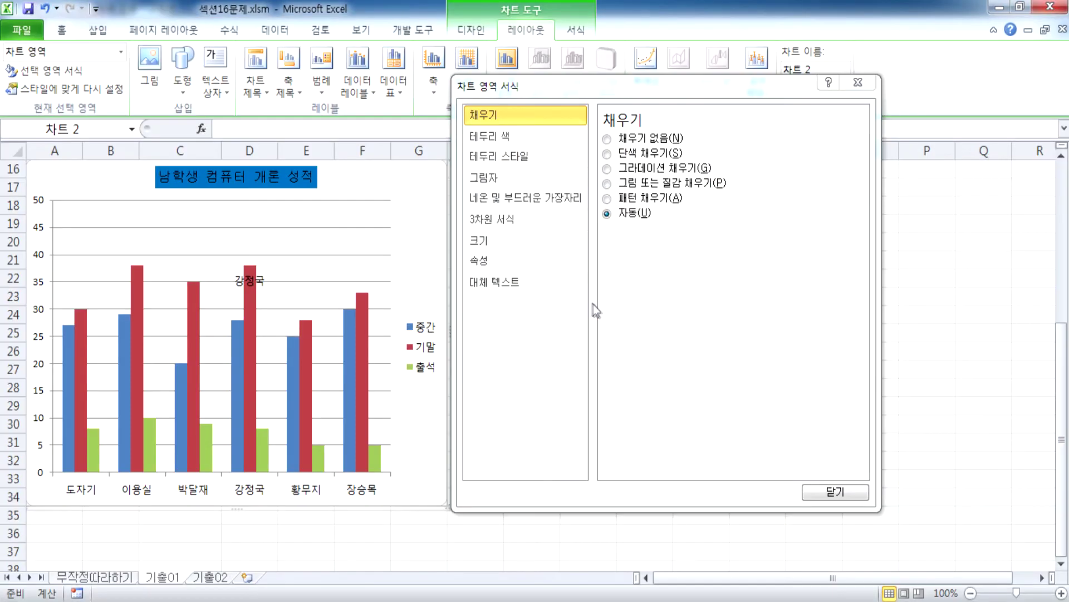
{"action": "left_click", "coordinate": [365, 390]}
{"action": "left_click", "coordinate": [744, 170]}
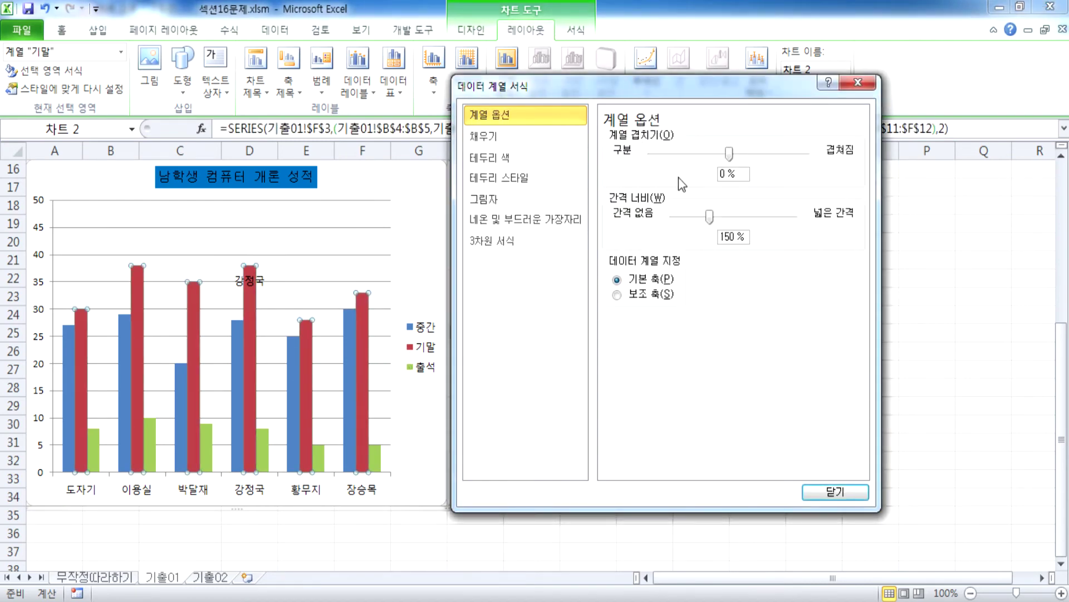
{"action": "type", "text": "8"}
{"action": "key", "text": "BackSpace"}
{"action": "key", "text": "Tab"}
{"action": "key", "text": "Tab"}
{"action": "type", "text": "100"}
{"action": "key", "text": "Return"}
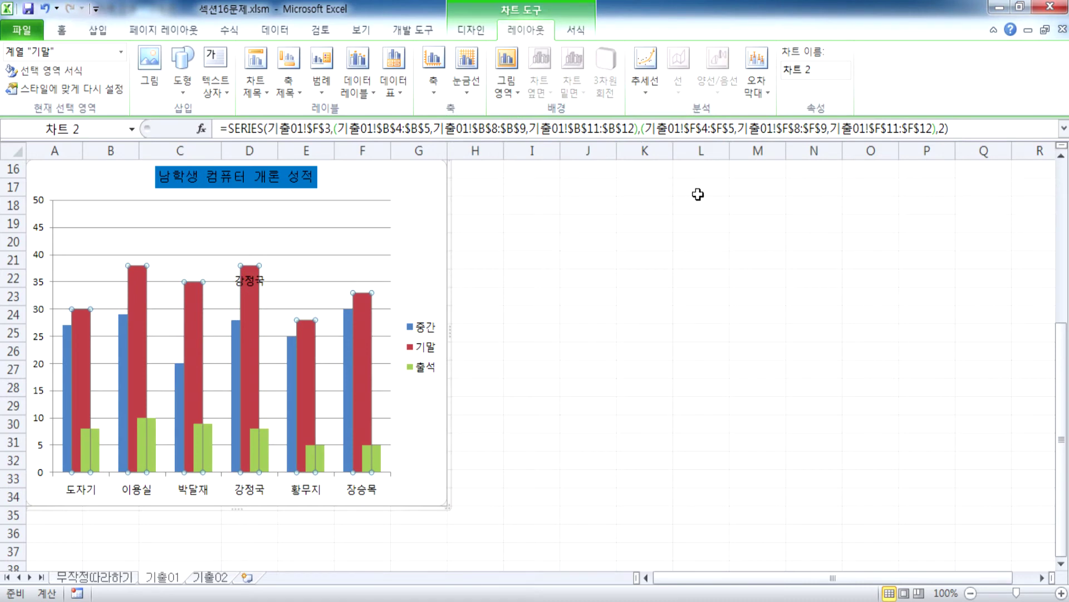
Reopen the 기말 series formatting options and paste a new capture of the Excel screen into Paint
{"action": "left_click", "coordinate": [362, 310]}
{"action": "left_click", "coordinate": [405, 279]}
{"action": "double_click", "coordinate": [368, 308]}
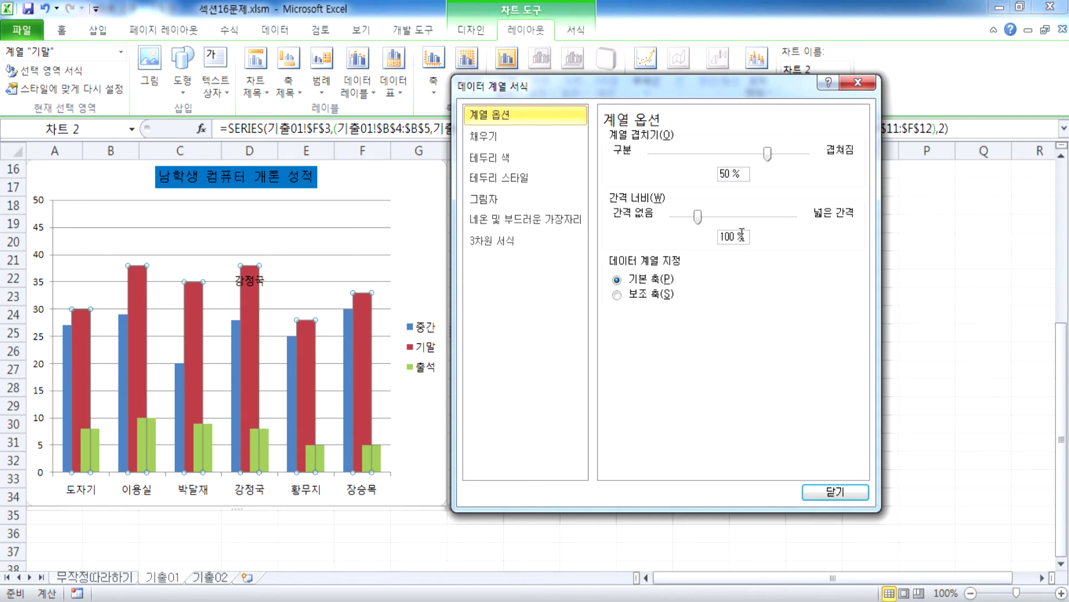
{"action": "key", "text": "alt+Tab"}
{"action": "key", "text": "ctrl+v"}
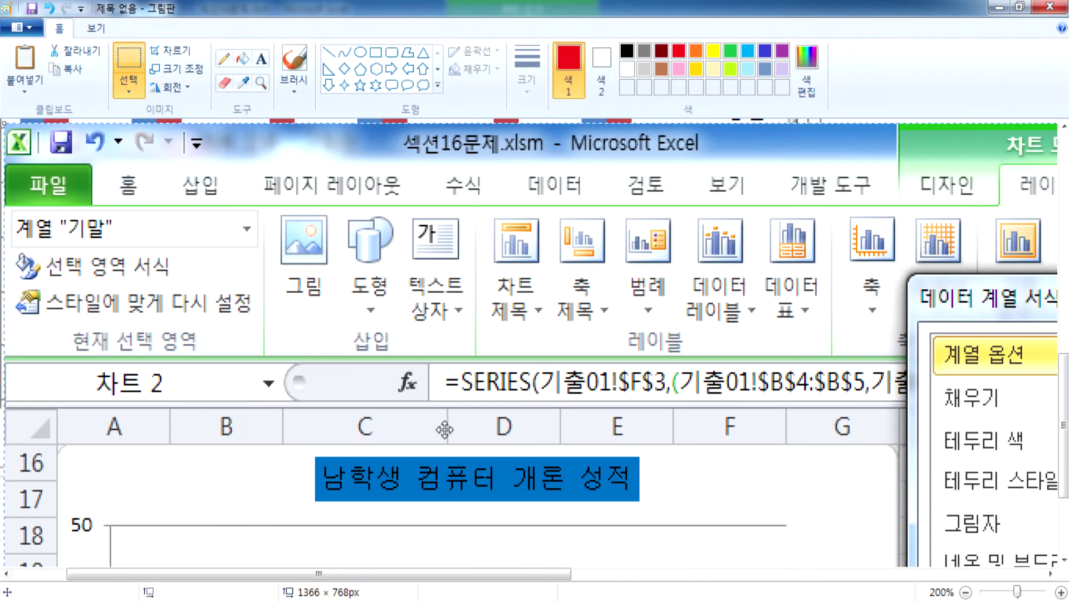
Mark the widths of the fourth and last 출석 columns and the gaps between the last three column groups with a red pencil
{"action": "left_click_drag", "start_coordinate": [445, 429], "coordinate": [401, 116]}
{"action": "left_click_drag", "start_coordinate": [478, 410], "coordinate": [419, 121]}
{"action": "left_click_drag", "start_coordinate": [511, 334], "coordinate": [461, 211]}
{"action": "left_click", "coordinate": [600, 308]}
{"action": "left_click", "coordinate": [329, 52]}
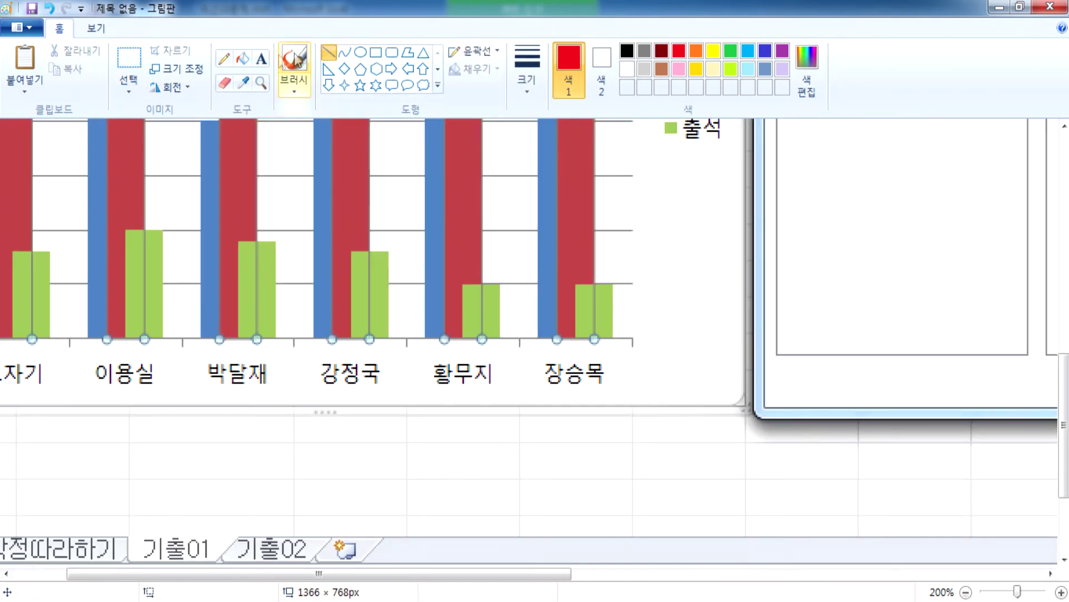
{"action": "left_click", "coordinate": [232, 57]}
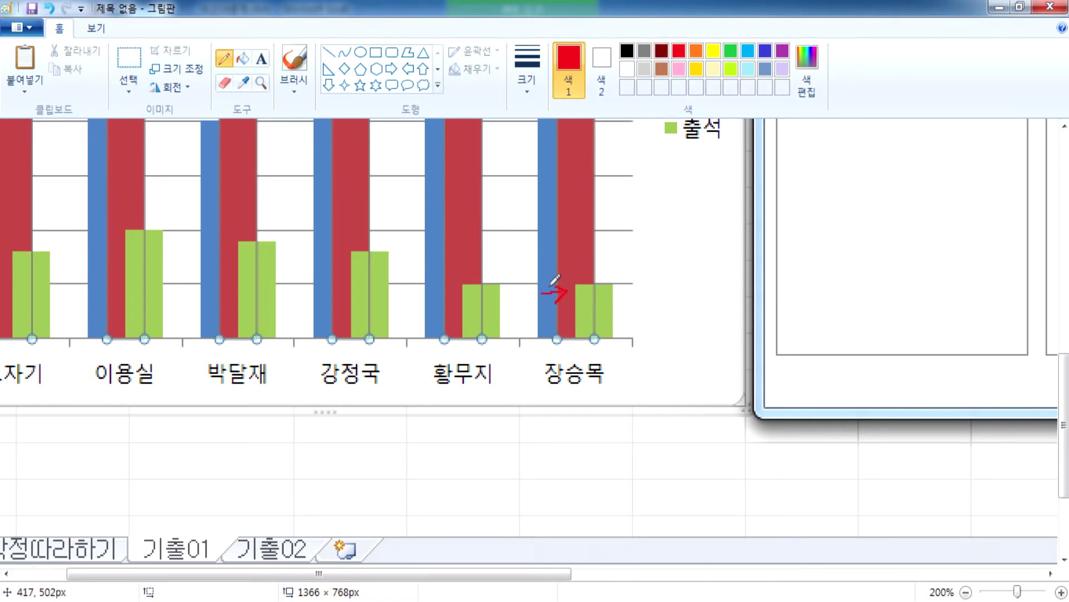
{"action": "mouse_move", "coordinate": [539, 298]}
{"action": "left_mouse_down"}
{"action": "mouse_move", "coordinate": [505, 287]}
{"action": "mouse_move", "coordinate": [542, 336]}
{"action": "mouse_move", "coordinate": [528, 286]}
{"action": "left_mouse_up"}
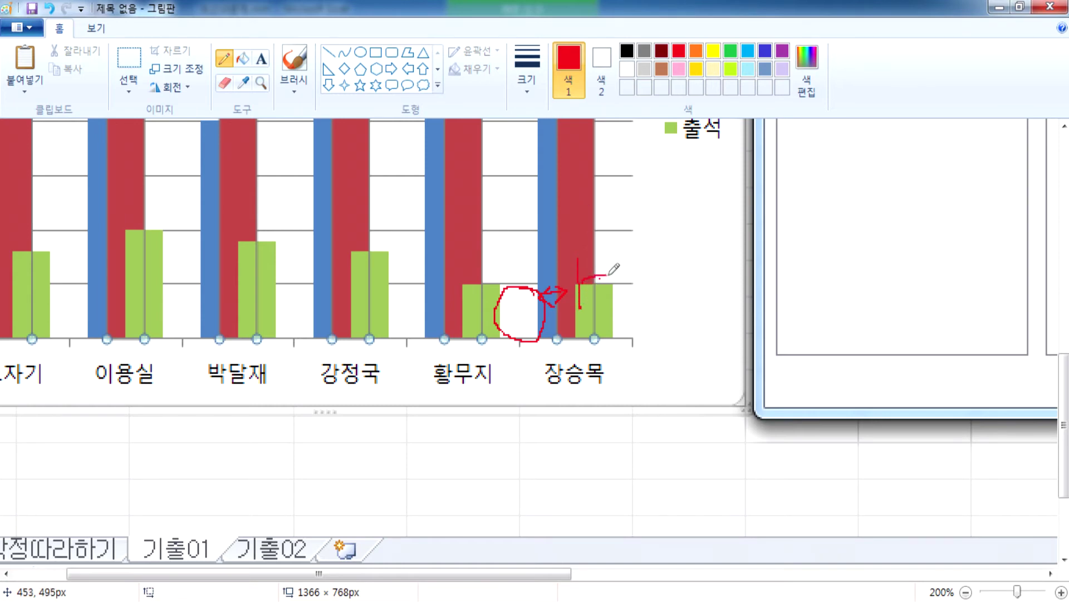
{"action": "mouse_move", "coordinate": [355, 252]}
{"action": "left_mouse_down"}
{"action": "mouse_move", "coordinate": [383, 240]}
{"action": "mouse_move", "coordinate": [389, 255]}
{"action": "mouse_move", "coordinate": [355, 255]}
{"action": "left_mouse_up"}
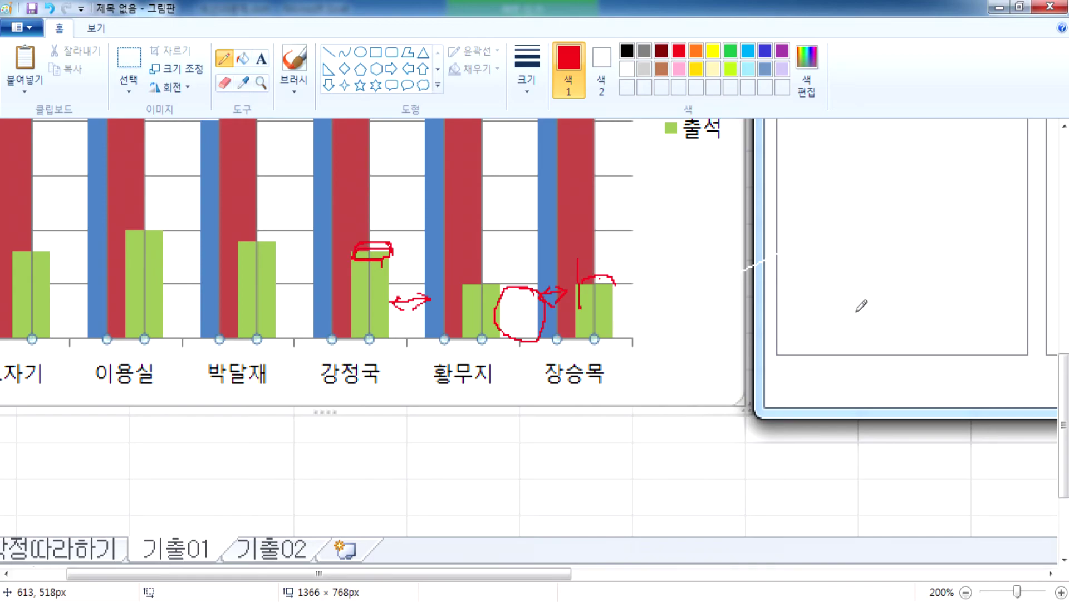
Paste the Excel capture again and compare the series overlap and gap width settings with the spacing of the chart's column groups
{"action": "key", "text": "ctrl+v"}
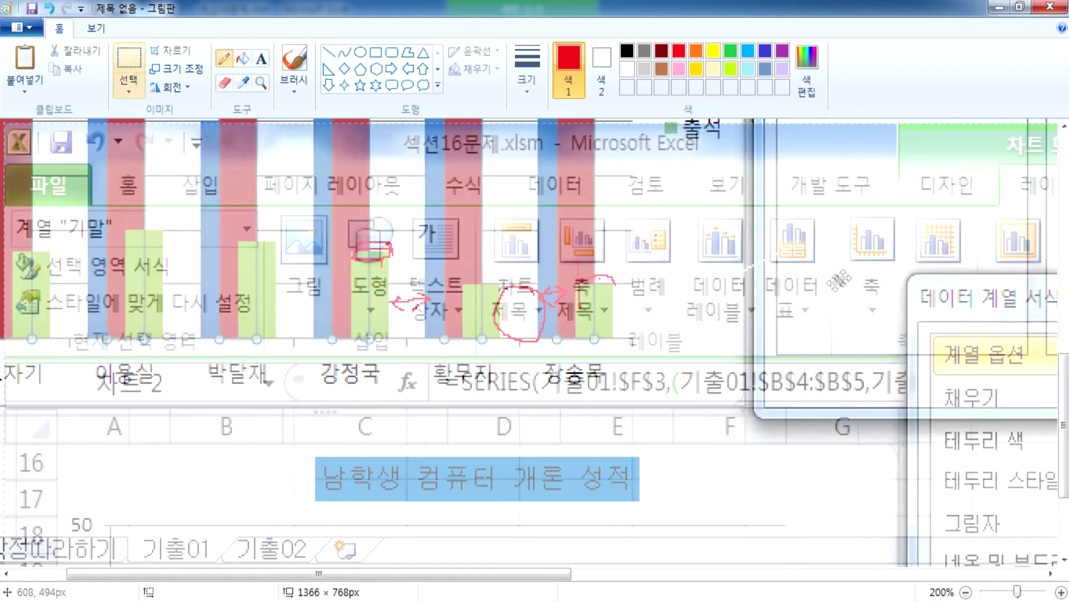
{"action": "mouse_move", "coordinate": [885, 430]}
{"action": "left_mouse_down"}
{"action": "mouse_move", "coordinate": [999, 447]}
{"action": "mouse_move", "coordinate": [335, 111]}
{"action": "mouse_move", "coordinate": [212, 154]}
{"action": "left_mouse_up"}
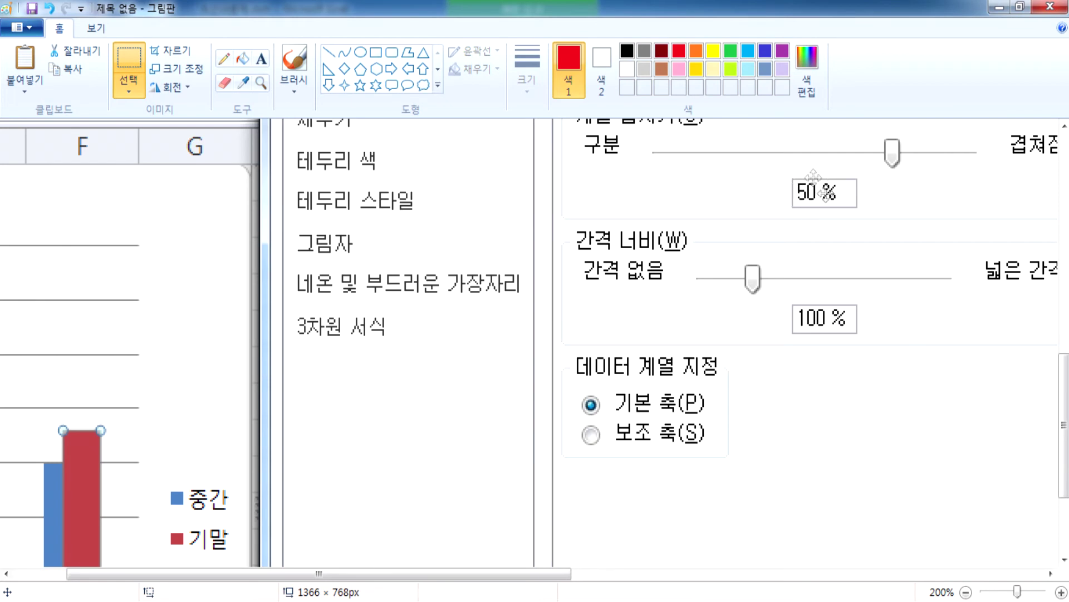
{"action": "left_click_drag", "start_coordinate": [570, 305], "coordinate": [863, 114]}
{"action": "left_click_drag", "start_coordinate": [371, 347], "coordinate": [399, 154]}
{"action": "left_click_drag", "start_coordinate": [688, 283], "coordinate": [229, 488]}
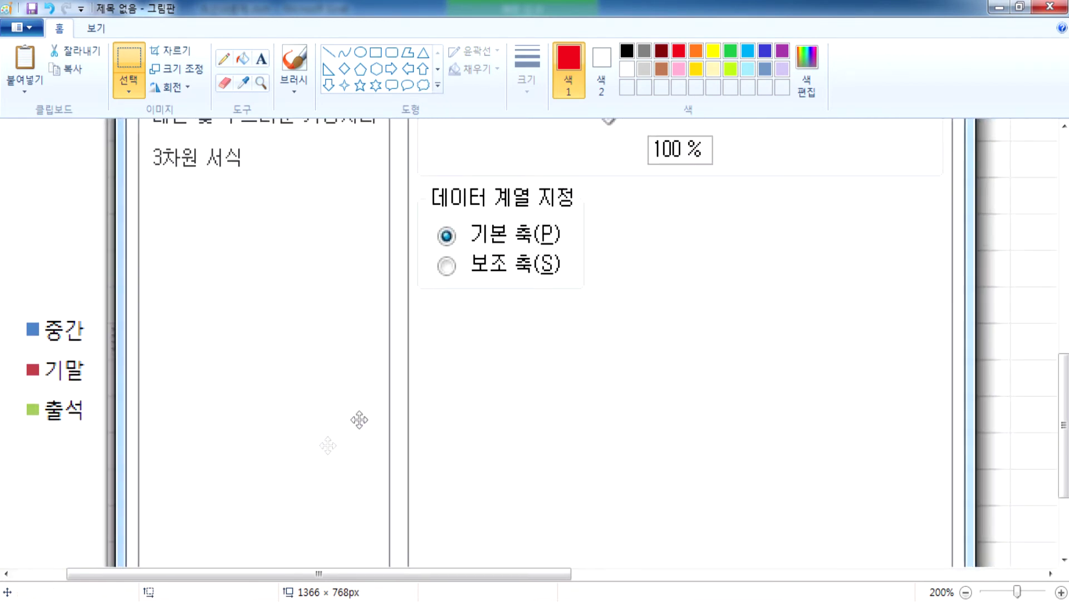
{"action": "left_click_drag", "start_coordinate": [677, 190], "coordinate": [658, 298]}
{"action": "left_click_drag", "start_coordinate": [324, 331], "coordinate": [802, 64]}
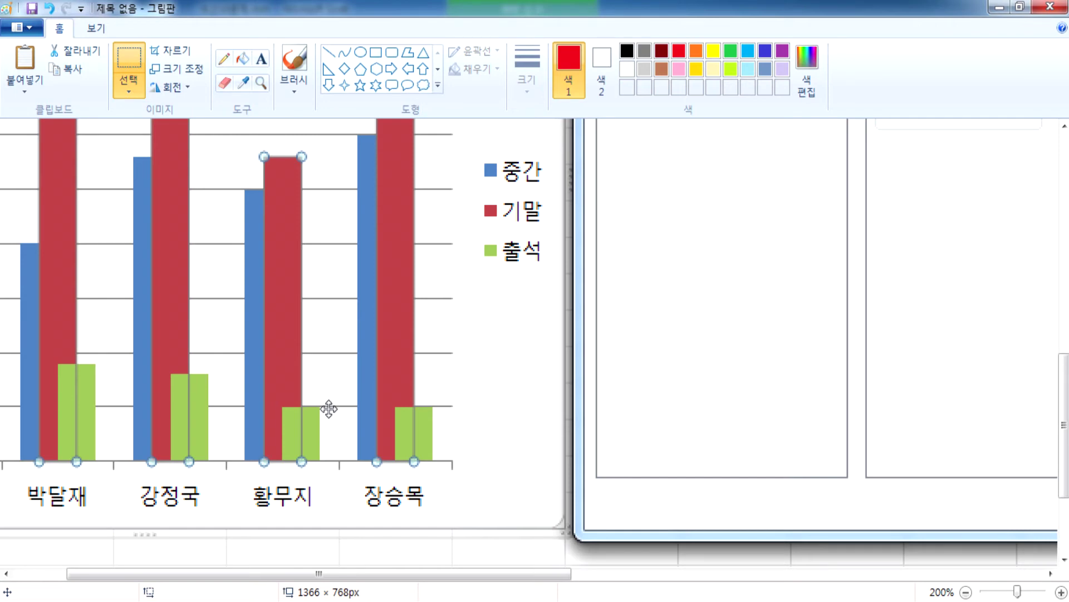
{"action": "left_click_drag", "start_coordinate": [636, 316], "coordinate": [348, 545]}
{"action": "left_click_drag", "start_coordinate": [632, 288], "coordinate": [477, 423]}
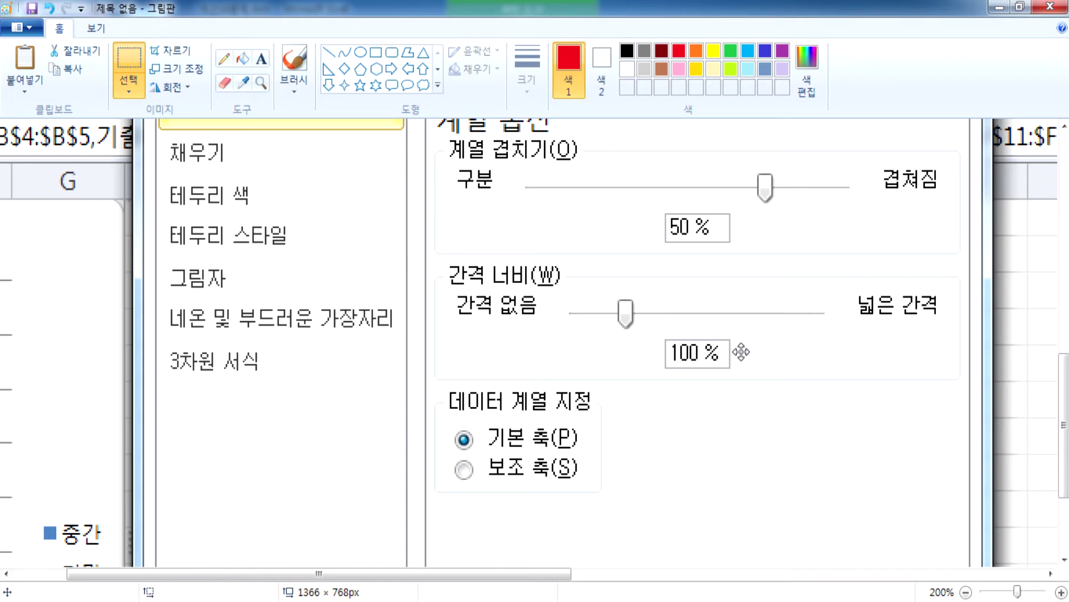
{"action": "left_click_drag", "start_coordinate": [382, 357], "coordinate": [448, 237]}
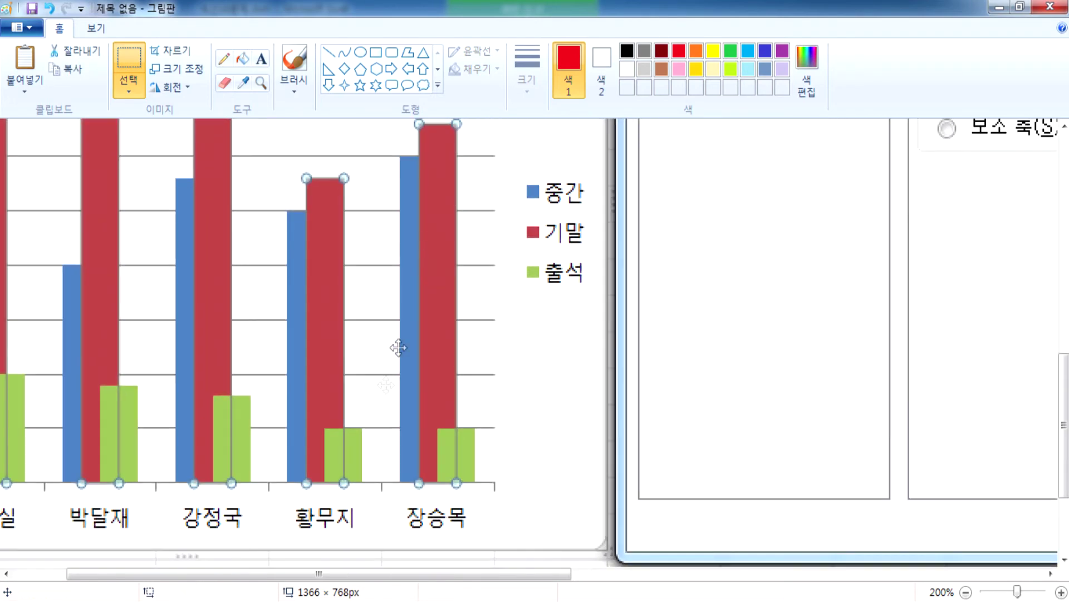
{"action": "left_click_drag", "start_coordinate": [546, 373], "coordinate": [242, 440]}
{"action": "left_click_drag", "start_coordinate": [451, 293], "coordinate": [698, 128]}
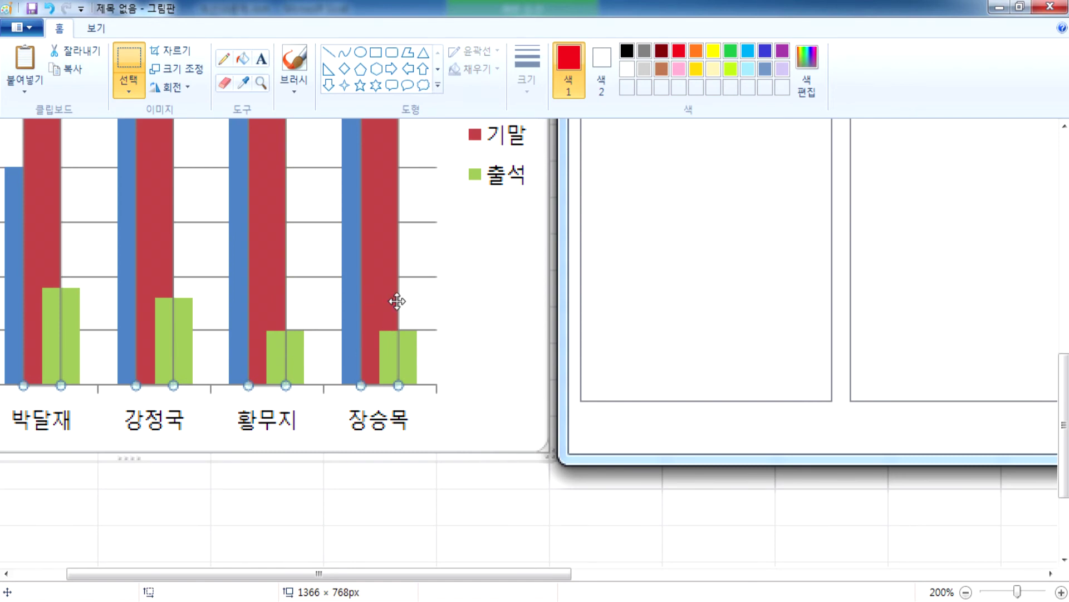
{"action": "left_click_drag", "start_coordinate": [397, 301], "coordinate": [179, 540]}
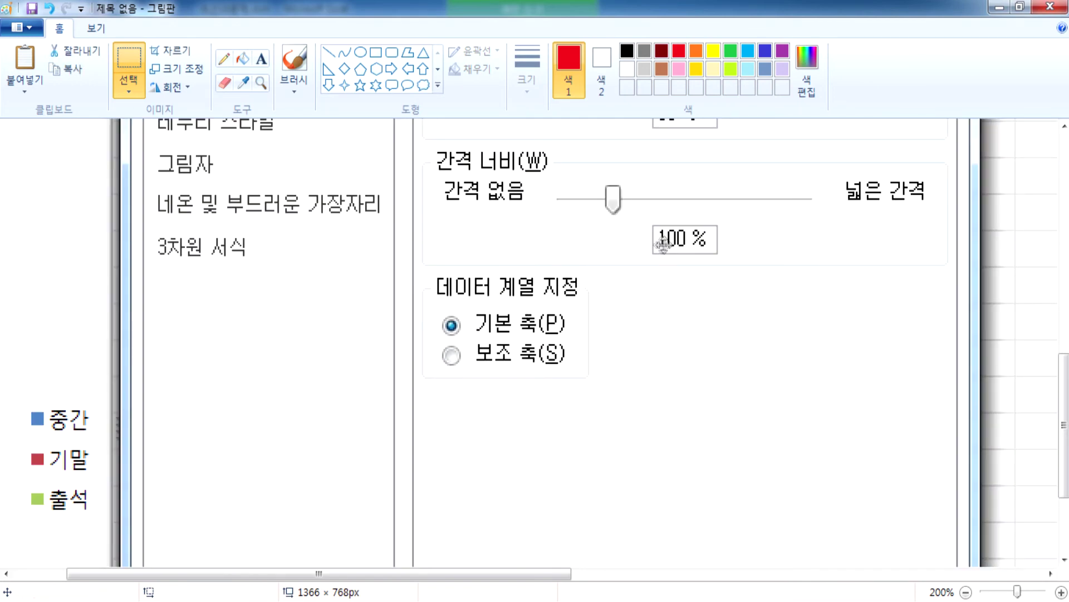
{"action": "left_click_drag", "start_coordinate": [171, 554], "coordinate": [559, 249]}
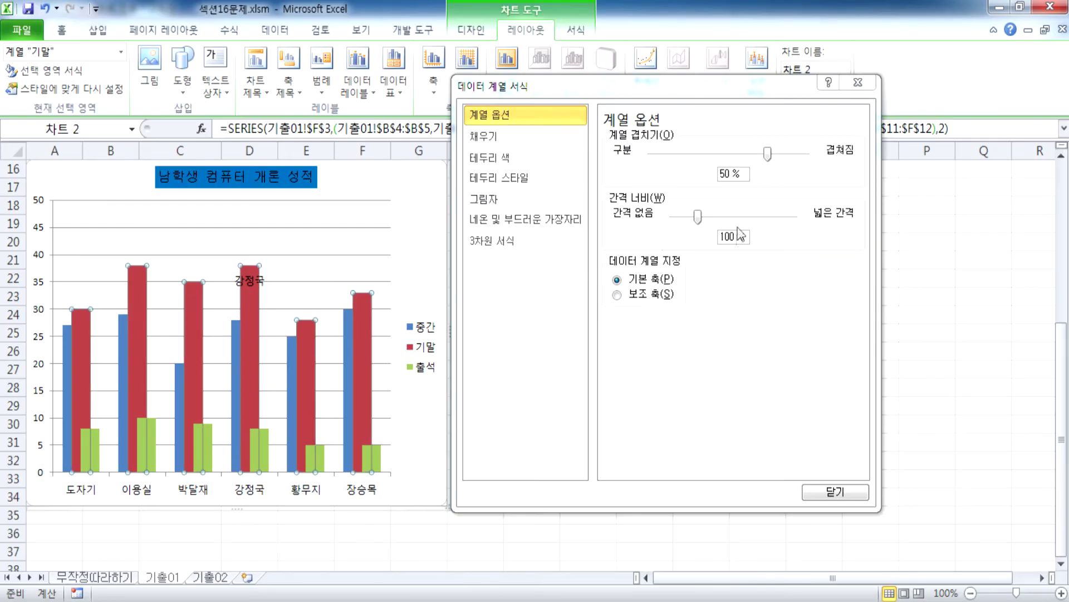
In Excel, try several gap widths for the 기말 series, including 230% and 378%, to compare the column widths
{"action": "left_click_drag", "start_coordinate": [698, 218], "coordinate": [729, 217]}
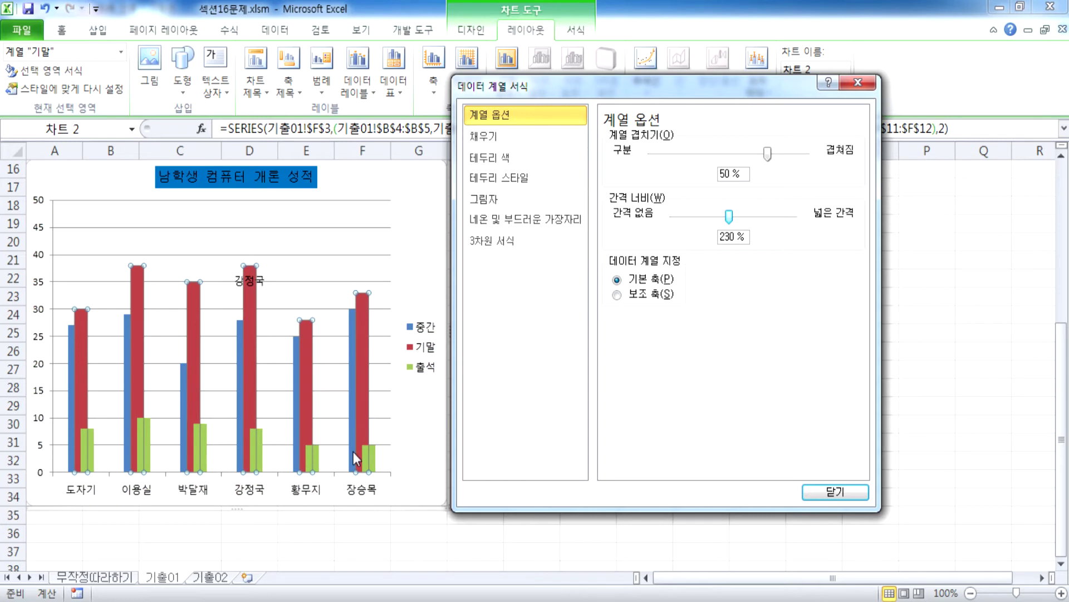
{"action": "mouse_move", "coordinate": [356, 458]}
{"action": "left_click_drag", "start_coordinate": [728, 216], "coordinate": [684, 216]}
{"action": "left_click_drag", "start_coordinate": [685, 216], "coordinate": [765, 217]}
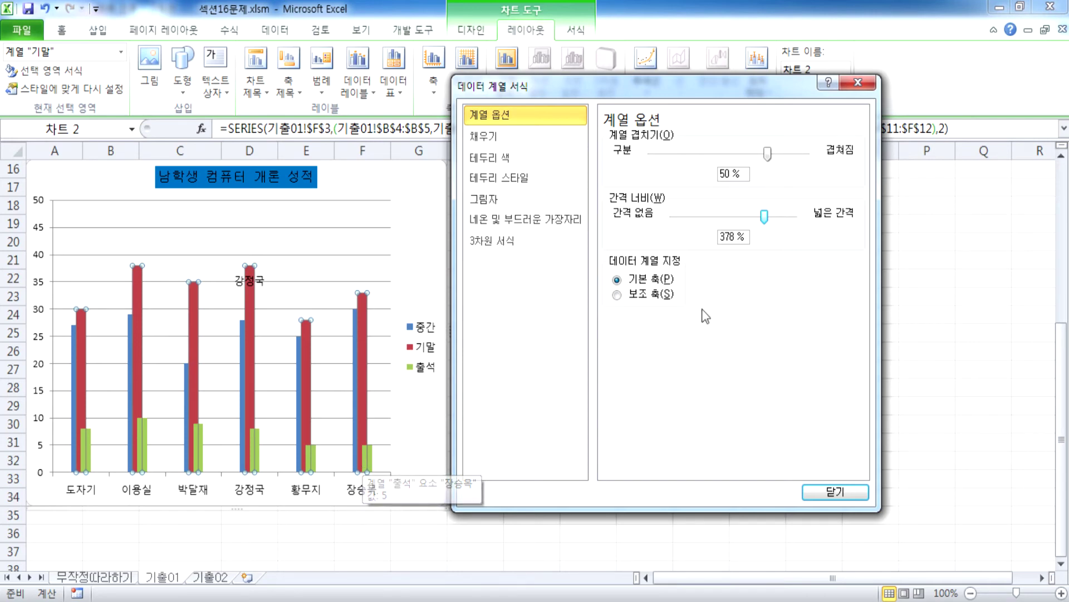
Set the 기말 series' gap width to 100% and close the series formatting options
{"action": "left_click_drag", "start_coordinate": [743, 240], "coordinate": [659, 248]}
{"action": "type", "text": "100"}
{"action": "key", "text": "Return"}
{"action": "key", "text": "Escape"}
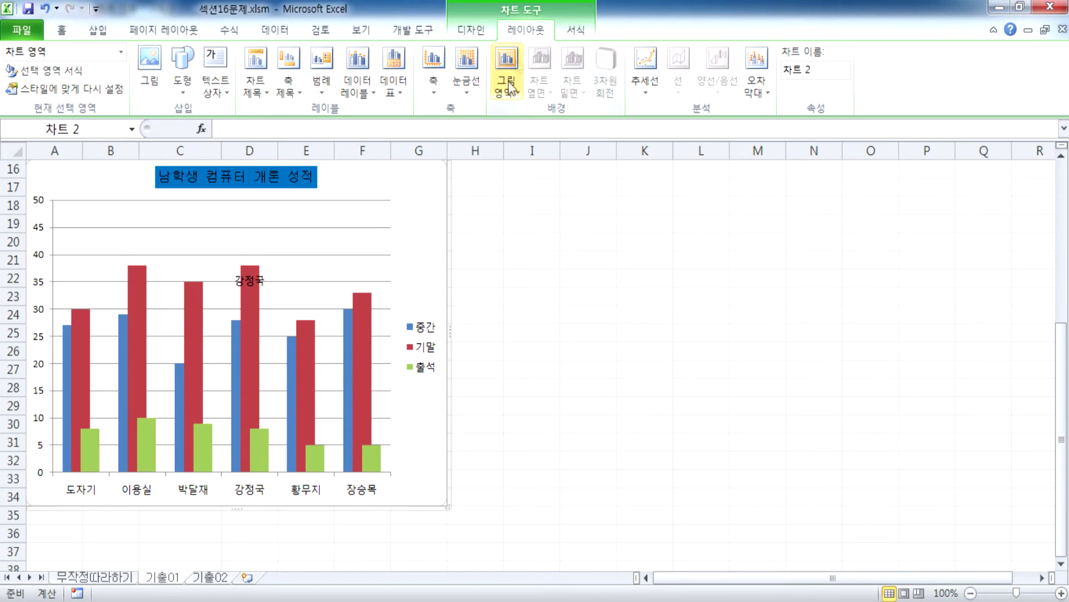
Add a data table below the chart without legend keys and change it to the version with legend keys
{"action": "left_click", "coordinate": [389, 81]}
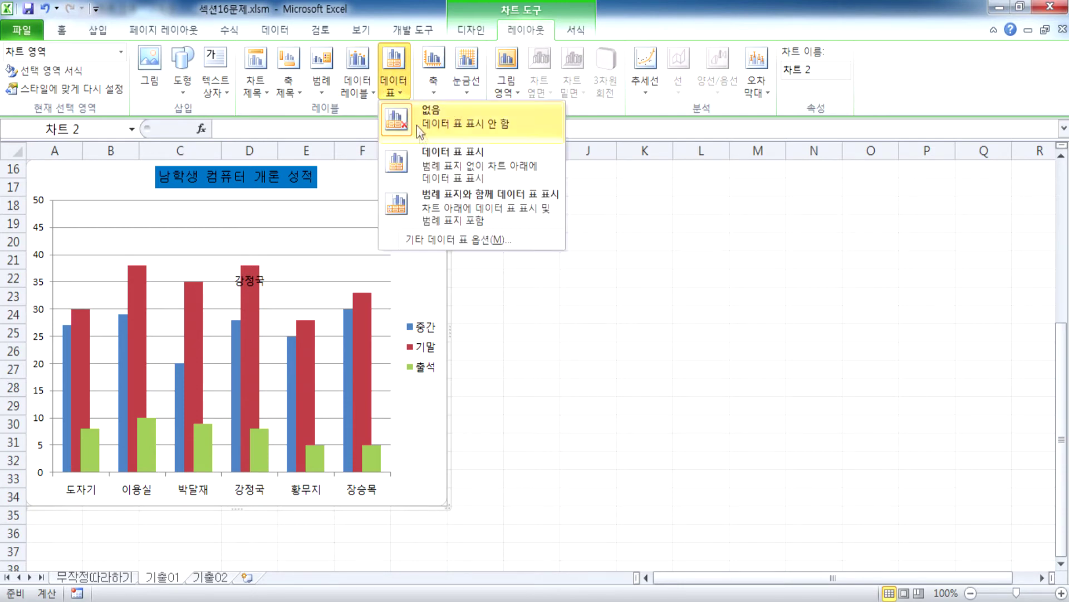
{"action": "left_click", "coordinate": [427, 162]}
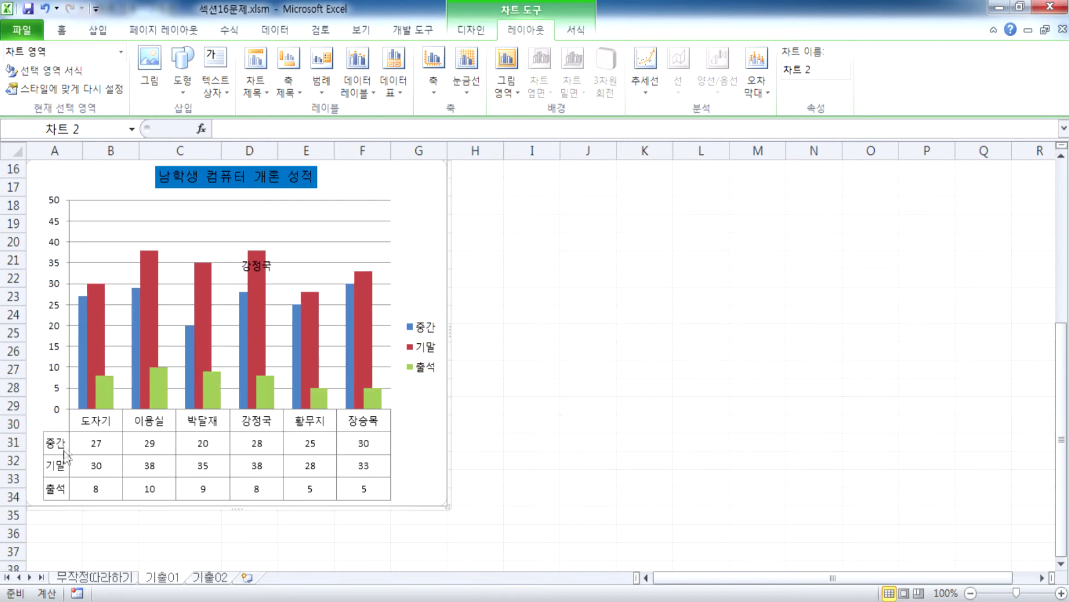
{"action": "left_click", "coordinate": [393, 83]}
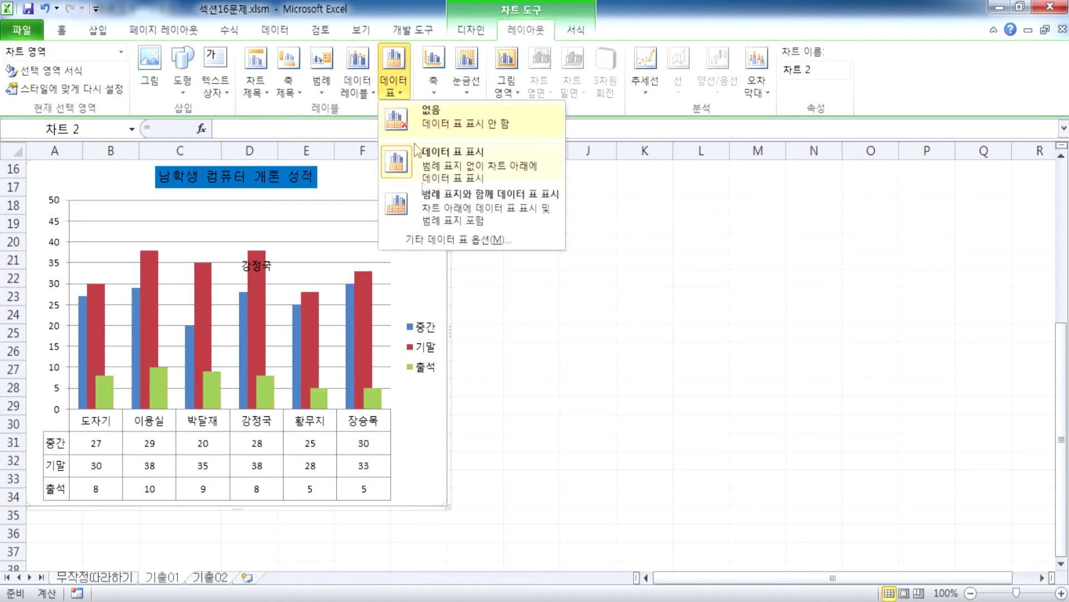
{"action": "left_click", "coordinate": [435, 195]}
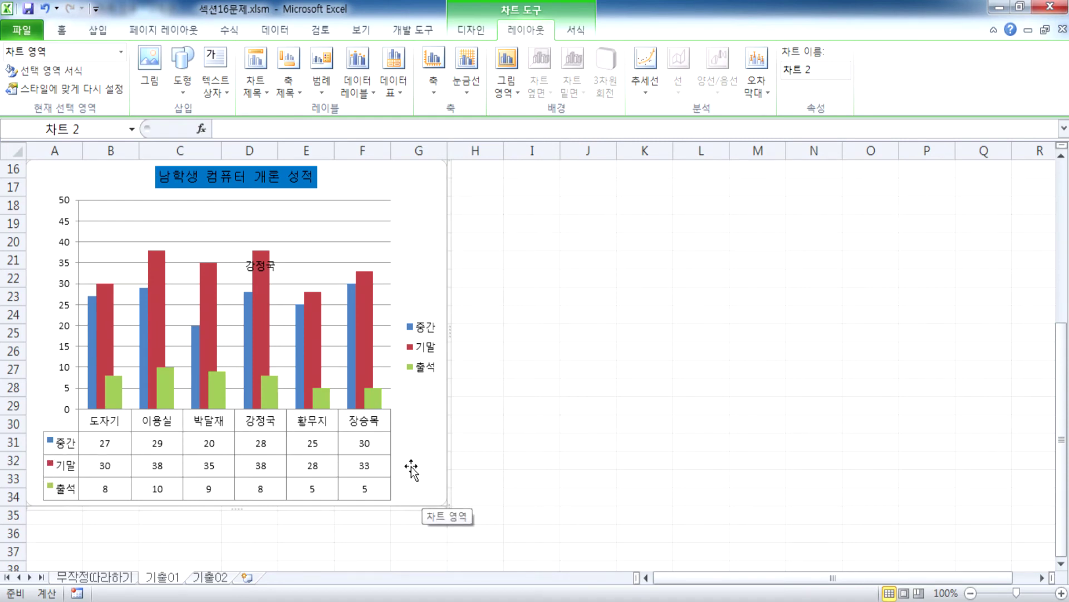
Delete the chart's legend and restore it on the right side of the chart
{"action": "scroll", "coordinate": [411, 471], "scroll_direction": "down", "scroll_amount": 1}
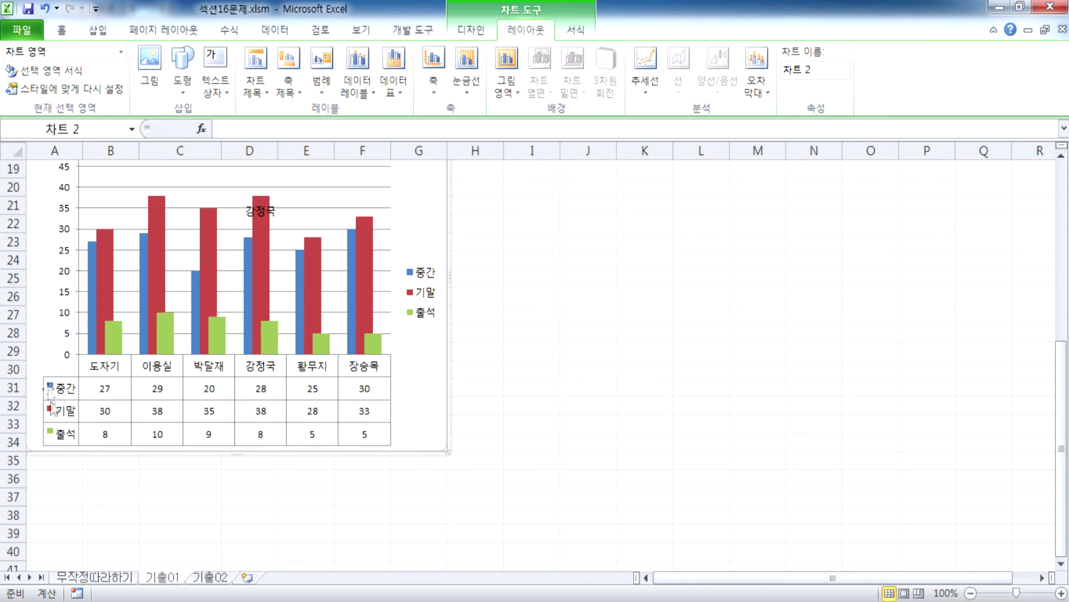
{"action": "left_click", "coordinate": [420, 291]}
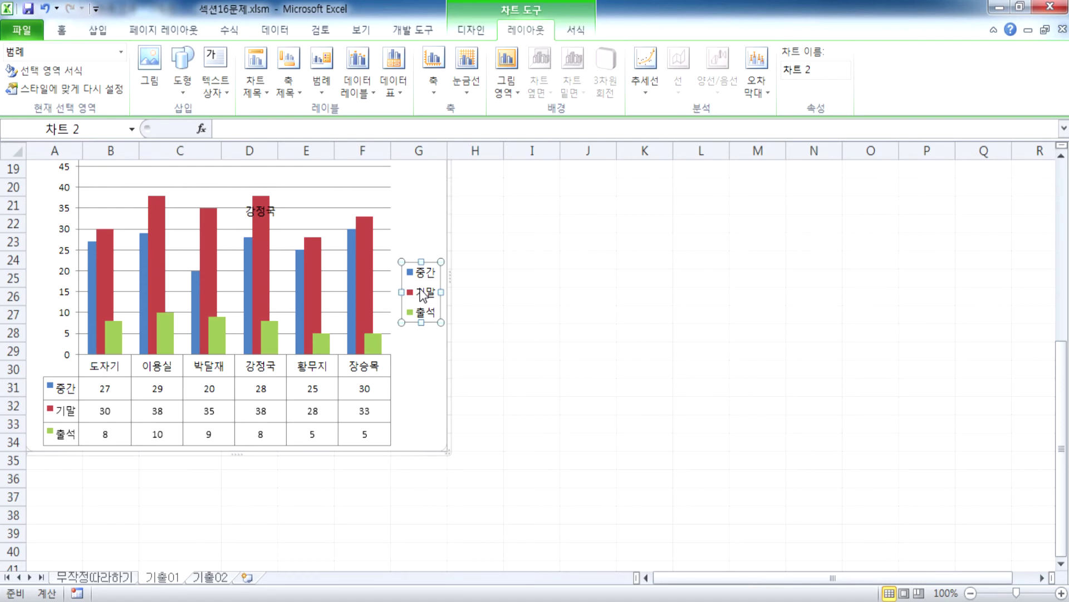
{"action": "left_click", "coordinate": [405, 376]}
{"action": "left_click", "coordinate": [55, 392]}
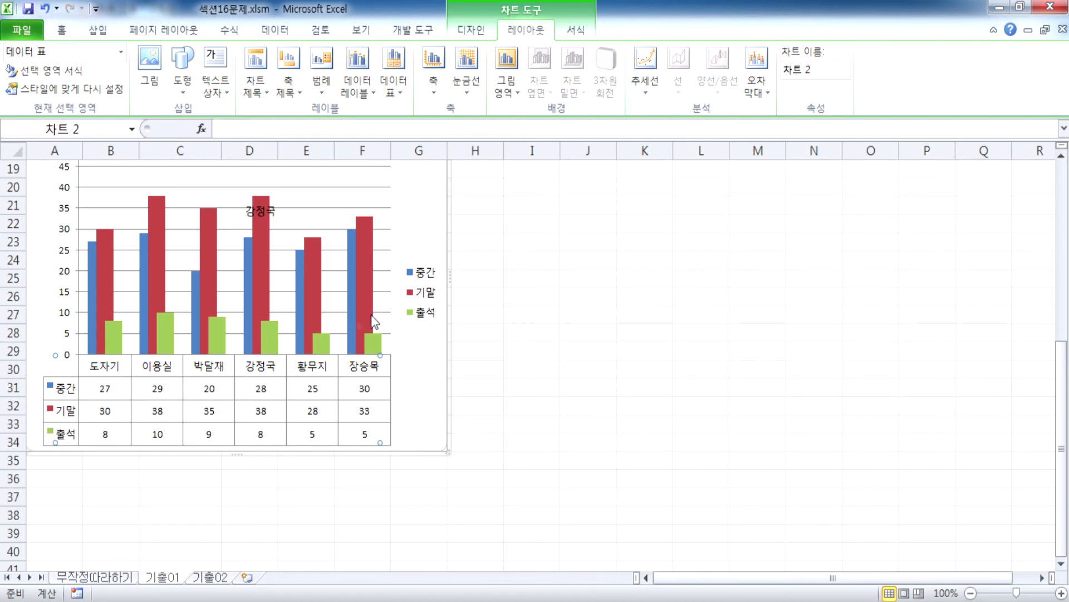
{"action": "left_click", "coordinate": [422, 314]}
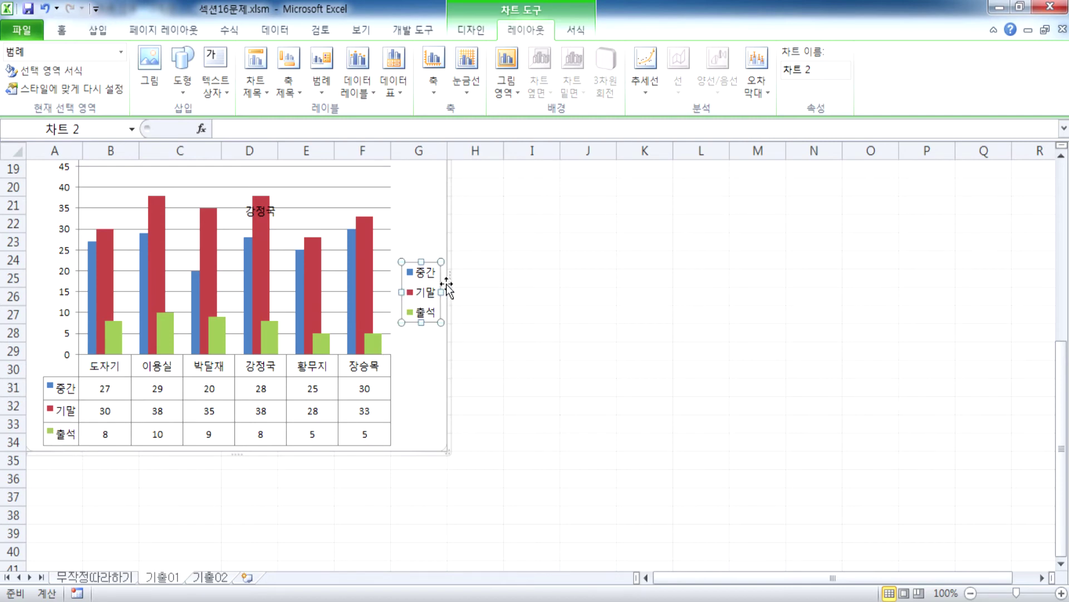
{"action": "key", "text": "Delete"}
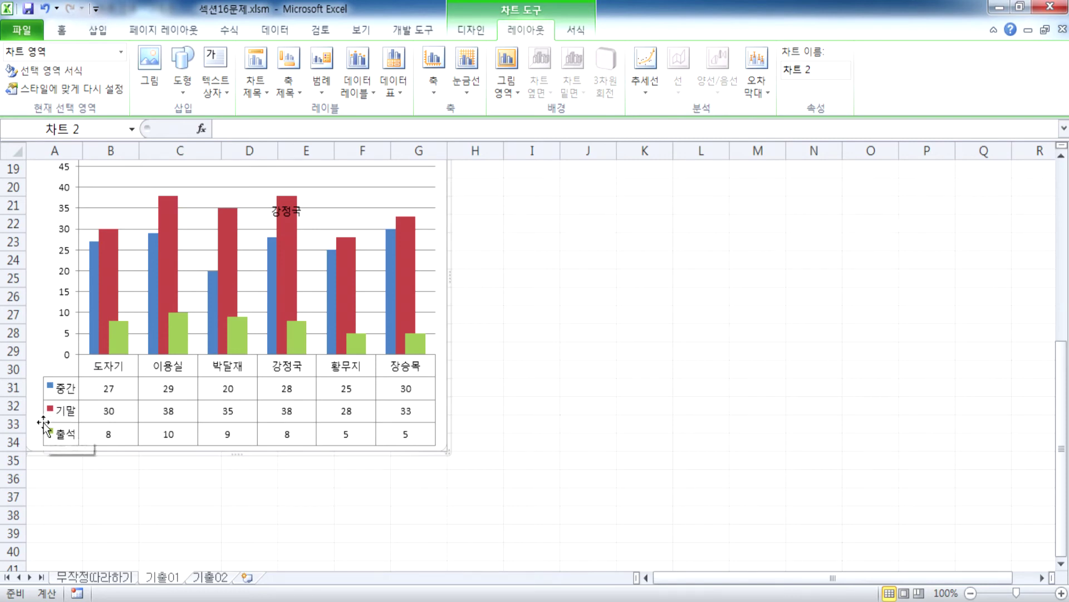
{"action": "left_click", "coordinate": [313, 92]}
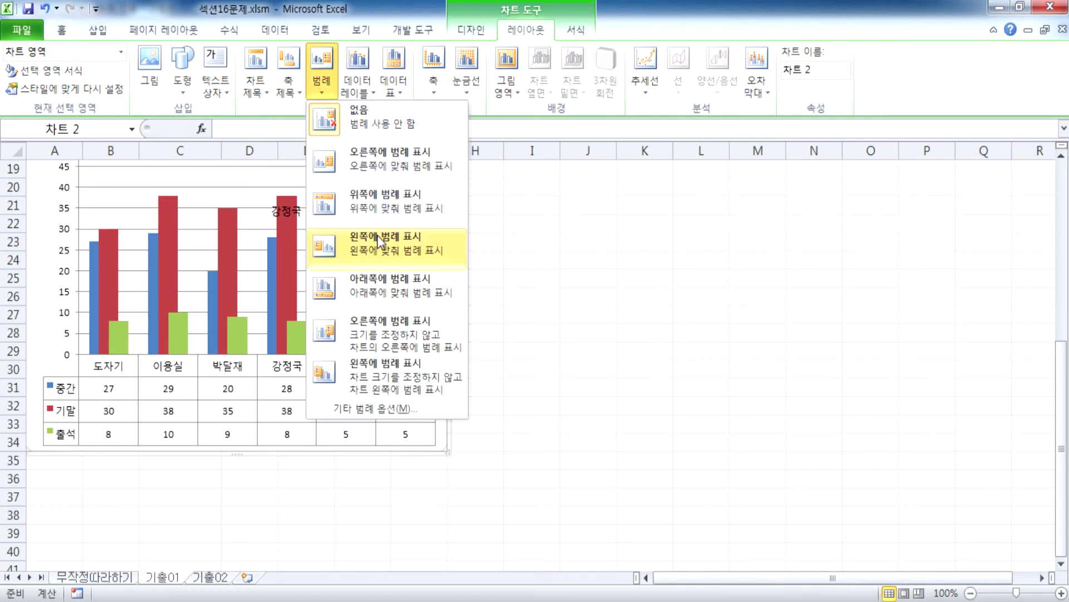
{"action": "left_click", "coordinate": [384, 169]}
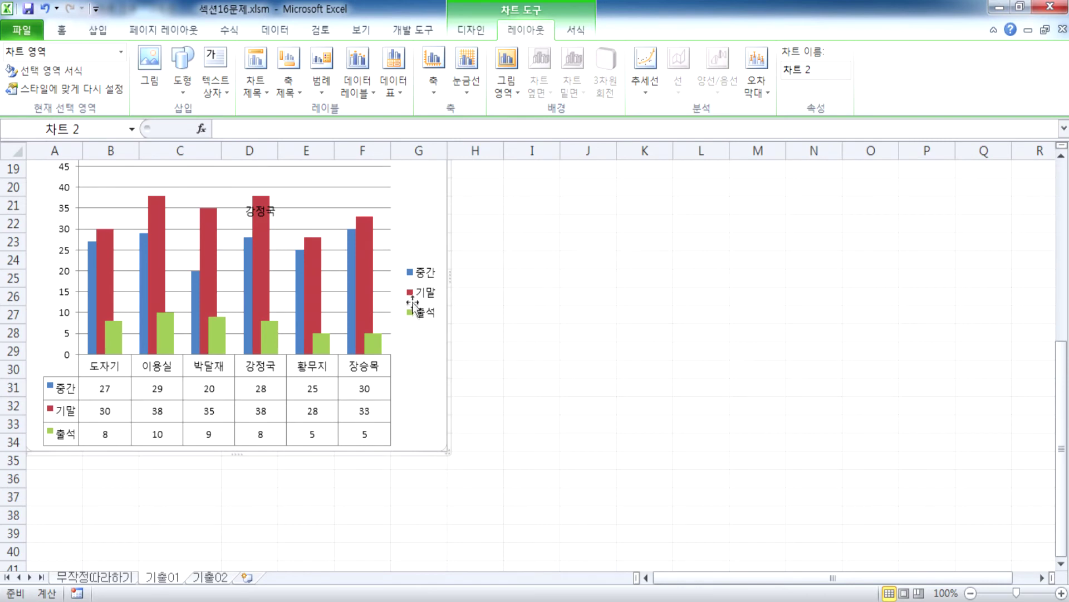
Show the chart's data table without legend keys
{"action": "left_click", "coordinate": [378, 87]}
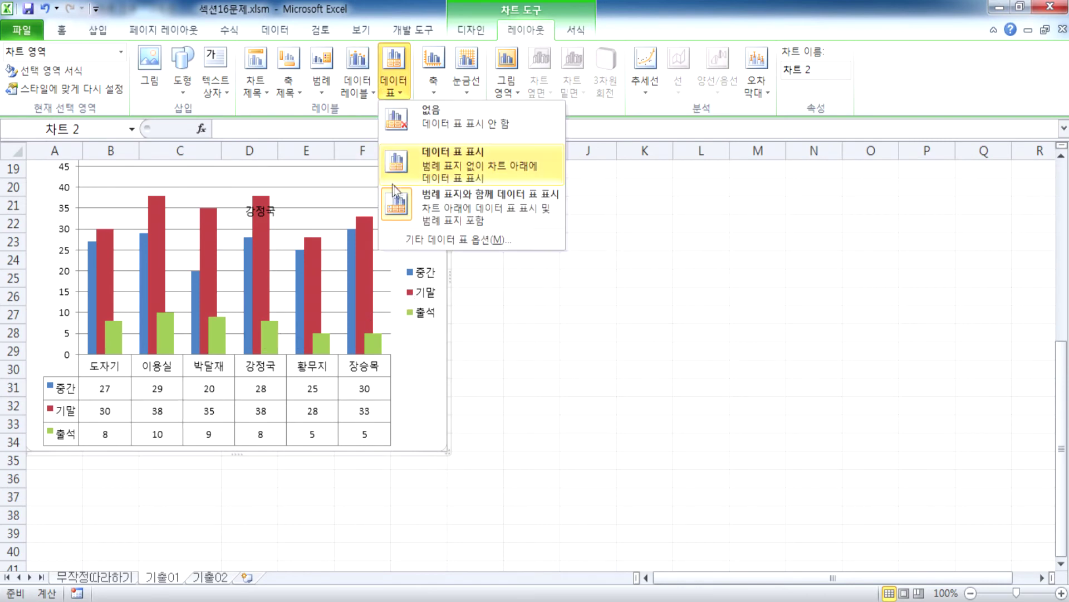
{"action": "left_click", "coordinate": [426, 162]}
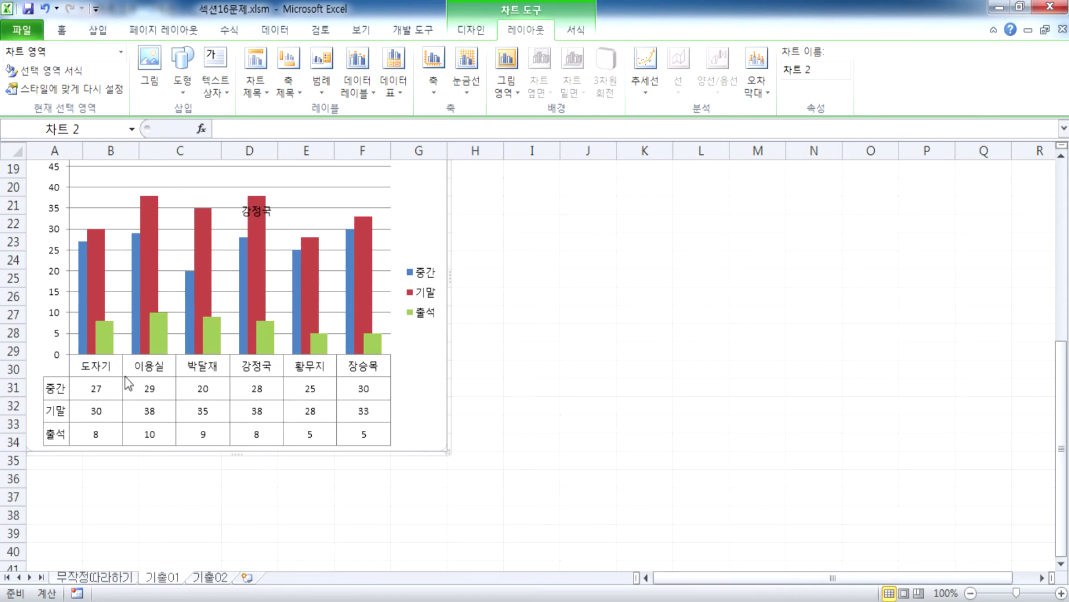
Compare the source scores in the grade table, including E4:I12, with the figures in the chart's data table
{"action": "scroll", "coordinate": [187, 350], "scroll_direction": "up", "scroll_amount": 2}
{"action": "scroll", "coordinate": [186, 351], "scroll_direction": "up", "scroll_amount": 4}
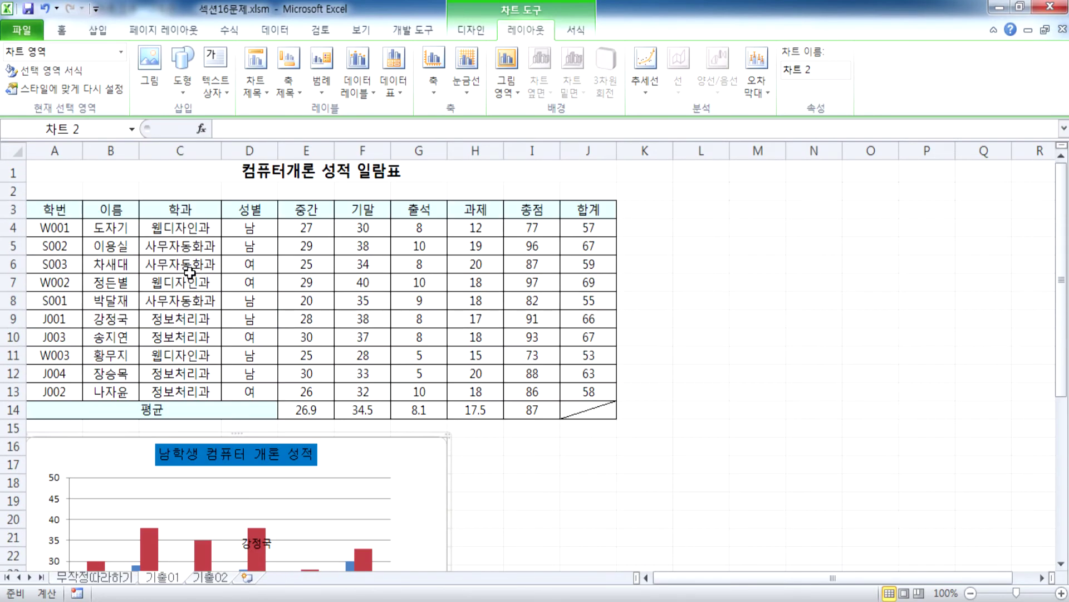
{"action": "left_click_drag", "start_coordinate": [306, 227], "coordinate": [528, 368]}
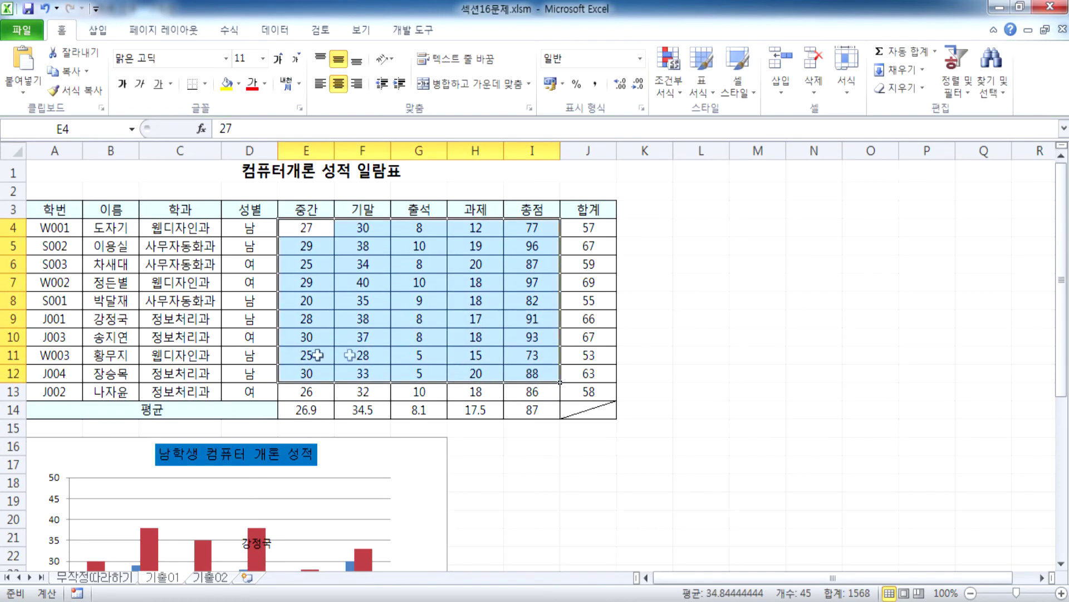
{"action": "scroll", "coordinate": [307, 360], "scroll_direction": "down", "scroll_amount": 8}
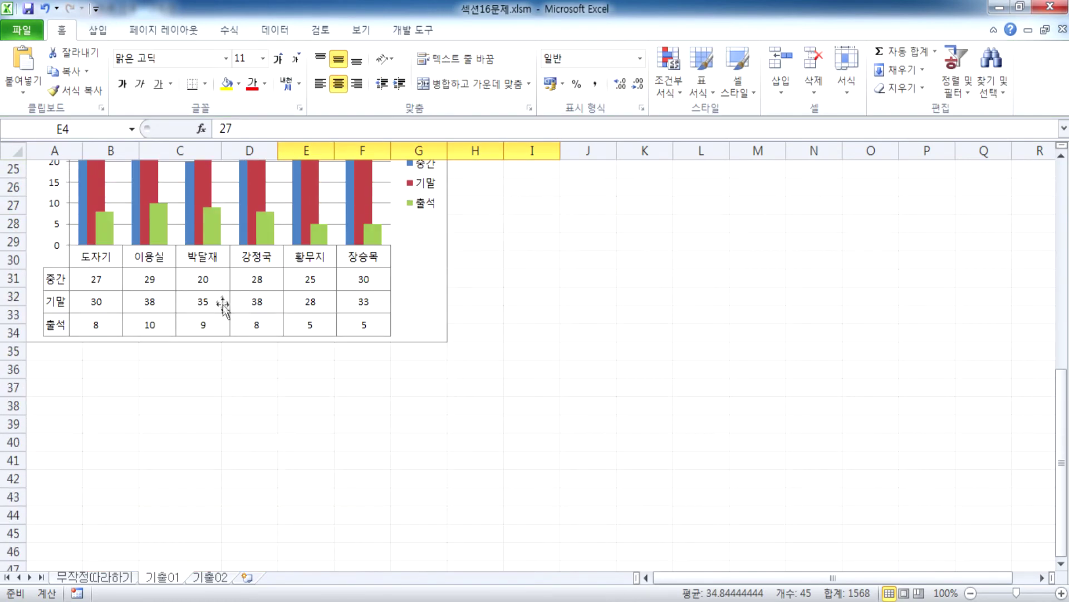
{"action": "left_click", "coordinate": [432, 329]}
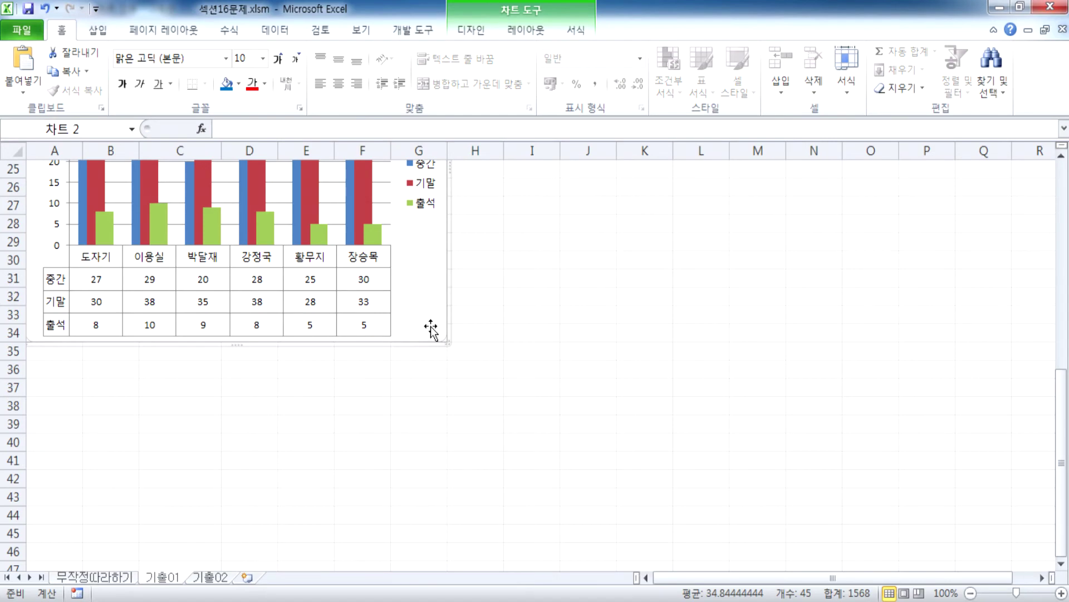
{"action": "scroll", "coordinate": [418, 340], "scroll_direction": "up", "scroll_amount": 6}
{"action": "scroll", "coordinate": [415, 338], "scroll_direction": "down", "scroll_amount": 4}
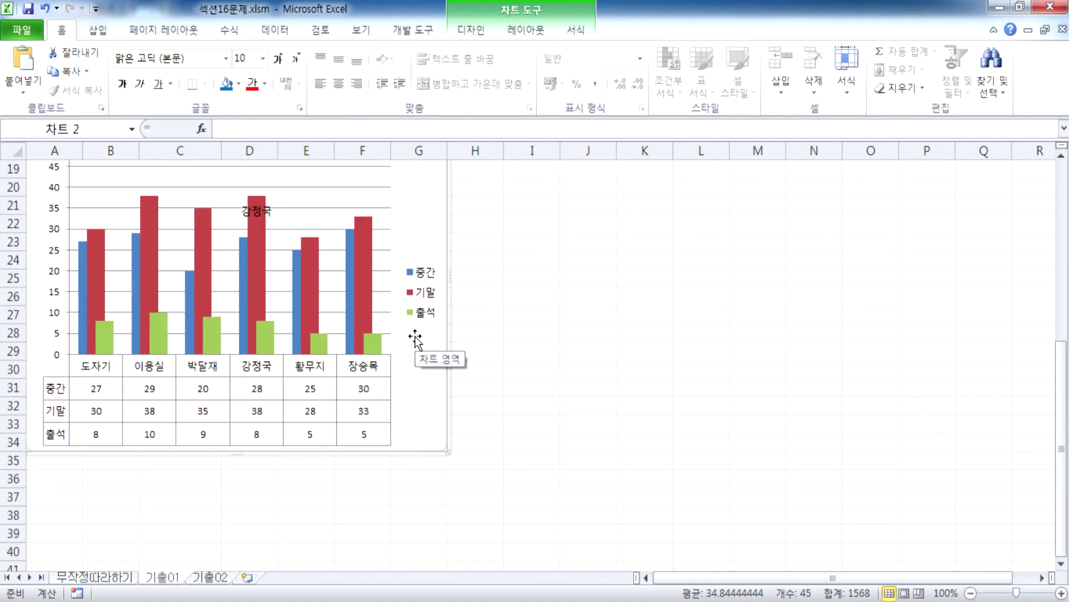
{"action": "scroll", "coordinate": [396, 351], "scroll_direction": "up", "scroll_amount": 2}
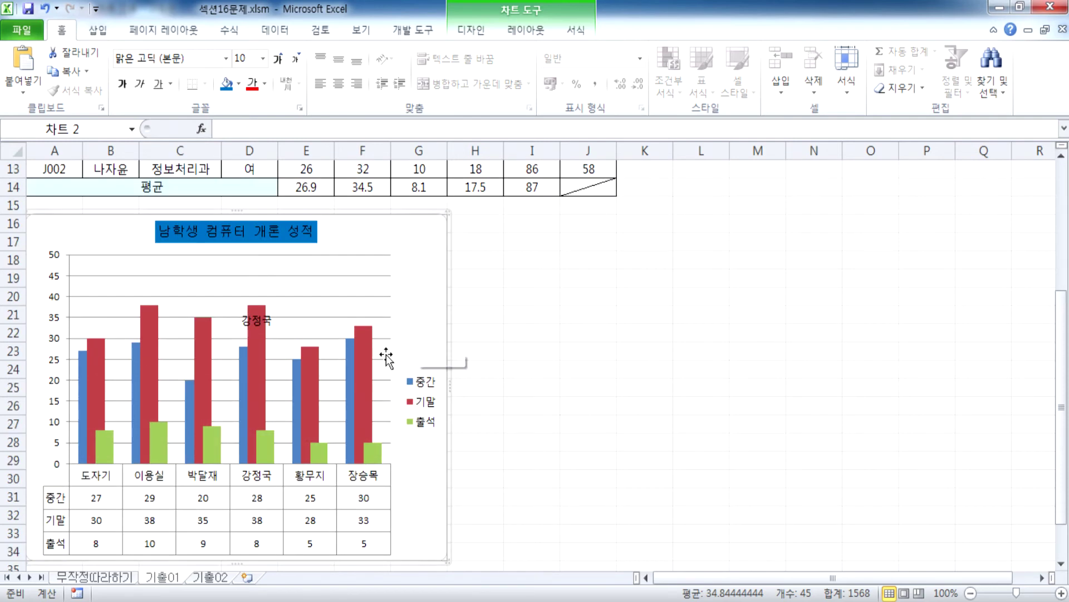
Fill the chart area with solid standard yellow
{"action": "left_click", "coordinate": [253, 270]}
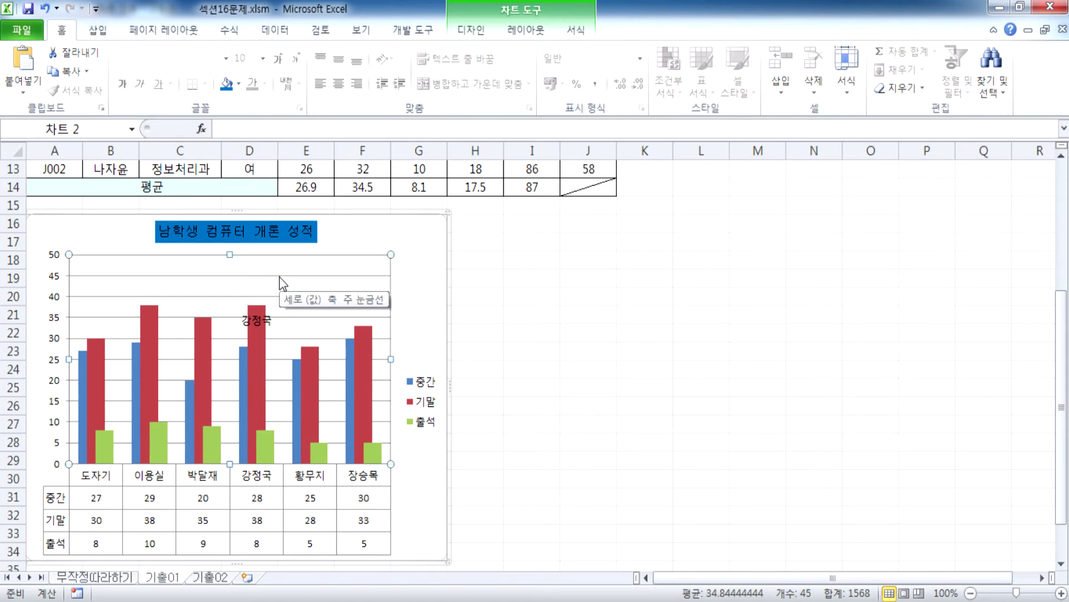
{"action": "left_click", "coordinate": [426, 239]}
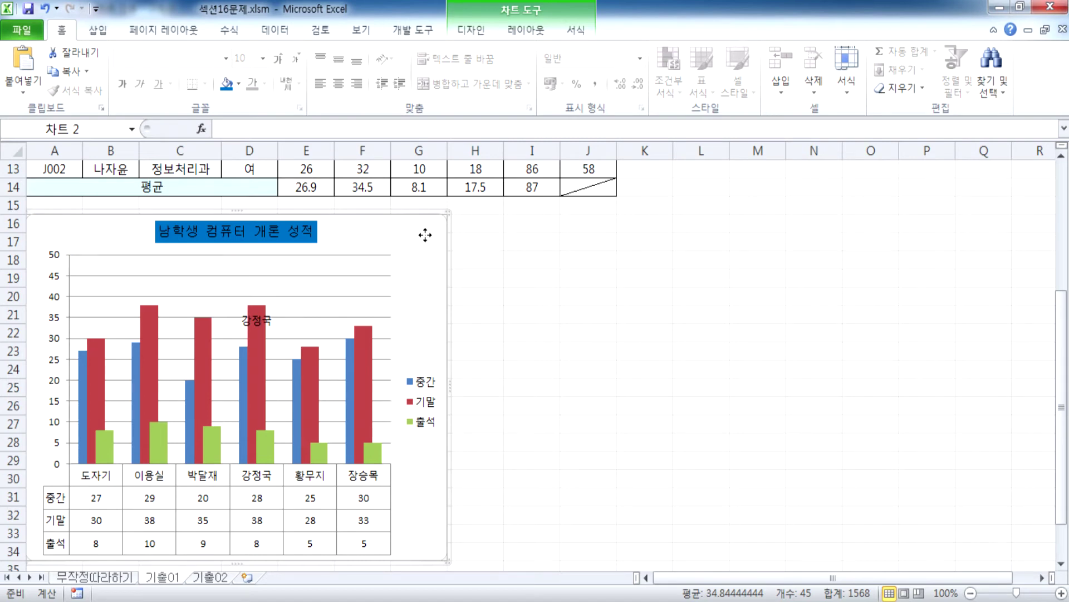
{"action": "left_click", "coordinate": [484, 33]}
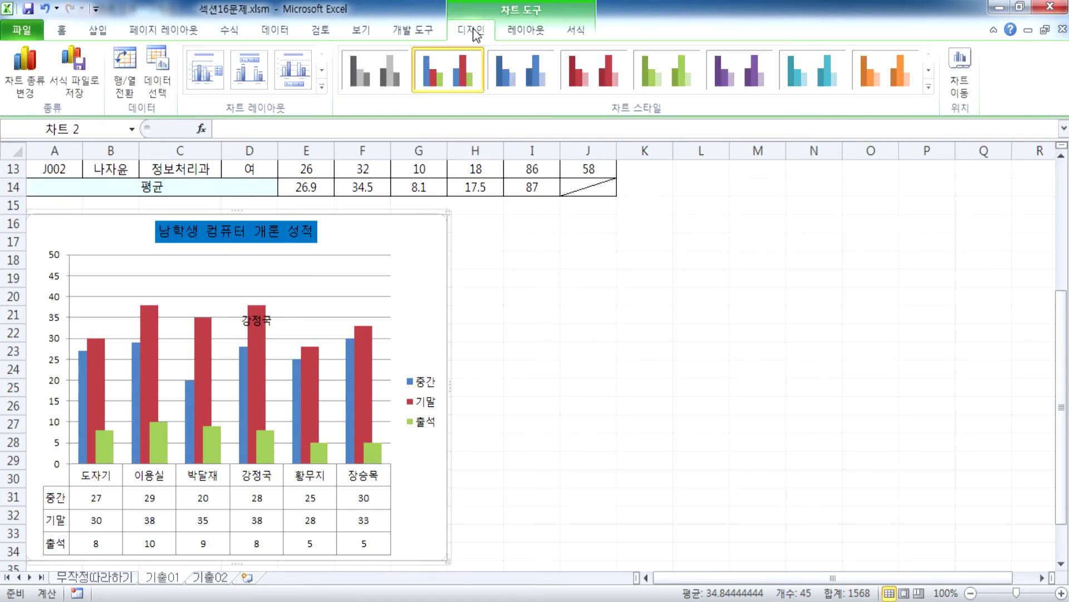
{"action": "double_click", "coordinate": [417, 261]}
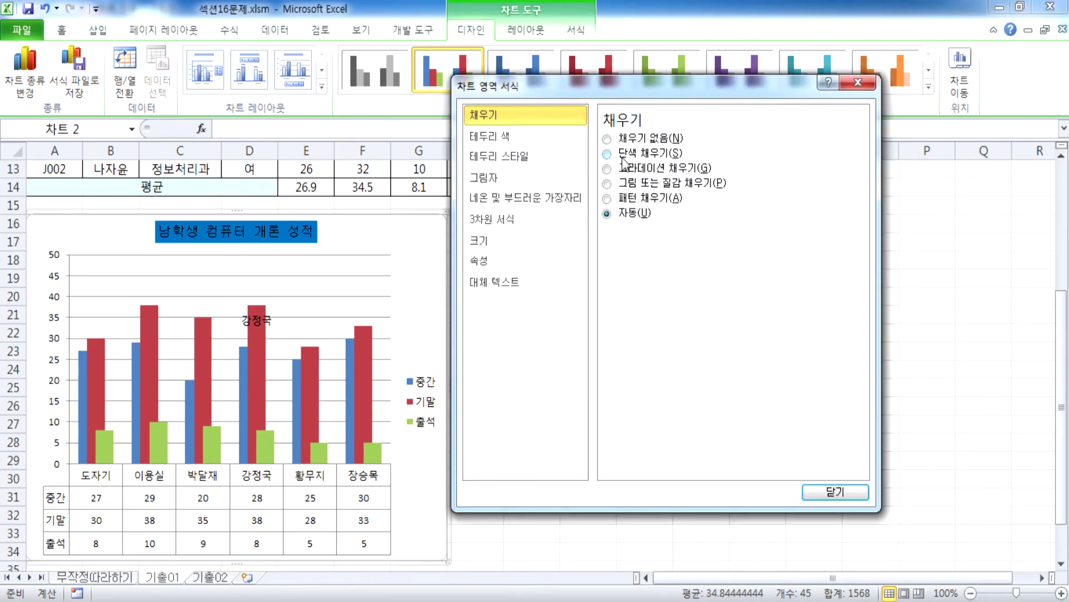
{"action": "left_click", "coordinate": [608, 153]}
{"action": "left_click", "coordinate": [690, 249]}
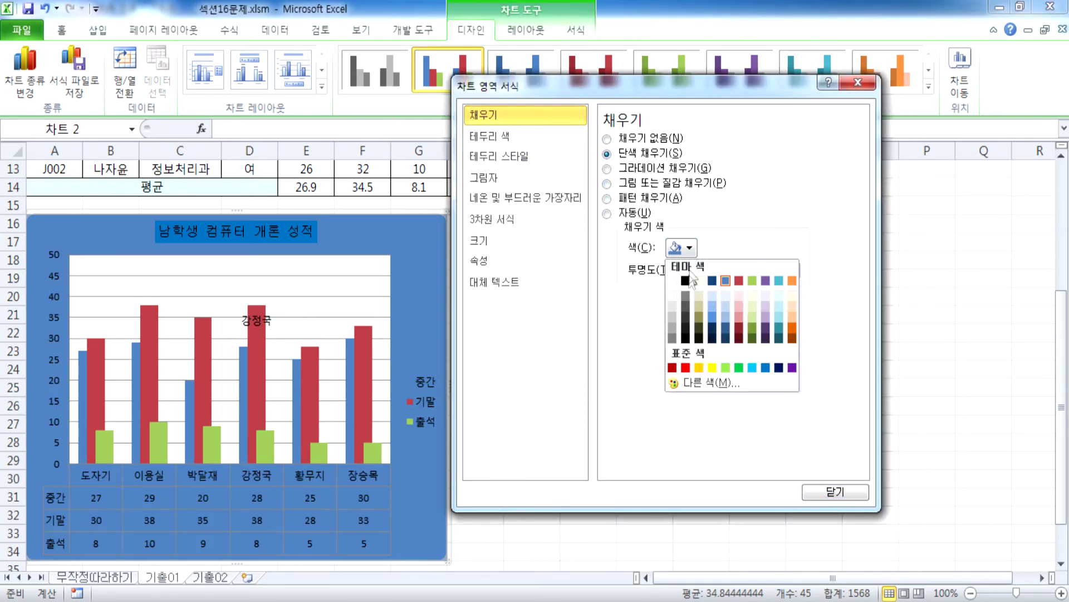
{"action": "left_click", "coordinate": [711, 371]}
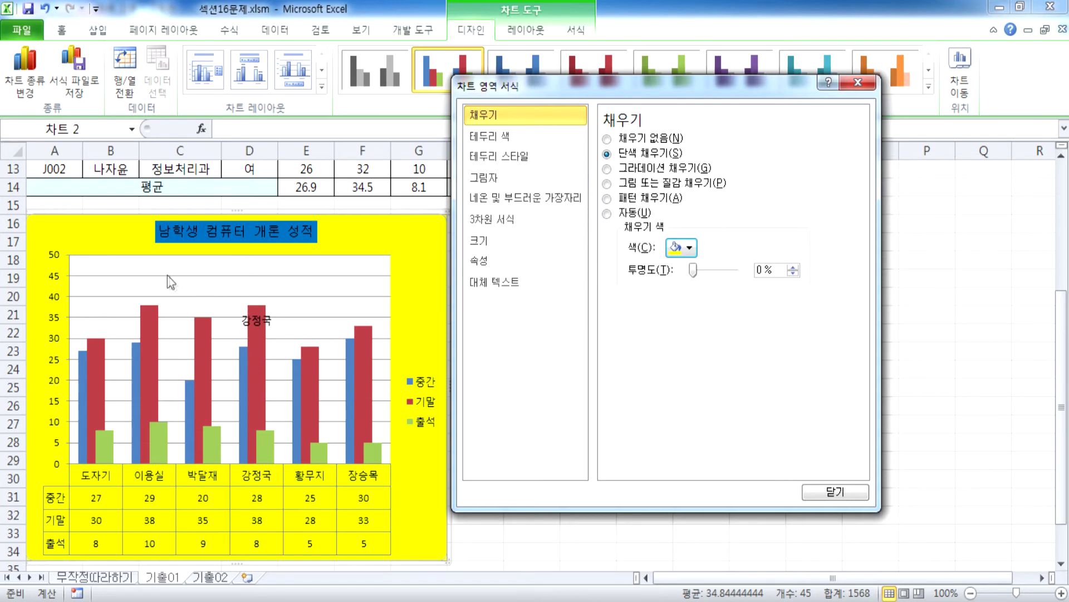
Try a solid white fill and no fill on the plot area, ending with solid white
{"action": "left_click", "coordinate": [320, 270]}
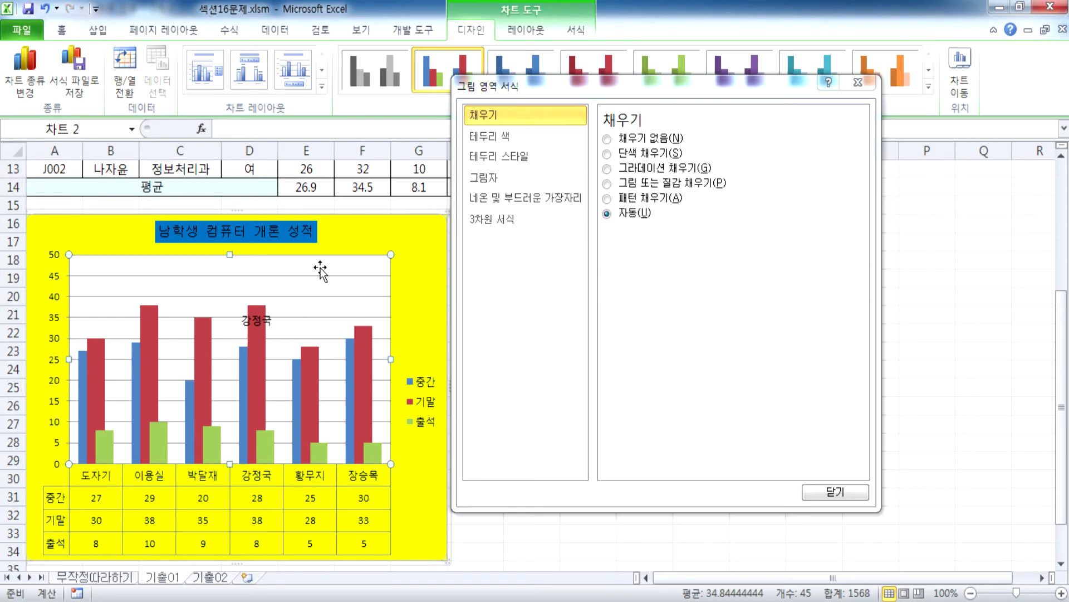
{"action": "left_click", "coordinate": [607, 154]}
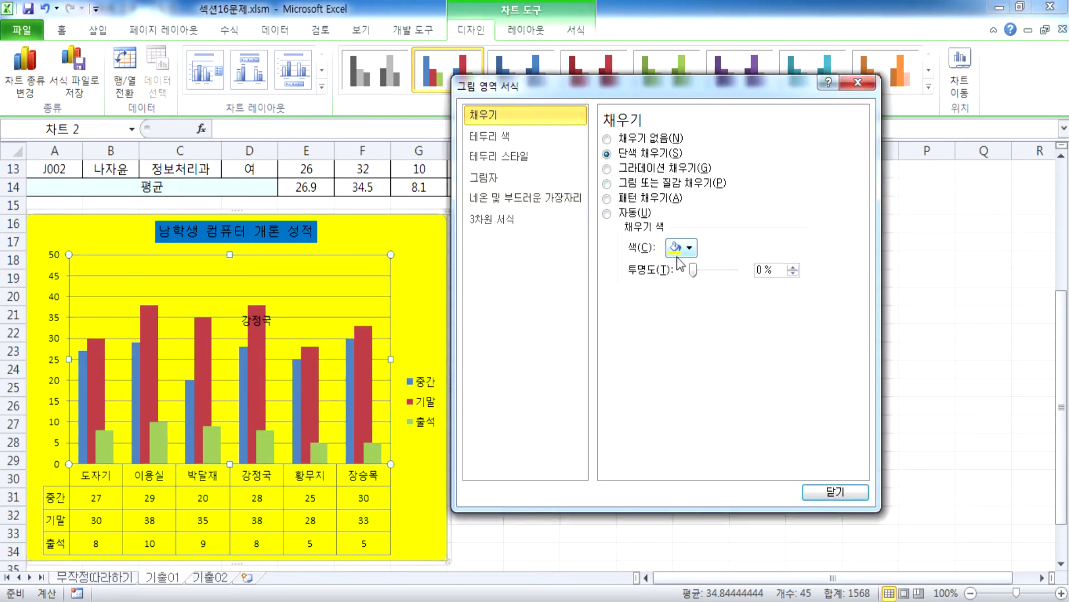
{"action": "left_click", "coordinate": [609, 140]}
{"action": "left_click", "coordinate": [610, 155]}
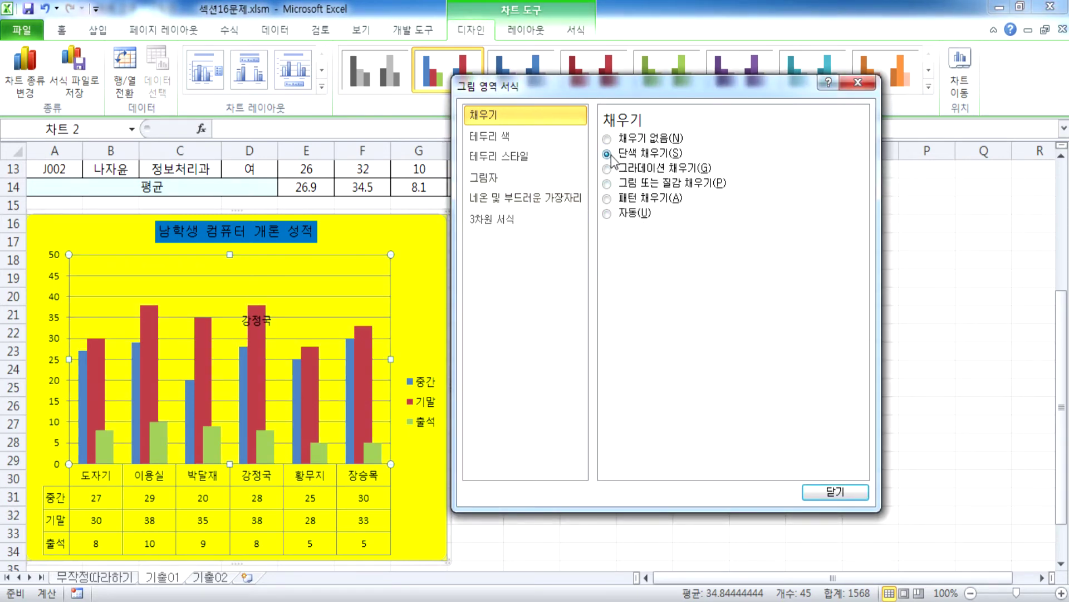
{"action": "left_click", "coordinate": [682, 247]}
{"action": "left_click", "coordinate": [681, 283]}
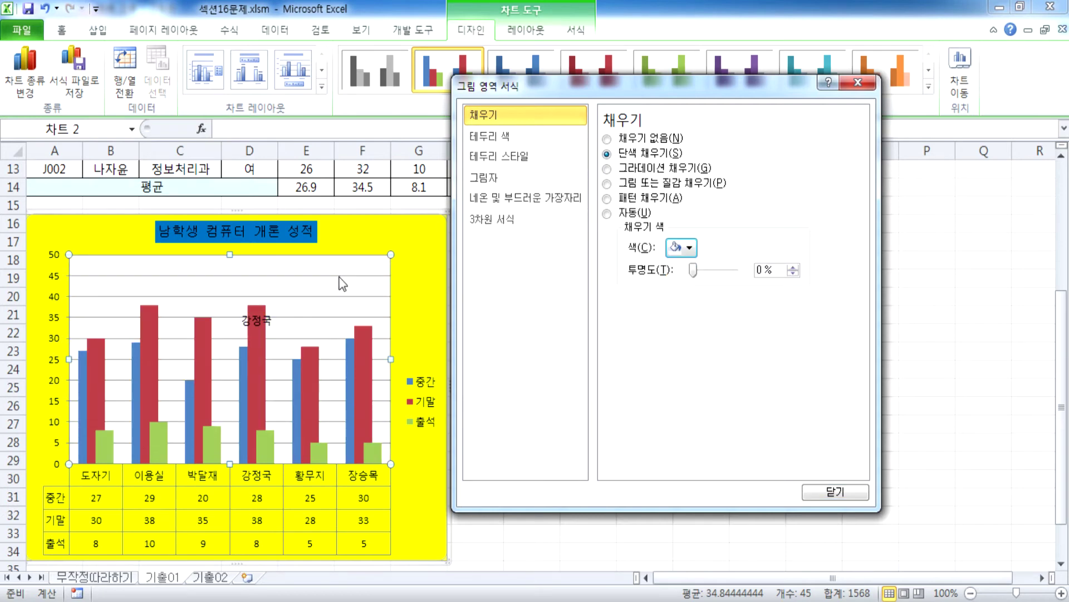
{"action": "left_click", "coordinate": [629, 143]}
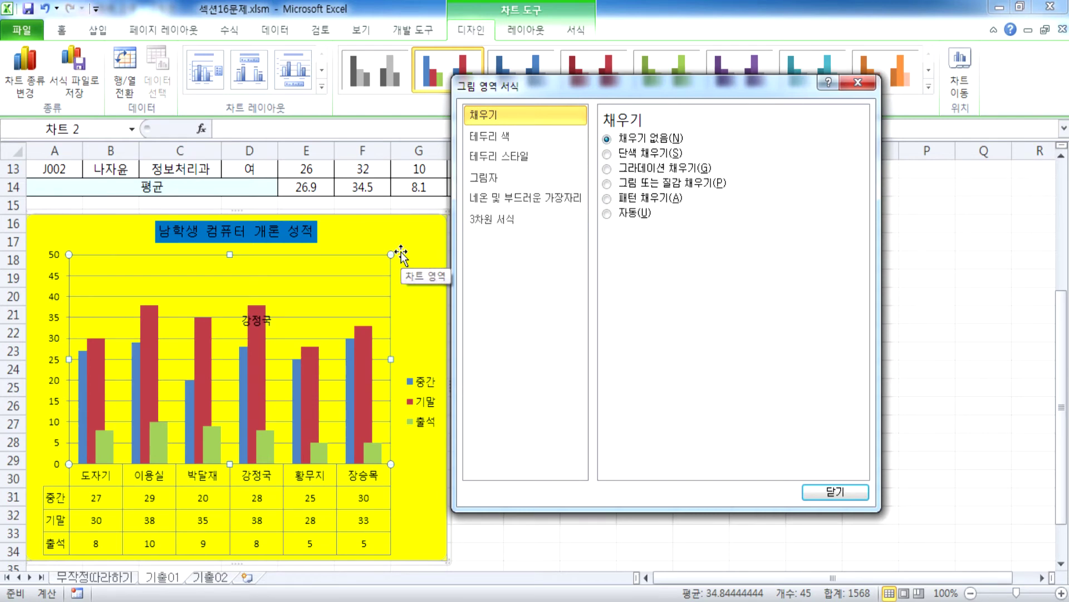
{"action": "left_click", "coordinate": [638, 153]}
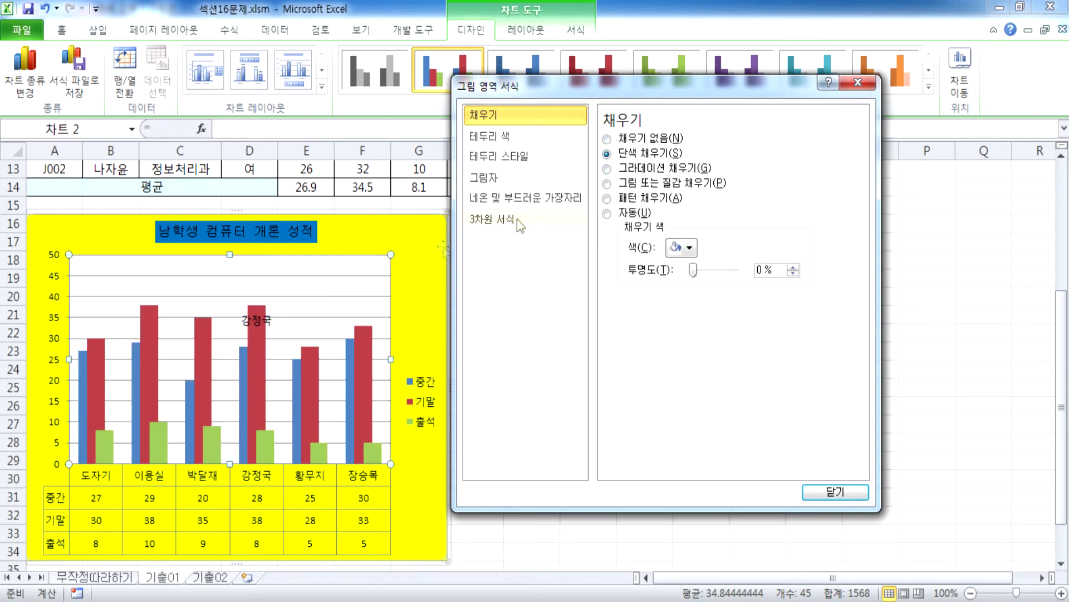
Change the chart area's solid fill colour to white
{"action": "left_click", "coordinate": [430, 228]}
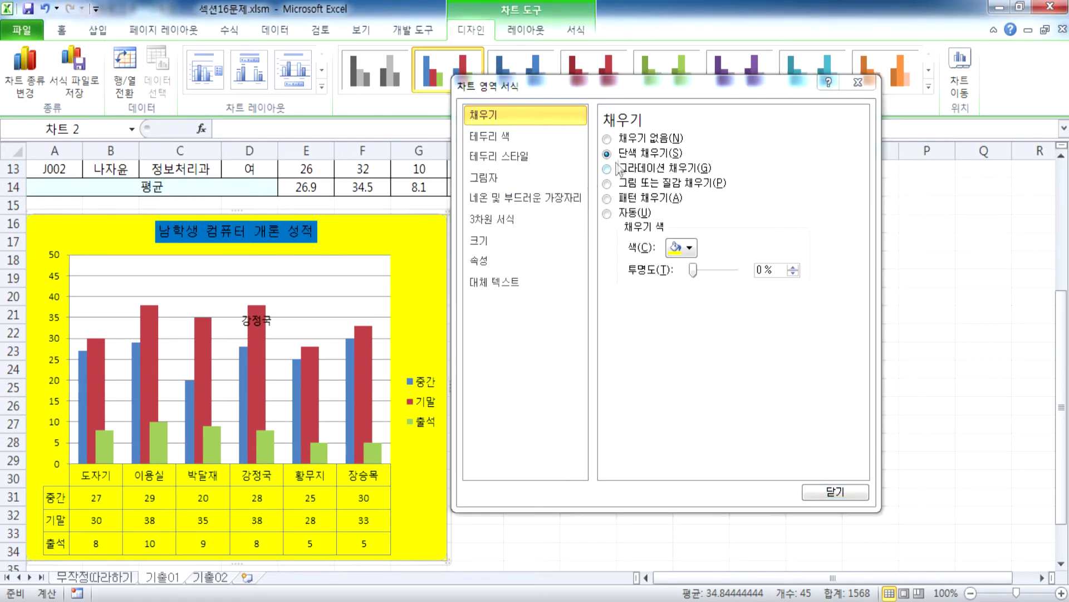
{"action": "left_click", "coordinate": [685, 248]}
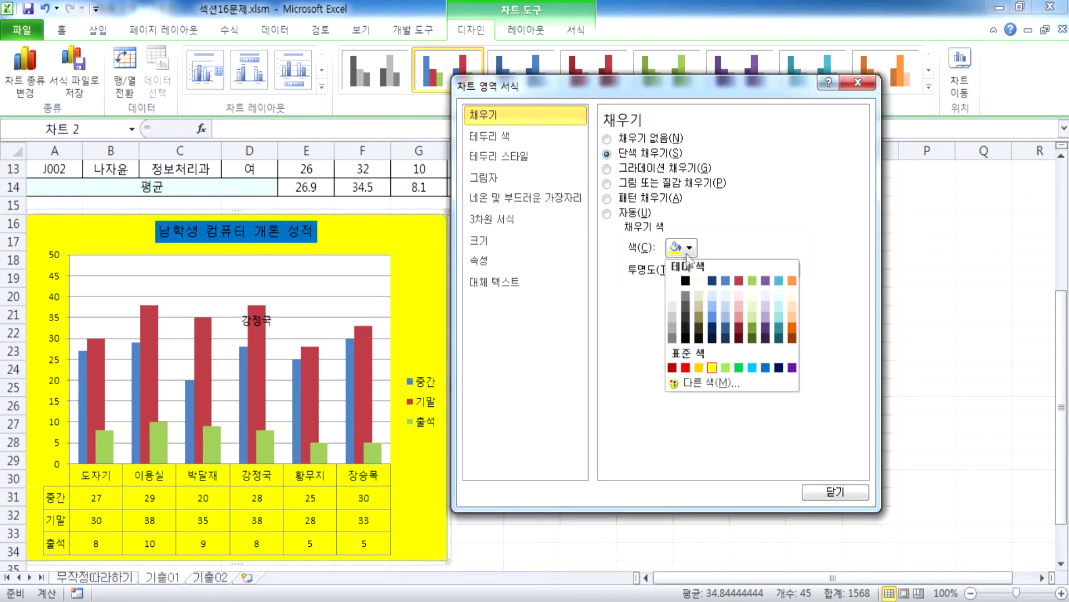
{"action": "left_click", "coordinate": [672, 280]}
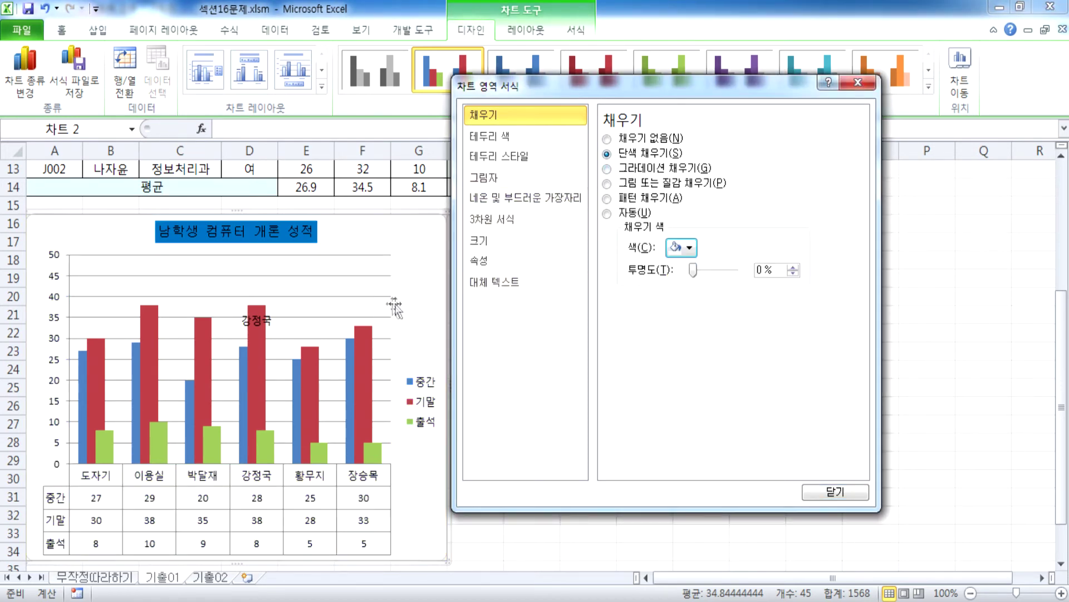
Give the plot area a solid fill in 흰색, 배경 1, 25% 더 어둡게 and close the formatting dialog
{"action": "left_click", "coordinate": [293, 269]}
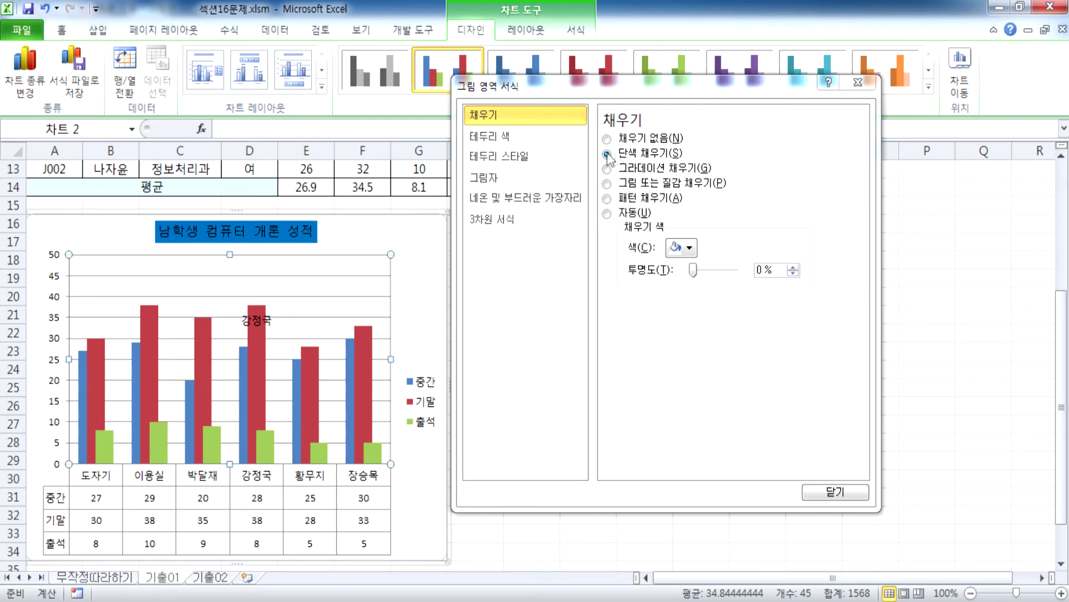
{"action": "left_click", "coordinate": [690, 248]}
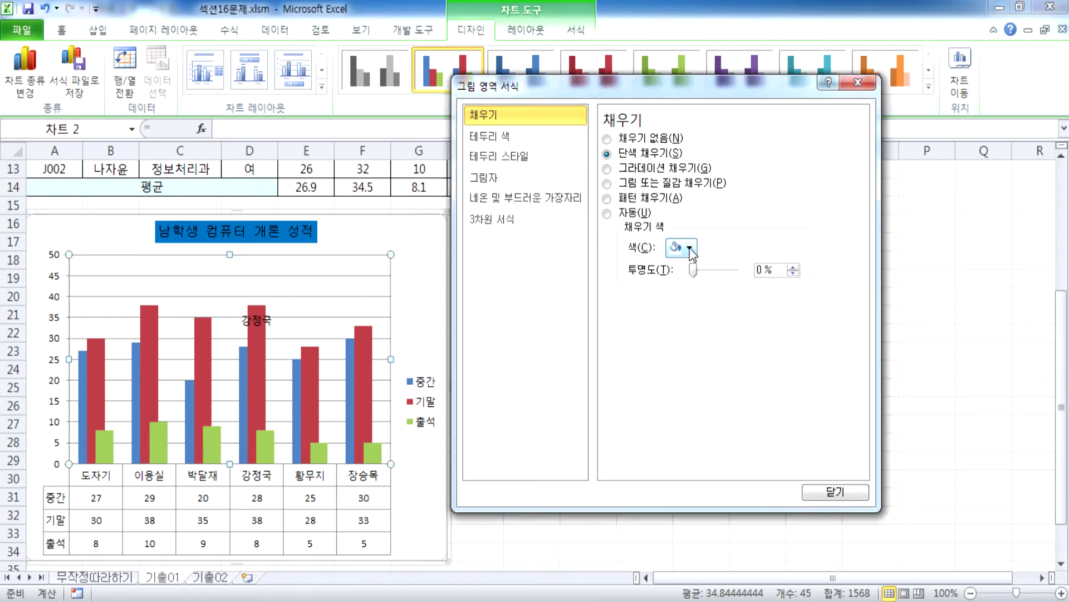
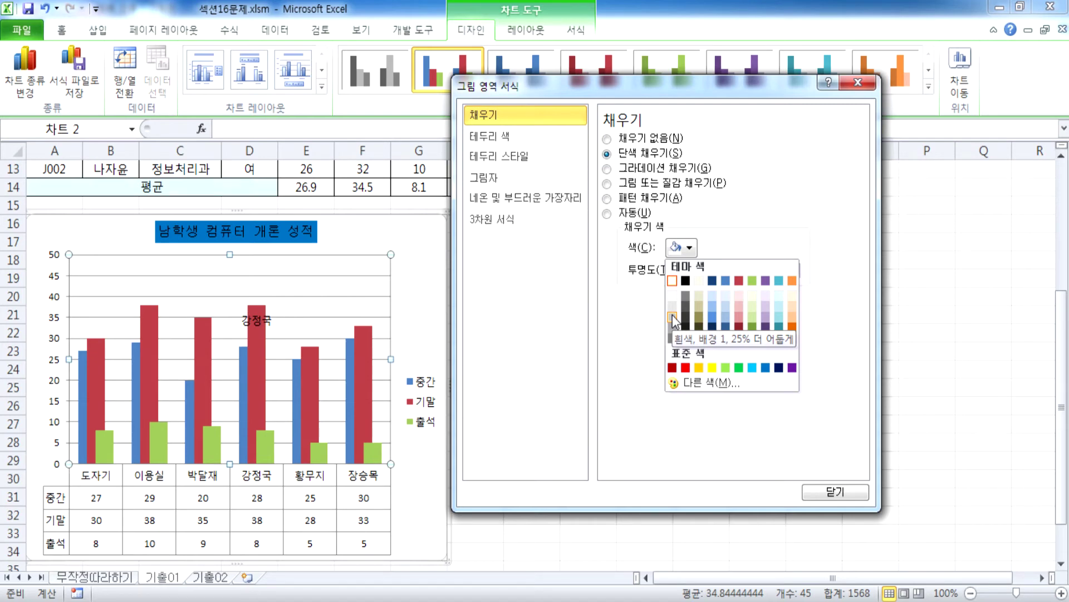
{"action": "left_click", "coordinate": [673, 317]}
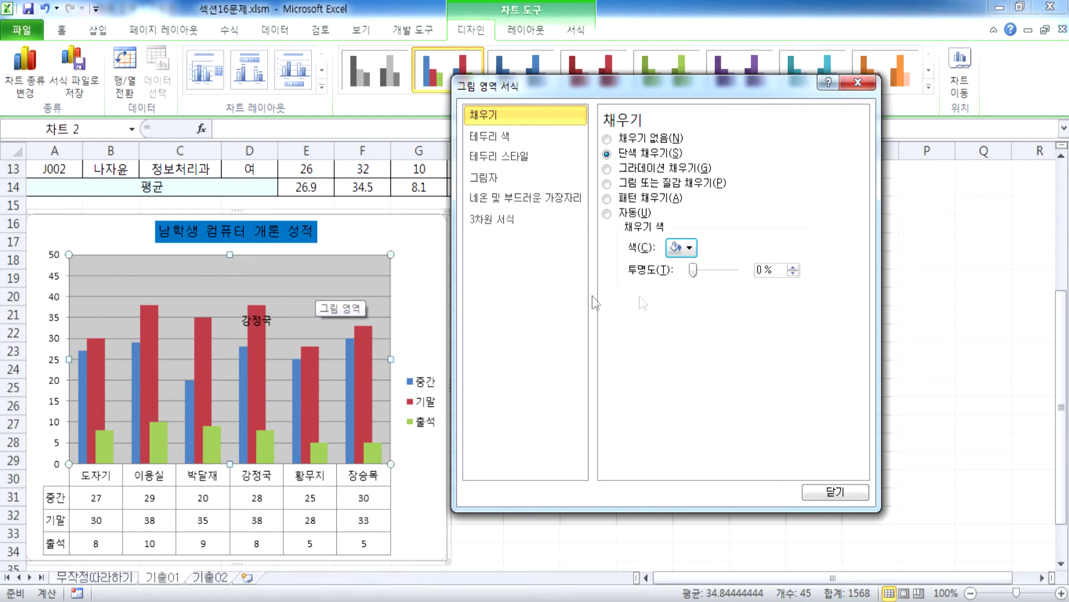
{"action": "left_click", "coordinate": [833, 492]}
Insert a horizontal text box reading "단위 : 점" in the chart's upper-left corner above the value axis and nudge it slightly upward
{"action": "left_click", "coordinate": [421, 248]}
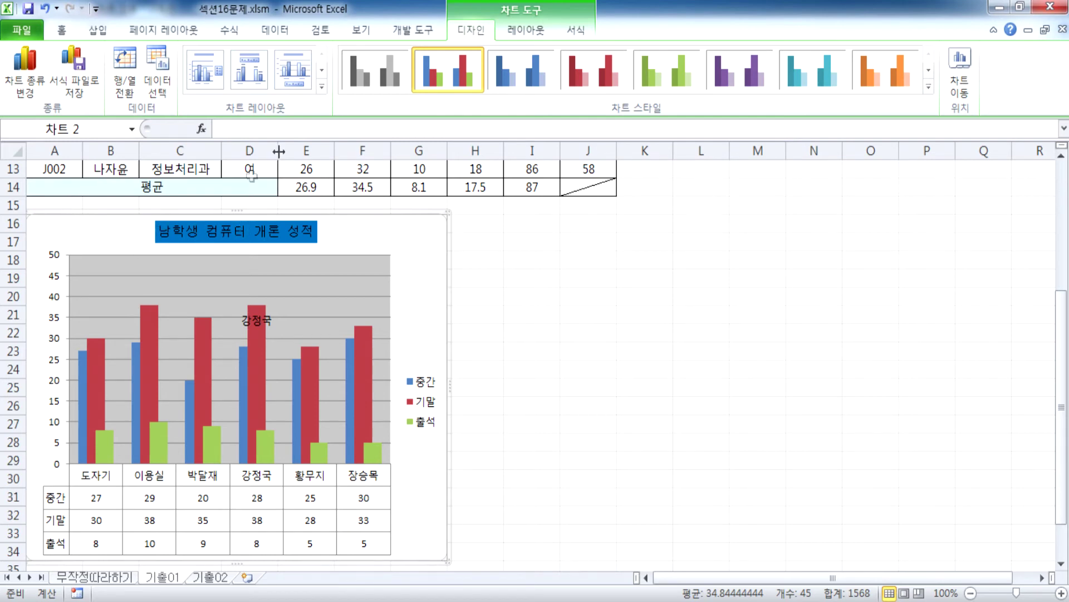
{"action": "left_click", "coordinate": [101, 31]}
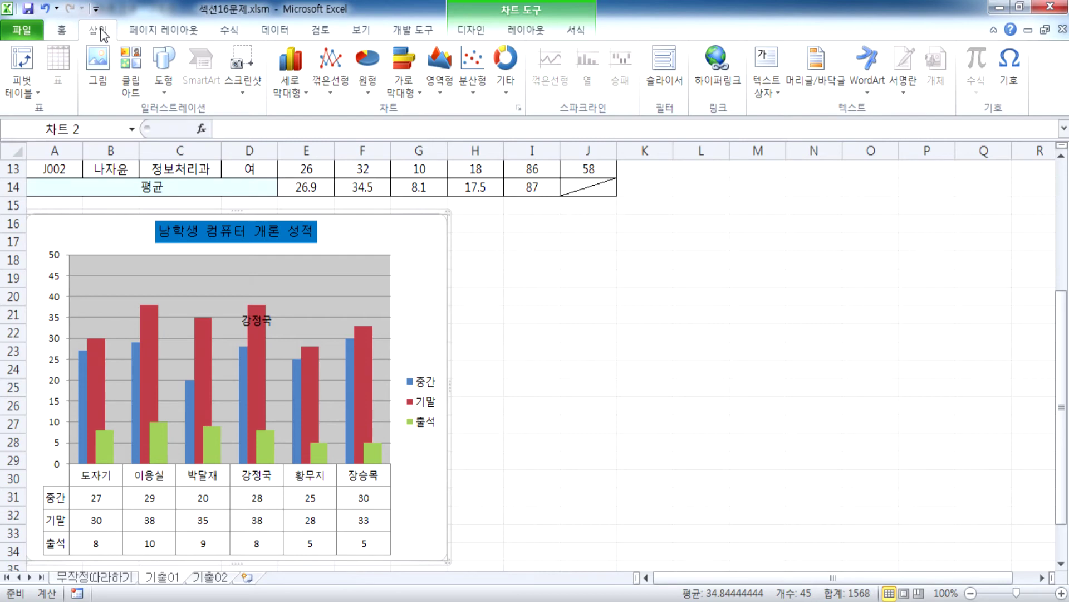
{"action": "left_click", "coordinate": [764, 66]}
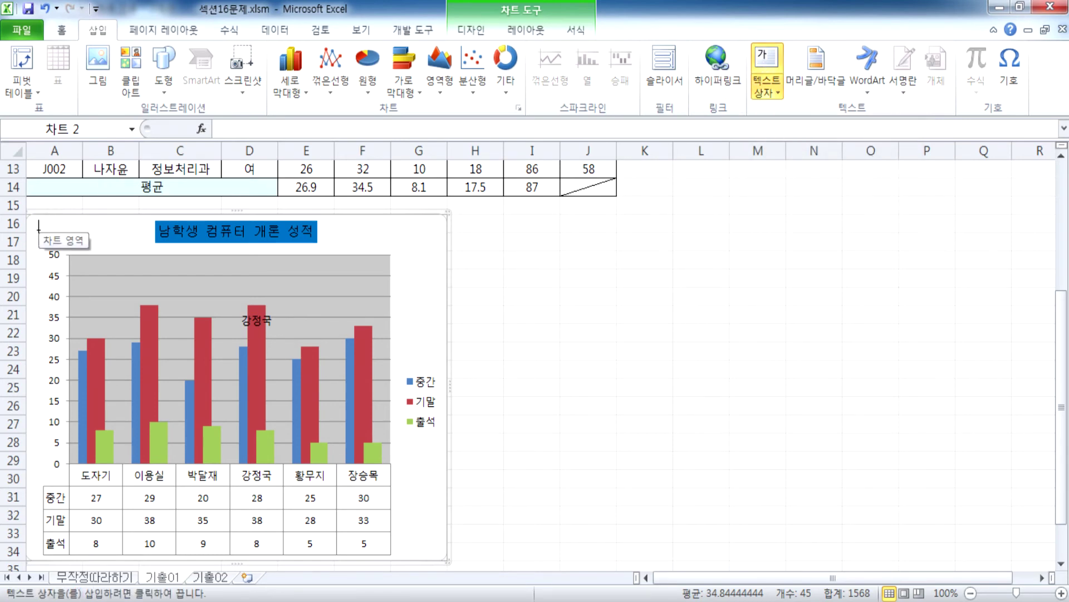
{"action": "left_click_drag", "start_coordinate": [43, 227], "coordinate": [119, 307]}
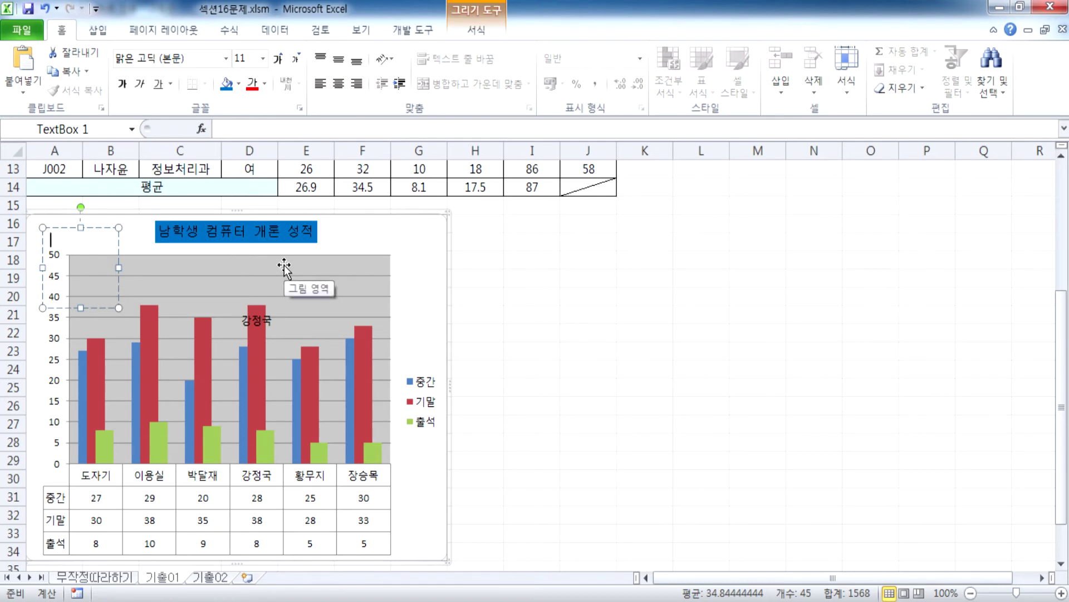
{"action": "type", "text": "단위 : "}
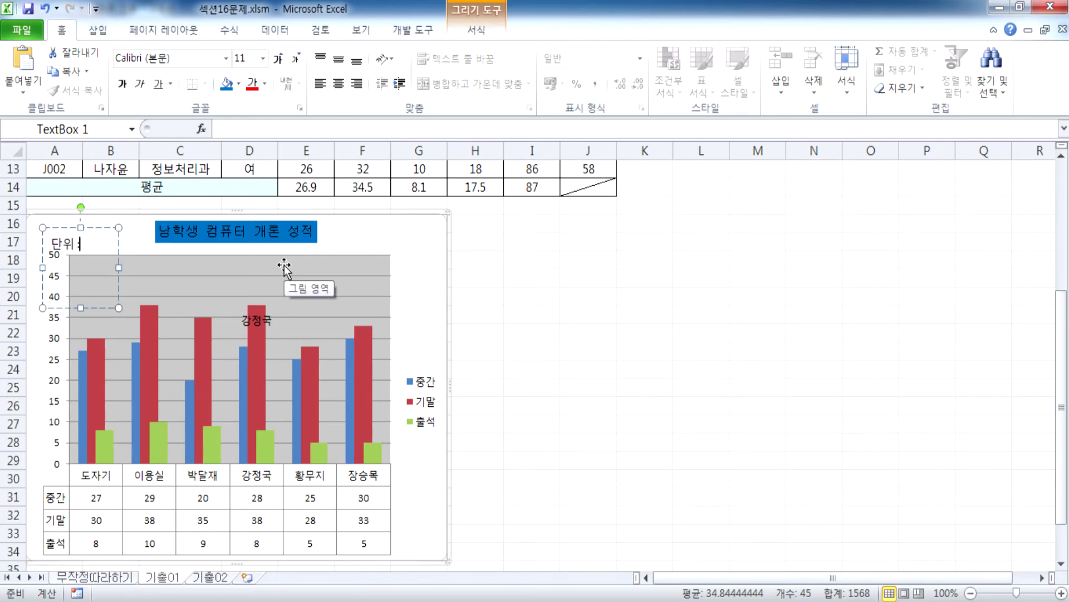
{"action": "type", "text": "점"}
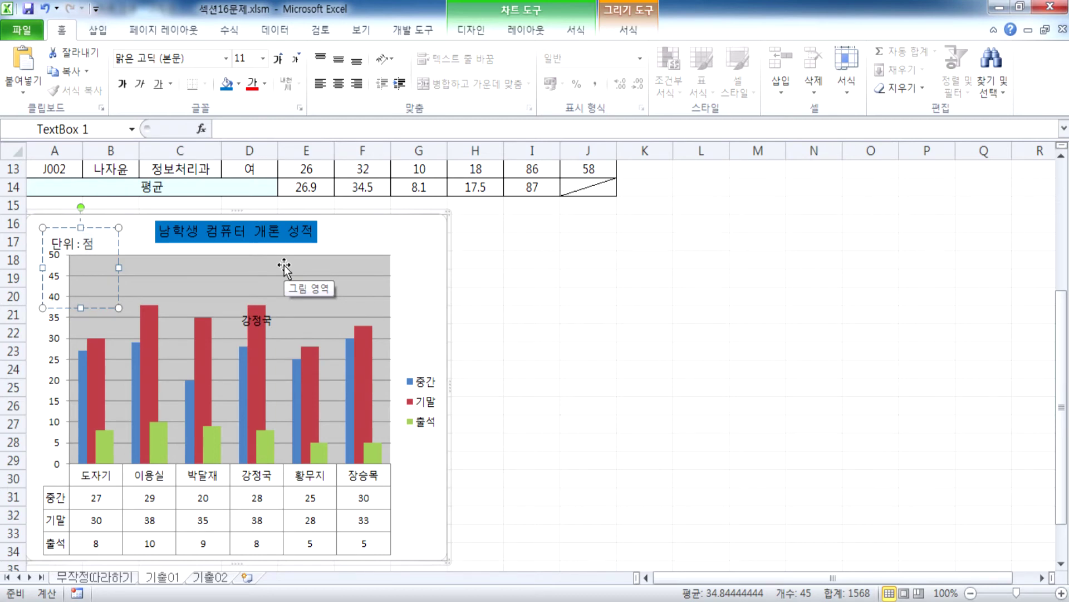
{"action": "mouse_move", "coordinate": [111, 227]}
{"action": "left_mouse_down"}
{"action": "mouse_move", "coordinate": [376, 237]}
{"action": "mouse_move", "coordinate": [102, 226]}
{"action": "left_mouse_up"}
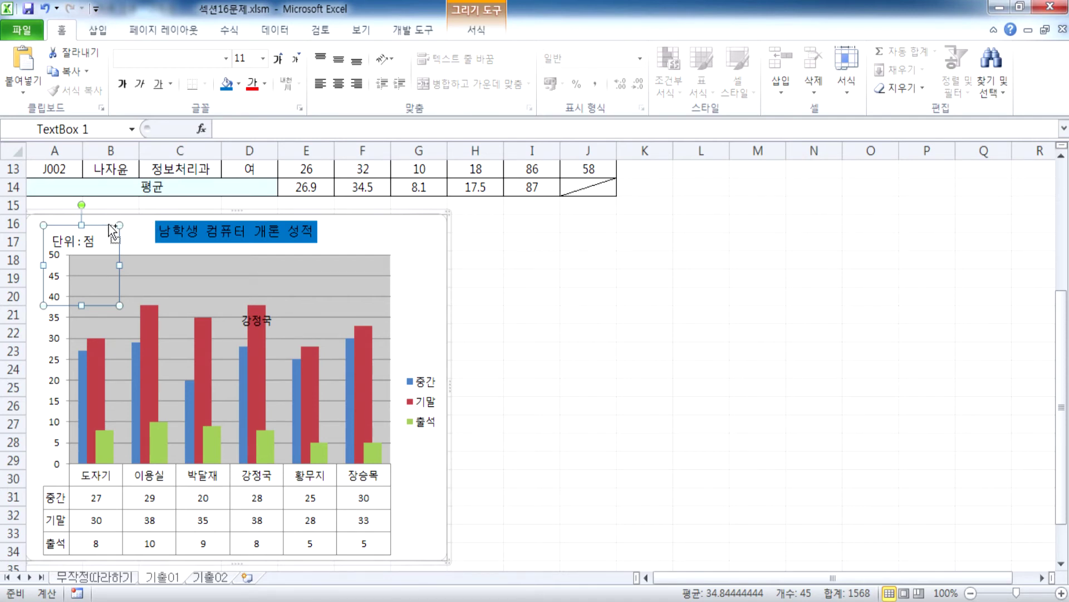
{"action": "key", "text": "ctrl+1"}
{"action": "key", "text": "Escape"}
{"action": "right_click", "coordinate": [110, 224]}
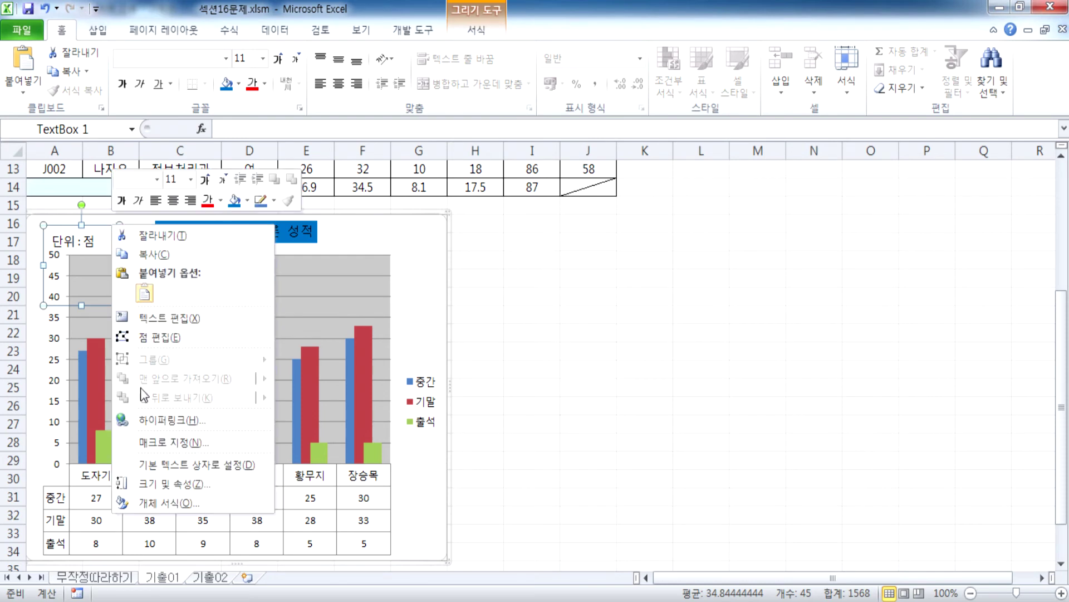
{"action": "left_click", "coordinate": [148, 500]}
{"action": "key", "text": "Escape"}
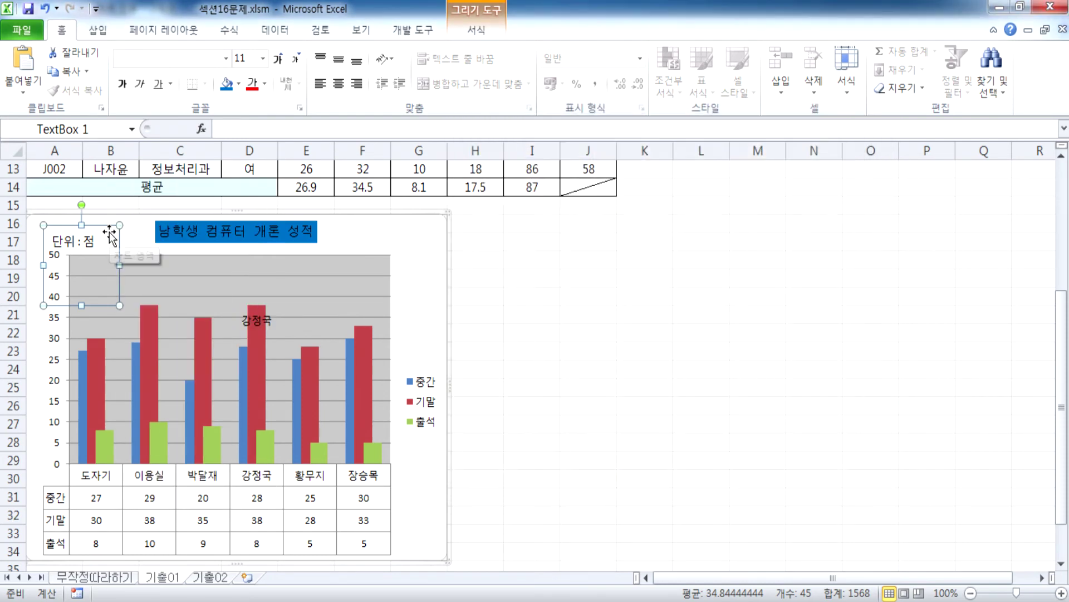
Give the "단위 : 점" text box a solid black outline and check its border against the chart
{"action": "key", "text": "ctrl+1"}
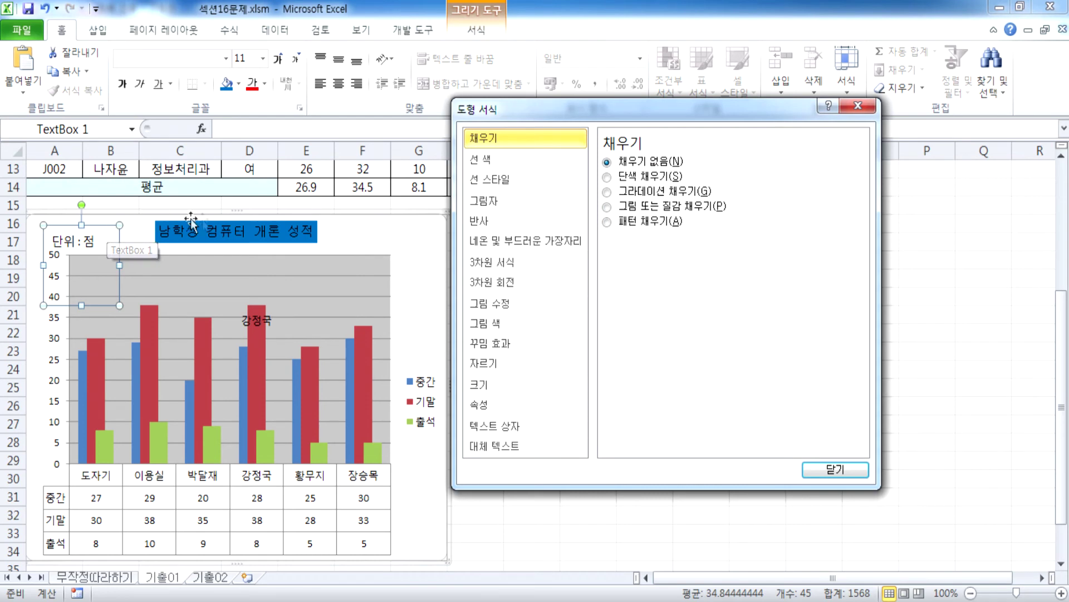
{"action": "left_click", "coordinate": [496, 164]}
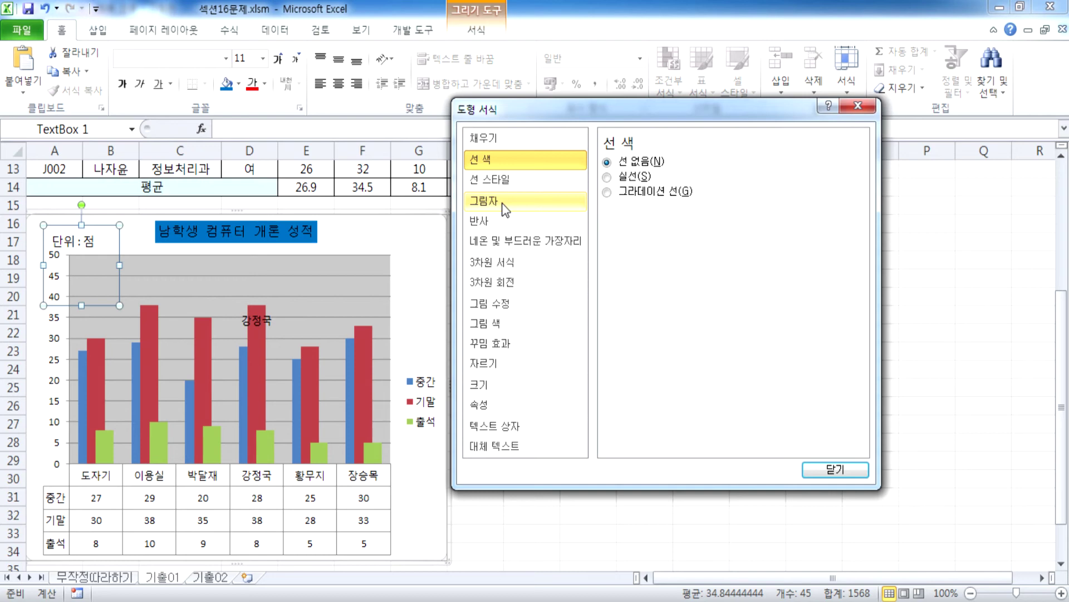
{"action": "left_click", "coordinate": [625, 178]}
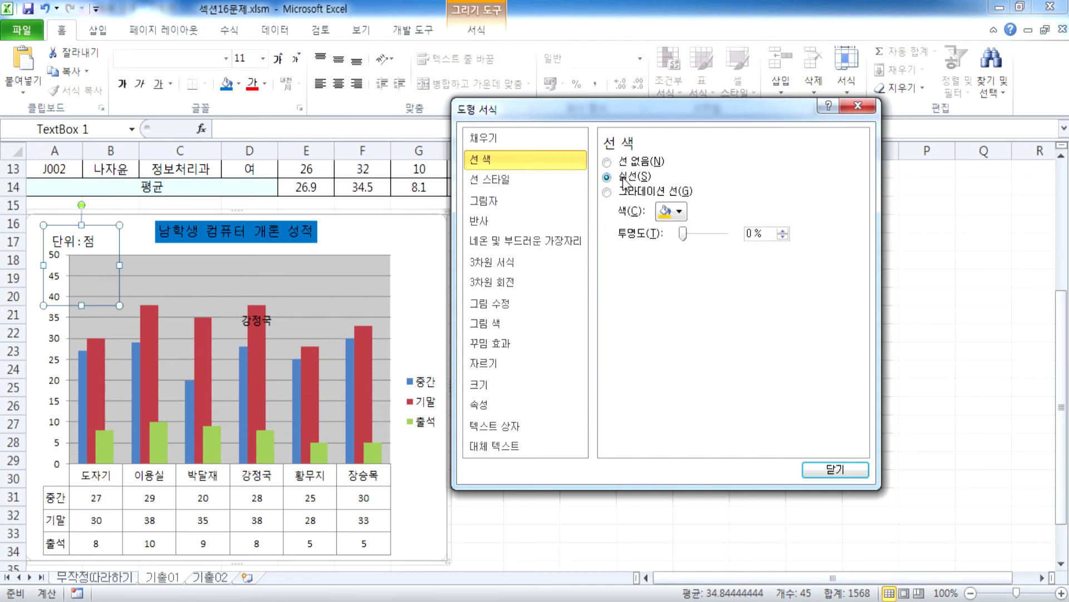
{"action": "left_click", "coordinate": [670, 215]}
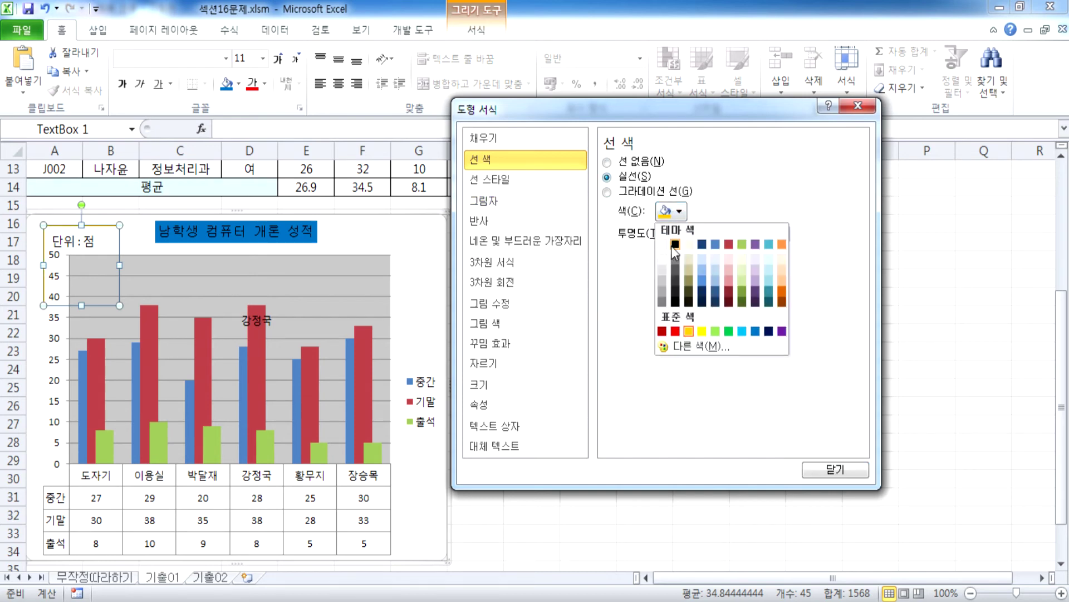
{"action": "left_click", "coordinate": [675, 254]}
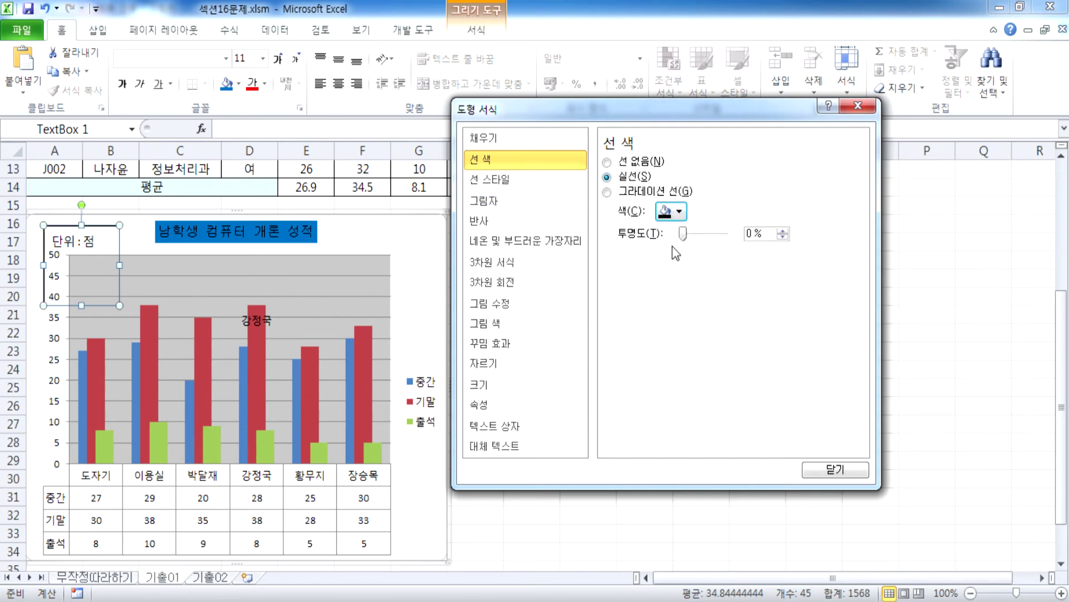
{"action": "left_click", "coordinate": [365, 246]}
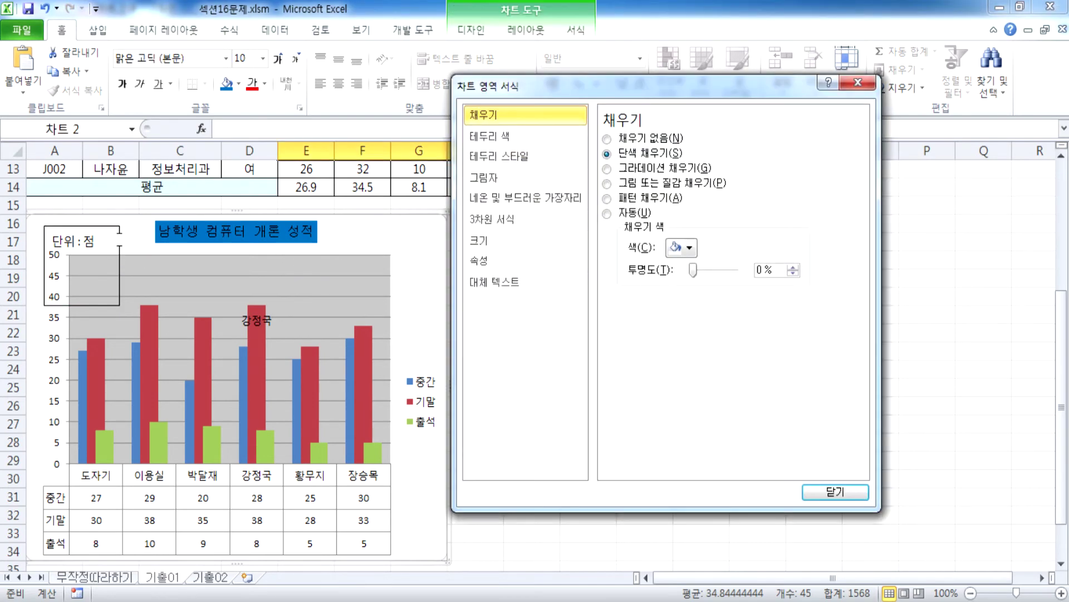
{"action": "left_click", "coordinate": [118, 240]}
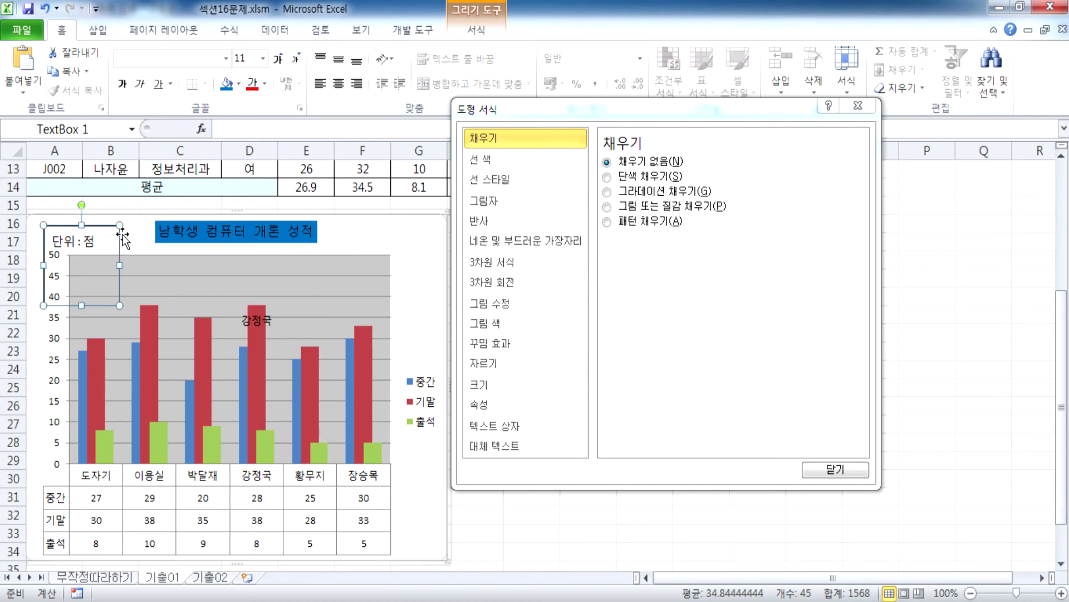
Set the "단위 : 점" text box to 굴림, size 10, and centre its text horizontally and vertically
{"action": "left_click", "coordinate": [226, 61]}
{"action": "left_click", "coordinate": [216, 232]}
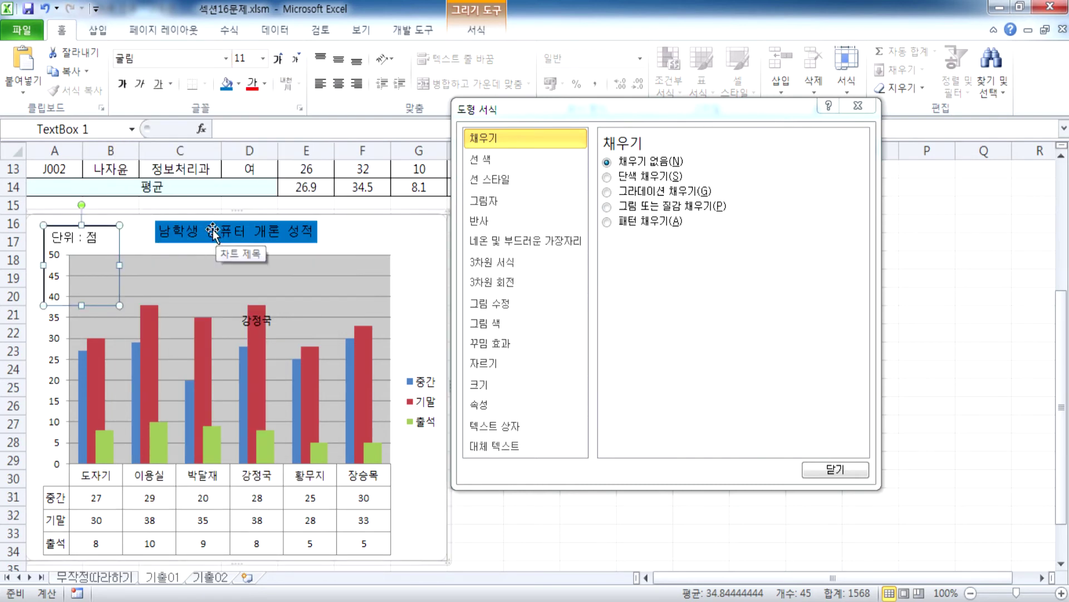
{"action": "left_click", "coordinate": [296, 63]}
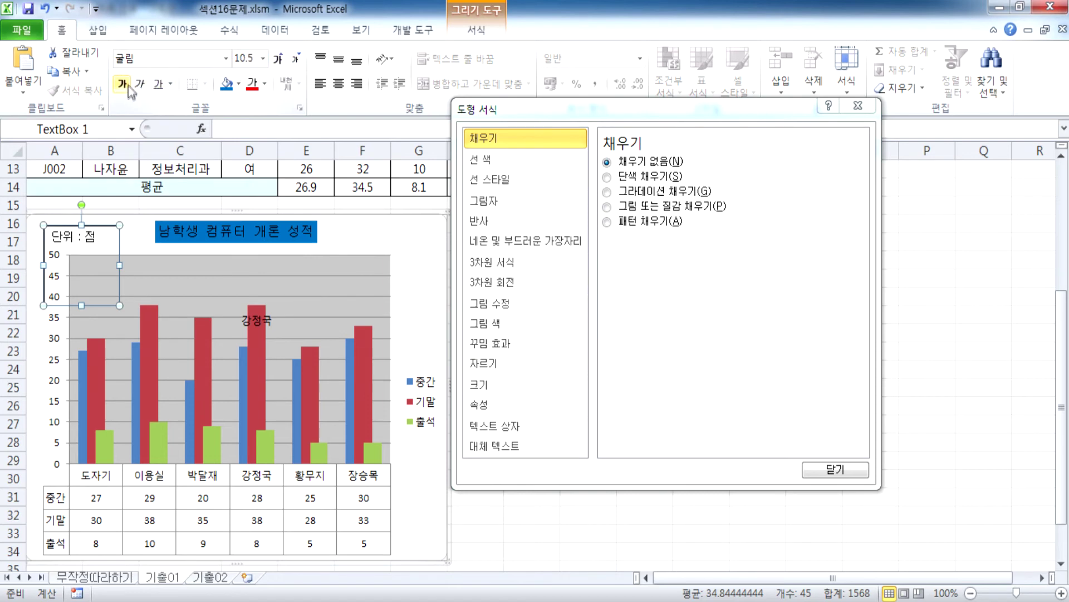
{"action": "left_click", "coordinate": [296, 62]}
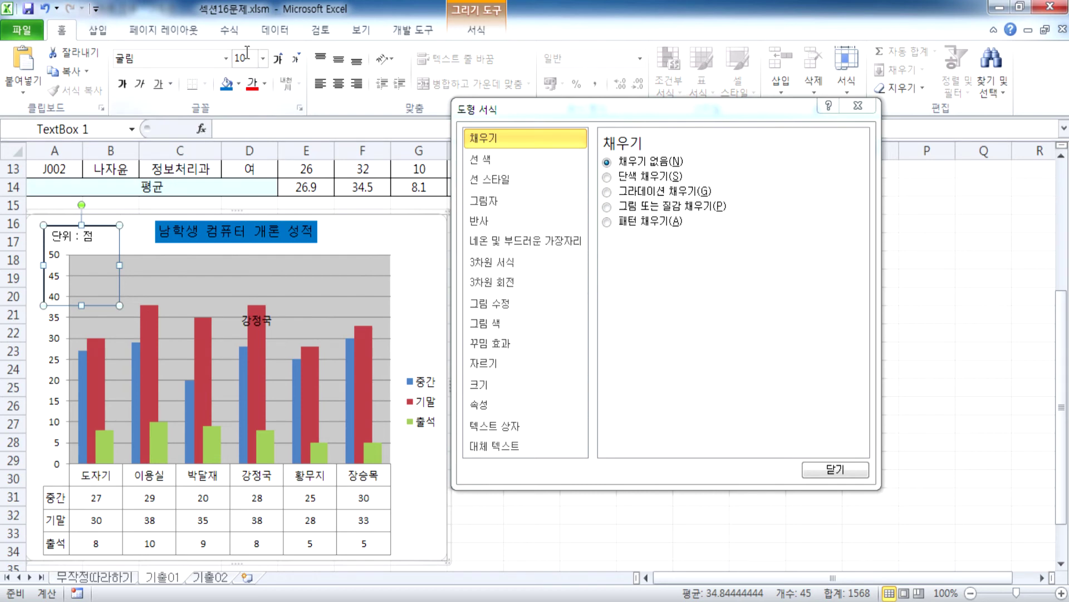
{"action": "left_click", "coordinate": [340, 84]}
{"action": "left_click", "coordinate": [339, 61]}
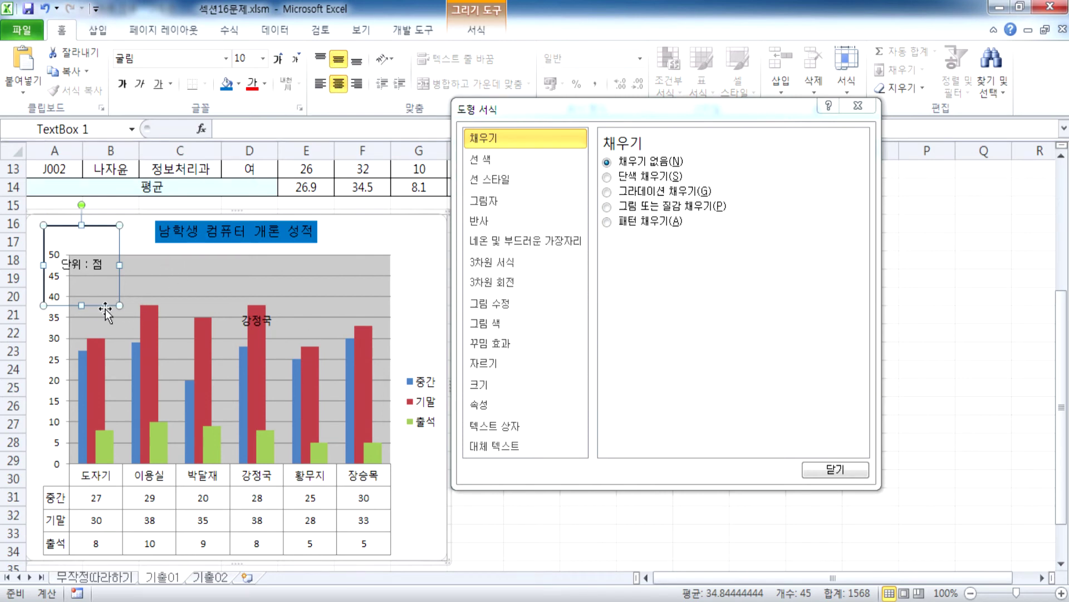
Shrink the unit text box around its text, place it in the chart's upper-left corner and close the shape formatting
{"action": "left_click_drag", "start_coordinate": [119, 305], "coordinate": [73, 220]}
{"action": "left_click", "coordinate": [830, 471]}
{"action": "left_click", "coordinate": [415, 279]}
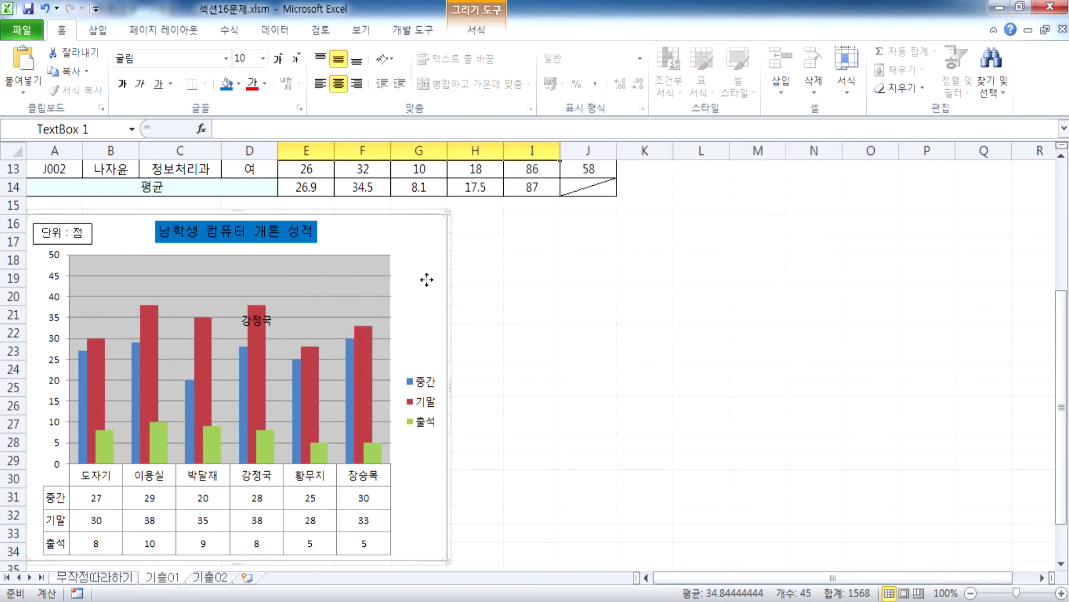
Enlarge the unit text box and compare top-left text alignment with centred alignment in both directions
{"action": "left_click", "coordinate": [87, 243]}
{"action": "left_click_drag", "start_coordinate": [83, 241], "coordinate": [196, 263]}
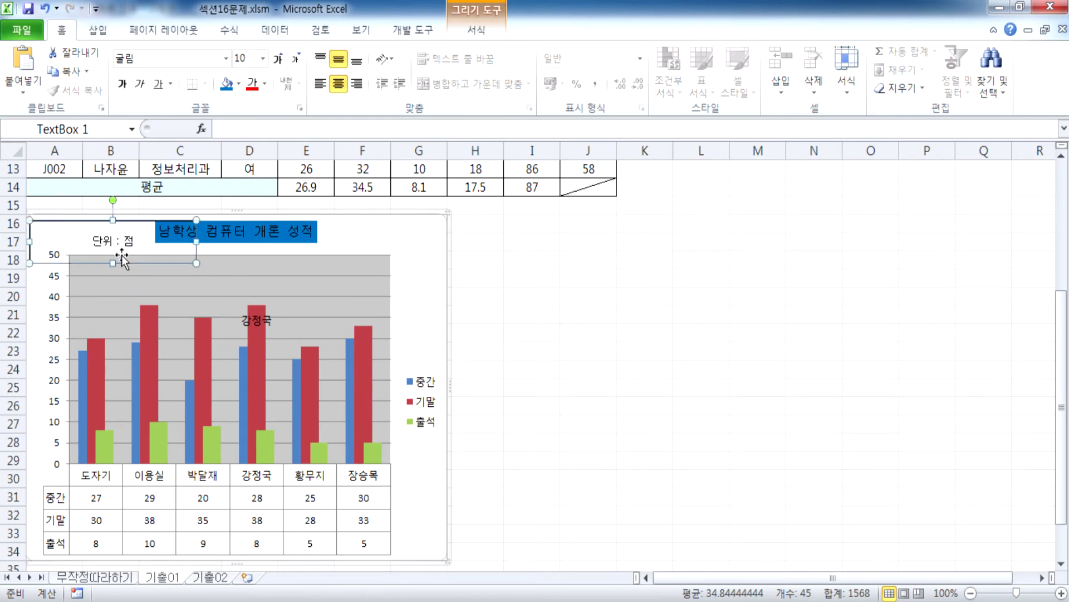
{"action": "left_click", "coordinate": [321, 59]}
{"action": "left_click", "coordinate": [321, 83]}
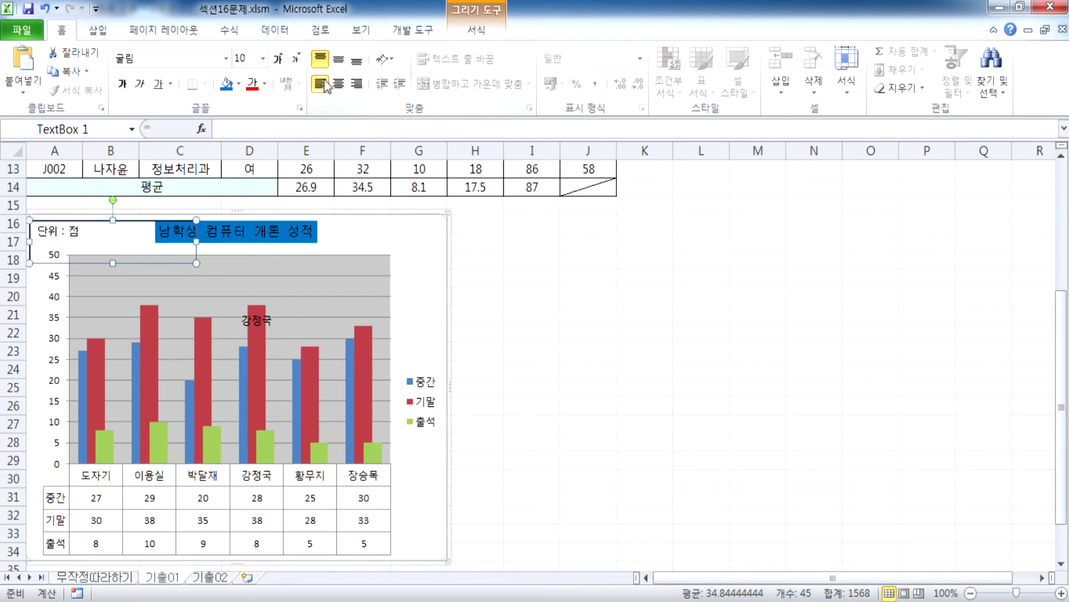
{"action": "left_click", "coordinate": [338, 59]}
{"action": "left_click", "coordinate": [339, 84]}
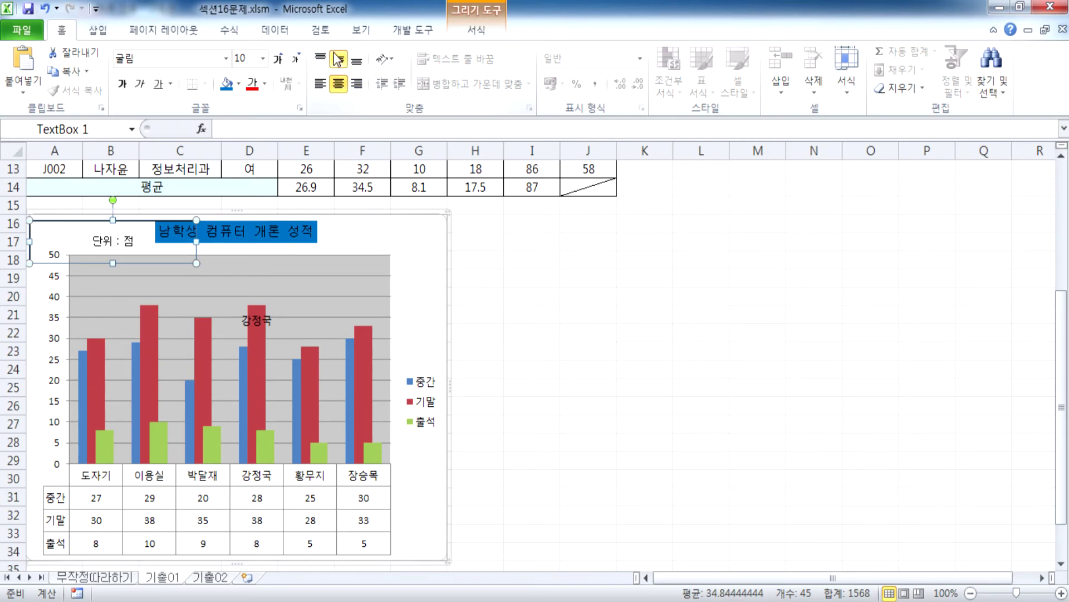
Shrink the unit text box back to fit its text and narrow it slightly, clear of the chart title
{"action": "left_click_drag", "start_coordinate": [196, 263], "coordinate": [98, 247]}
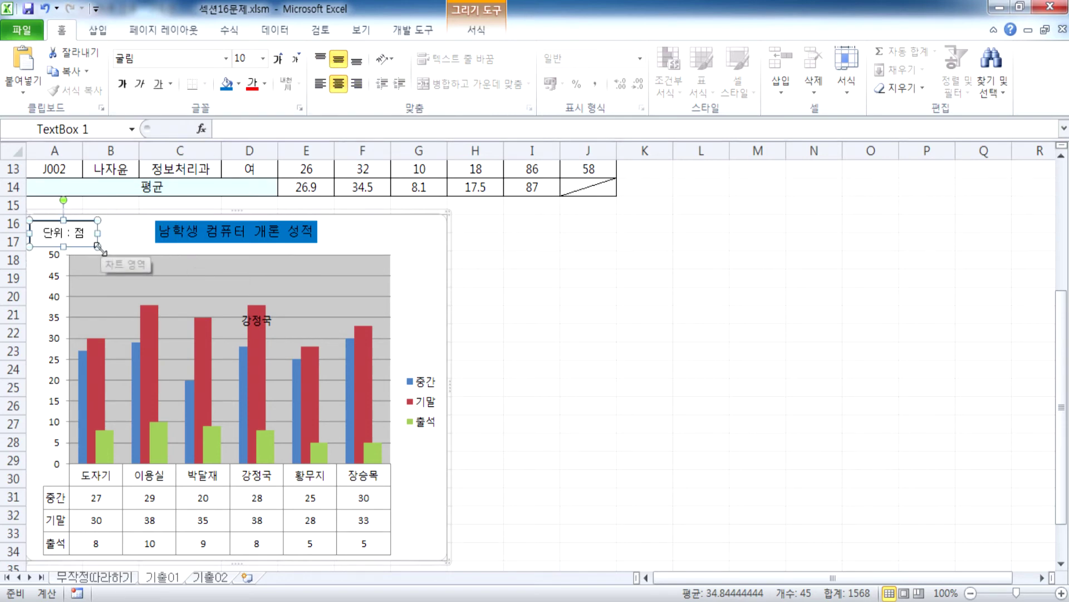
{"action": "left_click", "coordinate": [132, 235]}
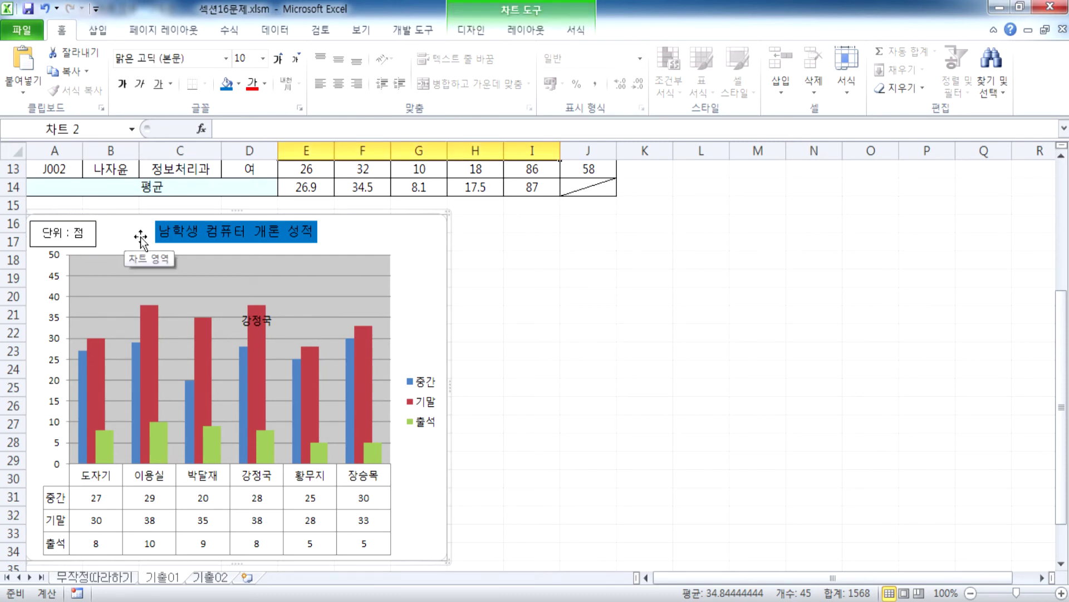
{"action": "left_click", "coordinate": [98, 238]}
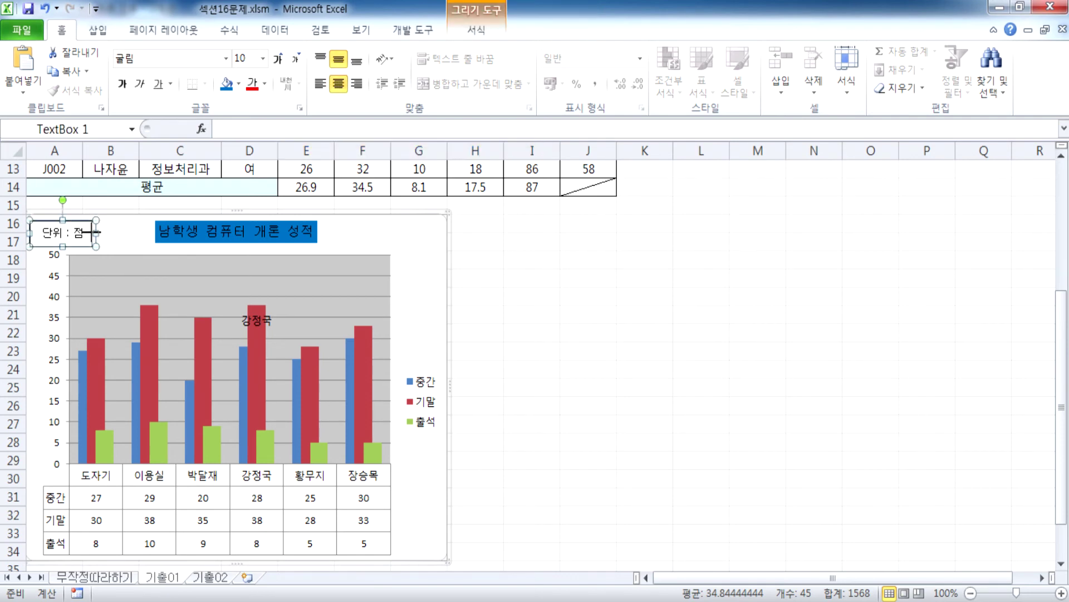
{"action": "left_click", "coordinate": [122, 246]}
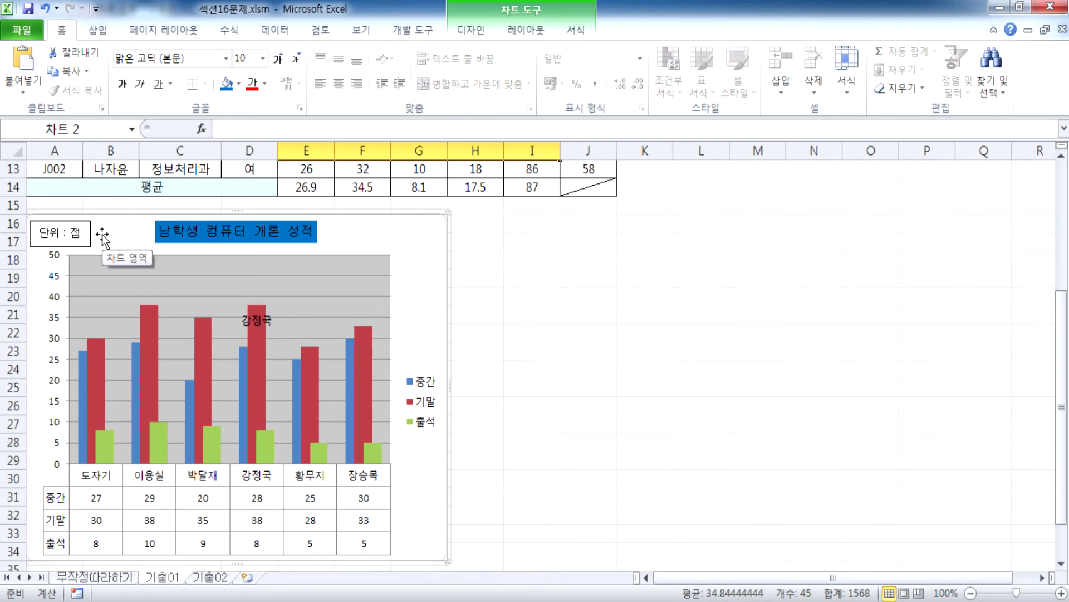
{"action": "double_click", "coordinate": [120, 234]}
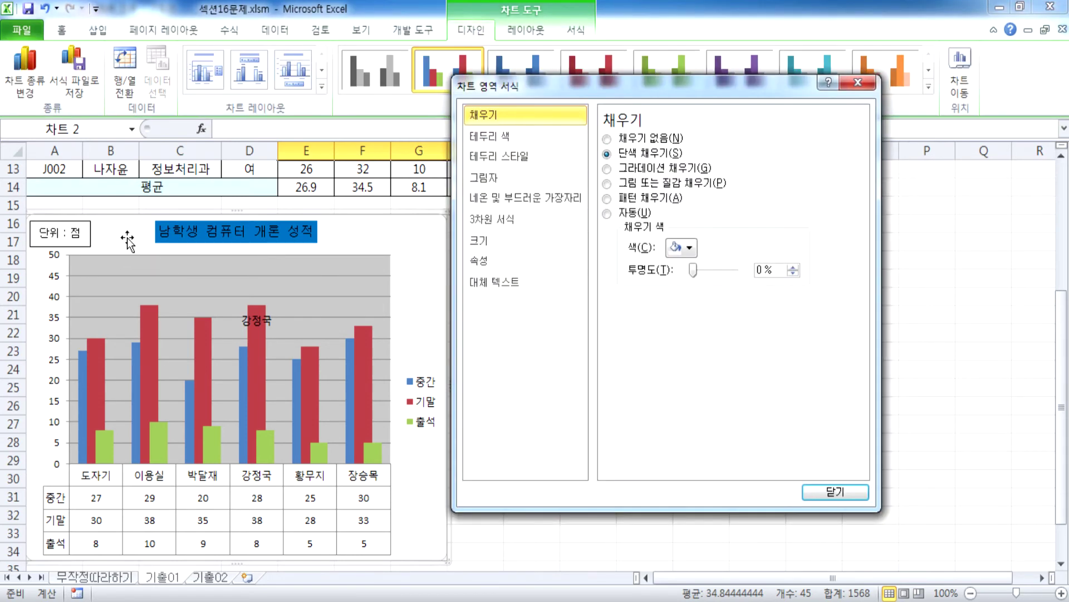
{"action": "left_click", "coordinate": [817, 494]}
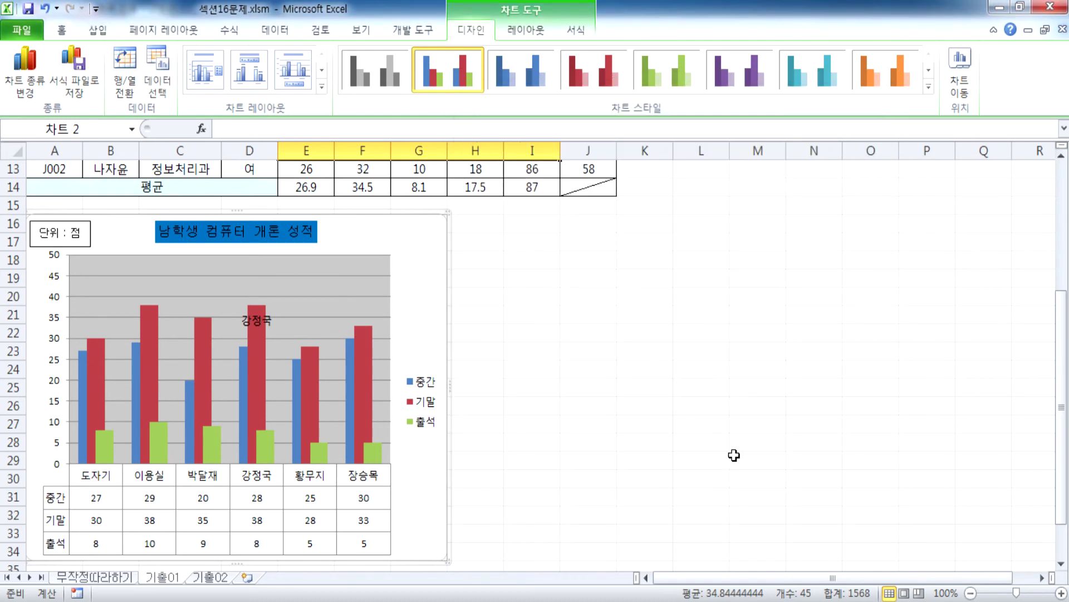
Delete the unit text box and insert a new horizontal one reading "단위 : 점" in the chart's upper-left corner
{"action": "left_click", "coordinate": [91, 238]}
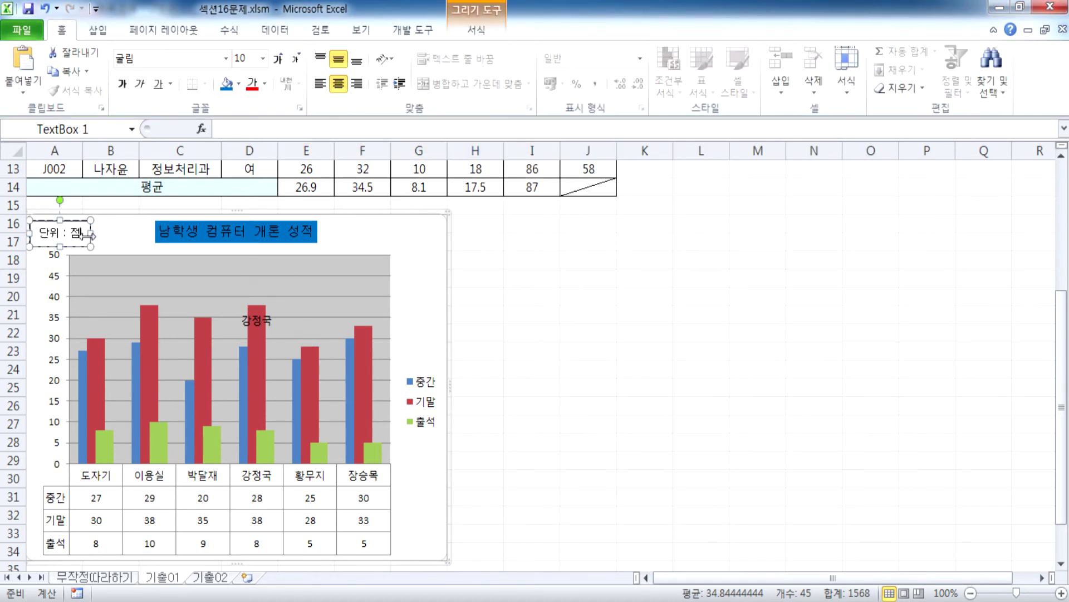
{"action": "key", "text": "Delete"}
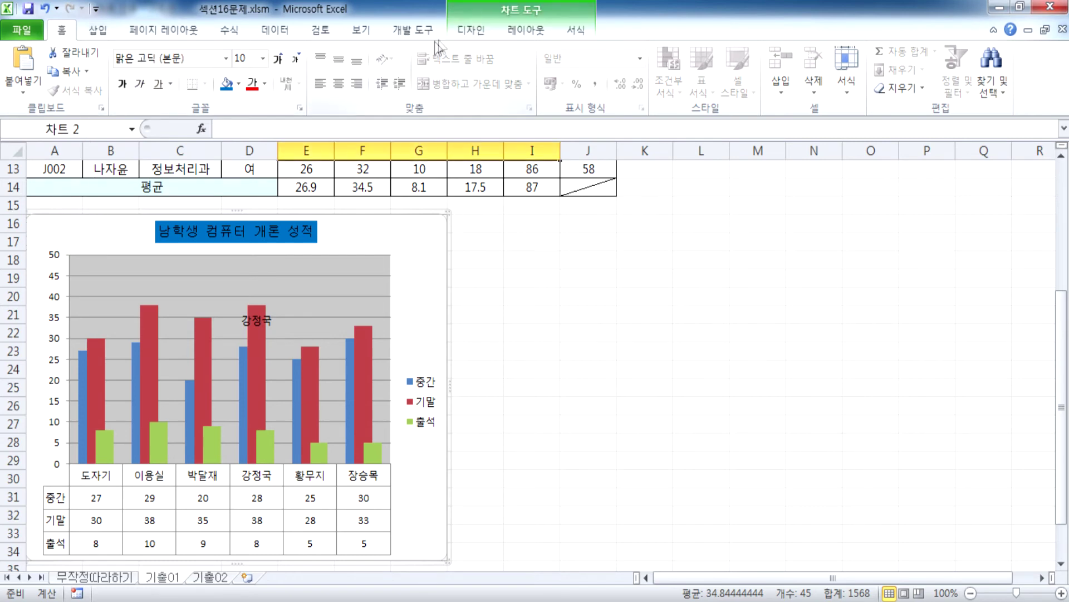
{"action": "left_click", "coordinate": [95, 30]}
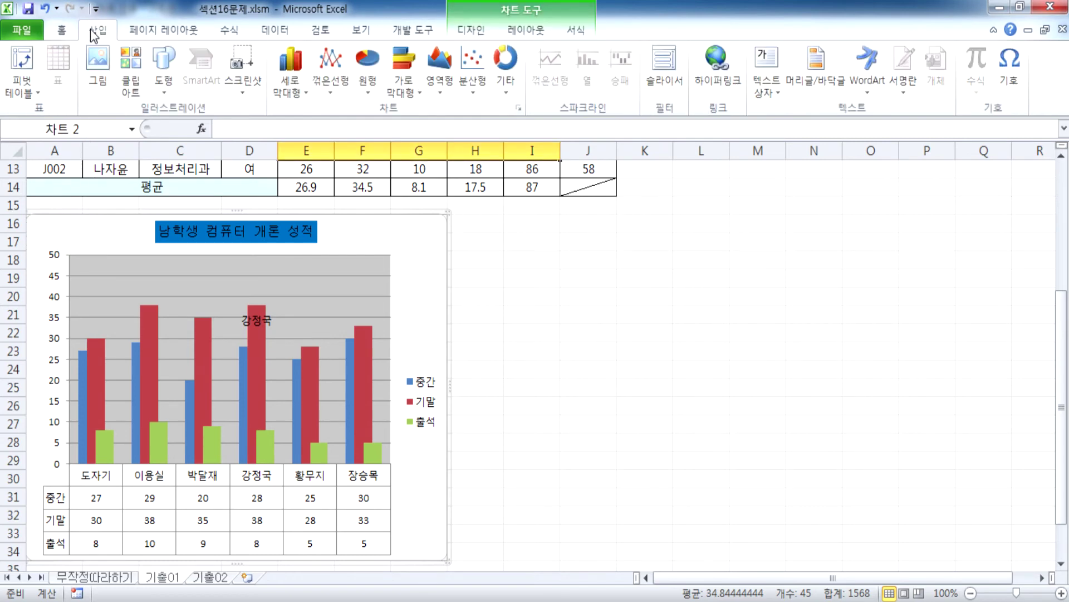
{"action": "left_click", "coordinate": [764, 66]}
{"action": "mouse_move", "coordinate": [36, 222]}
{"action": "left_mouse_down"}
{"action": "mouse_move", "coordinate": [111, 245]}
{"action": "mouse_move", "coordinate": [115, 257]}
{"action": "left_mouse_up"}
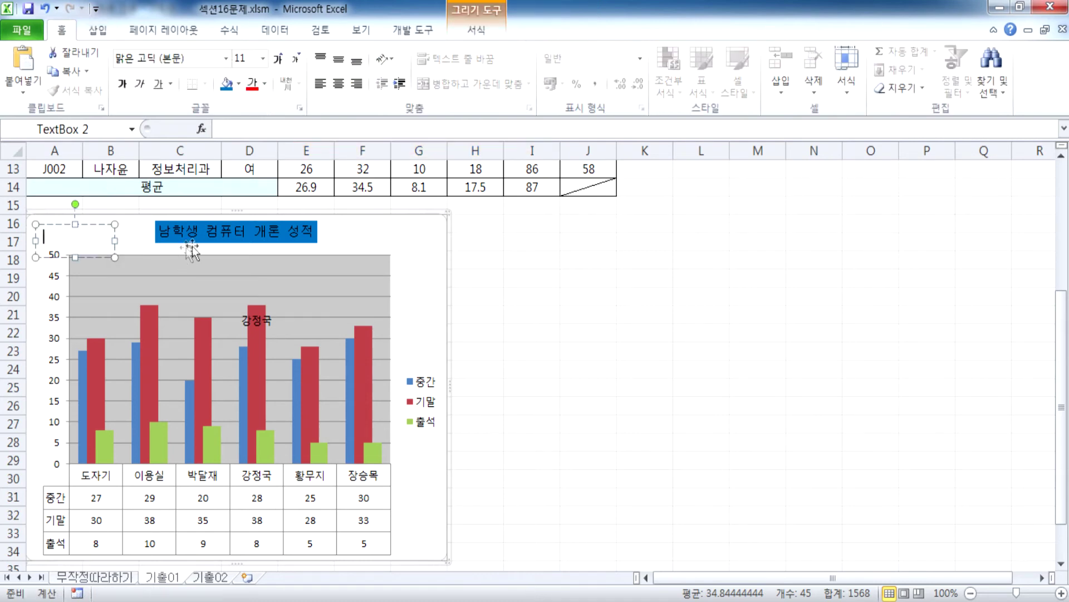
{"action": "type", "text": "단"}
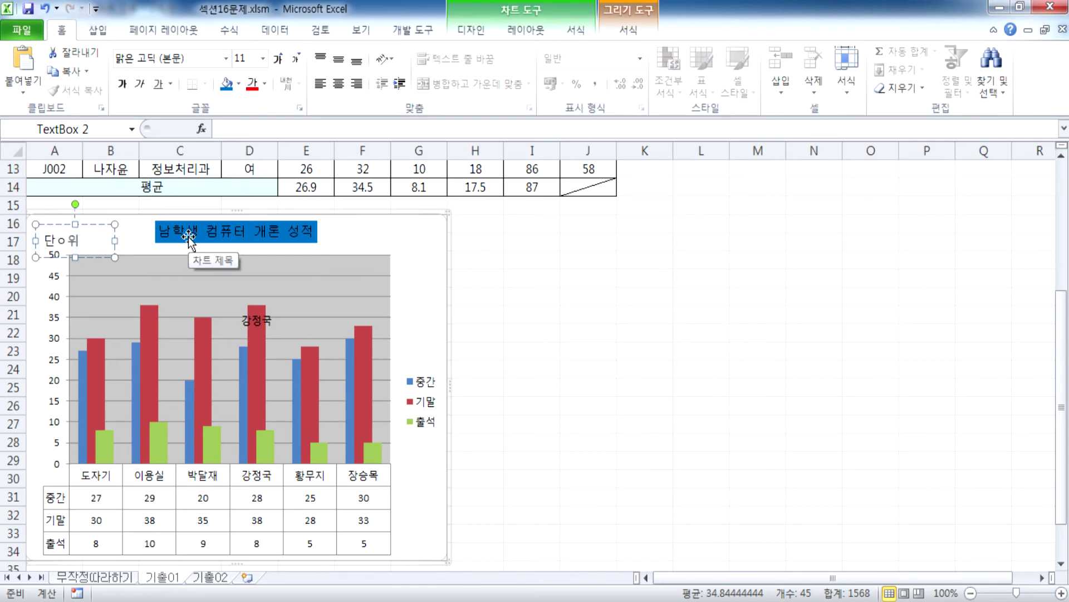
{"action": "type", "text": "위 "}
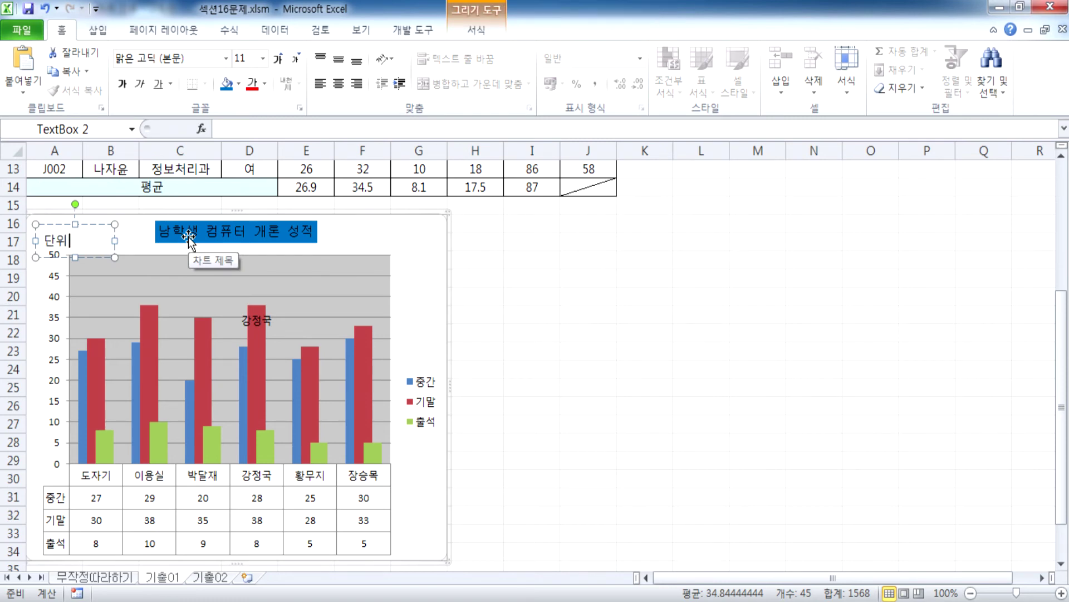
{"action": "type", "text": ": ㅈ"}
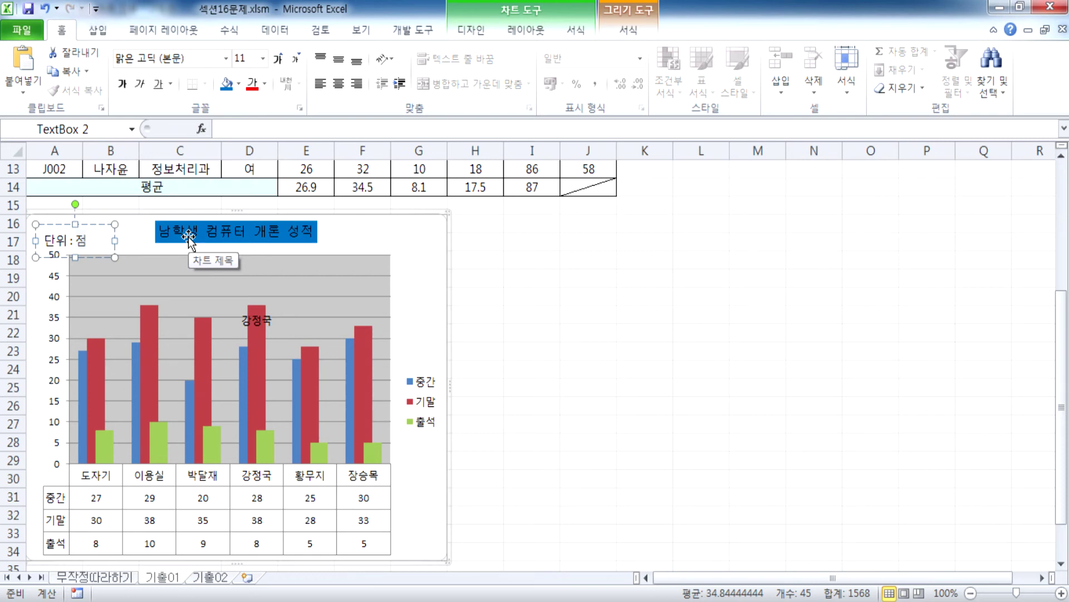
Remove the space before the colon in the new text box's text and restore it
{"action": "key", "text": "Left"}
{"action": "key", "text": "Left"}
{"action": "key", "text": "Left"}
{"action": "key", "text": "Left"}
{"action": "key", "text": "Delete"}
{"action": "key", "text": "Right"}
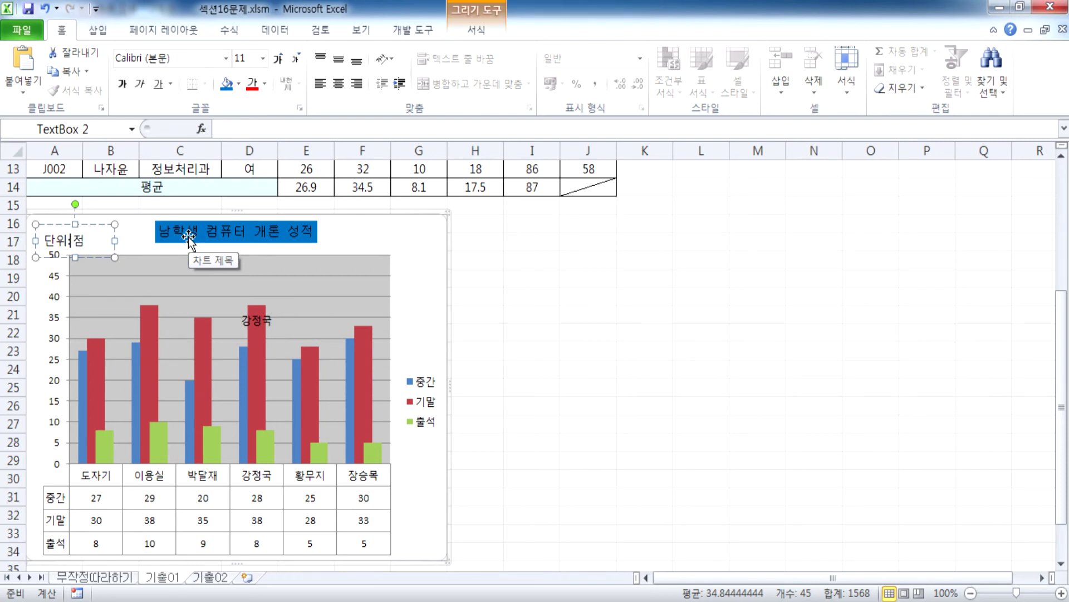
{"action": "key", "text": "Left"}
{"action": "key", "text": "Right"}
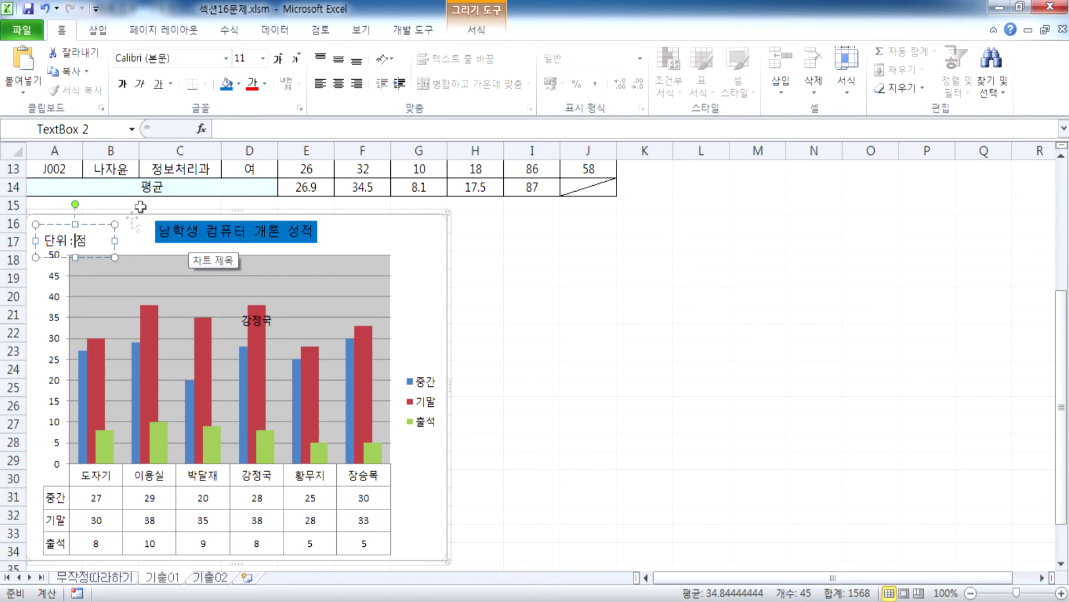
Reduce the new unit text box's size and give it a solid black outline
{"action": "mouse_move", "coordinate": [113, 256]}
{"action": "left_mouse_down"}
{"action": "mouse_move", "coordinate": [94, 252]}
{"action": "mouse_move", "coordinate": [104, 238]}
{"action": "left_mouse_up"}
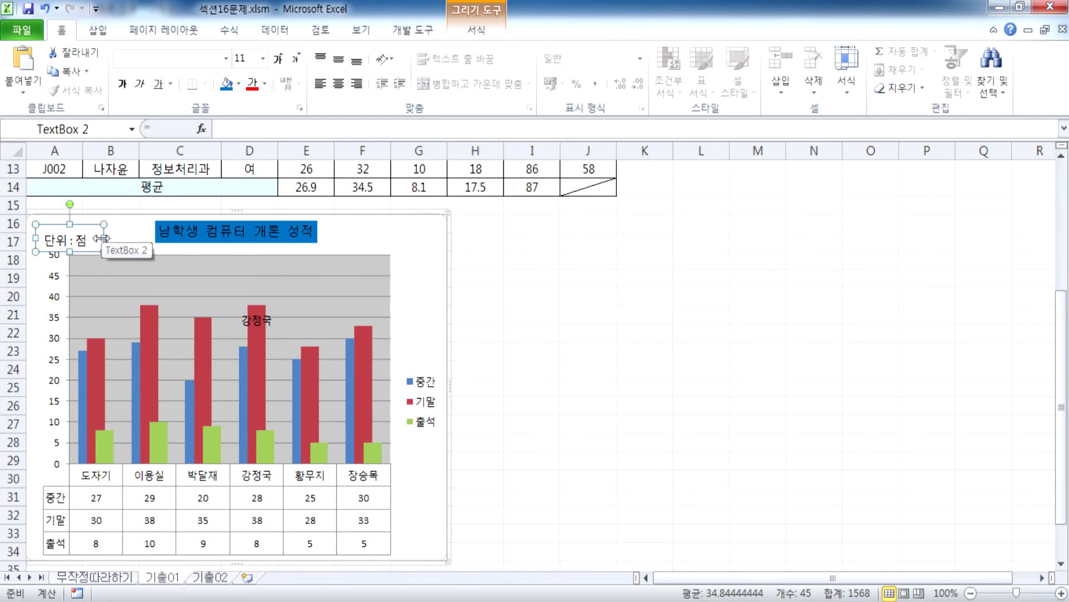
{"action": "key", "text": "ctrl+1"}
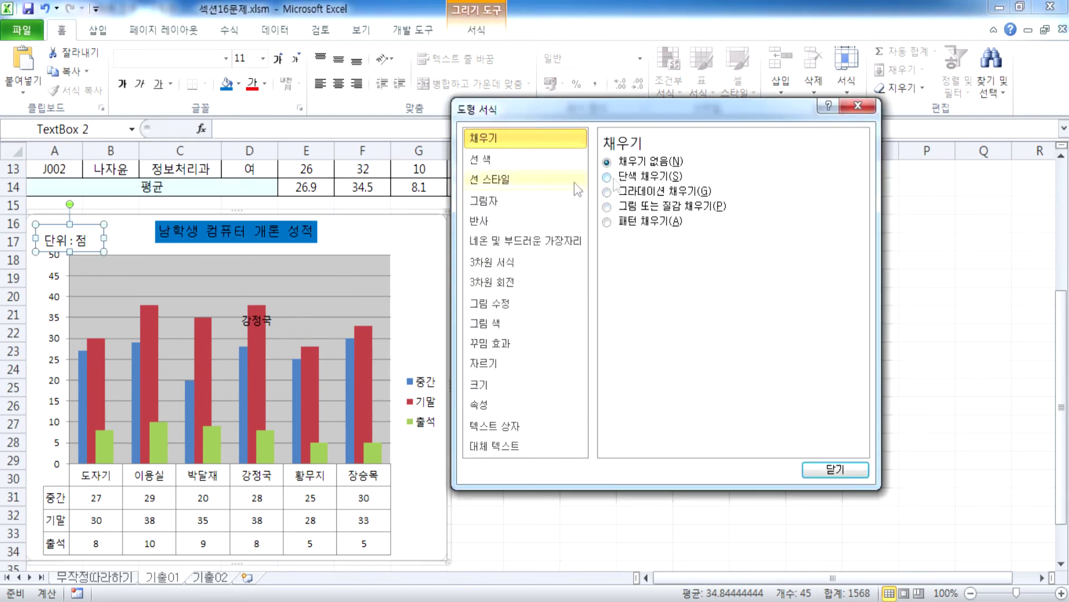
{"action": "left_click", "coordinate": [484, 160]}
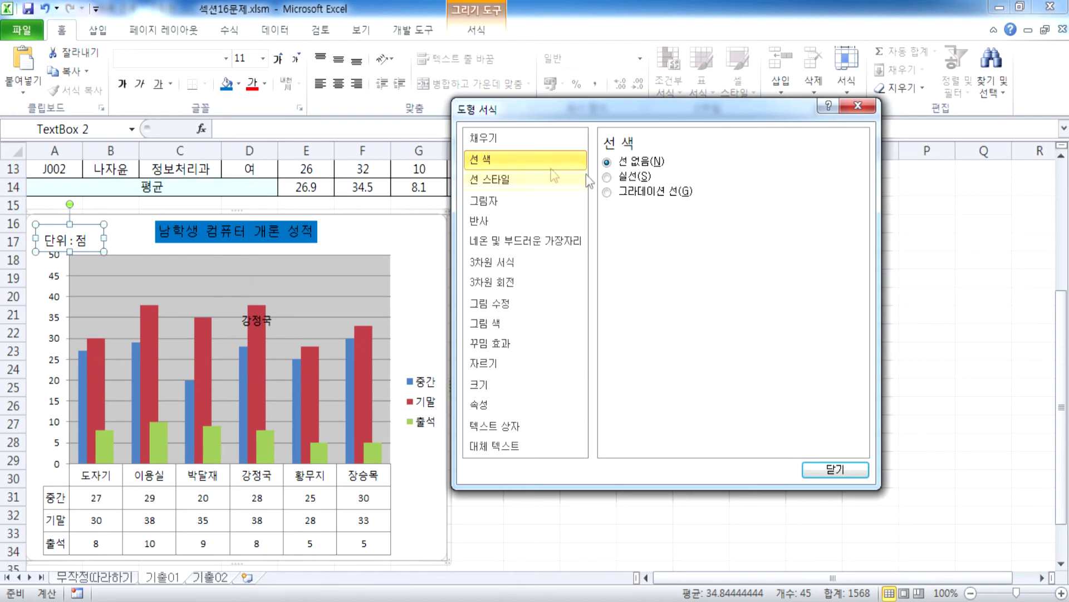
{"action": "left_click", "coordinate": [629, 177]}
{"action": "left_click", "coordinate": [672, 212]}
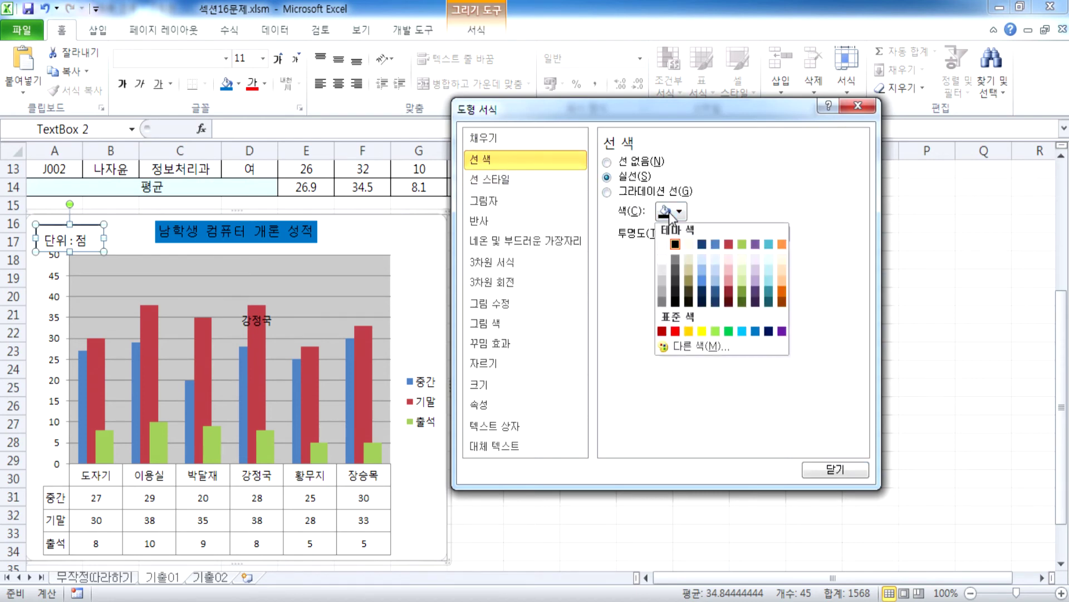
{"action": "left_click", "coordinate": [675, 244]}
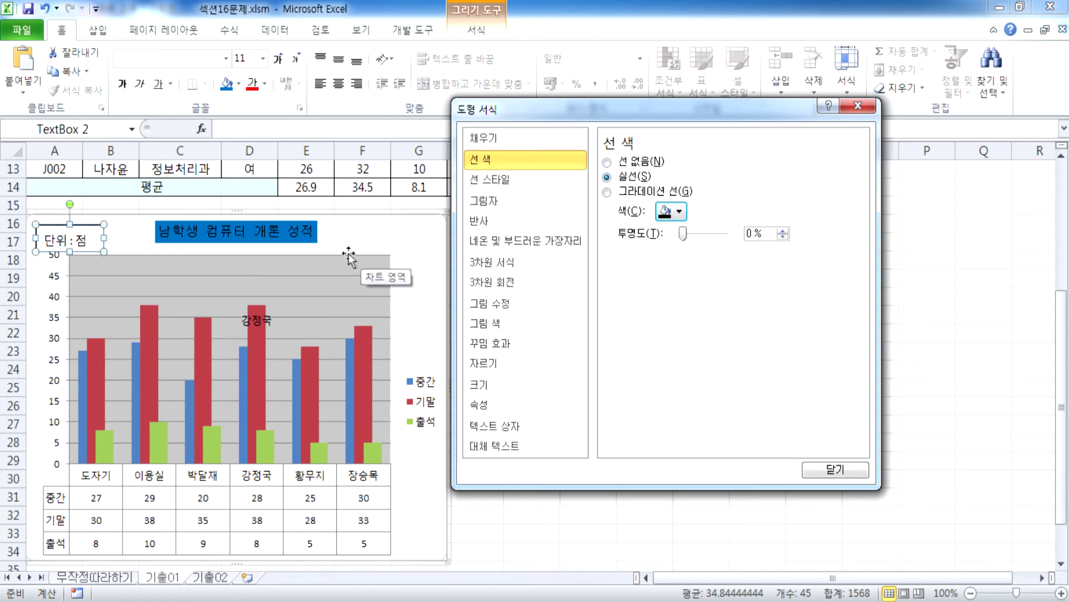
Move the unit text box further into the chart's corner, centre its text both ways, tighten its frame and close the formatting dialog
{"action": "left_click", "coordinate": [90, 224]}
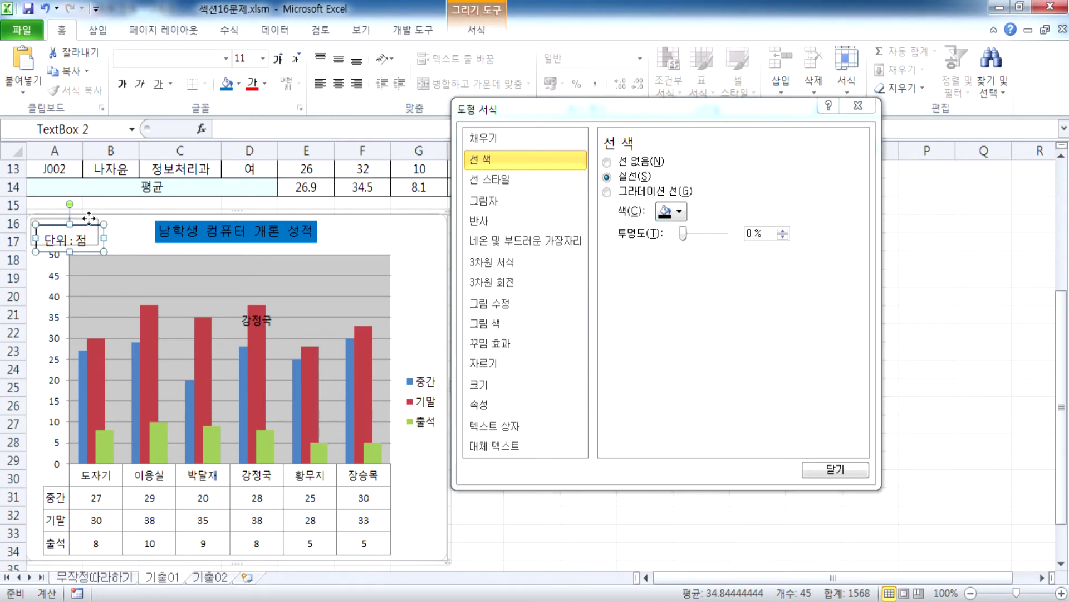
{"action": "left_click_drag", "start_coordinate": [89, 217], "coordinate": [83, 210]}
{"action": "left_click", "coordinate": [338, 83]}
{"action": "left_click", "coordinate": [338, 59]}
{"action": "left_click_drag", "start_coordinate": [97, 245], "coordinate": [92, 249]}
{"action": "left_click", "coordinate": [85, 255]}
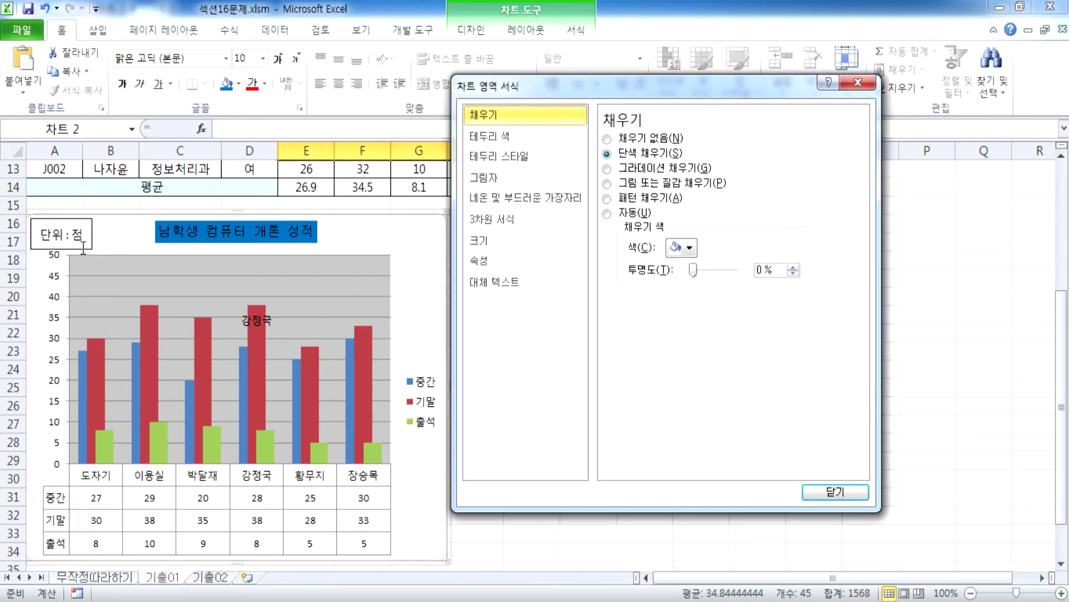
{"action": "left_click", "coordinate": [74, 250]}
{"action": "left_click", "coordinate": [65, 254]}
{"action": "left_click", "coordinate": [61, 251]}
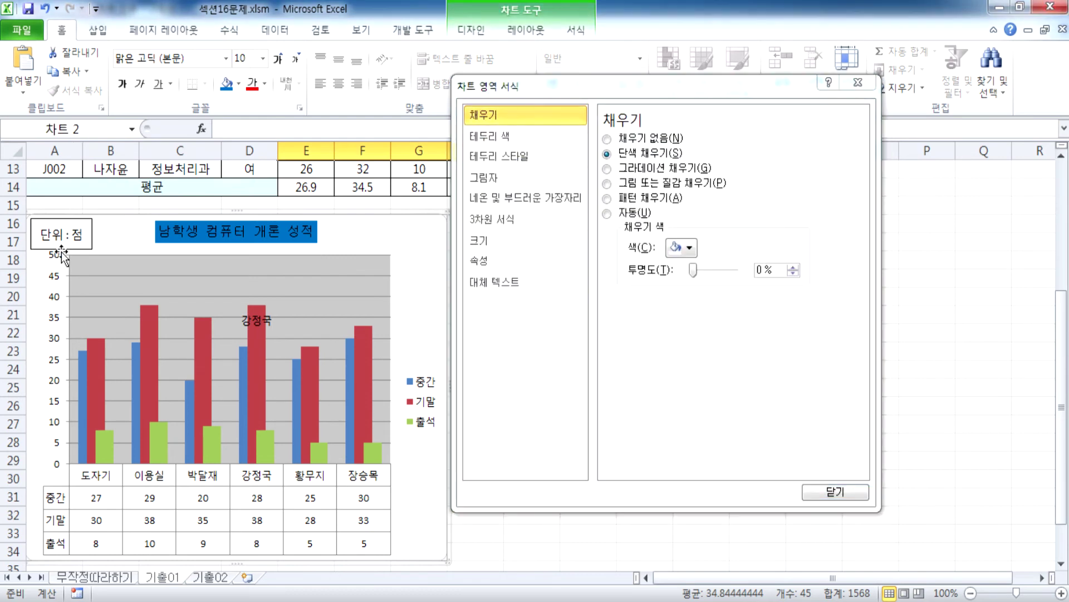
{"action": "left_click", "coordinate": [835, 492]}
Stretch the unit text box downward and shorten it again so it ends just above the value axis labels
{"action": "left_click", "coordinate": [93, 246]}
{"action": "left_click_drag", "start_coordinate": [60, 250], "coordinate": [60, 266]}
{"action": "left_click", "coordinate": [139, 245]}
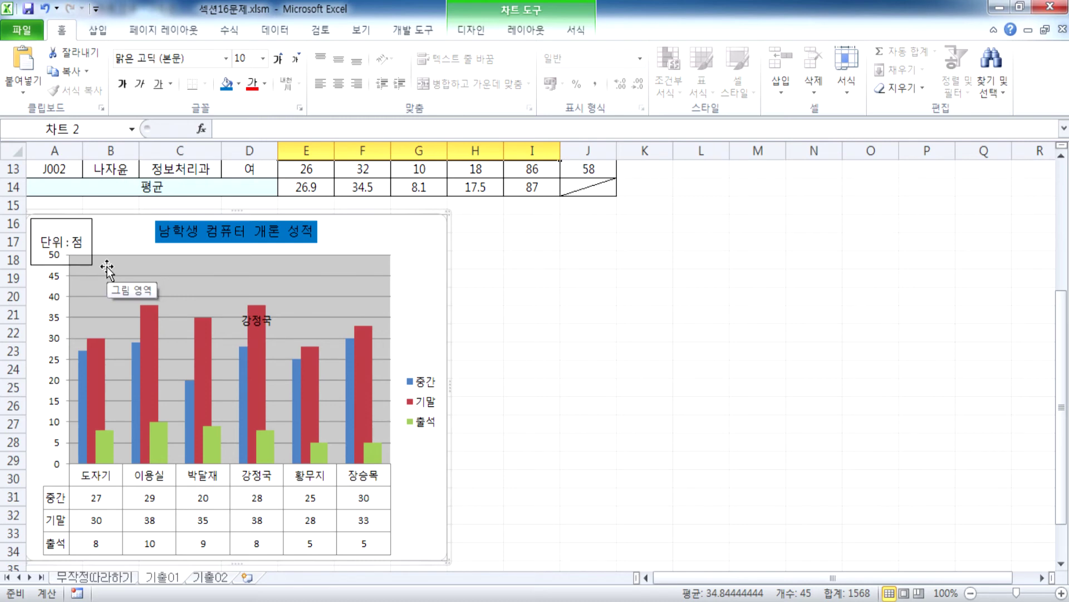
{"action": "left_click", "coordinate": [72, 245]}
{"action": "left_click_drag", "start_coordinate": [61, 265], "coordinate": [61, 244]}
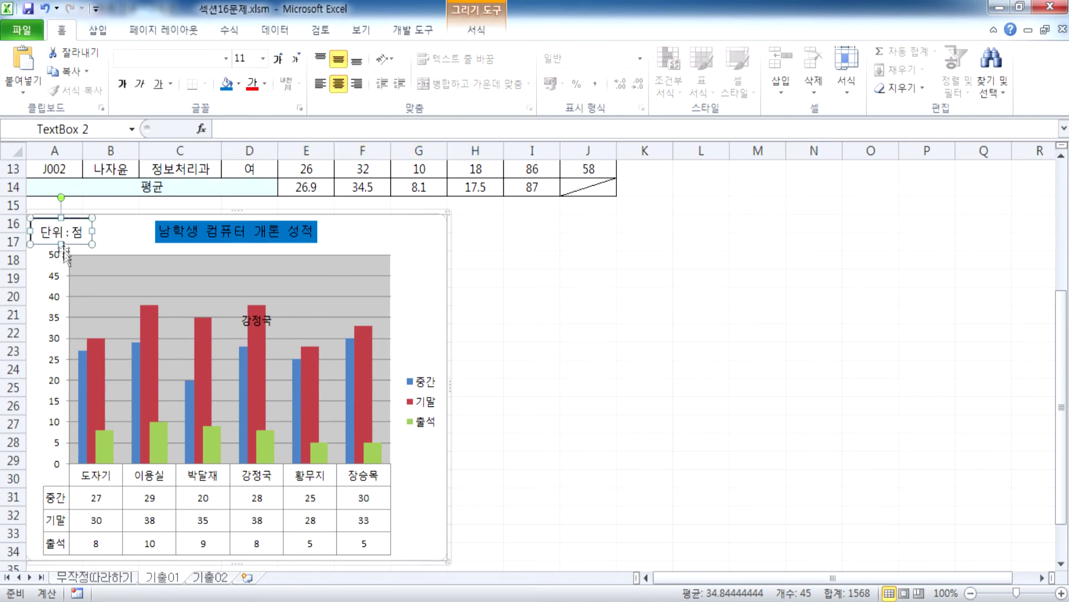
{"action": "left_click", "coordinate": [124, 244]}
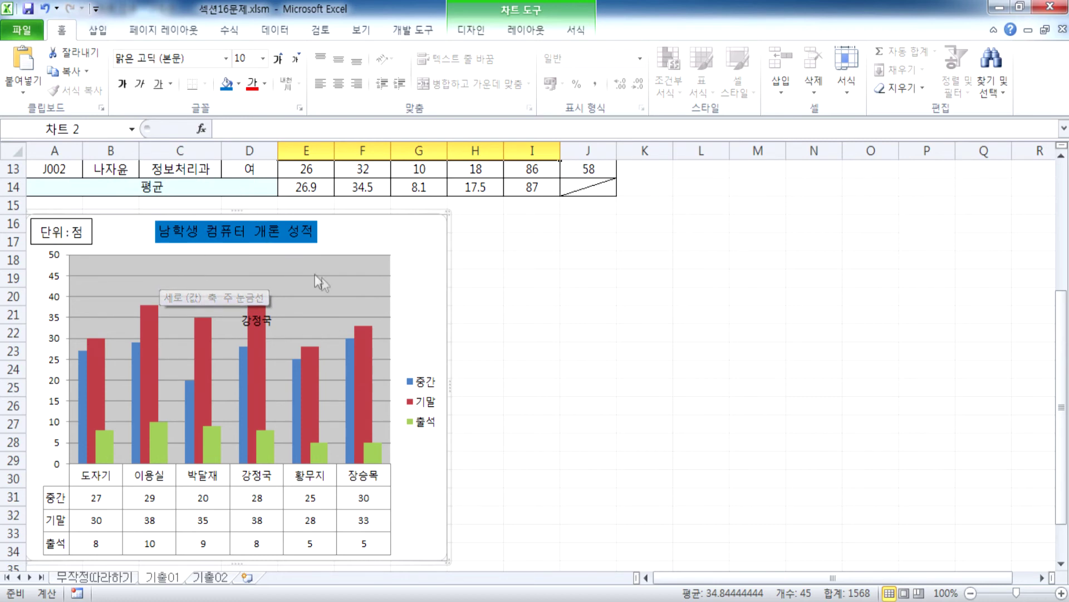
{"action": "scroll", "coordinate": [360, 295], "scroll_direction": "up", "scroll_amount": 2}
{"action": "scroll", "coordinate": [363, 291], "scroll_direction": "down", "scroll_amount": 3}
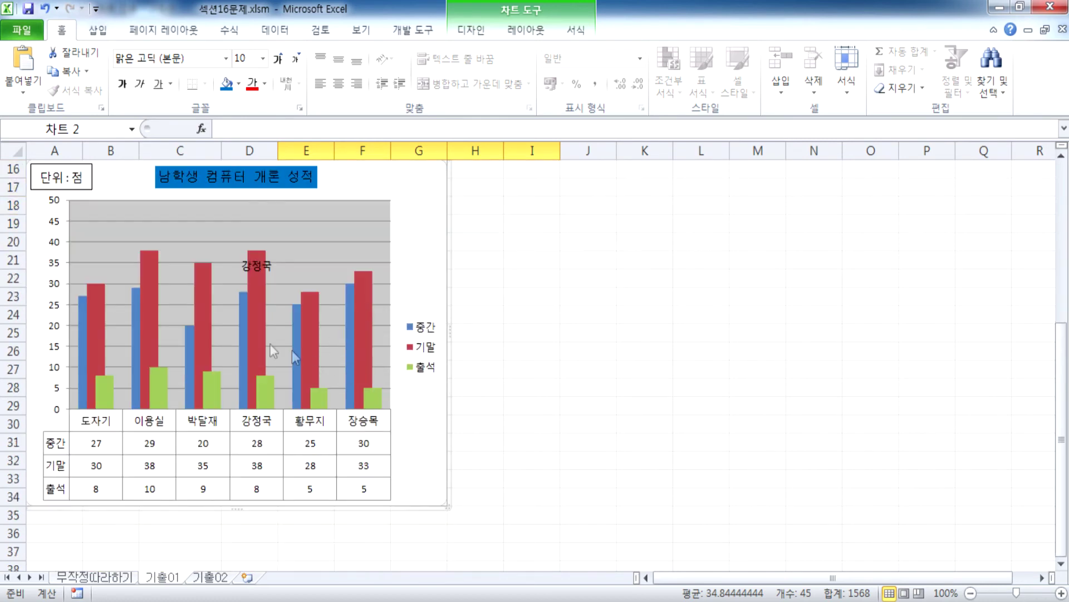
Switch to the 기출02 sheet and select its monthly sales column chart
{"action": "left_click", "coordinate": [258, 269]}
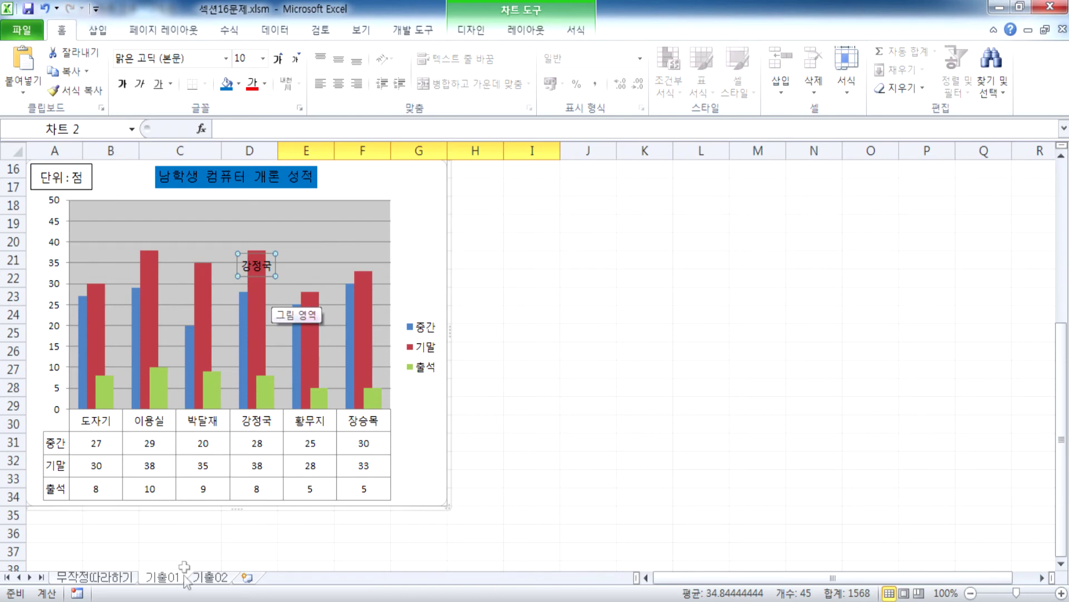
{"action": "left_click", "coordinate": [211, 577]}
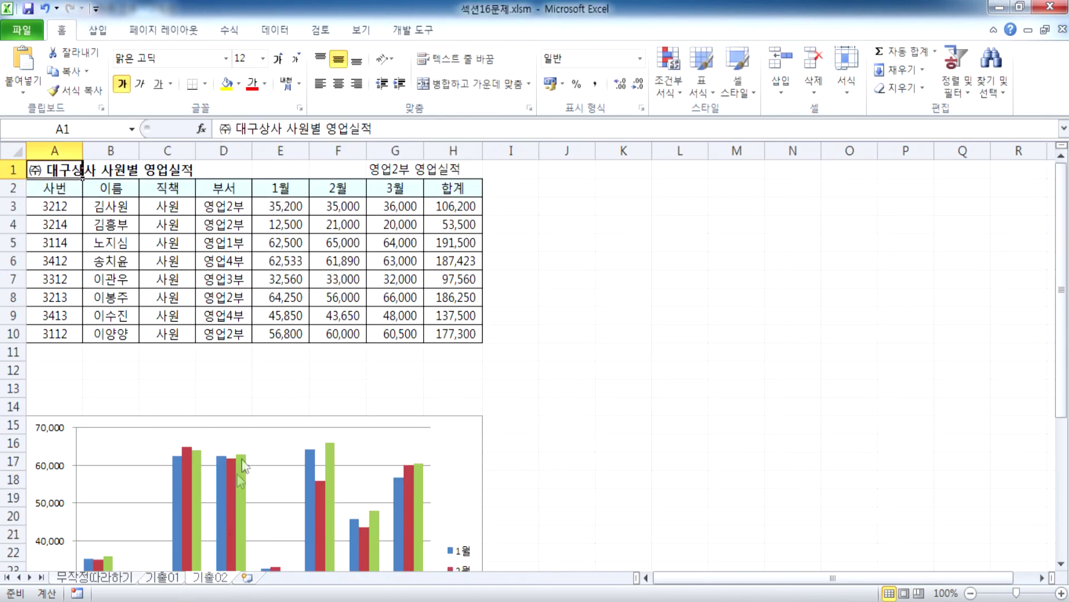
{"action": "scroll", "coordinate": [263, 418], "scroll_direction": "down", "scroll_amount": 3}
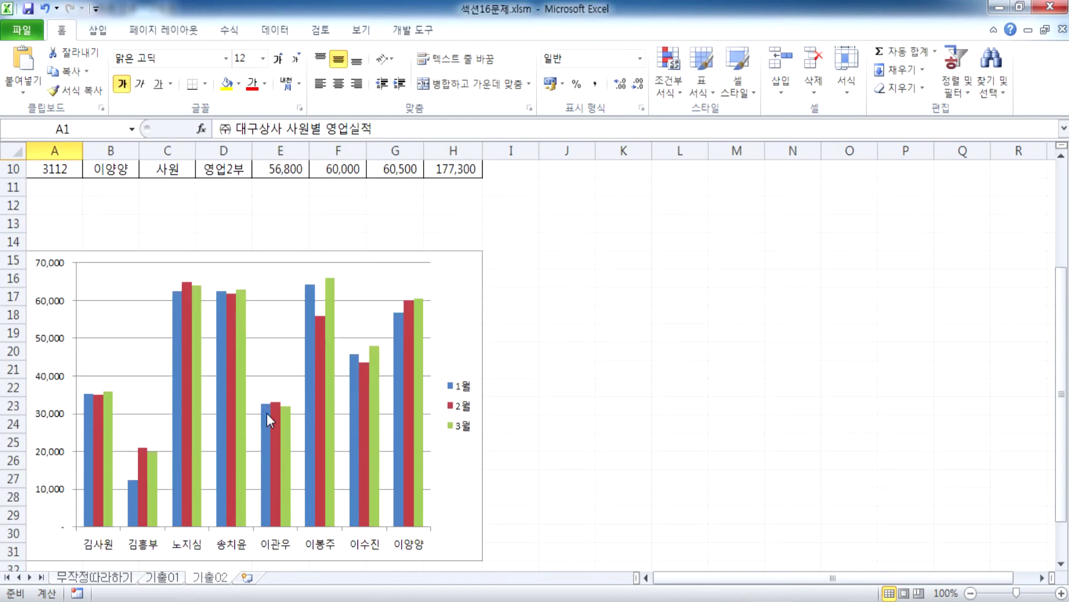
{"action": "left_click", "coordinate": [447, 279]}
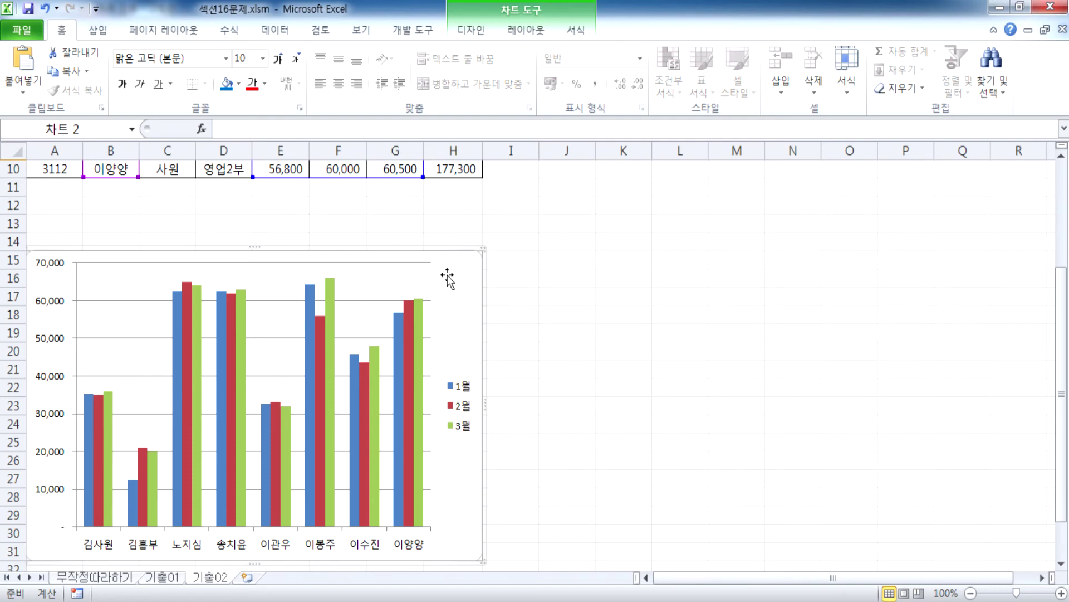
Try shrinking and deleting the column chart on 기출02, and undo both changes
{"action": "left_click_drag", "start_coordinate": [458, 277], "coordinate": [348, 304]}
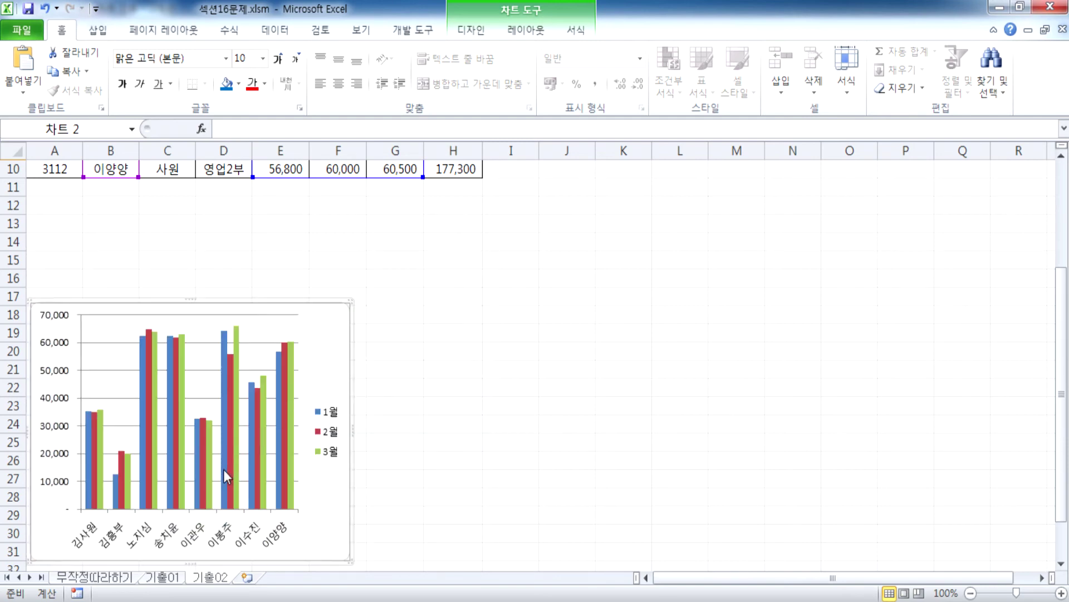
{"action": "key", "text": "Delete"}
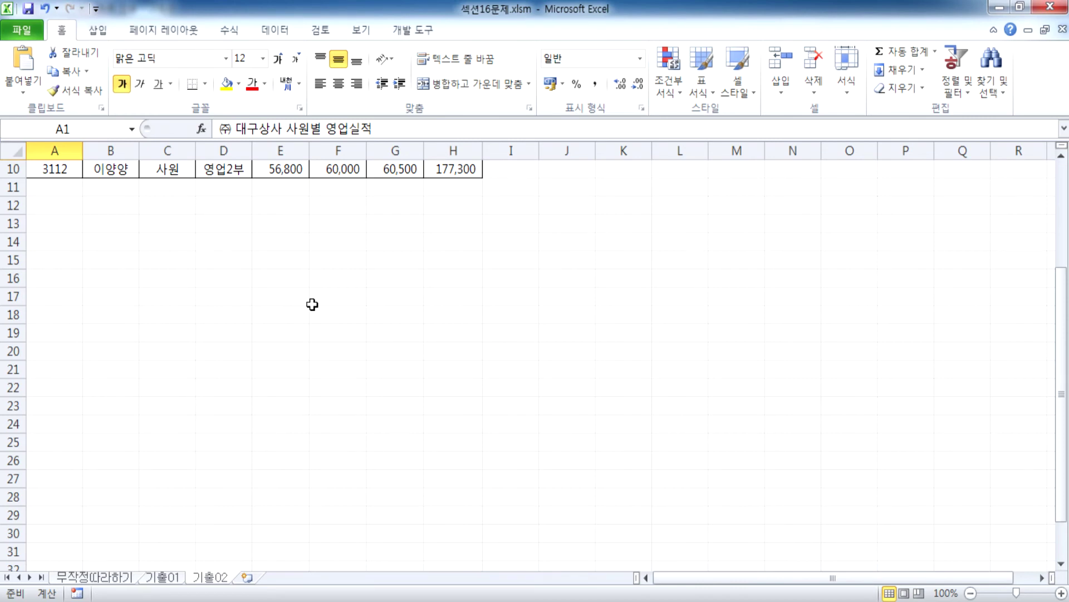
{"action": "key", "text": "ctrl+z"}
{"action": "key", "text": "ctrl+z"}
{"action": "key", "text": "ctrl+z"}
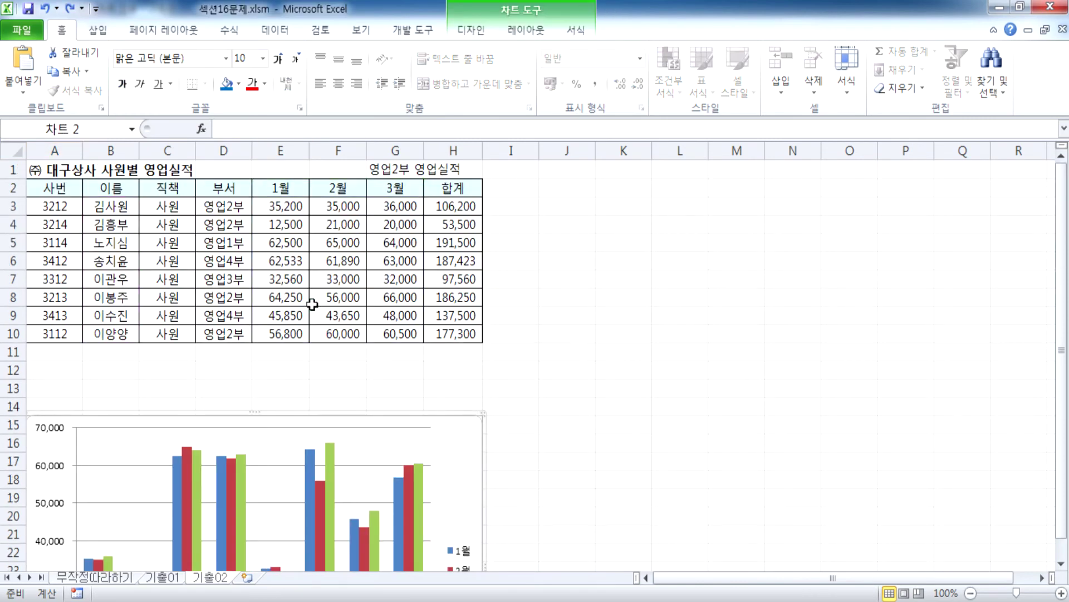
{"action": "scroll", "coordinate": [307, 362], "scroll_direction": "down", "scroll_amount": 3}
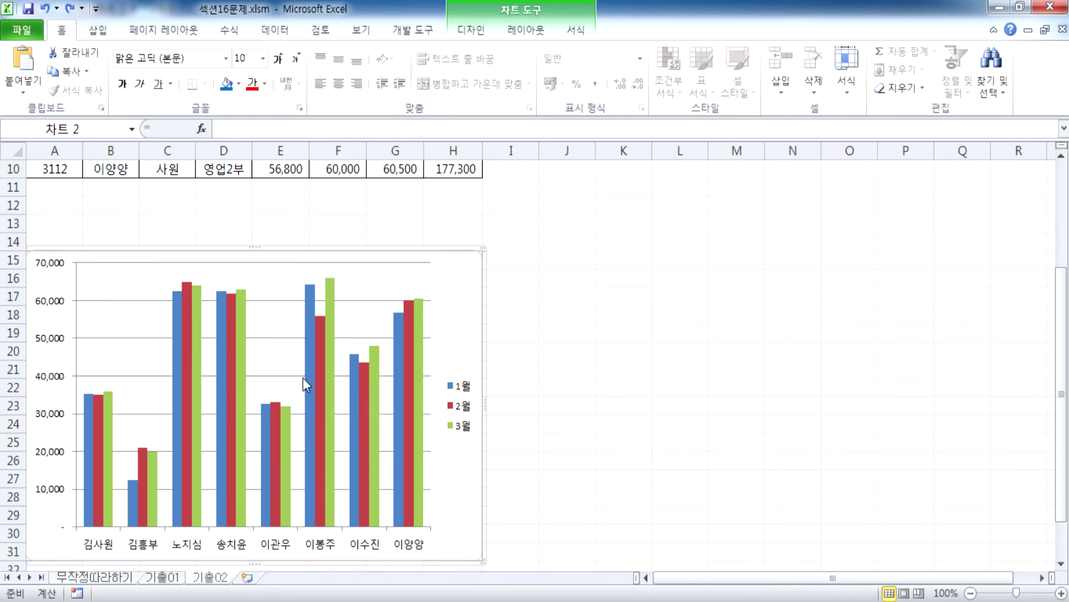
Undo the last text box resize on 기출01 and reduce the 단위:점 box's height so it stays above the plot area
{"action": "key", "text": "ctrl+z"}
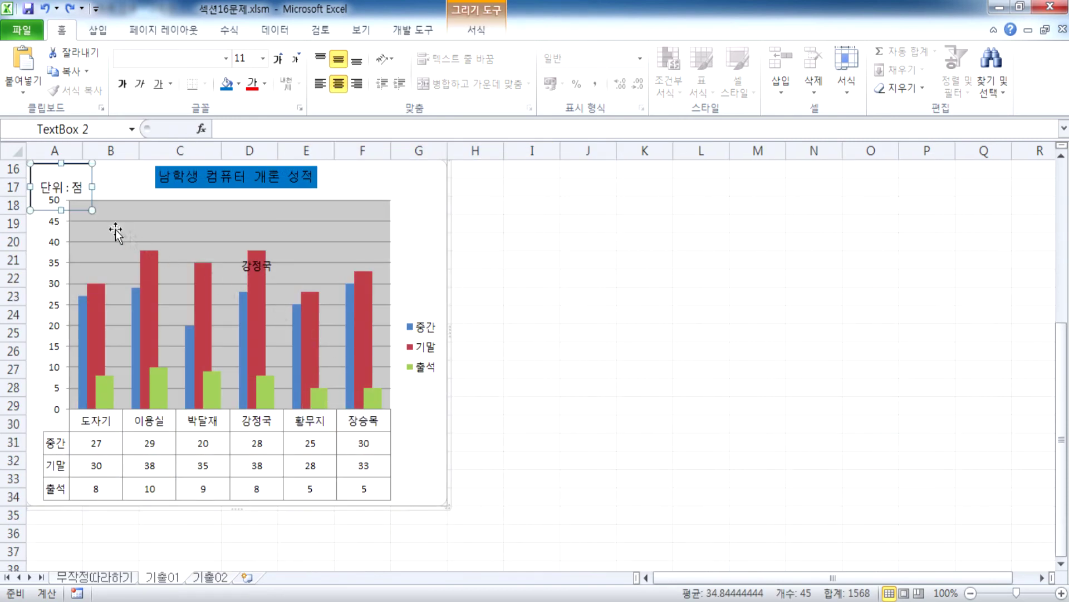
{"action": "left_click_drag", "start_coordinate": [92, 209], "coordinate": [94, 188]}
{"action": "left_click", "coordinate": [413, 222]}
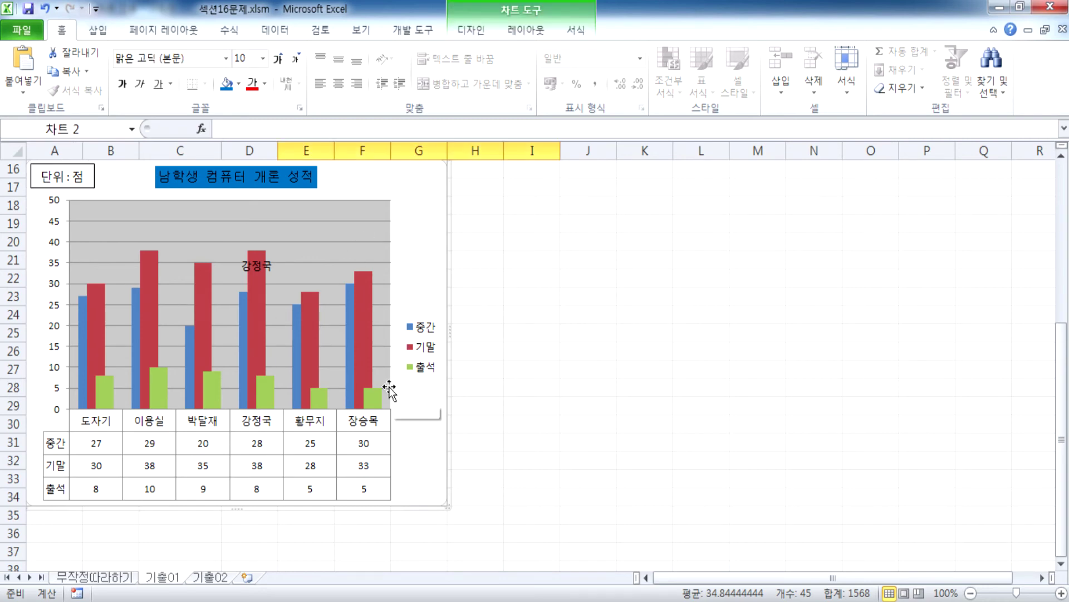
Compare the charts on the 무작정따라하기 and 기출01 sheets, and return to 기출02 with its column chart selected
{"action": "key", "text": "ctrl+Page_Up"}
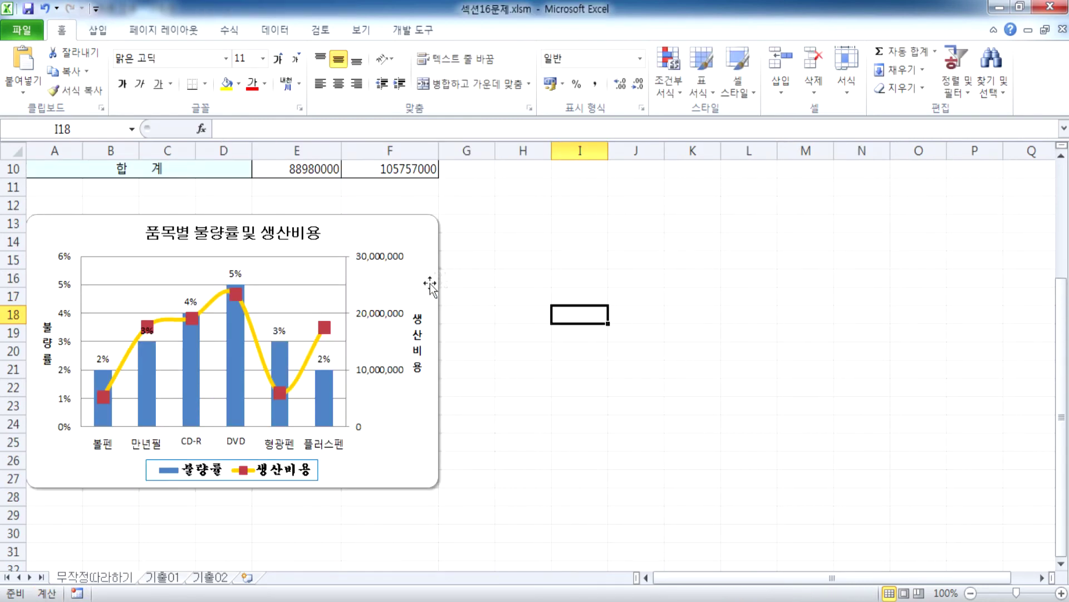
{"action": "left_click", "coordinate": [416, 240]}
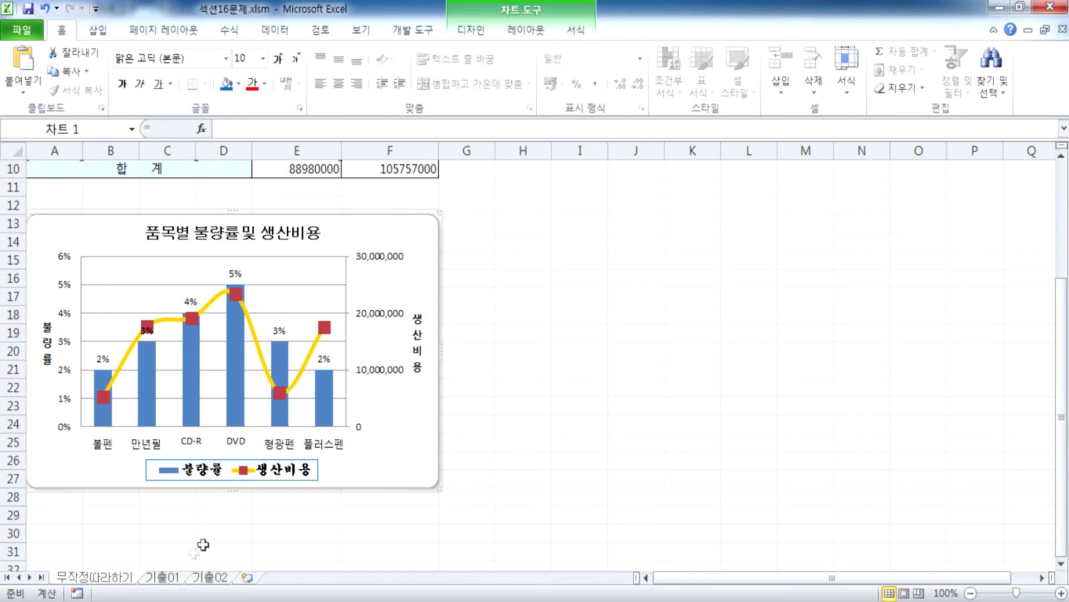
{"action": "left_click", "coordinate": [164, 578]}
{"action": "mouse_move", "coordinate": [363, 356]}
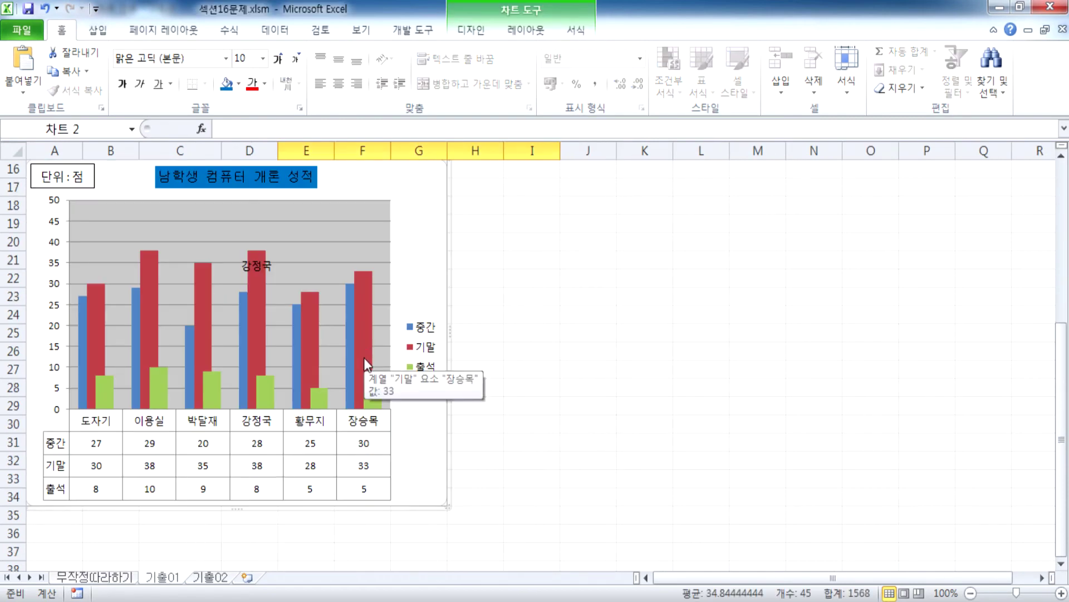
{"action": "left_click", "coordinate": [210, 577]}
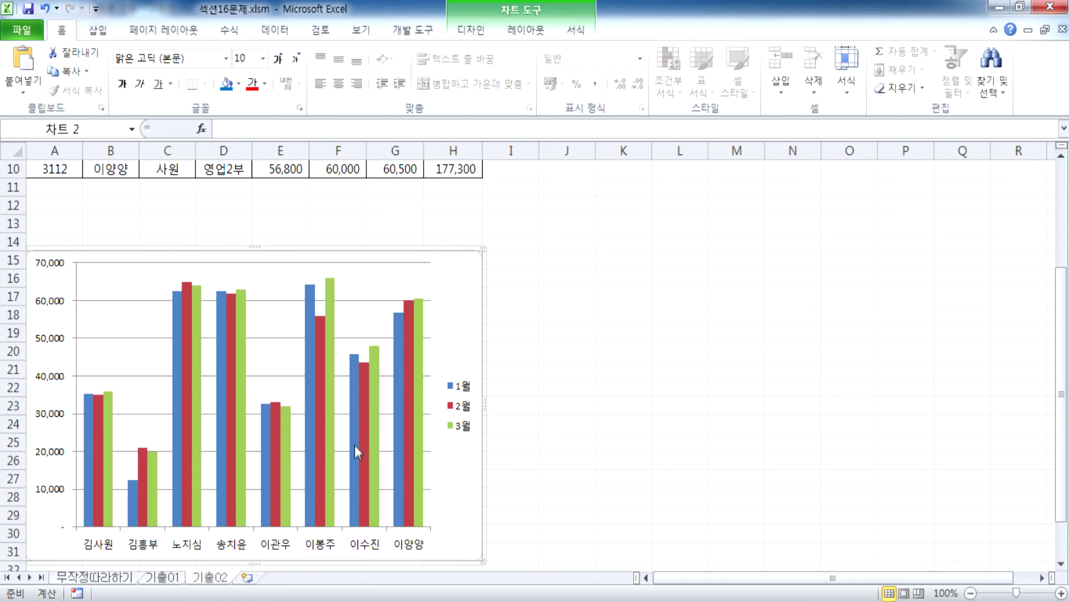
{"action": "mouse_move", "coordinate": [353, 441]}
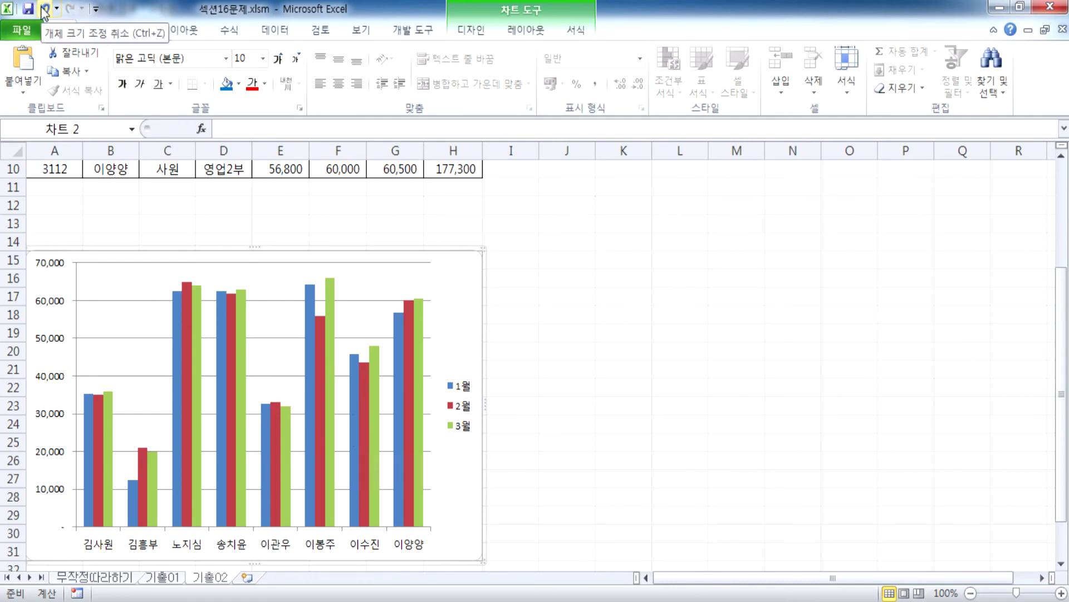
{"action": "left_click", "coordinate": [461, 284]}
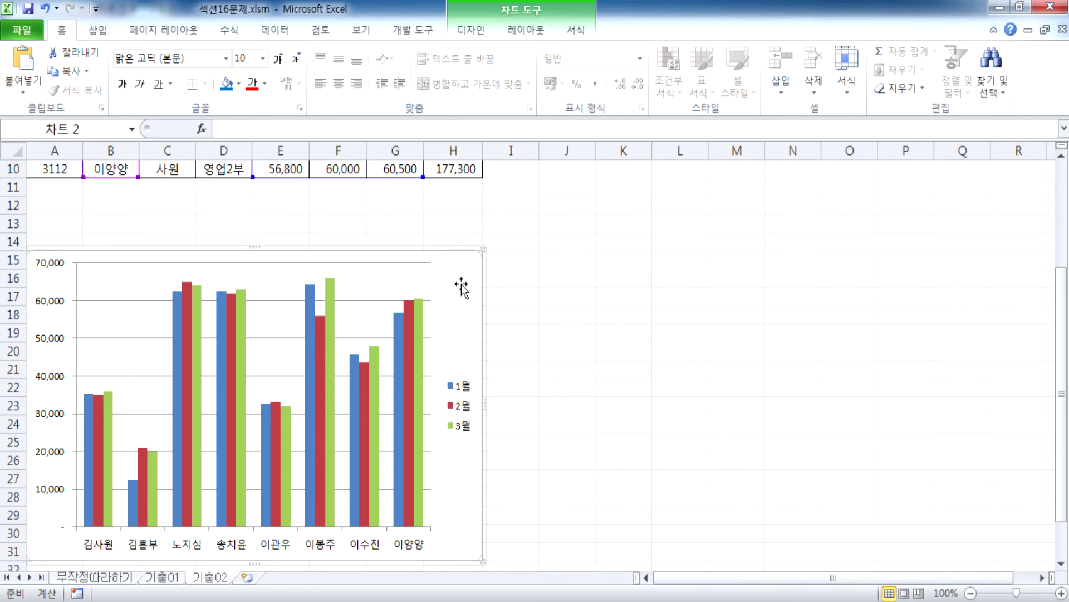
Open the data source settings of the column chart on 기출02
{"action": "scroll", "coordinate": [461, 284], "scroll_direction": "up", "scroll_amount": 3}
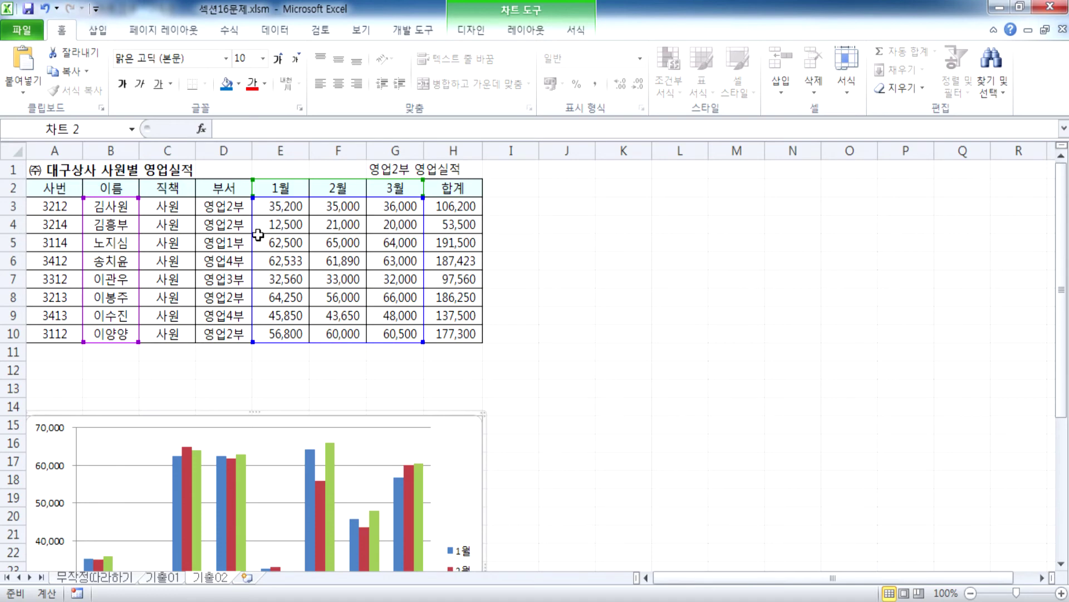
{"action": "scroll", "coordinate": [335, 280], "scroll_direction": "down", "scroll_amount": 3}
{"action": "left_click", "coordinate": [547, 289]}
{"action": "left_click", "coordinate": [461, 290]}
{"action": "scroll", "coordinate": [462, 267], "scroll_direction": "up", "scroll_amount": 3}
{"action": "left_click", "coordinate": [473, 31]}
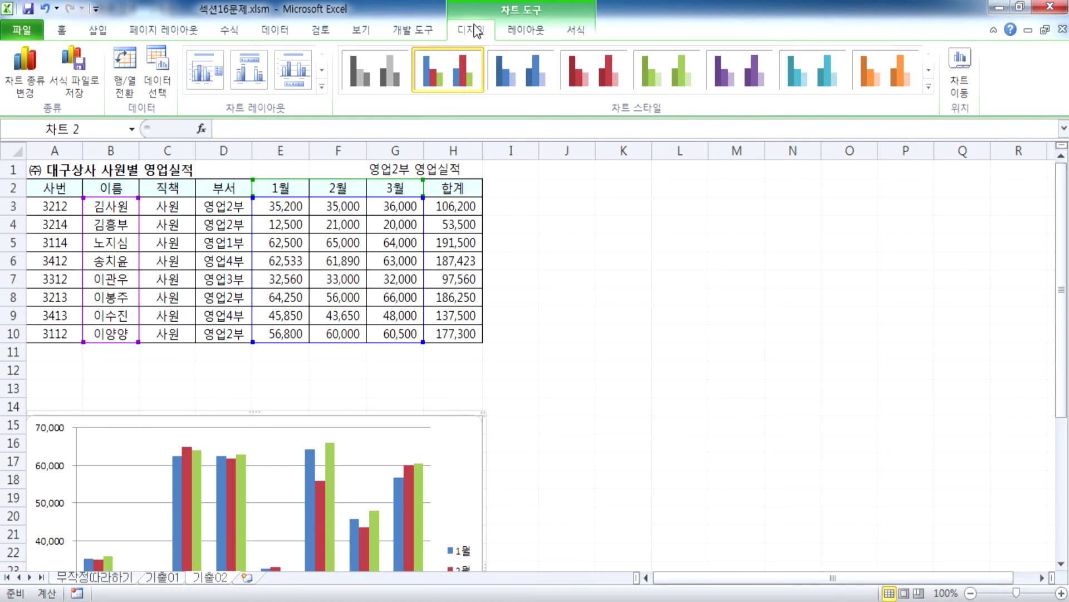
{"action": "left_click", "coordinate": [159, 71]}
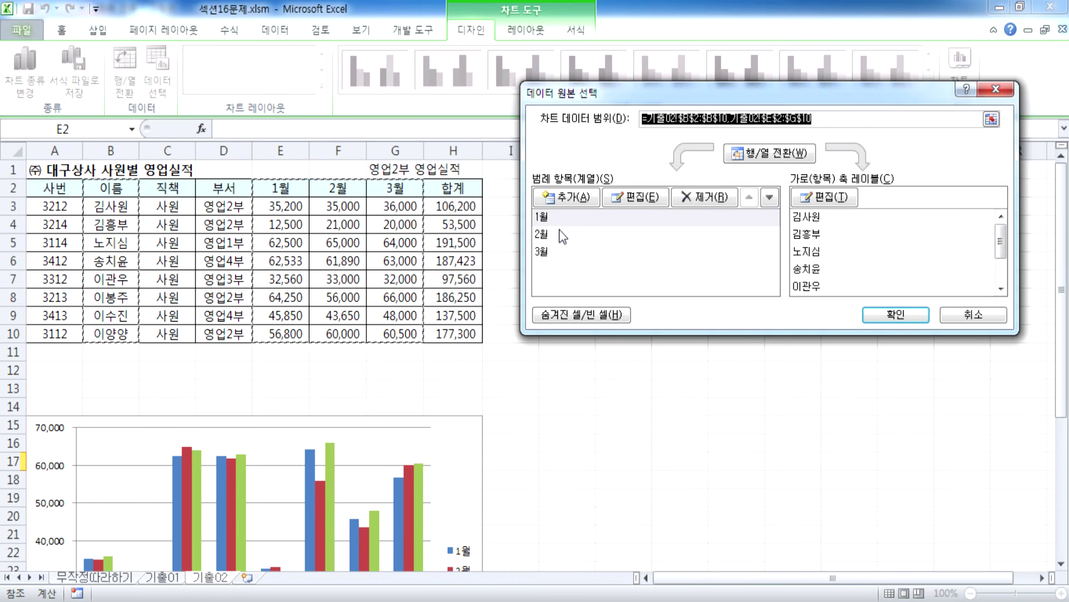
Examine the chart's month series and the employee names used as horizontal axis labels in the data source settings
{"action": "left_click", "coordinate": [542, 253]}
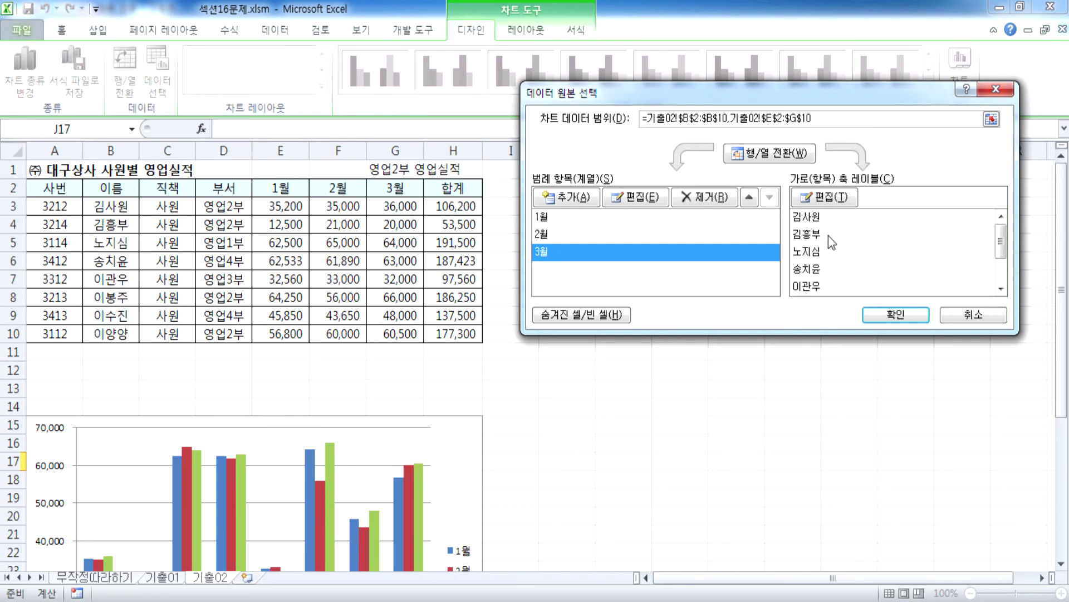
{"action": "left_click", "coordinate": [812, 252]}
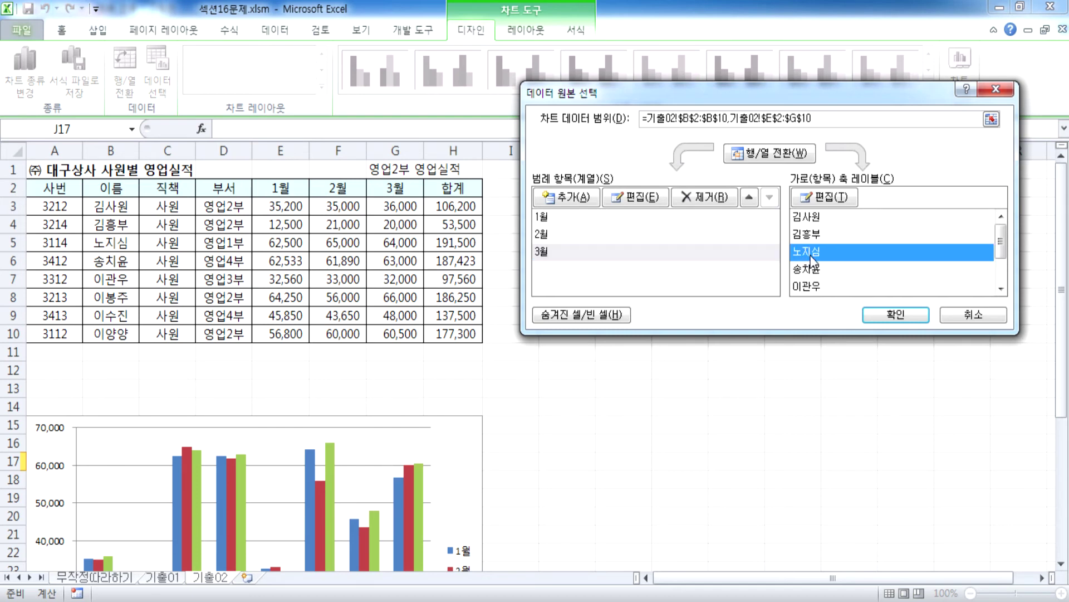
{"action": "left_click", "coordinate": [817, 269]}
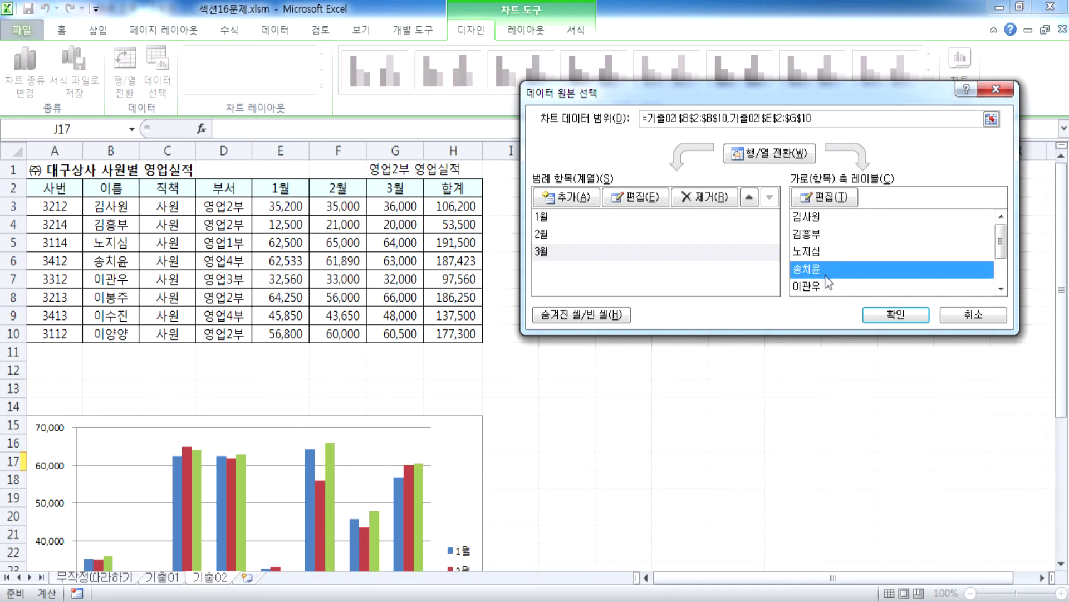
{"action": "left_click", "coordinate": [814, 287]}
{"action": "scroll", "coordinate": [840, 279], "scroll_direction": "down", "scroll_amount": 1}
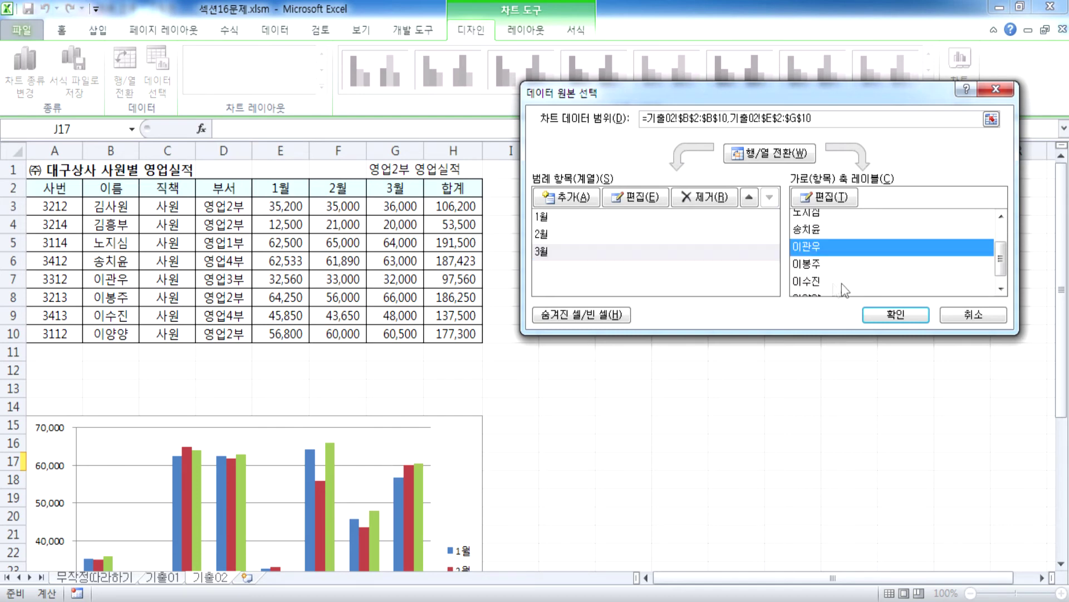
{"action": "left_click", "coordinate": [815, 265]}
{"action": "scroll", "coordinate": [816, 278], "scroll_direction": "down", "scroll_amount": 1}
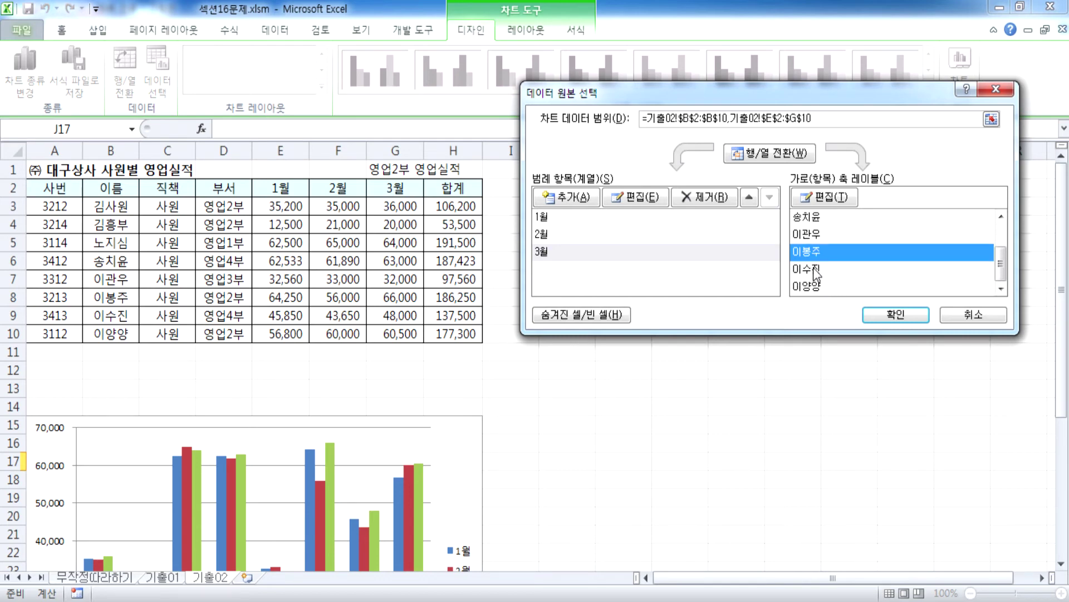
{"action": "left_click", "coordinate": [813, 268]}
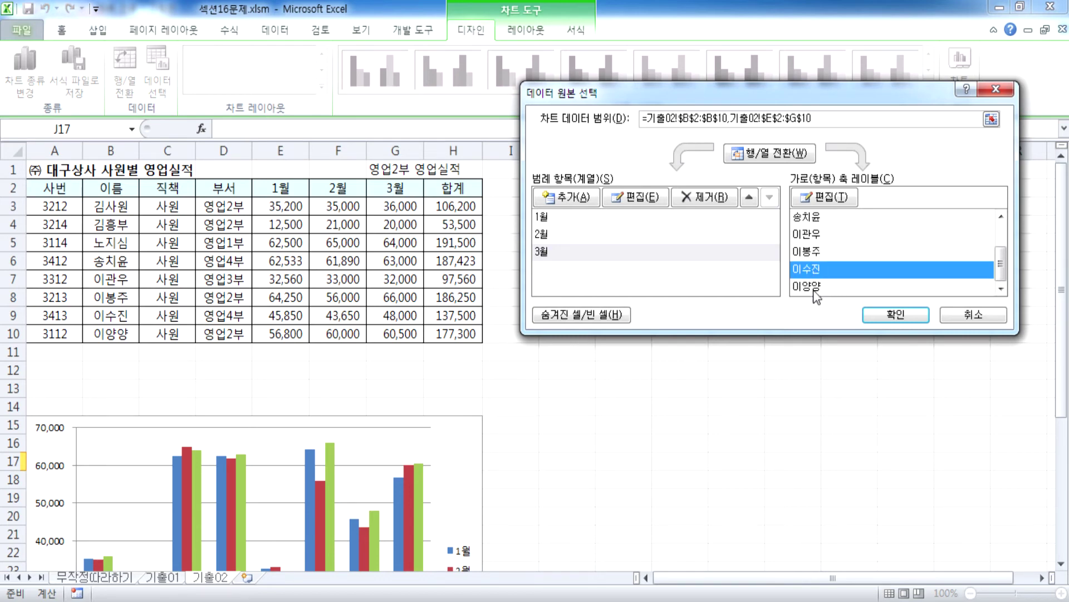
{"action": "scroll", "coordinate": [814, 287], "scroll_direction": "up", "scroll_amount": 1}
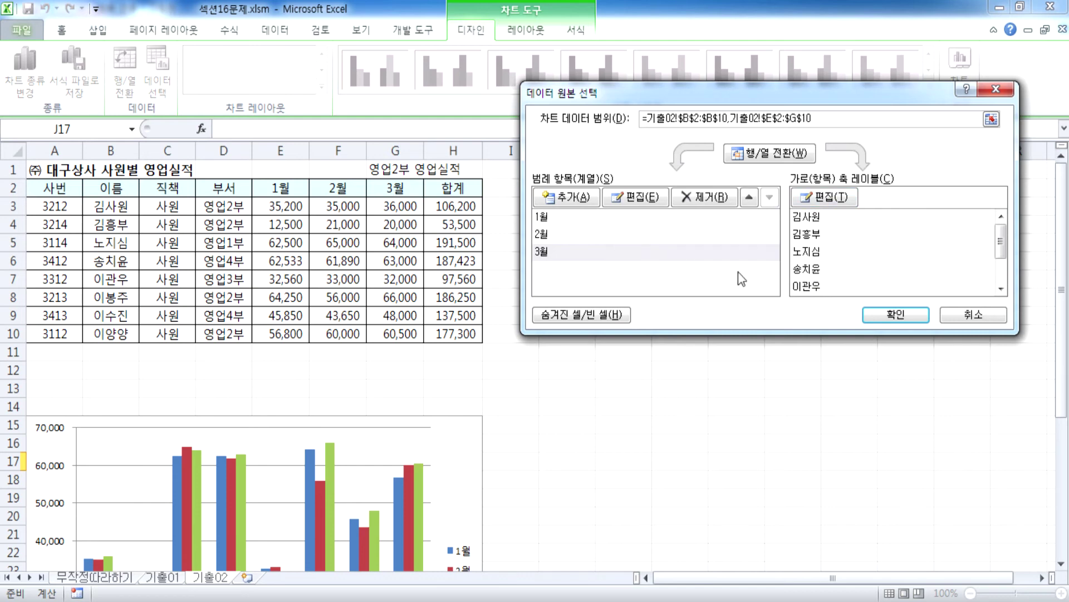
Switch the chart's rows and columns, and remove the series of the four employees outside 영업2부
{"action": "left_click", "coordinate": [754, 156]}
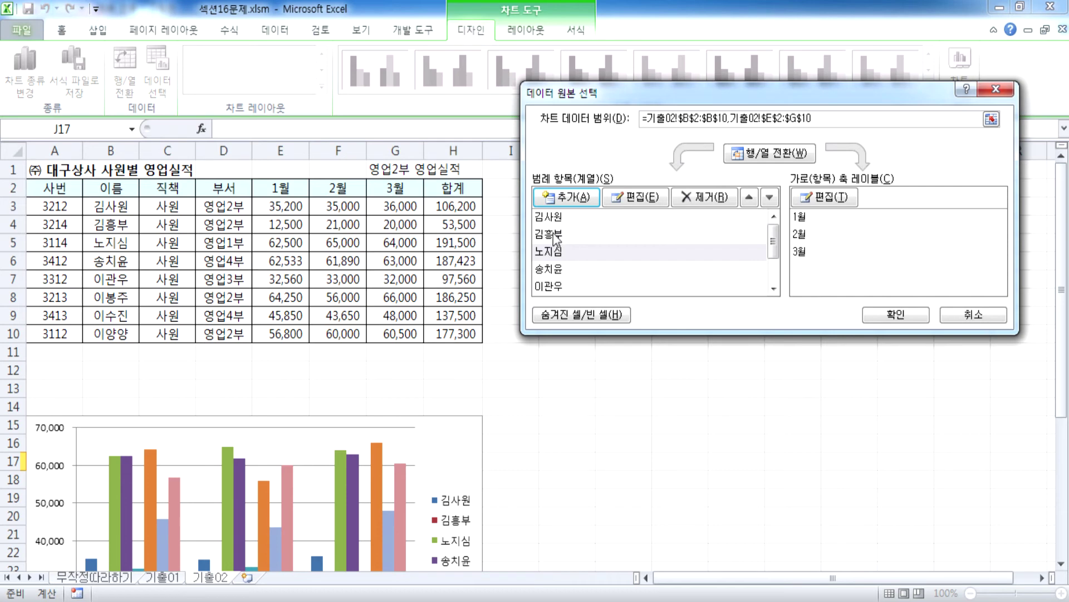
{"action": "left_click", "coordinate": [548, 250]}
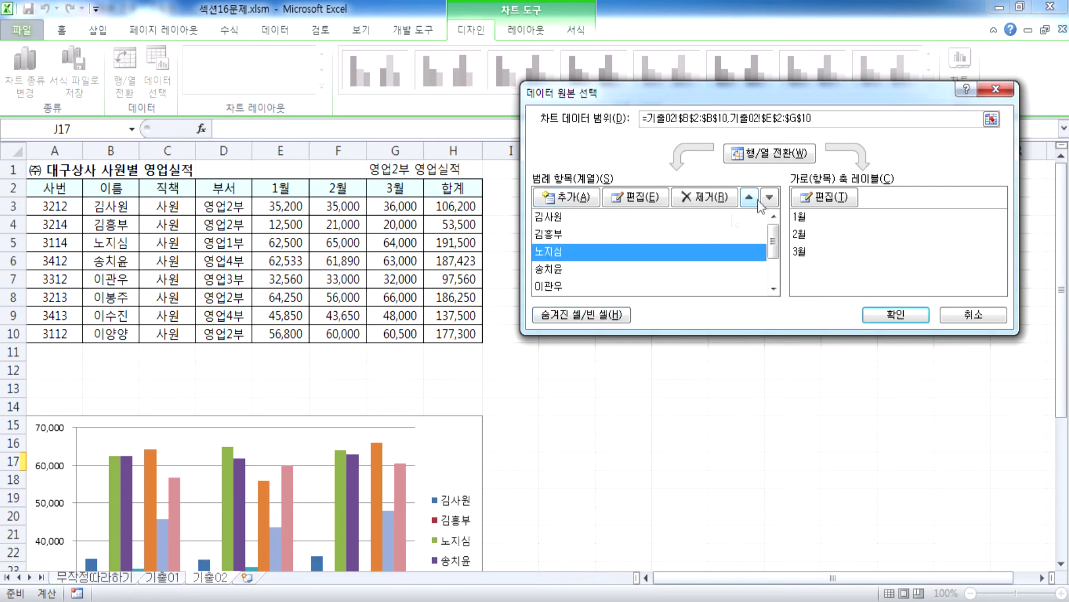
{"action": "left_click", "coordinate": [710, 199]}
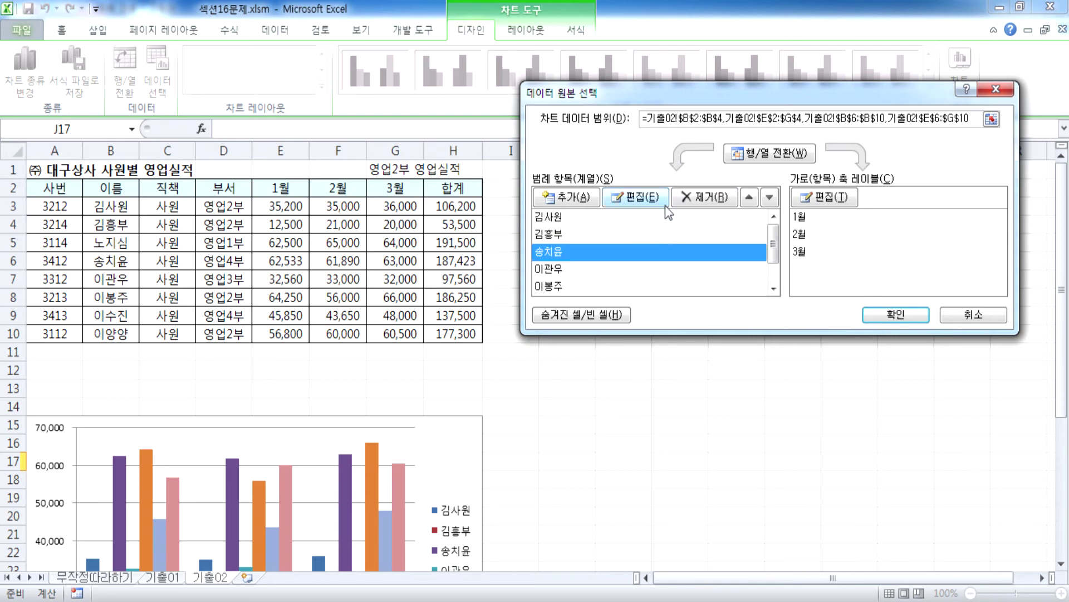
{"action": "left_click", "coordinate": [706, 196]}
{"action": "left_click", "coordinate": [692, 250]}
{"action": "left_click", "coordinate": [707, 197]}
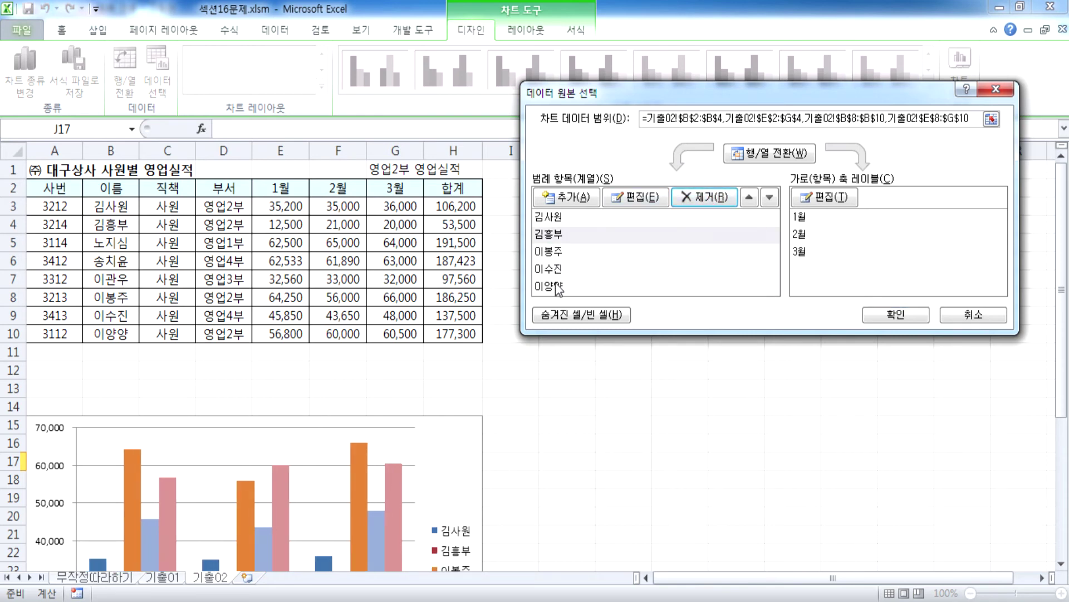
{"action": "left_click", "coordinate": [557, 269]}
{"action": "left_click", "coordinate": [708, 196]}
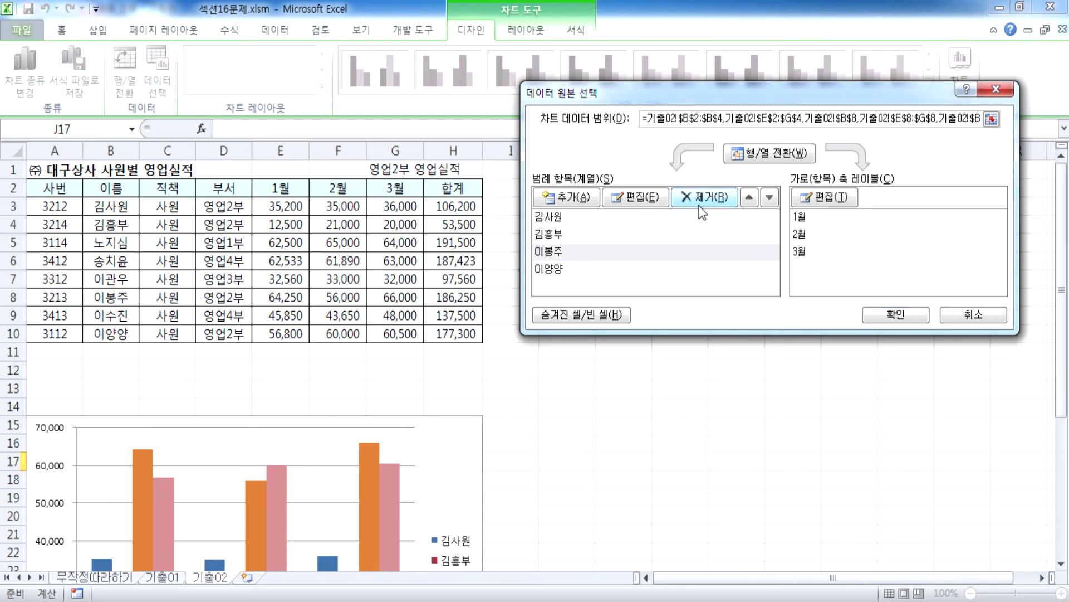
Switch the chart's rows and columns back, check the filtered chart, and discard the data source changes
{"action": "left_click", "coordinate": [780, 153]}
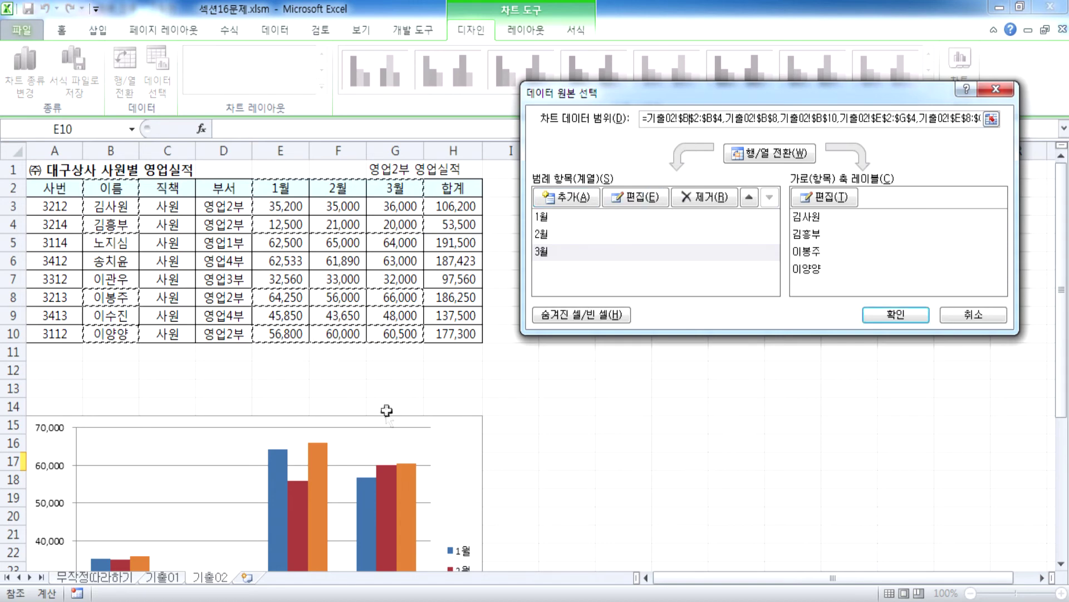
{"action": "scroll", "coordinate": [383, 412], "scroll_direction": "down", "scroll_amount": 5}
{"action": "scroll", "coordinate": [382, 422], "scroll_direction": "up", "scroll_amount": 1}
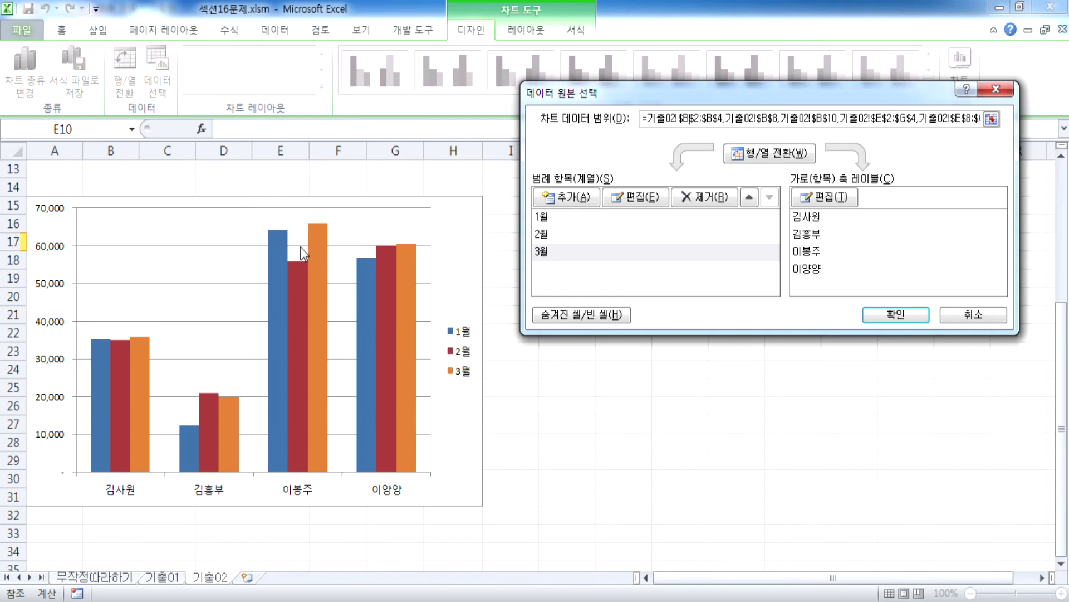
{"action": "mouse_move", "coordinate": [371, 300]}
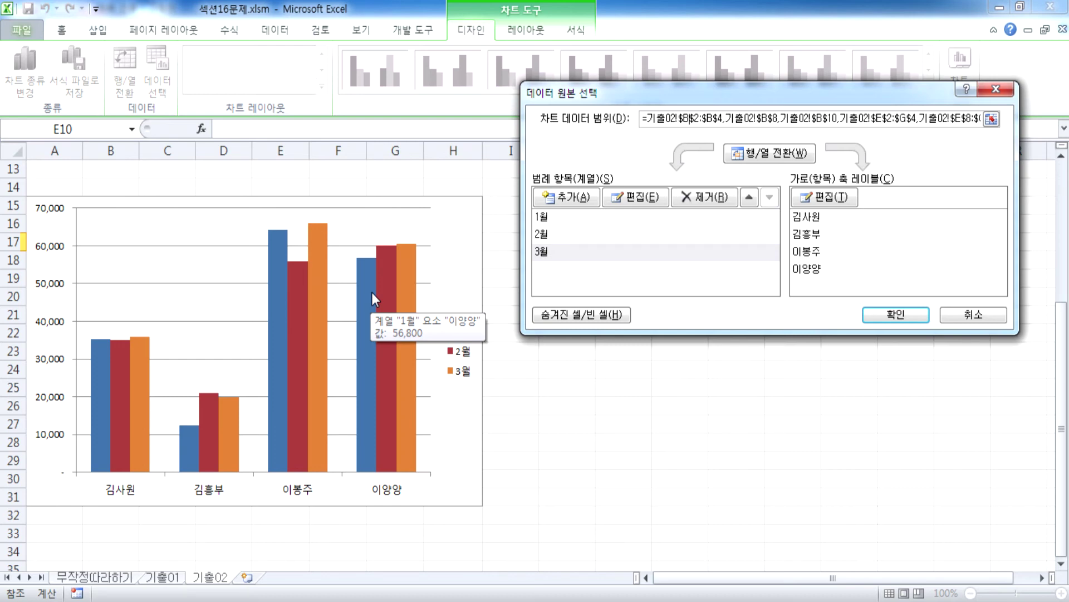
{"action": "left_click", "coordinate": [981, 319]}
{"action": "left_click", "coordinate": [982, 320]}
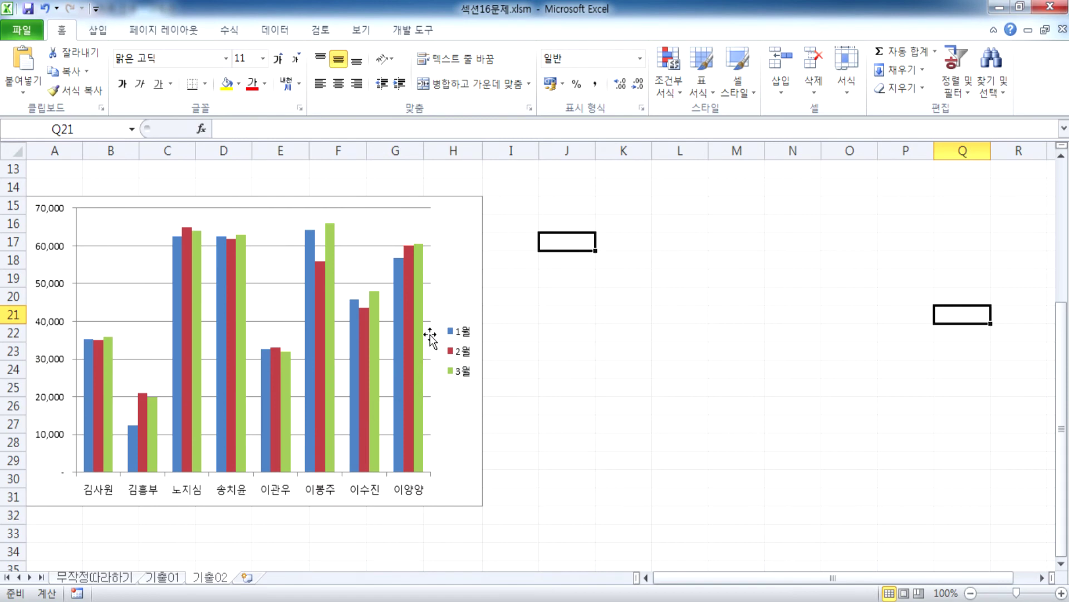
Reopen the column chart's data source settings and select the header and 영업2부 names in B2:B4, B8 and B10 as the range
{"action": "left_click", "coordinate": [444, 298]}
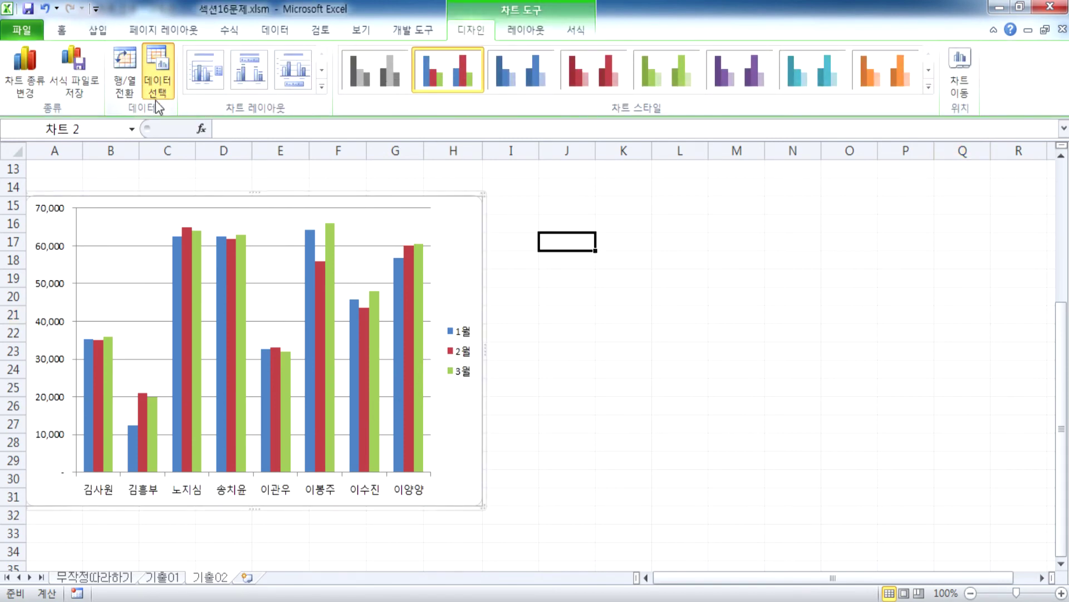
{"action": "left_click", "coordinate": [156, 76]}
{"action": "left_click_drag", "start_coordinate": [608, 90], "coordinate": [729, 159]}
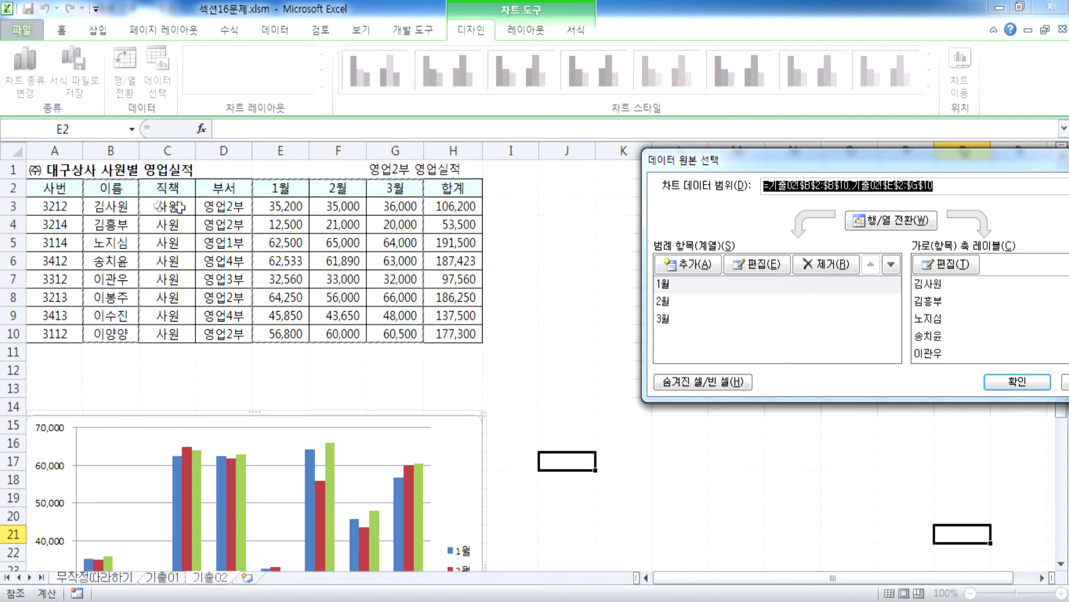
{"action": "left_click_drag", "start_coordinate": [115, 188], "coordinate": [117, 224]}
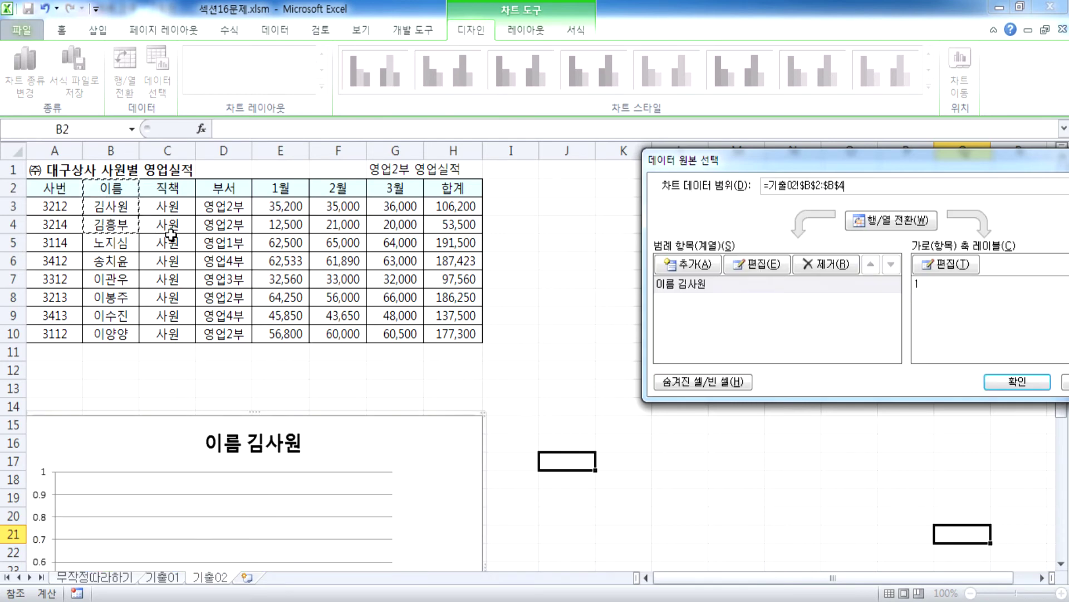
{"action": "left_click", "coordinate": [107, 296], "text": "ctrl"}
{"action": "left_click", "coordinate": [101, 333], "text": "ctrl"}
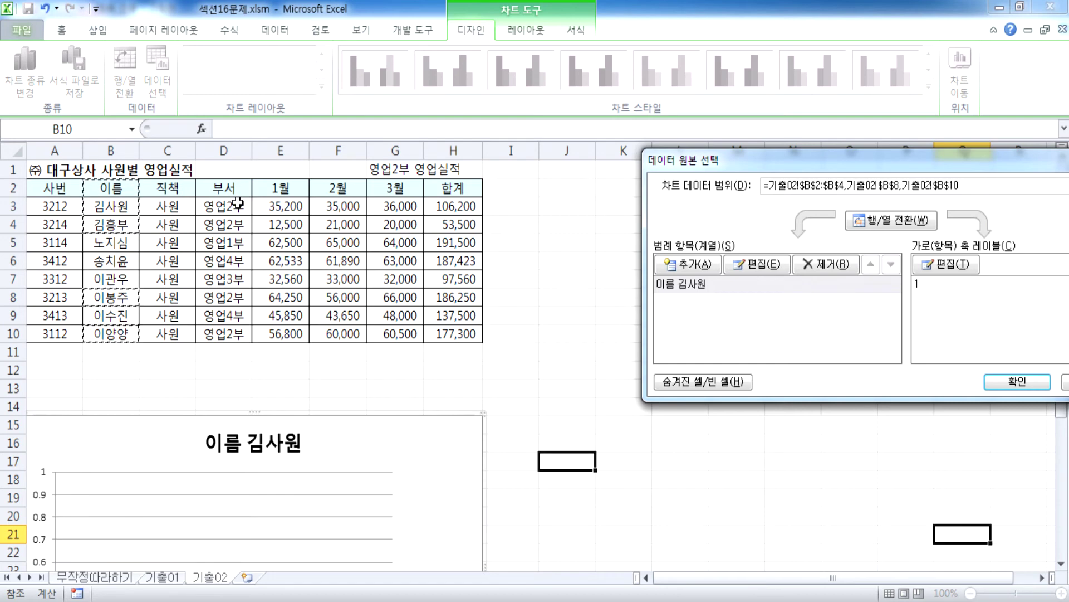
Add the 1월 to 3월 cells E2:G4, E8:G8 and E10:G10 to the range, check the chart, and discard the changes
{"action": "left_click_drag", "start_coordinate": [272, 193], "coordinate": [394, 220]}
{"action": "left_click_drag", "start_coordinate": [267, 298], "coordinate": [361, 300]}
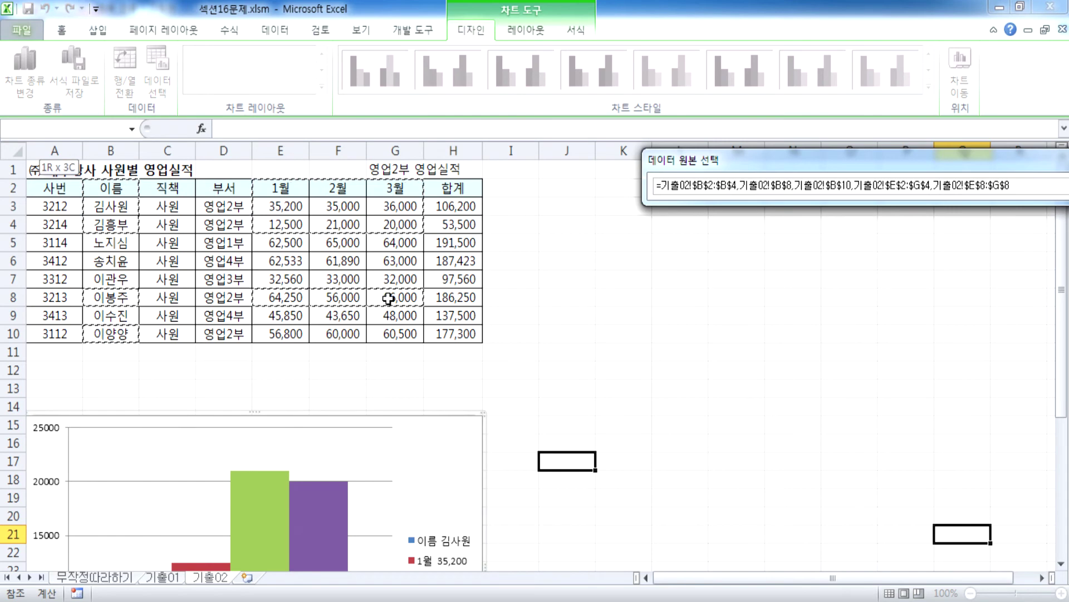
{"action": "key", "text": "Return"}
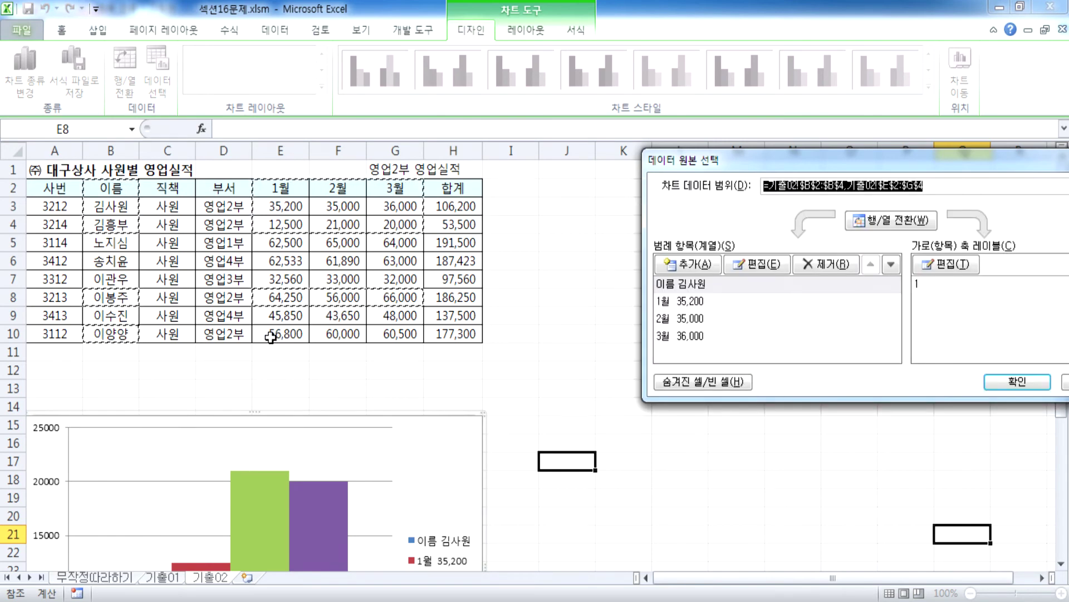
{"action": "left_click_drag", "start_coordinate": [281, 334], "coordinate": [383, 334], "text": "ctrl"}
{"action": "scroll", "coordinate": [422, 440], "scroll_direction": "down", "scroll_amount": 3}
{"action": "mouse_move", "coordinate": [417, 441]}
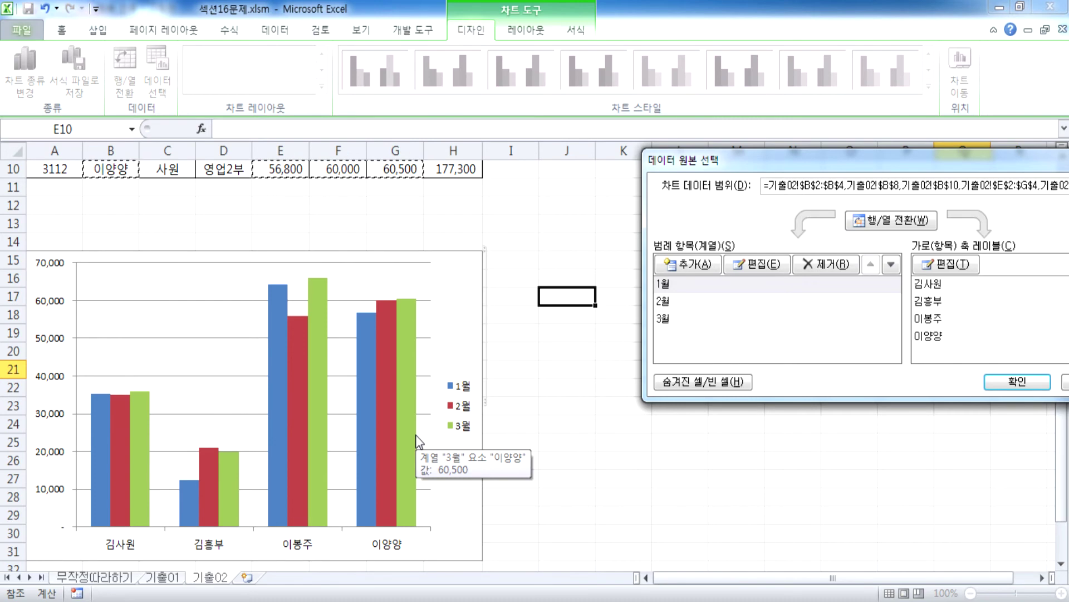
{"action": "key", "text": "Return"}
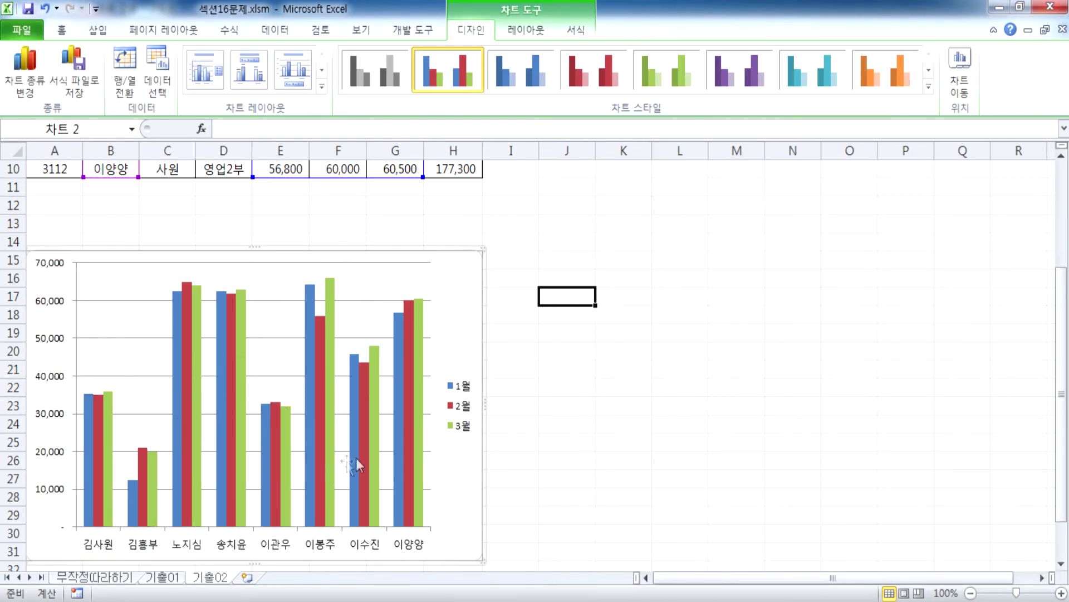
Restart the chart's data range with only the name header and 영업2부 names in B2:B4, B8 and B10
{"action": "left_click", "coordinate": [420, 329]}
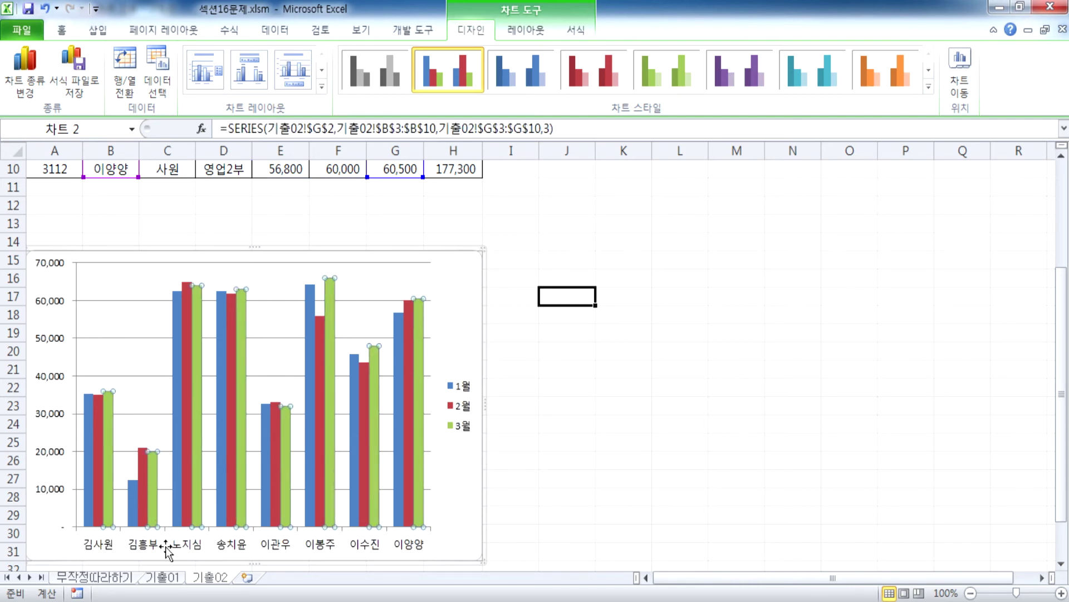
{"action": "left_click", "coordinate": [454, 286]}
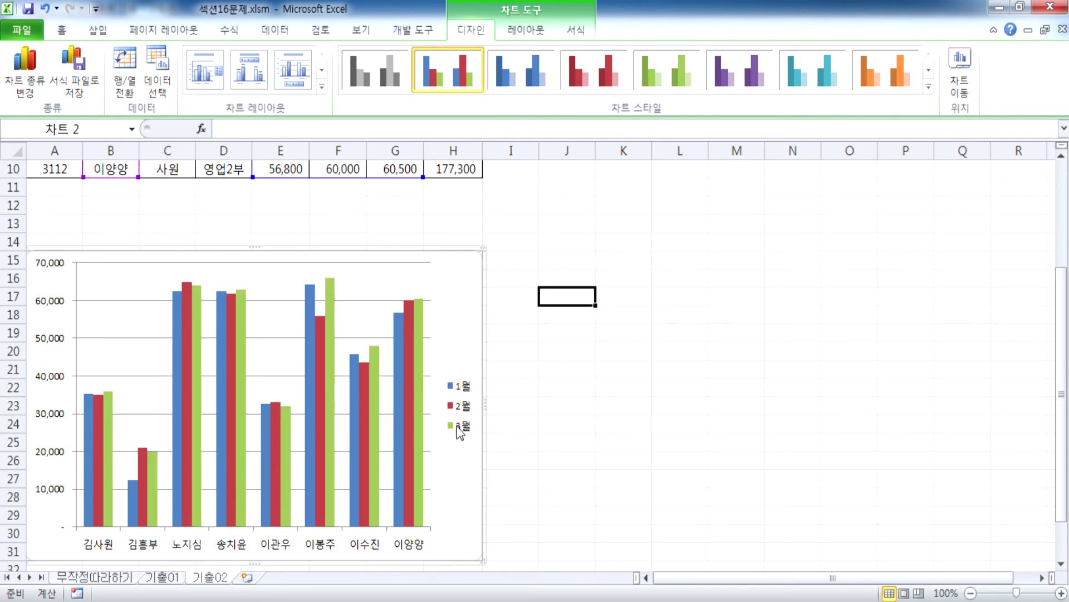
{"action": "left_click", "coordinate": [160, 76]}
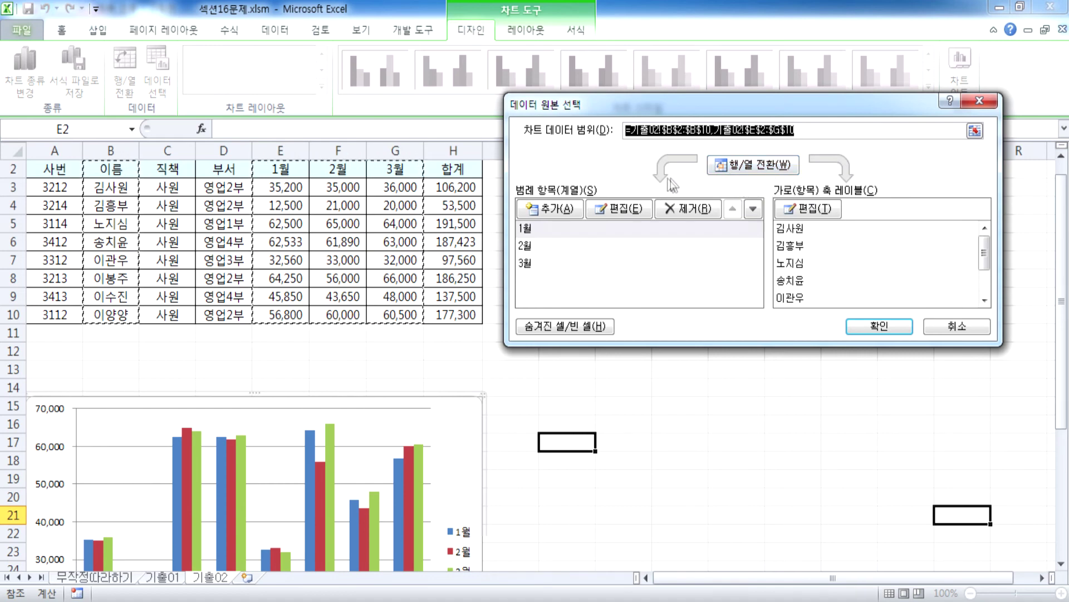
{"action": "scroll", "coordinate": [134, 219], "scroll_direction": "up", "scroll_amount": 1}
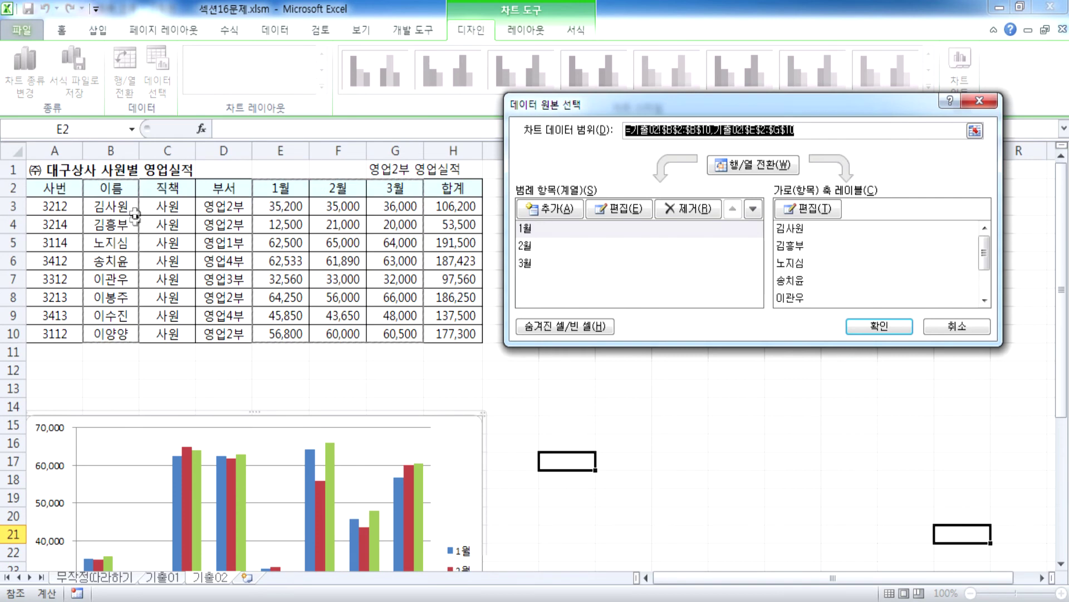
{"action": "left_click_drag", "start_coordinate": [608, 114], "coordinate": [756, 115]}
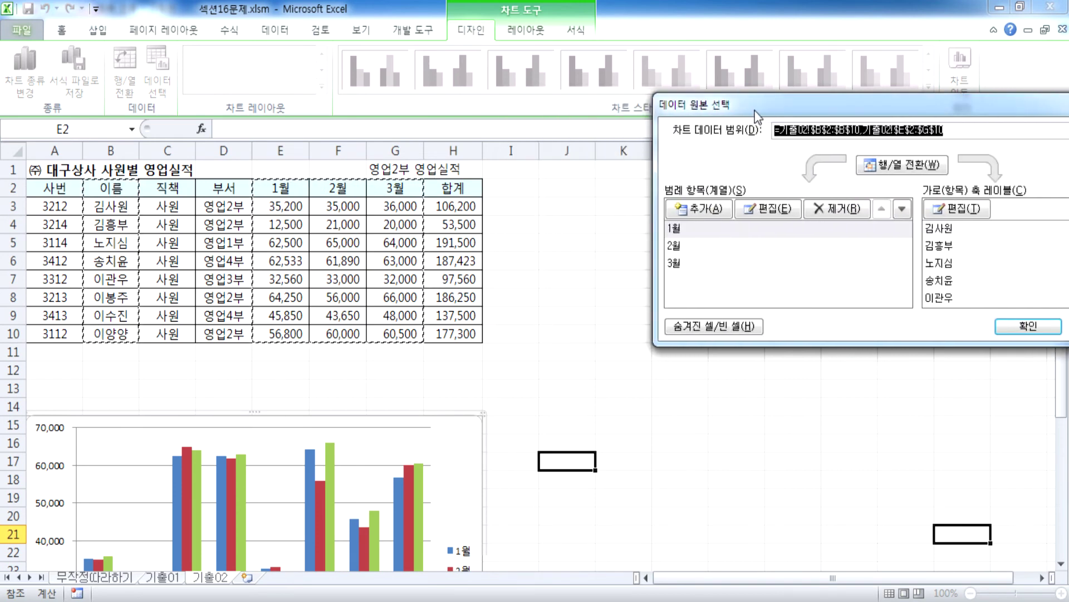
{"action": "left_click_drag", "start_coordinate": [107, 189], "coordinate": [106, 222]}
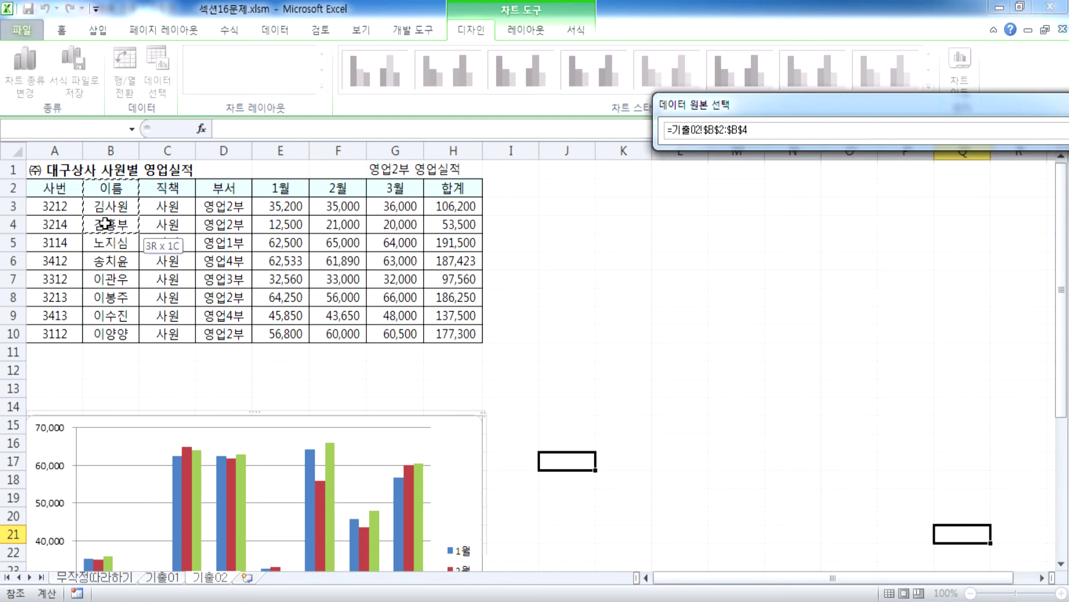
{"action": "left_click_drag", "start_coordinate": [106, 223], "coordinate": [106, 223]}
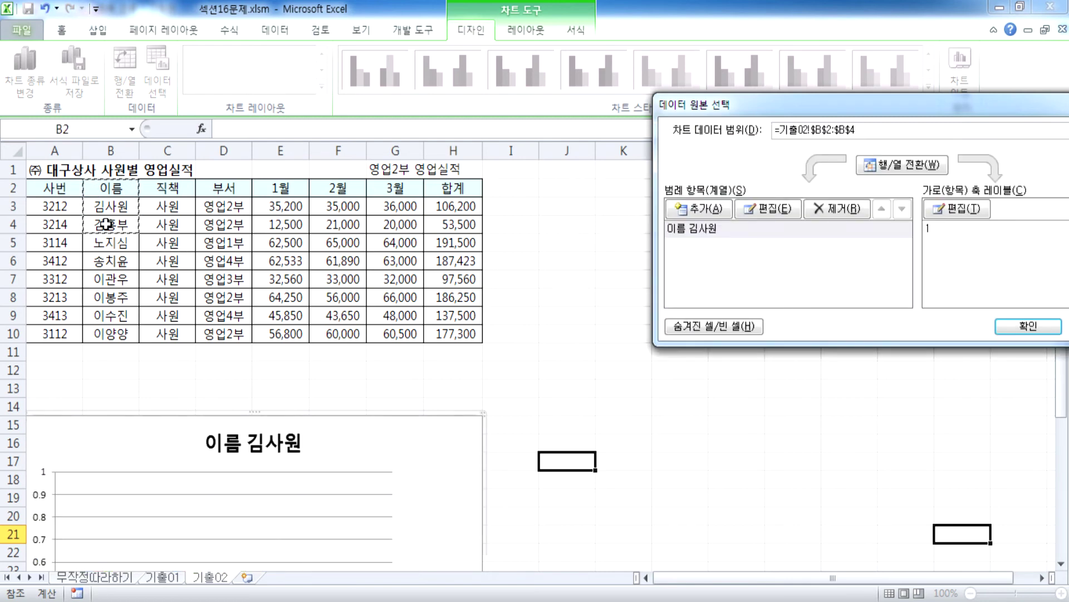
{"action": "left_click", "coordinate": [111, 297], "text": "ctrl"}
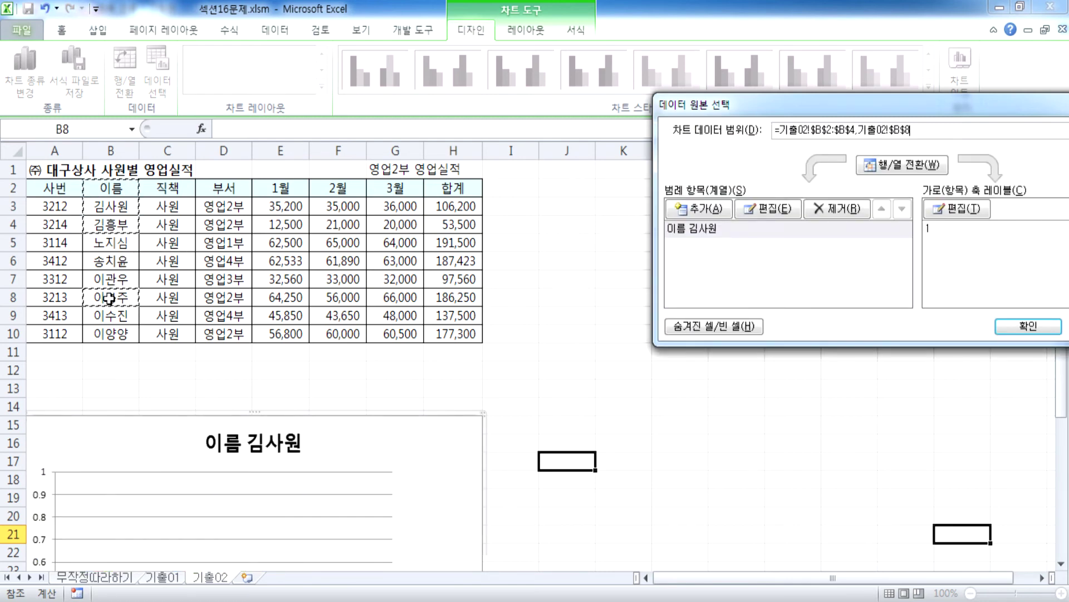
{"action": "left_click", "coordinate": [101, 333], "text": "ctrl"}
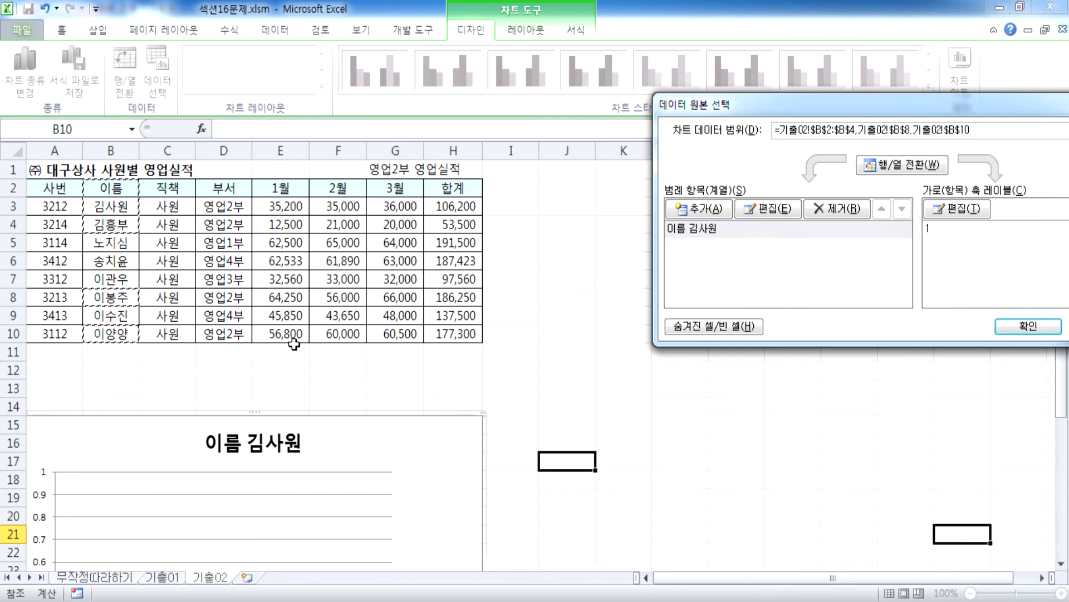
Extend the chart data range with the monthly sales in E2:G4, E8:G8 and E10:G10, and apply the new data source
{"action": "left_click_drag", "start_coordinate": [276, 190], "coordinate": [410, 227]}
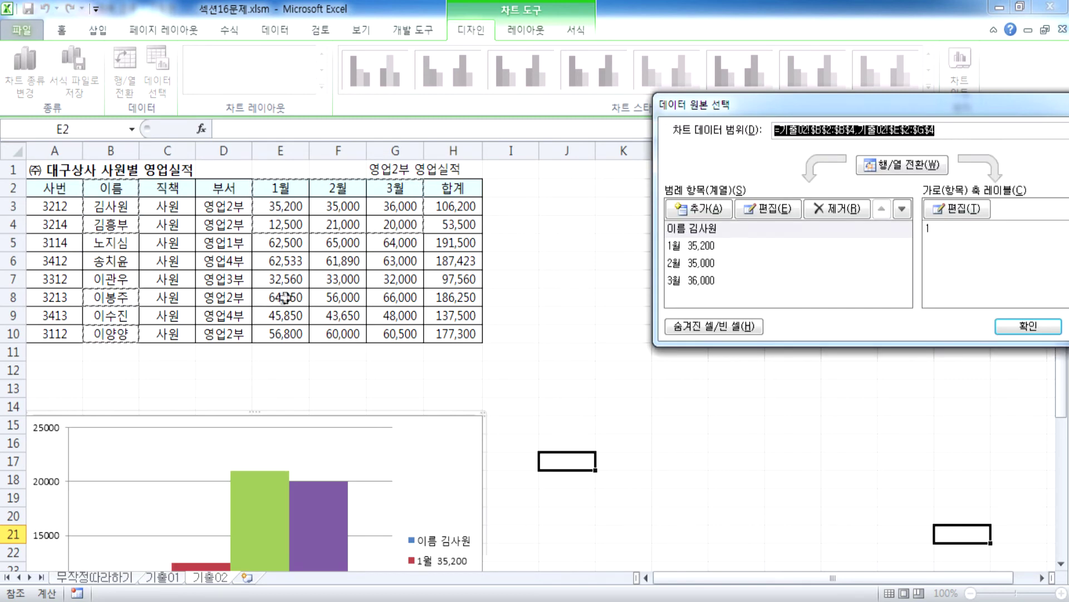
{"action": "left_click_drag", "start_coordinate": [287, 297], "coordinate": [385, 296]}
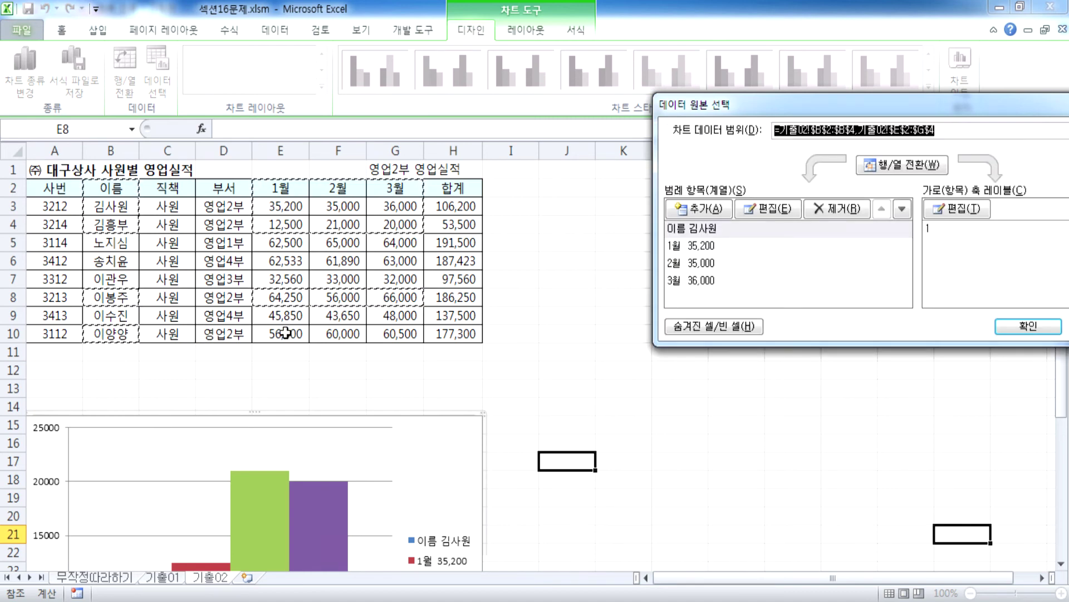
{"action": "left_click_drag", "start_coordinate": [285, 334], "coordinate": [395, 338]}
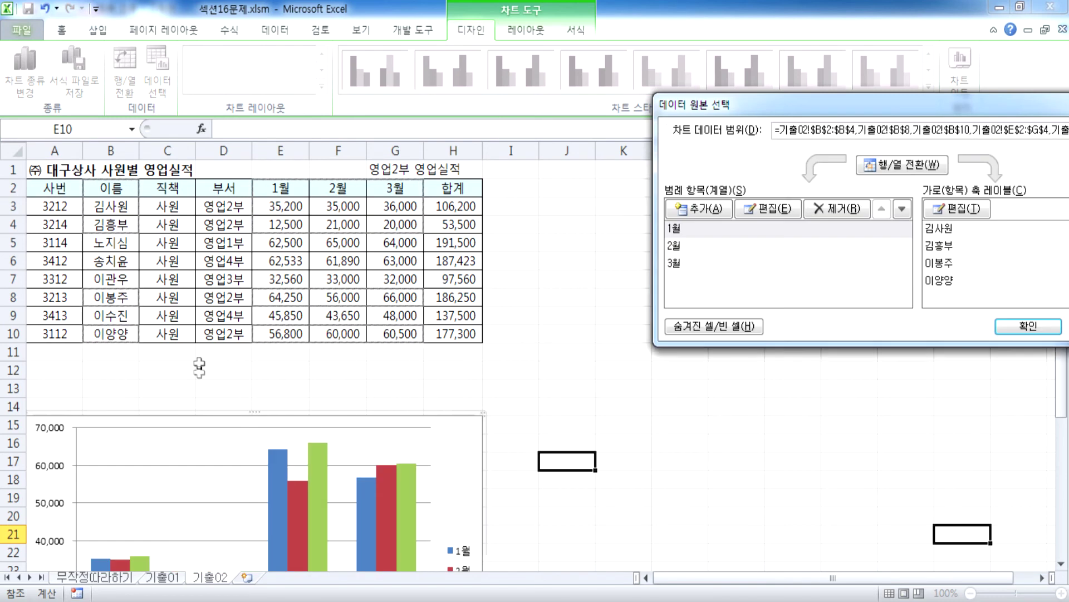
{"action": "scroll", "coordinate": [299, 415], "scroll_direction": "down", "scroll_amount": 4}
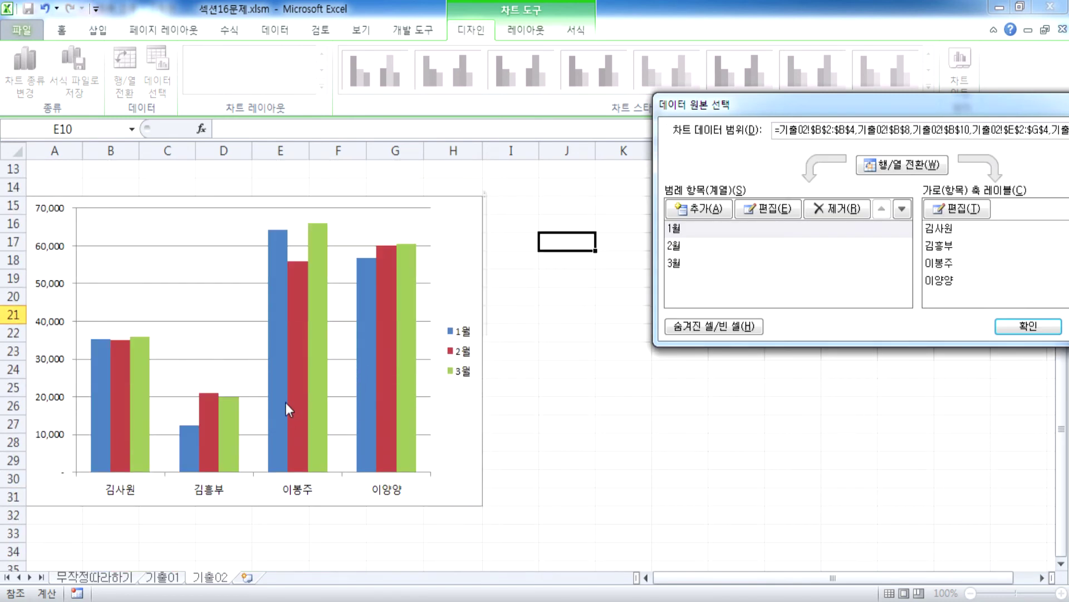
{"action": "mouse_move", "coordinate": [286, 403]}
{"action": "left_click", "coordinate": [1027, 326]}
{"action": "left_click", "coordinate": [530, 270]}
{"action": "left_click", "coordinate": [444, 226]}
{"action": "left_click", "coordinate": [571, 298]}
{"action": "scroll", "coordinate": [554, 348], "scroll_direction": "down", "scroll_amount": 4}
{"action": "scroll", "coordinate": [475, 322], "scroll_direction": "up", "scroll_amount": 4}
Add a chart title to the column chart using the 차트 위 placement
{"action": "left_click", "coordinate": [449, 241]}
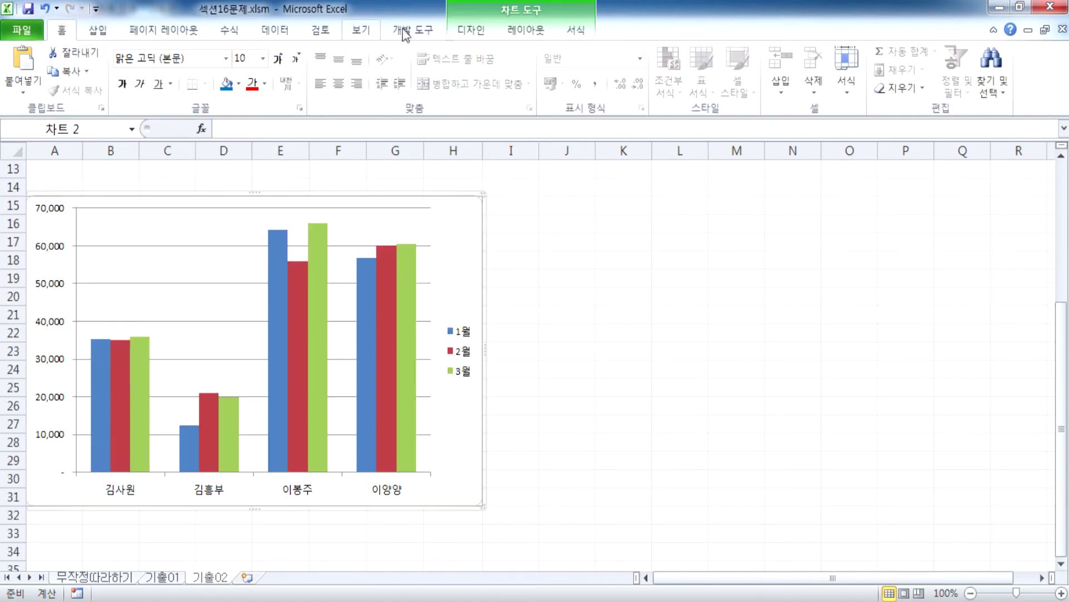
{"action": "left_click", "coordinate": [517, 34]}
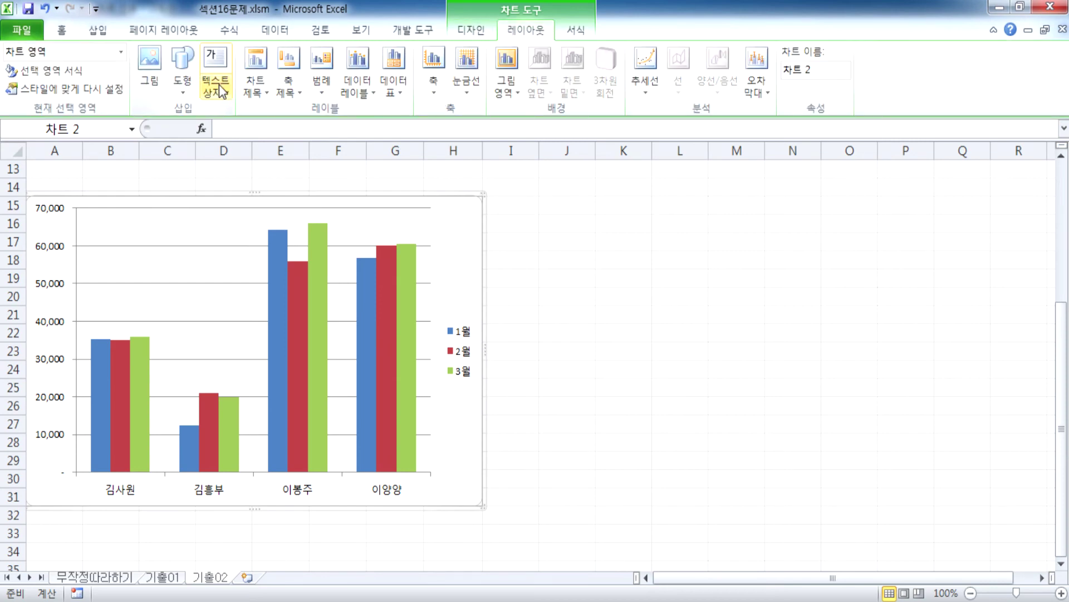
{"action": "left_click", "coordinate": [249, 83]}
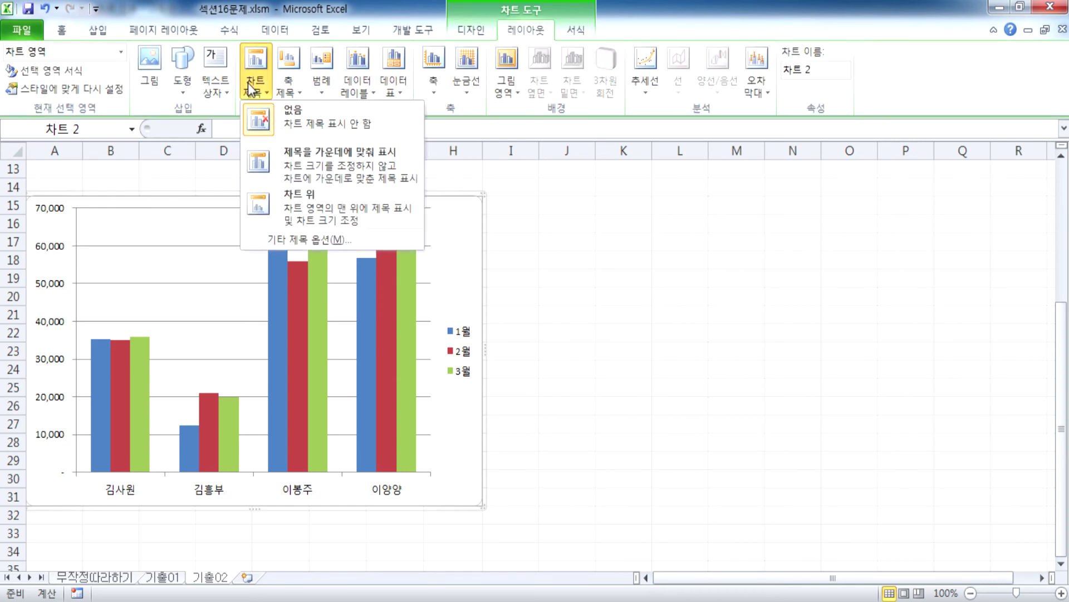
{"action": "left_click", "coordinate": [276, 202]}
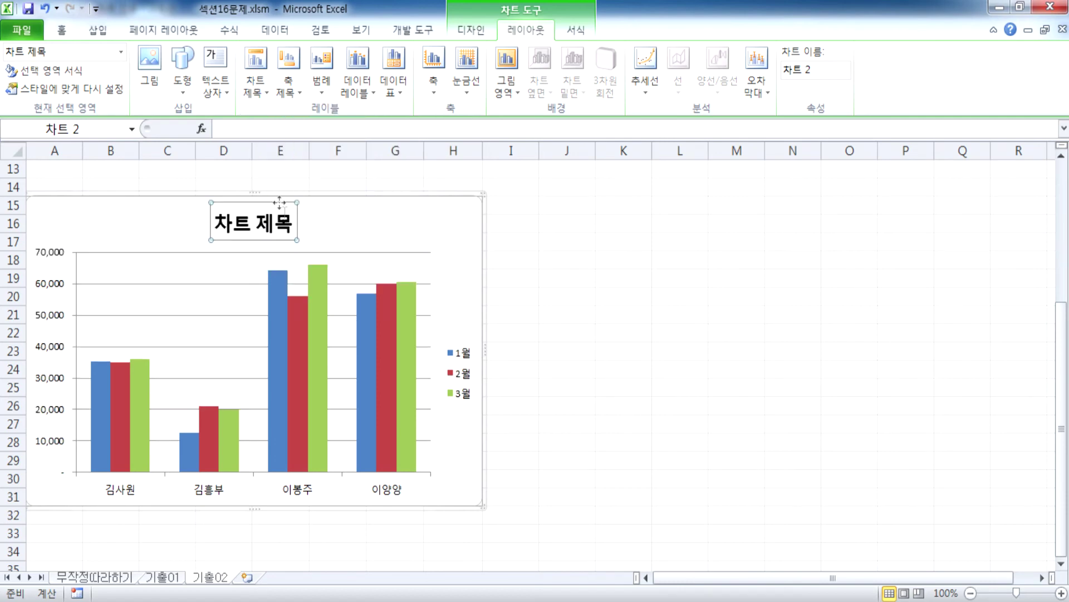
Examine the text in cell G1 alongside the placeholder title of the column chart
{"action": "scroll", "coordinate": [223, 340], "scroll_direction": "up", "scroll_amount": 4}
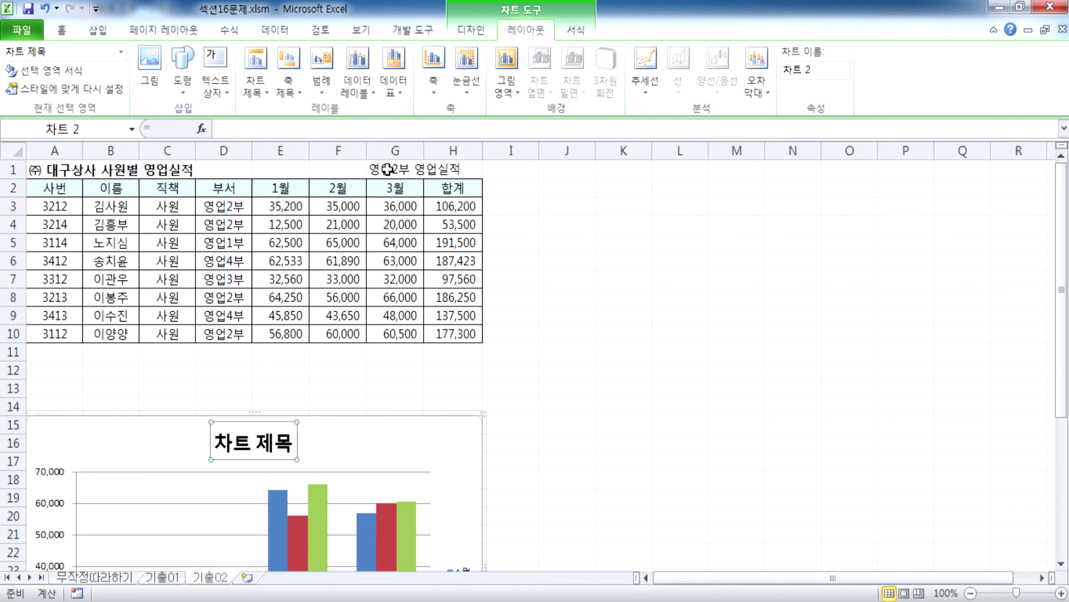
{"action": "left_click", "coordinate": [387, 169]}
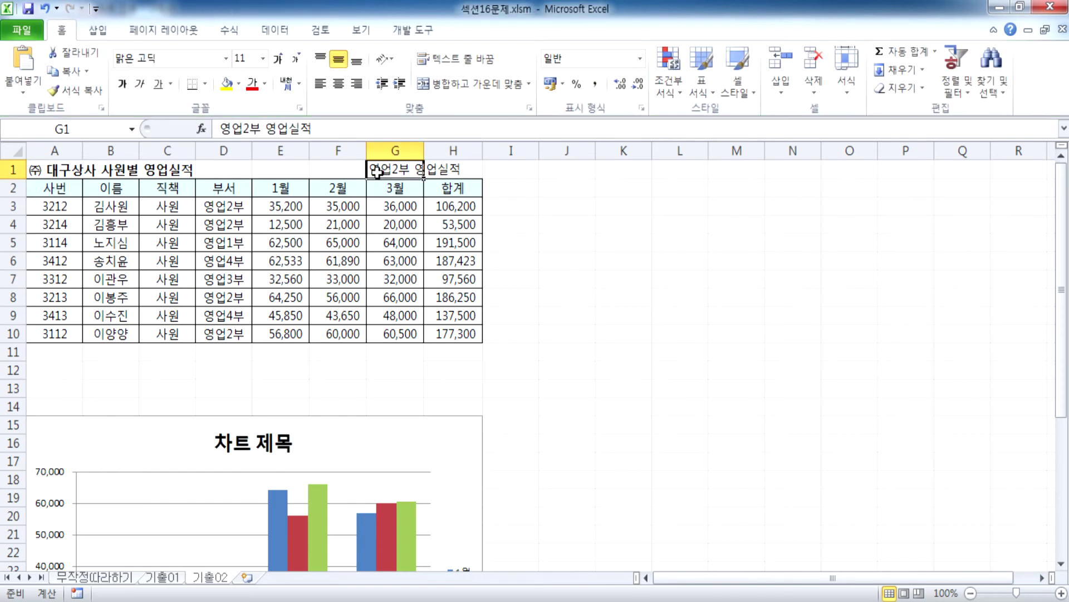
{"action": "left_click_drag", "start_coordinate": [315, 129], "coordinate": [202, 128]}
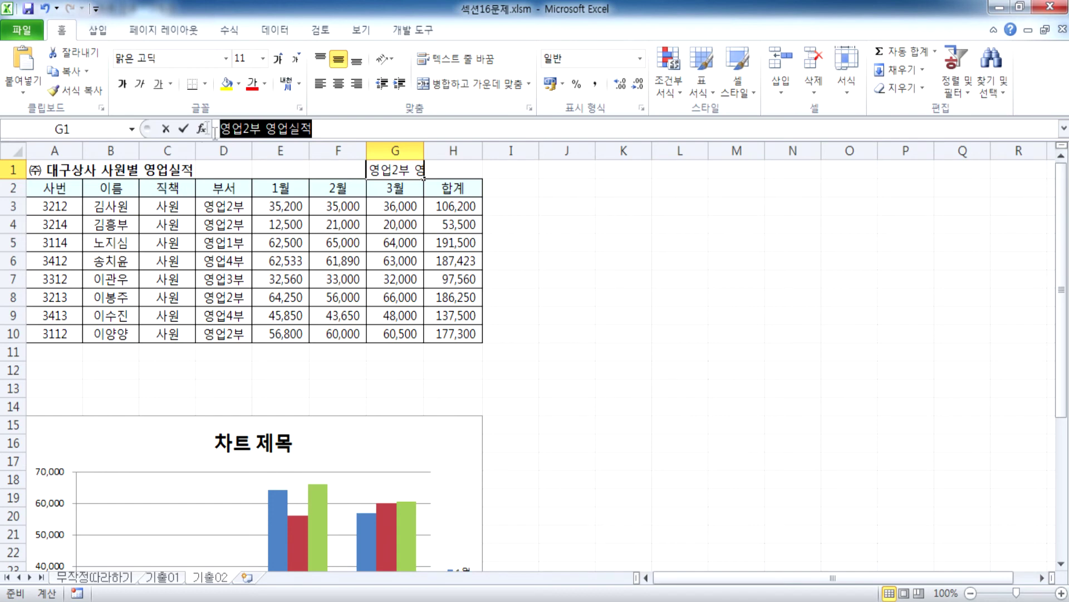
{"action": "left_click", "coordinate": [253, 442]}
{"action": "scroll", "coordinate": [267, 423], "scroll_direction": "down", "scroll_amount": 3}
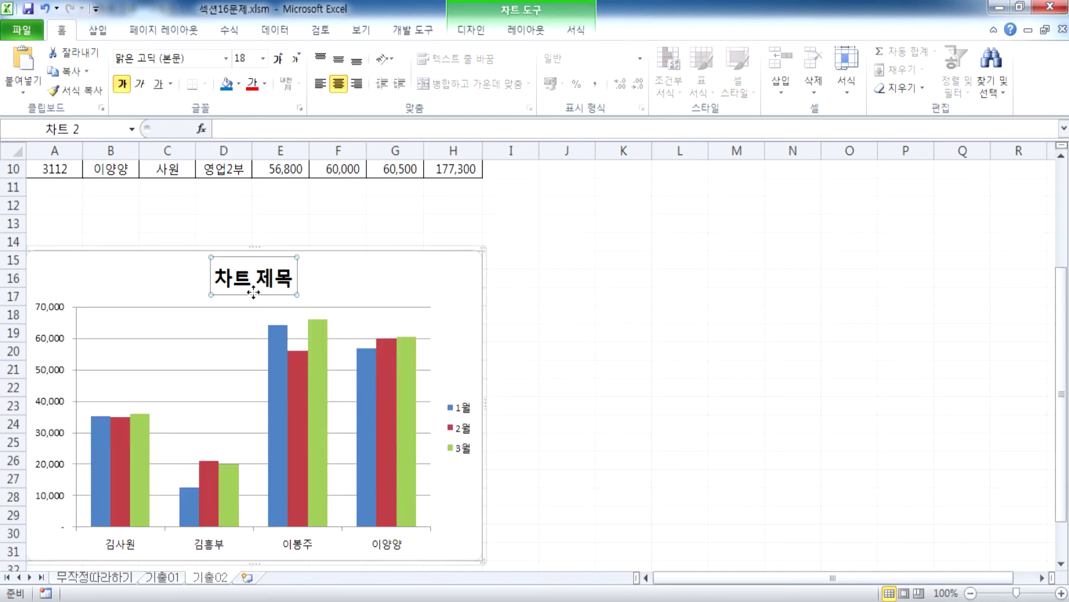
{"action": "scroll", "coordinate": [257, 301], "scroll_direction": "up", "scroll_amount": 3}
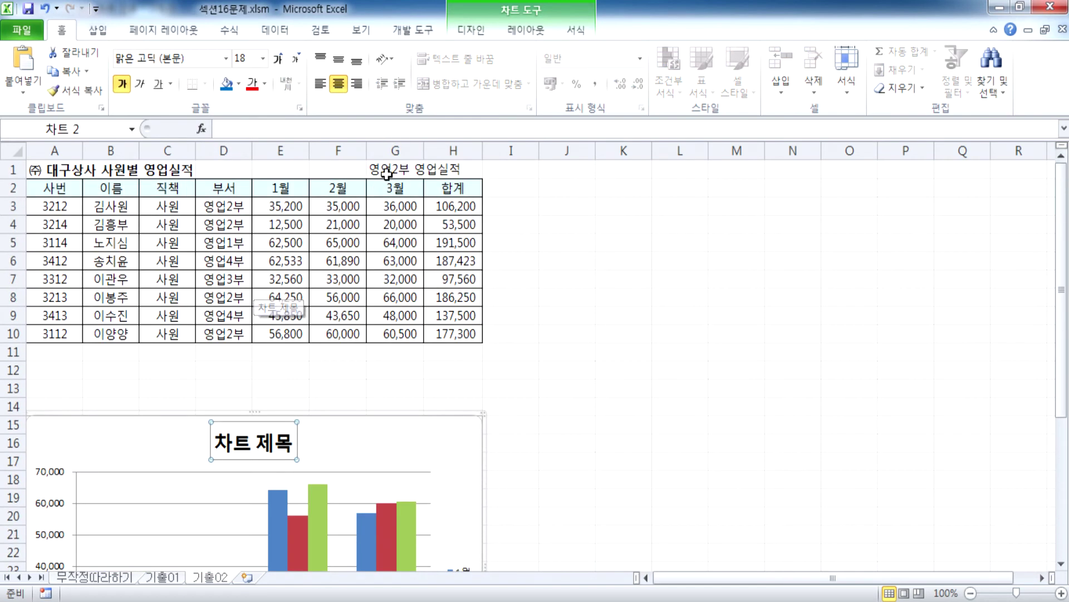
{"action": "left_click", "coordinate": [388, 172]}
{"action": "scroll", "coordinate": [351, 241], "scroll_direction": "down", "scroll_amount": 3}
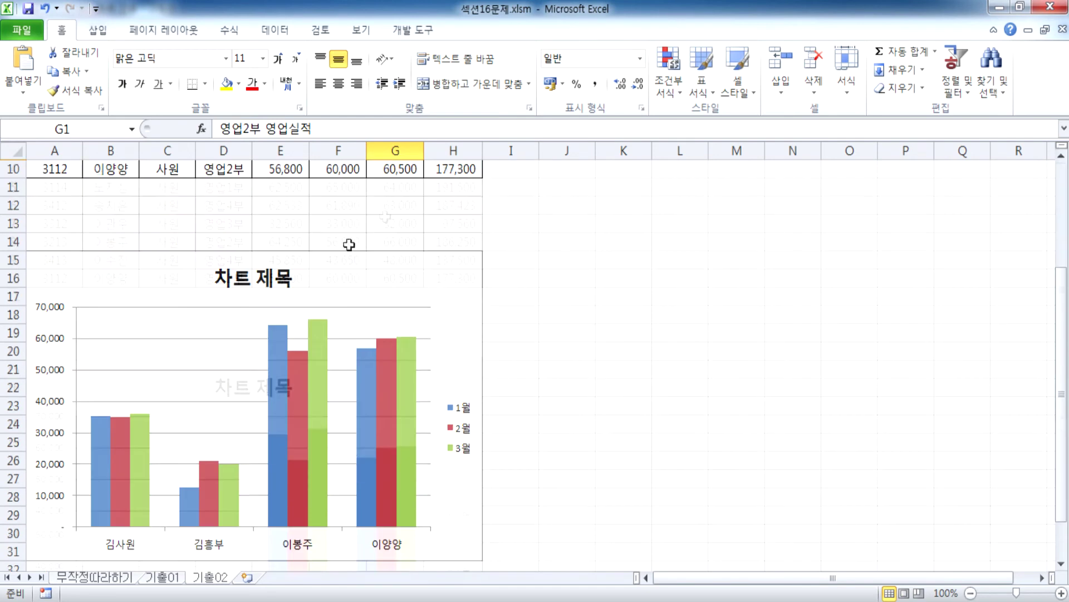
{"action": "left_click", "coordinate": [252, 277]}
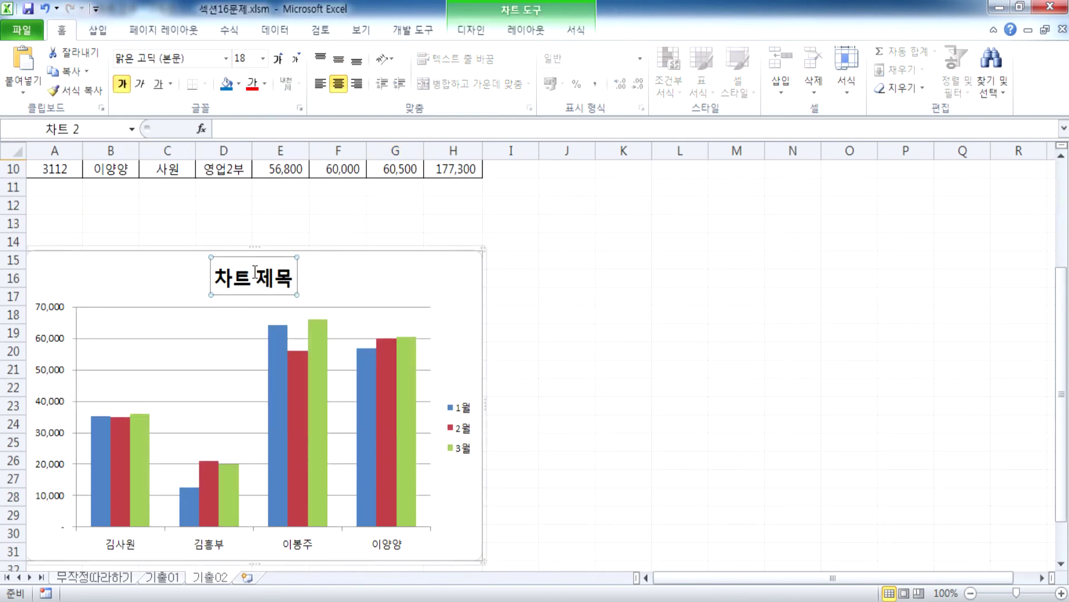
{"action": "scroll", "coordinate": [254, 274], "scroll_direction": "up", "scroll_amount": 3}
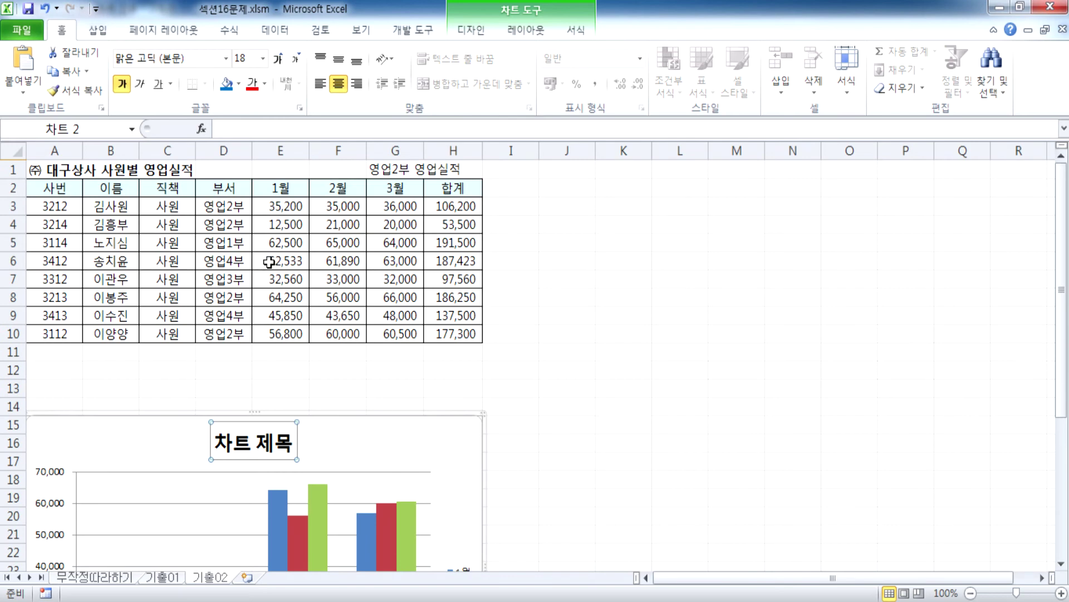
{"action": "left_click", "coordinate": [391, 169]}
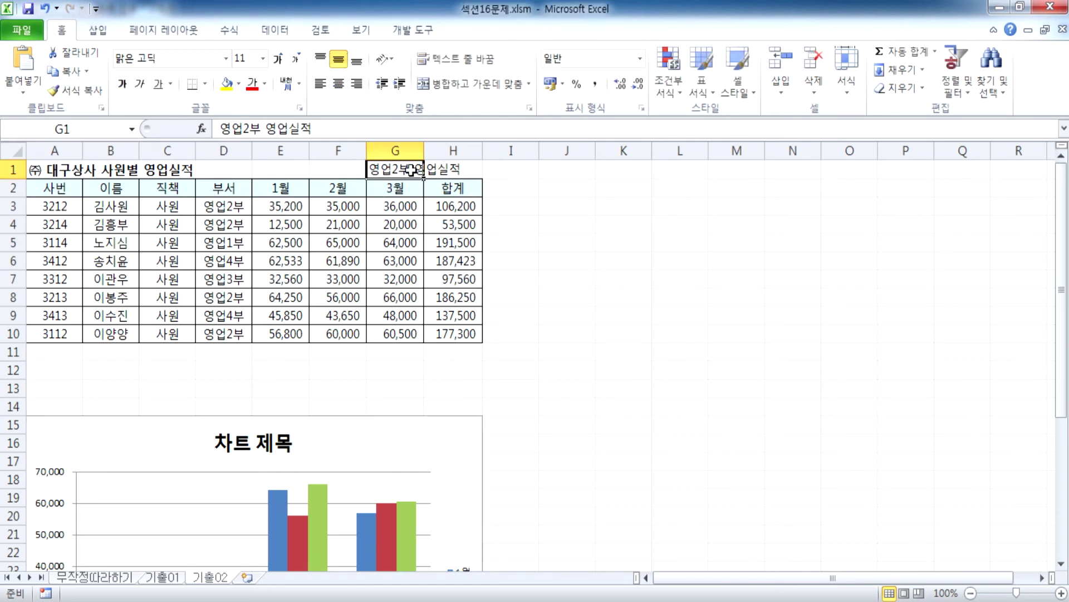
{"action": "scroll", "coordinate": [303, 345], "scroll_direction": "down", "scroll_amount": 3}
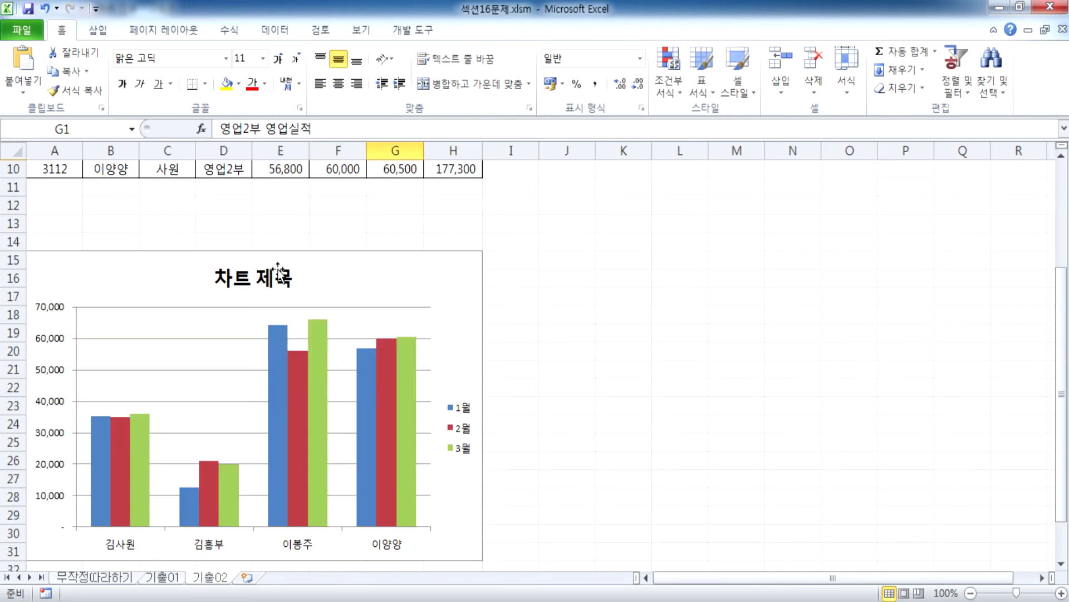
Link the column chart's title to cell G1 with the formula =기출02!$G$1
{"action": "left_click", "coordinate": [243, 276]}
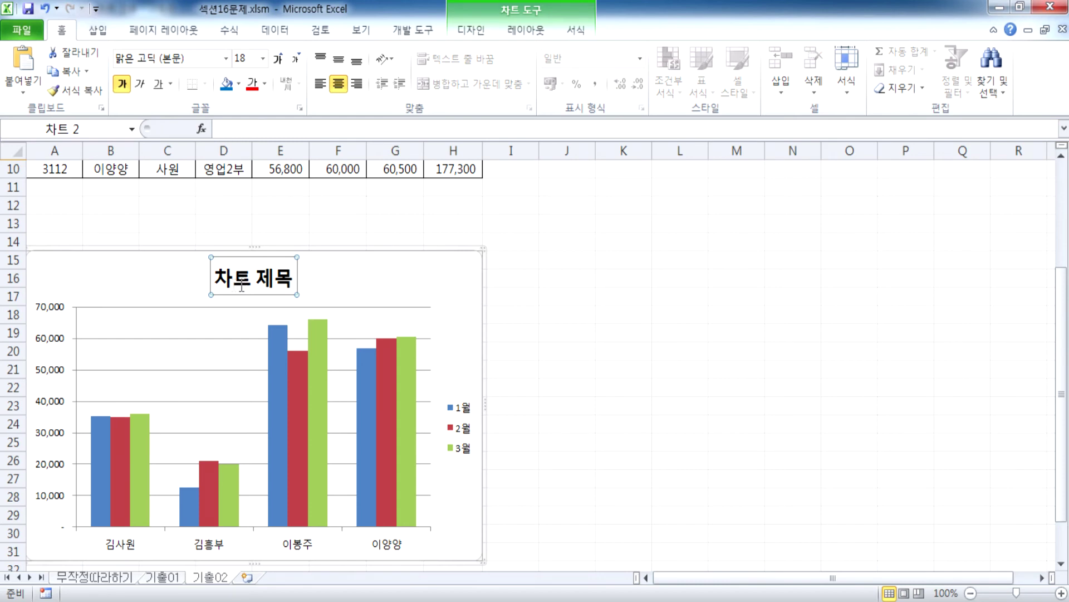
{"action": "left_click", "coordinate": [159, 277]}
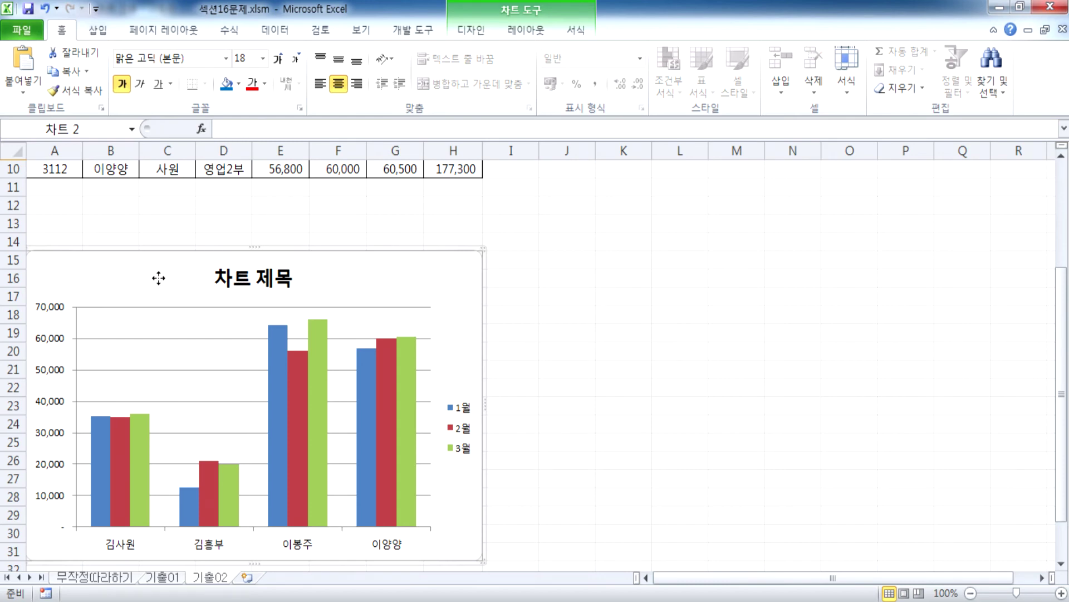
{"action": "left_click", "coordinate": [230, 267]}
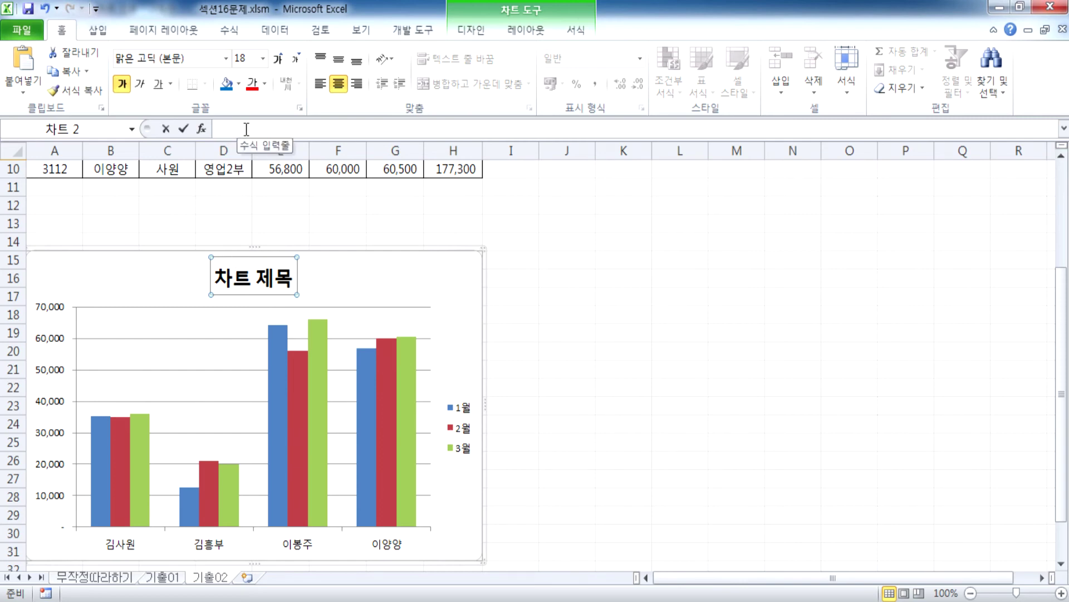
{"action": "left_click", "coordinate": [246, 128]}
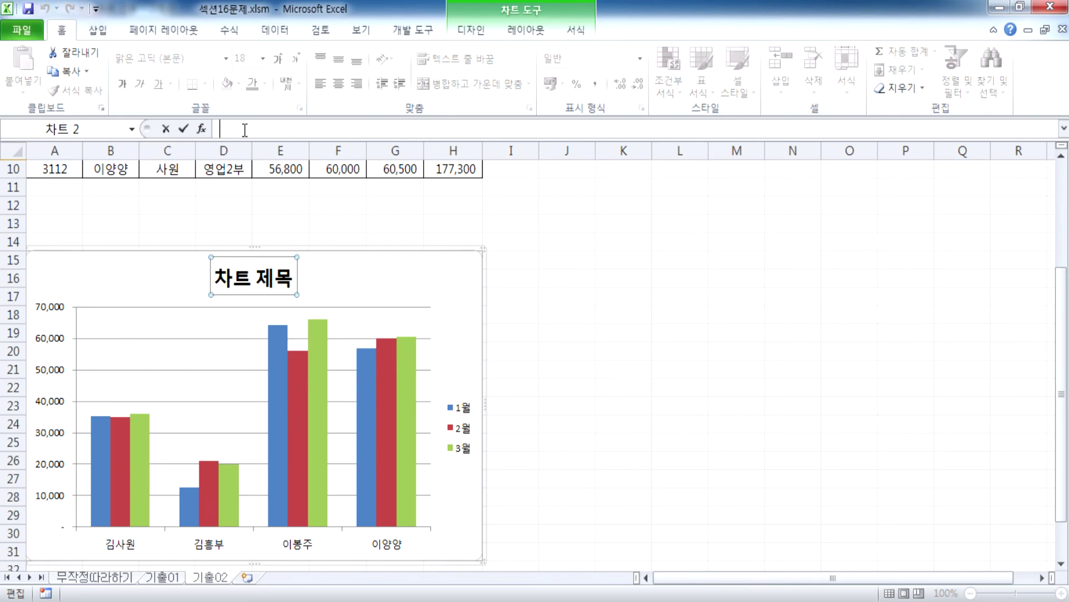
{"action": "left_click", "coordinate": [346, 279]}
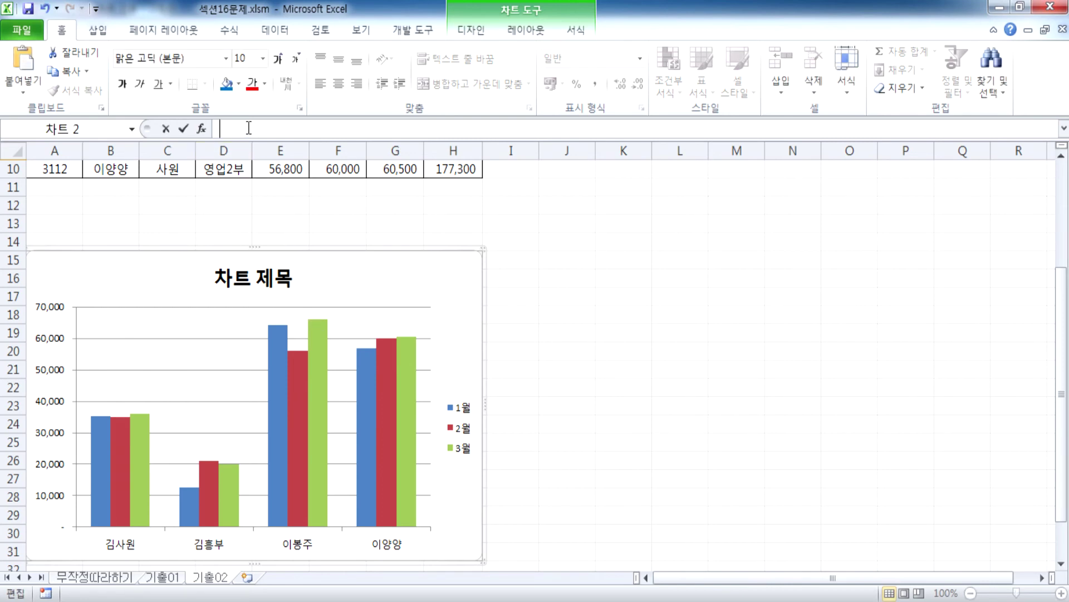
{"action": "left_click", "coordinate": [245, 282]}
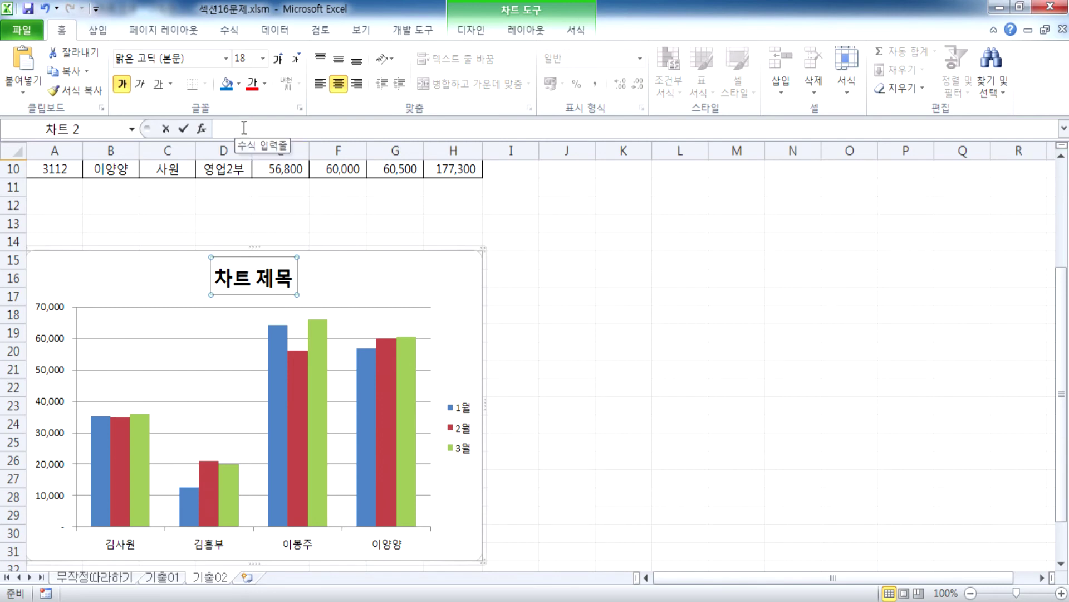
{"action": "left_click", "coordinate": [243, 127]}
{"action": "type", "text": "="}
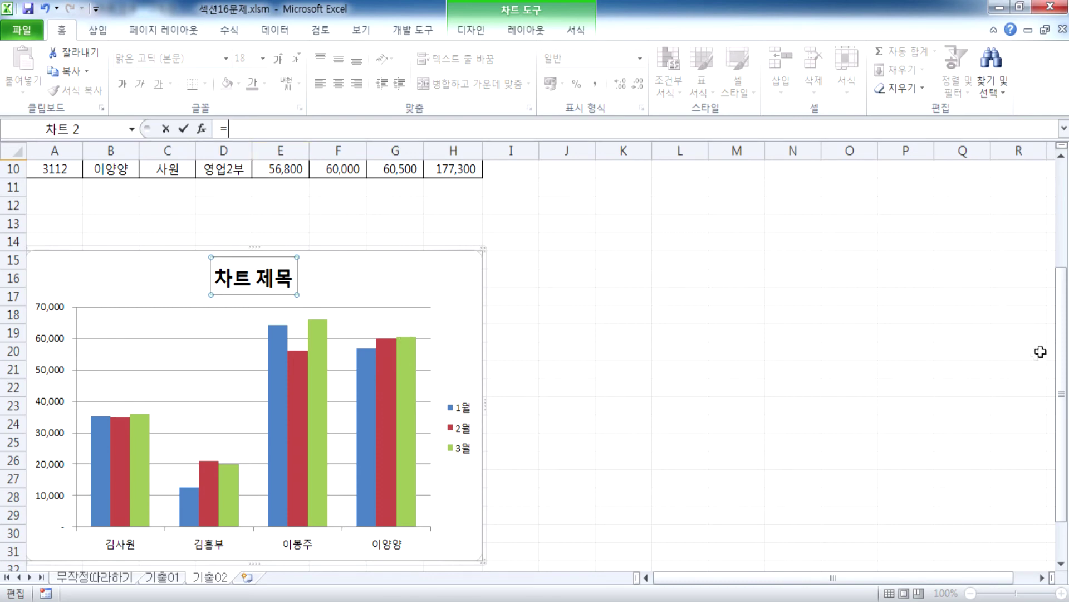
{"action": "left_click_drag", "start_coordinate": [1063, 351], "coordinate": [1063, 341]}
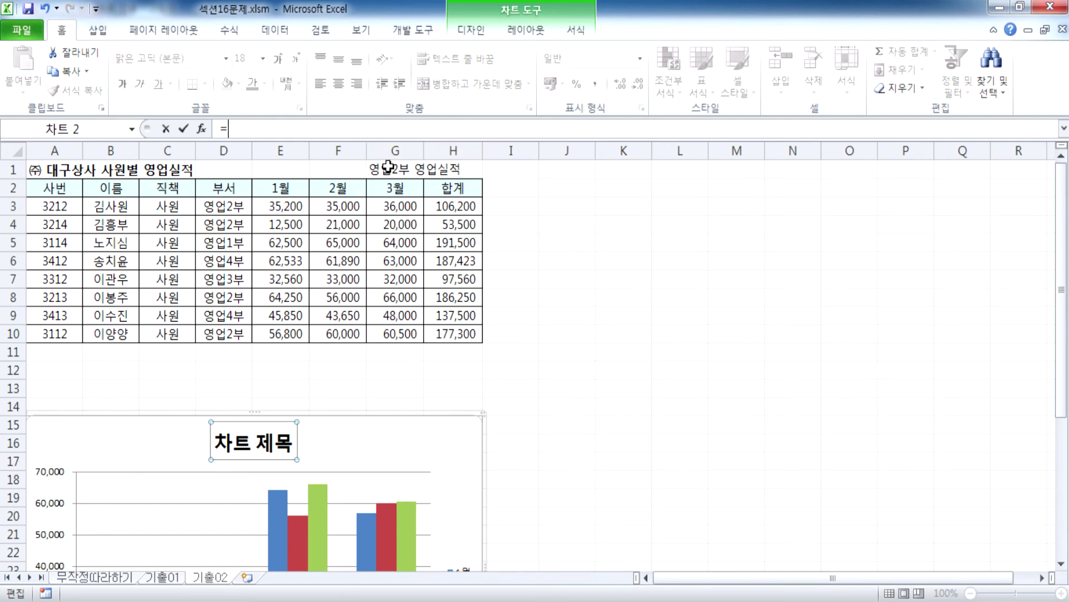
{"action": "left_click", "coordinate": [389, 165]}
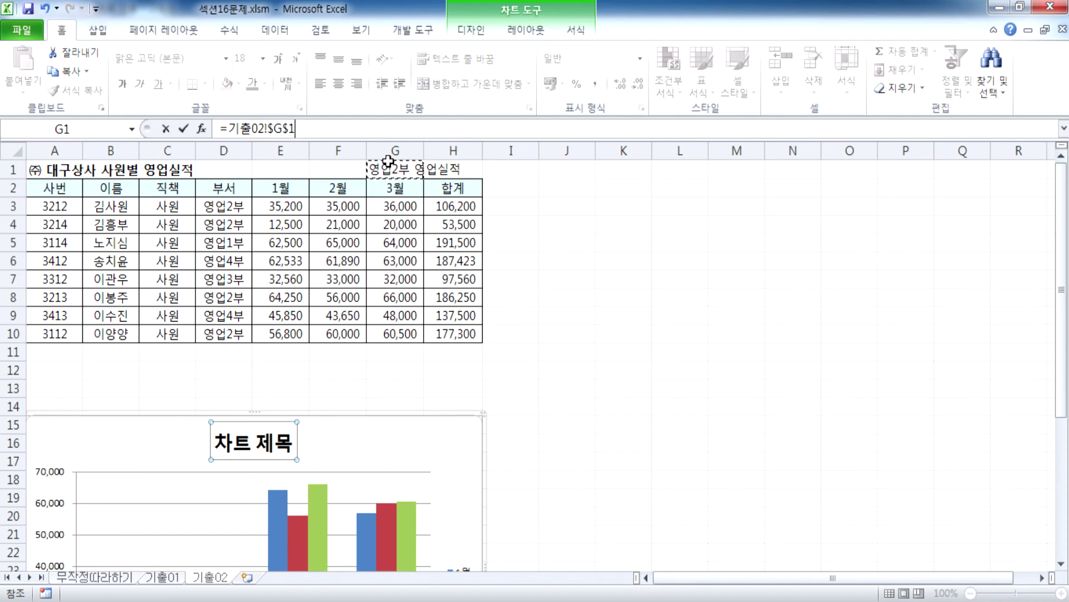
{"action": "key", "text": "Return"}
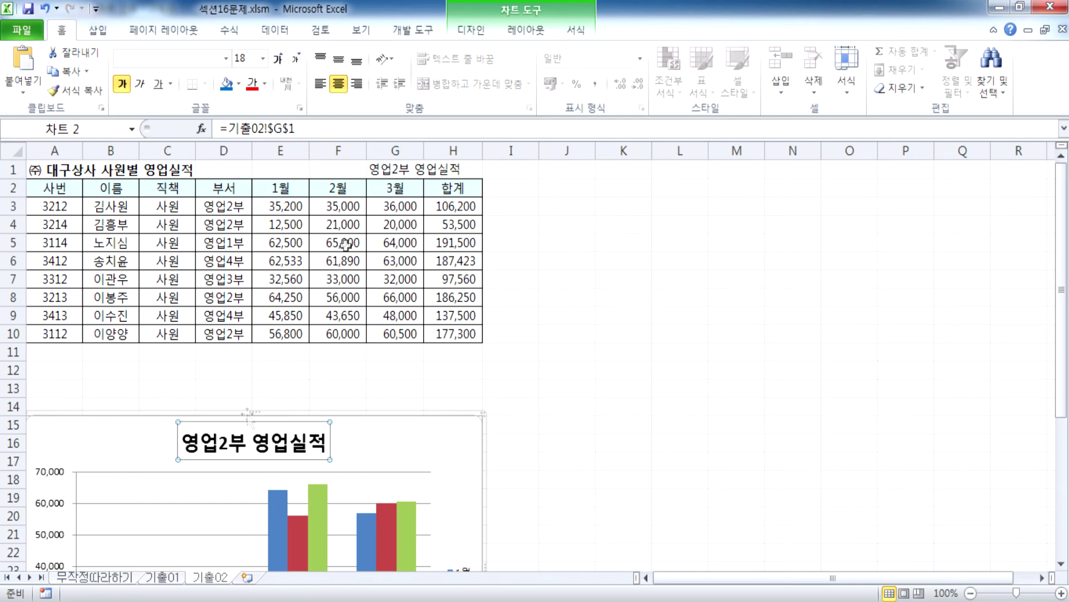
Test the chart title's cell link by entering ㄴㅇㄹㄴㅇㄹㄴㅇㄹ in cell G1, and undo that entry
{"action": "scroll", "coordinate": [223, 390], "scroll_direction": "down", "scroll_amount": 3}
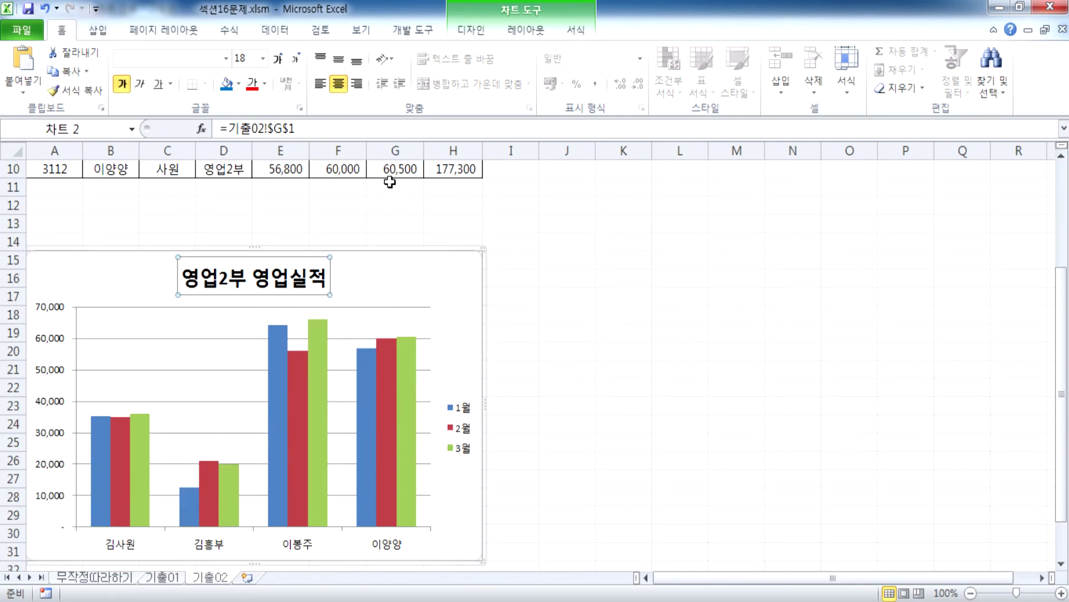
{"action": "scroll", "coordinate": [385, 273], "scroll_direction": "up", "scroll_amount": 3}
{"action": "left_click", "coordinate": [402, 167]}
{"action": "type", "text": "ㄴㅇㄹㄴㅇㄹㄴㅇㄹ"}
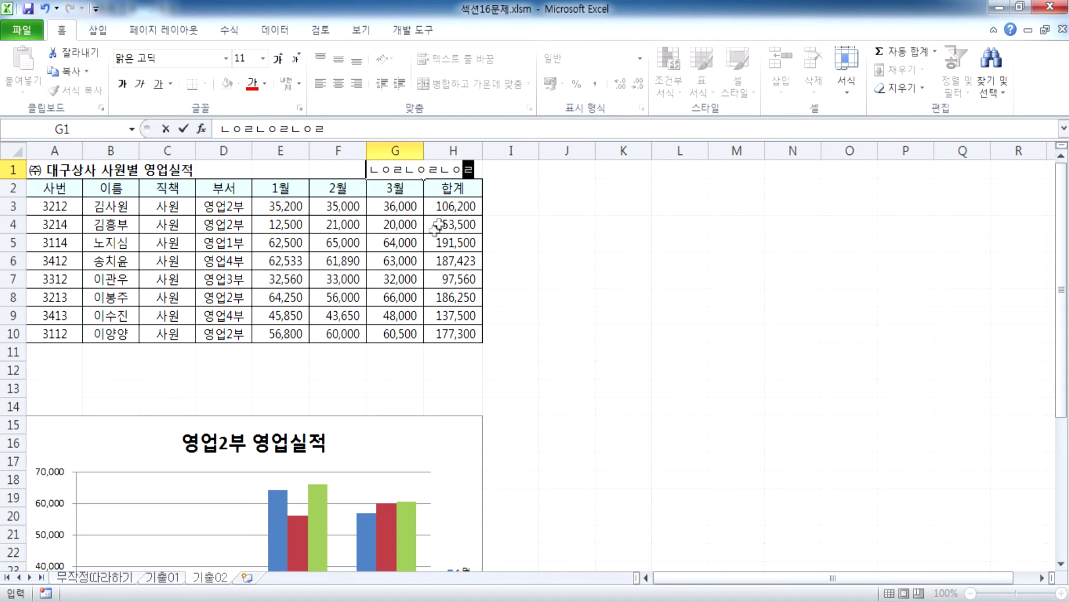
{"action": "key", "text": "Return"}
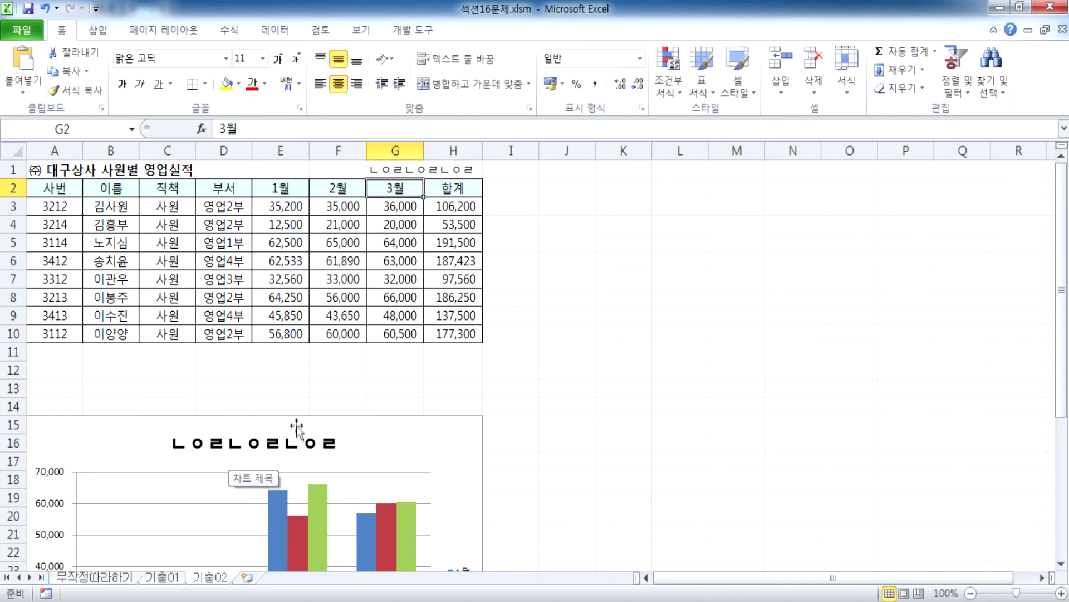
{"action": "key", "text": "ctrl+z"}
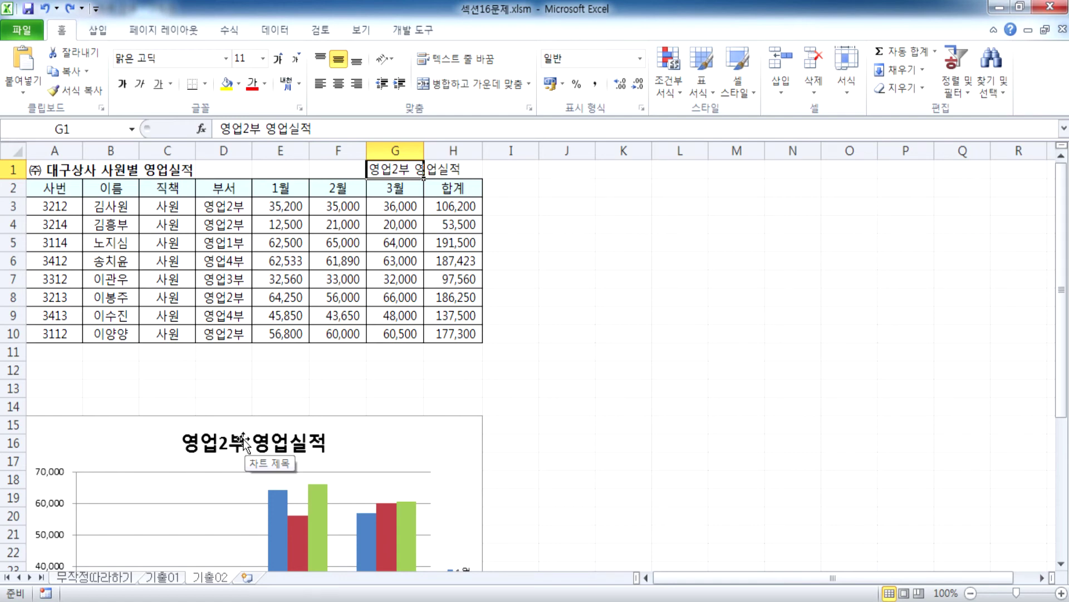
Add a primary horizontal axis title to the column chart using the 축 아래 제목 placement
{"action": "scroll", "coordinate": [194, 444], "scroll_direction": "down", "scroll_amount": 6}
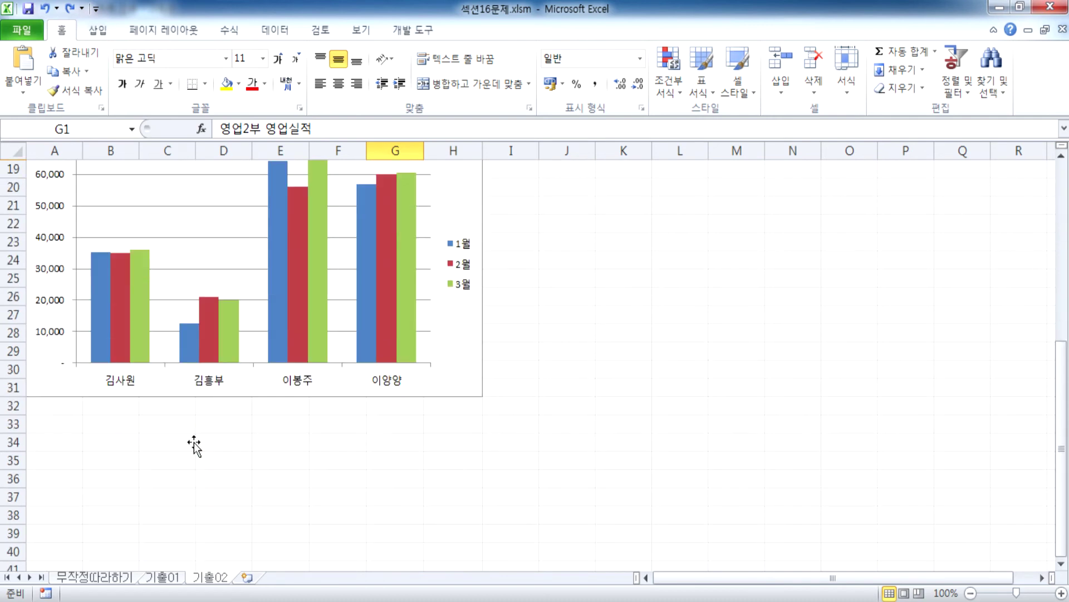
{"action": "scroll", "coordinate": [270, 393], "scroll_direction": "down", "scroll_amount": 1}
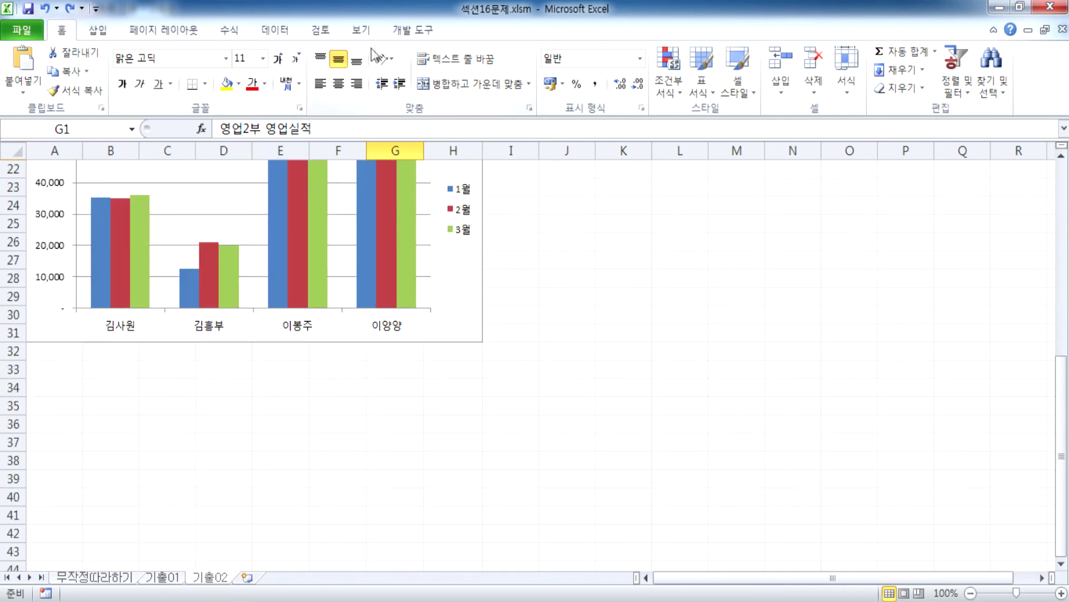
{"action": "left_click", "coordinate": [429, 286]}
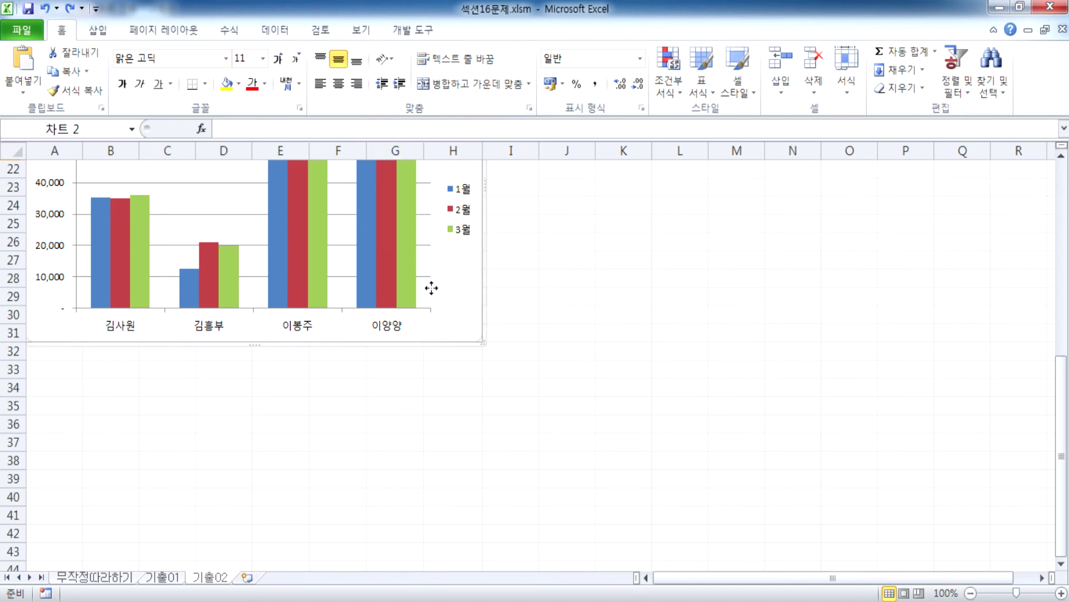
{"action": "left_click", "coordinate": [523, 38]}
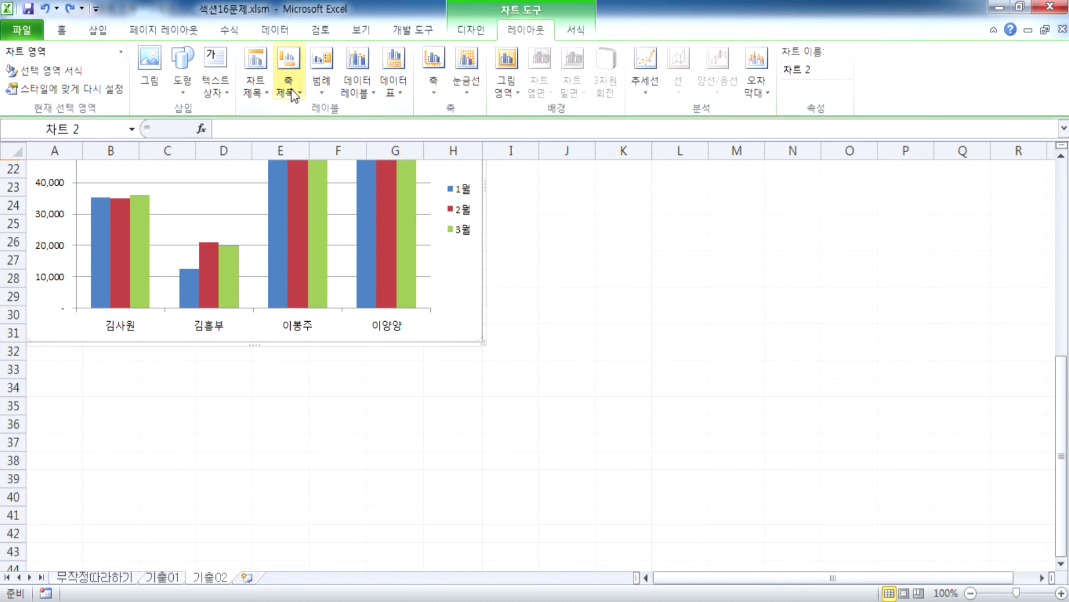
{"action": "left_click", "coordinate": [288, 86]}
{"action": "mouse_move", "coordinate": [301, 112]}
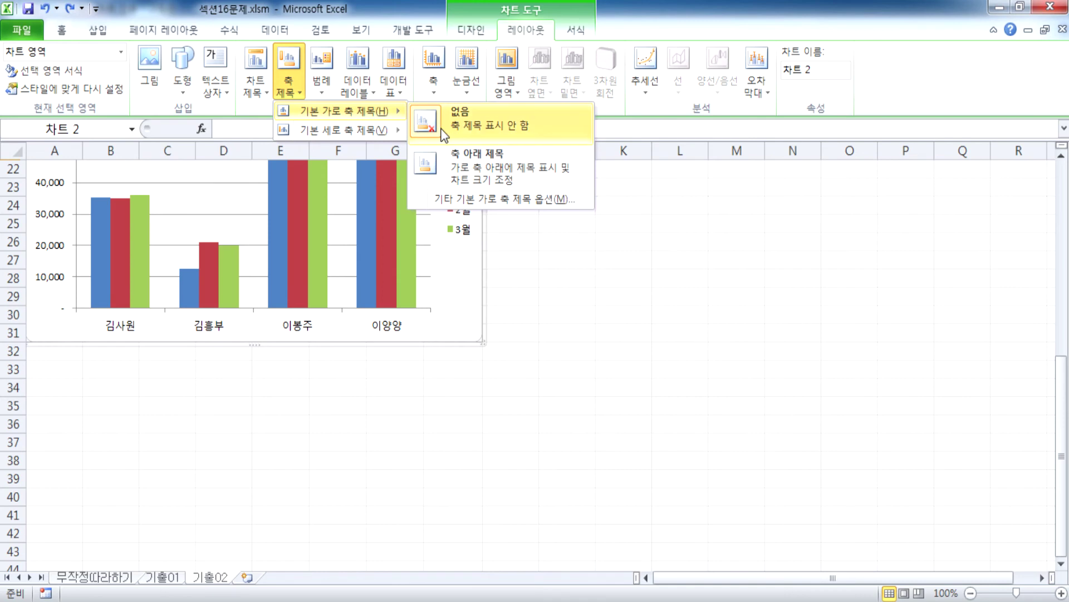
{"action": "left_click", "coordinate": [478, 177]}
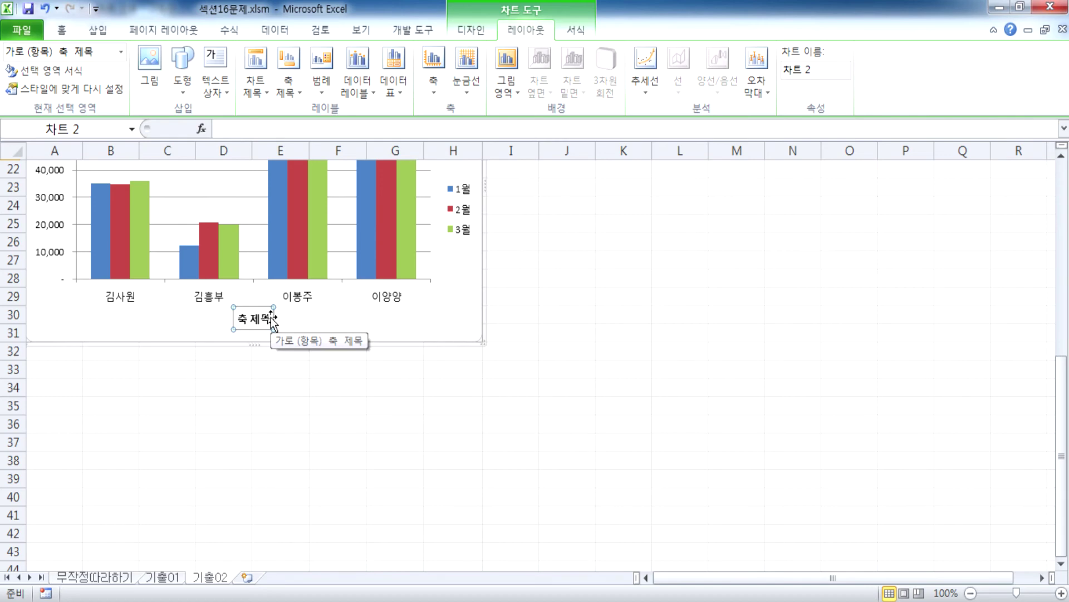
Replace the placeholder text of the horizontal axis title with 이름
{"action": "left_click", "coordinate": [271, 320]}
{"action": "type", "text": "이름"}
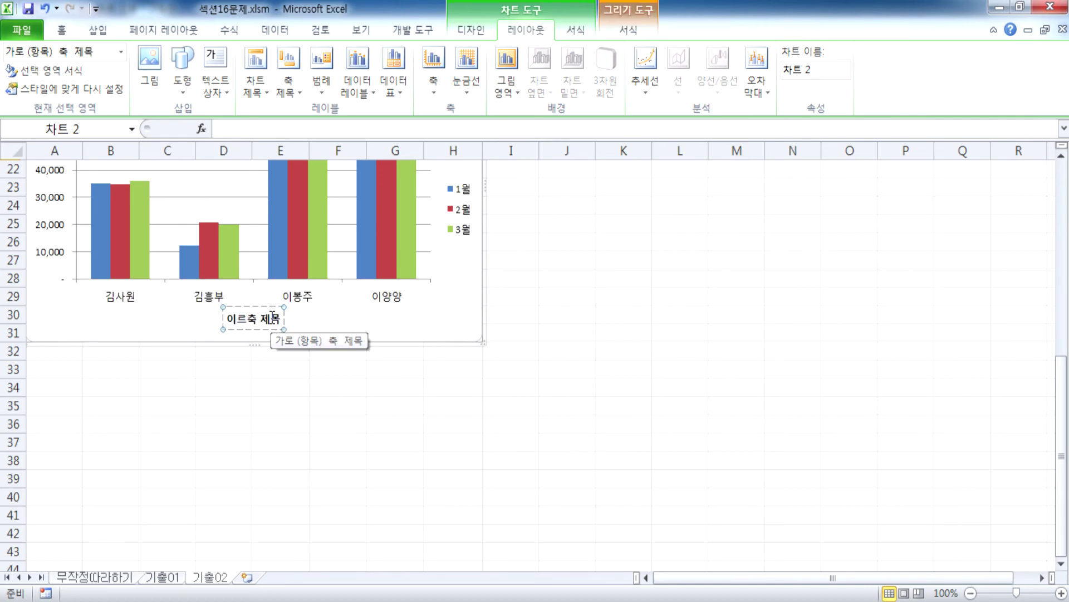
{"action": "key", "text": "Delete"}
{"action": "key", "text": "Delete"}
{"action": "key", "text": "Delete"}
{"action": "key", "text": "Delete"}
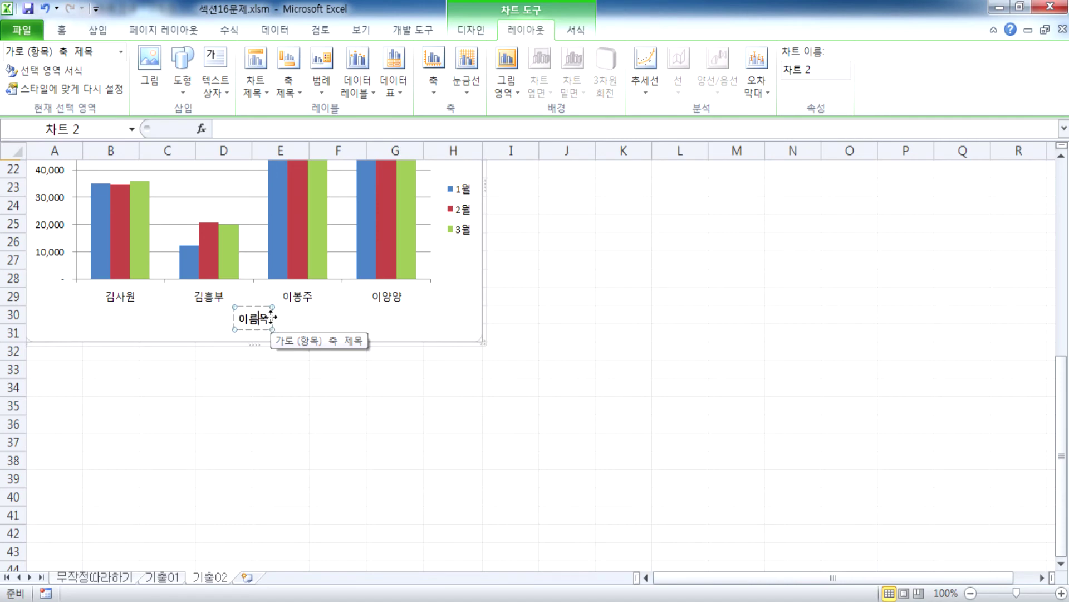
{"action": "left_click", "coordinate": [272, 317]}
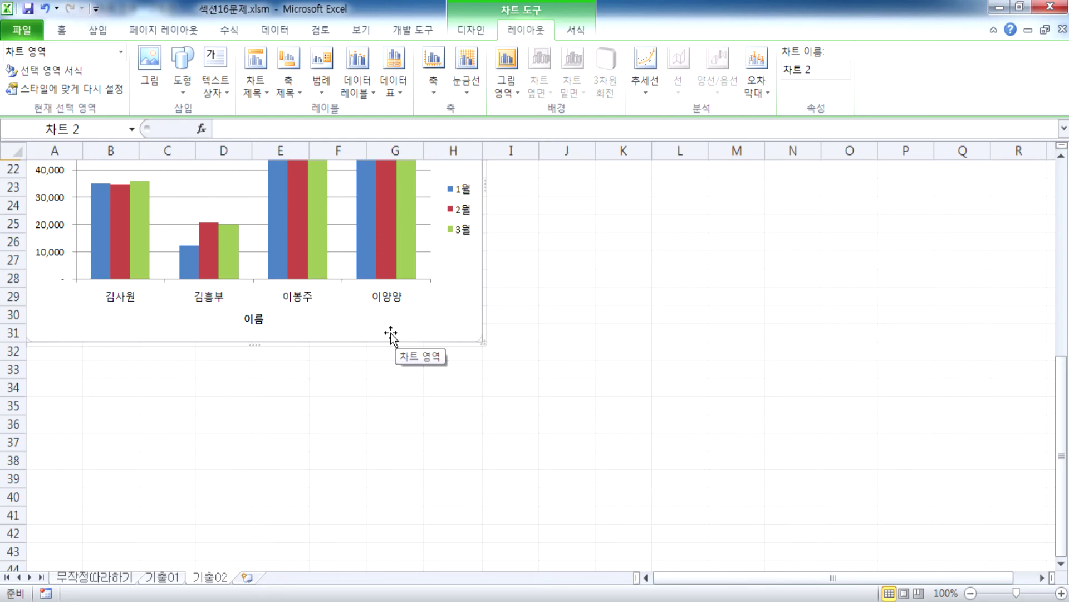
Apply the multicolour blue, red and green chart style from the third row, second column of the chart style gallery
{"action": "scroll", "coordinate": [354, 327], "scroll_direction": "up", "scroll_amount": 3}
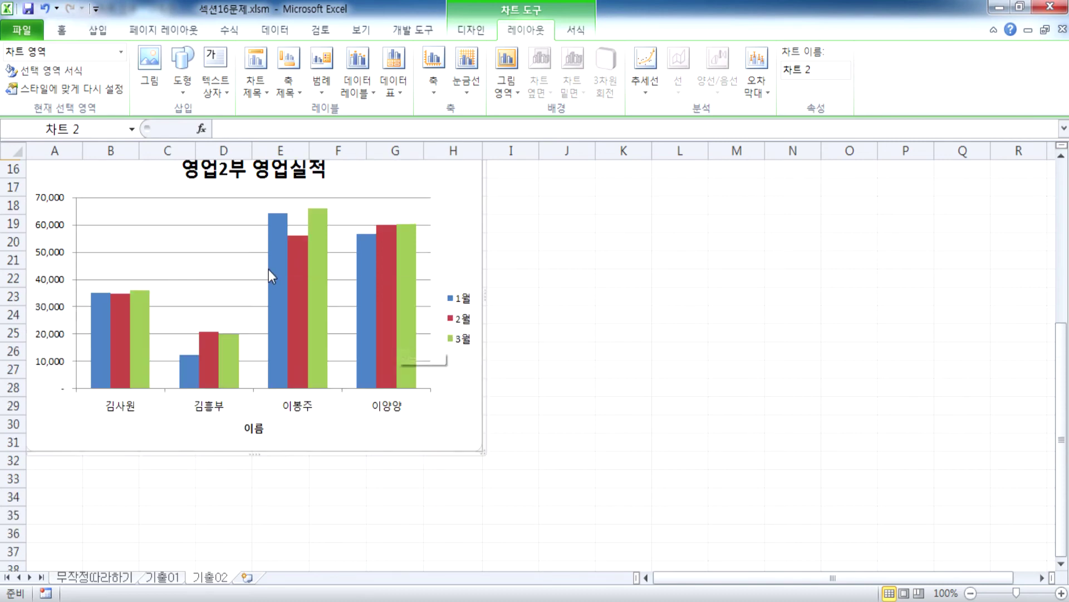
{"action": "scroll", "coordinate": [450, 233], "scroll_direction": "up", "scroll_amount": 1}
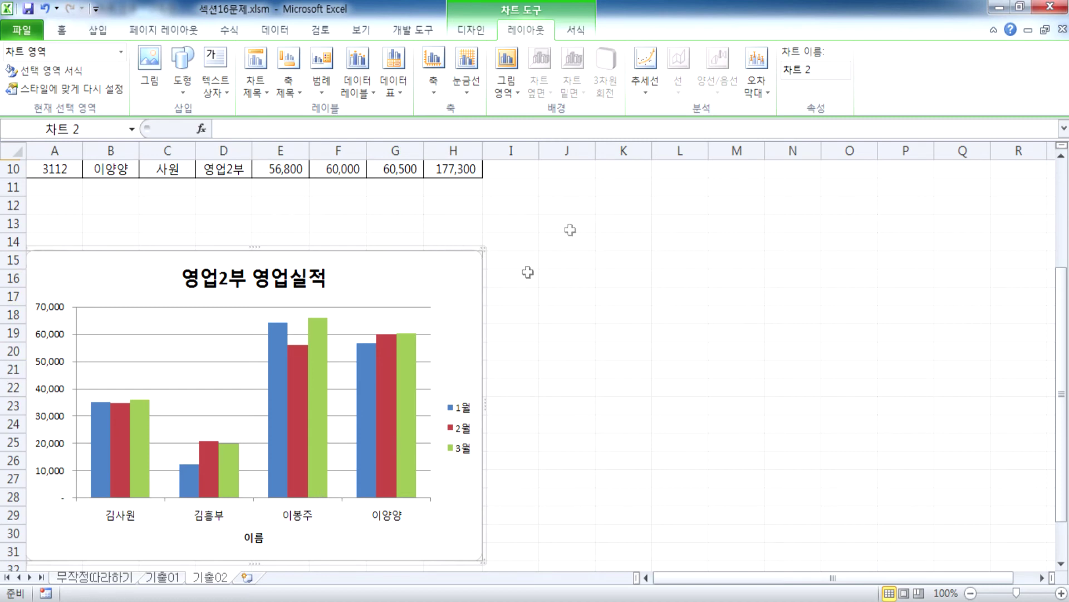
{"action": "left_click", "coordinate": [566, 34]}
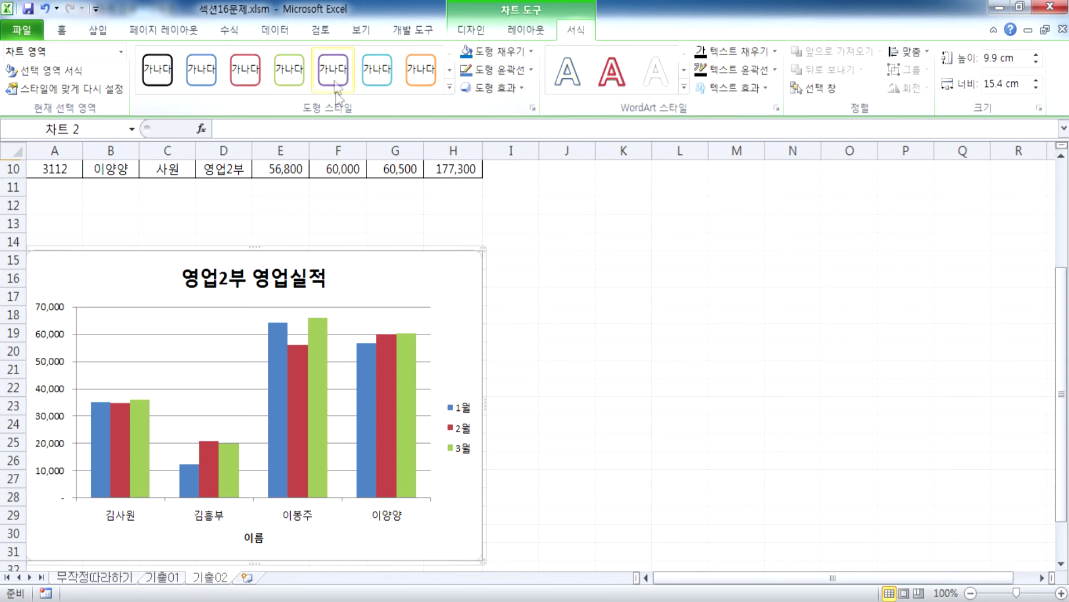
{"action": "left_click", "coordinate": [448, 86]}
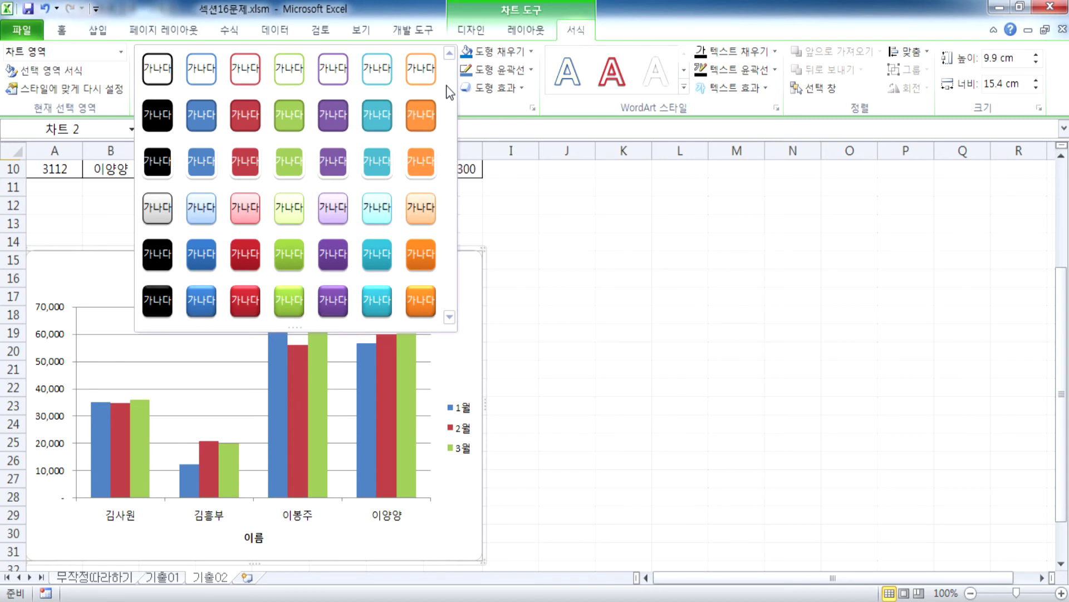
{"action": "left_click", "coordinate": [471, 30]}
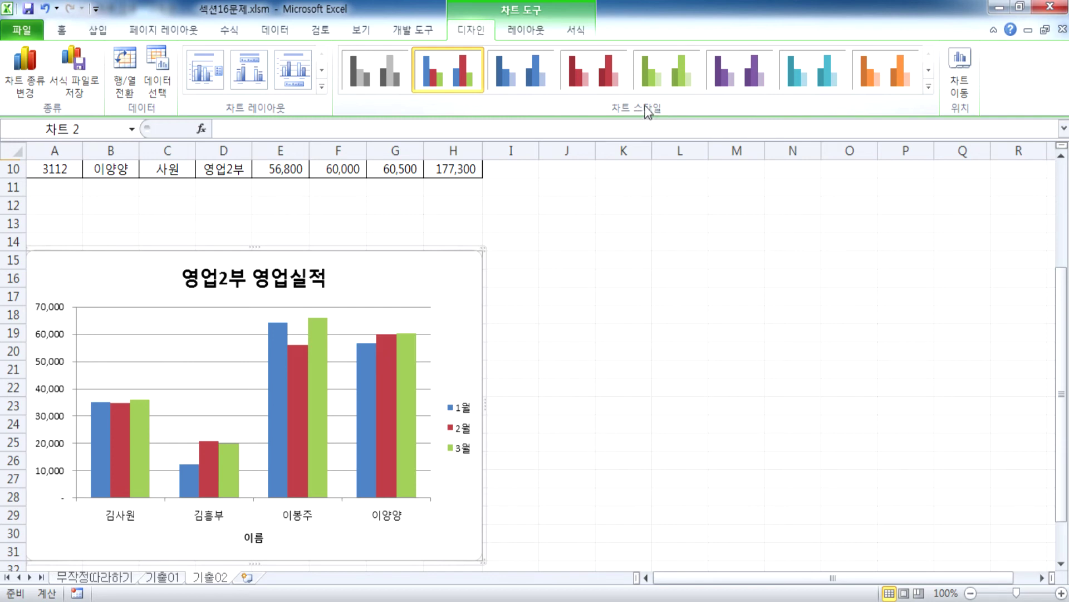
{"action": "left_click", "coordinate": [928, 87]}
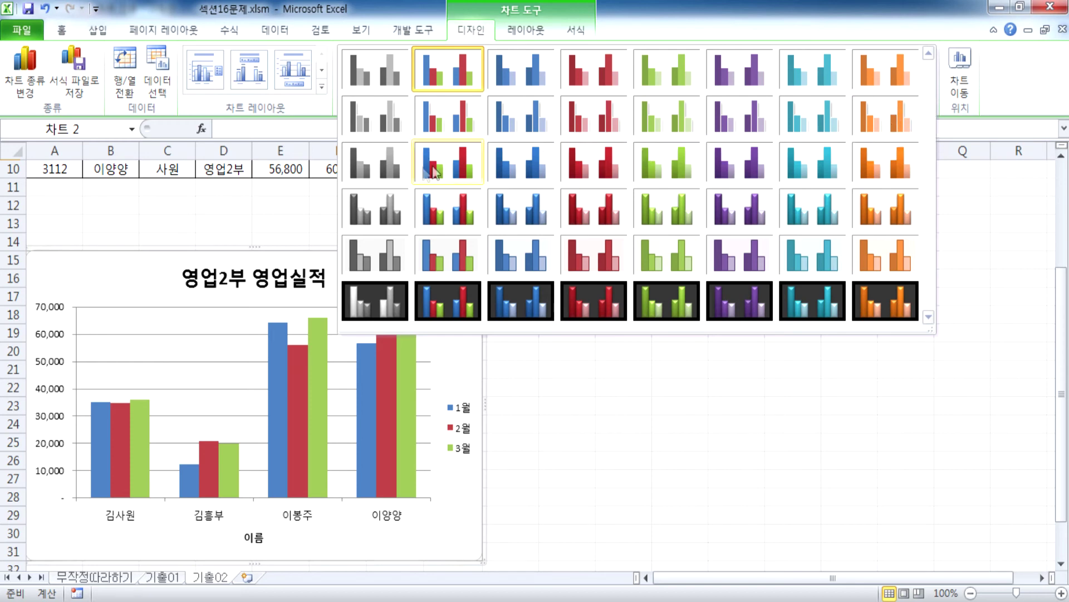
{"action": "left_click", "coordinate": [456, 165]}
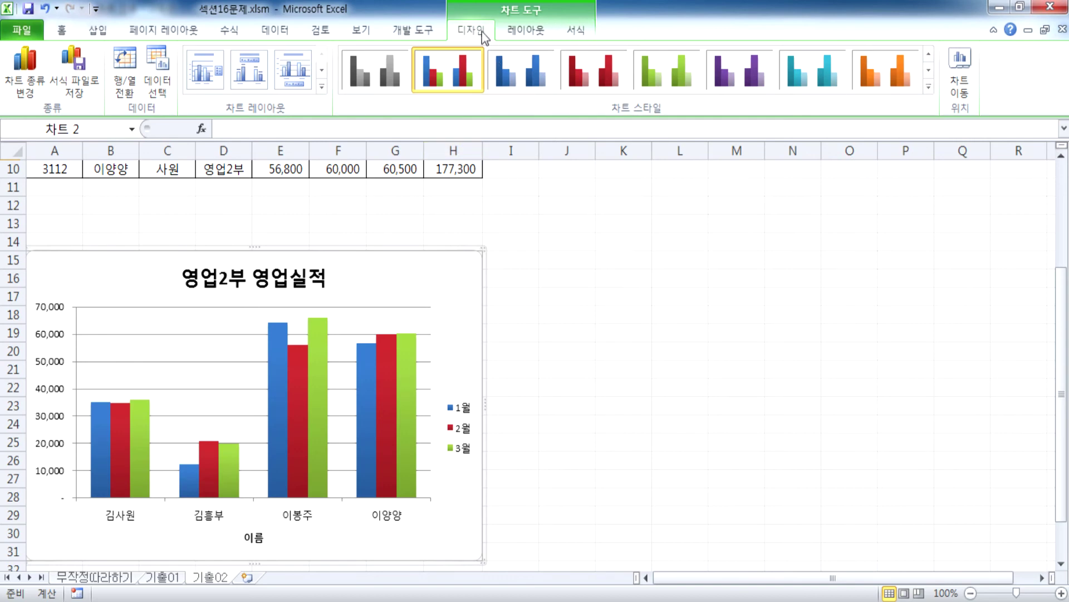
{"action": "left_click", "coordinate": [928, 87]}
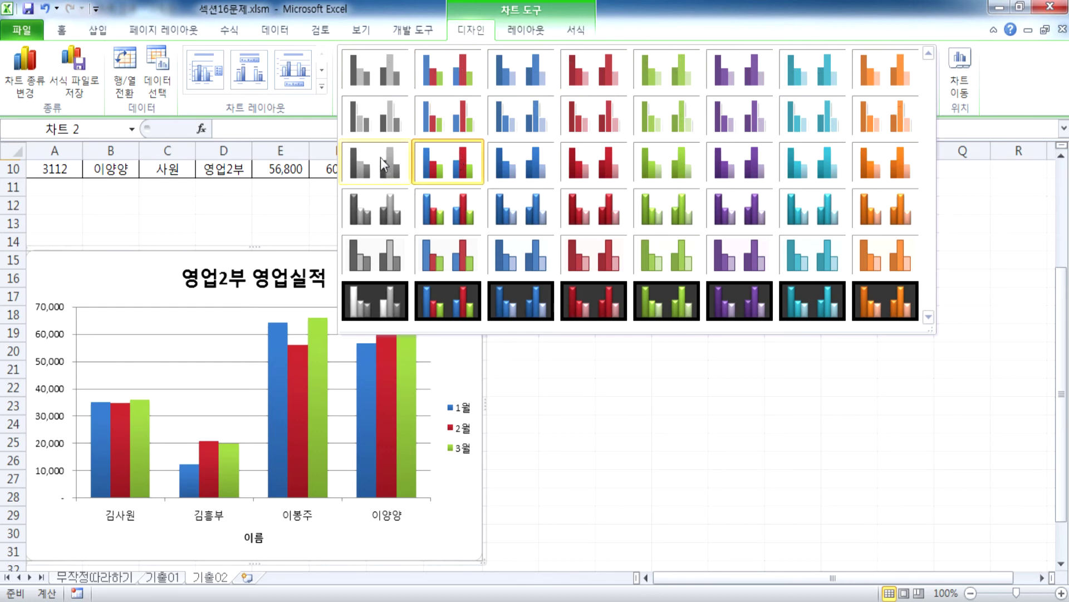
{"action": "left_click", "coordinate": [443, 153]}
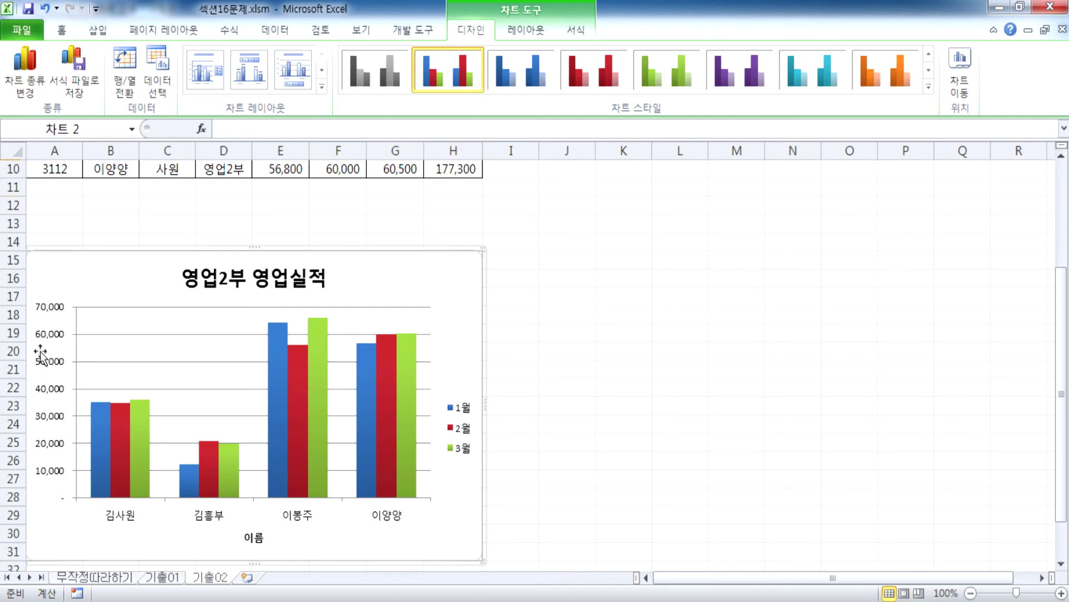
Set the vertical value axis display unit to 천, with the unit label shown on the chart
{"action": "scroll", "coordinate": [42, 357], "scroll_direction": "down", "scroll_amount": 3}
{"action": "scroll", "coordinate": [49, 273], "scroll_direction": "up", "scroll_amount": 2}
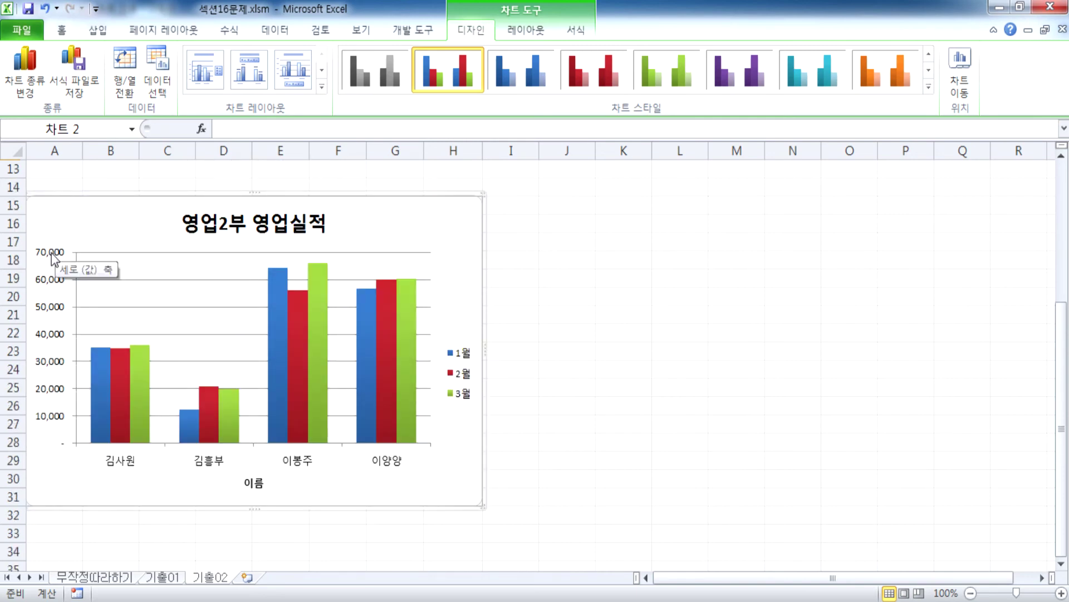
{"action": "left_click", "coordinate": [52, 258]}
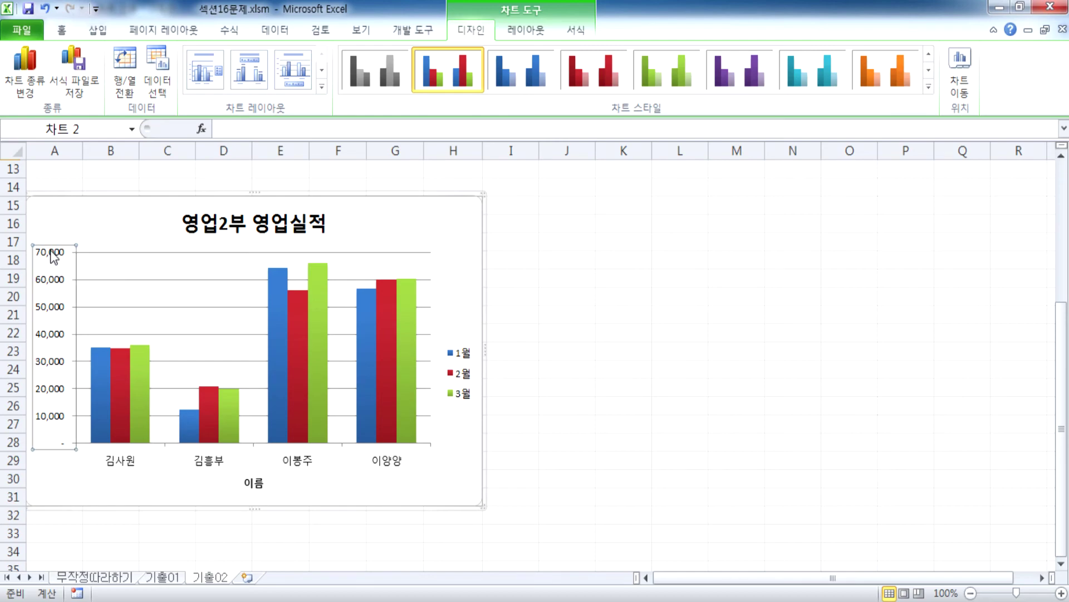
{"action": "key", "text": "ctrl+1"}
{"action": "left_click_drag", "start_coordinate": [490, 92], "coordinate": [388, 35]}
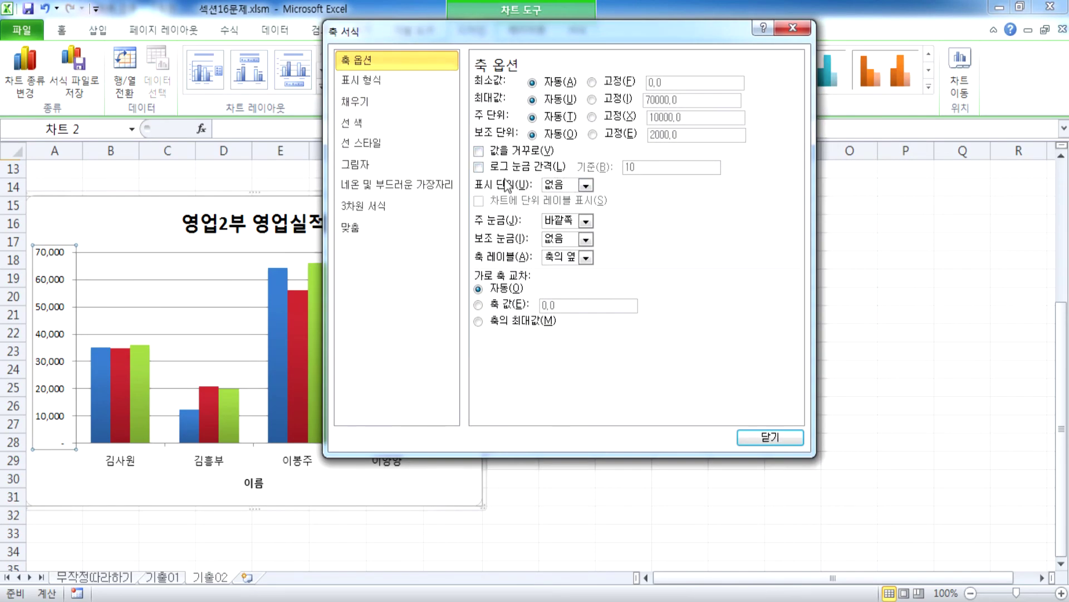
{"action": "left_click", "coordinate": [589, 186]}
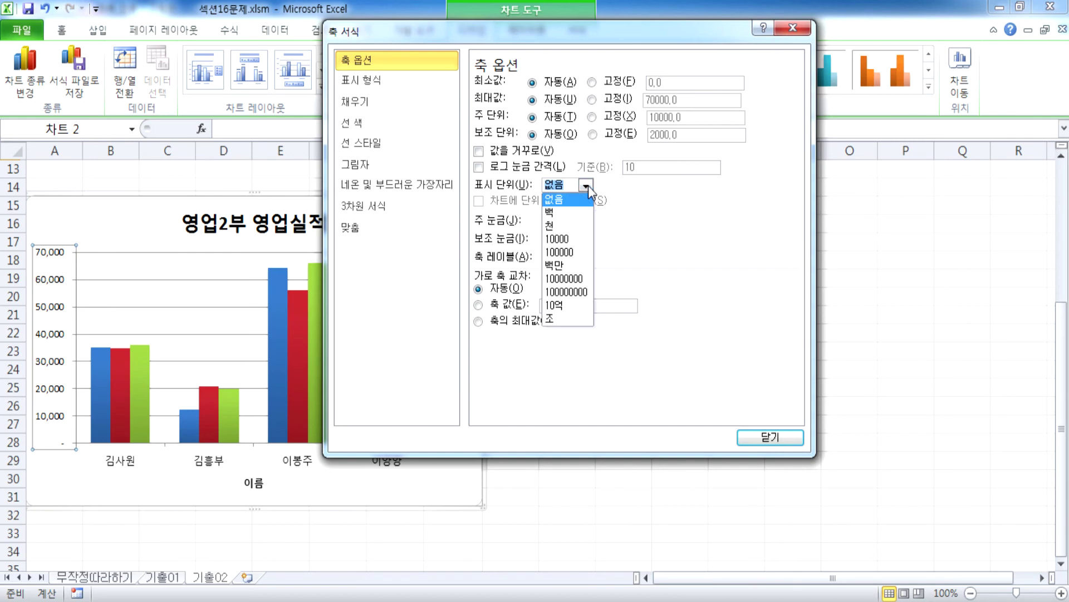
{"action": "left_click", "coordinate": [559, 226]}
{"action": "left_click", "coordinate": [560, 223]}
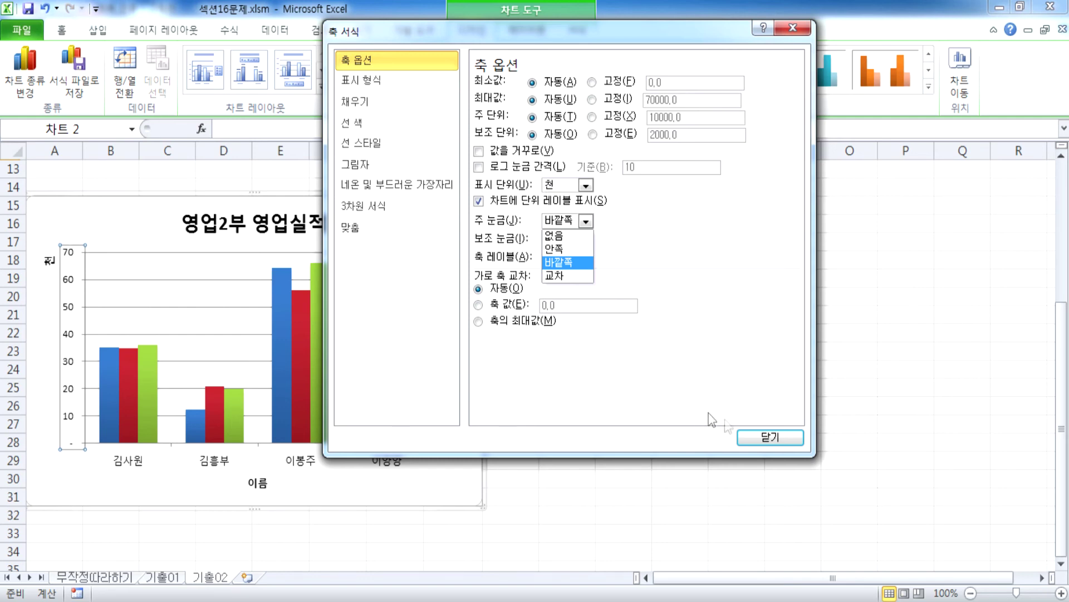
{"action": "left_click", "coordinate": [762, 438]}
Try the 가로 text direction on the 천 unit label, and undo the label and display unit changes
{"action": "left_click", "coordinate": [49, 262]}
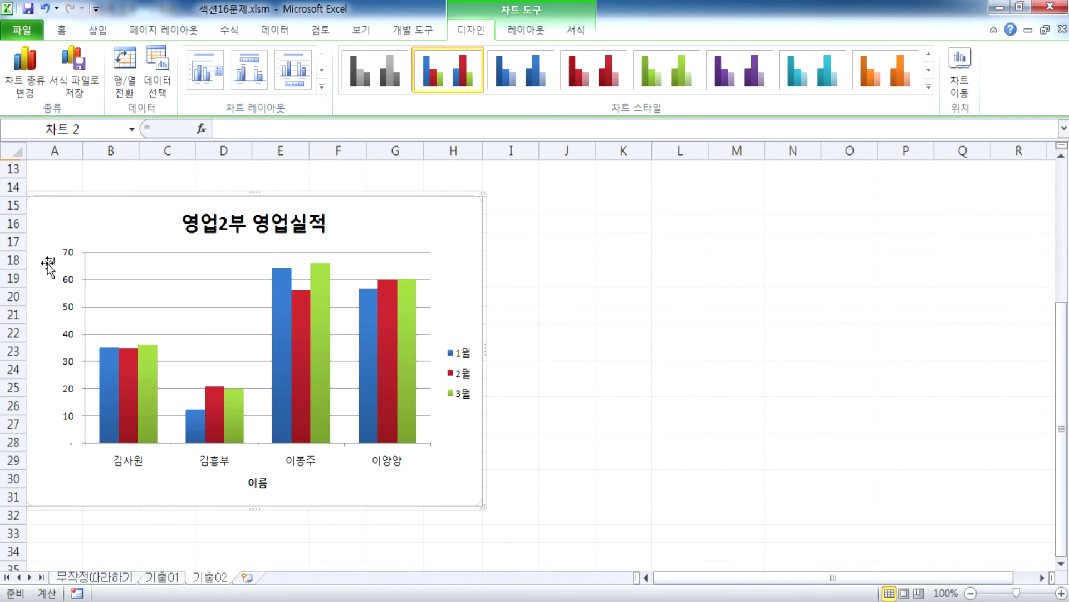
{"action": "double_click", "coordinate": [49, 262]}
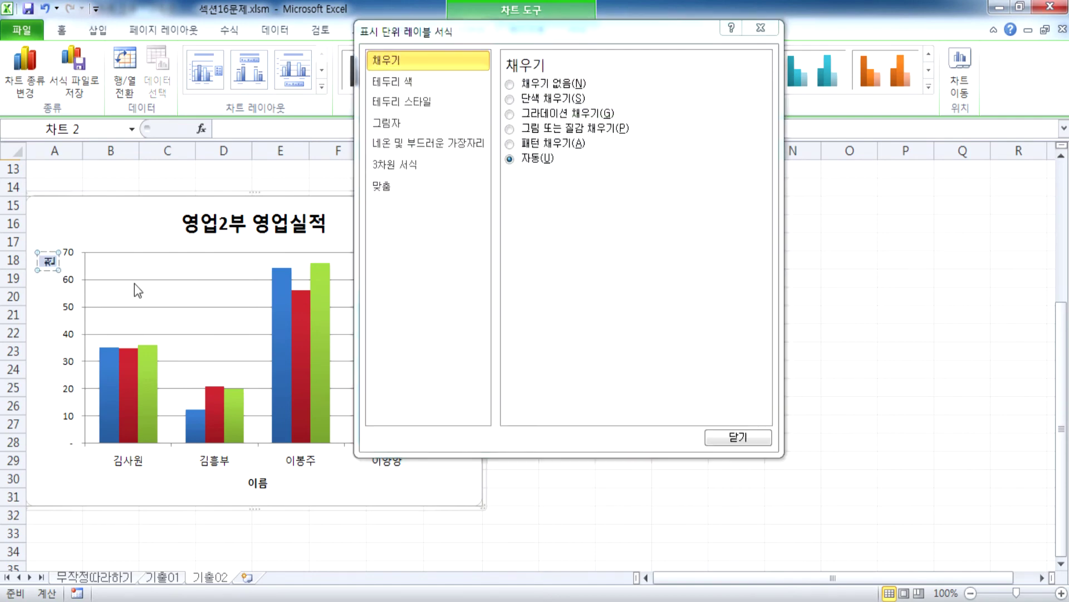
{"action": "left_click", "coordinate": [389, 189]}
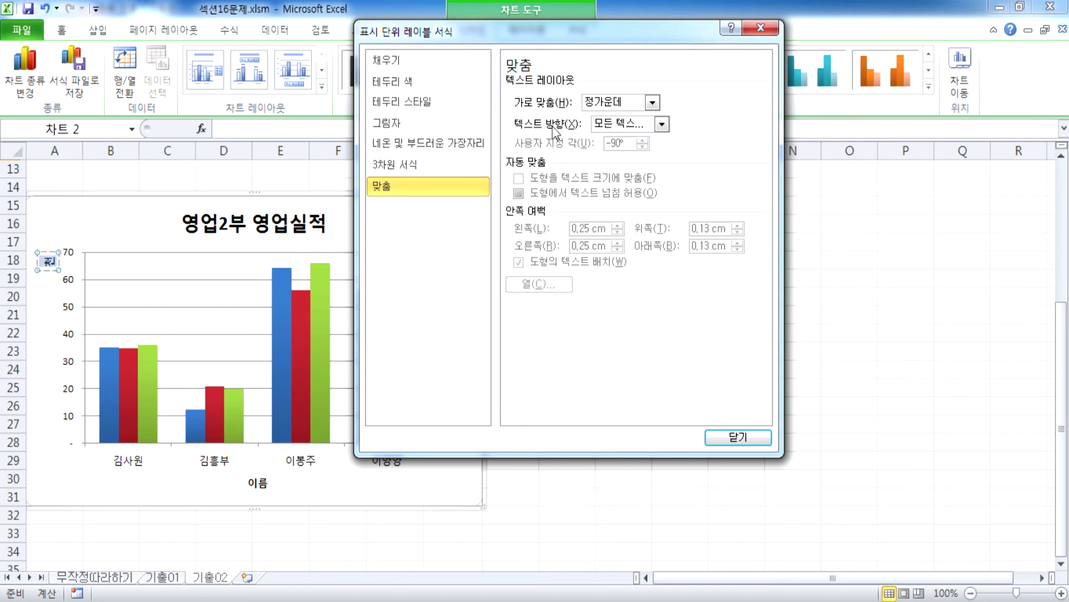
{"action": "left_click", "coordinate": [620, 124]}
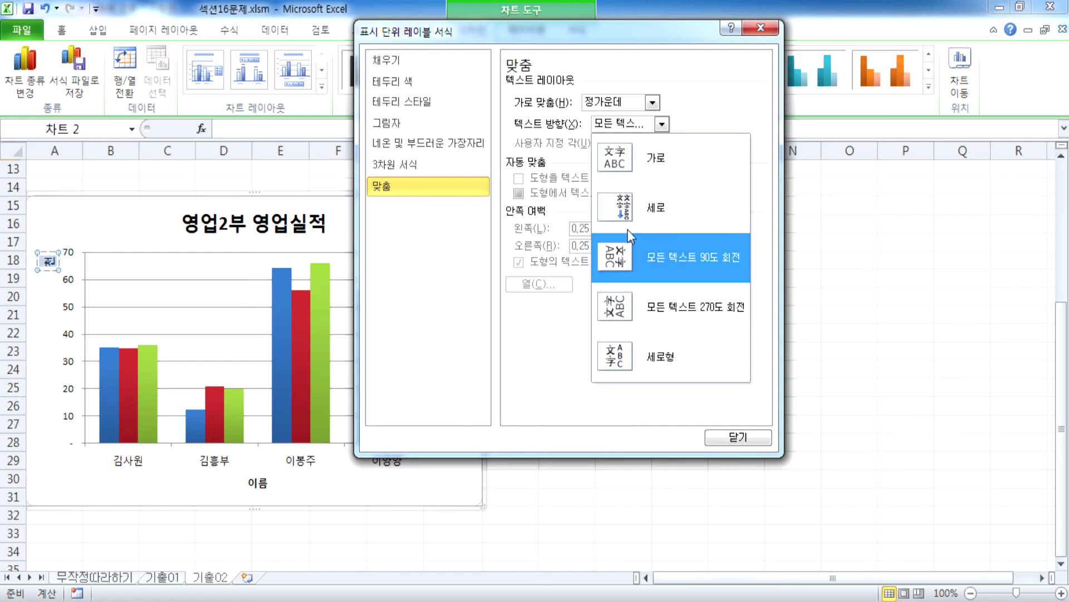
{"action": "left_click", "coordinate": [623, 166]}
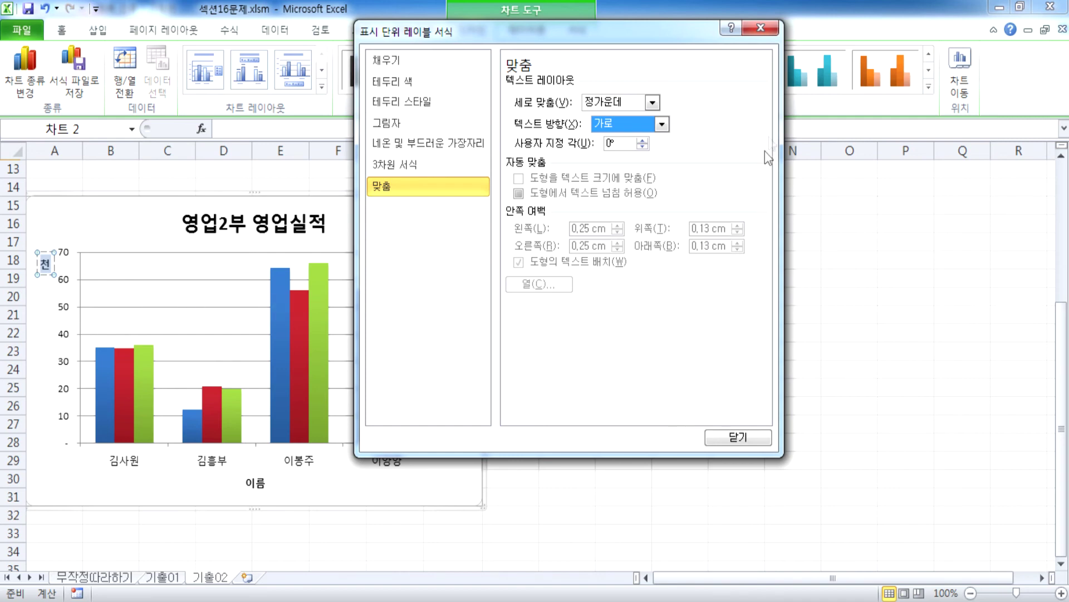
{"action": "left_click", "coordinate": [760, 27]}
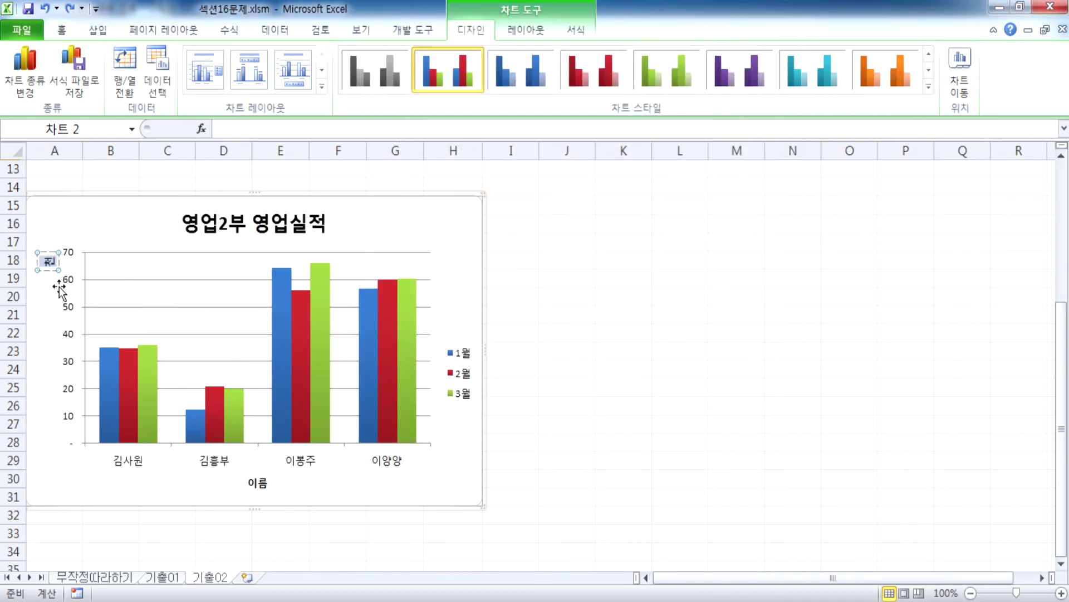
{"action": "key", "text": "Delete"}
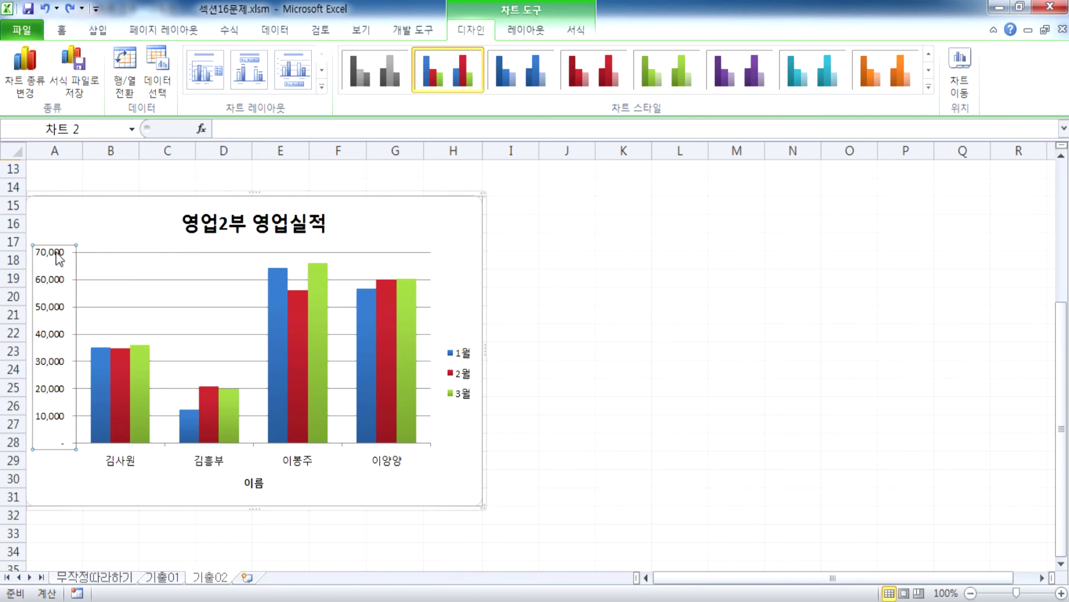
Set the display unit of the vertical value axis to 천
{"action": "double_click", "coordinate": [61, 255]}
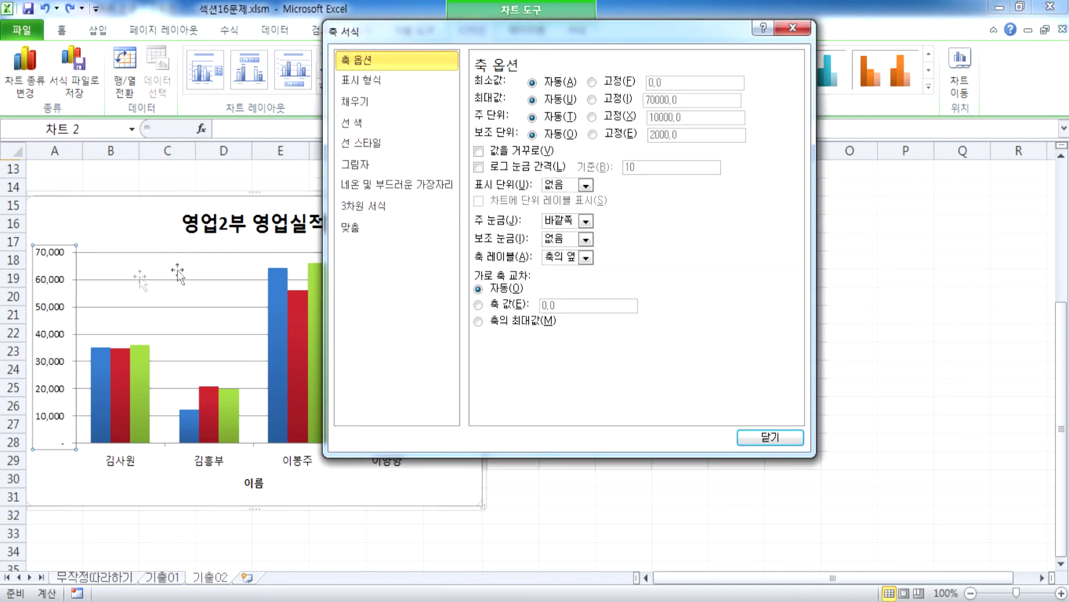
{"action": "left_click", "coordinate": [585, 185]}
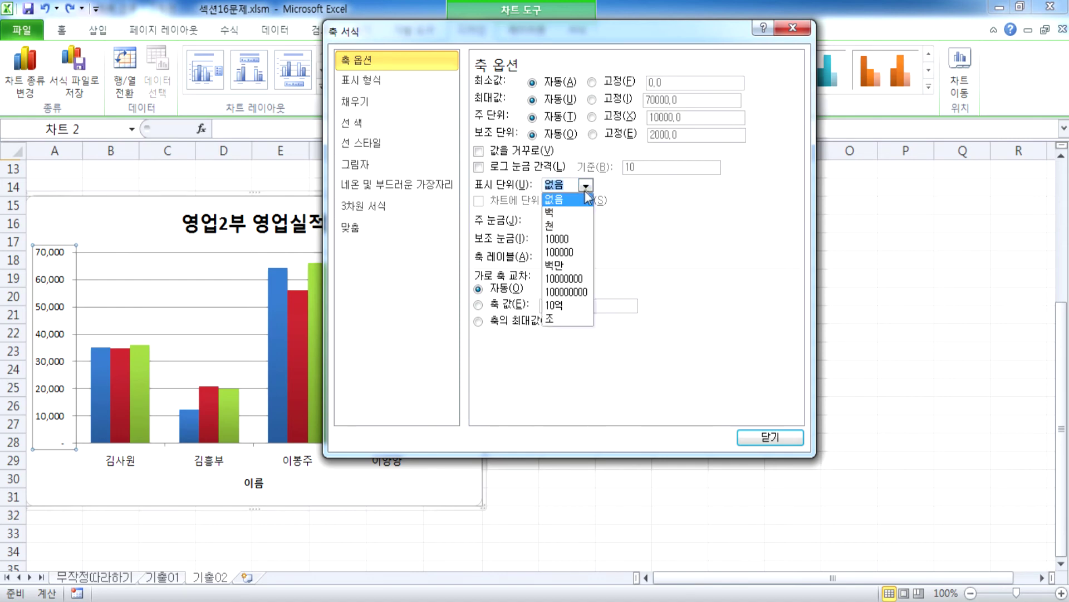
{"action": "left_click", "coordinate": [566, 228]}
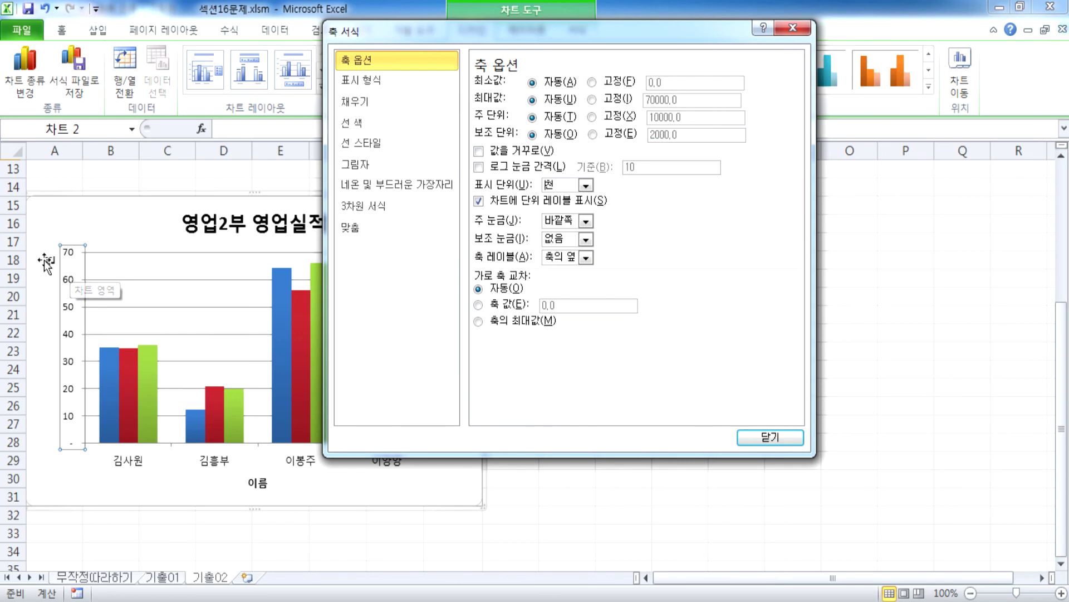
Set the text direction of the vertical axis's 천 unit label to 가로
{"action": "left_click", "coordinate": [49, 261]}
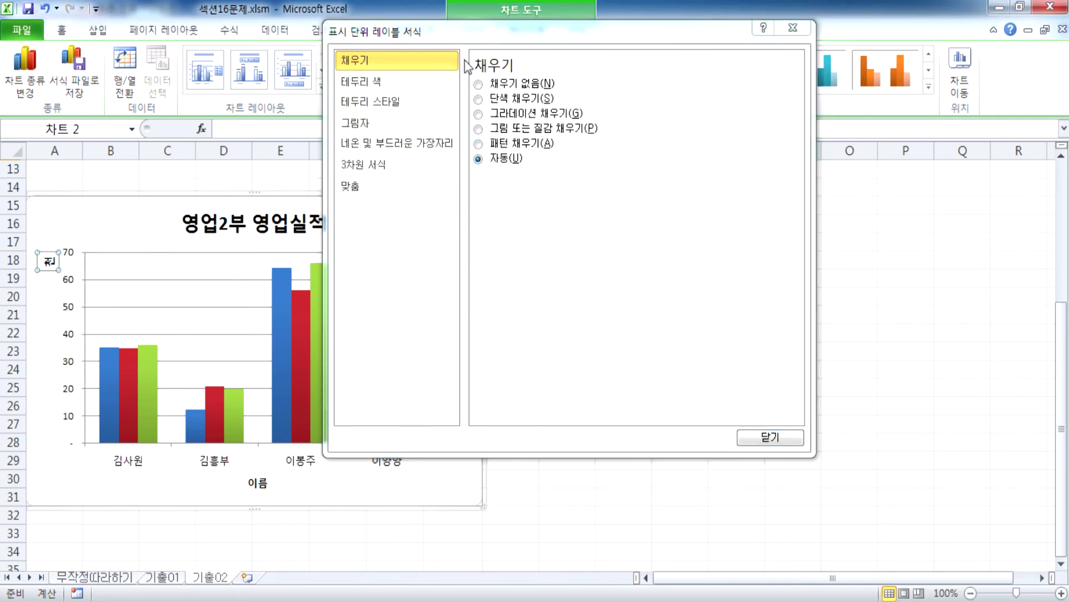
{"action": "left_click", "coordinate": [346, 189]}
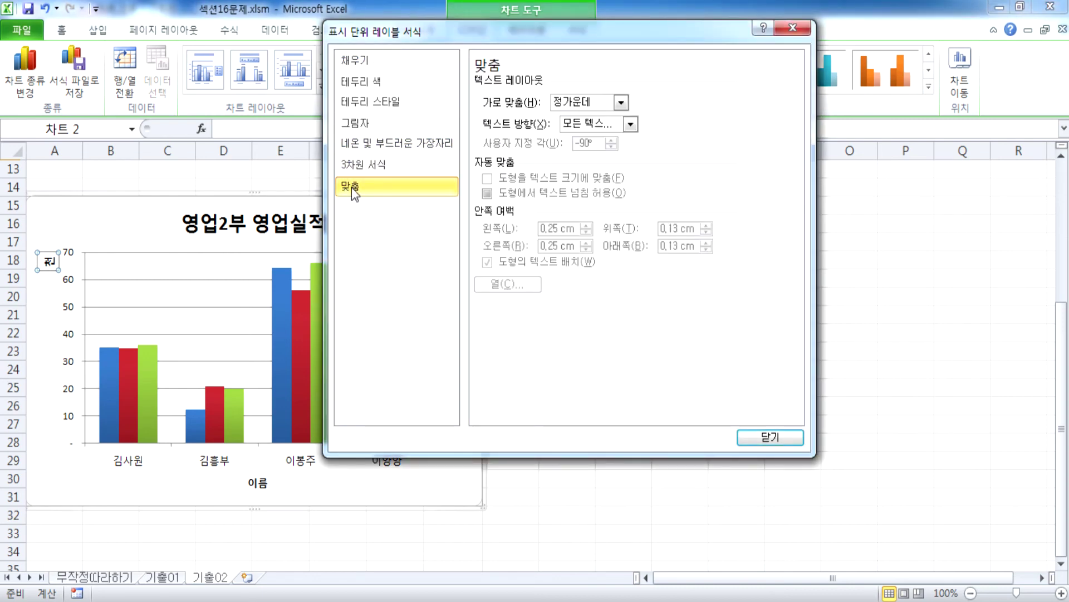
{"action": "left_click", "coordinate": [614, 125]}
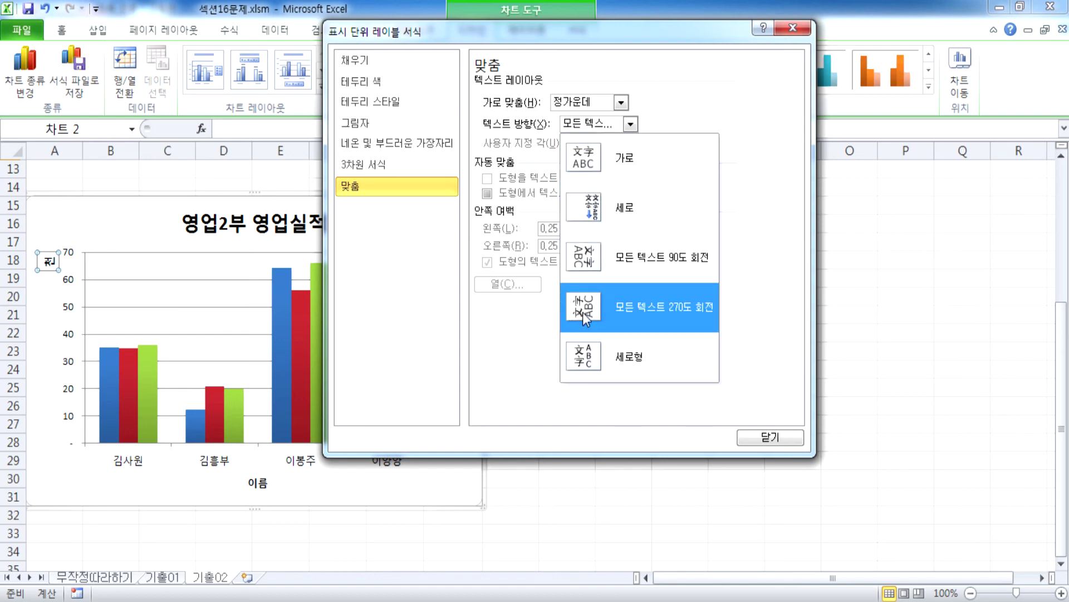
{"action": "left_click", "coordinate": [597, 155]}
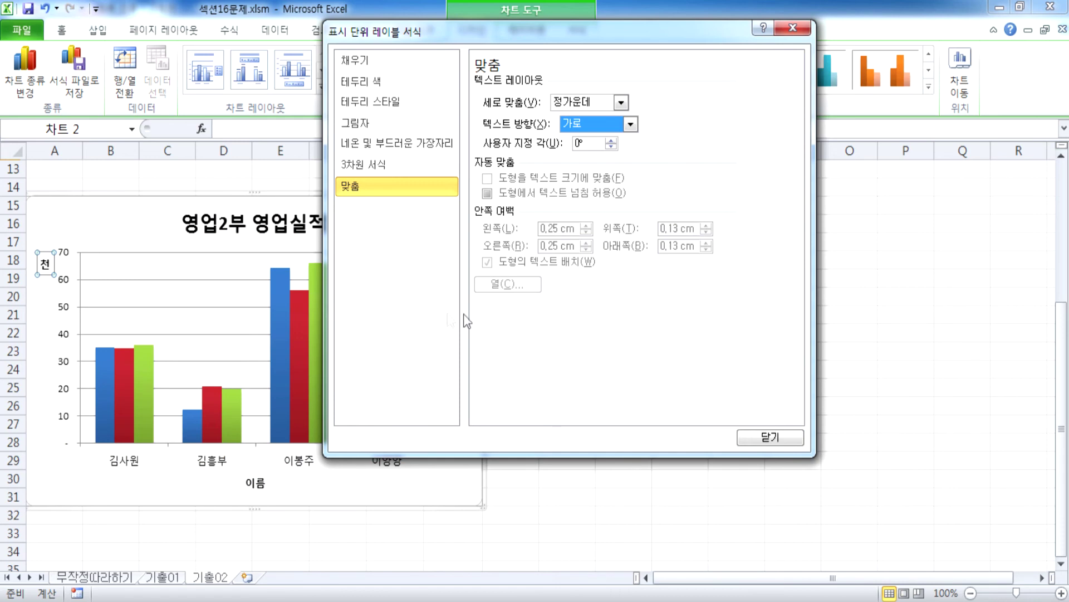
{"action": "left_click", "coordinate": [770, 437]}
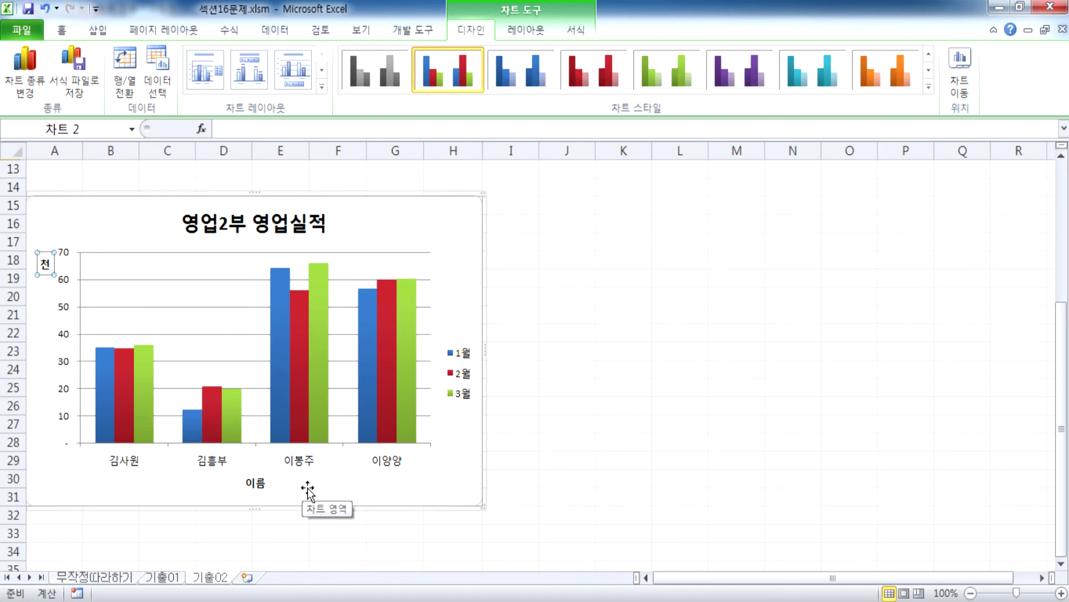
Try the 모든 텍스트 270도 회전 text direction on the 천 unit label, and undo it
{"action": "left_click", "coordinate": [54, 271]}
{"action": "double_click", "coordinate": [54, 272]}
{"action": "left_click", "coordinate": [427, 185]}
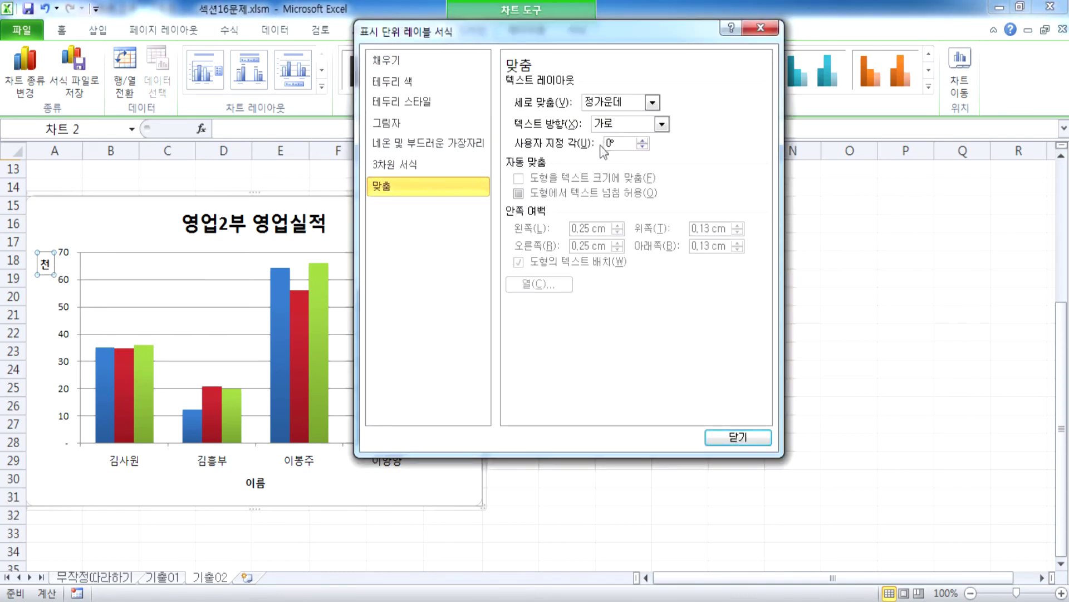
{"action": "left_click", "coordinate": [616, 124]}
{"action": "left_click", "coordinate": [614, 306]}
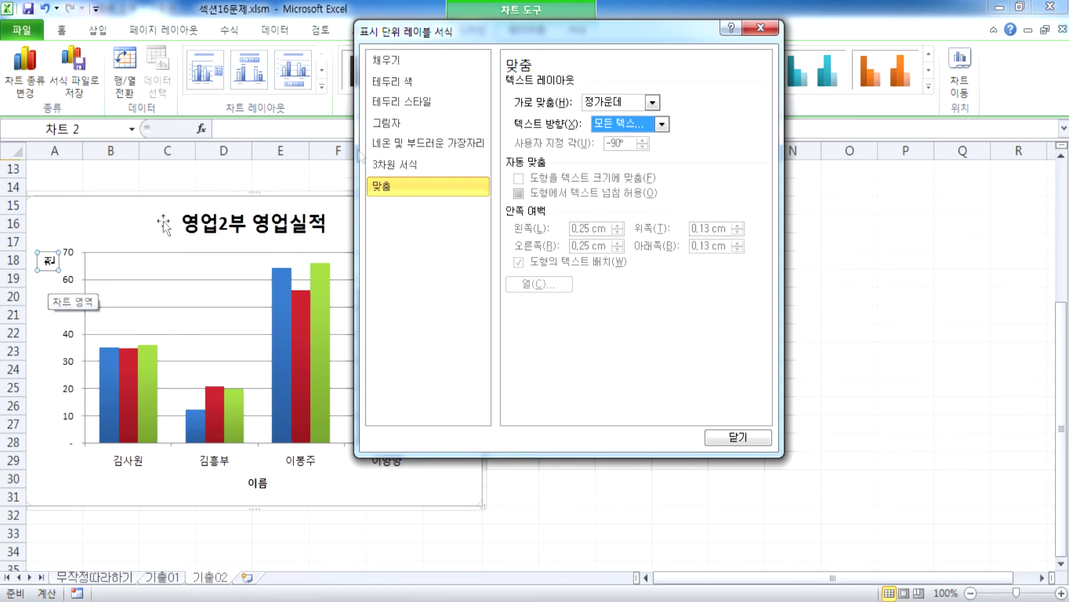
{"action": "left_click", "coordinate": [760, 27]}
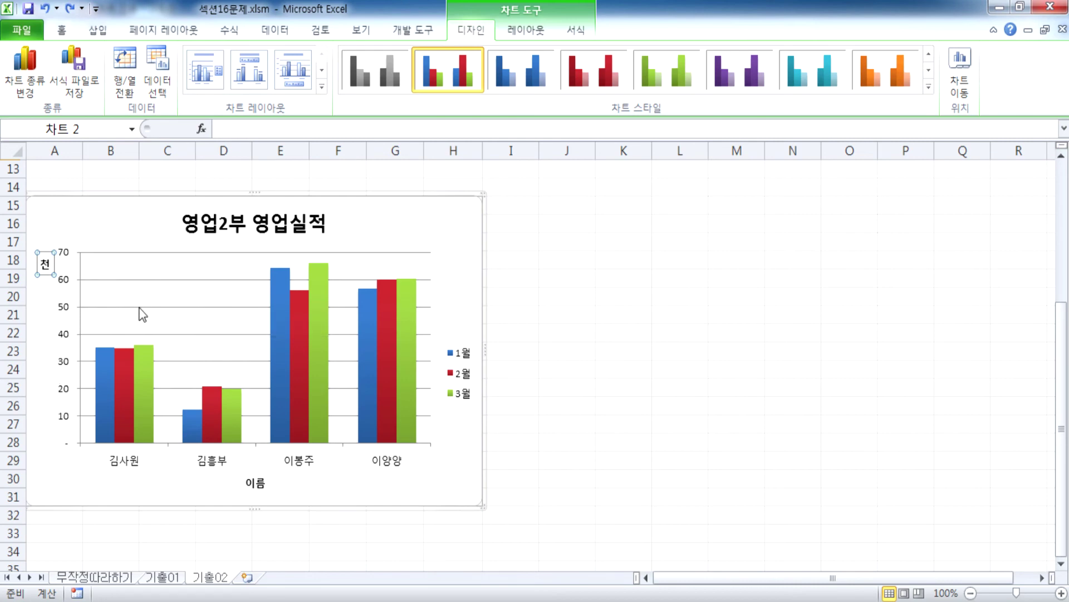
Try the 실선 and 선 없음 line colour options on the value axis major gridlines, and undo the change
{"action": "left_click", "coordinate": [223, 307]}
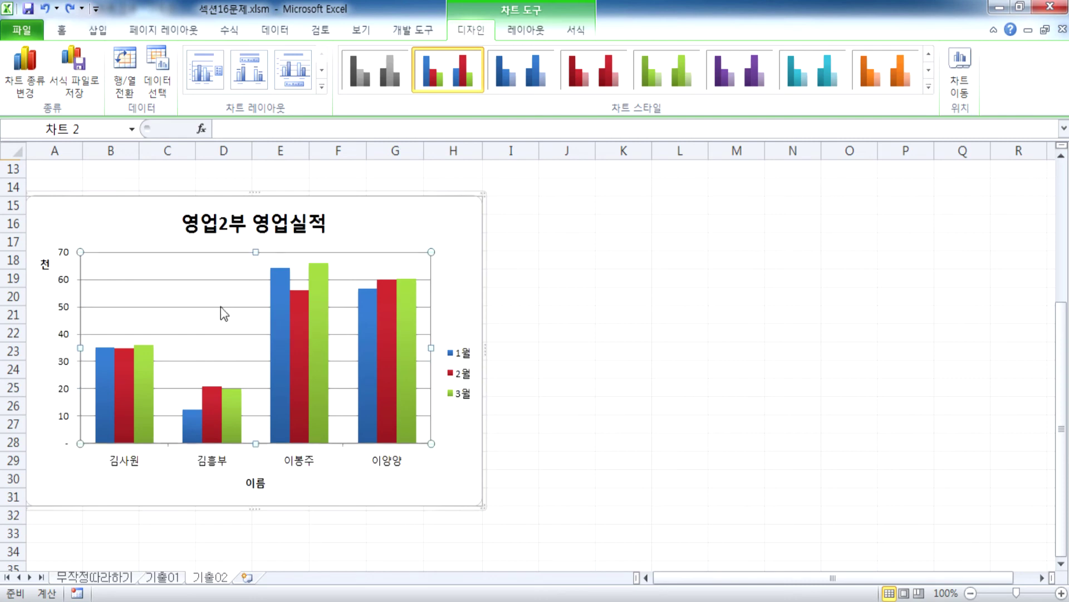
{"action": "double_click", "coordinate": [221, 306]}
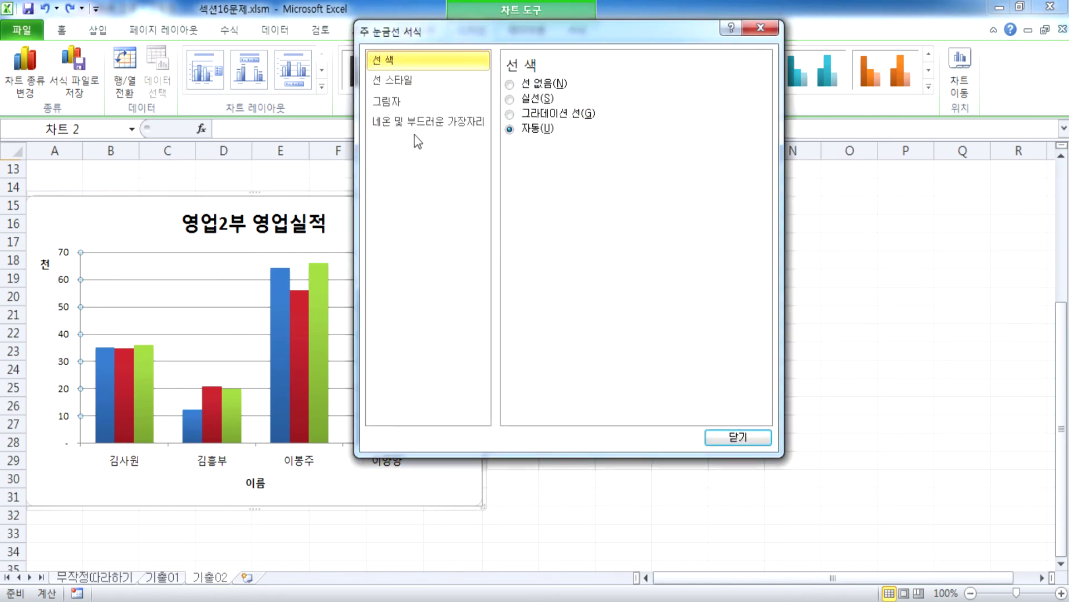
{"action": "left_click", "coordinate": [531, 101]}
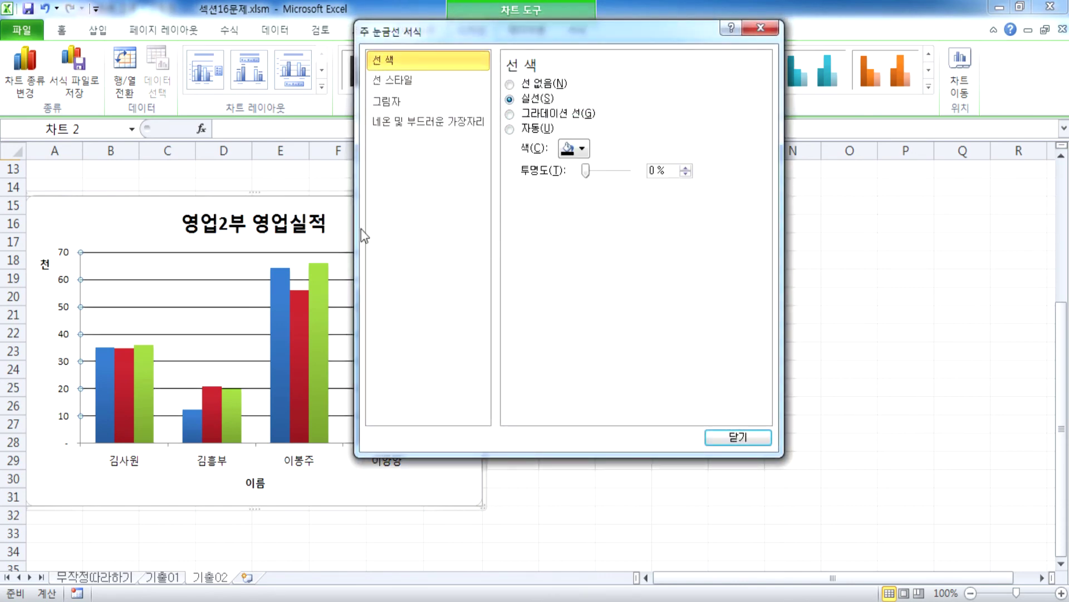
{"action": "left_click", "coordinate": [542, 84]}
{"action": "left_click", "coordinate": [717, 434]}
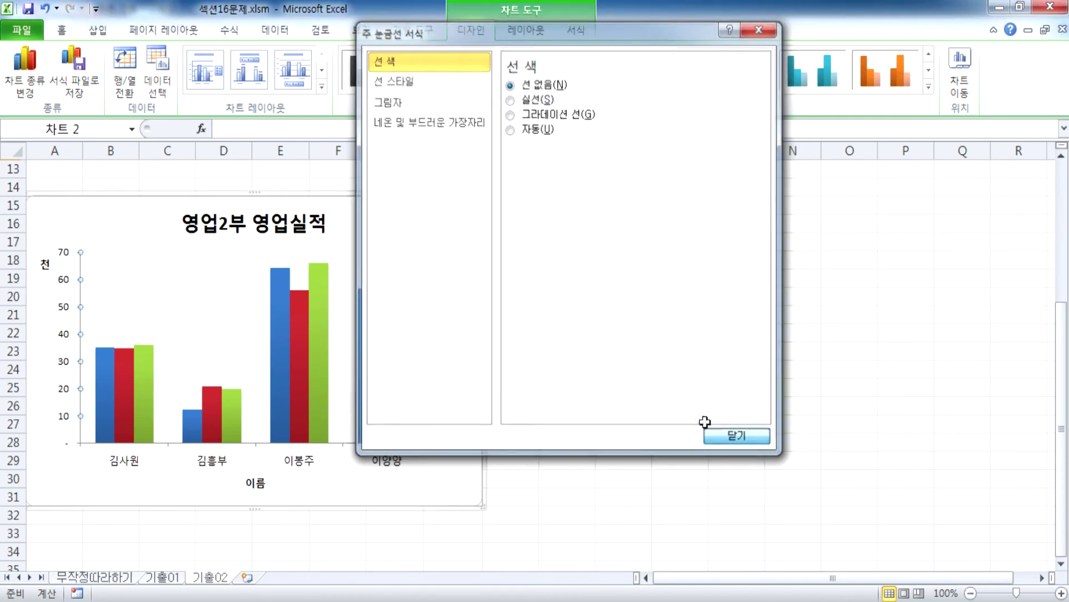
{"action": "key", "text": "ctrl+z"}
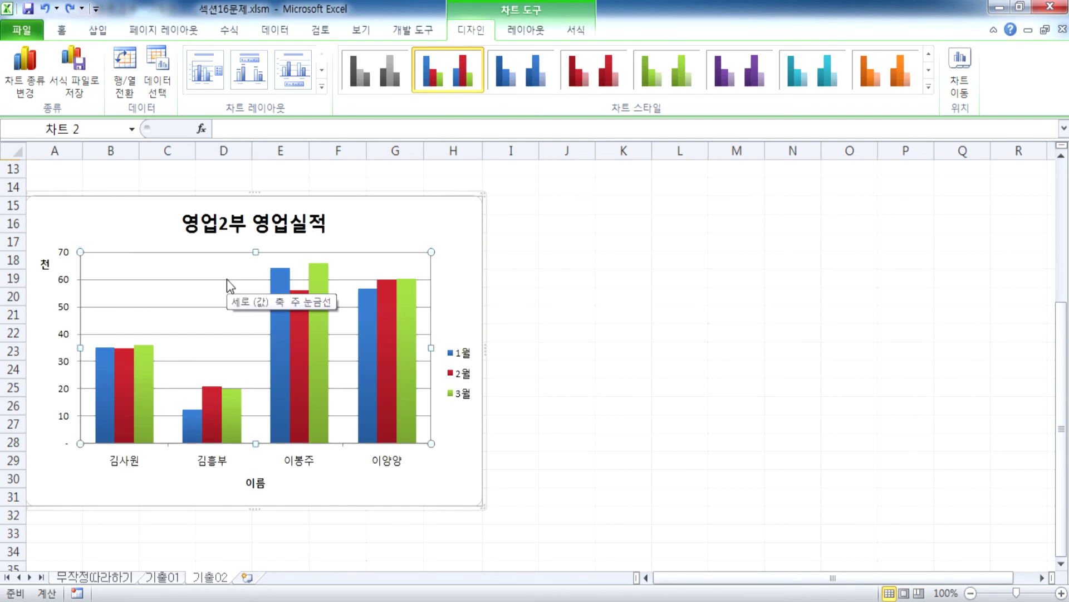
Hide the chart's primary horizontal gridlines with the 없음 option
{"action": "left_click", "coordinate": [527, 32]}
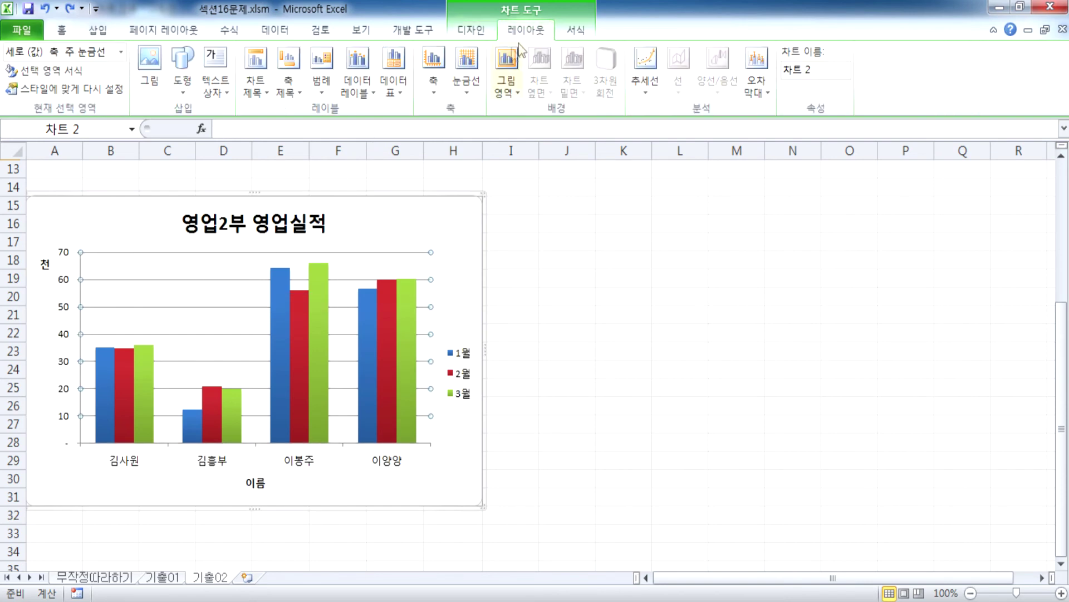
{"action": "left_click", "coordinate": [470, 90]}
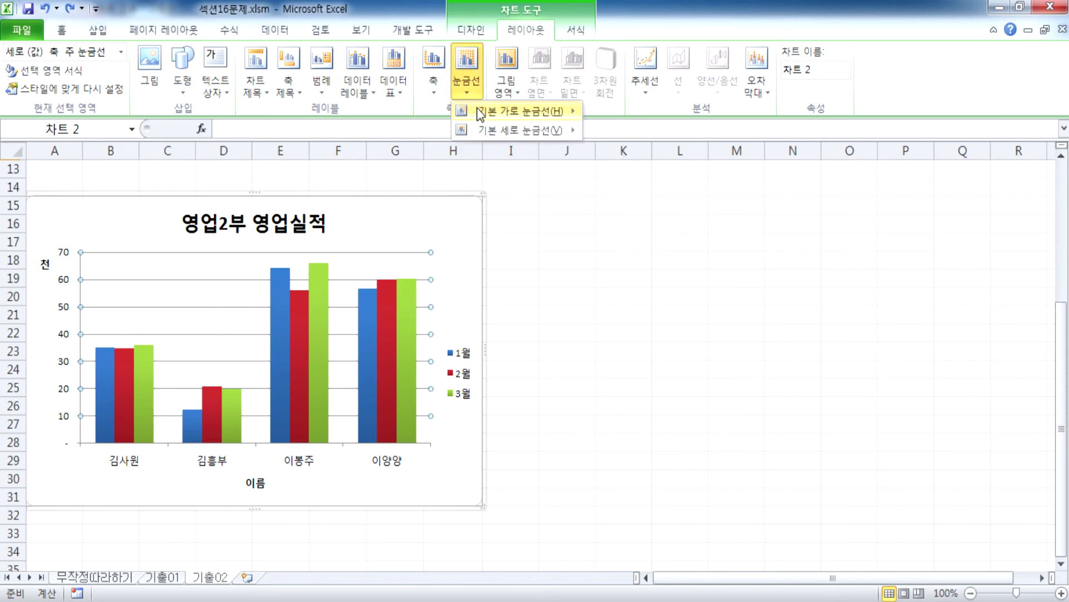
{"action": "mouse_move", "coordinate": [481, 114]}
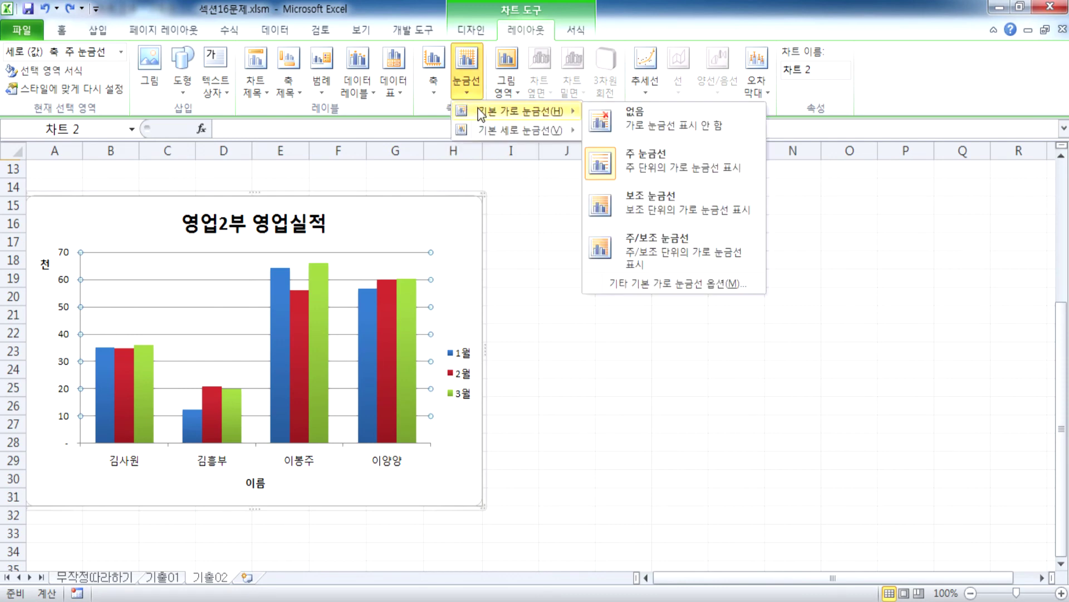
{"action": "left_click", "coordinate": [681, 141]}
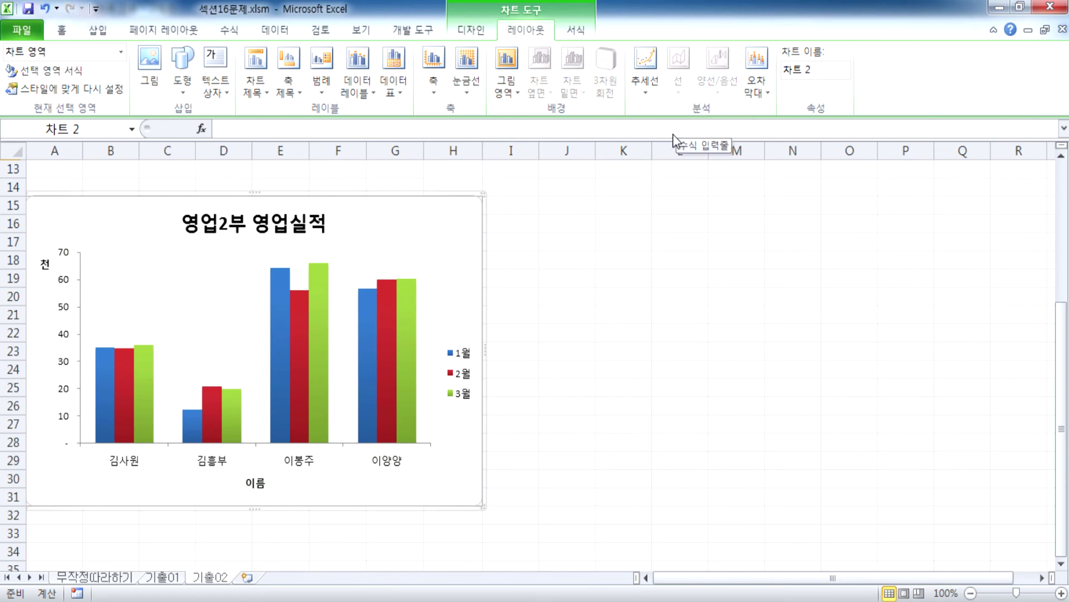
Show the primary horizontal gridlines again with the 주 눈금선 option
{"action": "left_click", "coordinate": [467, 69]}
{"action": "mouse_move", "coordinate": [489, 114]}
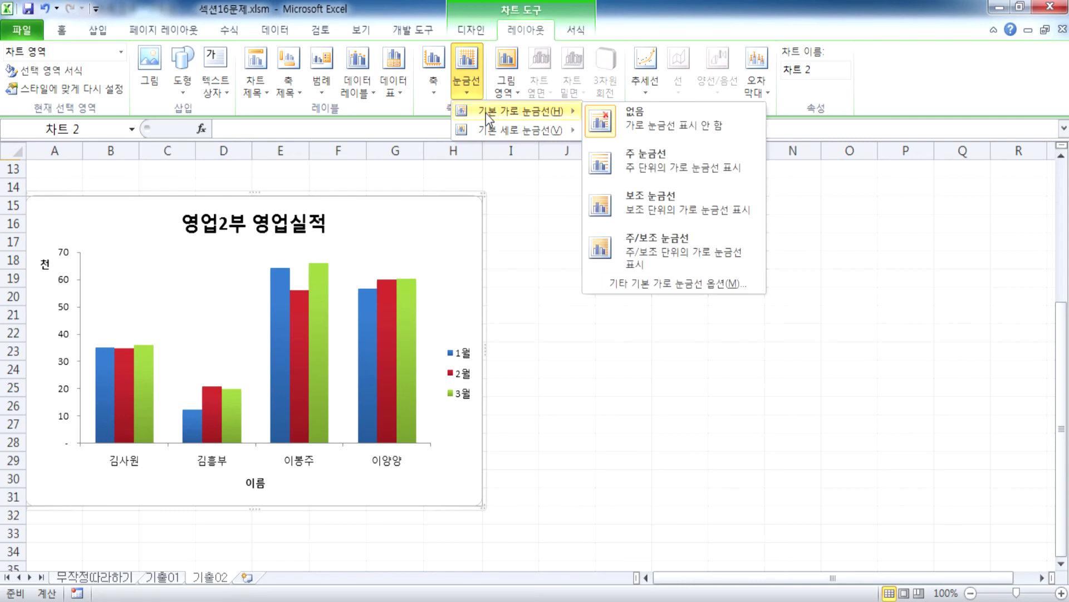
{"action": "left_click", "coordinate": [644, 167]}
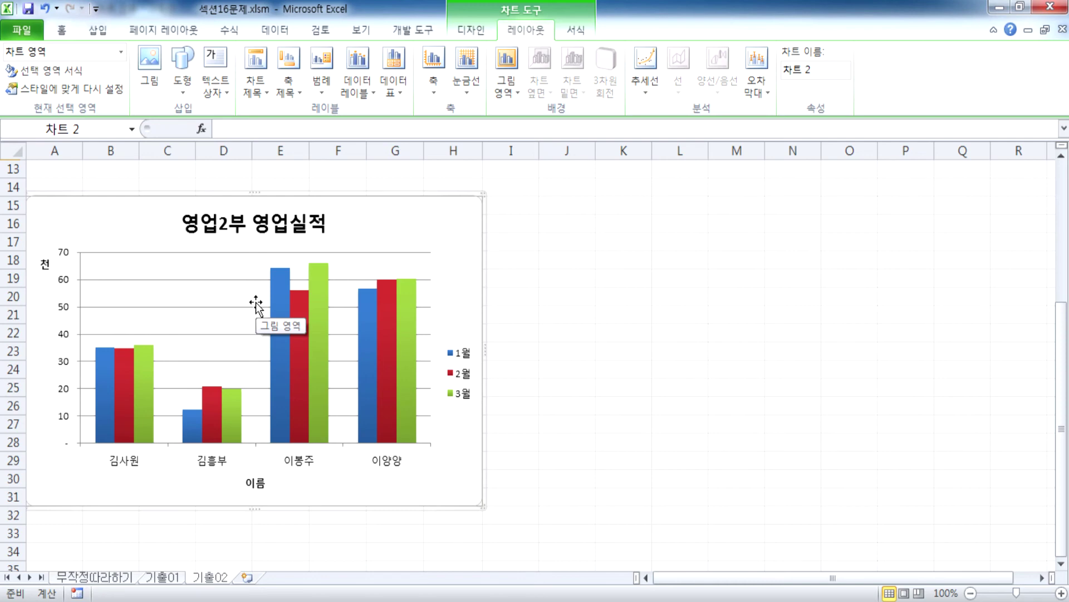
Remove the chart's primary horizontal gridlines by choosing the 없음 option
{"action": "left_click", "coordinate": [466, 96]}
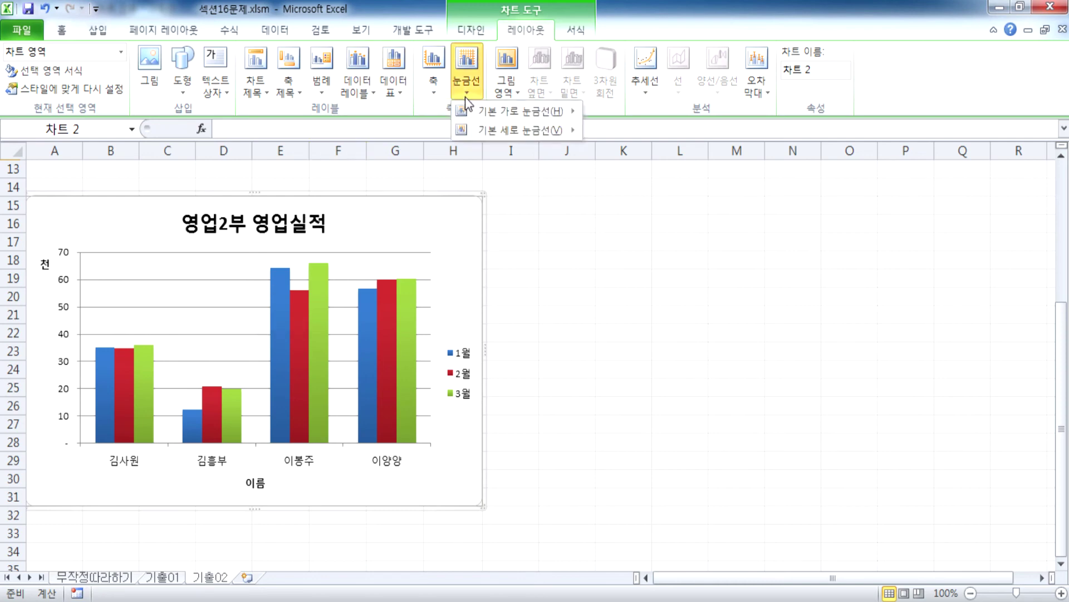
{"action": "mouse_move", "coordinate": [493, 113]}
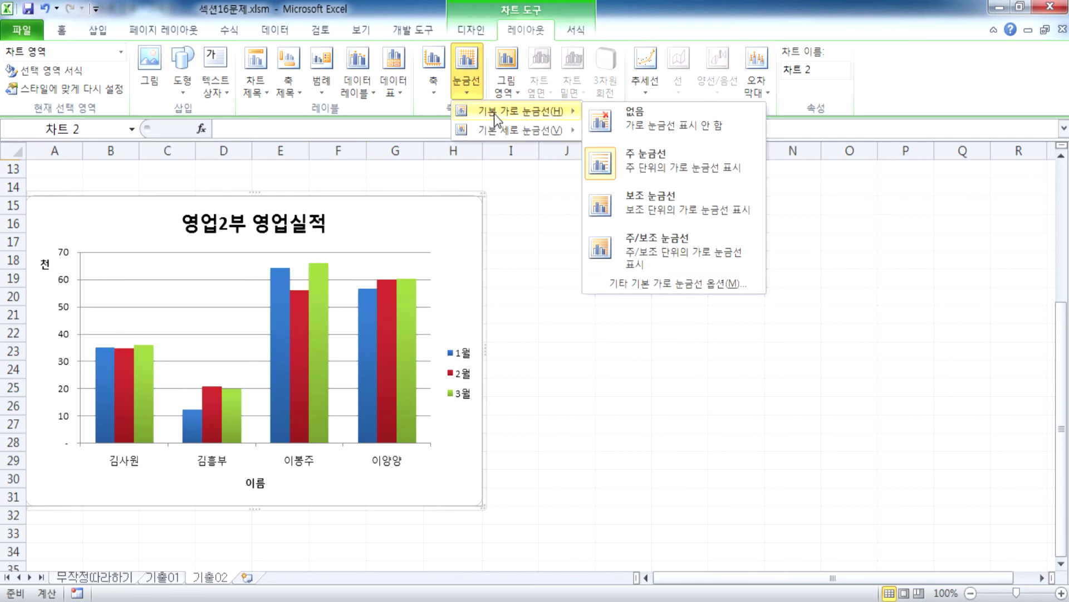
{"action": "left_click", "coordinate": [656, 127]}
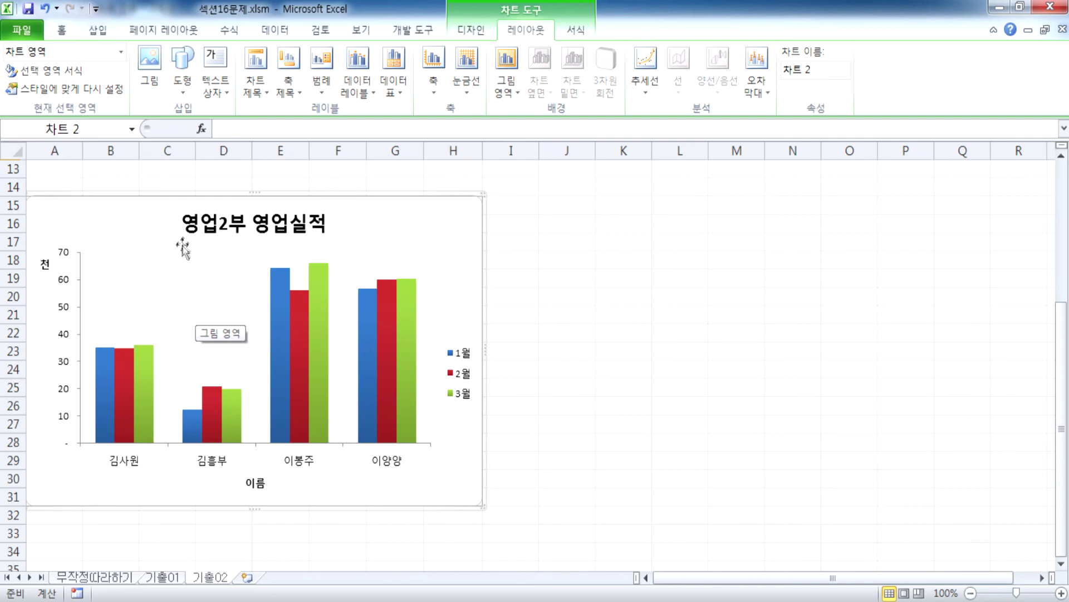
Fill the plot area with the speckled white texture using the 그림 또는 질감 채우기 option
{"action": "left_click", "coordinate": [106, 300]}
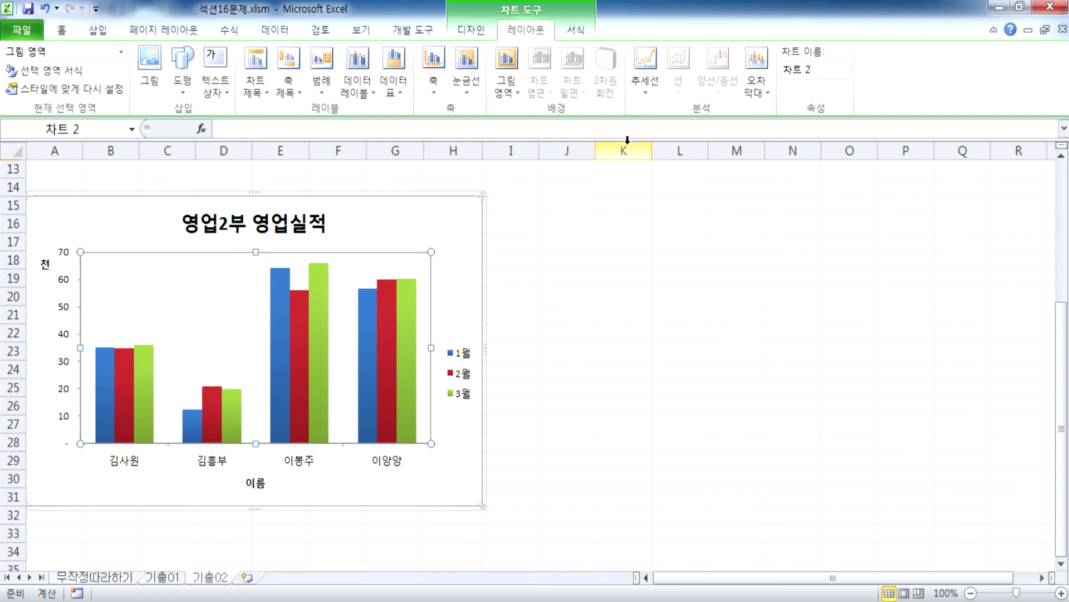
{"action": "double_click", "coordinate": [198, 317]}
{"action": "left_click_drag", "start_coordinate": [521, 21], "coordinate": [609, 37]}
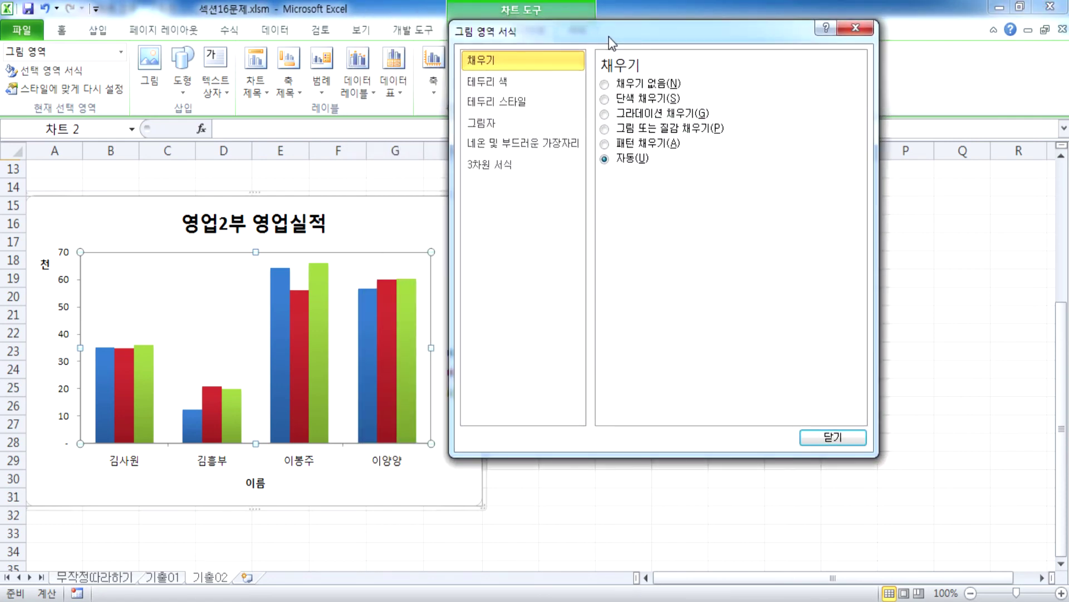
{"action": "left_click", "coordinate": [485, 87]}
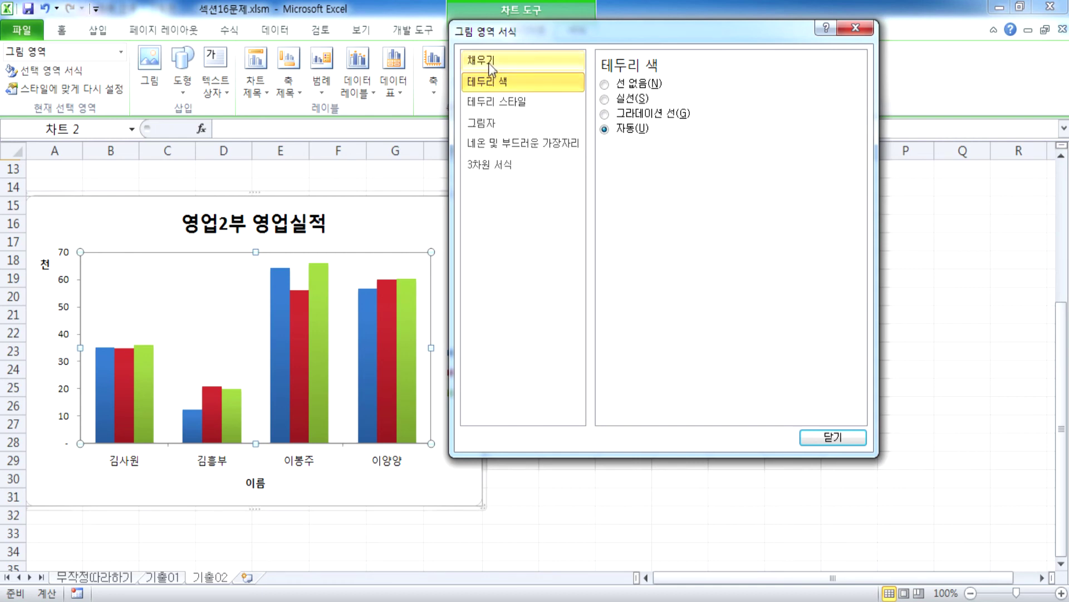
{"action": "left_click", "coordinate": [489, 62]}
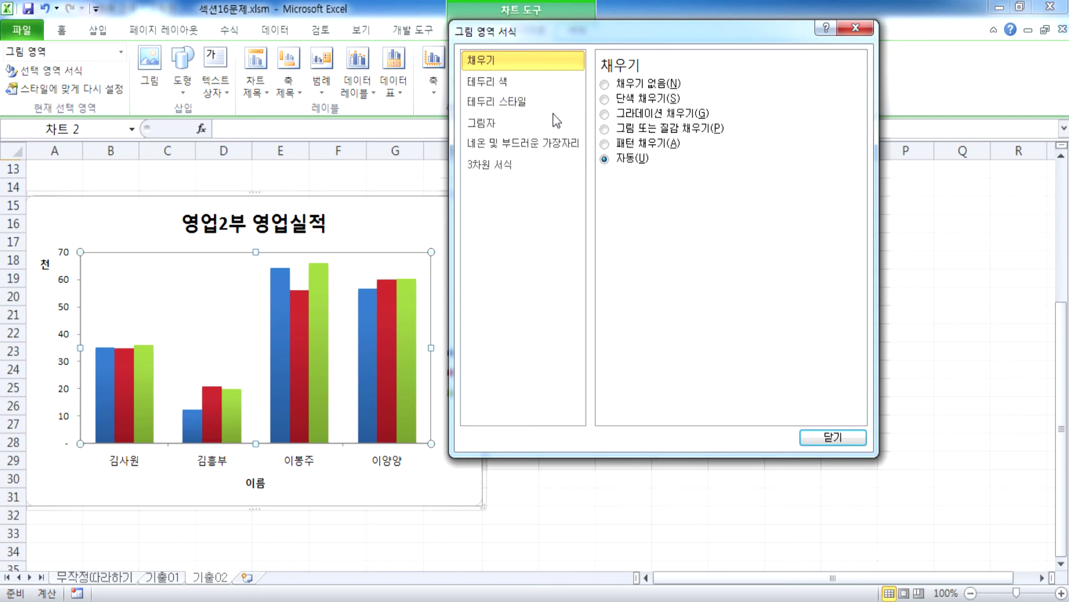
{"action": "left_click", "coordinate": [605, 130]}
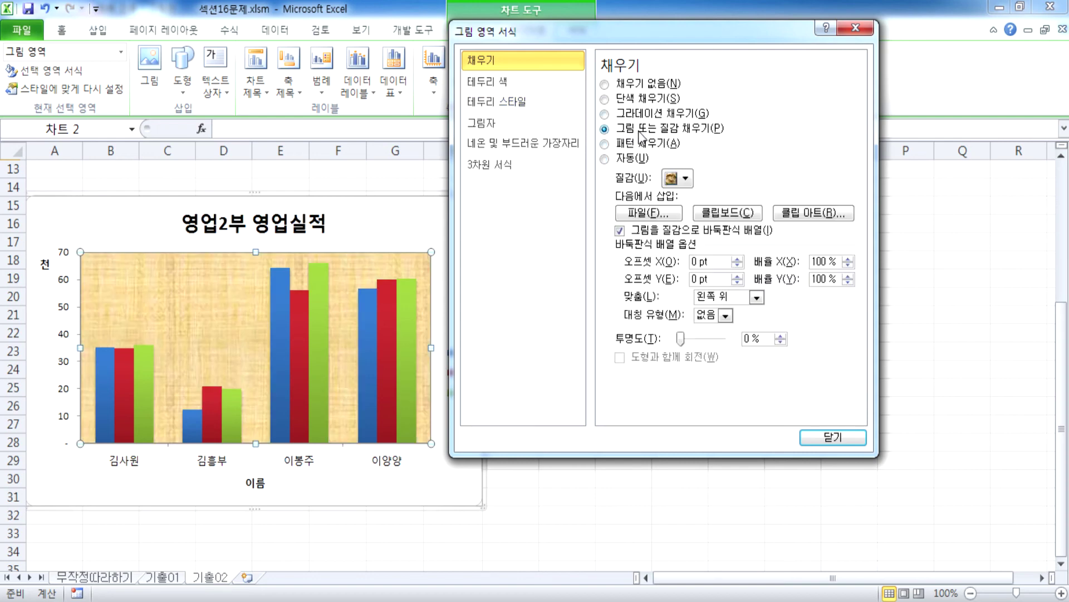
{"action": "left_click", "coordinate": [606, 158]}
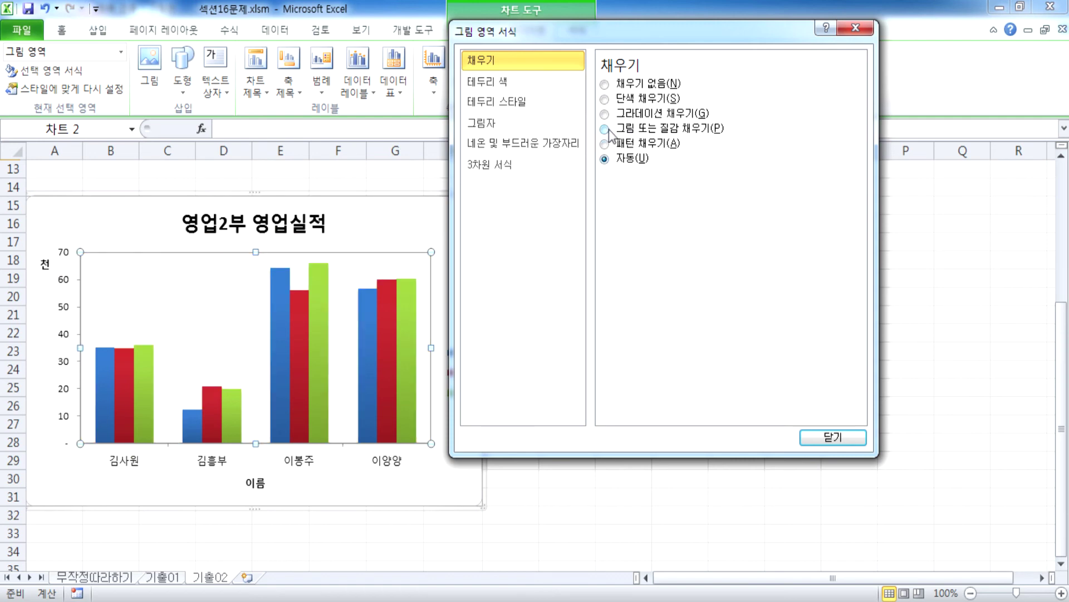
{"action": "left_click", "coordinate": [604, 129]}
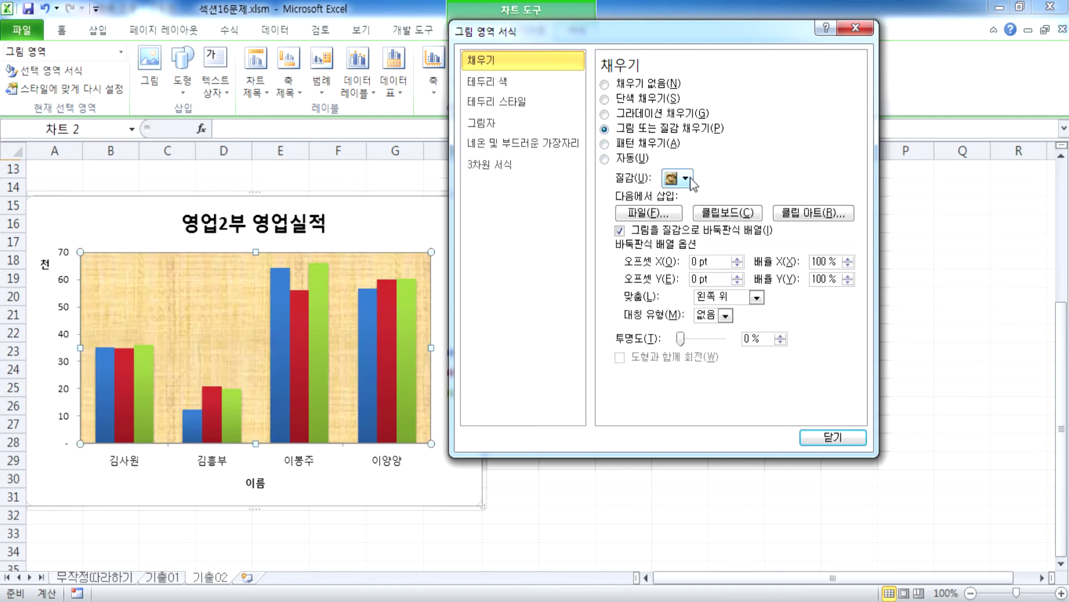
{"action": "left_click", "coordinate": [686, 177]}
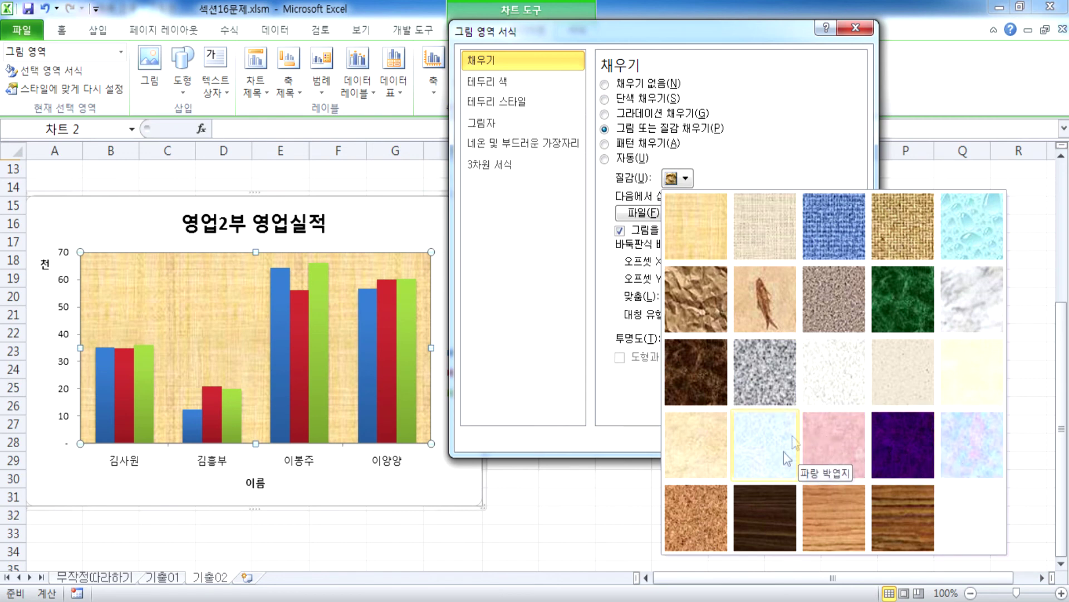
{"action": "left_click", "coordinate": [824, 377]}
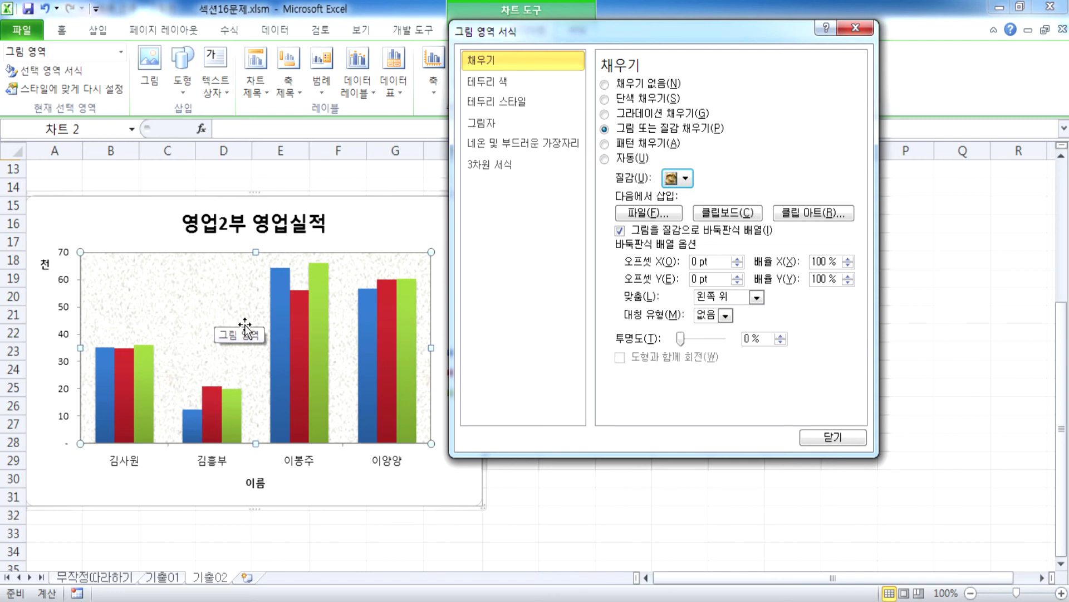
Set the legend position to 아래쪽, after trying the 오른쪽 and 오른쪽 위 positions
{"action": "left_click_drag", "start_coordinate": [556, 31], "coordinate": [669, 29]}
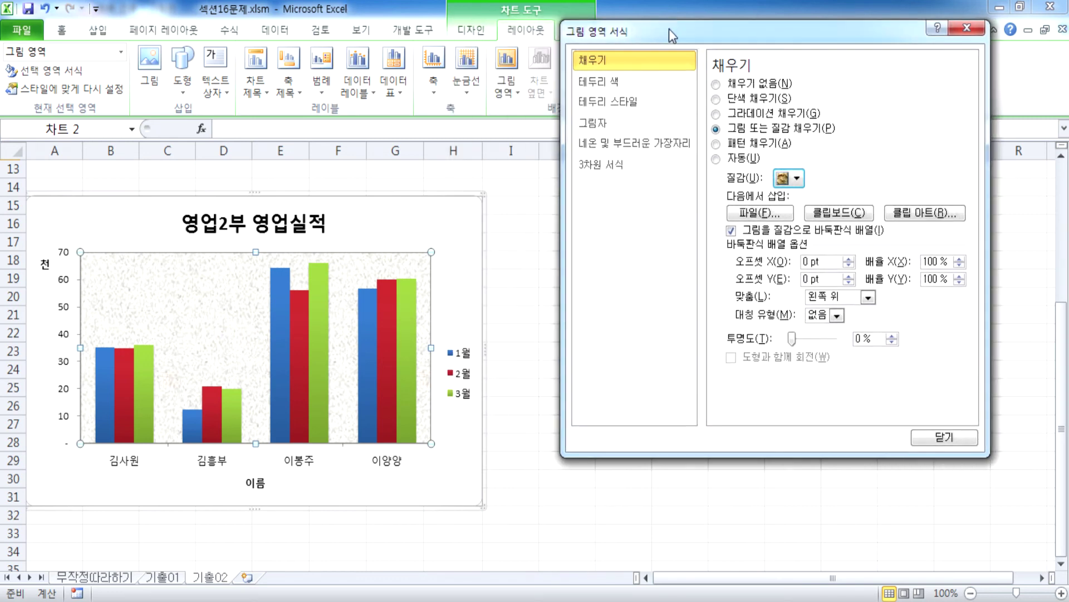
{"action": "left_click", "coordinate": [464, 379]}
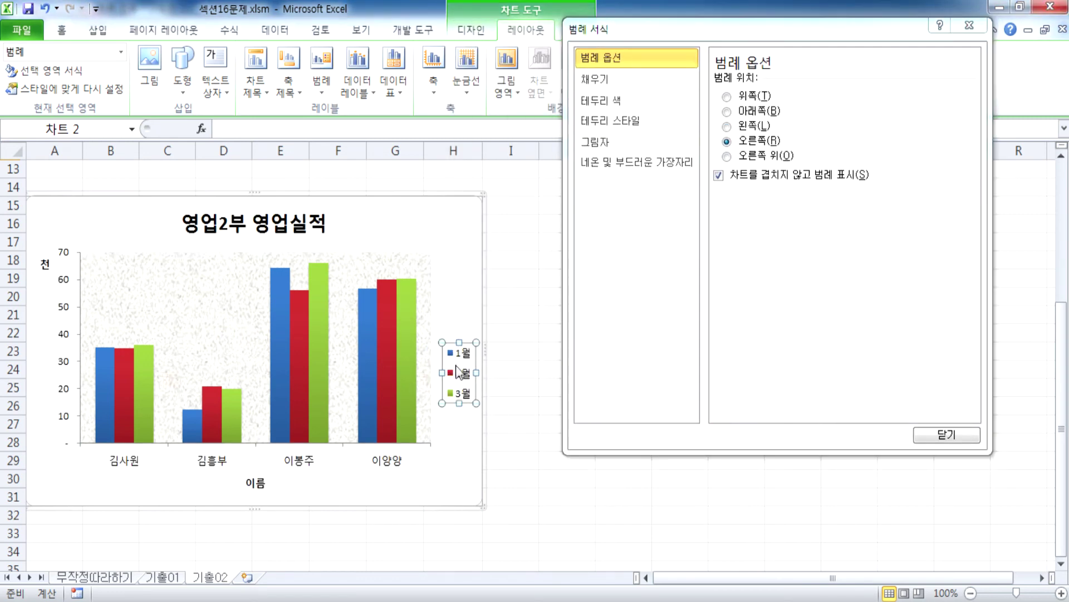
{"action": "left_click", "coordinate": [728, 112]}
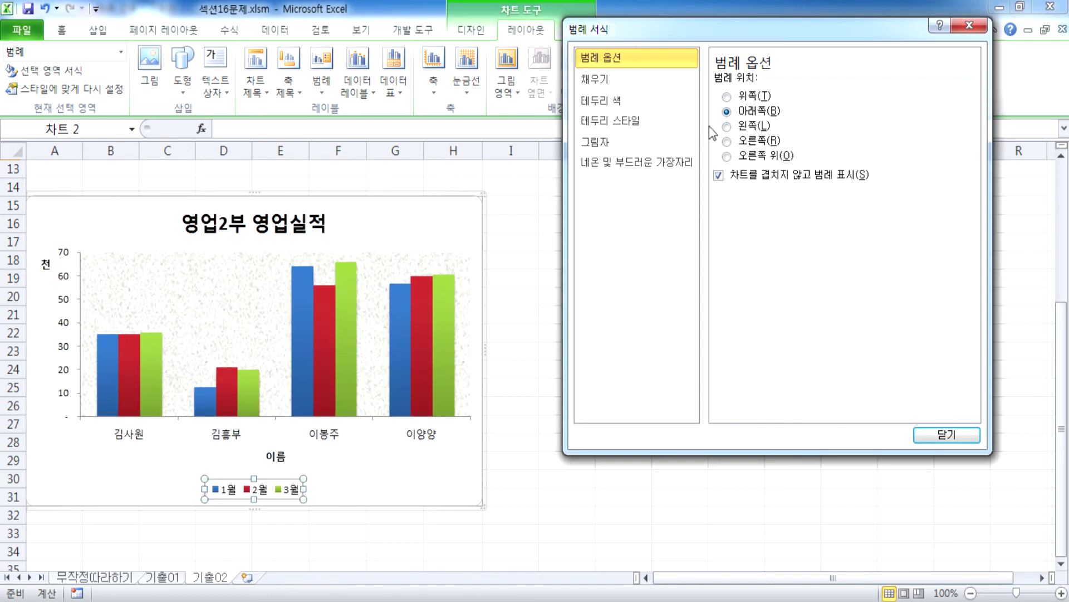
{"action": "left_click", "coordinate": [726, 141]}
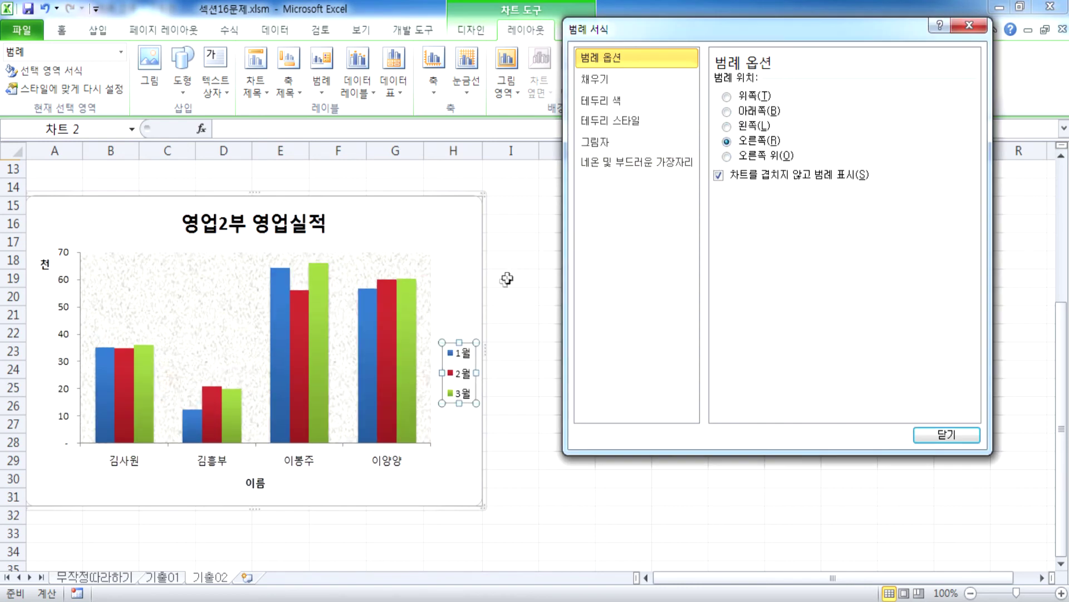
{"action": "left_click", "coordinate": [732, 159]}
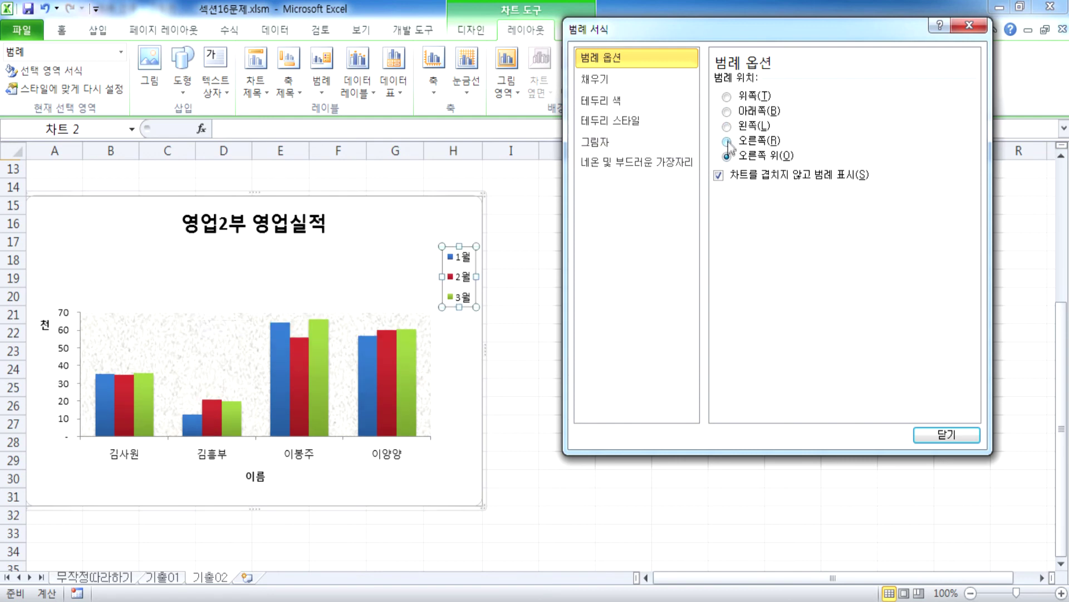
{"action": "left_click", "coordinate": [727, 111]}
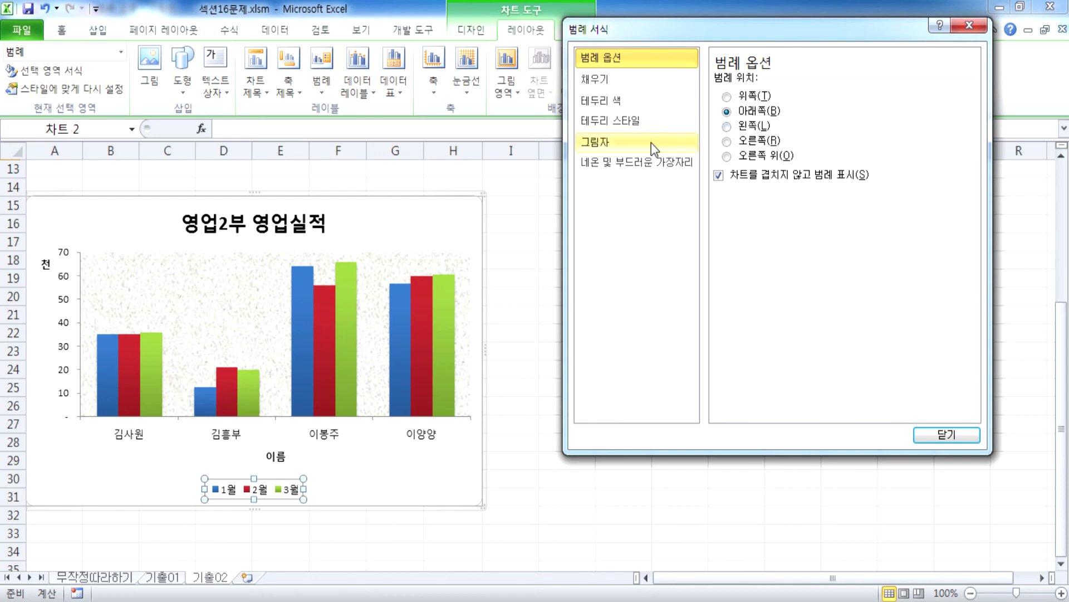
{"action": "left_click", "coordinate": [970, 25]}
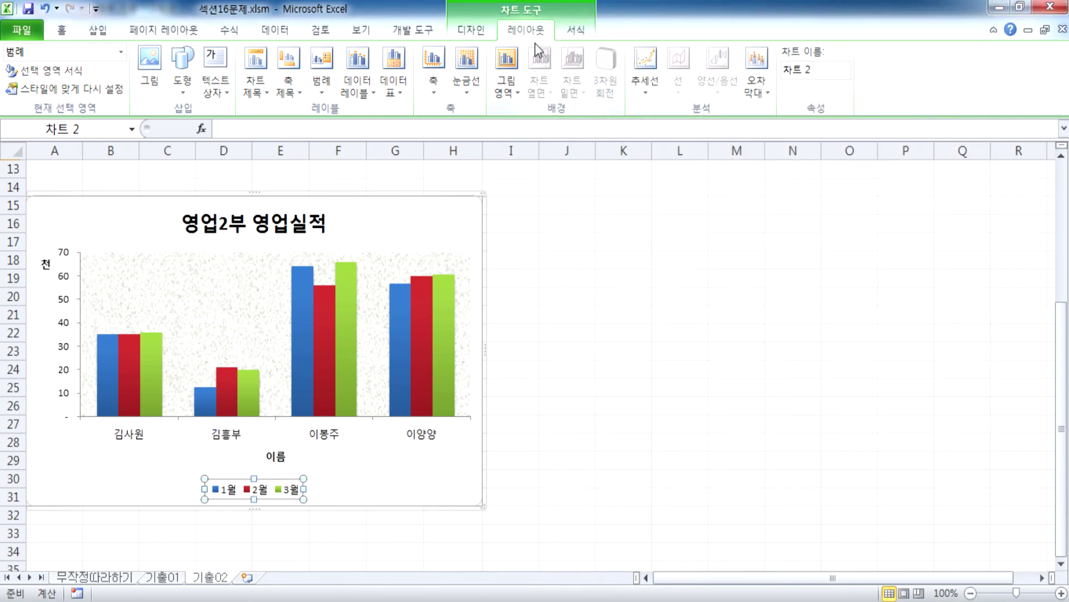
Apply the light aqua 미세 효과 shape style to the chart legend
{"action": "left_click", "coordinate": [577, 30]}
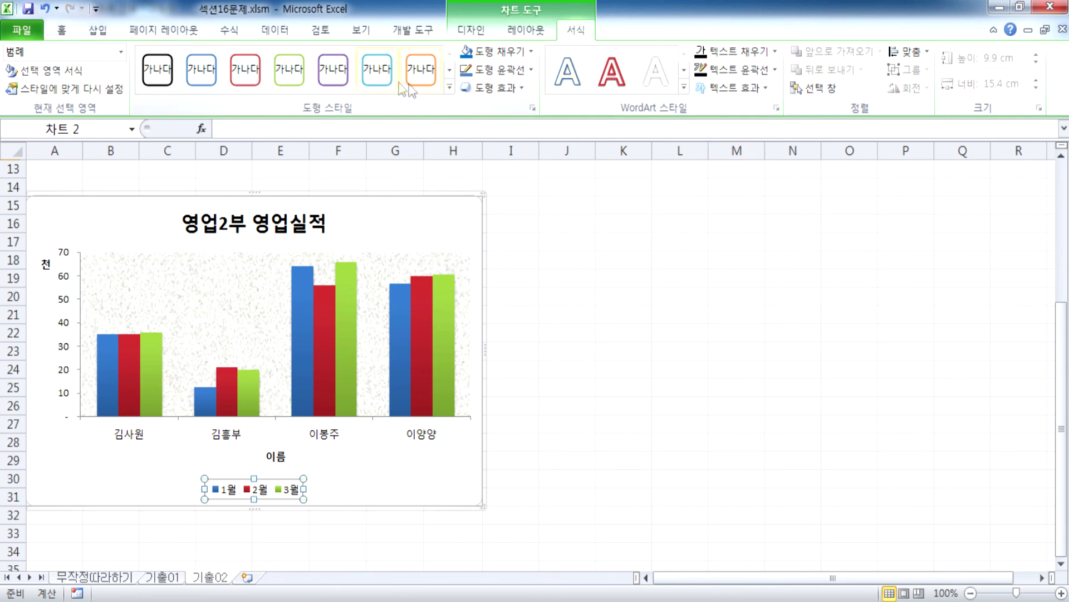
{"action": "left_click", "coordinate": [450, 87]}
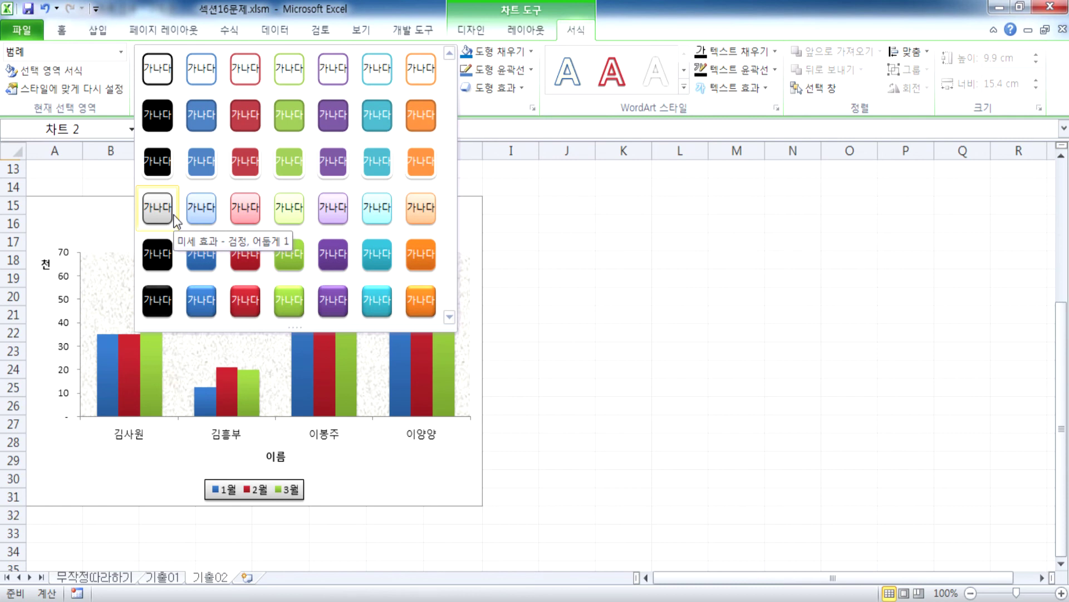
{"action": "left_click", "coordinate": [376, 211]}
{"action": "left_click", "coordinate": [314, 496]}
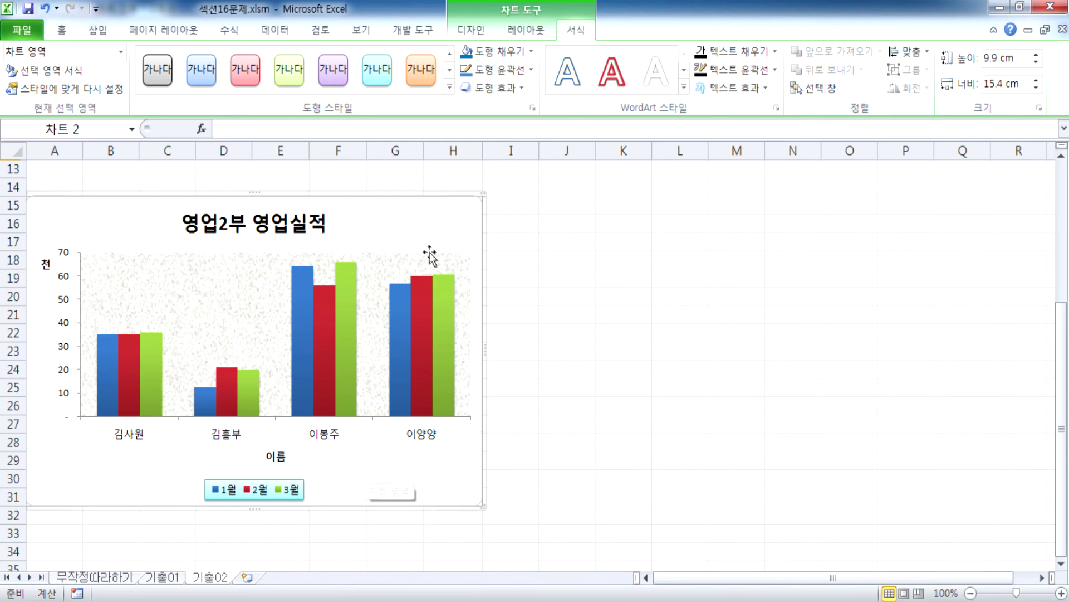
Set the border width of the chart area to 2 pt in its 테두리 스타일 settings
{"action": "double_click", "coordinate": [432, 223]}
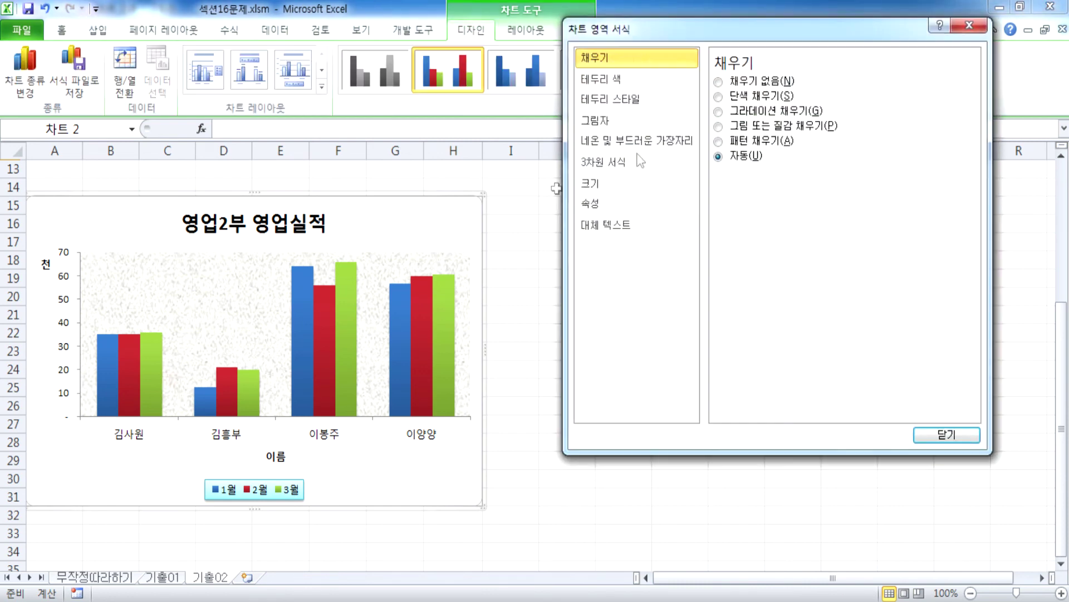
{"action": "left_click", "coordinate": [605, 99]}
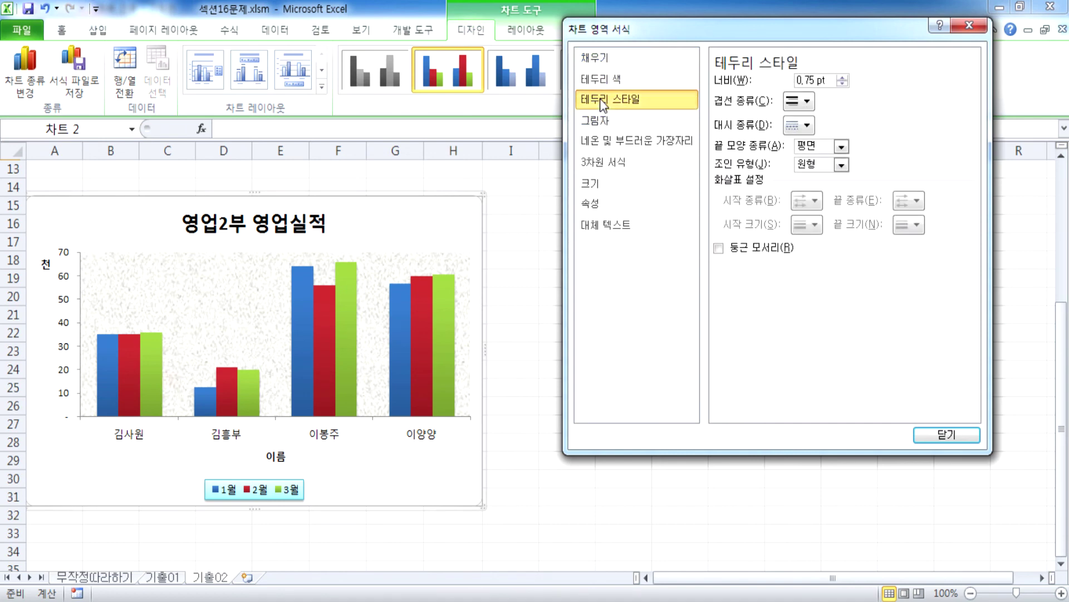
{"action": "left_click", "coordinate": [838, 77]}
{"action": "left_click", "coordinate": [838, 77]}
{"action": "left_click", "coordinate": [838, 77]}
{"action": "left_click", "coordinate": [838, 77]}
{"action": "left_click", "coordinate": [837, 77]}
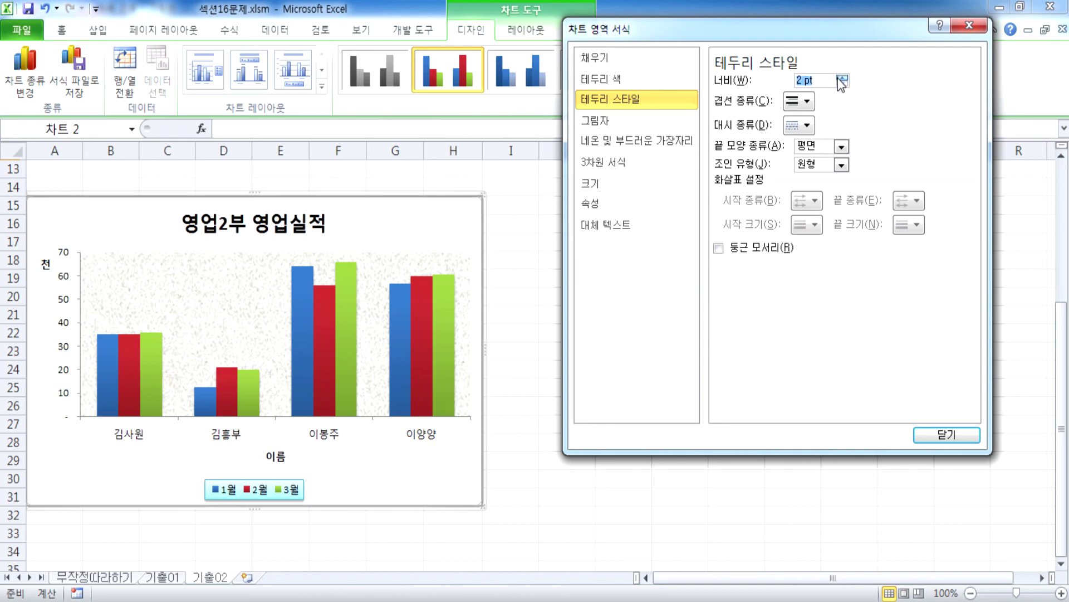
Give the chart area border rounded corners with the 둥근 모서리 option, and close the formatting dialog
{"action": "left_click", "coordinate": [744, 252]}
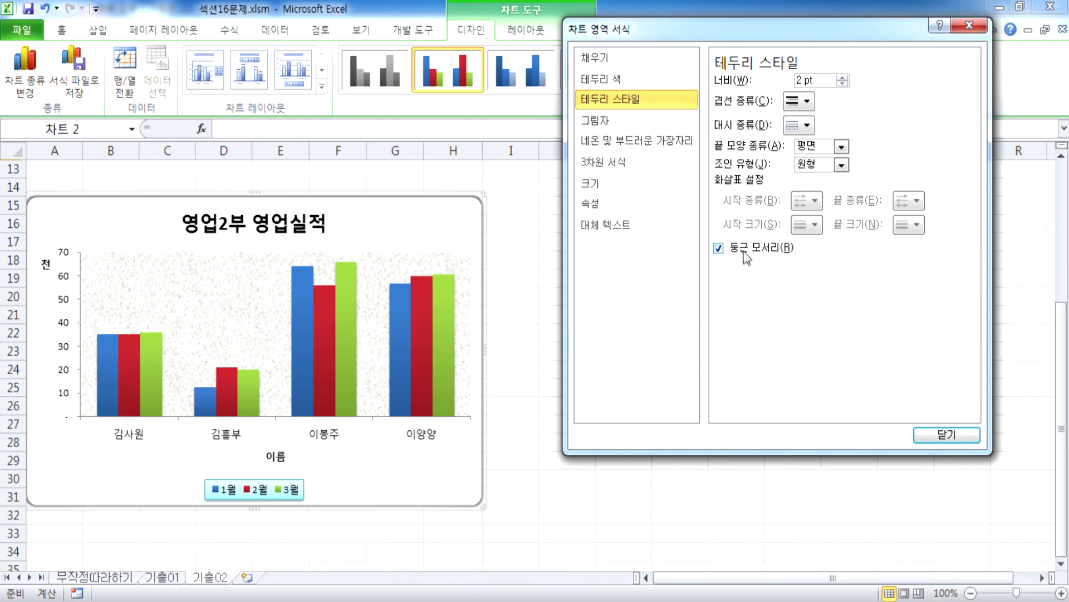
{"action": "left_click_drag", "start_coordinate": [817, 80], "coordinate": [794, 81]}
{"action": "left_click", "coordinate": [824, 86]}
{"action": "left_click", "coordinate": [548, 254]}
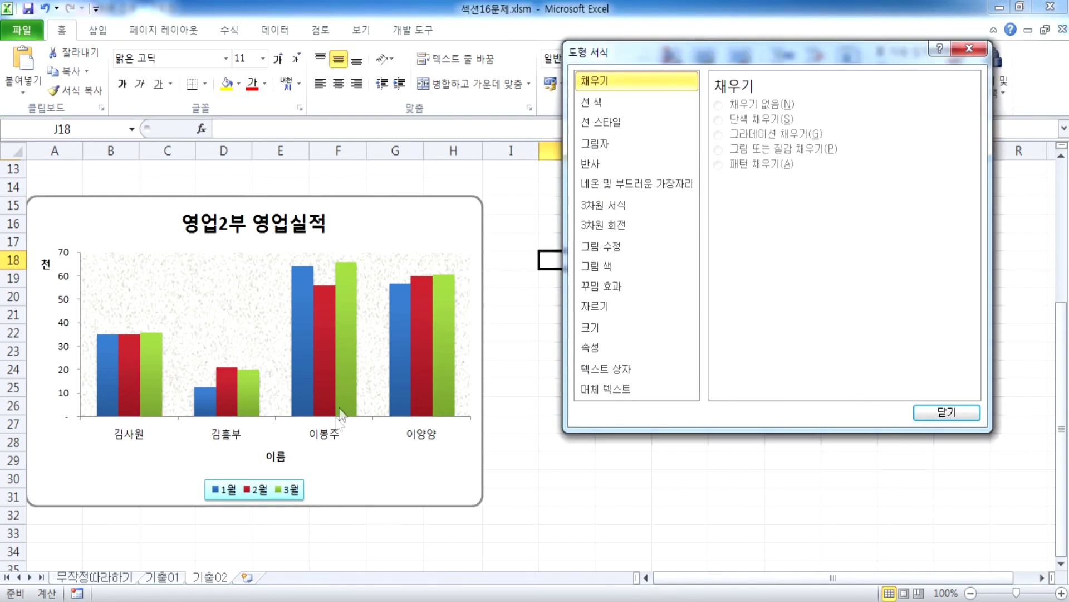
{"action": "mouse_move", "coordinate": [326, 379]}
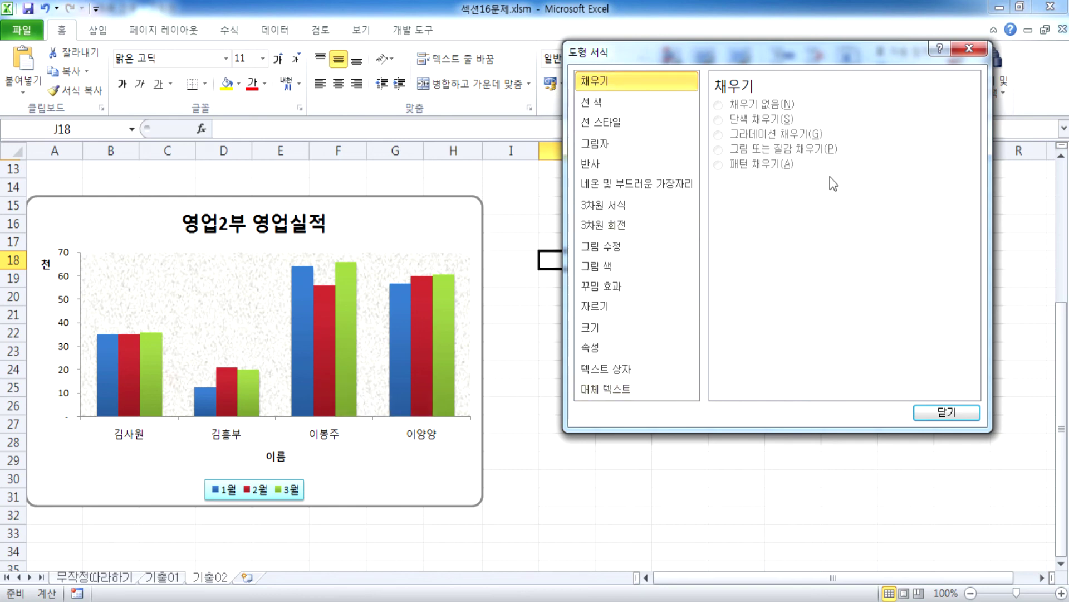
{"action": "left_click", "coordinate": [972, 54]}
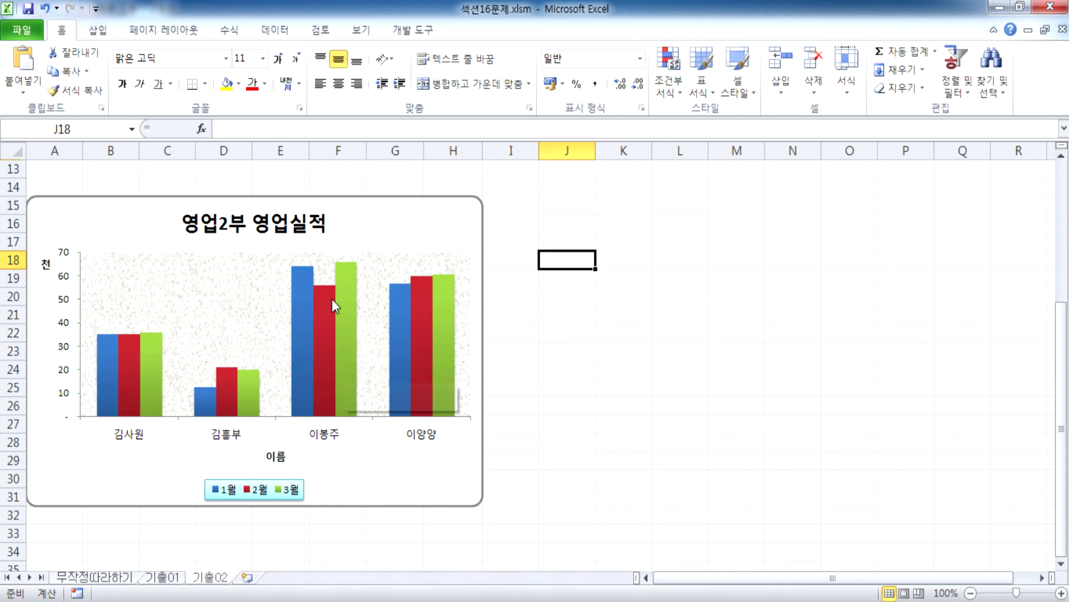
Draw a 설명선 2 callout about 3.63 cm wide and 1.56 cm high inside the chart, above the last column group
{"action": "left_click", "coordinate": [100, 28]}
{"action": "left_click", "coordinate": [468, 259]}
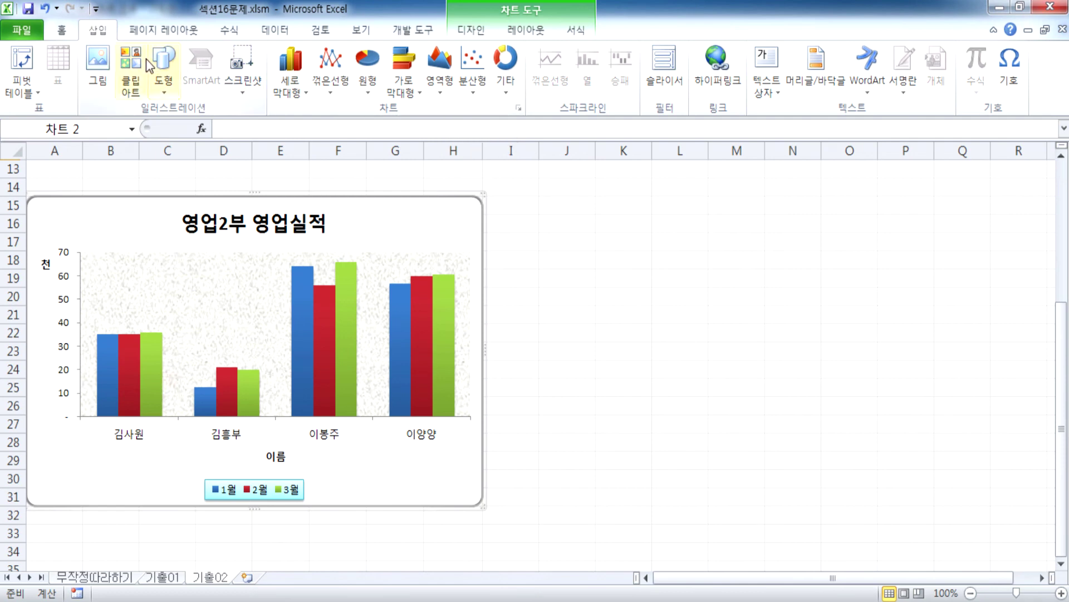
{"action": "left_click", "coordinate": [163, 69]}
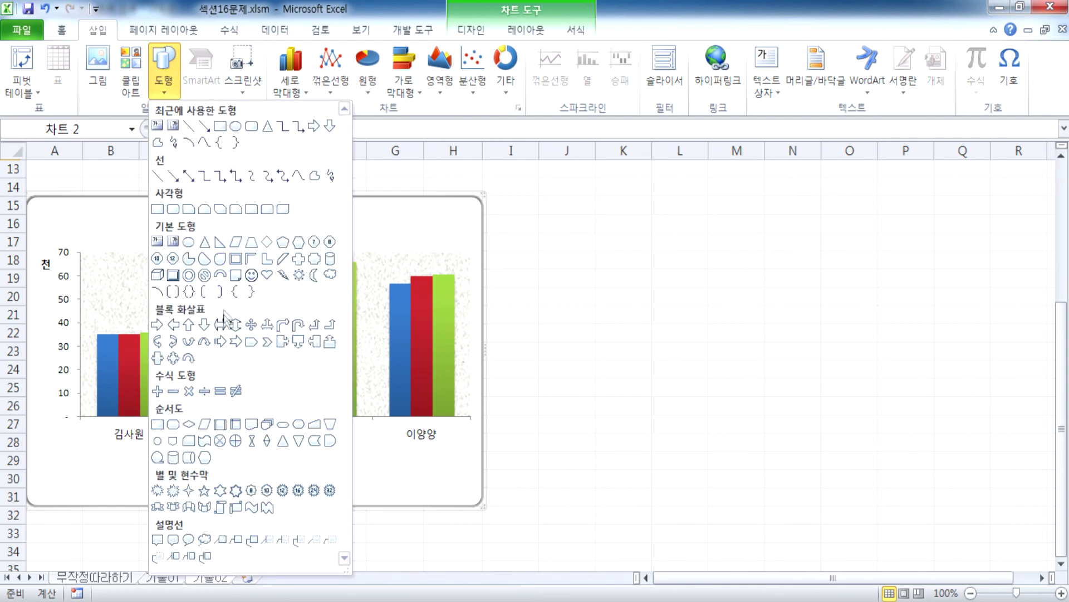
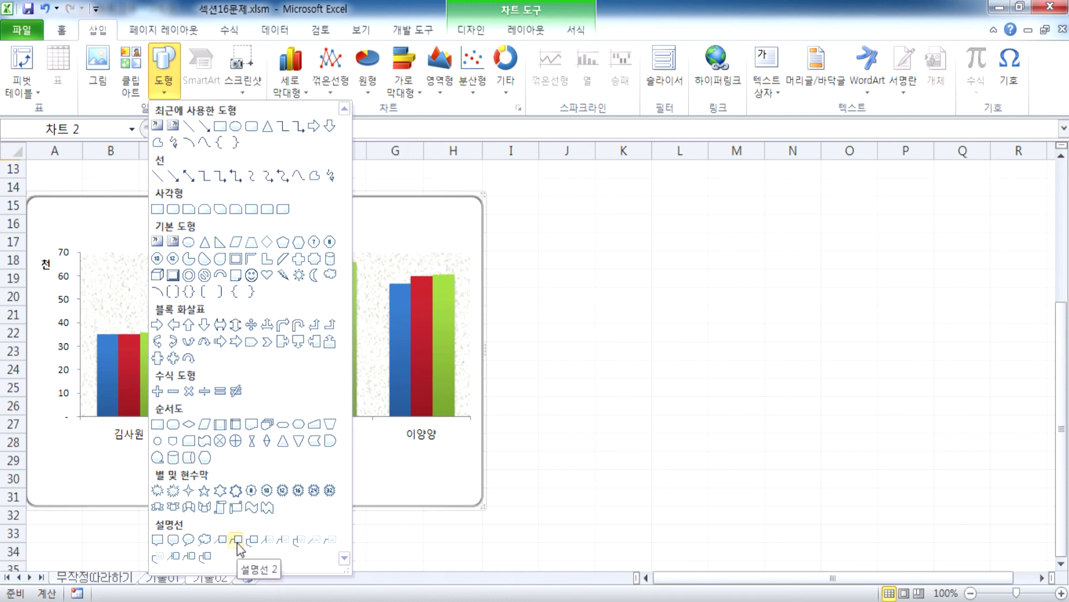
{"action": "left_click", "coordinate": [238, 540]}
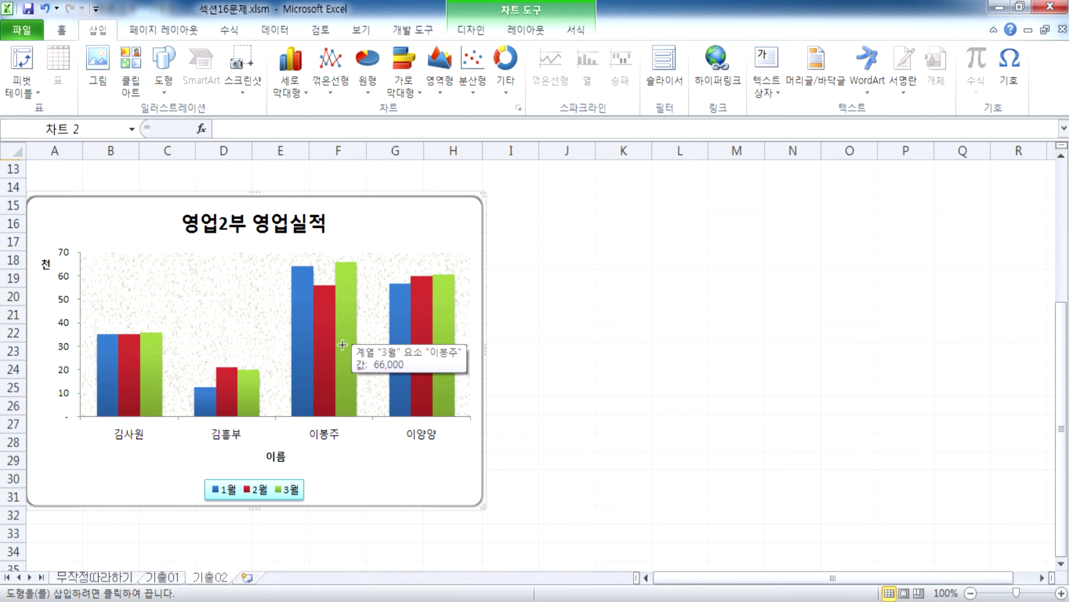
{"action": "mouse_move", "coordinate": [345, 347]}
{"action": "left_mouse_down"}
{"action": "mouse_move", "coordinate": [362, 287]}
{"action": "mouse_move", "coordinate": [414, 241]}
{"action": "left_mouse_up"}
{"action": "left_click_drag", "start_coordinate": [412, 347], "coordinate": [453, 290]}
{"action": "left_click_drag", "start_coordinate": [373, 240], "coordinate": [388, 229]}
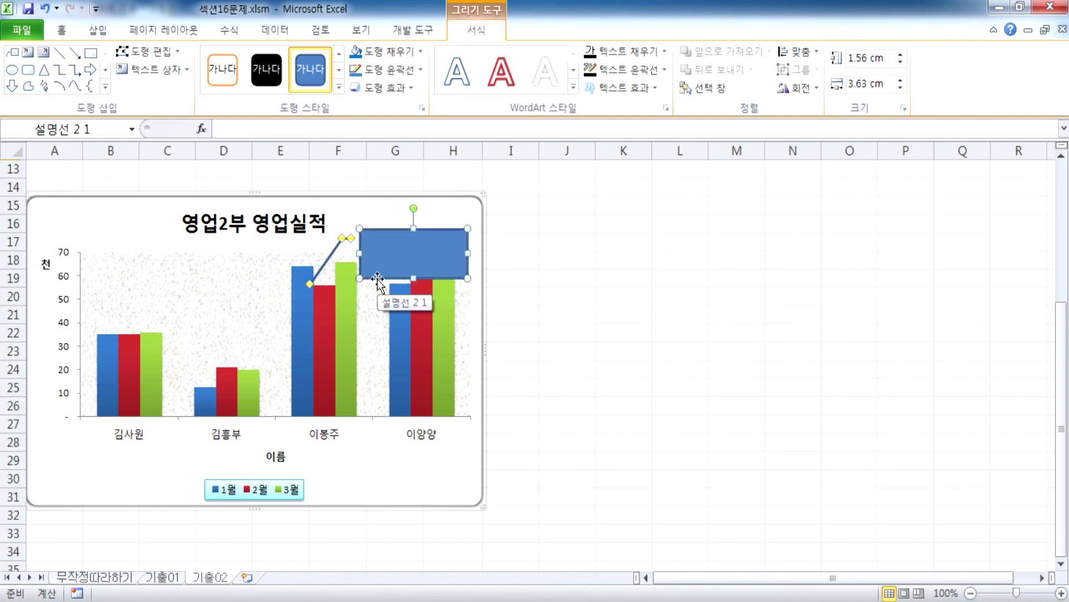
Enter the text 3월 최고 실적 in the callout
{"action": "type", "text": "3월 최도"}
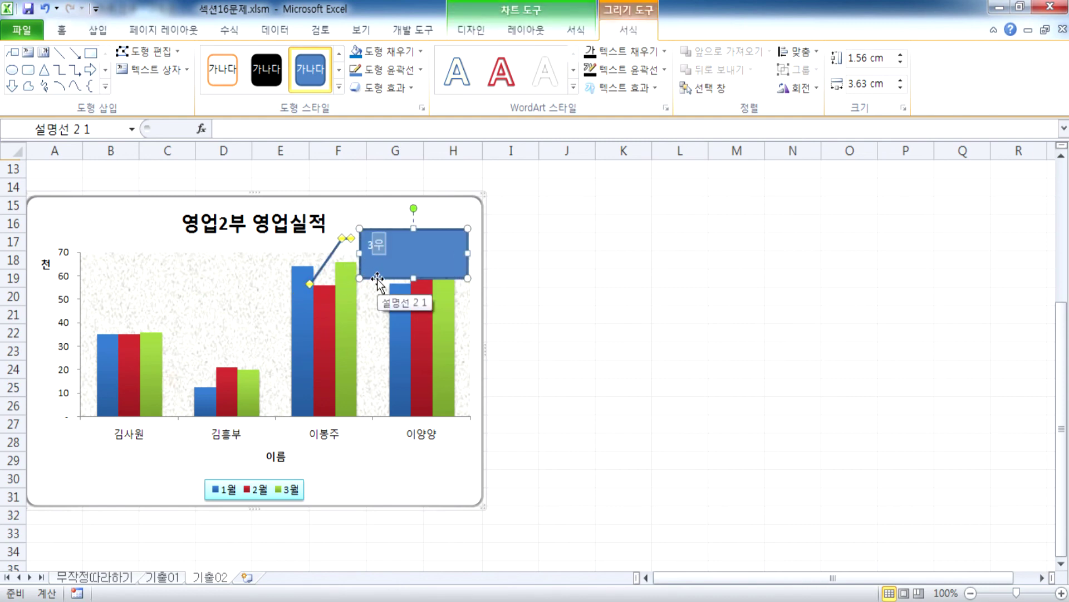
{"action": "key", "text": "BackSpace"}
{"action": "key", "text": "BackSpace"}
{"action": "type", "text": "ㅊ도"}
{"action": "key", "text": "BackSpace"}
{"action": "key", "text": "BackSpace"}
{"action": "key", "text": "BackSpace"}
{"action": "type", "text": "ㅊ"}
{"action": "type", "text": "고"}
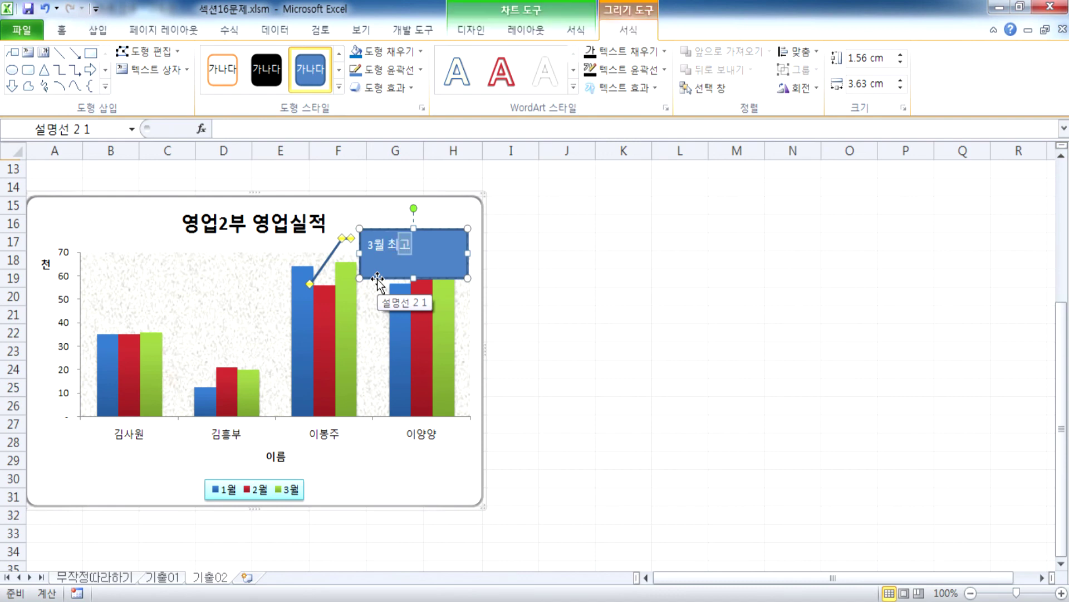
{"action": "type", "text": " 실지"}
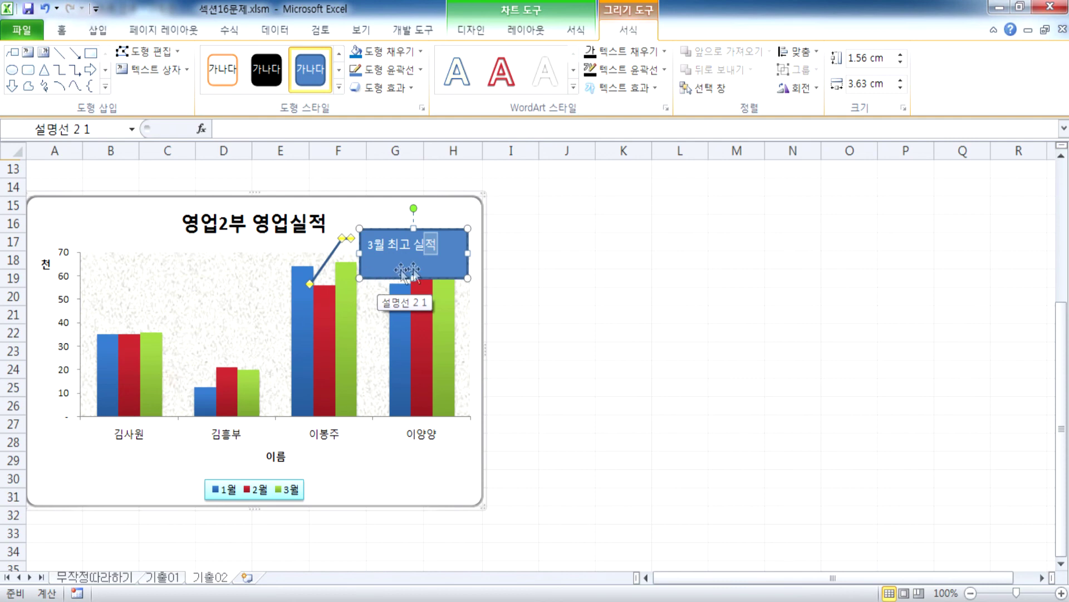
Move the callout up into the chart's upper right area, beside the chart title
{"action": "left_click", "coordinate": [453, 238]}
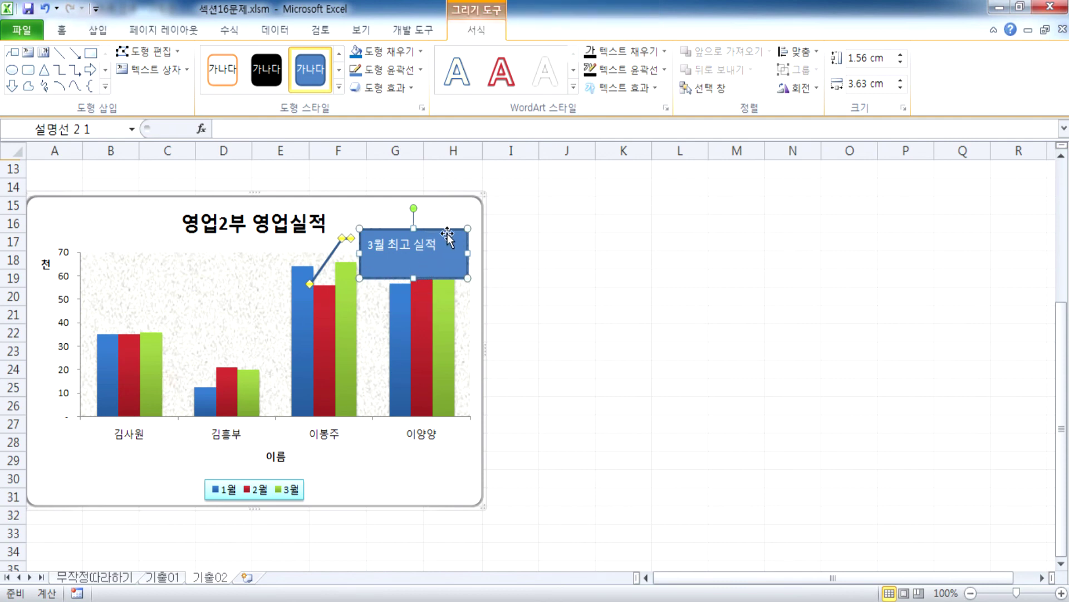
{"action": "left_click", "coordinate": [438, 245]}
{"action": "left_click_drag", "start_coordinate": [372, 245], "coordinate": [440, 246]}
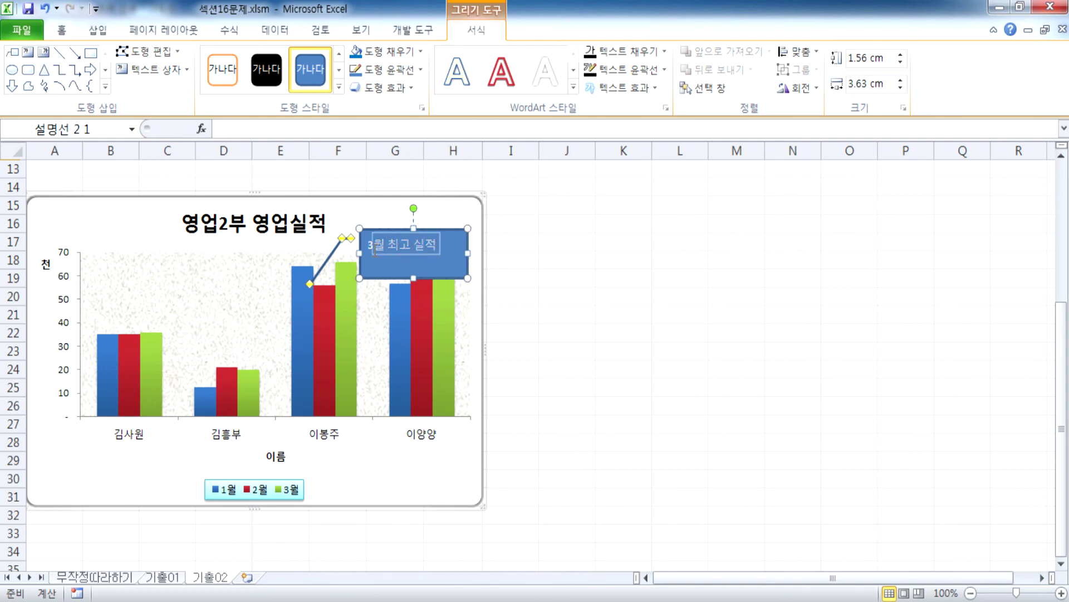
{"action": "left_click", "coordinate": [466, 267]}
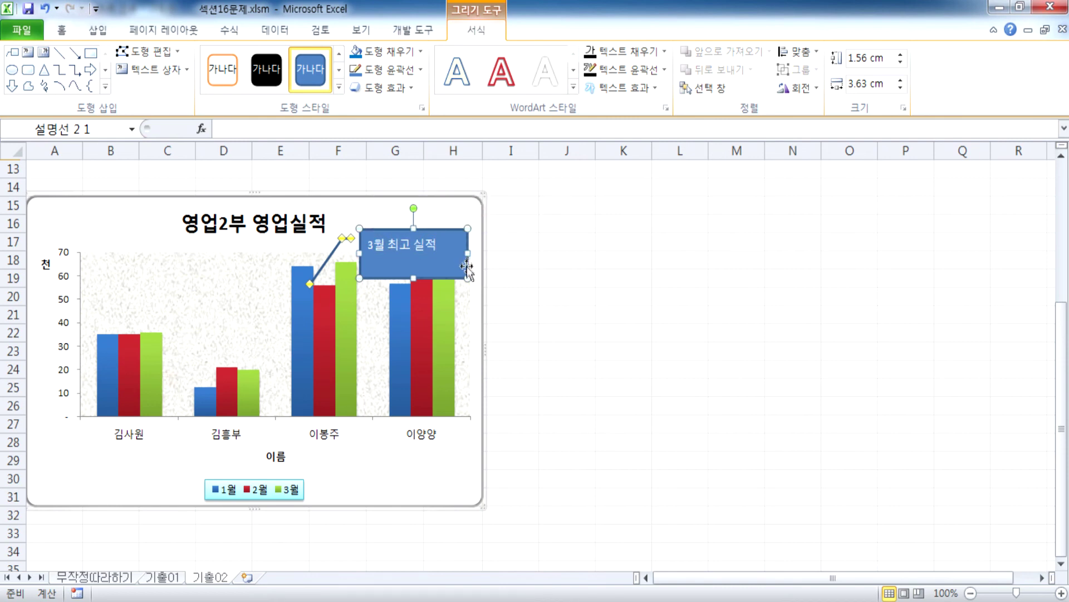
{"action": "left_click_drag", "start_coordinate": [456, 278], "coordinate": [463, 252]}
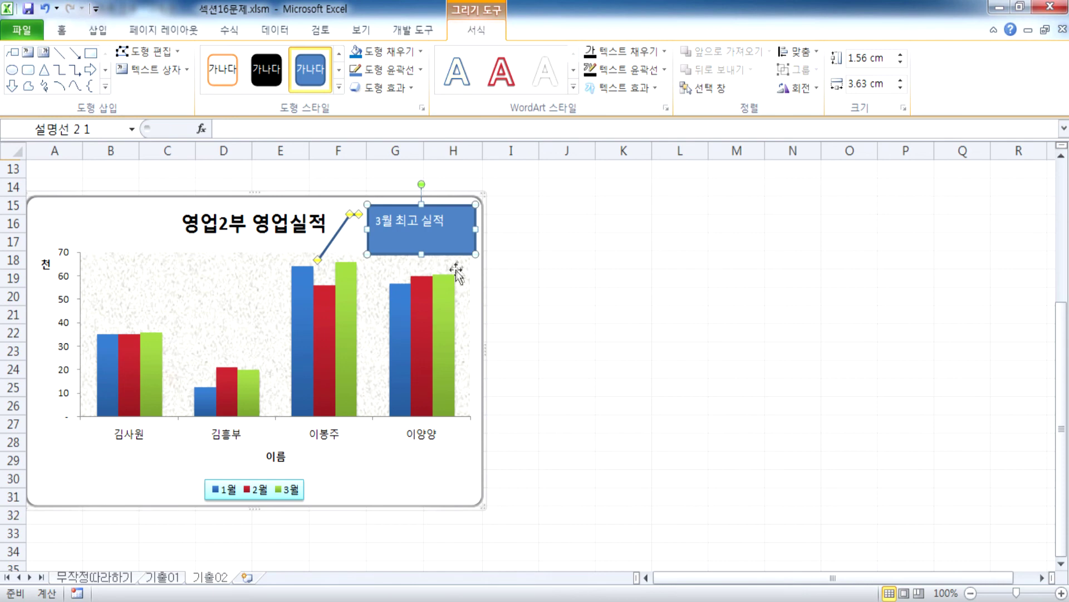
Center the callout text both horizontally and vertically
{"action": "left_click", "coordinate": [314, 271]}
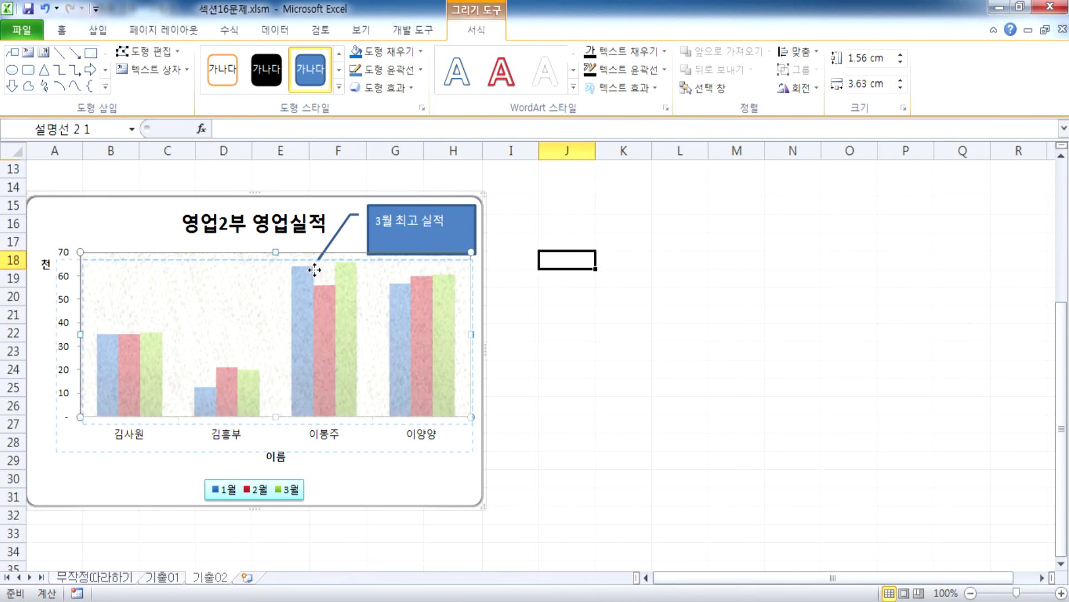
{"action": "left_click", "coordinate": [409, 223]}
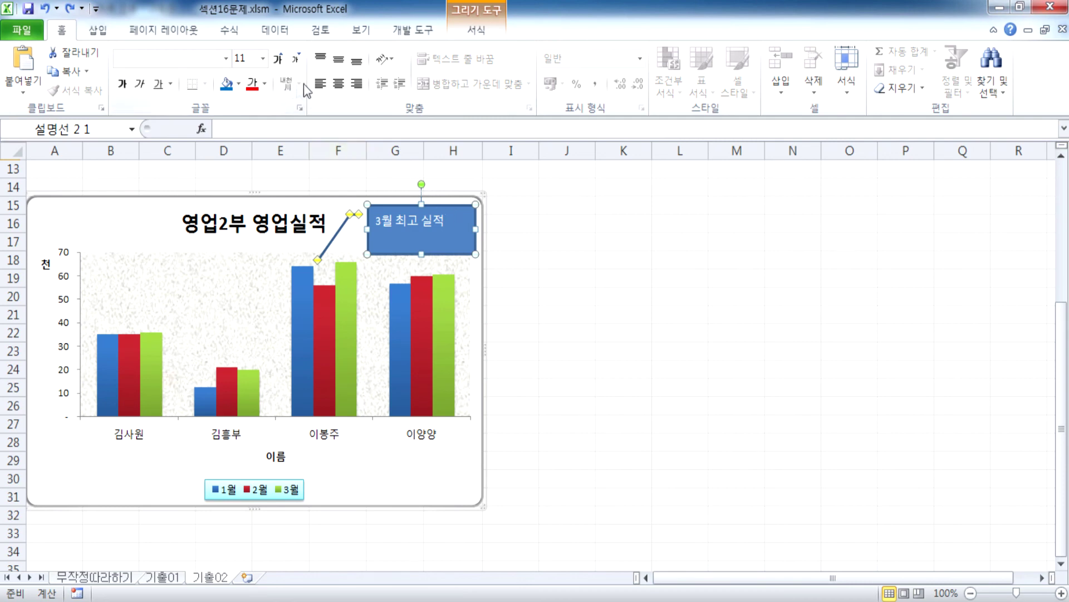
{"action": "left_click", "coordinate": [338, 83]}
{"action": "left_click", "coordinate": [338, 59]}
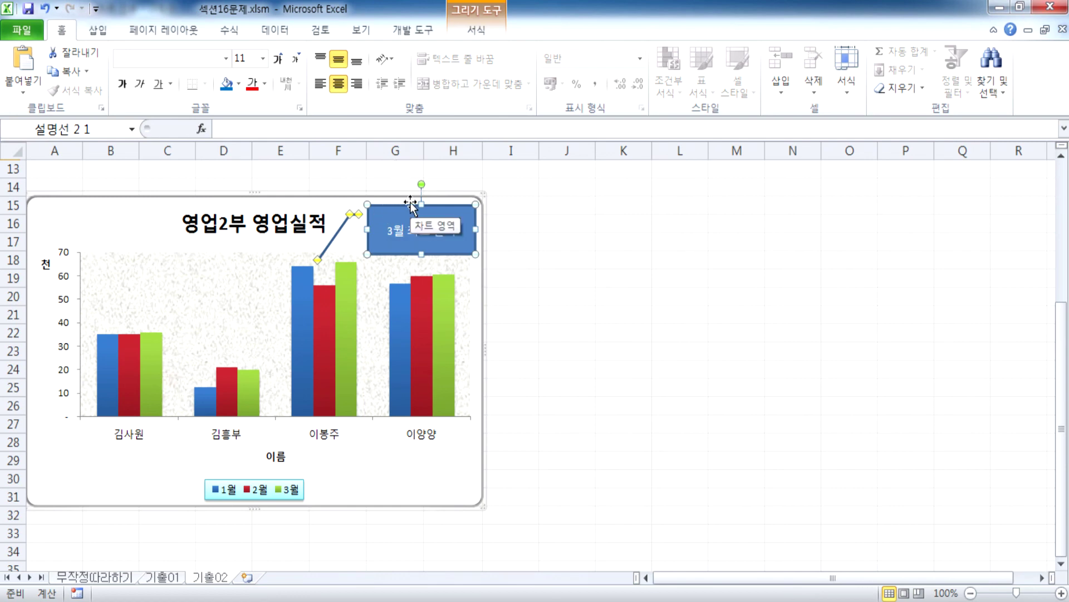
Set both the fill color and the font color of the callout to 자동
{"action": "left_click", "coordinate": [239, 84]}
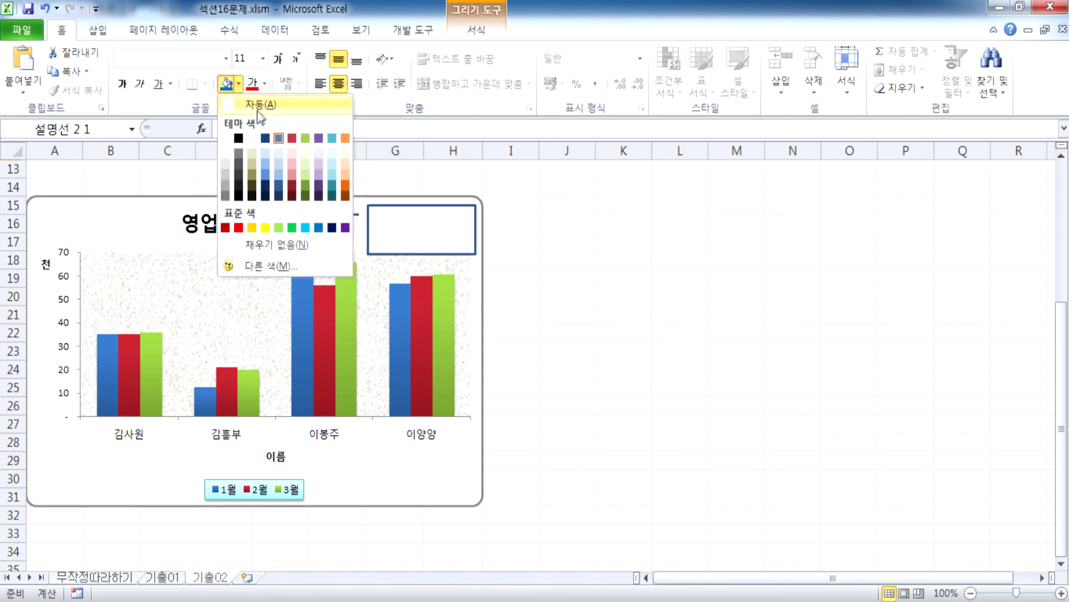
{"action": "left_click", "coordinate": [257, 105]}
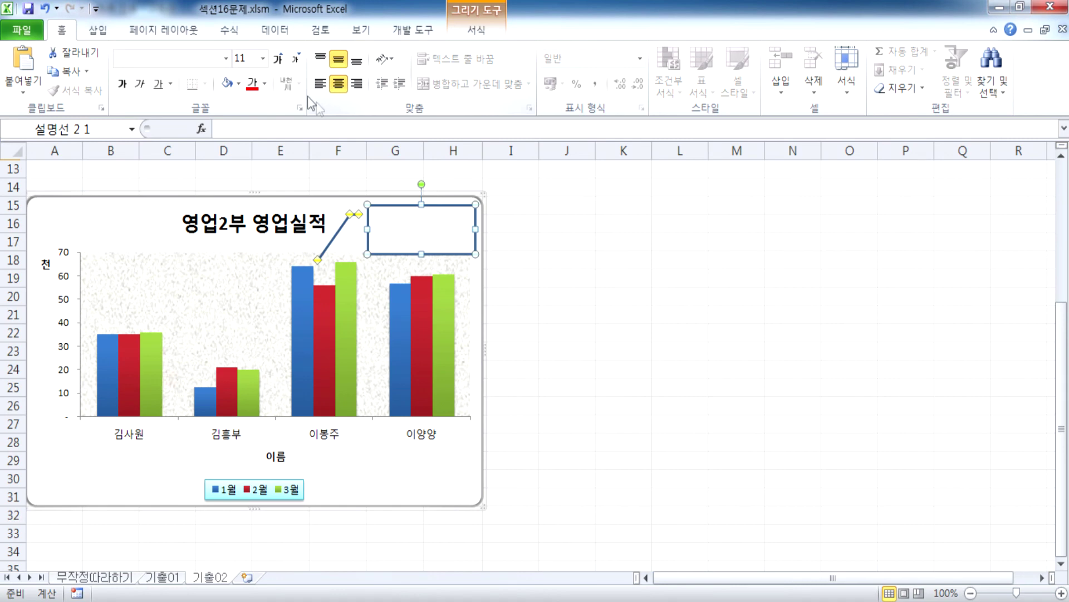
{"action": "left_click", "coordinate": [265, 84]}
{"action": "left_click", "coordinate": [254, 104]}
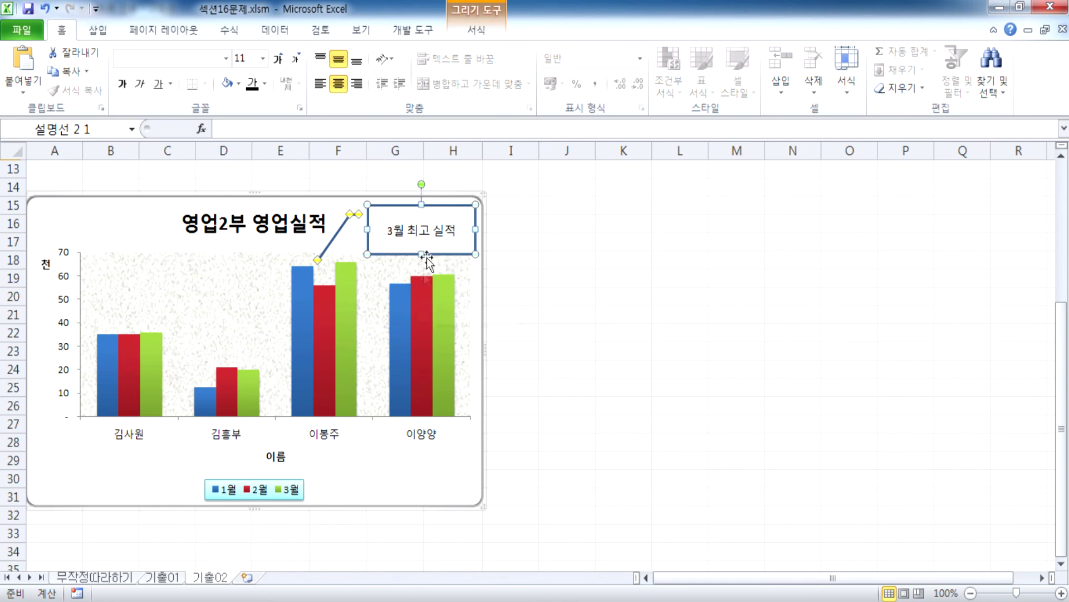
Reduce the callout box's height and width, and aim its leader line at the 3월 column of the third group
{"action": "left_click_drag", "start_coordinate": [422, 254], "coordinate": [422, 237]}
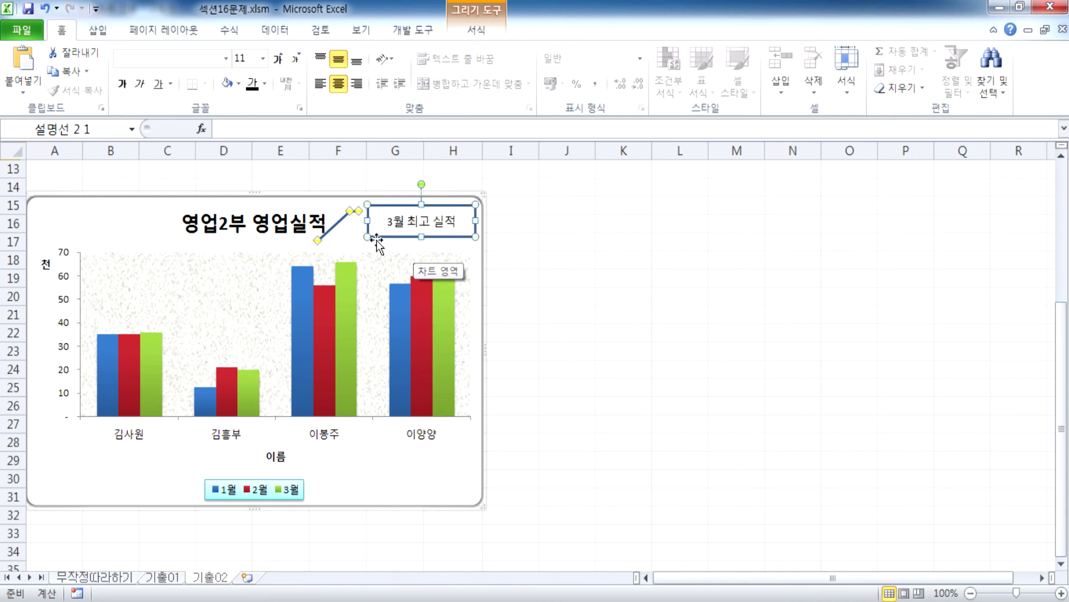
{"action": "left_click_drag", "start_coordinate": [316, 243], "coordinate": [347, 335]}
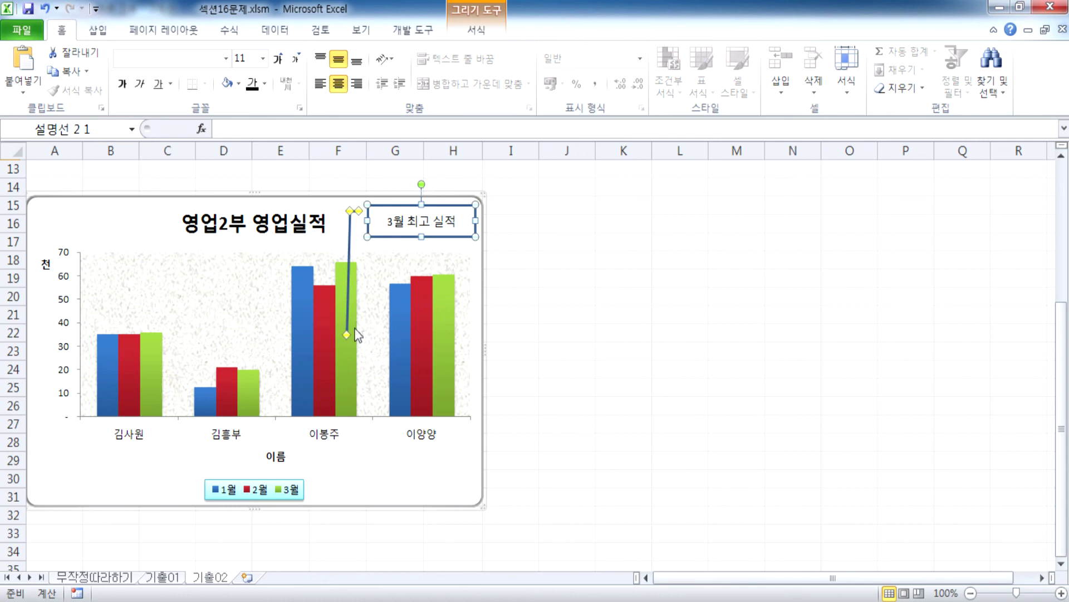
{"action": "left_click_drag", "start_coordinate": [367, 231], "coordinate": [384, 232]}
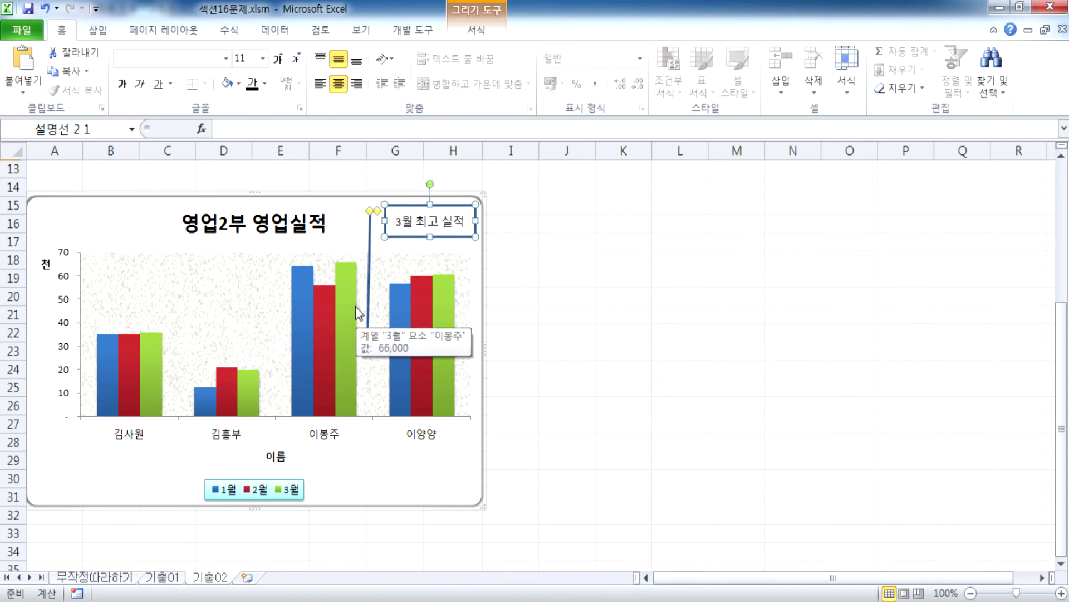
Delete the 3월 최고 실적 callout from the chart
{"action": "right_click", "coordinate": [397, 264]}
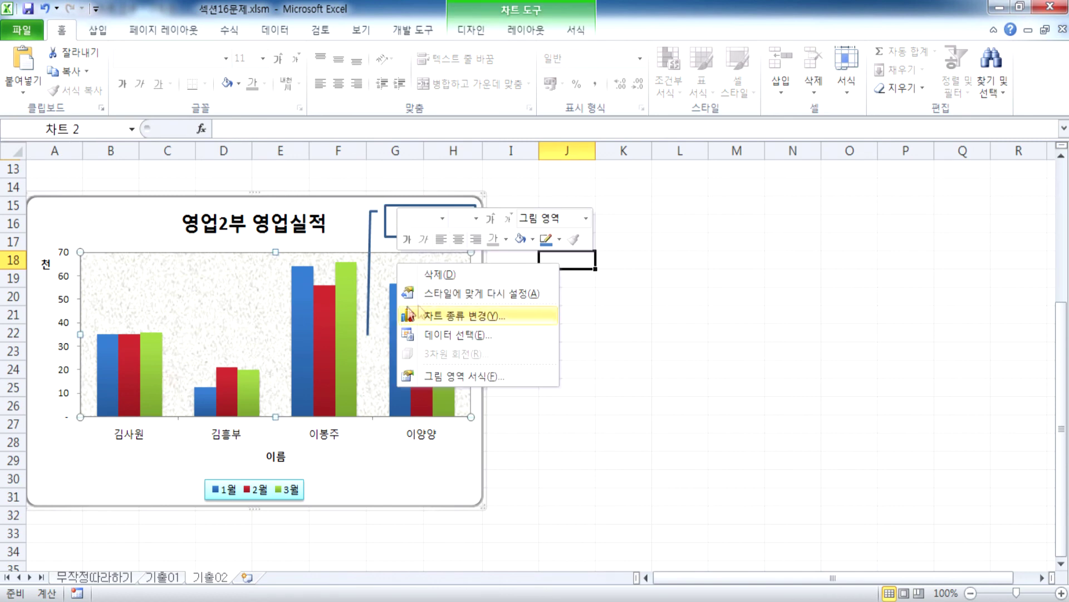
{"action": "key", "text": "Escape"}
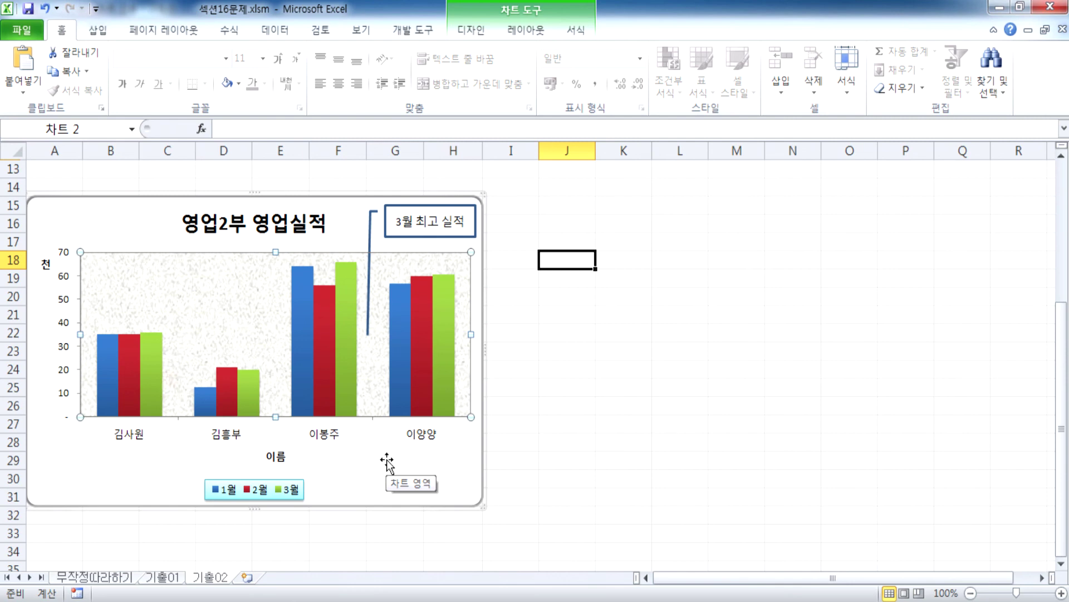
{"action": "left_click", "coordinate": [456, 237]}
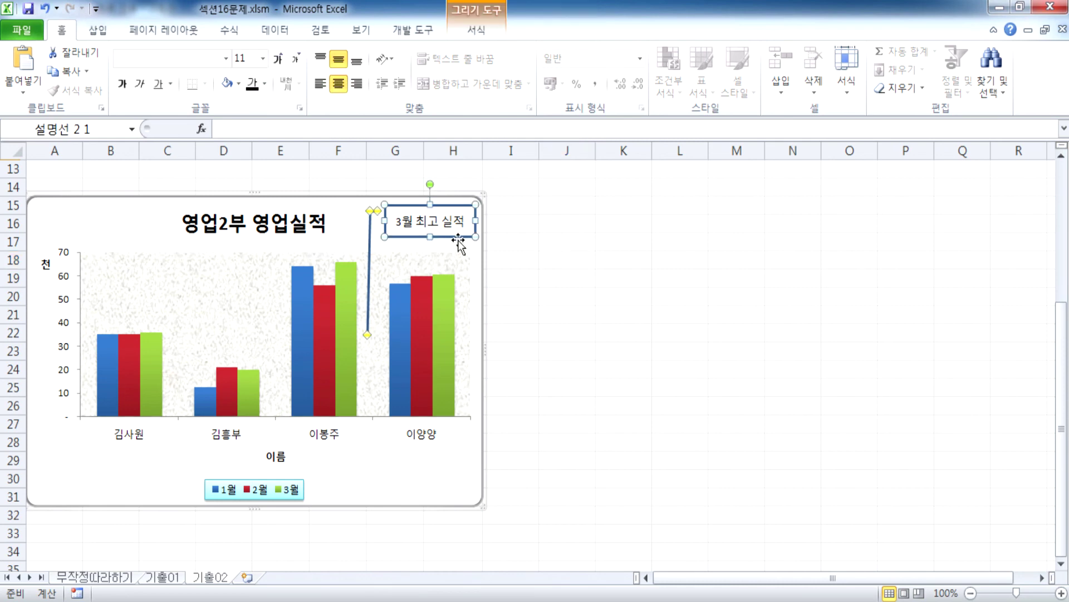
{"action": "key", "text": "Delete"}
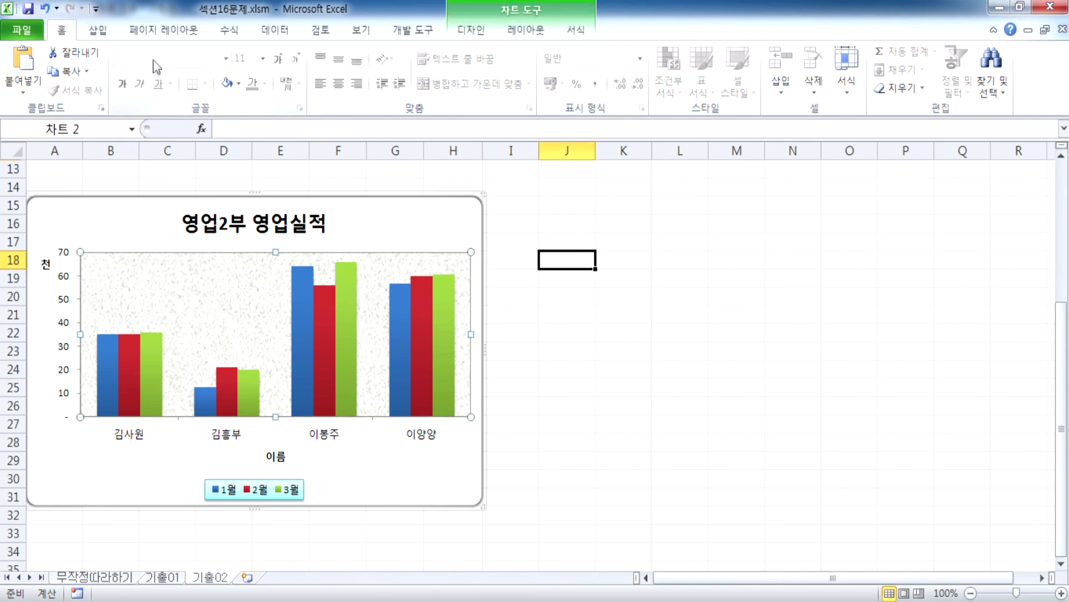
Draw a 설명선 2 callout about 2.3 by 0.93 cm beside the chart title, with its leader ending on the third group's 3월 column
{"action": "left_click", "coordinate": [98, 31]}
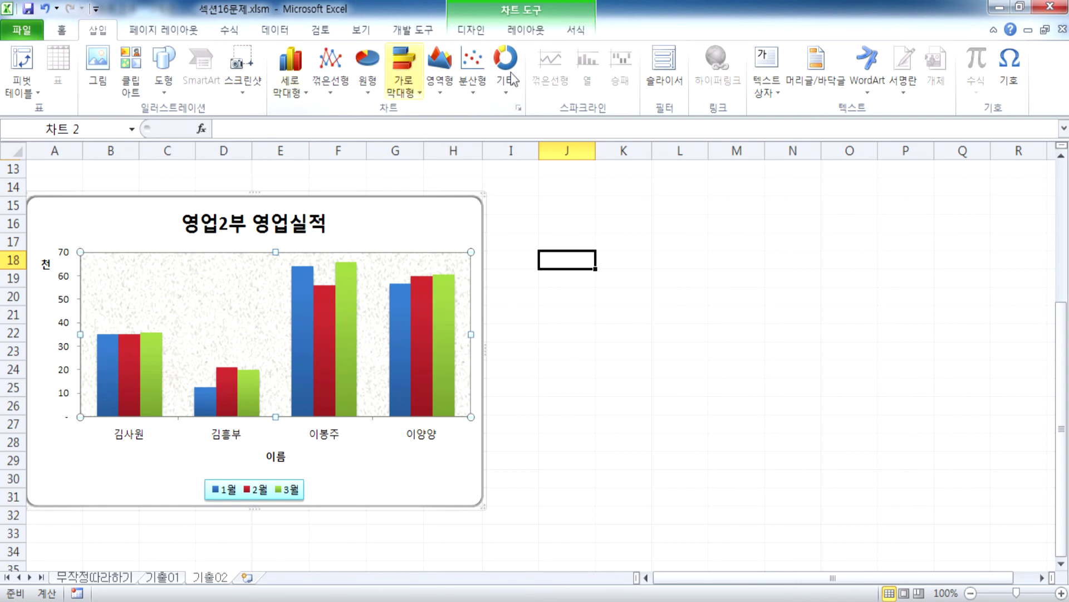
{"action": "left_click", "coordinate": [162, 62]}
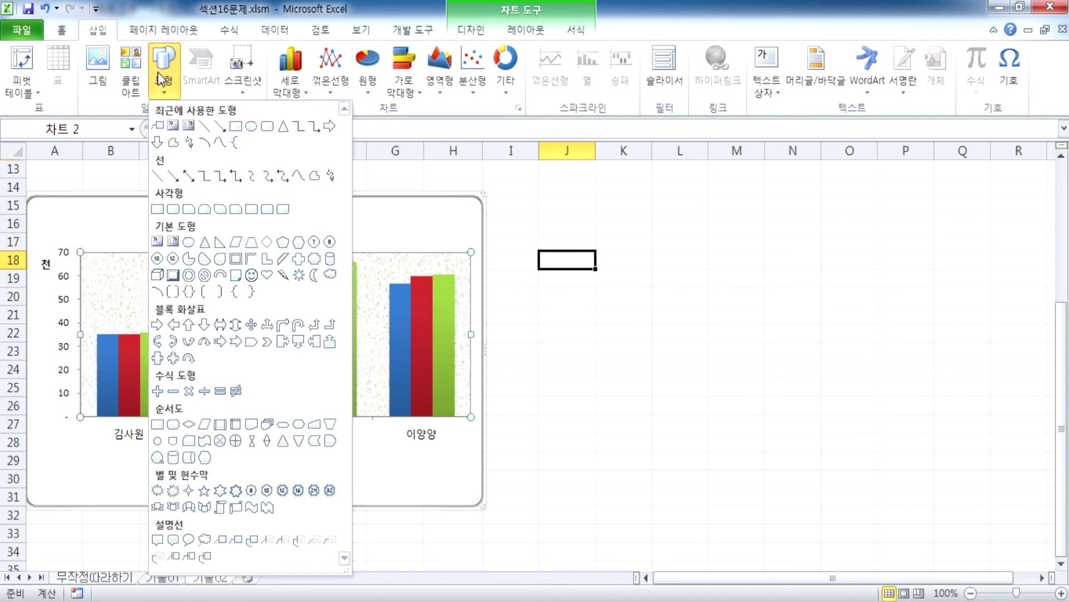
{"action": "left_click", "coordinate": [237, 540]}
{"action": "left_click_drag", "start_coordinate": [381, 212], "coordinate": [449, 242]}
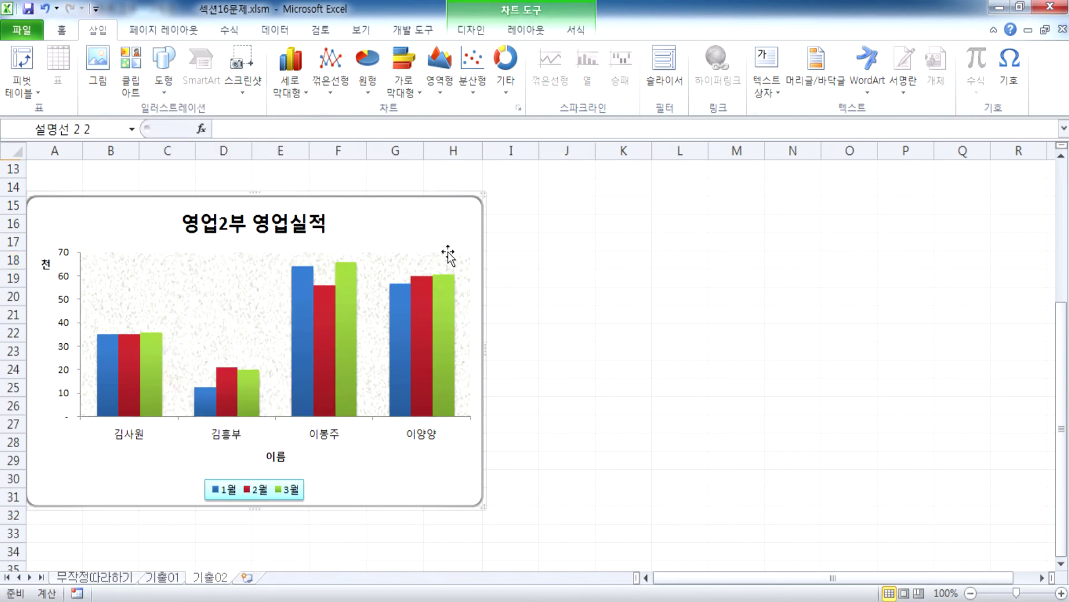
{"action": "left_click_drag", "start_coordinate": [348, 244], "coordinate": [348, 329]}
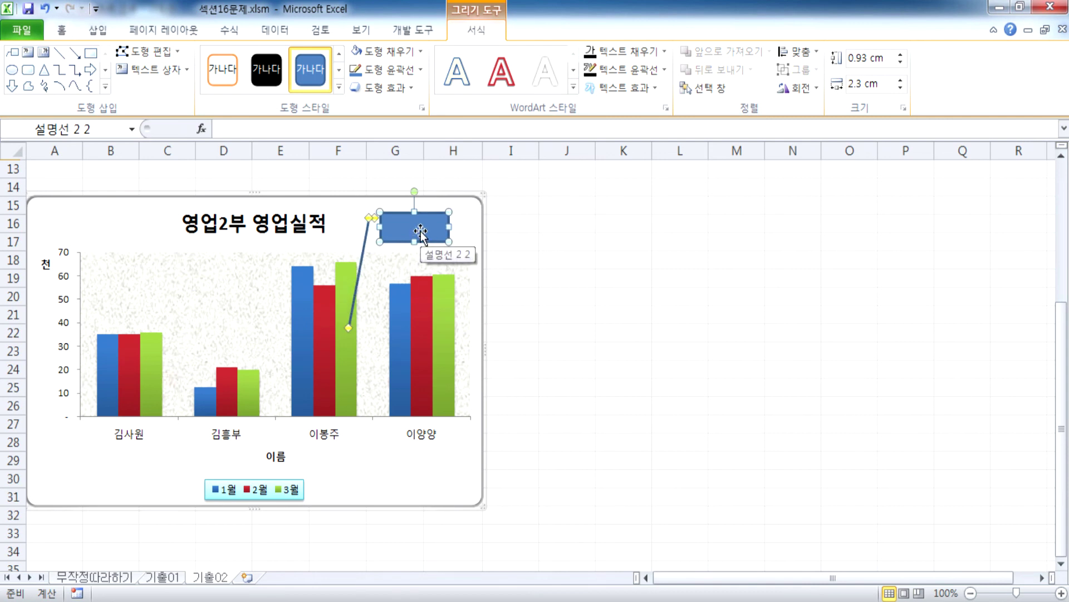
Enter 3월 최고 실적 in the new callout and resize its box to about 2.88 cm wide and 0.98 cm high
{"action": "type", "text": "30"}
{"action": "type", "text": " 최고"}
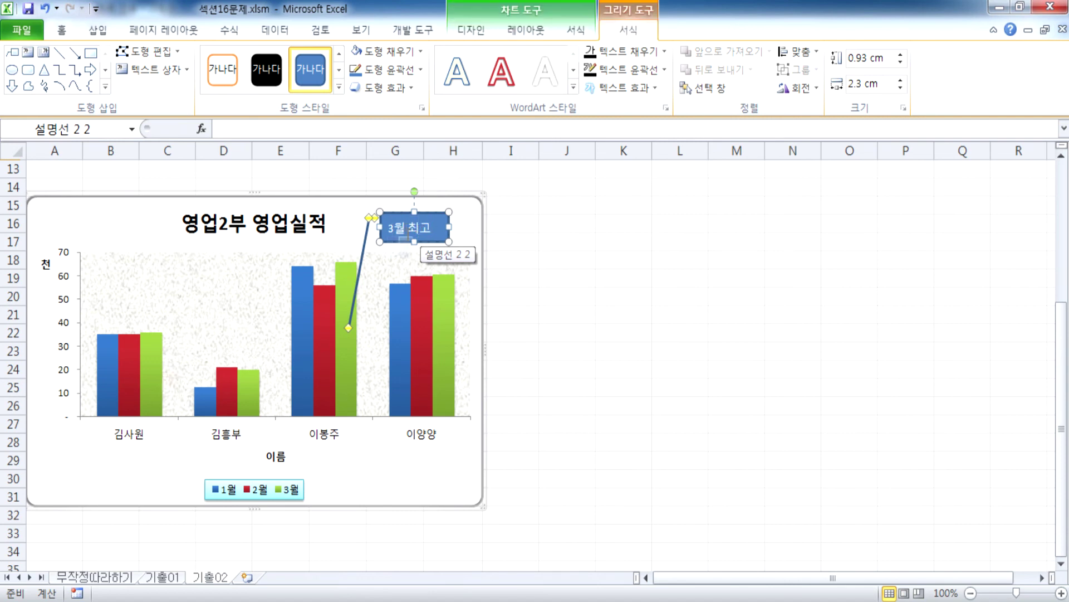
{"action": "left_click_drag", "start_coordinate": [449, 242], "coordinate": [469, 243]}
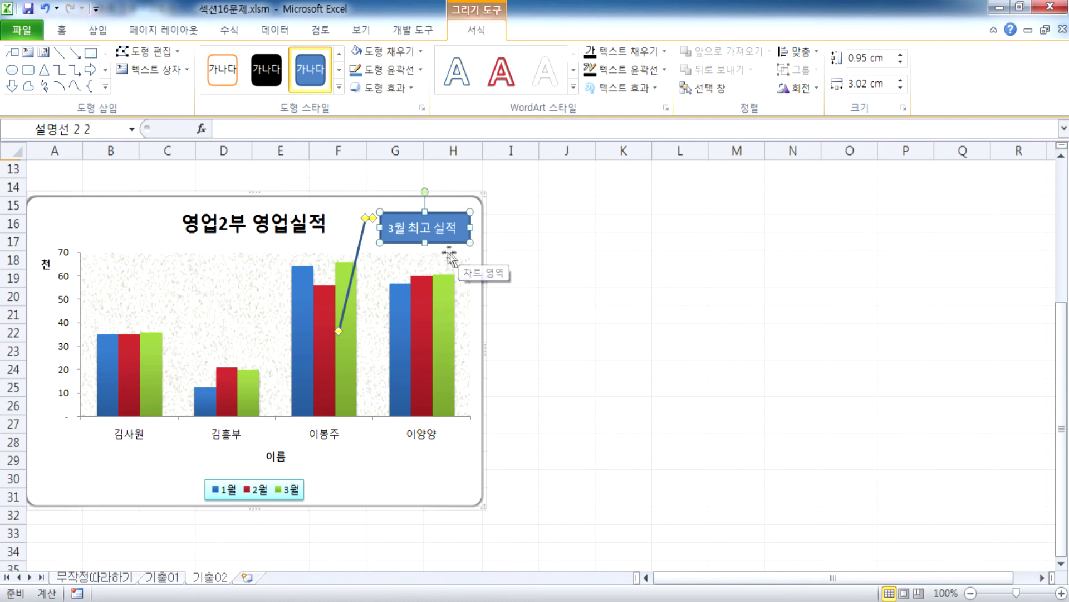
{"action": "left_click_drag", "start_coordinate": [470, 243], "coordinate": [466, 243]}
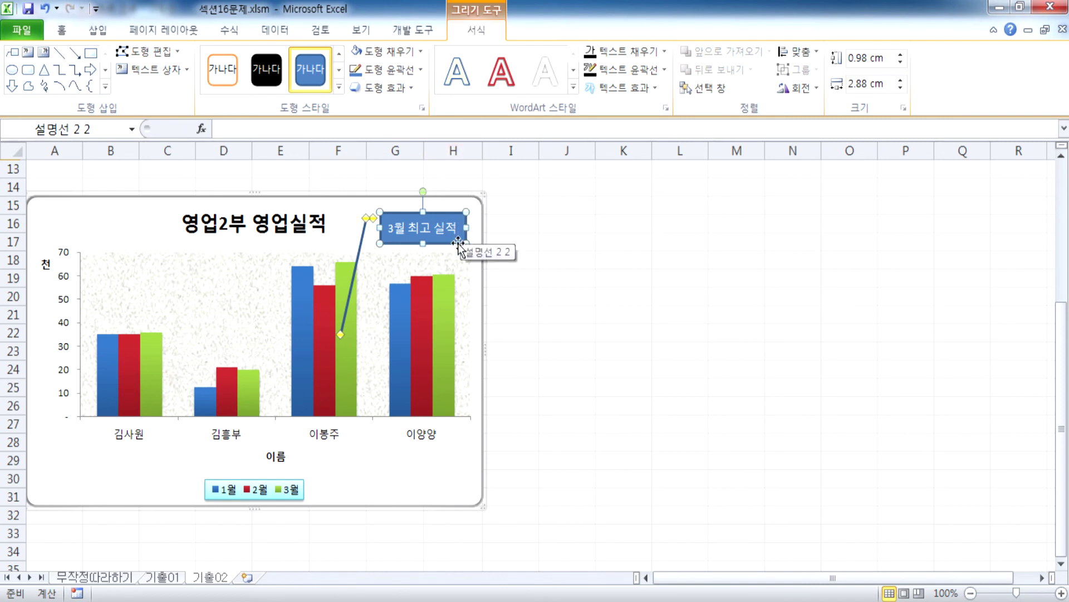
Center the callout text horizontally and vertically, and fill the callout with the white theme color
{"action": "left_click", "coordinate": [59, 30]}
{"action": "left_click", "coordinate": [338, 83]}
{"action": "left_click", "coordinate": [338, 59]}
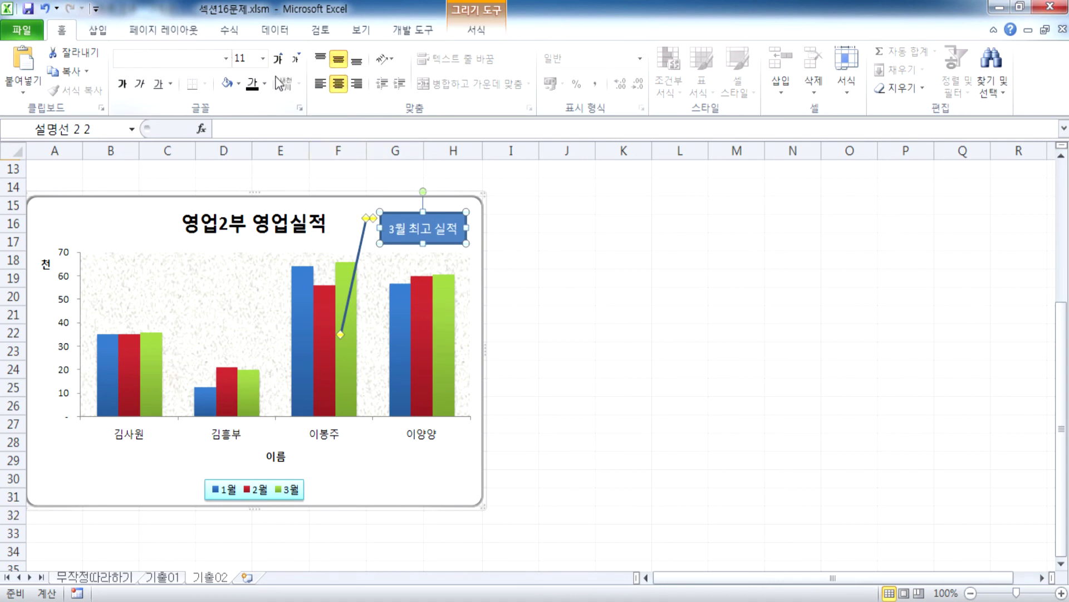
{"action": "left_click", "coordinate": [239, 84]}
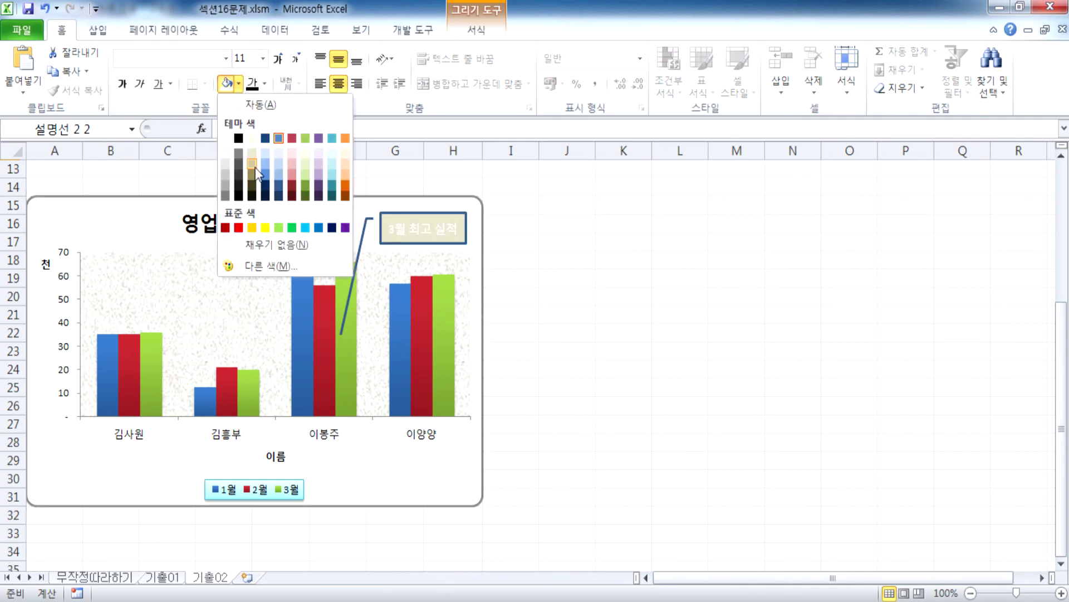
{"action": "left_click", "coordinate": [226, 139]}
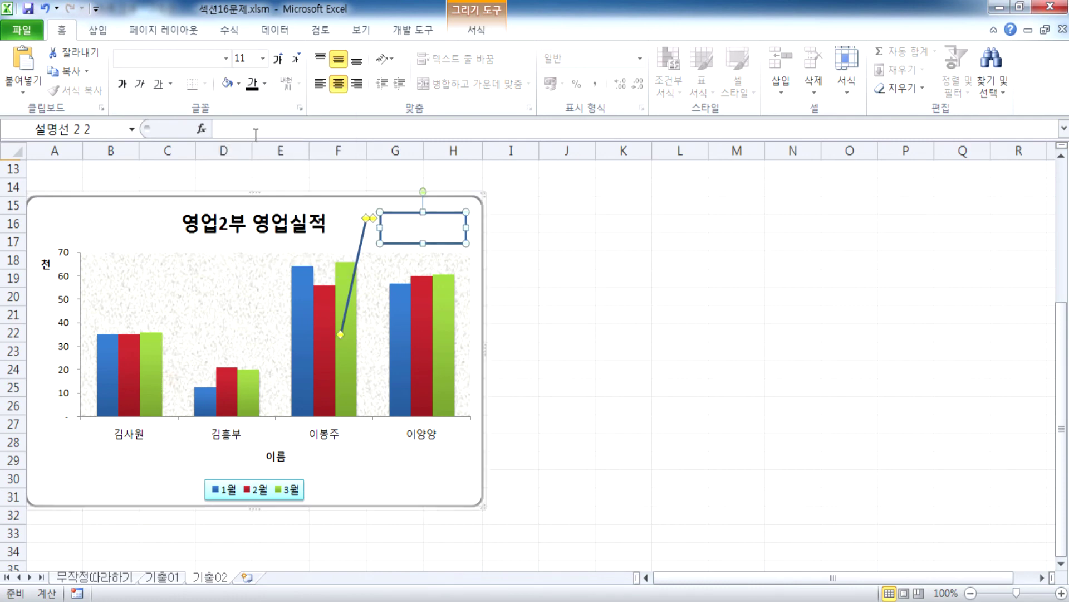
Set the text color of the 3월 최고 실적 callout to 자동
{"action": "left_click", "coordinate": [265, 84]}
{"action": "left_click", "coordinate": [278, 105]}
{"action": "left_click", "coordinate": [426, 241]}
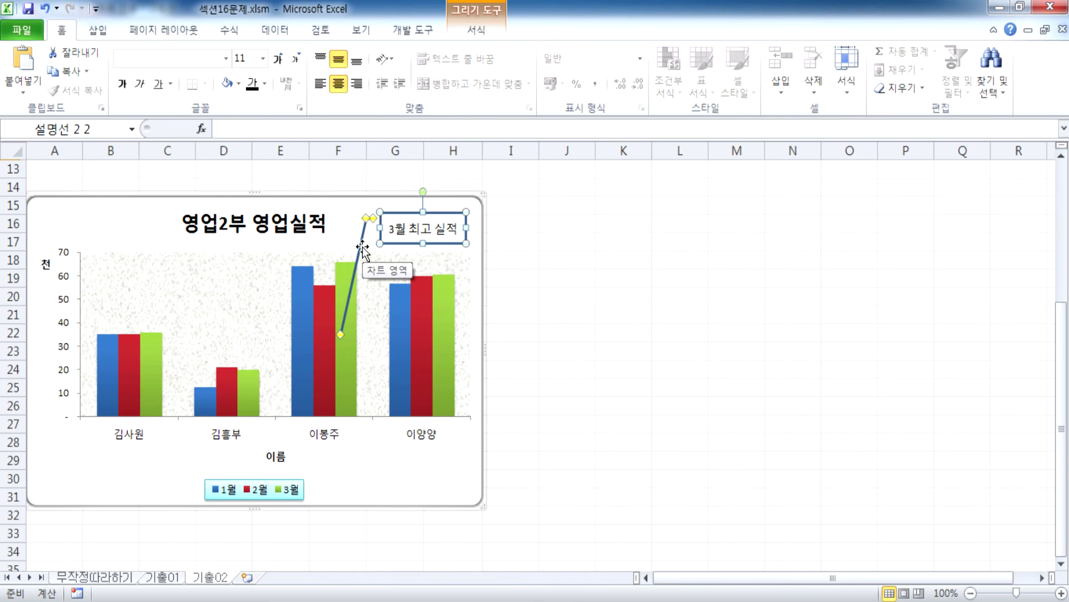
Give the callout a 1 pt outline in solid black
{"action": "double_click", "coordinate": [446, 243]}
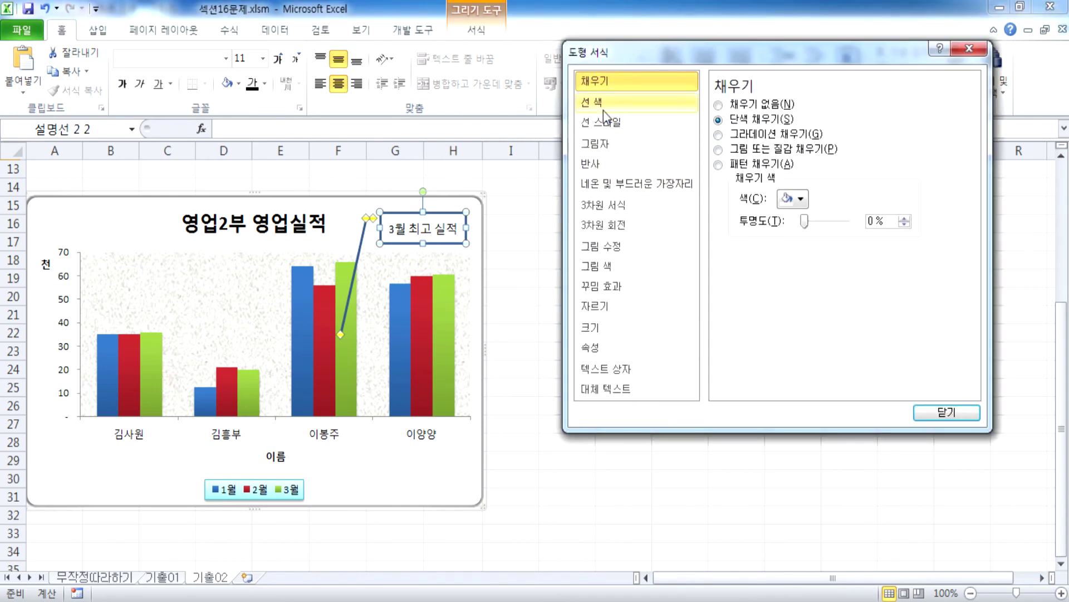
{"action": "left_click", "coordinate": [602, 124]}
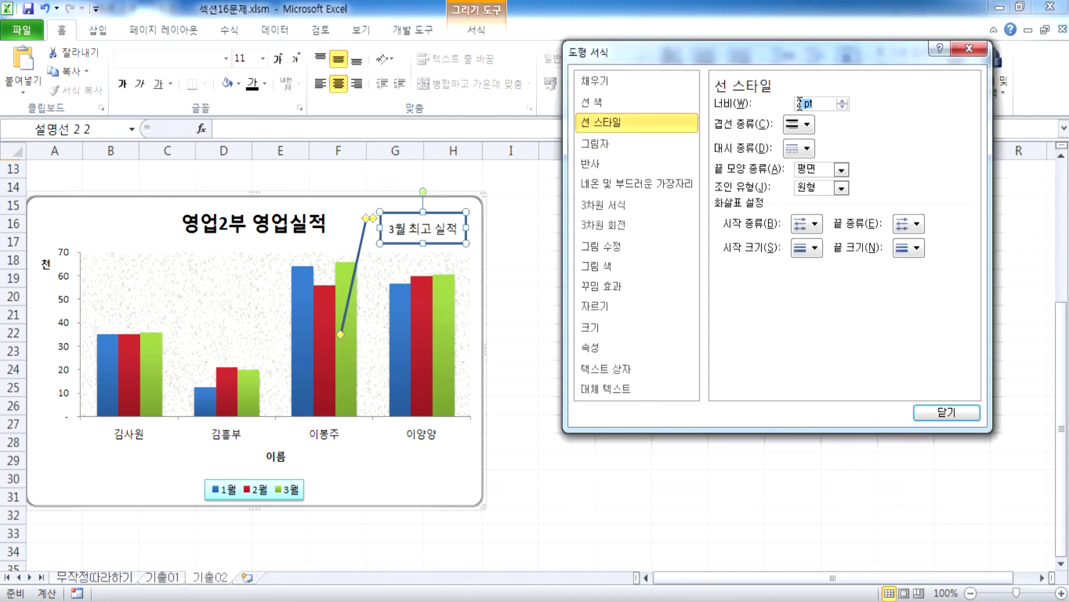
{"action": "left_click", "coordinate": [843, 106]}
{"action": "left_click", "coordinate": [842, 107]}
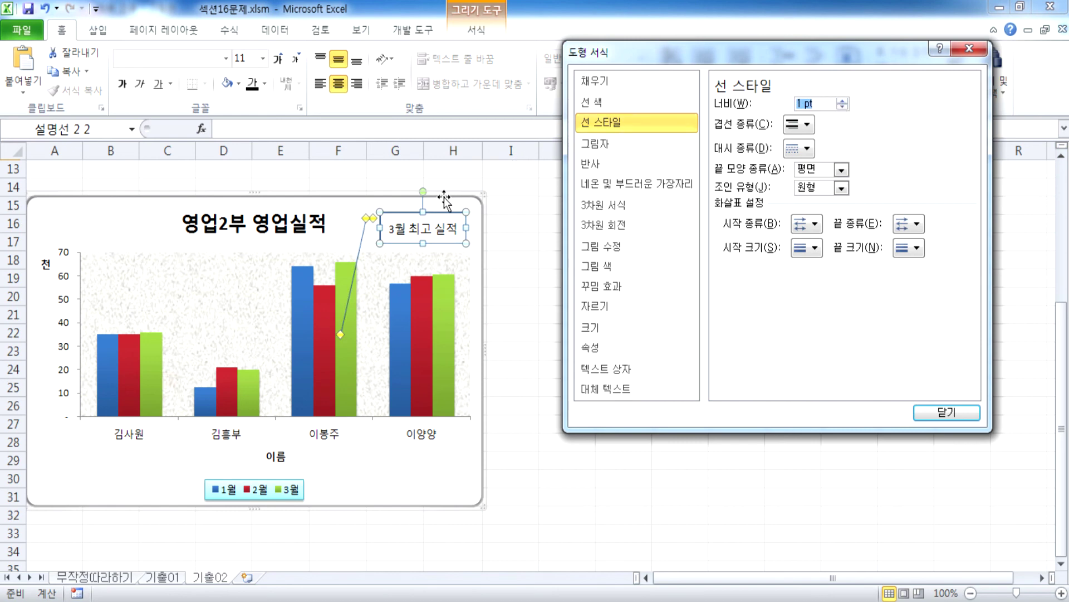
{"action": "left_click", "coordinate": [593, 102]}
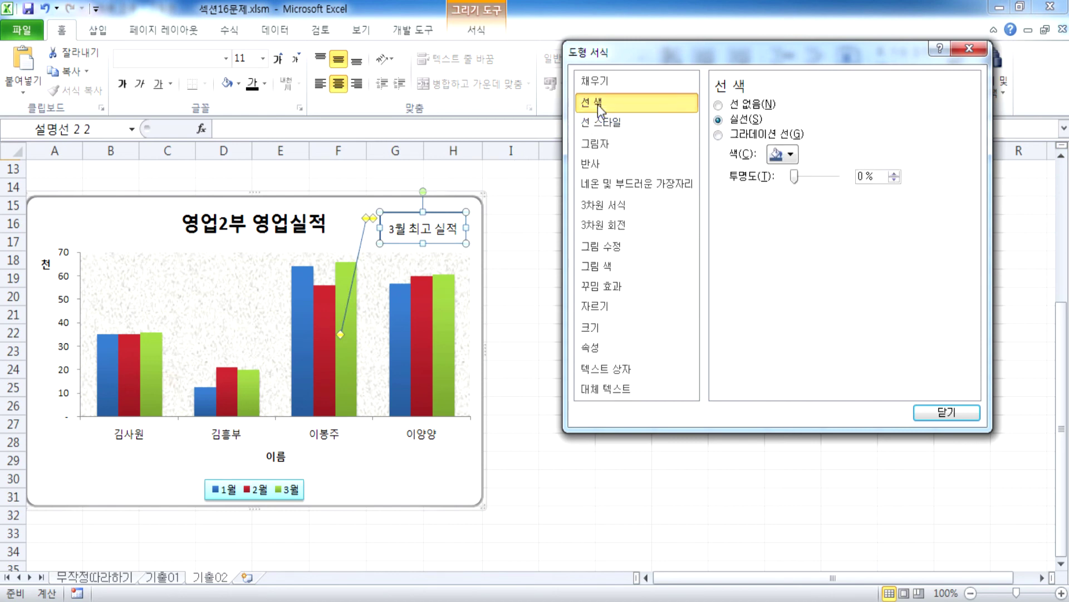
{"action": "left_click", "coordinate": [785, 154]}
{"action": "left_click", "coordinate": [786, 189]}
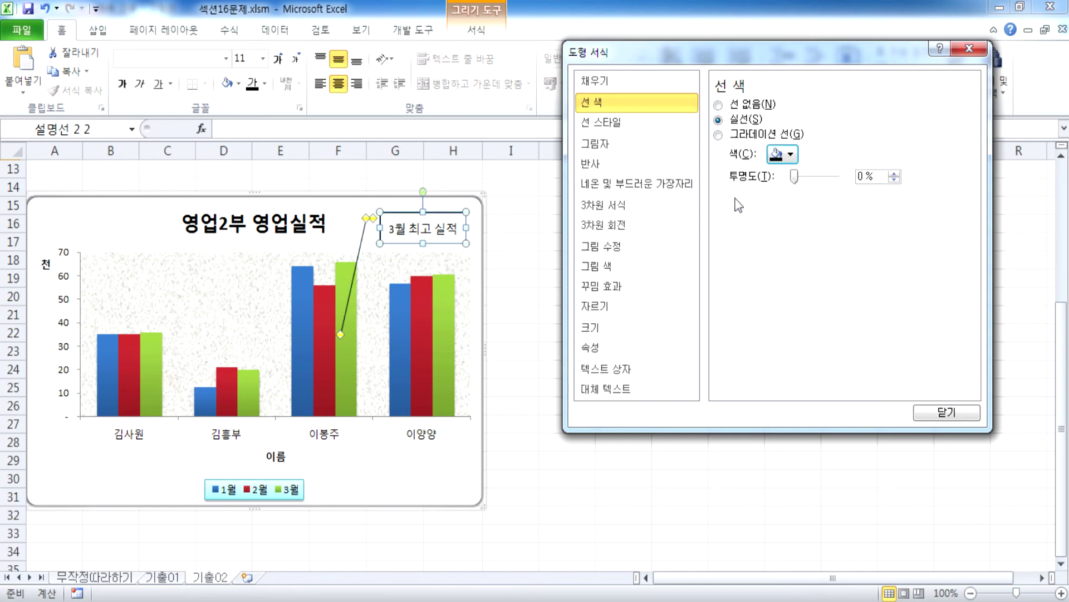
Reselect the callout and review its alternative text, size, fill, line and property settings, closing the shape formatting dialog when done
{"action": "left_click", "coordinate": [473, 263]}
{"action": "left_click", "coordinate": [508, 228]}
{"action": "left_click", "coordinate": [419, 241]}
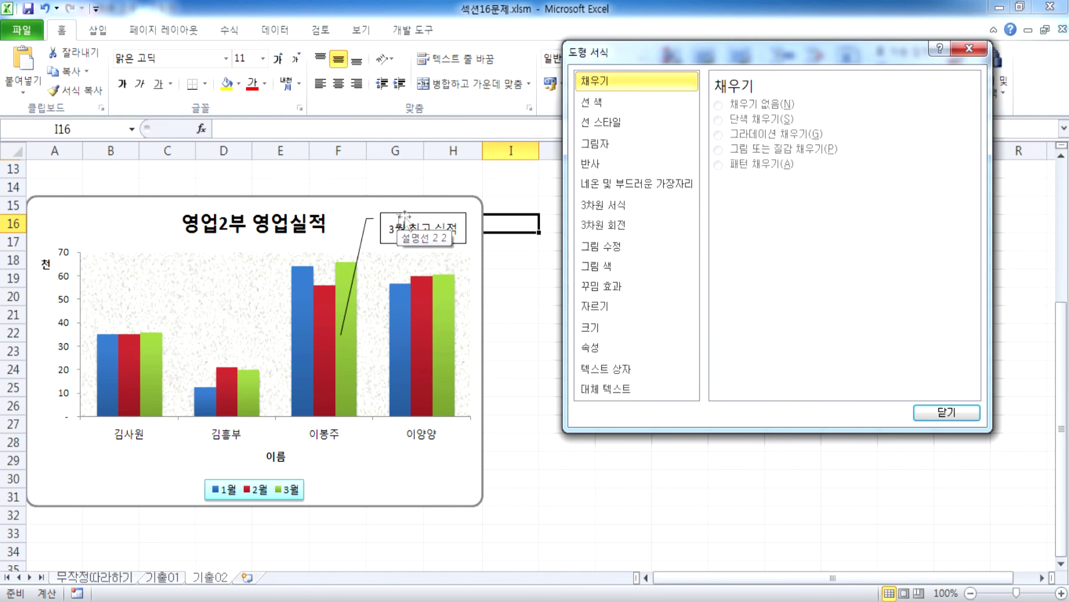
{"action": "left_click", "coordinate": [460, 228]}
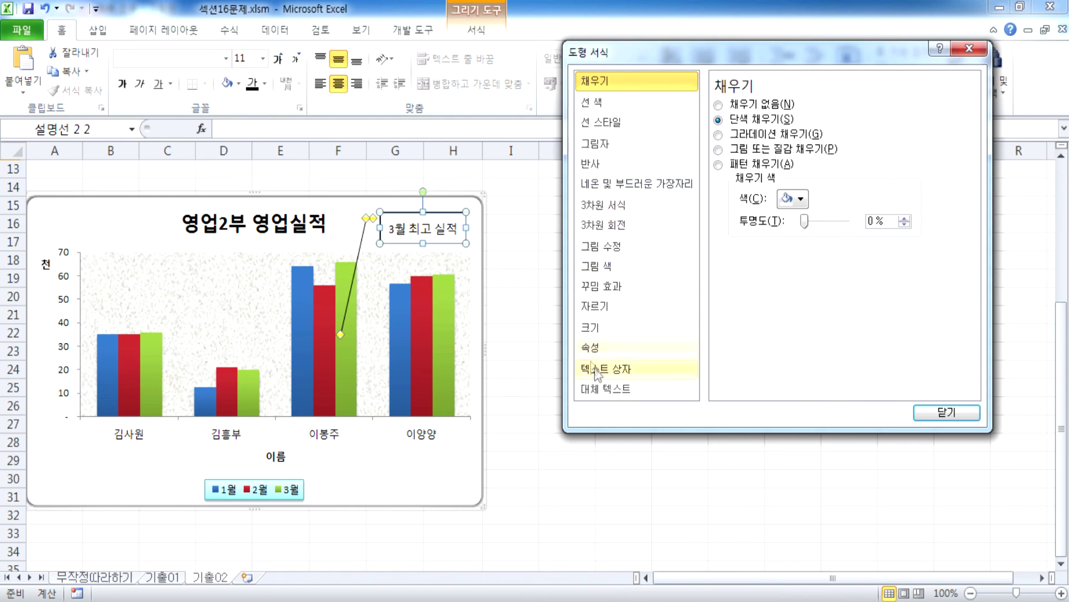
{"action": "left_click", "coordinate": [600, 393]}
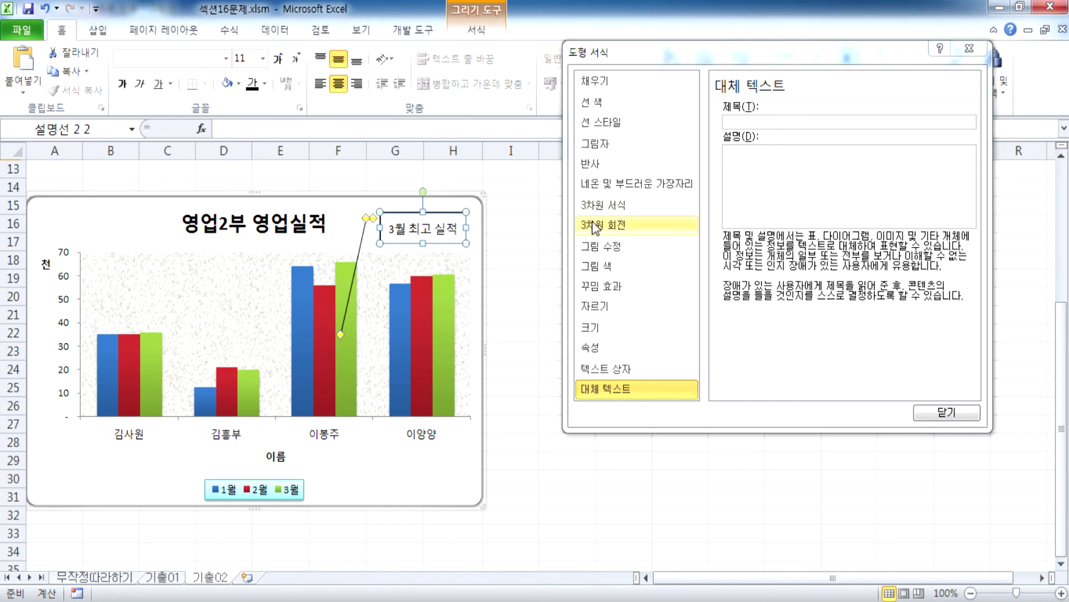
{"action": "left_click", "coordinate": [594, 333]}
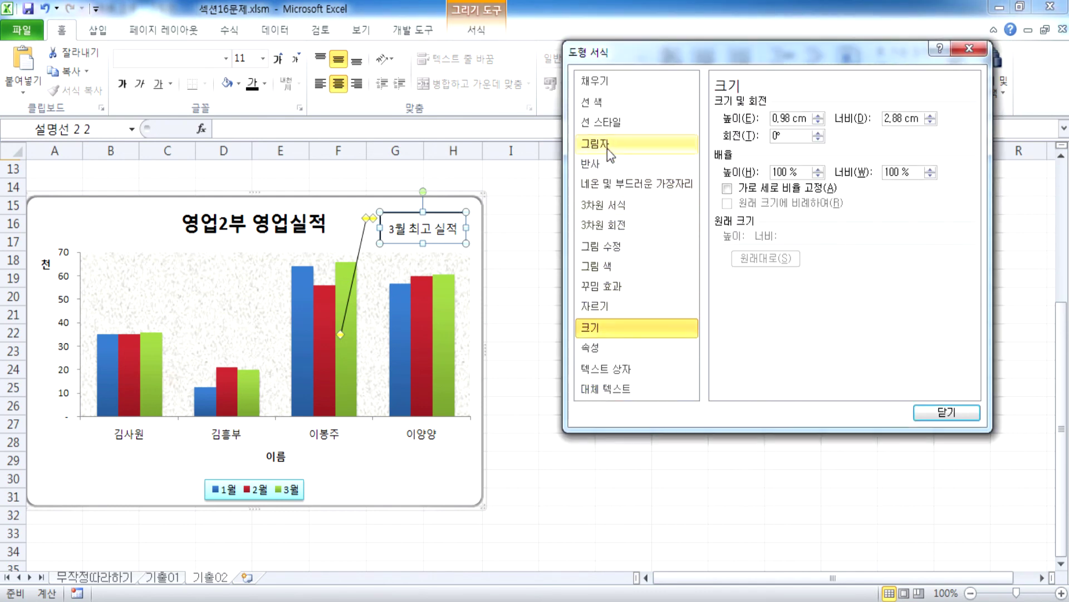
{"action": "left_click", "coordinate": [596, 82]}
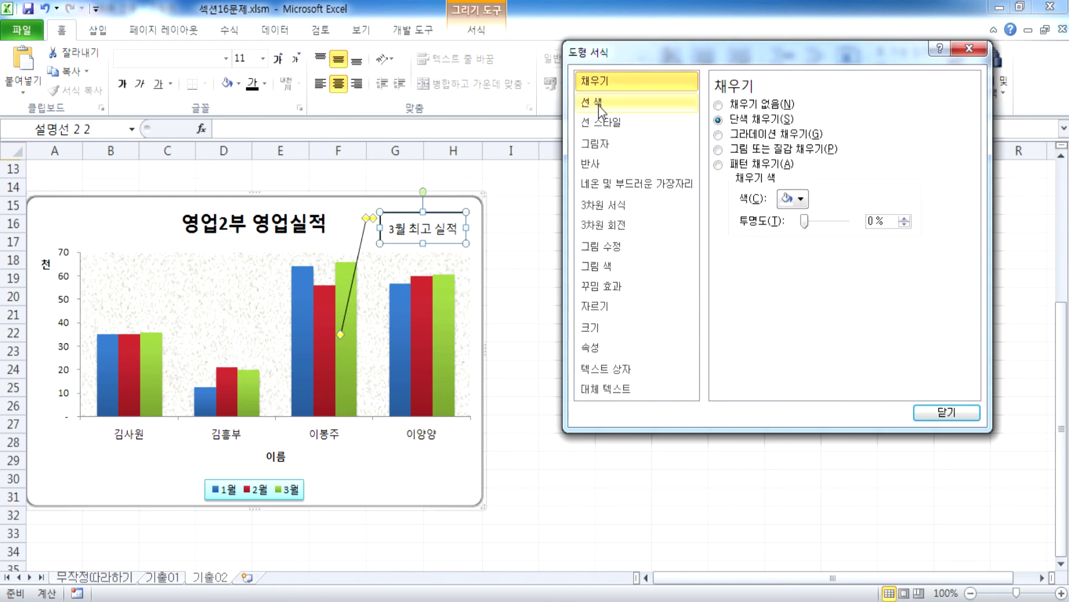
{"action": "left_click", "coordinate": [599, 105]}
{"action": "left_click", "coordinate": [599, 124]}
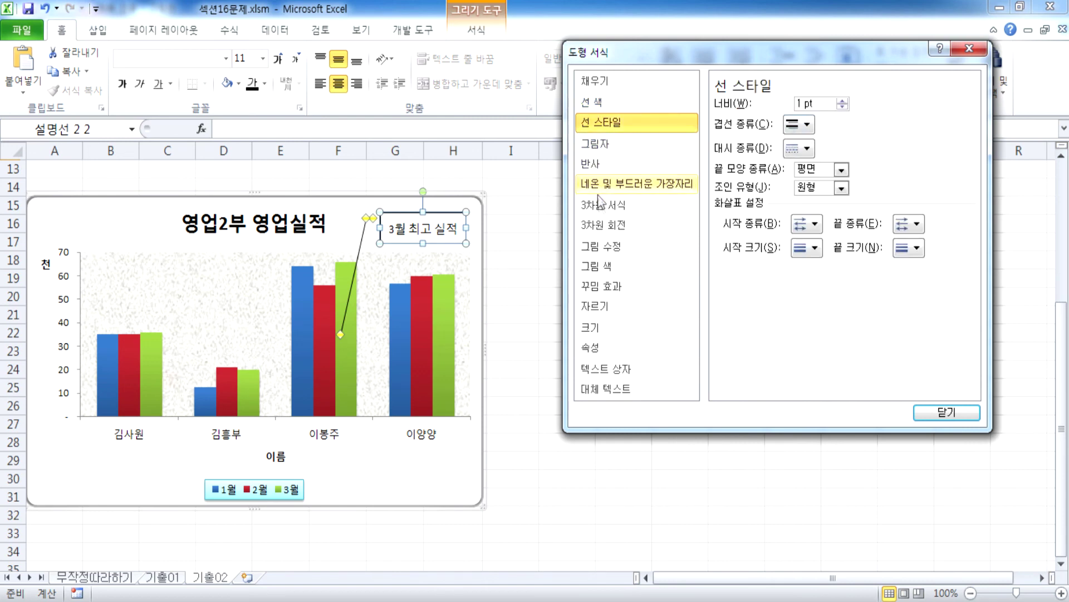
{"action": "left_click", "coordinate": [598, 328]}
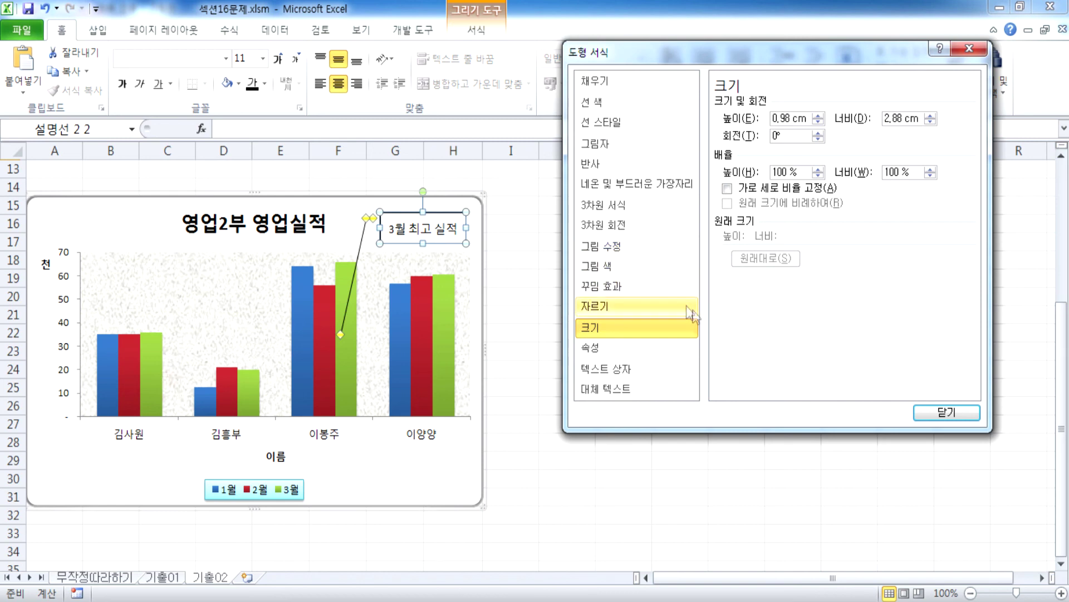
{"action": "left_click", "coordinate": [595, 349]}
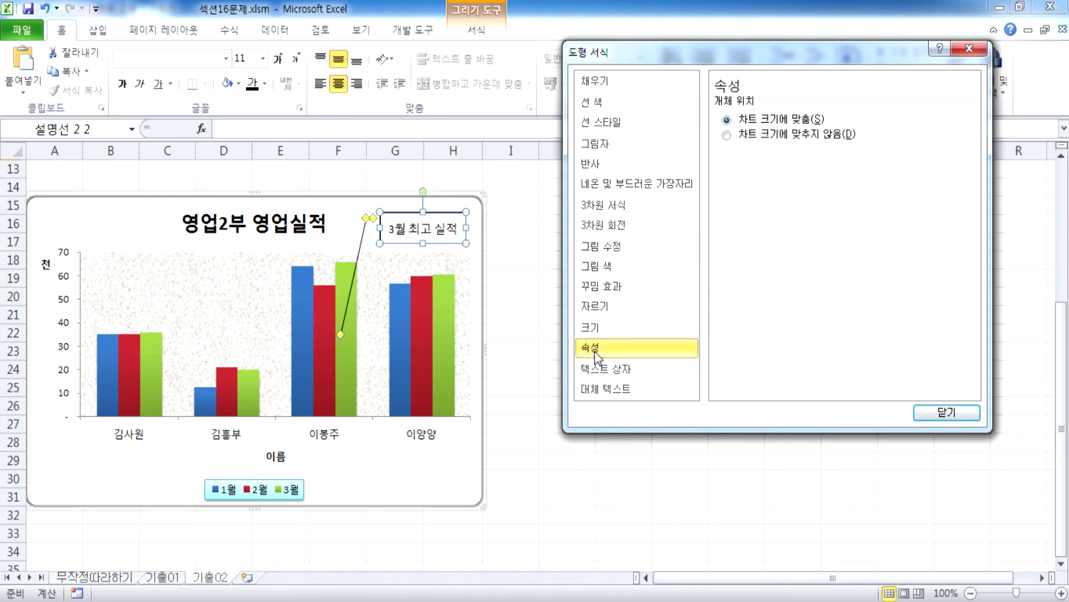
{"action": "left_click", "coordinate": [947, 412]}
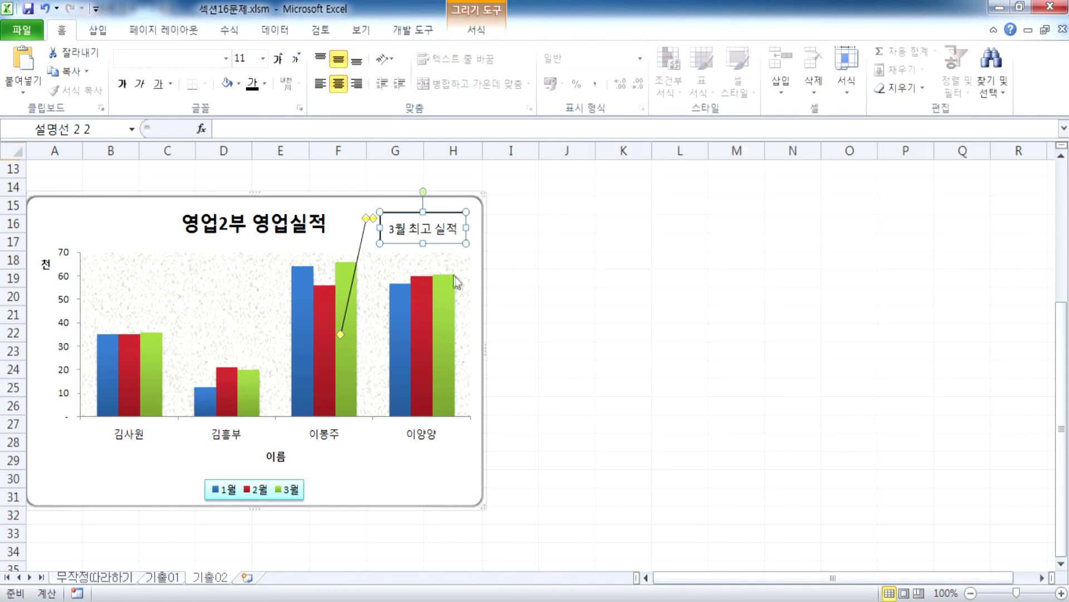
{"action": "left_click", "coordinate": [470, 243]}
{"action": "left_click", "coordinate": [462, 234]}
{"action": "left_click", "coordinate": [483, 31]}
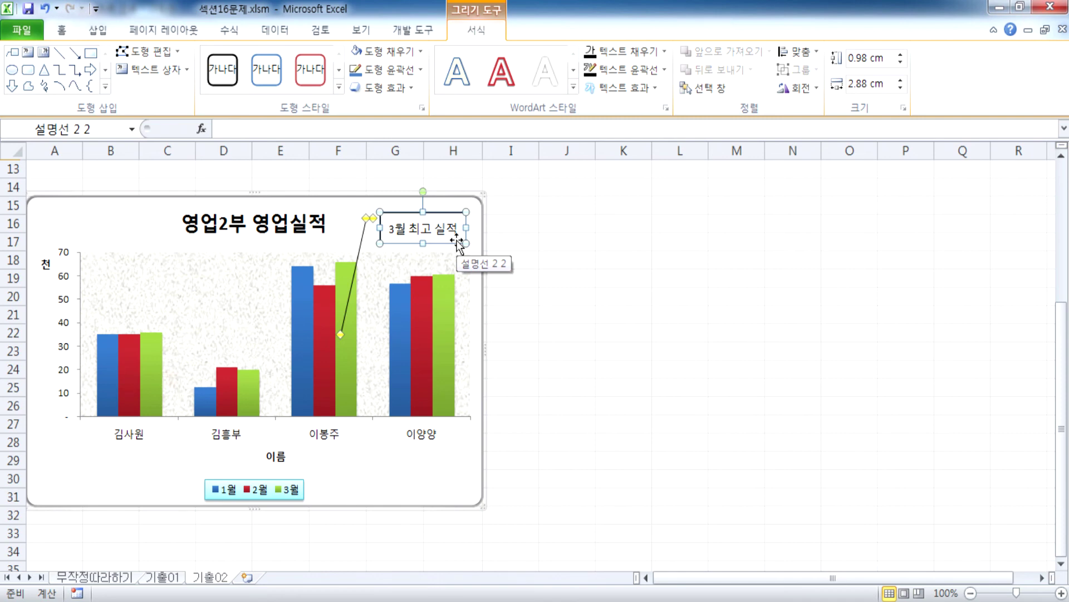
{"action": "key", "text": "Escape"}
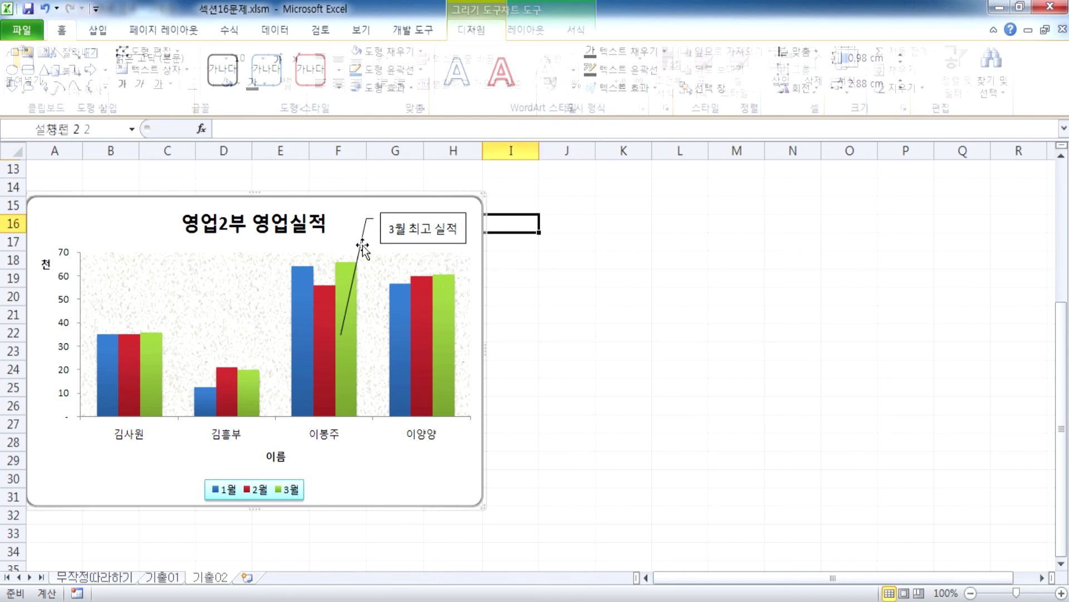
Fill the callout with the theme color 흰색, 배경 1 and set its text color to 자동
{"action": "left_click", "coordinate": [382, 214]}
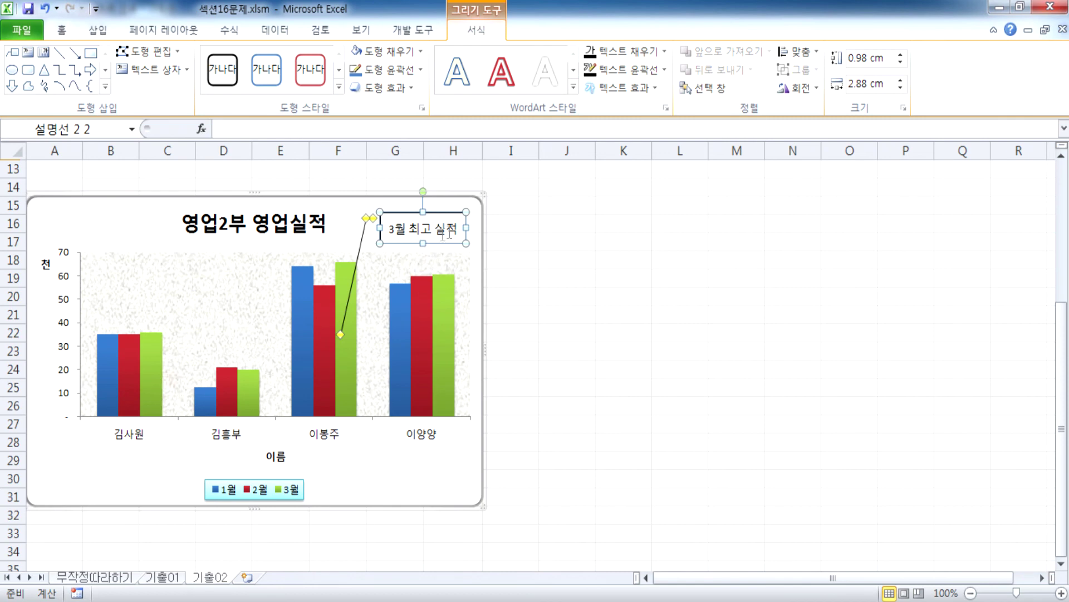
{"action": "double_click", "coordinate": [480, 219]}
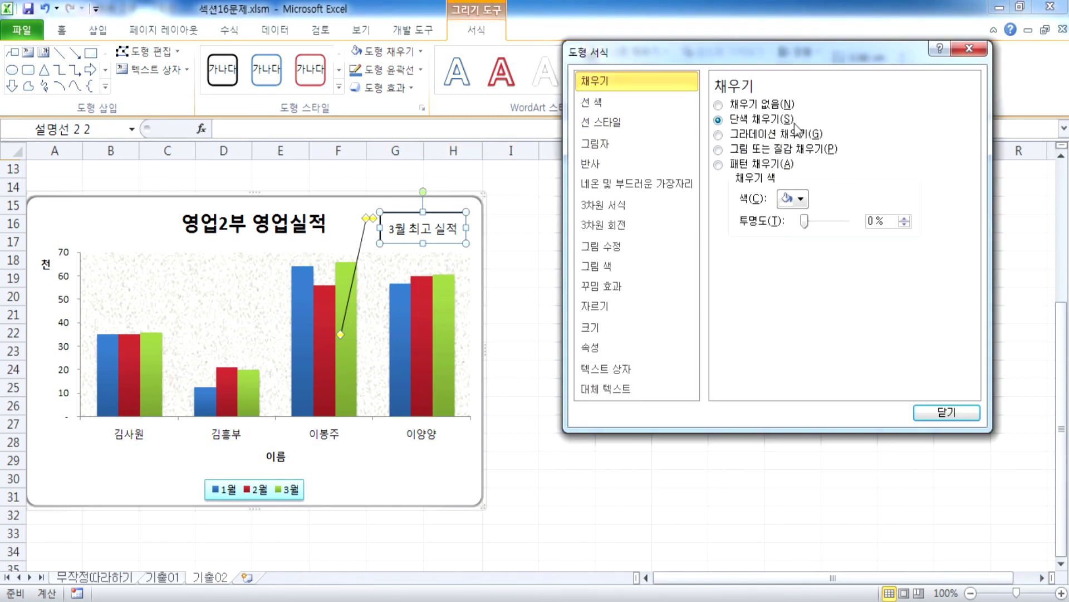
{"action": "left_click", "coordinate": [801, 199]}
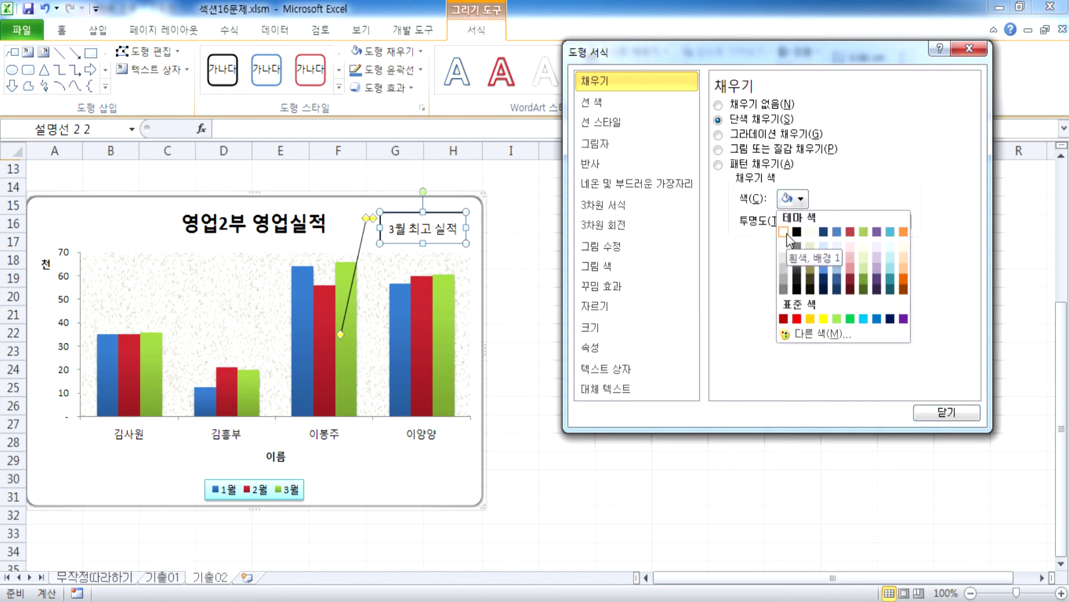
{"action": "left_click", "coordinate": [784, 232]}
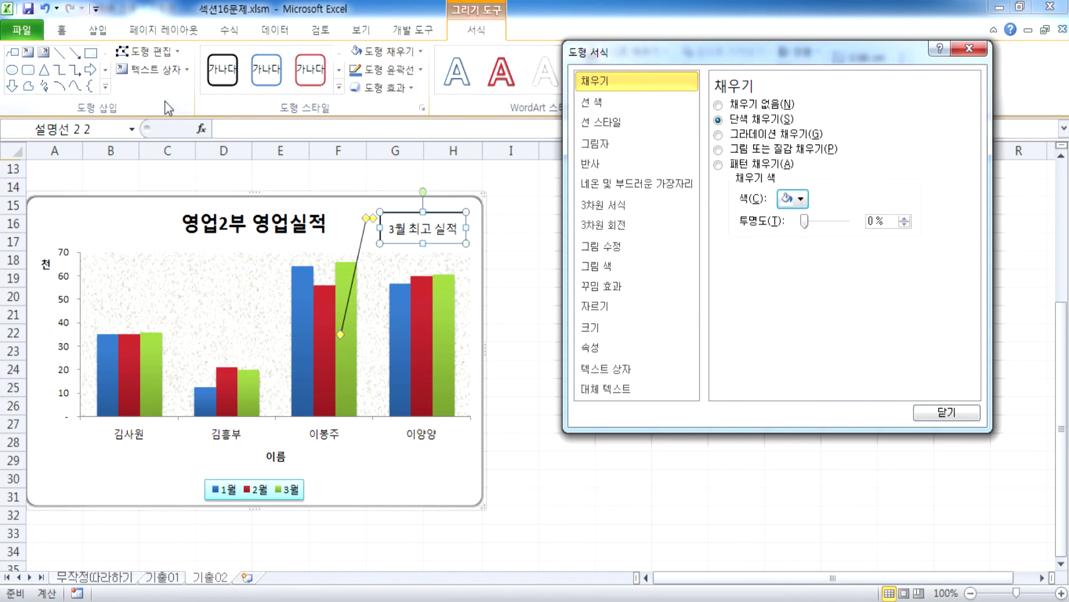
{"action": "left_click", "coordinate": [61, 30]}
{"action": "left_click", "coordinate": [264, 84]}
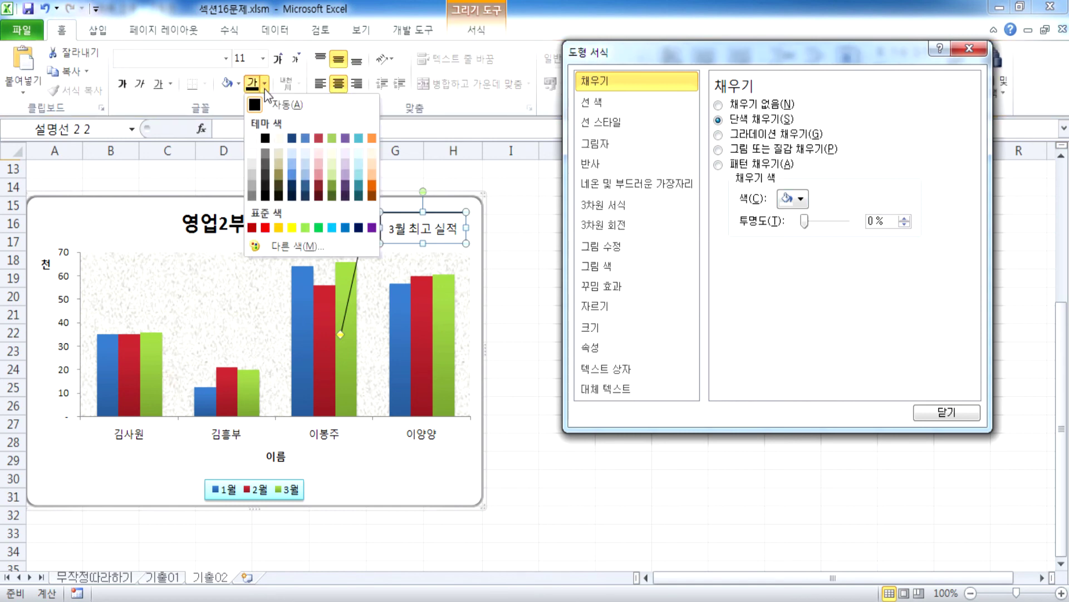
{"action": "left_click", "coordinate": [280, 106]}
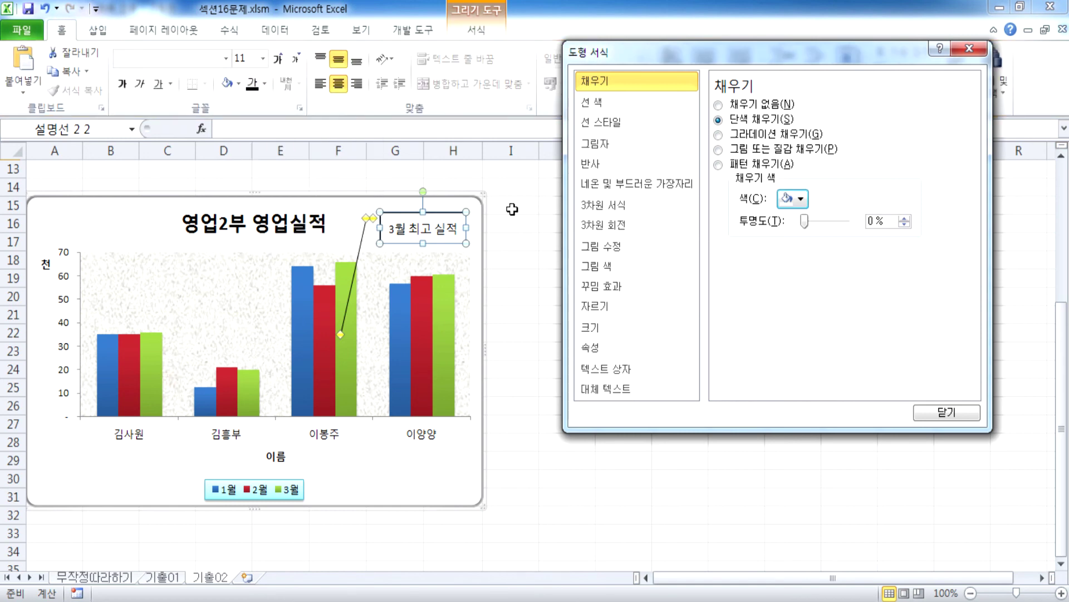
Review the callout's shape formatting categories from 선 스타일 through the effect, picture and 크기 settings to 속성
{"action": "left_click", "coordinate": [603, 126]}
{"action": "left_click_drag", "start_coordinate": [821, 104], "coordinate": [771, 103]}
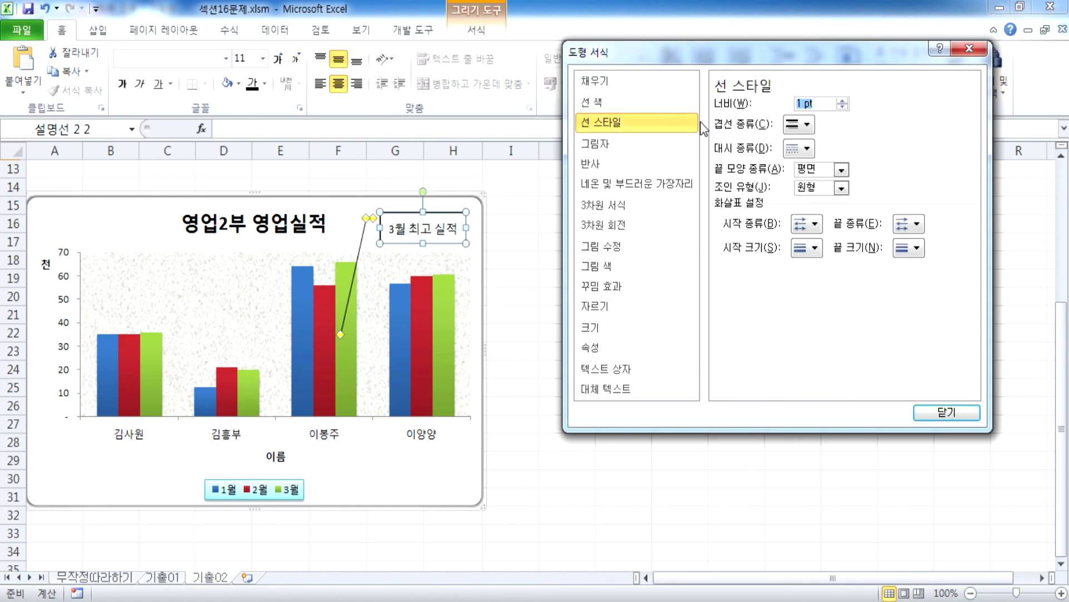
{"action": "left_click", "coordinate": [617, 143]}
{"action": "left_click", "coordinate": [607, 162]}
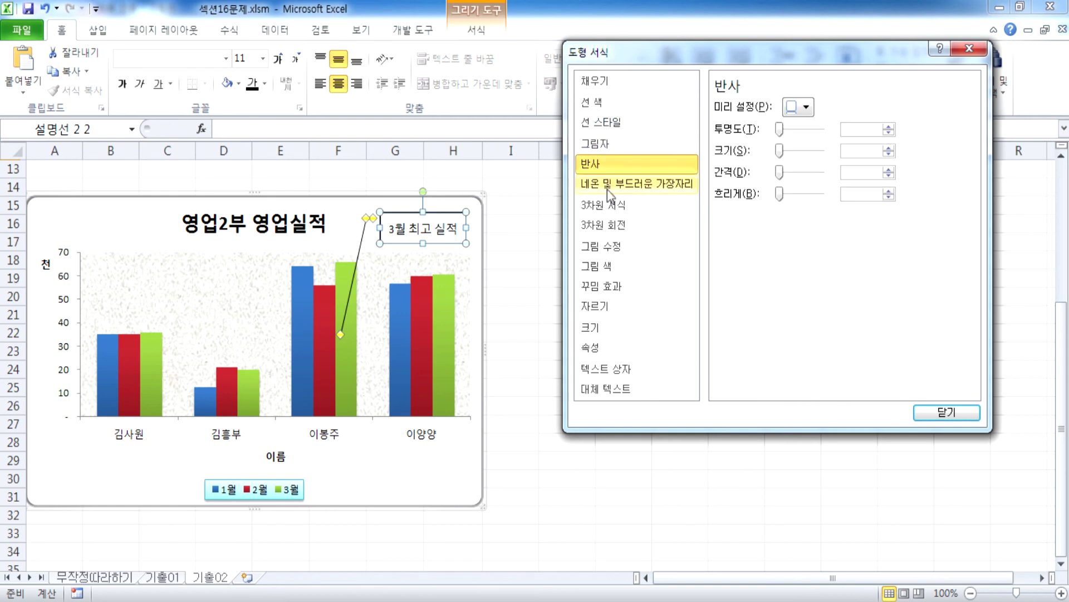
{"action": "left_click", "coordinate": [607, 186]}
{"action": "left_click", "coordinate": [604, 204]}
{"action": "left_click", "coordinate": [608, 224]}
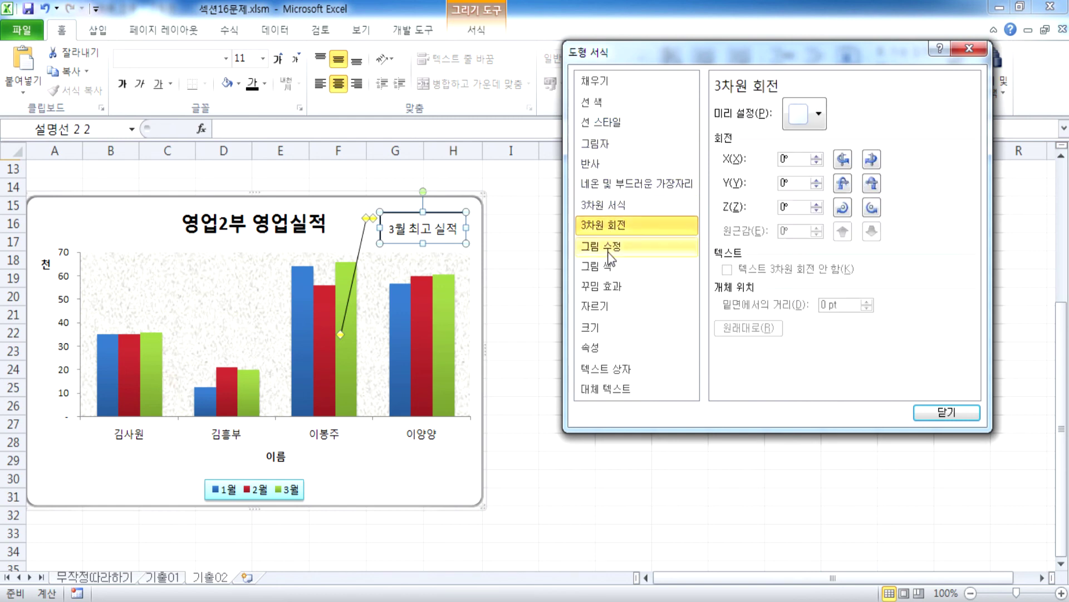
{"action": "left_click", "coordinate": [613, 246]}
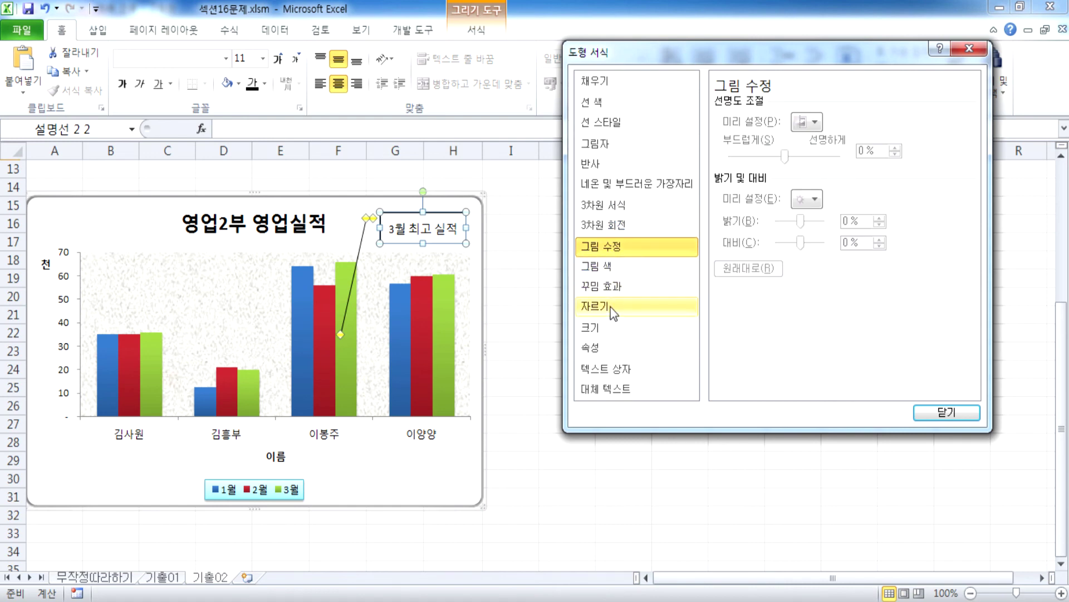
{"action": "left_click", "coordinate": [606, 270]}
{"action": "left_click", "coordinate": [604, 286]}
{"action": "left_click", "coordinate": [602, 305]}
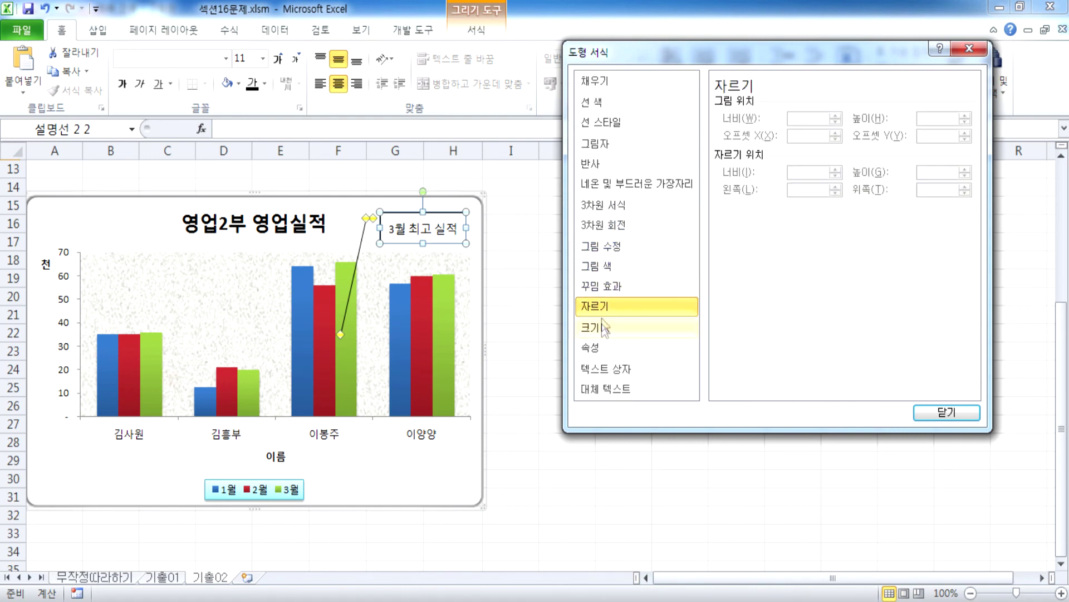
{"action": "left_click", "coordinate": [599, 327]}
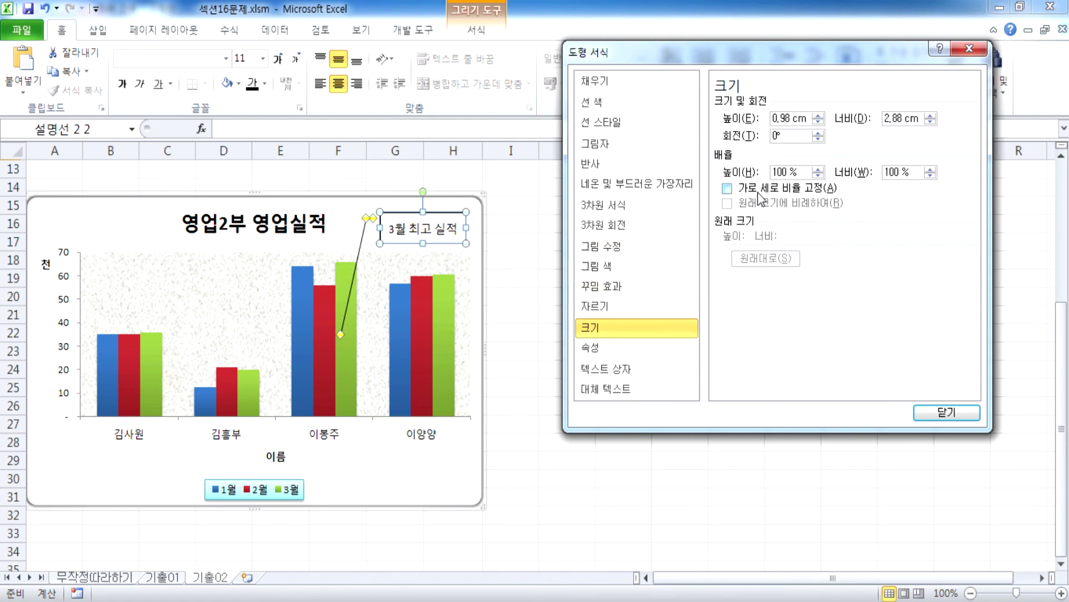
{"action": "left_click", "coordinate": [597, 351]}
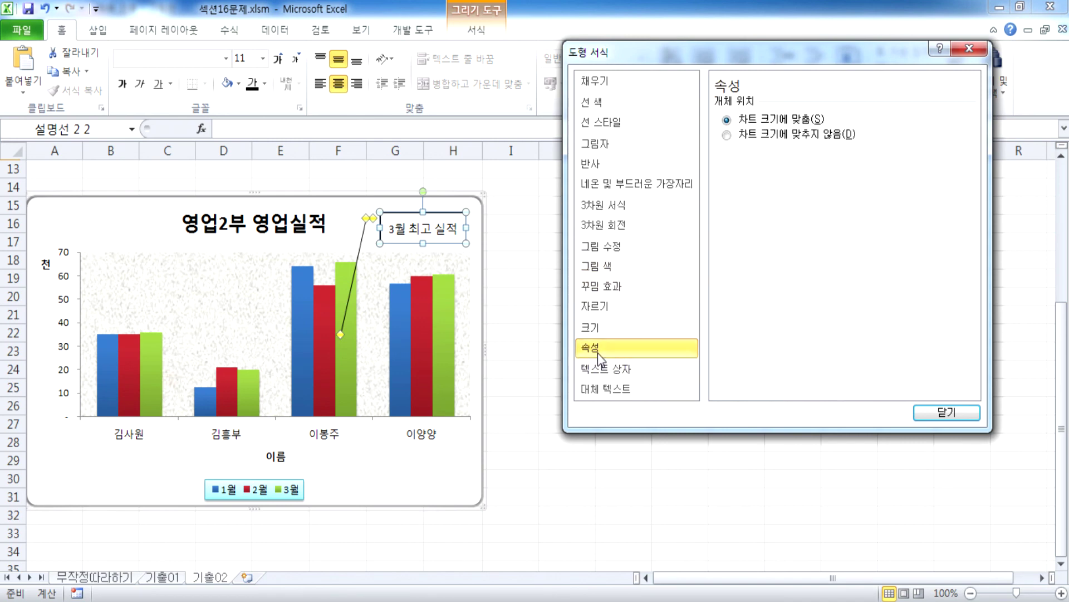
Turn on 도형을 텍스트 크기에 맞춤 for the callout and choose 중간 as its vertical text alignment
{"action": "left_click", "coordinate": [616, 369]}
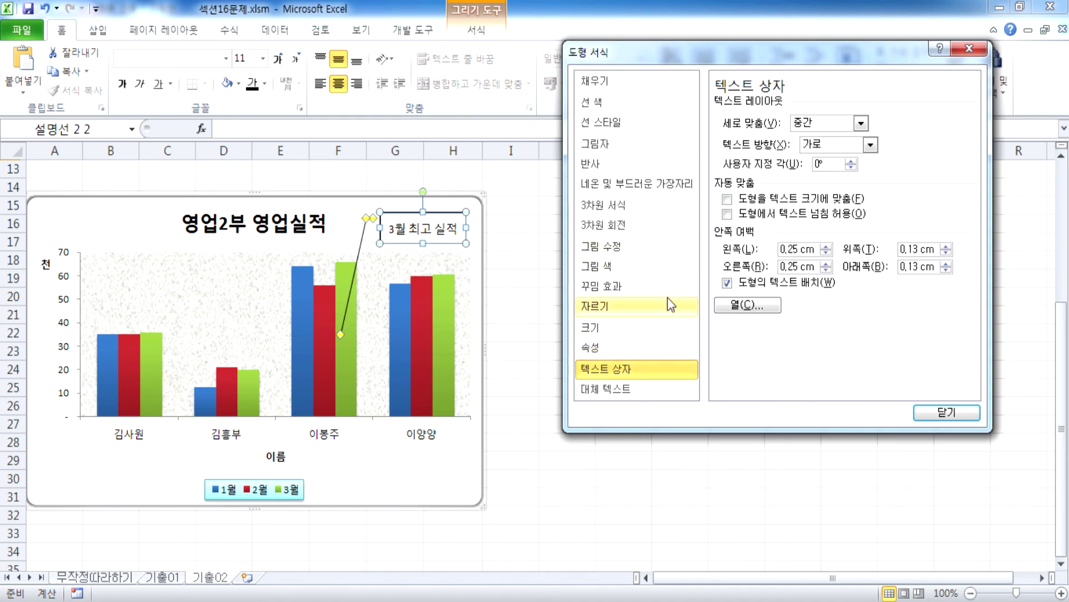
{"action": "left_click", "coordinate": [727, 200]}
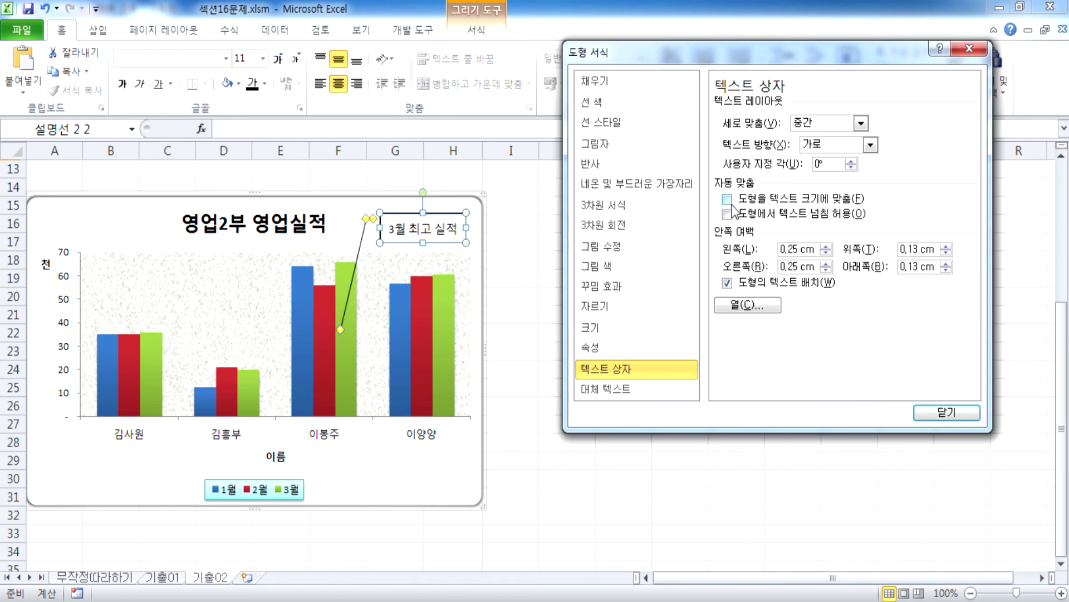
{"action": "left_click", "coordinate": [846, 126]}
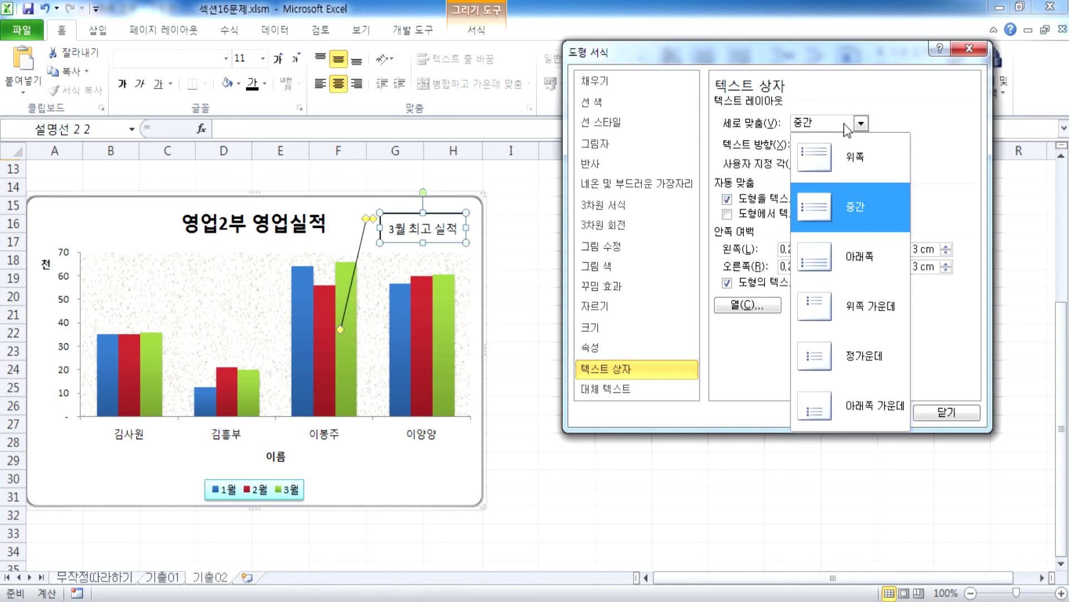
{"action": "left_click", "coordinate": [842, 204]}
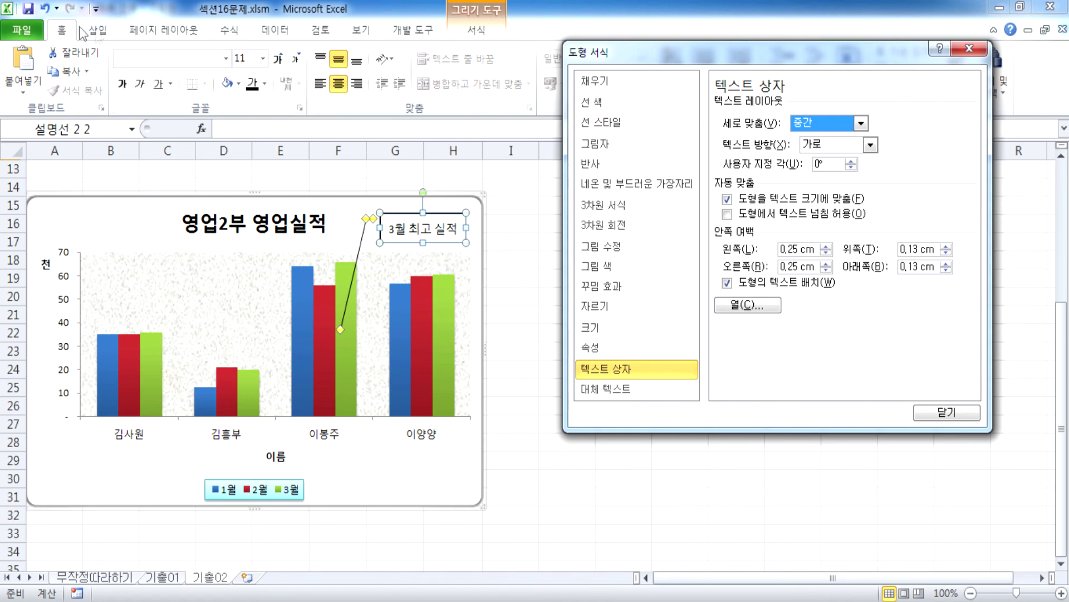
Align the callout text to the top edge and the left side of its box
{"action": "left_click", "coordinate": [320, 58]}
{"action": "left_click", "coordinate": [322, 83]}
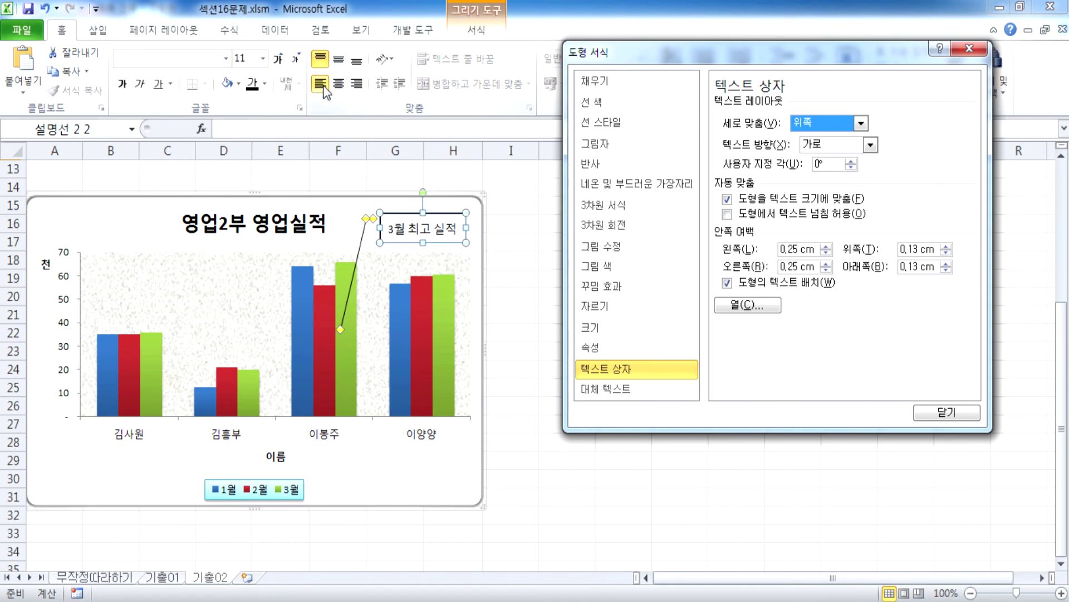
Set the callout's vertical text alignment to 중간 and center its text horizontally, keeping the text direction 가로
{"action": "left_click", "coordinate": [339, 83]}
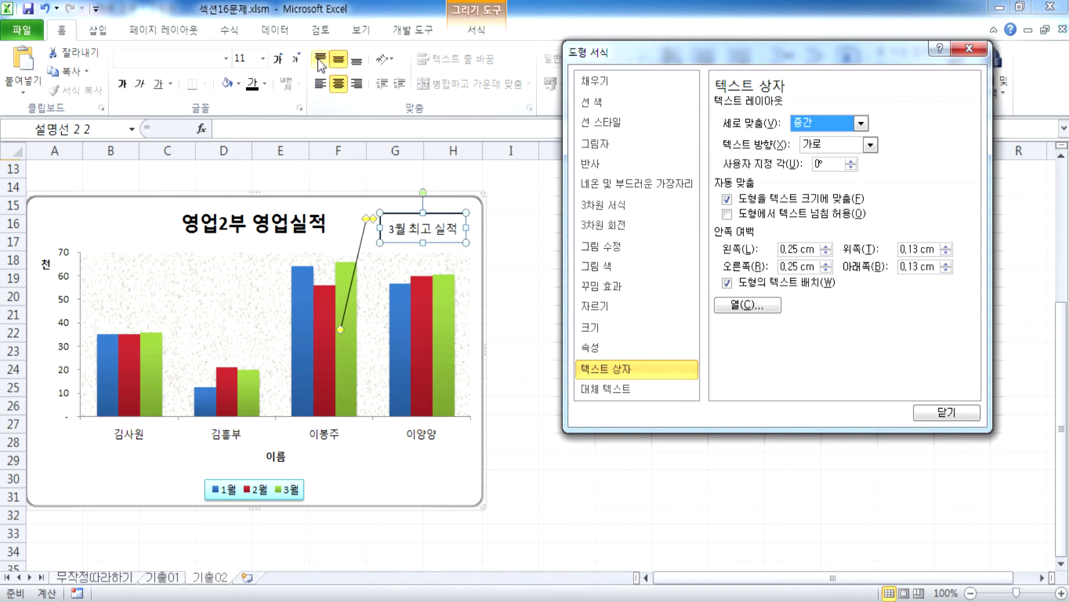
{"action": "left_click", "coordinate": [321, 84]}
{"action": "left_click", "coordinate": [836, 124]}
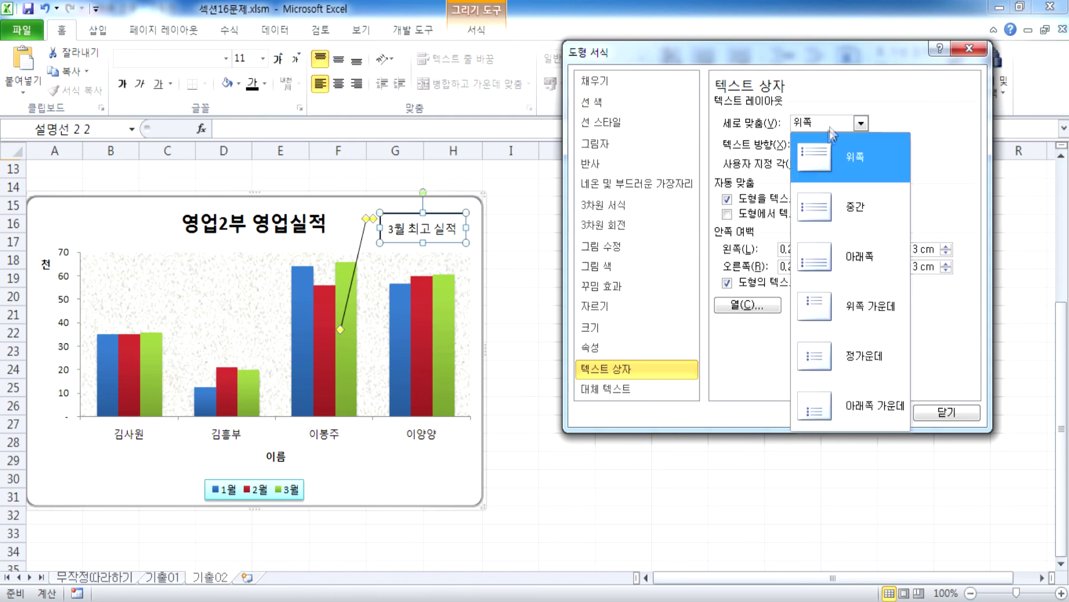
{"action": "left_click", "coordinate": [834, 205]}
{"action": "left_click", "coordinate": [836, 144]}
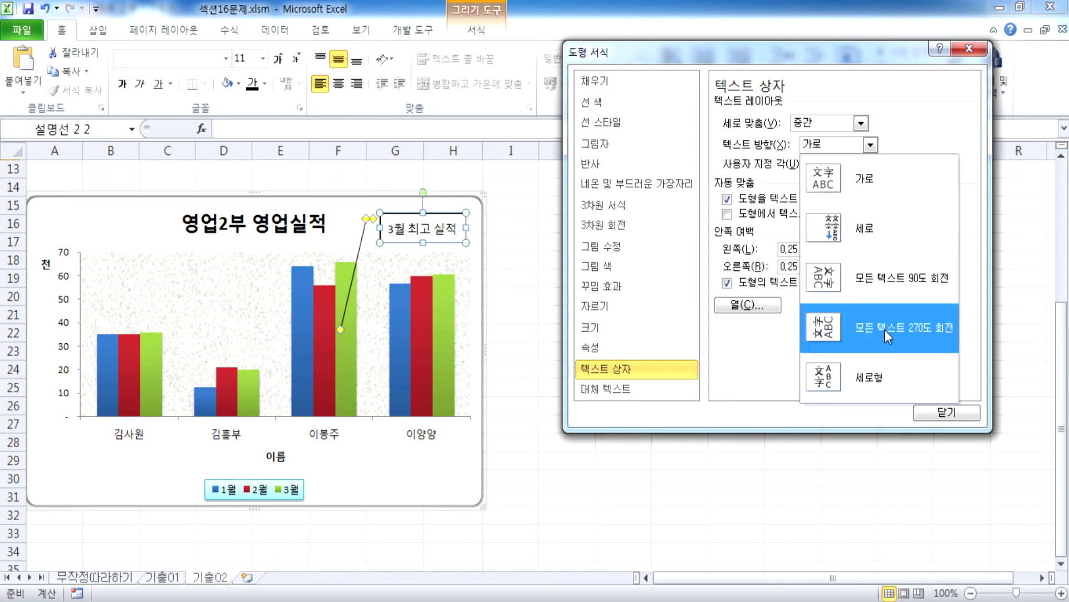
{"action": "key", "text": "Escape"}
{"action": "left_click", "coordinate": [339, 84]}
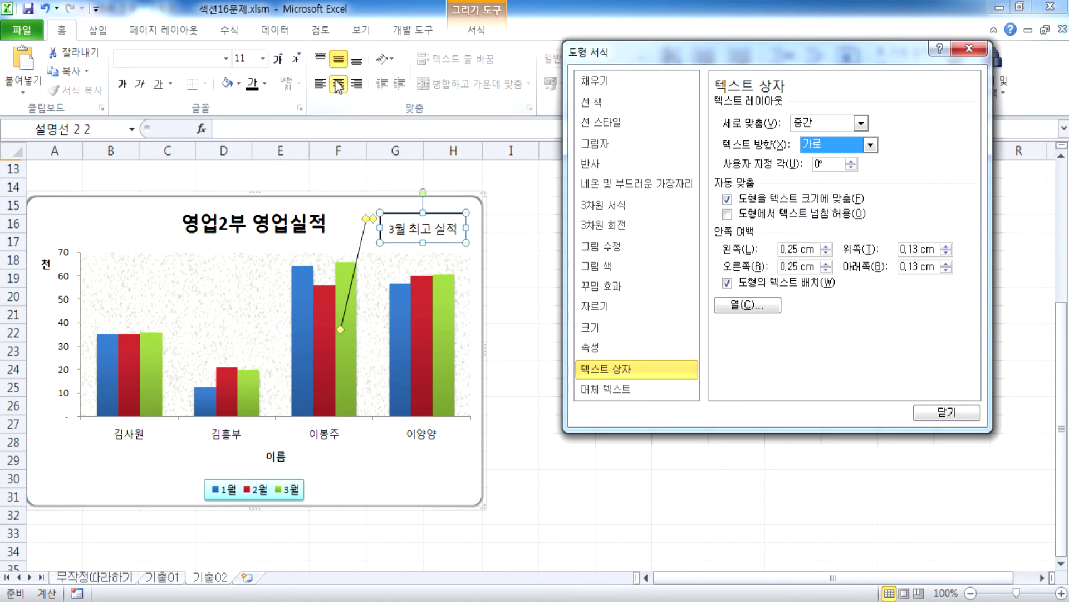
Widen the 3월 최고 실적 callout box slightly to the right and turn 도형을 텍스트 크기에 맞춤 back on
{"action": "left_click", "coordinate": [734, 198]}
{"action": "left_click", "coordinate": [729, 200]}
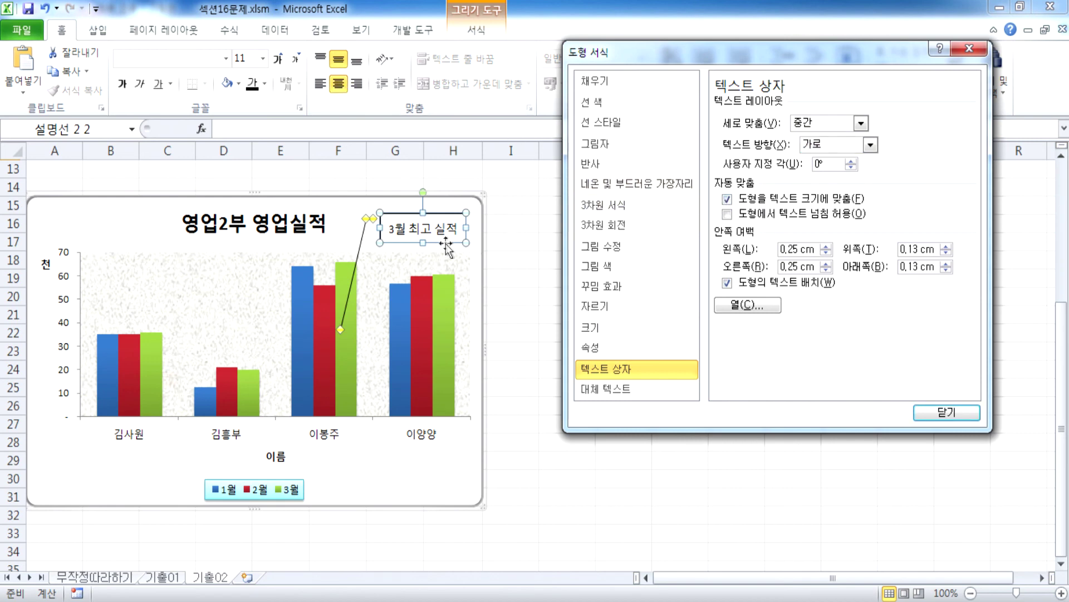
{"action": "left_click_drag", "start_coordinate": [469, 227], "coordinate": [482, 227]}
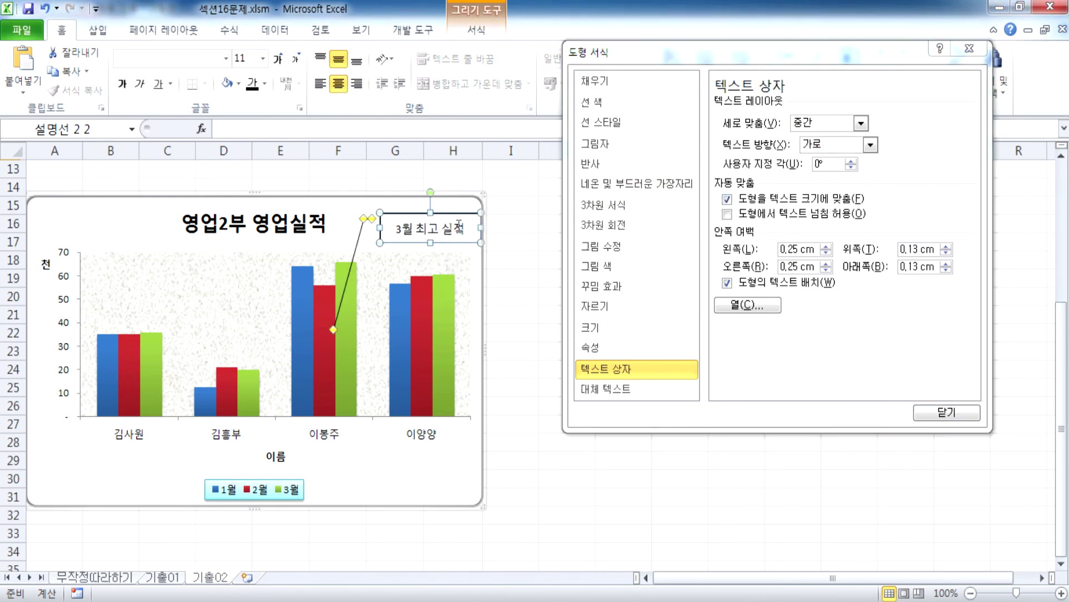
{"action": "left_click", "coordinate": [727, 201]}
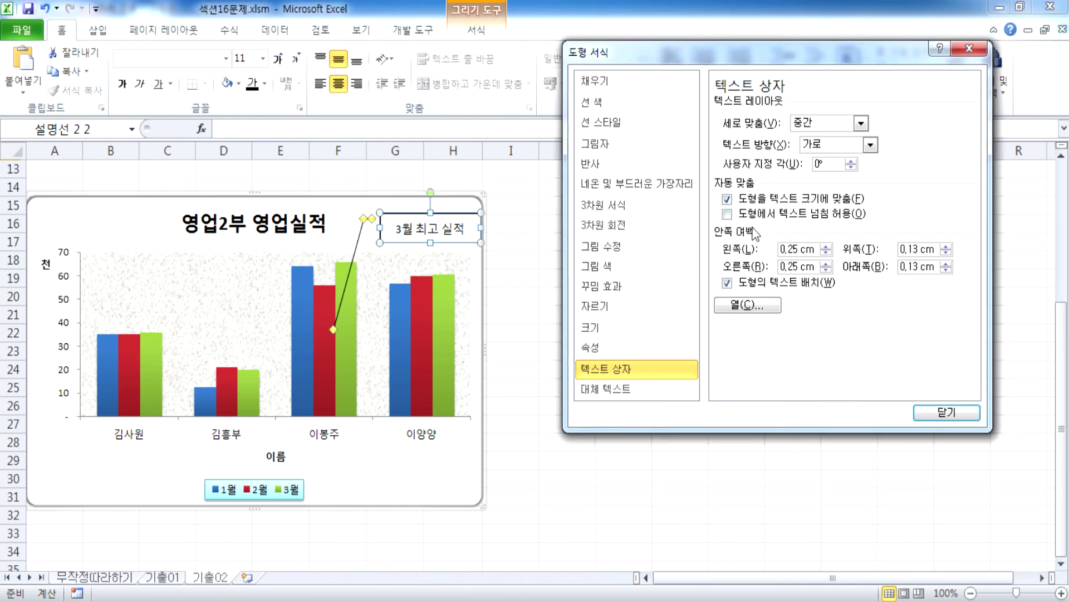
{"action": "left_click", "coordinate": [947, 412]}
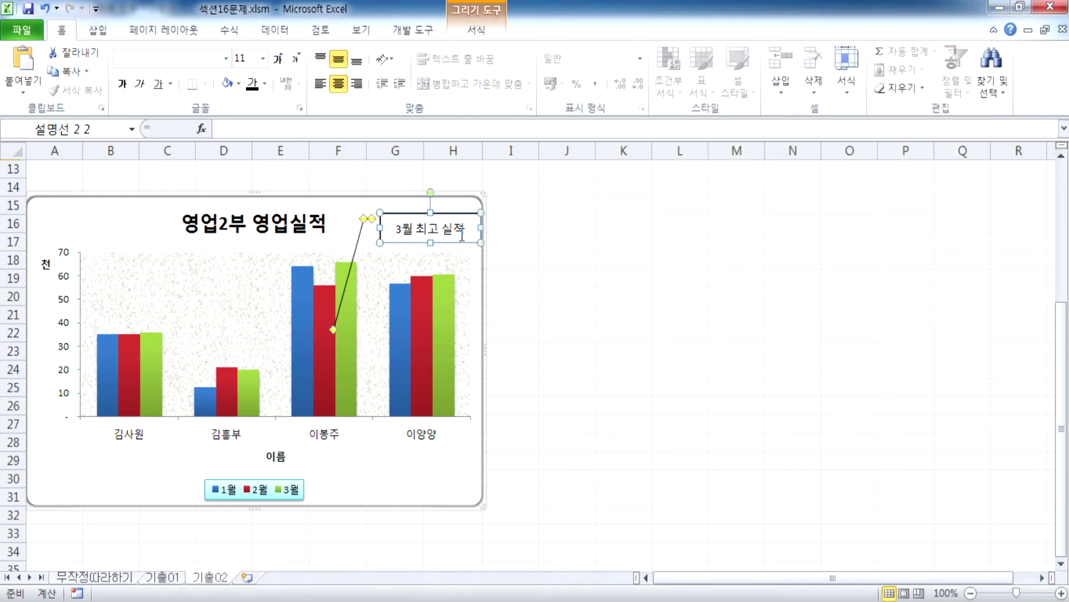
Check the callout's 텍스트 상자 settings and narrow its box to fit more closely around the text
{"action": "double_click", "coordinate": [472, 215]}
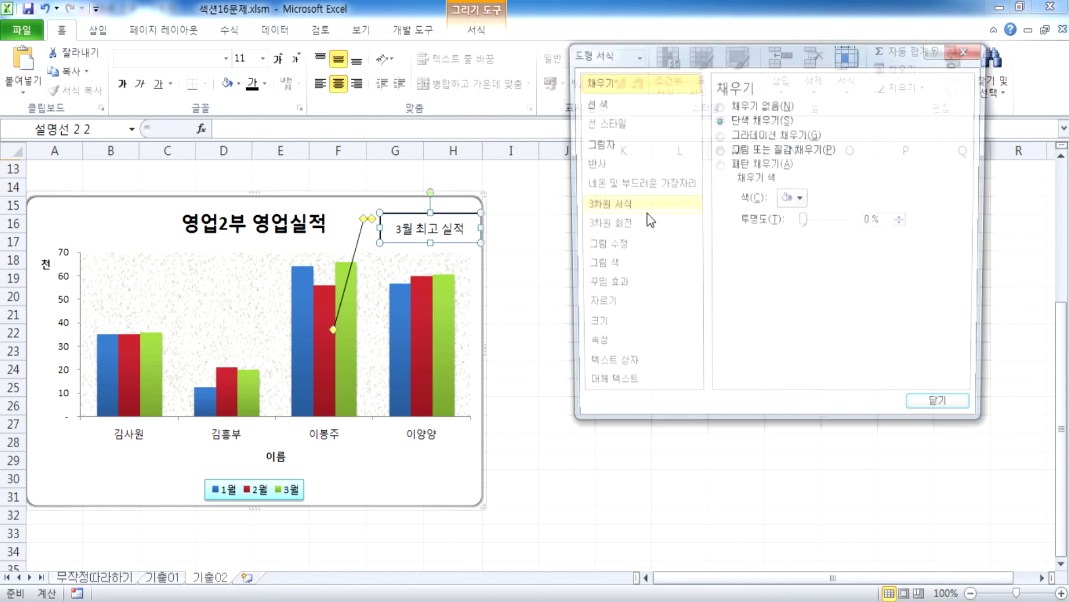
{"action": "left_click", "coordinate": [606, 368]}
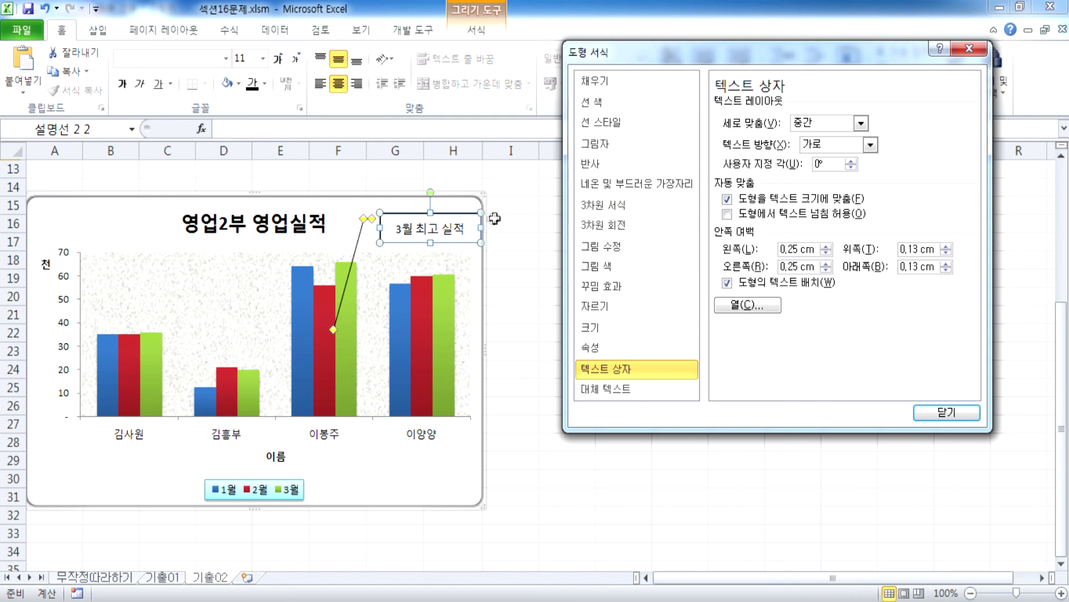
{"action": "left_click", "coordinate": [916, 413]}
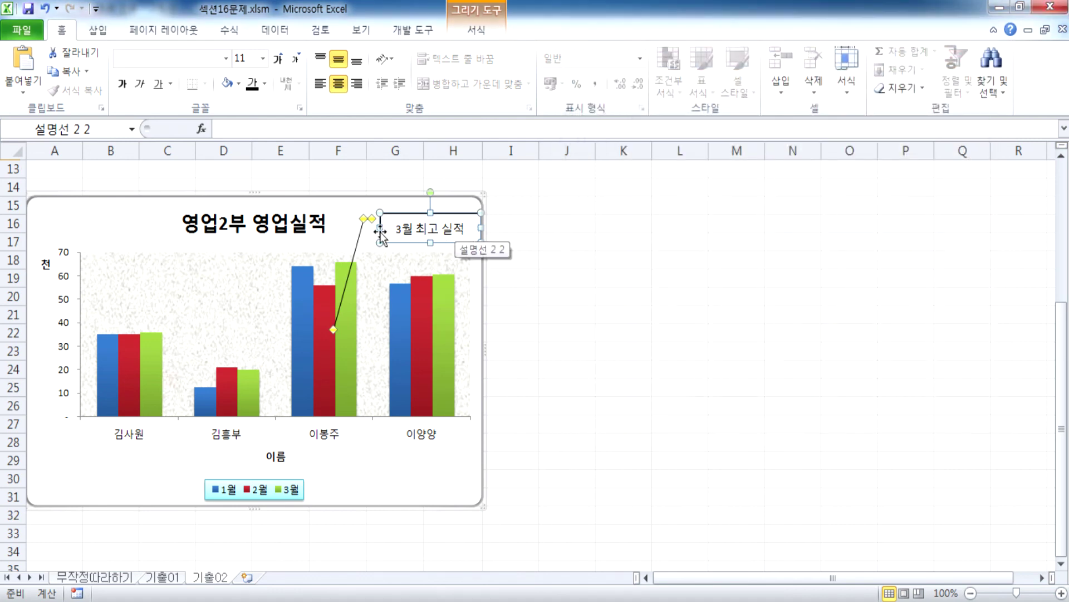
{"action": "left_click_drag", "start_coordinate": [480, 227], "coordinate": [467, 227]}
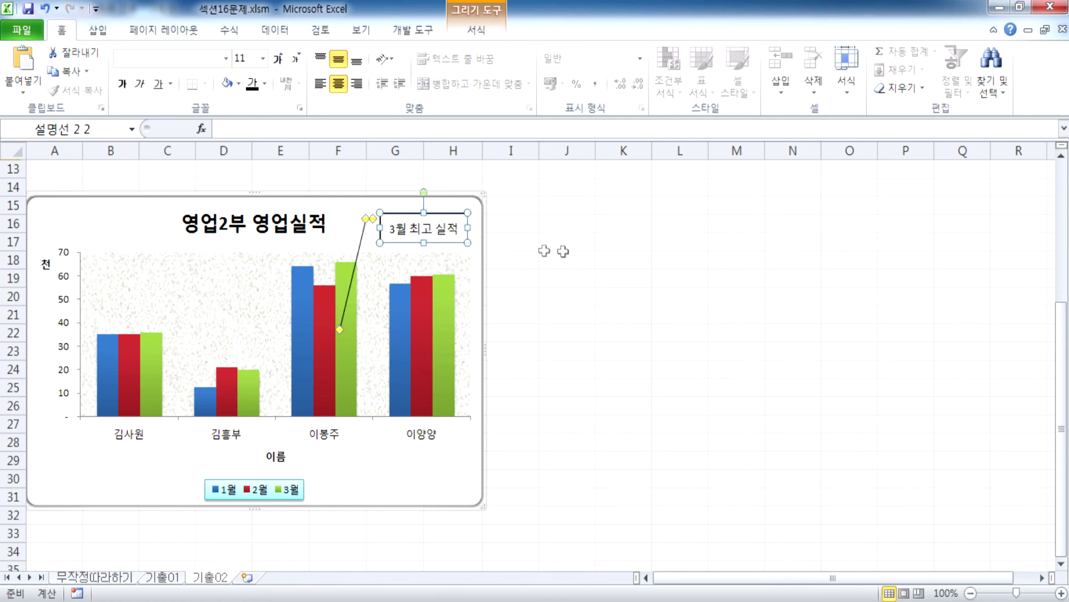
Turn on 도형을 텍스트 크기에 맞춤 in the resized callout's 텍스트 상자 settings
{"action": "key", "text": "ctrl+1"}
{"action": "left_click", "coordinate": [596, 368]}
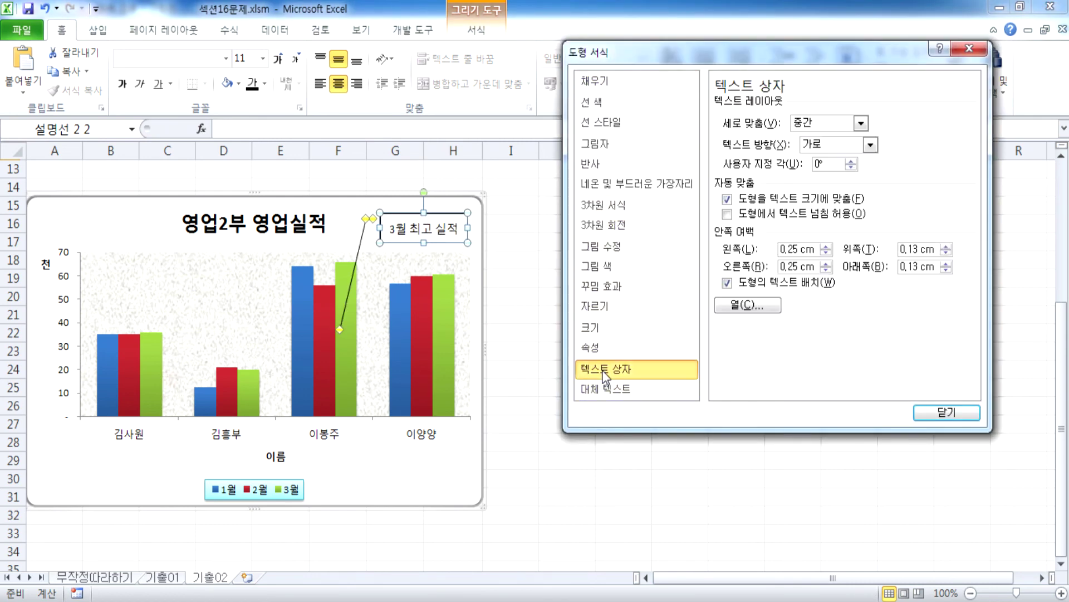
{"action": "left_click", "coordinate": [940, 412]}
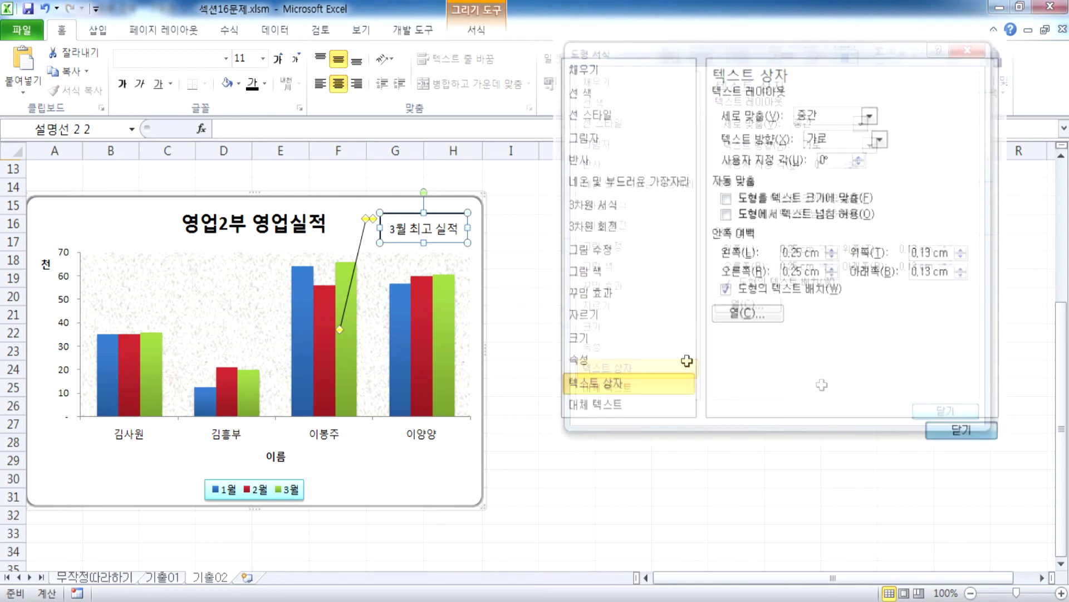
{"action": "key", "text": "ctrl+1"}
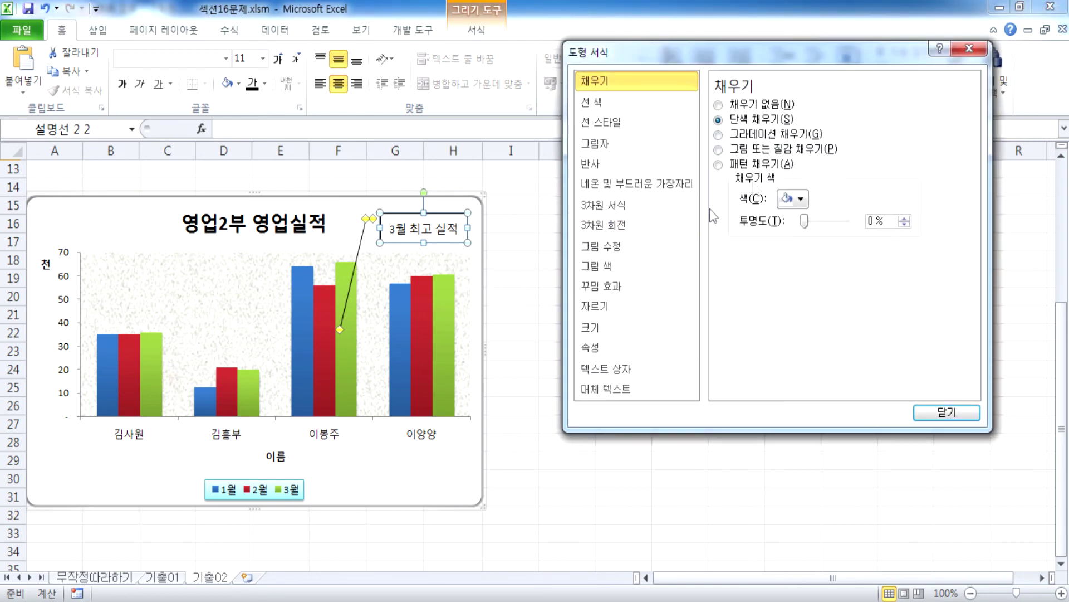
{"action": "left_click", "coordinate": [596, 368]}
{"action": "left_click", "coordinate": [758, 200]}
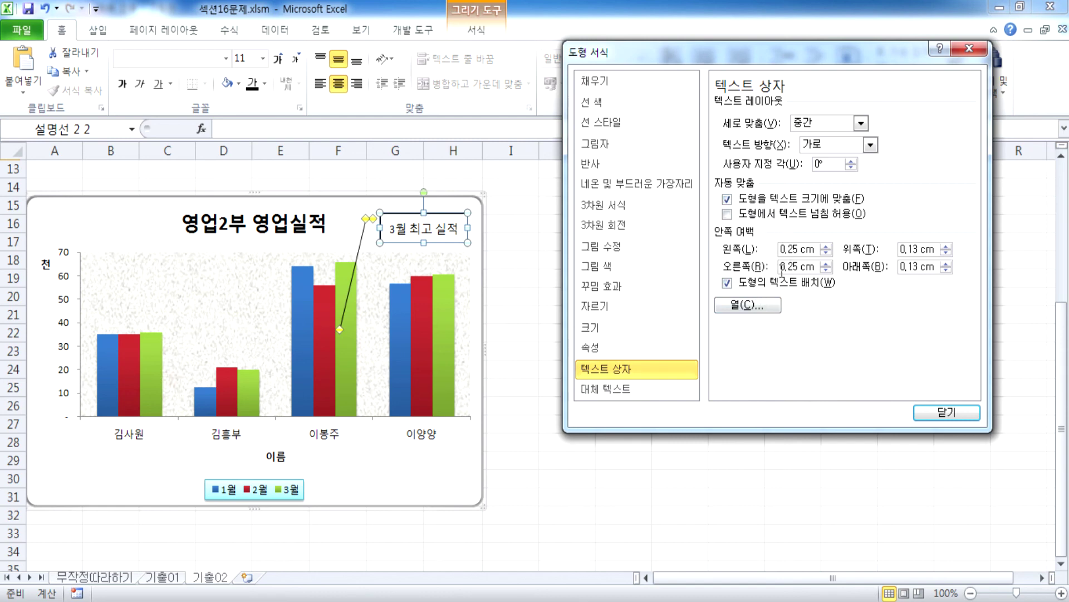
Review the callout's 대체 텍스트, 속성, 크기, 텍스트 상자 and 채우기 settings and close its formatting options
{"action": "left_click", "coordinate": [655, 388]}
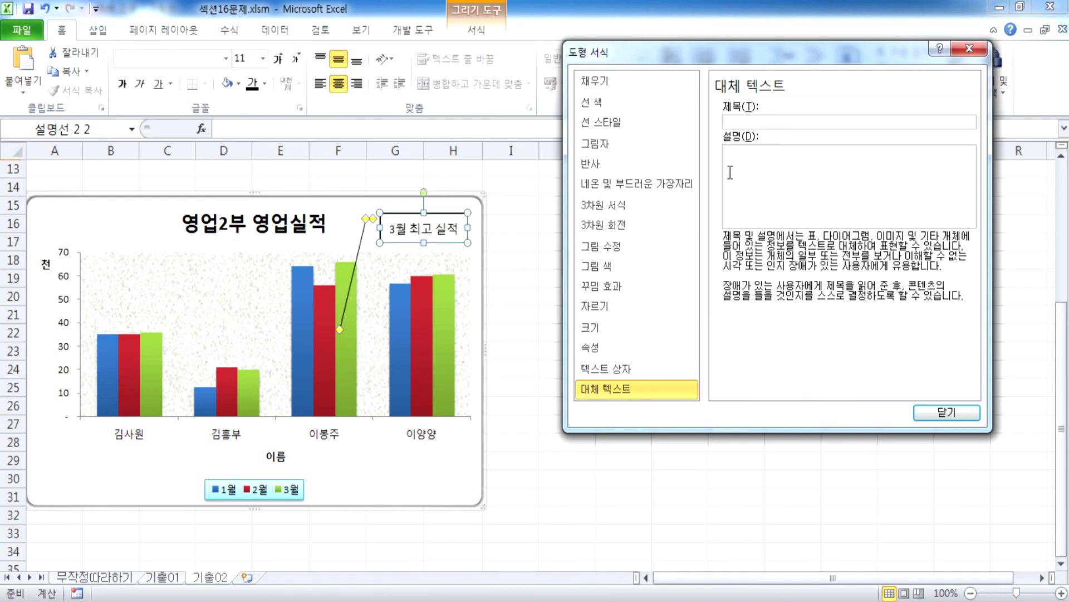
{"action": "left_click", "coordinate": [617, 366]}
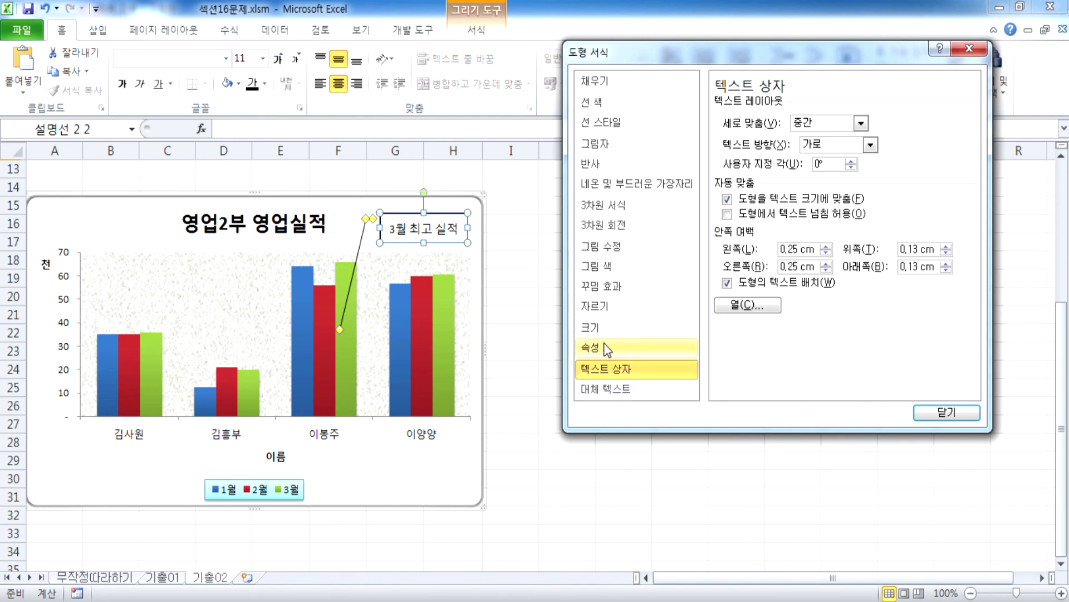
{"action": "left_click", "coordinate": [606, 348]}
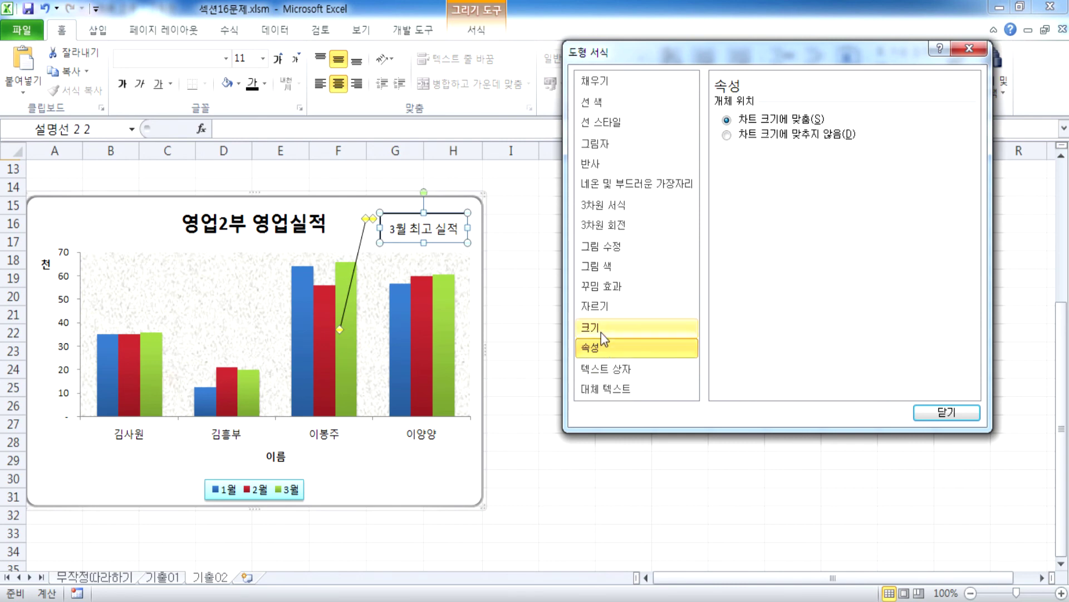
{"action": "left_click", "coordinate": [599, 329]}
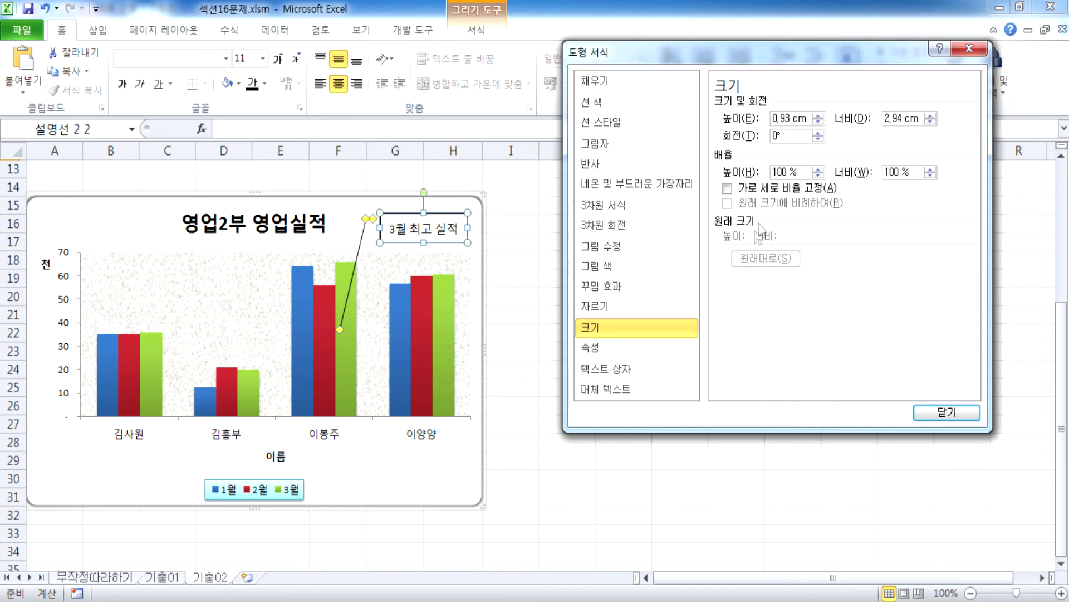
{"action": "left_click", "coordinate": [597, 370]}
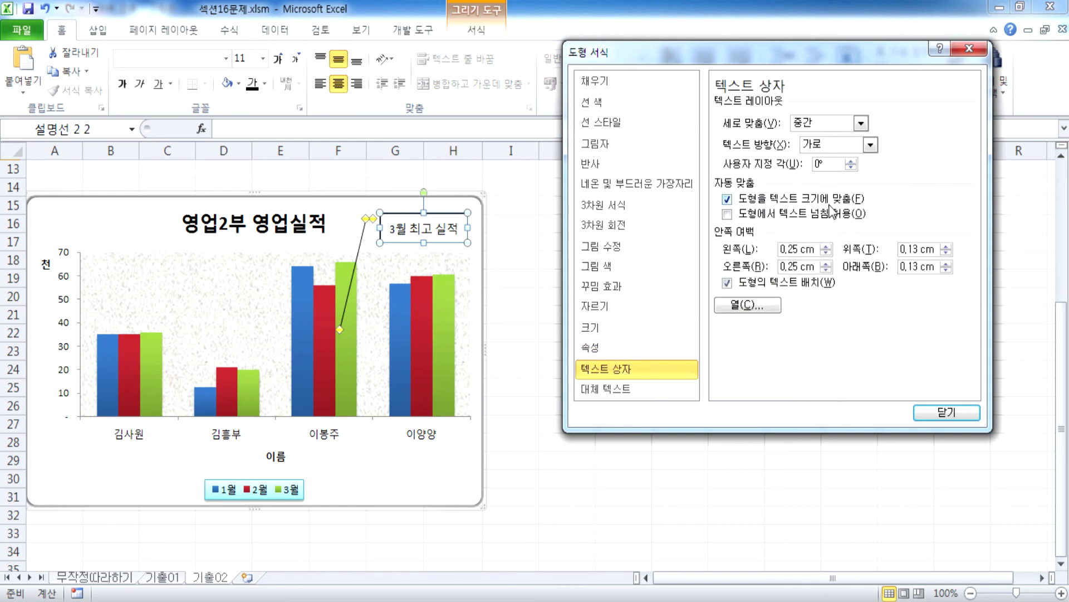
{"action": "left_click", "coordinate": [597, 81]}
{"action": "left_click", "coordinate": [947, 412]}
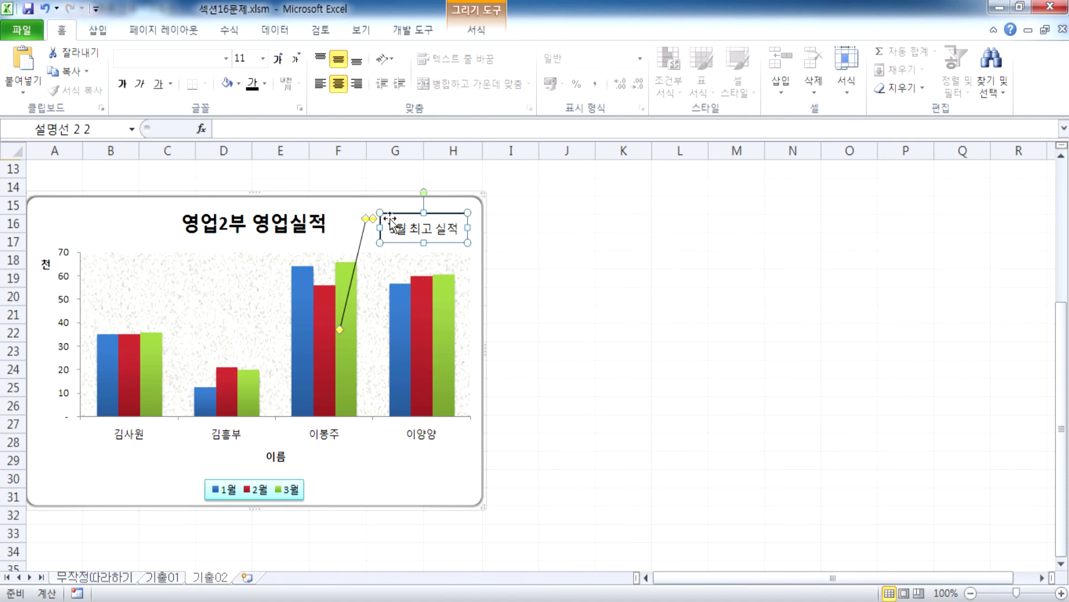
Inspect the chart title's linked cell reference against the source table without changing it
{"action": "left_click_drag", "start_coordinate": [425, 241], "coordinate": [432, 245]}
{"action": "left_click", "coordinate": [167, 215]}
{"action": "left_click", "coordinate": [216, 220]}
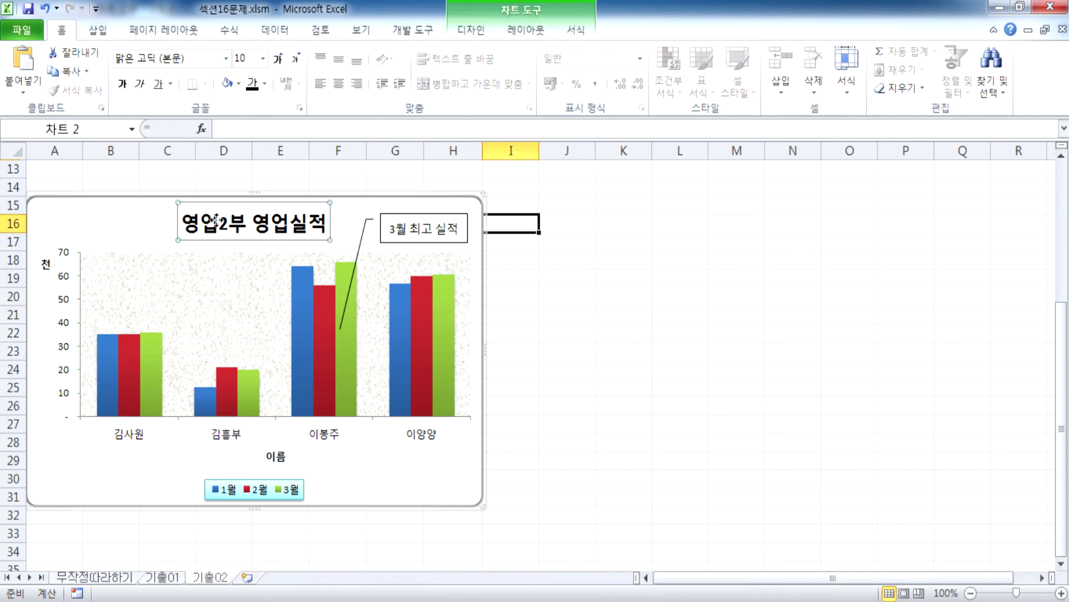
{"action": "scroll", "coordinate": [402, 190], "scroll_direction": "up", "scroll_amount": 4}
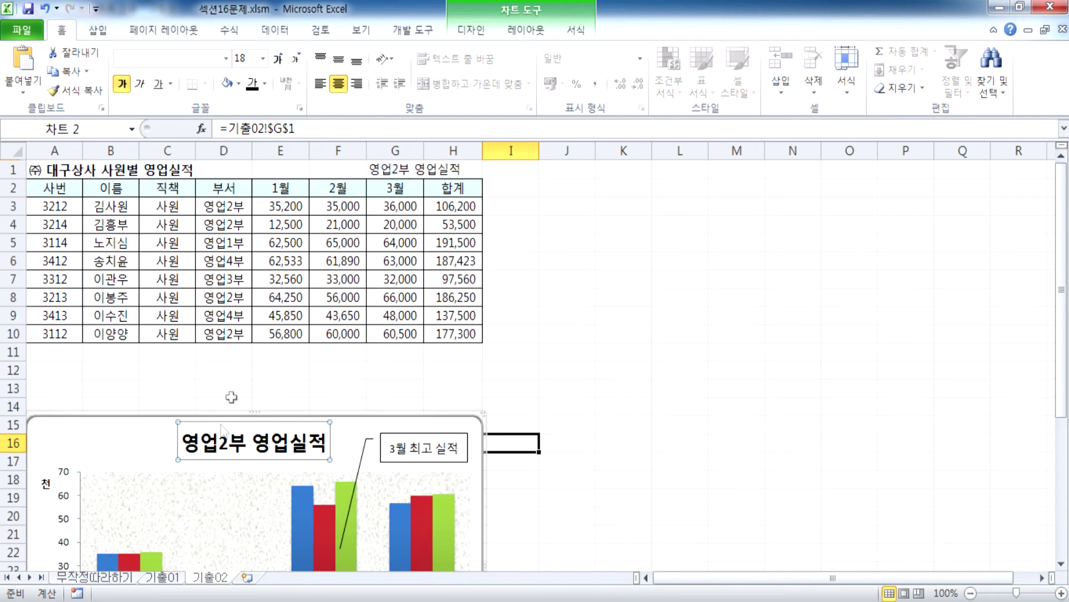
{"action": "left_click_drag", "start_coordinate": [240, 128], "coordinate": [302, 127]}
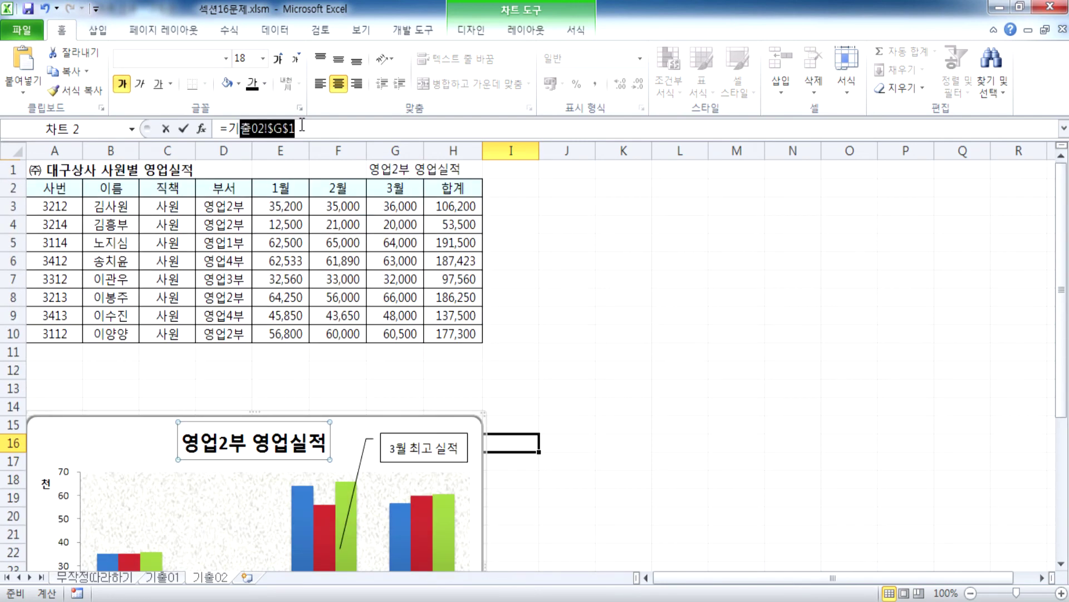
{"action": "key", "text": "Escape"}
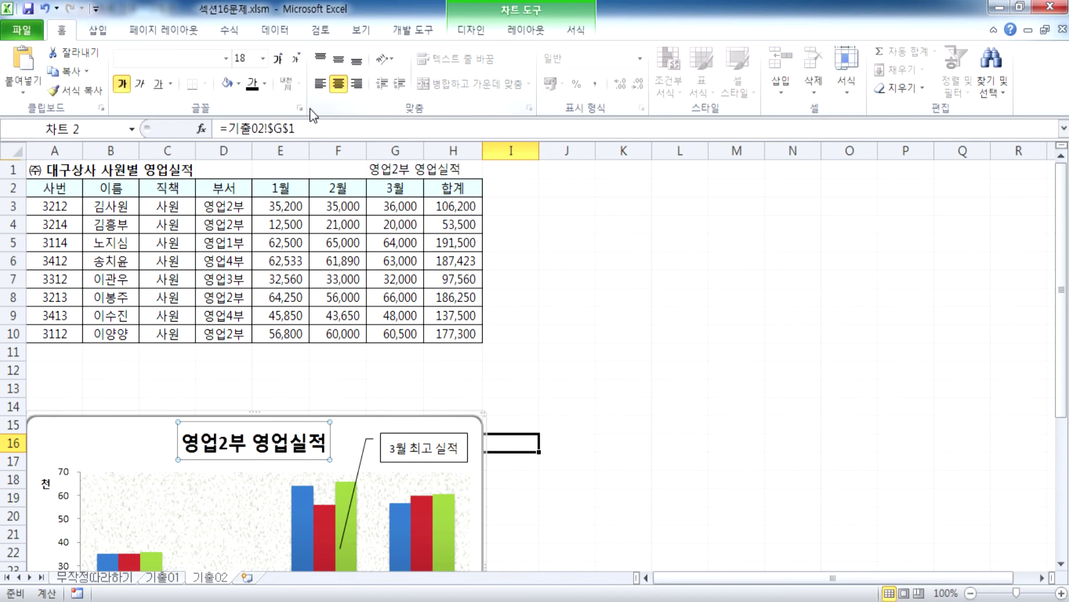
{"action": "scroll", "coordinate": [392, 397], "scroll_direction": "down", "scroll_amount": 4}
Check the finished chart's columns, 천 unit label, plot area and chart area, leaving the chart deselected
{"action": "mouse_move", "coordinate": [416, 386]}
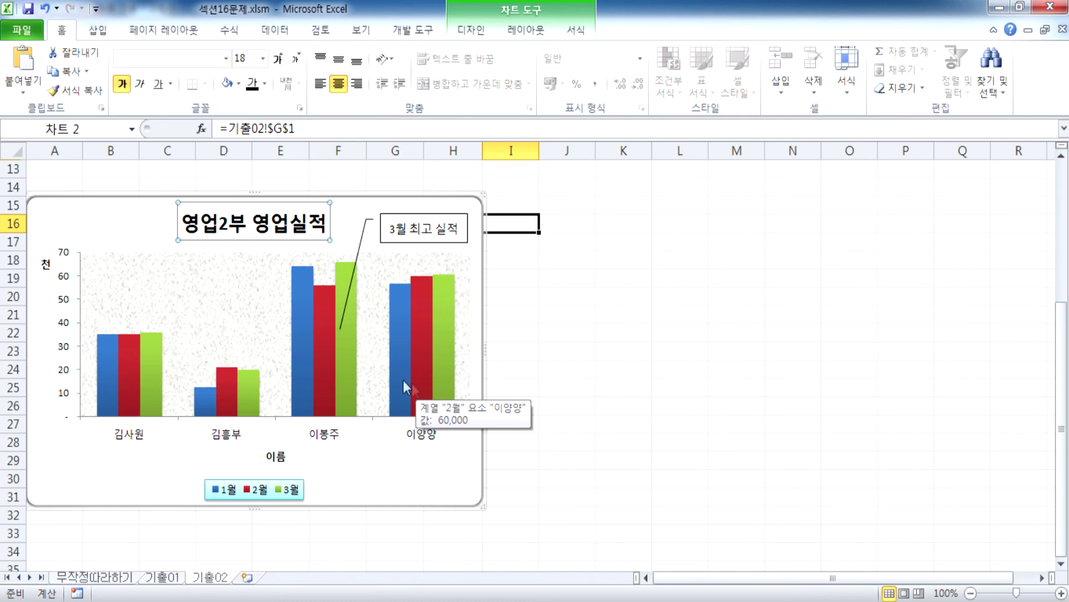
{"action": "left_click", "coordinate": [48, 265]}
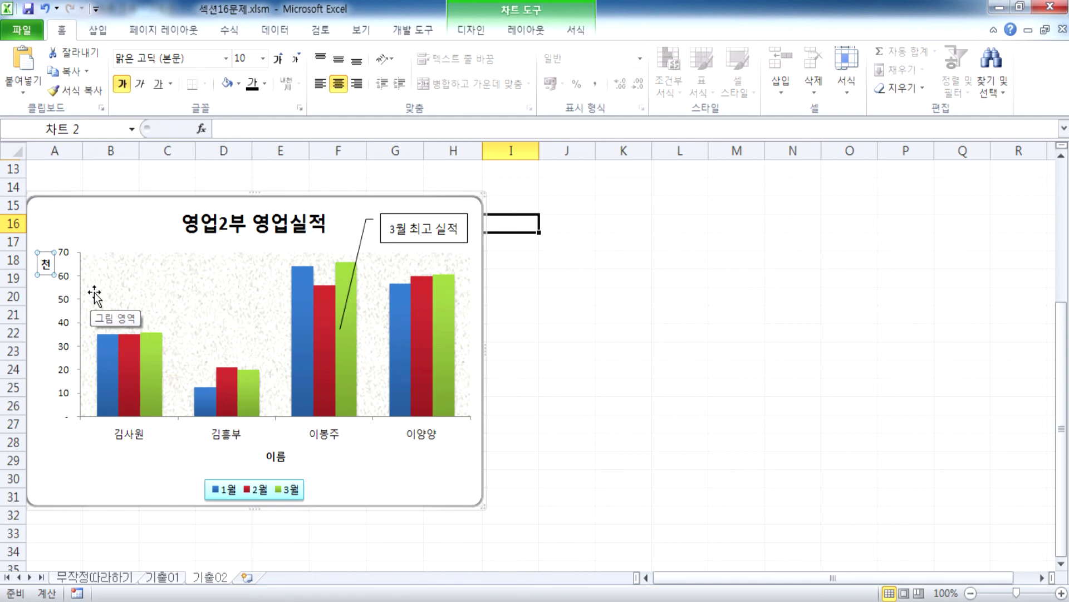
{"action": "left_click", "coordinate": [157, 290]}
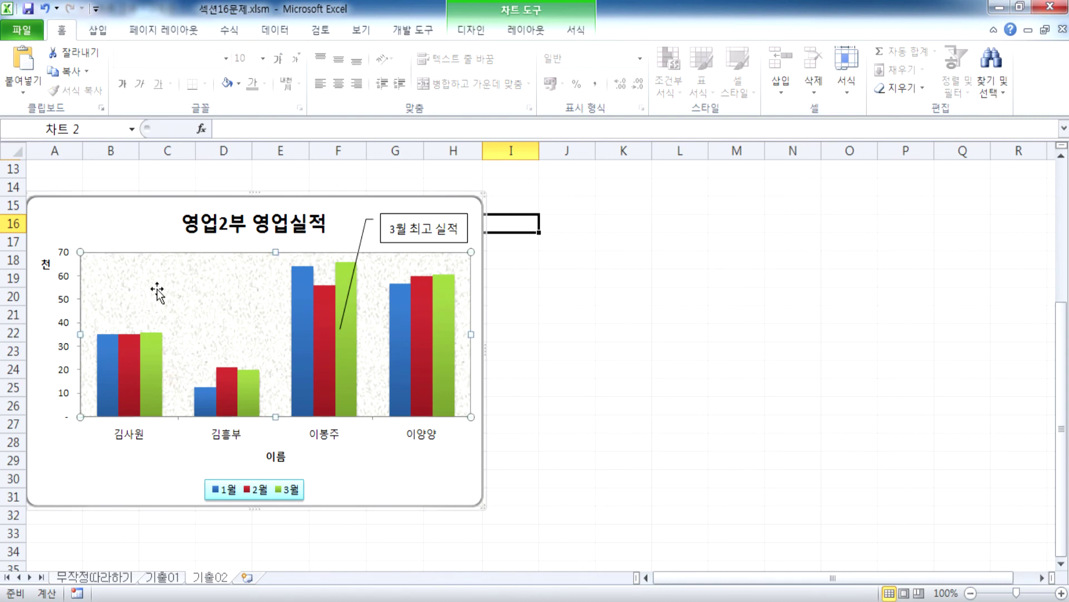
{"action": "left_click", "coordinate": [93, 212]}
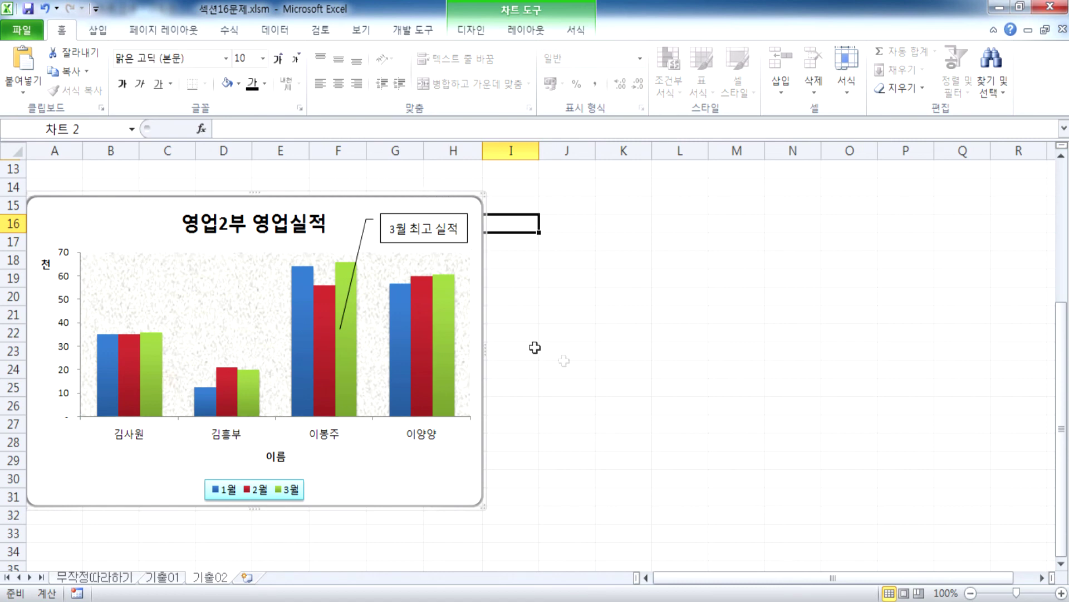
{"action": "left_click", "coordinate": [623, 387]}
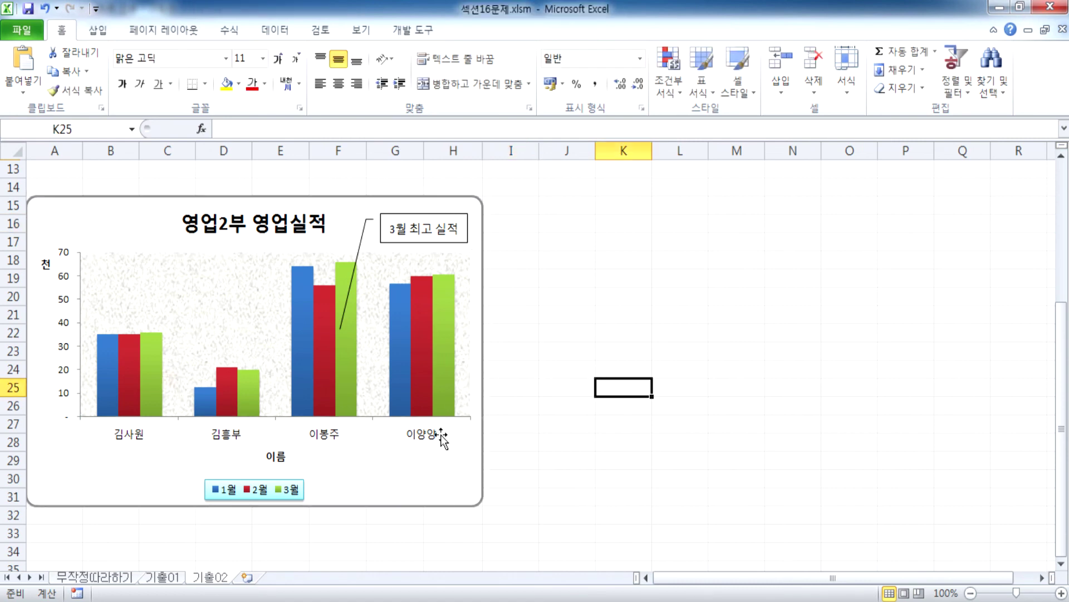
Review the chart area's 채우기 settings and the available 디자인, 레이아웃 and 서식 chart tools, leaving everything unchanged
{"action": "scroll", "coordinate": [406, 387], "scroll_direction": "down", "scroll_amount": 2}
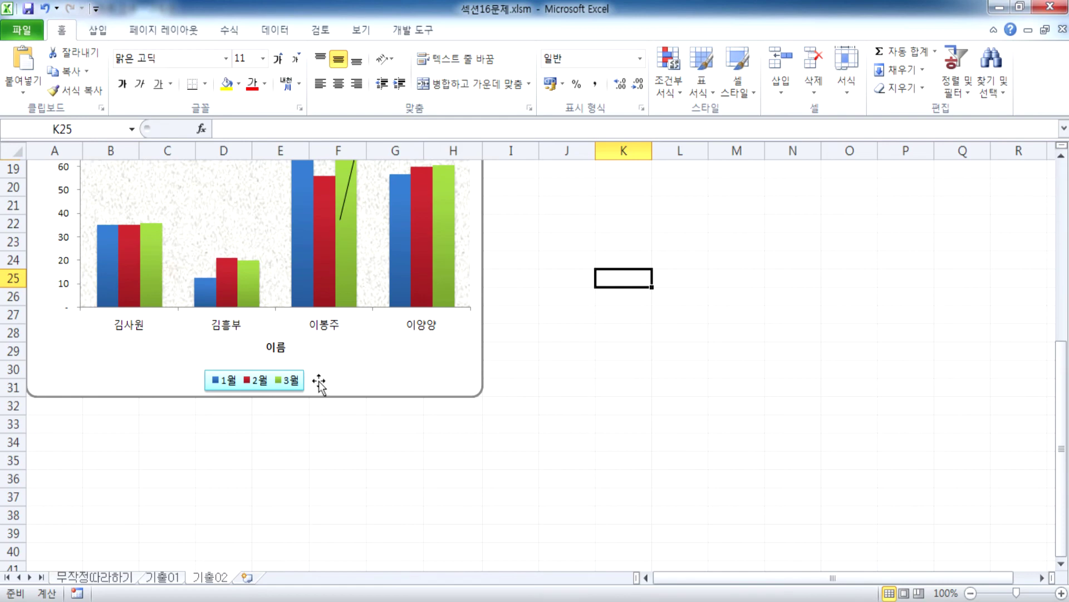
{"action": "left_click", "coordinate": [356, 380]}
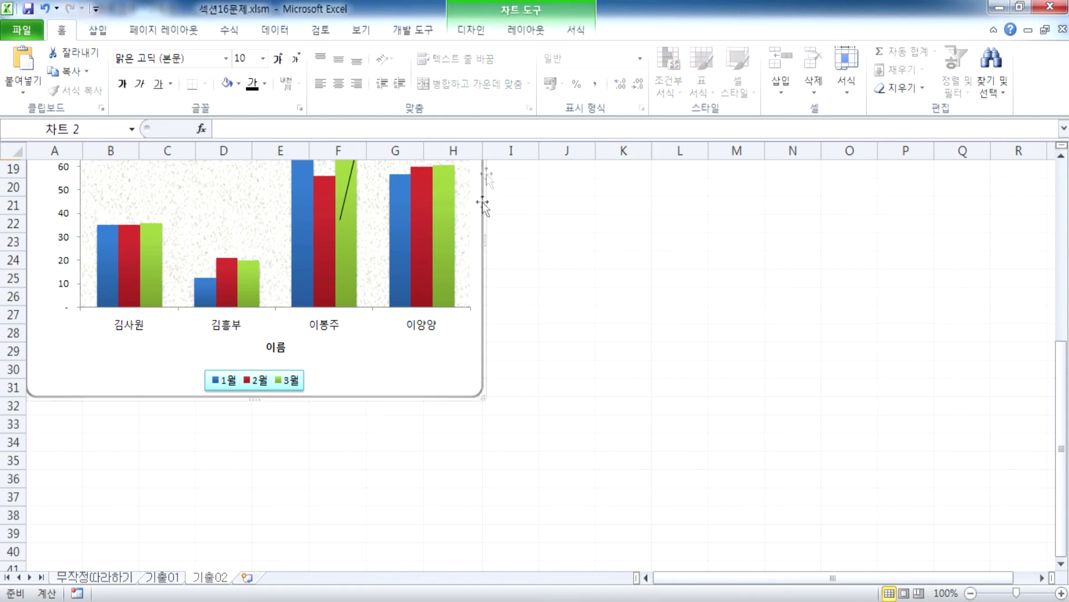
{"action": "double_click", "coordinate": [450, 361]}
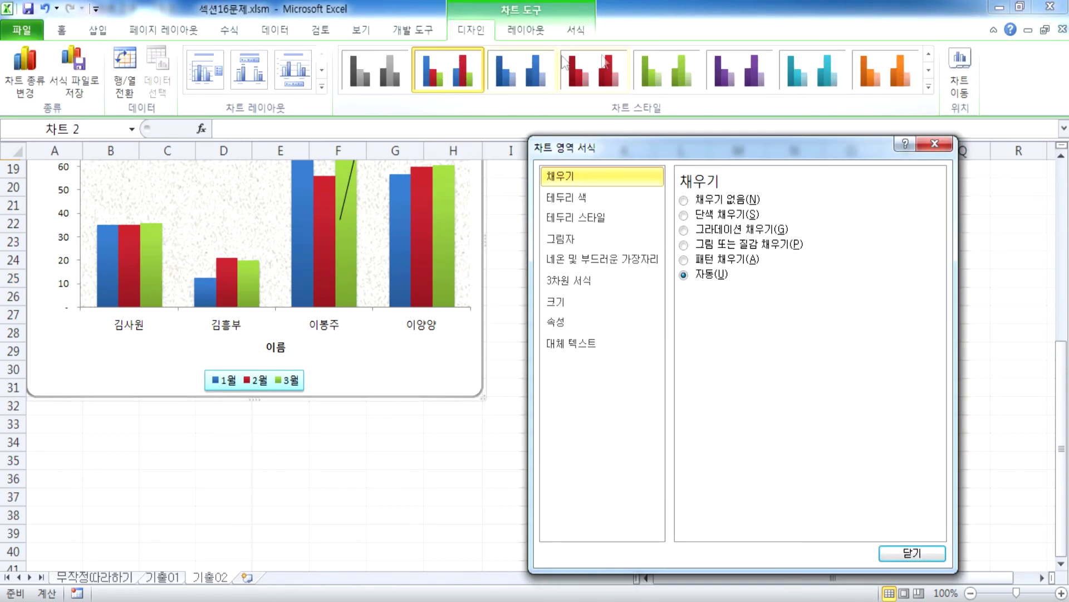
{"action": "left_click", "coordinate": [511, 35]}
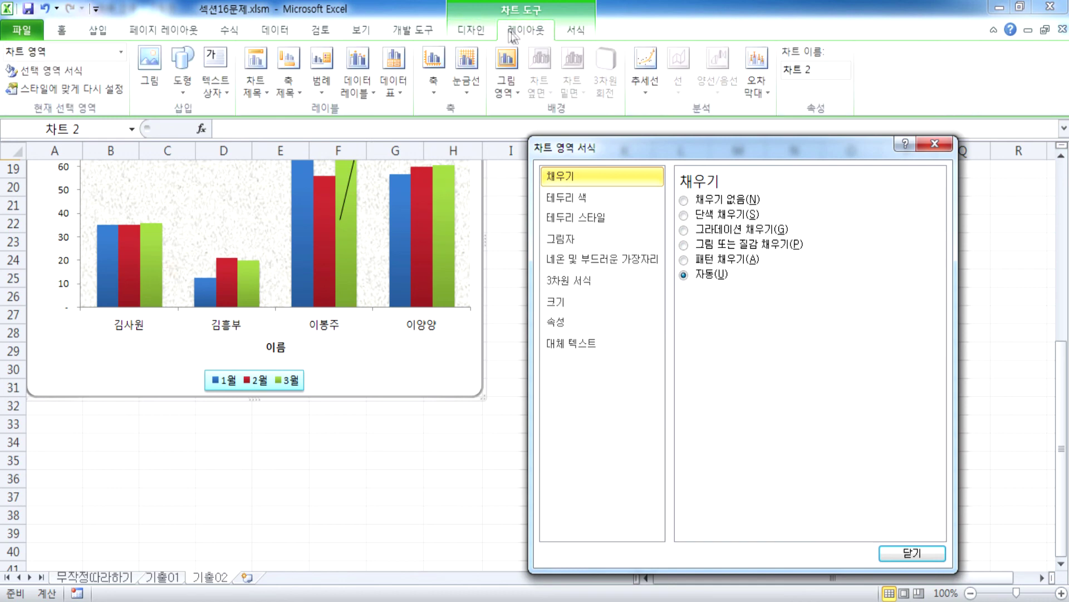
{"action": "left_click", "coordinate": [561, 33]}
{"action": "left_click", "coordinate": [521, 34]}
{"action": "left_click", "coordinate": [491, 34]}
{"action": "left_click", "coordinate": [524, 31]}
{"action": "left_click", "coordinate": [936, 145]}
{"action": "scroll", "coordinate": [423, 296], "scroll_direction": "up", "scroll_amount": 3}
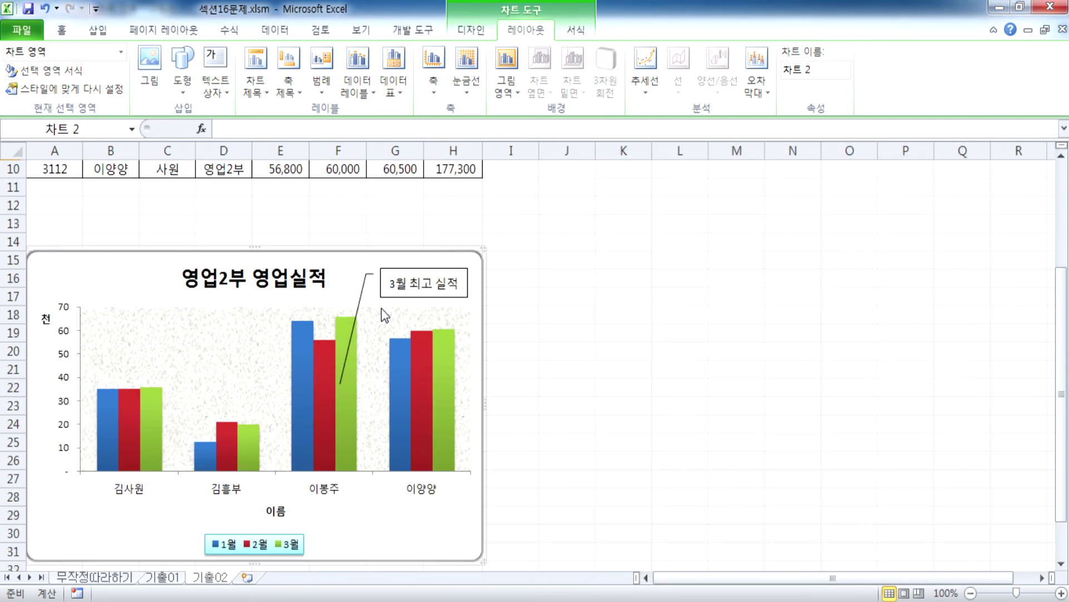
Check the 자동 맞춤 options in the 3월 최고 실적 callout's 텍스트 상자 settings
{"action": "left_click", "coordinate": [410, 269]}
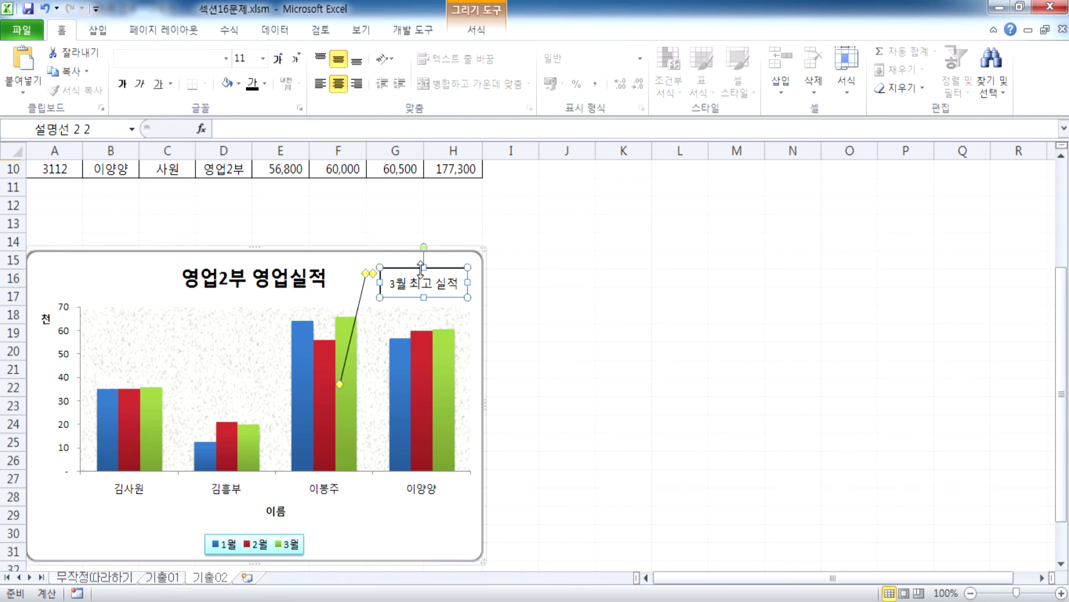
{"action": "double_click", "coordinate": [421, 269]}
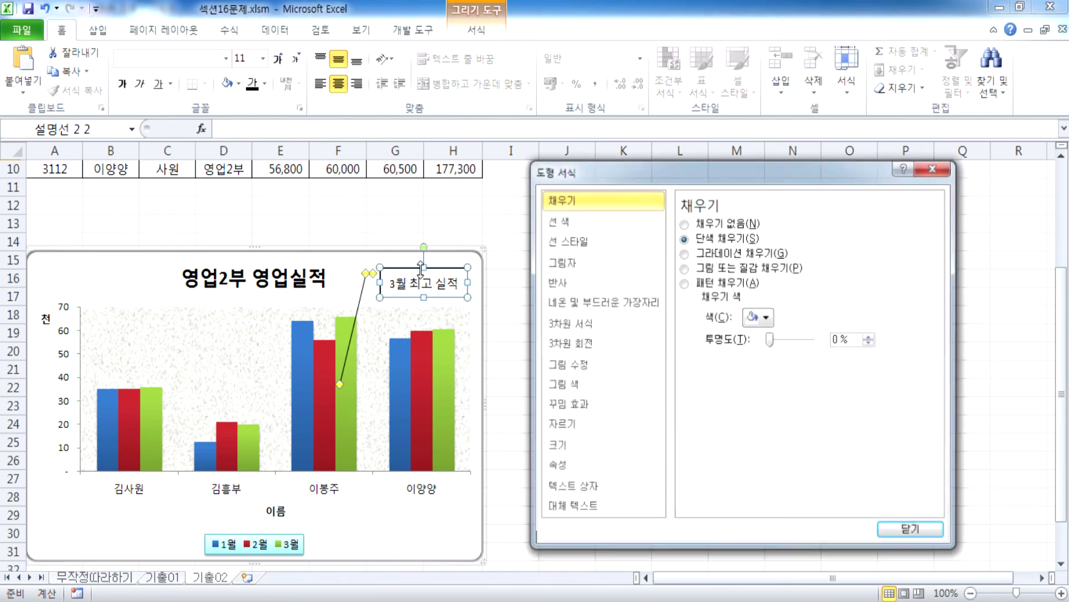
{"action": "key", "text": "Escape"}
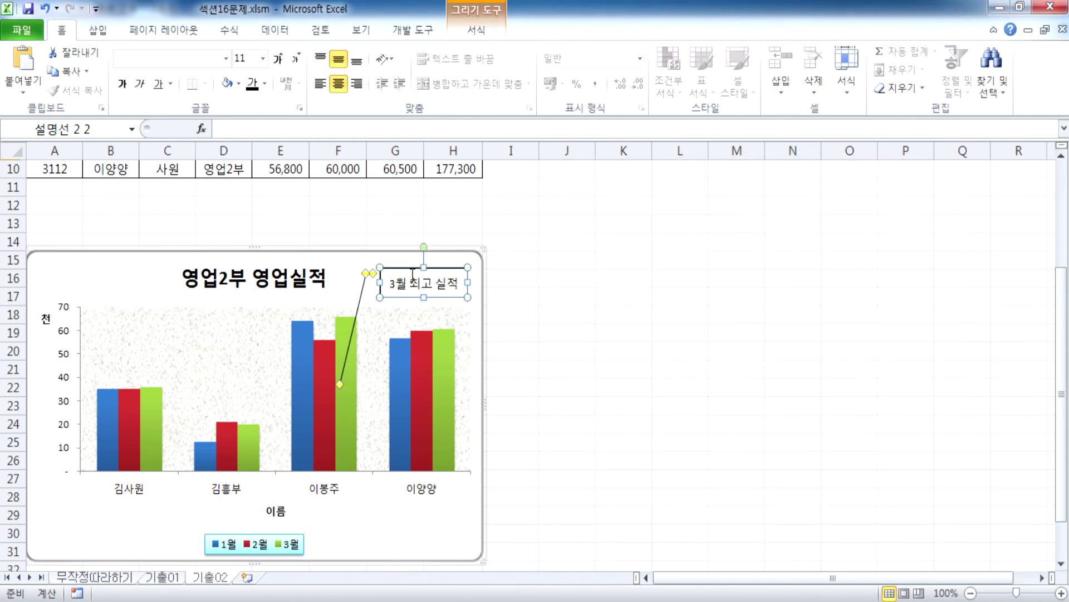
{"action": "right_click", "coordinate": [414, 270]}
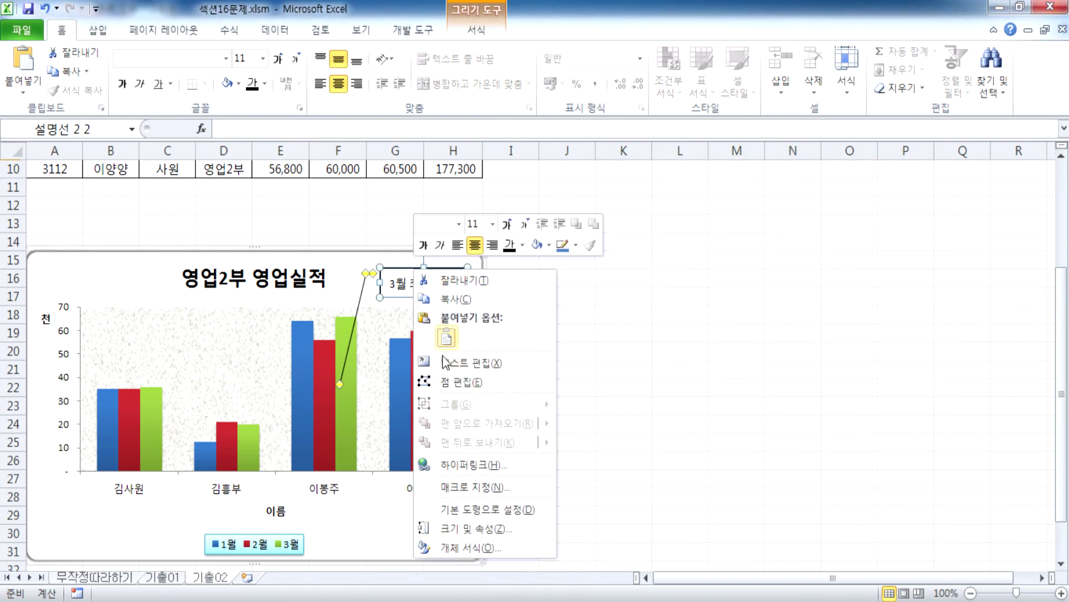
{"action": "left_click", "coordinate": [446, 545]}
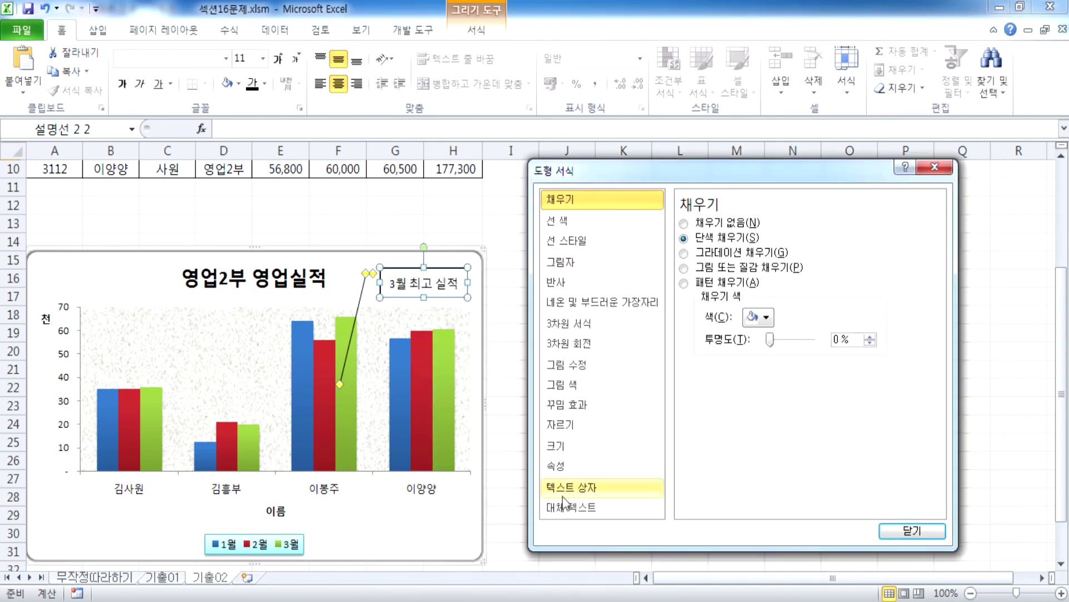
{"action": "left_click", "coordinate": [583, 494]}
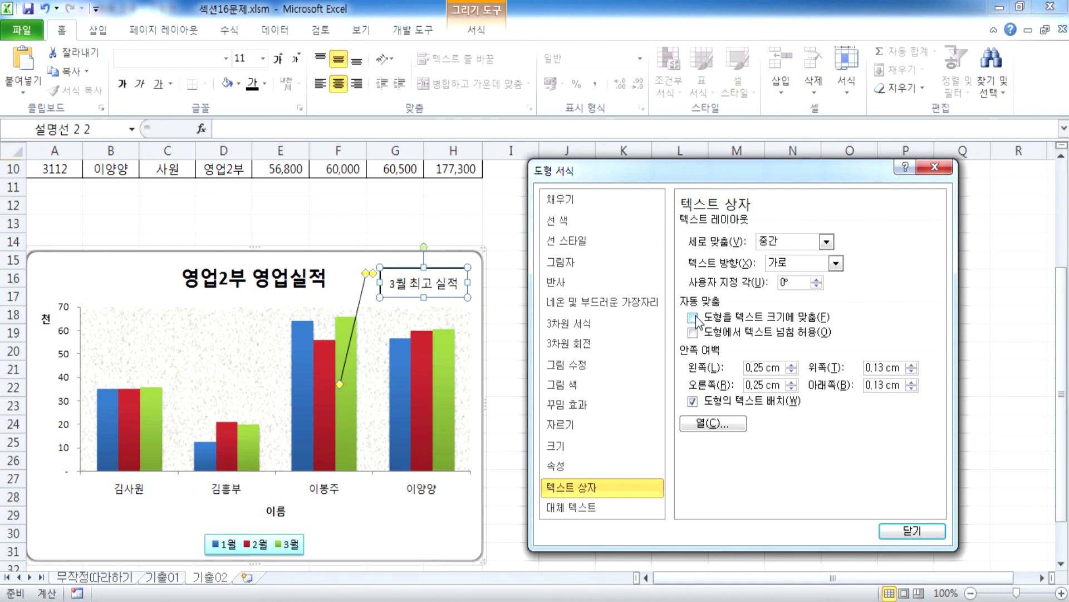
{"action": "left_click", "coordinate": [905, 531]}
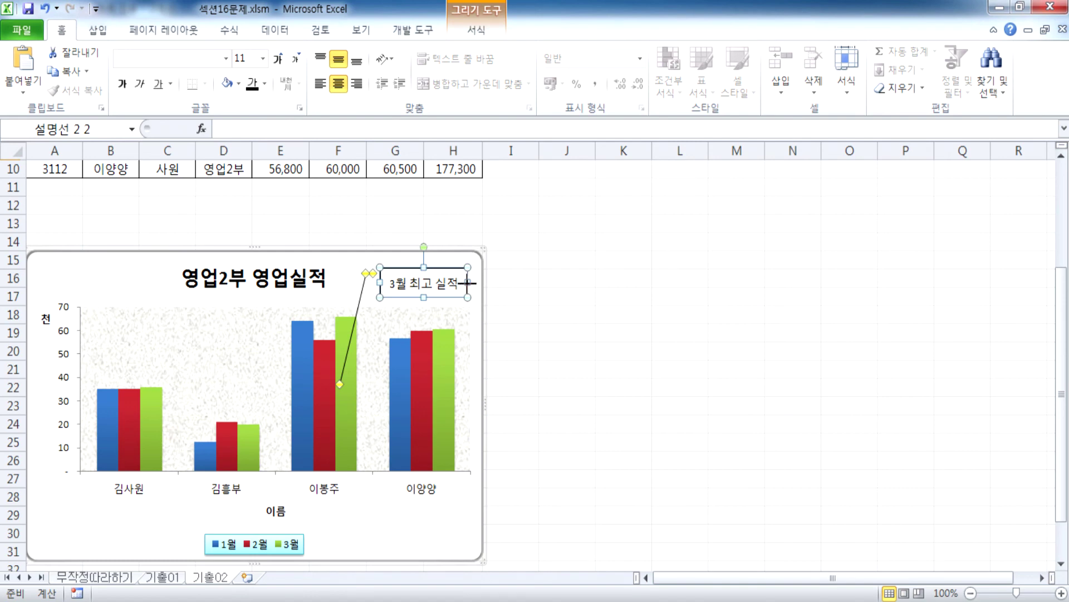
Widen the 3월 최고 실적 callout slightly toward the chart title and recheck its 텍스트 상자 settings
{"action": "left_click_drag", "start_coordinate": [380, 282], "coordinate": [362, 282]}
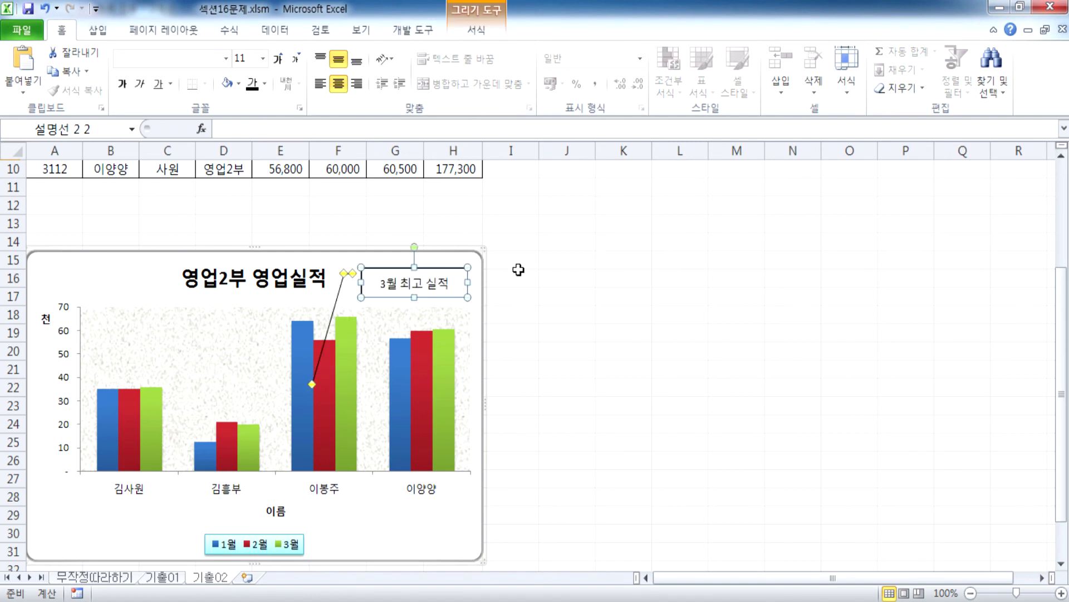
{"action": "key", "text": "ctrl+1"}
{"action": "left_click", "coordinate": [576, 506]}
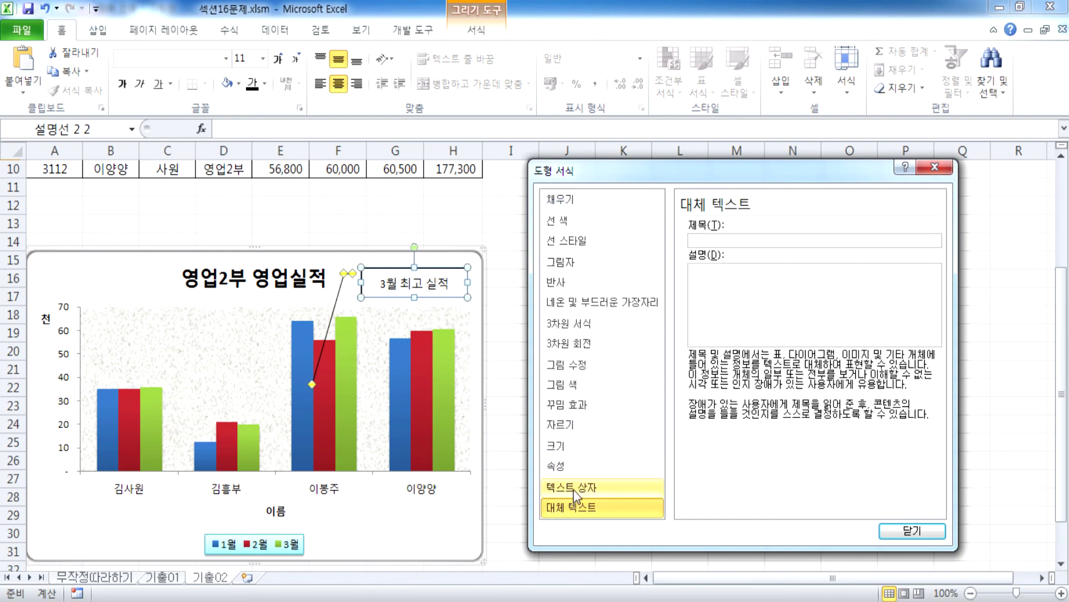
{"action": "left_click", "coordinate": [575, 489]}
{"action": "left_click", "coordinate": [909, 531]}
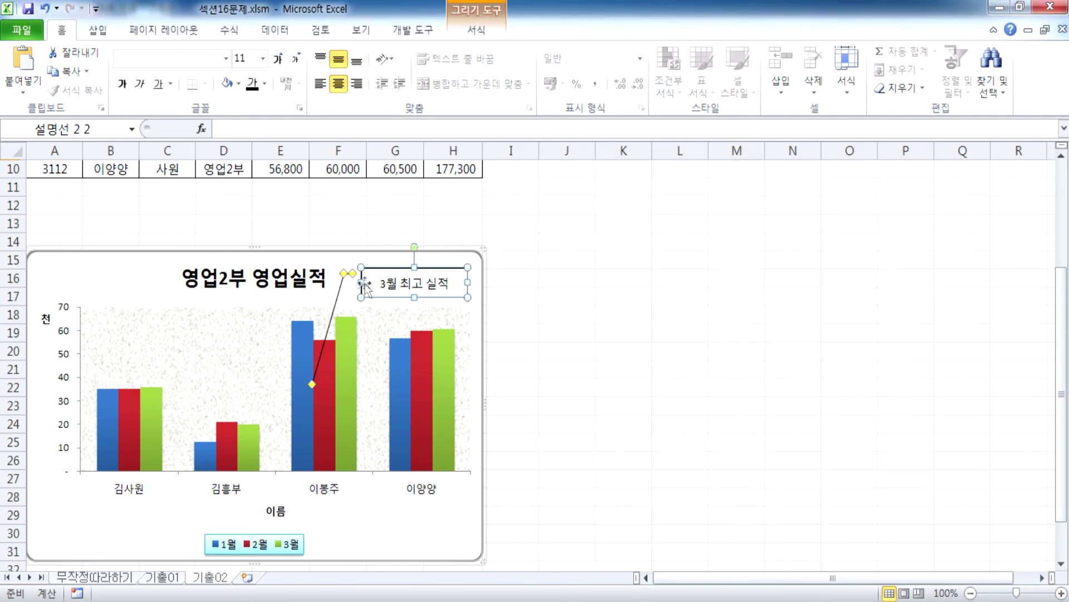
Narrow the callout around its text and place its leader line's end on the third group's 3월 column
{"action": "left_click_drag", "start_coordinate": [362, 285], "coordinate": [382, 284]}
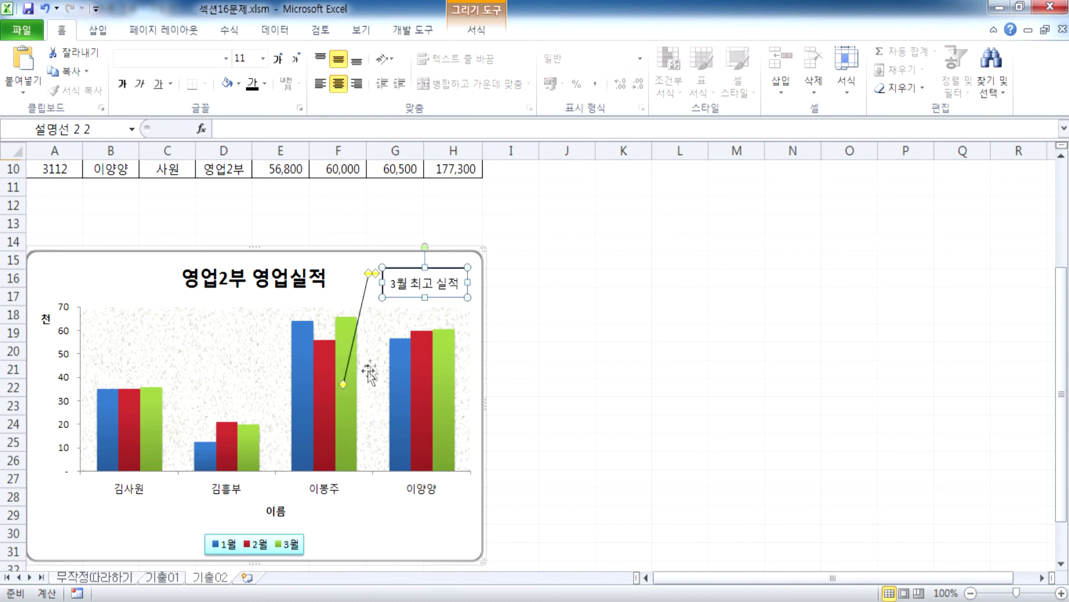
{"action": "left_click_drag", "start_coordinate": [343, 384], "coordinate": [349, 396]}
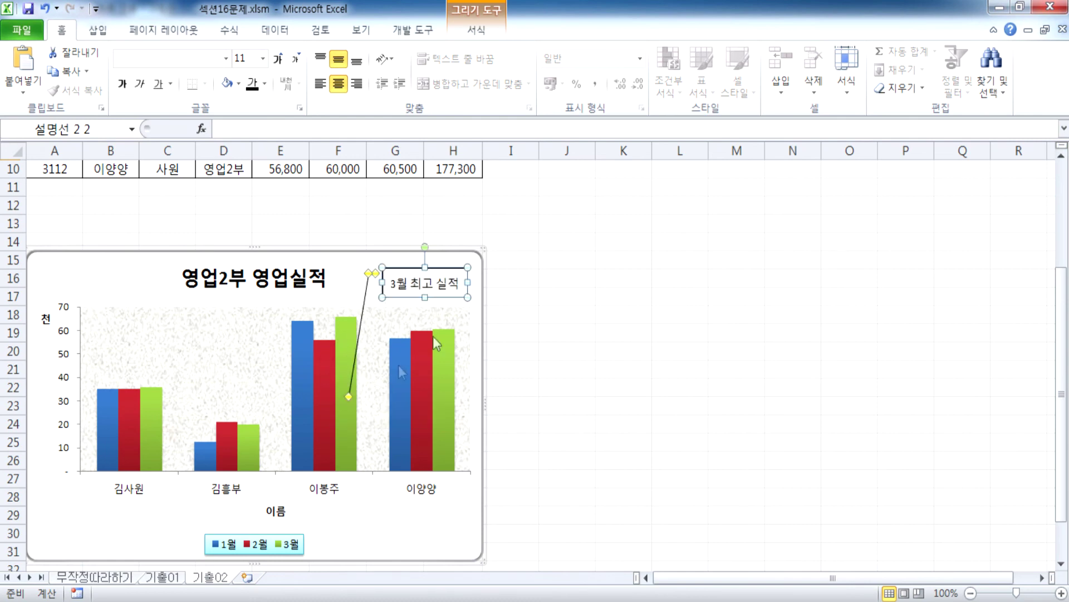
{"action": "left_click", "coordinate": [470, 304]}
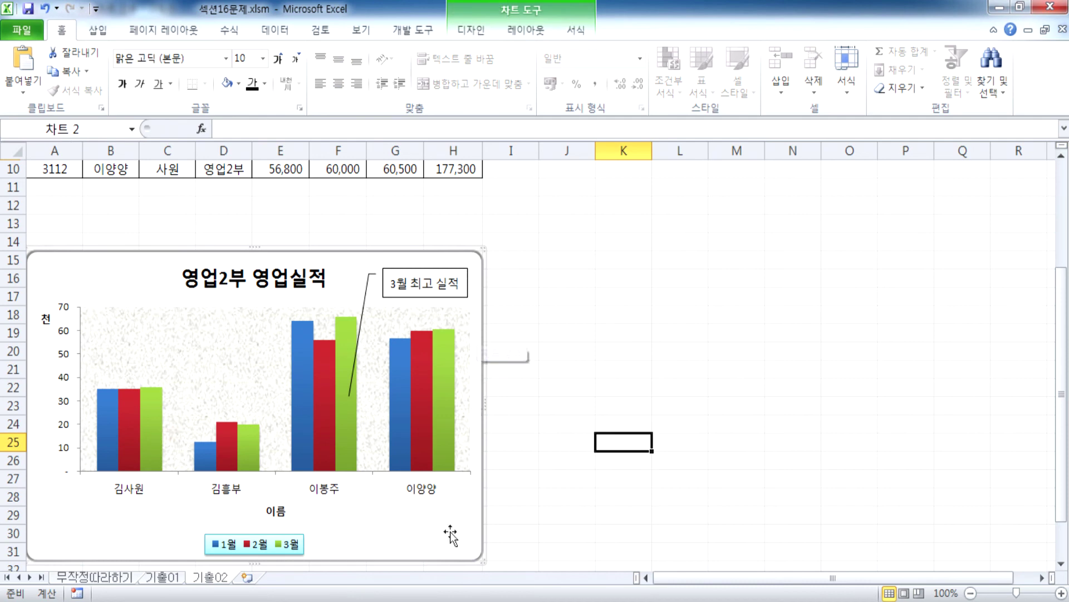
Go to the 기출01 sheet and examine the category-name data label on the fourth 기말 column
{"action": "left_click", "coordinate": [168, 579]}
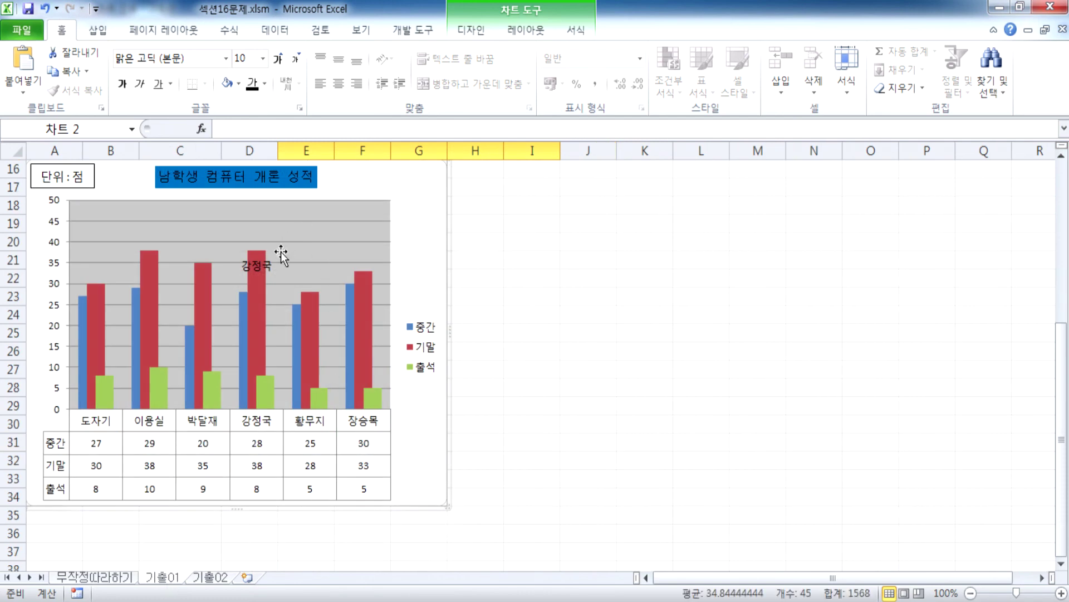
{"action": "left_click", "coordinate": [252, 266]}
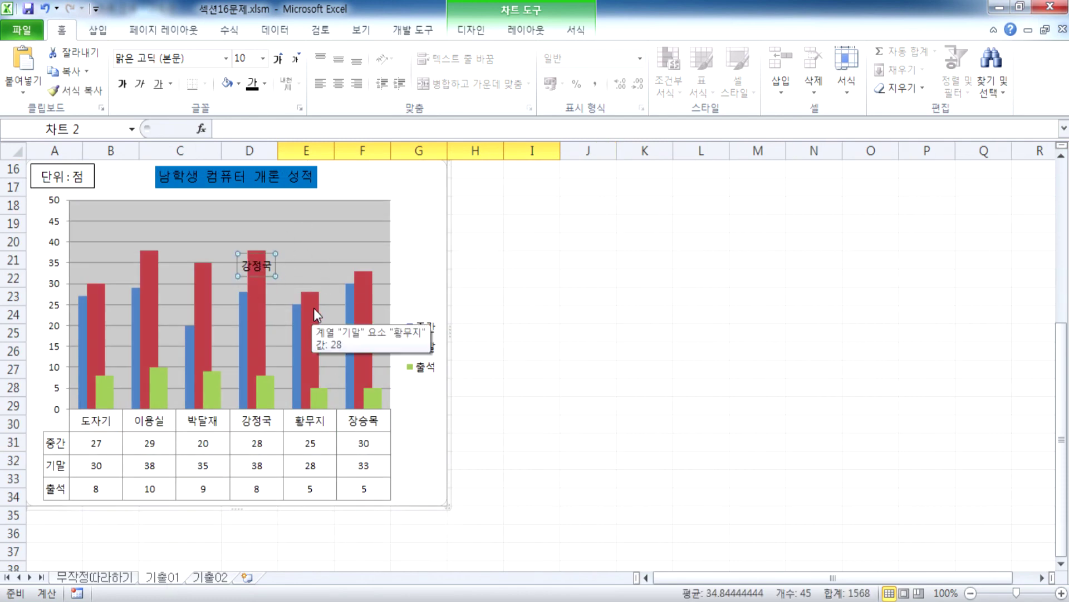
{"action": "scroll", "coordinate": [322, 308], "scroll_direction": "up", "scroll_amount": 1}
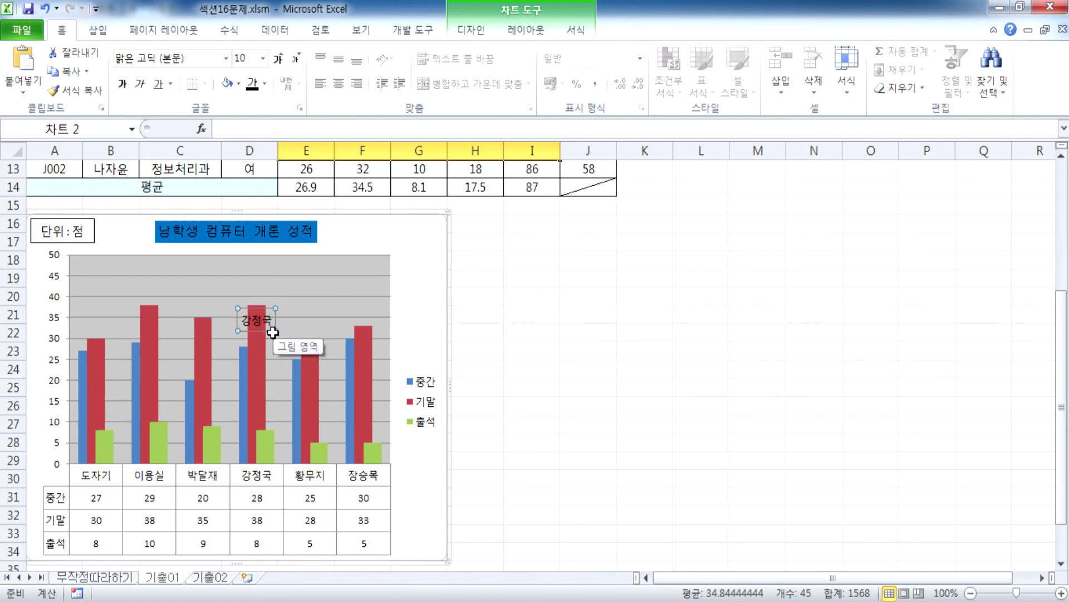
Turn on 도형을 텍스트 크기에 맞춤 for the 단위:점 text box in the 기출01 chart
{"action": "left_click", "coordinate": [78, 236]}
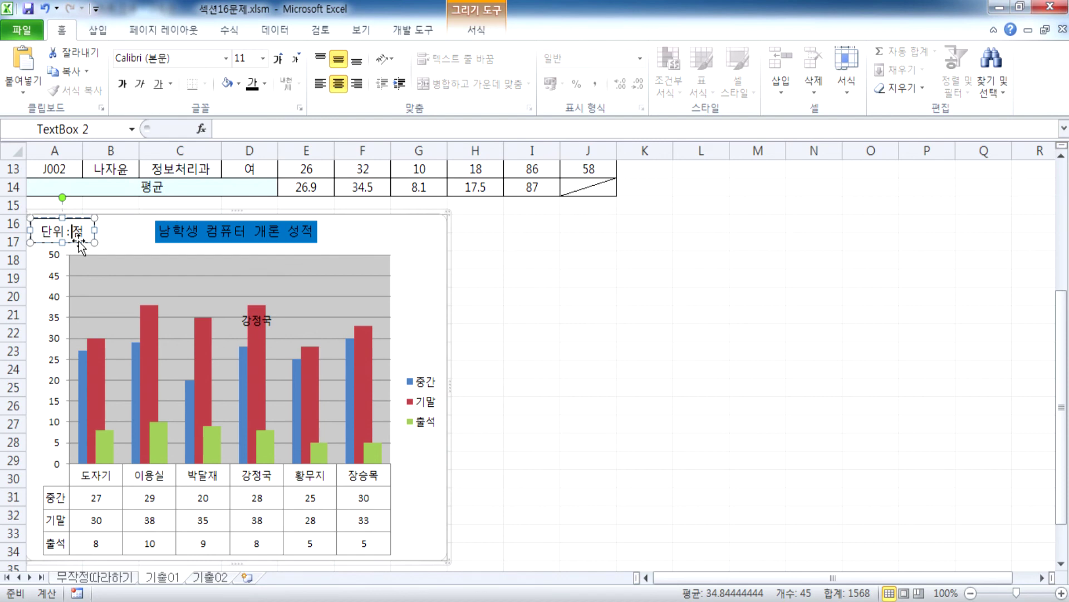
{"action": "left_click", "coordinate": [79, 242]}
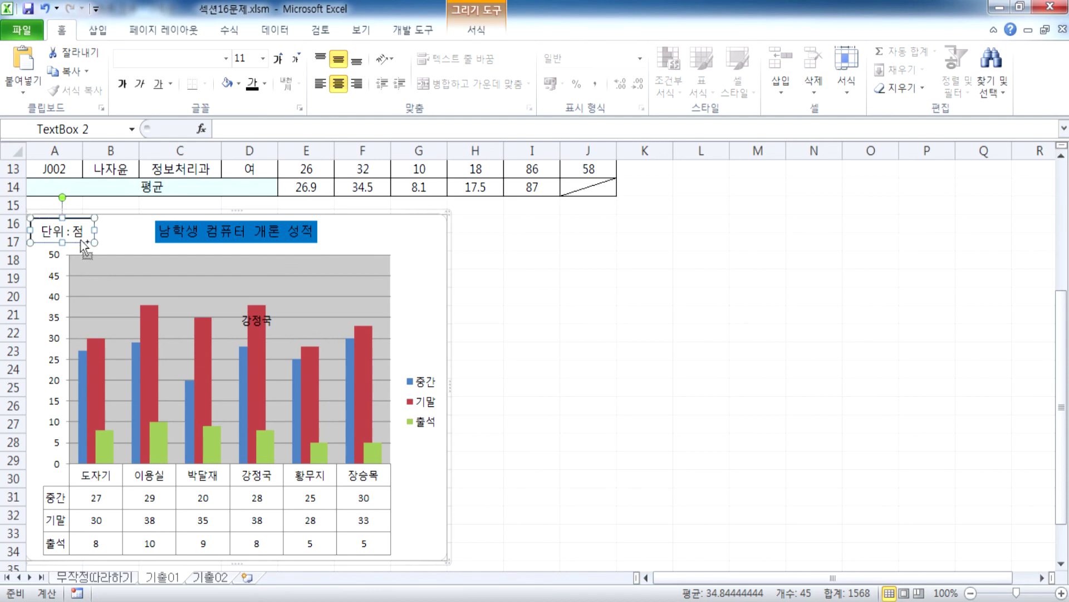
{"action": "key", "text": "ctrl+1"}
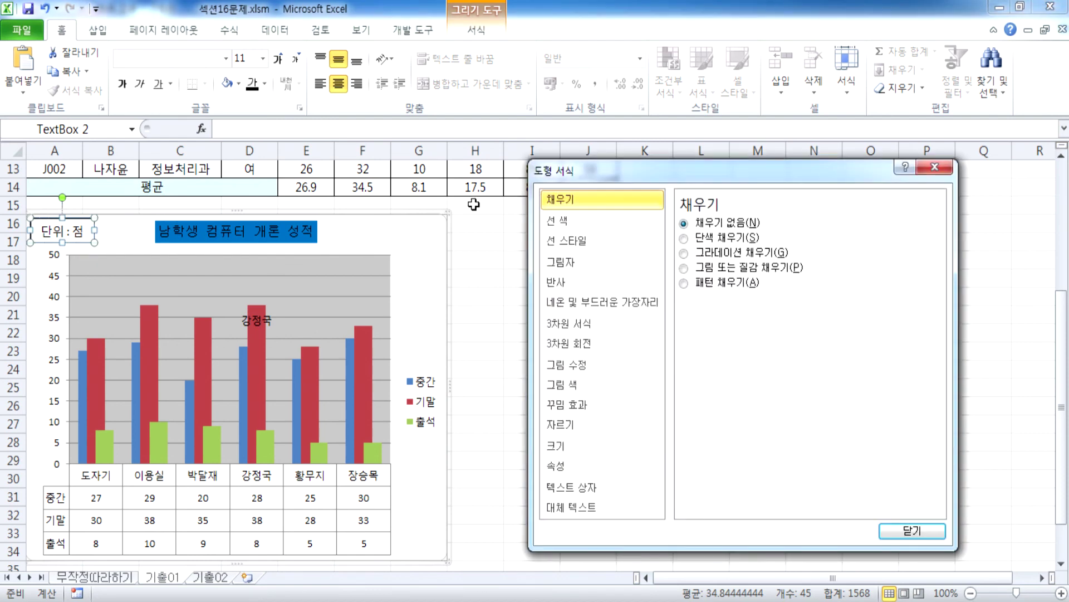
{"action": "left_click", "coordinate": [576, 488]}
{"action": "left_click", "coordinate": [722, 321]}
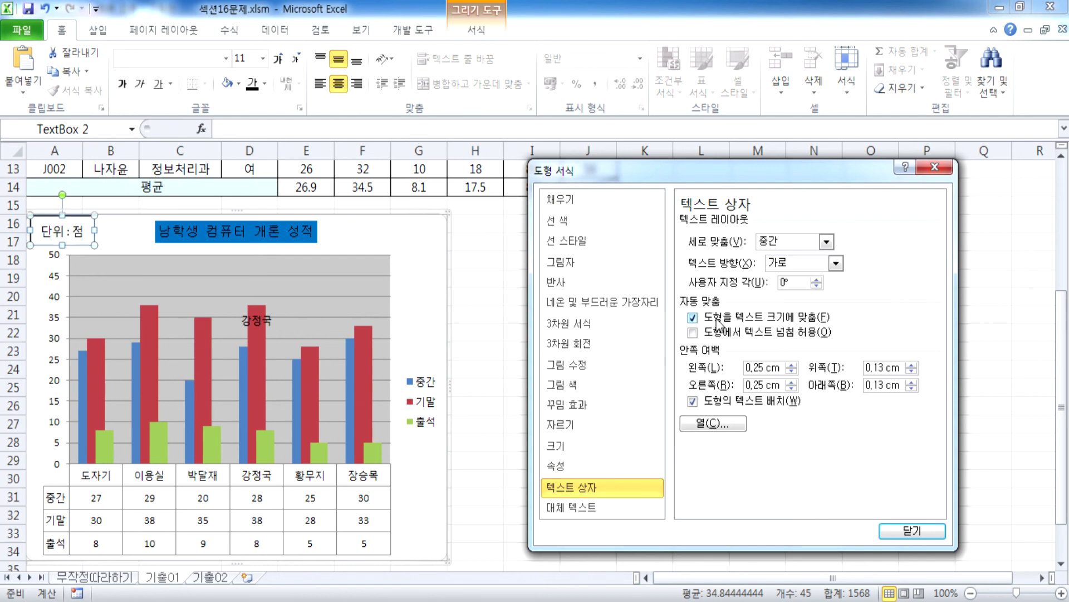
{"action": "left_click", "coordinate": [911, 530]}
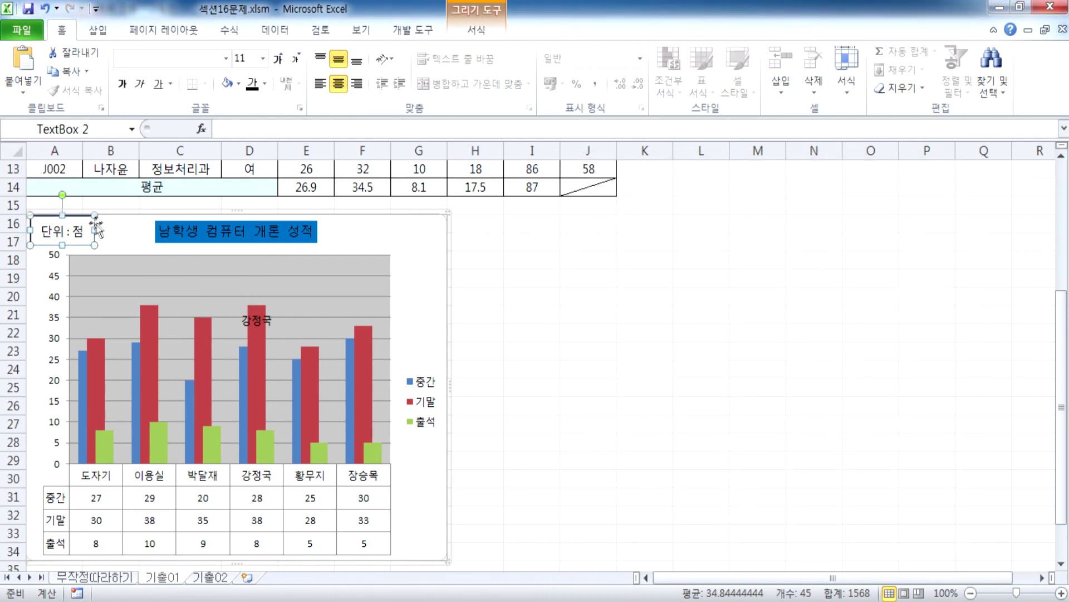
Widen the 단위:점 text box slightly and check its autofit options, leaving 도형을 텍스트 크기에 맞춤 off
{"action": "left_click_drag", "start_coordinate": [93, 230], "coordinate": [96, 230]}
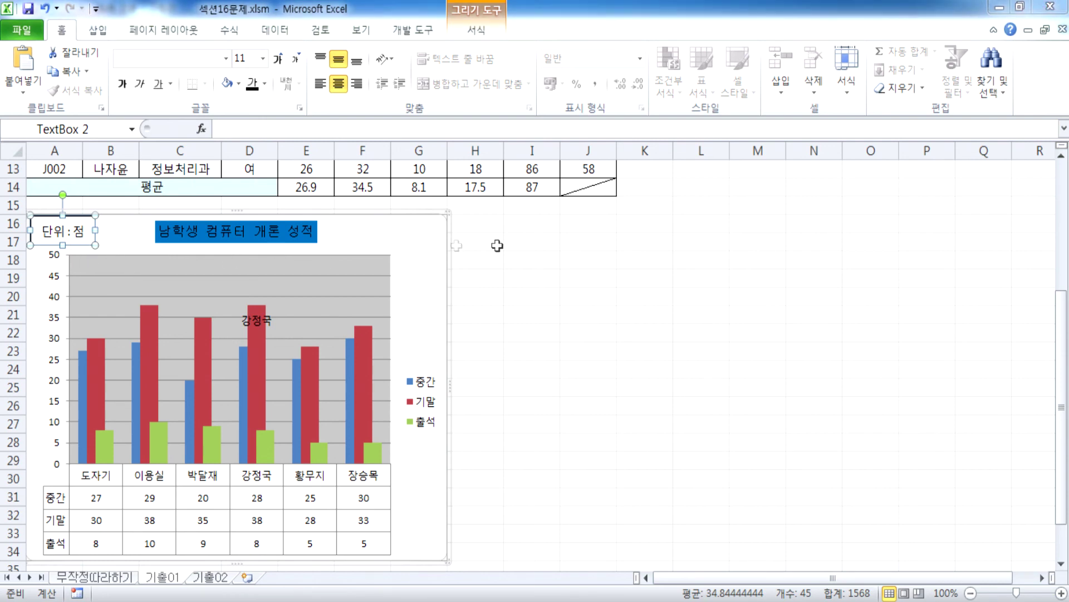
{"action": "key", "text": "ctrl+1"}
{"action": "left_click", "coordinate": [562, 488]}
{"action": "left_click", "coordinate": [753, 322]}
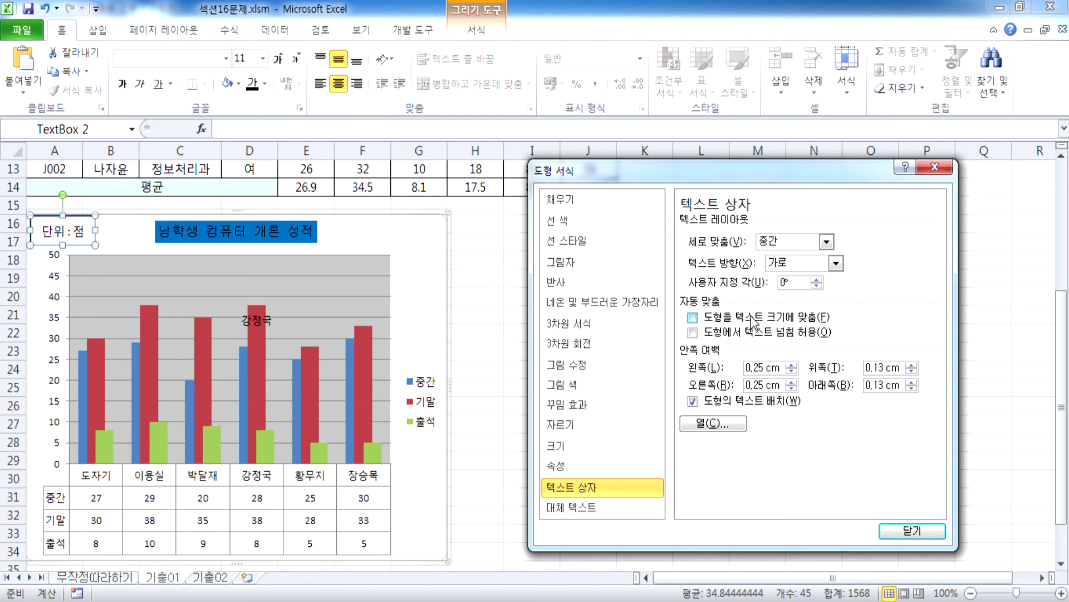
{"action": "left_click", "coordinate": [754, 321]}
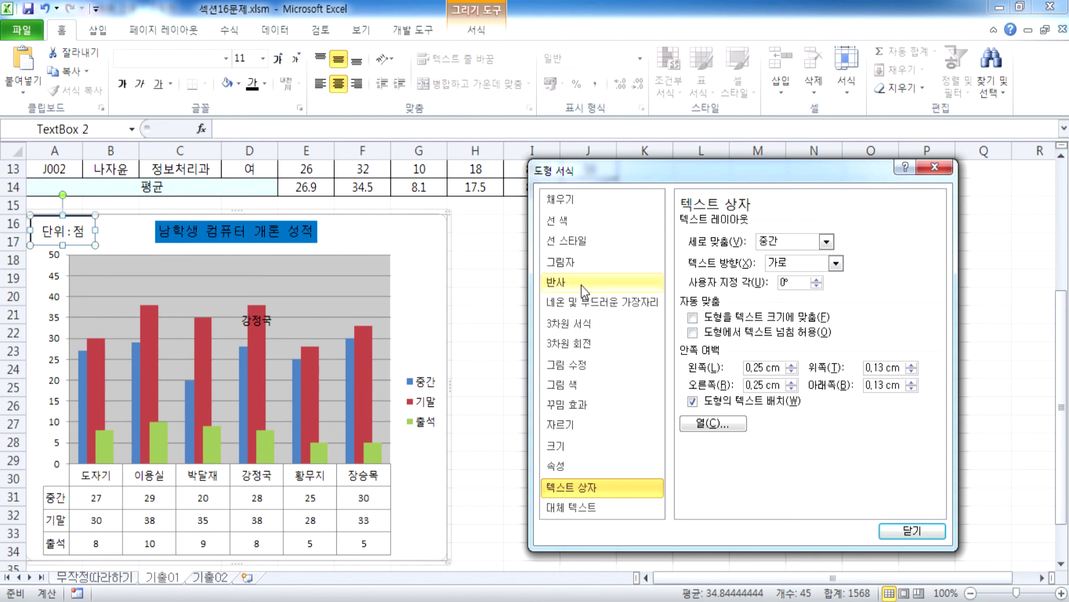
{"action": "key", "text": "Escape"}
Apply 범례 표지와 함께 데이터 표 표시 to the 기출01 chart's data table
{"action": "left_click", "coordinate": [279, 275]}
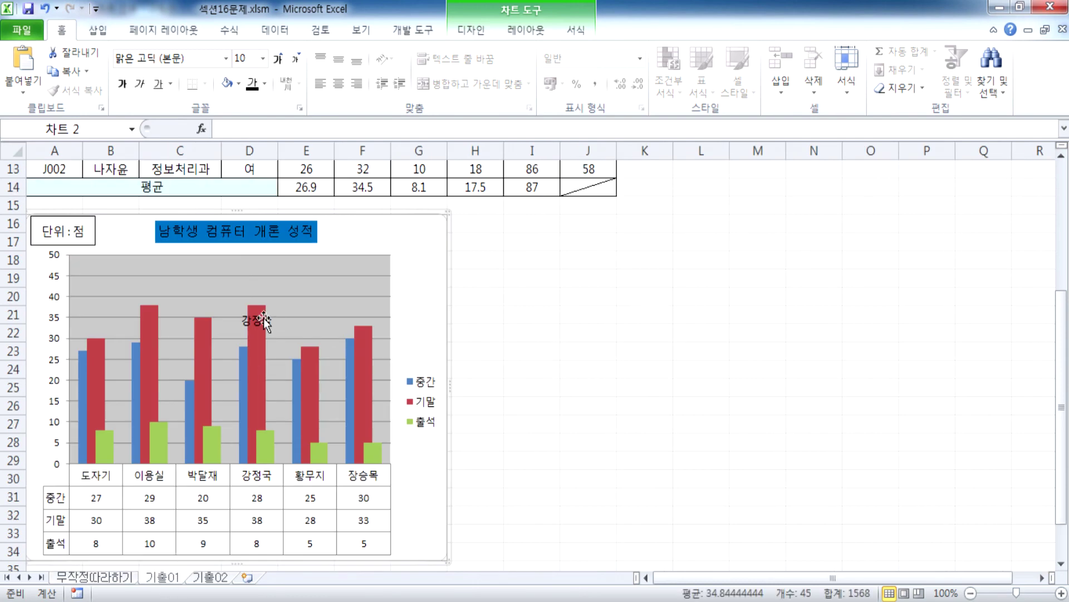
{"action": "left_click", "coordinate": [263, 320]}
{"action": "scroll", "coordinate": [186, 382], "scroll_direction": "down", "scroll_amount": 2}
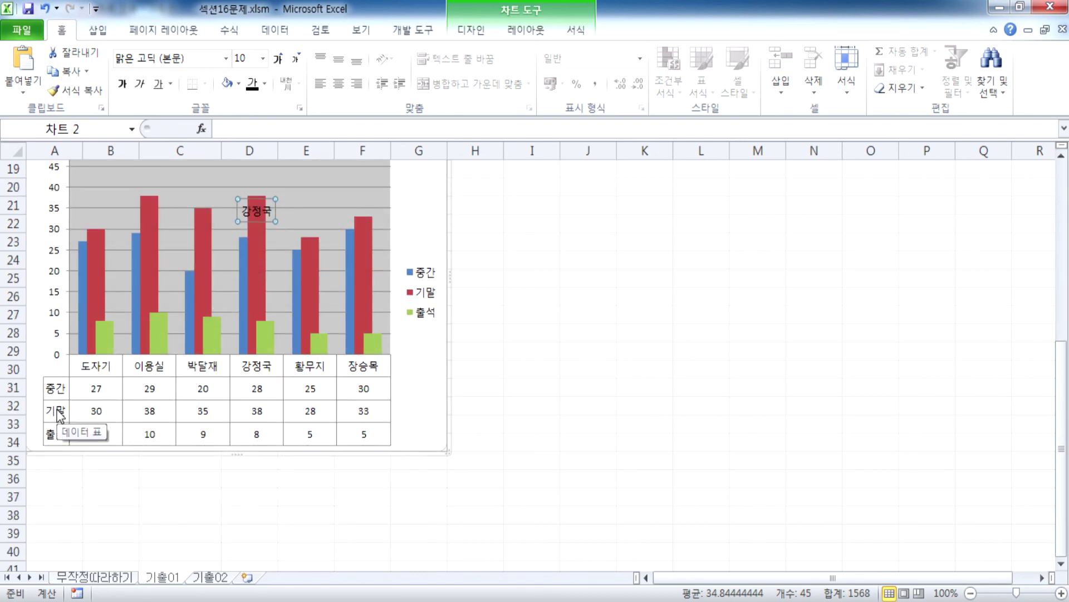
{"action": "left_click", "coordinate": [528, 32]}
{"action": "left_click", "coordinate": [389, 84]}
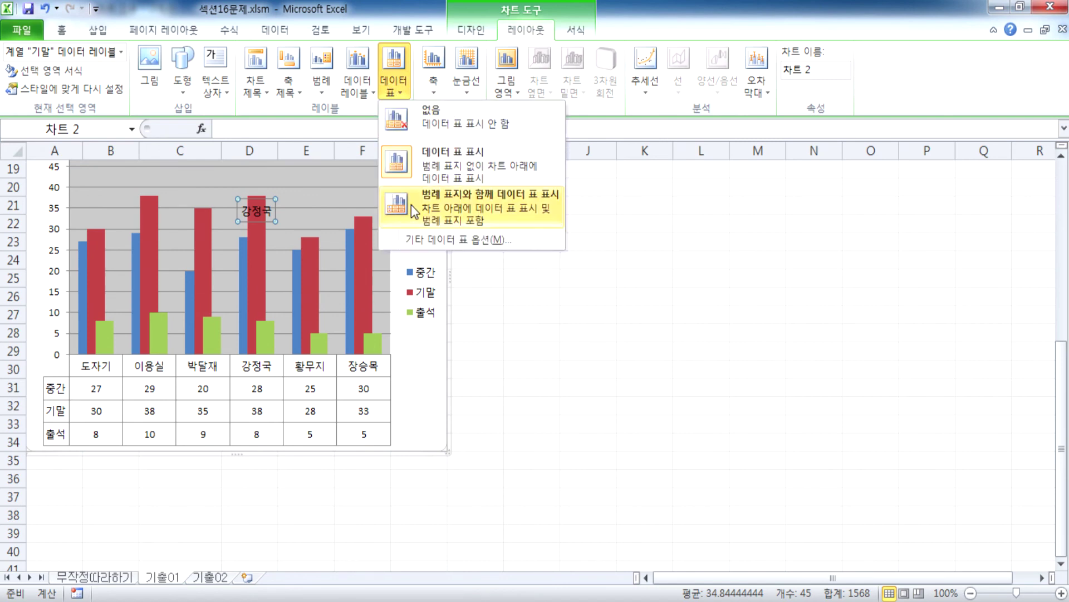
{"action": "left_click", "coordinate": [411, 205]}
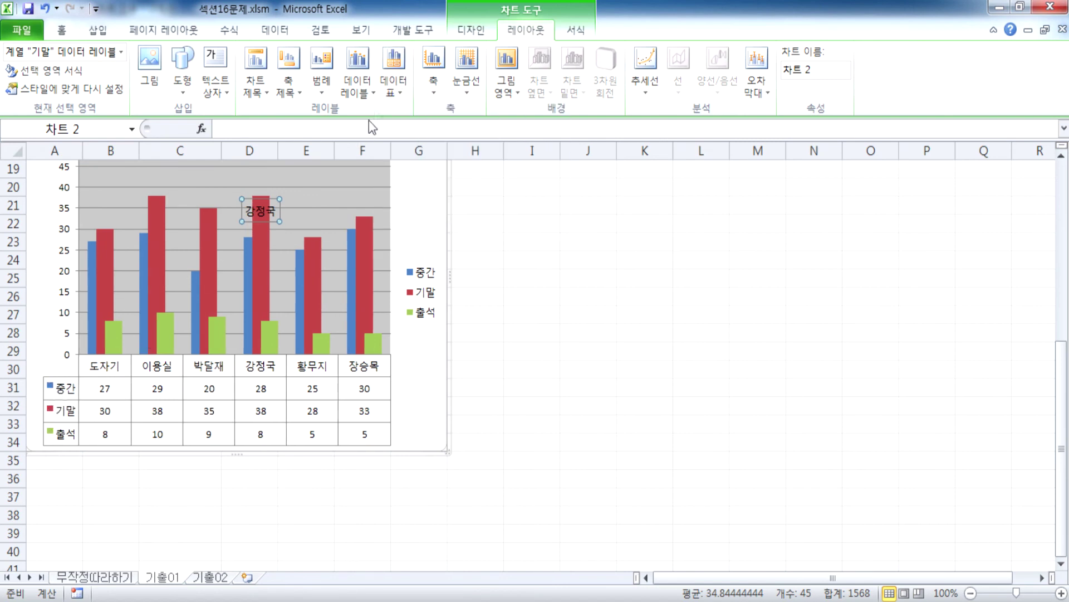
Switch the 기출01 chart's data table to 데이터 표 표시, without legend keys
{"action": "left_click", "coordinate": [393, 84]}
{"action": "left_click", "coordinate": [410, 187]}
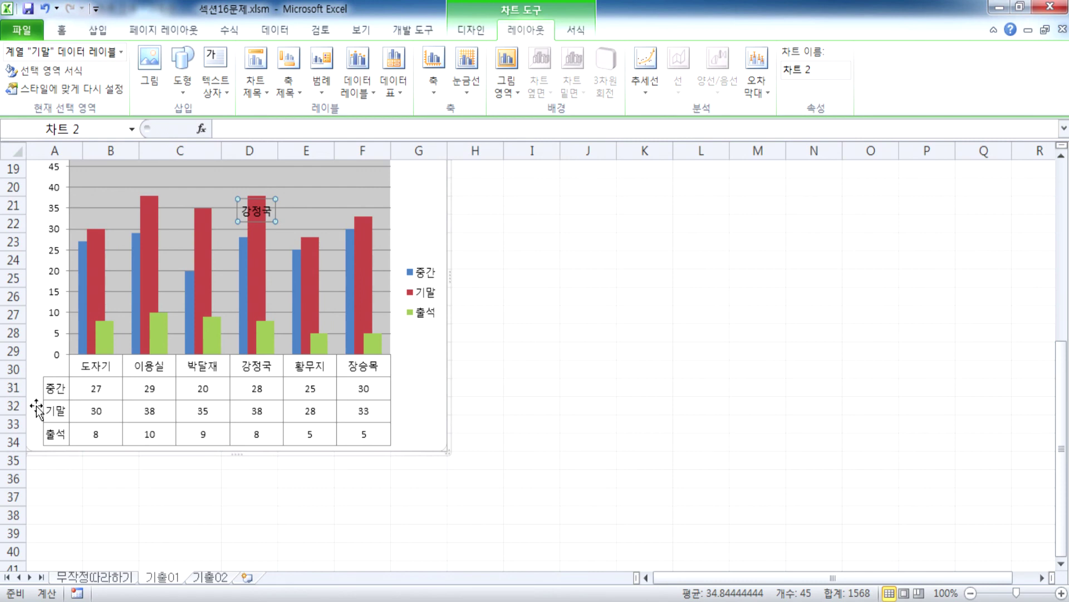
Try the 범례 표지와 함께 데이터 표 표시 option on the 기출01 chart and delete the chart's separate legend
{"action": "left_click", "coordinate": [394, 86]}
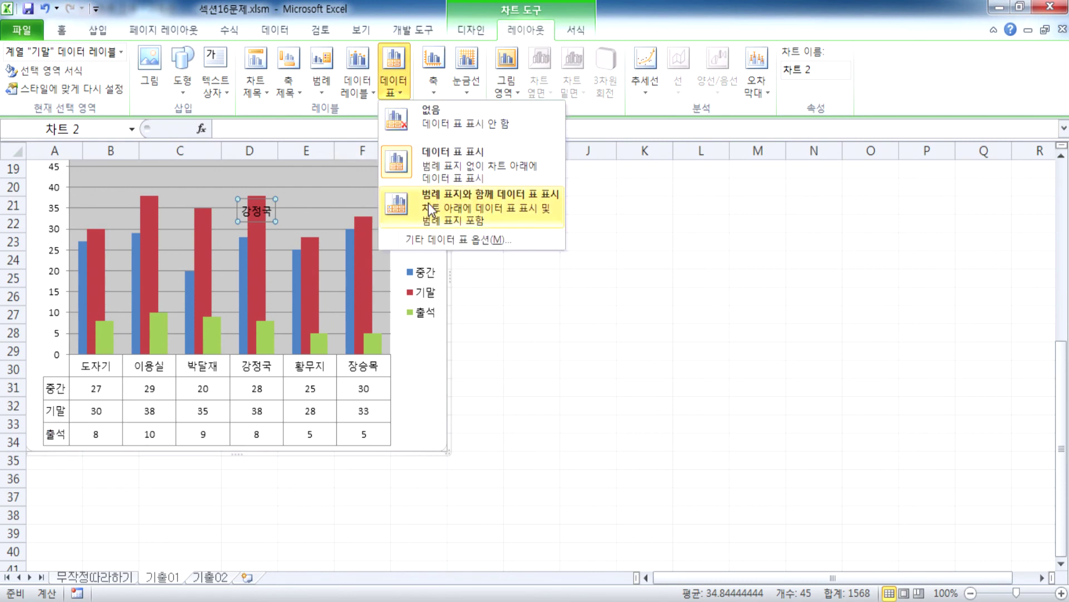
{"action": "left_click", "coordinate": [429, 204]}
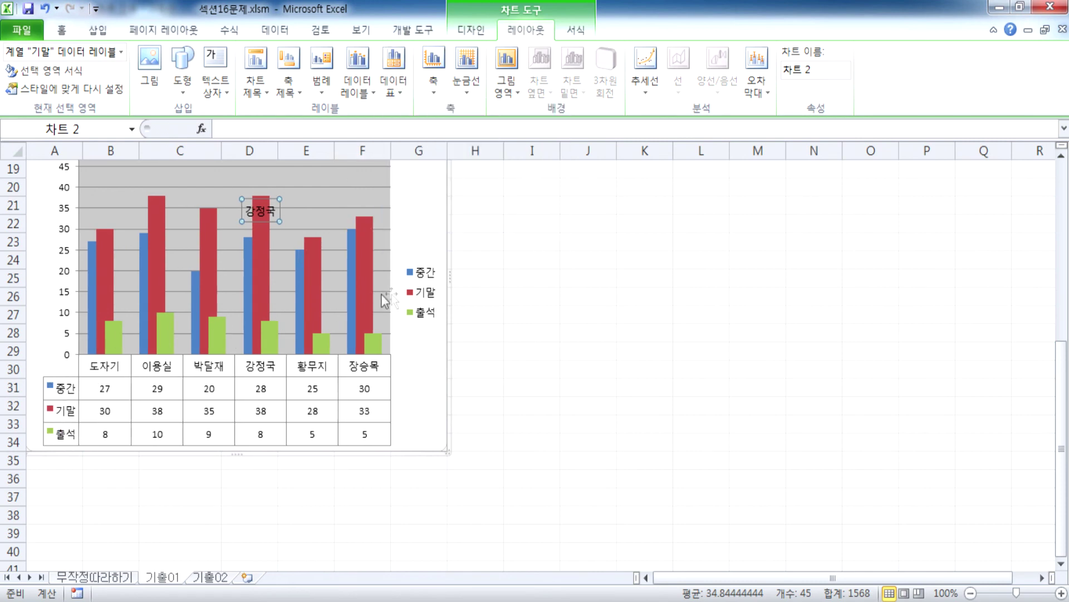
{"action": "left_click", "coordinate": [420, 294]}
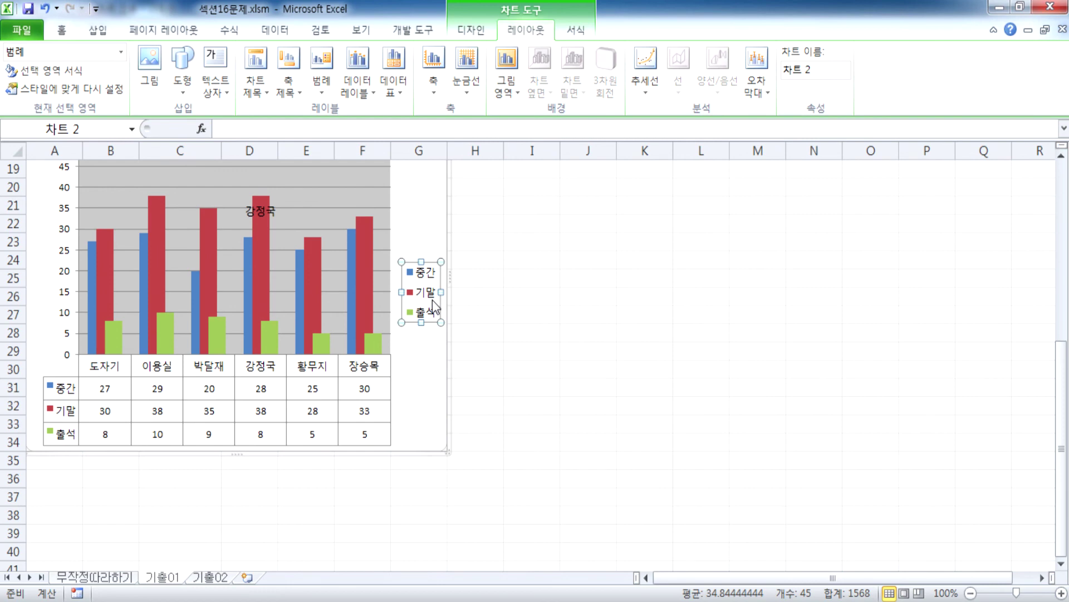
{"action": "key", "text": "Delete"}
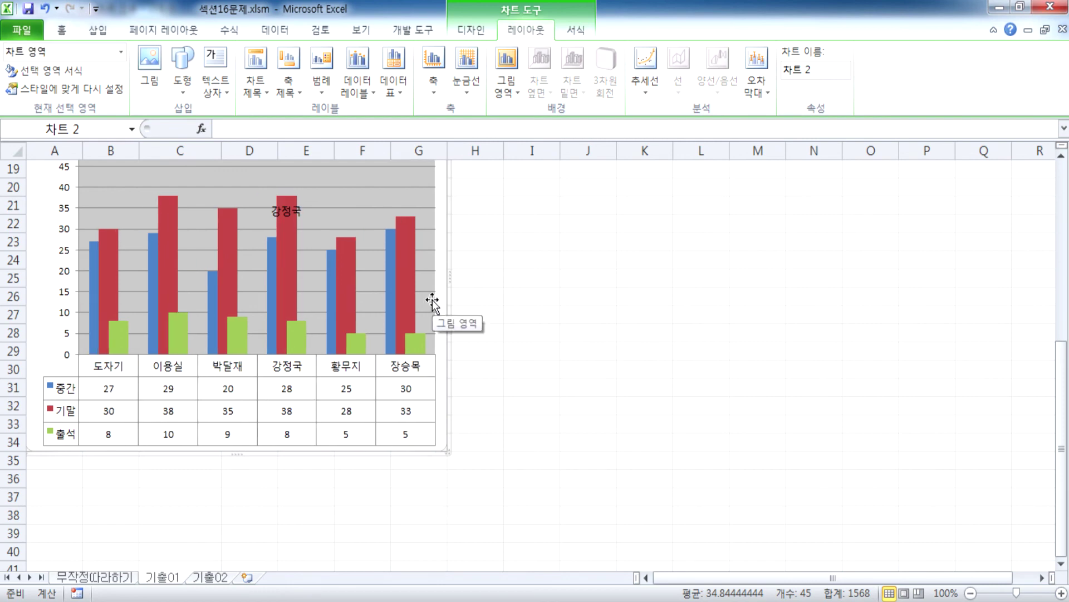
Undo the legend deletion and the data table's legend-key change, leaving the chart area selected
{"action": "key", "text": "ctrl+z"}
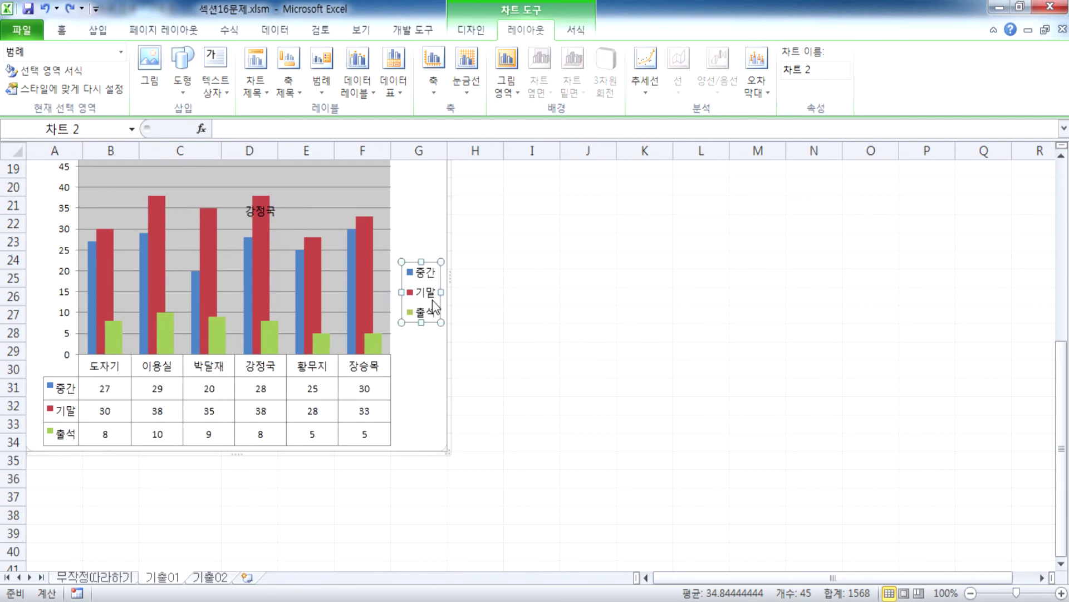
{"action": "key", "text": "ctrl+z"}
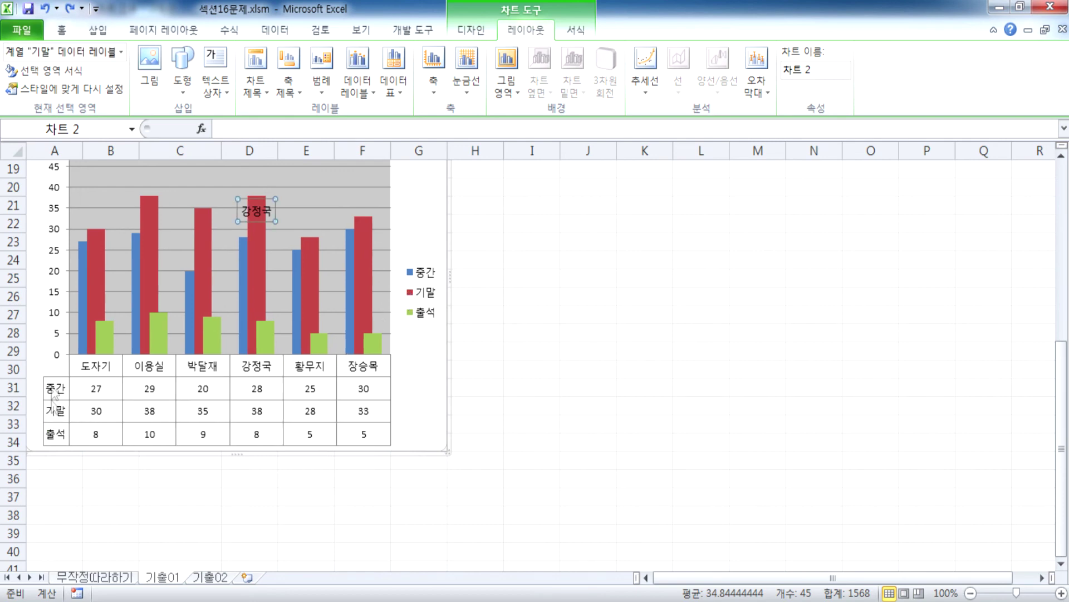
{"action": "left_click", "coordinate": [424, 379]}
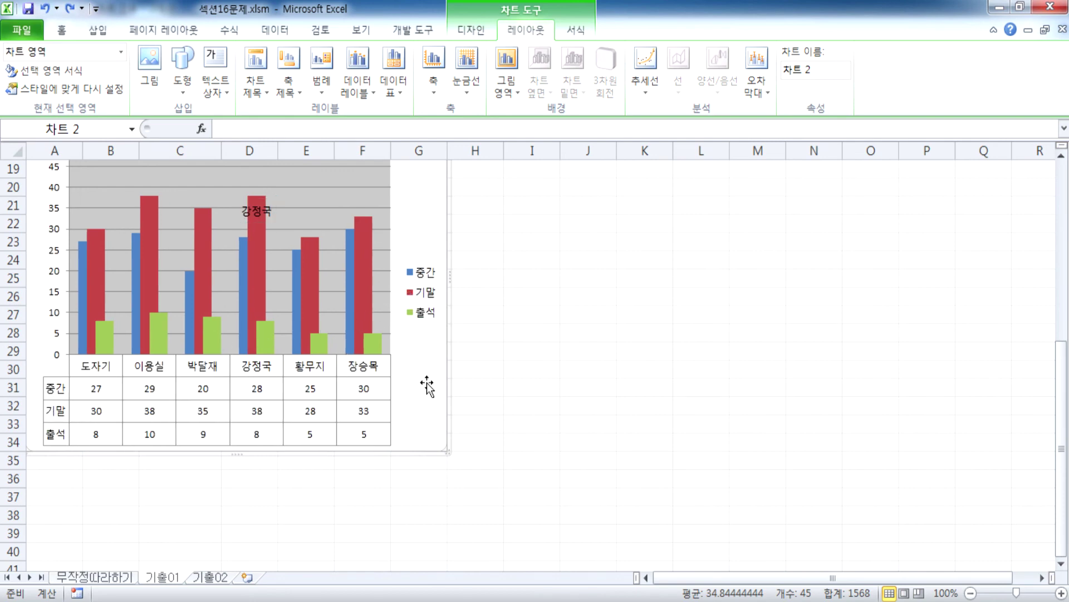
Go to the 기출02 sheet to view the 영업2부 영업실적 chart
{"action": "left_click", "coordinate": [211, 576]}
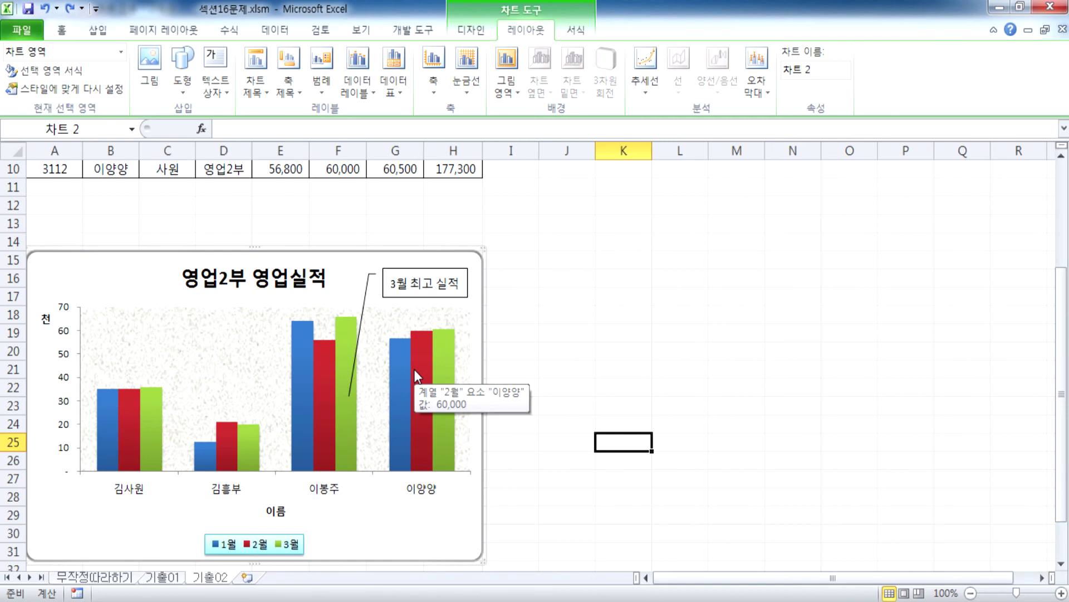